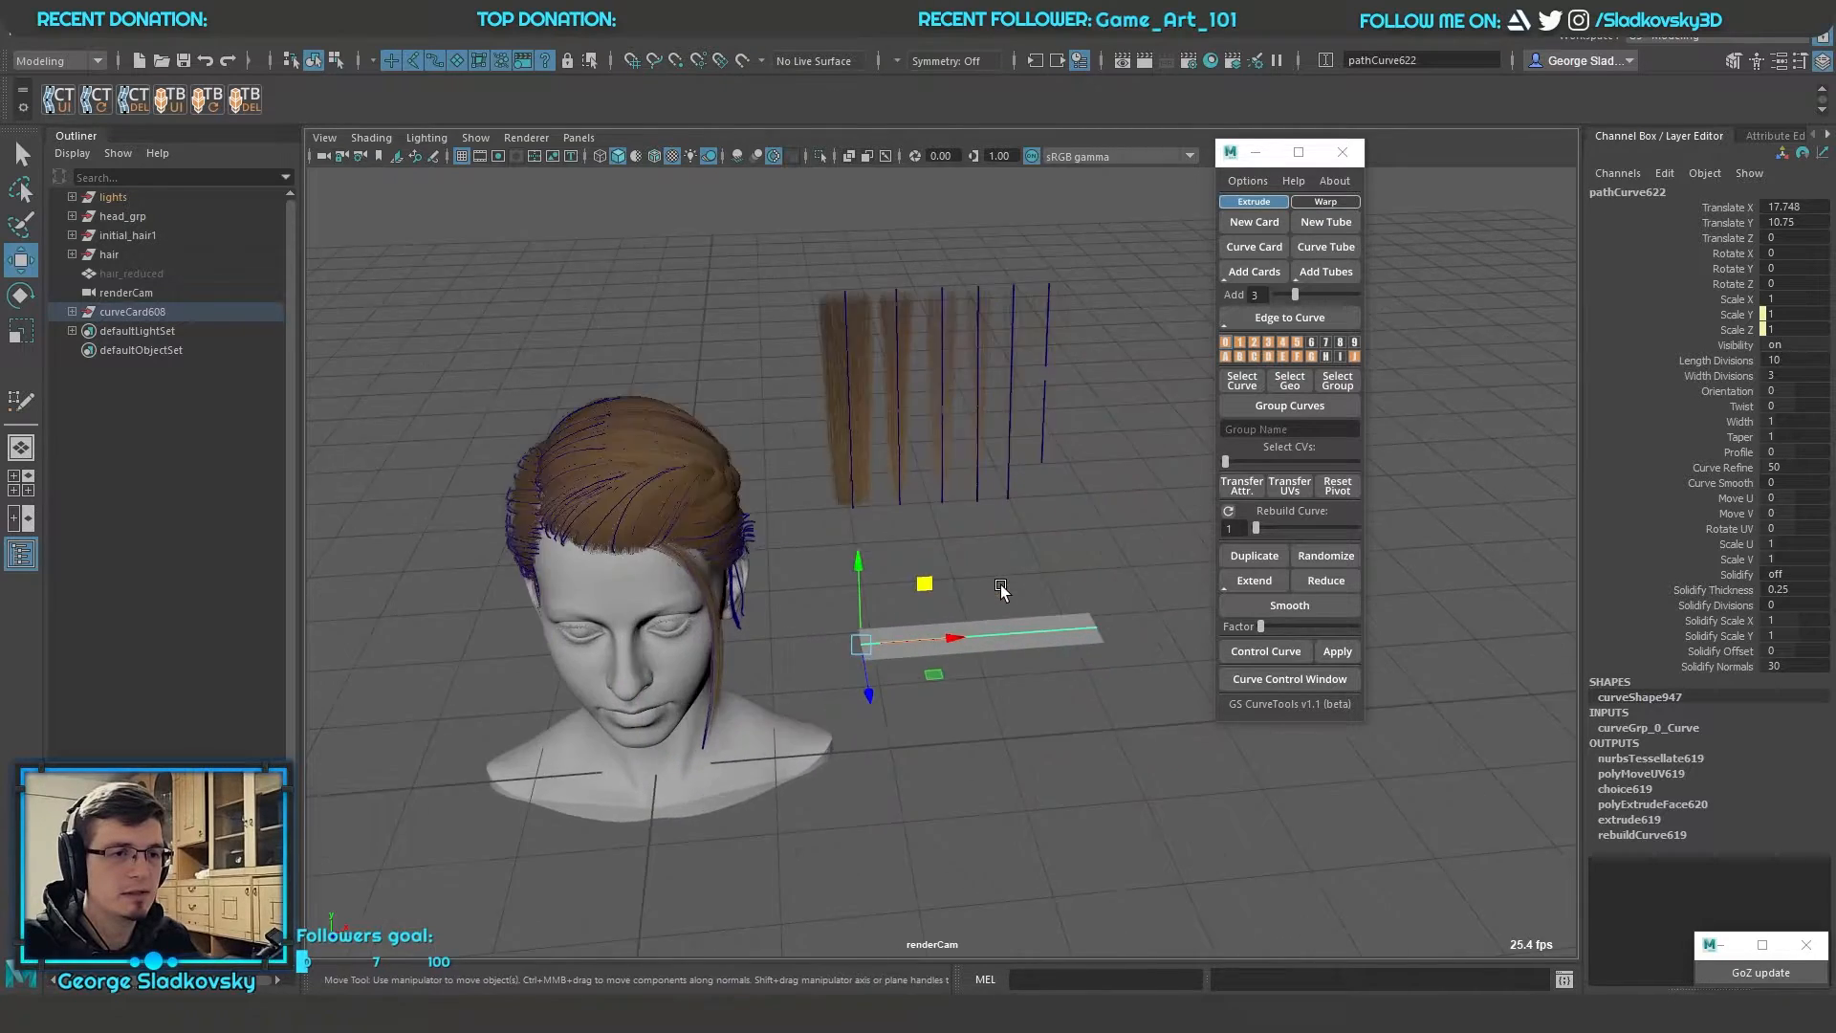
# Try two moves on the untextured card's curve, undo both, and deselect the card
pyautogui.keyDown('alt'); pyautogui.moveTo(992, 598); pyautogui.dragTo(1013, 564); pyautogui.keyUp('alt')
pyautogui.scroll(-4, 1048, 430)
pyautogui.moveTo(1048, 430); pyautogui.dragTo(966, 436, button='right')
pyautogui.moveTo(923, 484); pyautogui.dragTo(986, 631)
pyautogui.moveTo(940, 562); pyautogui.dragTo(1129, 590)
pyautogui.hotkey('ctrl', 'z')
pyautogui.moveTo(1105, 556); pyautogui.dragTo(1079, 368)
pyautogui.hotkey('ctrl', 'z')
pyautogui.moveTo(922, 364); pyautogui.dragTo(1006, 325, button='right')
pyautogui.click(1030, 346)
pyautogui.scroll(-5, 1030, 346)
pyautogui.keyDown('alt'); pyautogui.moveTo(1031, 346); pyautogui.dragTo(1114, 324, button='middle'); pyautogui.keyUp('alt')
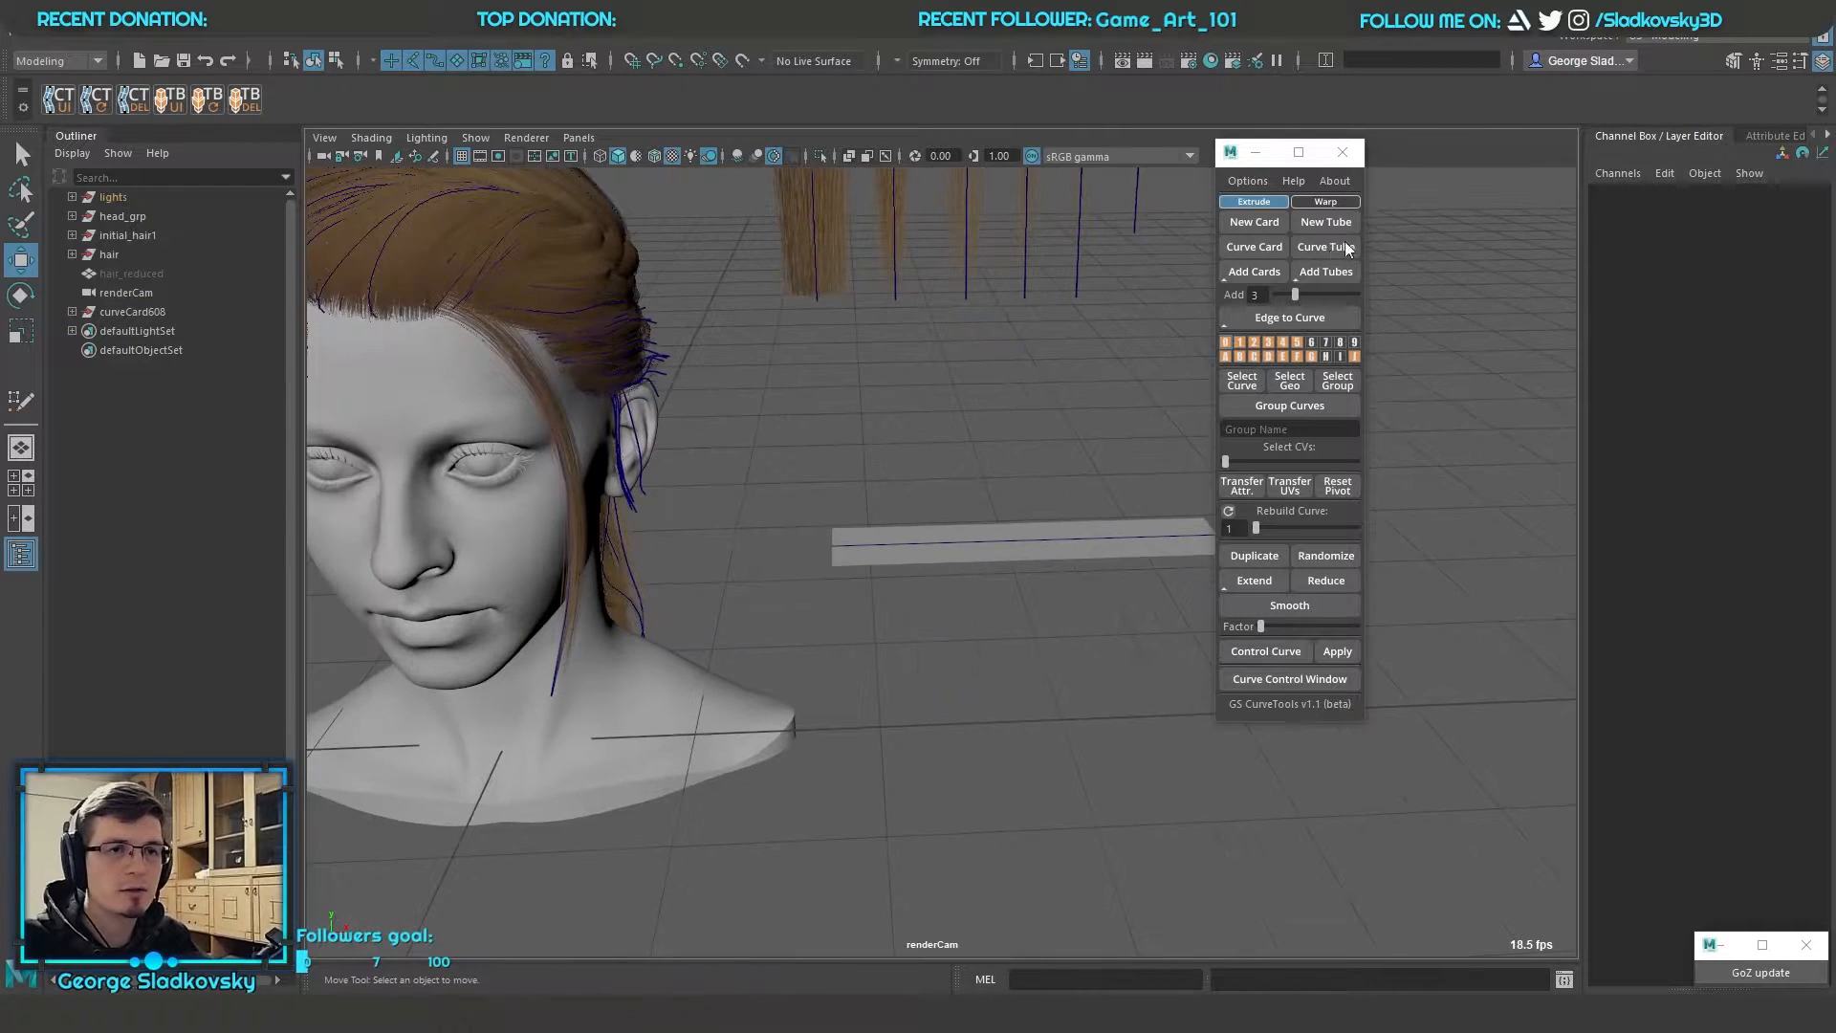
# Create a new tube and place it beside the card at X 22.977 and Z -3.273
pyautogui.click(1345, 226)
pyautogui.keyDown('alt'); pyautogui.moveTo(1038, 415); pyautogui.dragTo(1006, 470, button='middle'); pyautogui.keyUp('alt')
pyautogui.keyDown('alt'); pyautogui.moveTo(1005, 469); pyautogui.dragTo(981, 492); pyautogui.keyUp('alt')
pyautogui.moveTo(537, 852); pyautogui.dragTo(972, 745)
pyautogui.press('f')
pyautogui.scroll(-5, 972, 744)
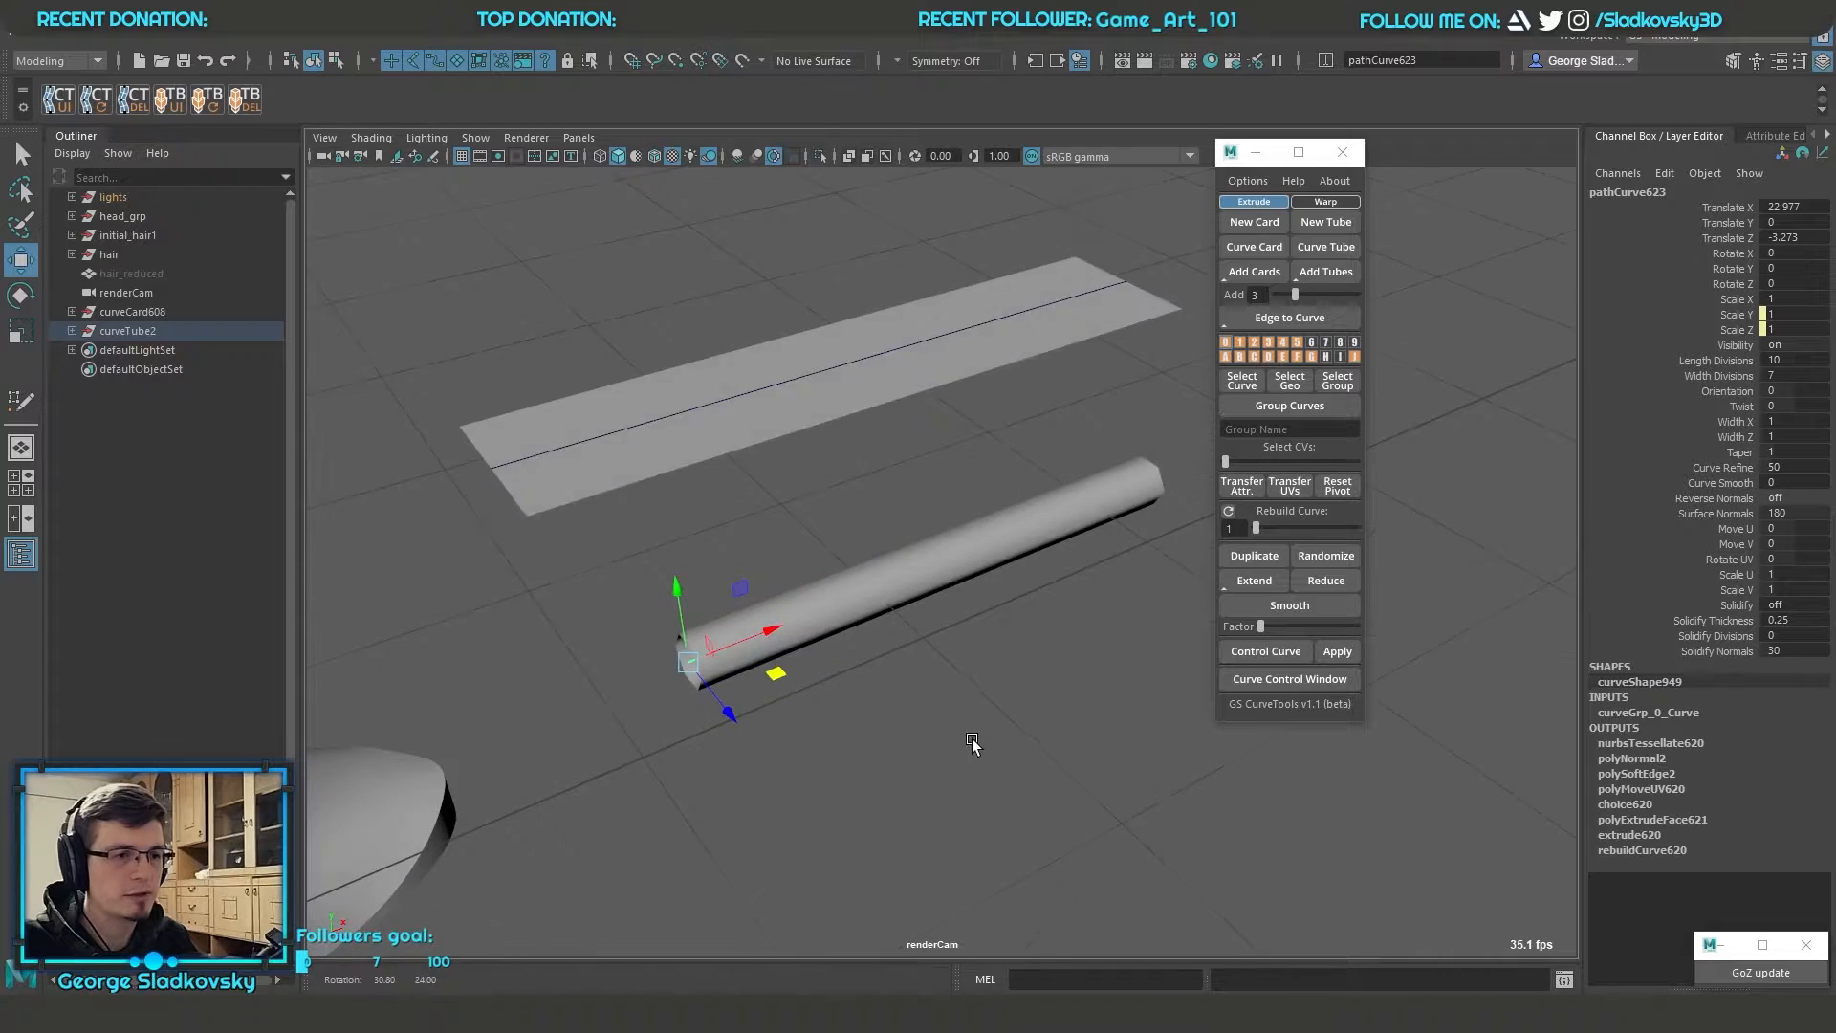
# Try another Length Divisions value on the tube, undo it, and set its Width Divisions to 8 in wireframe display
pyautogui.click(1726, 360)
pyautogui.moveTo(770, 478); pyautogui.dragTo(676, 491, button='middle')
pyautogui.hotkey('ctrl', 'z')
pyautogui.click(1721, 346)
pyautogui.click(1720, 376)
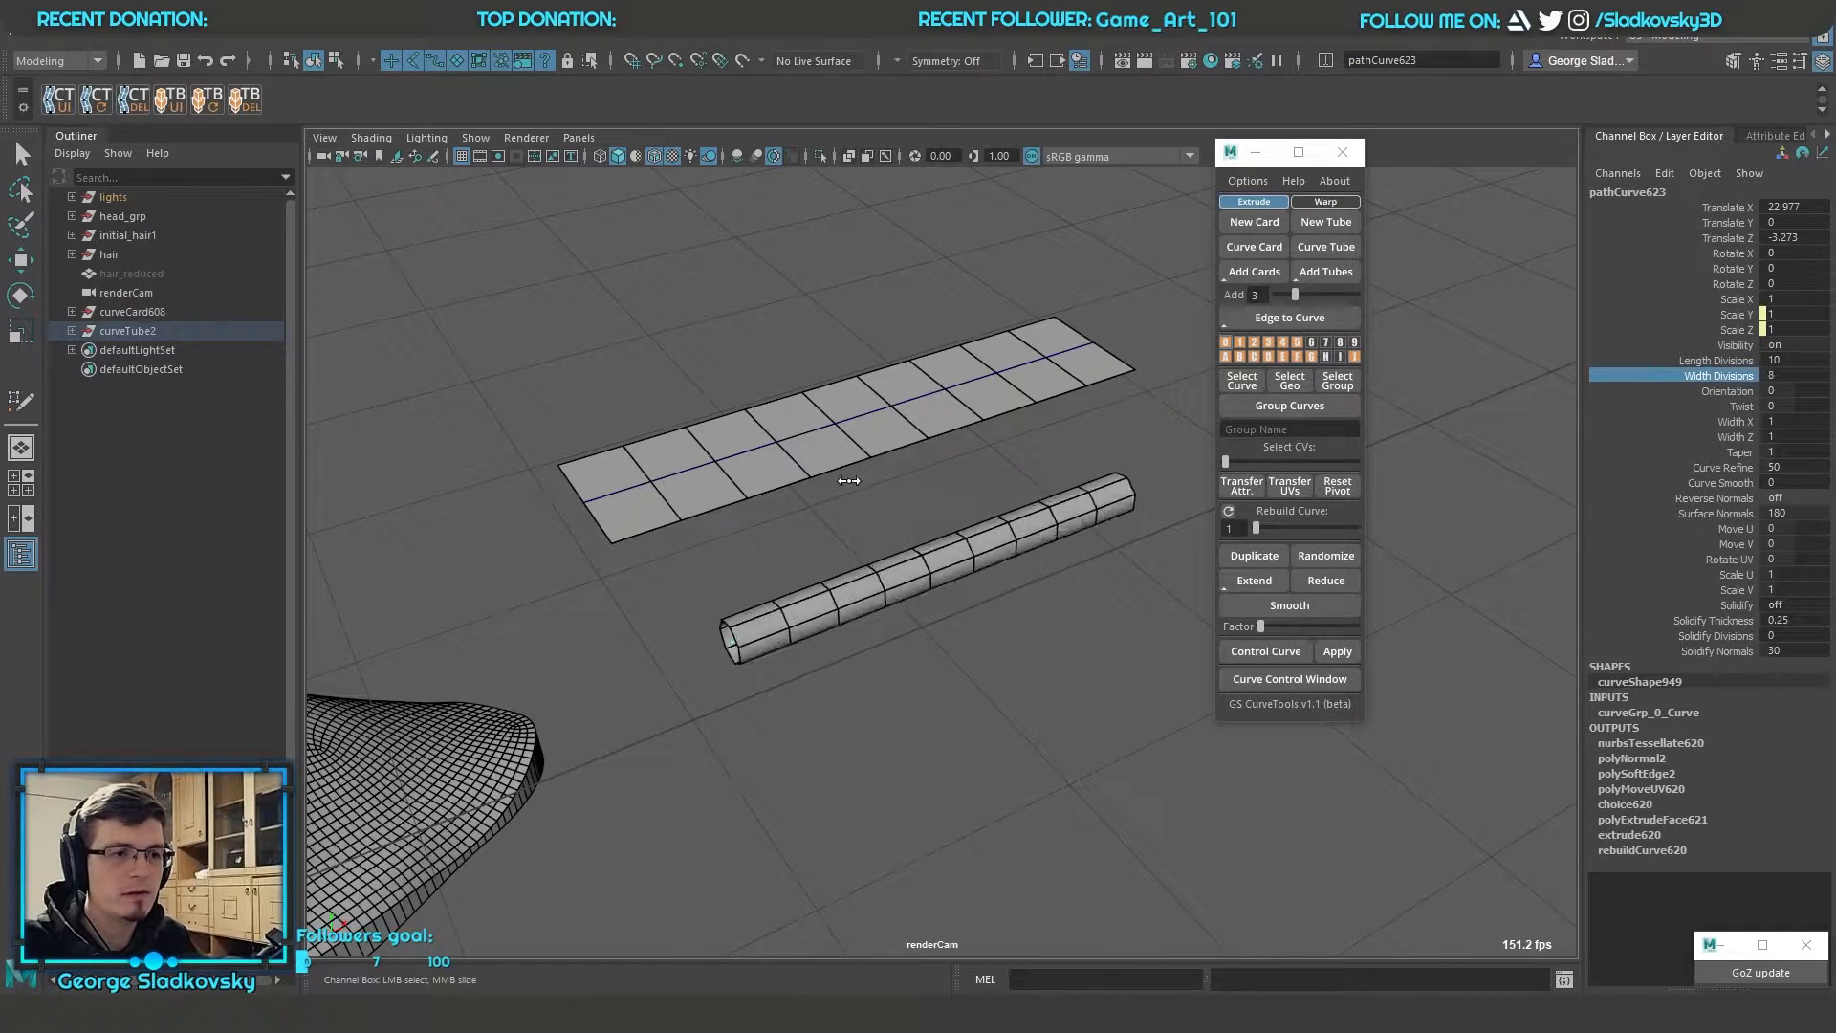
# Try moving the tube, undo the move, and return to plain selection
pyautogui.press('w')
pyautogui.moveTo(918, 524); pyautogui.dragTo(969, 625)
pyautogui.moveTo(943, 561); pyautogui.dragTo(865, 320)
pyautogui.hotkey('ctrl', 'z')
pyautogui.click(972, 273)
pyautogui.moveTo(697, 311); pyautogui.dragTo(946, 612)
pyautogui.press('q')
# Examine the card and the tube in wireframe from several angles beside the head model
pyautogui.keyDown('shift'); pyautogui.moveTo(918, 639); pyautogui.dragTo(1059, 768); pyautogui.keyUp('shift')
pyautogui.keyDown('alt'); pyautogui.moveTo(1058, 769); pyautogui.dragTo(1224, 364, button='right'); pyautogui.keyUp('alt')
pyautogui.keyDown('alt'); pyautogui.moveTo(1090, 583); pyautogui.dragTo(942, 440); pyautogui.keyUp('alt')
pyautogui.keyDown('alt'); pyautogui.moveTo(1134, 389); pyautogui.dragTo(1119, 336, button='middle'); pyautogui.keyUp('alt')
pyautogui.scroll(1, 1109, 480)
pyautogui.click(1109, 524)
pyautogui.scroll(-1, 1110, 526)
pyautogui.keyDown('alt'); pyautogui.moveTo(455, 278); pyautogui.dragTo(522, 374, button='middle'); pyautogui.keyUp('alt')
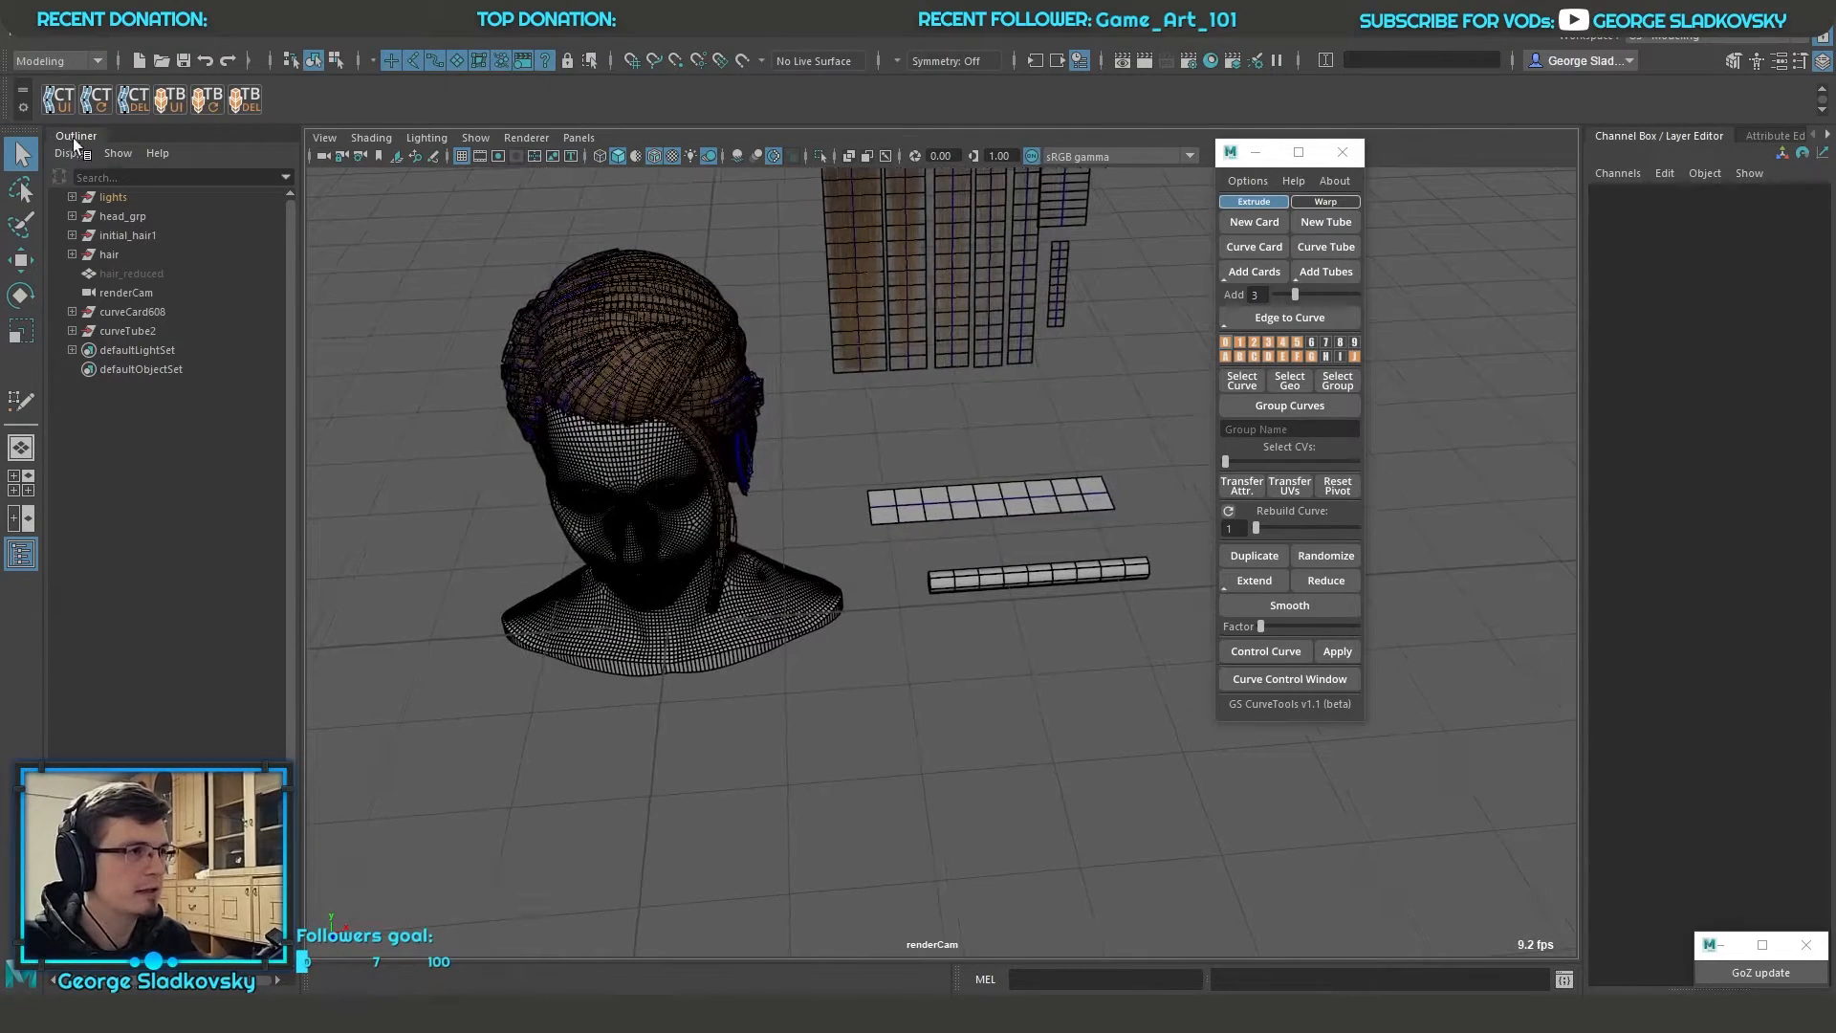
# Draw a wavy S-shaped curve in front of the card and tube with the Pencil Curve Tool
pyautogui.click(93, 36)
pyautogui.moveTo(203, 176)
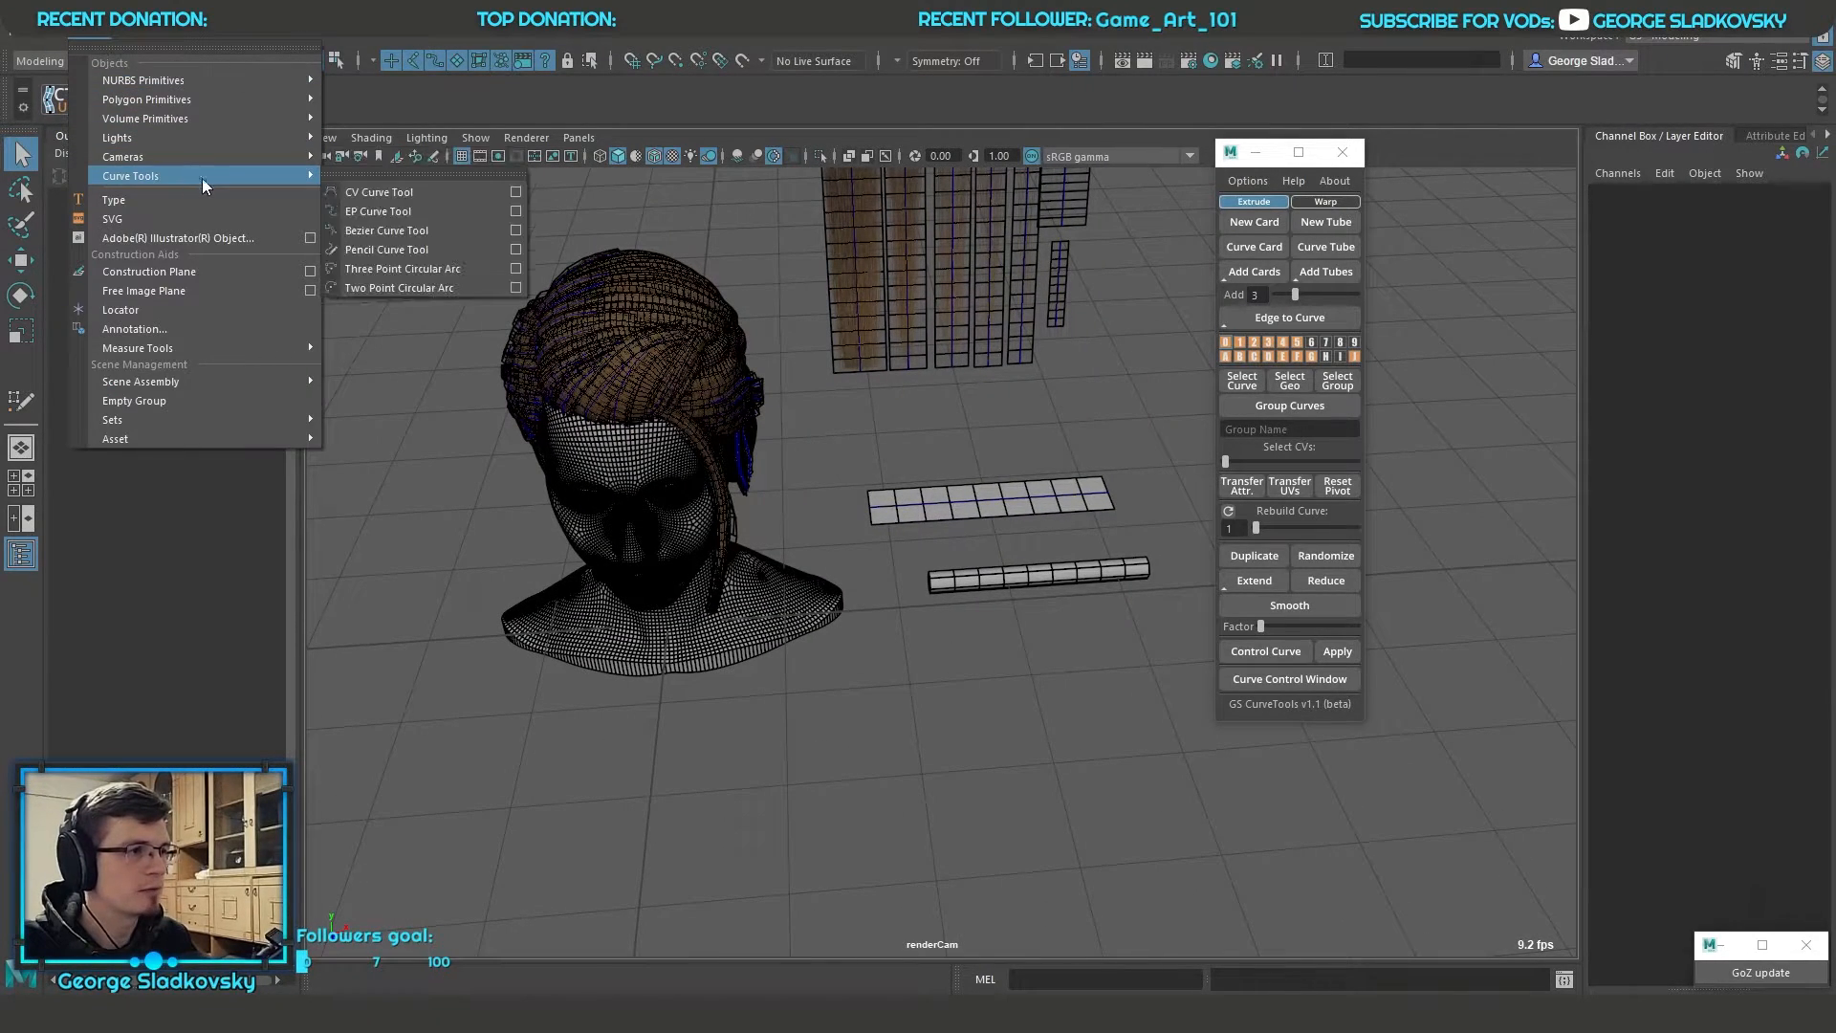
pyautogui.click(397, 252)
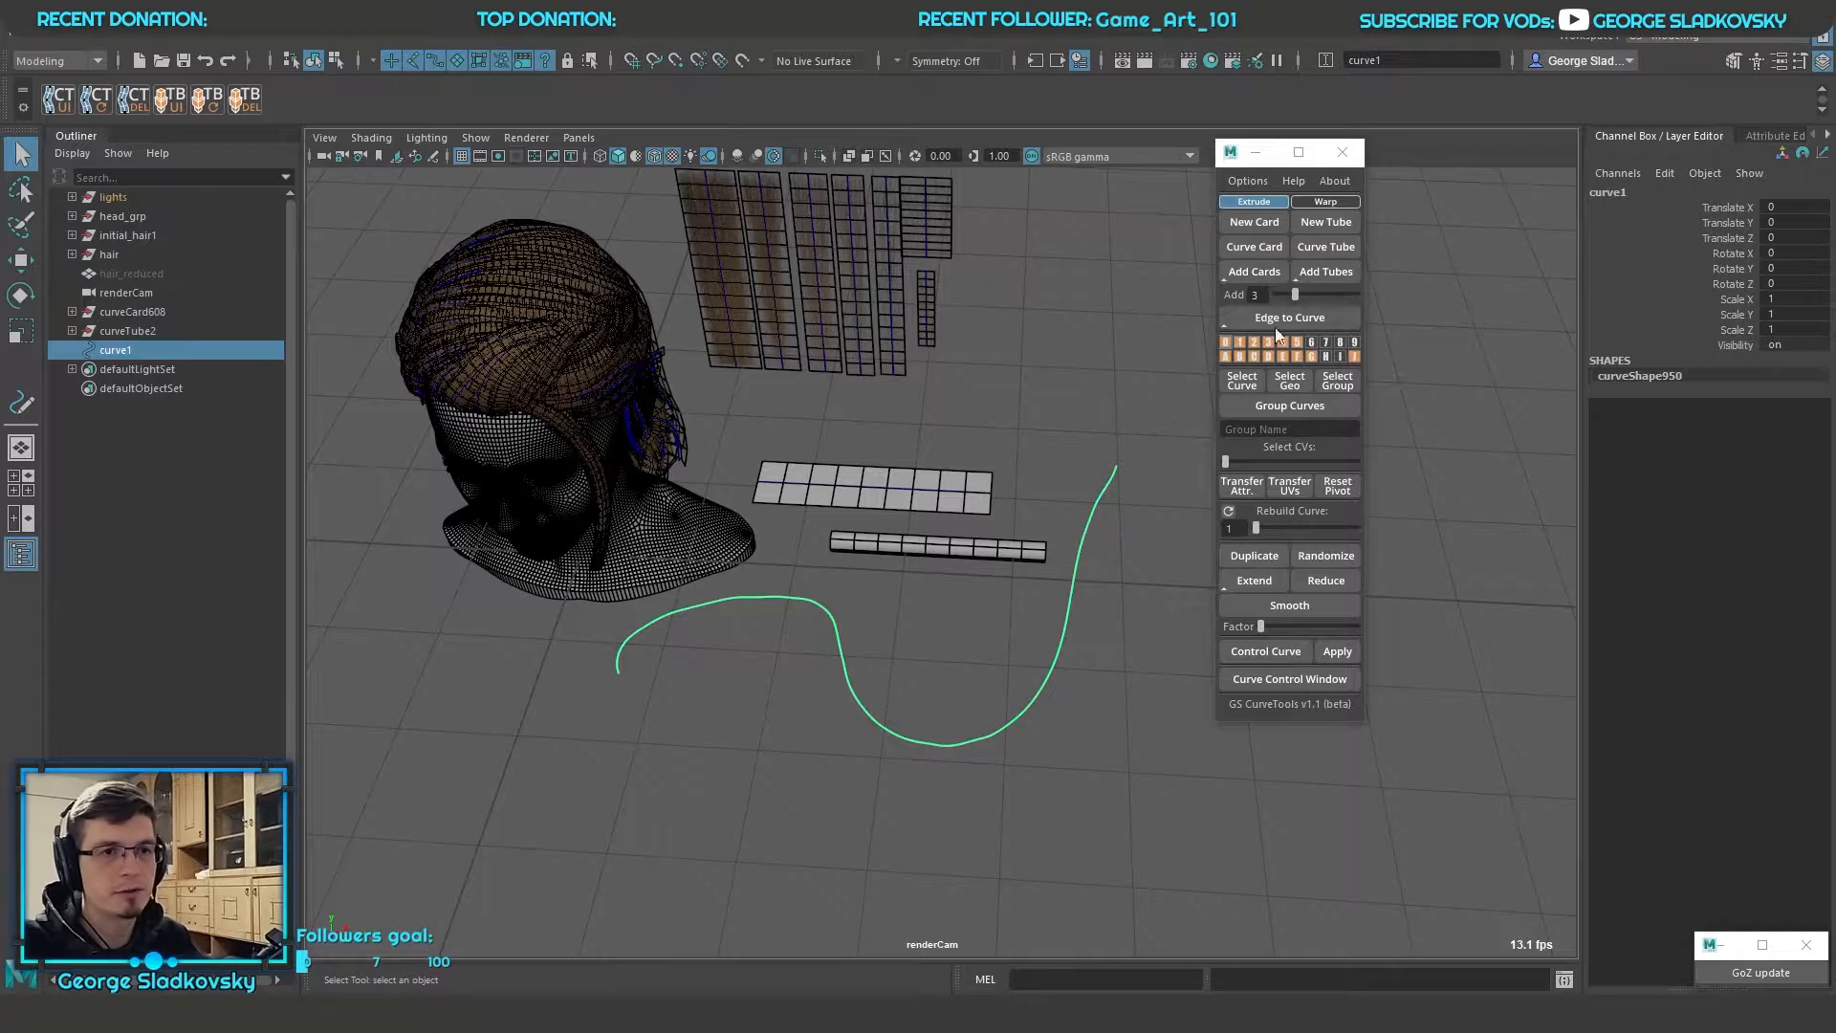
pyautogui.keyDown('alt'); pyautogui.moveTo(1082, 349); pyautogui.dragTo(1157, 405, button='middle'); pyautogui.keyUp('alt')
pyautogui.keyDown('alt'); pyautogui.moveTo(1157, 406); pyautogui.dragTo(1191, 396); pyautogui.keyUp('alt')
pyautogui.keyDown('alt'); pyautogui.moveTo(1075, 635); pyautogui.dragTo(1081, 517, button='middle'); pyautogui.keyUp('alt')
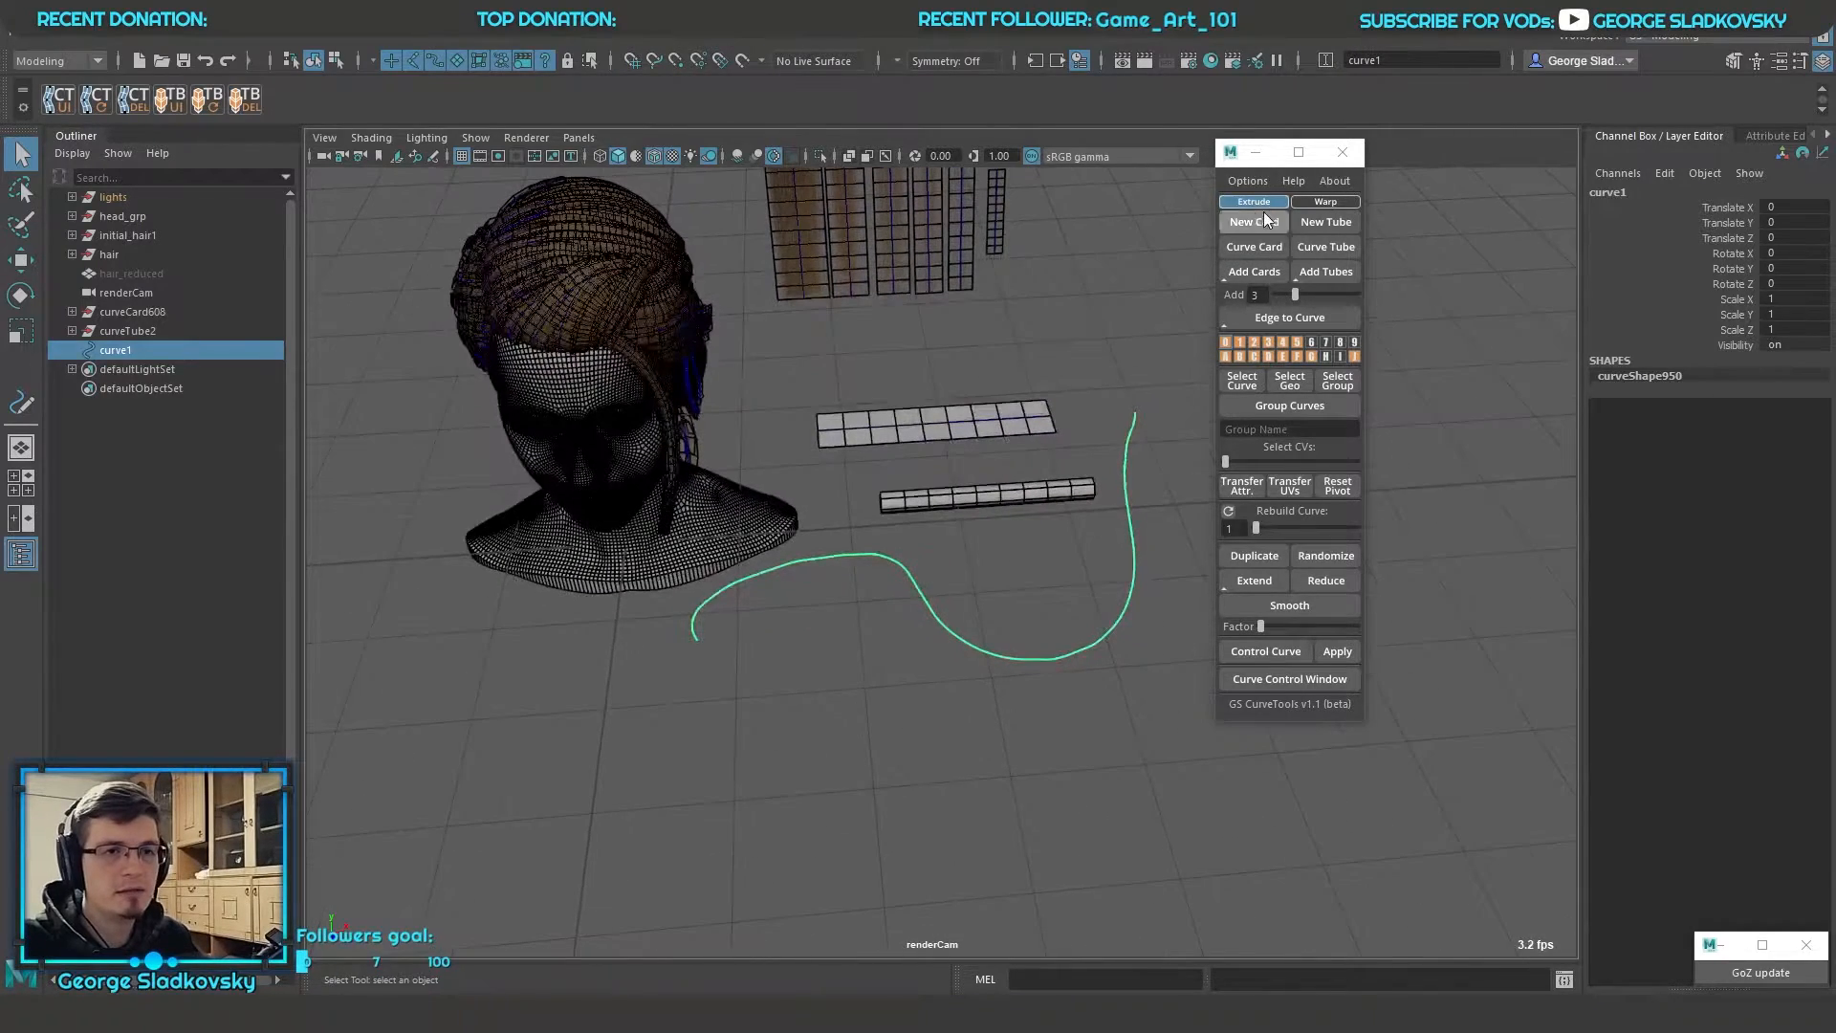
# Rebuild the drawn curve with a value of 7 and convert it into a curve card
pyautogui.keyDown('alt'); pyautogui.moveTo(1149, 350); pyautogui.dragTo(1163, 426, button='middle'); pyautogui.keyUp('alt')
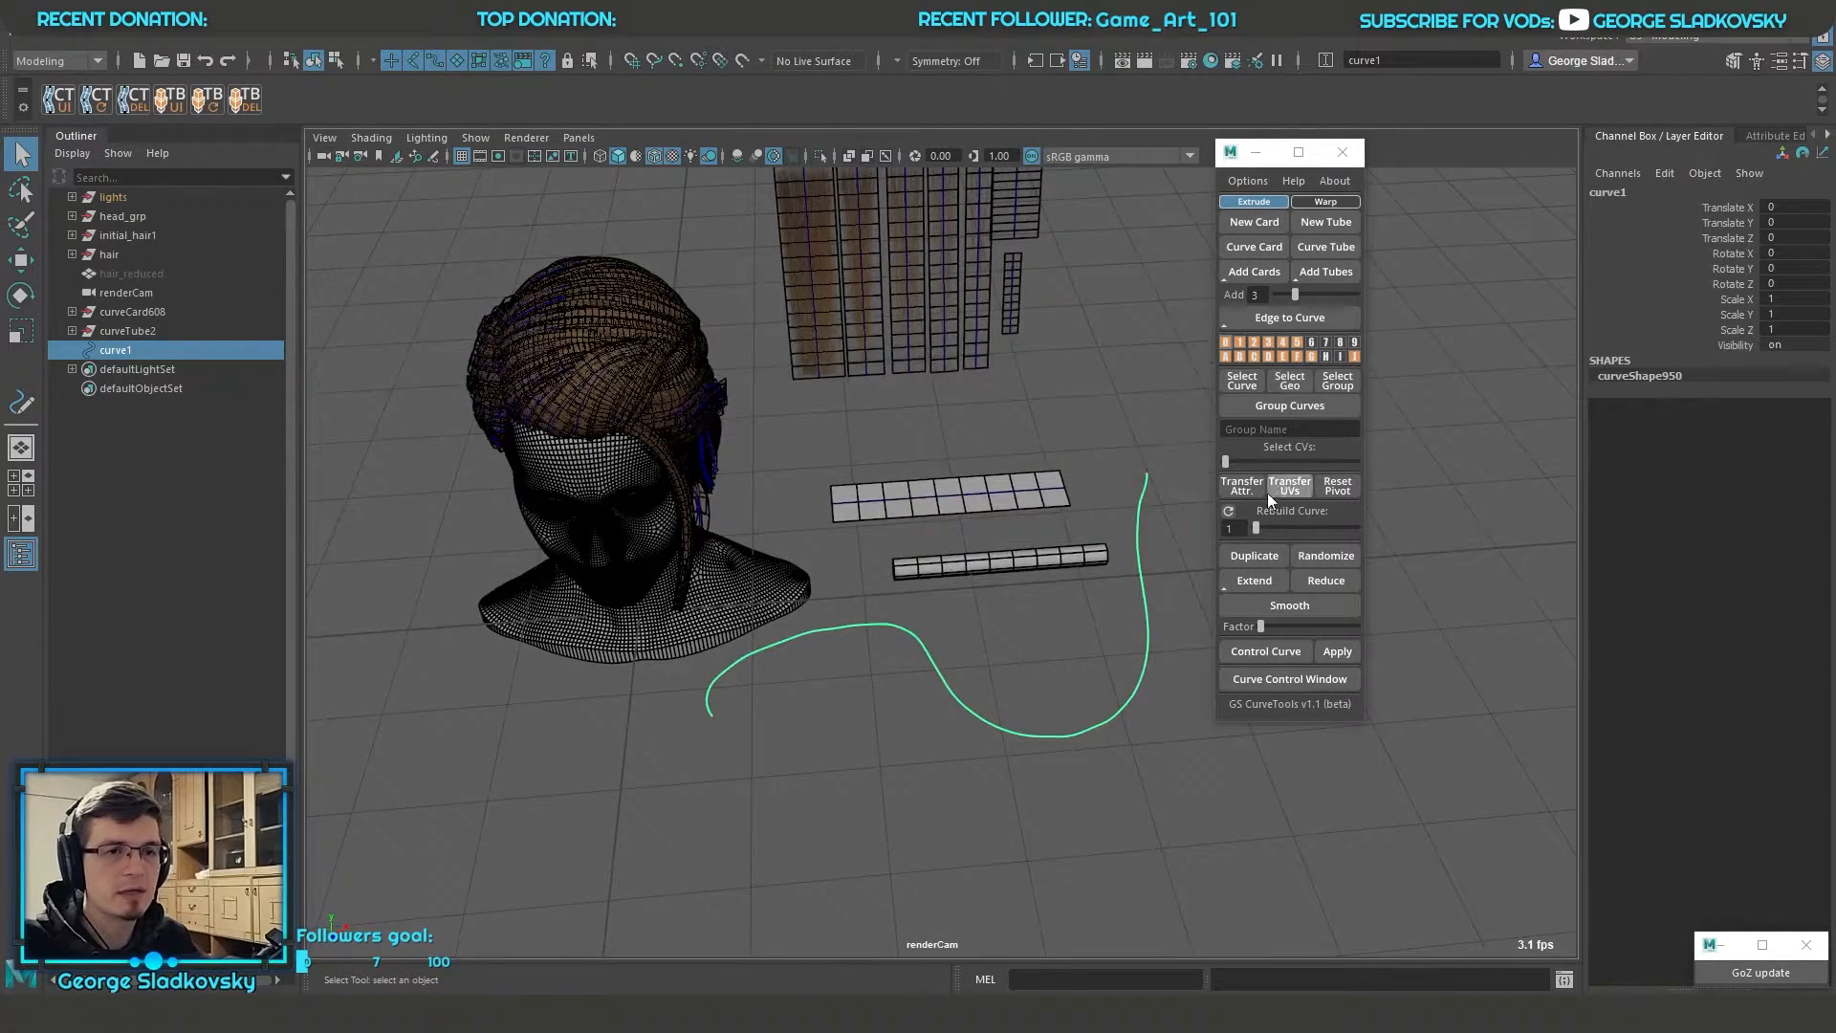
pyautogui.moveTo(1257, 528); pyautogui.dragTo(1267, 528)
pyautogui.keyDown('alt'); pyautogui.moveTo(1037, 554); pyautogui.dragTo(1094, 562, button='right'); pyautogui.keyUp('alt')
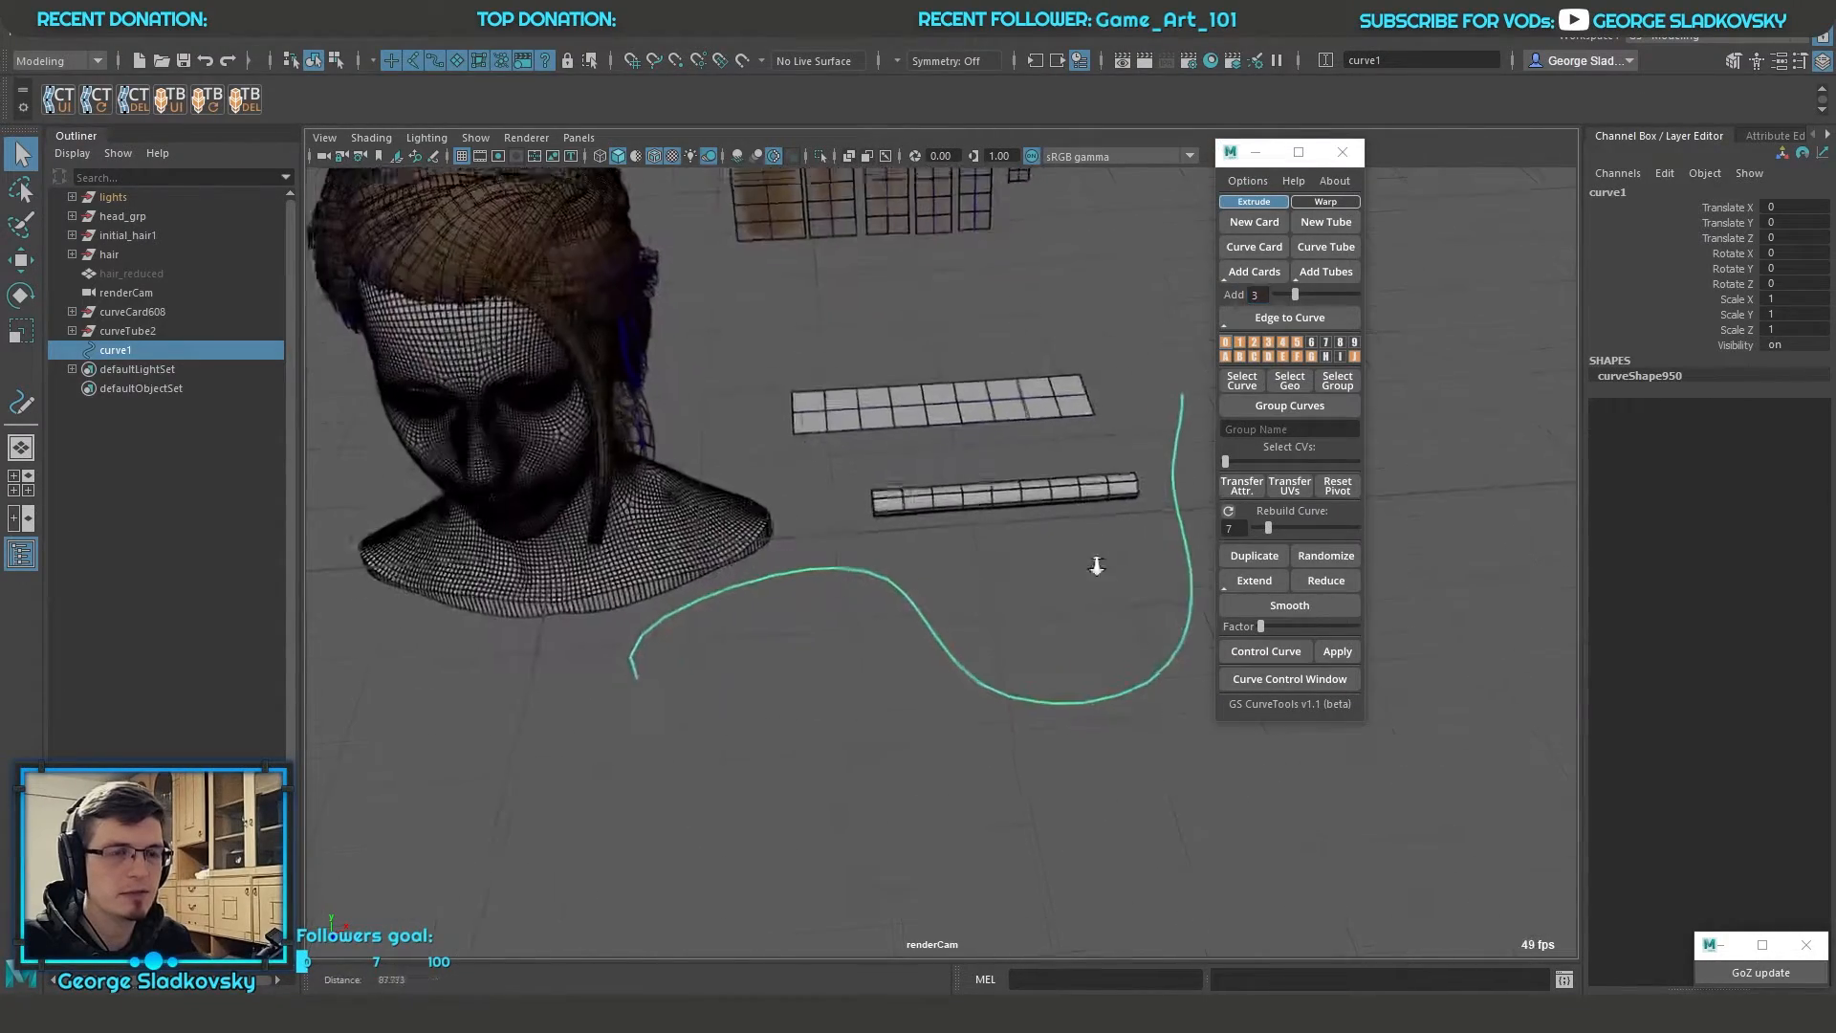
pyautogui.keyDown('alt'); pyautogui.moveTo(1093, 561); pyautogui.dragTo(1075, 613, button='middle'); pyautogui.keyUp('alt')
pyautogui.click(1251, 251)
pyautogui.keyDown('alt'); pyautogui.moveTo(942, 411); pyautogui.dragTo(959, 375); pyautogui.keyUp('alt')
pyautogui.keyDown('alt'); pyautogui.moveTo(865, 627); pyautogui.dragTo(922, 636, button='right'); pyautogui.keyUp('alt')
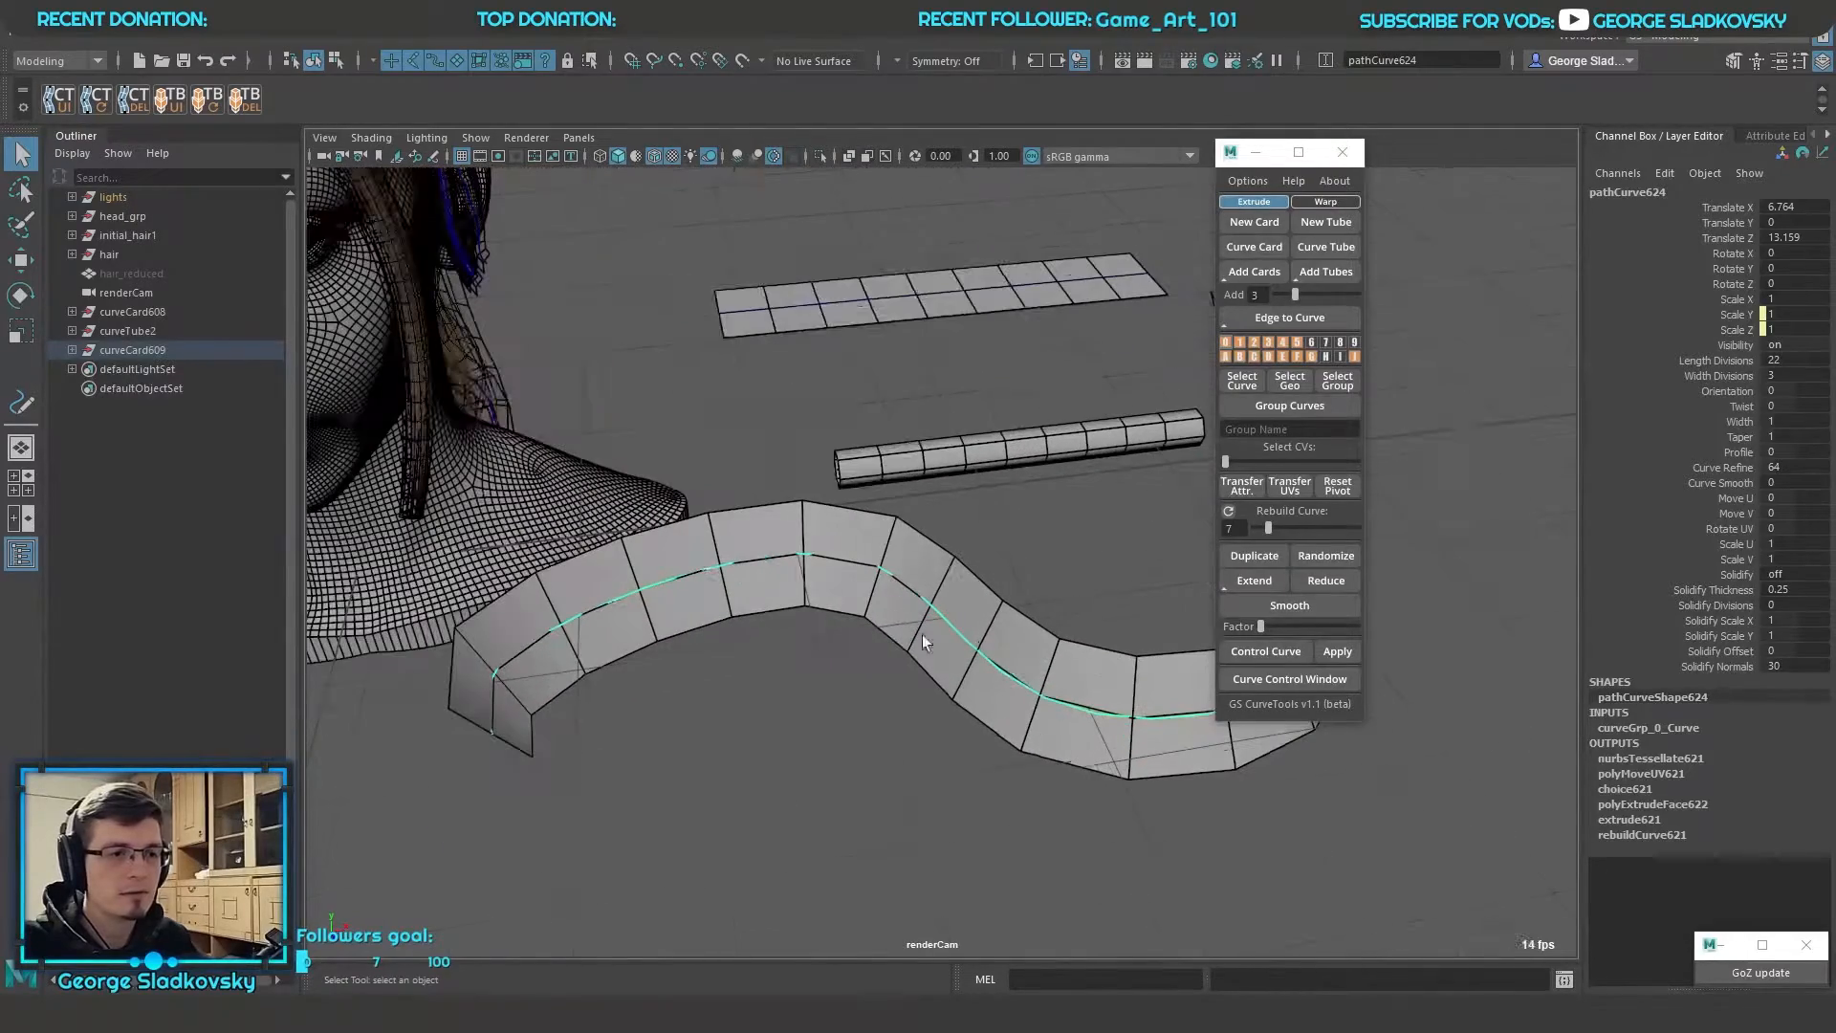
# Try different Orientation and Twist values on the curve card, undoing each change
pyautogui.click(1730, 392)
pyautogui.moveTo(985, 474); pyautogui.dragTo(1037, 473, button='middle')
pyautogui.hotkey('ctrl', 'z')
pyautogui.hotkey('ctrl', 'z')
pyautogui.hotkey('ctrl', 'z')
pyautogui.click(1730, 407)
pyautogui.moveTo(994, 468)
pyautogui.mouseDown(button='middle')
pyautogui.moveTo(1071, 469)
pyautogui.moveTo(1009, 468)
pyautogui.mouseUp(button='middle')
pyautogui.hotkey('ctrl', 'z')
# Delete the two untextured test cards and the tube from the scene
pyautogui.keyDown('alt'); pyautogui.moveTo(1004, 382); pyautogui.dragTo(981, 551, button='middle'); pyautogui.keyUp('alt')
pyautogui.click(1005, 451)
pyautogui.moveTo(1013, 502)
pyautogui.keyDown('alt'); pyautogui.mouseDown()
pyautogui.moveTo(869, 459)
pyautogui.moveTo(1144, 444)
pyautogui.moveTo(1058, 462)
pyautogui.moveTo(1027, 533)
pyautogui.mouseUp(); pyautogui.keyUp('alt')
pyautogui.scroll(-4, 966, 480)
pyautogui.scroll(4, 1057, 463)
pyautogui.scroll(-5, 1030, 531)
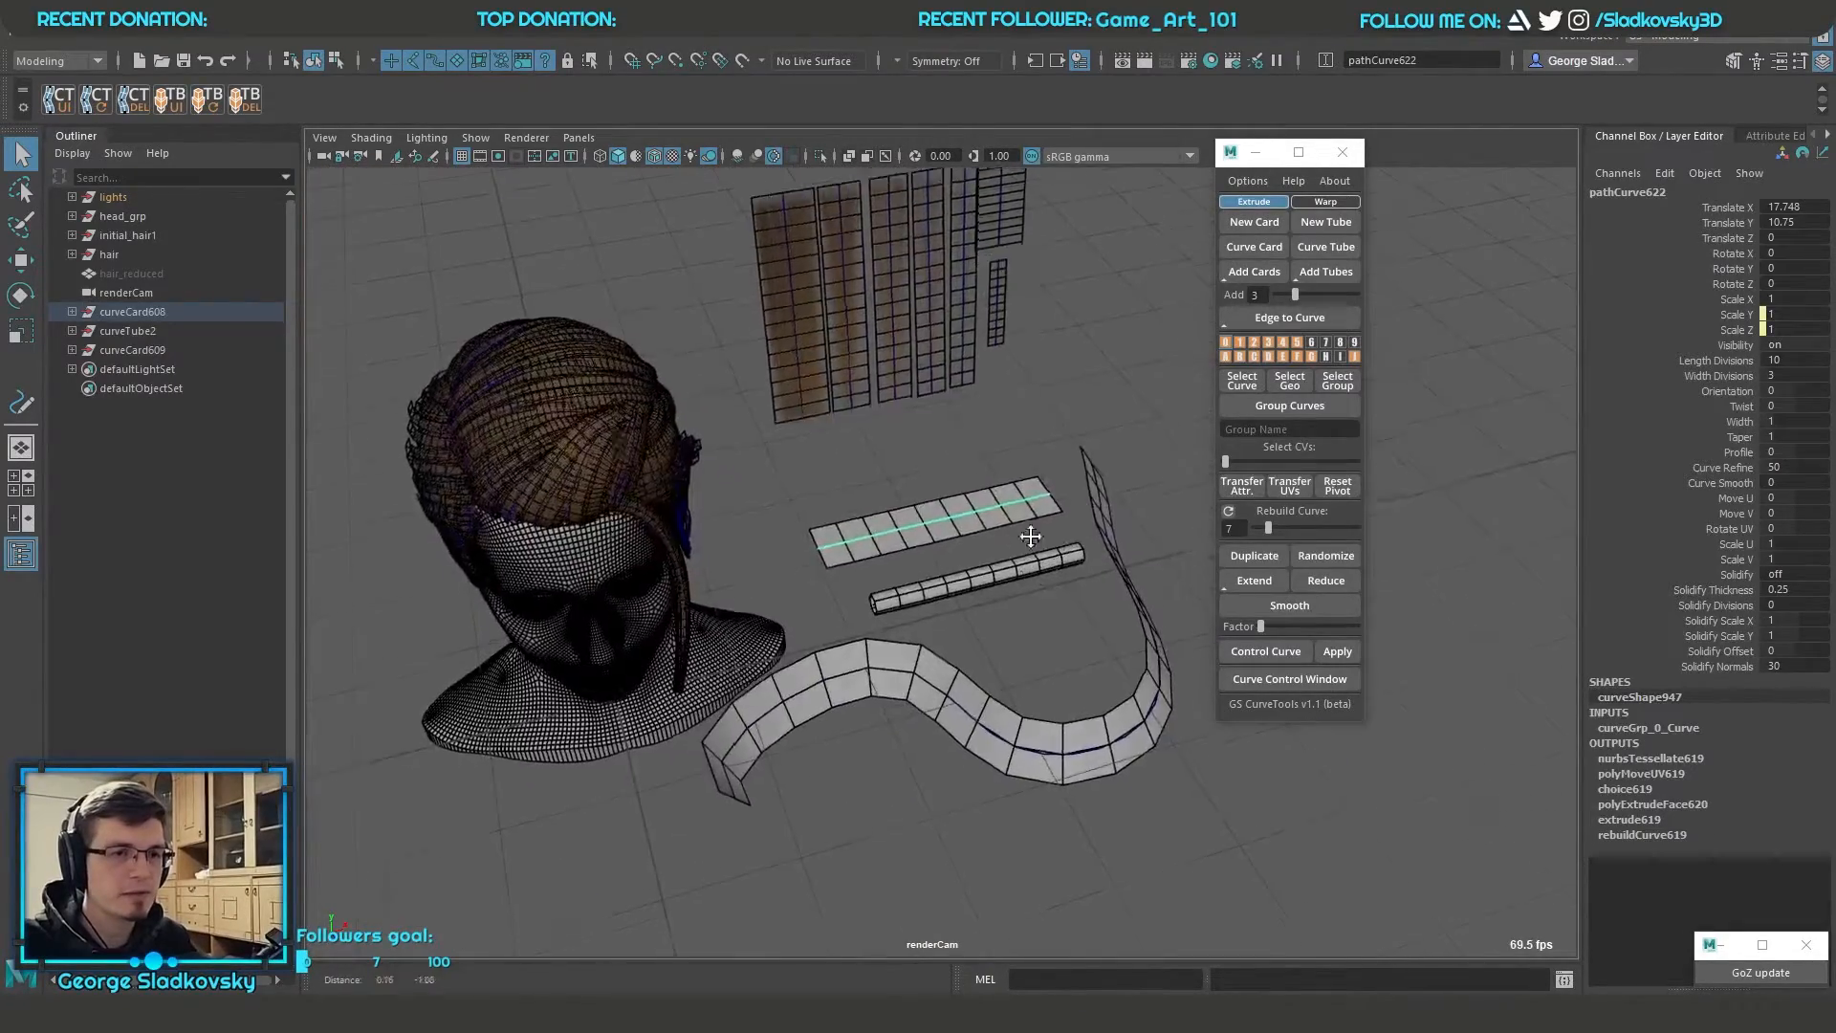
pyautogui.keyDown('alt'); pyautogui.moveTo(1027, 534); pyautogui.dragTo(1042, 421, button='middle'); pyautogui.keyUp('alt')
pyautogui.keyDown('alt'); pyautogui.moveTo(1043, 421); pyautogui.dragTo(1000, 432); pyautogui.keyUp('alt')
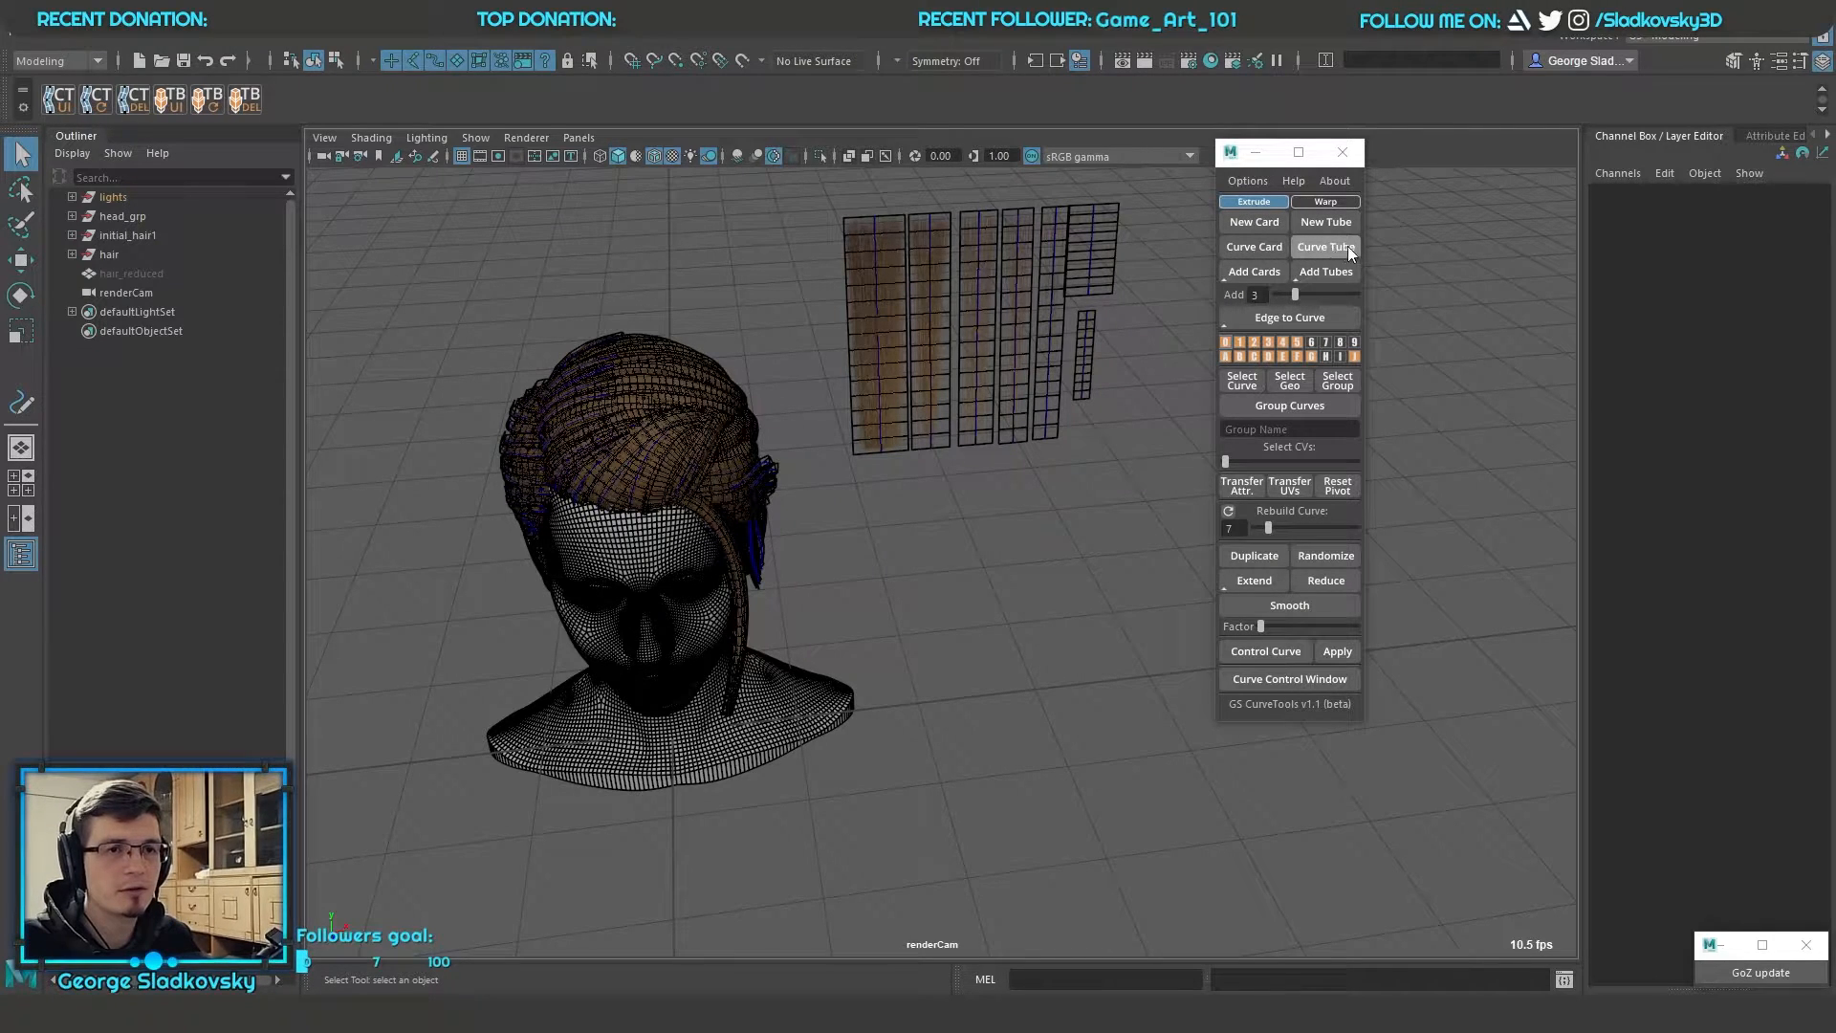
# Move the widest textured hair card out of the row to Translate X 25.255 and Translate Y 14.11
pyautogui.keyDown('alt'); pyautogui.moveTo(1106, 325); pyautogui.dragTo(1101, 435, button='middle'); pyautogui.keyUp('alt')
pyautogui.keyDown('alt'); pyautogui.moveTo(1101, 435); pyautogui.dragTo(1189, 411, button='right'); pyautogui.keyUp('alt')
pyautogui.keyDown('alt'); pyautogui.moveTo(1209, 232); pyautogui.dragTo(1199, 343, button='middle'); pyautogui.keyUp('alt')
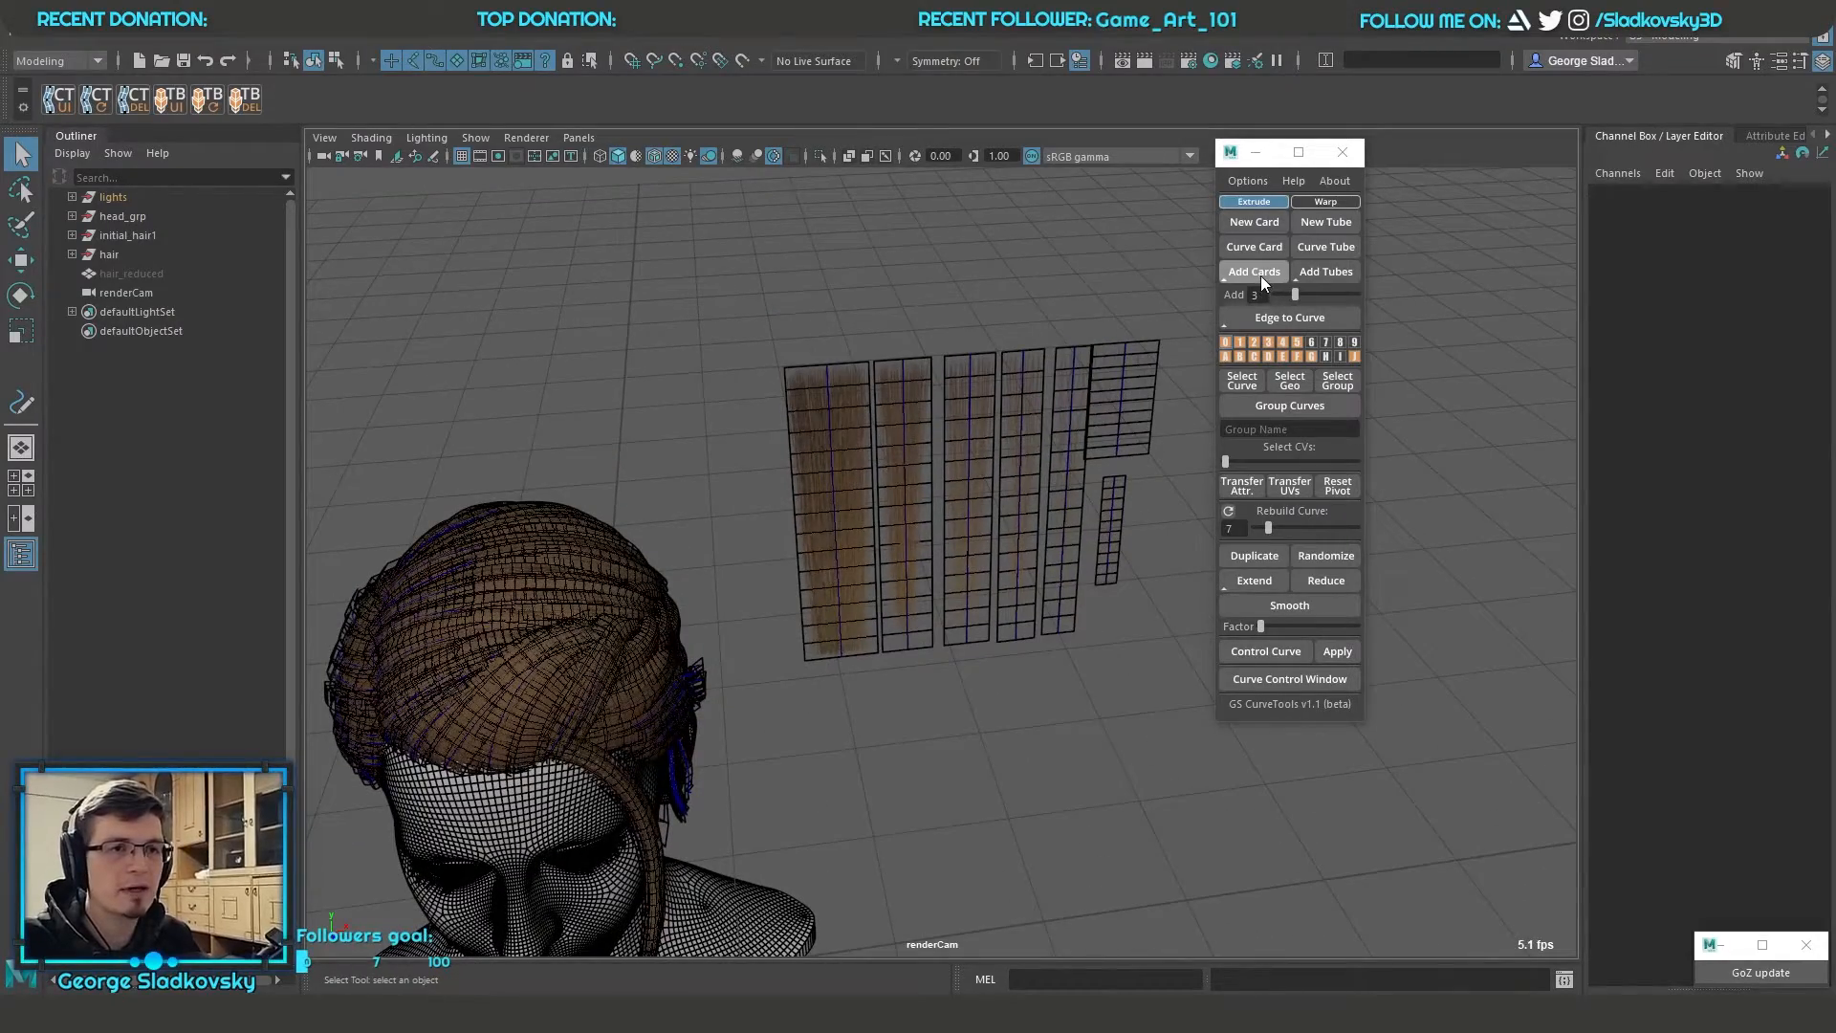
pyautogui.scroll(3, 1105, 309)
pyautogui.keyDown('alt'); pyautogui.moveTo(983, 340); pyautogui.dragTo(1061, 425, button='middle'); pyautogui.keyUp('alt')
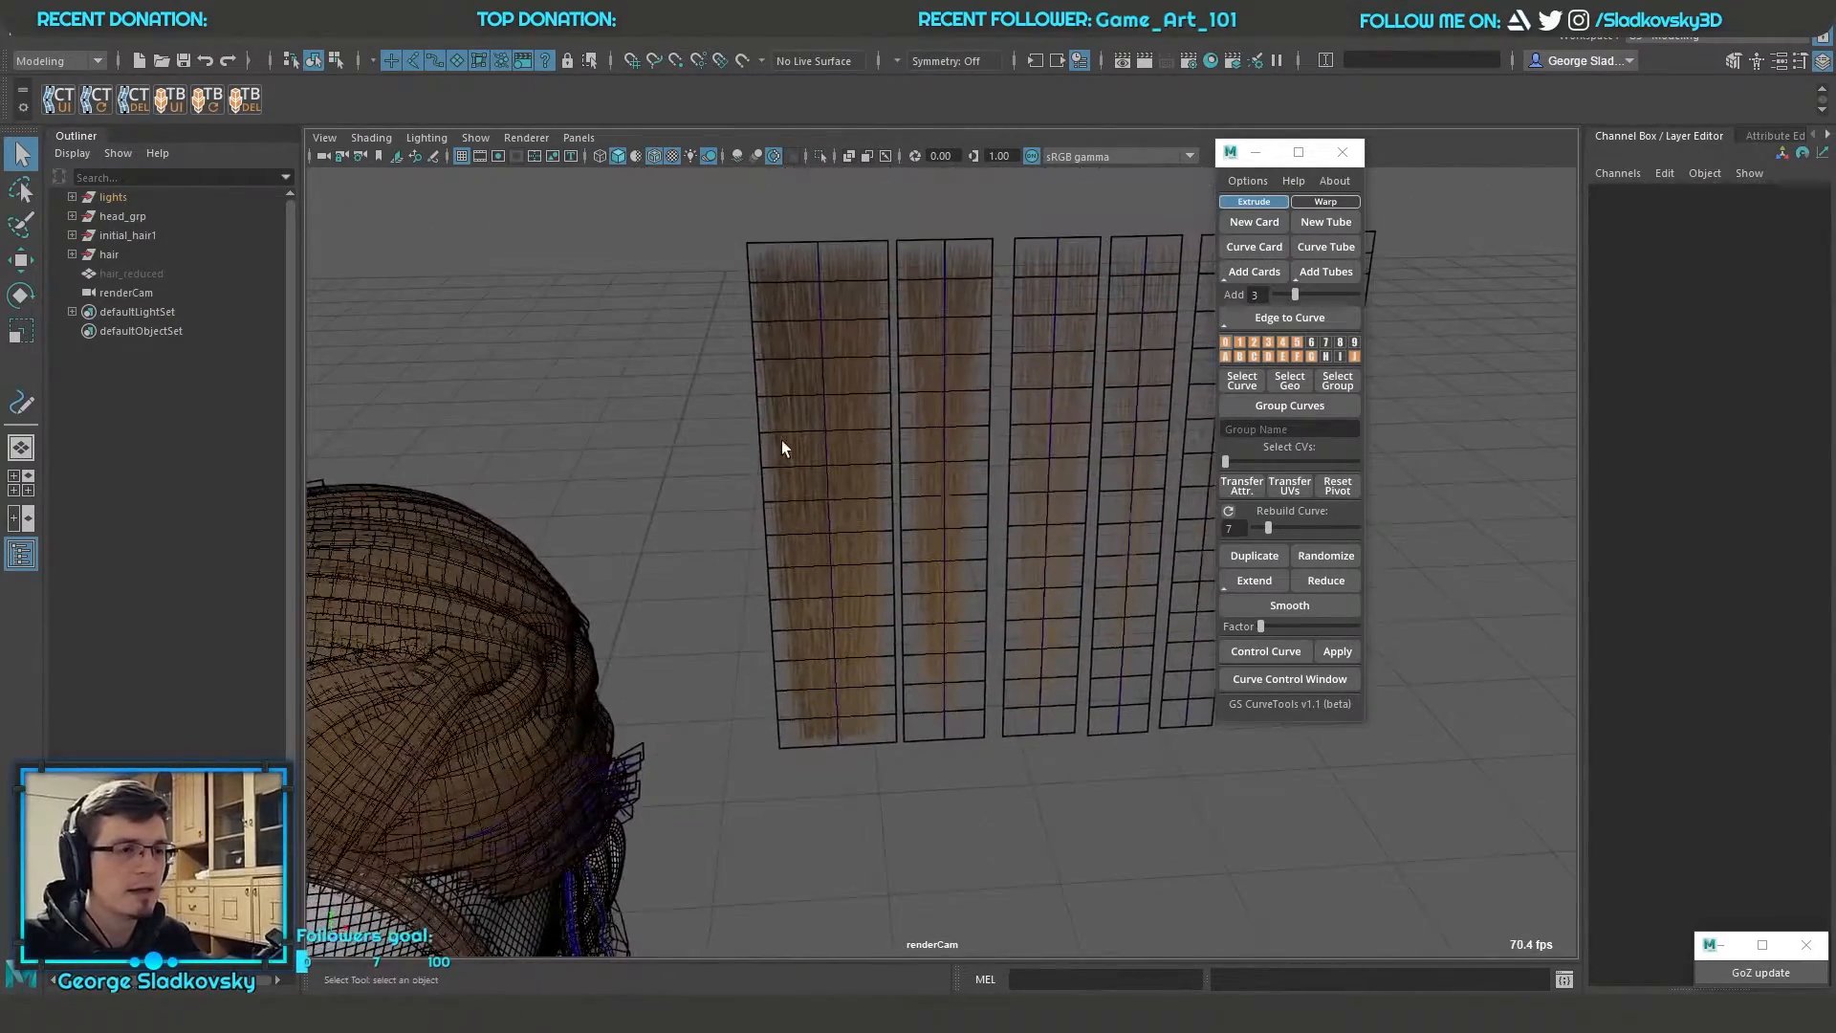
pyautogui.click(782, 440)
pyautogui.scroll(-3, 902, 549)
pyautogui.keyDown('alt'); pyautogui.moveTo(902, 549); pyautogui.dragTo(852, 343, button='middle'); pyautogui.keyUp('alt')
pyautogui.press('w')
pyautogui.keyDown('alt'); pyautogui.moveTo(852, 351); pyautogui.dragTo(903, 403); pyautogui.keyUp('alt')
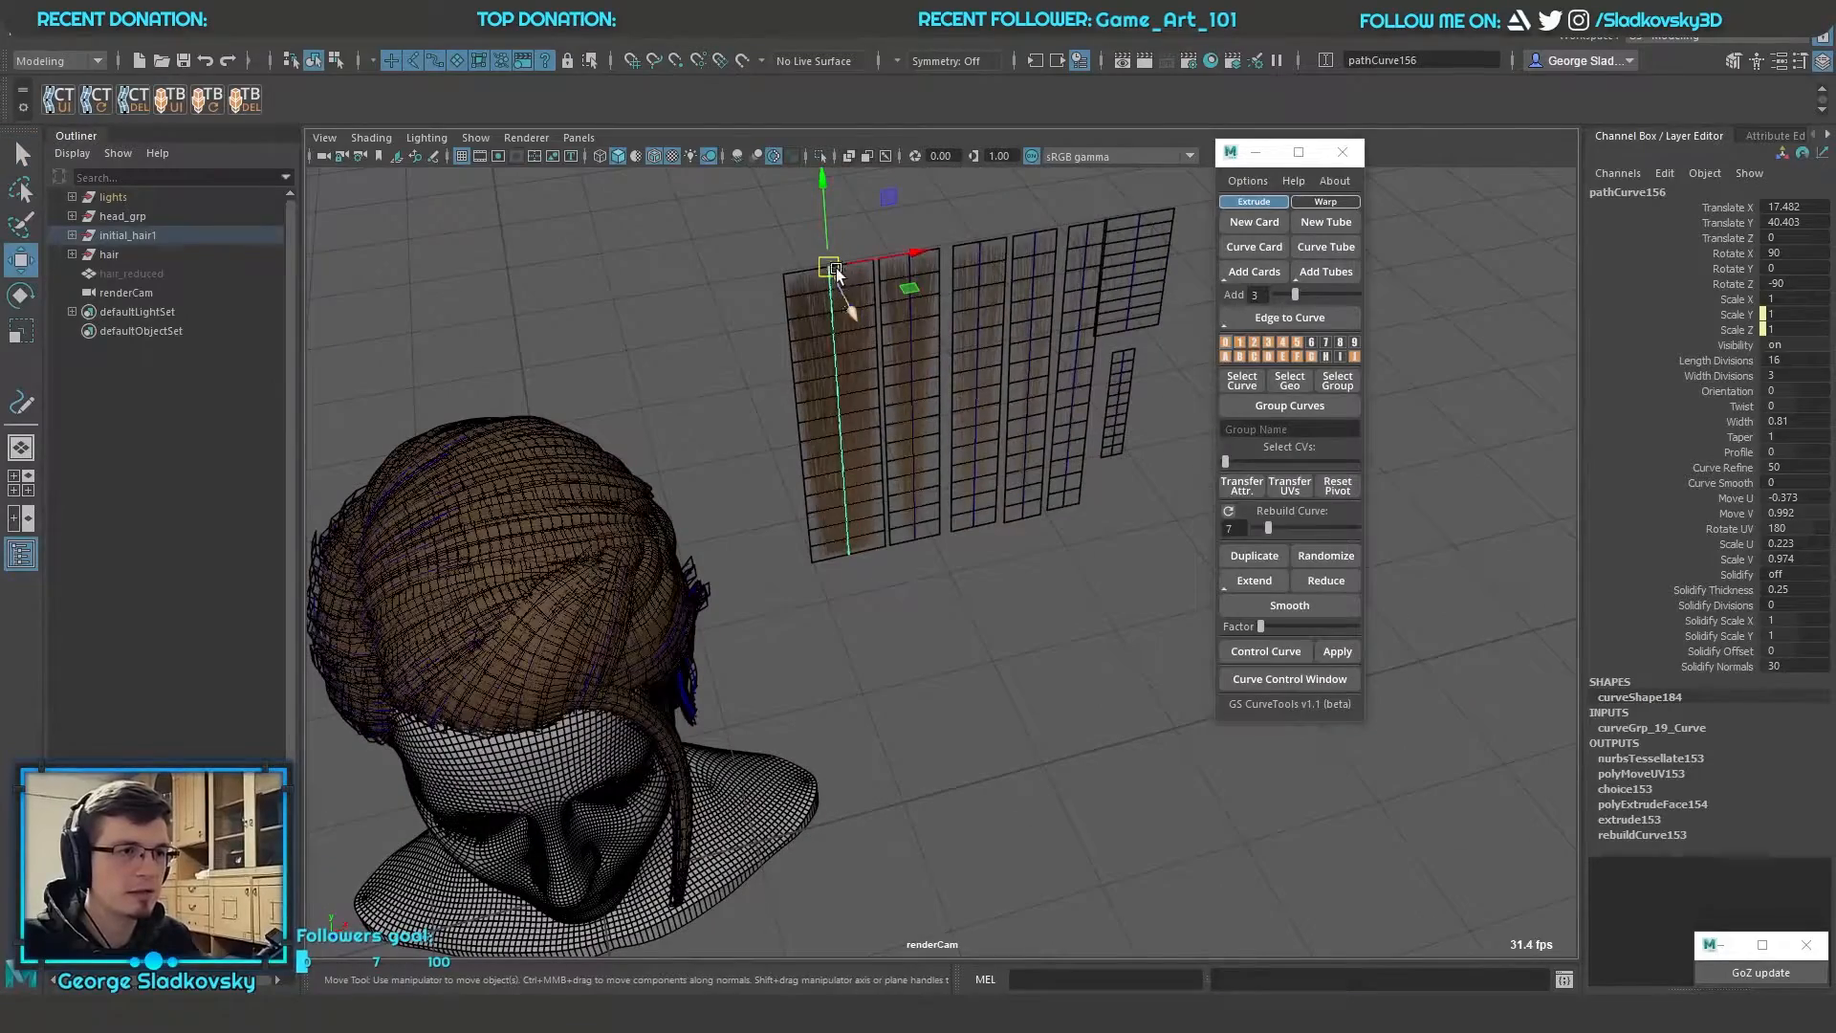
pyautogui.moveTo(822, 257); pyautogui.dragTo(1044, 572)
pyautogui.press('f')
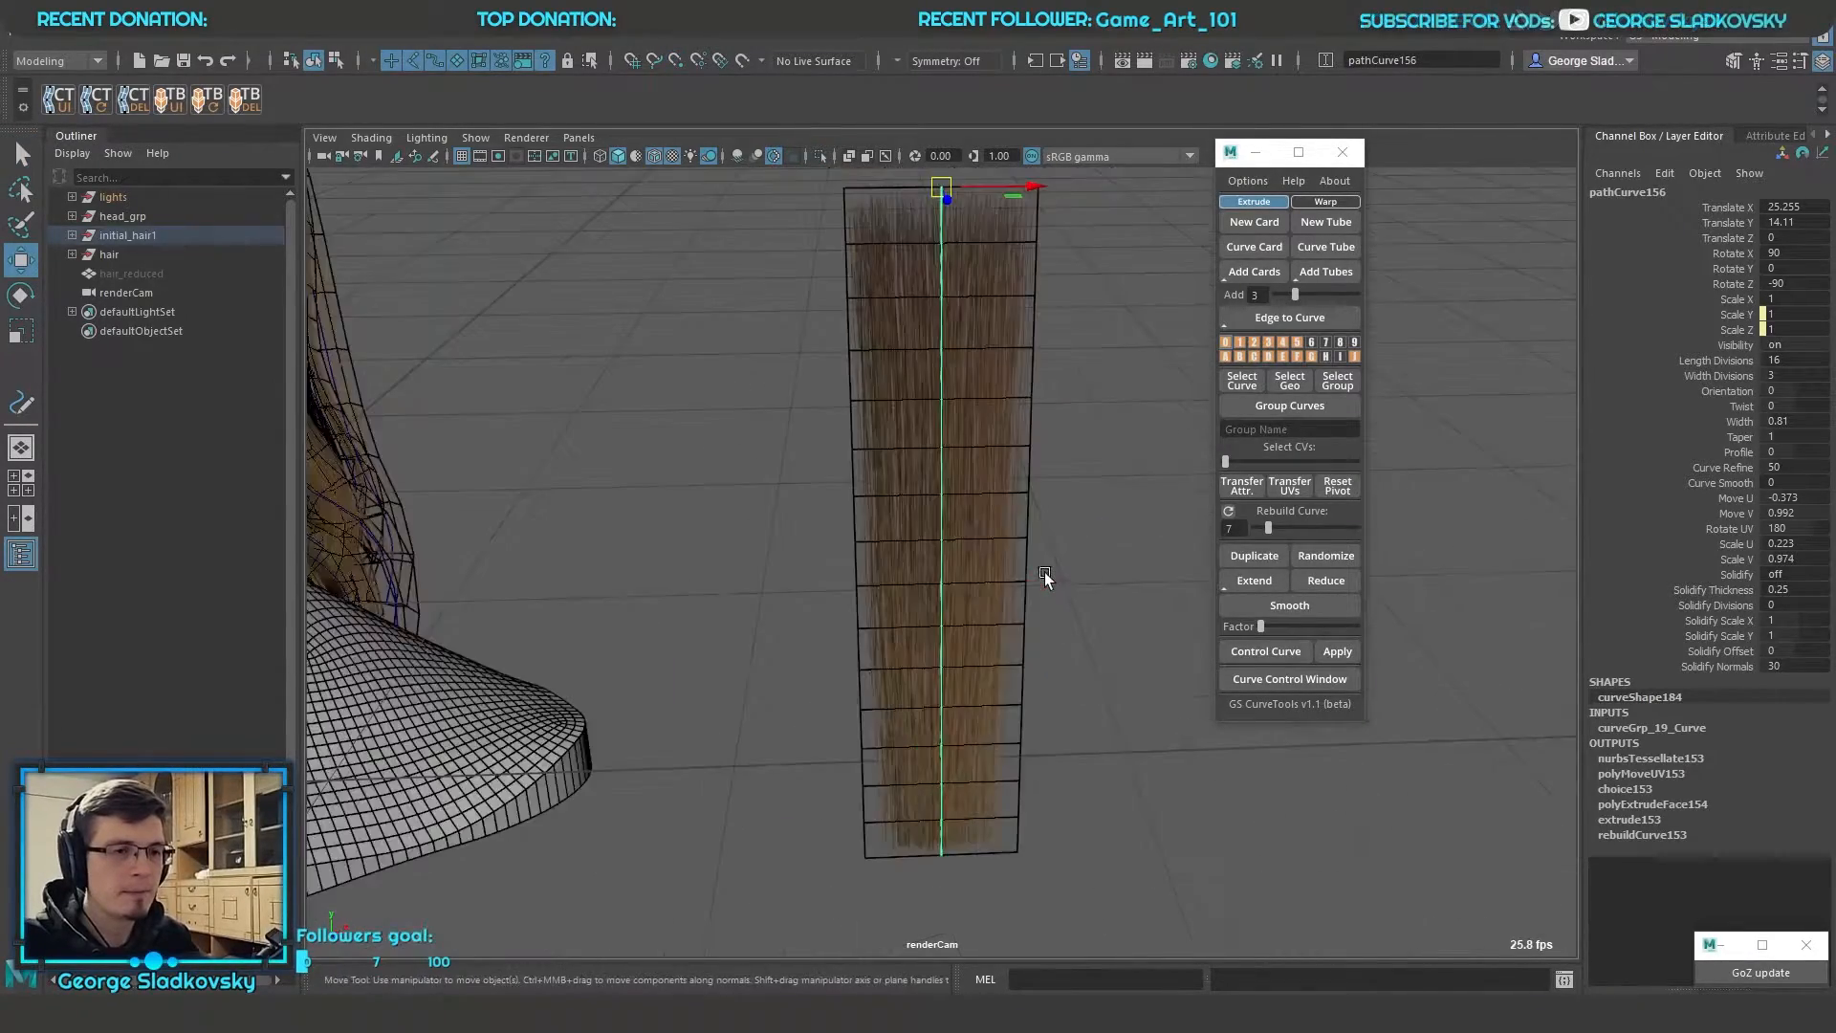
# Duplicate the textured hair card, move the copy along X to 36.883, and select both cards
pyautogui.scroll(3, 1055, 545)
pyautogui.scroll(-4, 1061, 533)
pyautogui.keyDown('alt'); pyautogui.moveTo(1035, 538); pyautogui.dragTo(968, 663, button='middle'); pyautogui.keyUp('alt')
pyautogui.click(1255, 556)
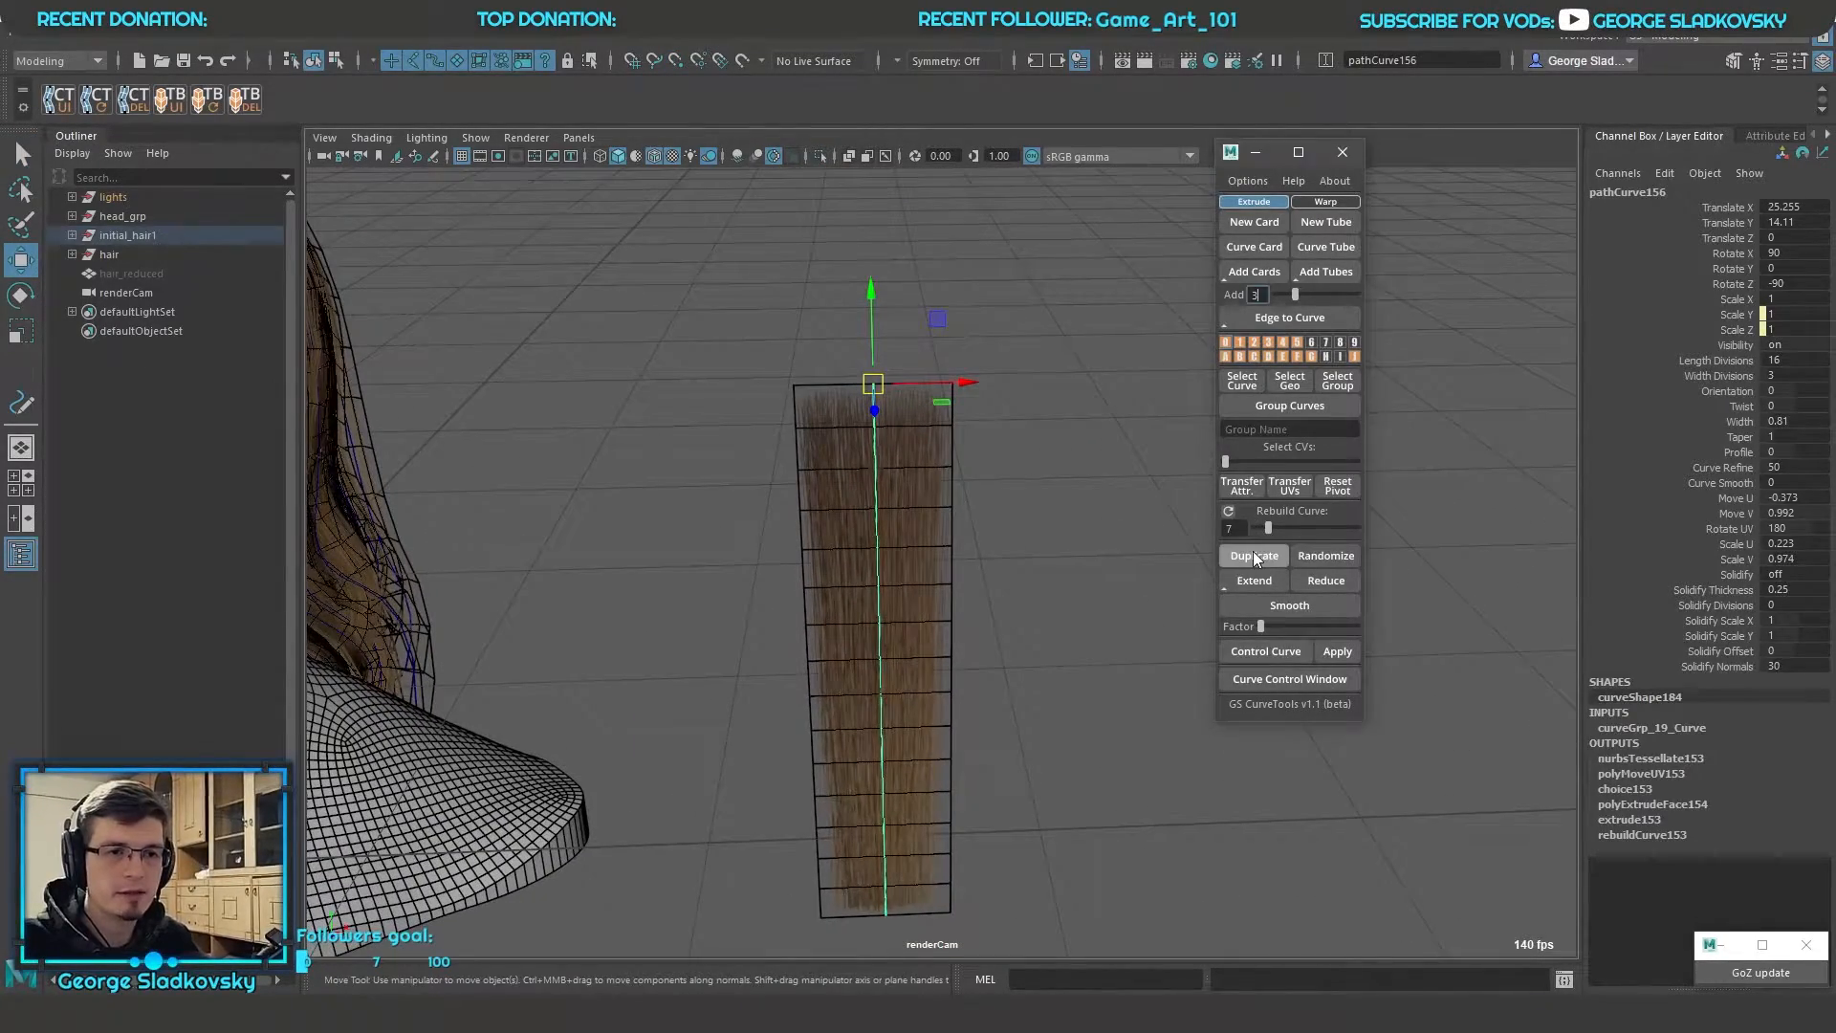
pyautogui.keyDown('alt'); pyautogui.moveTo(987, 414); pyautogui.dragTo(943, 459, button='middle'); pyautogui.keyUp('alt')
pyautogui.moveTo(916, 432); pyautogui.dragTo(1310, 458)
pyautogui.scroll(-5, 1163, 500)
pyautogui.keyDown('alt'); pyautogui.moveTo(1128, 526); pyautogui.dragTo(1186, 495); pyautogui.keyUp('alt')
pyautogui.moveTo(1156, 748); pyautogui.dragTo(736, 541)
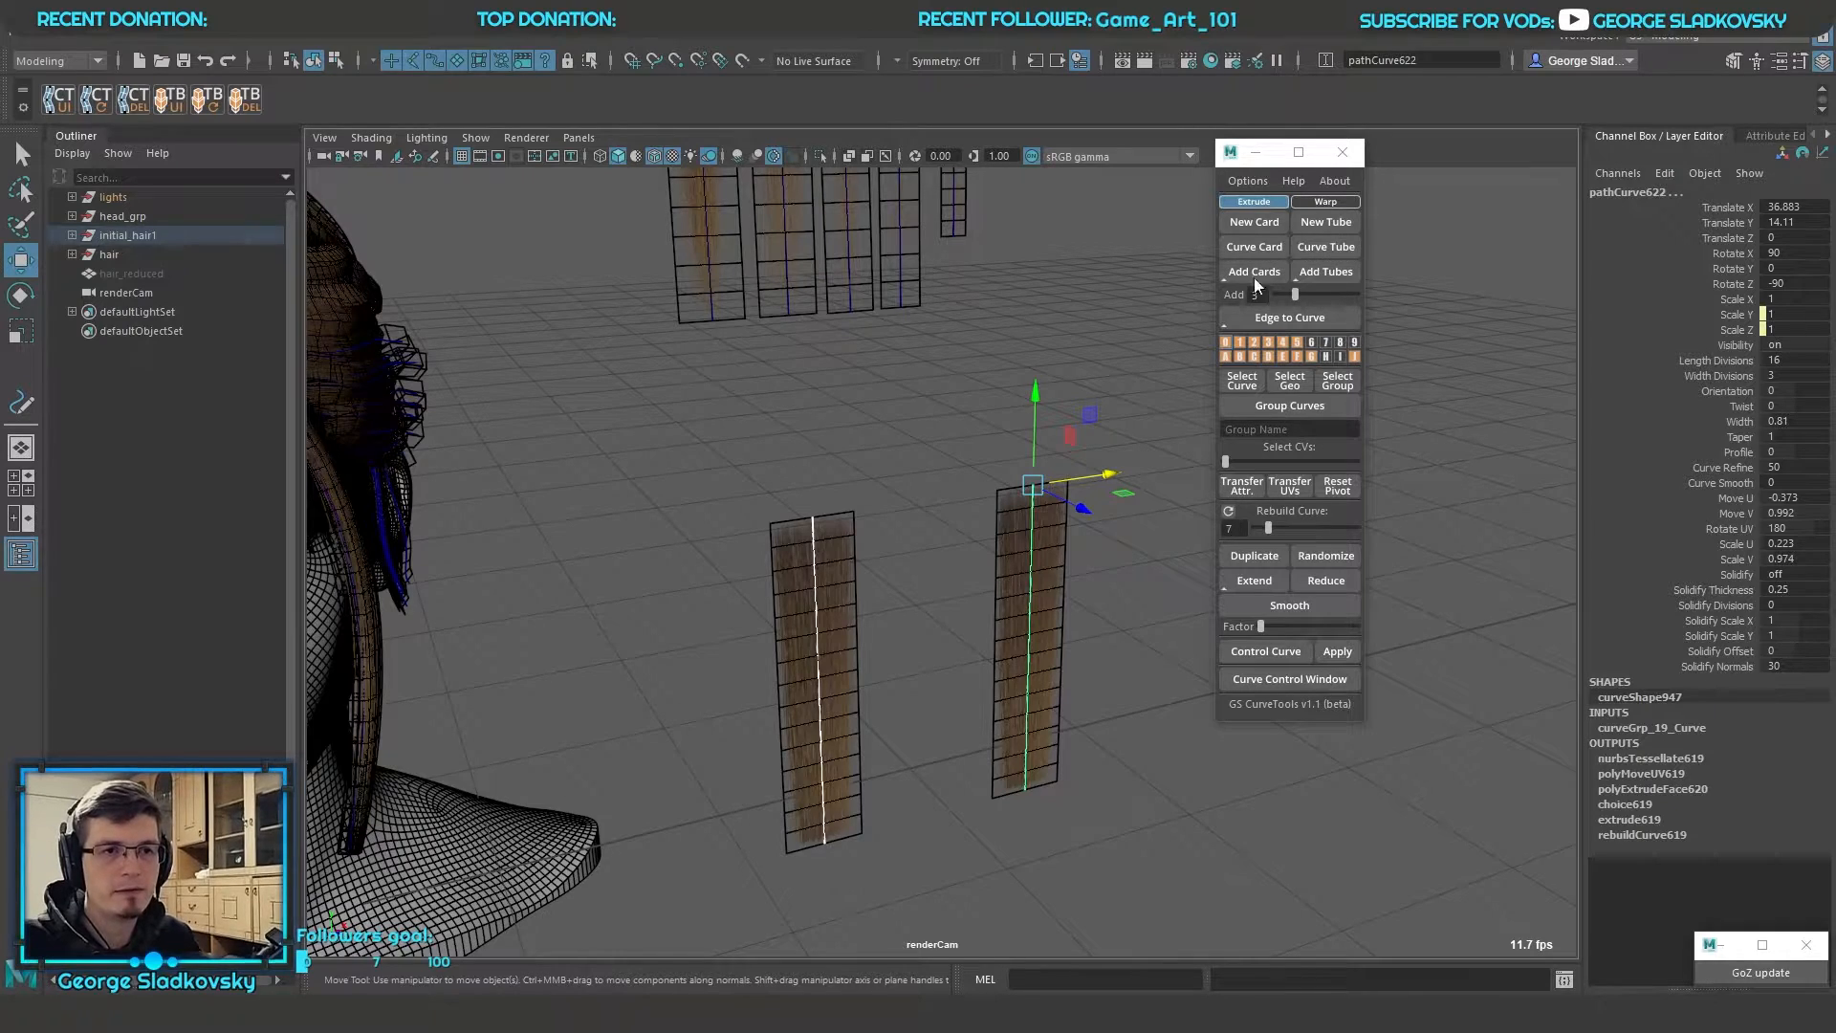
# Set the Add count to 2 and add cards between the two selected hair cards
pyautogui.scroll(4, 1063, 388)
pyautogui.keyDown('alt'); pyautogui.moveTo(1063, 388); pyautogui.dragTo(1124, 321); pyautogui.keyUp('alt')
pyautogui.press('q')
pyautogui.keyDown('alt'); pyautogui.moveTo(1049, 290); pyautogui.dragTo(1070, 230, button='middle'); pyautogui.keyUp('alt')
pyautogui.click(1294, 291)
pyautogui.moveTo(1282, 291); pyautogui.dragTo(1288, 292)
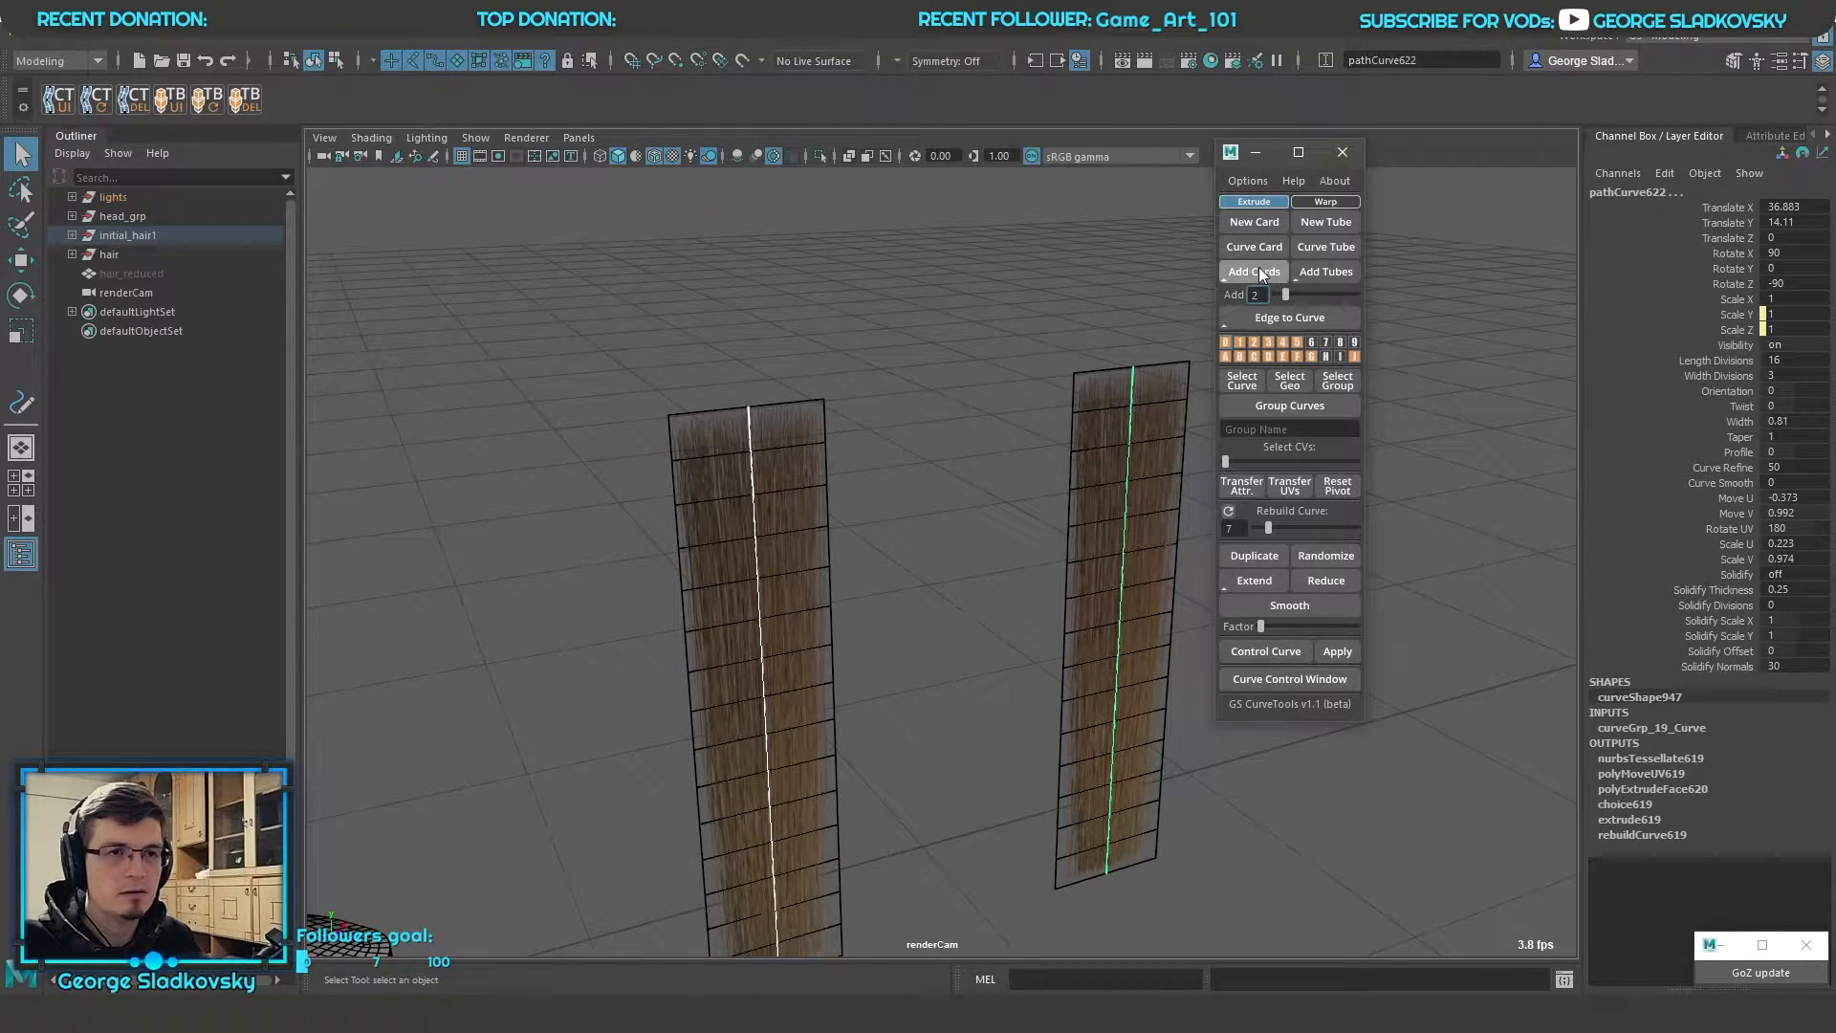
pyautogui.click(1258, 269)
pyautogui.keyDown('alt'); pyautogui.moveTo(1080, 332); pyautogui.dragTo(984, 363); pyautogui.keyUp('alt')
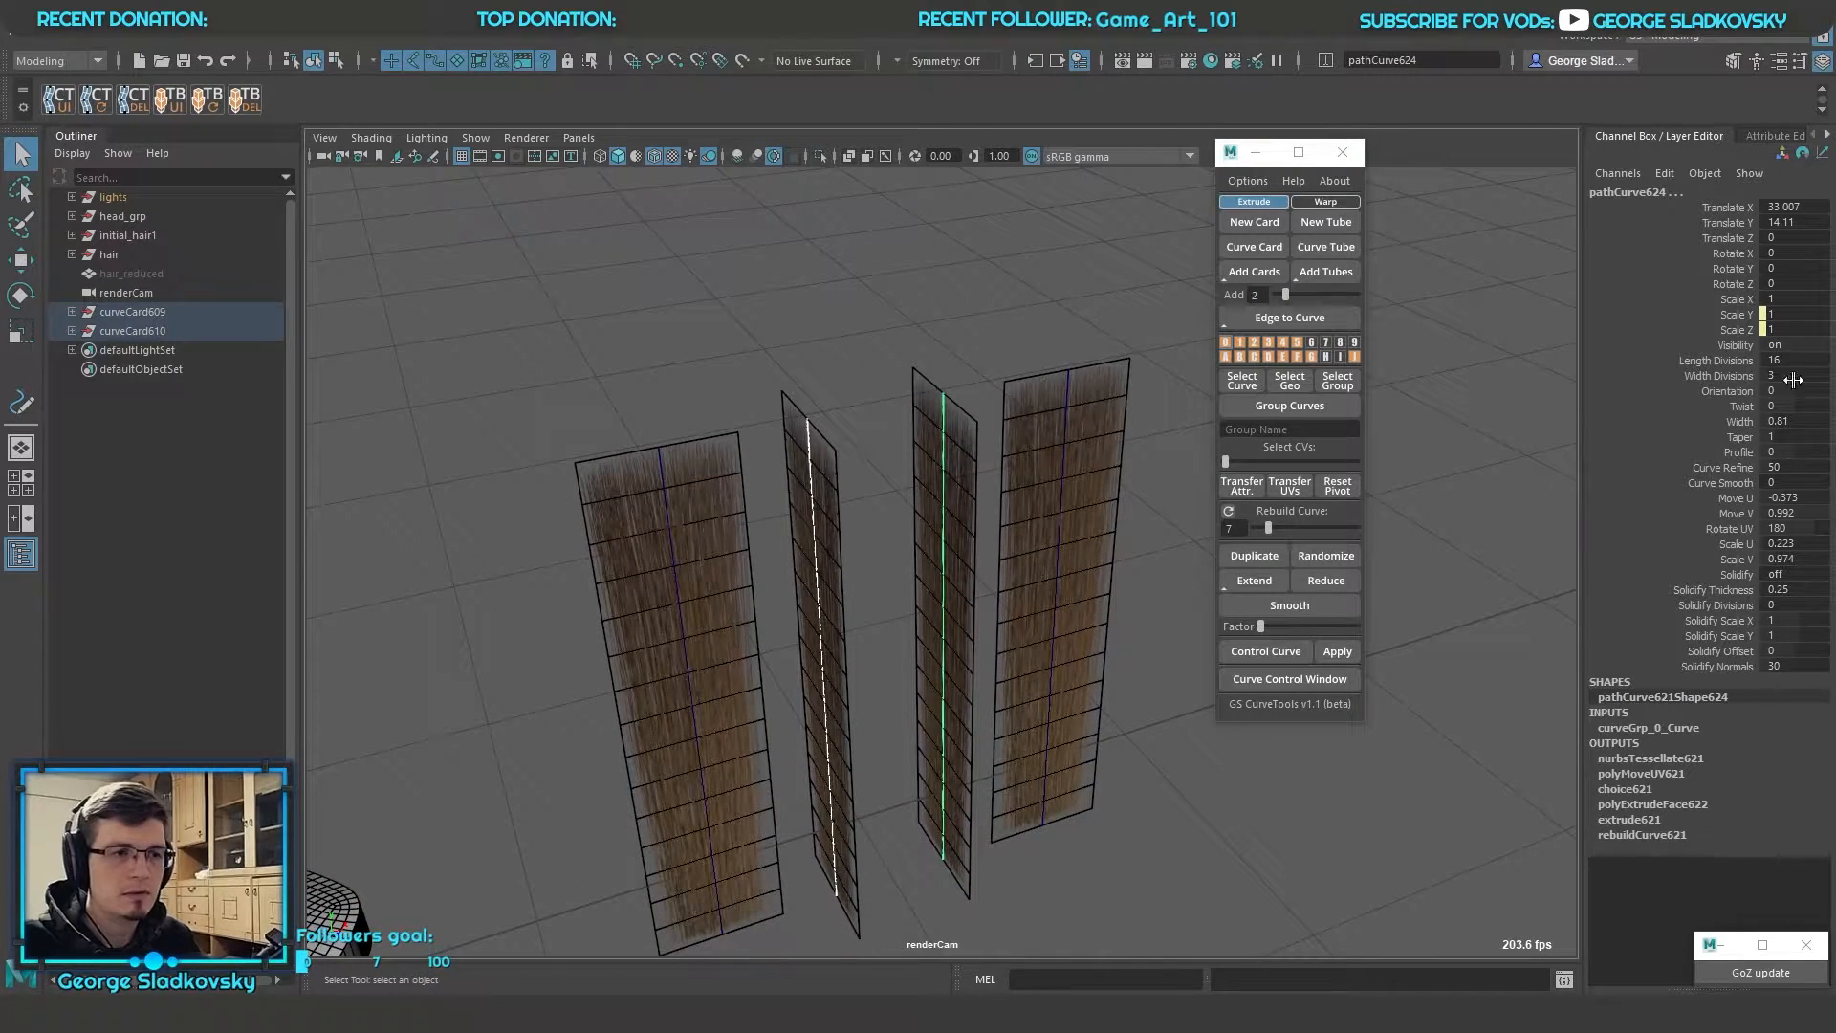
# Set the Orientation of the two in-between cards to -81
pyautogui.click(1731, 390)
pyautogui.moveTo(950, 440); pyautogui.dragTo(848, 440, button='middle')
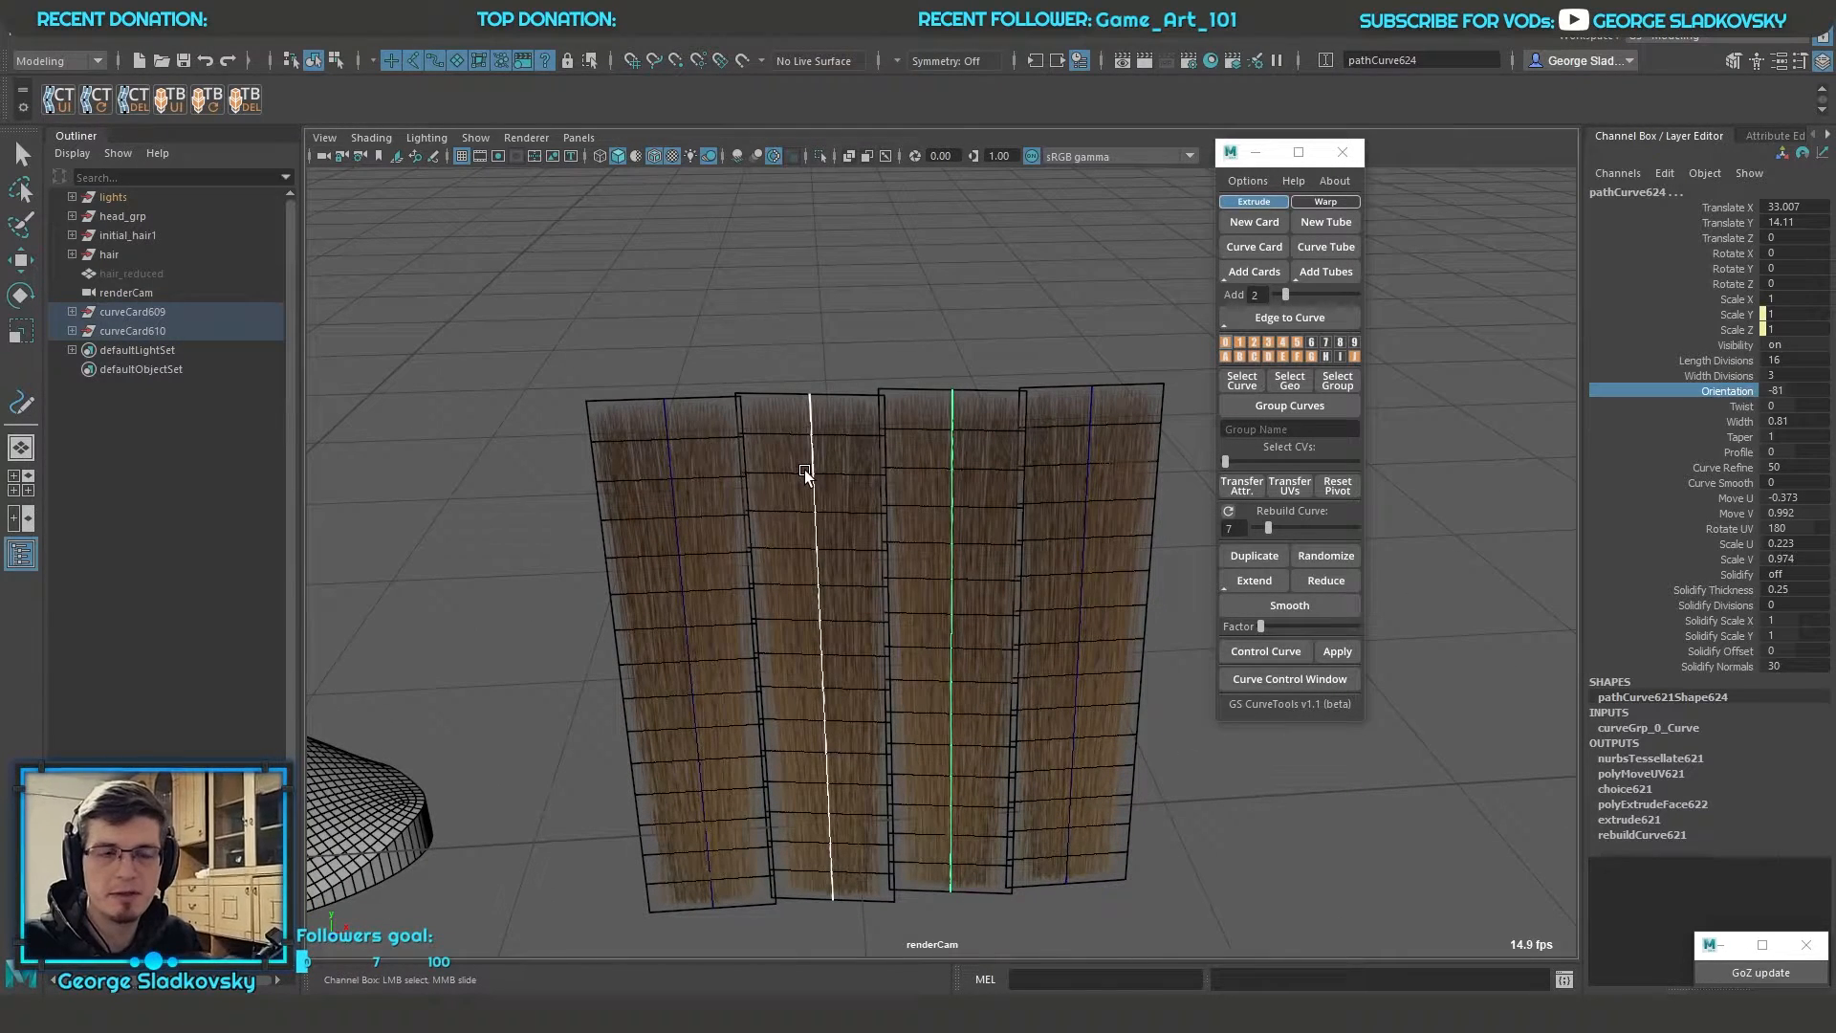
pyautogui.keyDown('alt'); pyautogui.moveTo(922, 396); pyautogui.dragTo(1039, 415); pyautogui.keyUp('alt')
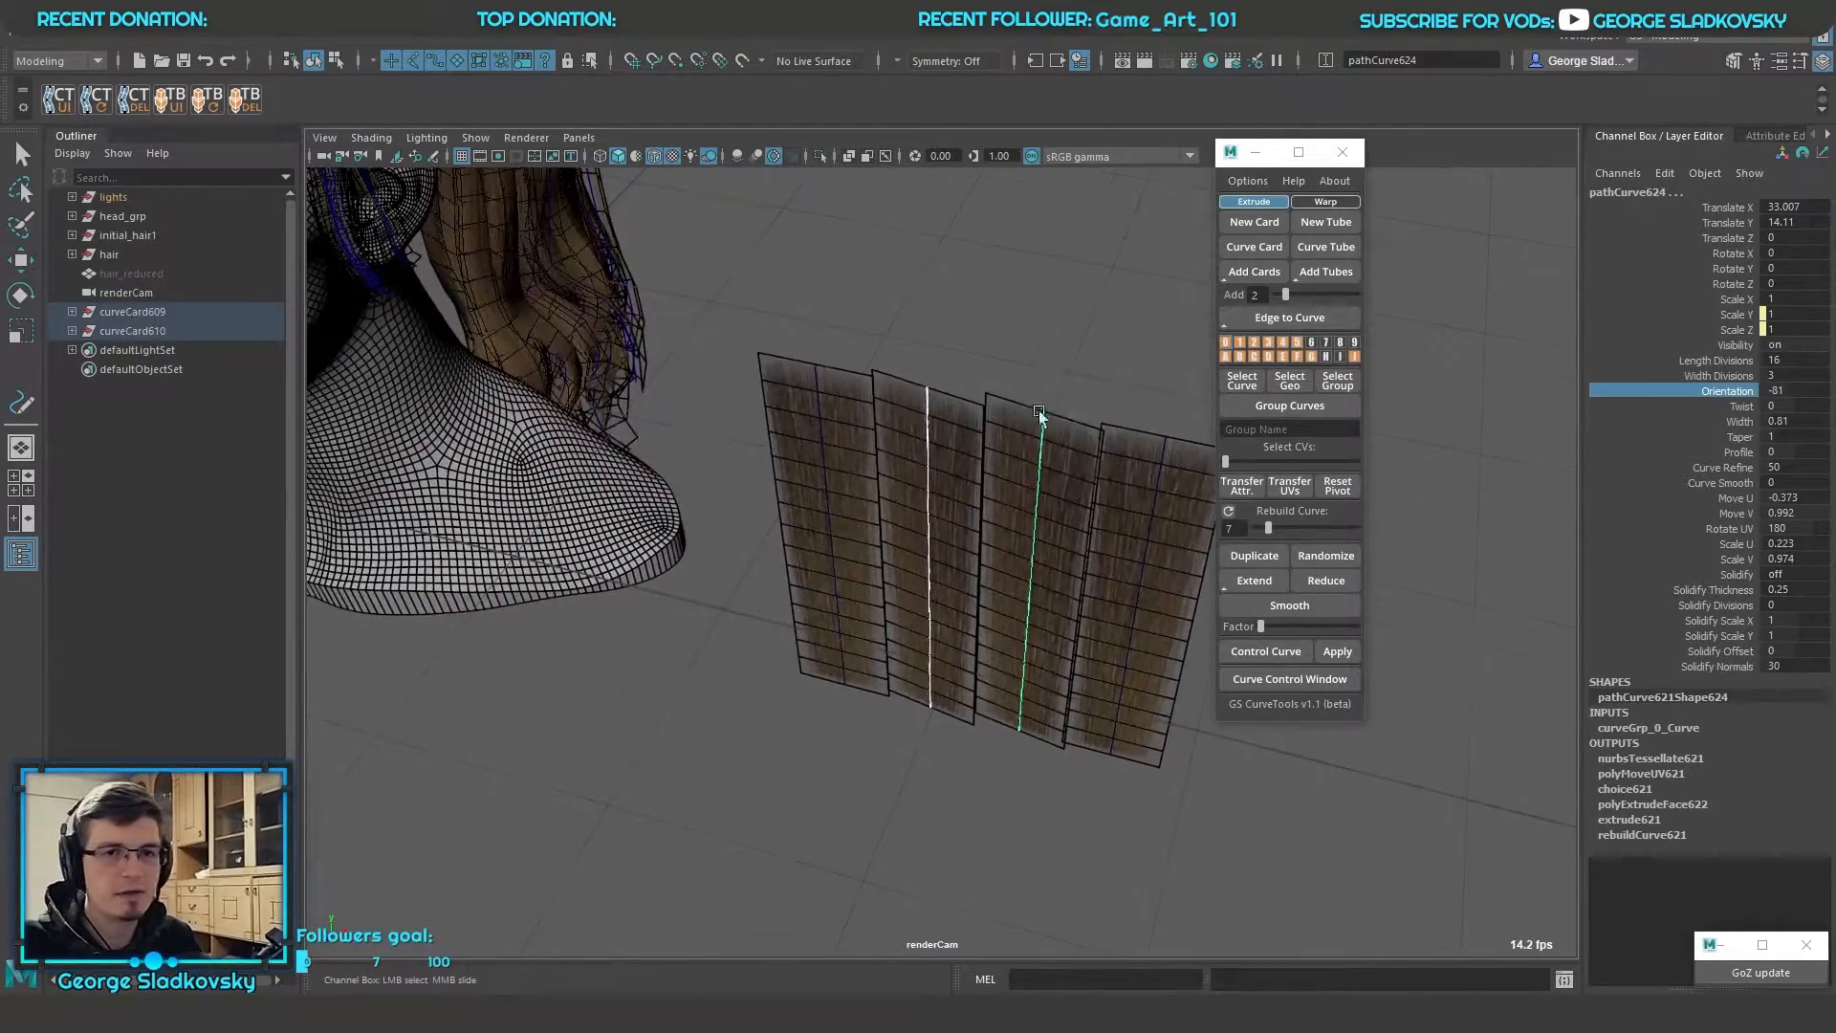
# Try a Twist on the two in-between cards, undo it, and switch the selection to their parent groups and back
pyautogui.click(1740, 405)
pyautogui.moveTo(1102, 376)
pyautogui.mouseDown(button='middle')
pyautogui.moveTo(972, 389)
pyautogui.moveTo(1076, 374)
pyautogui.moveTo(1118, 393)
pyautogui.mouseUp(button='middle')
pyautogui.hotkey('ctrl', 'z')
pyautogui.keyDown('alt'); pyautogui.moveTo(1114, 392); pyautogui.dragTo(1014, 384); pyautogui.keyUp('alt')
pyautogui.press('Up')
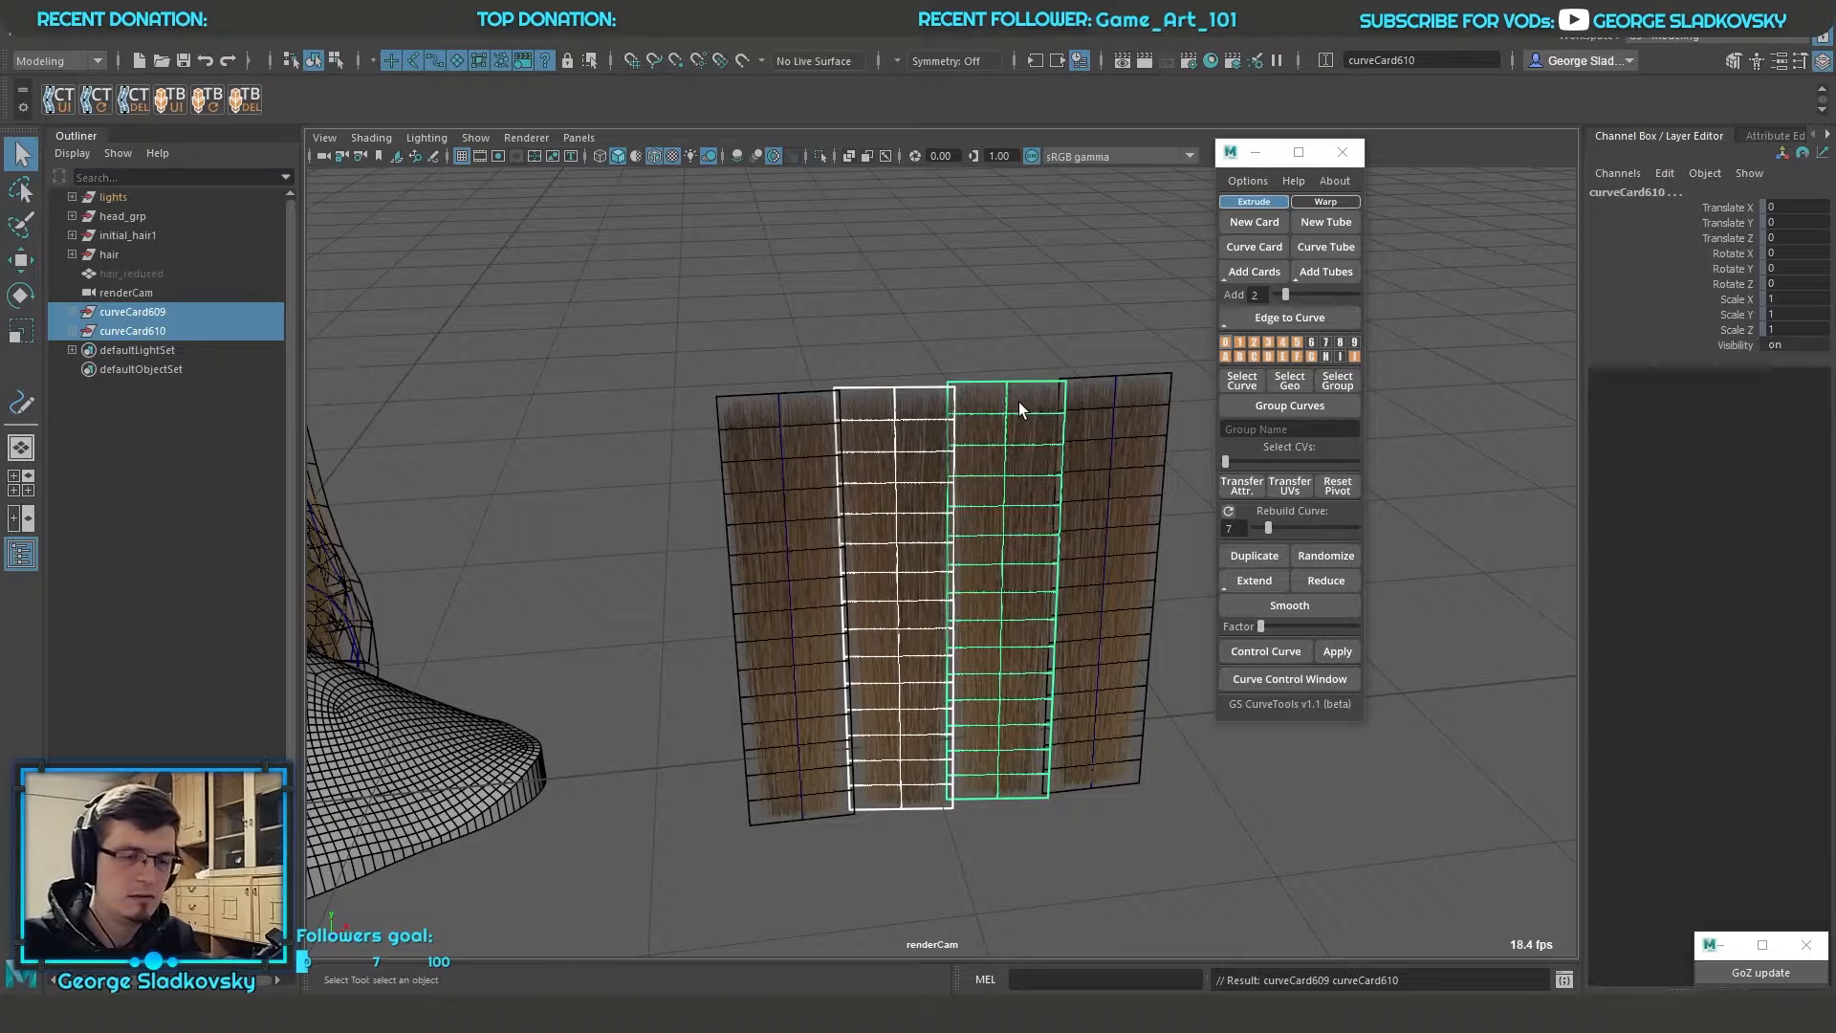
pyautogui.press('Down')
pyautogui.moveTo(874, 432); pyautogui.dragTo(1023, 585)
pyautogui.keyDown('alt'); pyautogui.moveTo(1023, 585); pyautogui.dragTo(1059, 545); pyautogui.keyUp('alt')
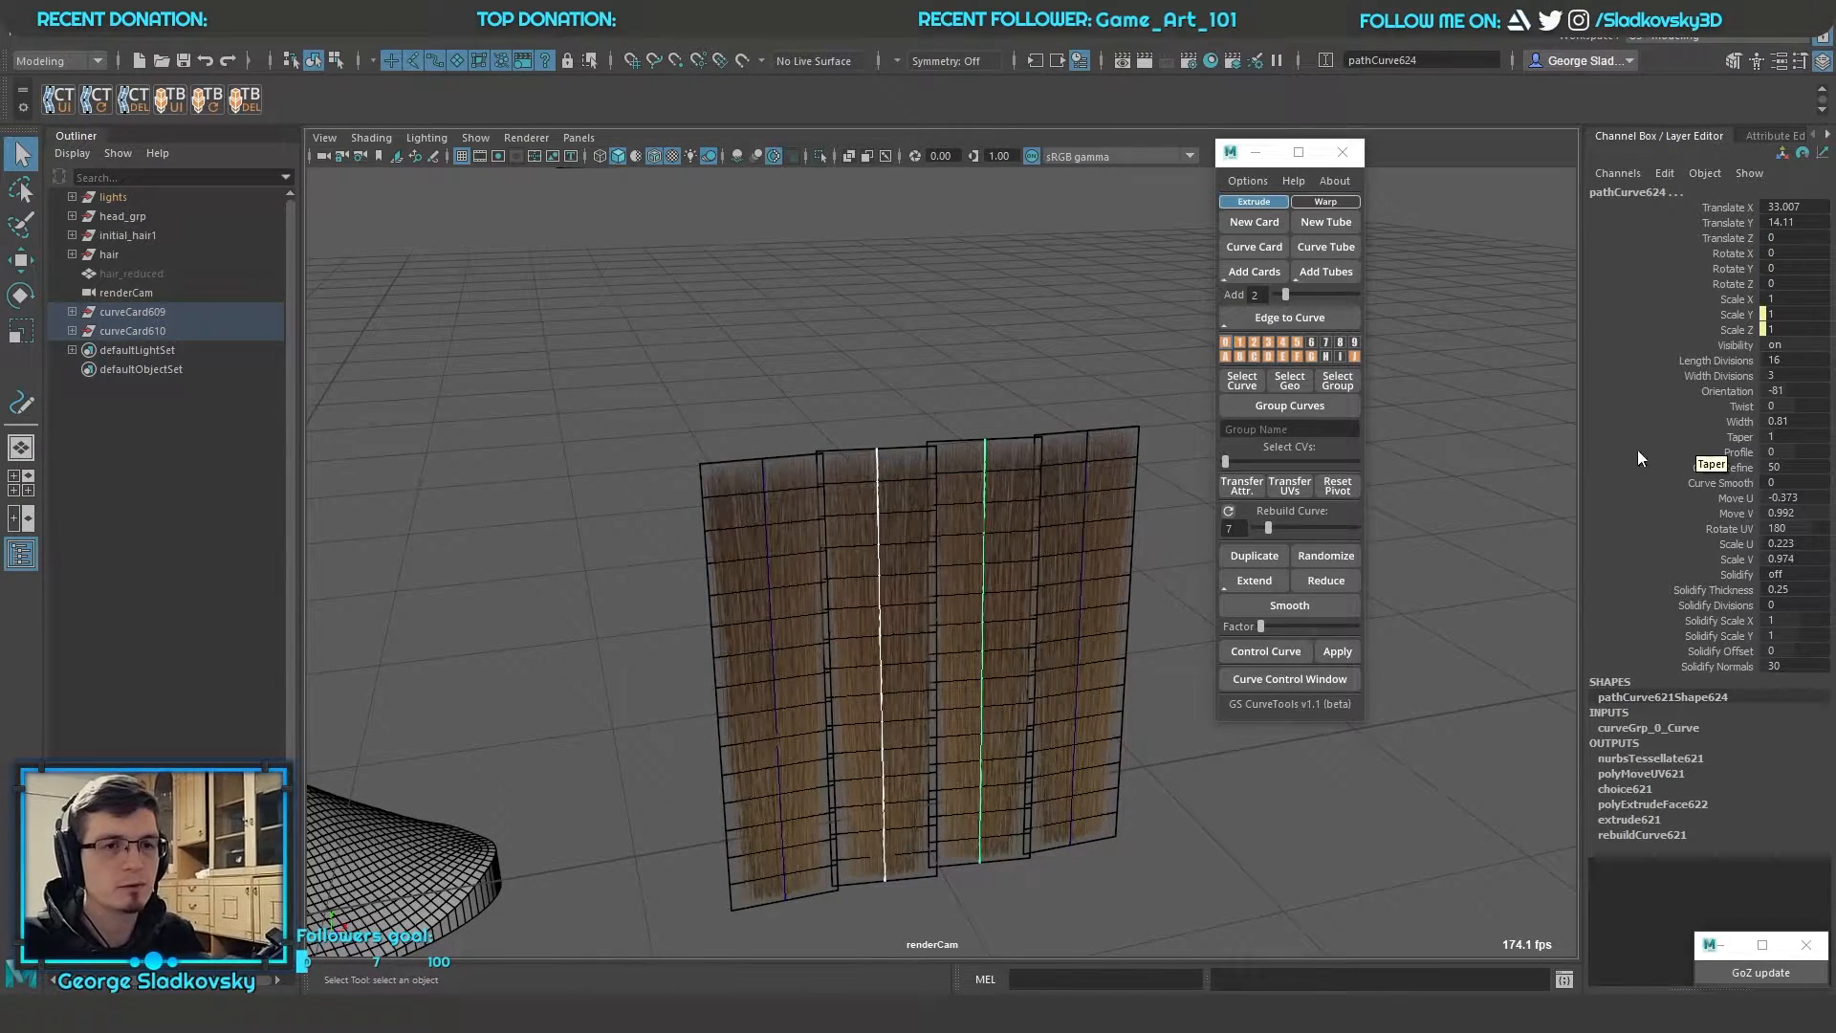
# Delete the two in-between cards and add two tubes between the outer hair cards instead
pyautogui.press('Delete')
pyautogui.keyDown('alt'); pyautogui.moveTo(1071, 449); pyautogui.dragTo(742, 593); pyautogui.keyUp('alt')
pyautogui.keyDown('shift'); pyautogui.moveTo(1048, 557); pyautogui.dragTo(1182, 564); pyautogui.keyUp('shift')
pyautogui.keyDown('alt'); pyautogui.moveTo(1074, 579); pyautogui.dragTo(1048, 623); pyautogui.keyUp('alt')
pyautogui.click(1339, 271)
pyautogui.keyDown('alt'); pyautogui.moveTo(1075, 413); pyautogui.dragTo(918, 574); pyautogui.keyUp('alt')
pyautogui.keyDown('alt'); pyautogui.moveTo(1396, 266); pyautogui.dragTo(1031, 625); pyautogui.keyUp('alt')
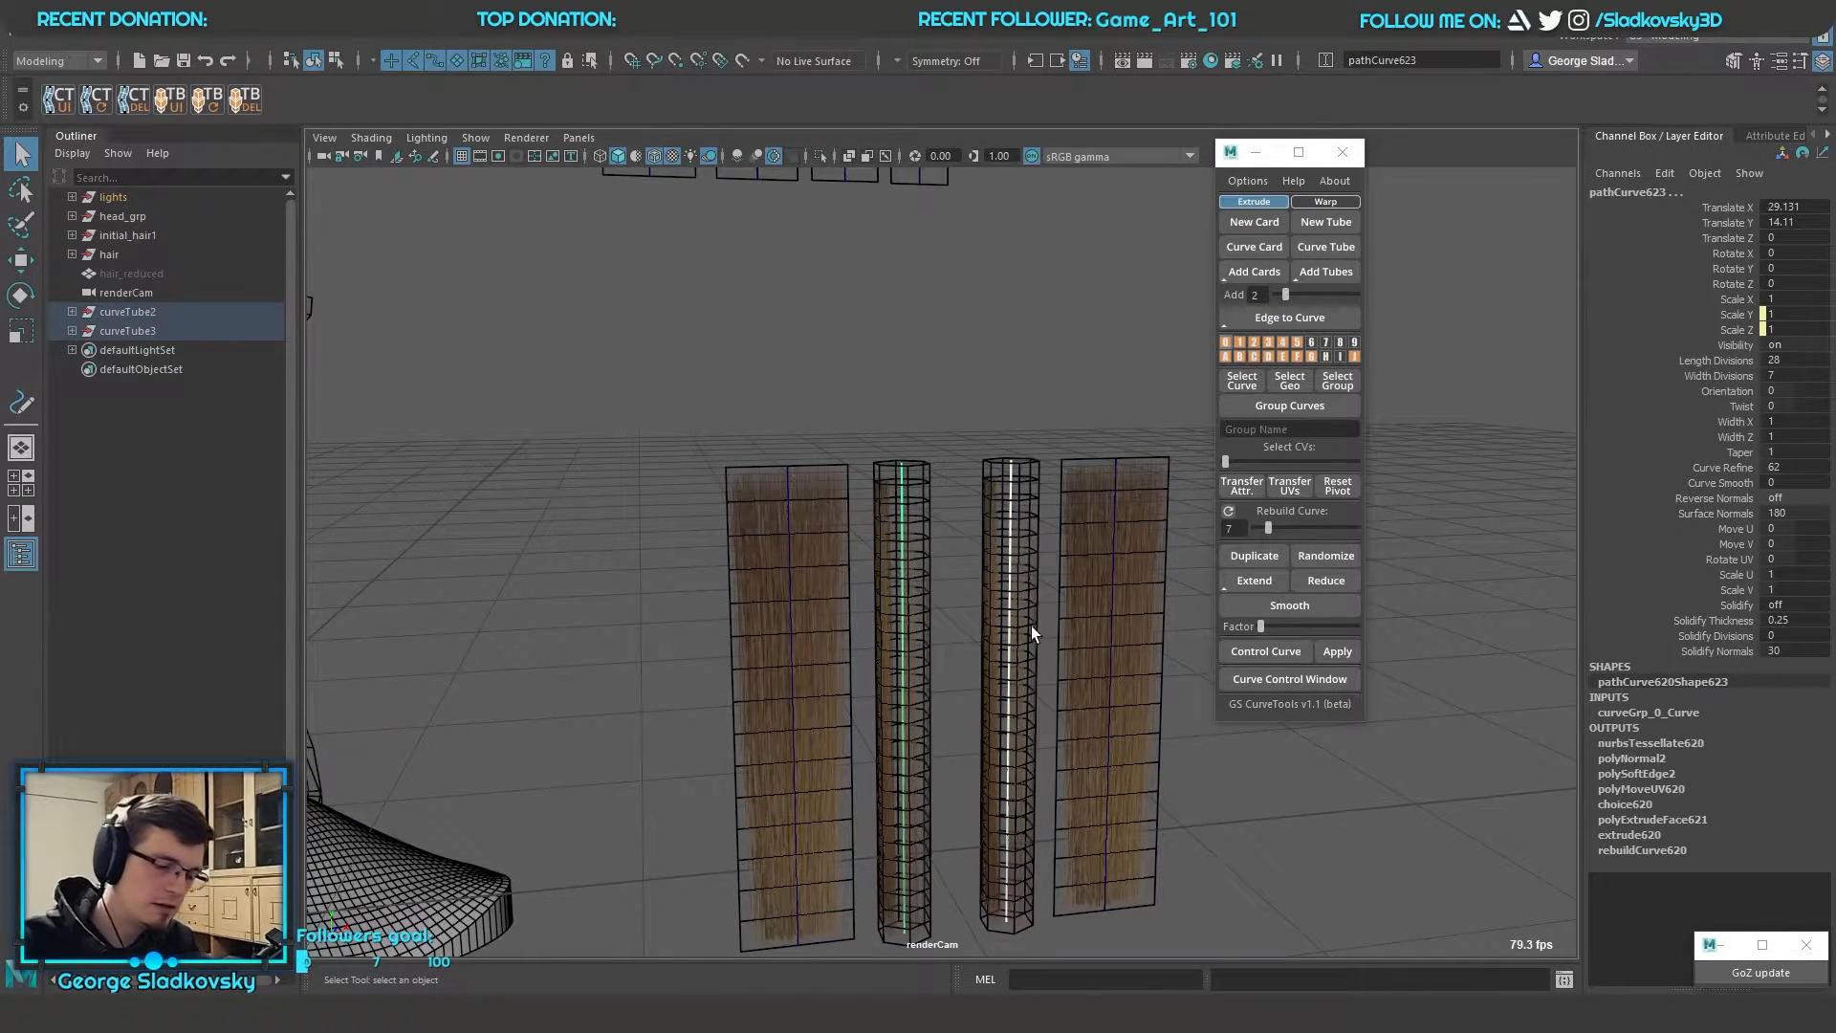
# Delete the groups of the two tubes between the hair cards
pyautogui.press('Up')
pyautogui.press('Delete')
pyautogui.scroll(2, 1032, 358)
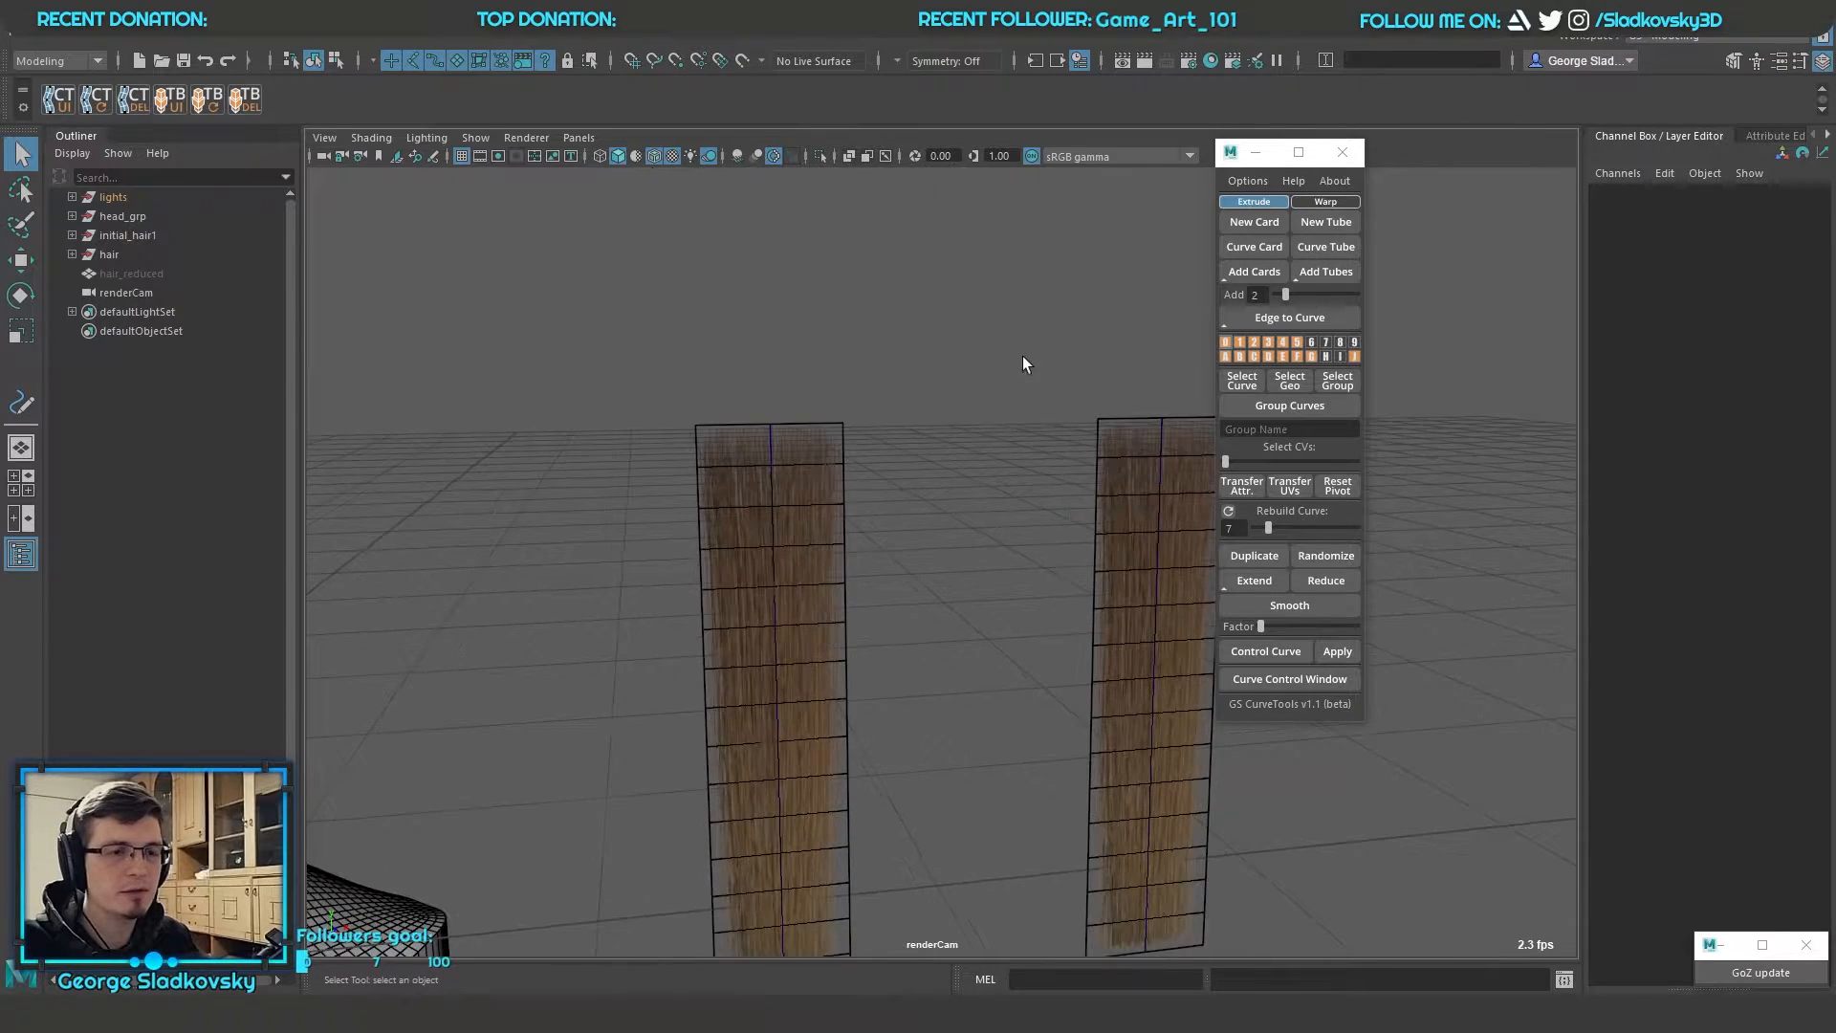
pyautogui.keyDown('alt'); pyautogui.moveTo(1000, 423); pyautogui.dragTo(1004, 348, button='middle'); pyautogui.keyUp('alt')
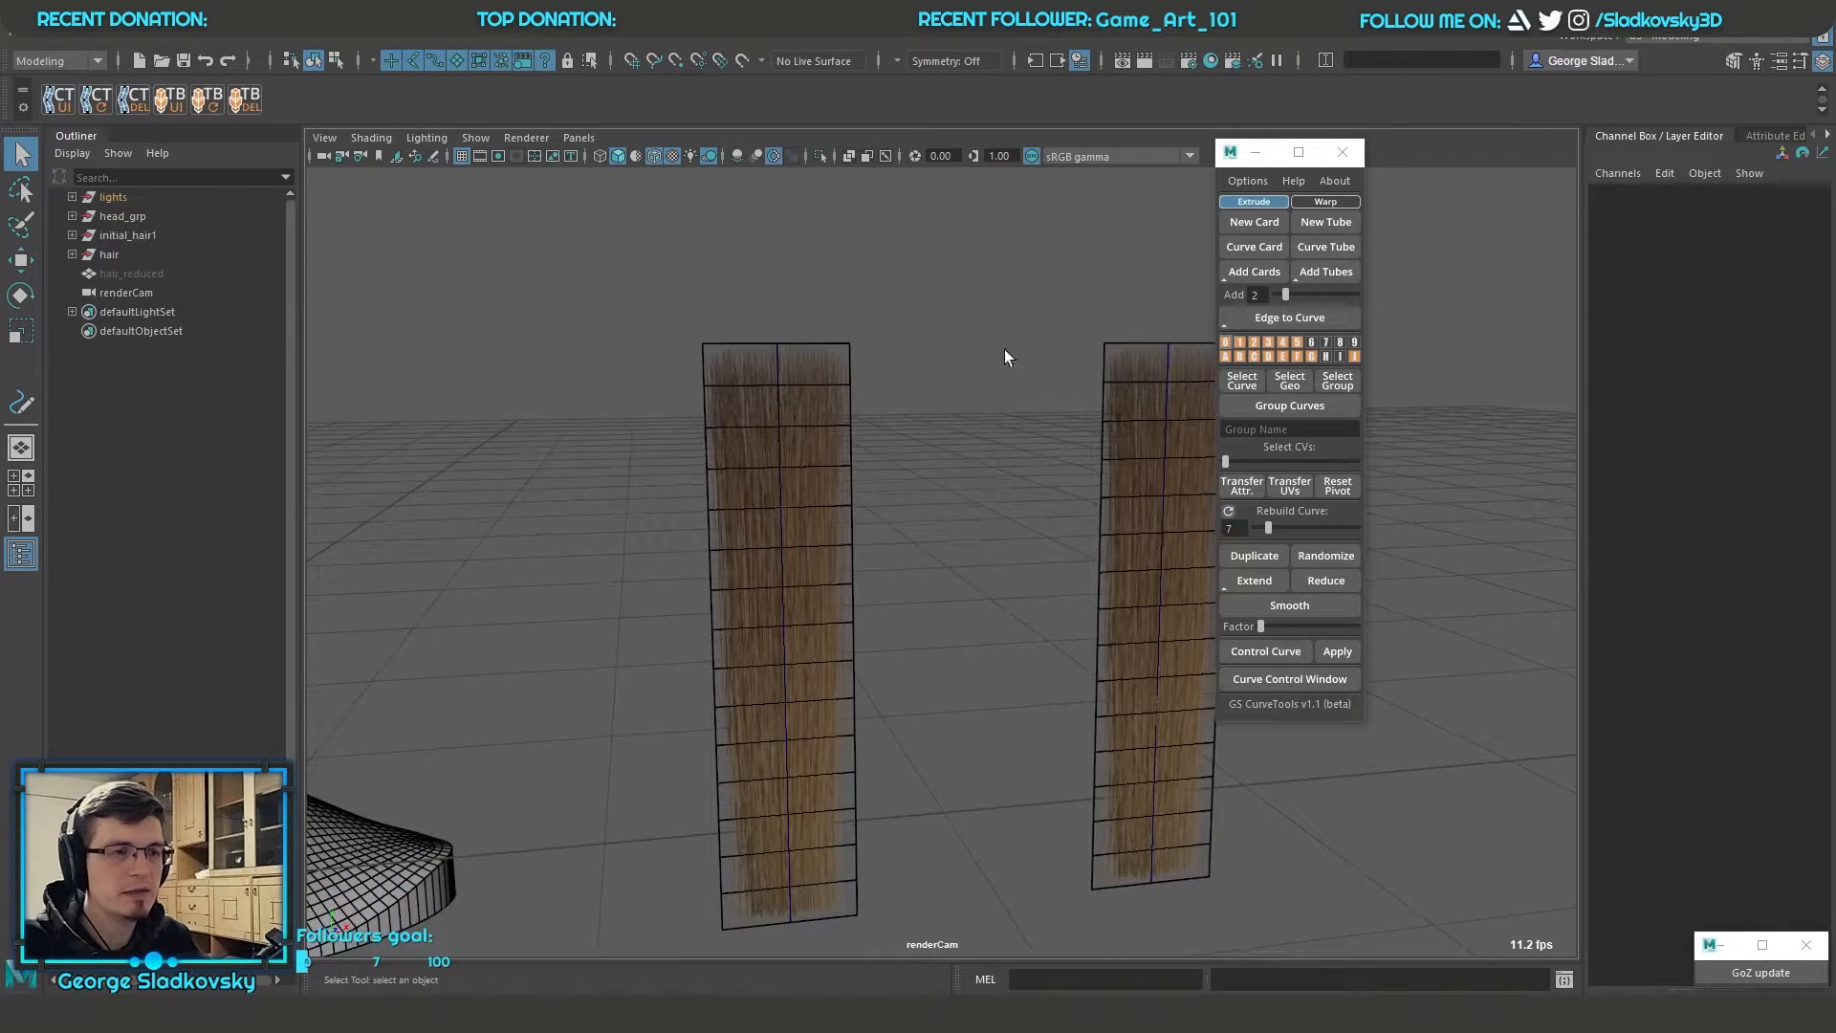
# Bend the two straight hair cards into S-shapes by moving the control points of their curves
pyautogui.click(834, 494)
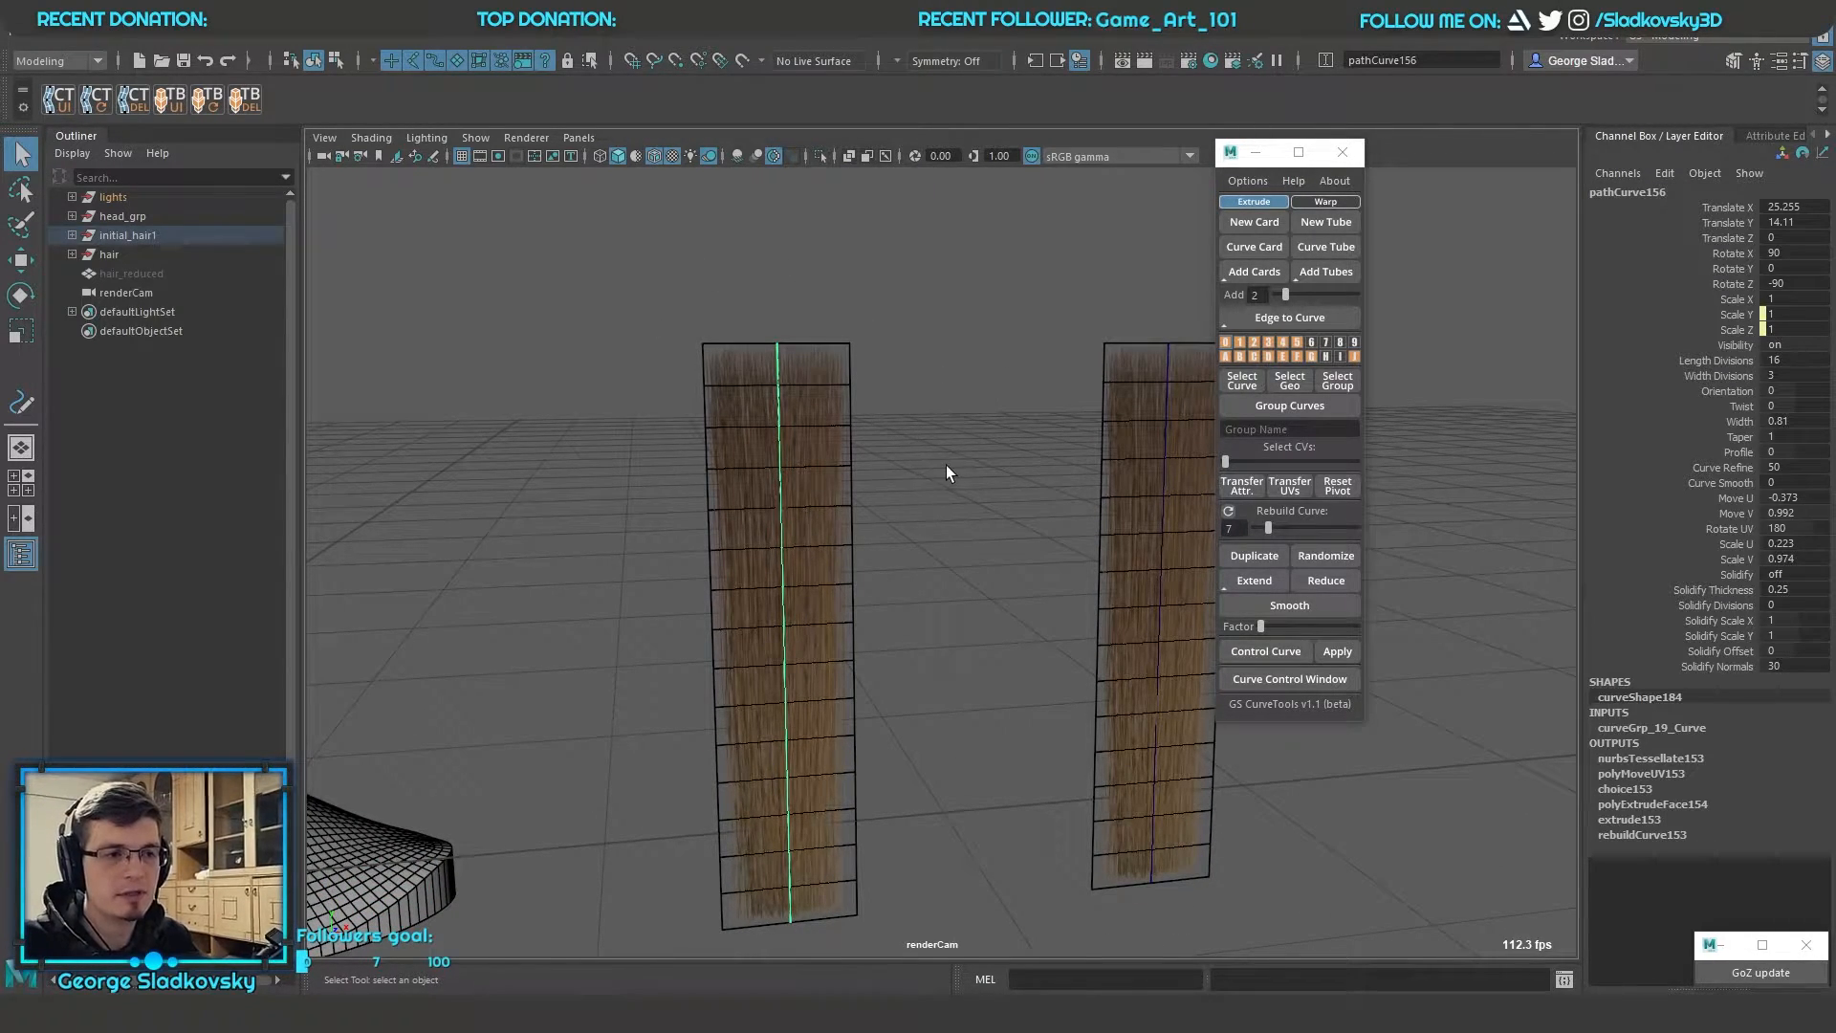
pyautogui.keyDown('alt'); pyautogui.moveTo(944, 472); pyautogui.dragTo(880, 514, button='middle'); pyautogui.keyUp('alt')
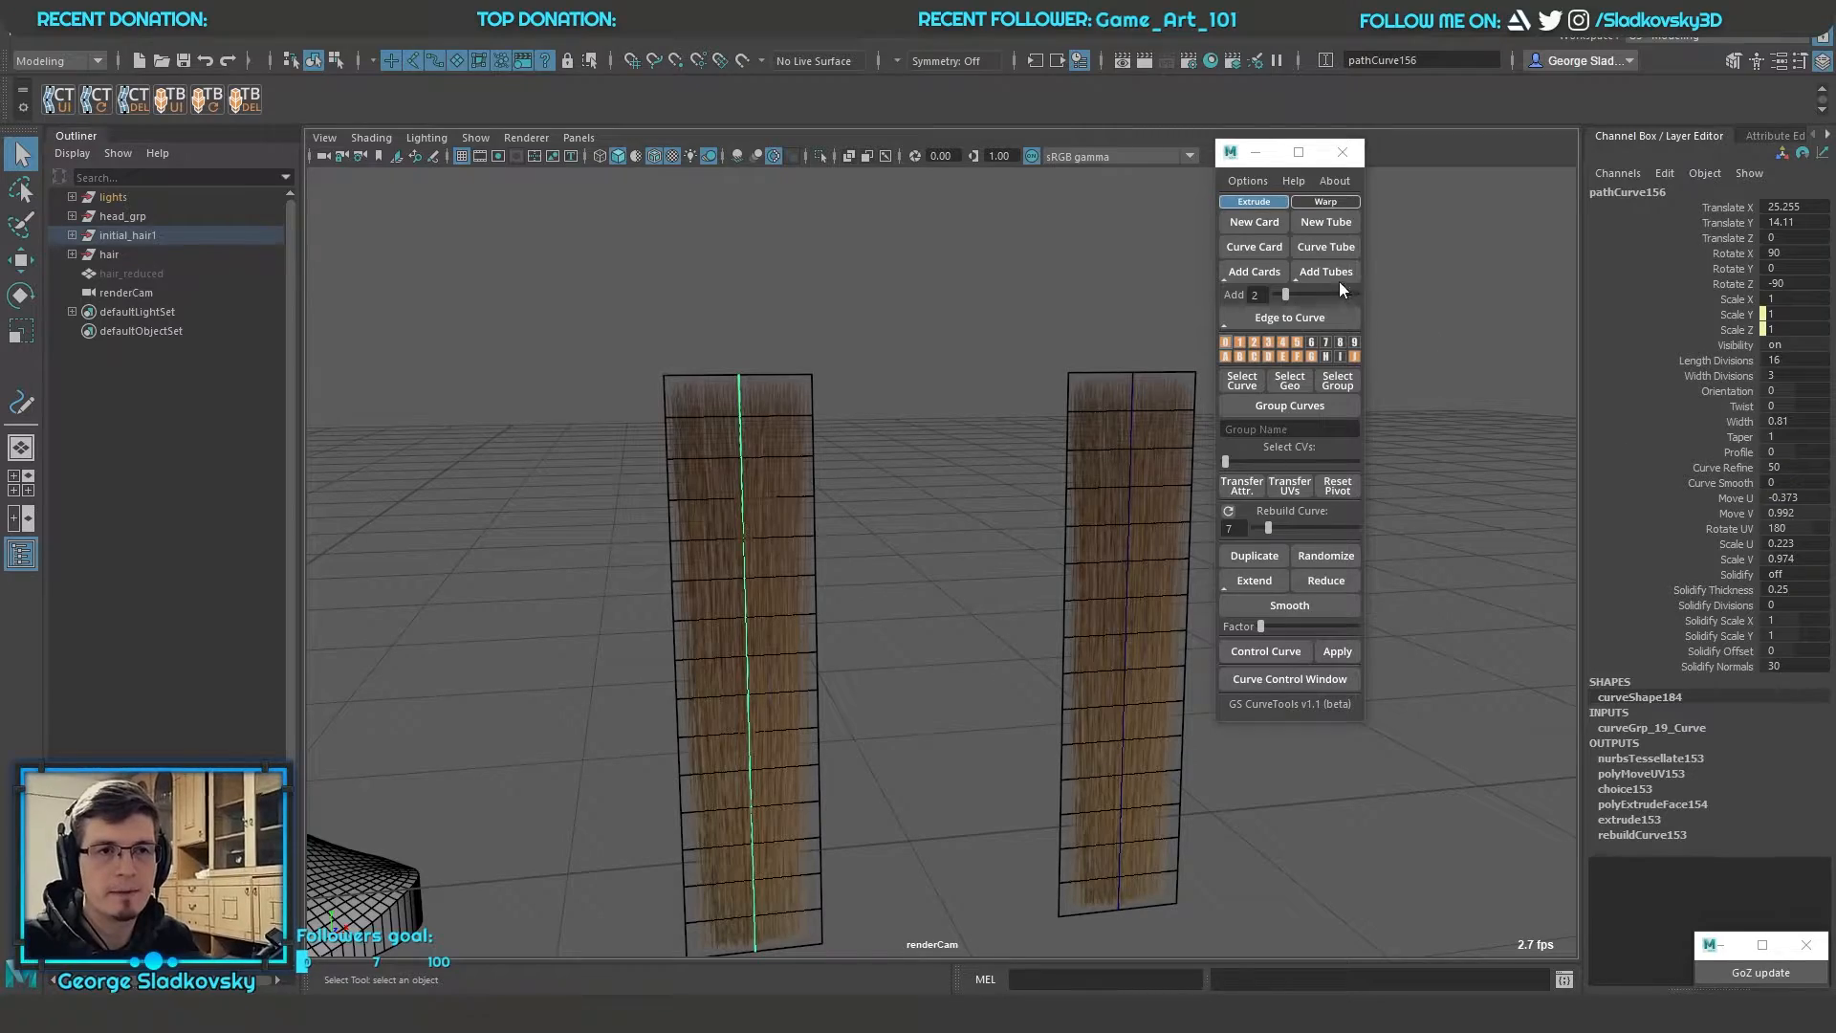
pyautogui.keyDown('alt'); pyautogui.moveTo(1100, 450); pyautogui.dragTo(963, 536, button='right'); pyautogui.keyUp('alt')
pyautogui.keyDown('alt'); pyautogui.moveTo(963, 536); pyautogui.dragTo(1086, 504); pyautogui.keyUp('alt')
pyautogui.keyDown('alt'); pyautogui.moveTo(1086, 504); pyautogui.dragTo(950, 465, button='right'); pyautogui.keyUp('alt')
pyautogui.scroll(-1, 949, 466)
pyautogui.moveTo(808, 701); pyautogui.dragTo(1025, 753)
pyautogui.press('w')
pyautogui.moveTo(1021, 478); pyautogui.dragTo(1182, 517)
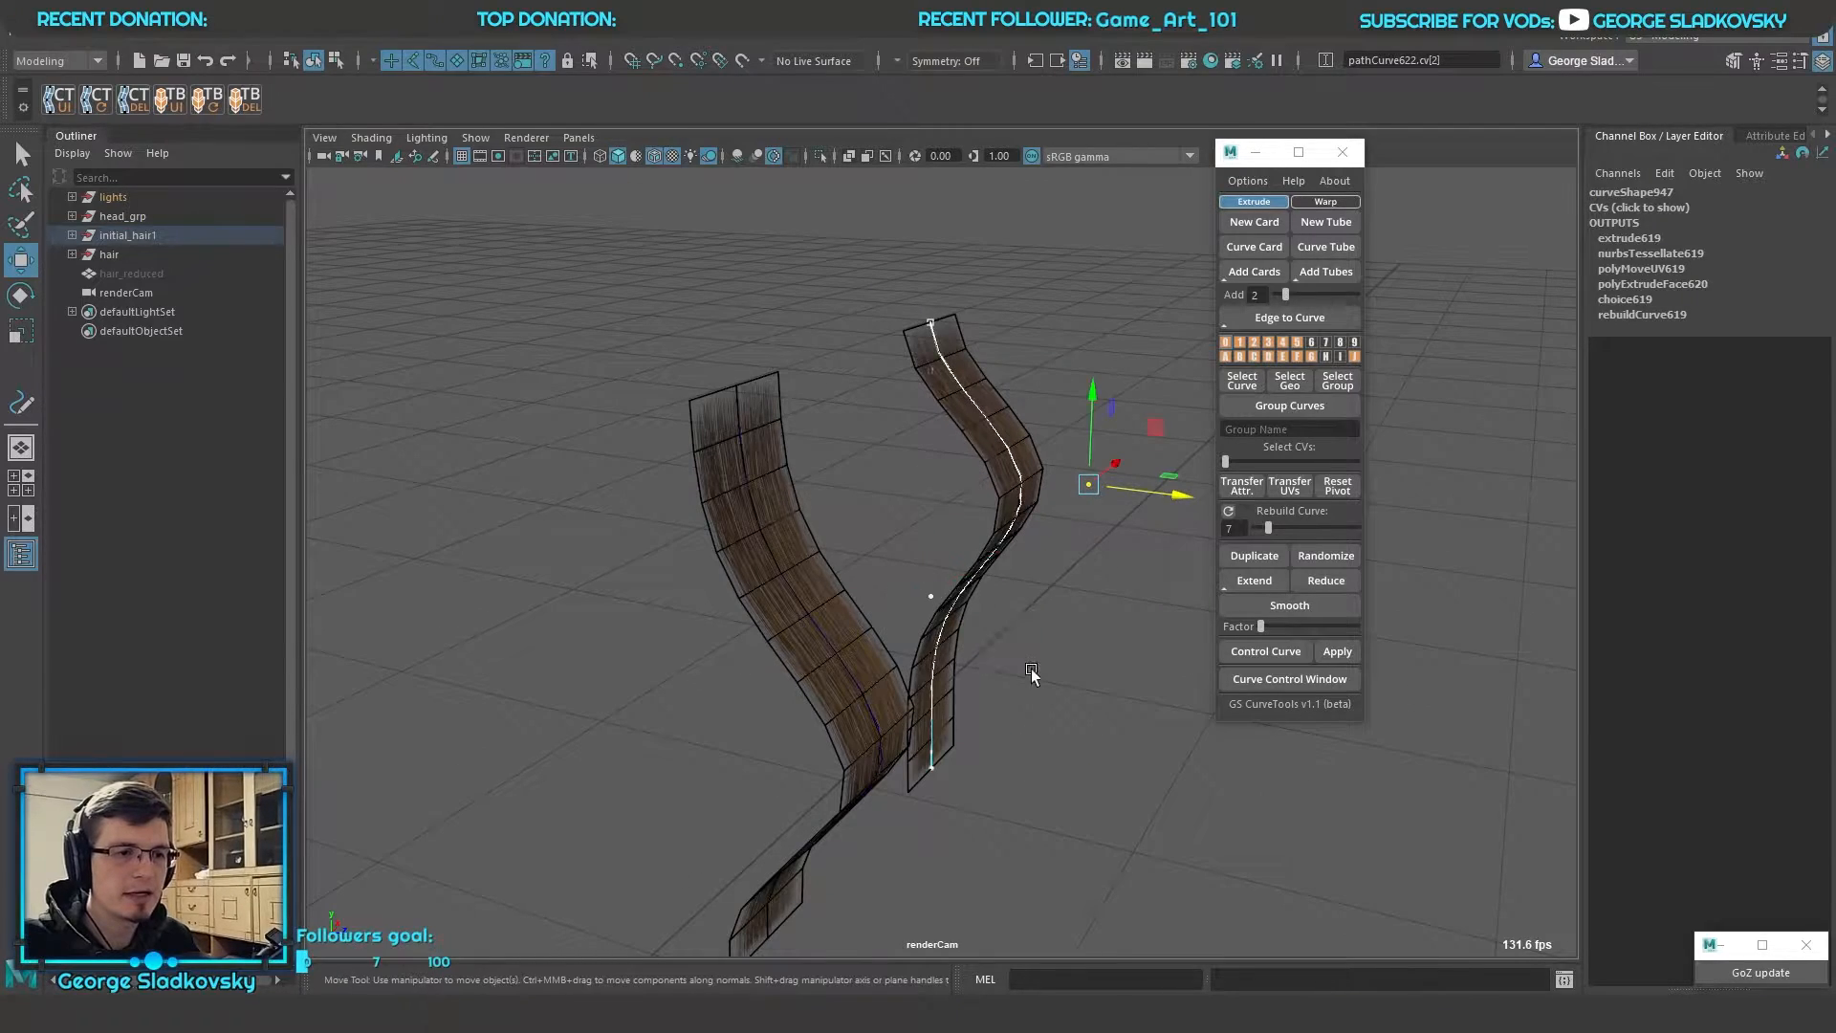
pyautogui.moveTo(1031, 672); pyautogui.dragTo(904, 573)
pyautogui.moveTo(1019, 621); pyautogui.dragTo(1055, 635)
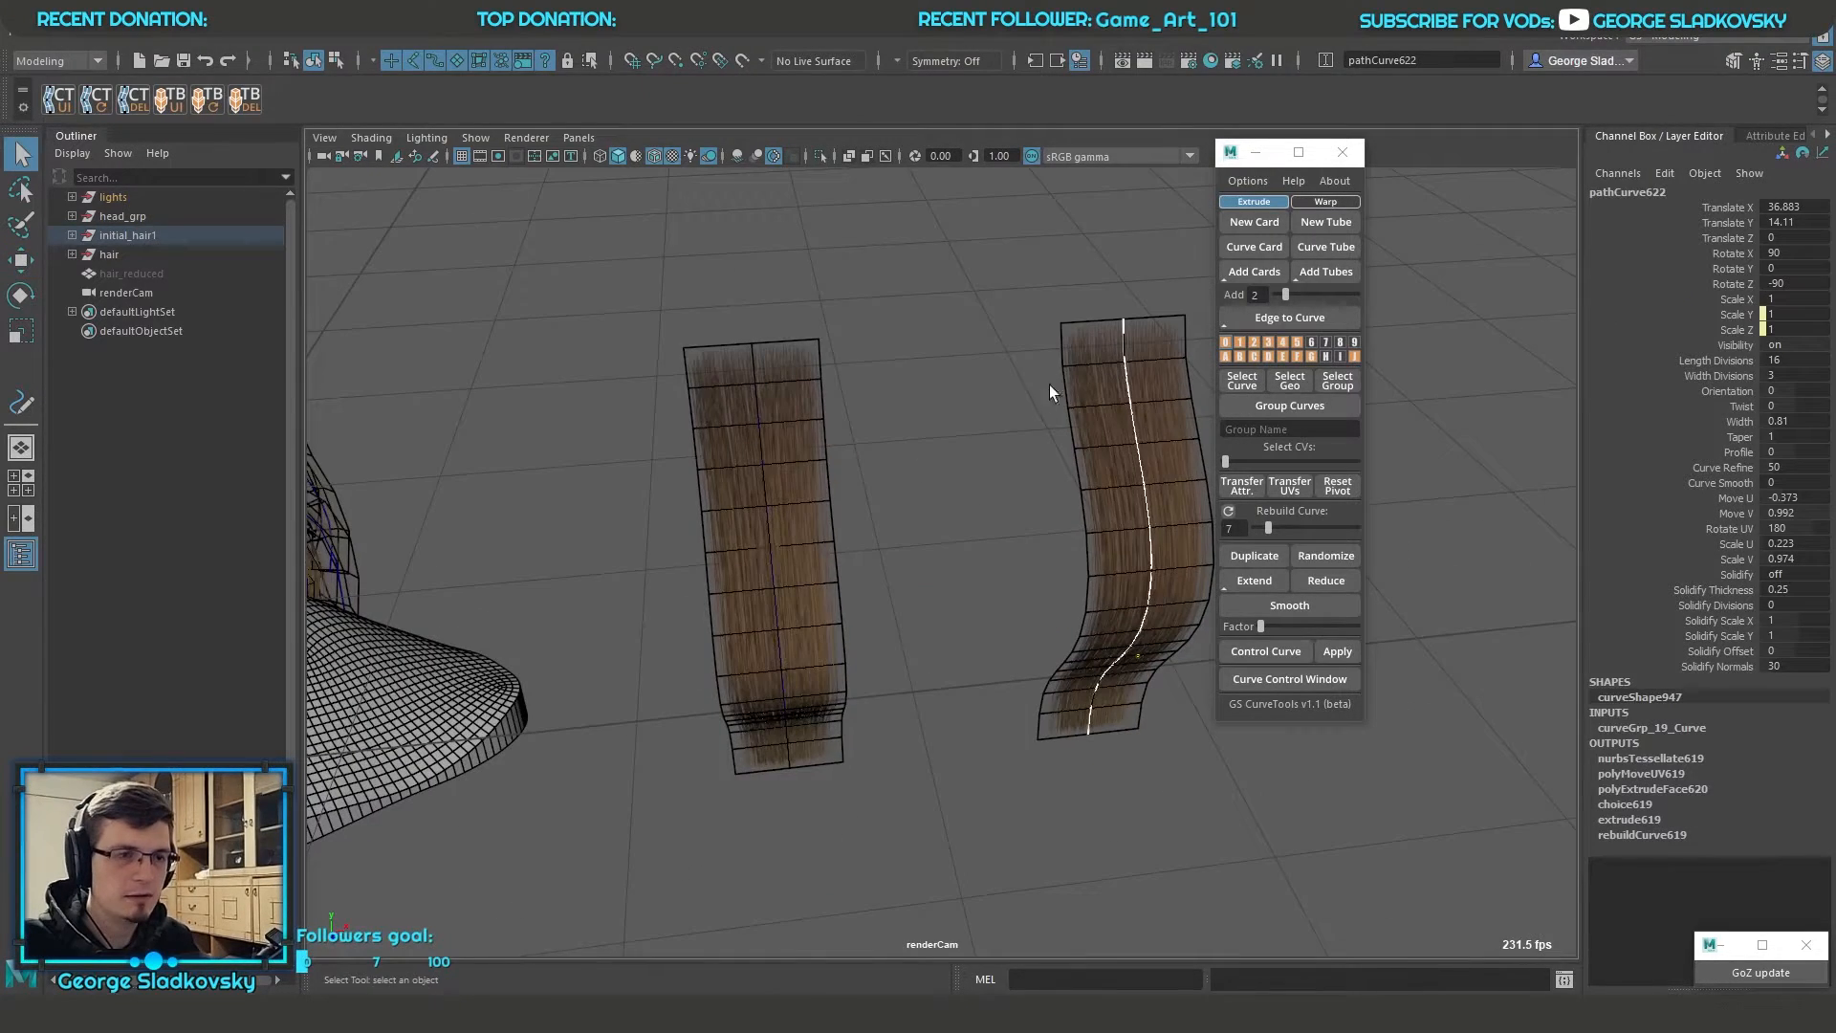
pyautogui.keyDown('alt'); pyautogui.moveTo(1157, 533); pyautogui.dragTo(1142, 578, button='middle'); pyautogui.keyUp('alt')
# Adjust further curve control points to refine the bend of the hair cards
pyautogui.keyDown('alt'); pyautogui.moveTo(885, 612); pyautogui.dragTo(968, 560); pyautogui.keyUp('alt')
pyautogui.click(765, 660)
pyautogui.keyDown('alt'); pyautogui.moveTo(865, 681); pyautogui.dragTo(920, 601, button='middle'); pyautogui.keyUp('alt')
pyautogui.keyDown('alt'); pyautogui.moveTo(919, 601); pyautogui.dragTo(773, 705); pyautogui.keyUp('alt')
pyautogui.click(773, 705)
pyautogui.press('w')
pyautogui.moveTo(942, 810); pyautogui.dragTo(615, 684)
pyautogui.press('q')
# Select both bent hair cards, set the Add count to 3, and add cards between them
pyautogui.moveTo(846, 509); pyautogui.dragTo(926, 461, button='right')
pyautogui.keyDown('alt'); pyautogui.moveTo(924, 462); pyautogui.dragTo(990, 547); pyautogui.keyUp('alt')
pyautogui.keyDown('shift'); pyautogui.click(1119, 452); pyautogui.keyUp('shift')
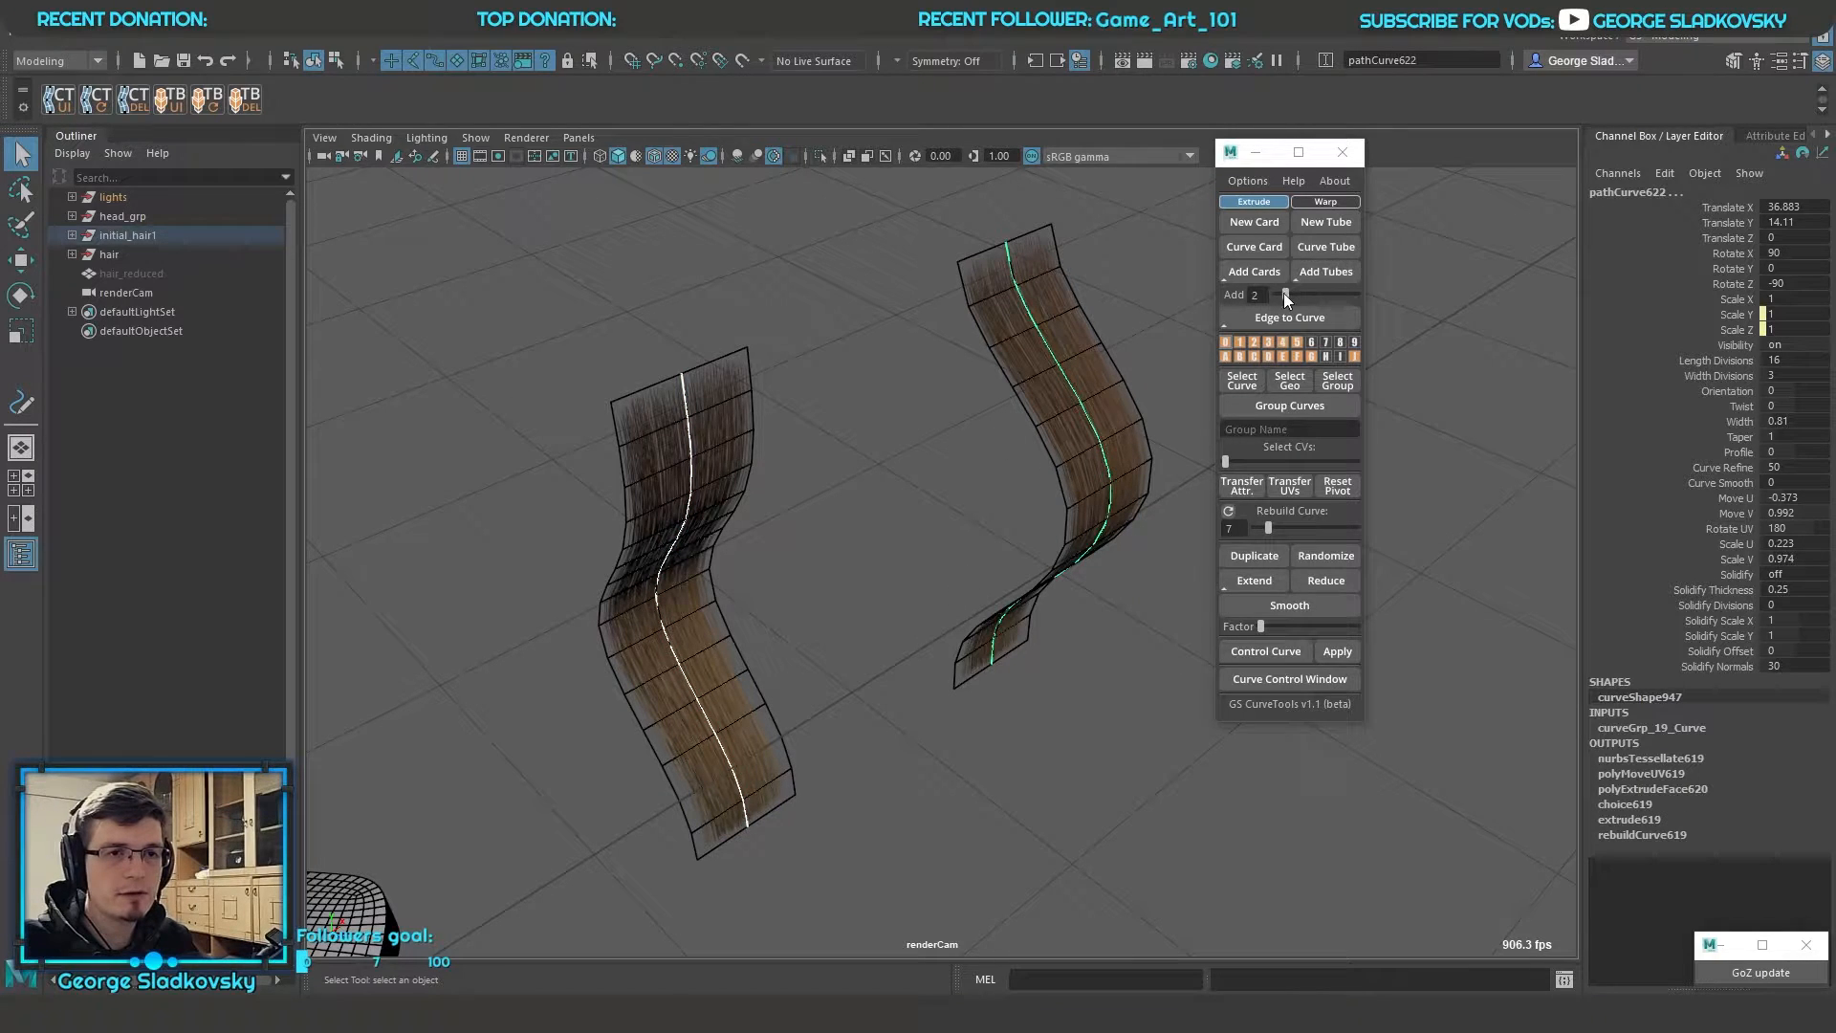
pyautogui.moveTo(1285, 293); pyautogui.dragTo(1296, 293)
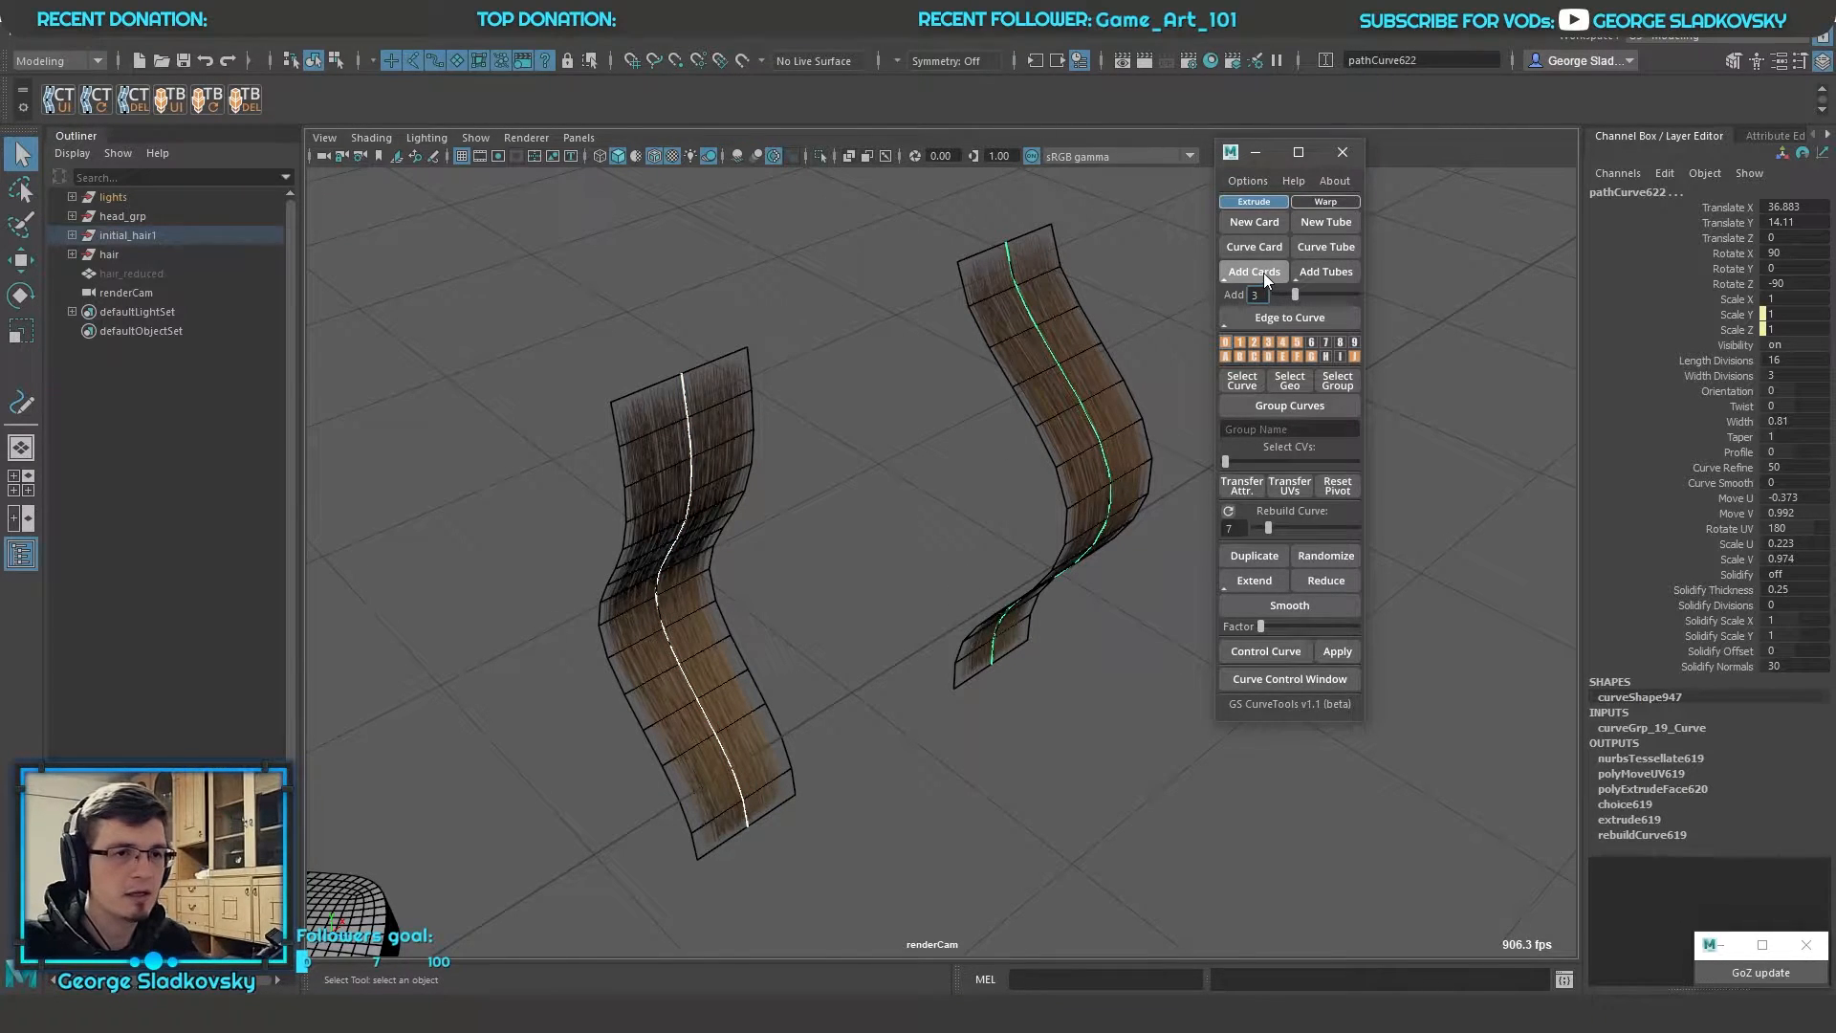
pyautogui.click(1264, 277)
# Set the Orientation of the three in-between cards to -93, examine the strip, and undo adding the cards
pyautogui.keyDown('alt'); pyautogui.moveTo(951, 457); pyautogui.dragTo(1100, 411); pyautogui.keyUp('alt')
pyautogui.keyDown('alt'); pyautogui.moveTo(1100, 412); pyautogui.dragTo(1042, 400, button='right'); pyautogui.keyUp('alt')
pyautogui.keyDown('alt'); pyautogui.moveTo(1042, 400); pyautogui.dragTo(1110, 278); pyautogui.keyUp('alt')
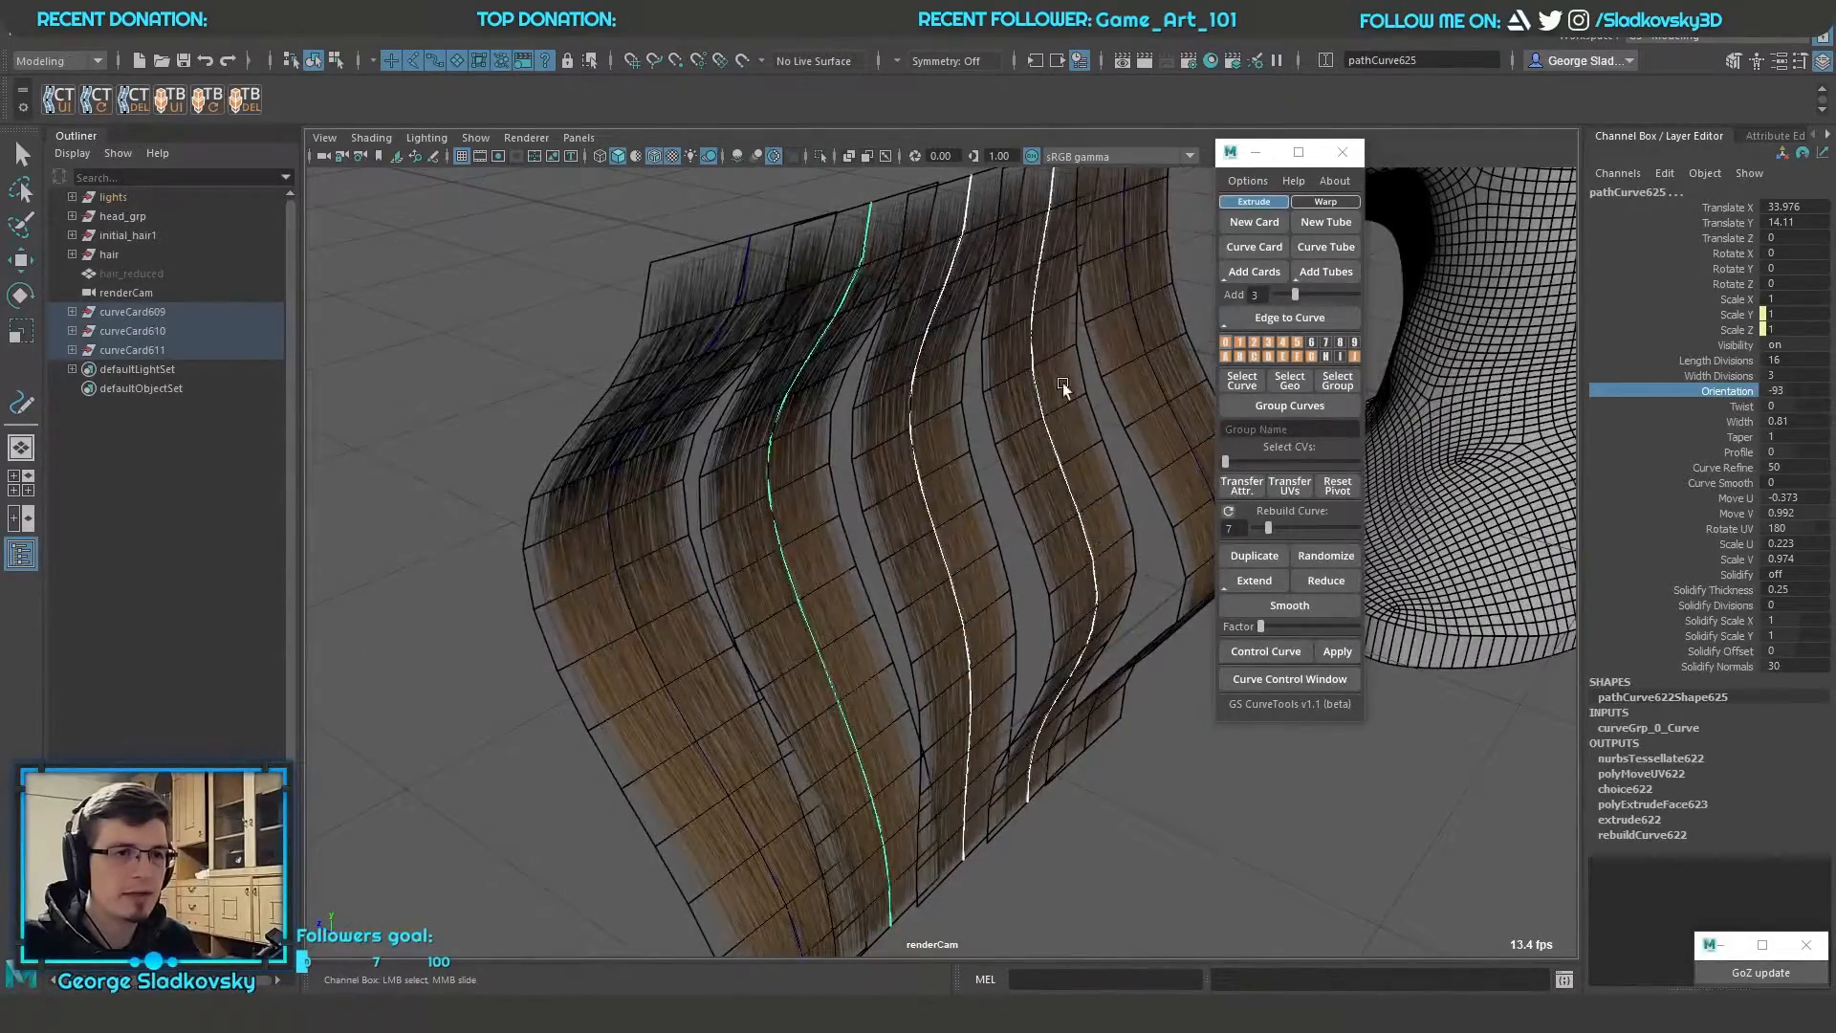
pyautogui.keyDown('alt'); pyautogui.moveTo(736, 392); pyautogui.dragTo(1144, 594); pyautogui.keyUp('alt')
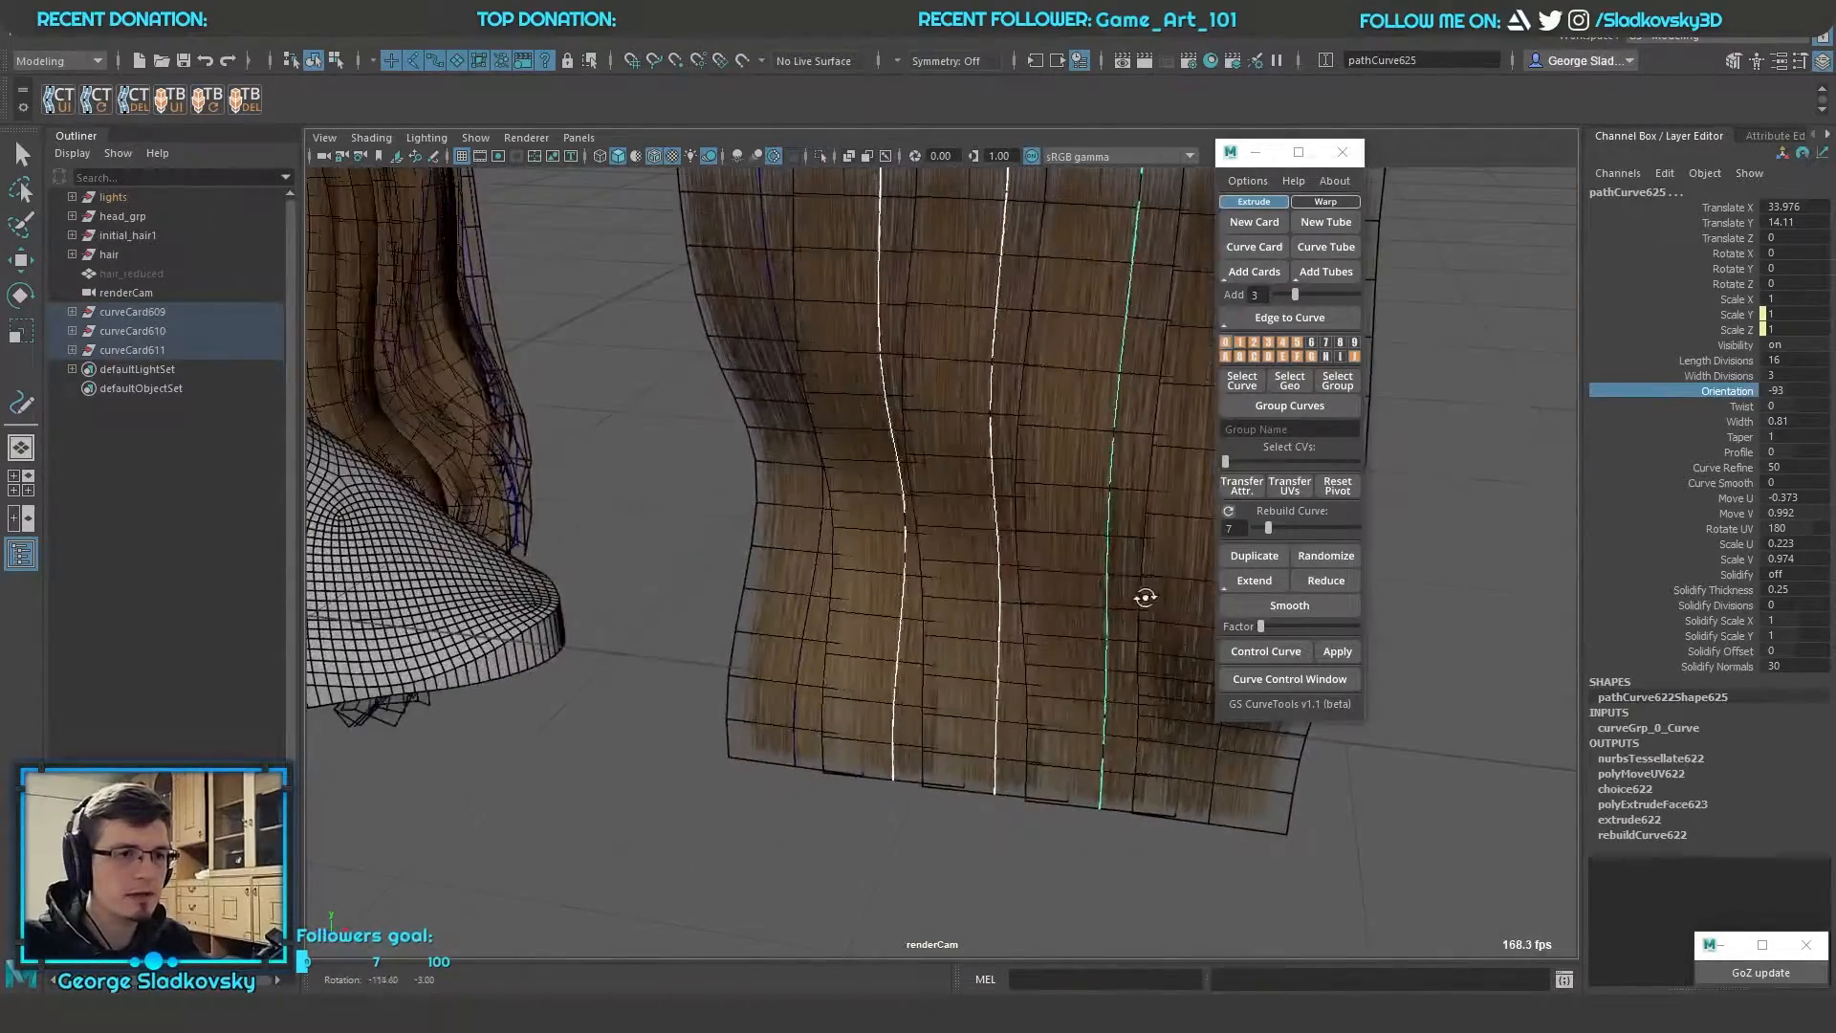
pyautogui.keyDown('alt'); pyautogui.moveTo(1144, 594); pyautogui.dragTo(965, 681, button='middle'); pyautogui.keyUp('alt')
pyautogui.keyDown('alt'); pyautogui.moveTo(964, 682); pyautogui.dragTo(710, 451); pyautogui.keyUp('alt')
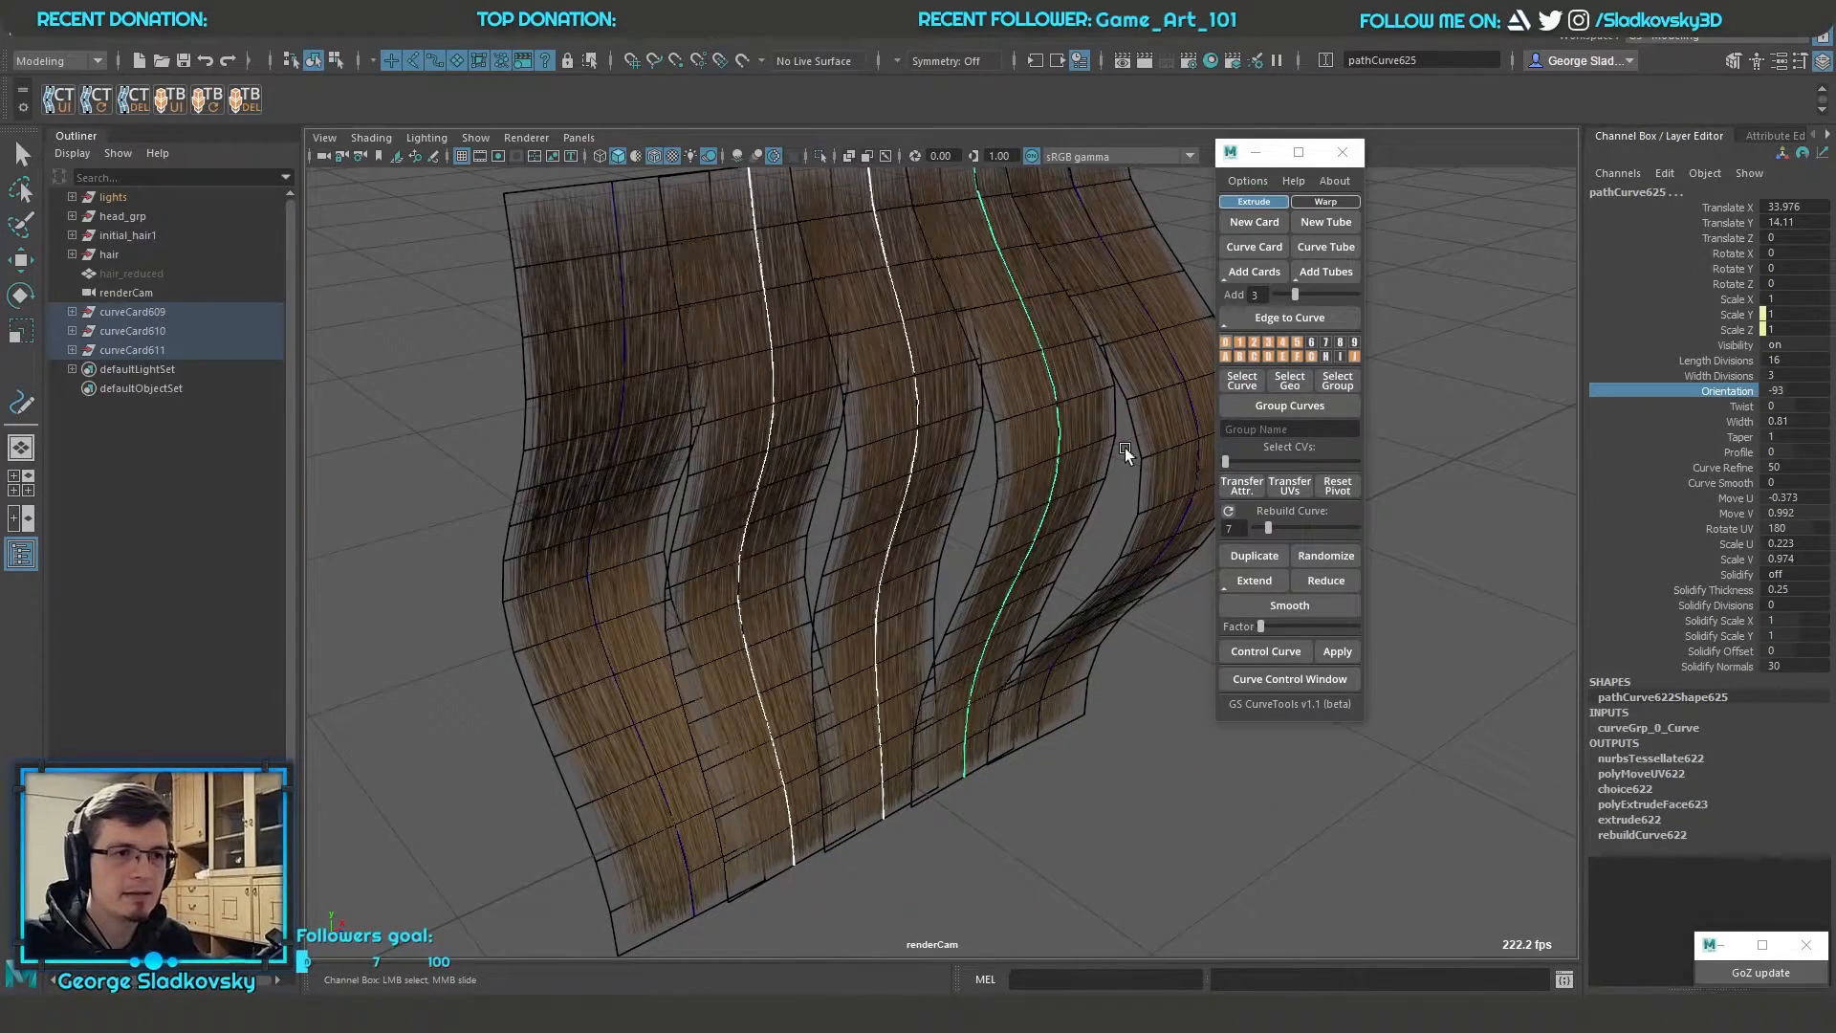
pyautogui.keyDown('alt'); pyautogui.moveTo(1124, 446); pyautogui.dragTo(957, 451); pyautogui.keyUp('alt')
pyautogui.hotkey('ctrl', 'z')
# Duplicate the second bent card and place the copy at X 44.918, Z -6.394 with Rotate X 37.993
pyautogui.click(1092, 411)
pyautogui.press('e')
pyautogui.press('q')
pyautogui.keyDown('alt'); pyautogui.moveTo(1099, 478); pyautogui.dragTo(946, 532); pyautogui.keyUp('alt')
pyautogui.click(947, 531)
# Select the three bent hair cards and add three cards between each neighbouring pair
pyautogui.click(580, 650)
pyautogui.keyDown('shift'); pyautogui.click(842, 626); pyautogui.keyUp('shift')
pyautogui.keyDown('shift'); pyautogui.click(1100, 522); pyautogui.keyUp('shift')
pyautogui.keyDown('alt'); pyautogui.moveTo(1099, 526); pyautogui.dragTo(1173, 579); pyautogui.keyUp('alt')
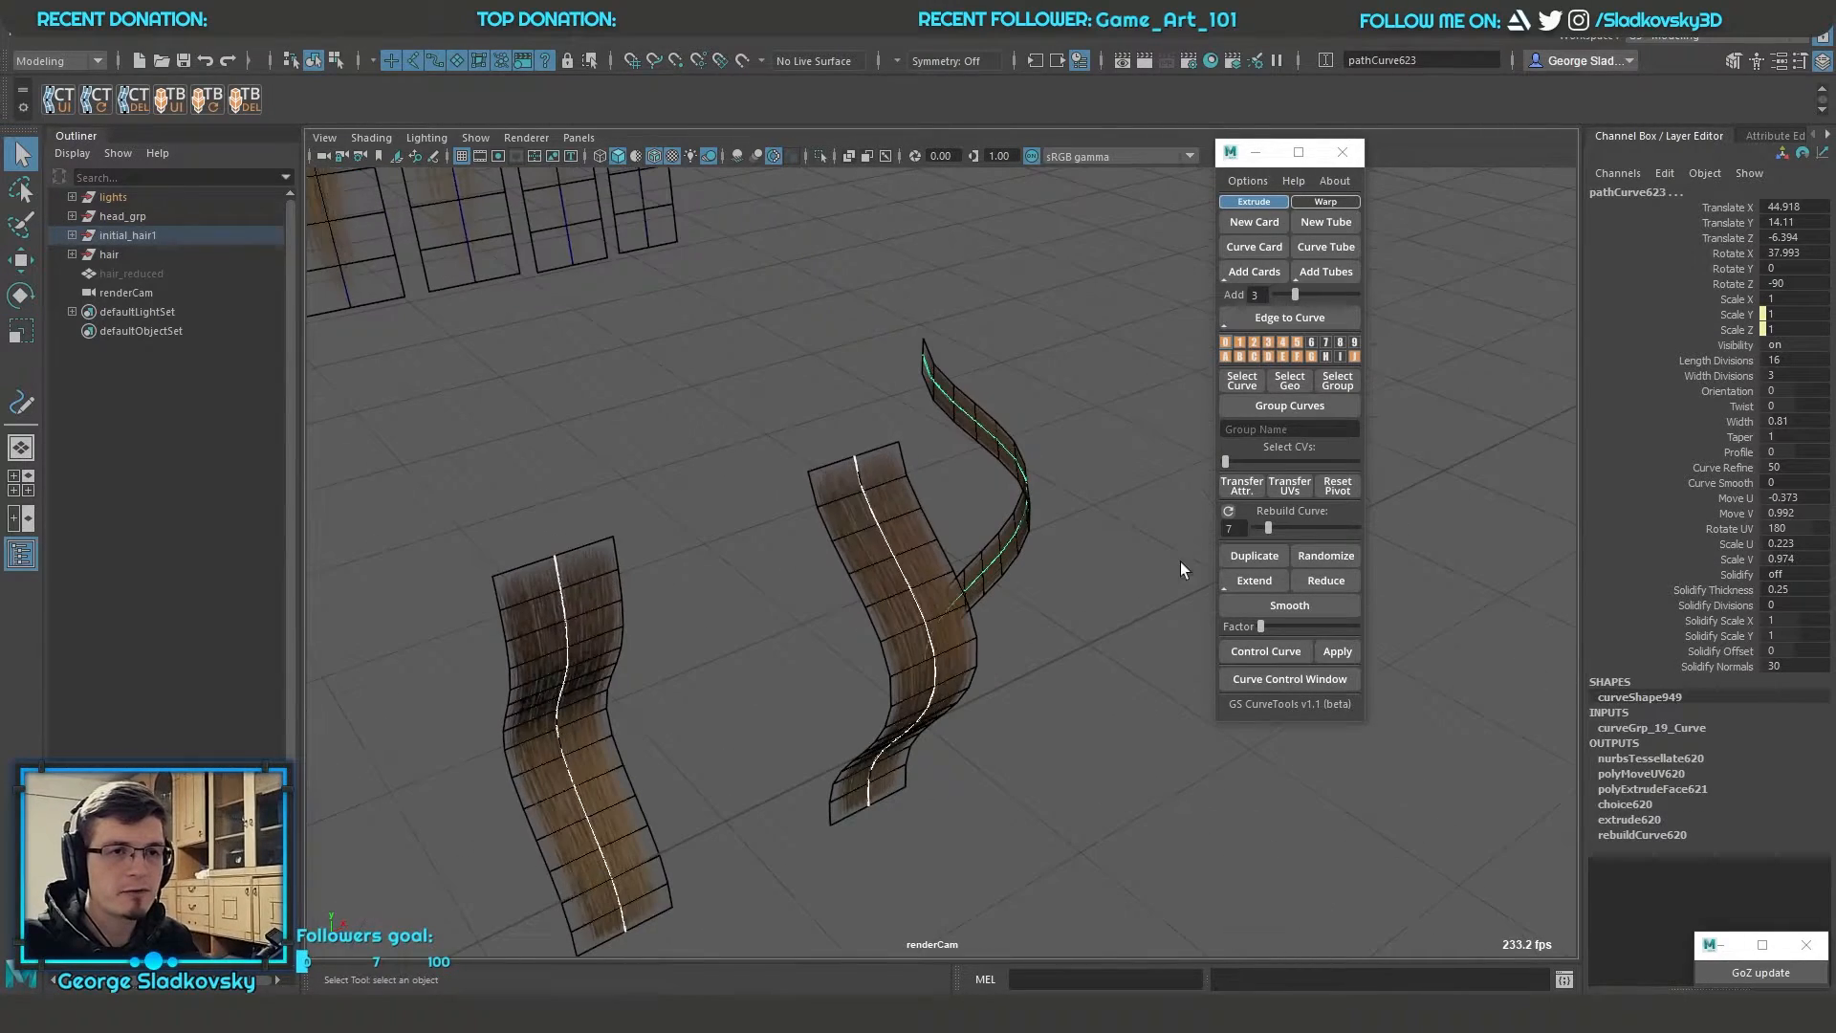
pyautogui.click(1237, 270)
pyautogui.keyDown('alt'); pyautogui.moveTo(1132, 411); pyautogui.dragTo(1029, 461); pyautogui.keyUp('alt')
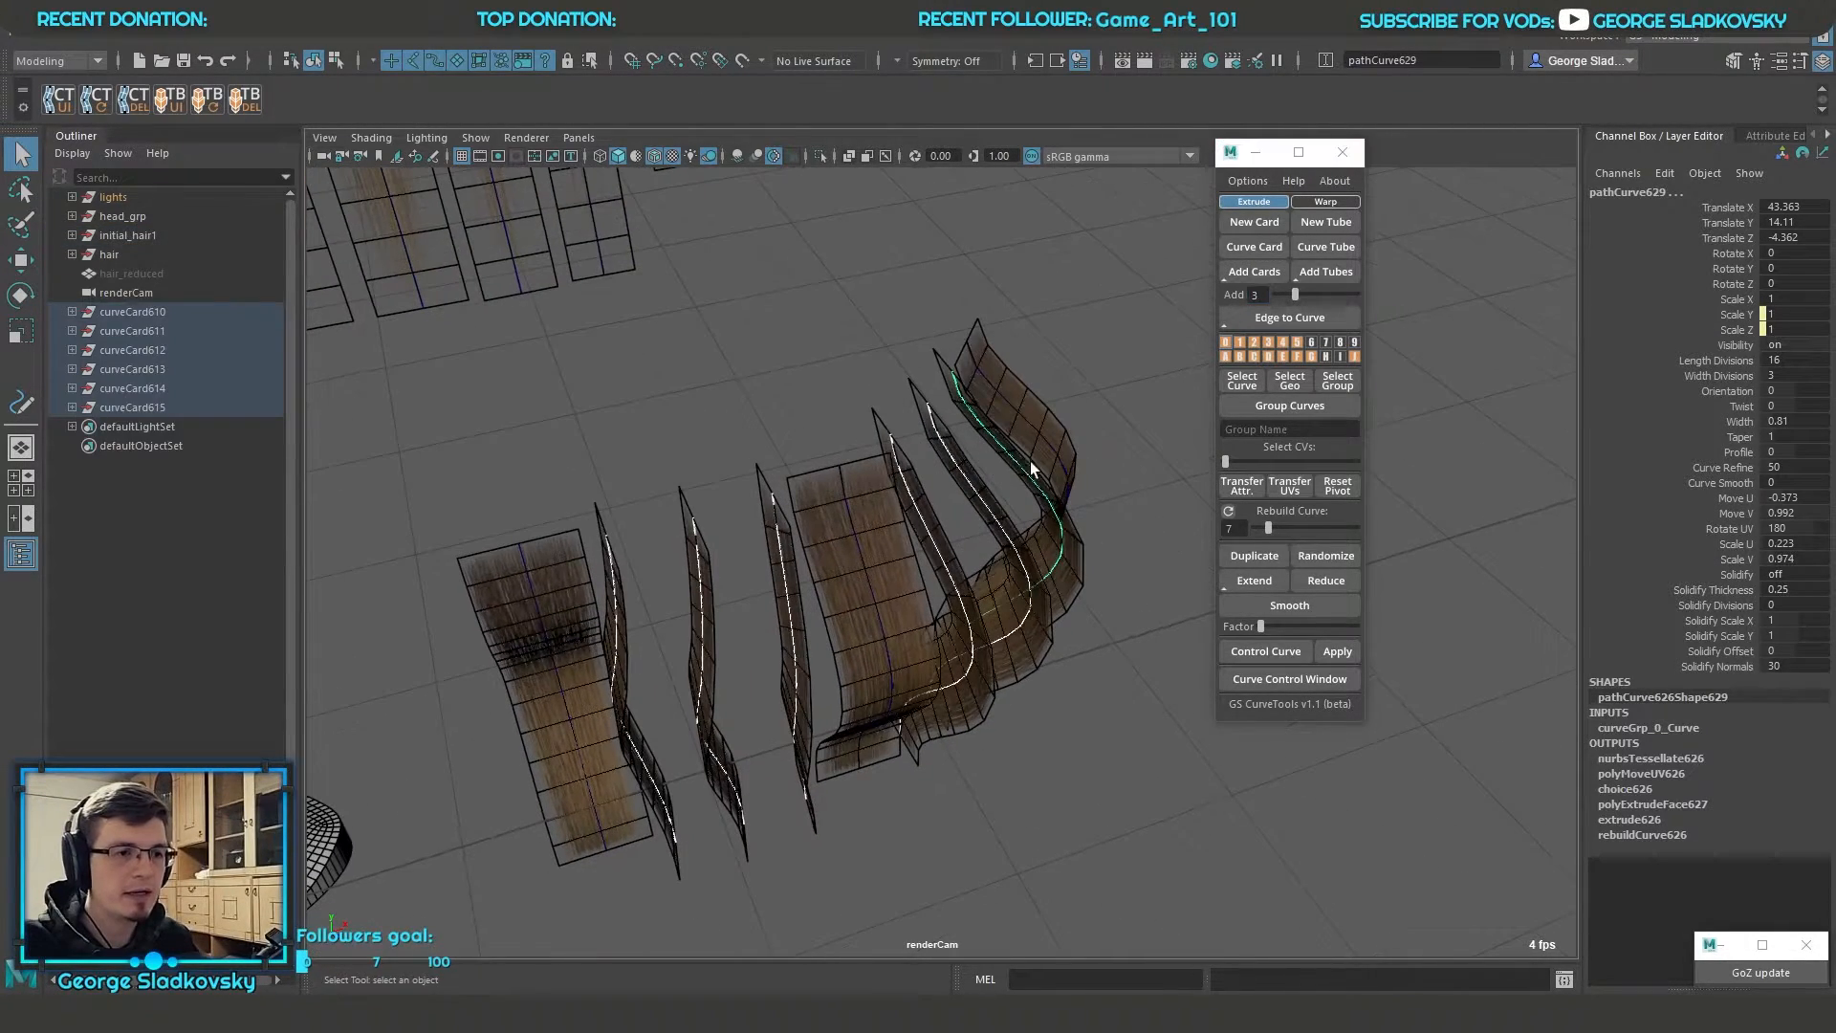
# Set the Orientation of the six in-between cards to -82
pyautogui.click(1721, 390)
pyautogui.moveTo(956, 483); pyautogui.dragTo(819, 497, button='middle')
pyautogui.press('q')
pyautogui.click(866, 329)
# Turn off the wireframe overlay and examine the hair cards on the crown of the head
pyautogui.keyDown('alt'); pyautogui.moveTo(801, 390); pyautogui.dragTo(801, 650); pyautogui.keyUp('alt')
pyautogui.keyDown('alt'); pyautogui.moveTo(972, 715); pyautogui.dragTo(990, 674); pyautogui.keyUp('alt')
pyautogui.click(494, 290)
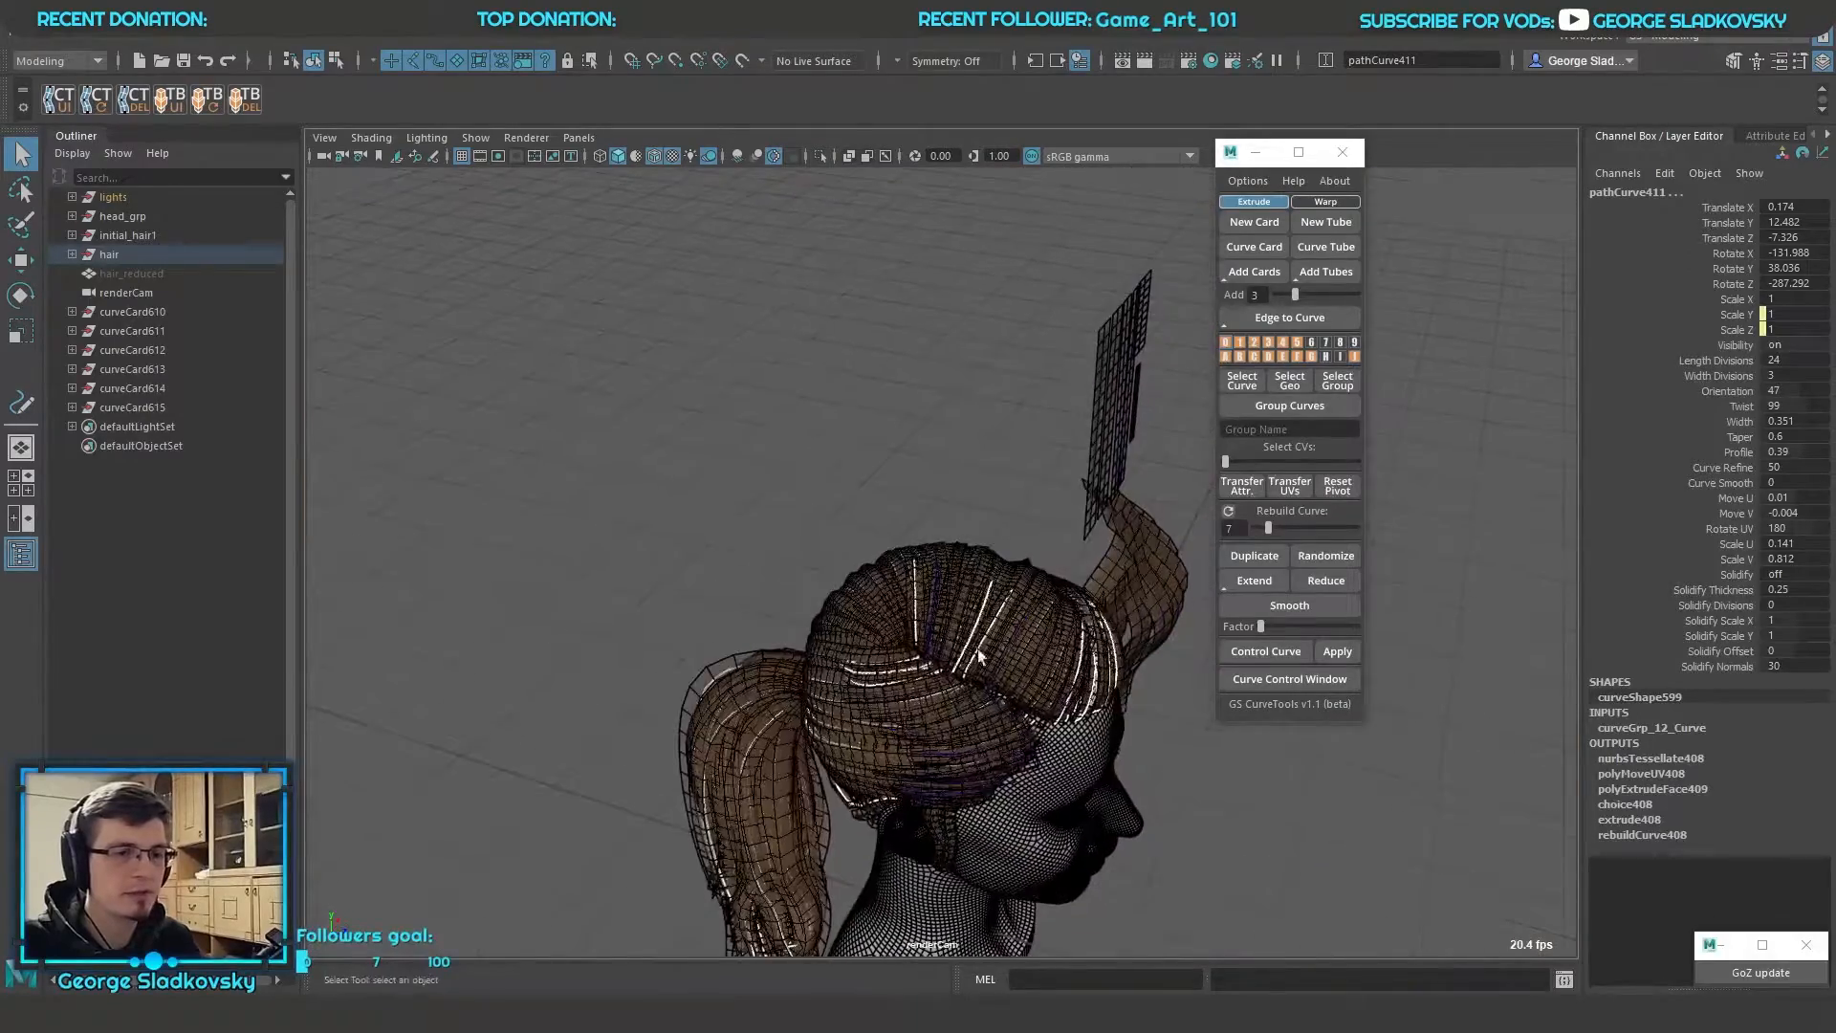
pyautogui.keyDown('alt'); pyautogui.moveTo(990, 674); pyautogui.dragTo(1013, 730, button='right'); pyautogui.keyUp('alt')
pyautogui.moveTo(1013, 730)
pyautogui.keyDown('alt'); pyautogui.mouseDown()
pyautogui.moveTo(910, 531)
pyautogui.moveTo(956, 568)
pyautogui.moveTo(991, 515)
pyautogui.moveTo(691, 543)
pyautogui.mouseUp(); pyautogui.keyUp('alt')
pyautogui.click(909, 531)
pyautogui.hotkey('alt', '5')
pyautogui.keyDown('alt'); pyautogui.moveTo(690, 543); pyautogui.dragTo(882, 508, button='right'); pyautogui.keyUp('alt')
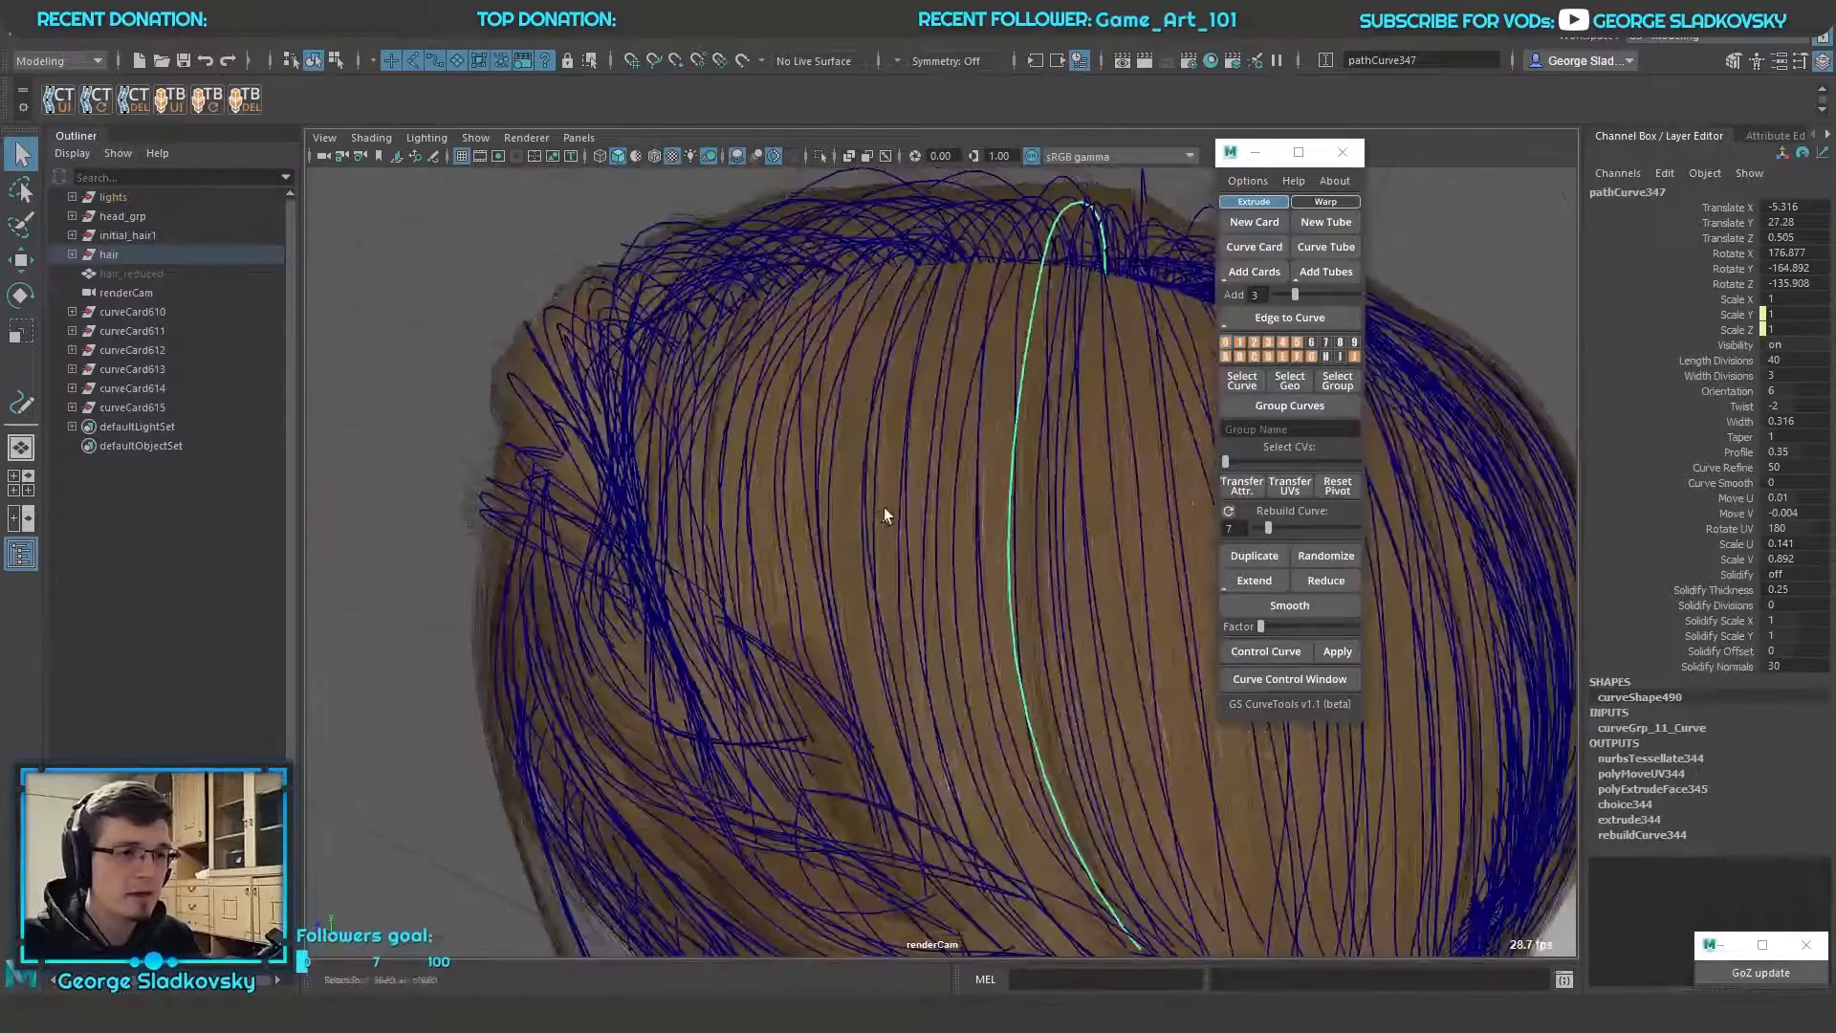
# Select two nearby hair card curves on the crown of the head and set the Add count to 1
pyautogui.keyDown('alt'); pyautogui.moveTo(882, 507); pyautogui.dragTo(854, 513, button='middle'); pyautogui.keyUp('alt')
pyautogui.click(1040, 509)
pyautogui.click(1044, 508)
pyautogui.keyDown('shift'); pyautogui.click(918, 513); pyautogui.keyUp('shift')
pyautogui.keyDown('alt'); pyautogui.moveTo(1060, 495); pyautogui.dragTo(984, 526); pyautogui.keyUp('alt')
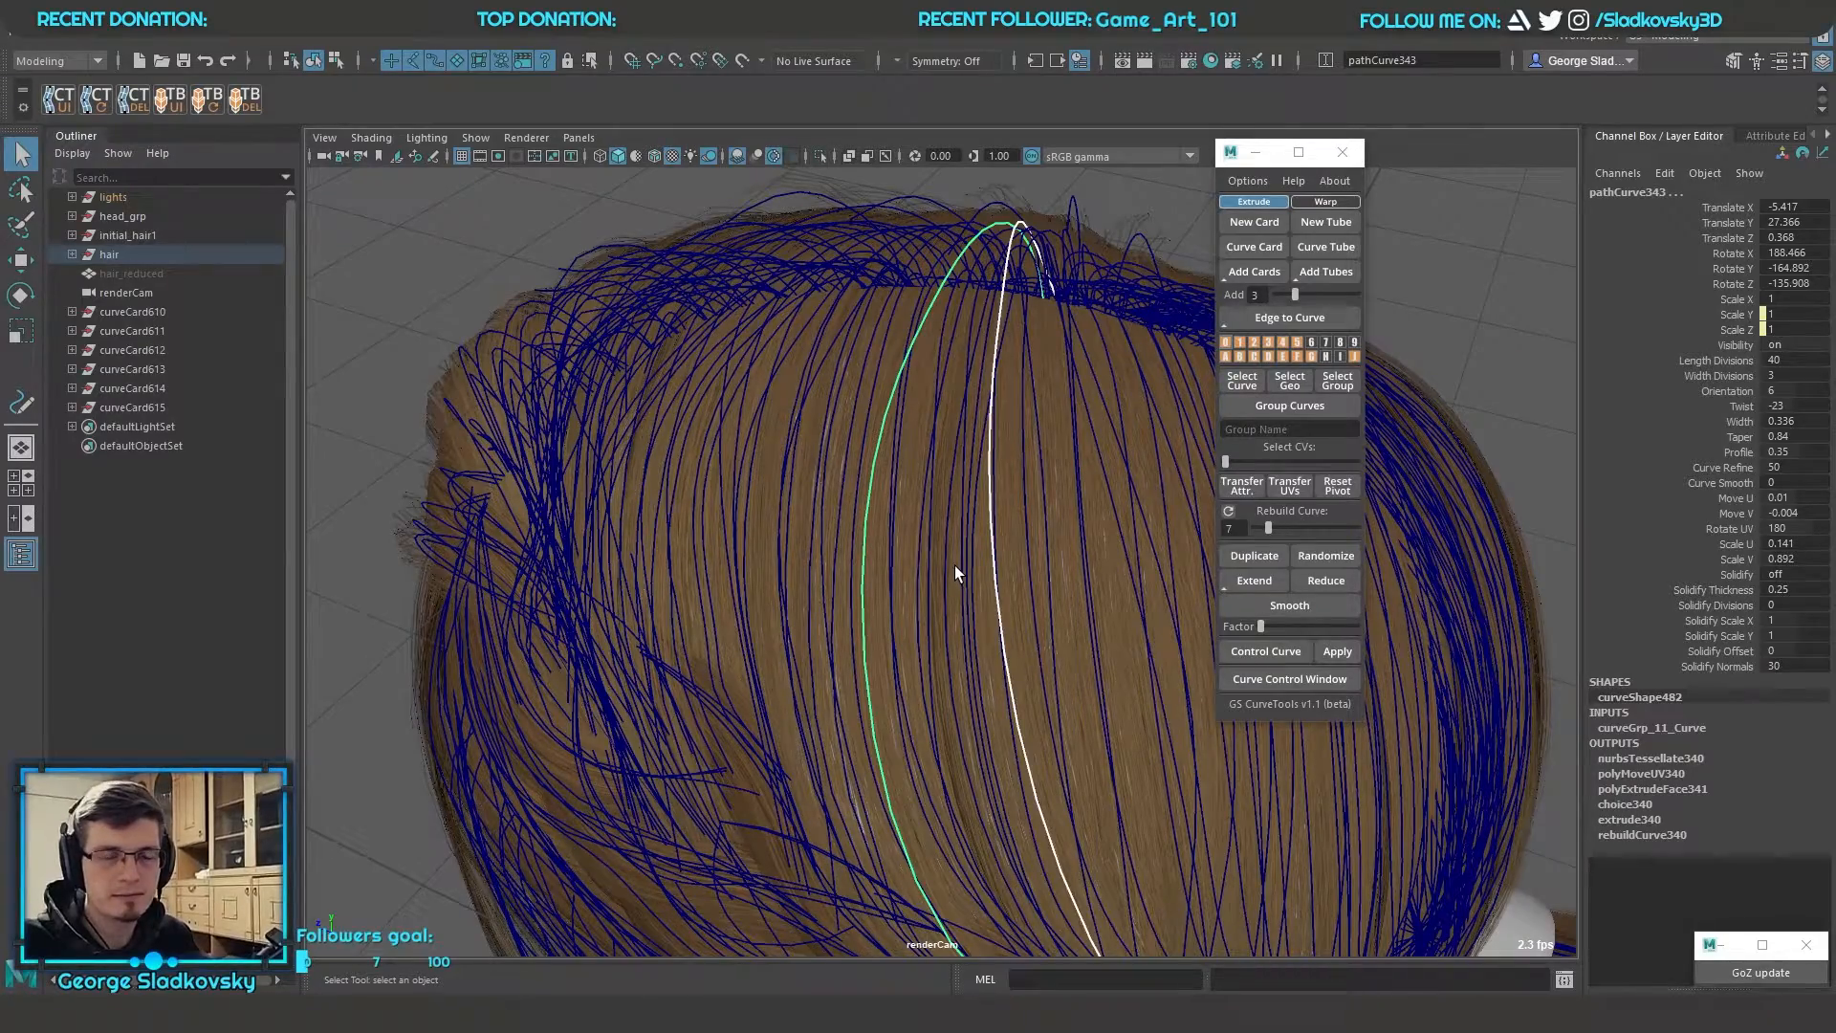
pyautogui.keyDown('alt'); pyautogui.moveTo(954, 565); pyautogui.dragTo(966, 514); pyautogui.keyUp('alt')
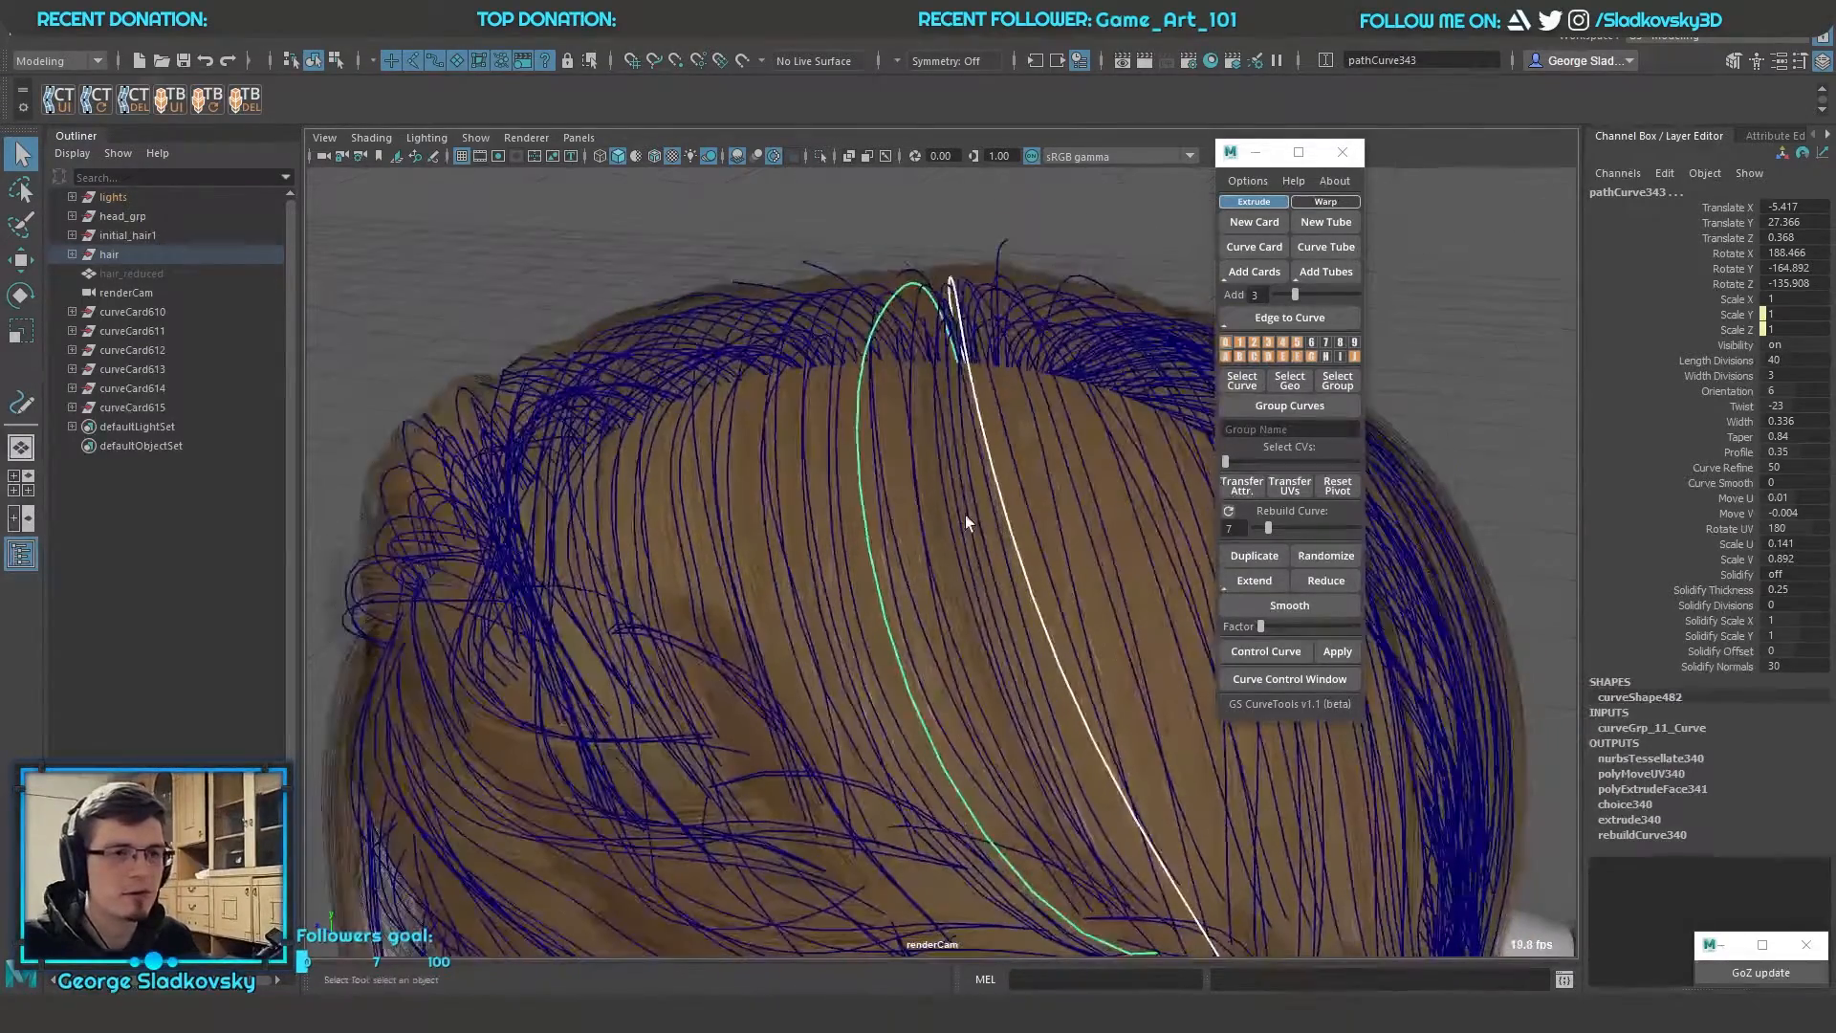
pyautogui.moveTo(1297, 293); pyautogui.dragTo(1275, 293)
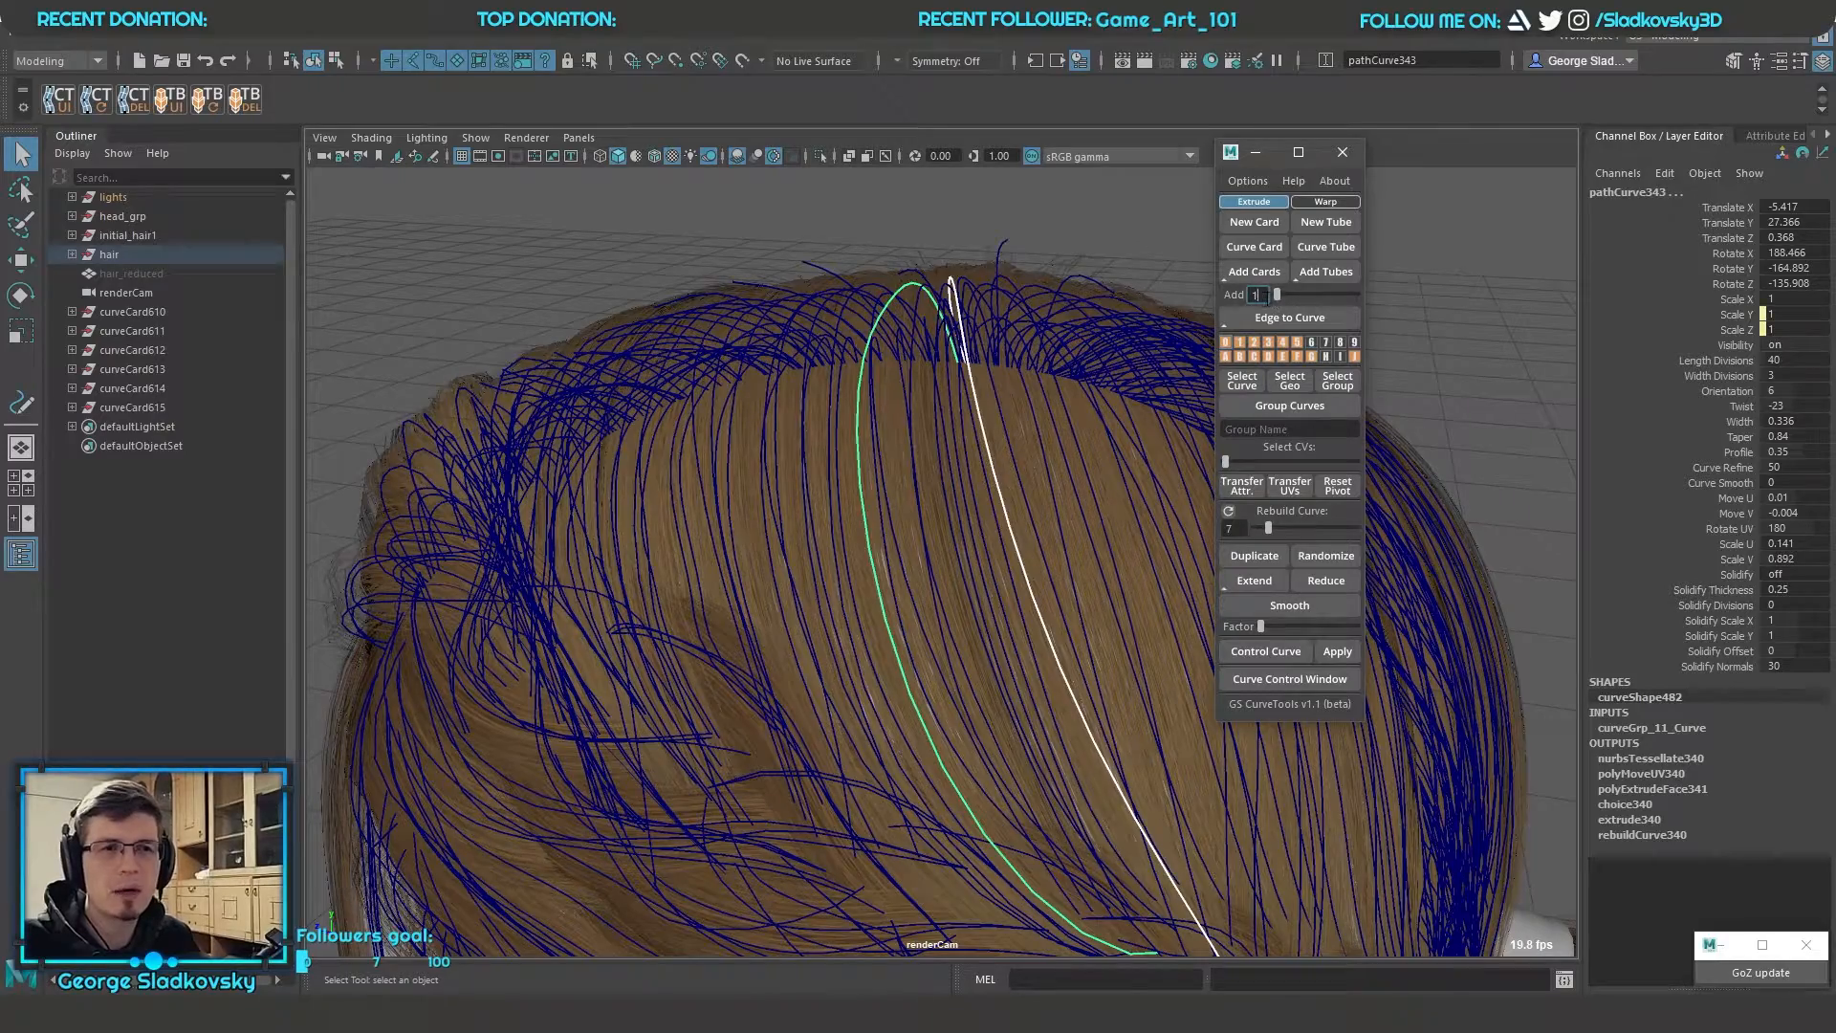
# Examine the strip of bent cards with its curves selected, and compare it with the hair on the head
pyautogui.keyDown('alt'); pyautogui.moveTo(994, 449); pyautogui.dragTo(893, 449); pyautogui.keyUp('alt')
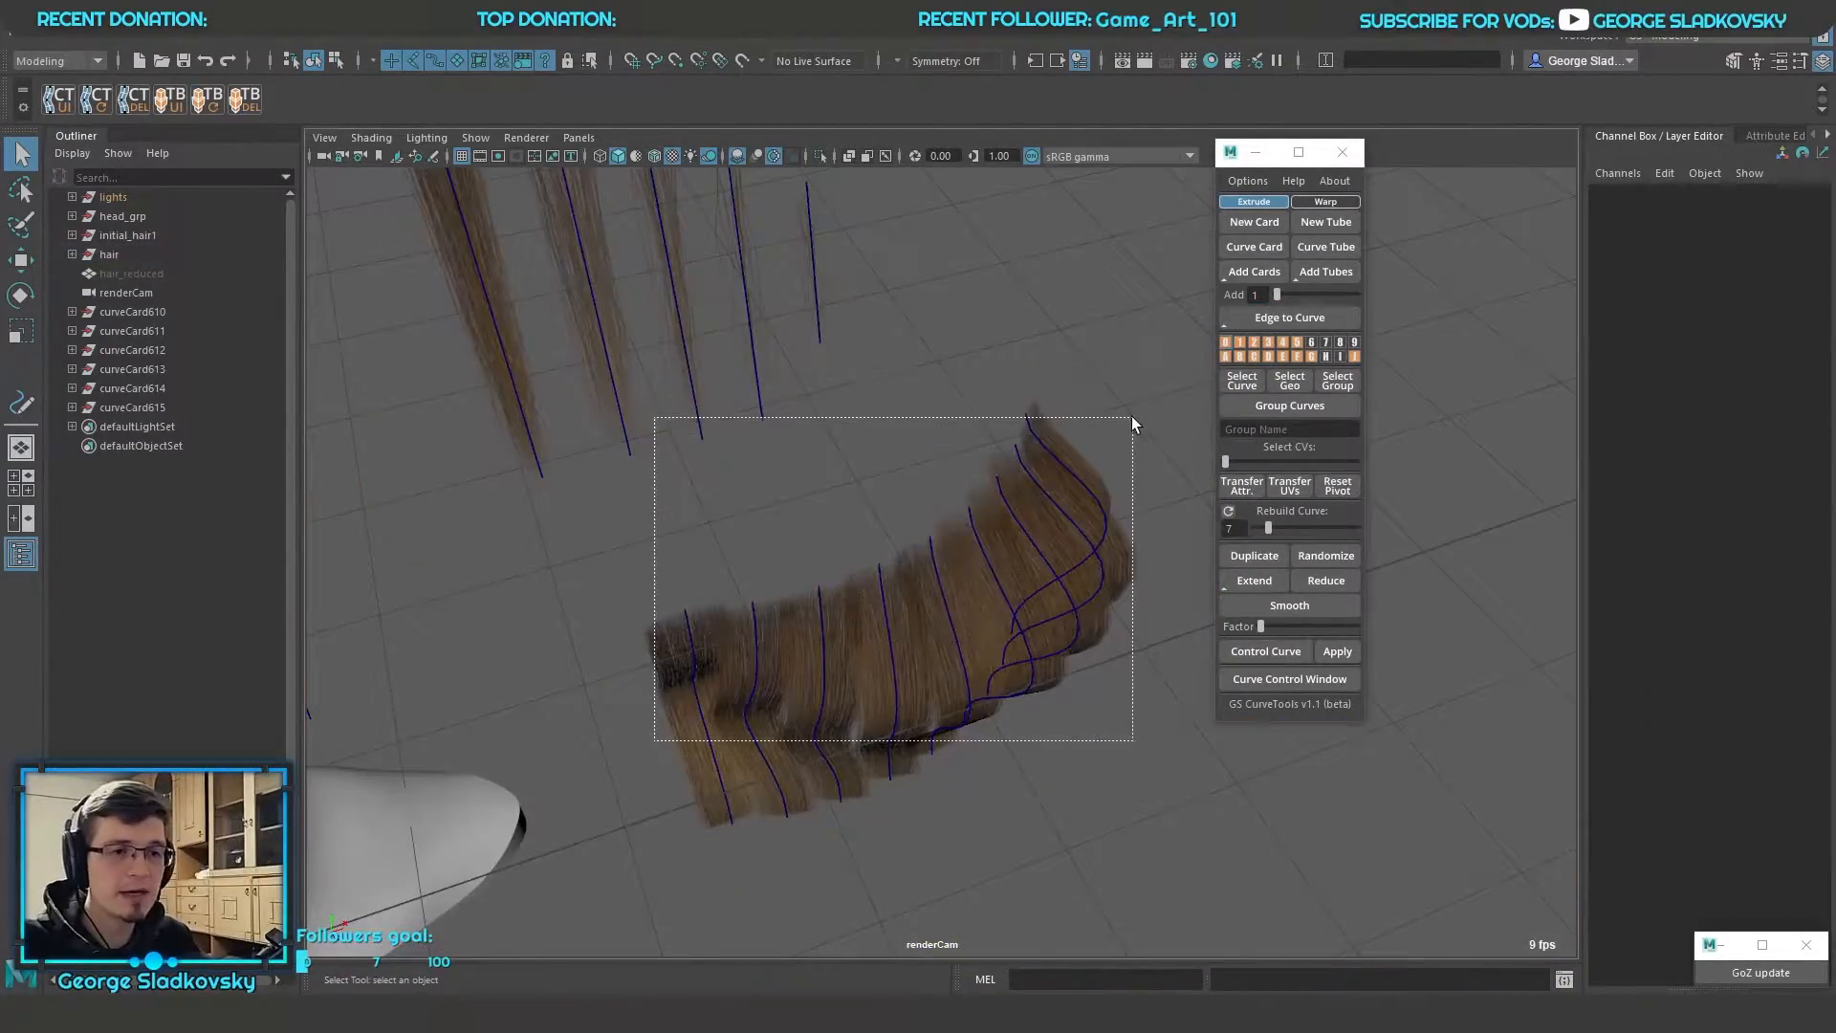
pyautogui.moveTo(1132, 416); pyautogui.dragTo(1133, 414)
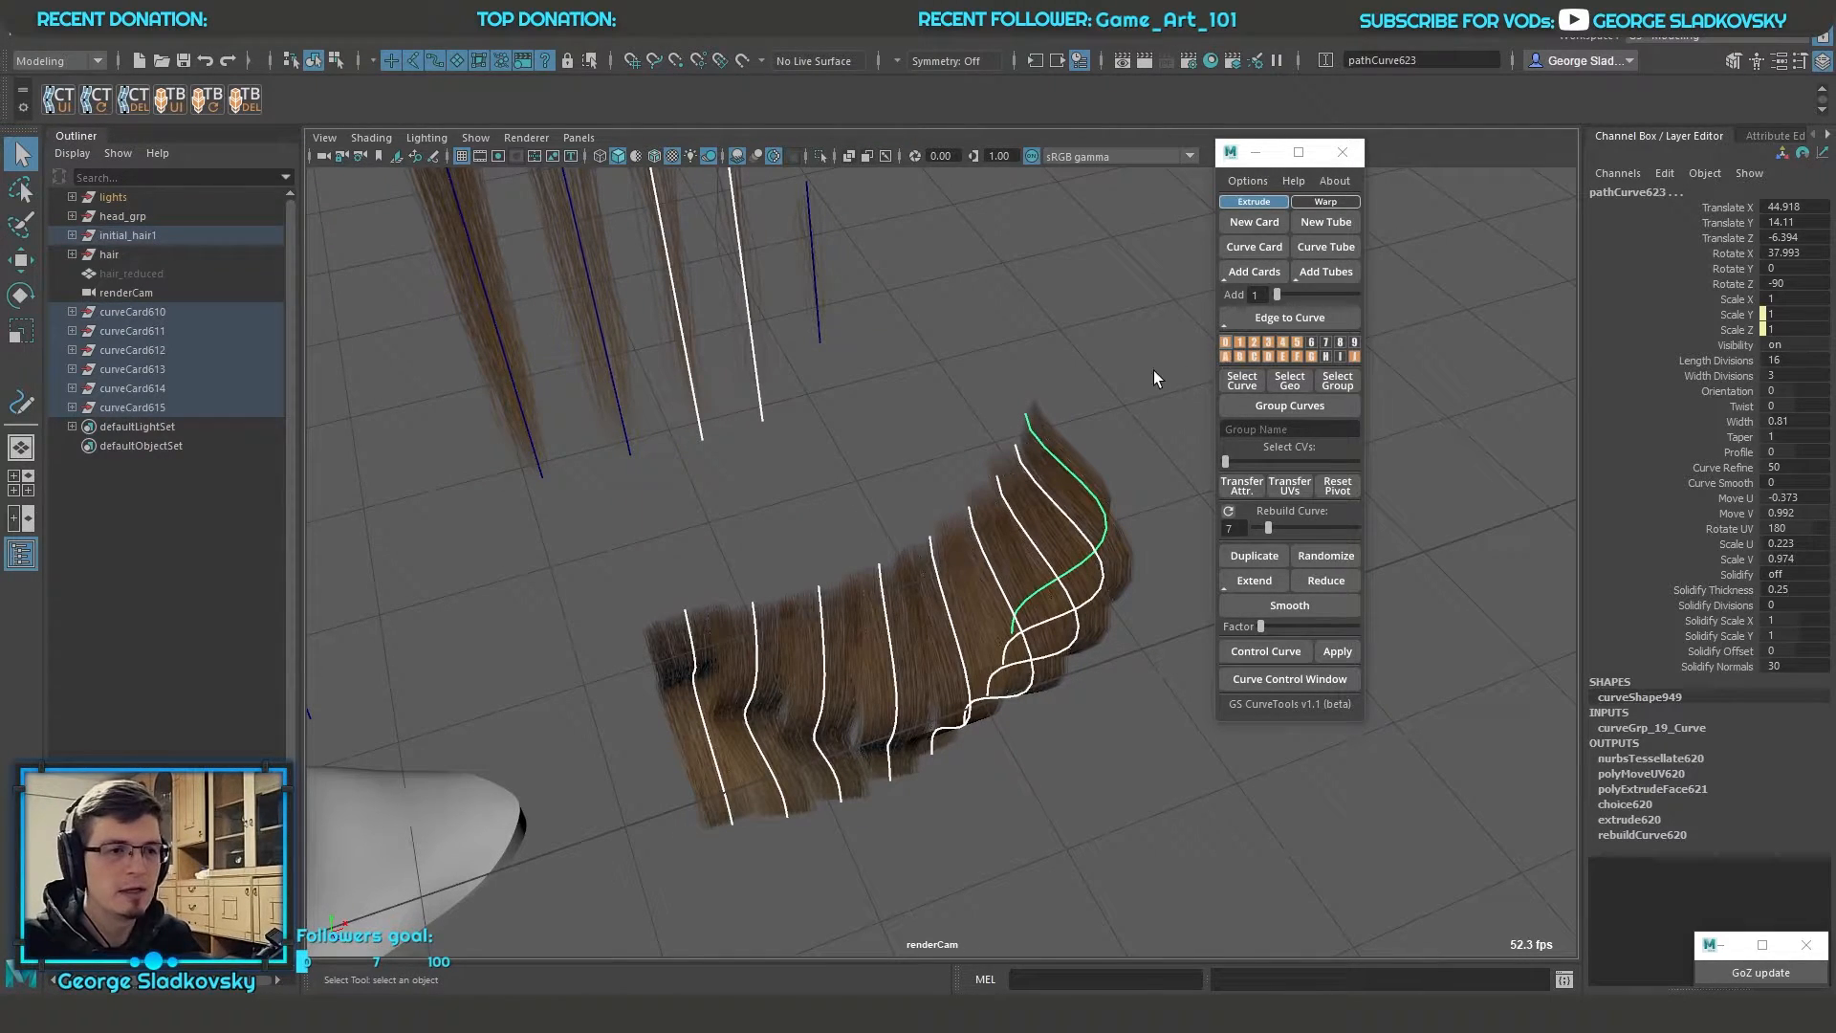
pyautogui.click(1144, 566)
pyautogui.keyDown('alt'); pyautogui.moveTo(1138, 572); pyautogui.dragTo(1071, 598); pyautogui.keyUp('alt')
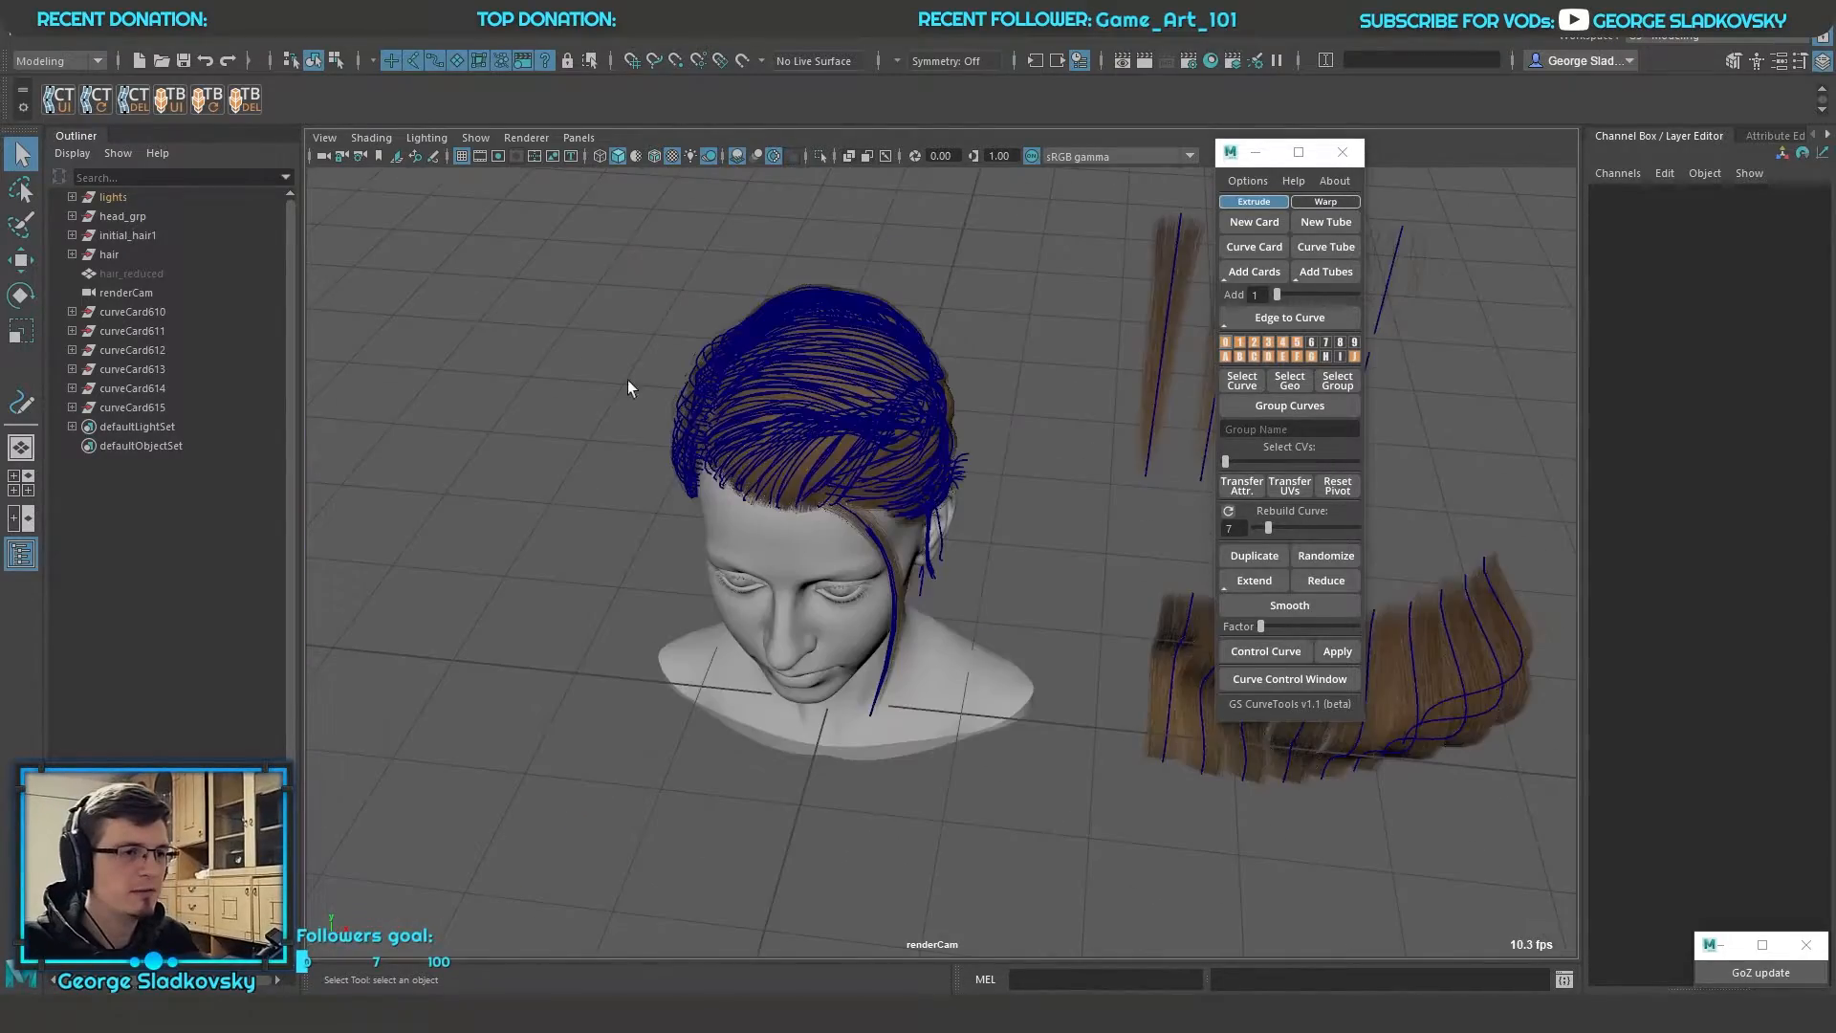
pyautogui.moveTo(510, 264); pyautogui.dragTo(1174, 626)
pyautogui.keyDown('alt'); pyautogui.moveTo(947, 420); pyautogui.dragTo(914, 525, button='middle'); pyautogui.keyUp('alt')
pyautogui.scroll(5, 914, 525)
pyautogui.scroll(-3, 734, 478)
pyautogui.click(663, 450)
pyautogui.keyDown('alt'); pyautogui.moveTo(664, 449); pyautogui.dragTo(801, 478); pyautogui.keyUp('alt')
pyautogui.keyDown('alt'); pyautogui.moveTo(801, 478); pyautogui.dragTo(759, 500, button='middle'); pyautogui.keyUp('alt')
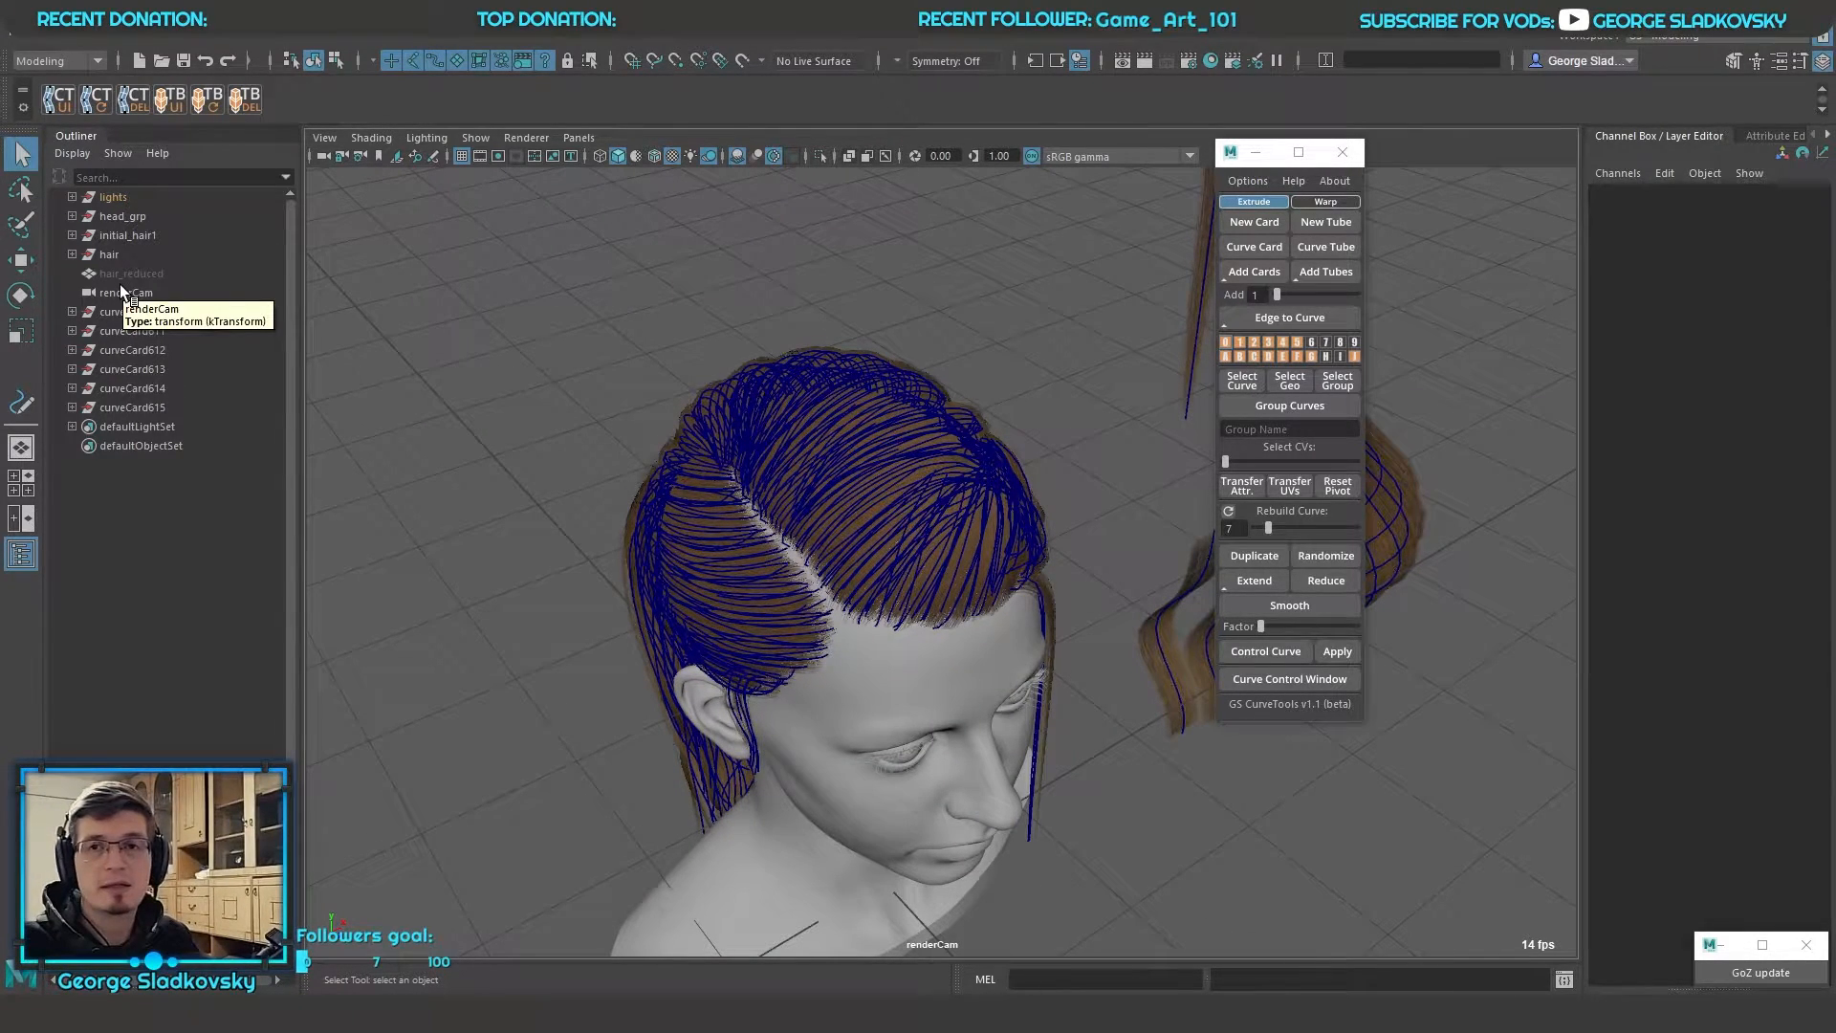
# Select the card groups from curveCard610 to curveCard615 in the scene hierarchy and clear the selection
pyautogui.click(151, 315)
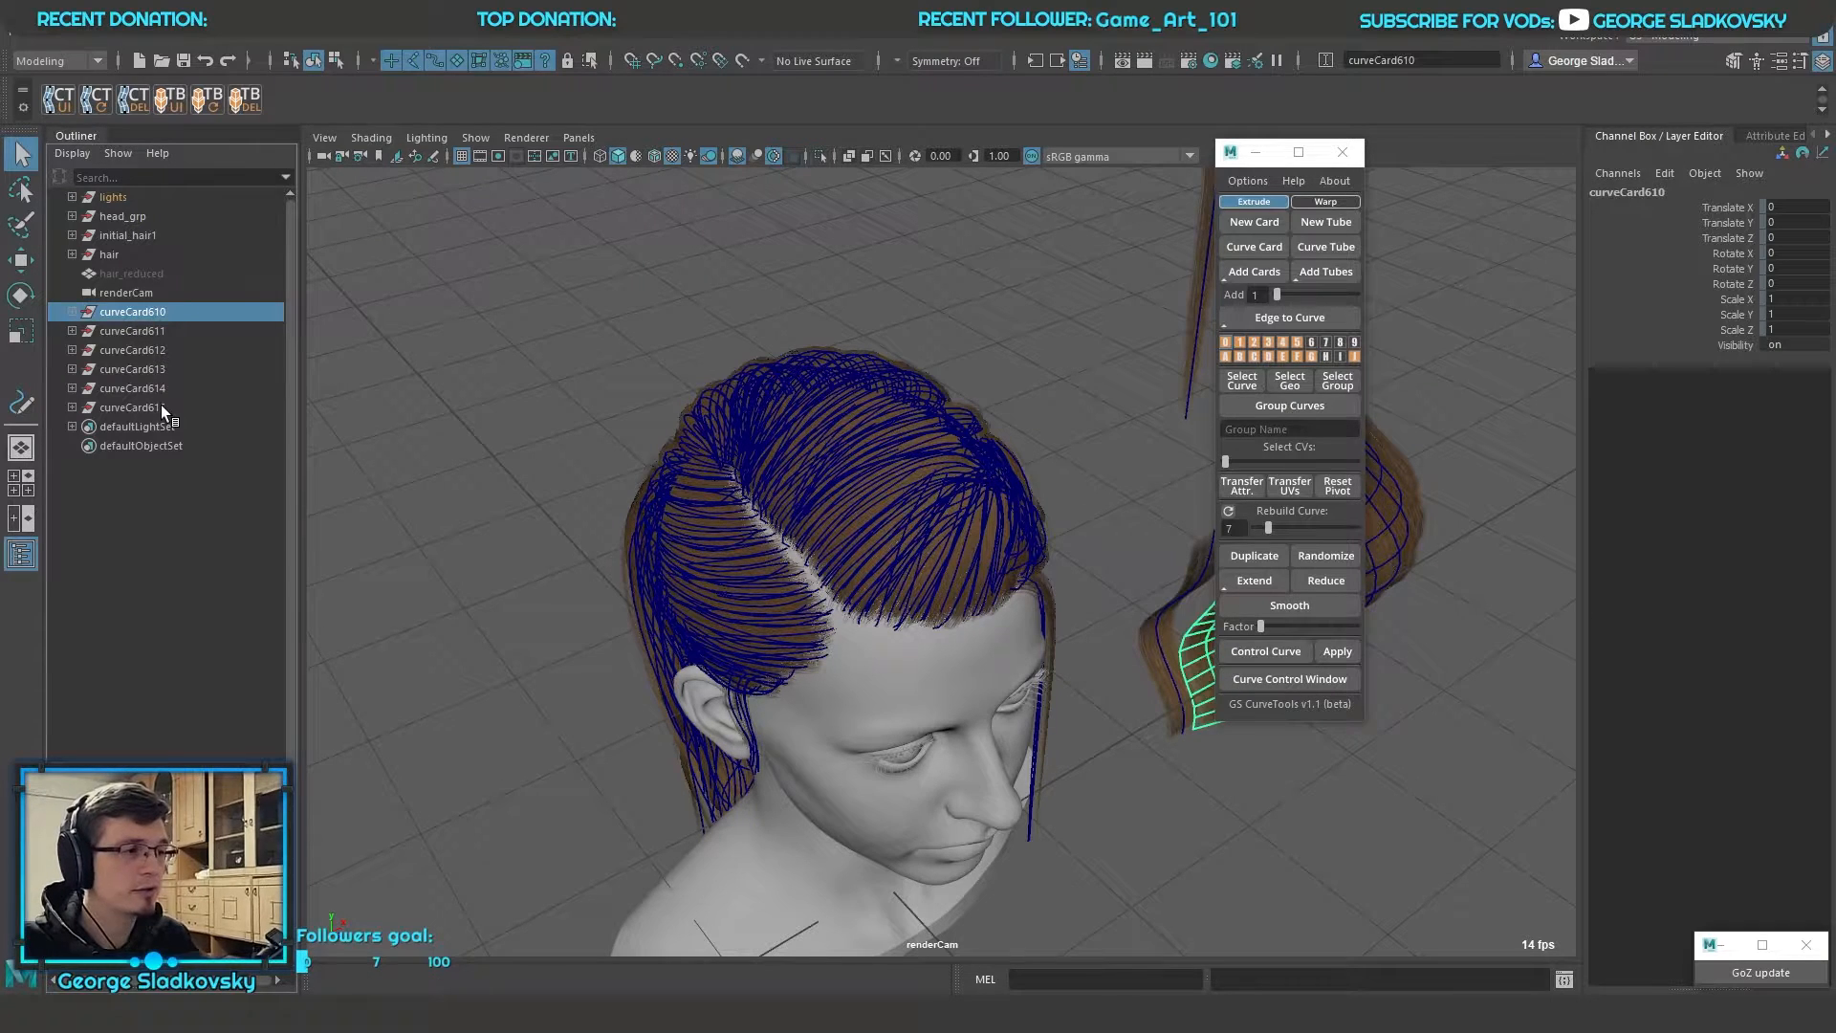
pyautogui.keyDown('shift'); pyautogui.click(161, 406); pyautogui.keyUp('shift')
pyautogui.click(1284, 341)
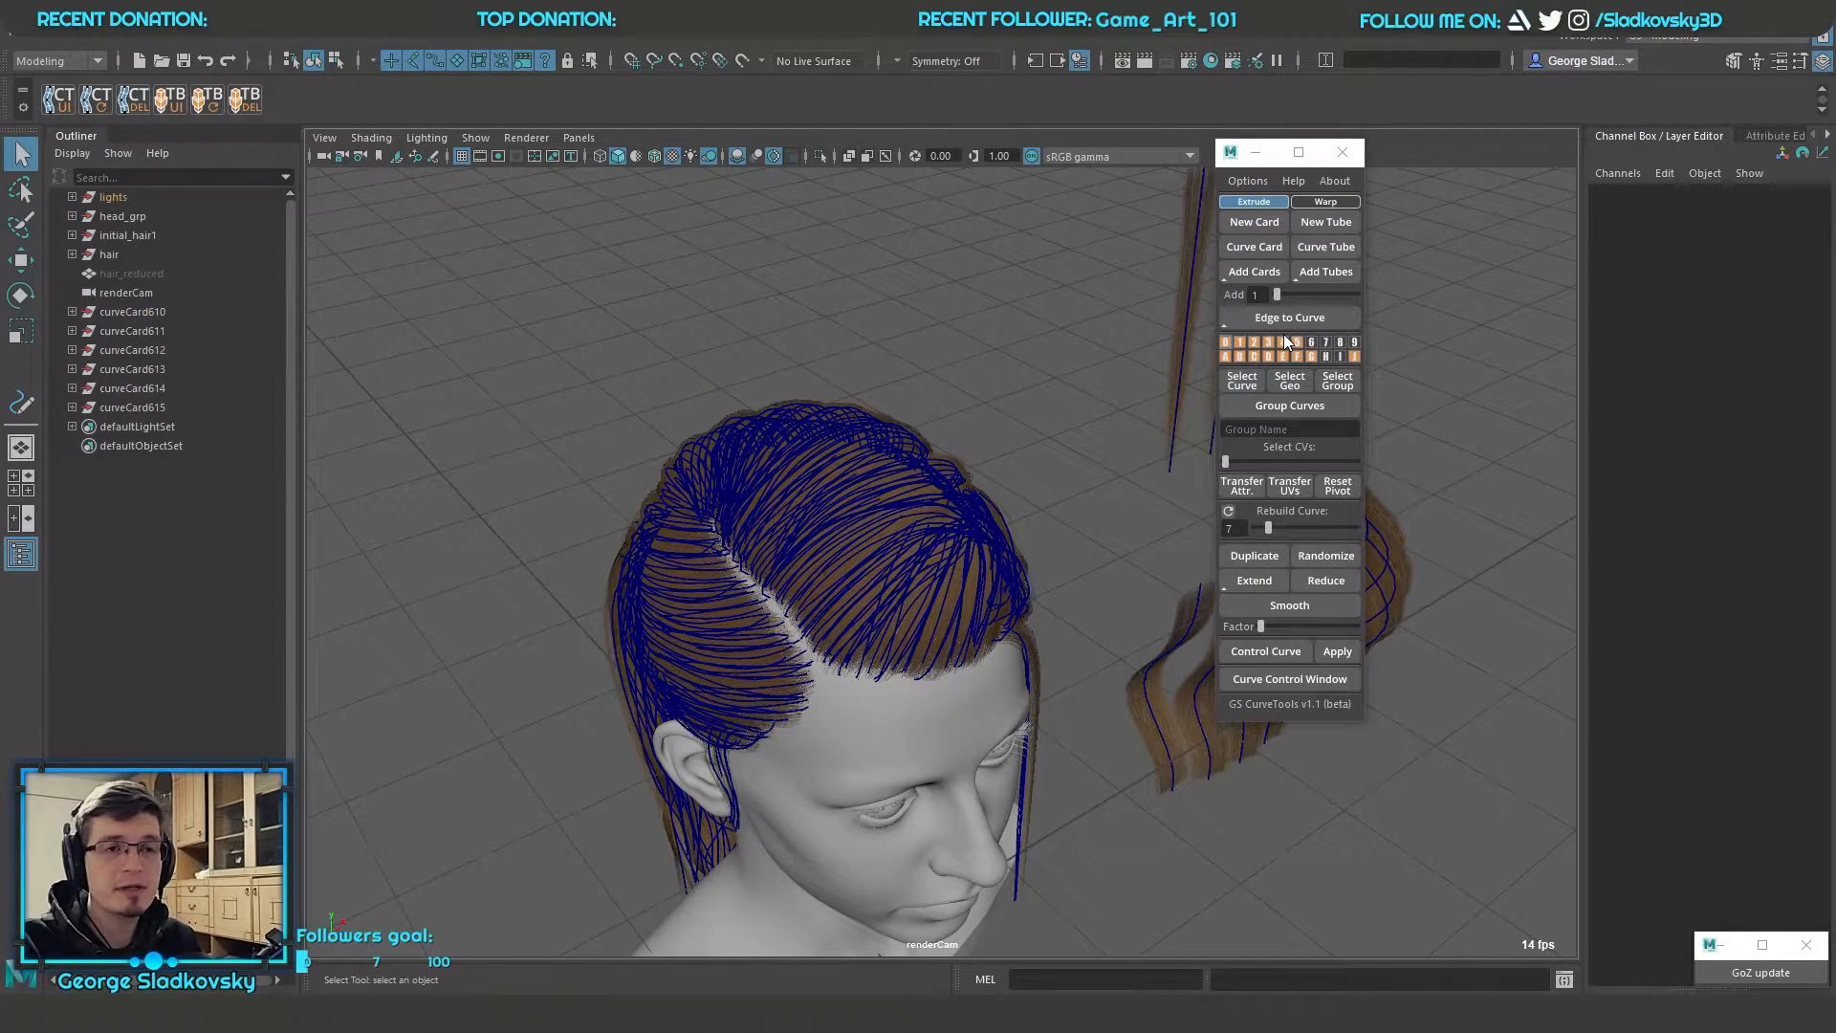
pyautogui.keyDown('alt'); pyautogui.moveTo(1041, 316); pyautogui.dragTo(1002, 353, button='middle'); pyautogui.keyUp('alt')
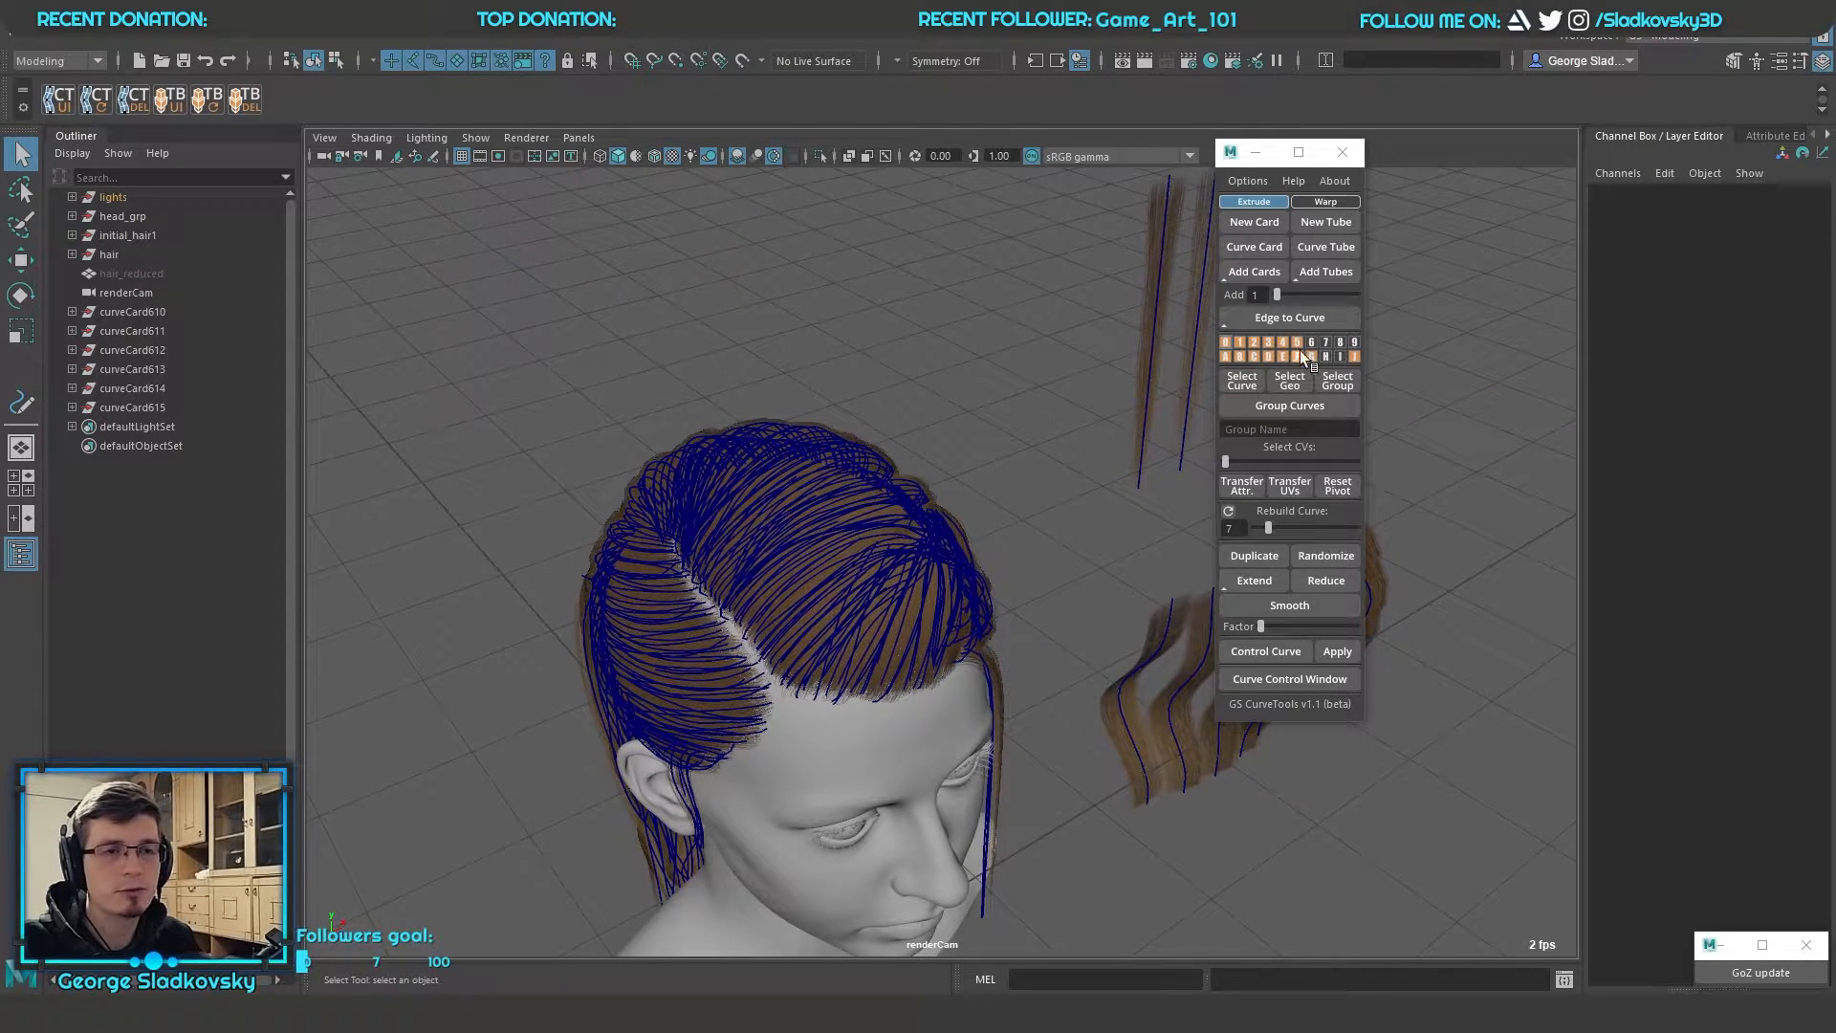
# Select all the curves of the bent card strip, inspect the strip up close, and clear the selection
pyautogui.moveTo(1226, 341)
pyautogui.mouseDown(button='right')
pyautogui.moveTo(1281, 317)
pyautogui.moveTo(1155, 315)
pyautogui.moveTo(1228, 345)
pyautogui.mouseUp(button='right')
pyautogui.keyDown('alt'); pyautogui.moveTo(998, 409); pyautogui.dragTo(921, 463, button='middle'); pyautogui.keyUp('alt')
pyautogui.keyDown('alt'); pyautogui.moveTo(922, 463); pyautogui.dragTo(1124, 748); pyautogui.keyUp('alt')
pyautogui.press('f')
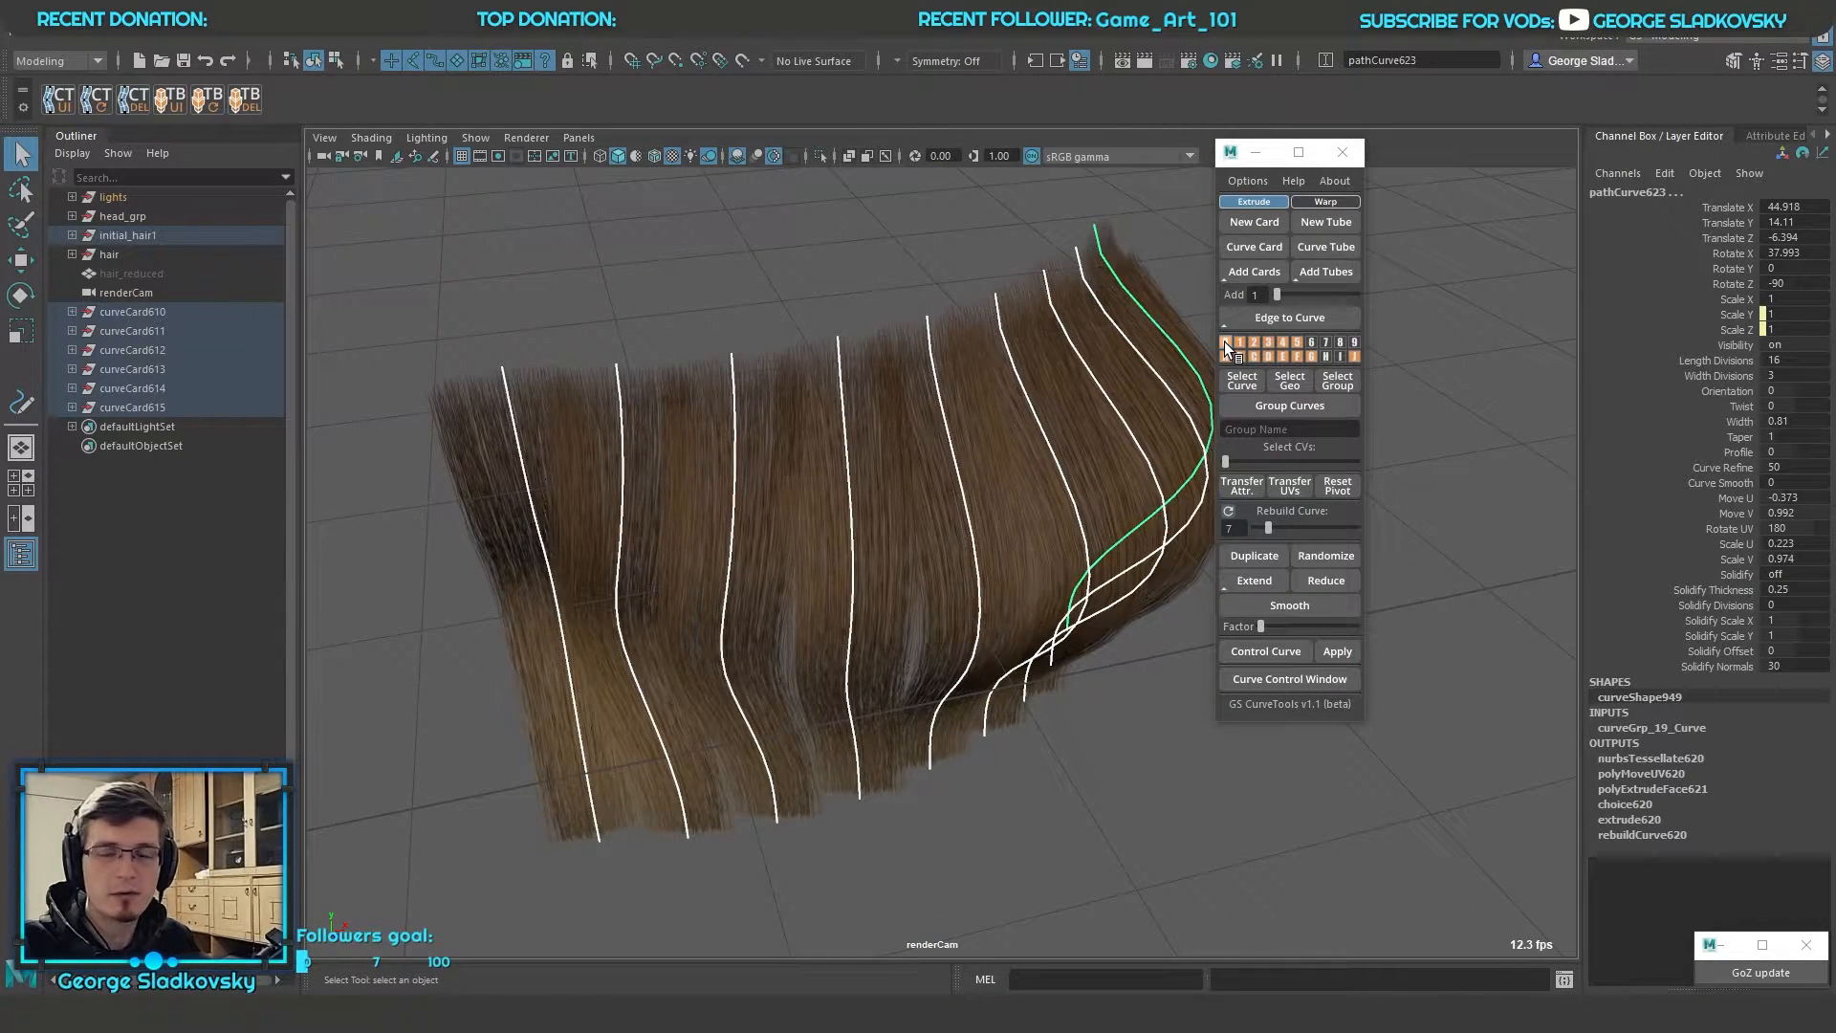
pyautogui.keyDown('alt'); pyautogui.moveTo(1025, 321); pyautogui.dragTo(1069, 364, button='middle'); pyautogui.keyUp('alt')
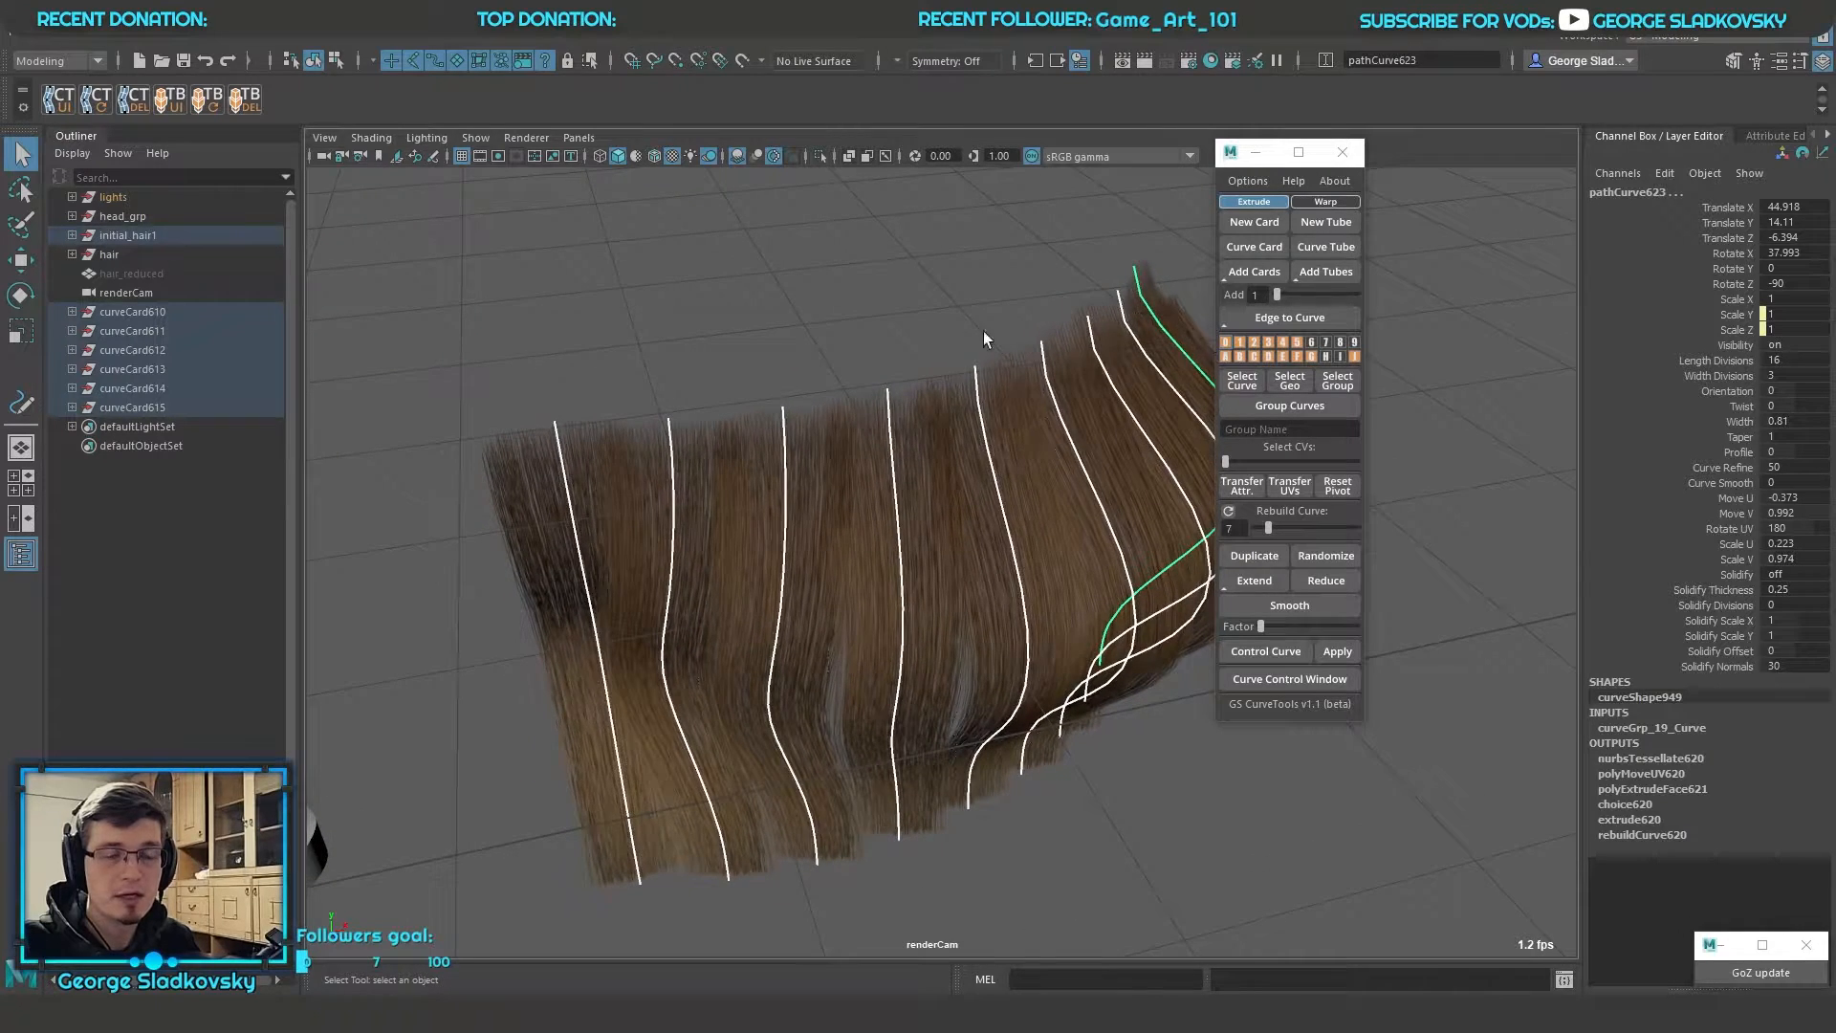
pyautogui.scroll(-5, 1013, 335)
pyautogui.click(1035, 325)
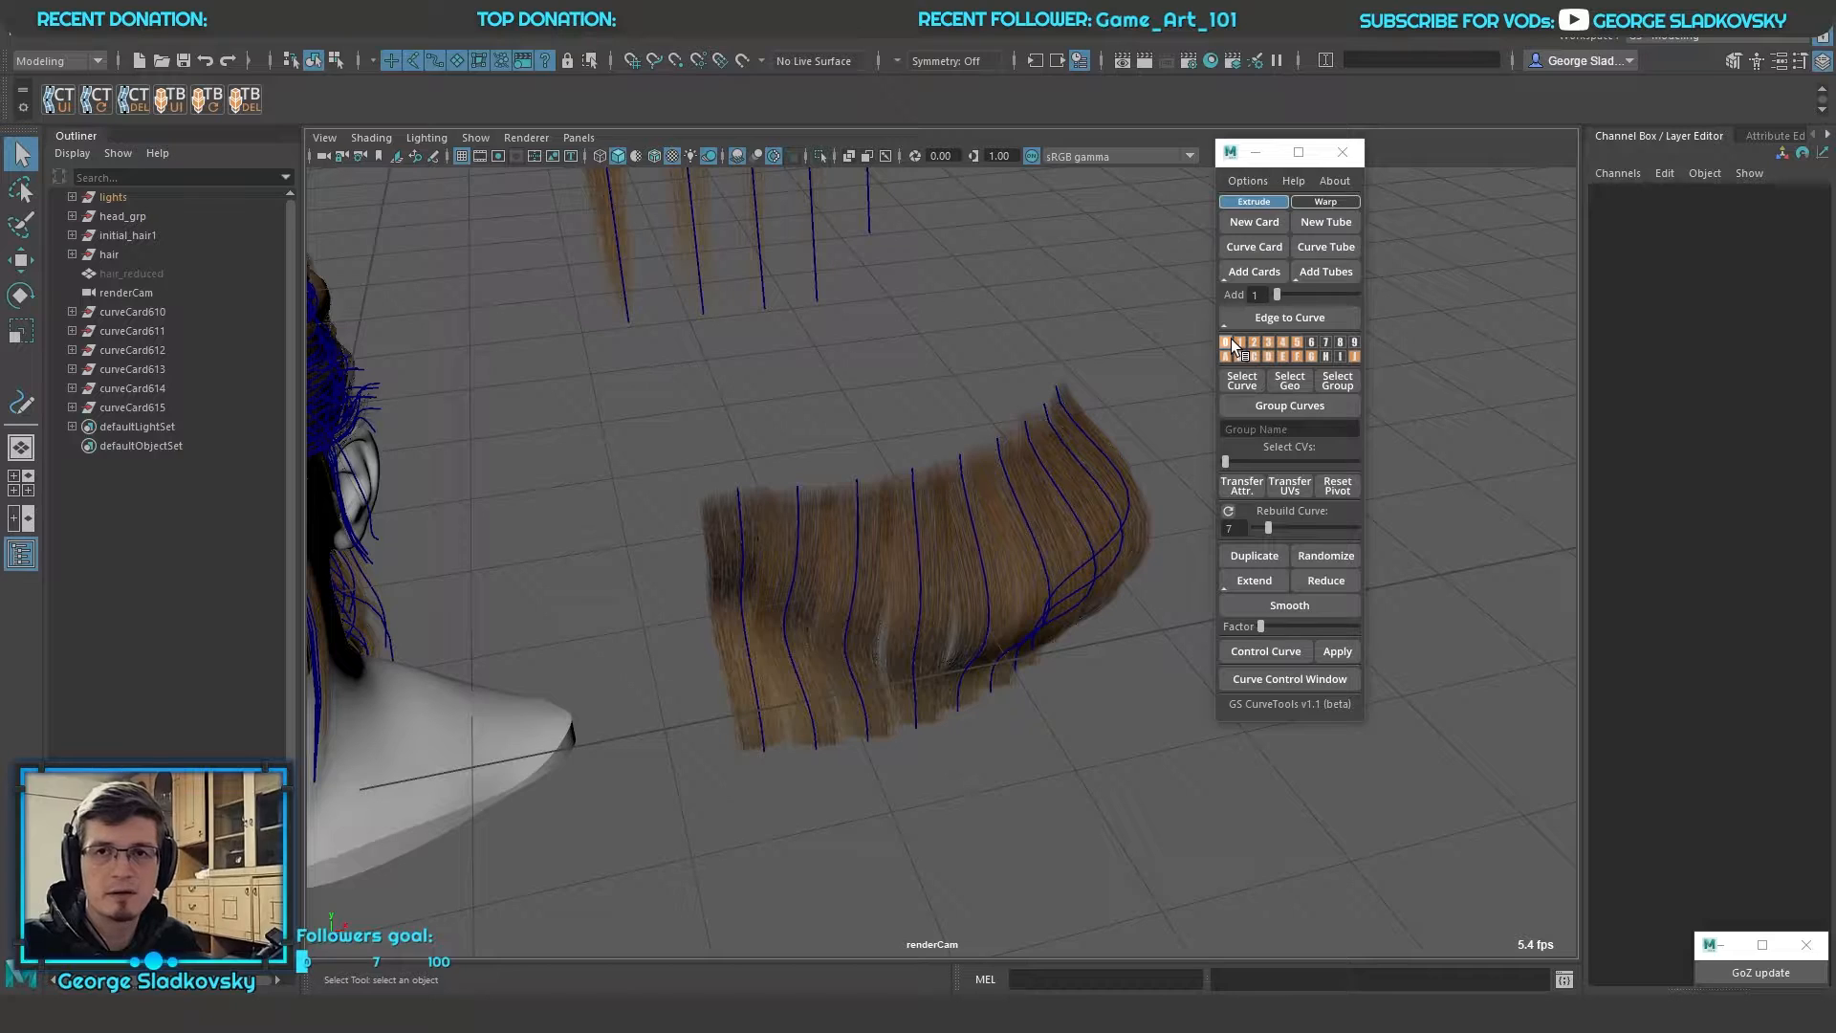
pyautogui.keyDown('alt'); pyautogui.moveTo(1051, 352); pyautogui.dragTo(1080, 381, button='middle'); pyautogui.keyUp('alt')
pyautogui.moveTo(737, 410); pyautogui.dragTo(1262, 784)
pyautogui.click(1113, 275)
# Make layer 9 the active layer and create a new card on it
pyautogui.click(1353, 340)
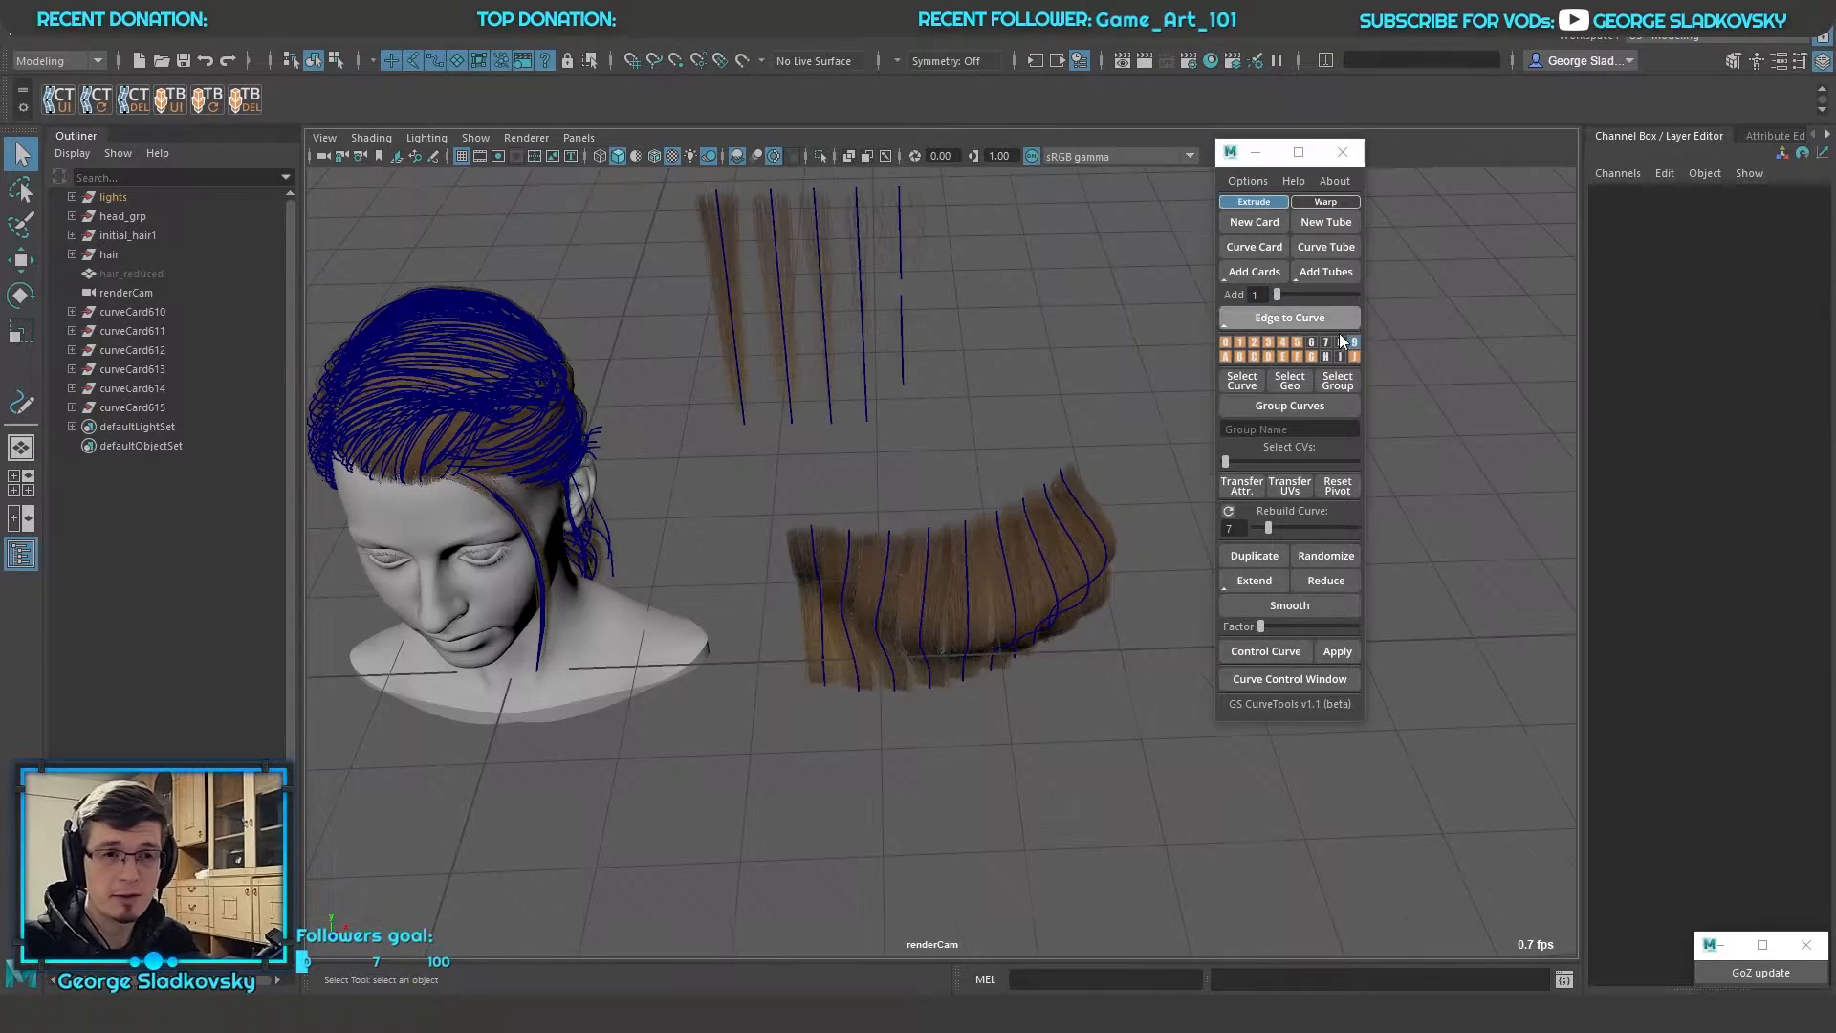
pyautogui.click(1350, 342)
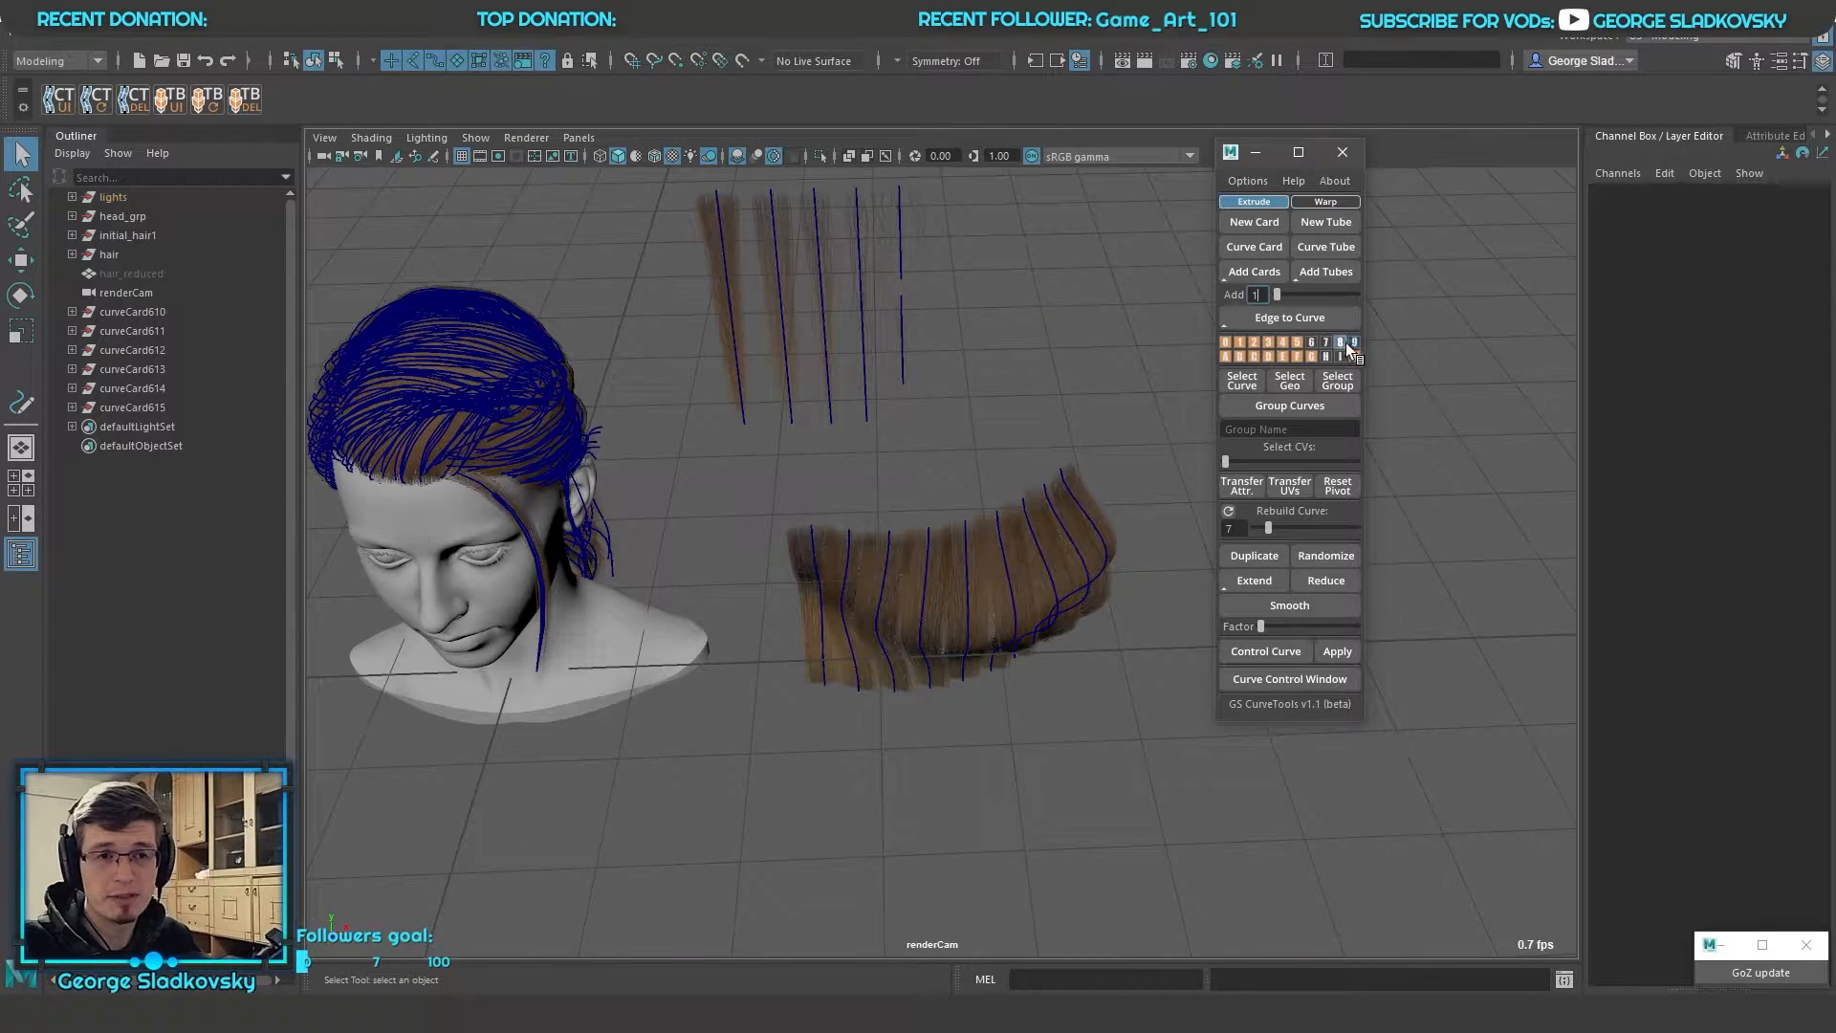
pyautogui.click(1249, 225)
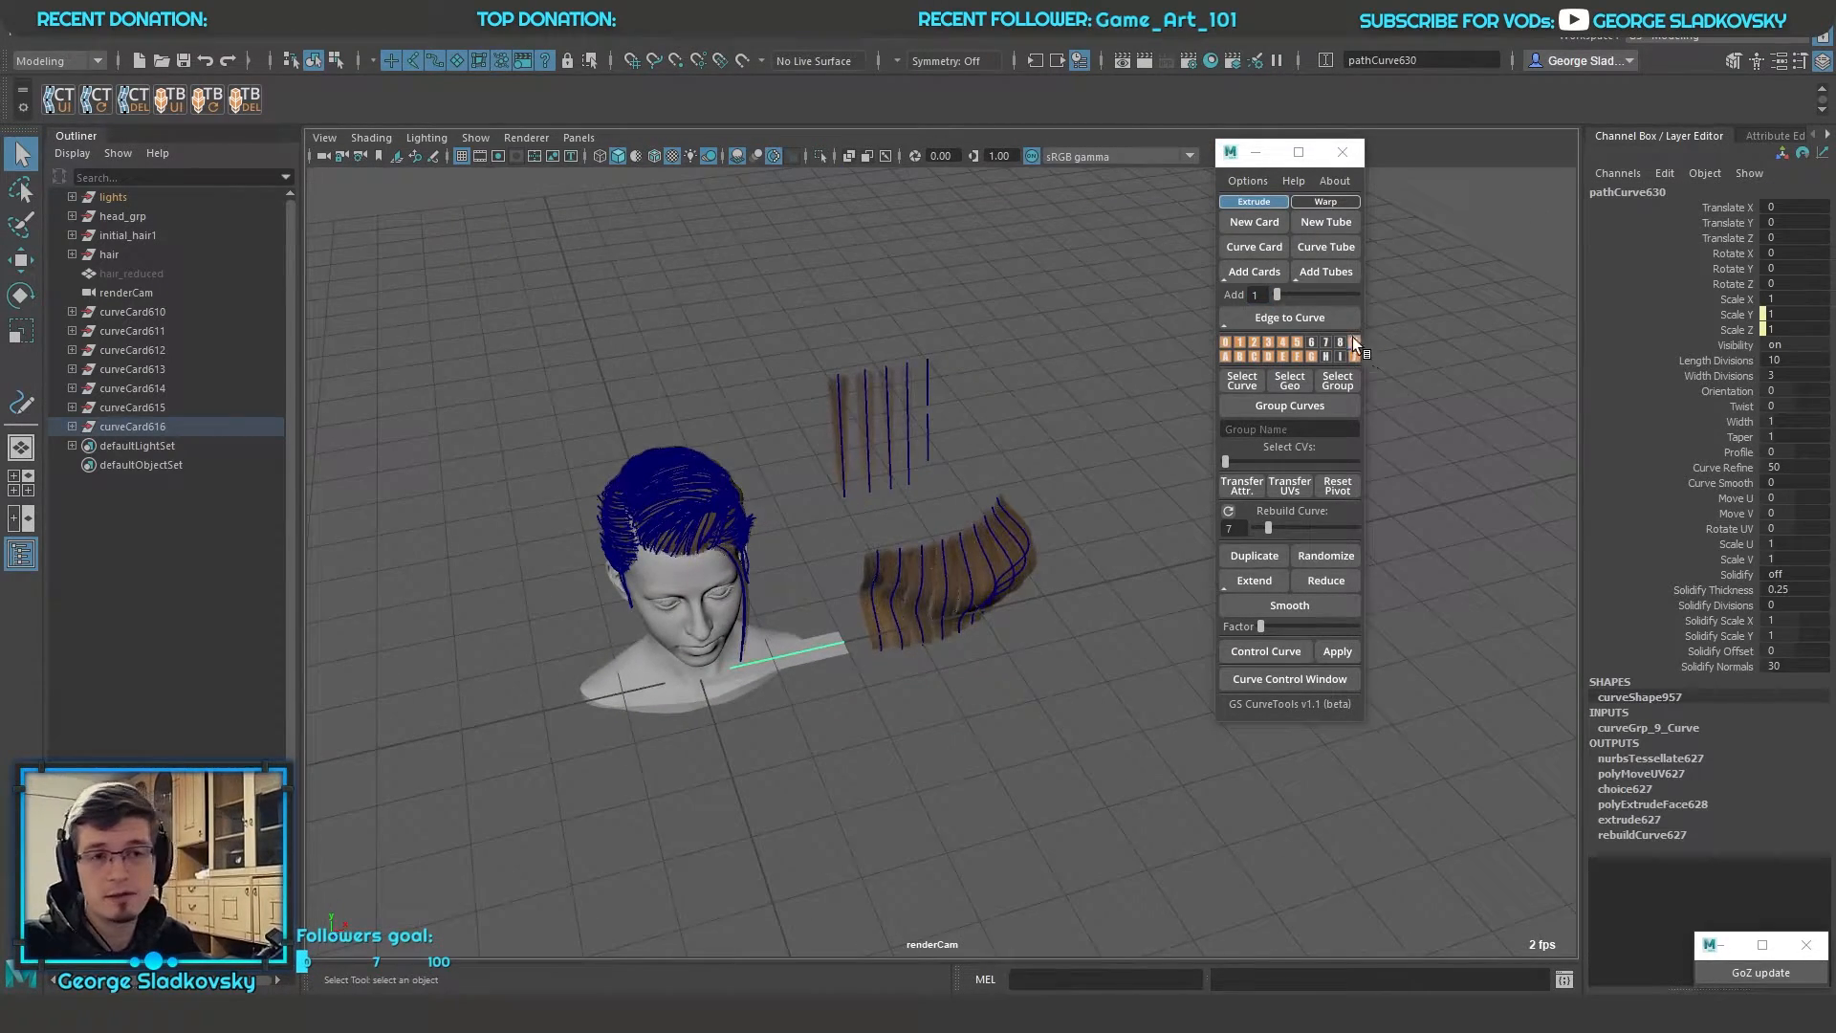
# Select all the curves that belong to layer 0
pyautogui.click(1341, 342)
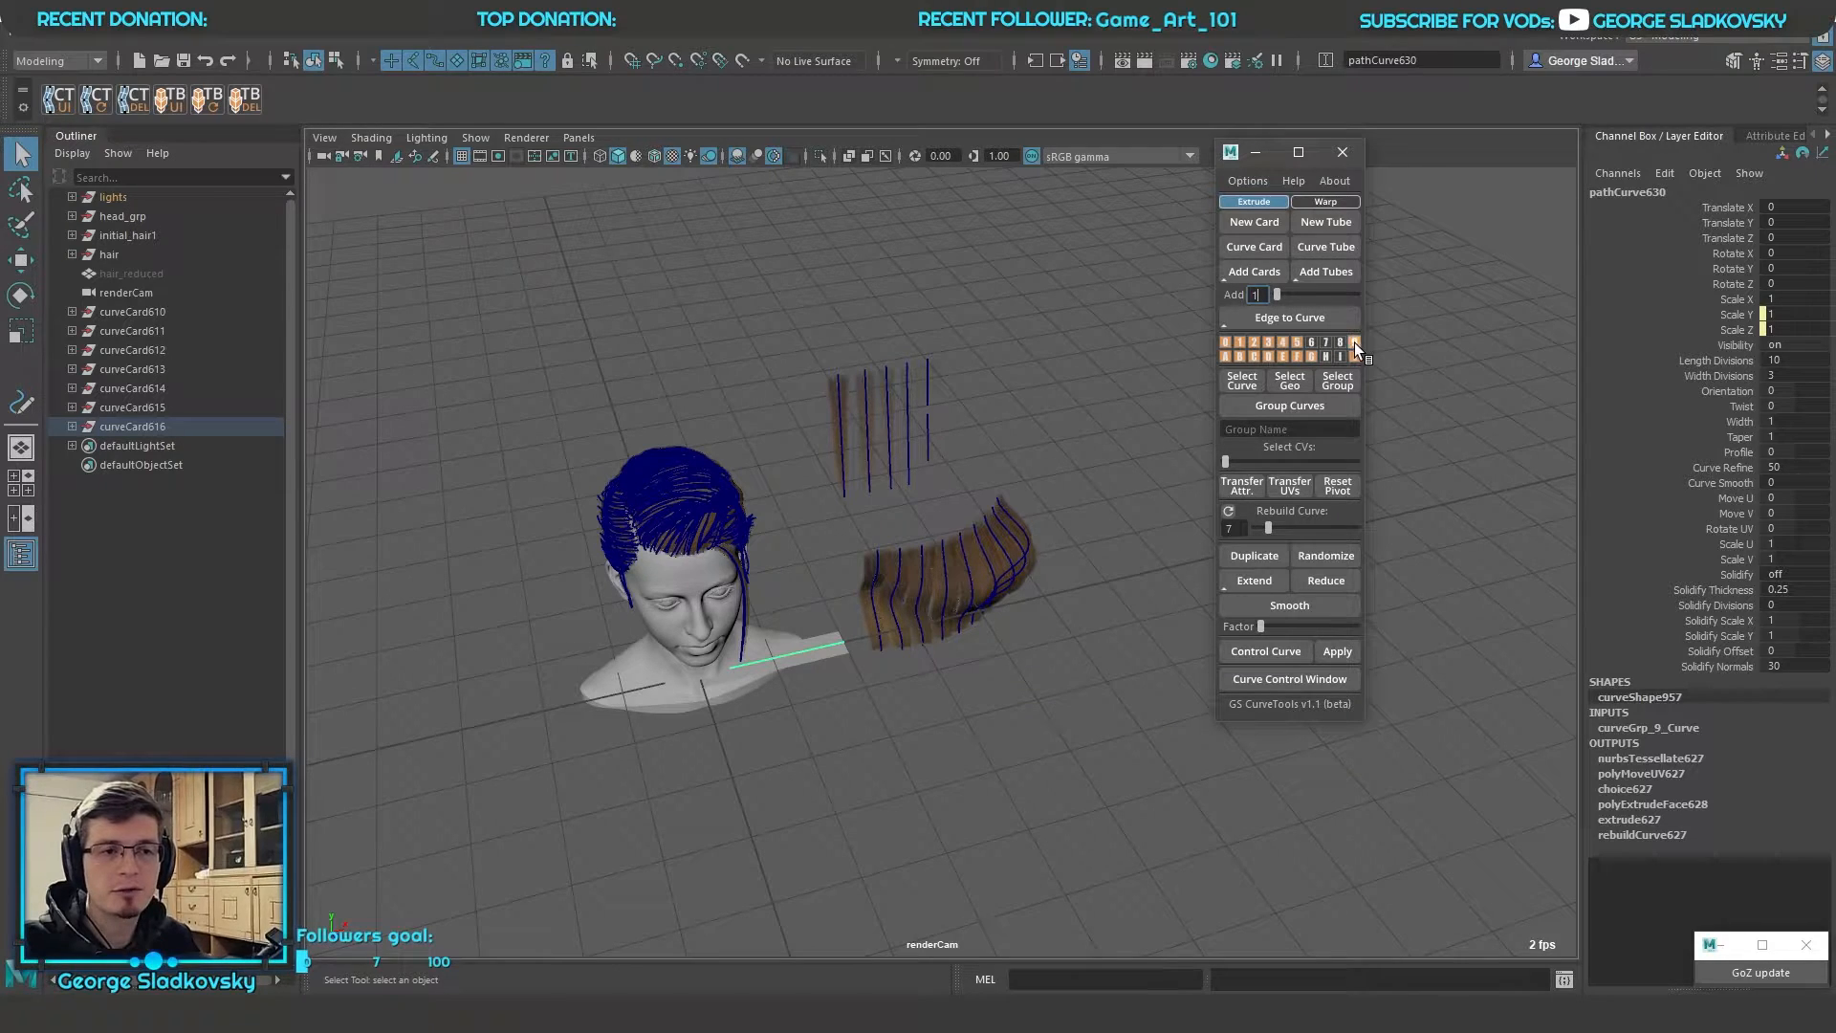
pyautogui.keyDown('alt'); pyautogui.moveTo(1064, 591); pyautogui.dragTo(849, 681); pyautogui.keyUp('alt')
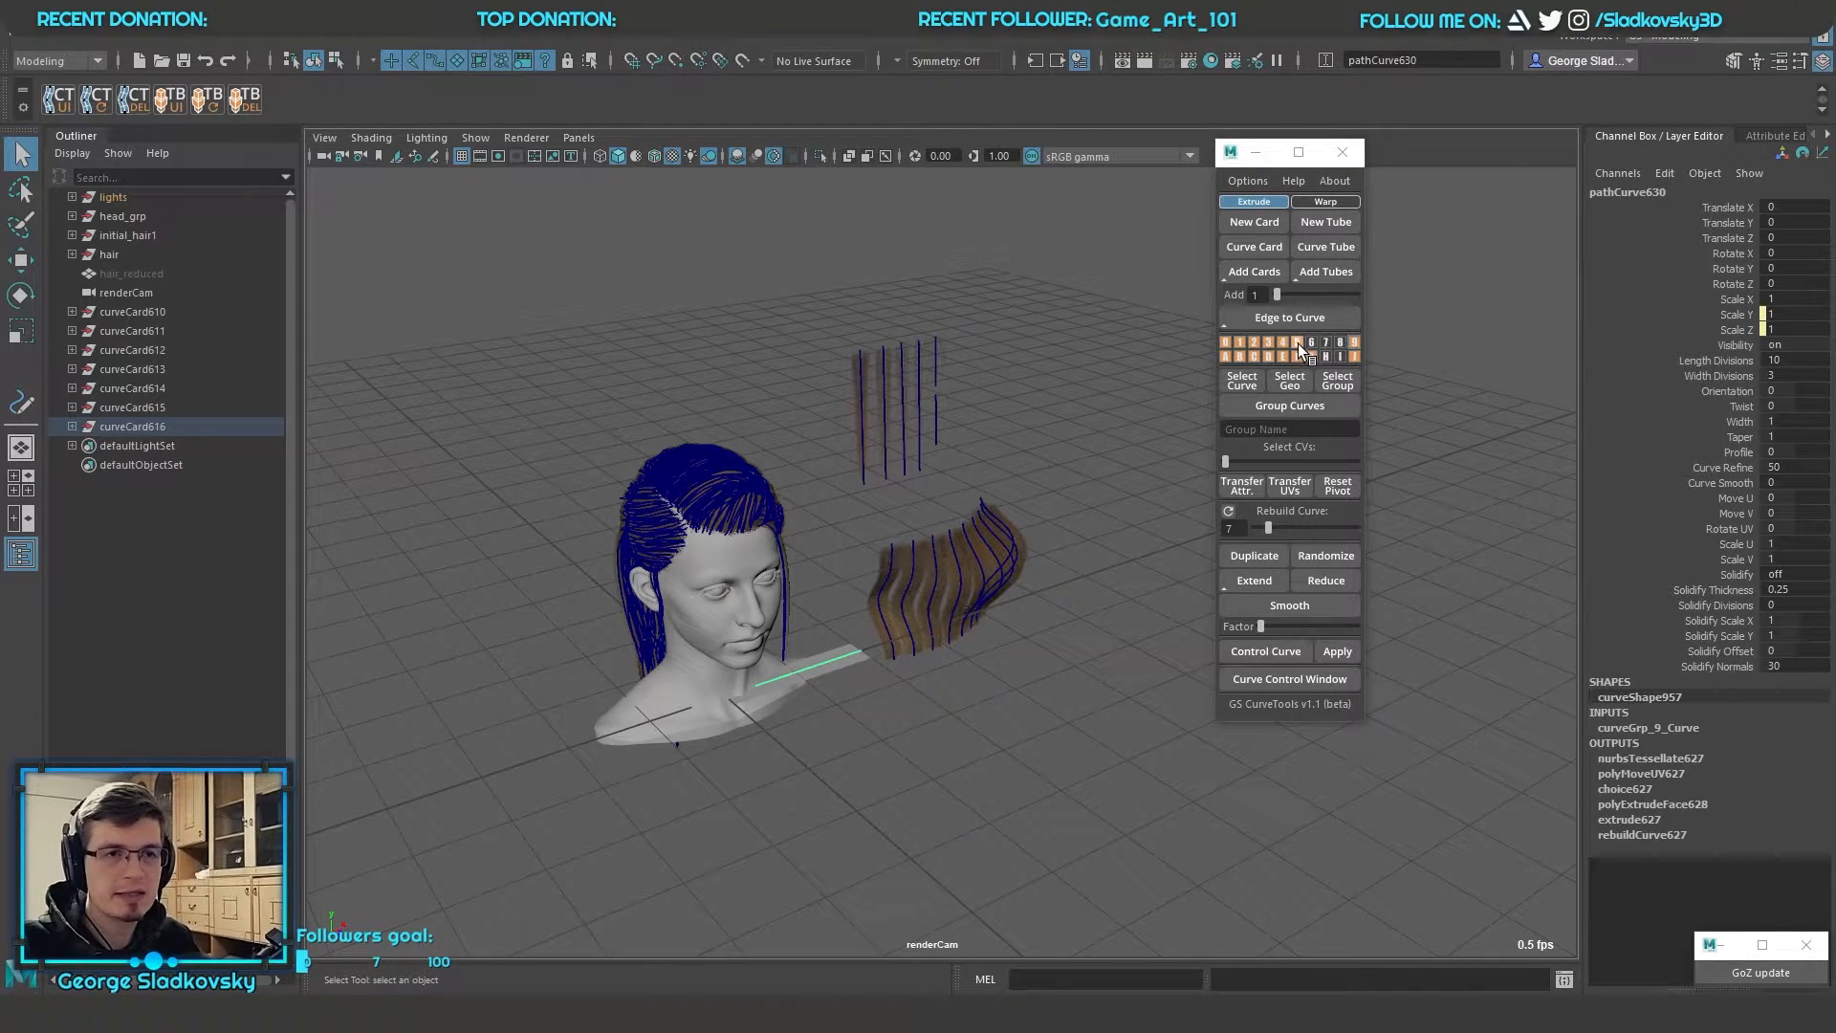
pyautogui.click(1226, 342)
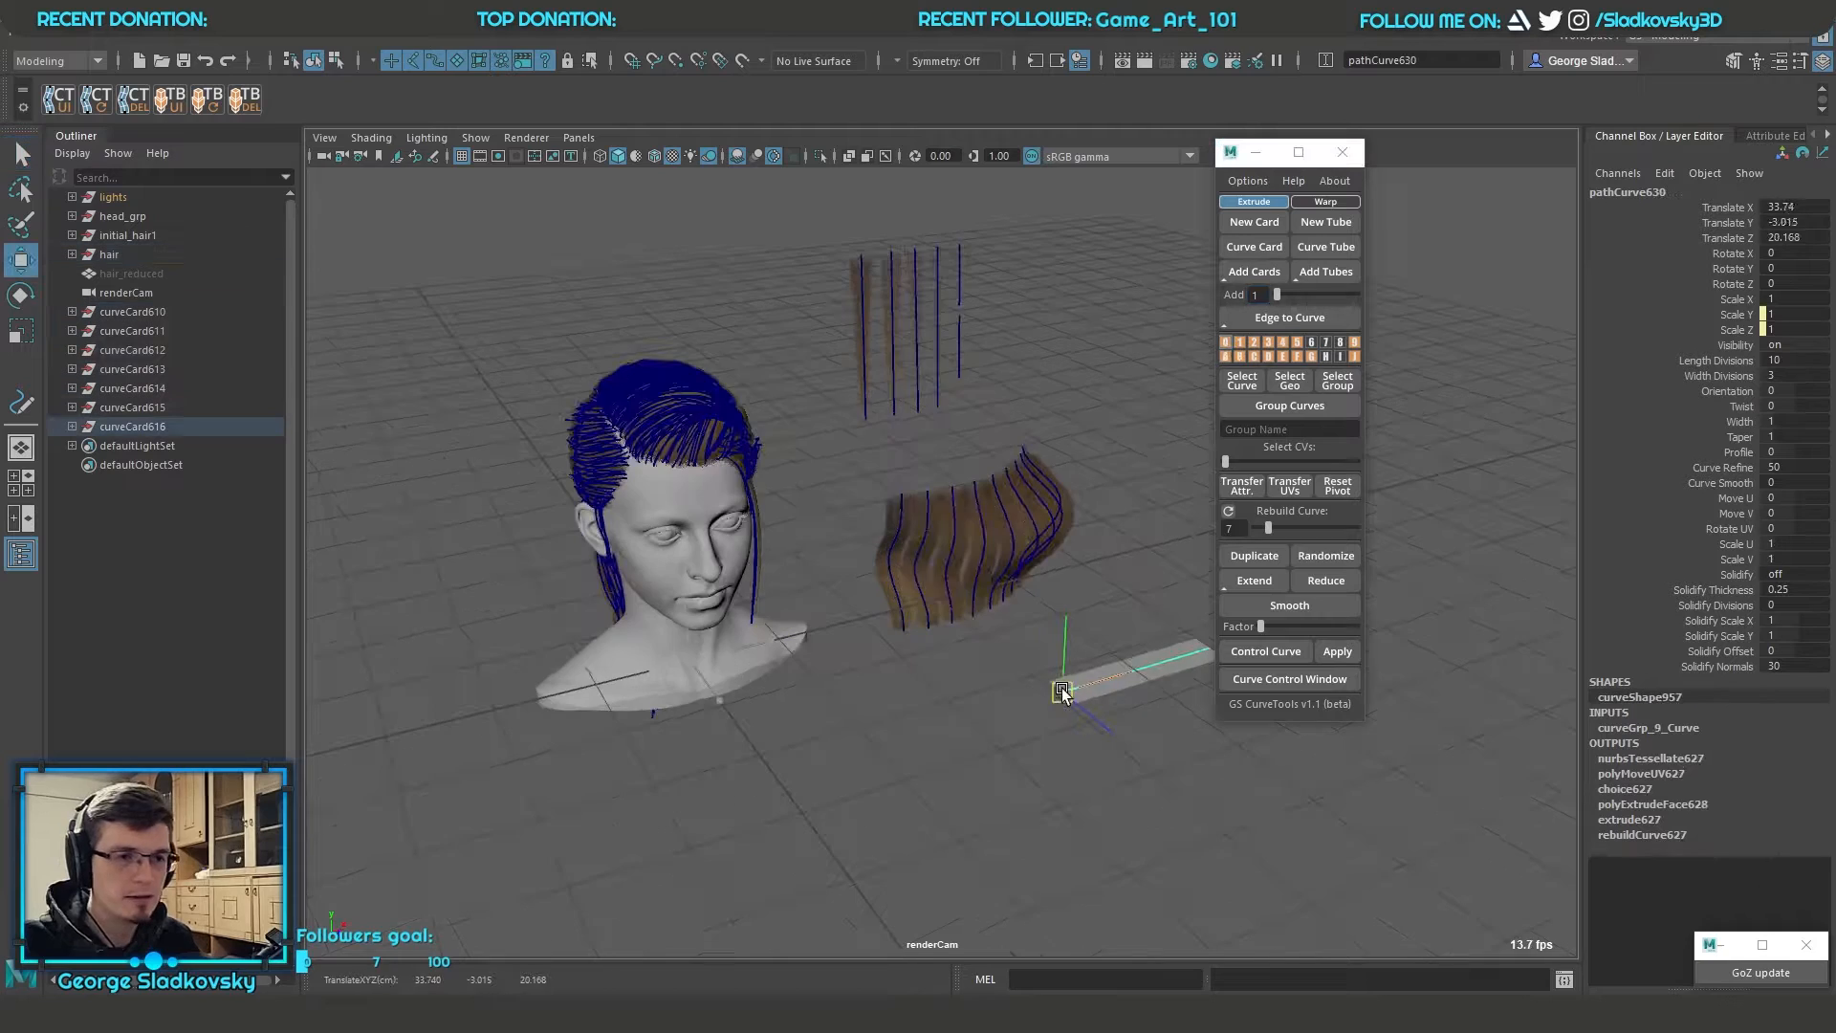
# Move the new card to X 33.516, Y -2.833, Z 19.946, in front of the bent strip
pyautogui.moveTo(1059, 688); pyautogui.dragTo(1050, 690)
pyautogui.keyDown('alt'); pyautogui.moveTo(1028, 660); pyautogui.dragTo(960, 639); pyautogui.keyUp('alt')
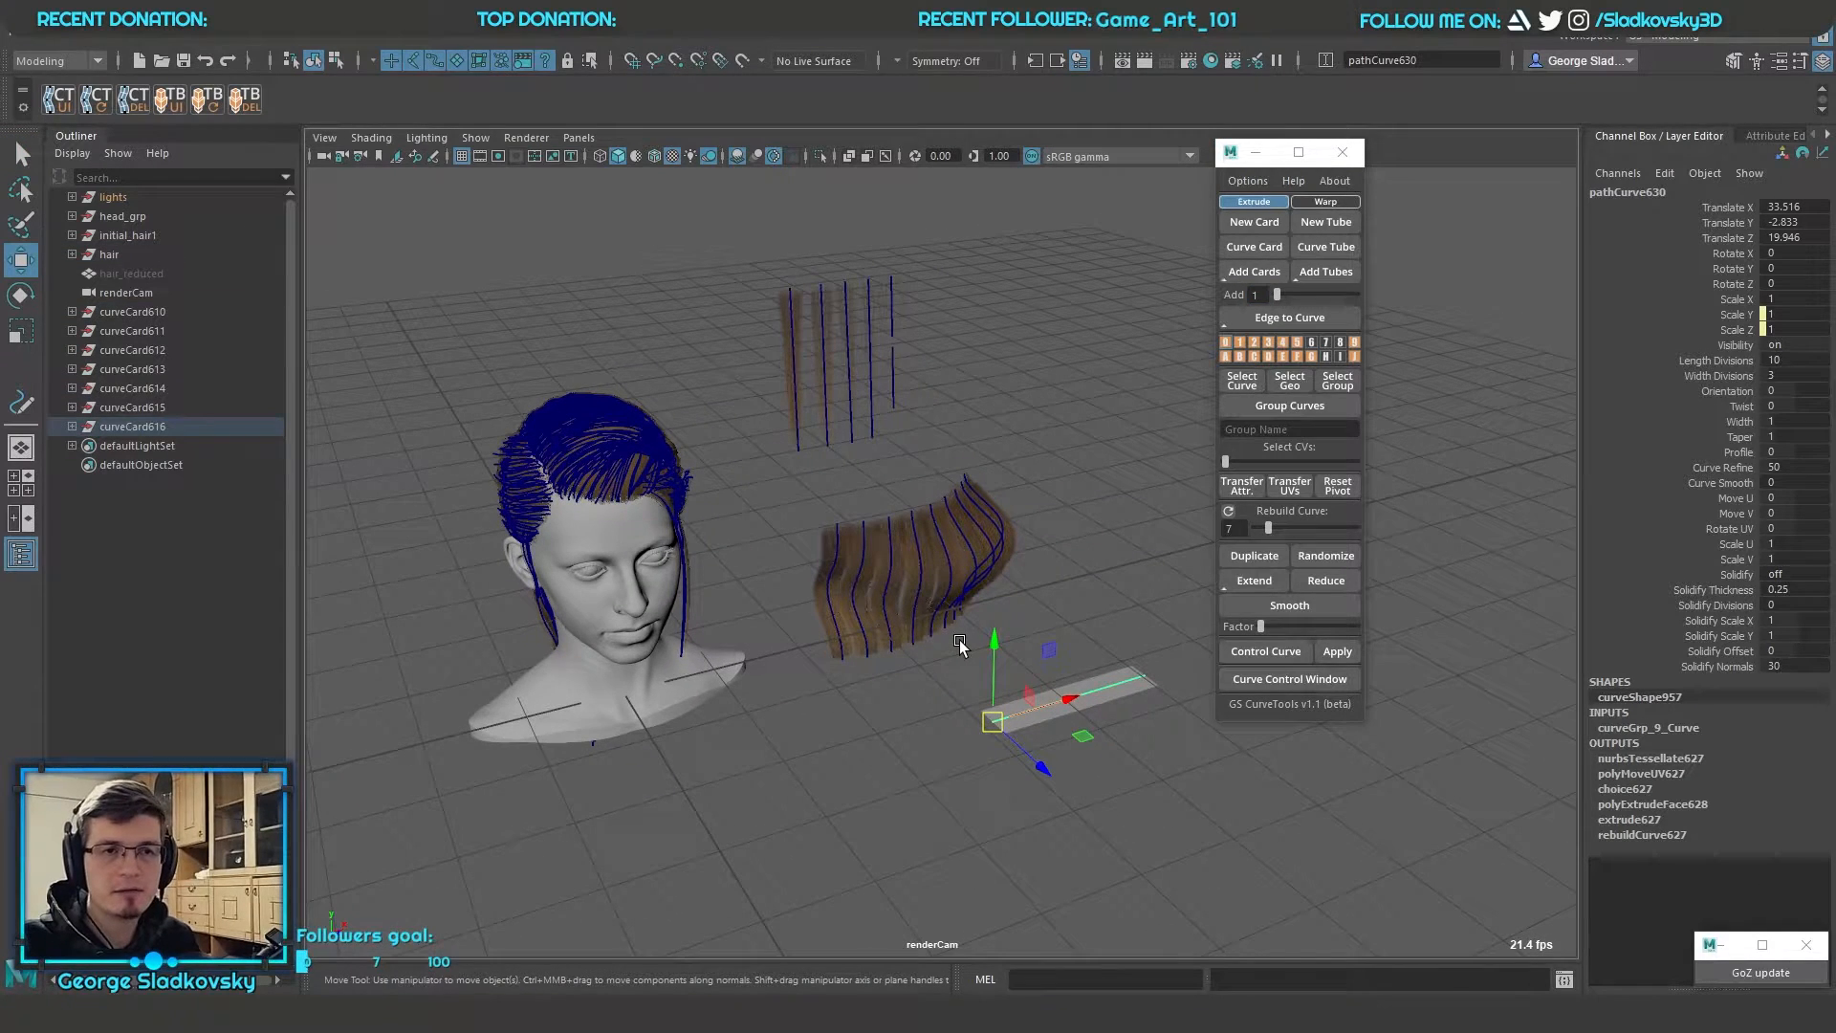
# Select the bent strip together with the new card, clear the selection, and select the hair curves on the head
pyautogui.moveTo(811, 484); pyautogui.dragTo(1159, 765)
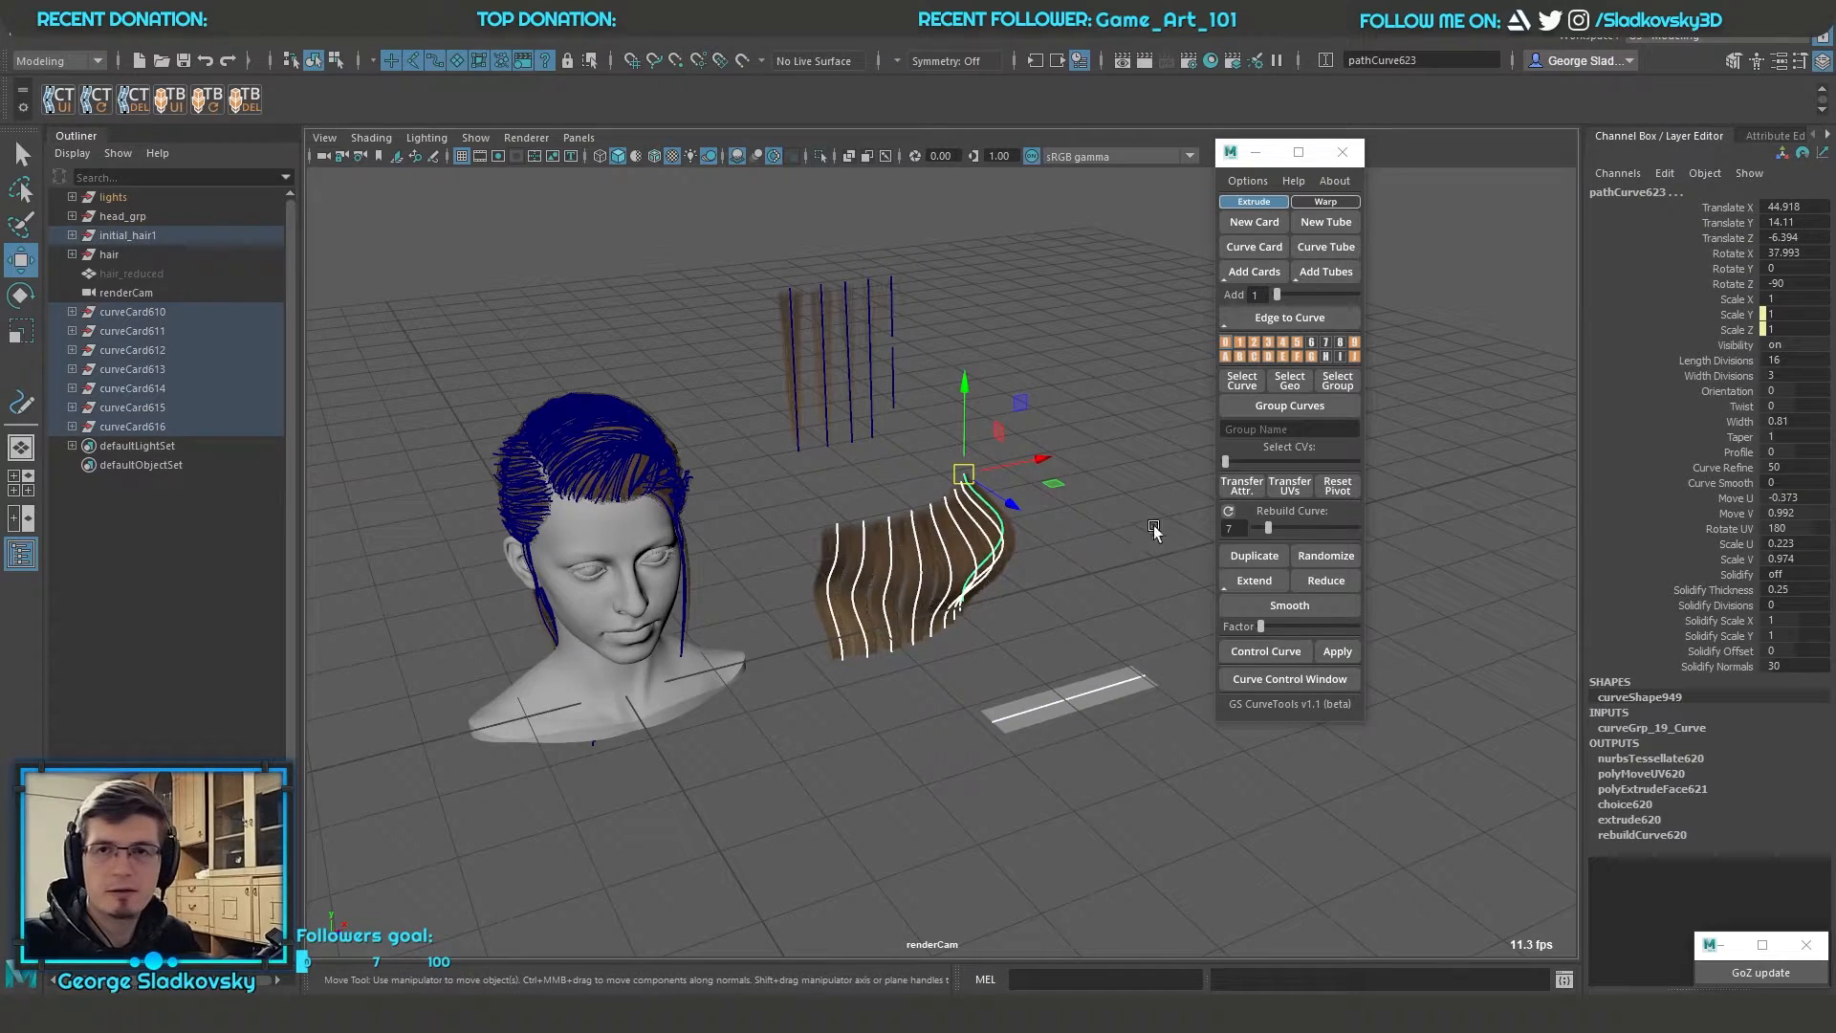
pyautogui.moveTo(1354, 342); pyautogui.dragTo(1373, 301, button='right')
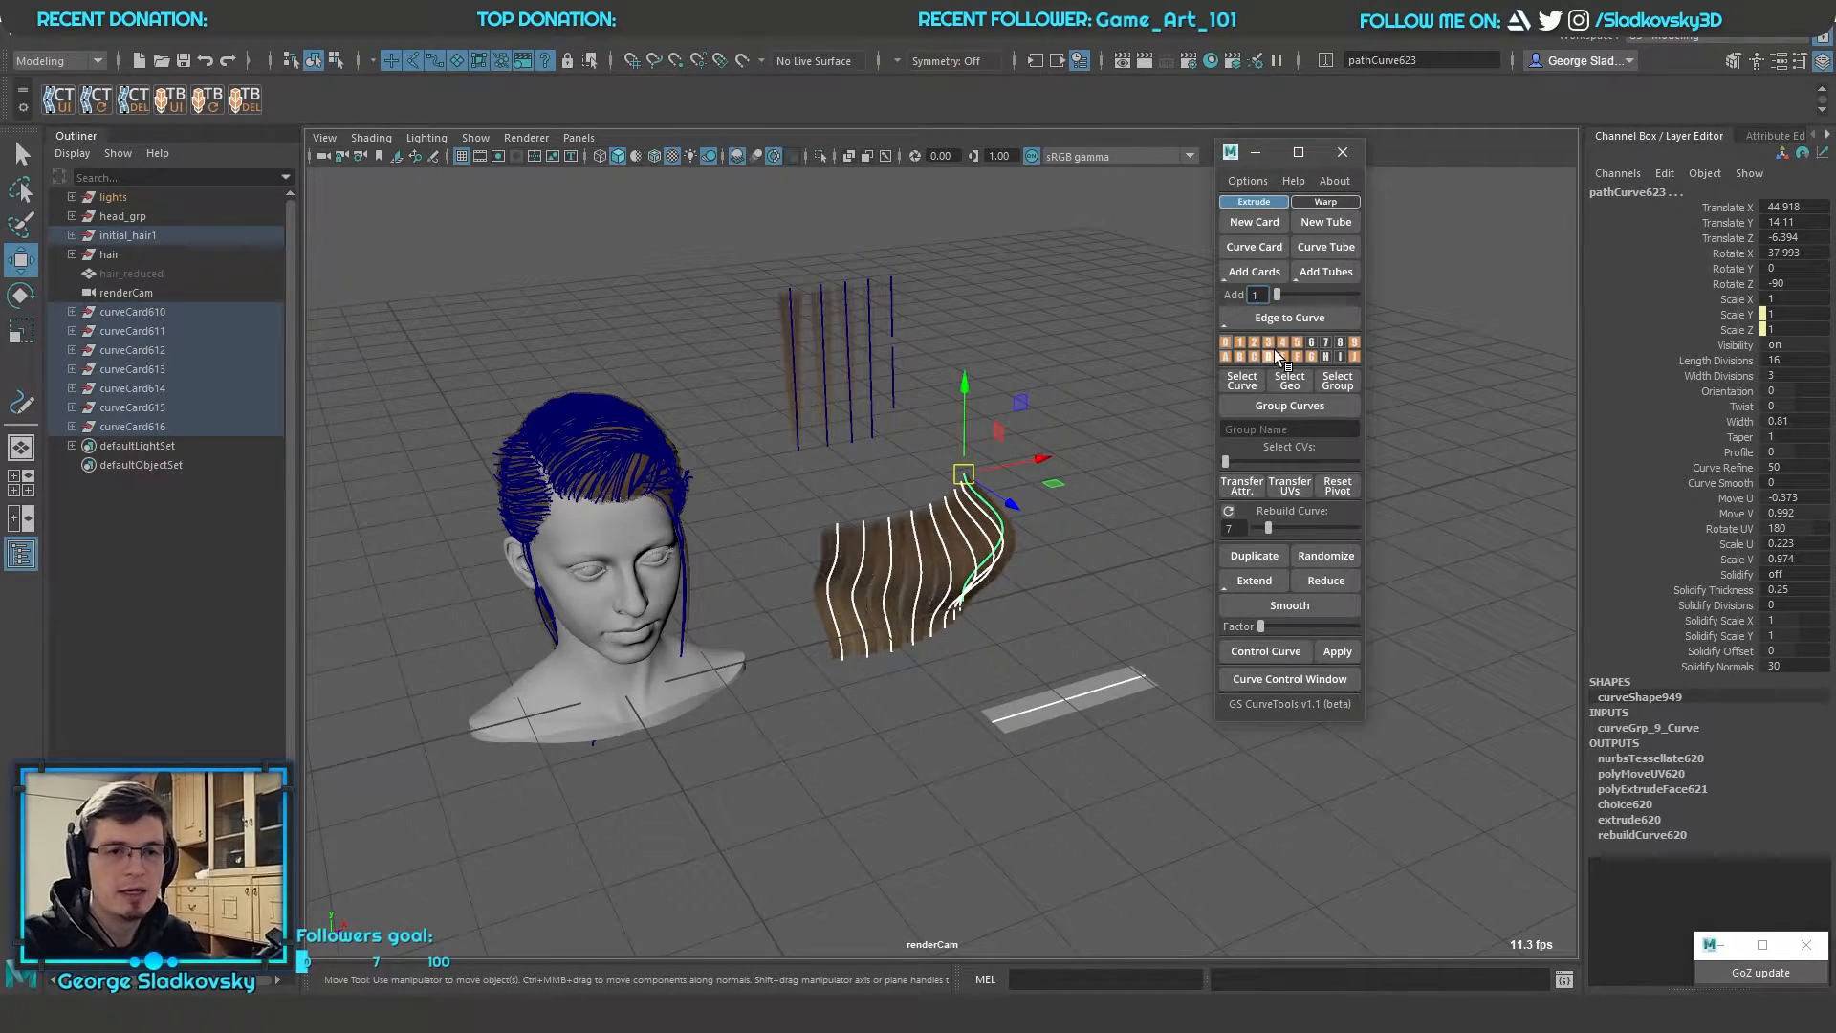
pyautogui.click(1078, 398)
pyautogui.click(1267, 341)
pyautogui.moveTo(414, 338); pyautogui.dragTo(732, 719)
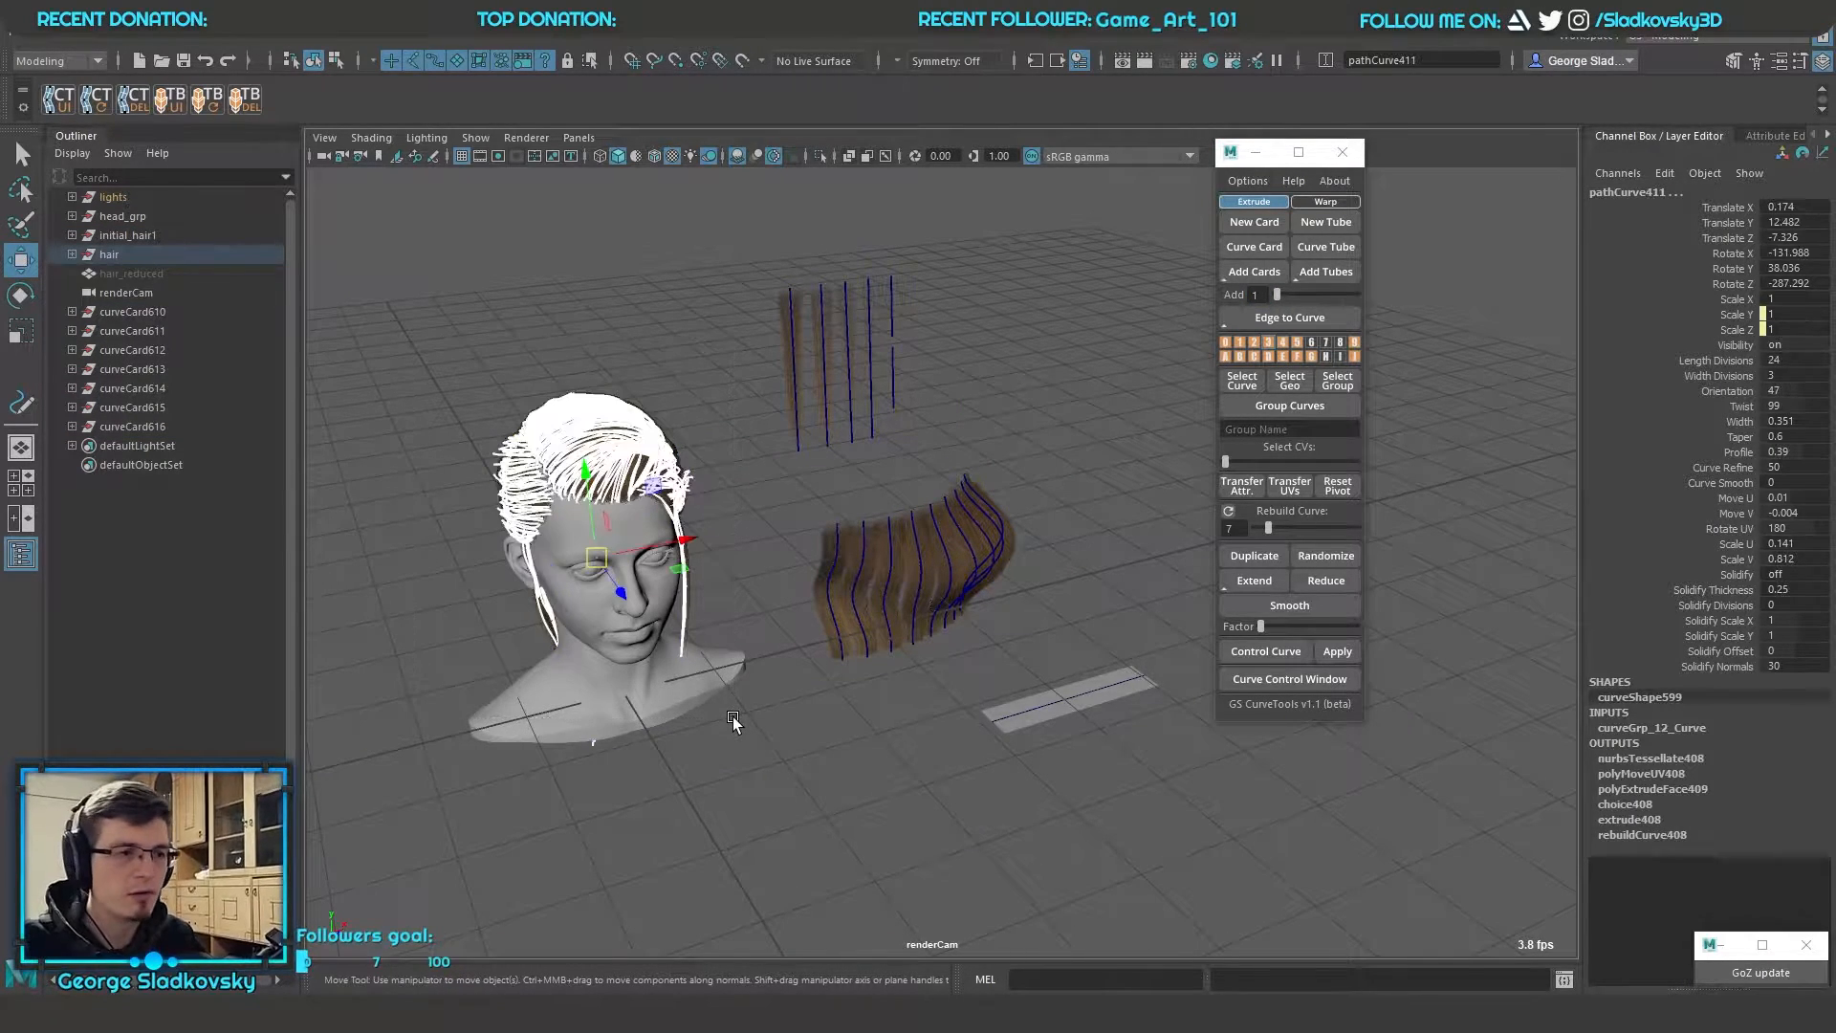
# Select the bent strip and the new card and add them to layer 9
pyautogui.click(1337, 346)
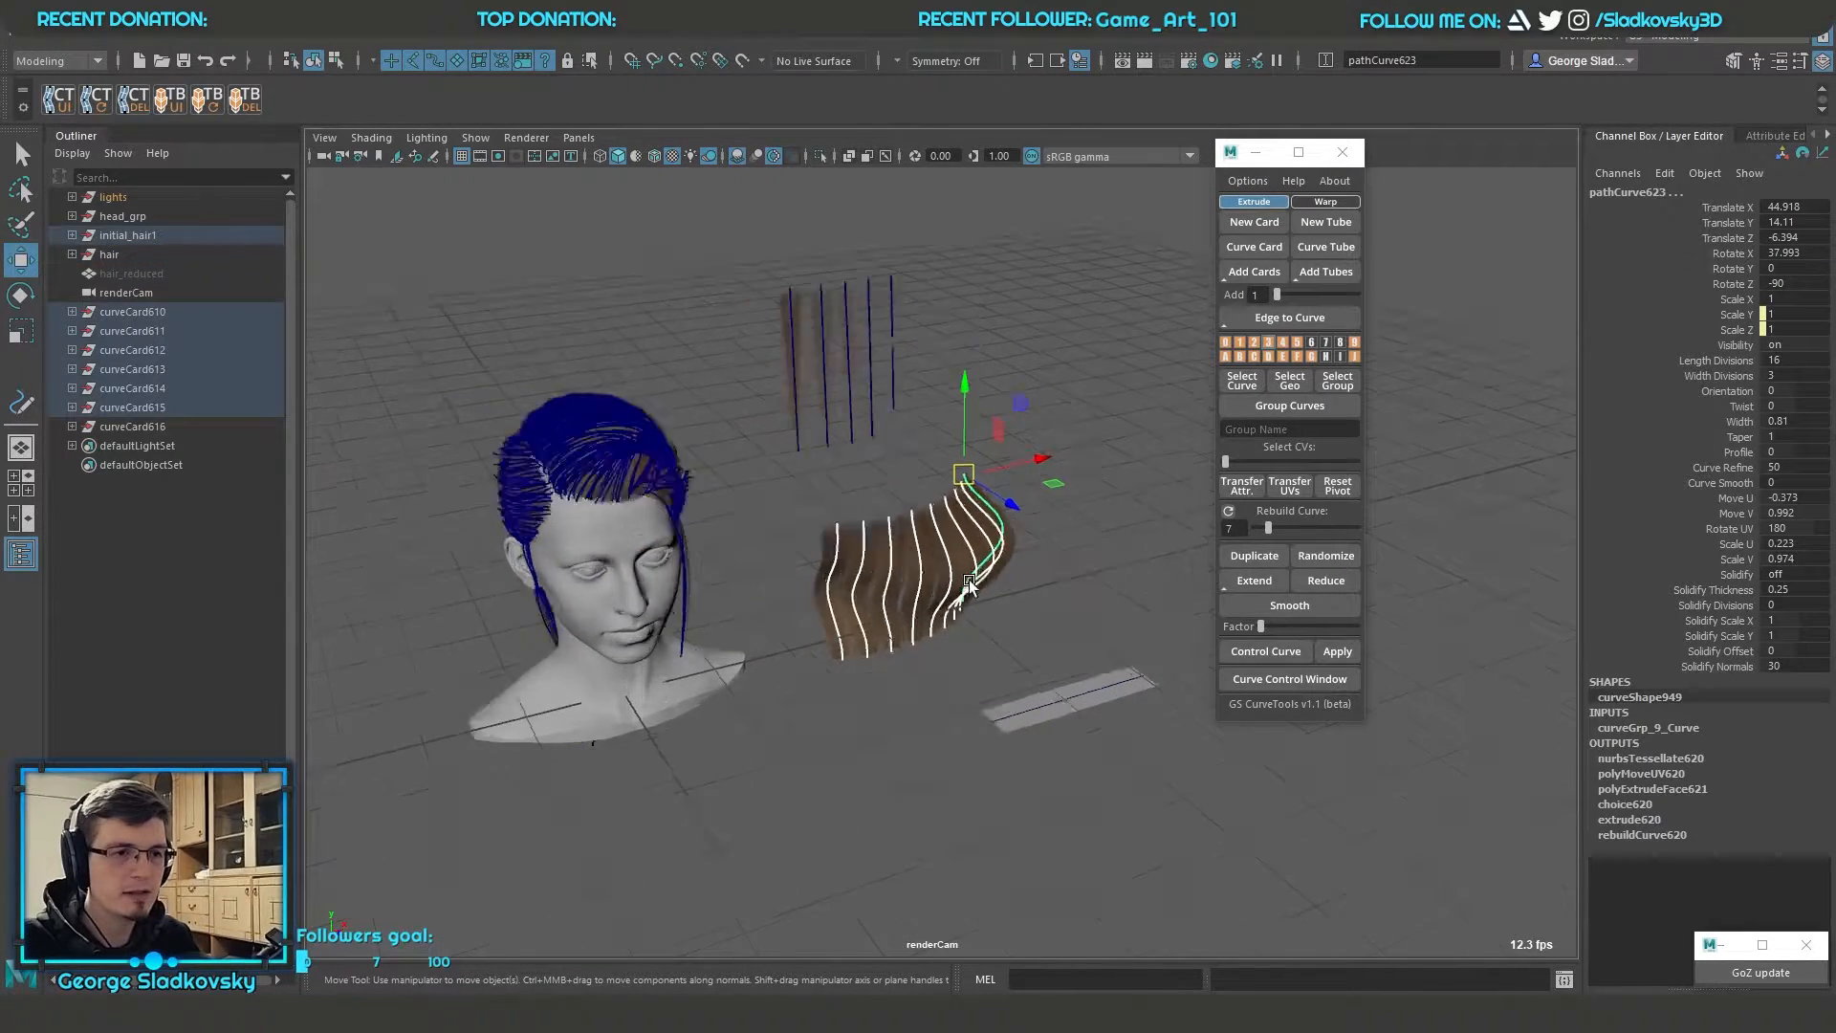
pyautogui.press('f')
pyautogui.rightClick(1354, 346)
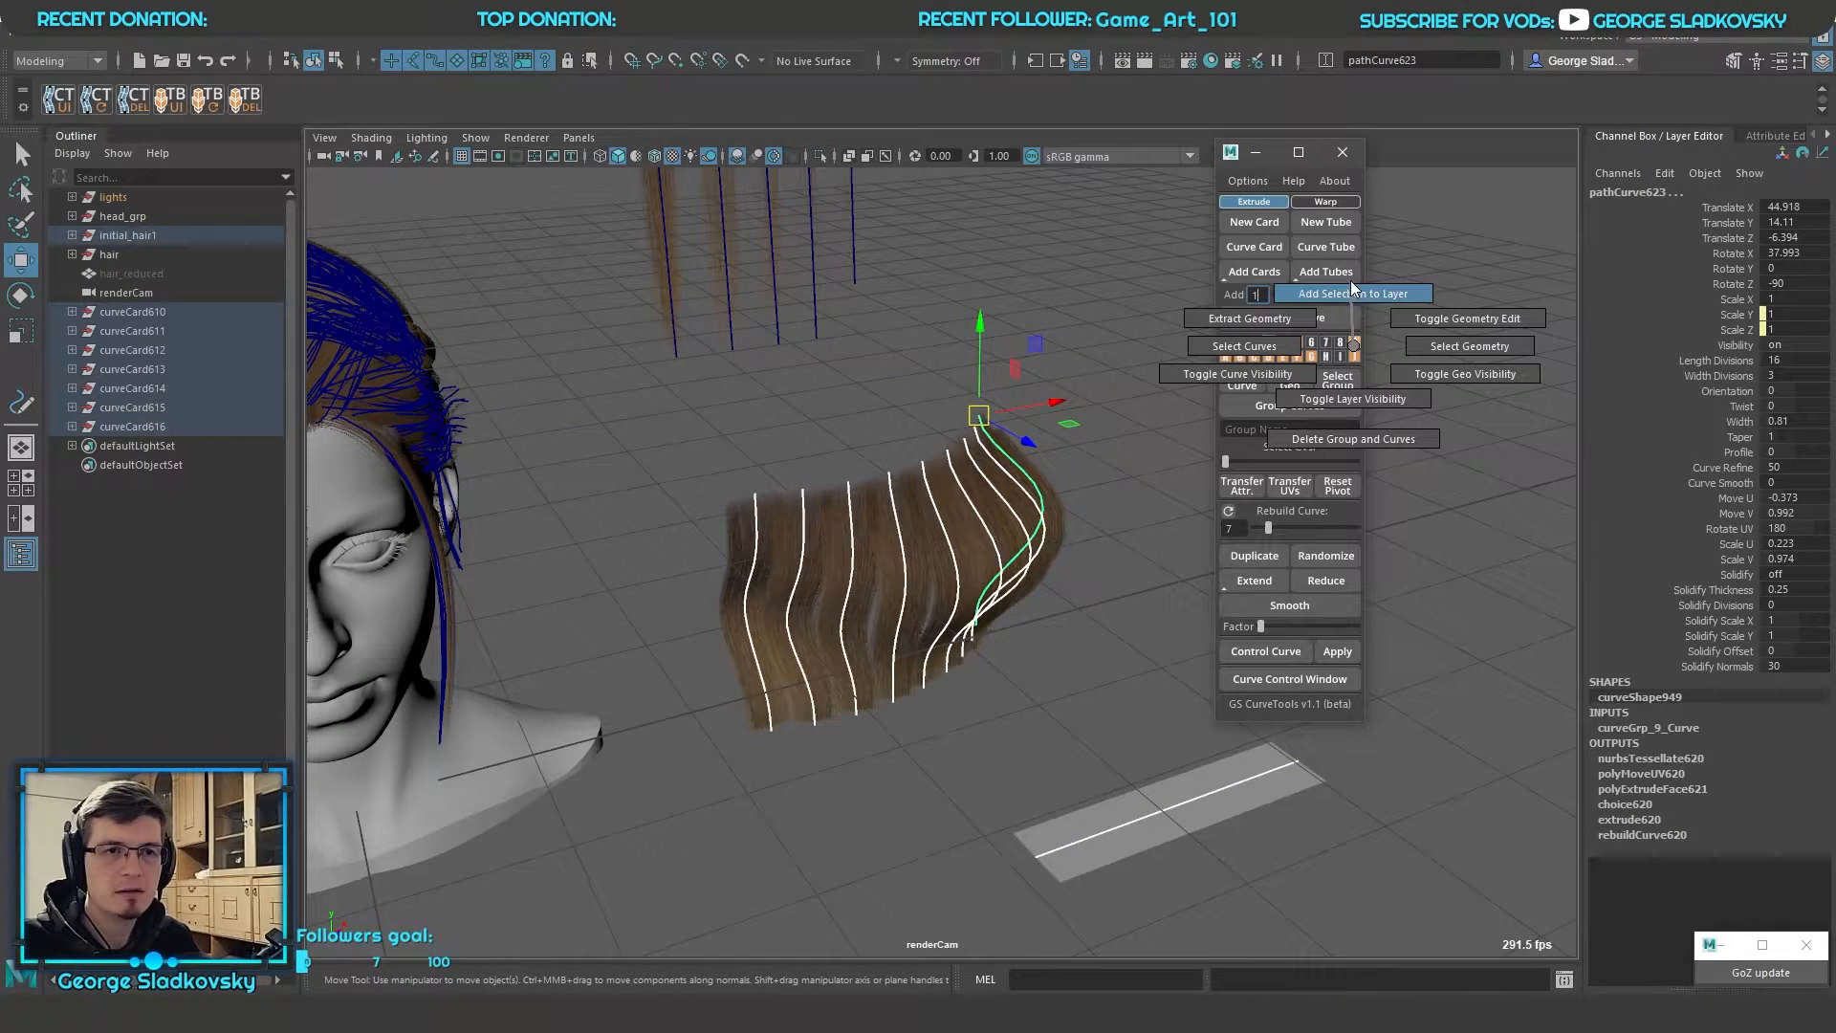
pyautogui.click(997, 626)
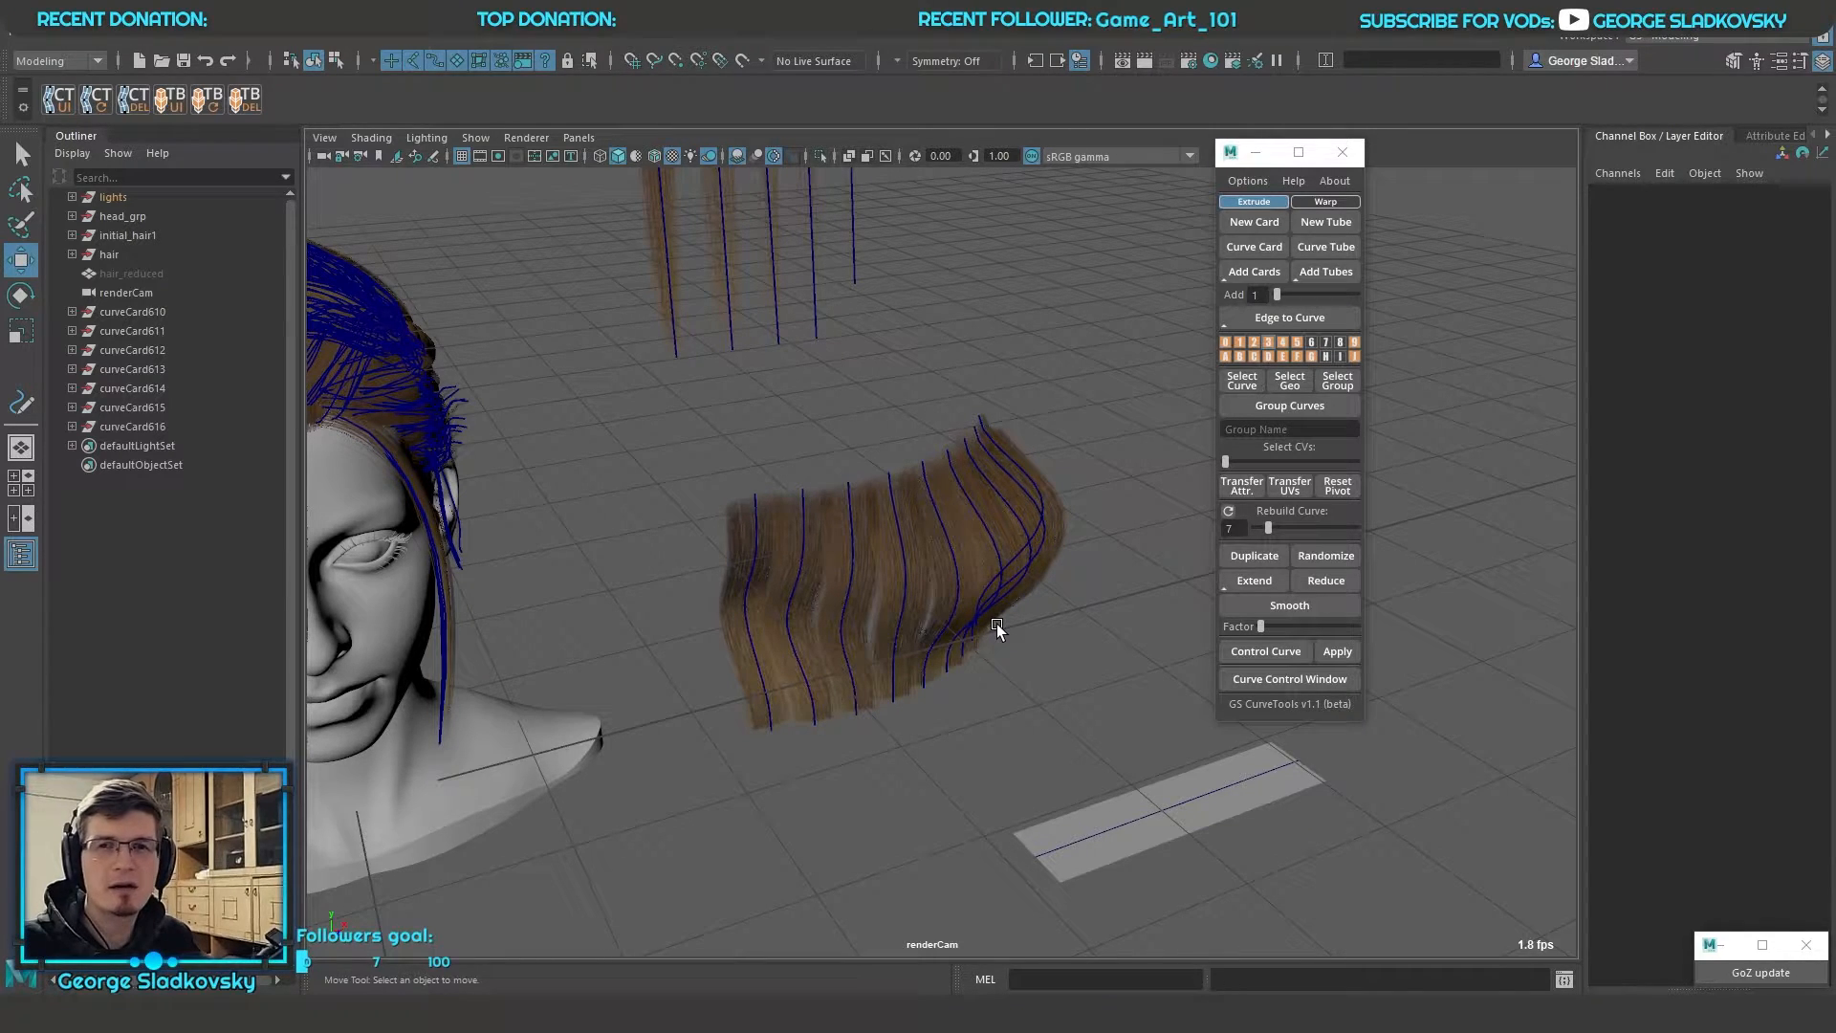
# Frame the bent strip and select all the curves in layer 9 to check the layer's contents
pyautogui.click(1347, 343)
pyautogui.press('f')
pyautogui.press('q')
pyautogui.click(1132, 656)
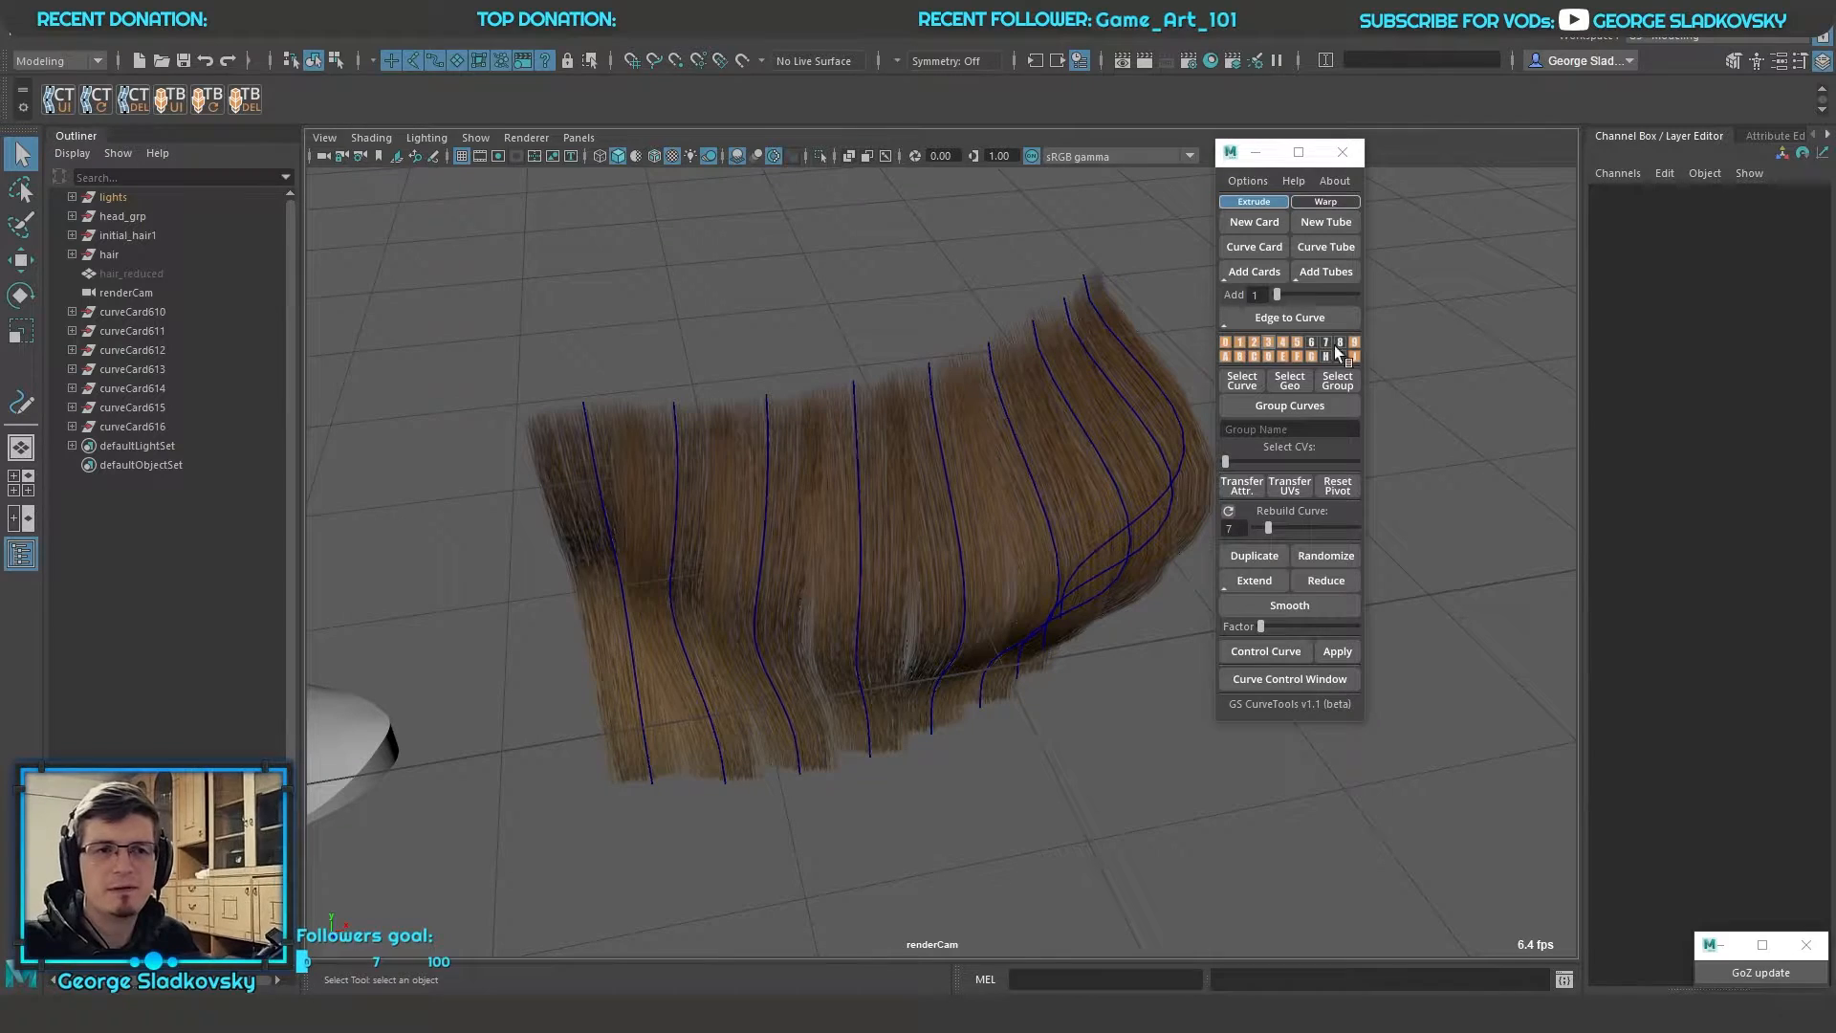
pyautogui.click(1248, 342)
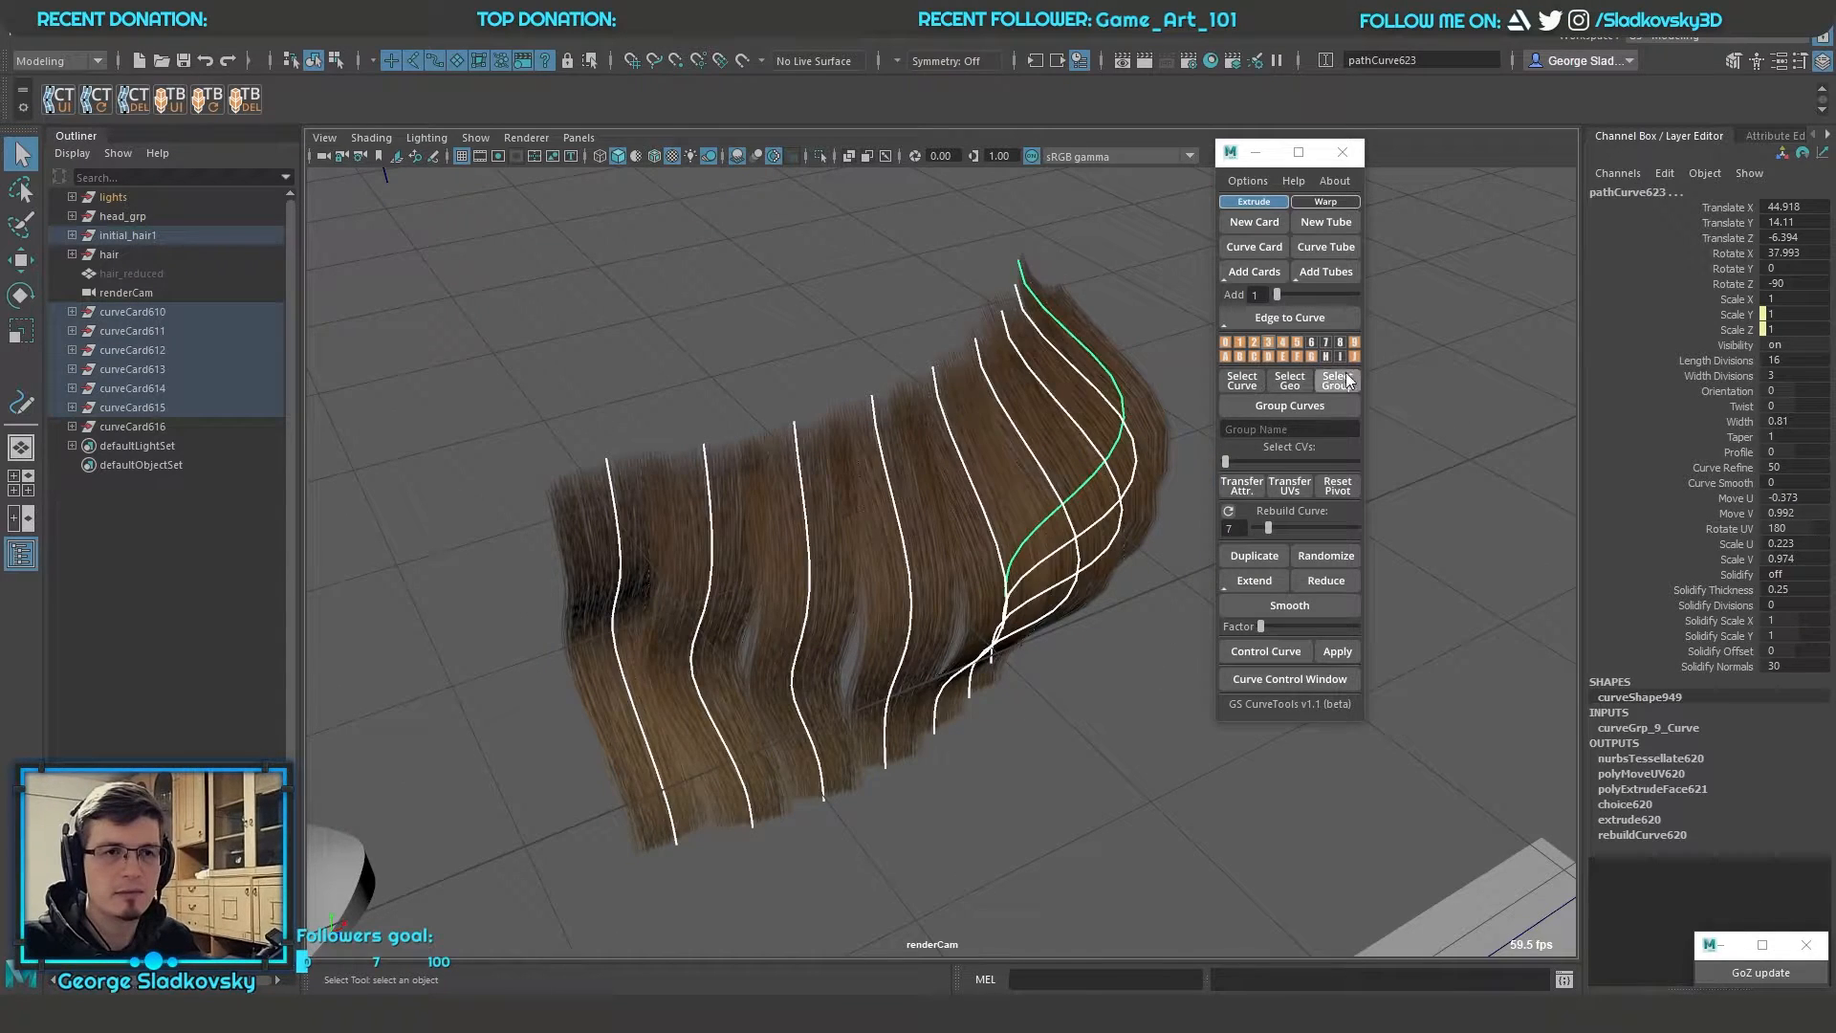
pyautogui.keyDown('alt'); pyautogui.moveTo(937, 535); pyautogui.dragTo(995, 556); pyautogui.keyUp('alt')
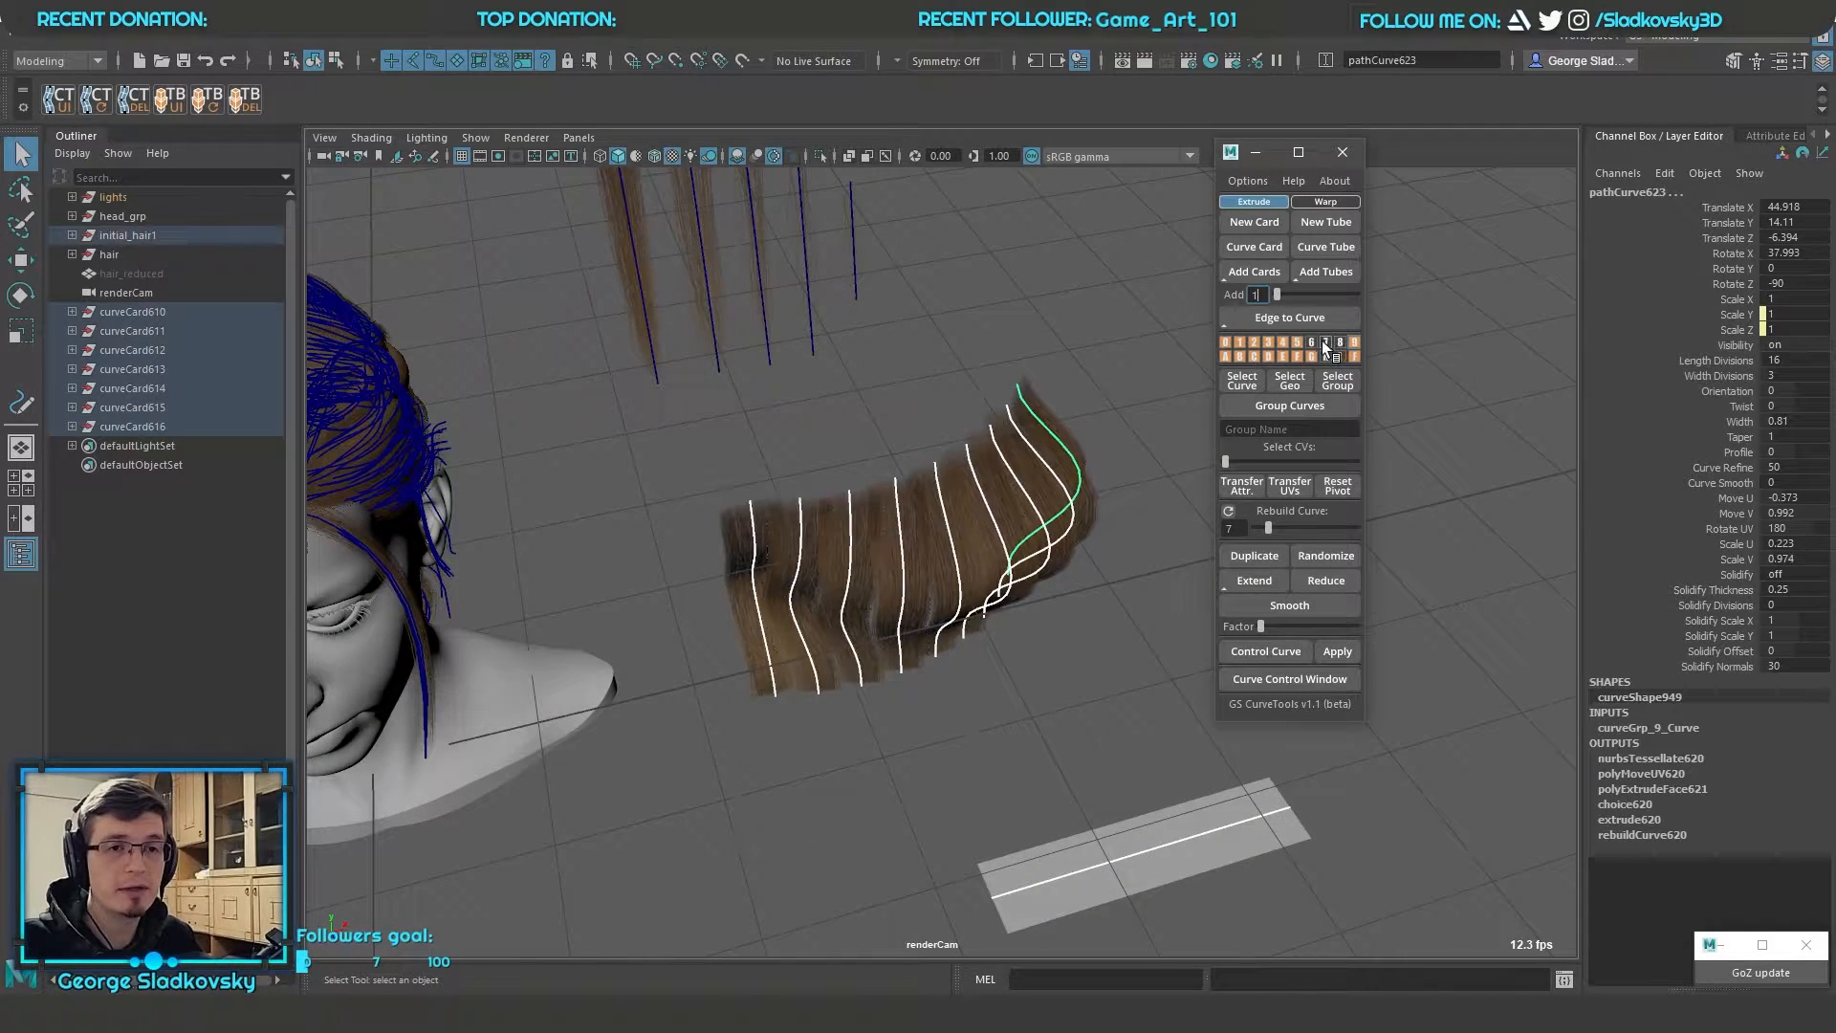
# Select individual hair layers on the head to inspect which curves each one holds
pyautogui.click(1285, 342)
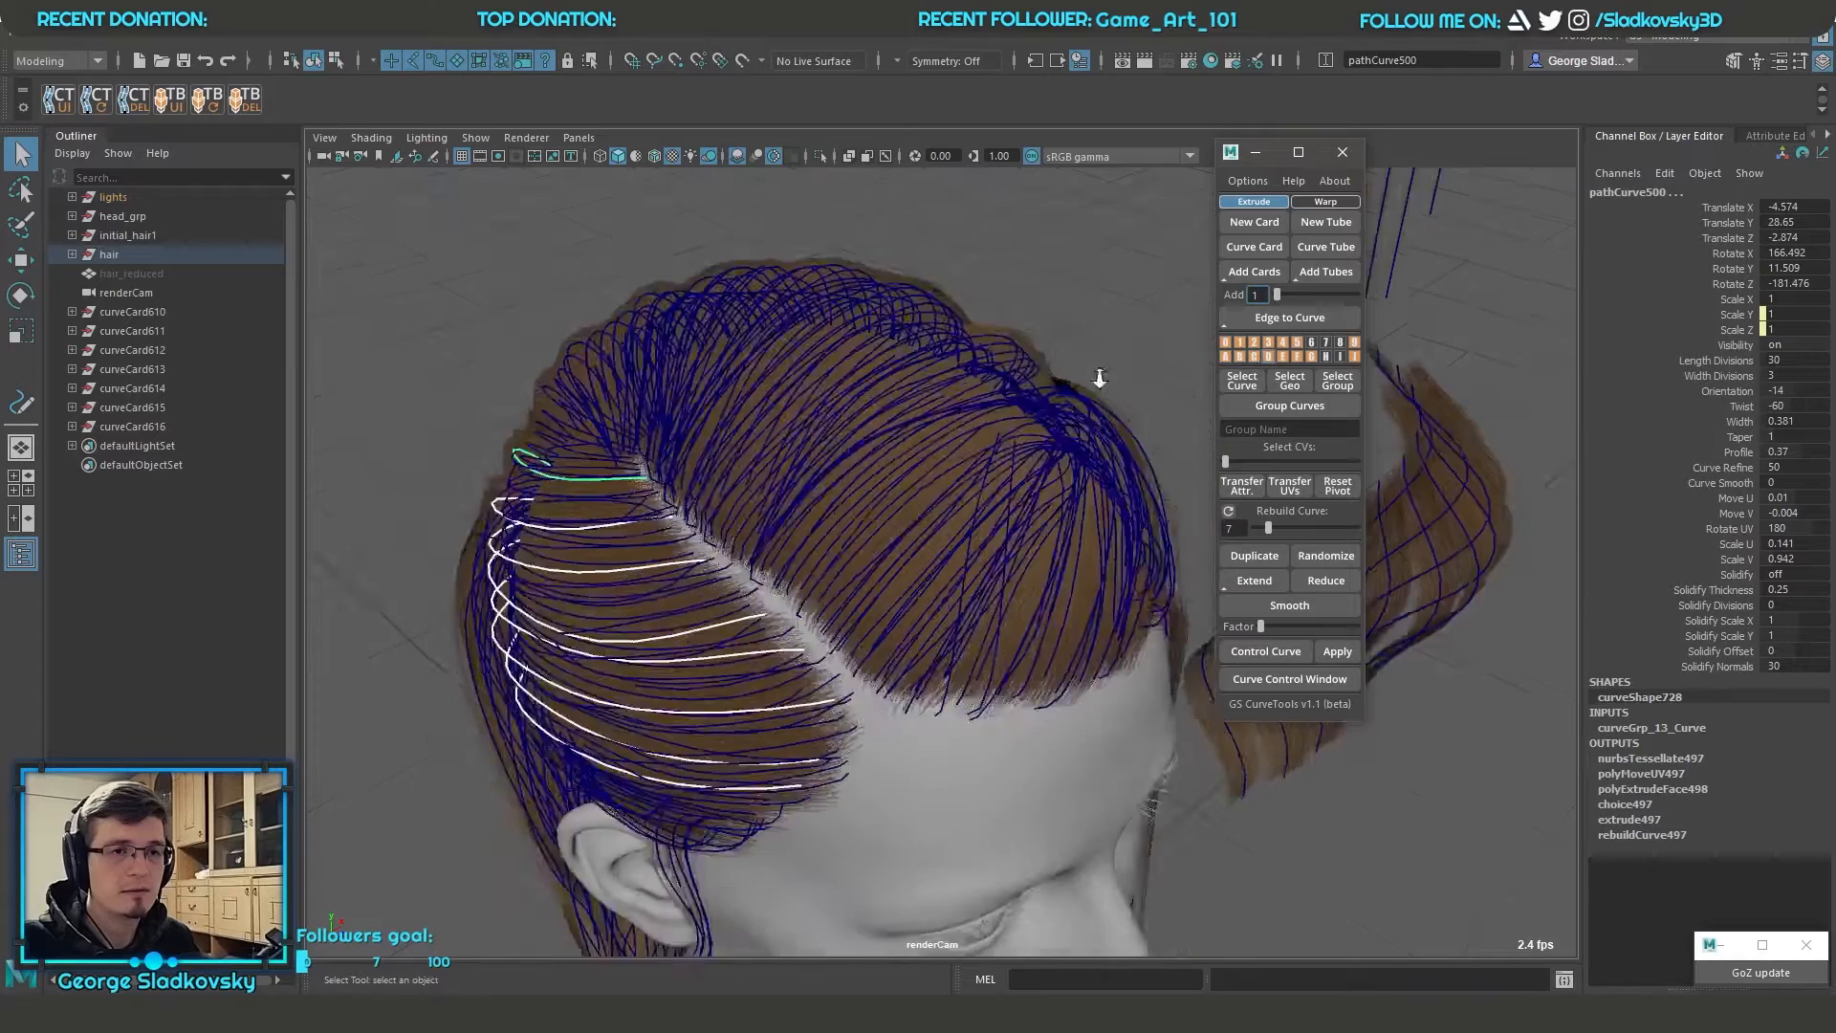
pyautogui.keyDown('alt'); pyautogui.moveTo(1109, 382); pyautogui.dragTo(1008, 381); pyautogui.keyUp('alt')
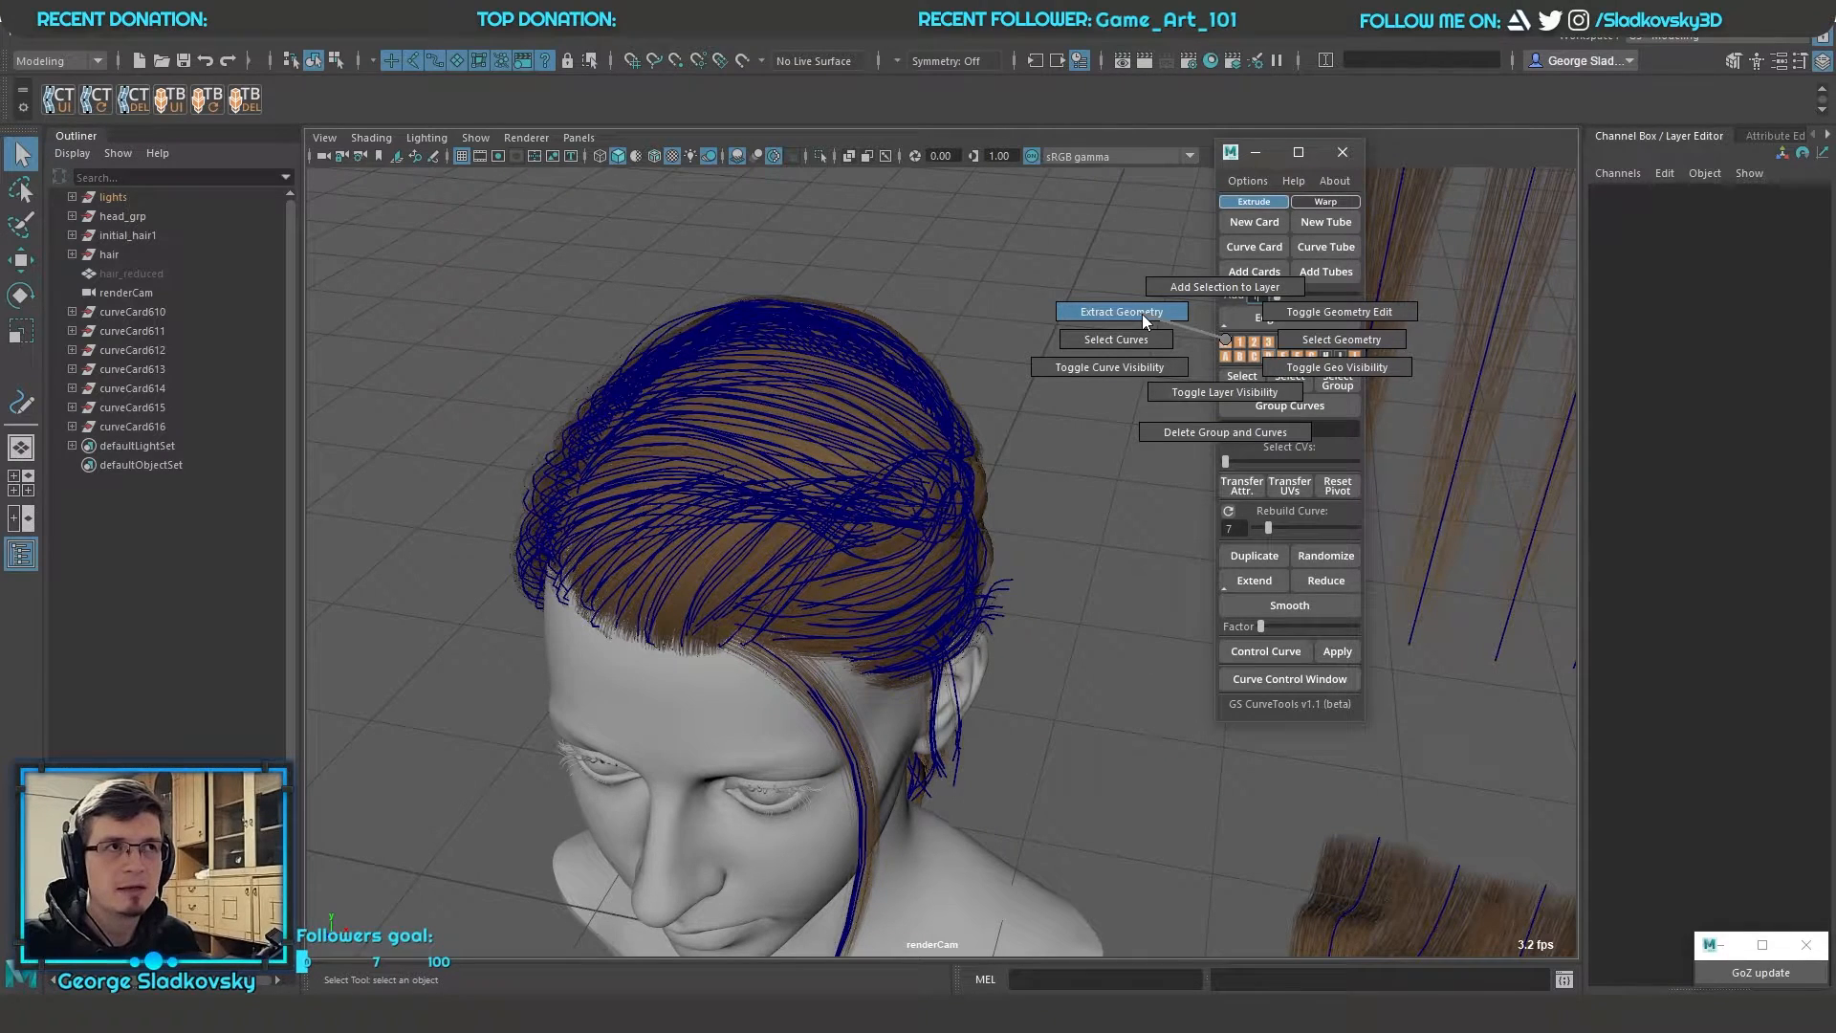
# Examine the commands available for a hair layer, including geometry extraction and geometry editing
pyautogui.moveTo(1141, 313); pyautogui.dragTo(1227, 341, button='right')
pyautogui.moveTo(591, 210); pyautogui.dragTo(965, 614)
pyautogui.click(1038, 629)
pyautogui.moveTo(1241, 343); pyautogui.dragTo(1355, 317, button='right')
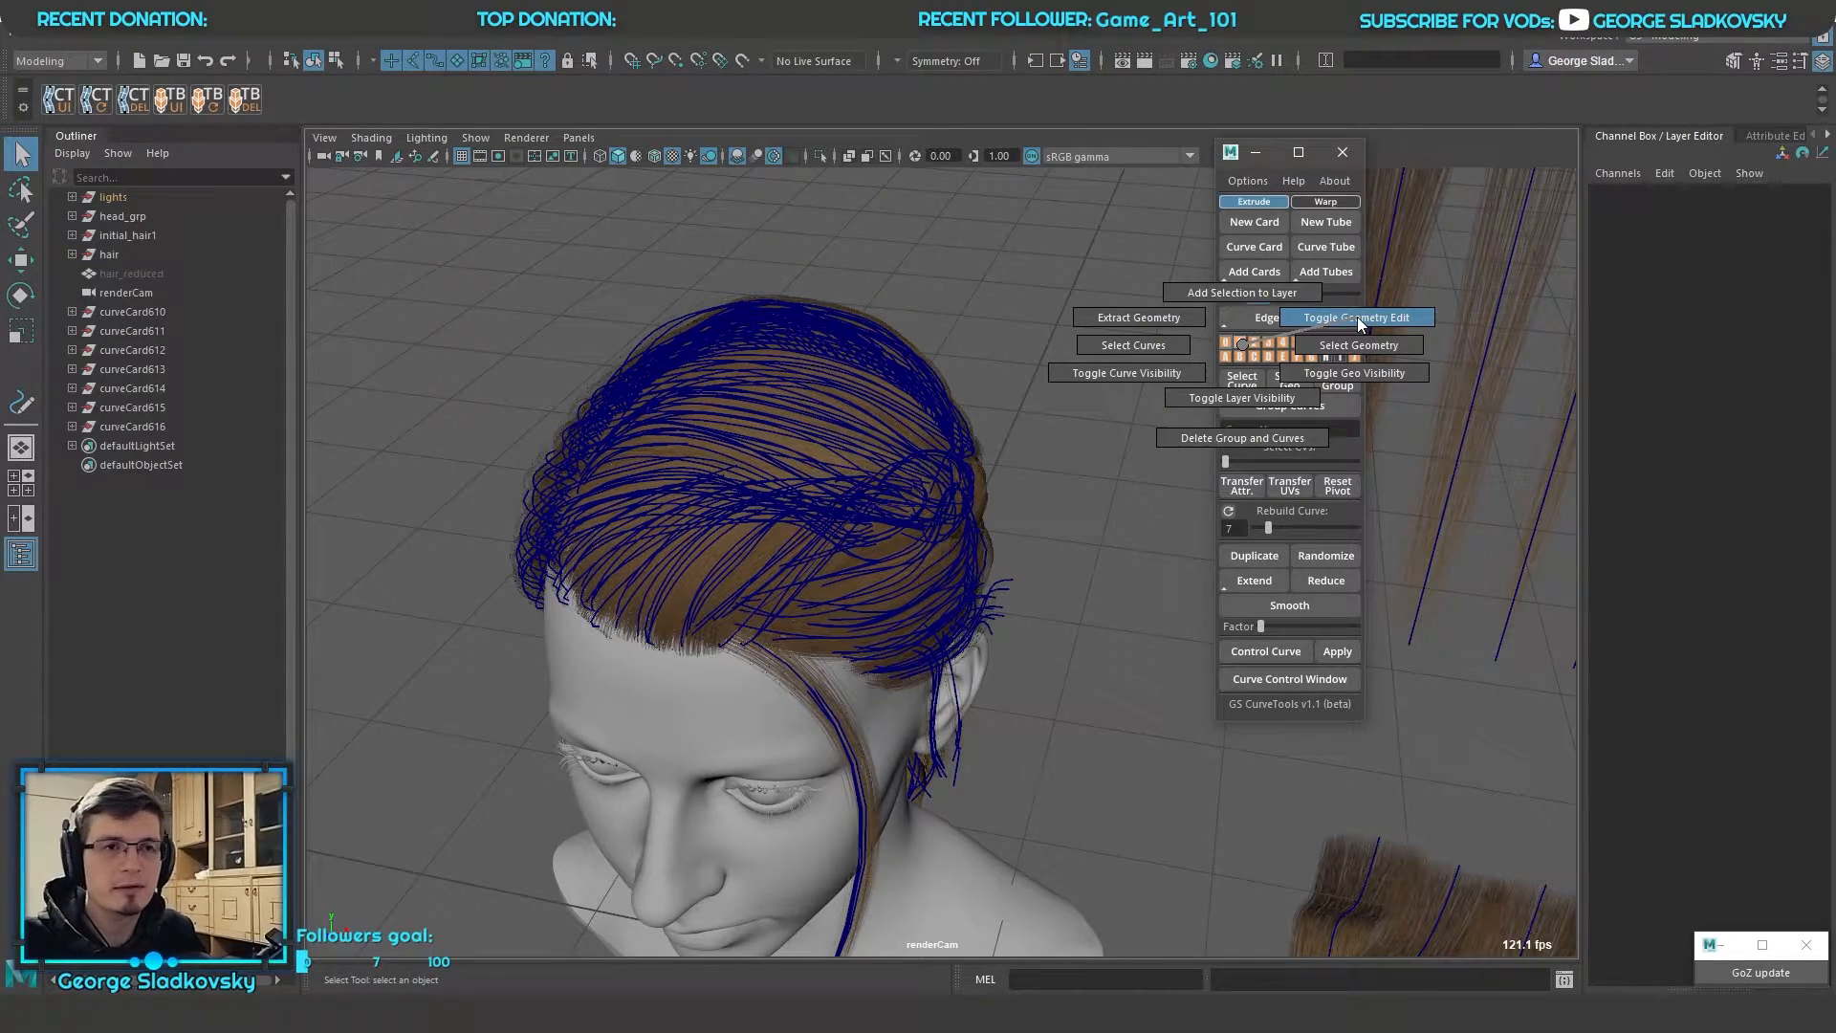
pyautogui.moveTo(1357, 317); pyautogui.dragTo(1241, 344, button='right')
pyautogui.scroll(-3, 1134, 382)
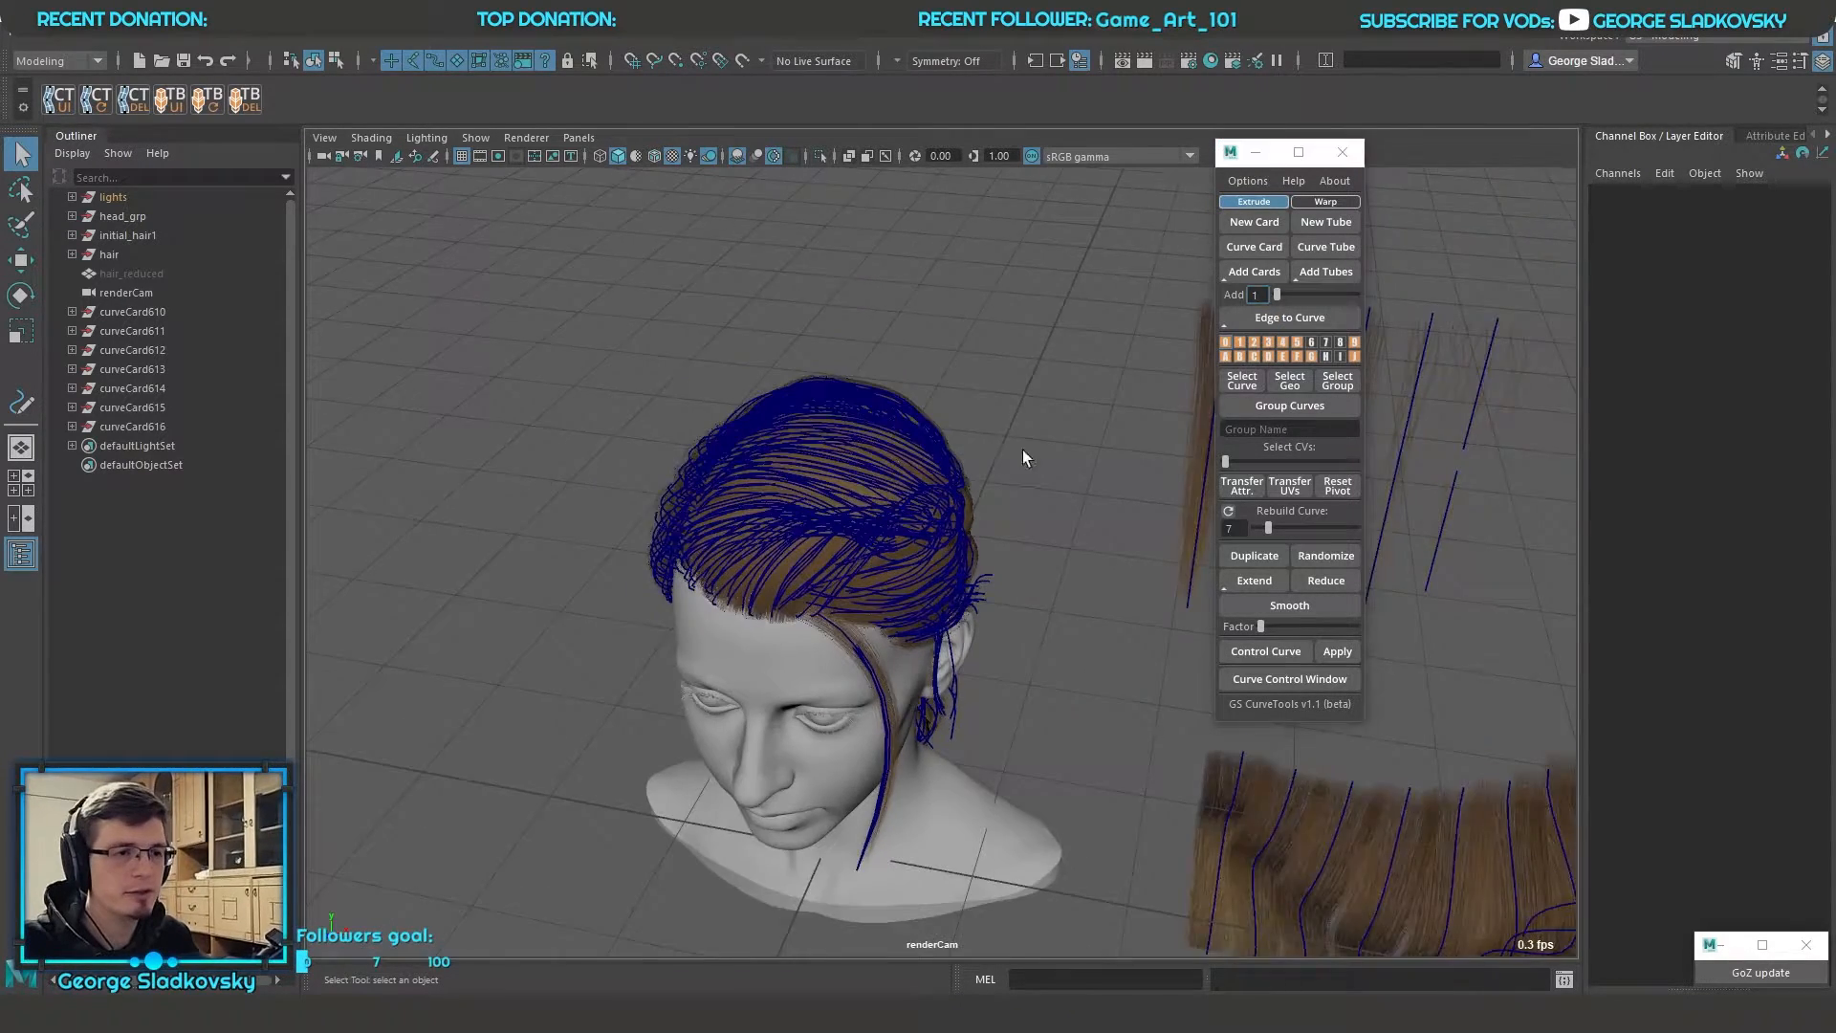
pyautogui.keyDown('alt'); pyautogui.moveTo(1023, 449); pyautogui.dragTo(918, 364); pyautogui.keyUp('alt')
pyautogui.scroll(4, 918, 364)
# Hide layers 0 to 5 one after another to take their hair cards off the head
pyautogui.moveTo(1226, 344); pyautogui.dragTo(1216, 423, button='right')
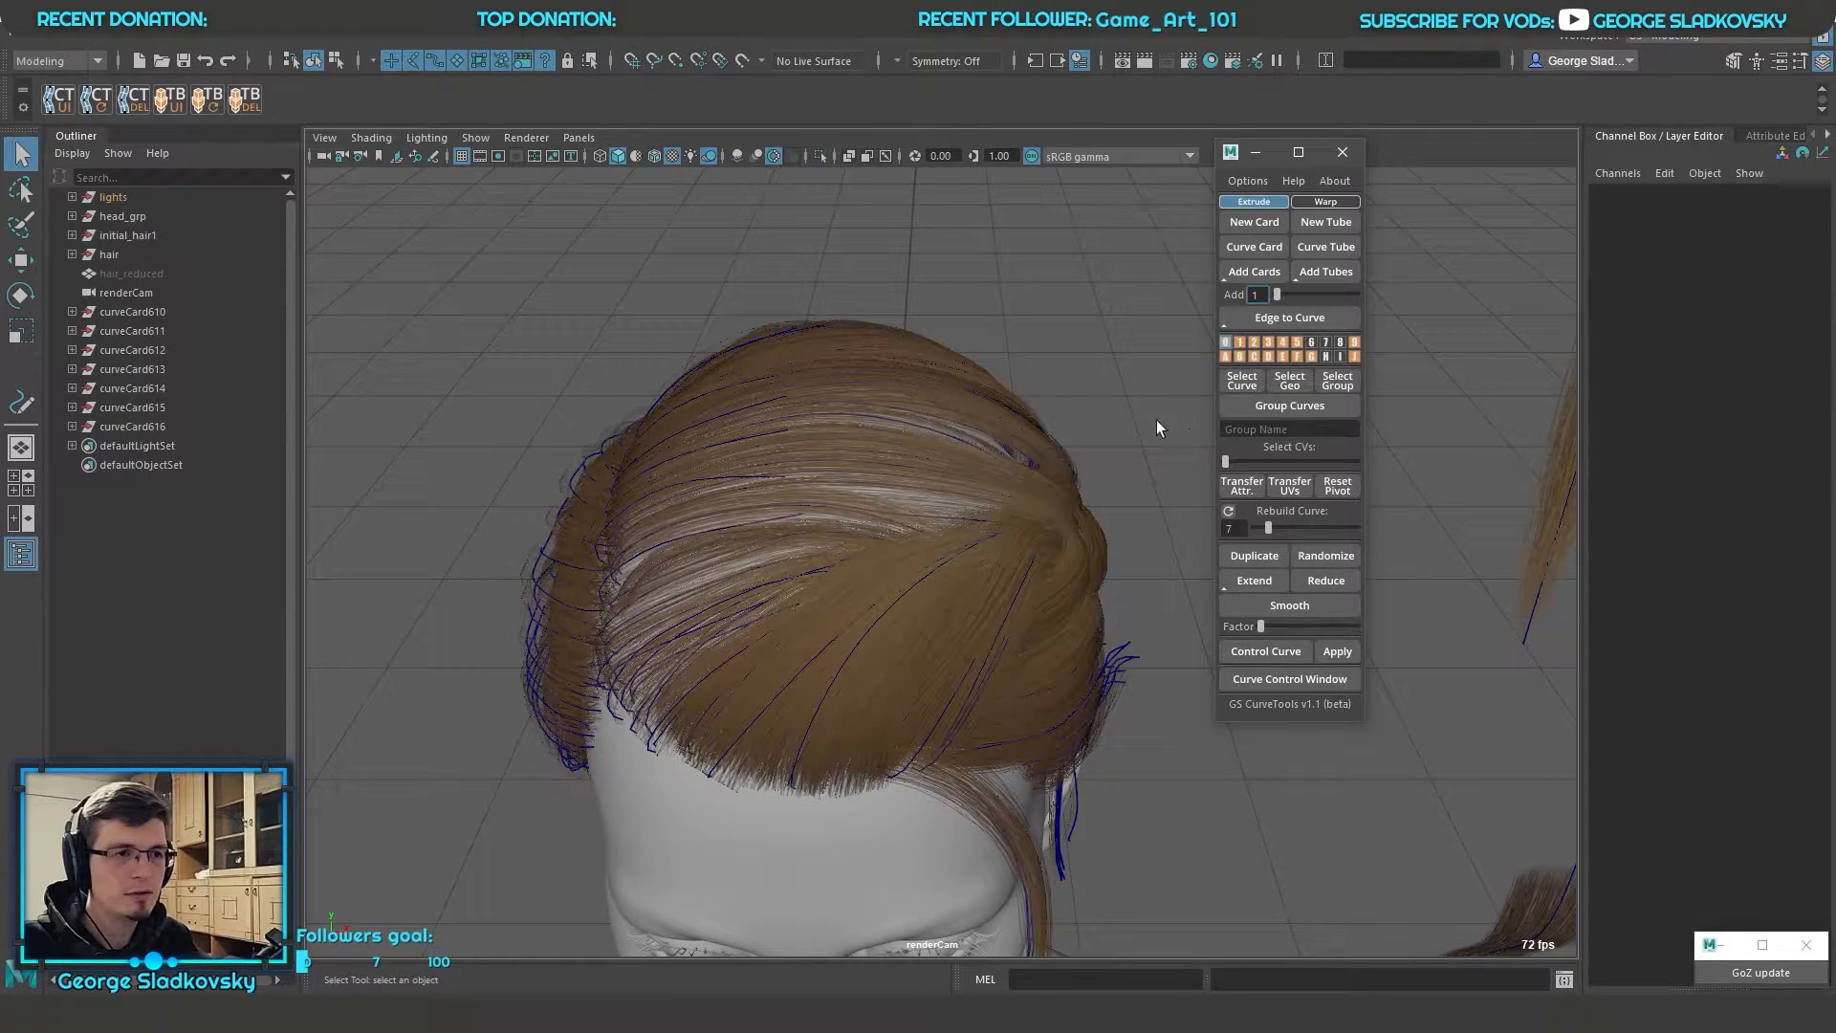
pyautogui.click(1241, 346)
pyautogui.click(1253, 343)
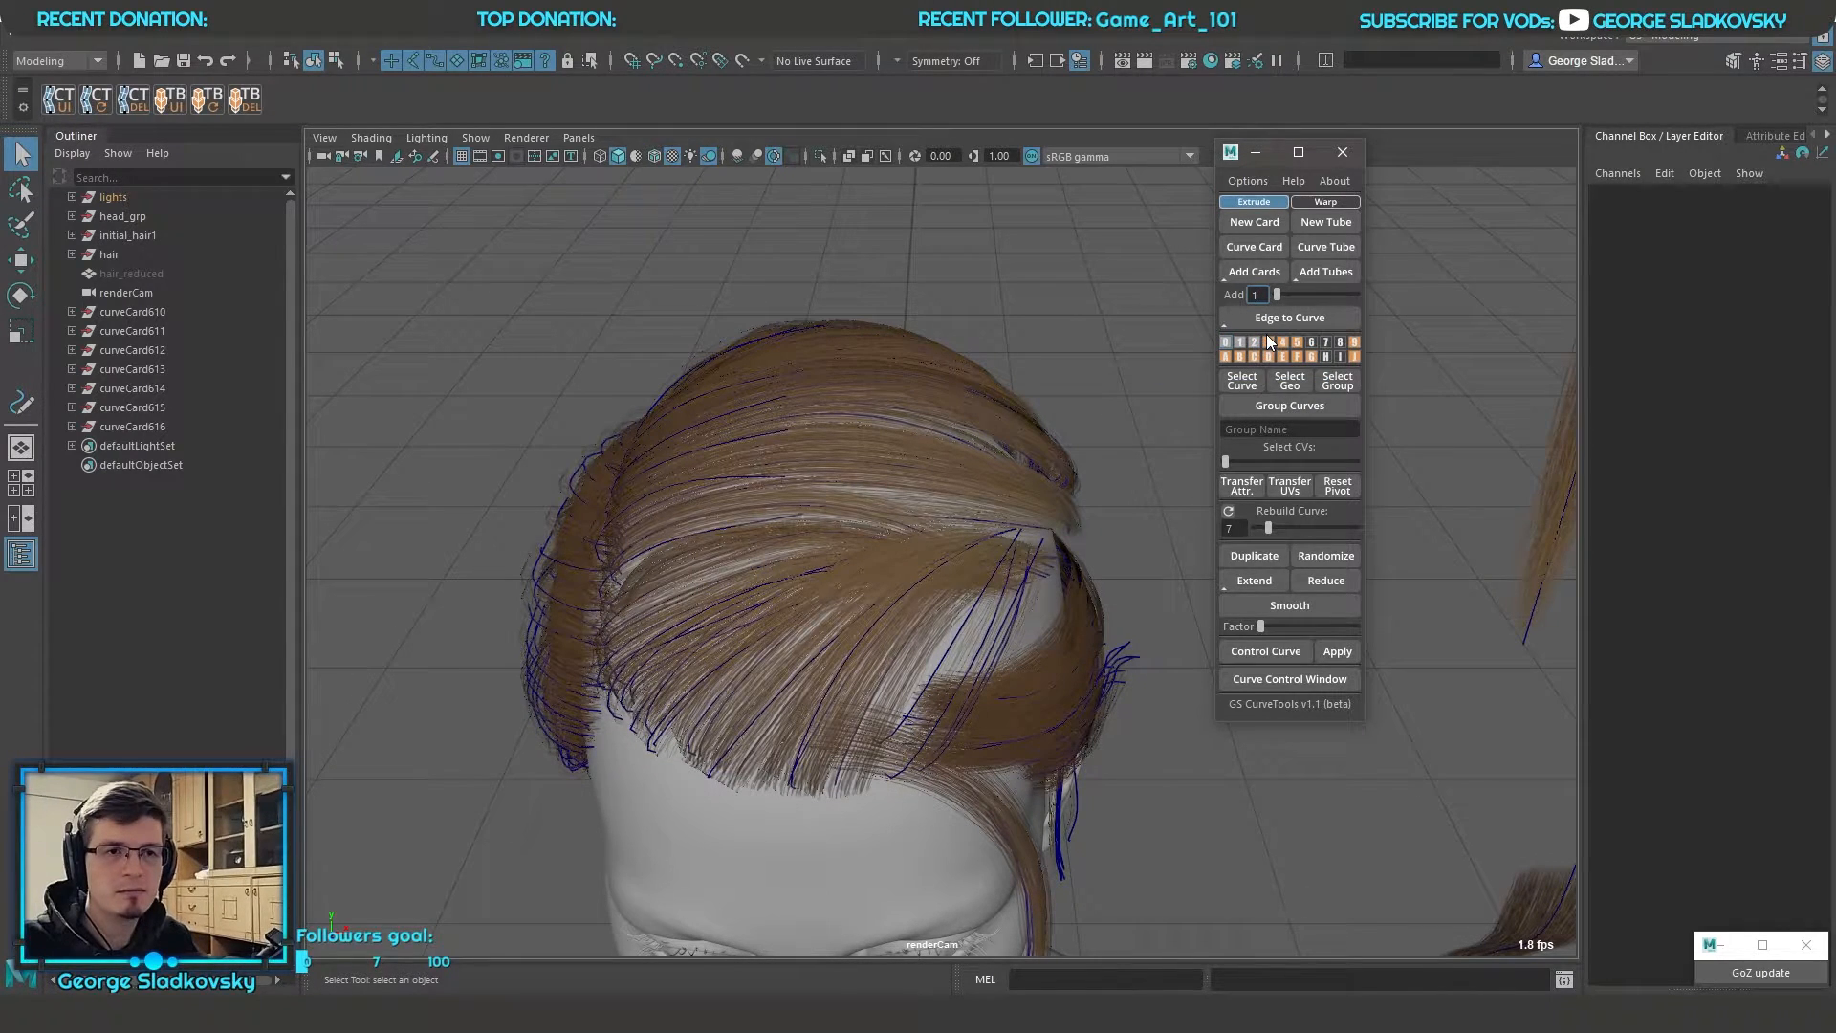
pyautogui.click(1269, 341)
pyautogui.click(1282, 341)
pyautogui.click(1296, 341)
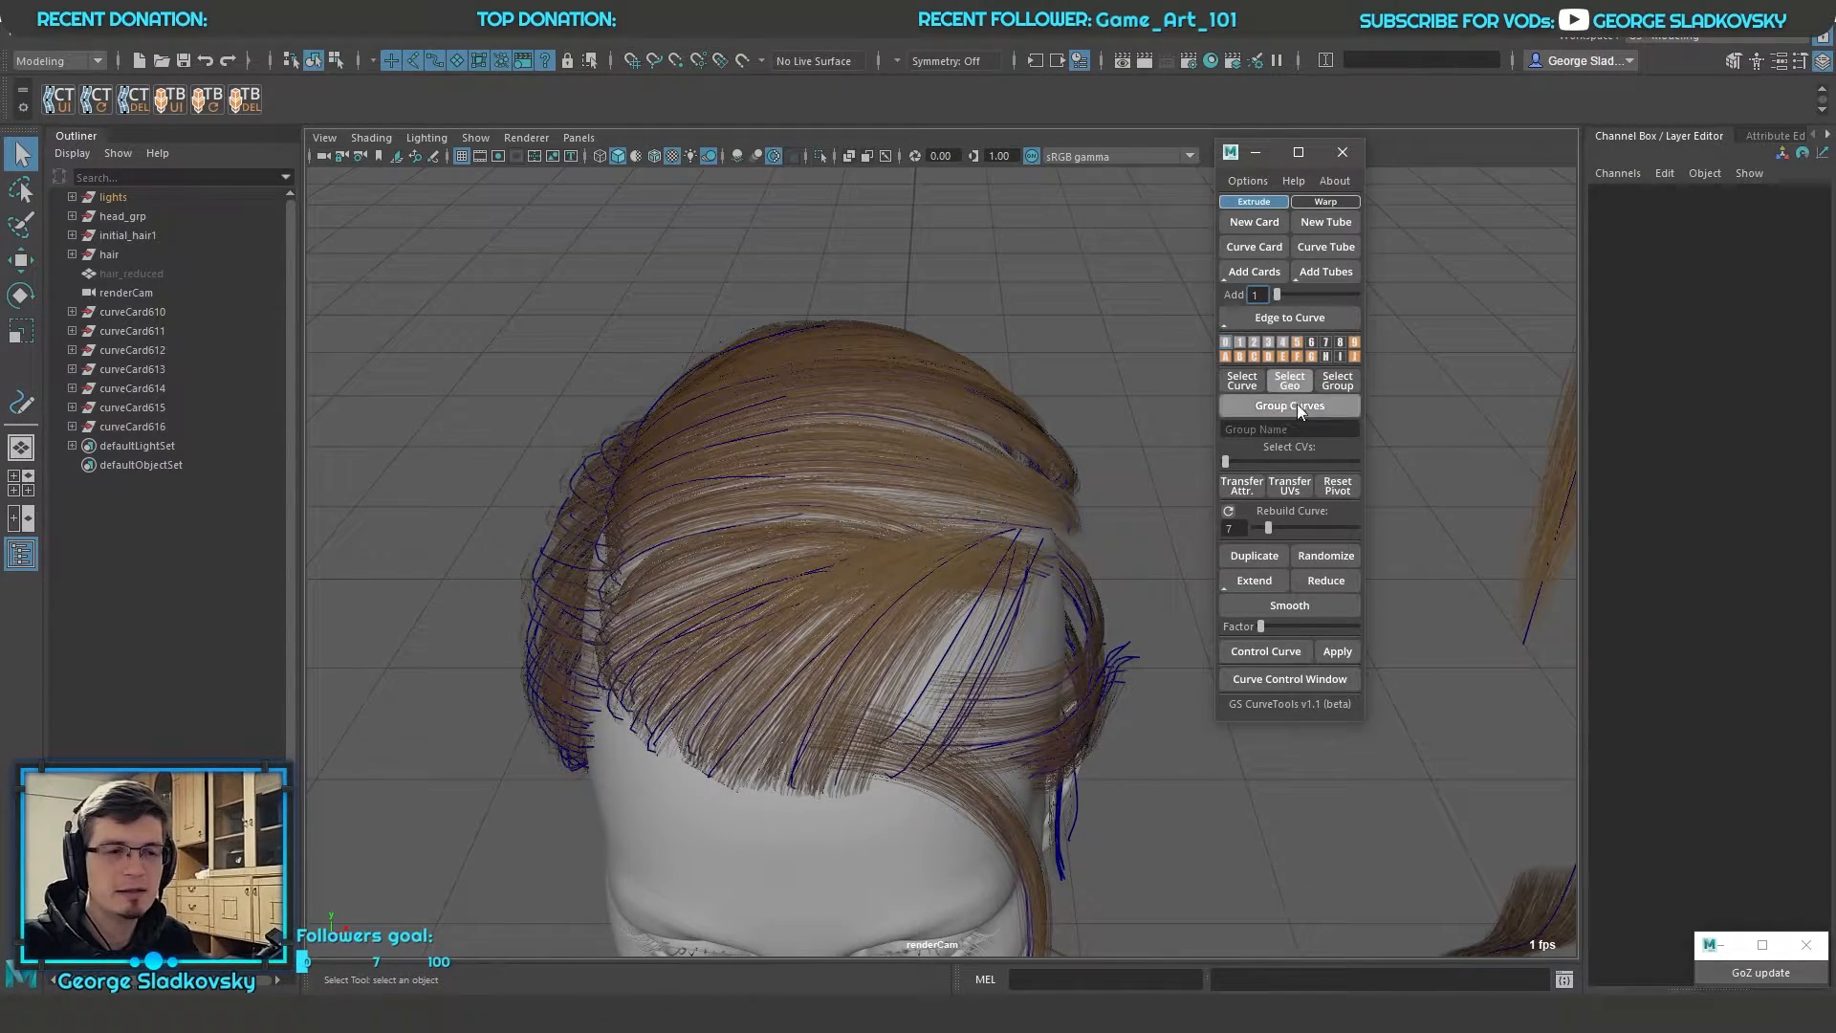
# Hide layers 10 to 15 one after another to strip most of the remaining hair from the head
pyautogui.click(1225, 356)
pyautogui.click(1240, 356)
pyautogui.click(1254, 355)
pyautogui.click(1267, 355)
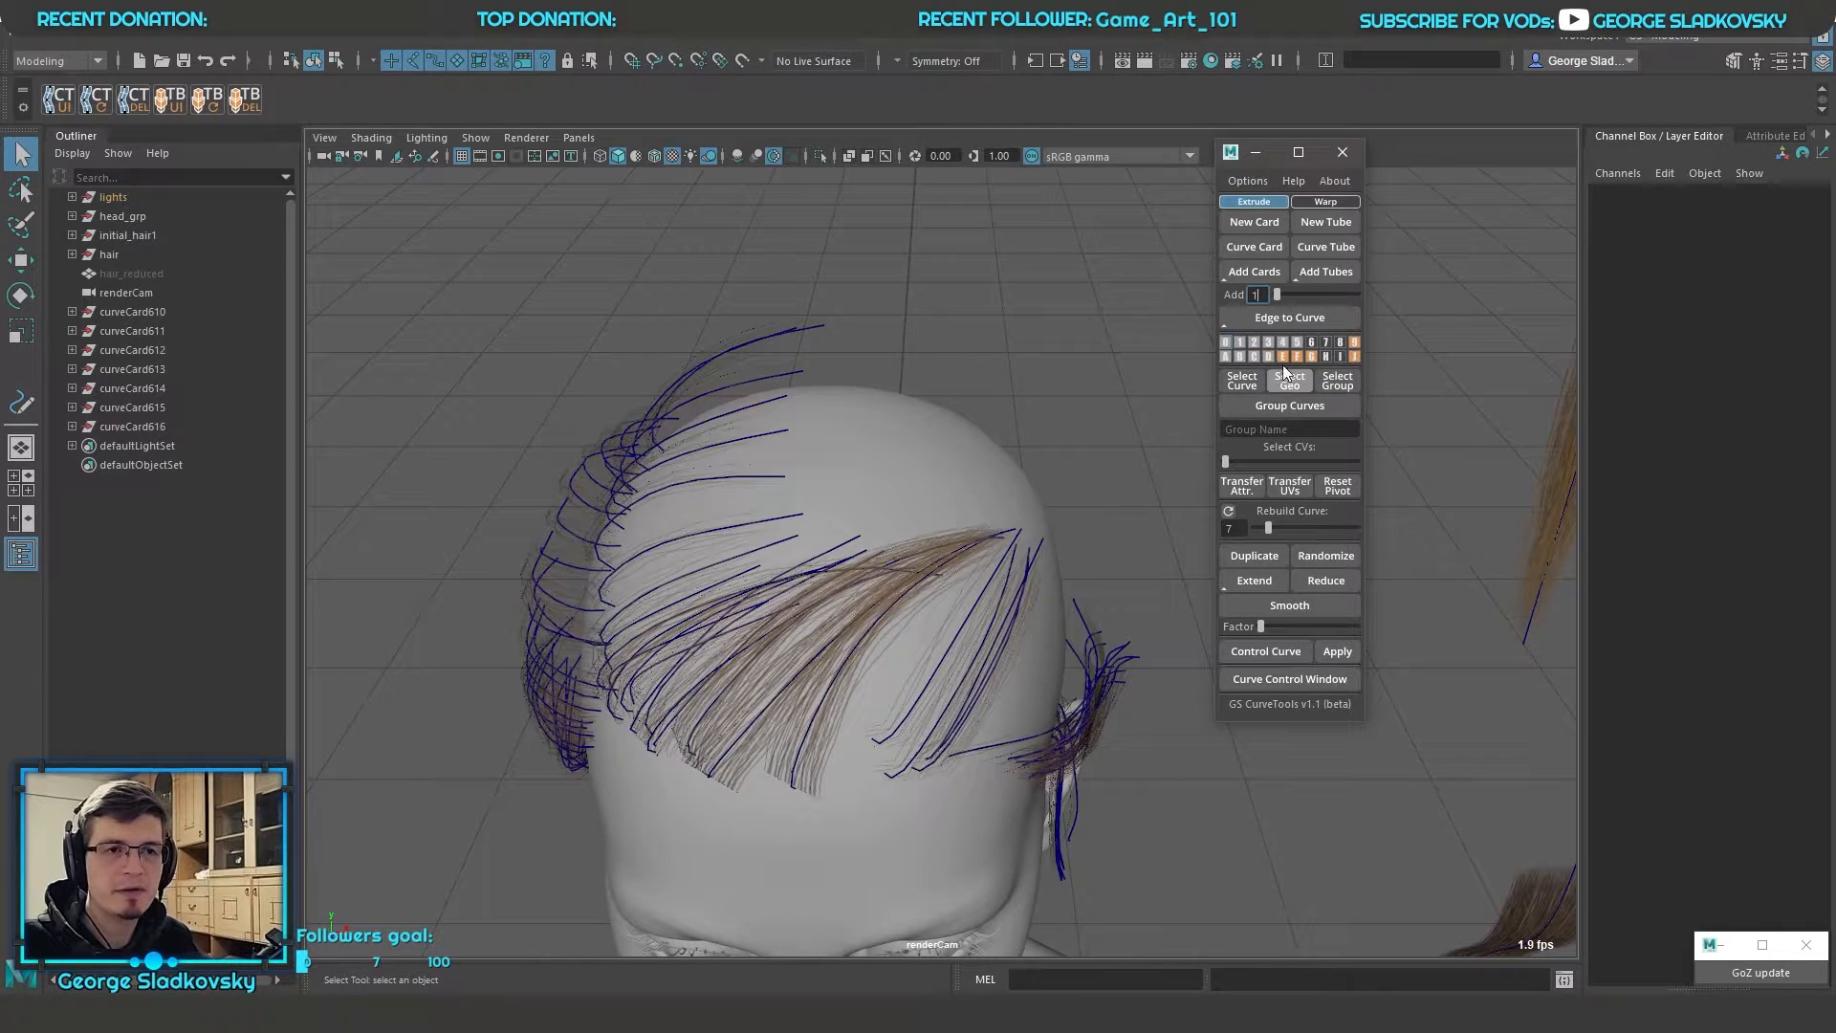
pyautogui.click(1284, 355)
pyautogui.click(1297, 353)
pyautogui.keyDown('alt'); pyautogui.moveTo(861, 478); pyautogui.dragTo(1085, 282); pyautogui.keyUp('alt')
pyautogui.keyDown('alt'); pyautogui.moveTo(937, 637); pyautogui.dragTo(1256, 224); pyautogui.keyUp('alt')
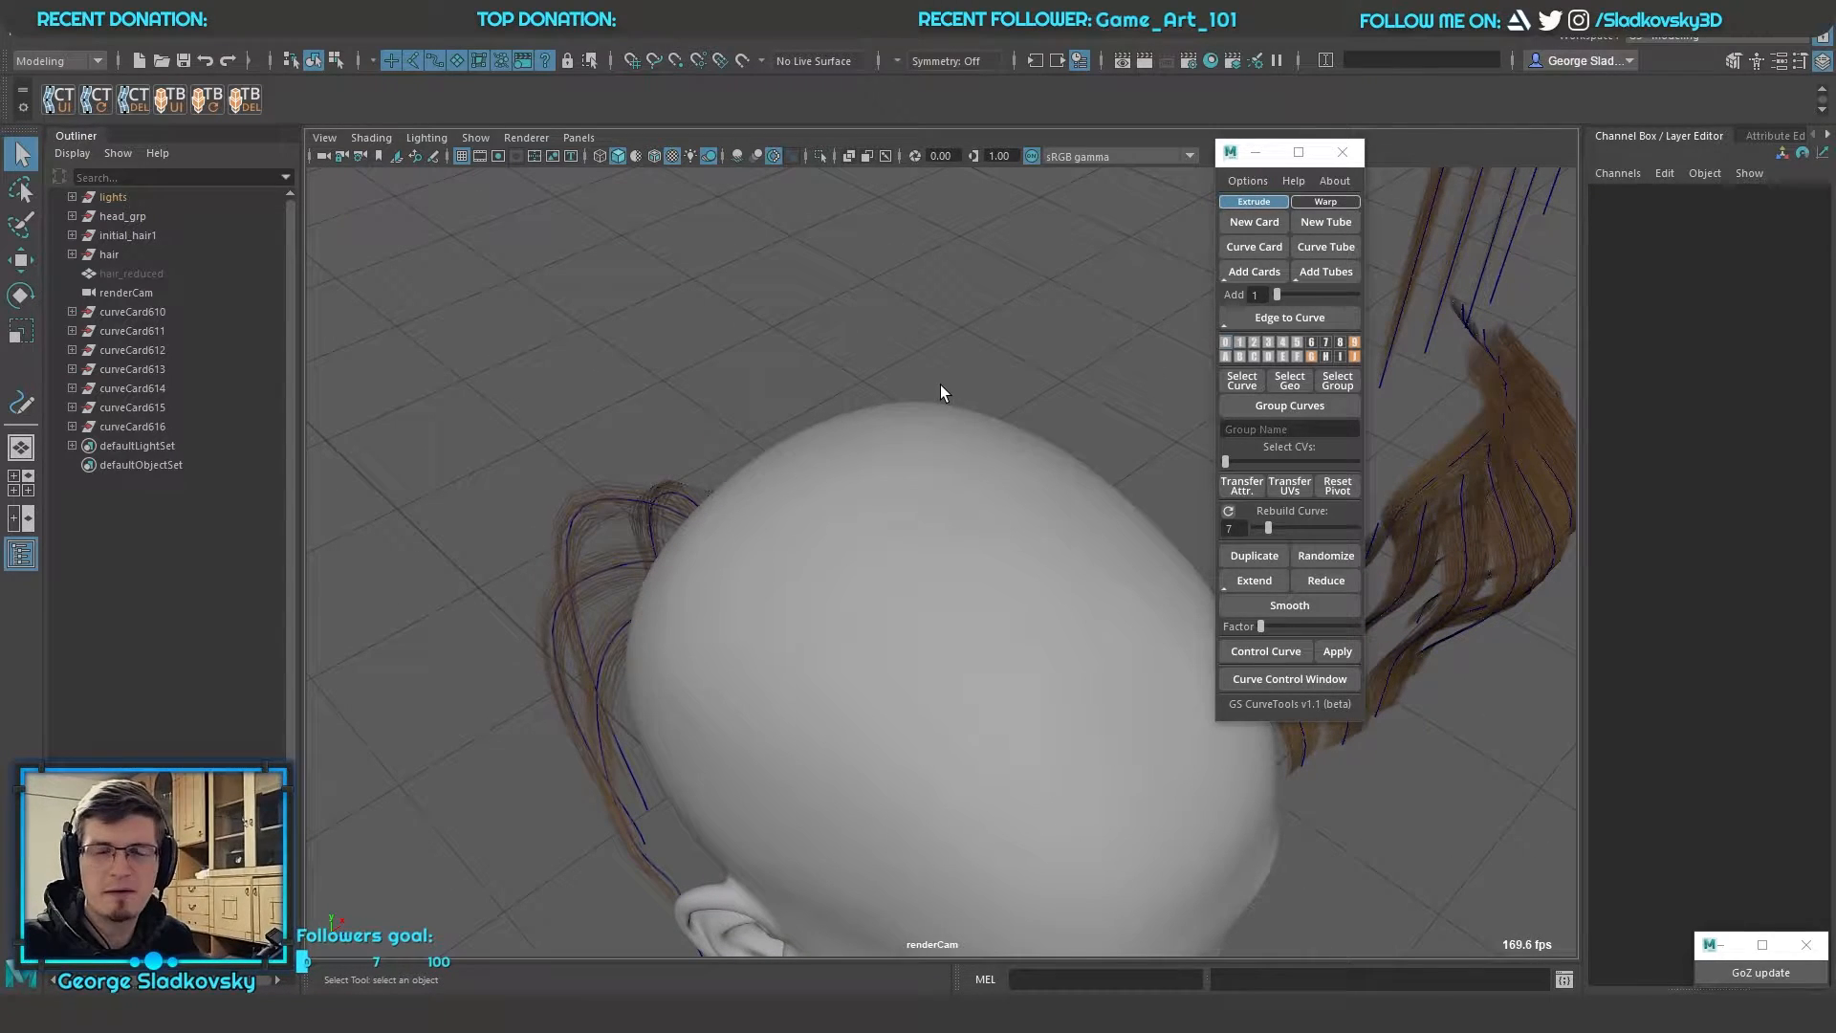
# Reset the visibility of all layers and review the commands offered for layer 0
pyautogui.click(1243, 181)
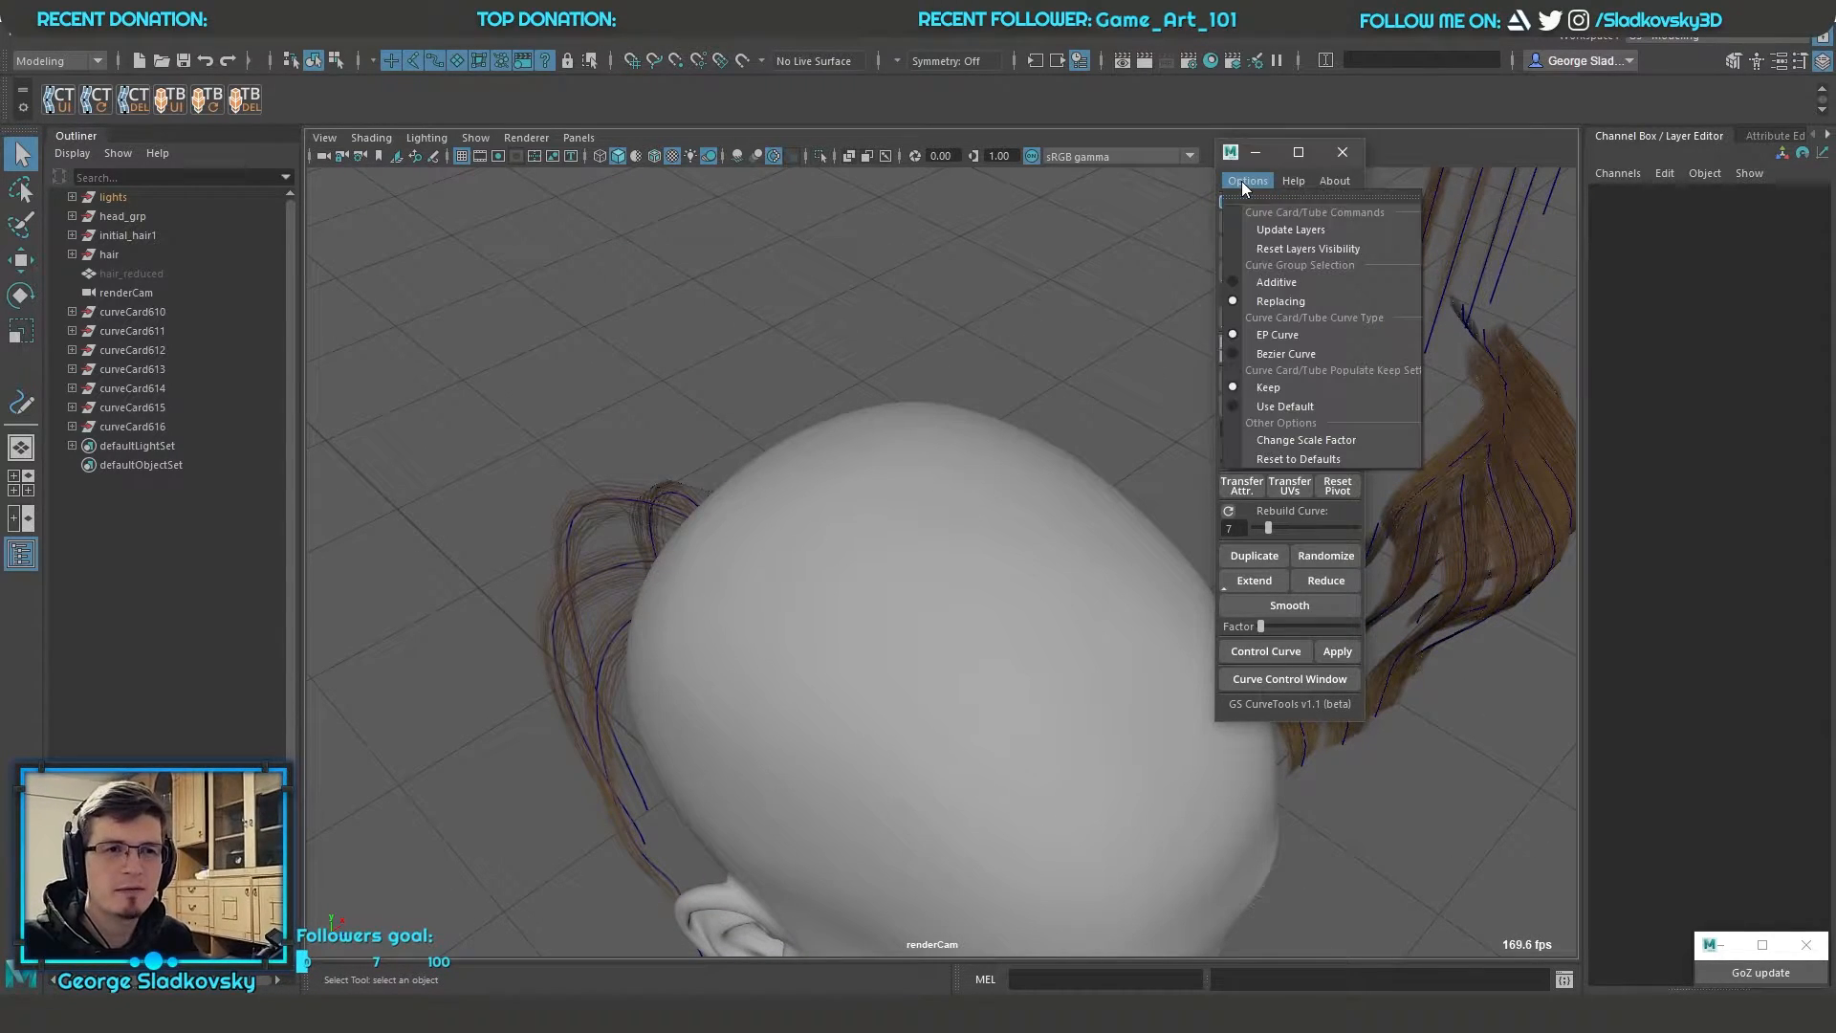
pyautogui.click(1297, 250)
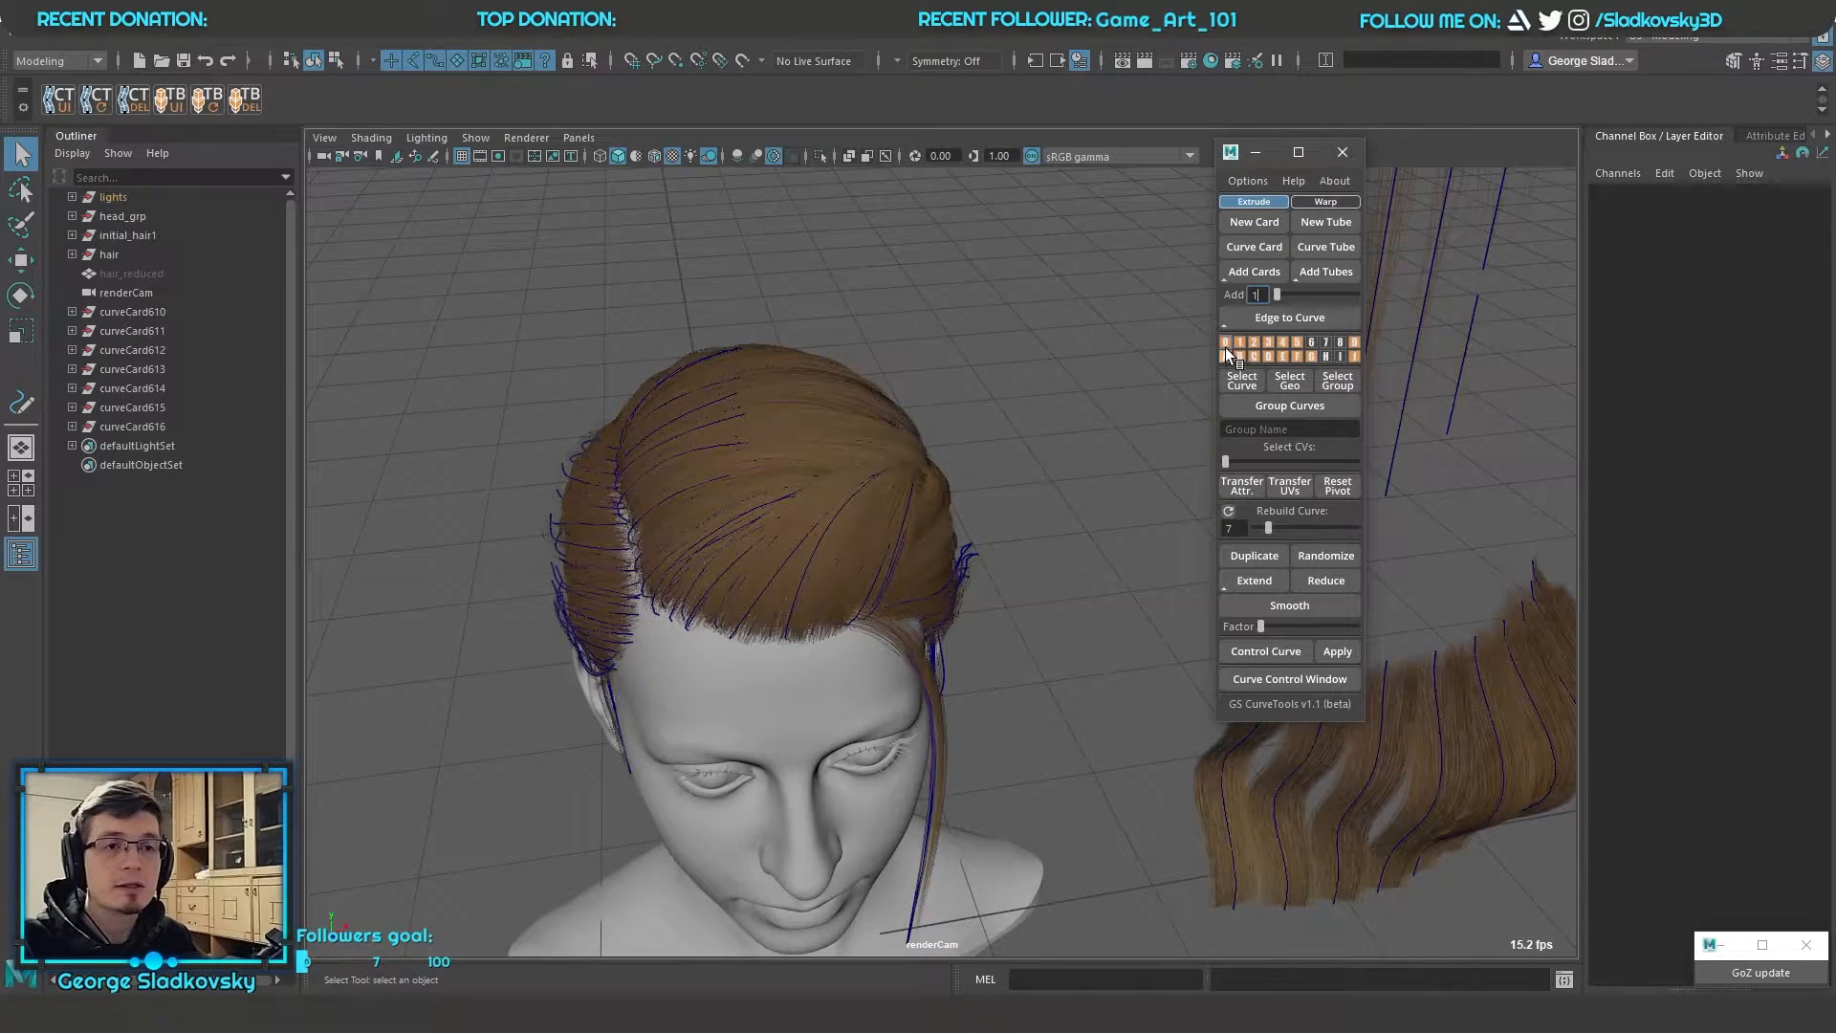
pyautogui.moveTo(1226, 345); pyautogui.dragTo(1294, 325, button='right')
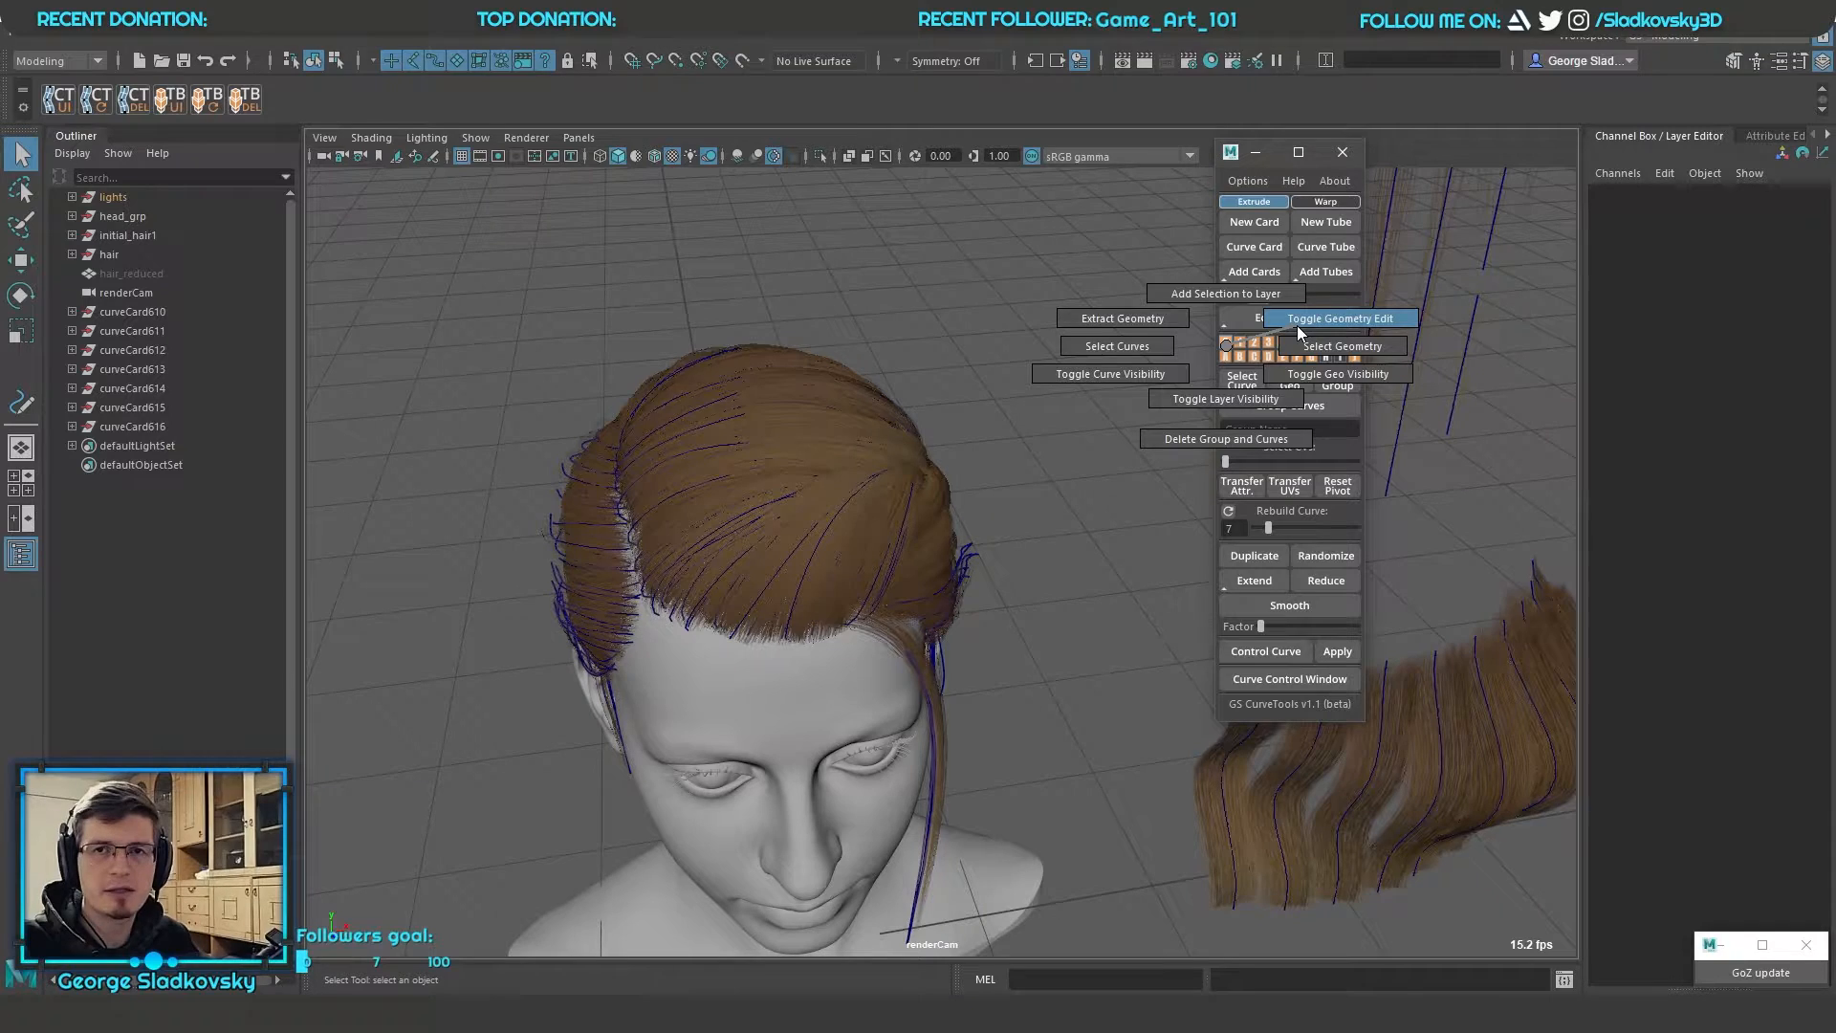
pyautogui.moveTo(1296, 325); pyautogui.dragTo(1137, 346, button='right')
pyautogui.click(1077, 398)
pyautogui.keyDown('alt'); pyautogui.moveTo(1076, 398); pyautogui.dragTo(1186, 394, button='middle'); pyautogui.keyUp('alt')
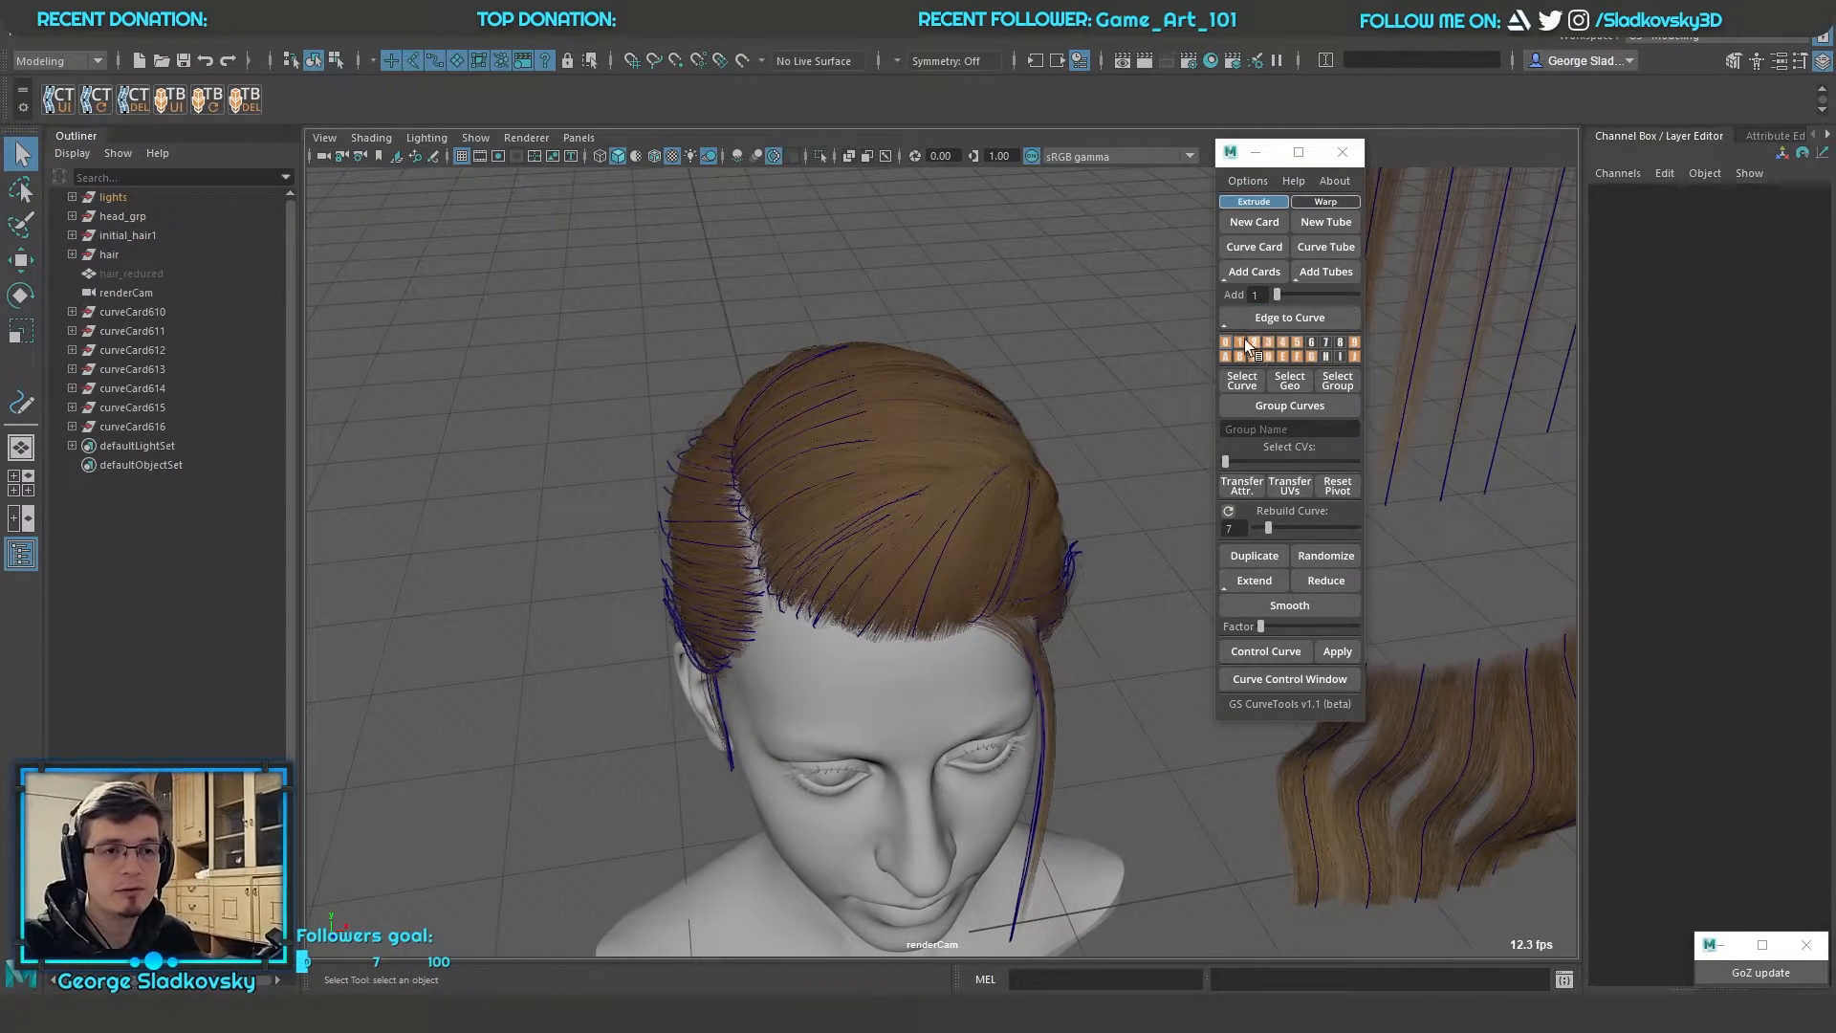
# Select the curves of individual layers such as layer 1 and clear the selection
pyautogui.click(1241, 343)
pyautogui.click(1224, 343)
pyautogui.moveTo(1234, 344); pyautogui.dragTo(1122, 337, button='right')
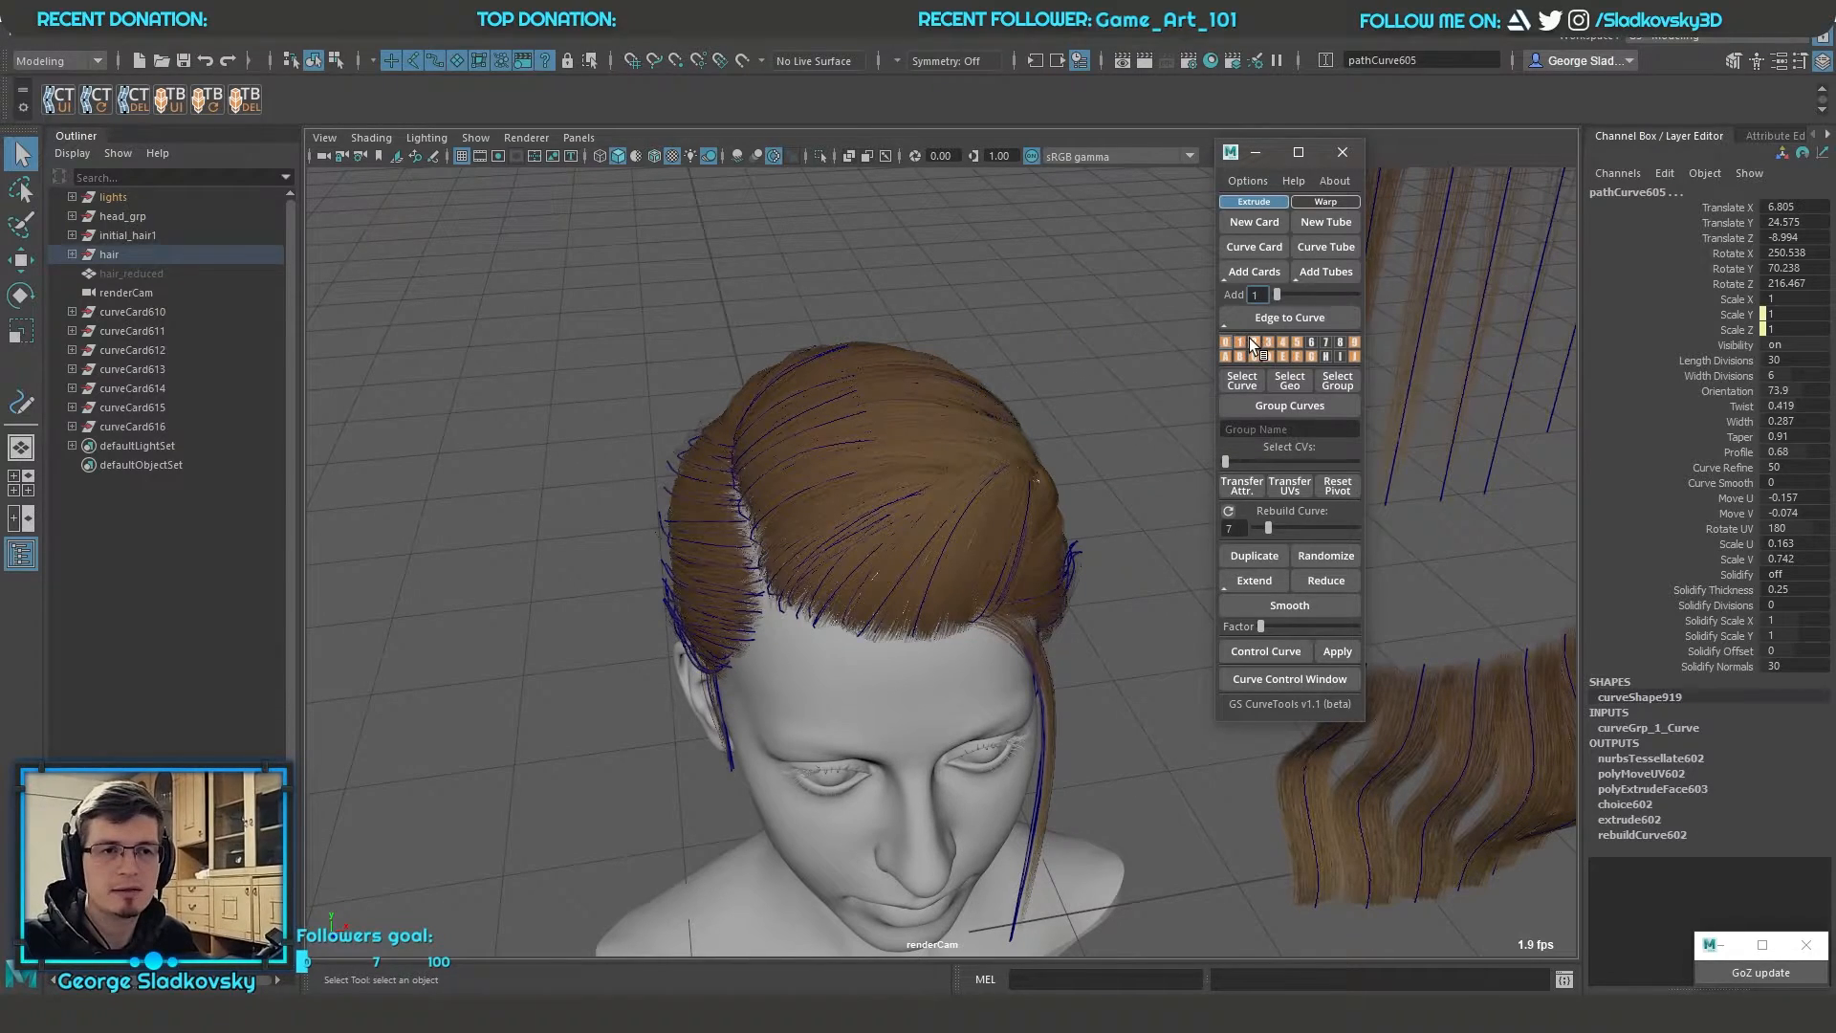
pyautogui.click(1288, 343)
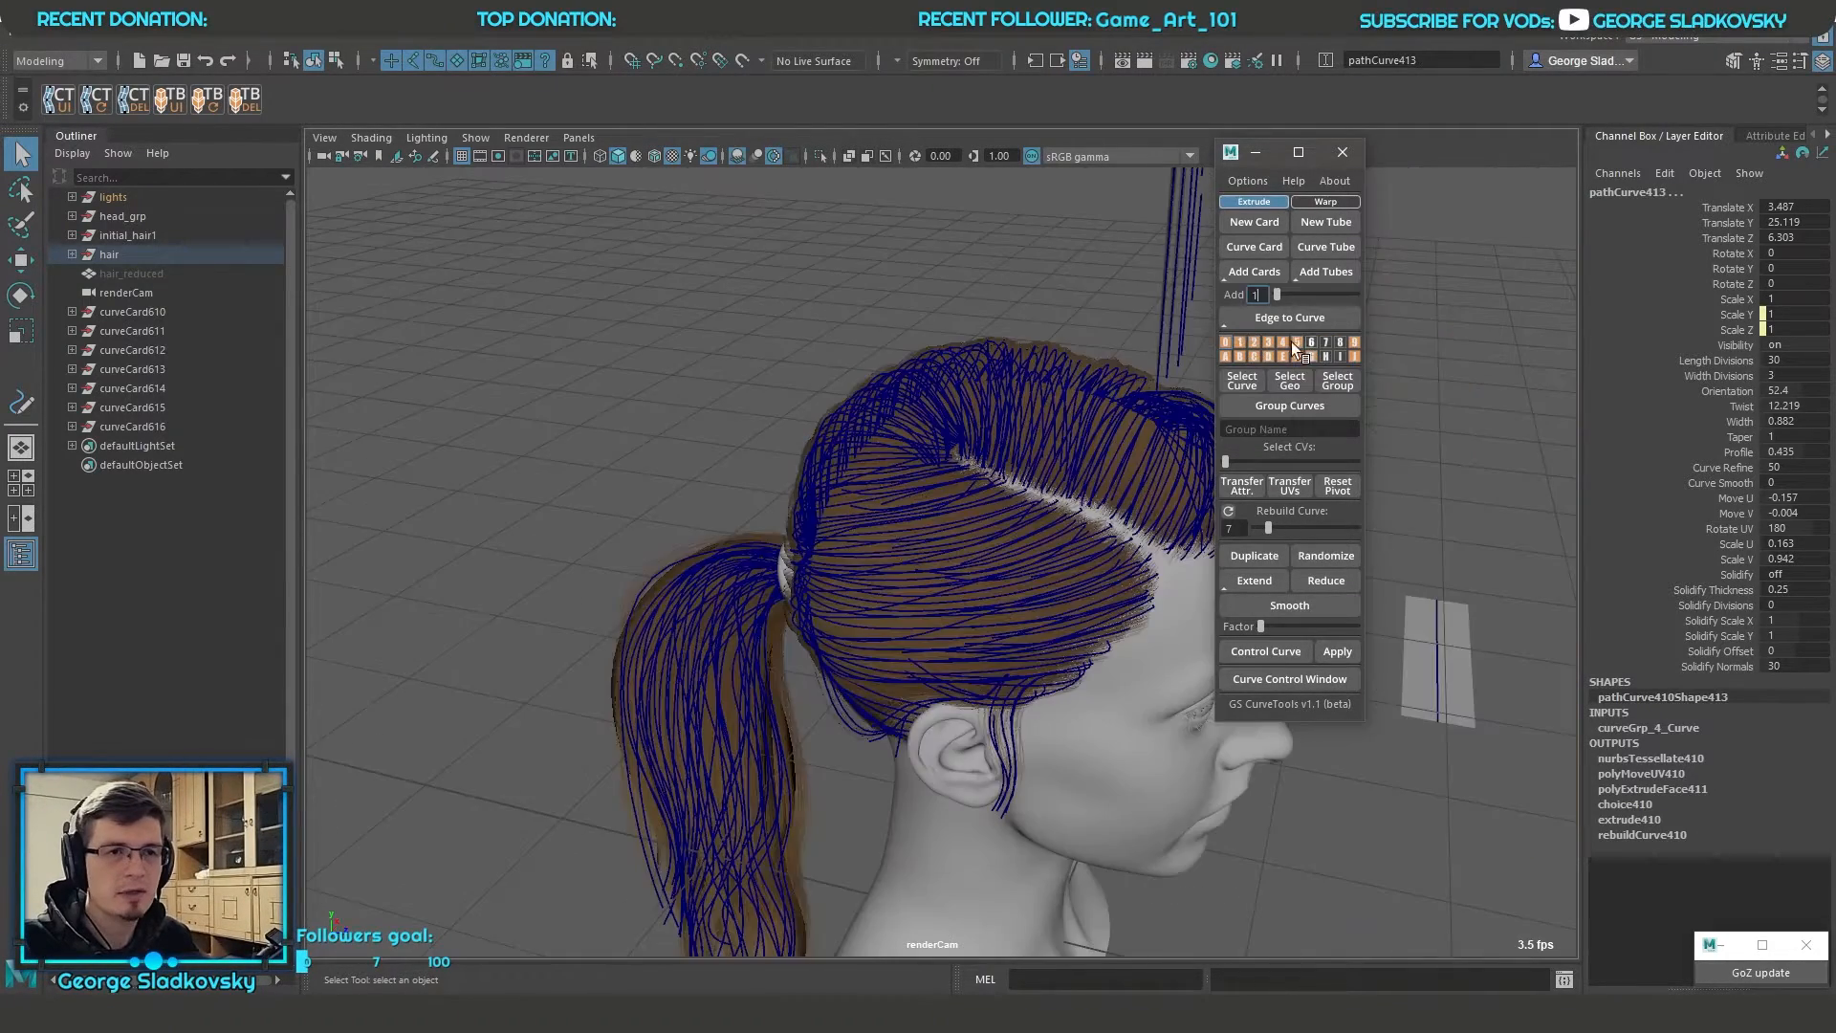
pyautogui.keyDown('alt'); pyautogui.moveTo(1152, 359); pyautogui.dragTo(1024, 308); pyautogui.keyUp('alt')
pyautogui.click(1105, 363)
pyautogui.moveTo(1105, 366)
pyautogui.keyDown('alt'); pyautogui.mouseDown()
pyautogui.moveTo(1104, 392)
pyautogui.moveTo(1128, 378)
pyautogui.mouseUp(); pyautogui.keyUp('alt')
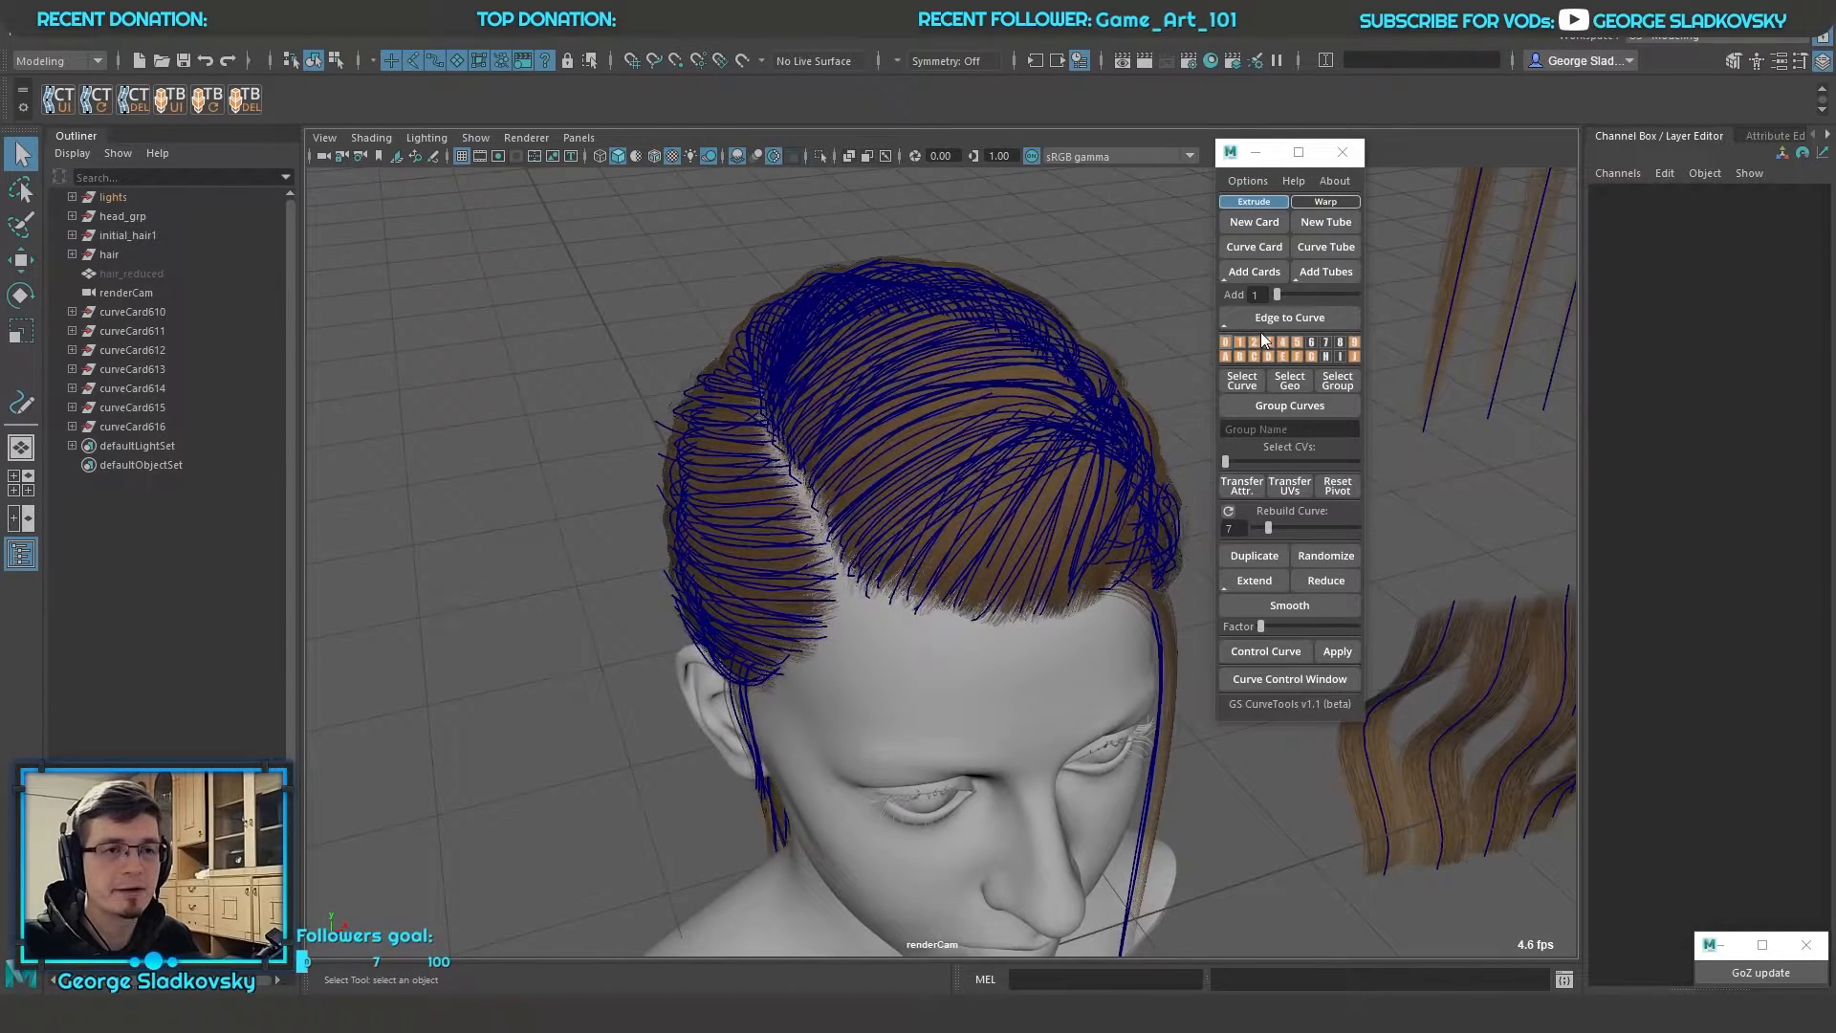
# Select the card geometry of layer 3 on the side of the head and clear the selection
pyautogui.moveTo(1224, 342); pyautogui.dragTo(1353, 352, button='right')
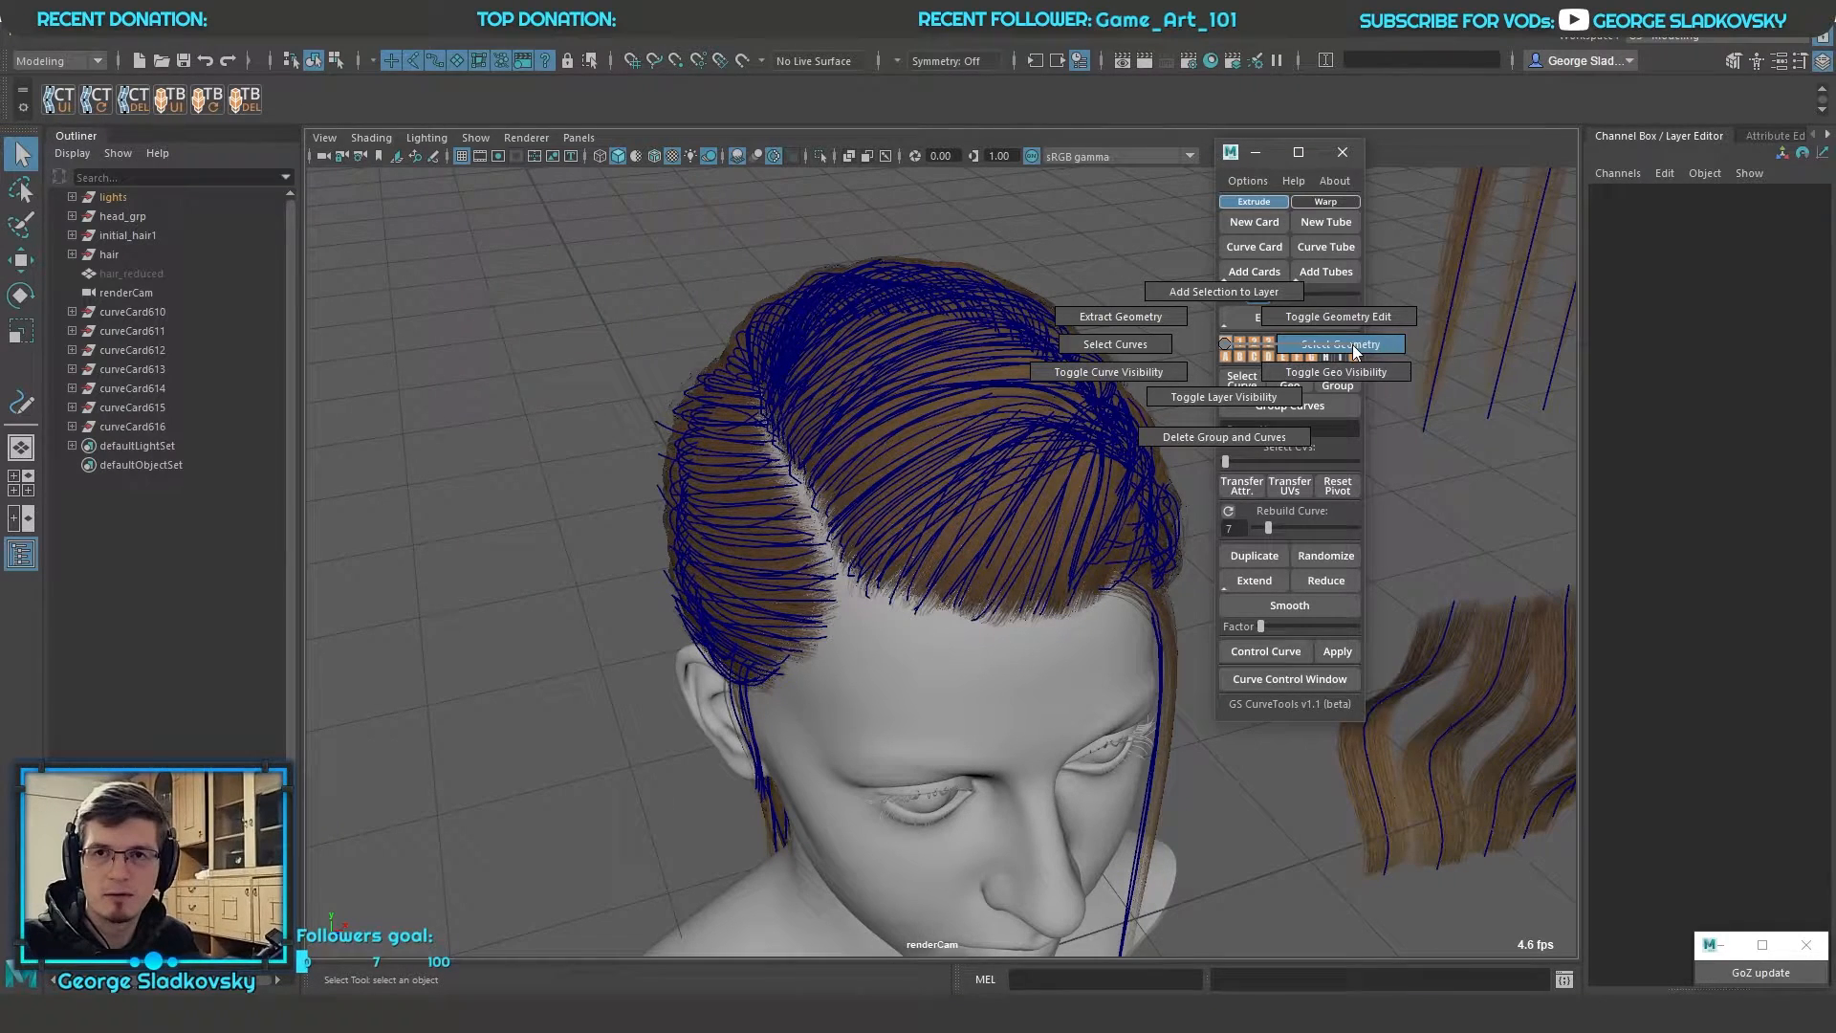
pyautogui.moveTo(1353, 352); pyautogui.dragTo(1195, 381, button='right')
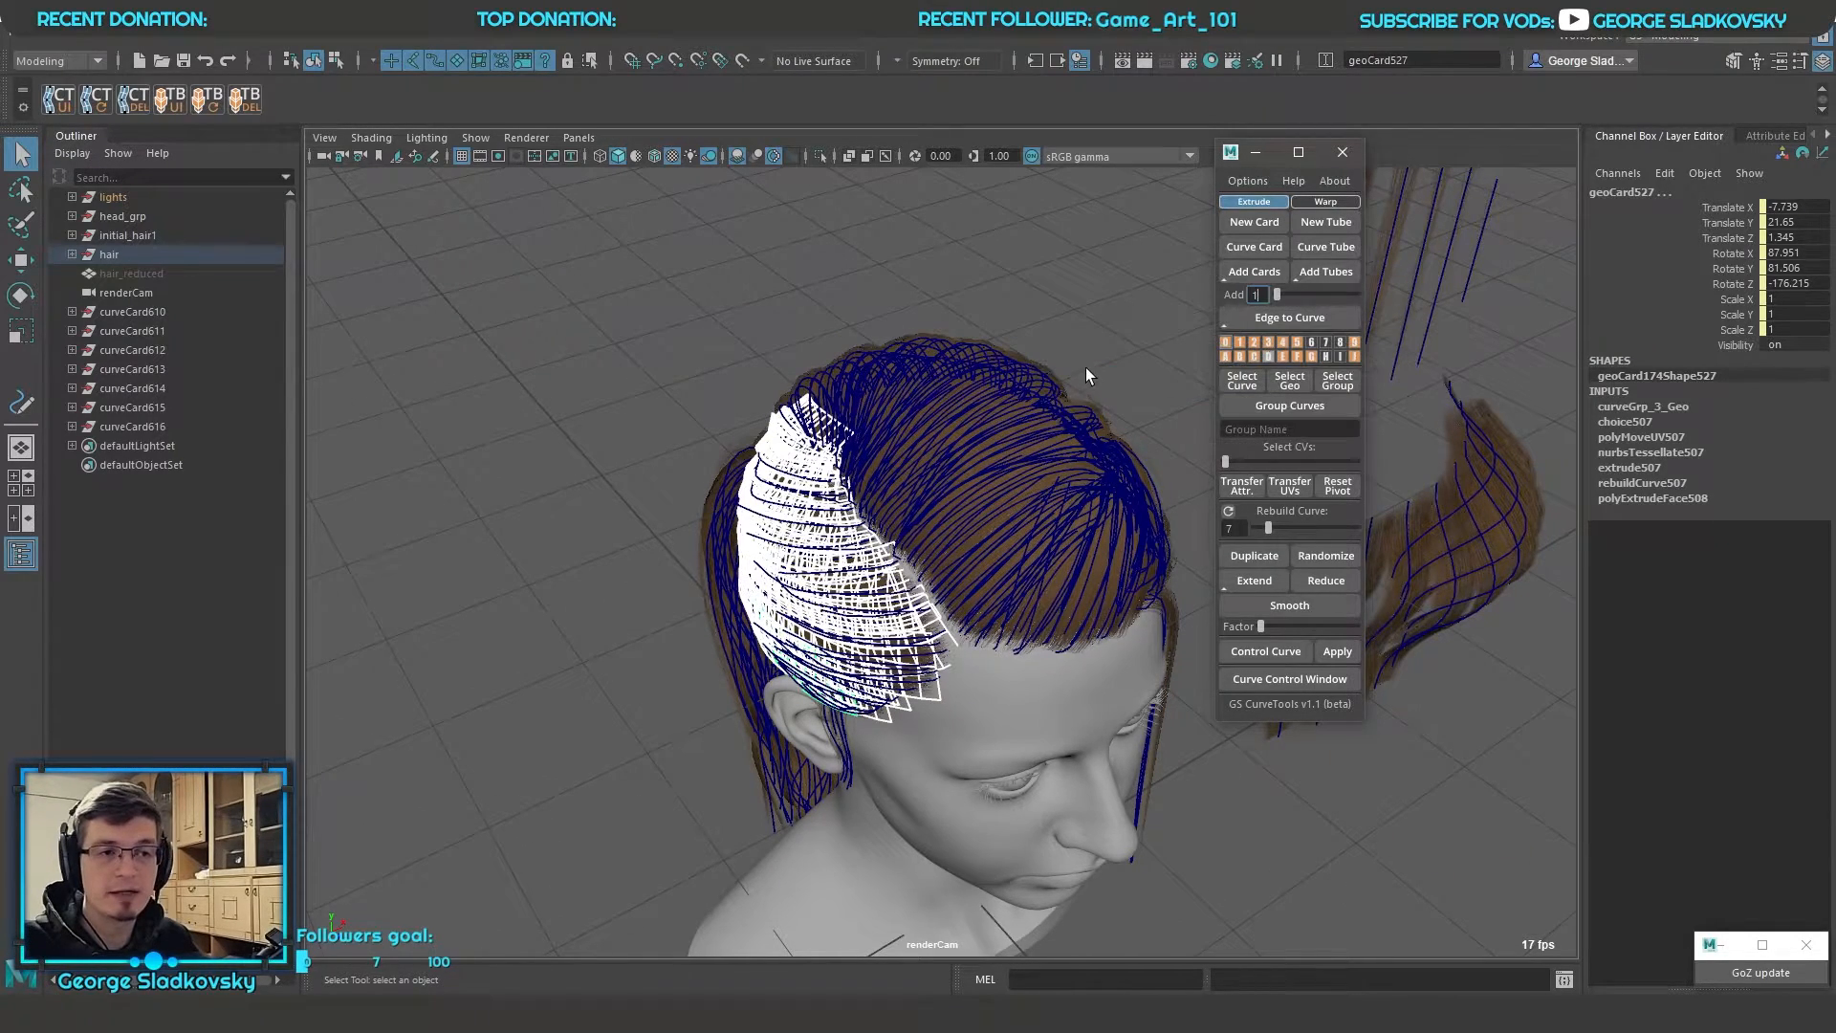
pyautogui.moveTo(973, 379); pyautogui.dragTo(1037, 360, button='right')
pyautogui.click(1038, 361)
pyautogui.keyDown('alt'); pyautogui.moveTo(1039, 362); pyautogui.dragTo(1099, 430); pyautogui.keyUp('alt')
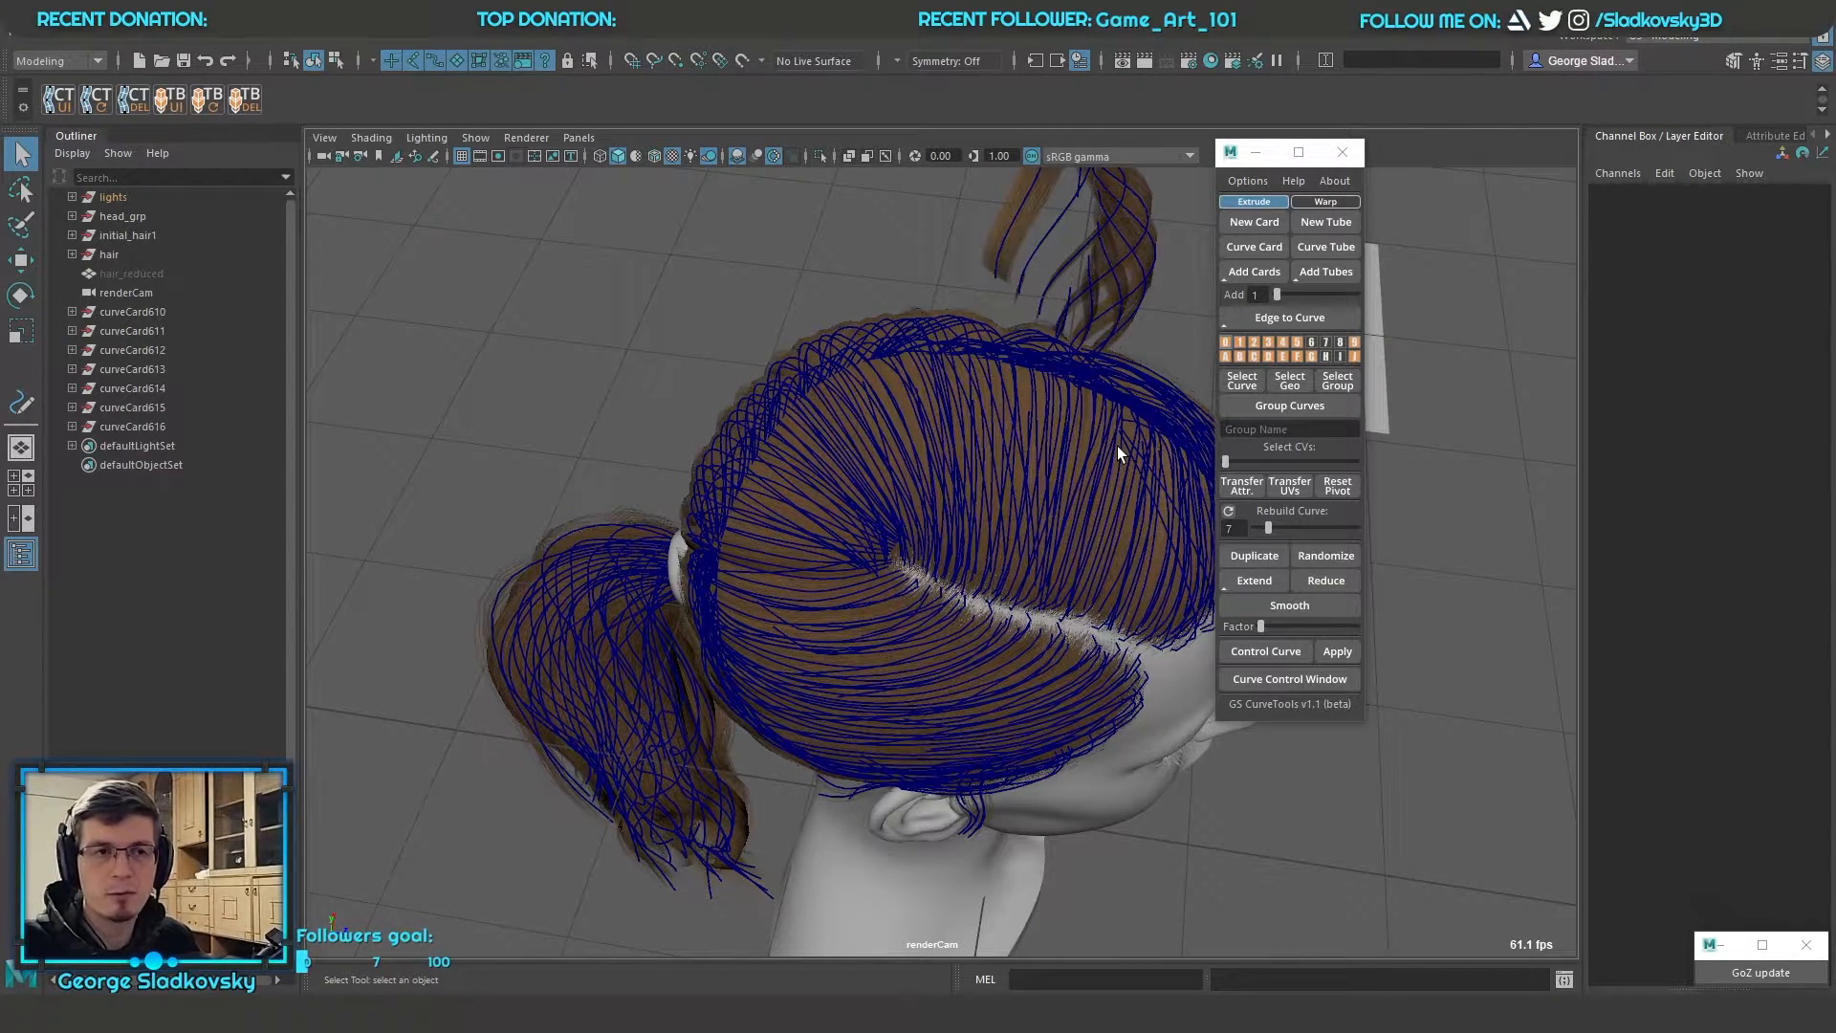
# Hide the curves of layers 0 to 4 while leaving their hair cards visible
pyautogui.moveTo(1218, 341)
pyautogui.mouseDown(button='right')
pyautogui.moveTo(1179, 357)
pyautogui.moveTo(1222, 367)
pyautogui.mouseUp(button='right')
pyautogui.keyDown('alt'); pyautogui.moveTo(1037, 387); pyautogui.dragTo(903, 389); pyautogui.keyUp('alt')
pyautogui.keyDown('alt'); pyautogui.moveTo(1078, 449); pyautogui.dragTo(899, 463); pyautogui.keyUp('alt')
pyautogui.keyDown('alt'); pyautogui.moveTo(898, 464); pyautogui.dragTo(958, 450, button='right'); pyautogui.keyUp('alt')
pyautogui.keyDown('alt'); pyautogui.moveTo(959, 450); pyautogui.dragTo(927, 359); pyautogui.keyUp('alt')
pyautogui.scroll(-4, 881, 323)
pyautogui.scroll(-6, 1000, 363)
pyautogui.scroll(3, 928, 359)
# Review the commands of the second-row layers and examine the remaining curves along the parting
pyautogui.rightClick(1242, 354)
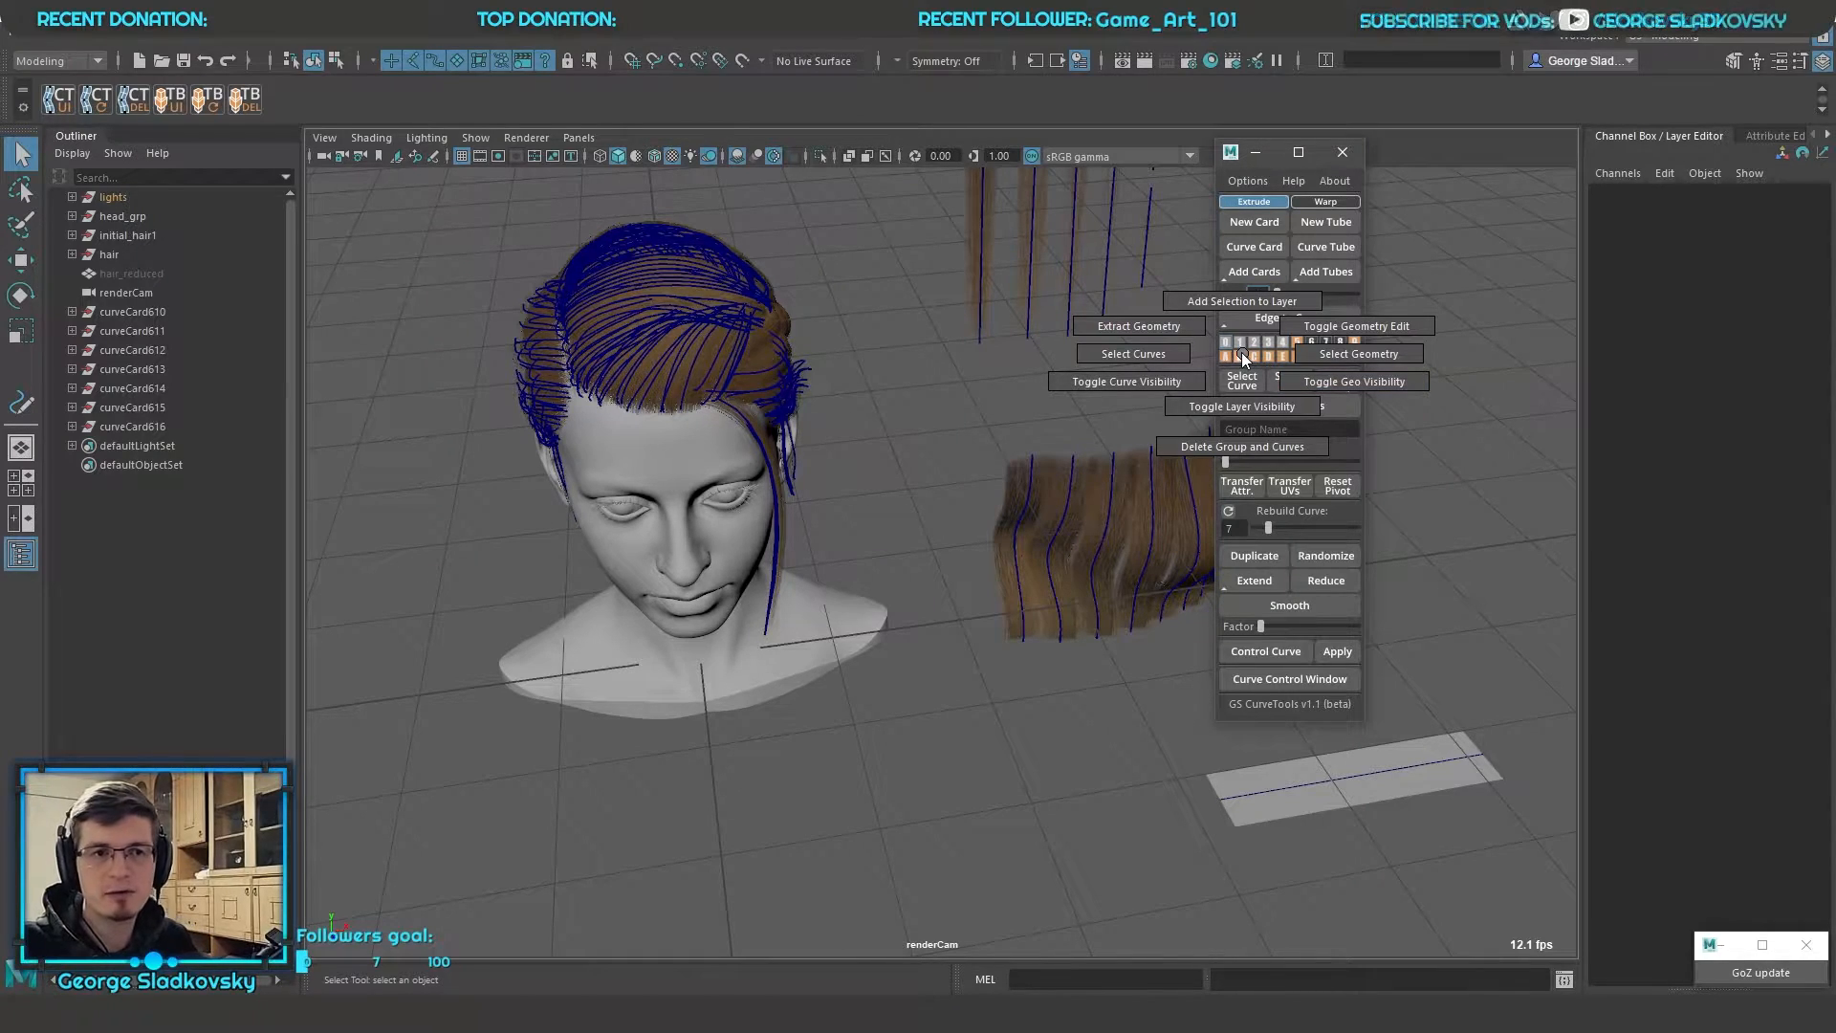
pyautogui.keyDown('alt'); pyautogui.moveTo(708, 277); pyautogui.dragTo(943, 346); pyautogui.keyUp('alt')
pyautogui.keyDown('alt'); pyautogui.moveTo(943, 346); pyautogui.dragTo(1404, 411, button='right'); pyautogui.keyUp('alt')
pyautogui.click(1267, 355)
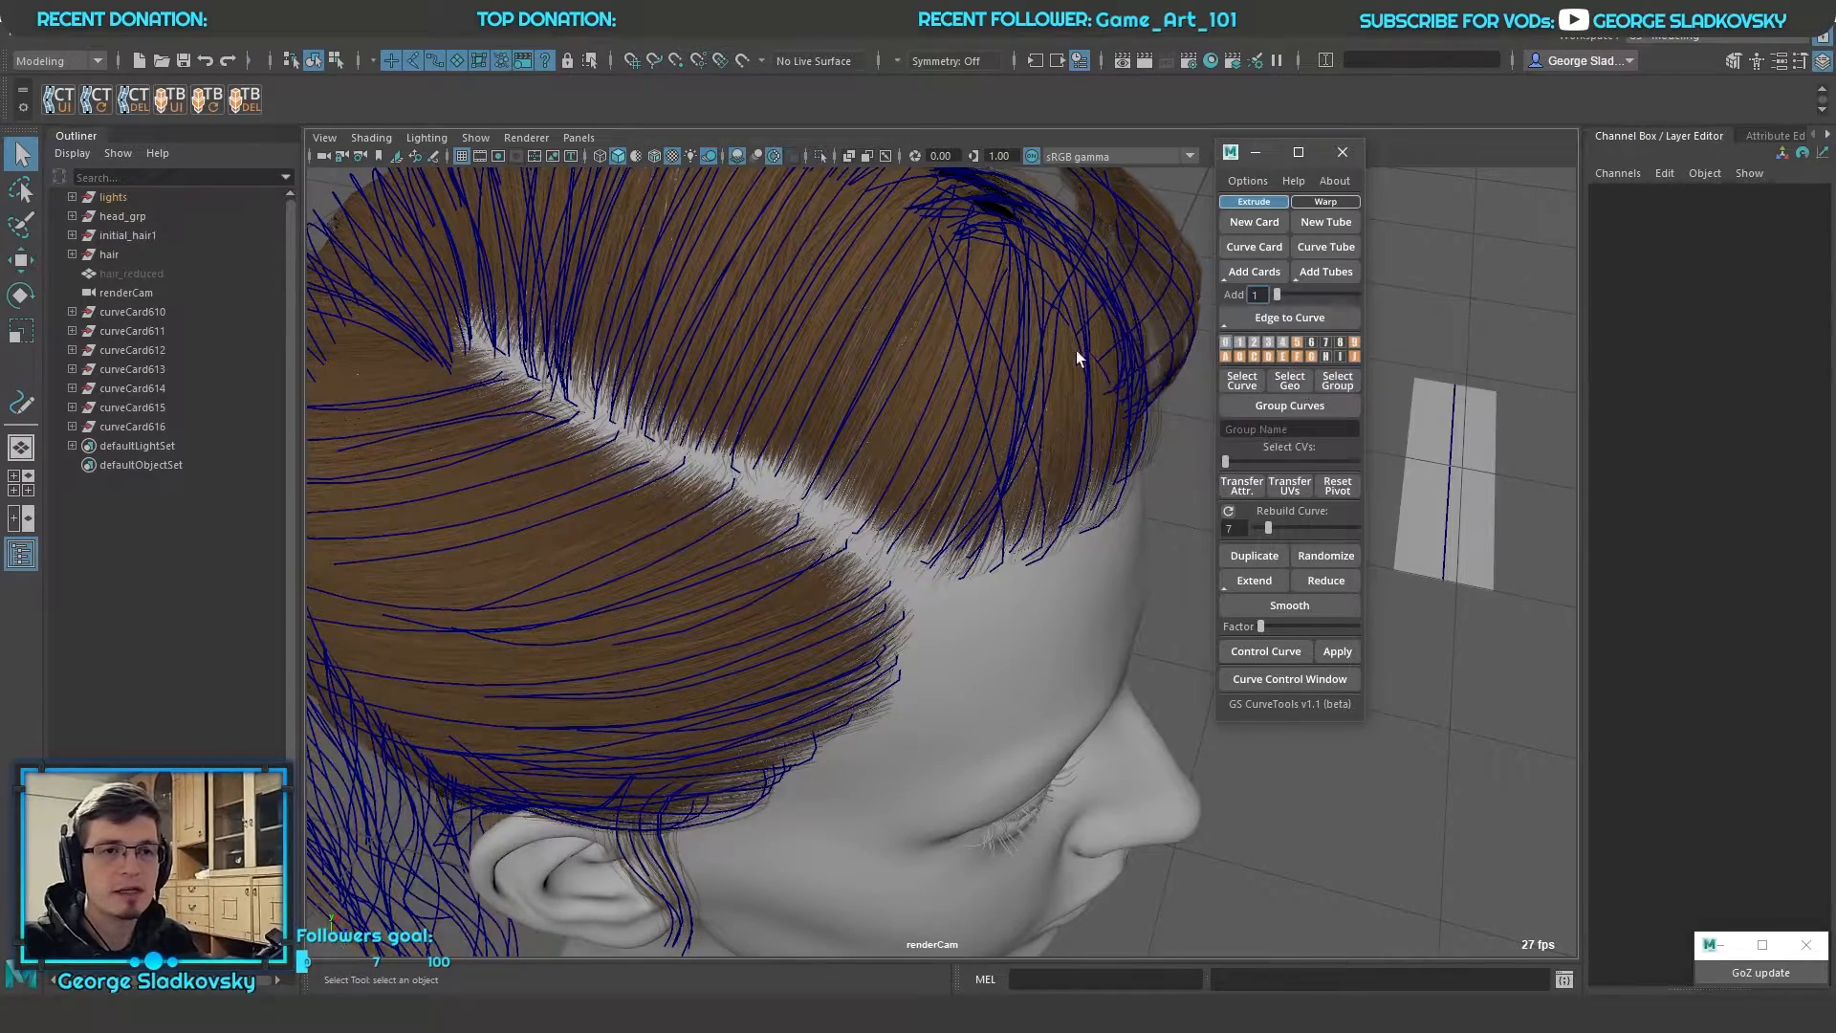
pyautogui.keyDown('alt'); pyautogui.moveTo(1121, 353); pyautogui.dragTo(1351, 394); pyautogui.keyUp('alt')
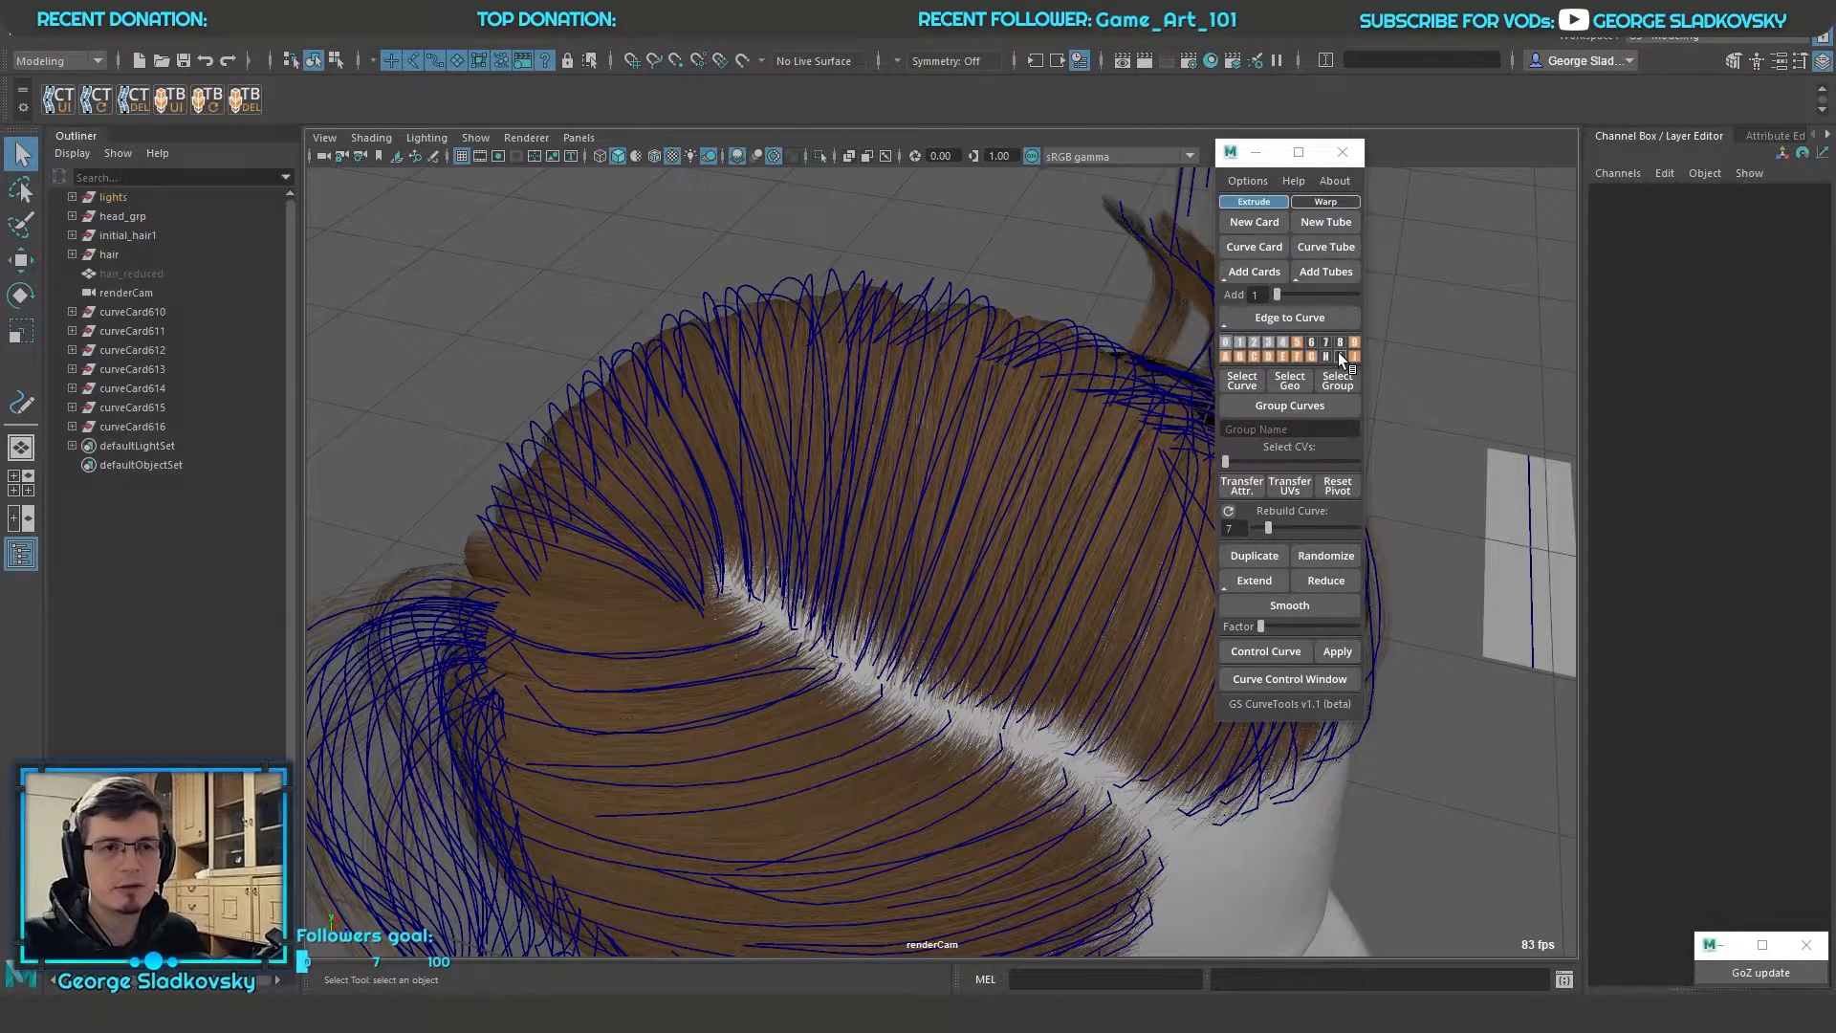
# Toggle geometry editing for layer 5 on and off
pyautogui.moveTo(1273, 355)
pyautogui.mouseDown(button='right')
pyautogui.moveTo(1376, 409)
pyautogui.moveTo(1243, 345)
pyautogui.mouseUp(button='right')
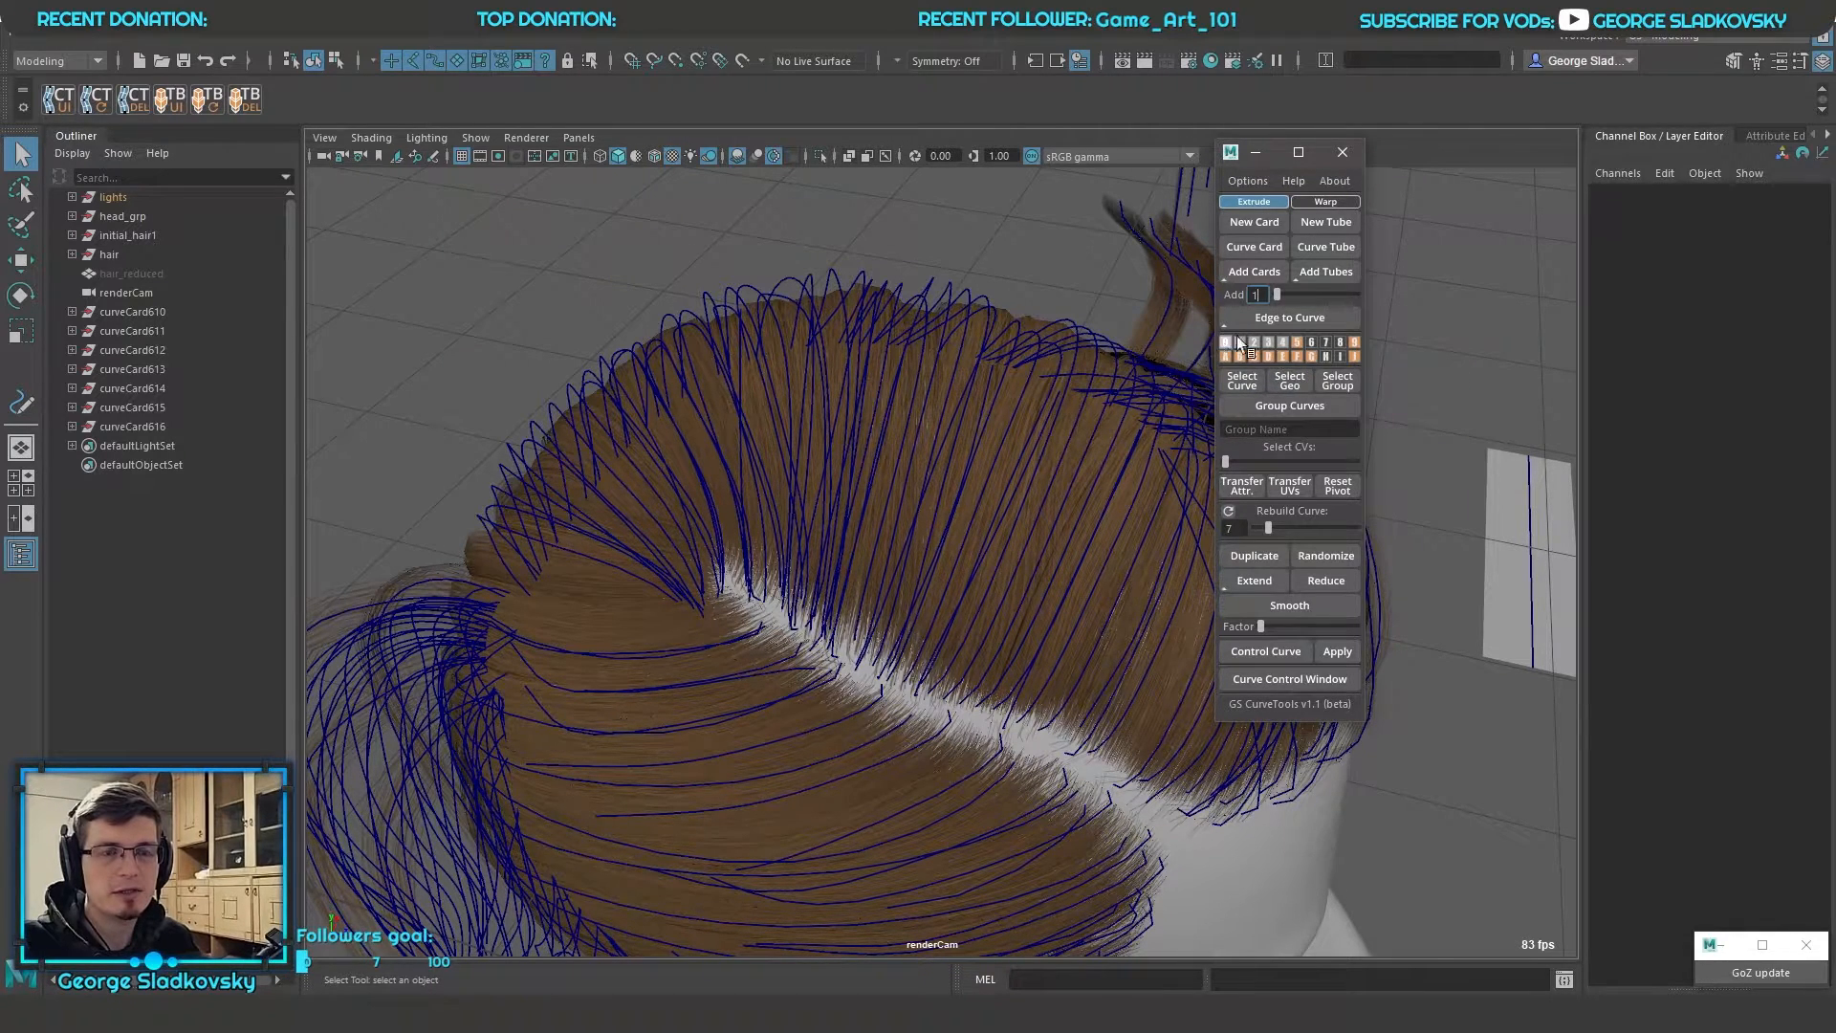
pyautogui.moveTo(1296, 342); pyautogui.dragTo(1370, 319, button='right')
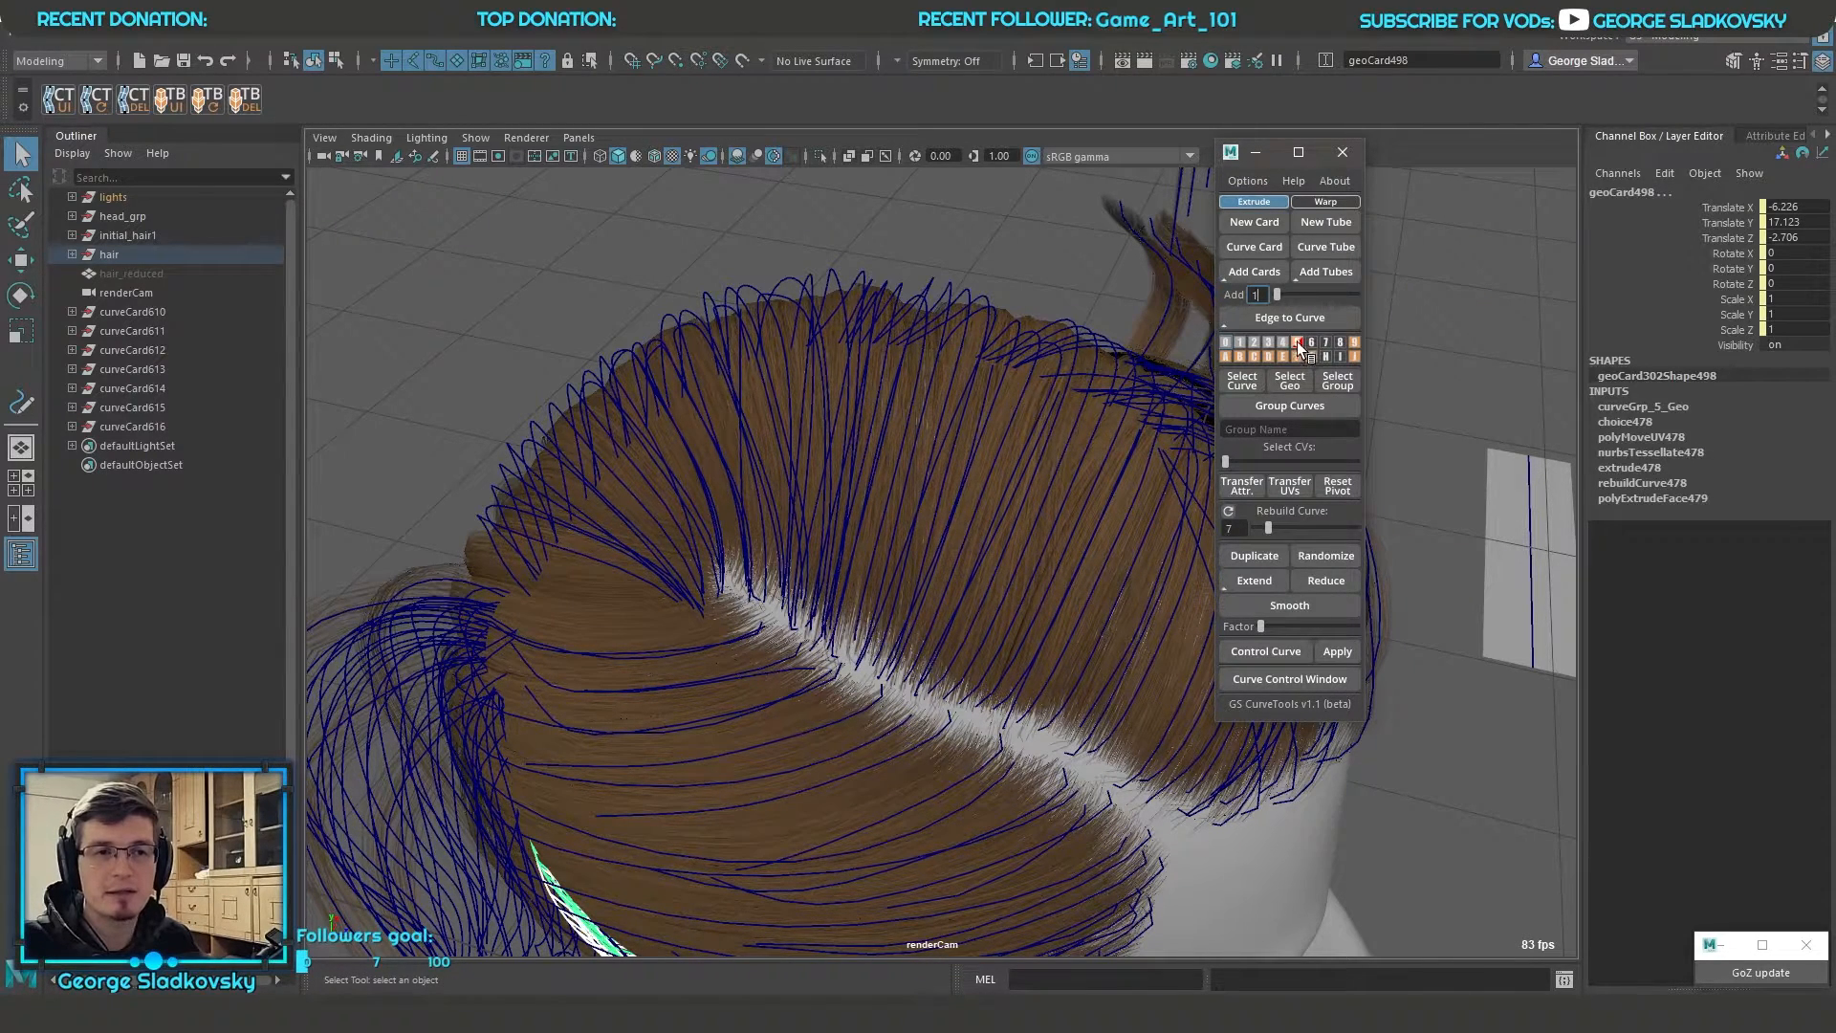
pyautogui.moveTo(1296, 345); pyautogui.dragTo(1388, 319, button='right')
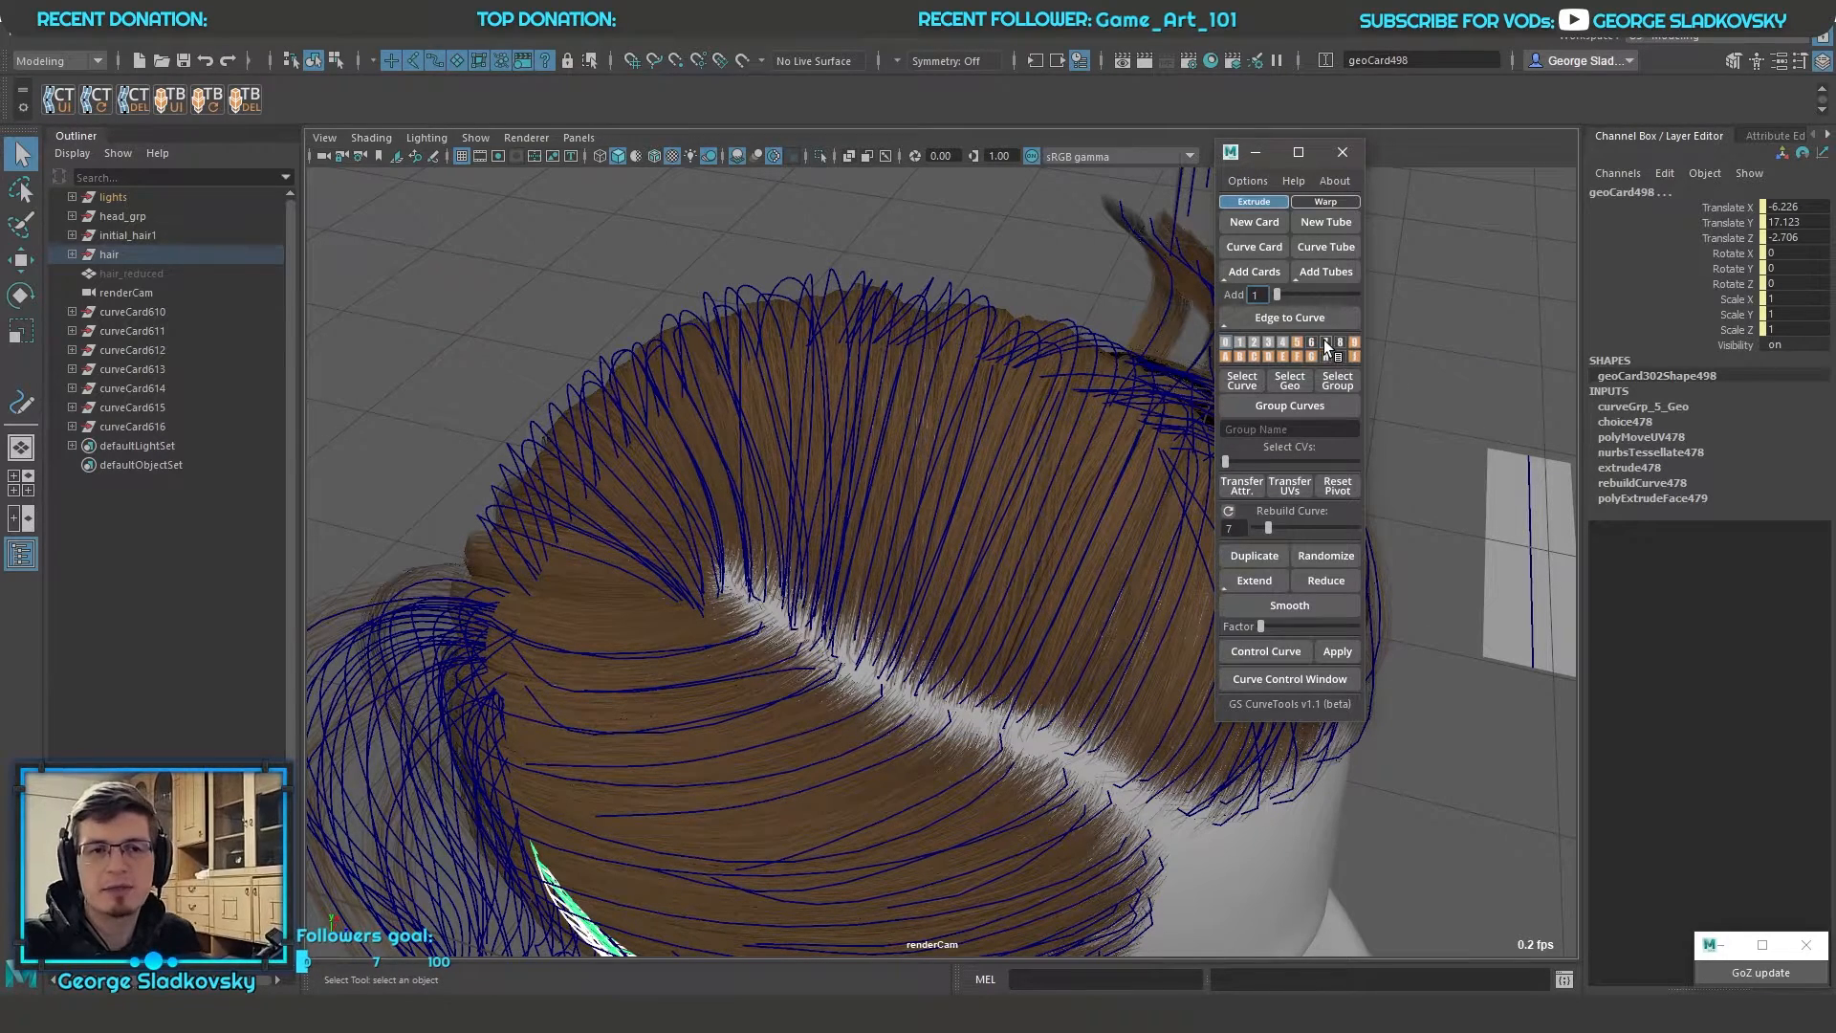
pyautogui.moveTo(1252, 356); pyautogui.dragTo(1266, 411, button='right')
# Reset the visibility of all layers and clear the selection
pyautogui.click(1247, 181)
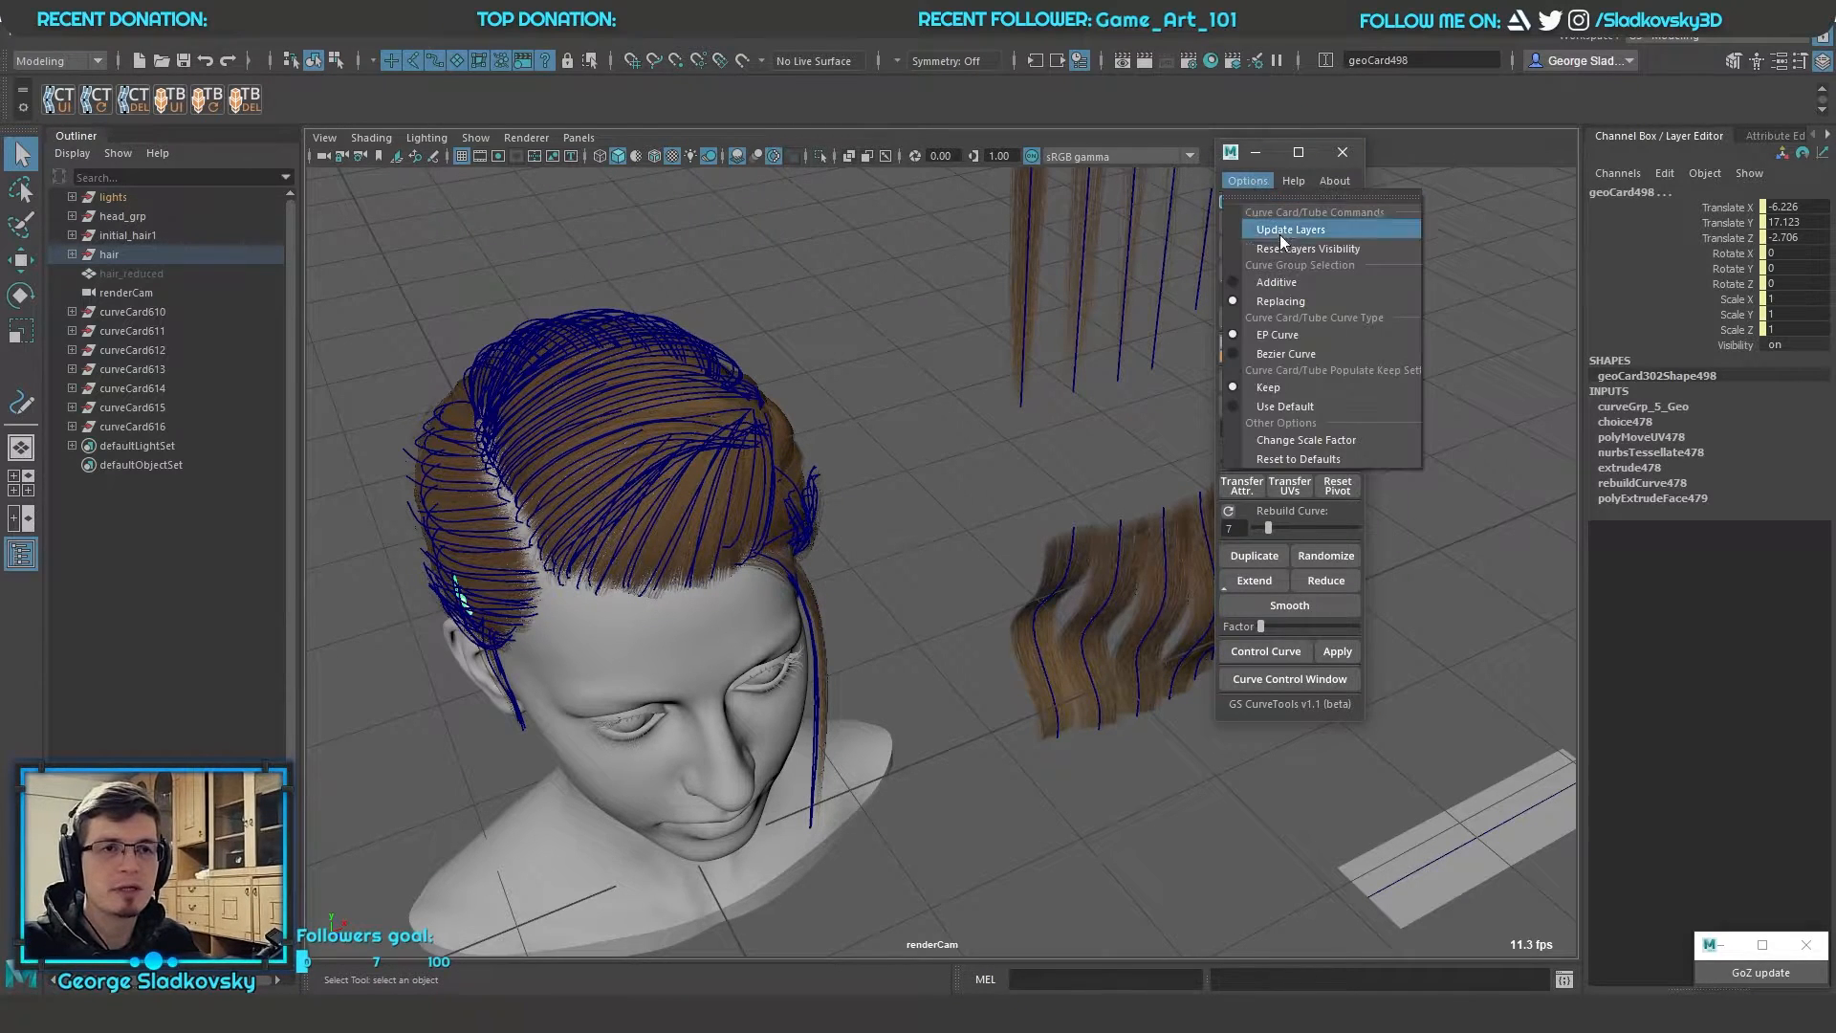
pyautogui.click(1283, 249)
pyautogui.keyDown('alt'); pyautogui.moveTo(916, 365); pyautogui.dragTo(1111, 400); pyautogui.keyUp('alt')
pyautogui.click(984, 310)
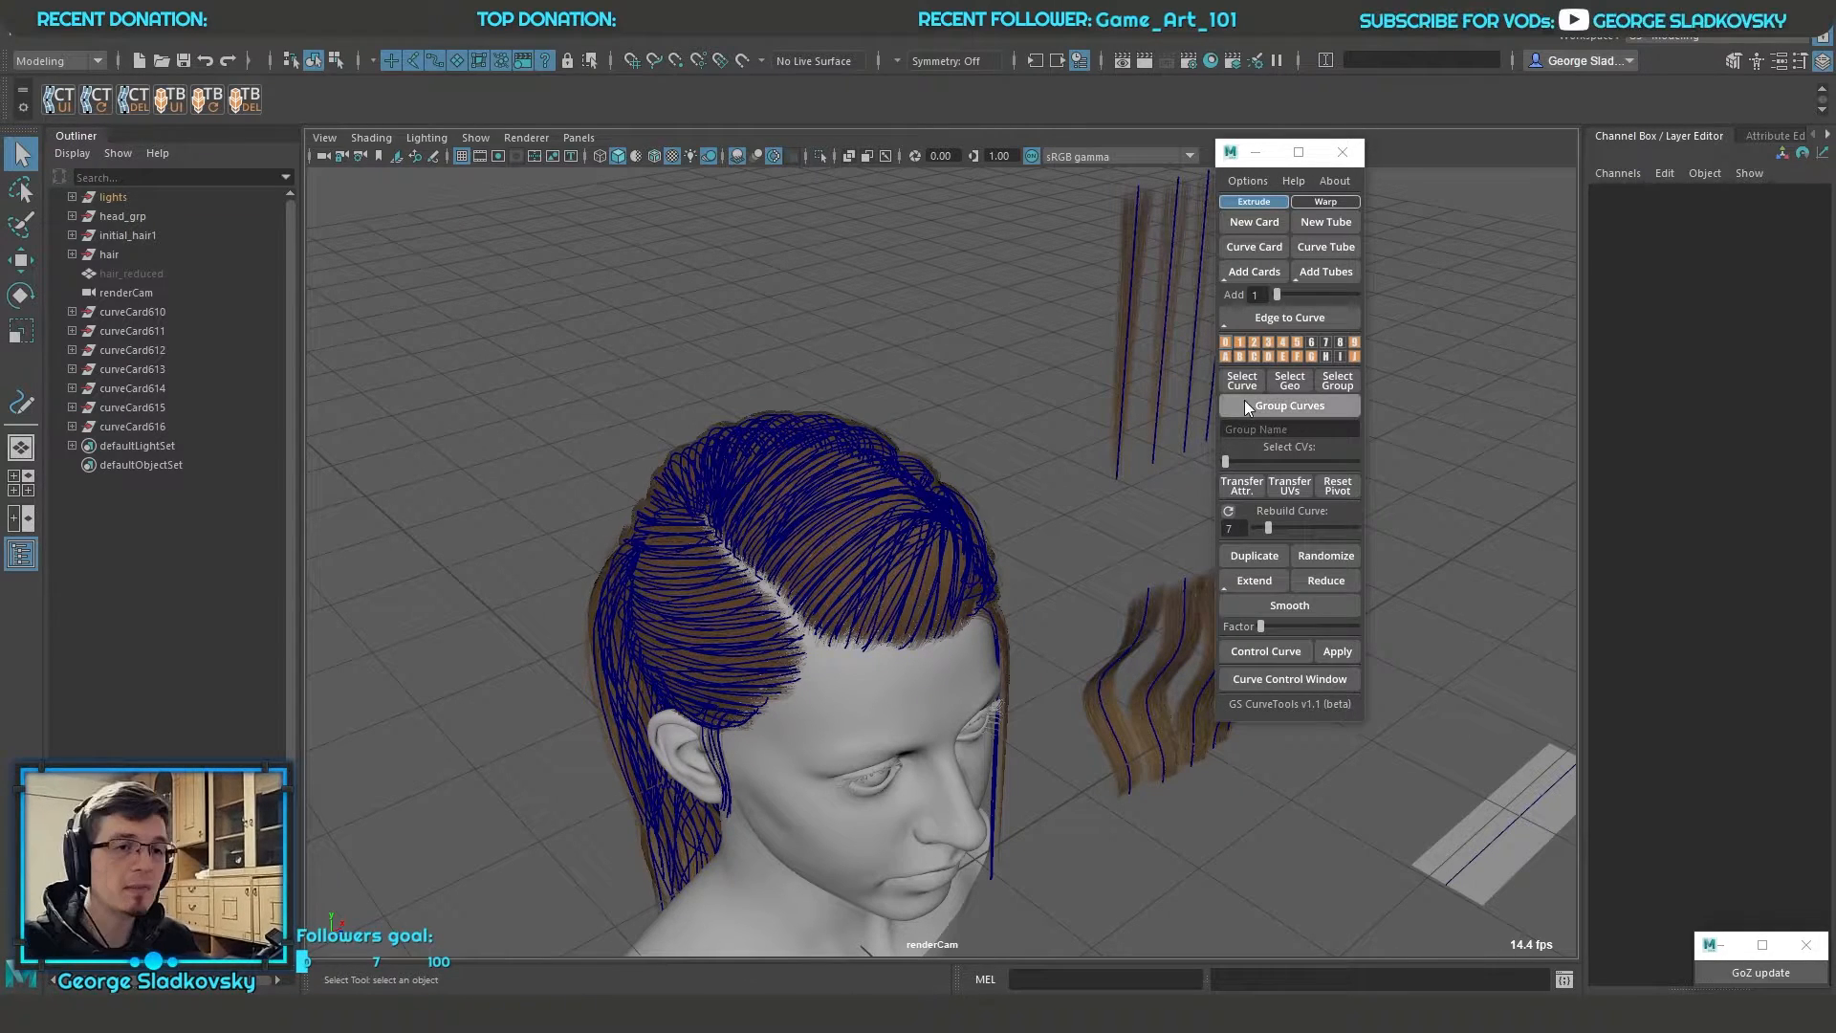
# Select all hair curves in the scene for reference and extract the card geometry of layer 0
pyautogui.scroll(-3, 820, 526)
pyautogui.moveTo(470, 264); pyautogui.dragTo(1470, 939)
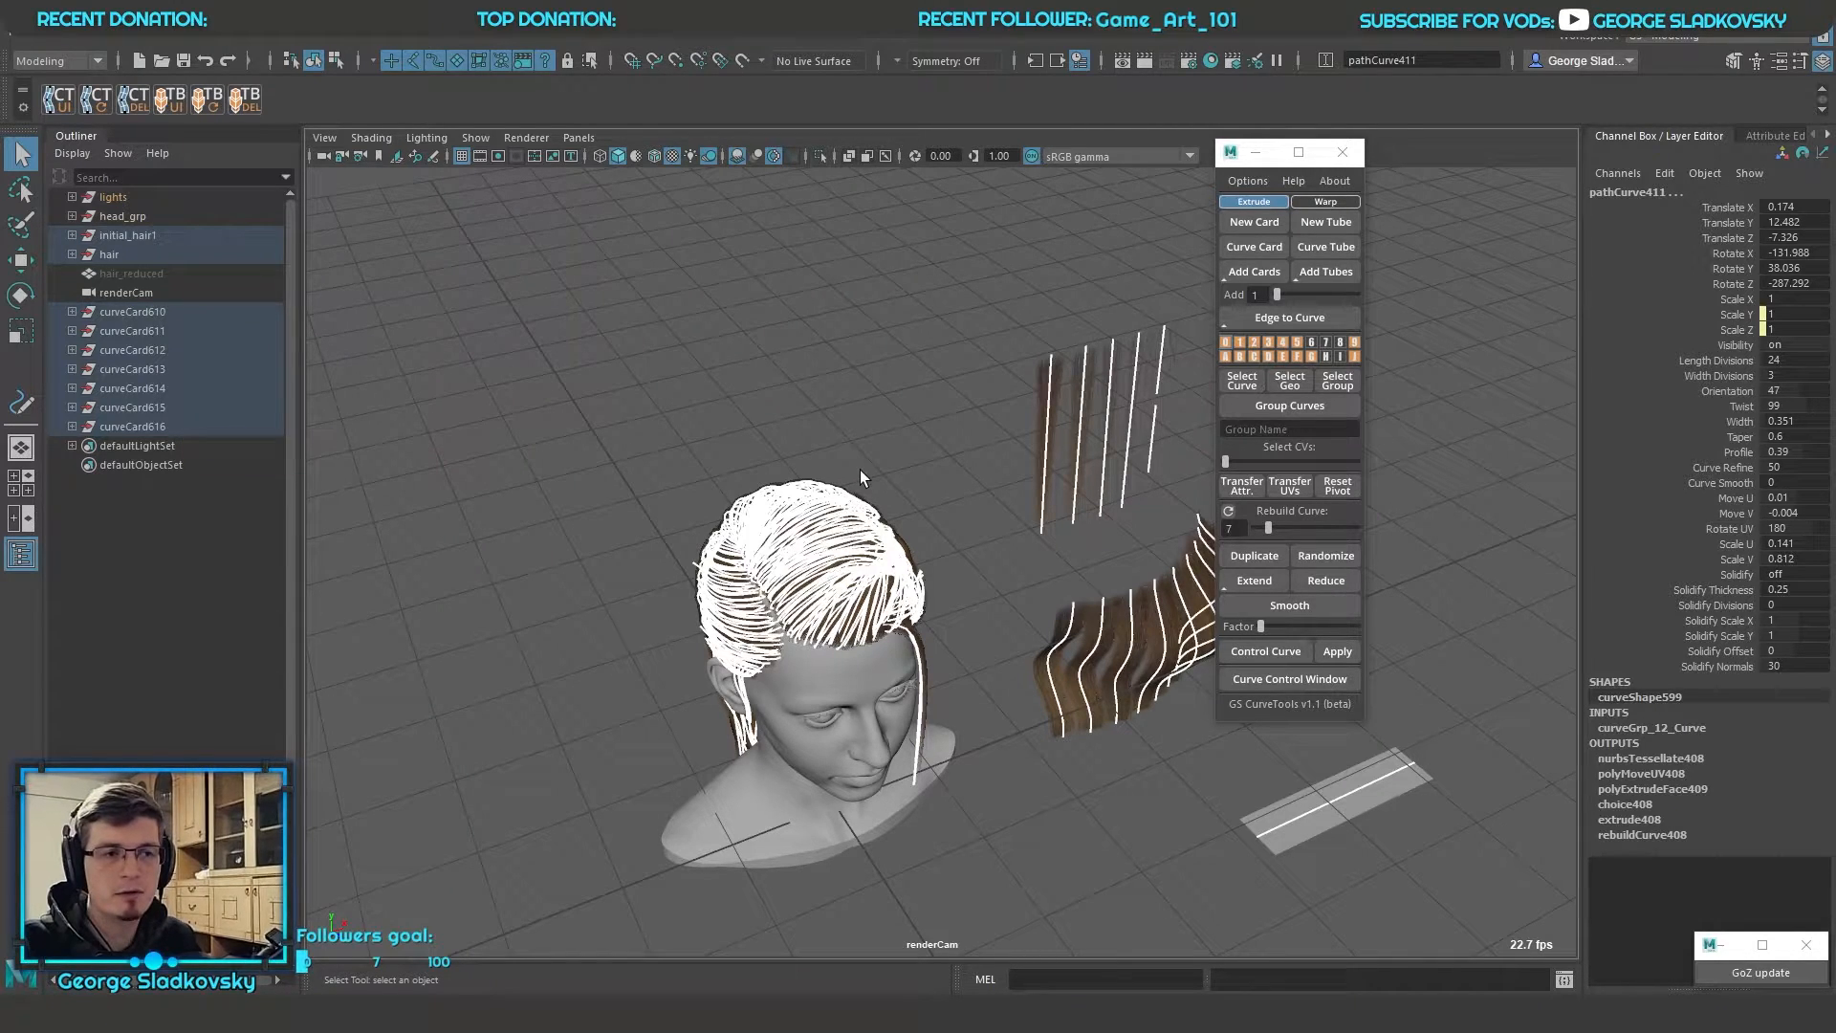
pyautogui.moveTo(1226, 337); pyautogui.dragTo(1157, 319, button='right')
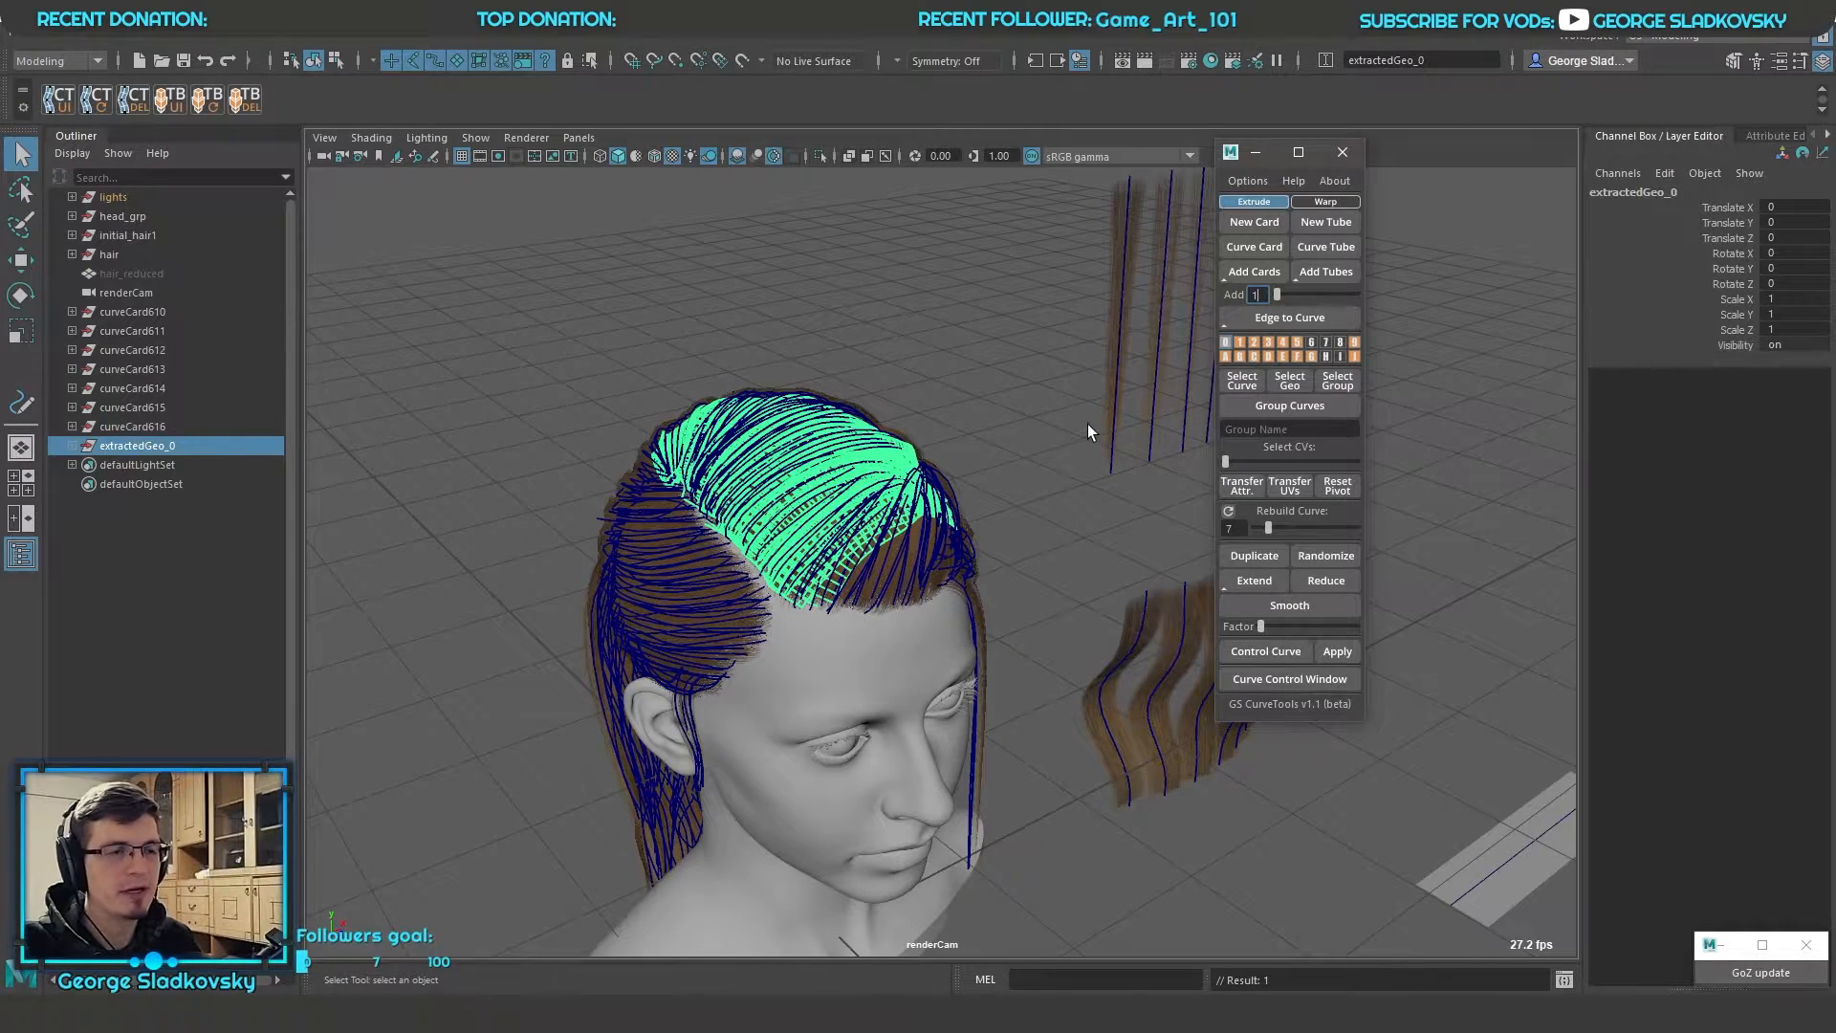
pyautogui.keyDown('alt'); pyautogui.moveTo(1087, 423); pyautogui.dragTo(1064, 419); pyautogui.keyUp('alt')
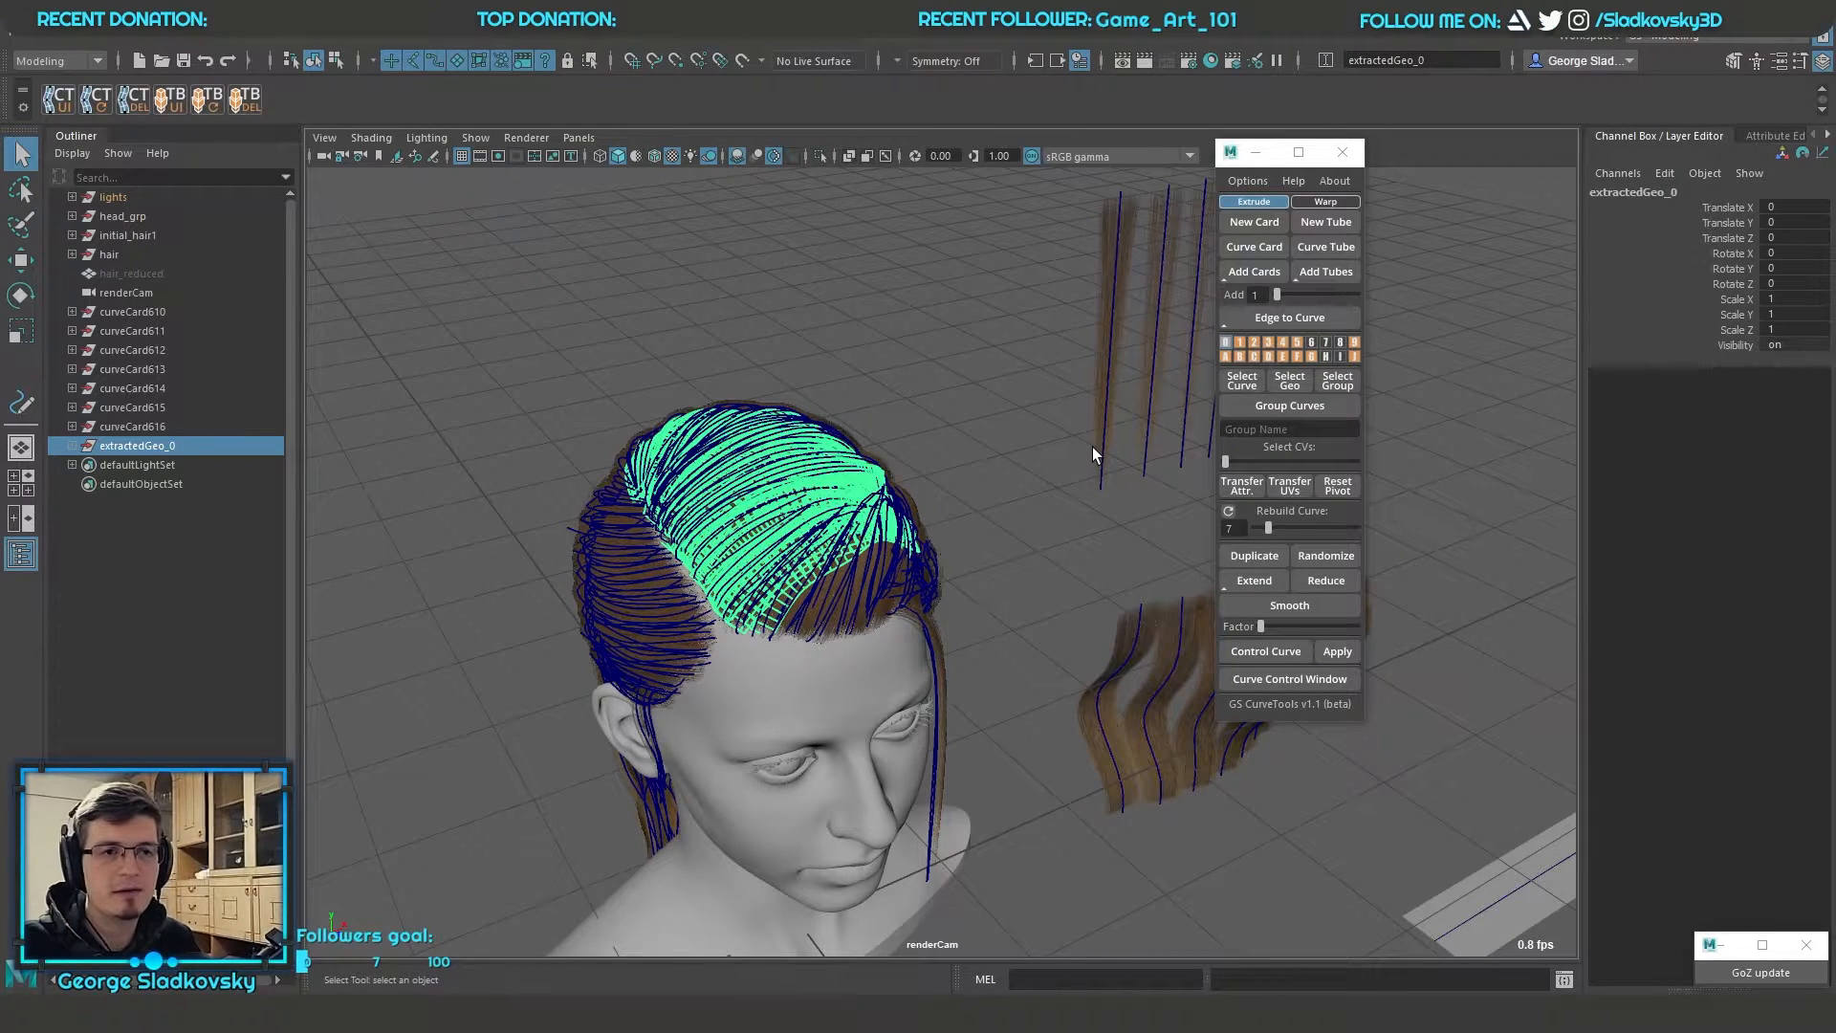
# Extract the card geometry of layers 1 to 5 and layer 10
pyautogui.moveTo(1236, 341); pyautogui.dragTo(1175, 323, button='right')
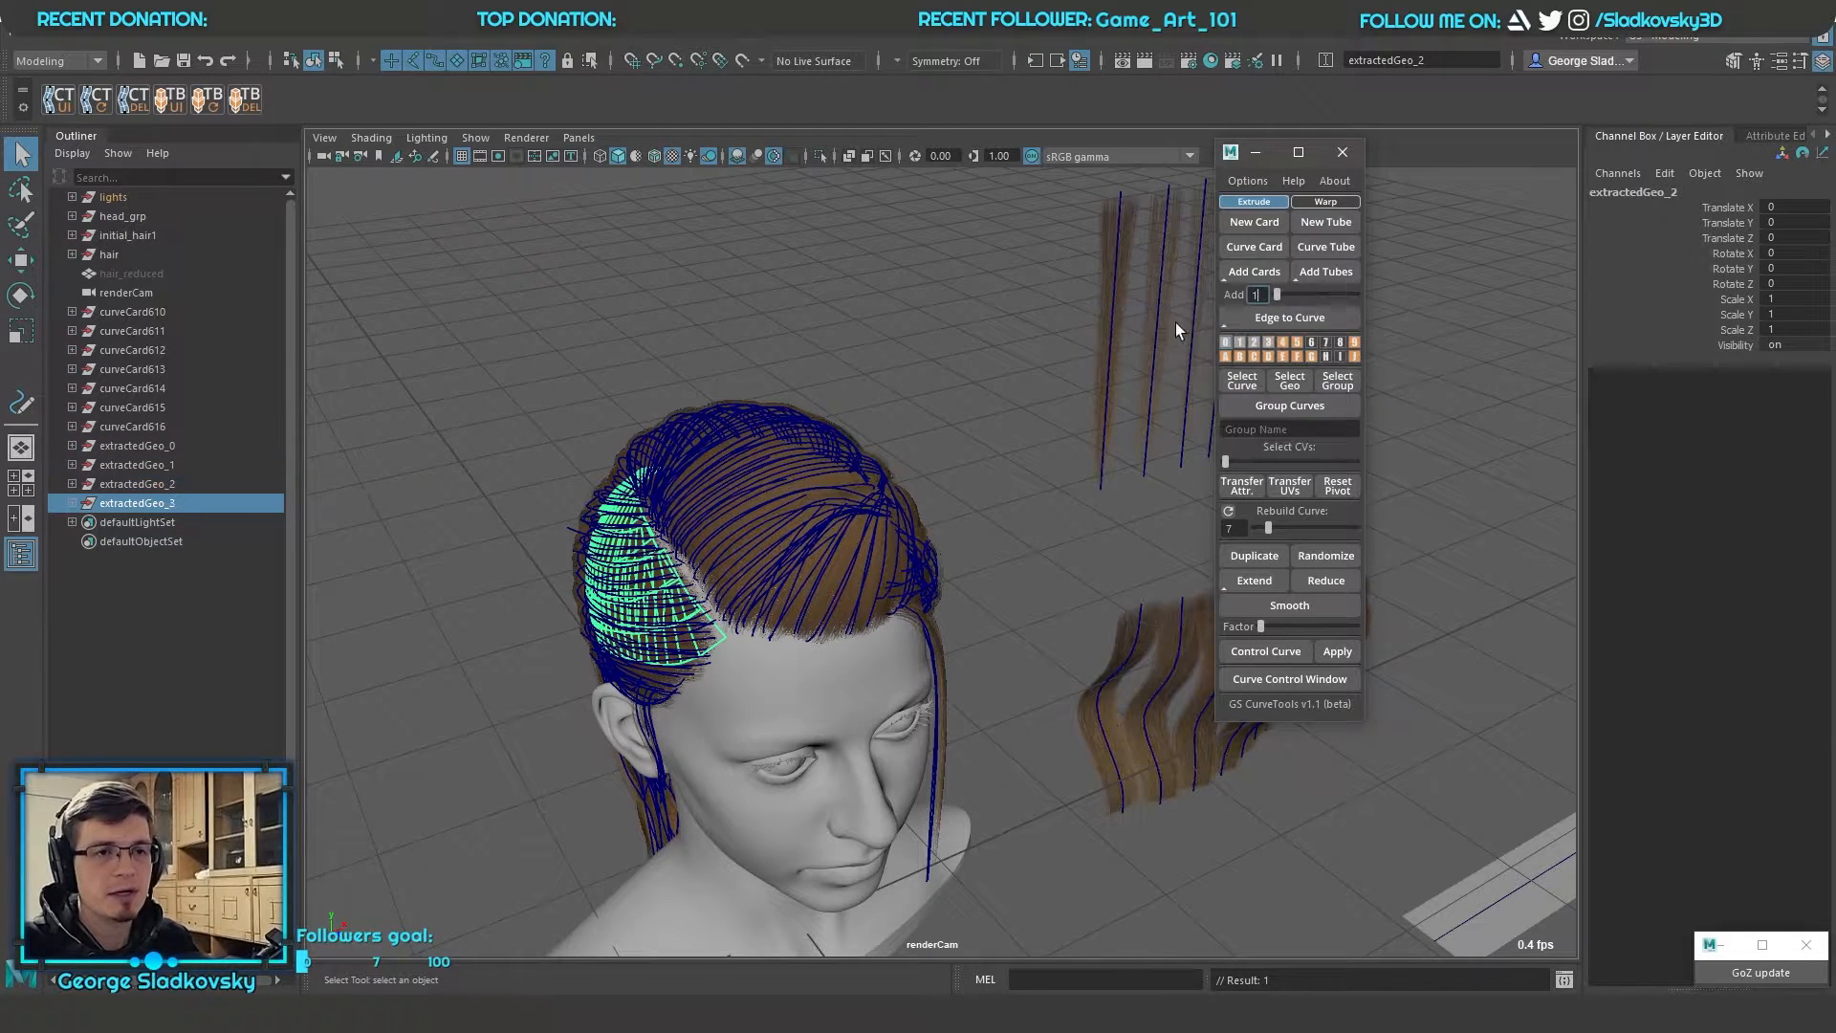
pyautogui.moveTo(1282, 341); pyautogui.dragTo(1191, 315, button='right')
pyautogui.moveTo(1297, 342); pyautogui.dragTo(1189, 332, button='right')
# Select the extractedGeo_0 group and inspect the curves, instances and geometry inside curveCard610 for comparison
pyautogui.click(159, 447)
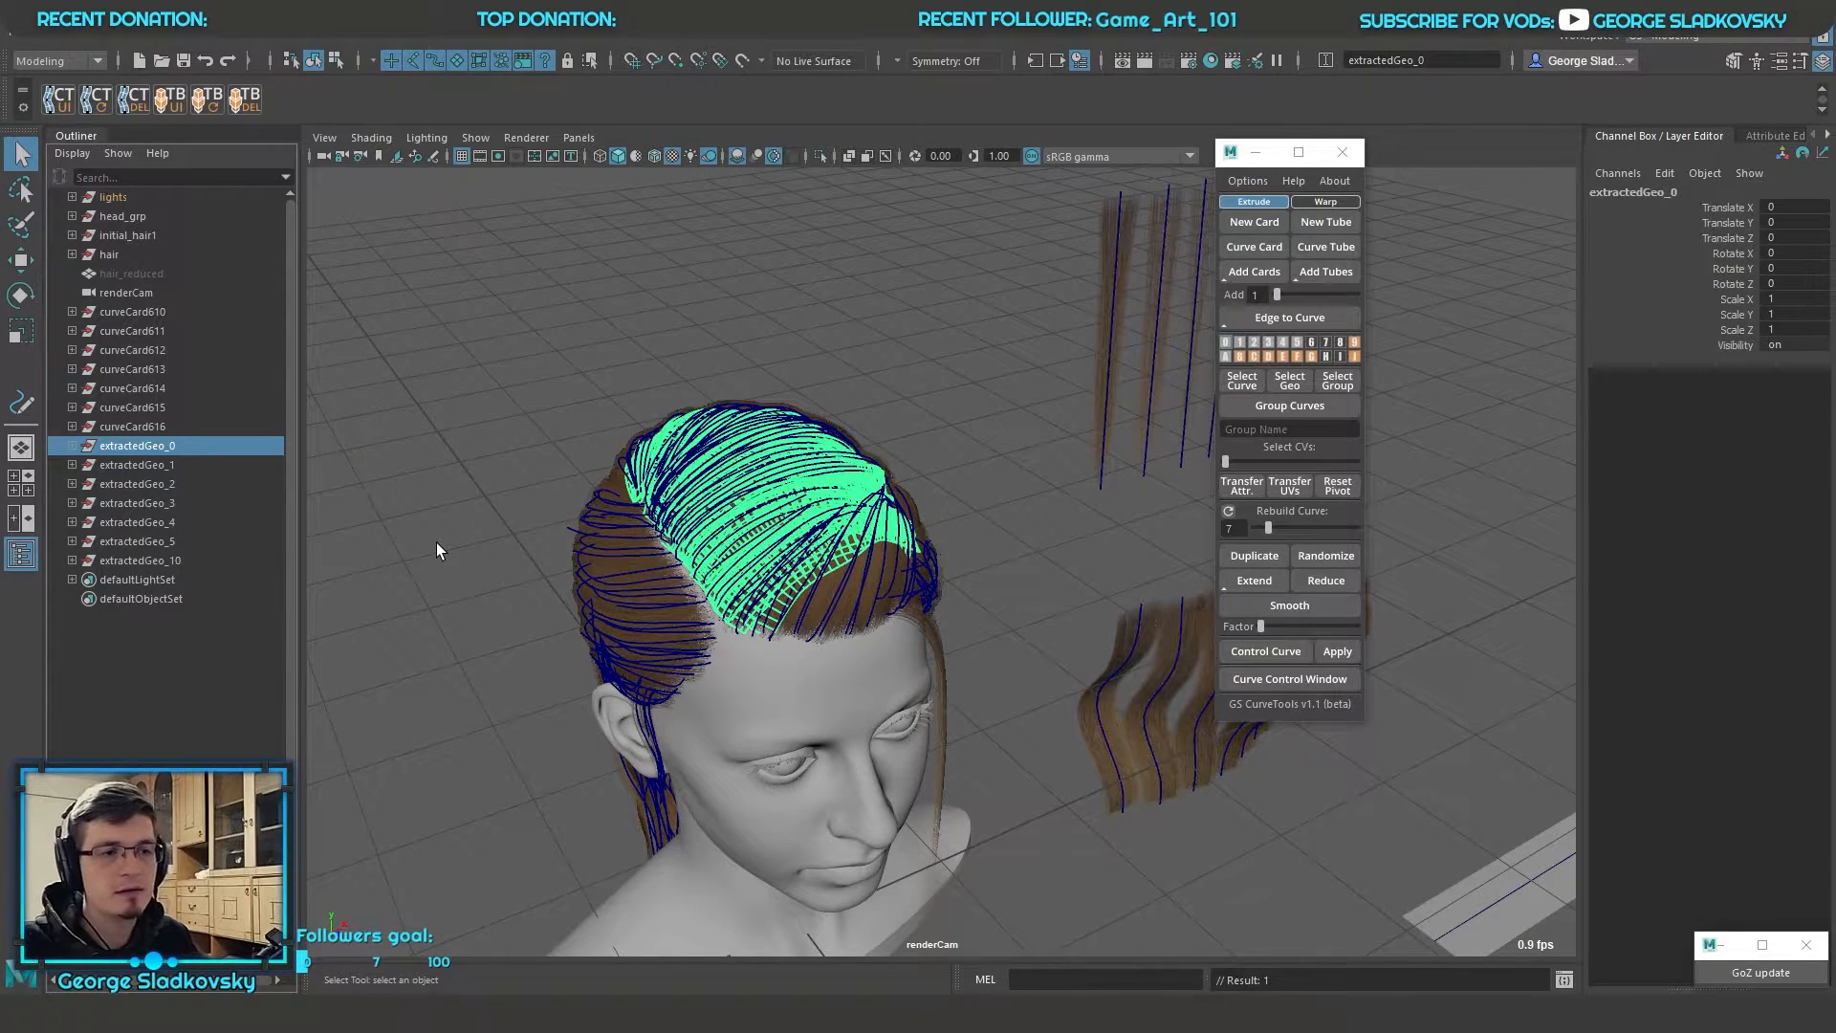
pyautogui.click(73, 312)
pyautogui.click(84, 350)
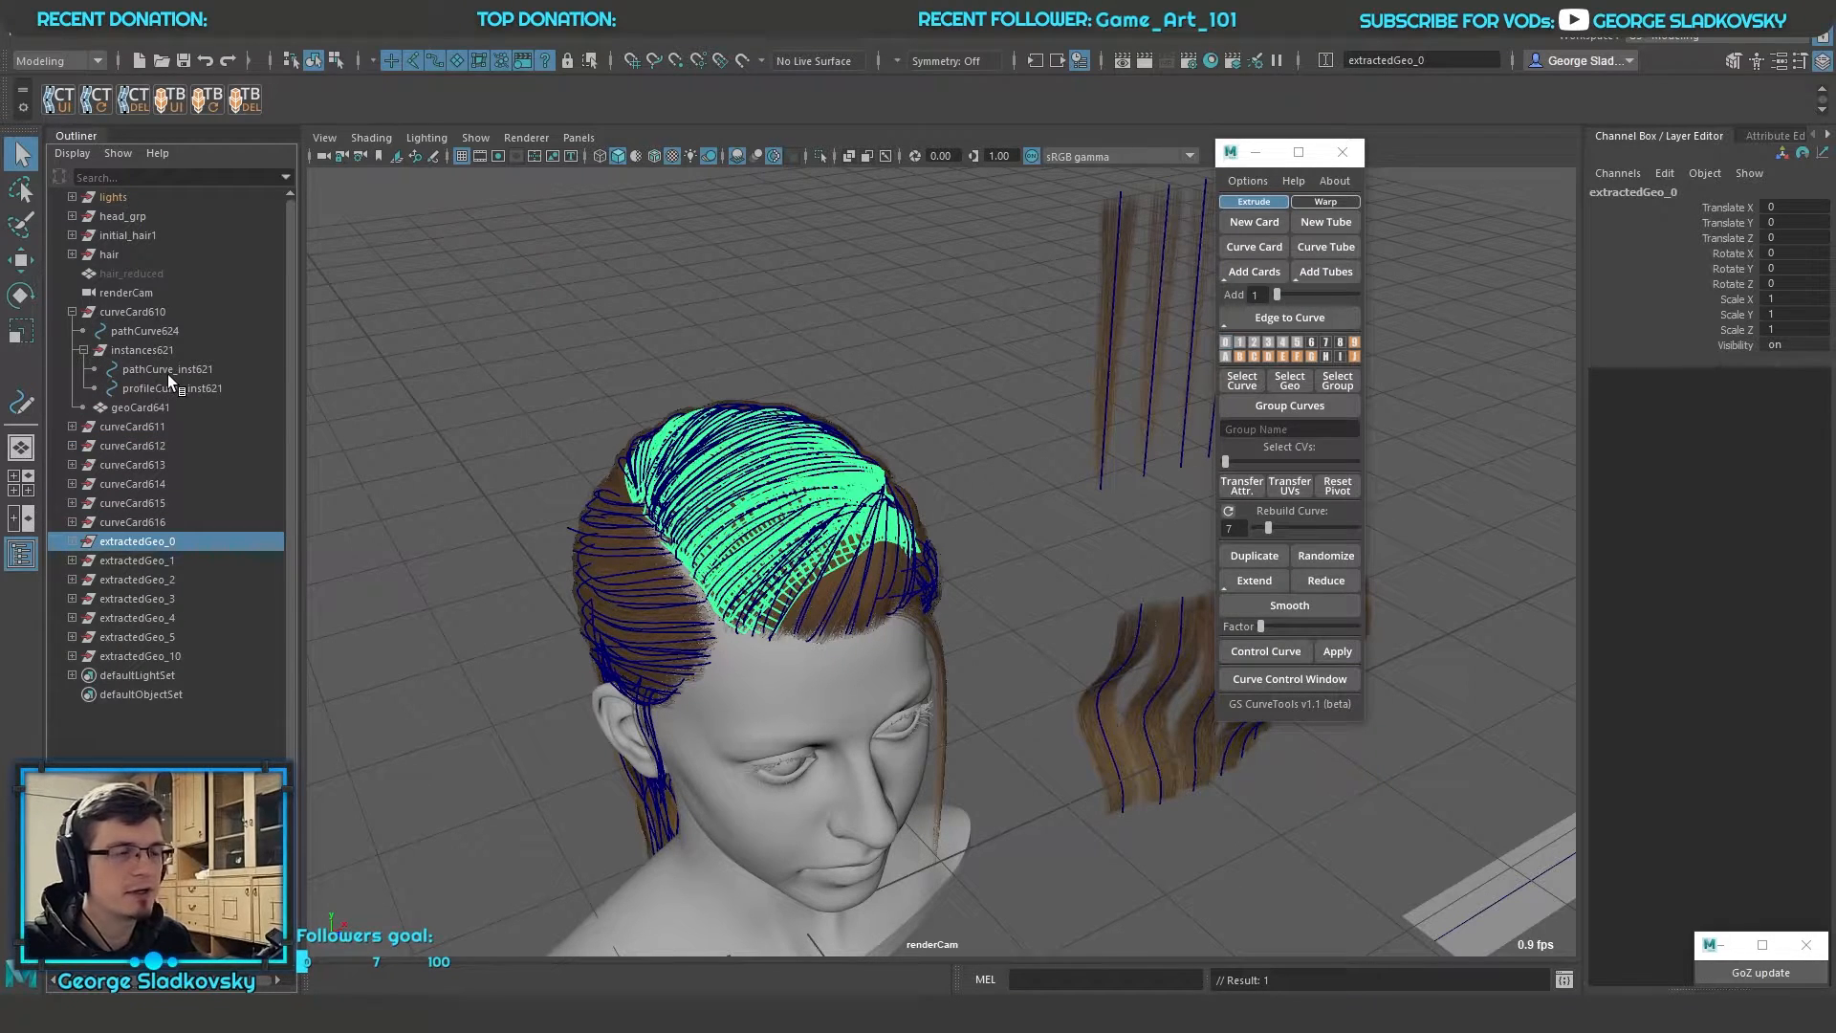
pyautogui.click(84, 350)
pyautogui.click(73, 311)
# Extract the card geometry of layers 11 to 16
pyautogui.keyDown('alt'); pyautogui.moveTo(747, 362); pyautogui.dragTo(826, 429, button='middle'); pyautogui.keyUp('alt')
pyautogui.click(860, 422)
pyautogui.moveTo(1239, 357); pyautogui.dragTo(1171, 335, button='right')
pyautogui.rightClick(1265, 360)
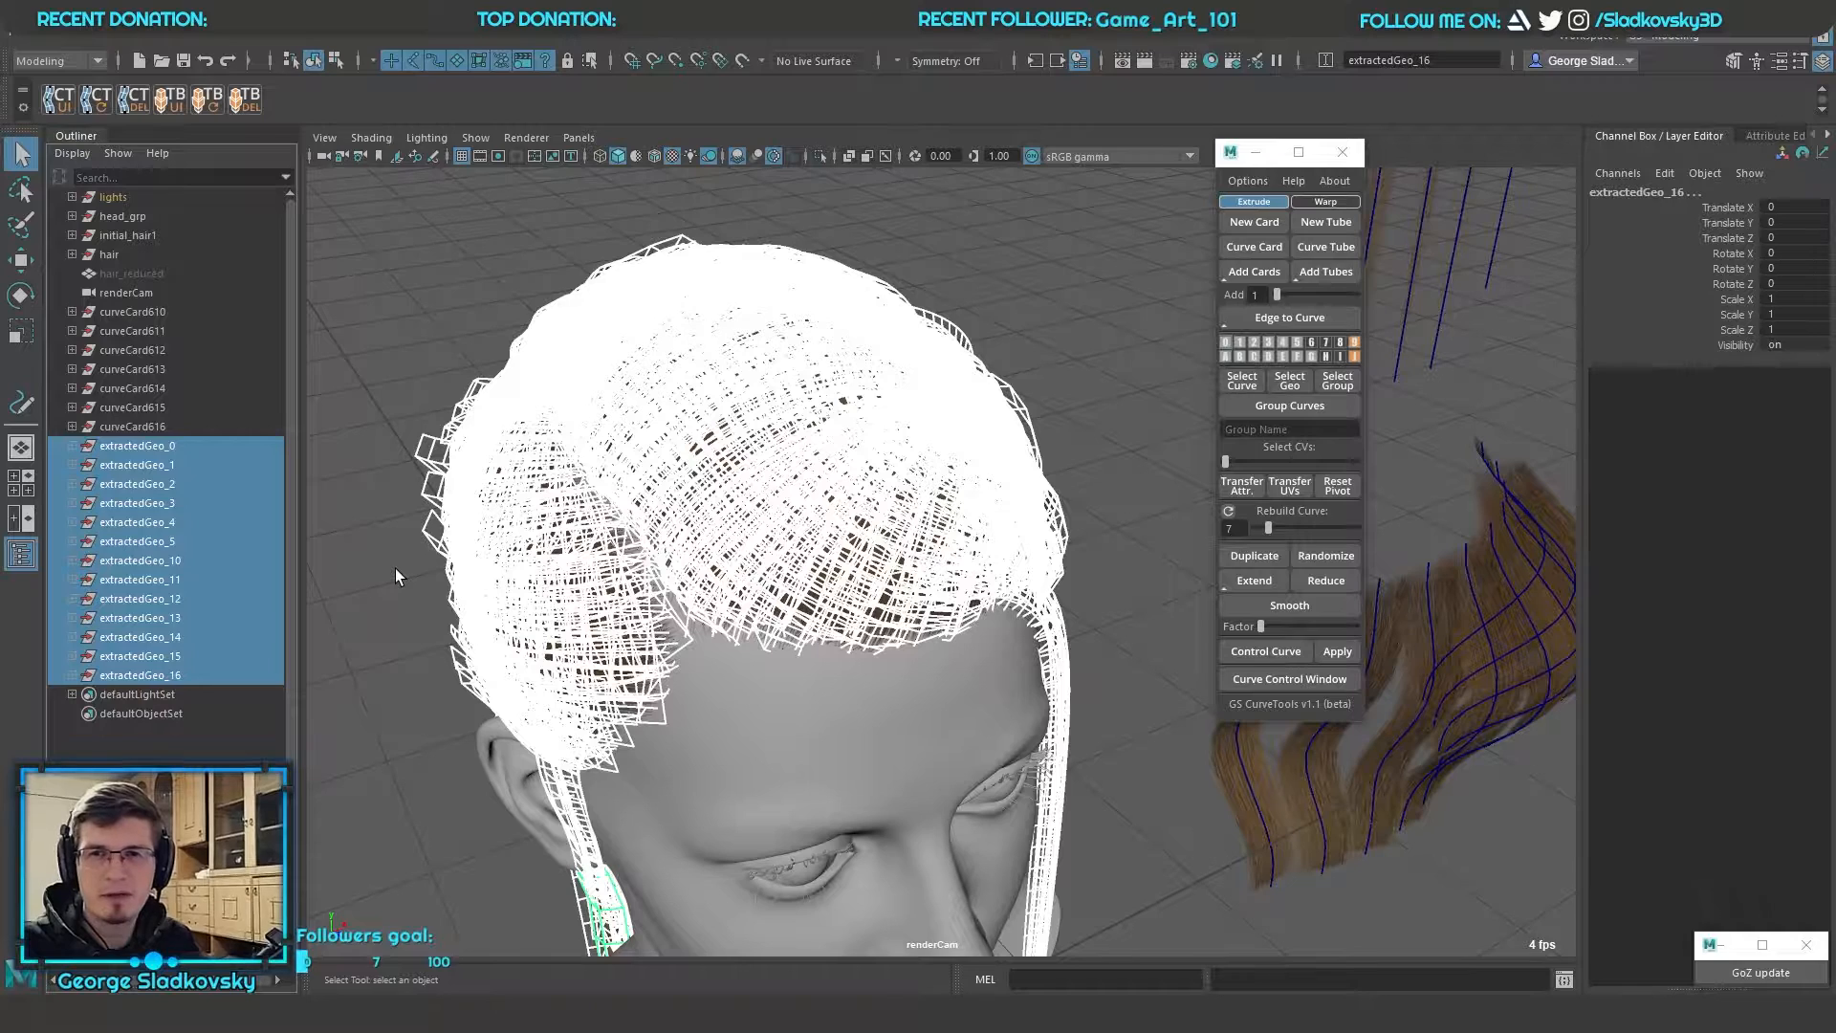
# Expand the extractedGeo_0 group and select individual cards such as geoCard683 to inspect its contents
pyautogui.click(157, 447)
pyautogui.click(72, 445)
pyautogui.scroll(-10, 158, 666)
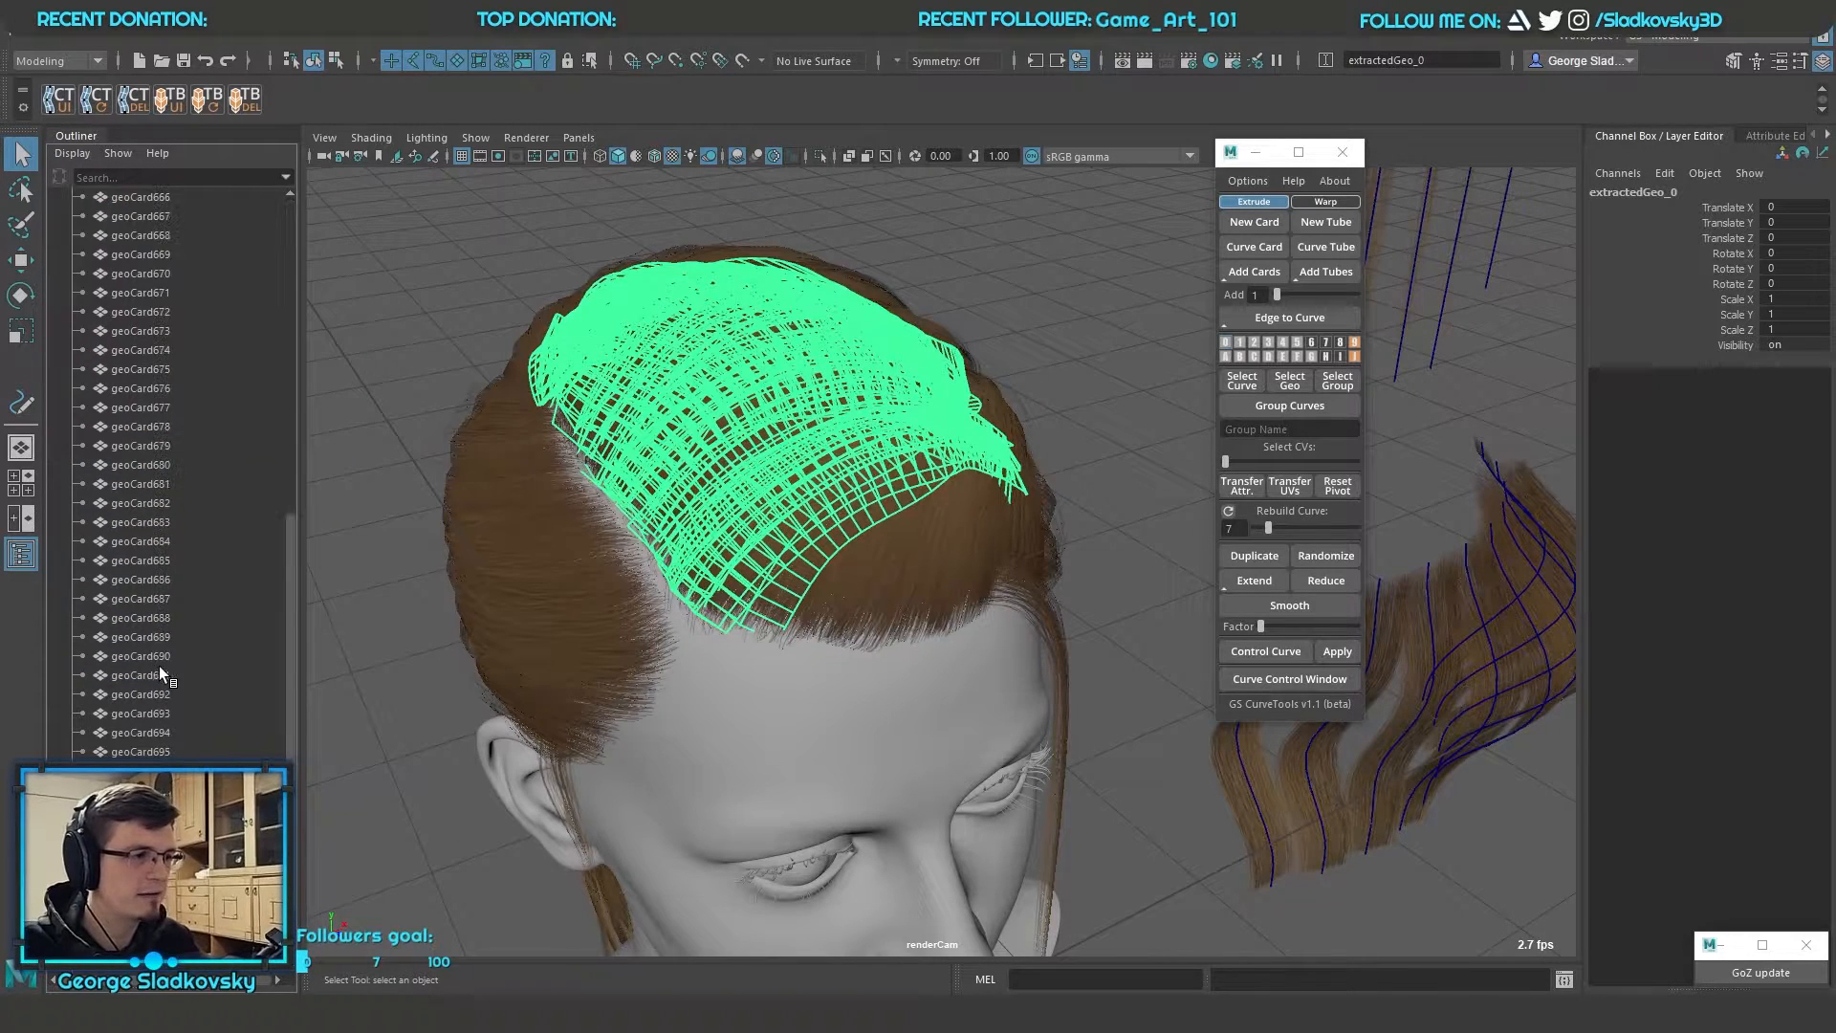
pyautogui.click(134, 528)
pyautogui.click(140, 584)
pyautogui.click(142, 638)
pyautogui.click(135, 525)
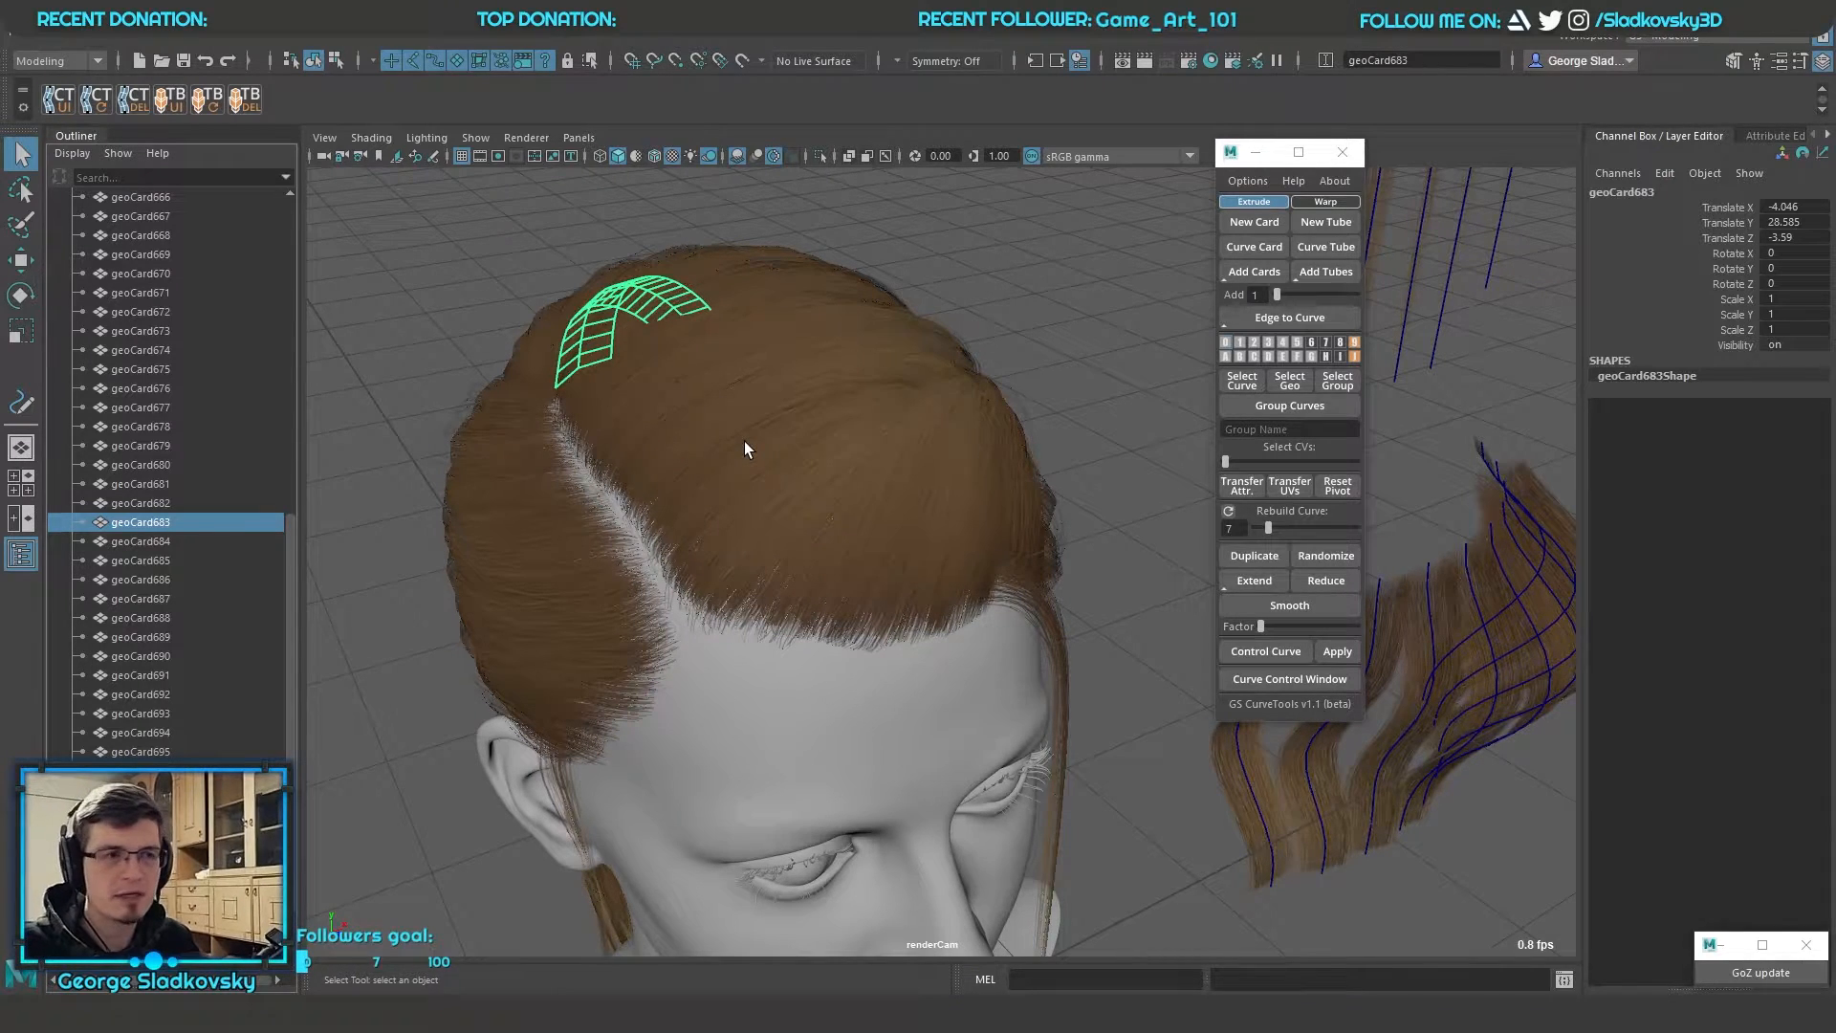
# Select individual extracted cards directly on the crown of the head, including geoCard989, to check their meshes
pyautogui.keyDown('alt'); pyautogui.moveTo(744, 440); pyautogui.dragTo(1100, 353); pyautogui.keyUp('alt')
pyautogui.click(927, 471)
pyautogui.click(1119, 335)
pyautogui.click(886, 536)
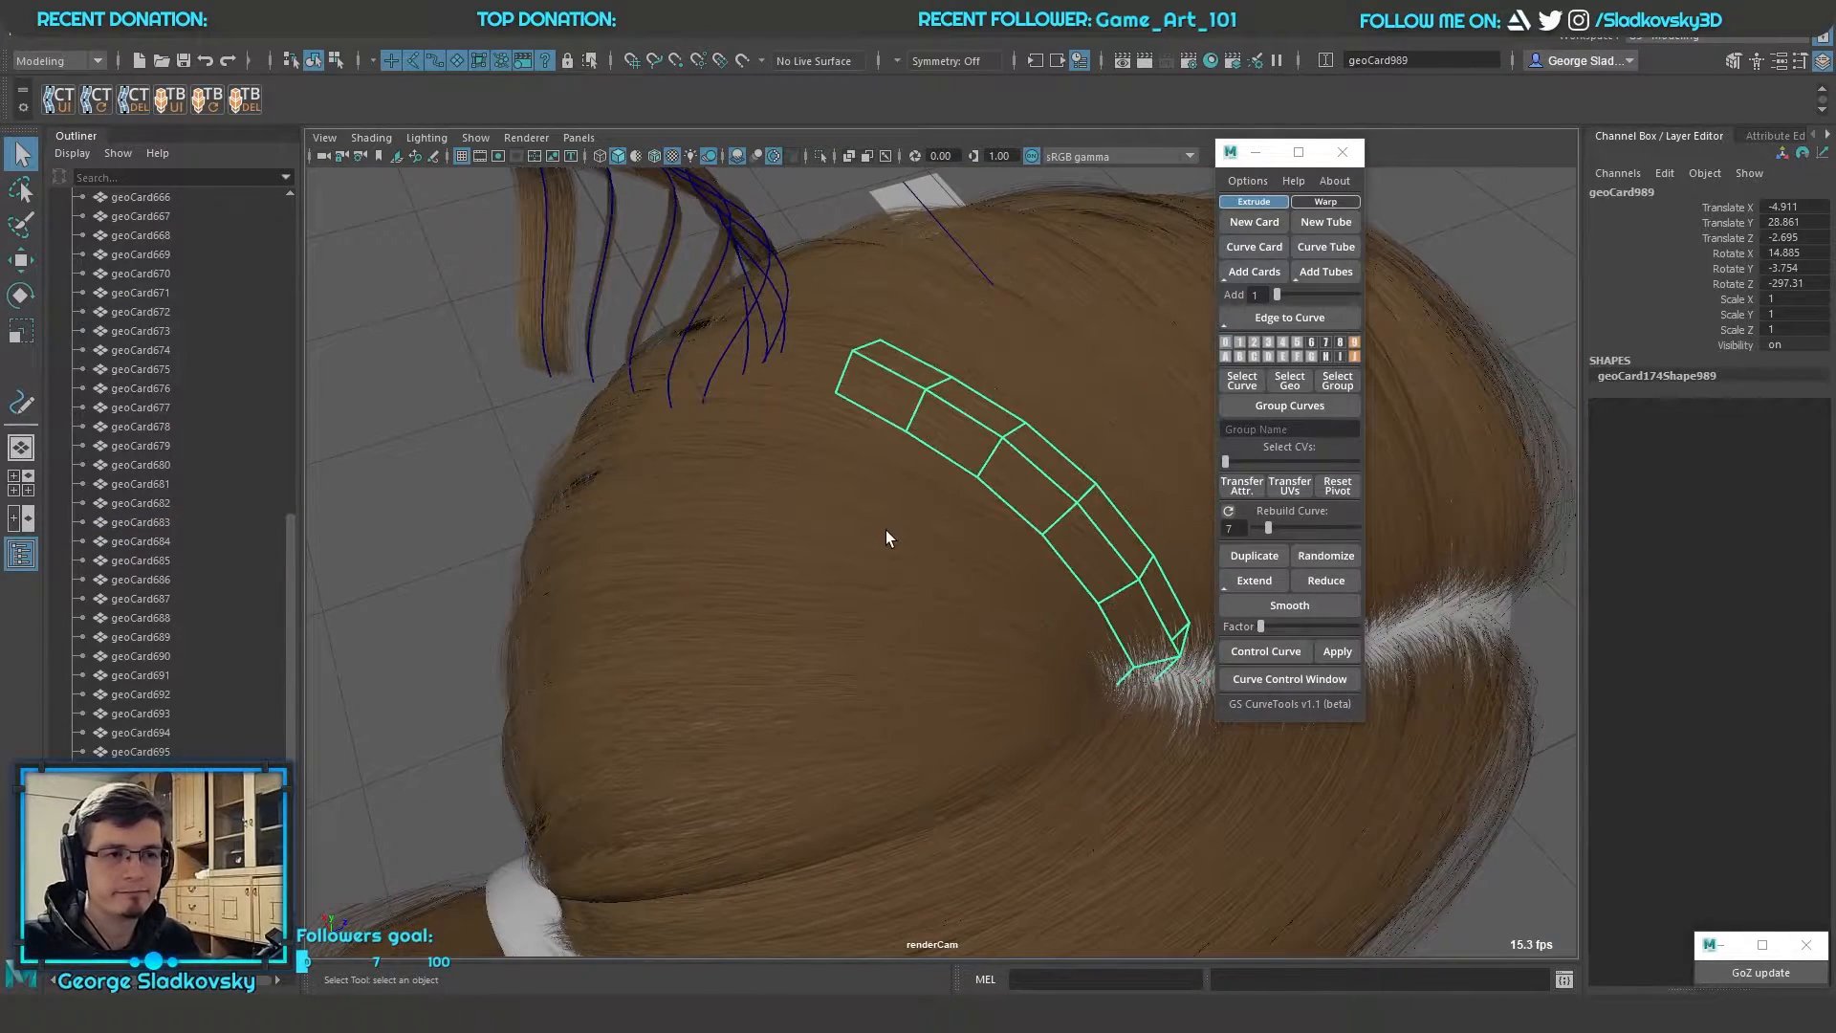
pyautogui.click(888, 525)
pyautogui.click(966, 483)
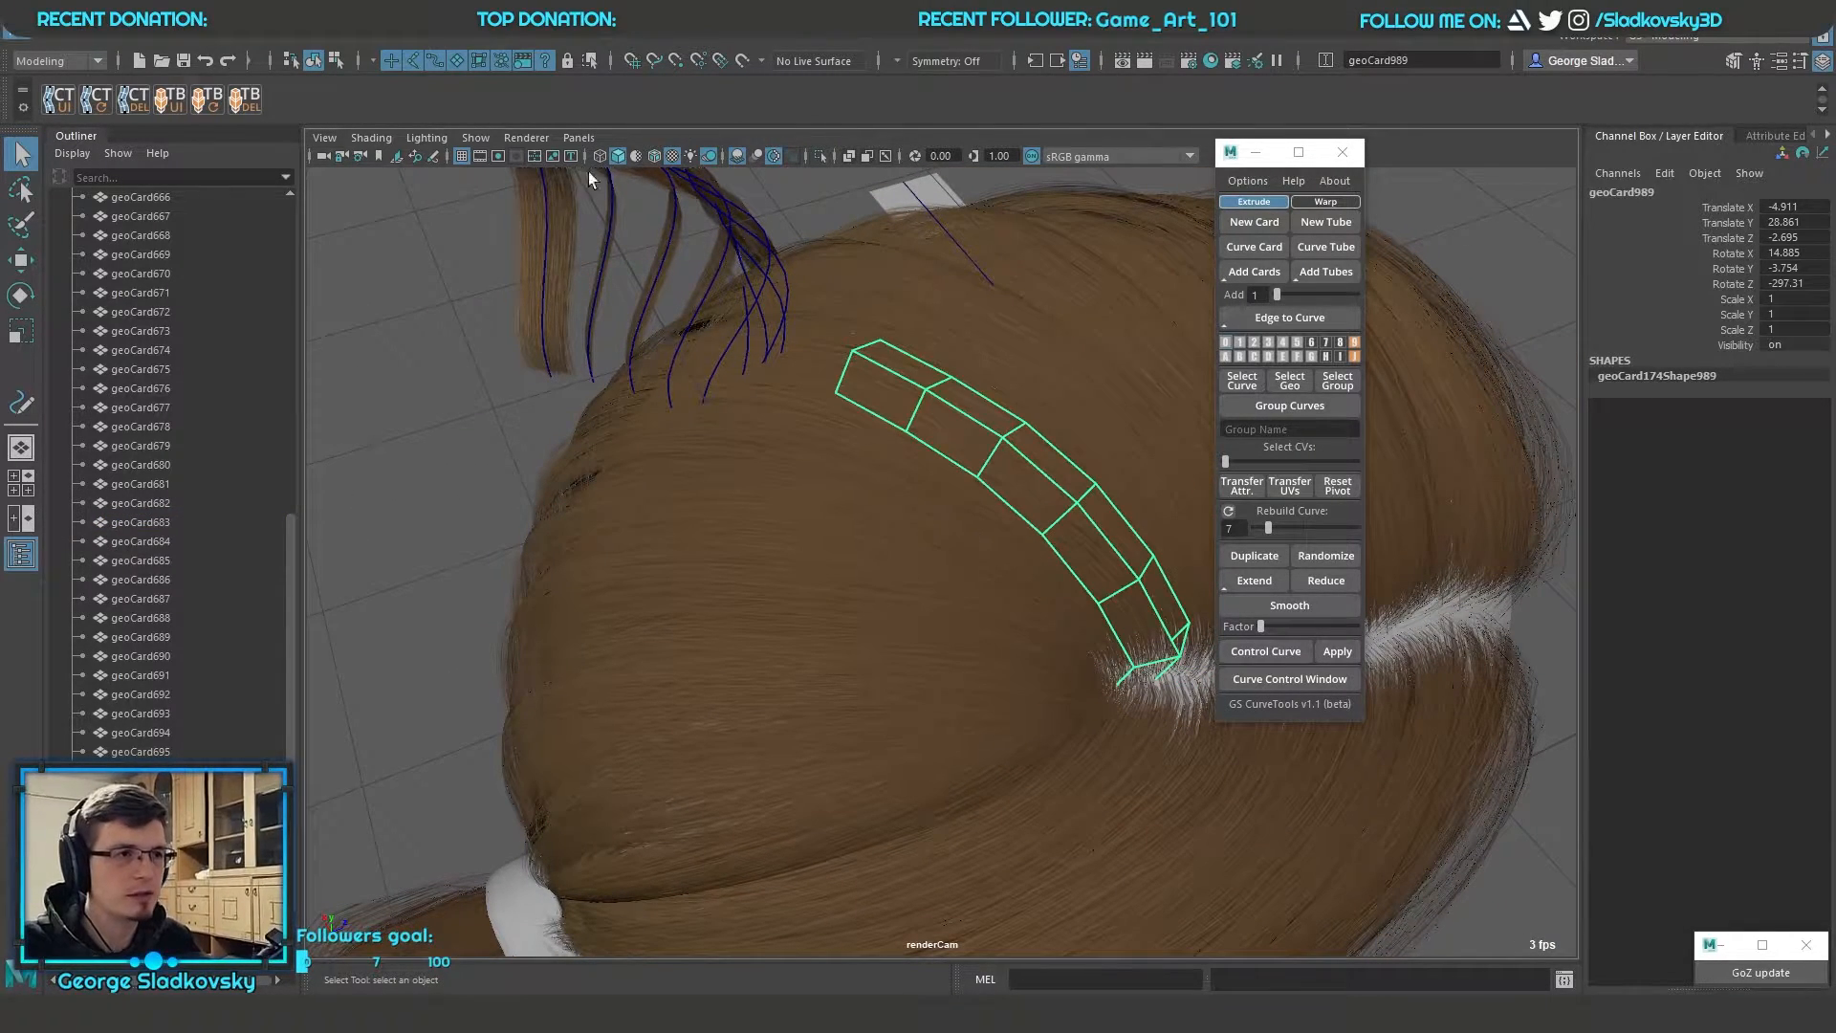
# Try to move the extracted card geoCard869 and one of its edges on the crown, and undo the moves
pyautogui.click(801, 400)
pyautogui.press('w')
pyautogui.moveTo(1110, 655); pyautogui.dragTo(1042, 220)
pyautogui.keyDown('alt'); pyautogui.moveTo(1008, 247); pyautogui.dragTo(971, 357, button='middle'); pyautogui.keyUp('alt')
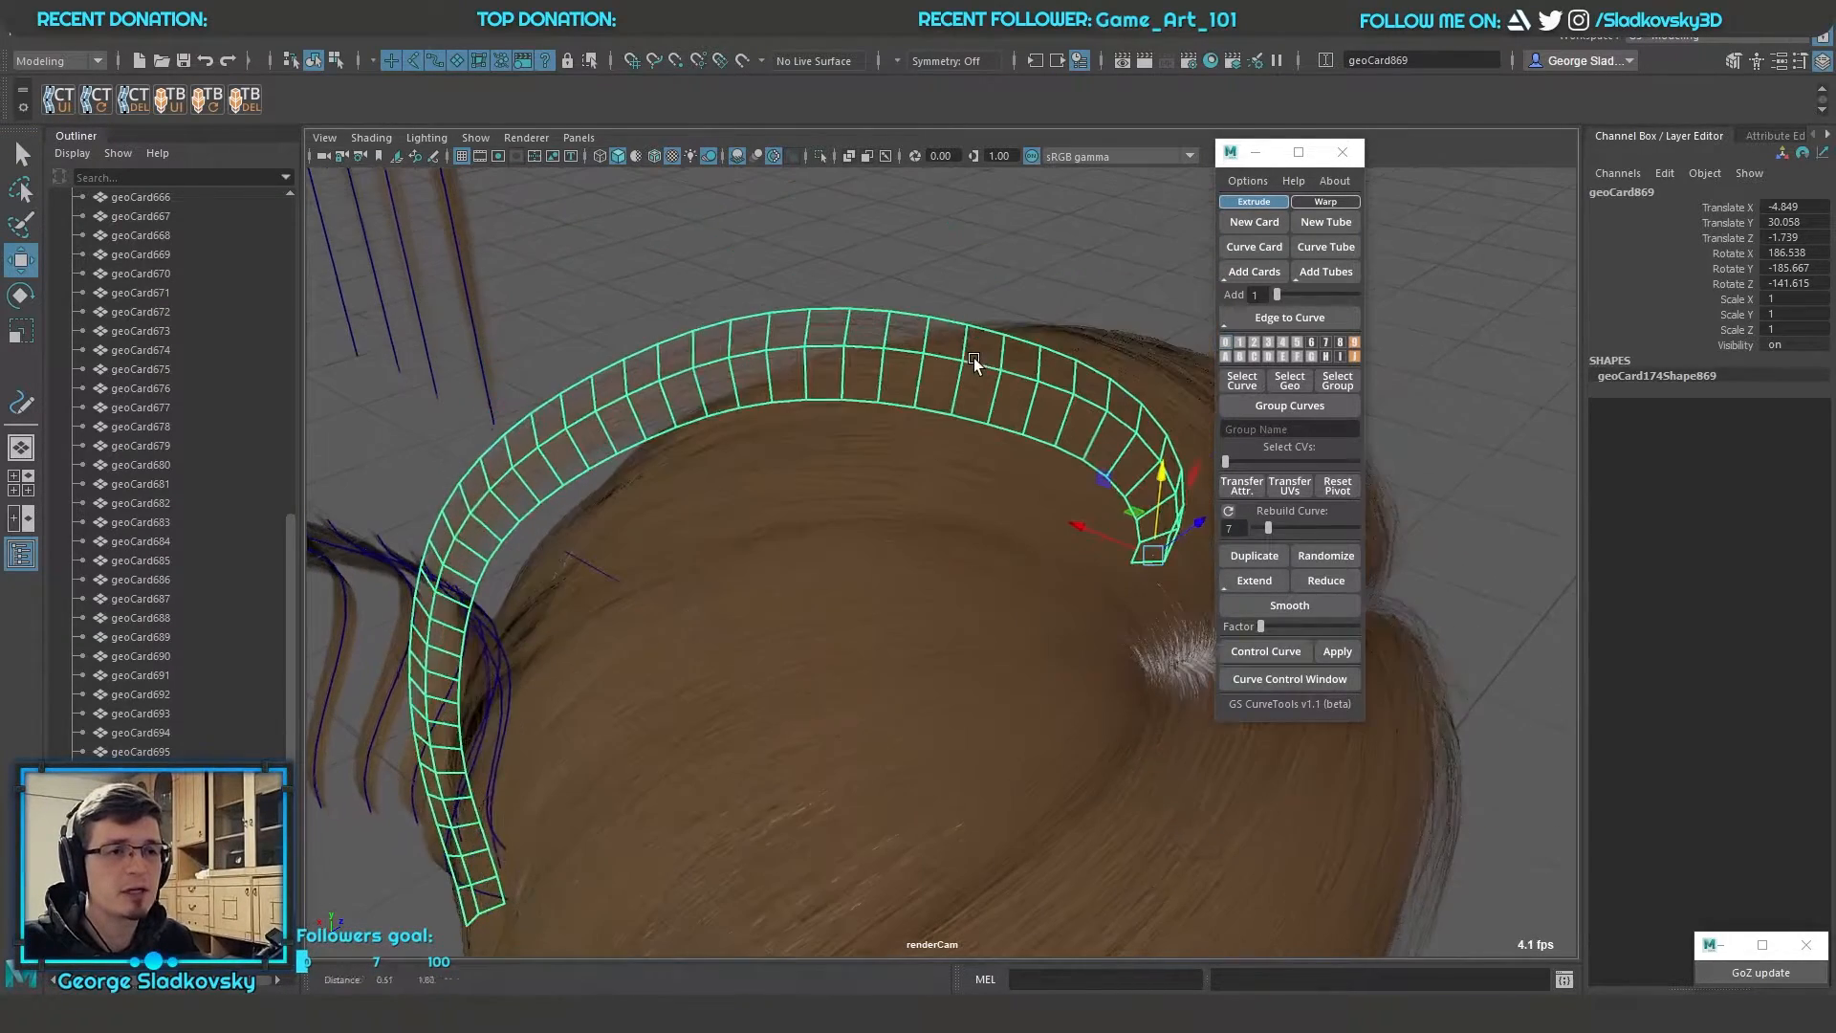
pyautogui.moveTo(997, 374); pyautogui.dragTo(1110, 445, button='right')
pyautogui.click(1020, 376)
pyautogui.moveTo(1019, 376); pyautogui.dragTo(984, 371)
pyautogui.hotkey('ctrl', 'z')
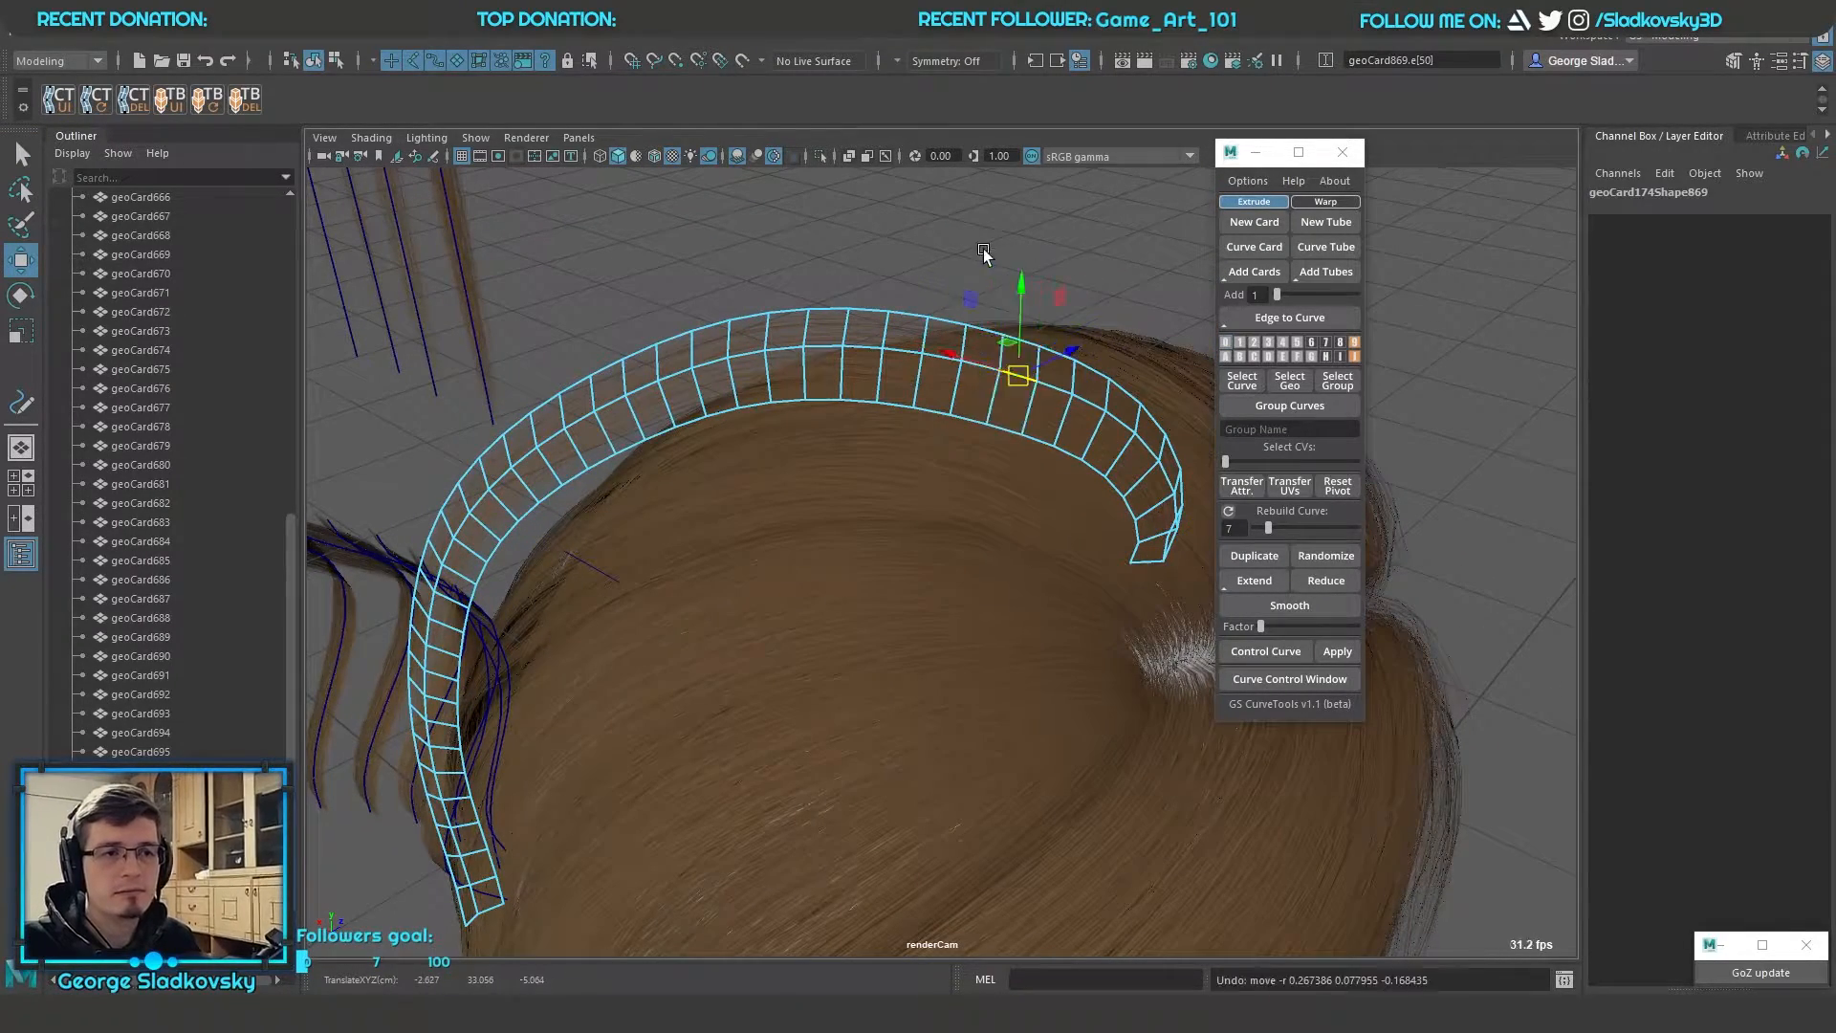
pyautogui.press('q')
# Select all extracted groups from extractedGeo_0 to extractedGeo_16 and combine them into a single mesh
pyautogui.moveTo(983, 249); pyautogui.dragTo(1071, 217, button='right')
pyautogui.keyDown('alt'); pyautogui.moveTo(1043, 382); pyautogui.dragTo(966, 659); pyautogui.keyUp('alt')
pyautogui.keyDown('alt'); pyautogui.moveTo(966, 660); pyautogui.dragTo(828, 335, button='right'); pyautogui.keyUp('alt')
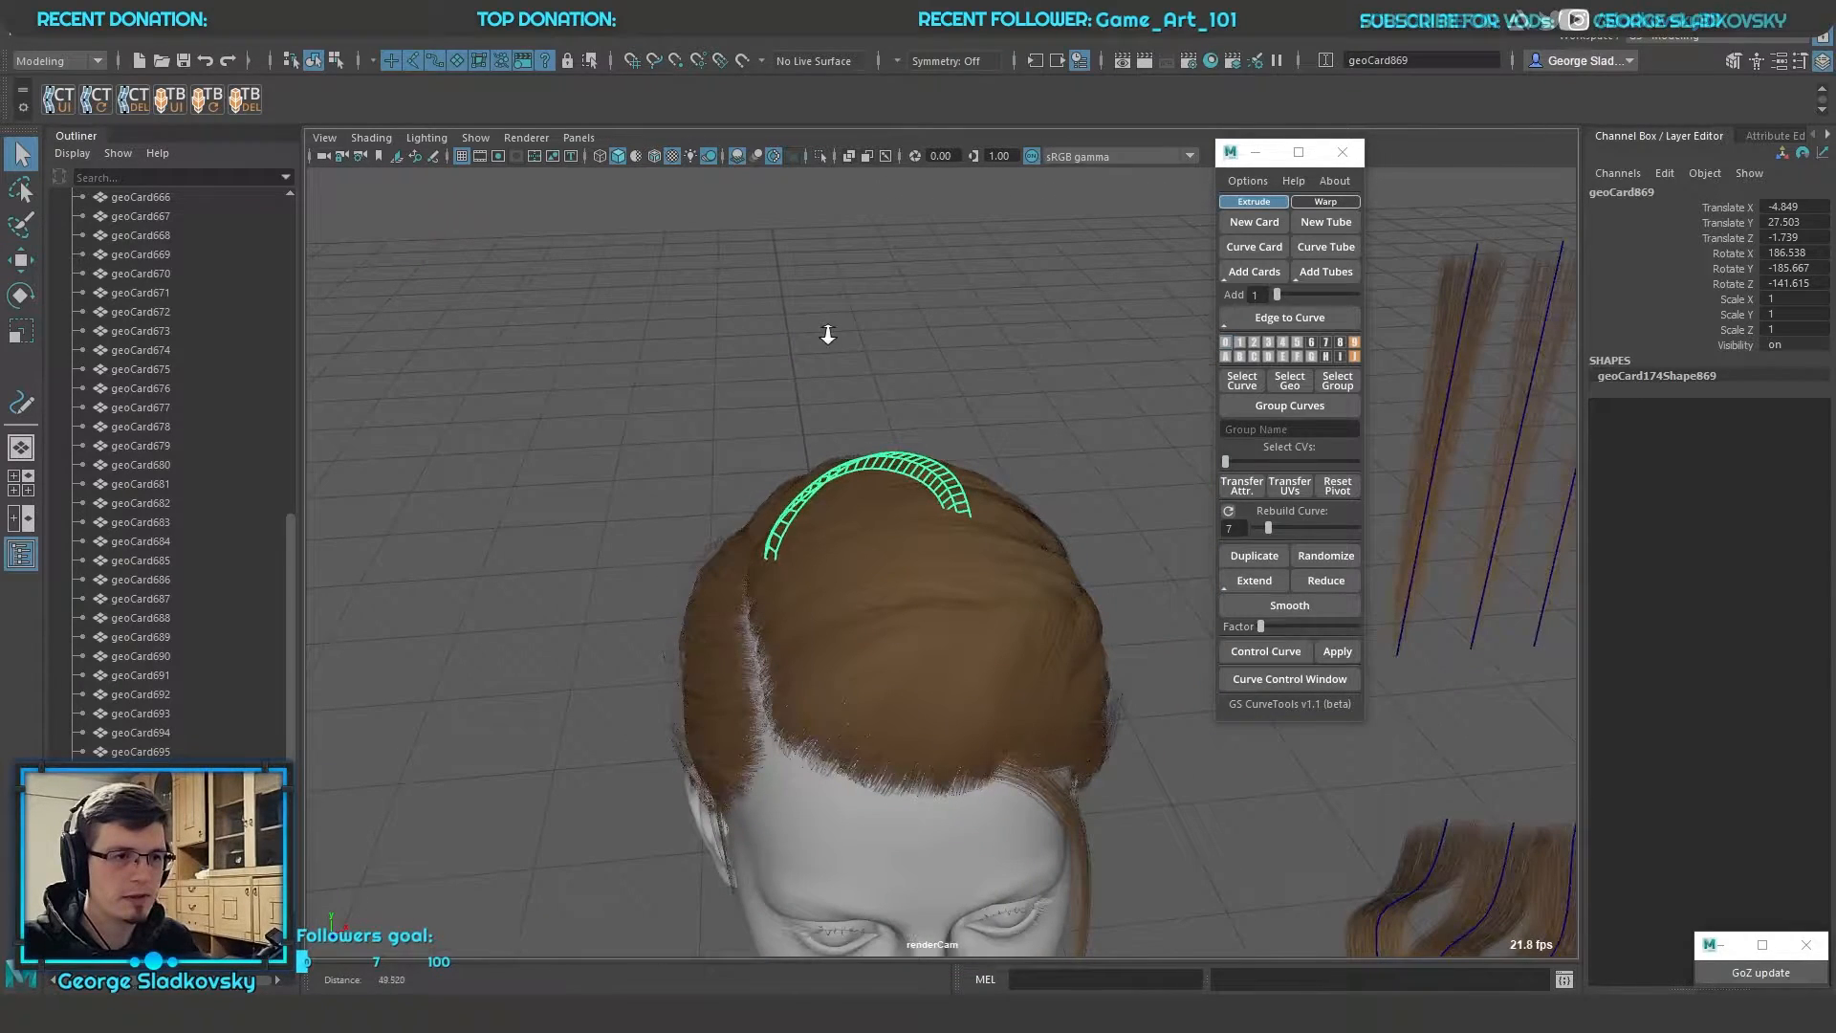
pyautogui.keyDown('alt'); pyautogui.moveTo(828, 335); pyautogui.dragTo(966, 287); pyautogui.keyUp('alt')
pyautogui.scroll(15, 123, 359)
pyautogui.click(72, 445)
pyautogui.moveTo(137, 446); pyautogui.dragTo(165, 675)
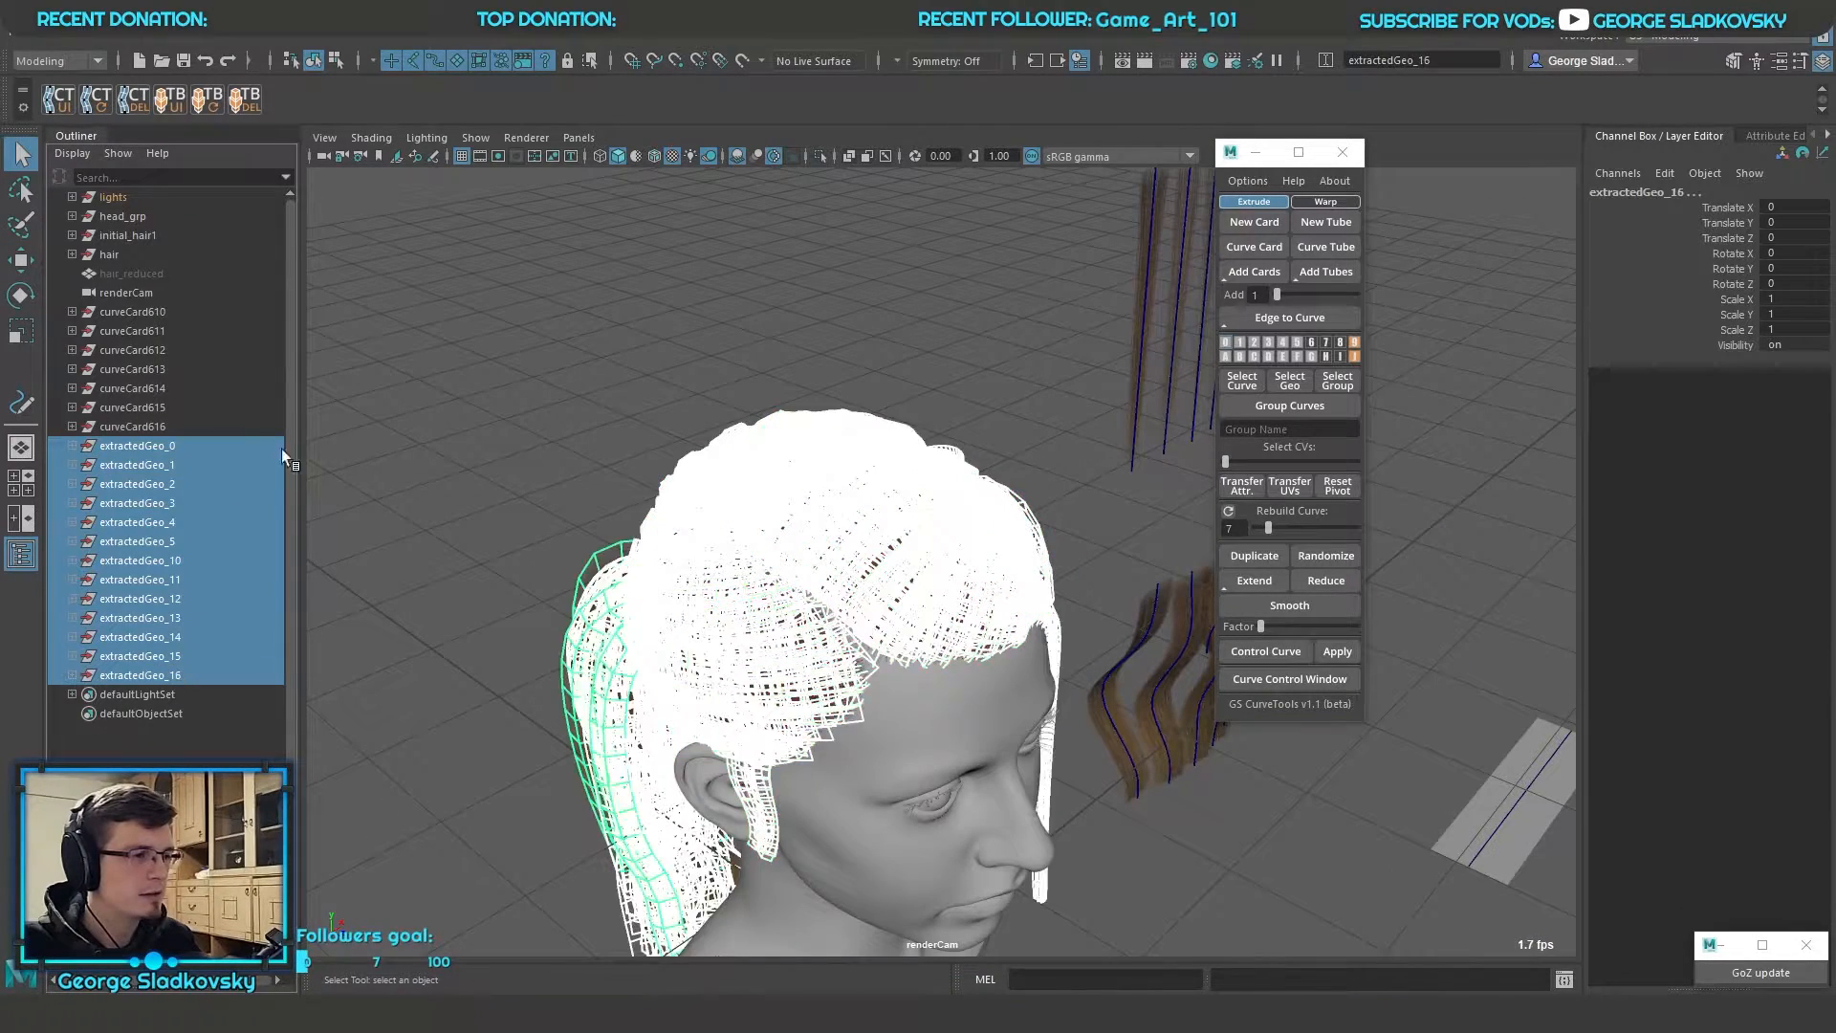
pyautogui.keyDown('shift'); pyautogui.rightClick(612, 323); pyautogui.keyUp('shift')
pyautogui.click(578, 667)
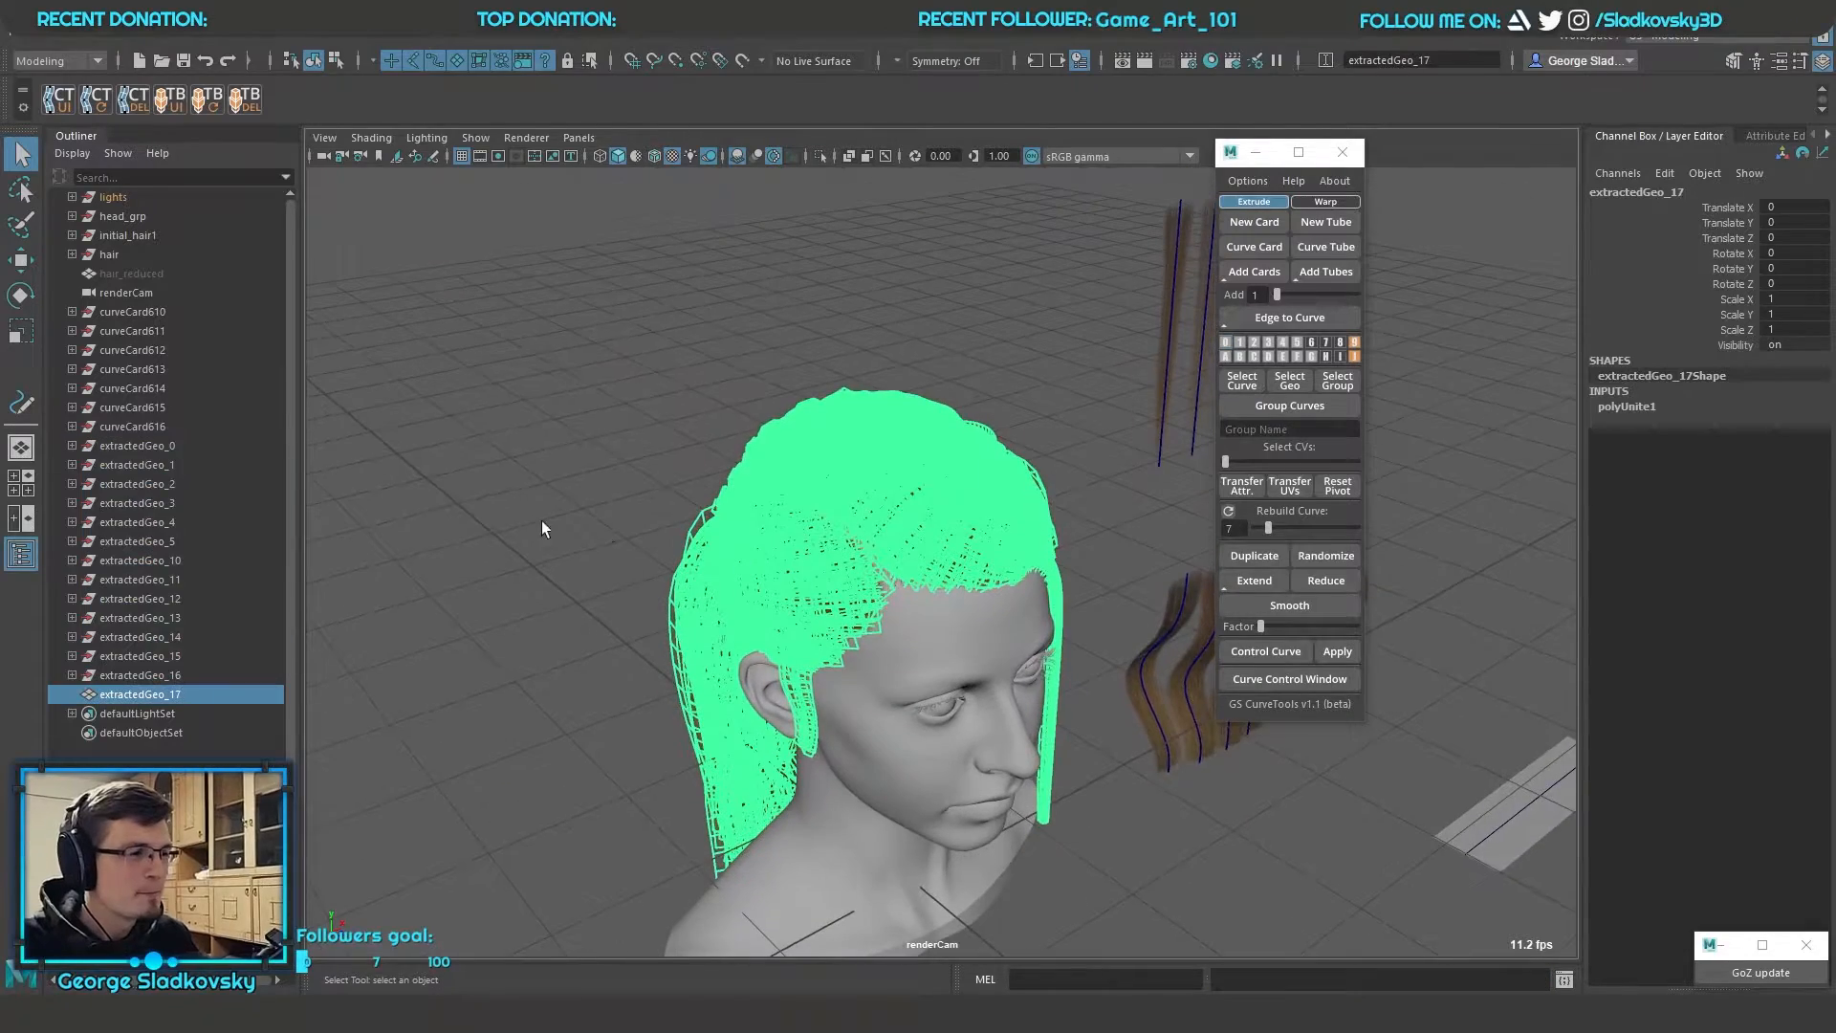
# Delete the construction history of the combined hair mesh extractedGeo_17
pyautogui.keyDown('alt'); pyautogui.moveTo(530, 516); pyautogui.dragTo(675, 513); pyautogui.keyUp('alt')
pyautogui.keyDown('alt'); pyautogui.moveTo(675, 512); pyautogui.dragTo(822, 236, button='right'); pyautogui.keyUp('alt')
pyautogui.click(822, 235)
pyautogui.click(972, 406)
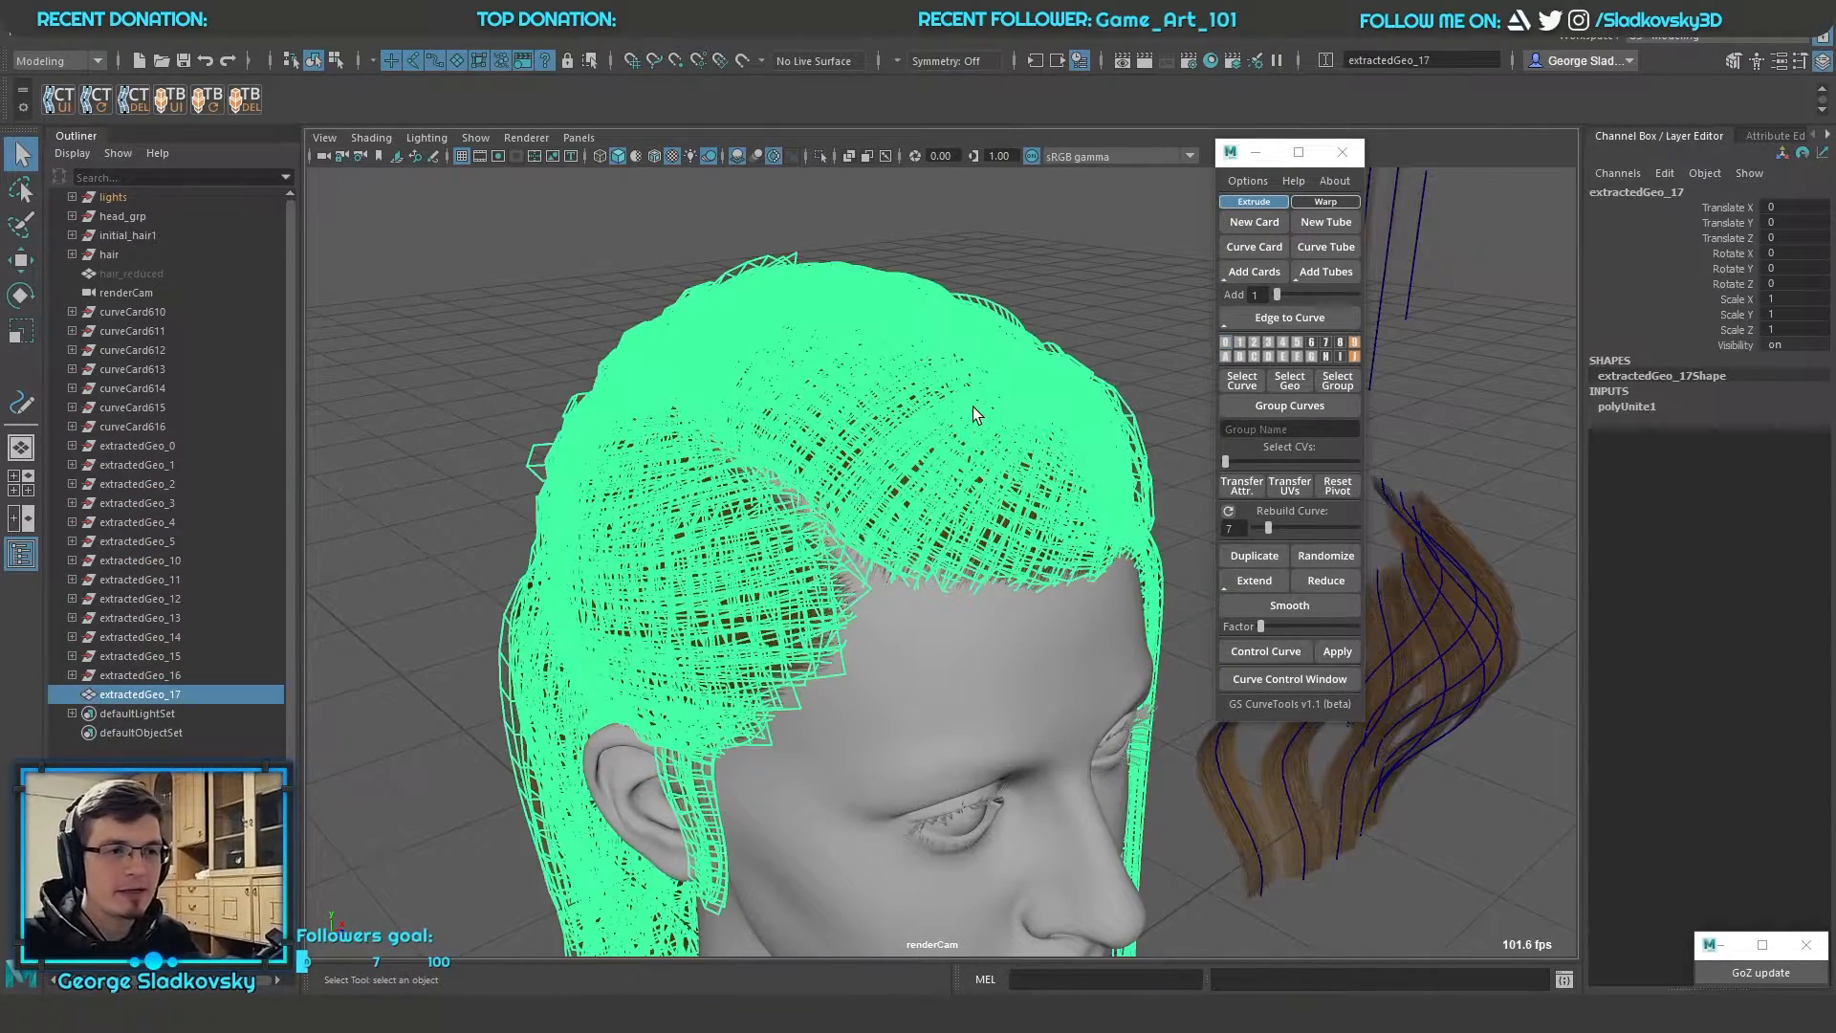
pyautogui.hotkey('alt', 'shift', 'd')
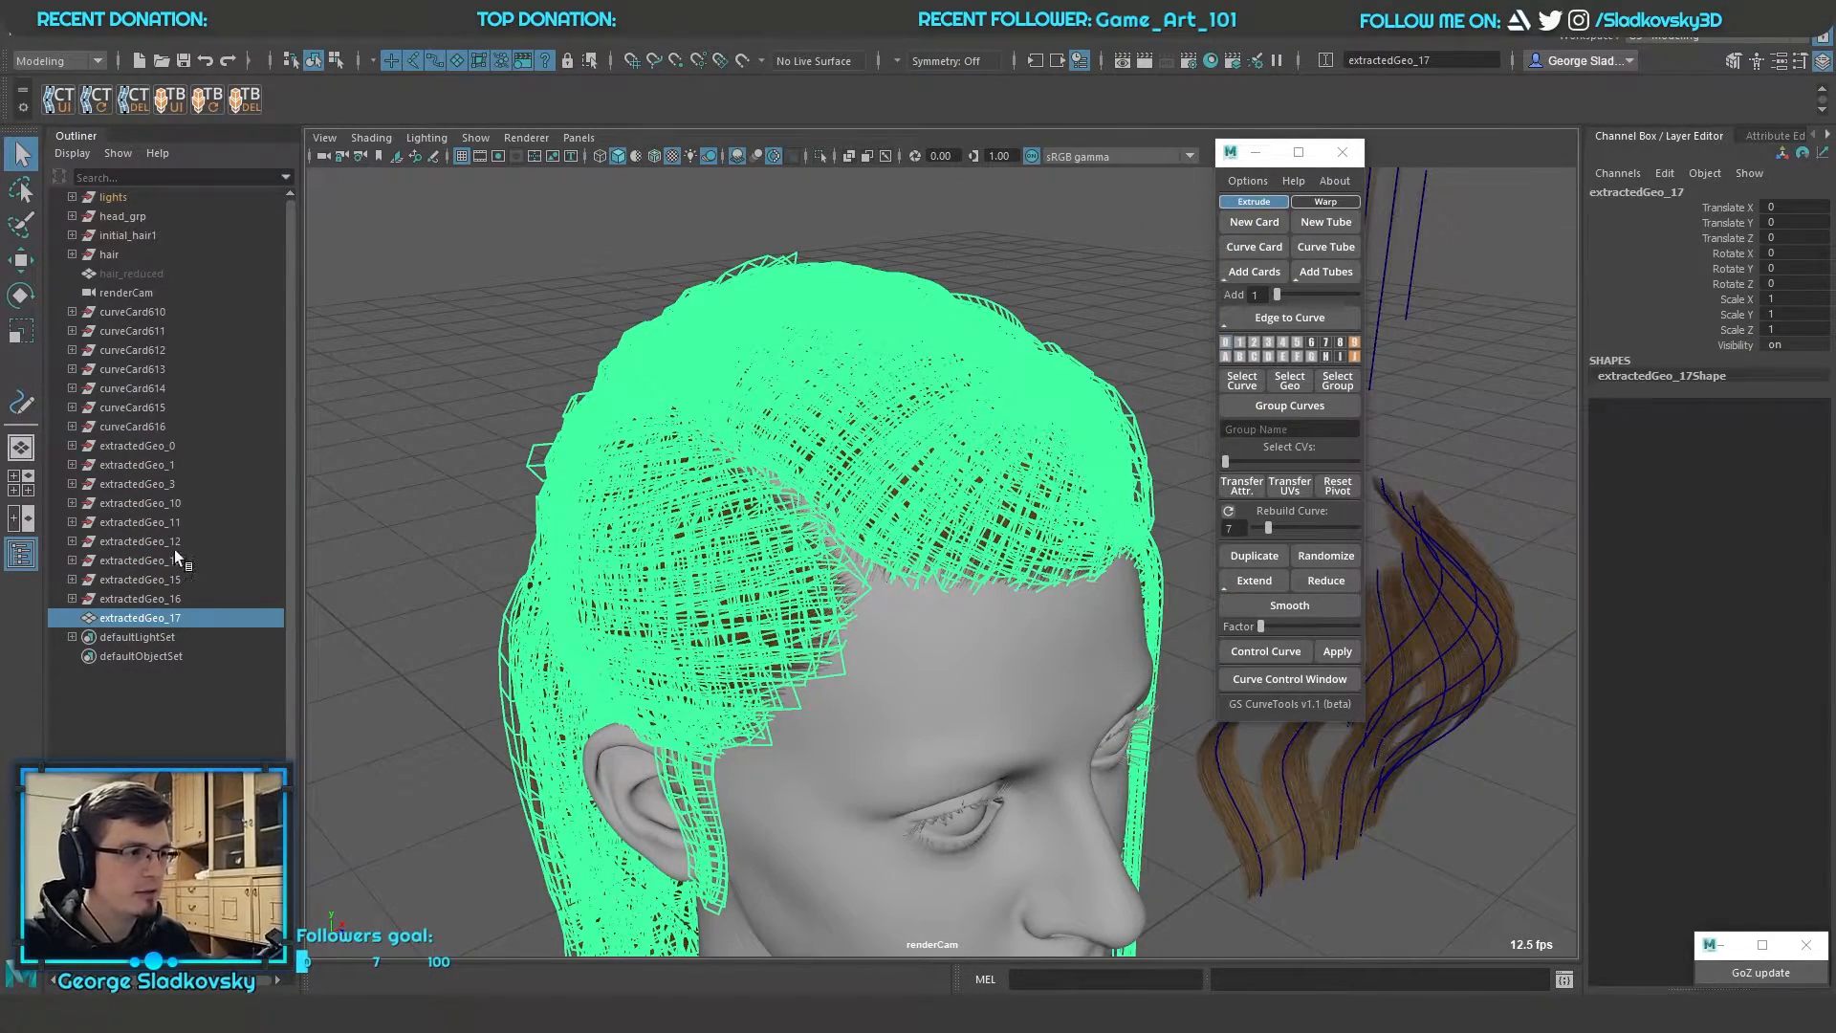
# Delete the leftover extracted groups from extractedGeo_0 to extractedGeo_16, keeping only the combined mesh
pyautogui.click(174, 598)
pyautogui.keyDown('shift'); pyautogui.click(186, 446); pyautogui.keyUp('shift')
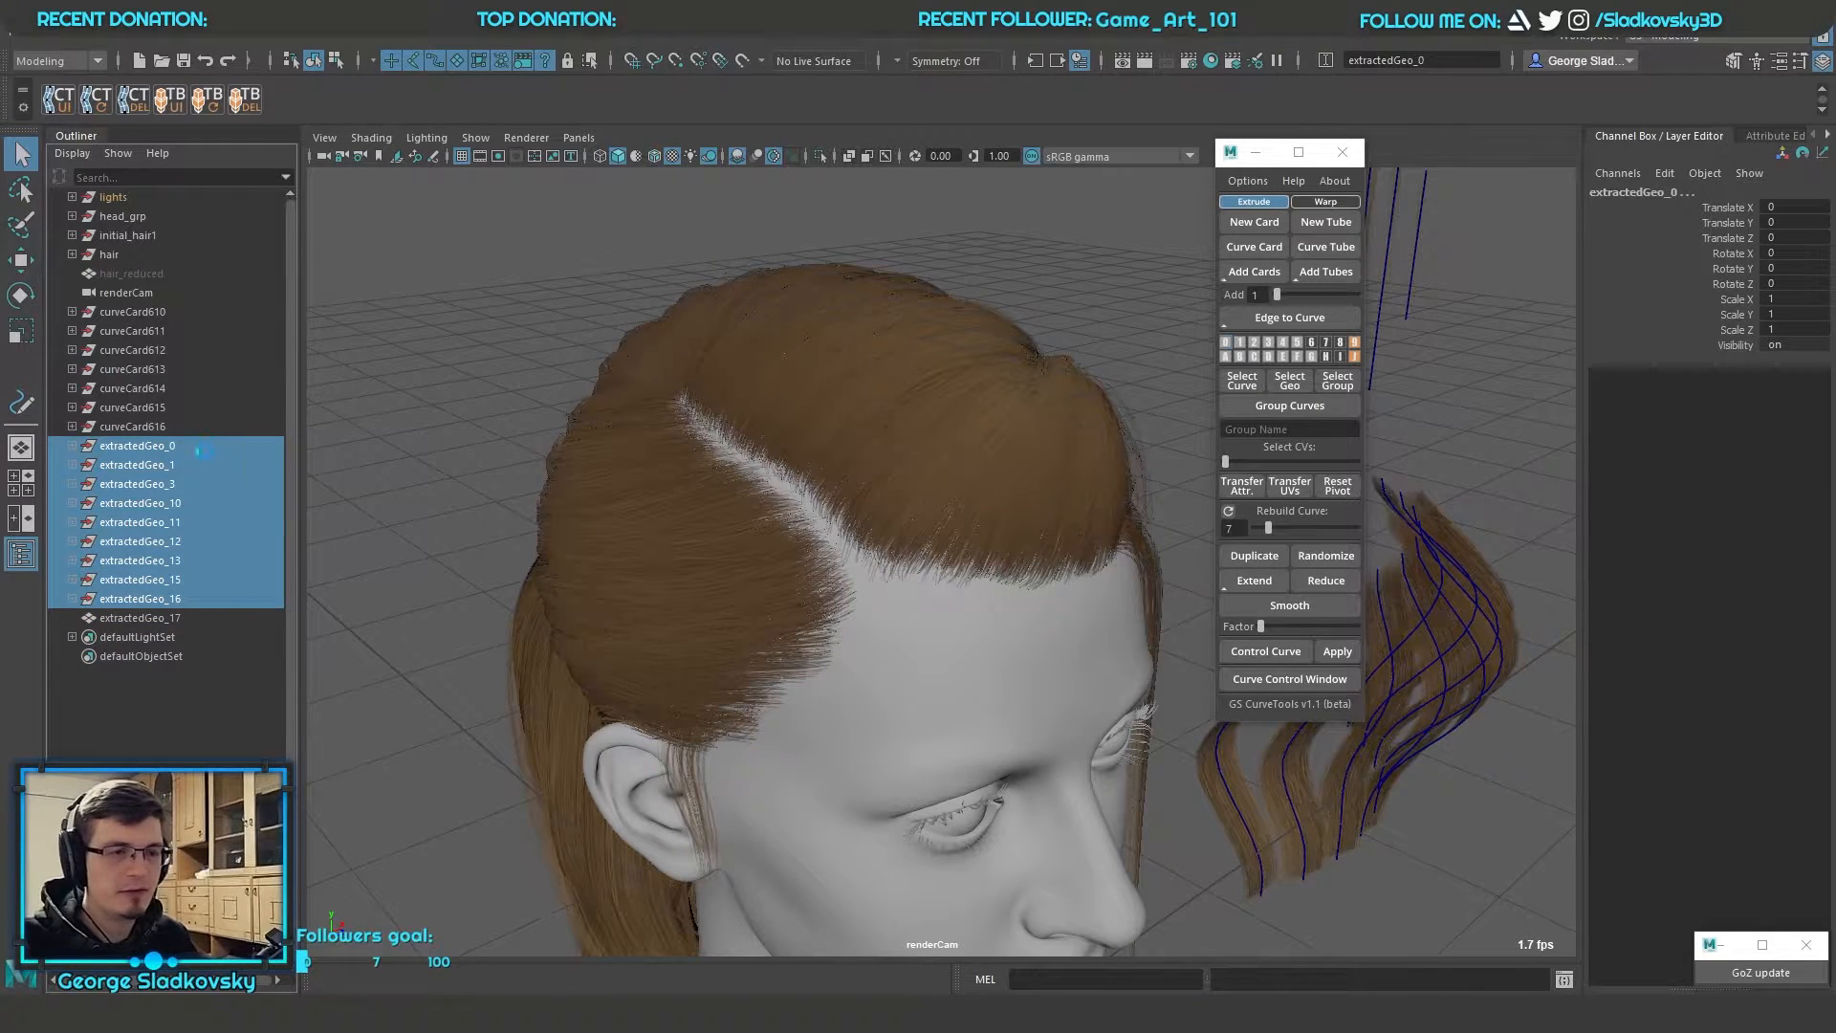
pyautogui.press('Delete')
# Smooth the combined hair mesh extractedGeo_17 with one division and check the result around the head
pyautogui.click(132, 444)
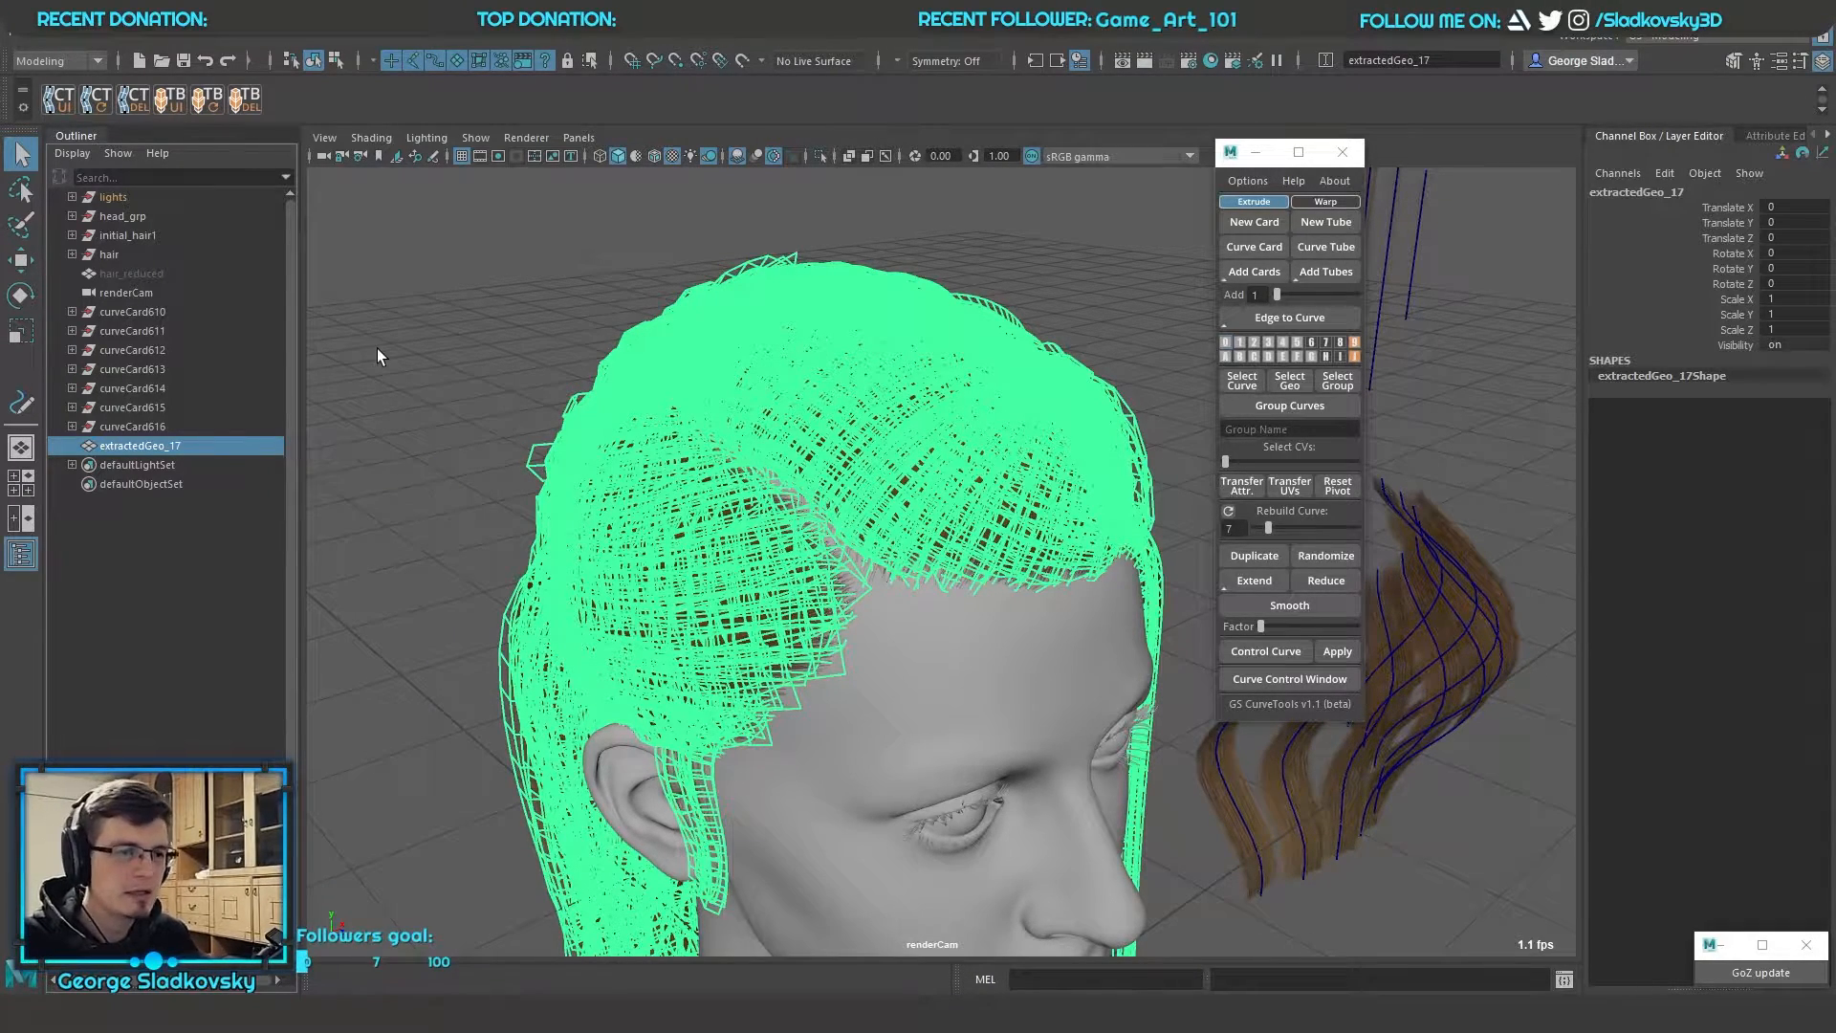
pyautogui.press('f')
pyautogui.keyDown('alt'); pyautogui.moveTo(985, 361); pyautogui.dragTo(1033, 233); pyautogui.keyUp('alt')
pyautogui.scroll(4, 958, 386)
pyautogui.keyDown('shift'); pyautogui.moveTo(1034, 234); pyautogui.dragTo(1010, 623, button='right'); pyautogui.keyUp('shift')
pyautogui.keyDown('shift'); pyautogui.moveTo(1011, 624); pyautogui.dragTo(1005, 625, button='right'); pyautogui.keyUp('shift')
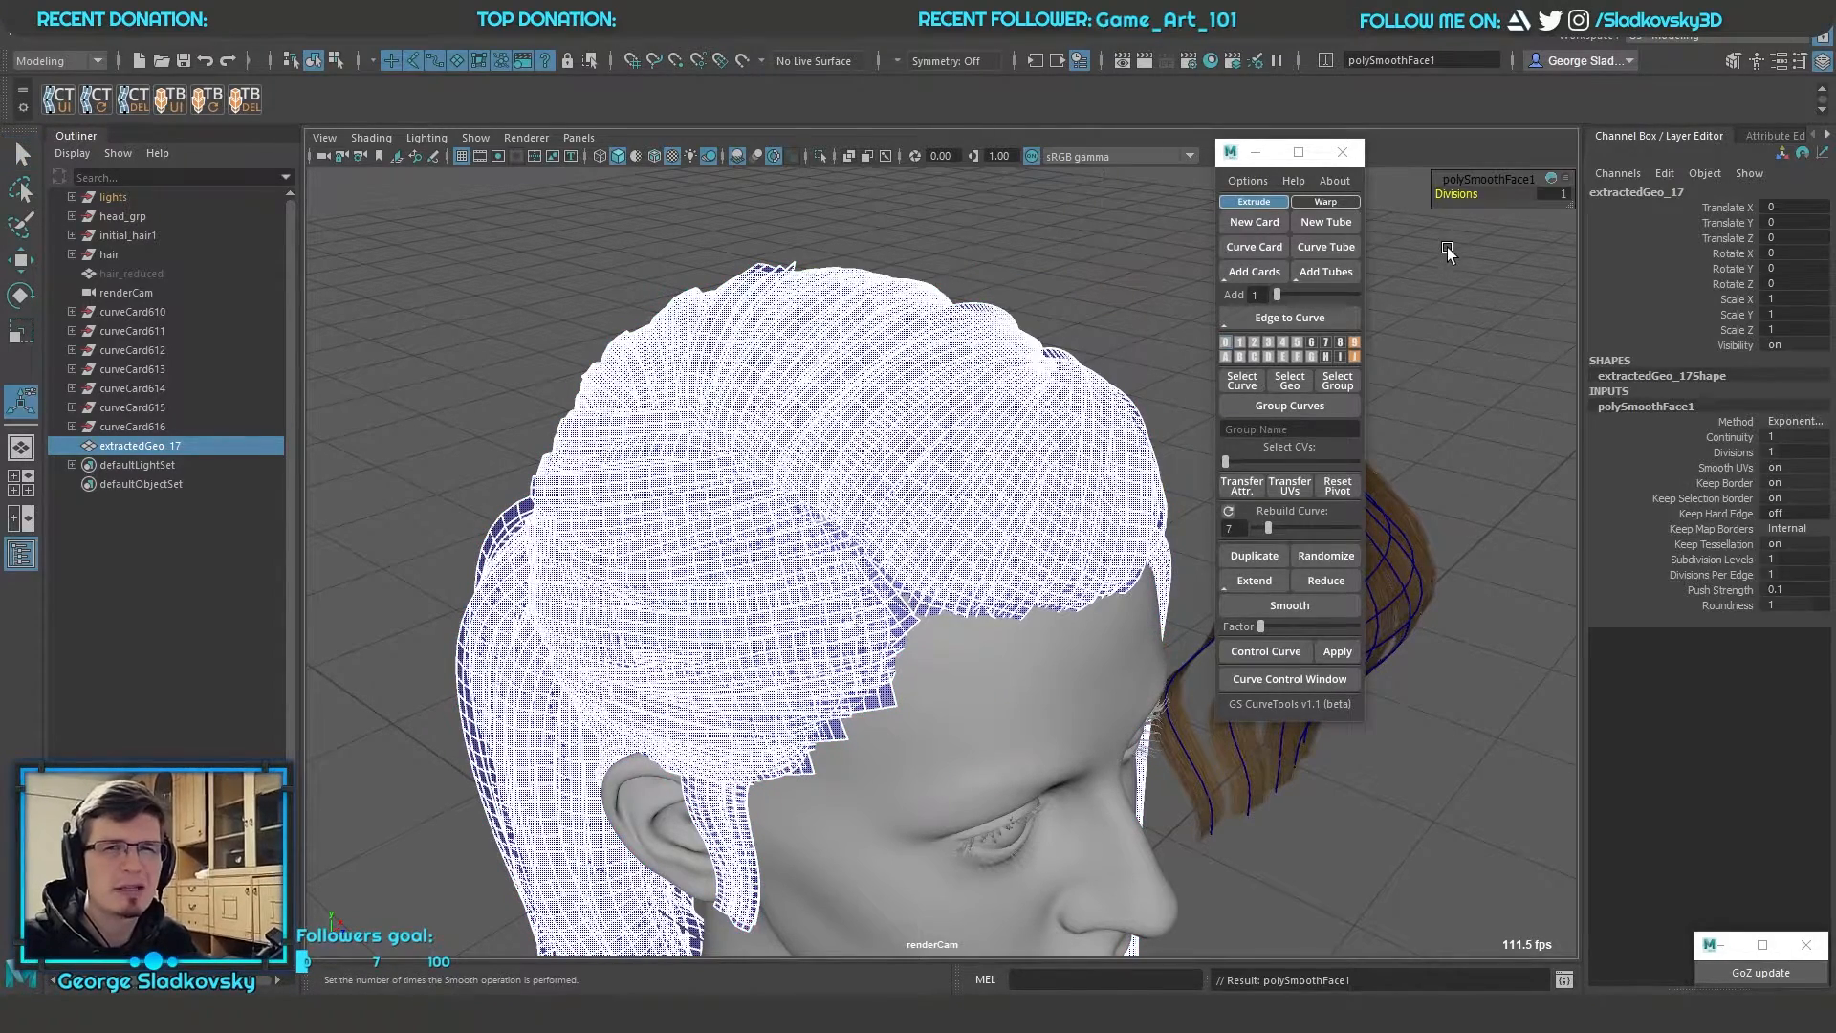
pyautogui.click(1191, 243)
pyautogui.click(864, 397)
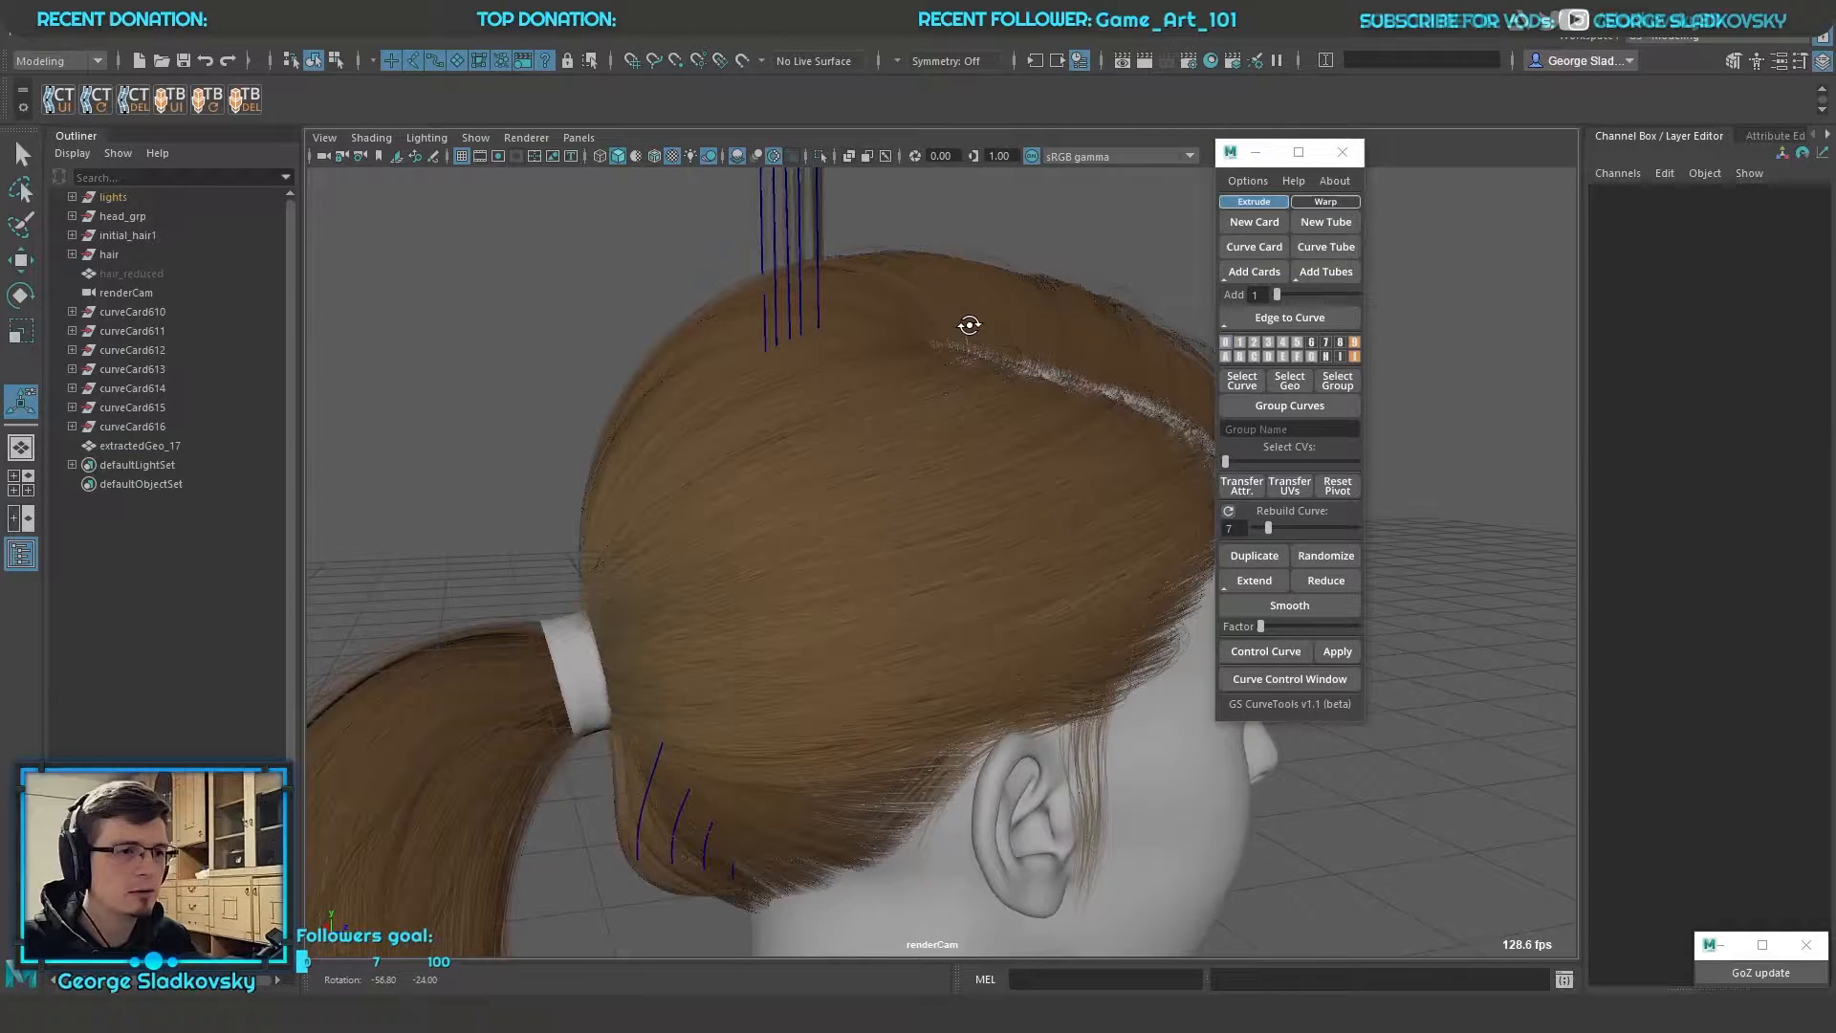
pyautogui.keyDown('alt'); pyautogui.moveTo(969, 325); pyautogui.dragTo(1023, 442); pyautogui.keyUp('alt')
pyautogui.keyDown('alt'); pyautogui.moveTo(1018, 511); pyautogui.dragTo(1069, 490); pyautogui.keyUp('alt')
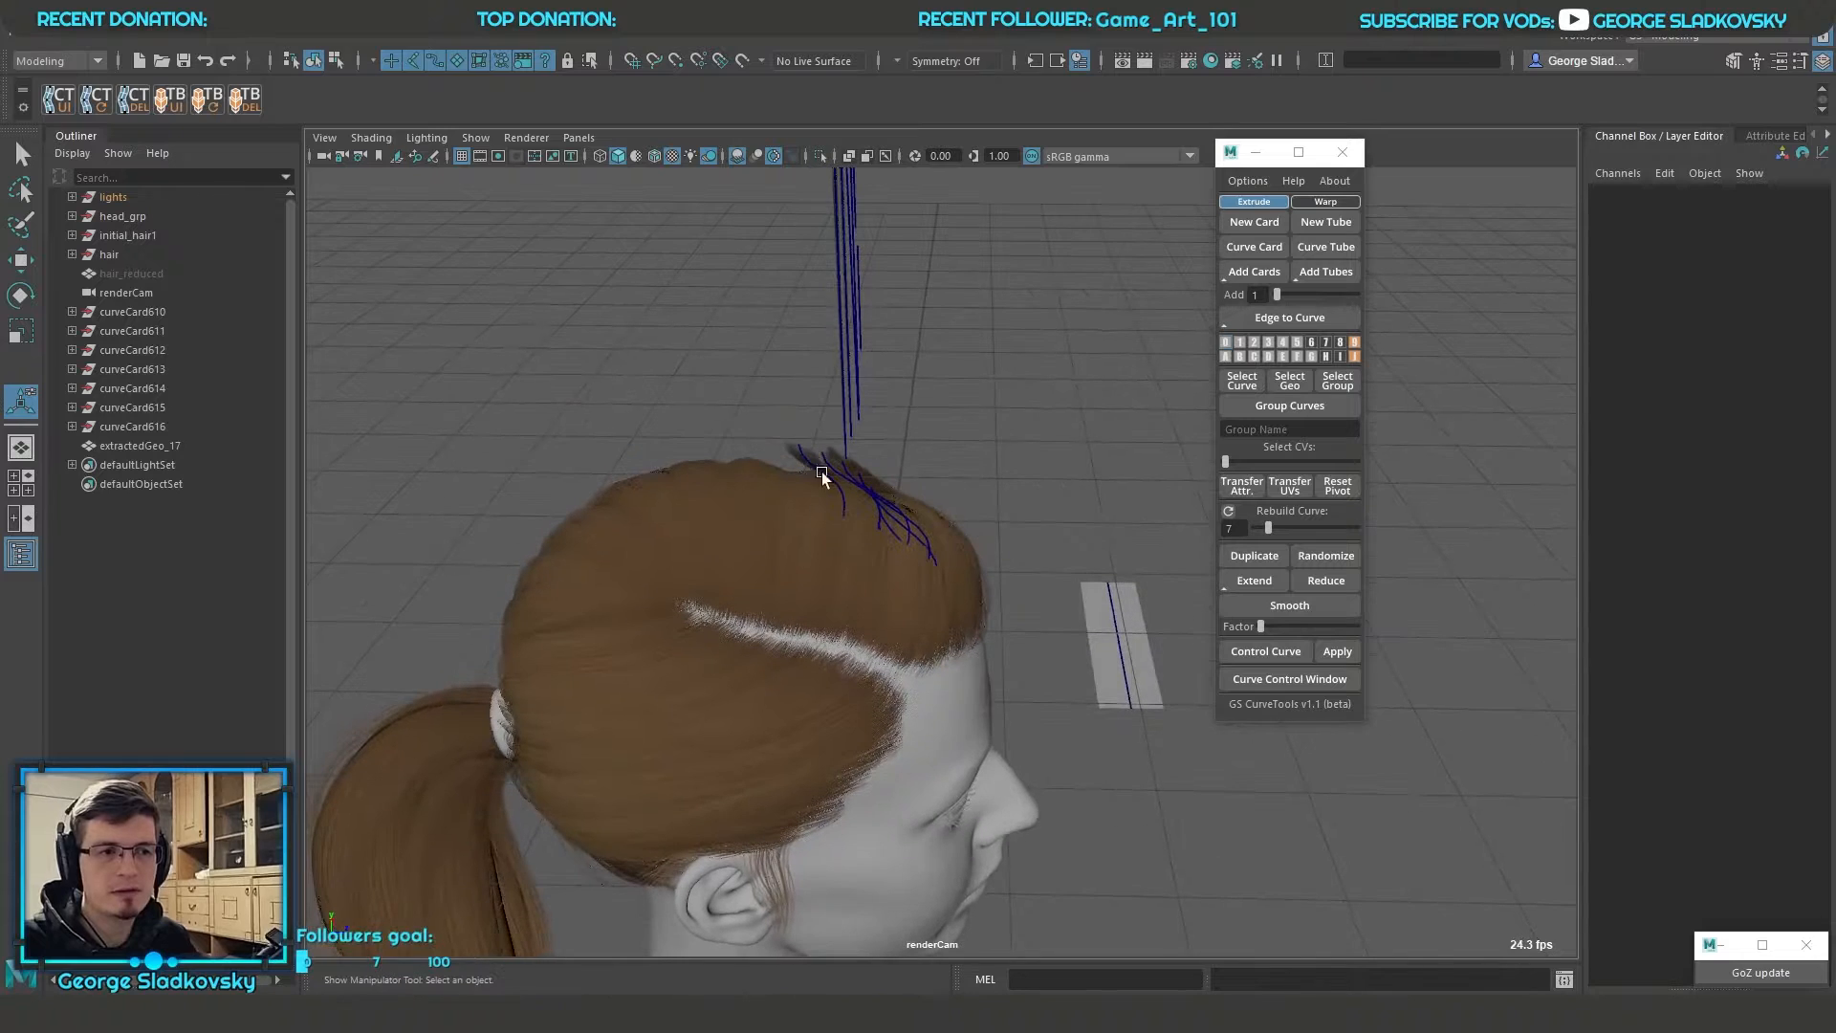
pyautogui.keyDown('alt'); pyautogui.moveTo(950, 500); pyautogui.dragTo(717, 287); pyautogui.keyUp('alt')
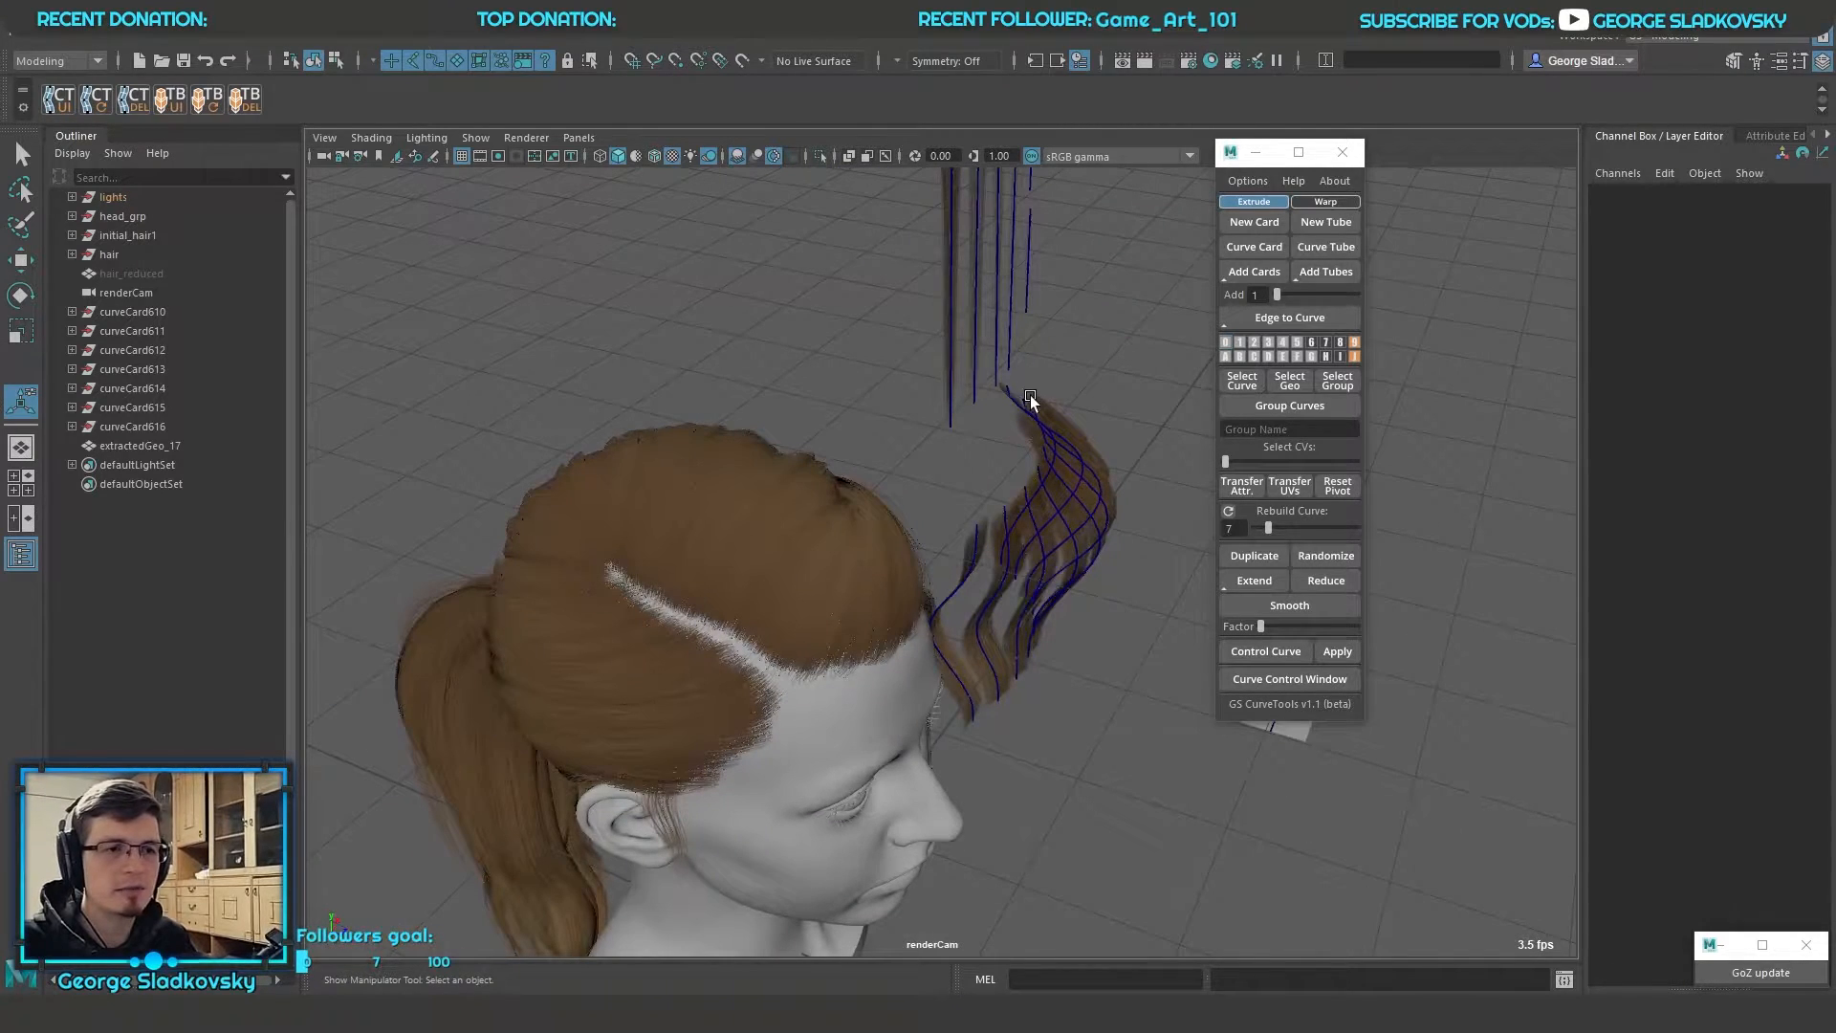
pyautogui.keyDown('alt'); pyautogui.moveTo(1030, 402); pyautogui.dragTo(1191, 337); pyautogui.keyUp('alt')
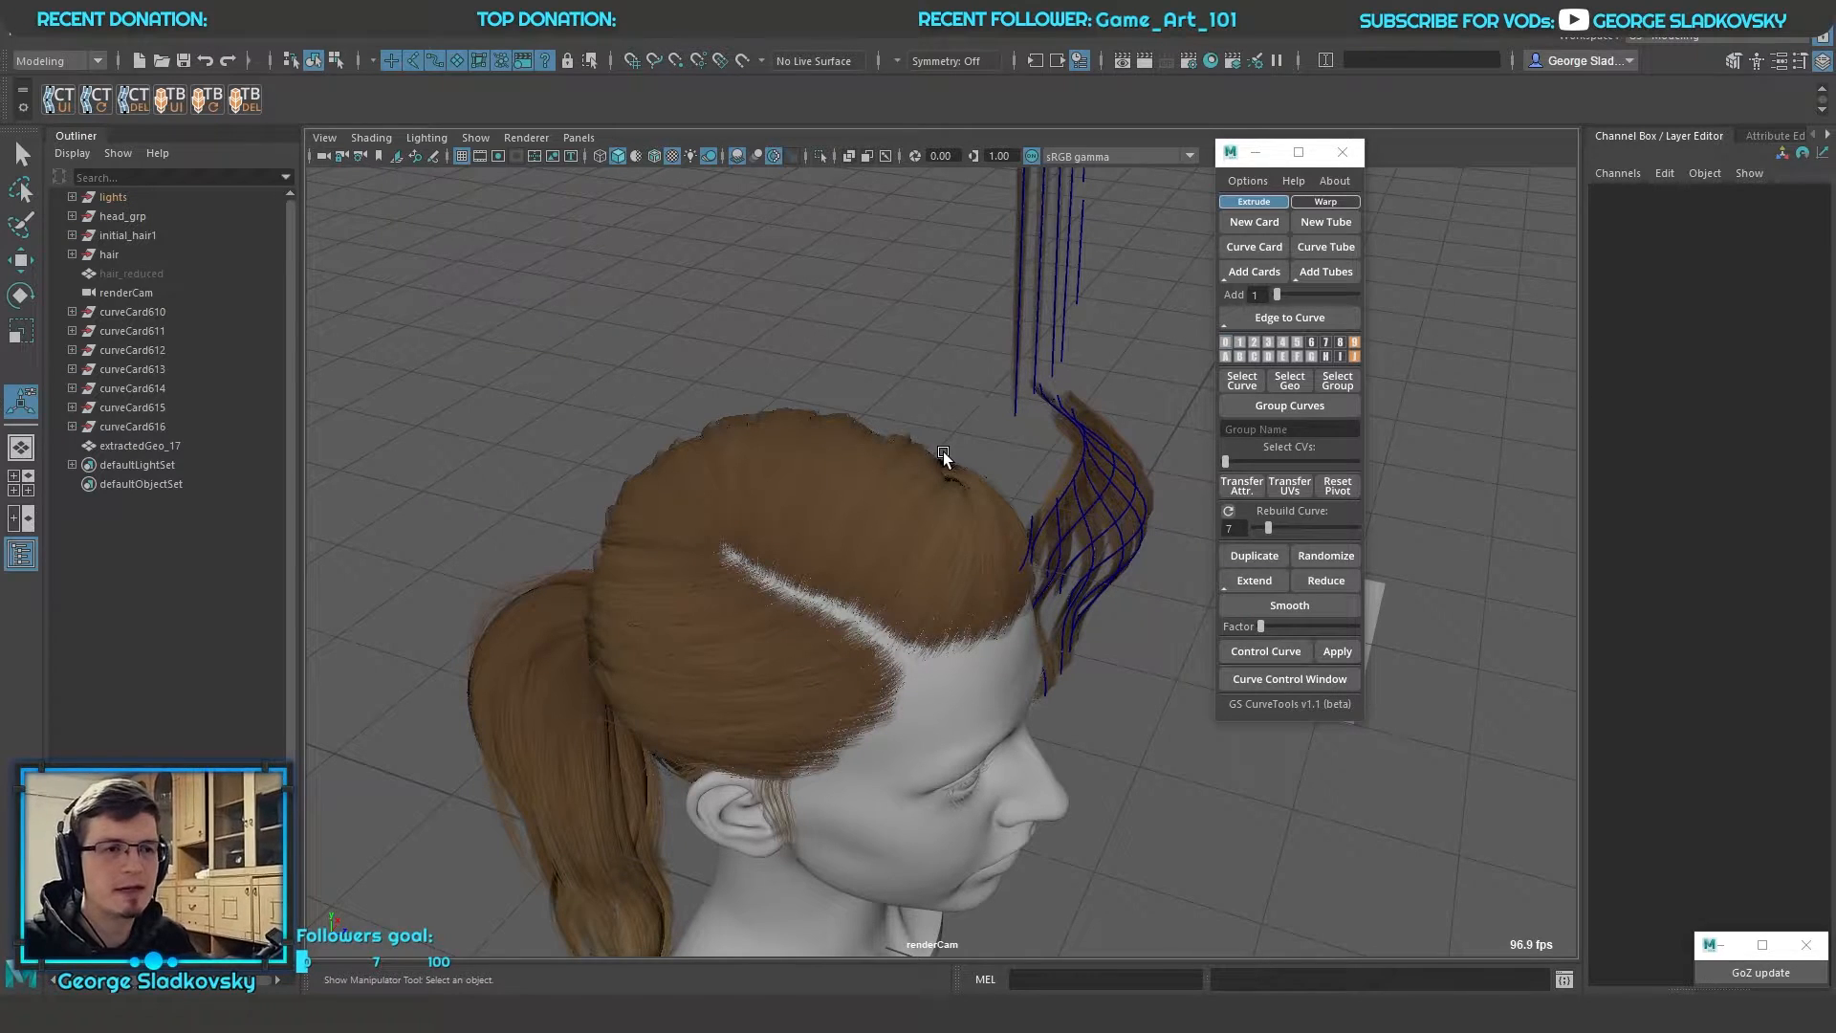
pyautogui.click(844, 486)
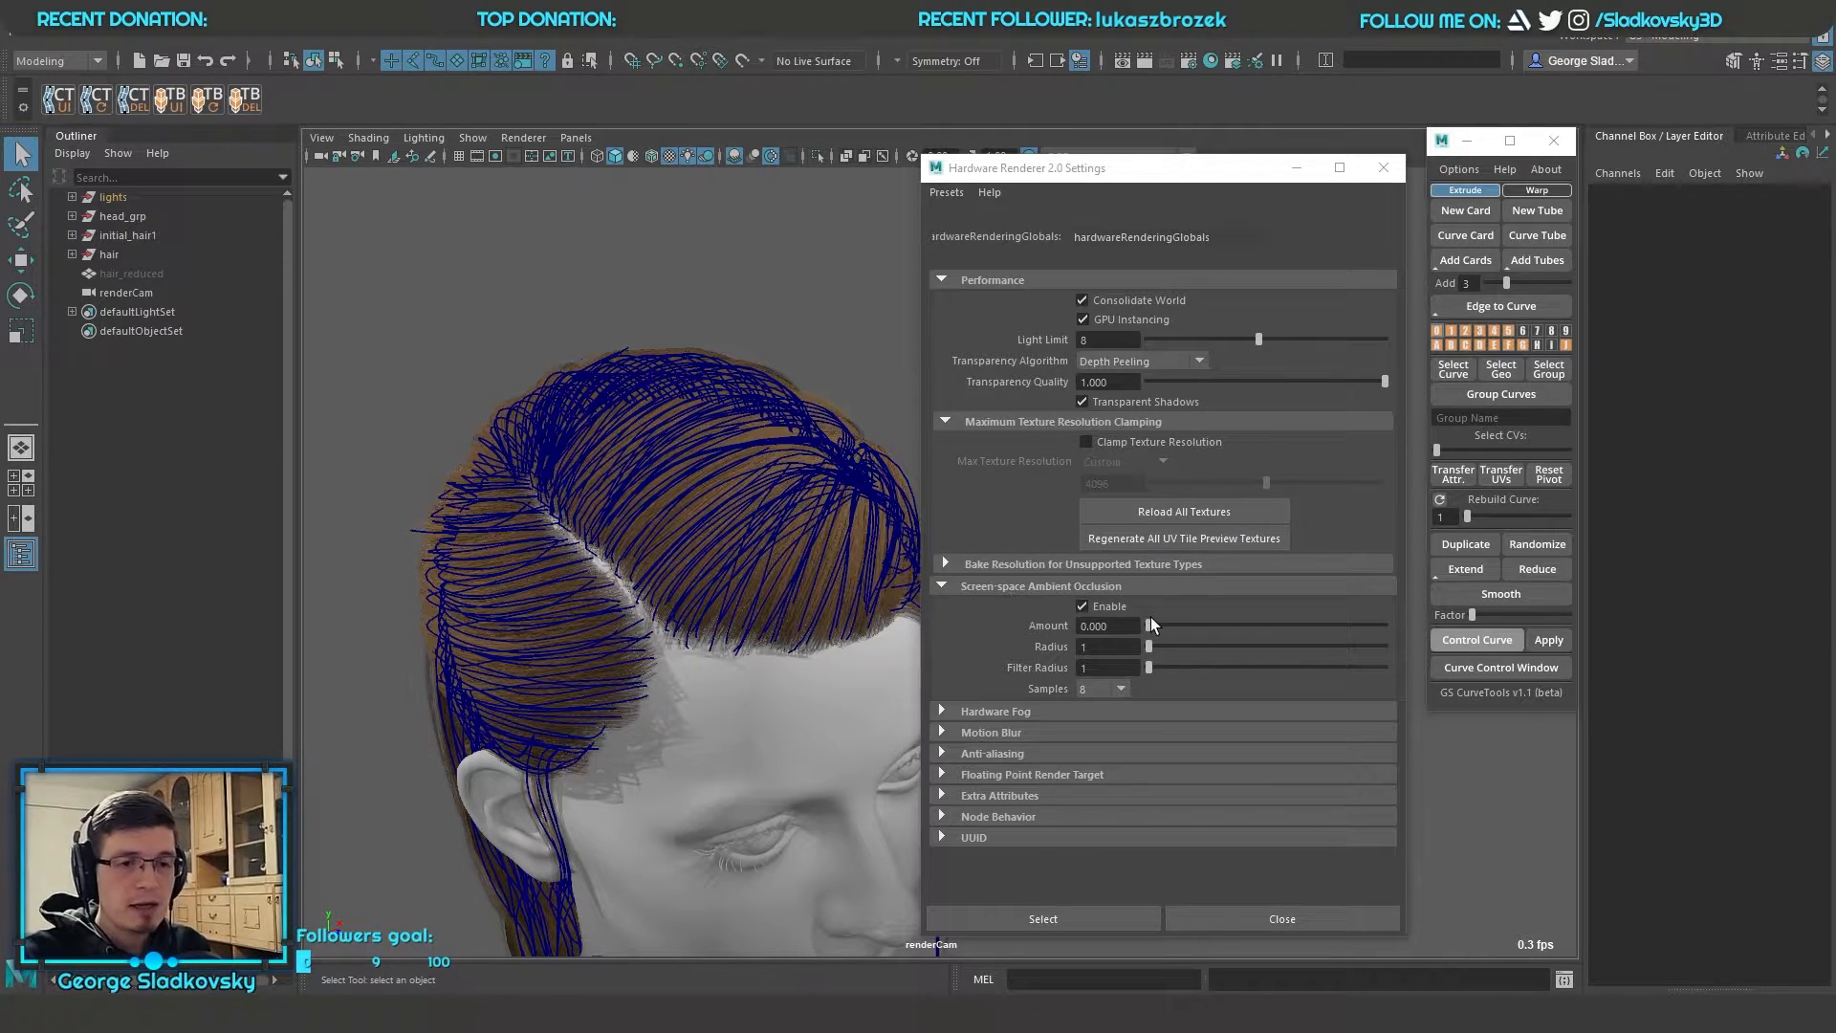
# Test screen-space ambient occlusion with an amount of 2.571, reset the amount to 0 and disable the effect in the renderer settings
pyautogui.moveTo(1149, 631); pyautogui.dragTo(1348, 639)
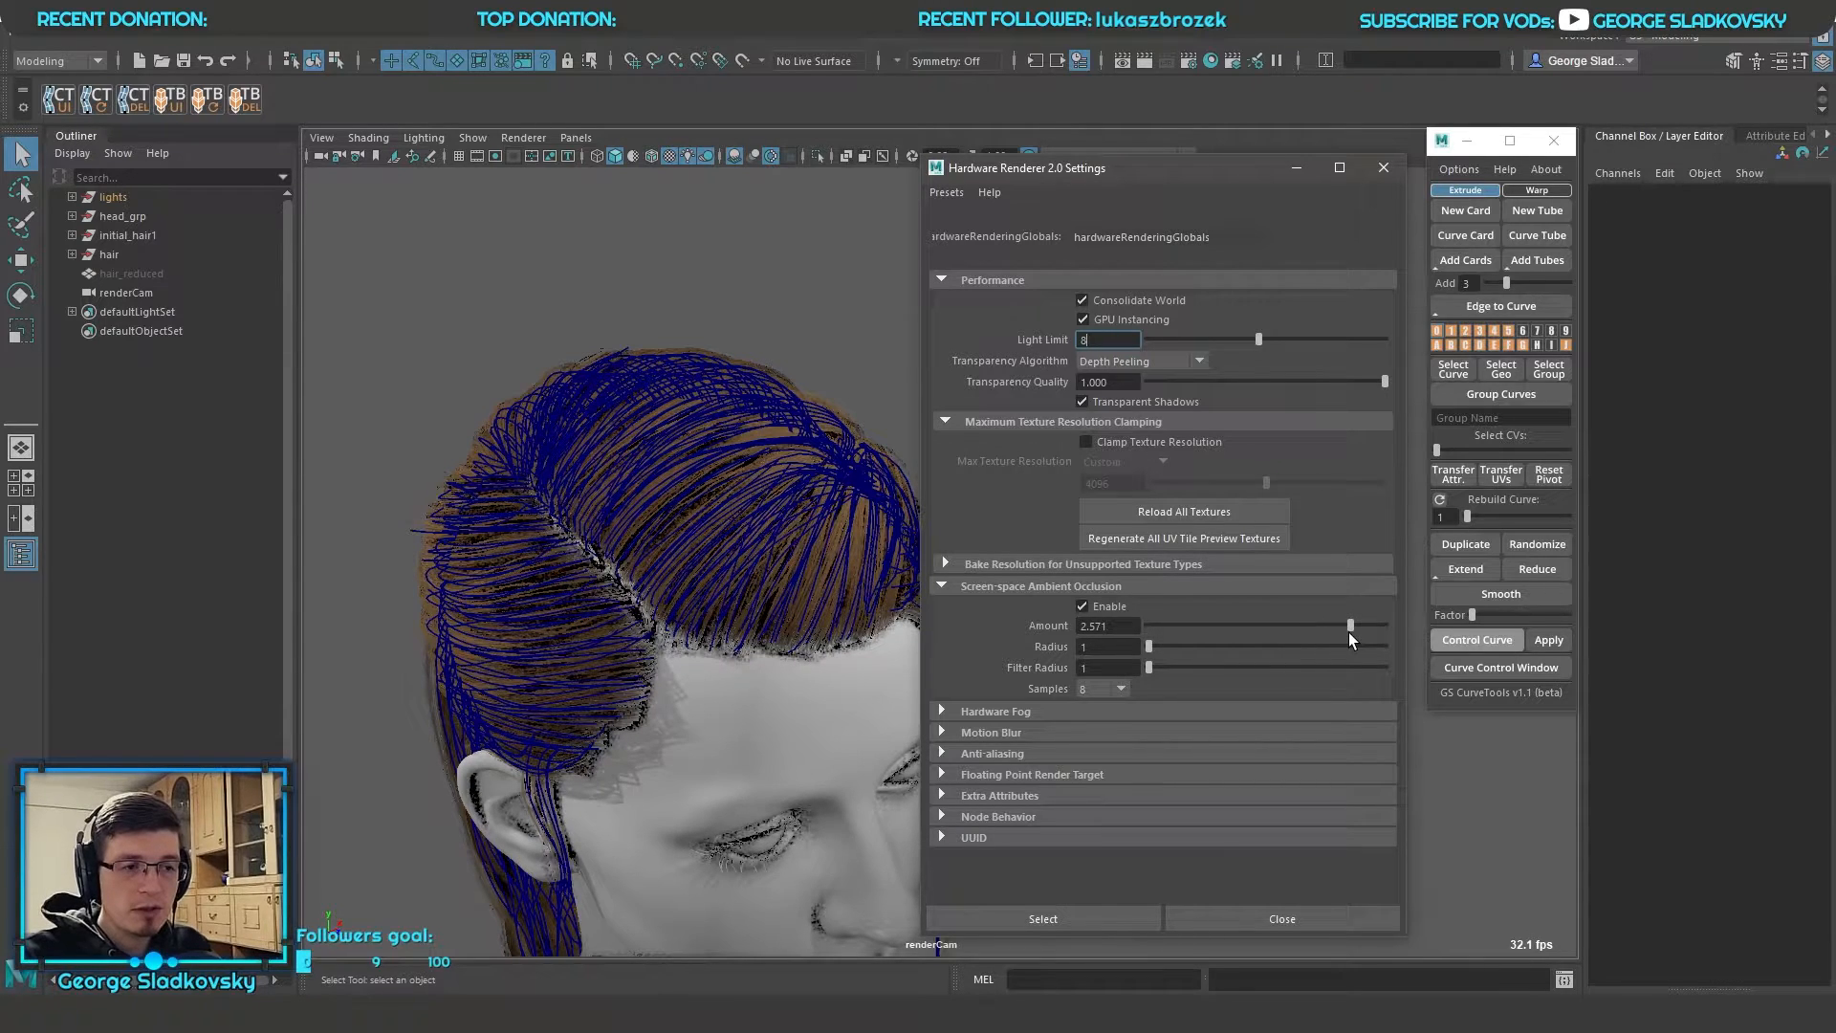
pyautogui.moveTo(1348, 633); pyautogui.dragTo(1133, 628)
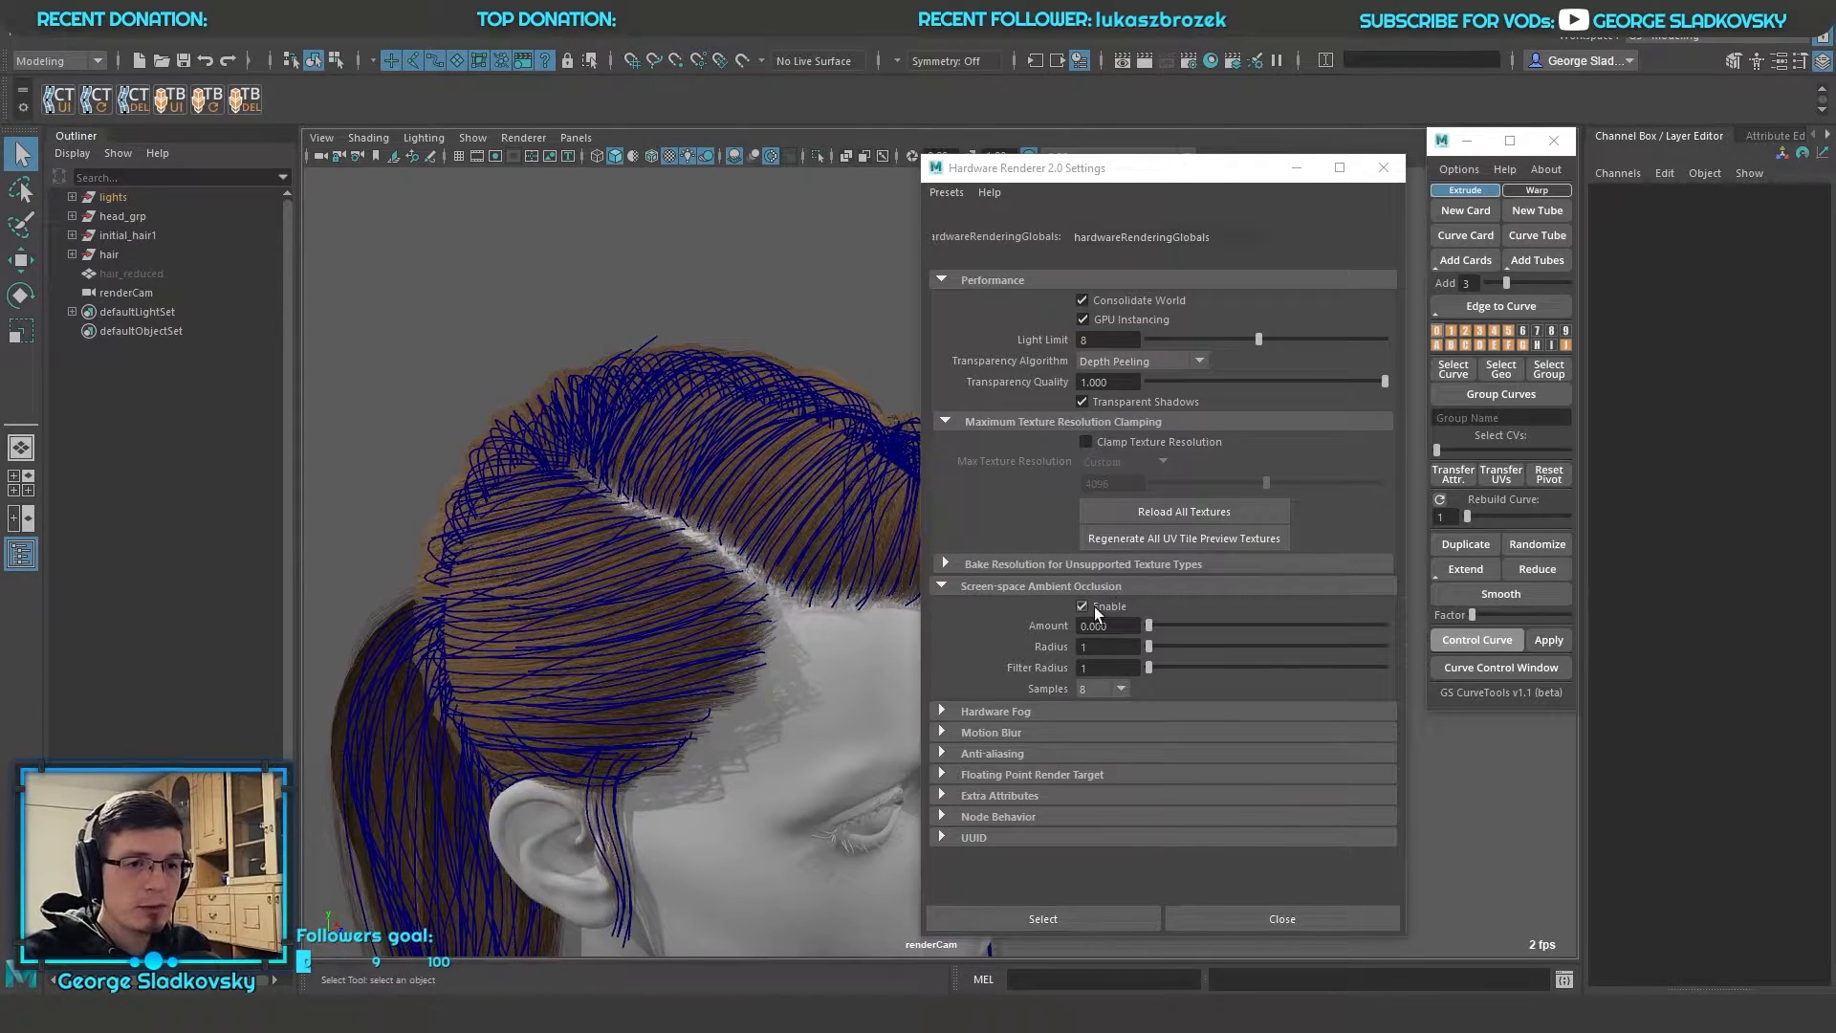
pyautogui.click(1081, 606)
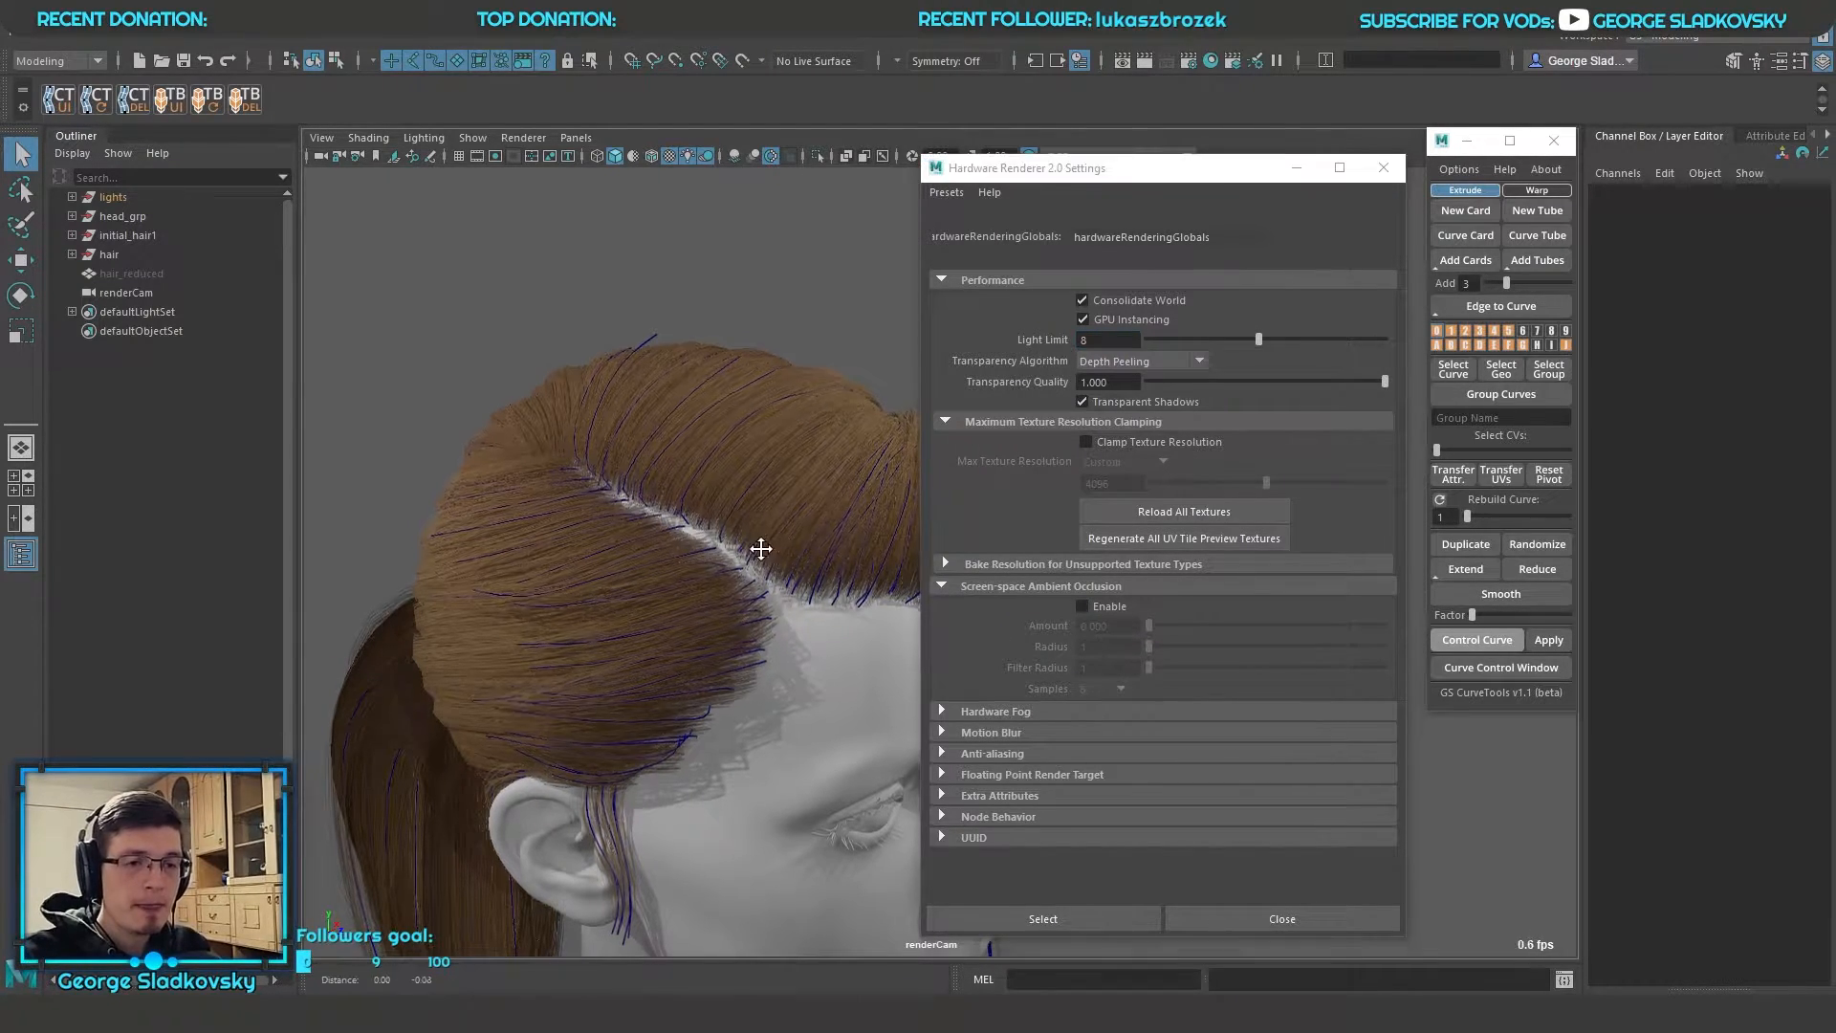
pyautogui.click(1312, 920)
pyautogui.keyDown('alt'); pyautogui.moveTo(1136, 678); pyautogui.dragTo(1149, 655, button='middle'); pyautogui.keyUp('alt')
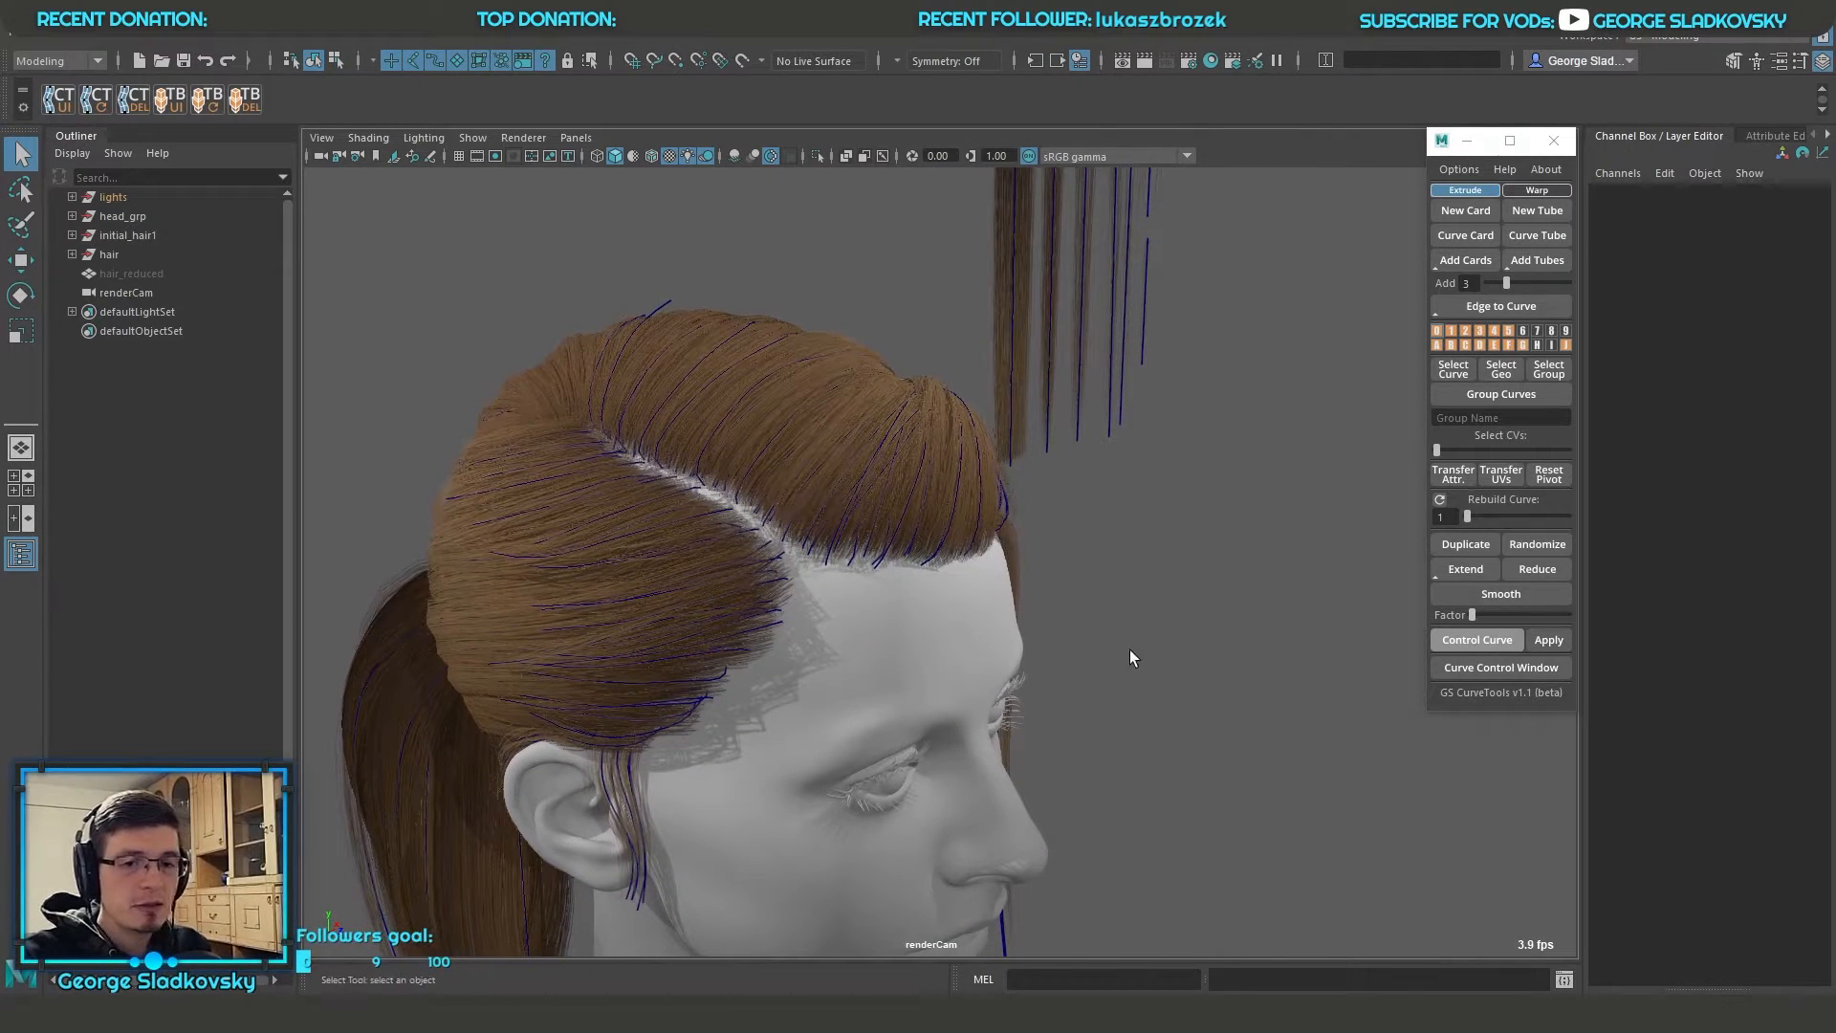
pyautogui.keyDown('alt'); pyautogui.moveTo(905, 515); pyautogui.dragTo(960, 559, button='middle'); pyautogui.keyUp('alt')
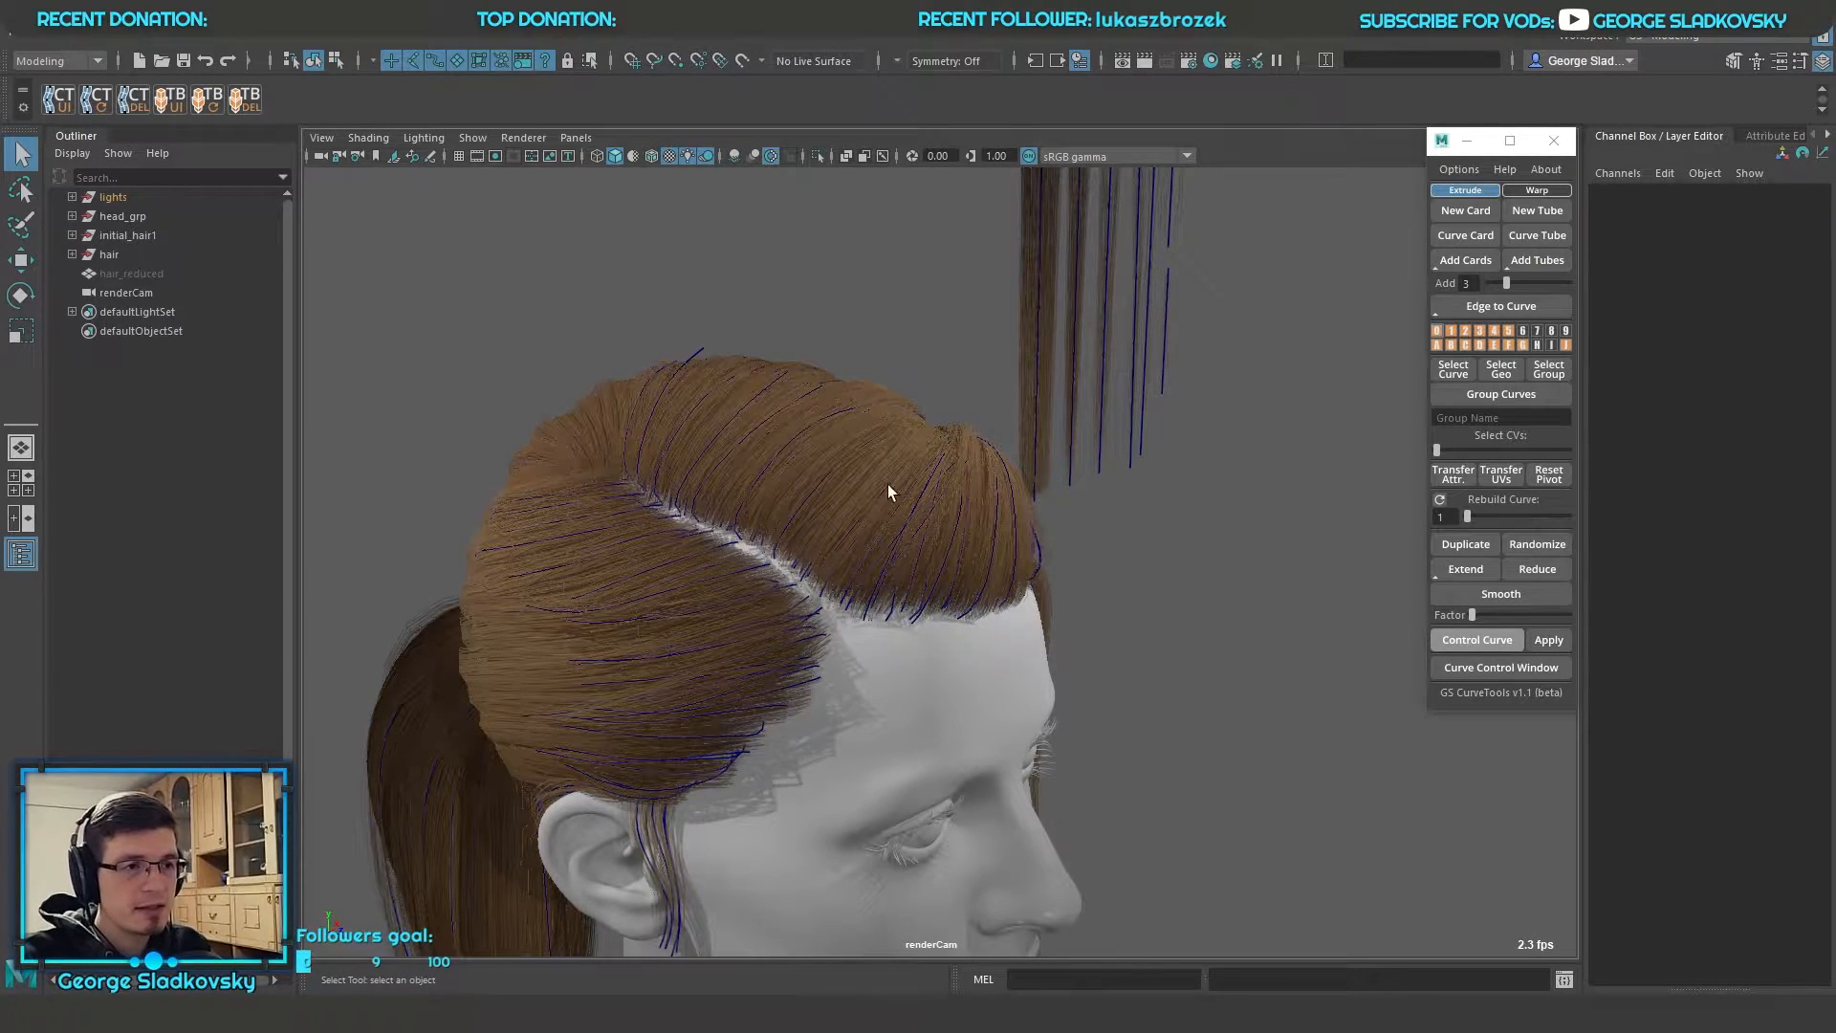
pyautogui.keyDown('alt'); pyautogui.moveTo(886, 489); pyautogui.dragTo(910, 419, button='middle'); pyautogui.keyUp('alt')
pyautogui.keyDown('alt'); pyautogui.moveTo(828, 455); pyautogui.dragTo(1132, 368); pyautogui.keyUp('alt')
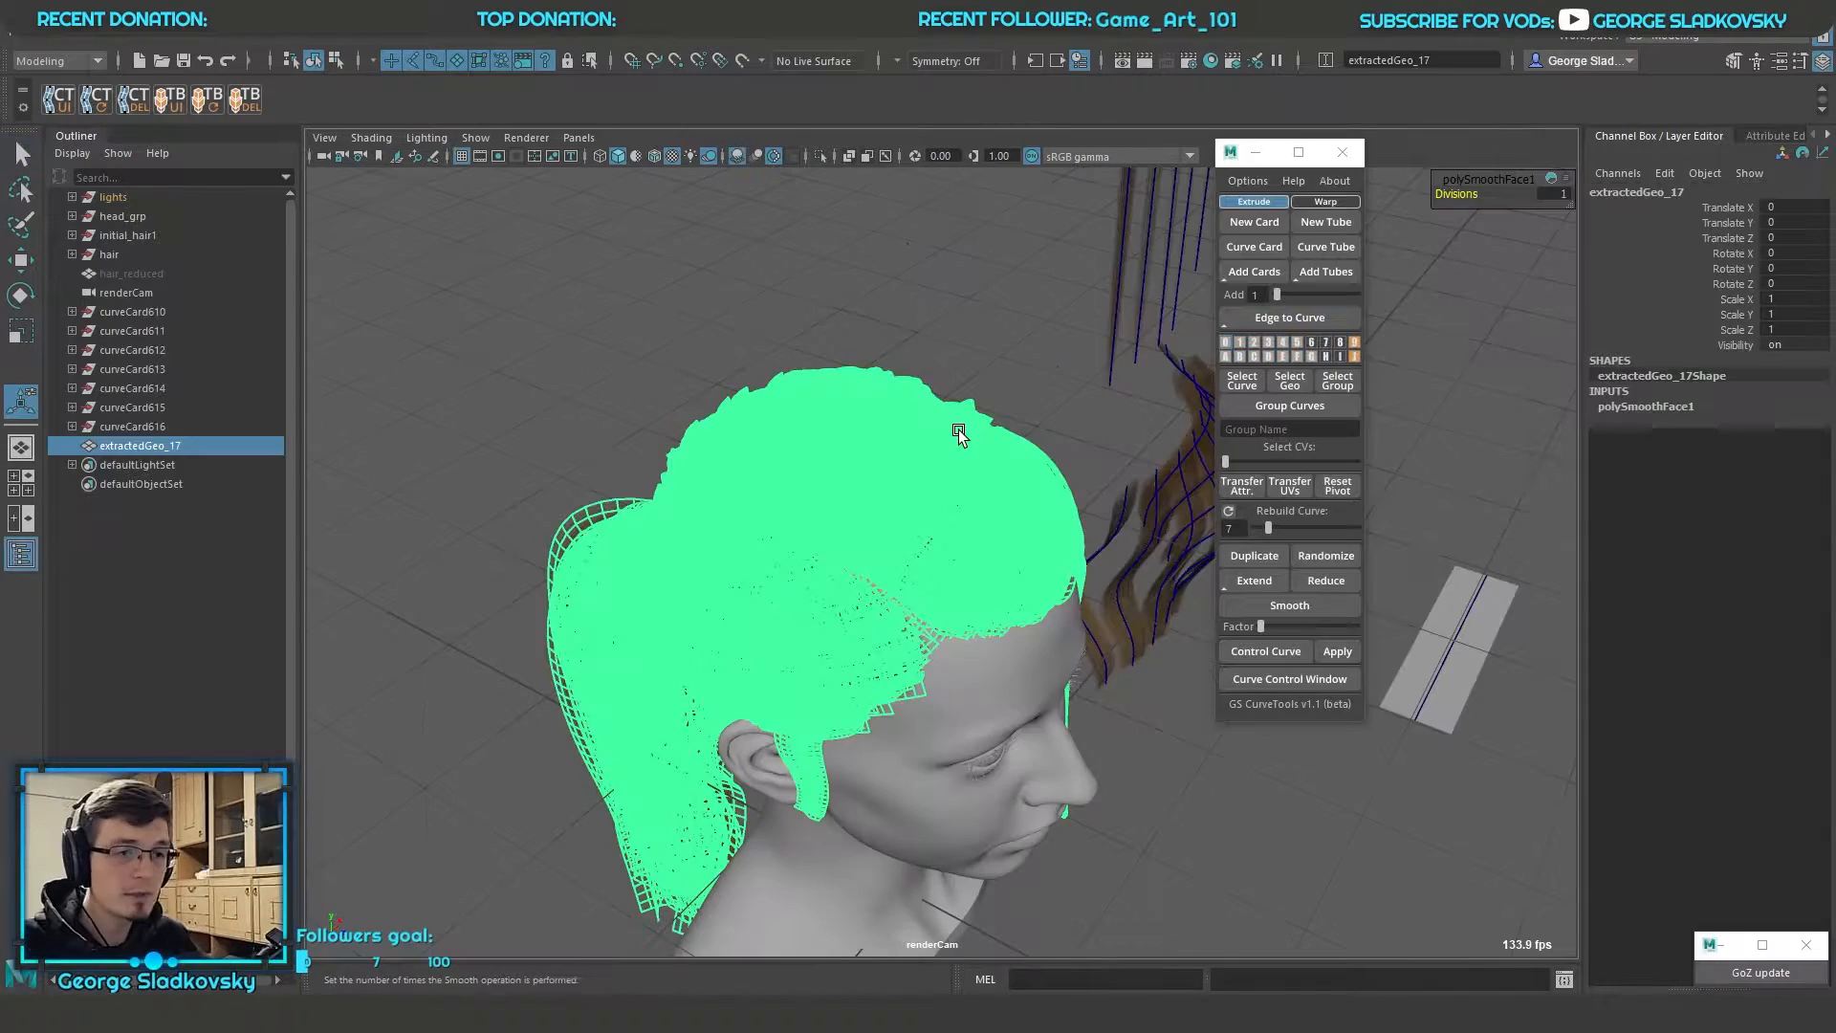
# Reduce the polygon count of the combined hair mesh extractedGeo_17 by 50 percent
pyautogui.keyDown('shift'); pyautogui.rightClick(1004, 334); pyautogui.keyUp('shift')
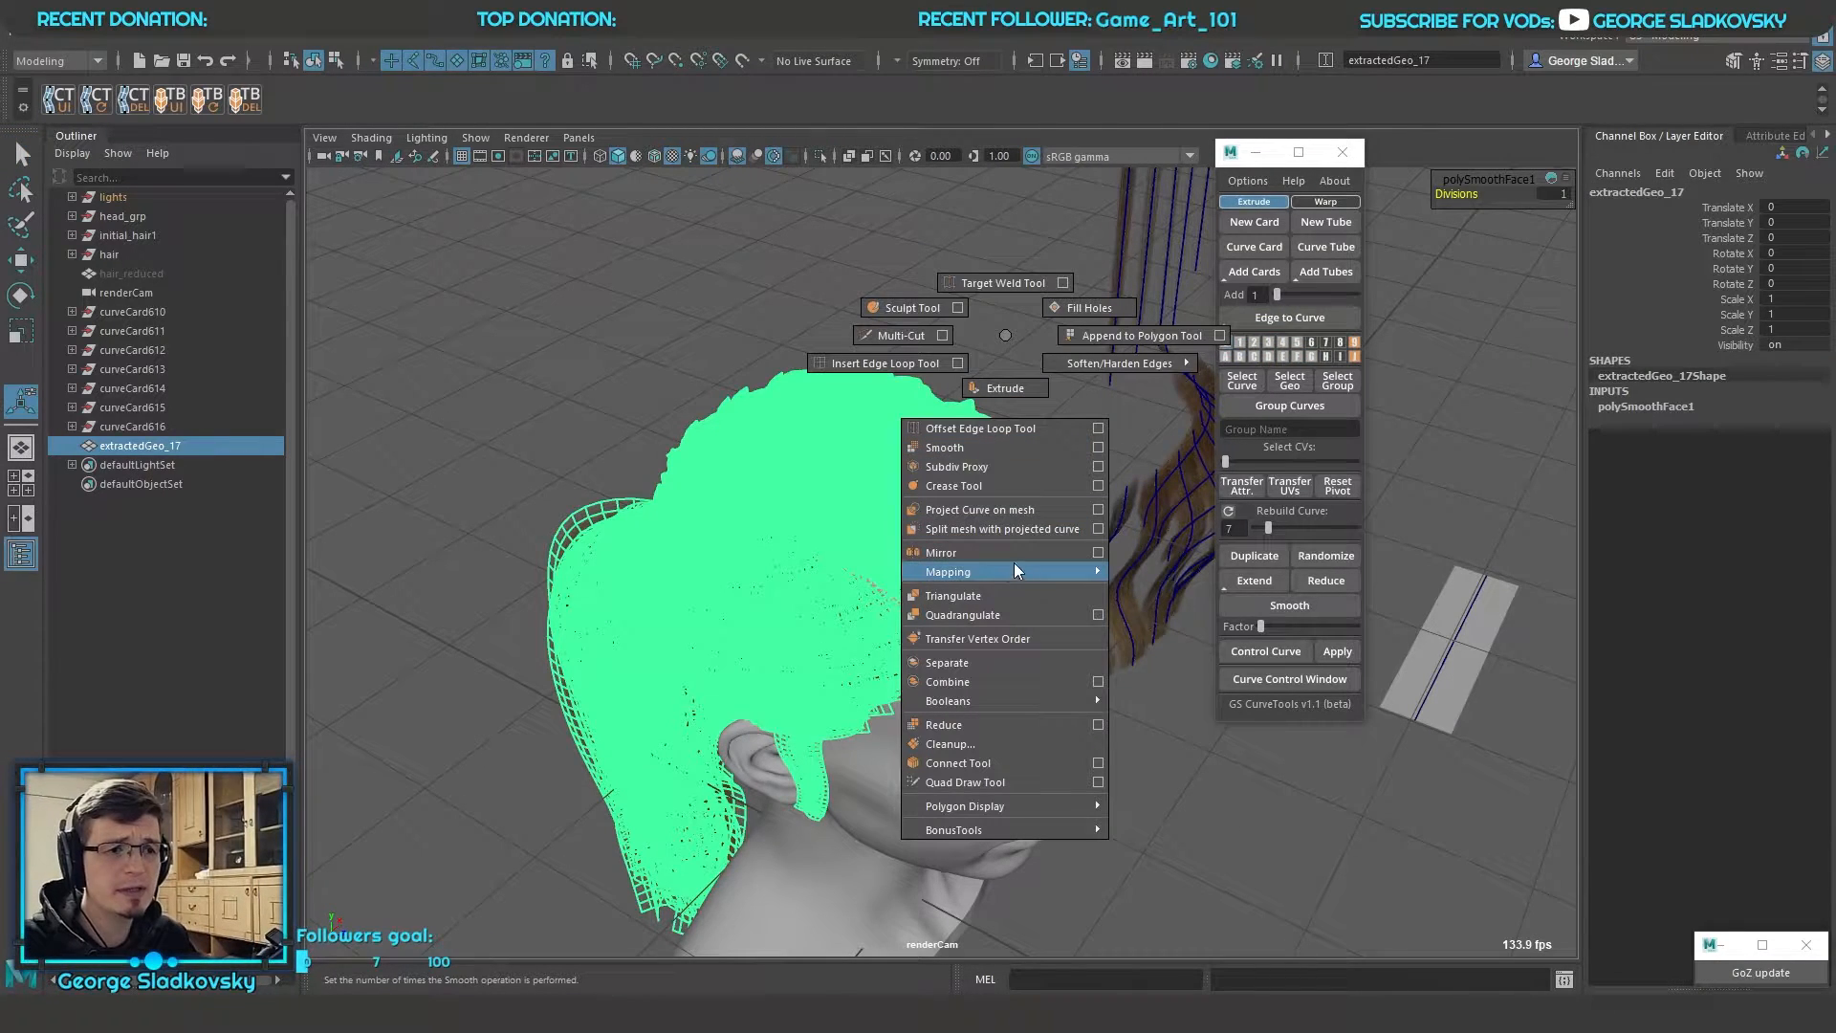
pyautogui.click(991, 725)
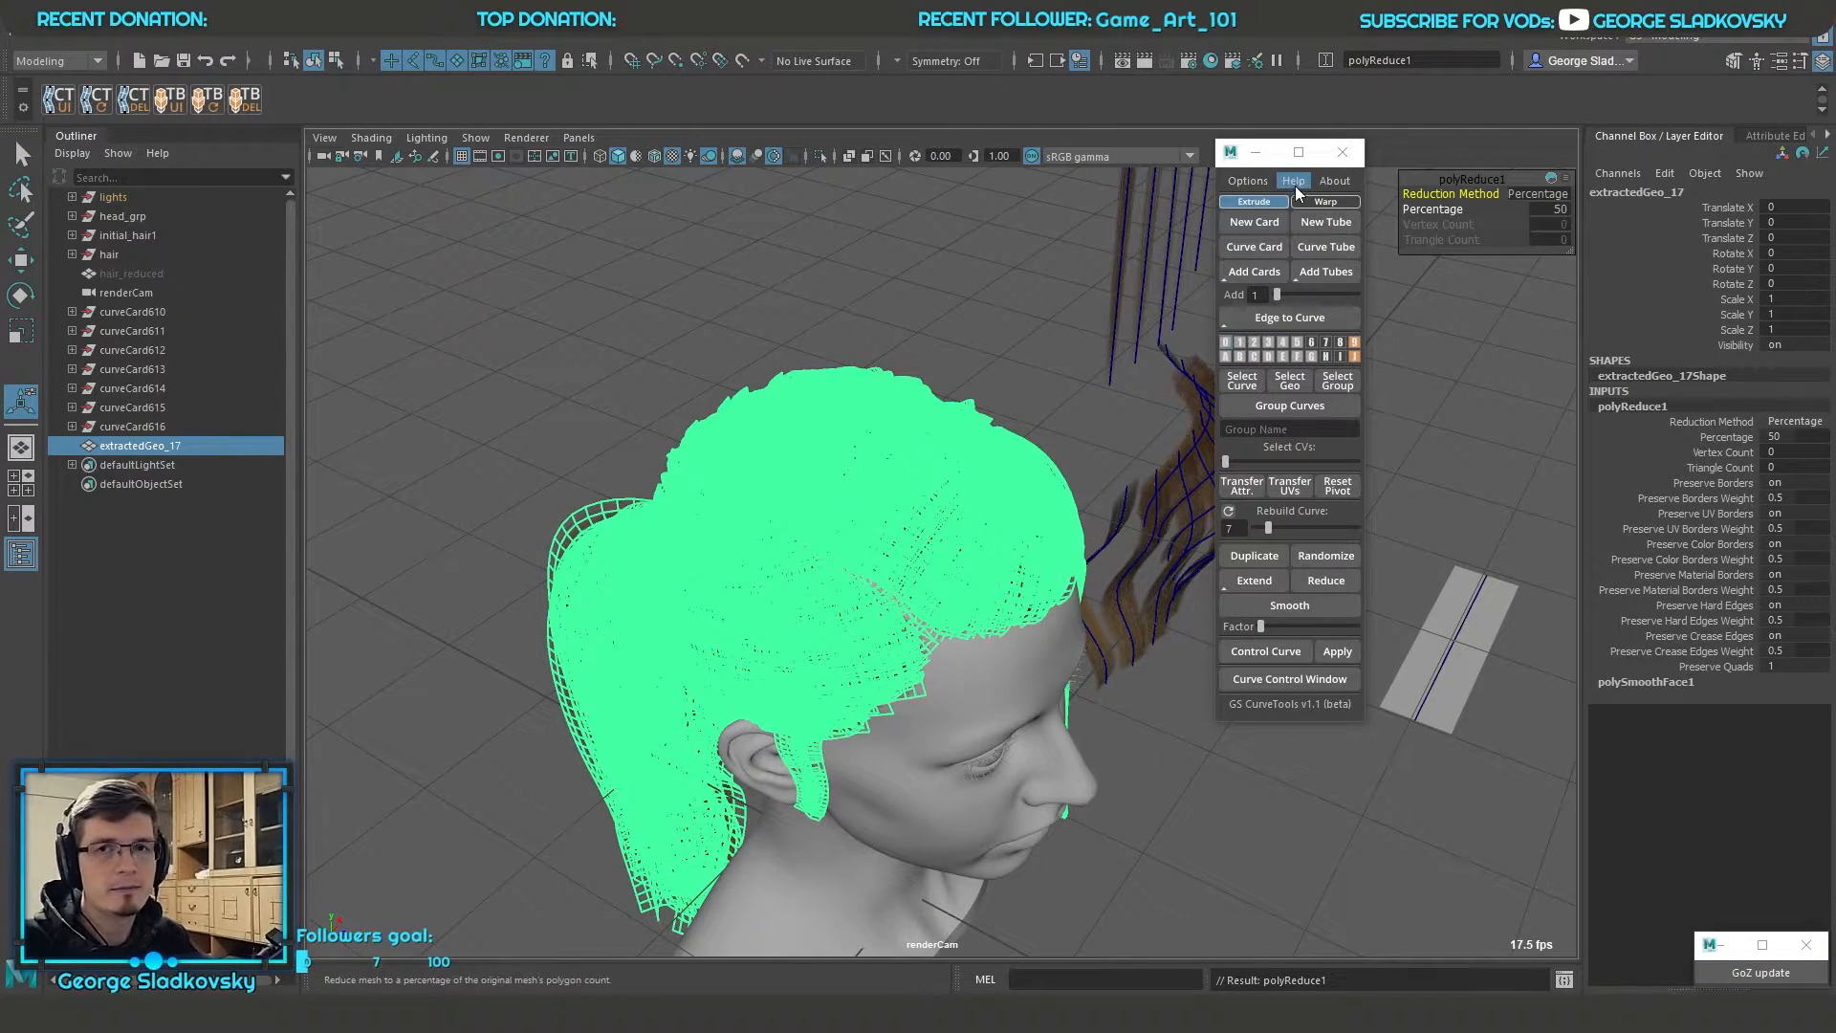
pyautogui.click(914, 334)
pyautogui.click(873, 459)
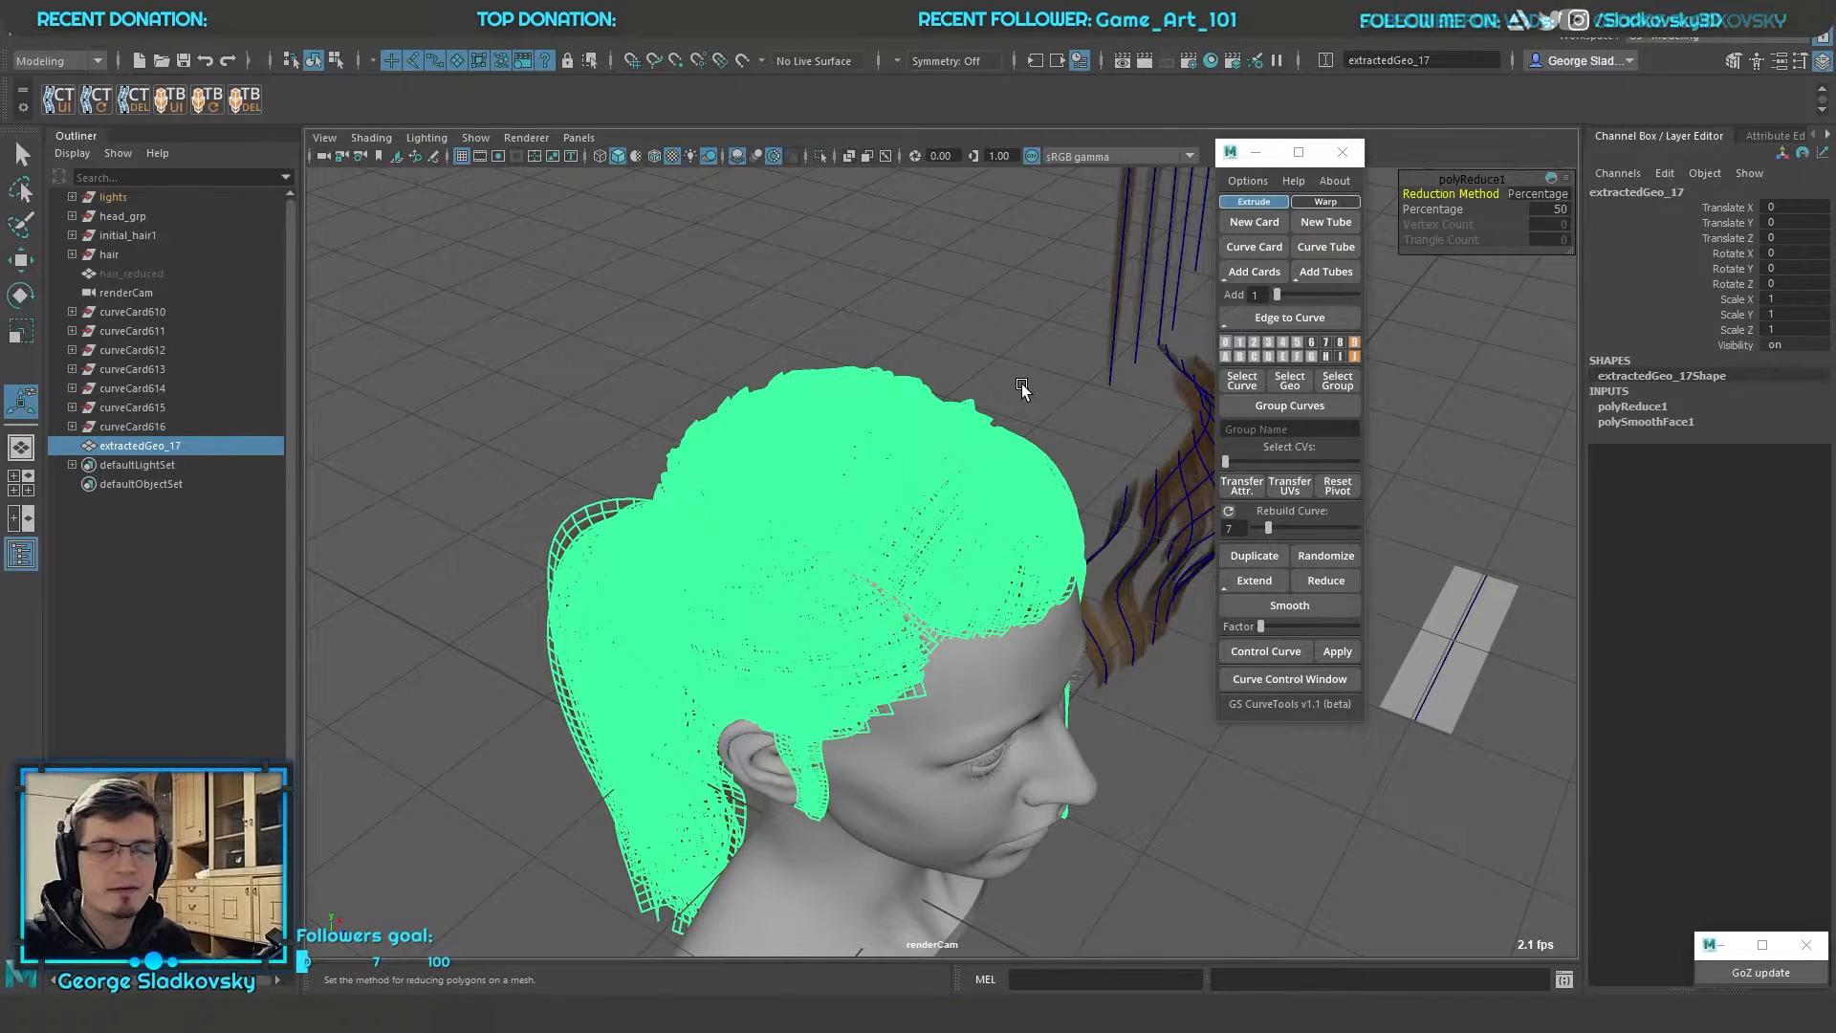
# Delete the combined hair mesh extractedGeo_17 and show the original curve card layers on the head again
pyautogui.press('Delete')
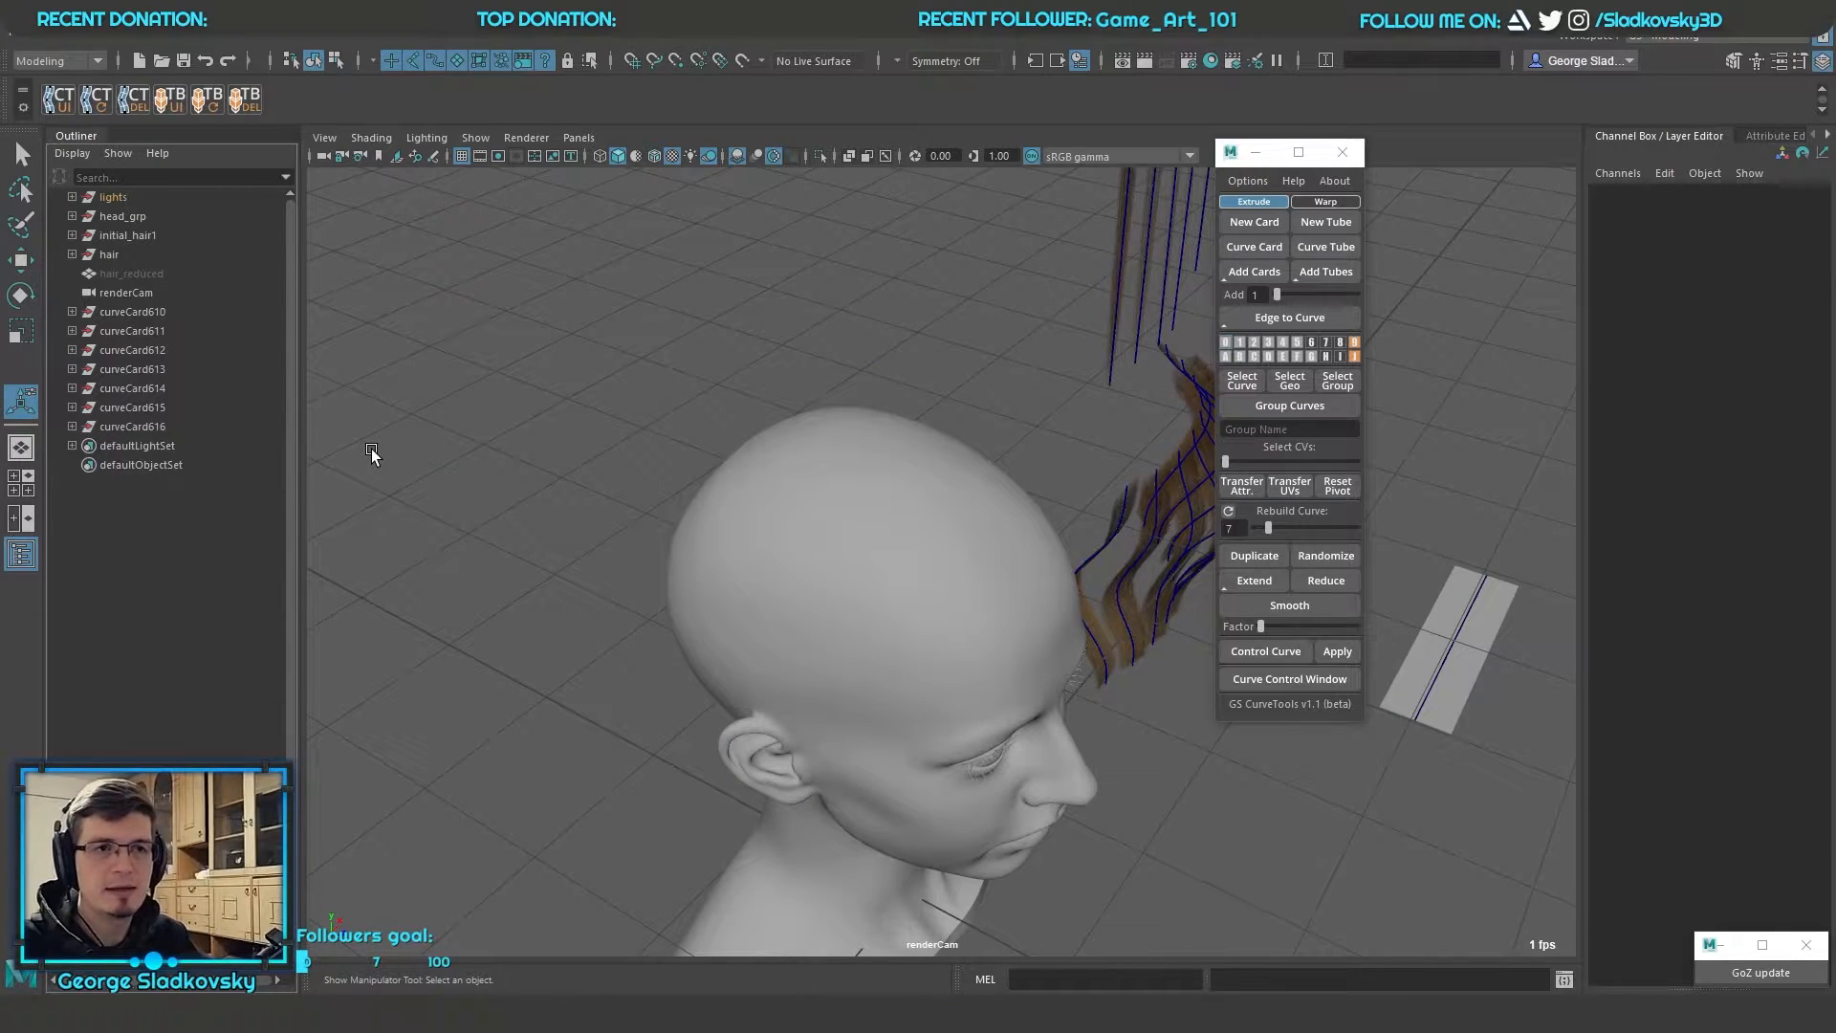
pyautogui.click(1248, 181)
pyautogui.click(1278, 255)
pyautogui.keyDown('alt'); pyautogui.moveTo(1062, 274); pyautogui.dragTo(828, 449); pyautogui.keyUp('alt')
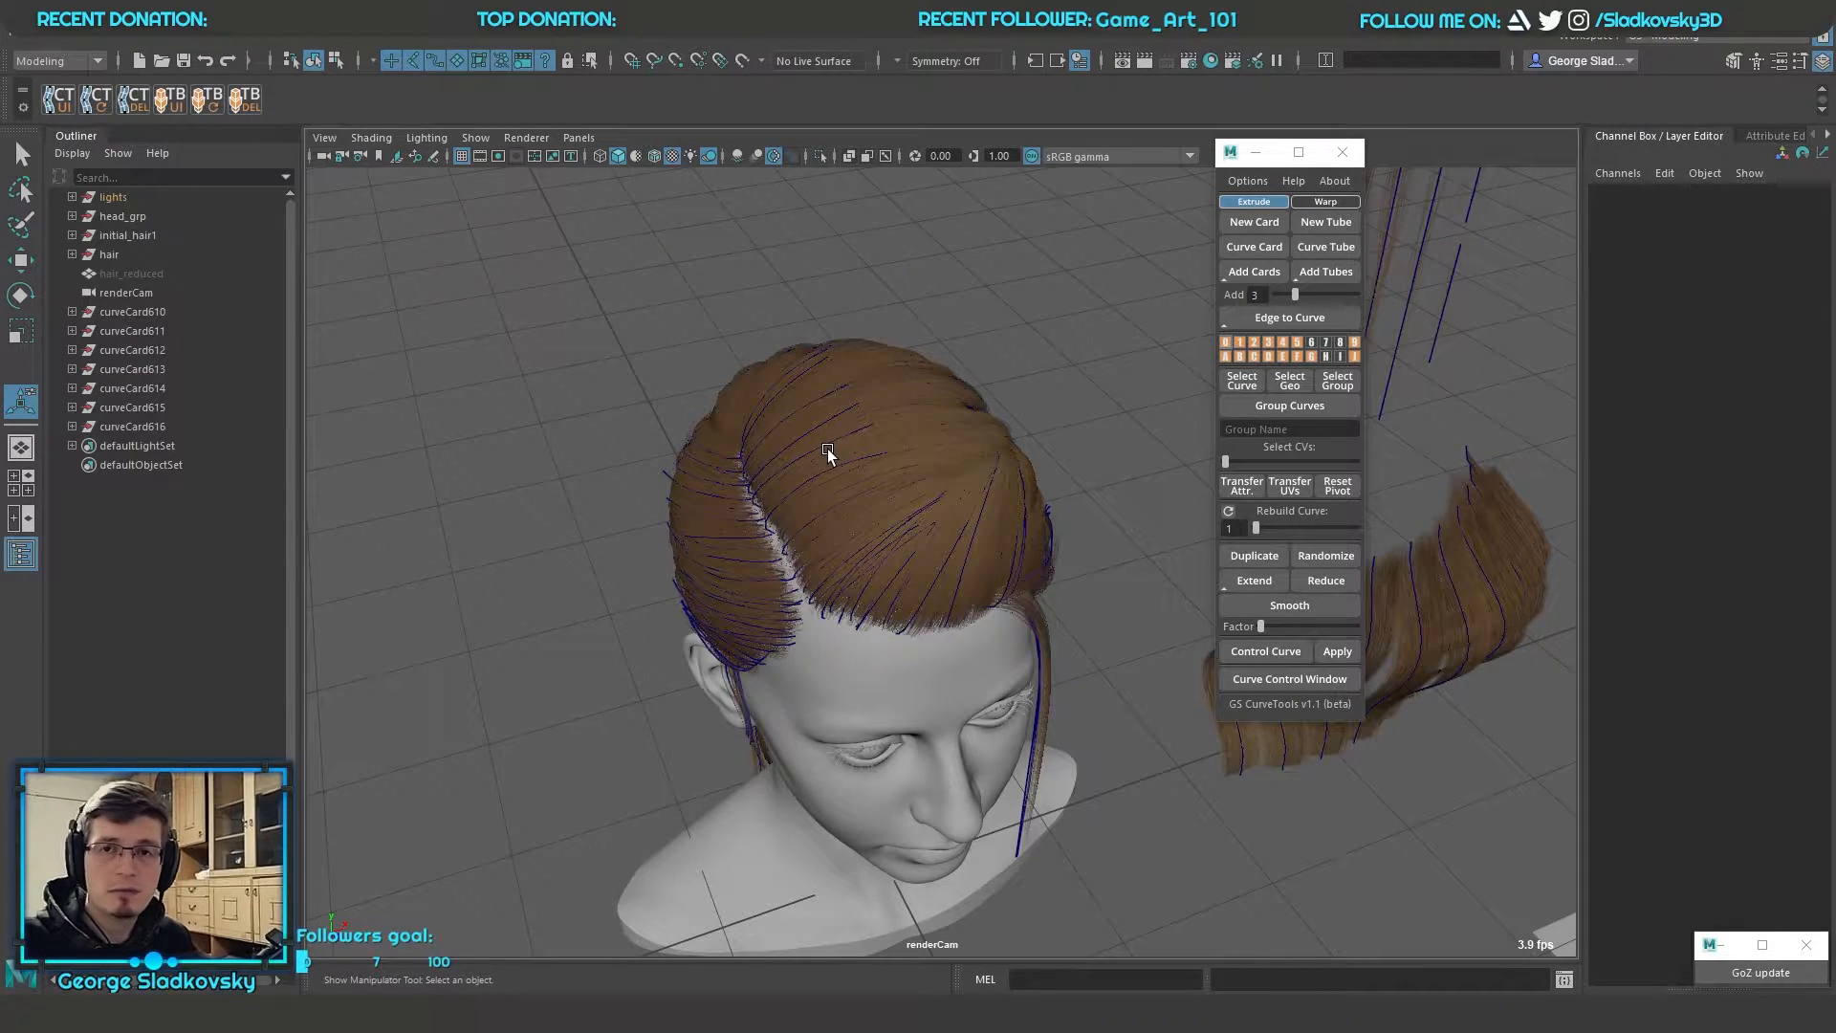
# Select a hair card on the head, try to move it, undo the move and clear the selection
pyautogui.click(1056, 497)
pyautogui.keyDown('alt'); pyautogui.moveTo(713, 337); pyautogui.dragTo(759, 439, button='right'); pyautogui.keyUp('alt')
pyautogui.click(758, 439)
pyautogui.moveTo(759, 439); pyautogui.dragTo(1061, 453)
pyautogui.click(864, 501)
pyautogui.press('w')
pyautogui.moveTo(809, 507); pyautogui.dragTo(800, 440)
pyautogui.hotkey('ctrl', 'z')
pyautogui.keyDown('alt'); pyautogui.moveTo(1070, 320); pyautogui.dragTo(1047, 354, button='right'); pyautogui.keyUp('alt')
pyautogui.keyDown('alt'); pyautogui.moveTo(1047, 354); pyautogui.dragTo(975, 354); pyautogui.keyUp('alt')
pyautogui.click(1377, 377)
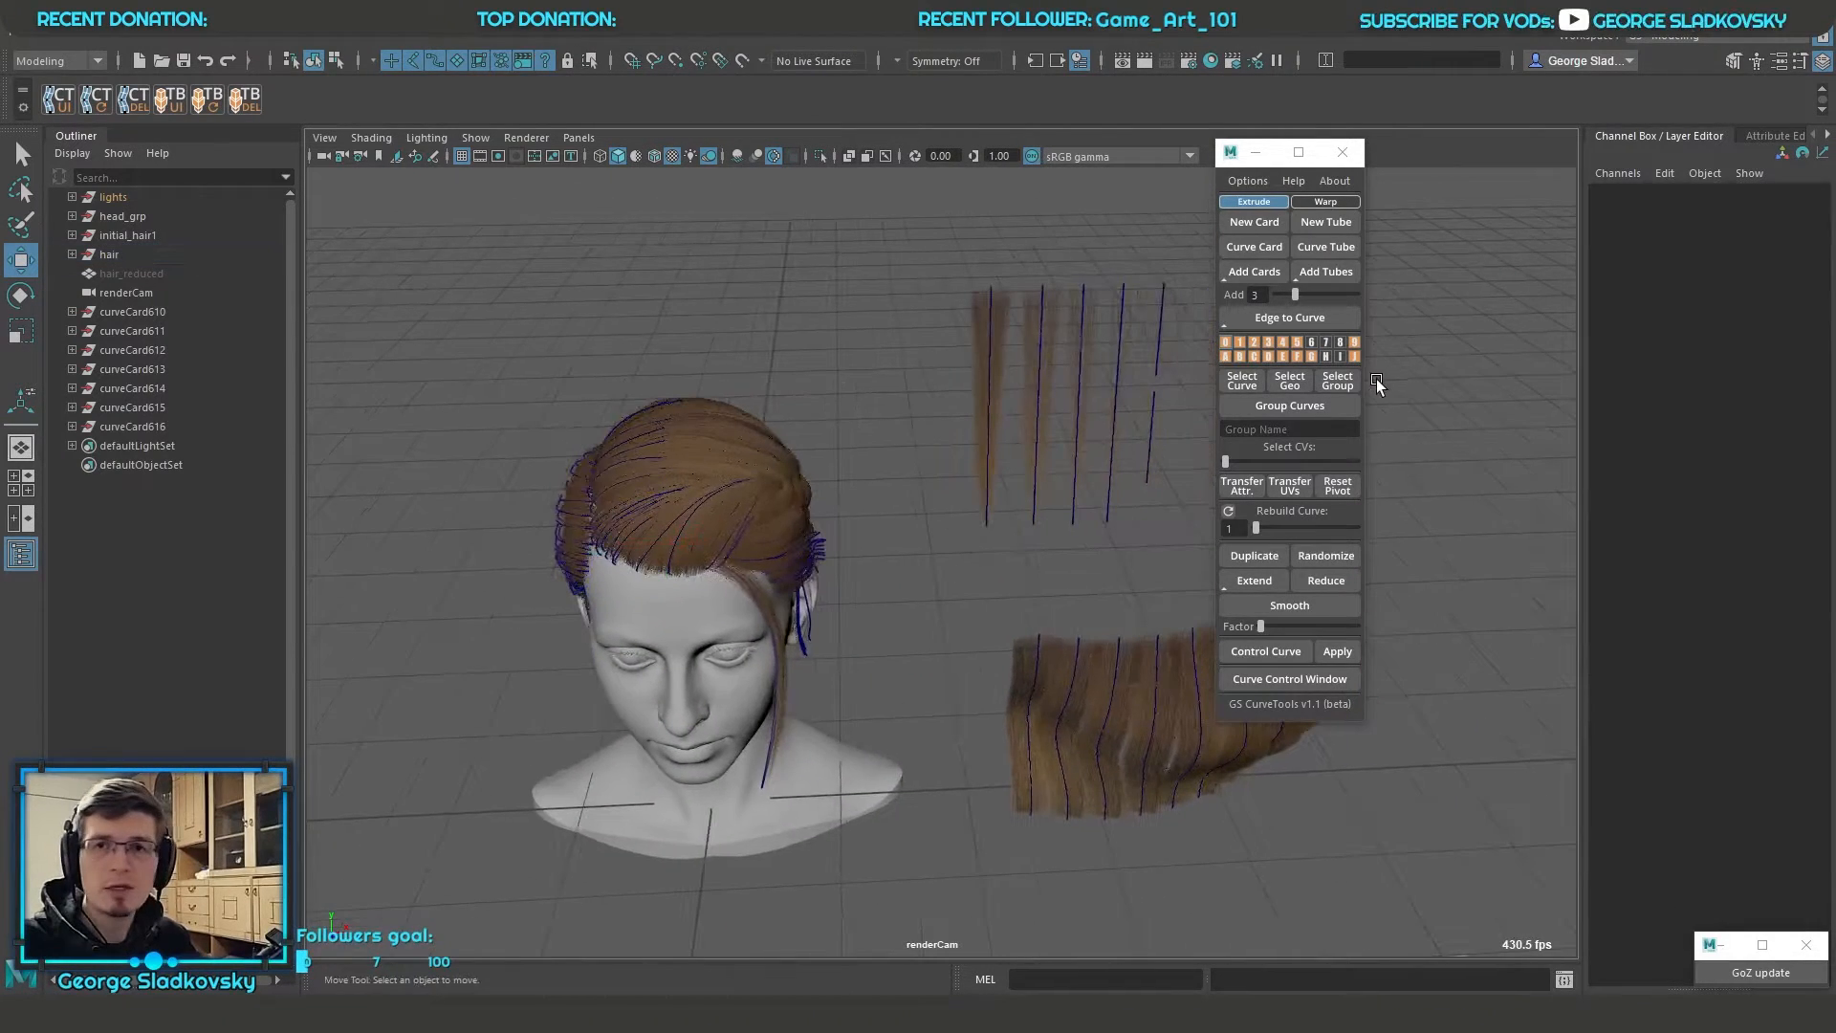
pyautogui.press('q')
# Select the path curve pathCurve157 of the first straight hair card beside the head
pyautogui.keyDown('alt'); pyautogui.moveTo(1207, 323); pyautogui.dragTo(1191, 459); pyautogui.keyUp('alt')
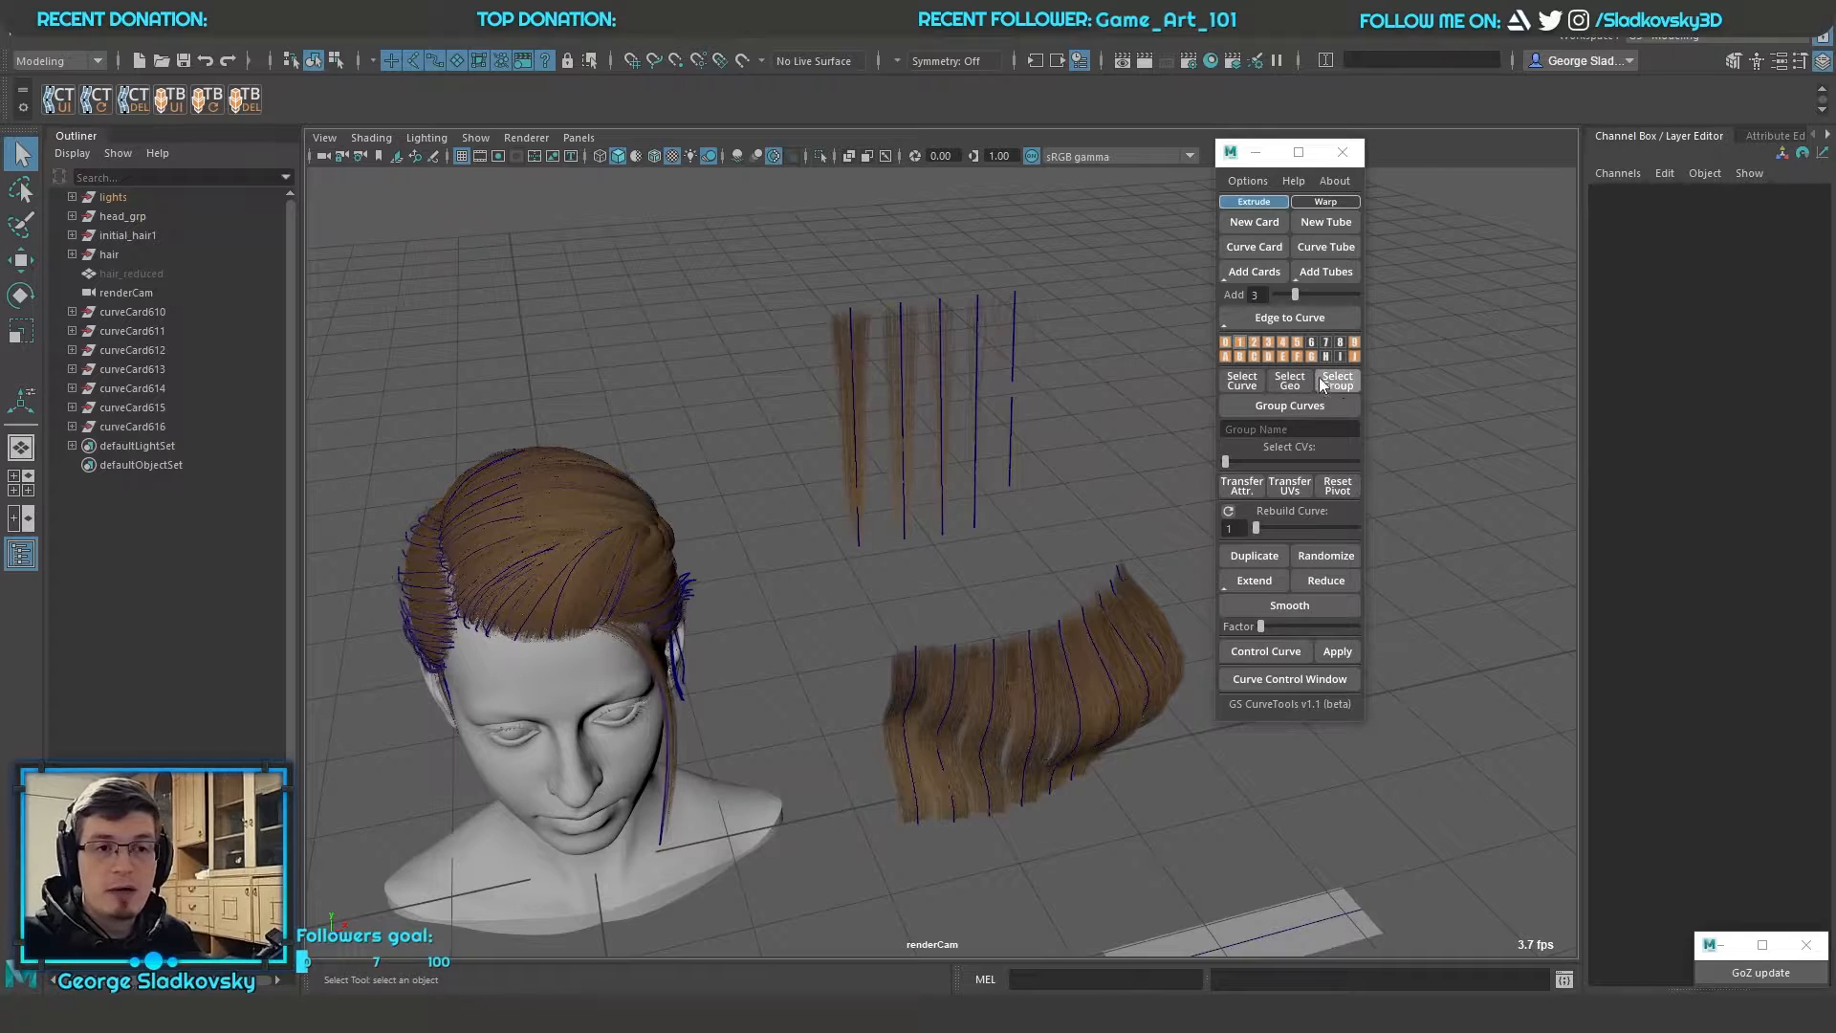
pyautogui.scroll(3, 1014, 402)
pyautogui.moveTo(728, 360); pyautogui.dragTo(1126, 367)
pyautogui.scroll(4, 1052, 353)
pyautogui.keyDown('alt'); pyautogui.moveTo(841, 250); pyautogui.dragTo(877, 528, button='middle'); pyautogui.keyUp('alt')
pyautogui.click(850, 404)
pyautogui.click(812, 546)
pyautogui.keyDown('alt'); pyautogui.moveTo(922, 514); pyautogui.dragTo(974, 501); pyautogui.keyUp('alt')
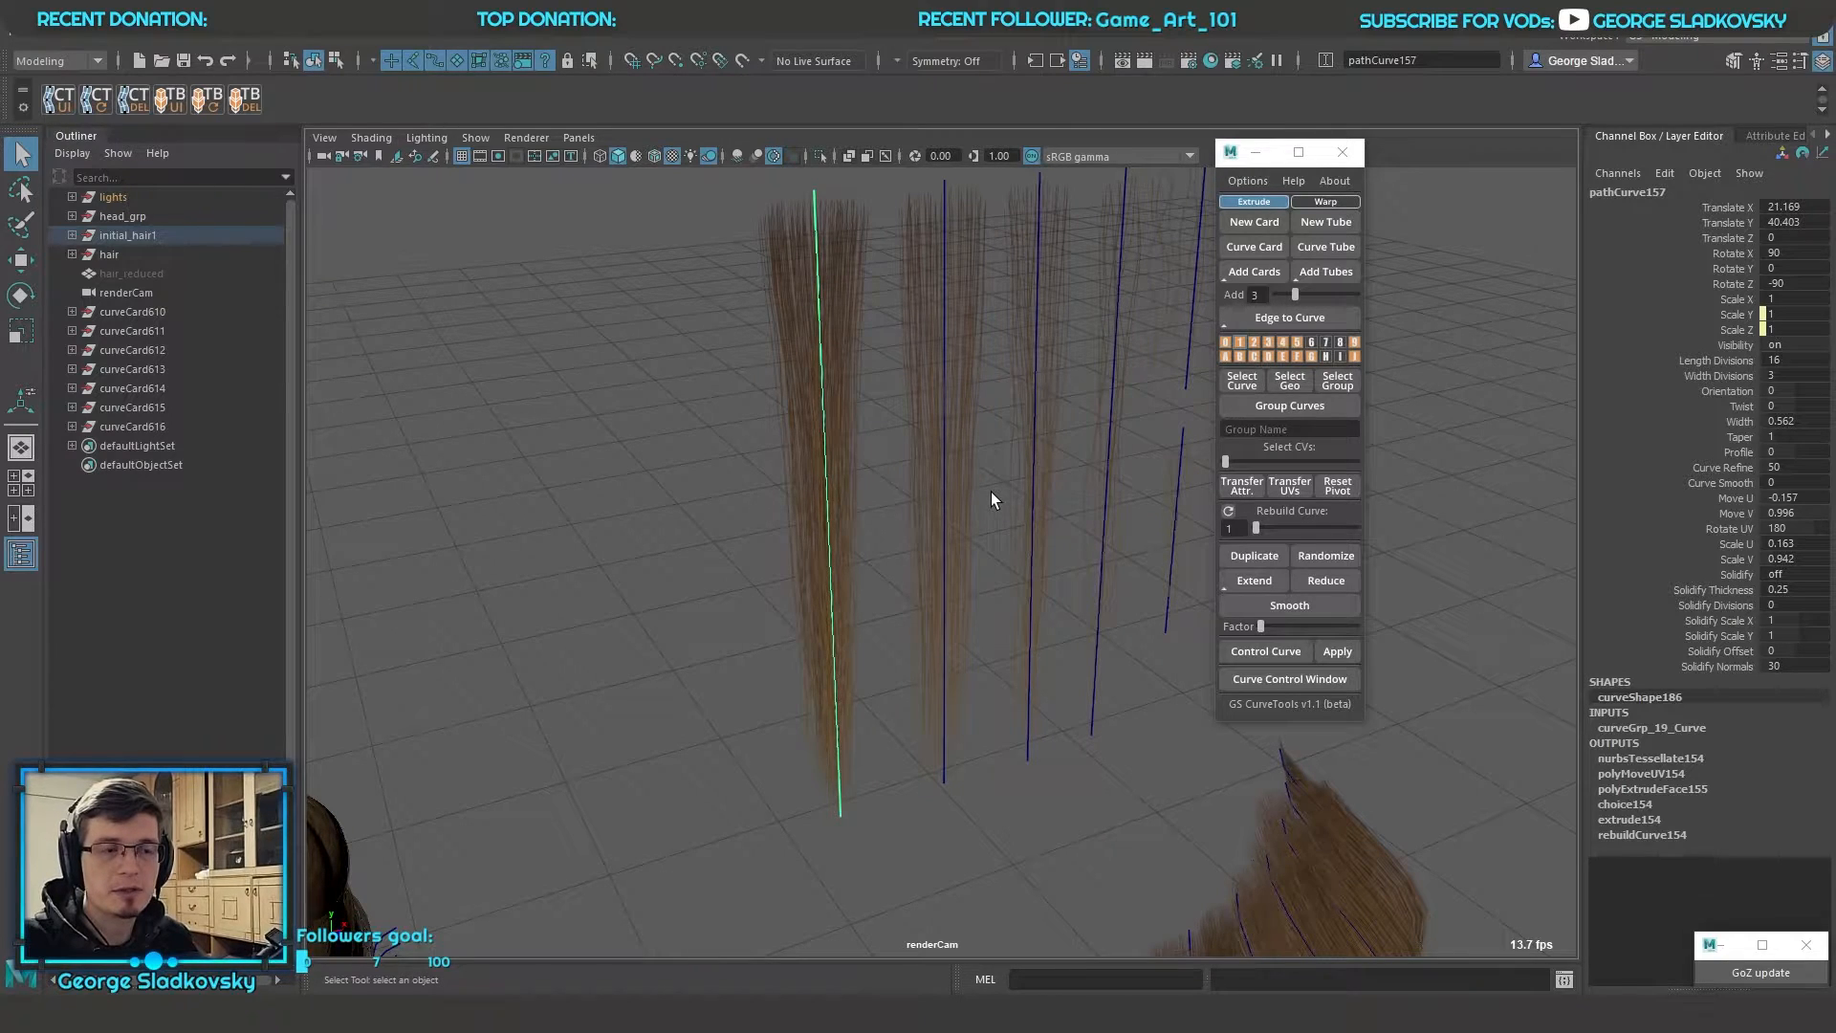
pyautogui.keyDown('alt'); pyautogui.moveTo(990, 491); pyautogui.dragTo(1006, 557, button='middle'); pyautogui.keyUp('alt')
pyautogui.click(920, 509)
pyautogui.click(840, 453)
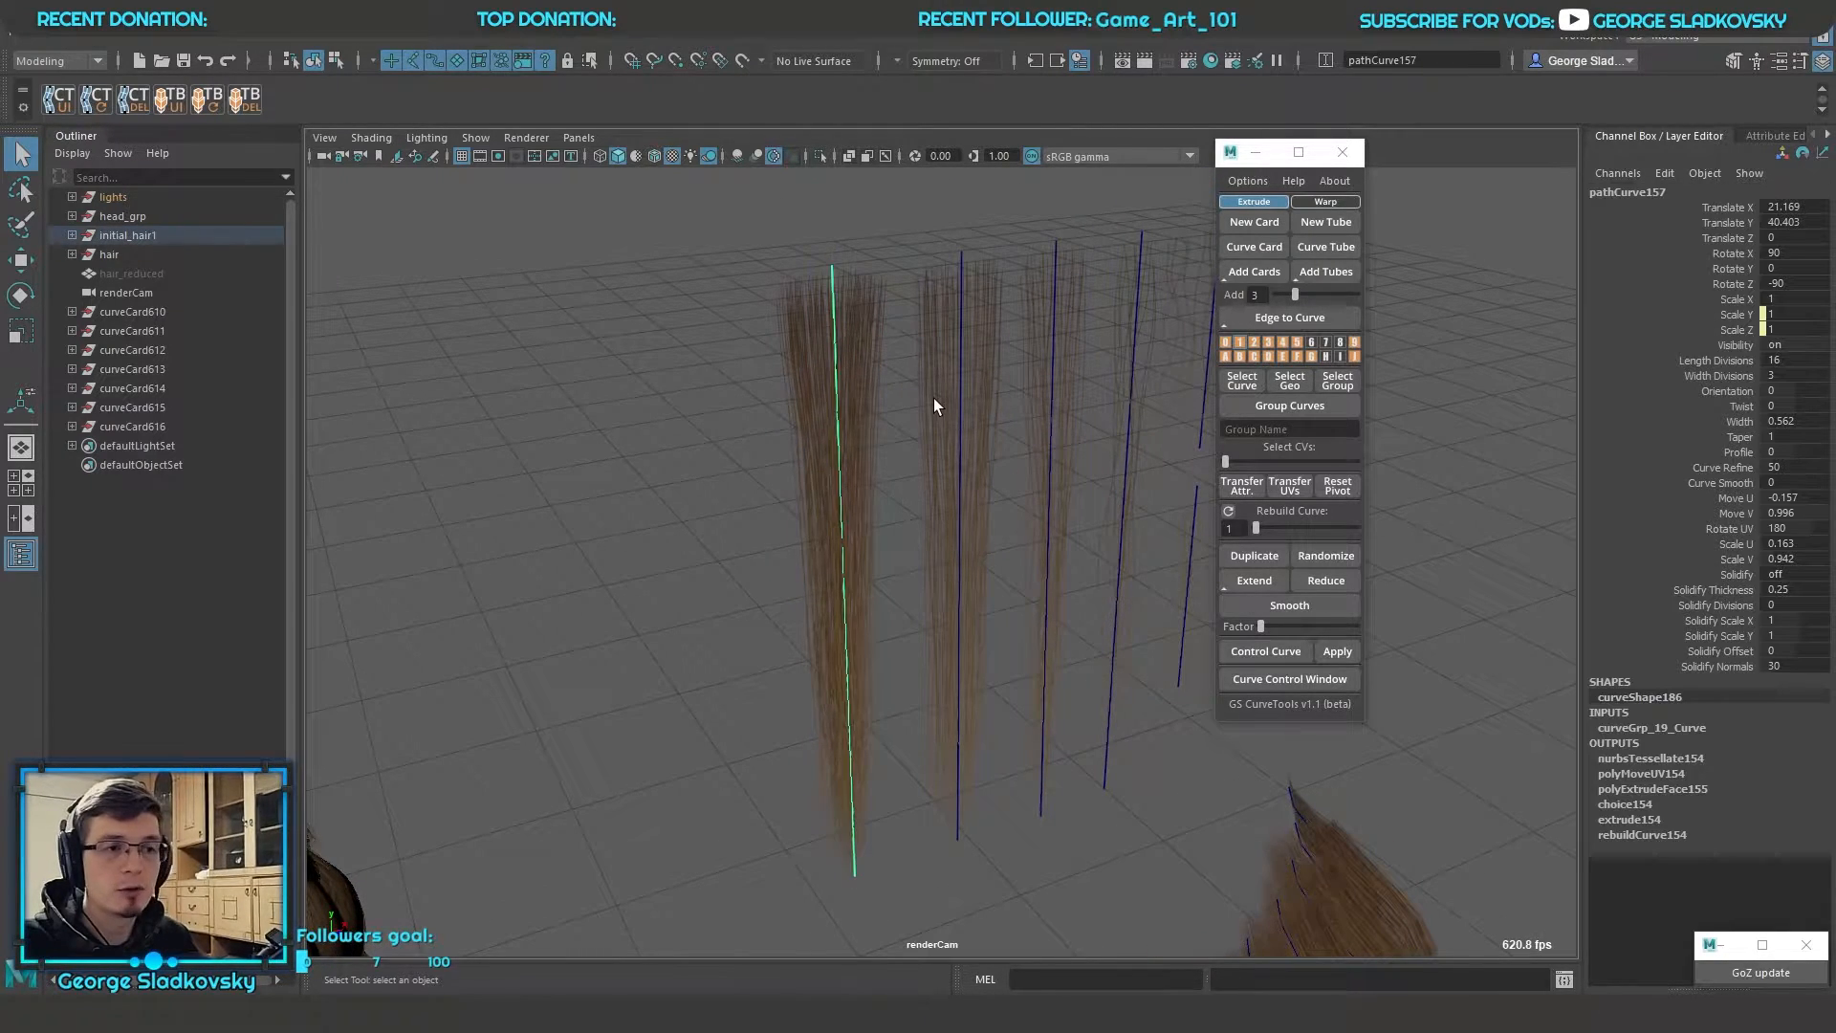
# Open the UV Editor and select the card's geometry to examine its UVs over the hair texture
pyautogui.click(786, 40)
pyautogui.click(779, 65)
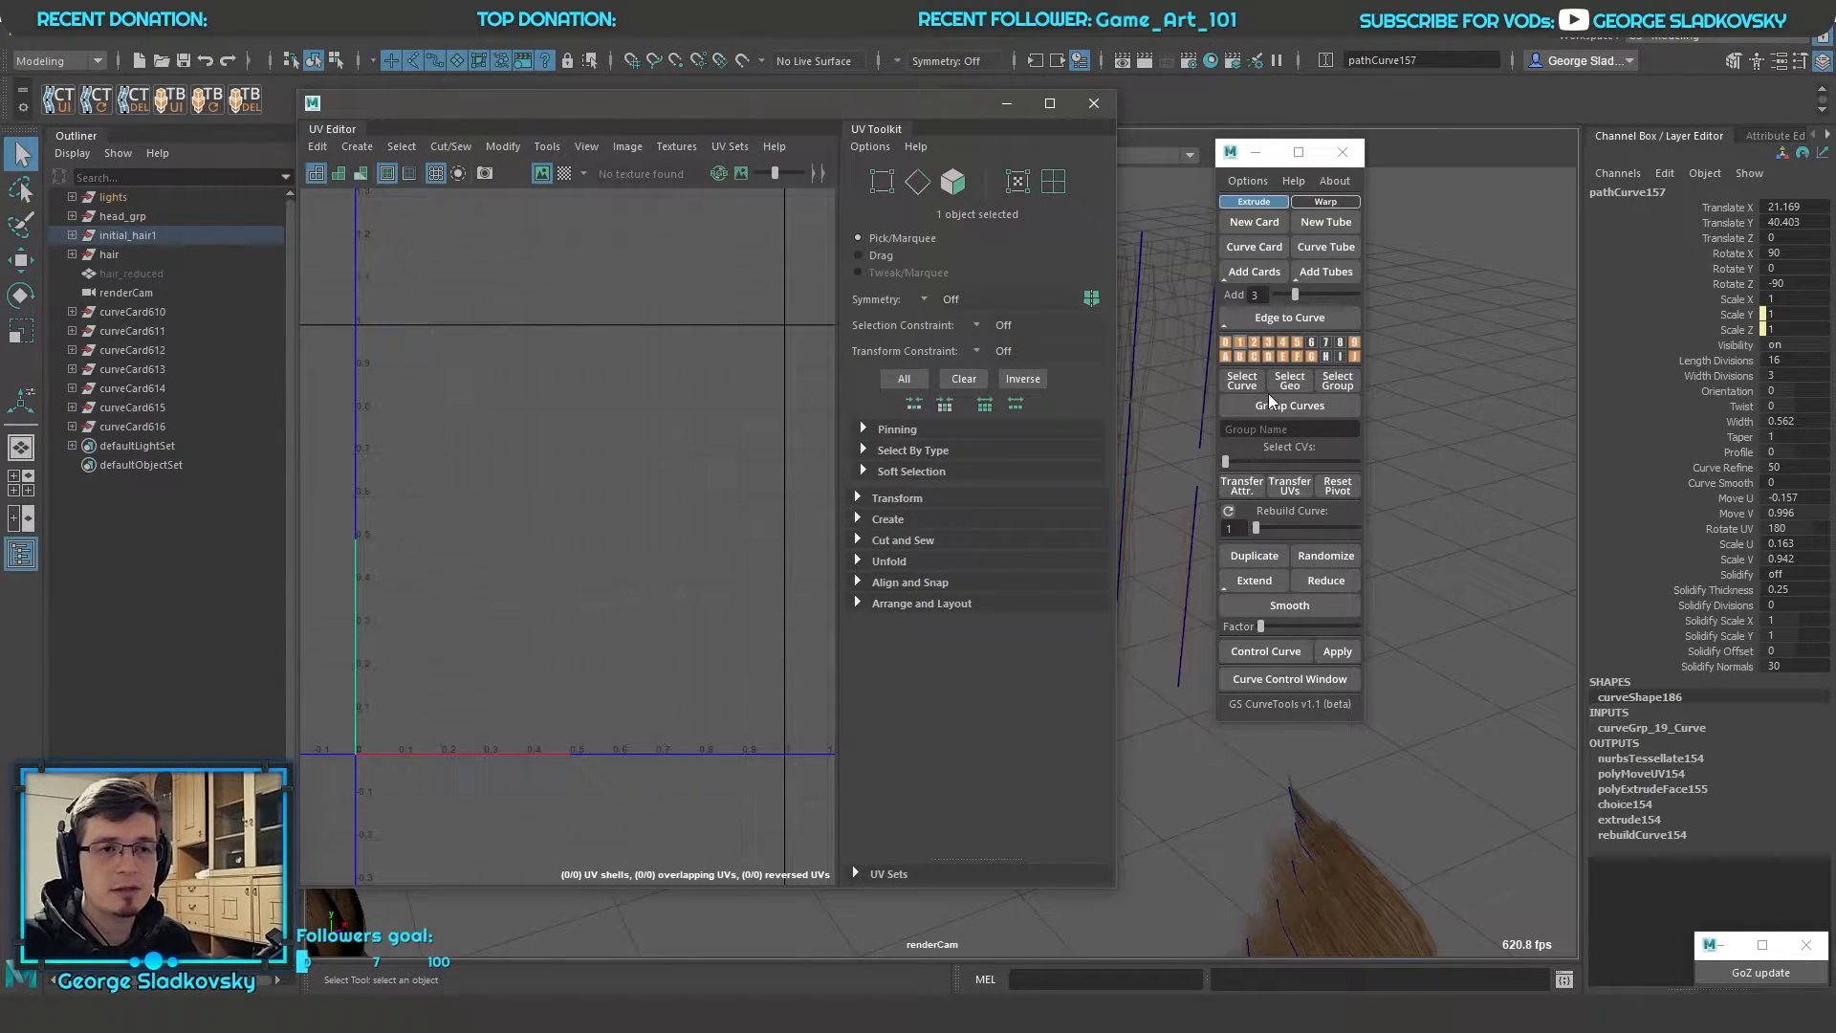
pyautogui.moveTo(956, 103); pyautogui.dragTo(594, 144)
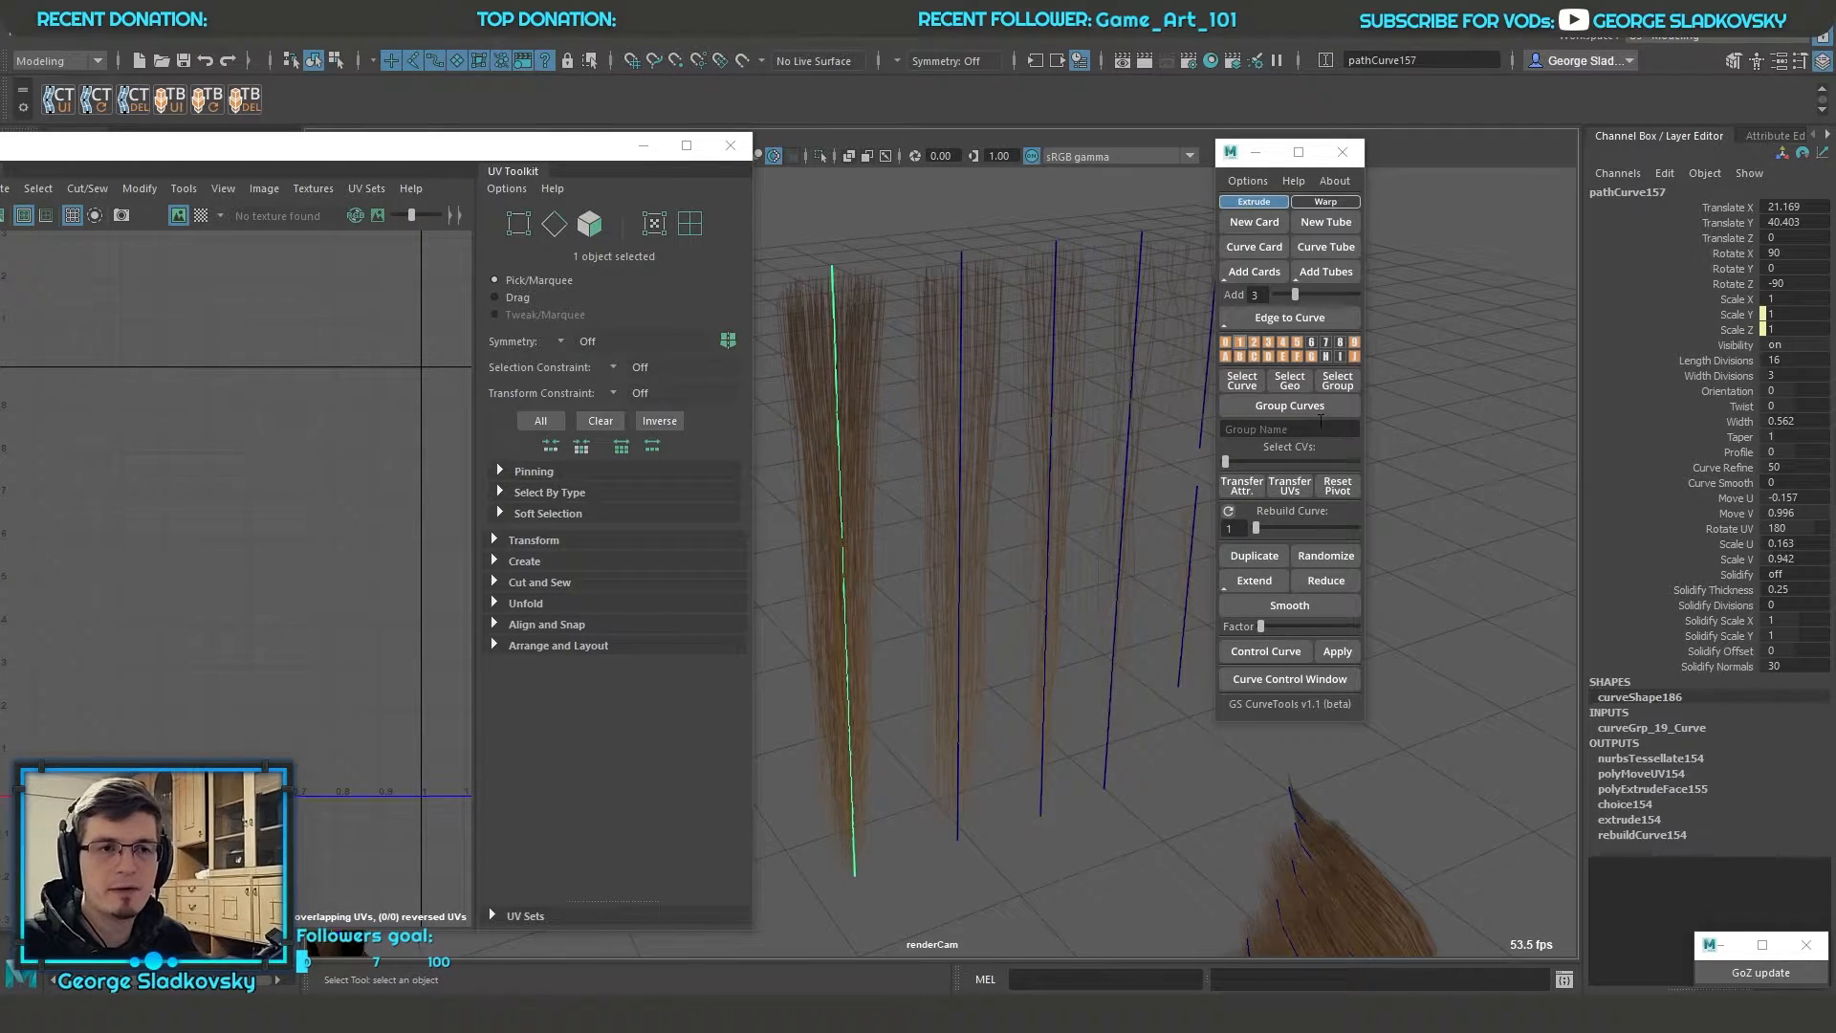
pyautogui.click(1284, 380)
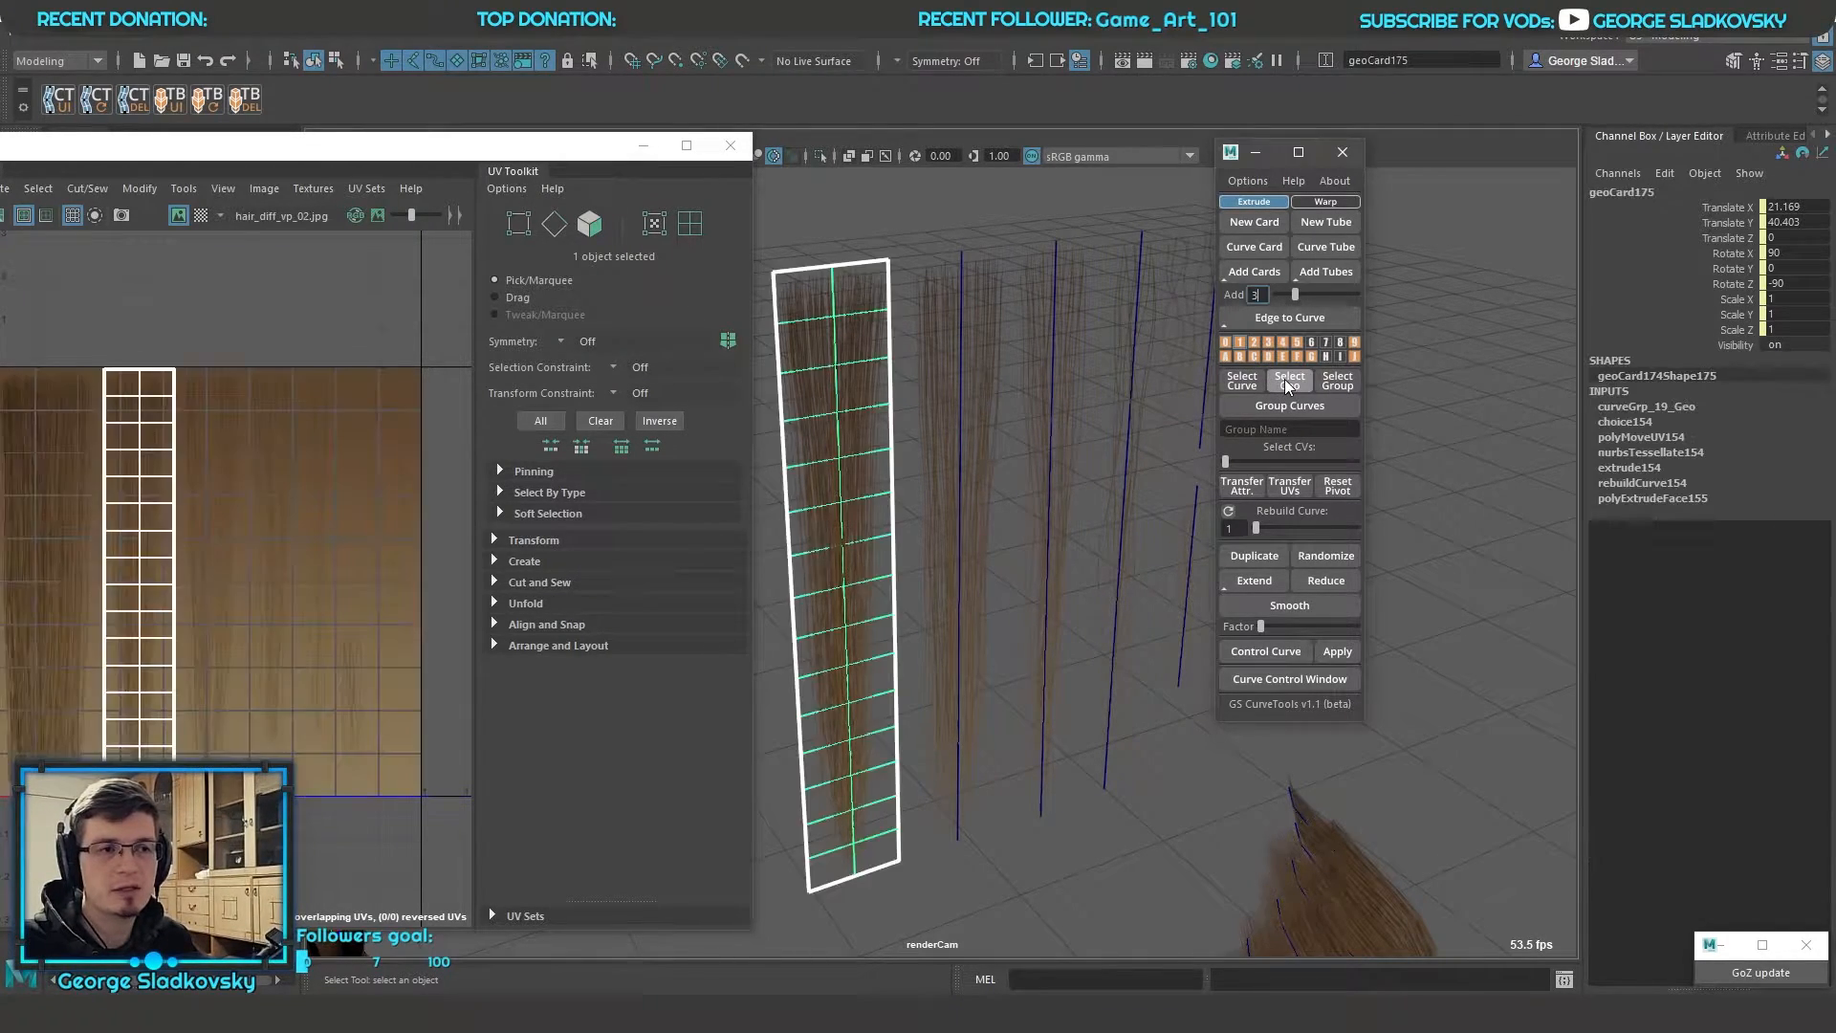
pyautogui.moveTo(454, 151); pyautogui.dragTo(843, 171)
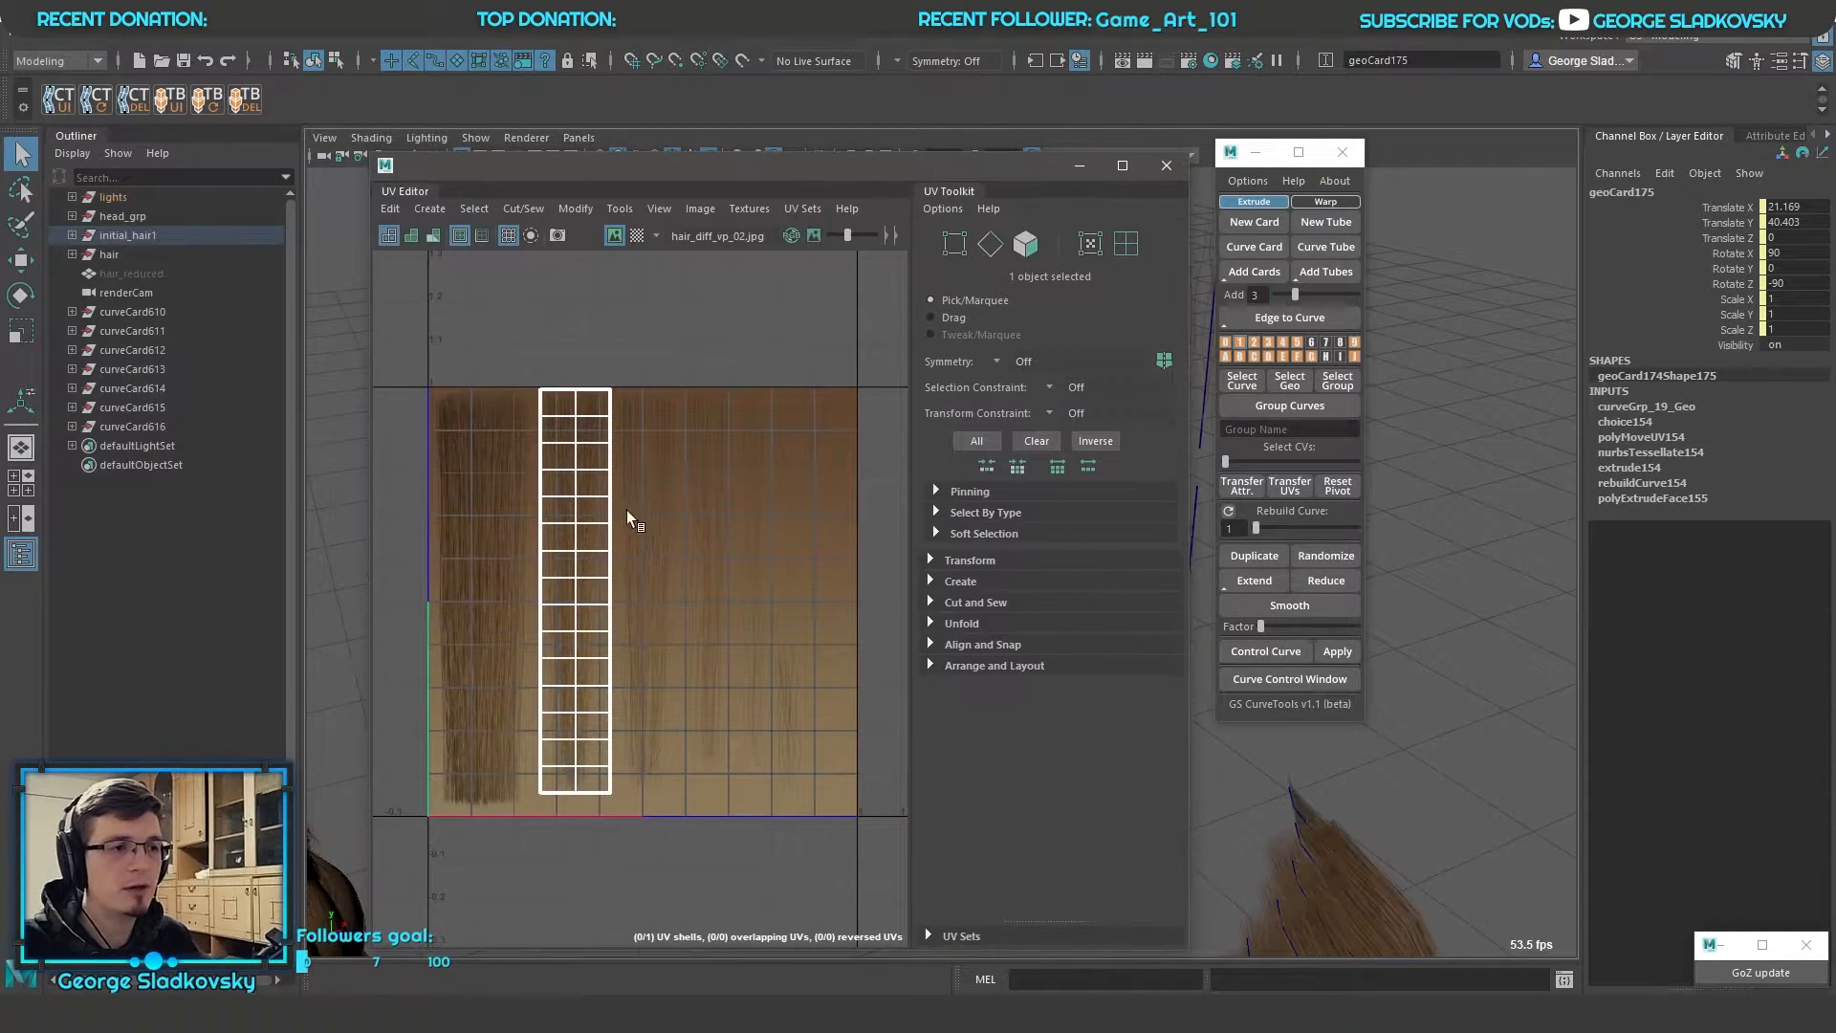
pyautogui.scroll(5, 696, 463)
pyautogui.scroll(-3, 696, 464)
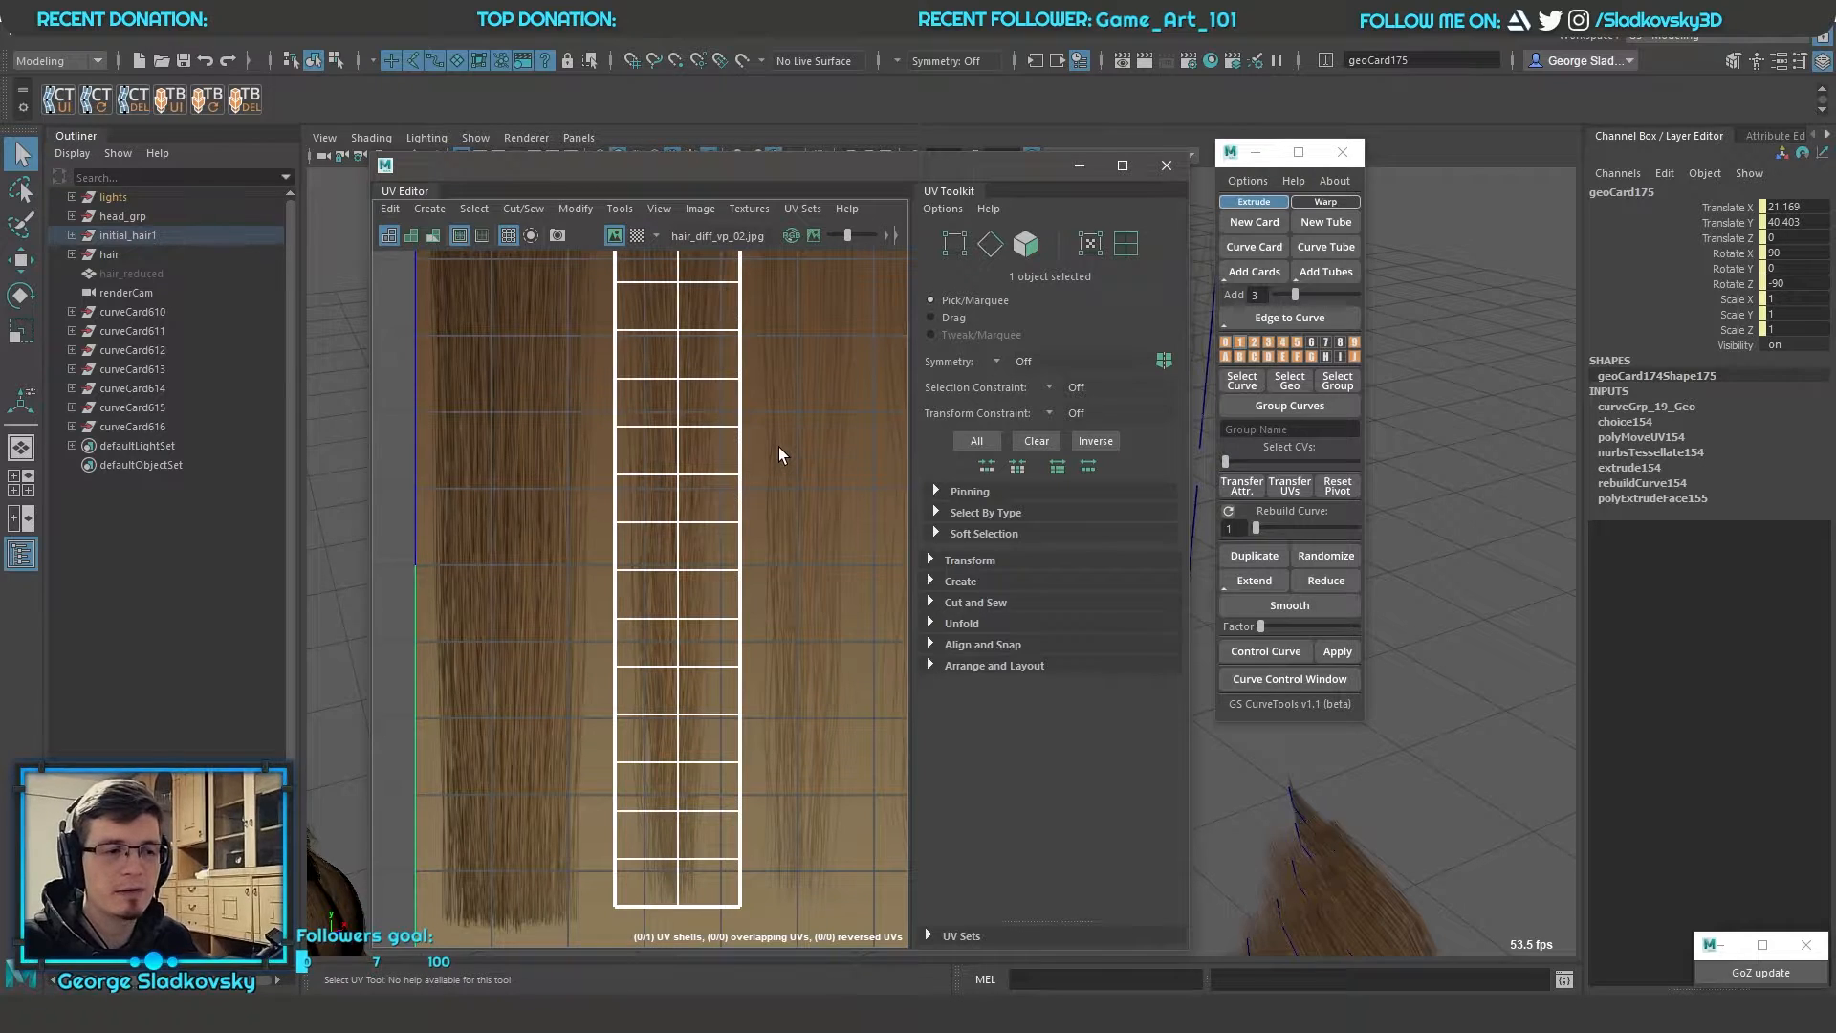
# Examine the card's full UV layout over the hair texture, put the UV Editor away and select the card's path curve
pyautogui.scroll(-2, 779, 445)
pyautogui.keyDown('alt'); pyautogui.moveTo(782, 457); pyautogui.dragTo(582, 571, button='middle'); pyautogui.keyUp('alt')
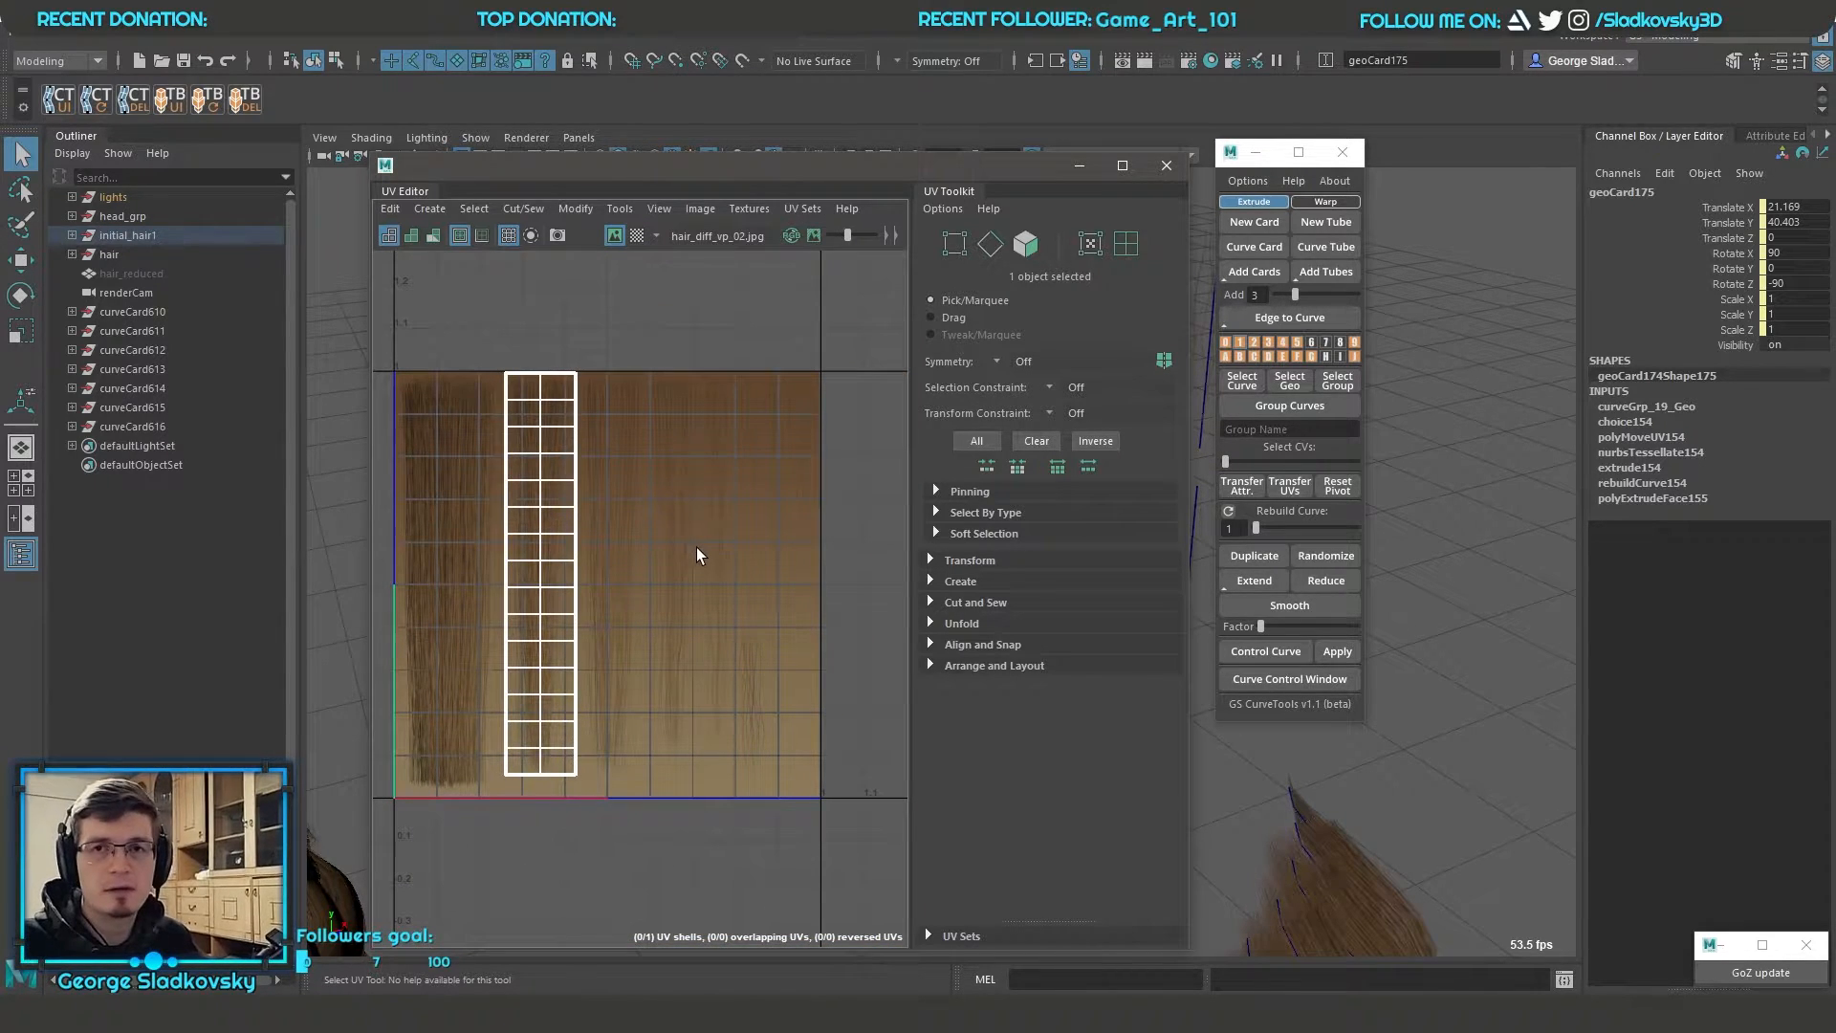
pyautogui.click(1080, 164)
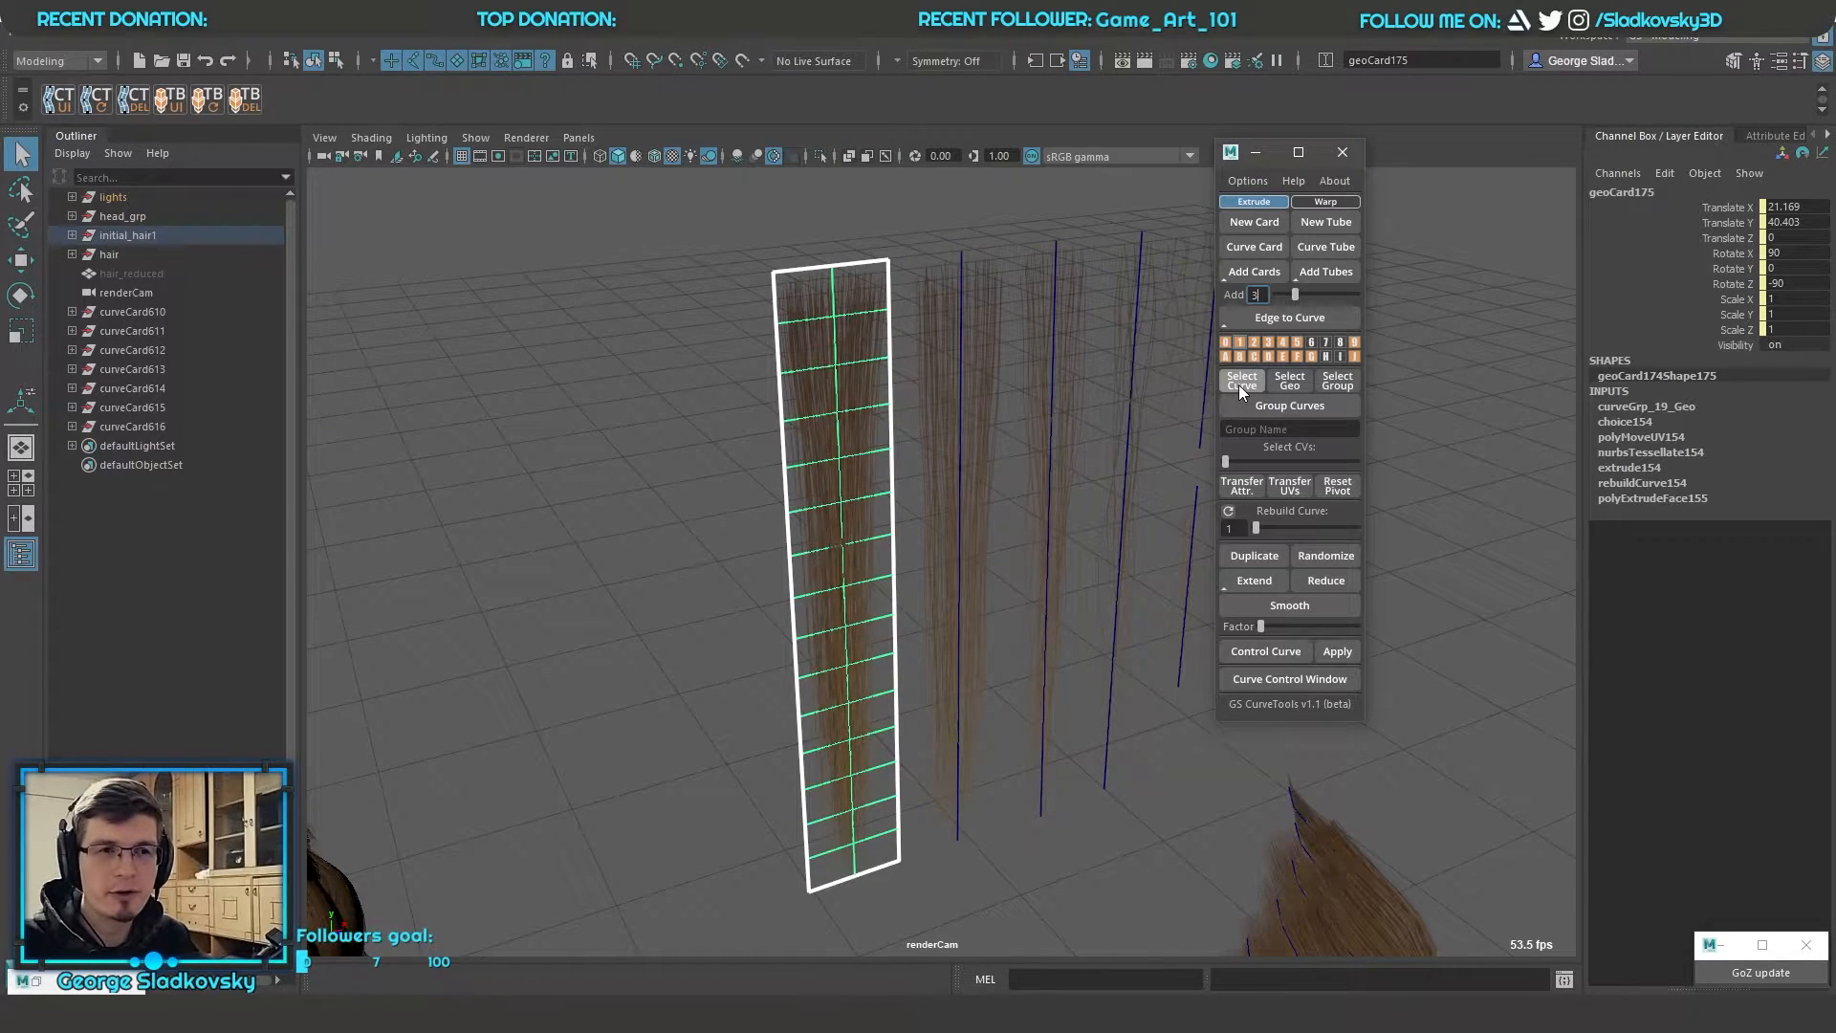
pyautogui.click(1239, 383)
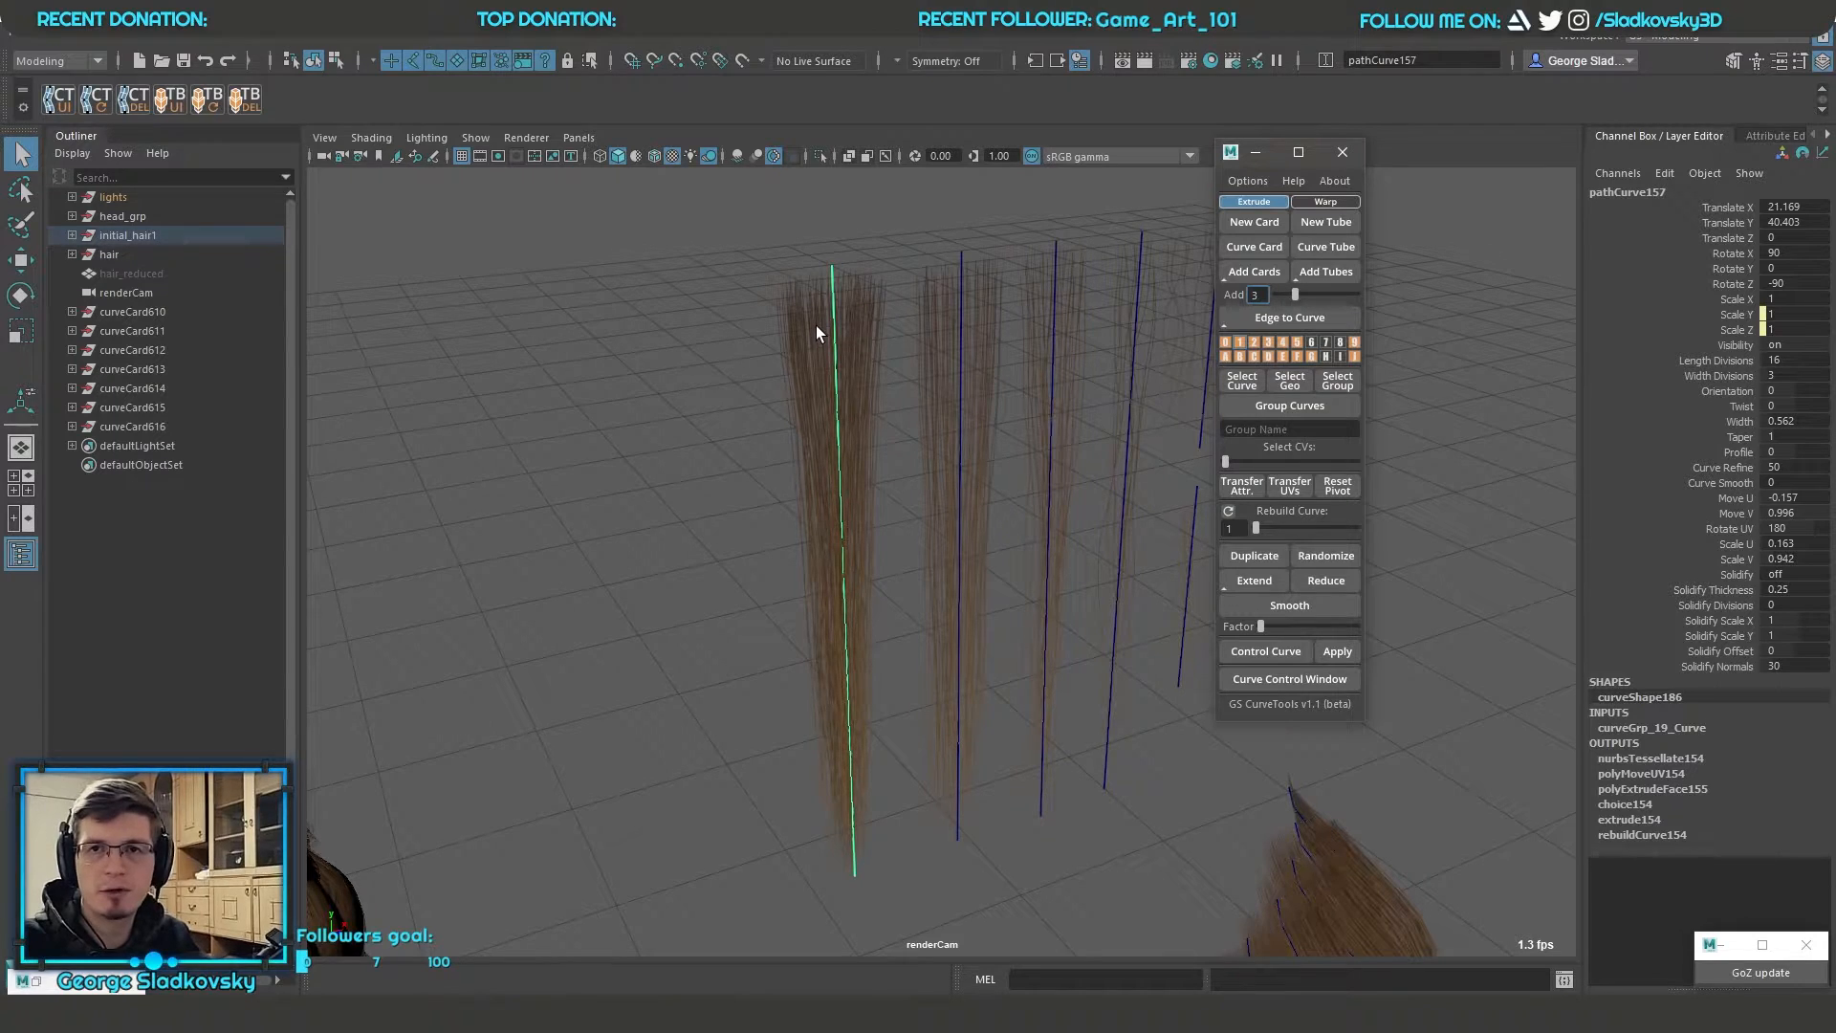
# Switch the straight and wavy cards' selection between curves and geometry, clear it and select only the straight cards' path curves
pyautogui.scroll(-5, 857, 379)
pyautogui.click(1276, 381)
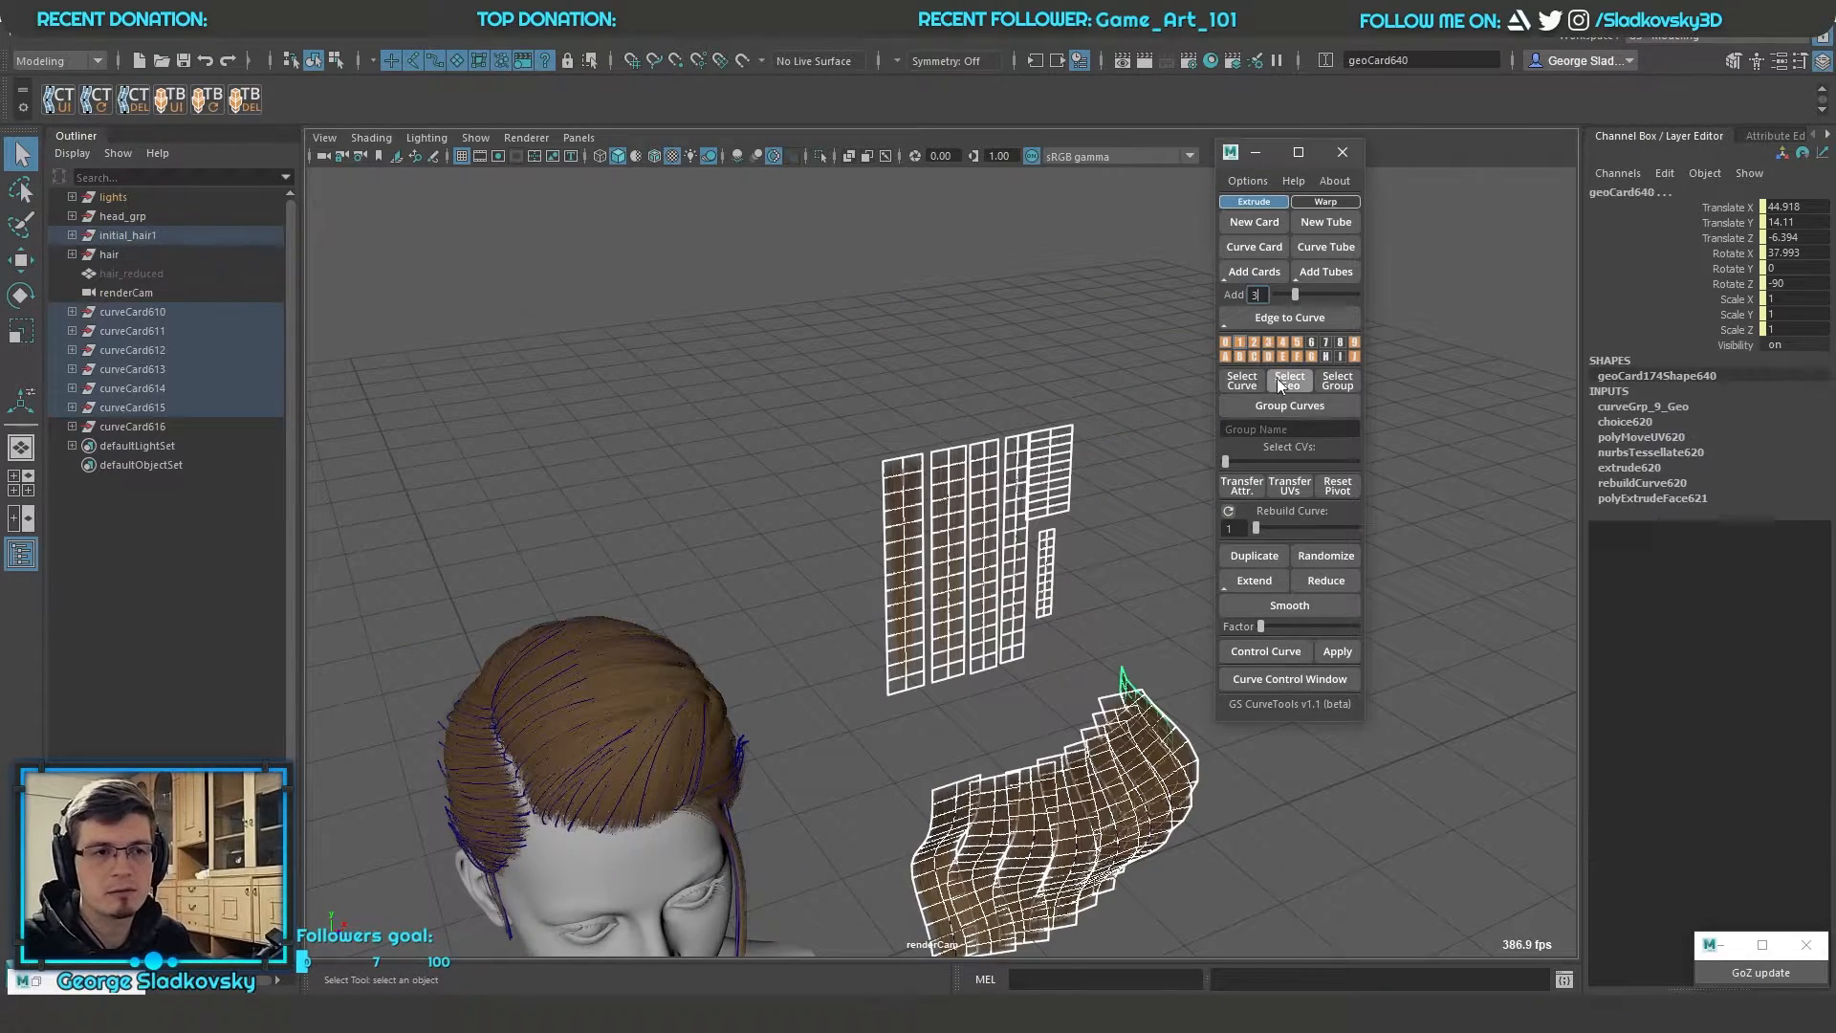
pyautogui.click(1257, 381)
pyautogui.click(1285, 379)
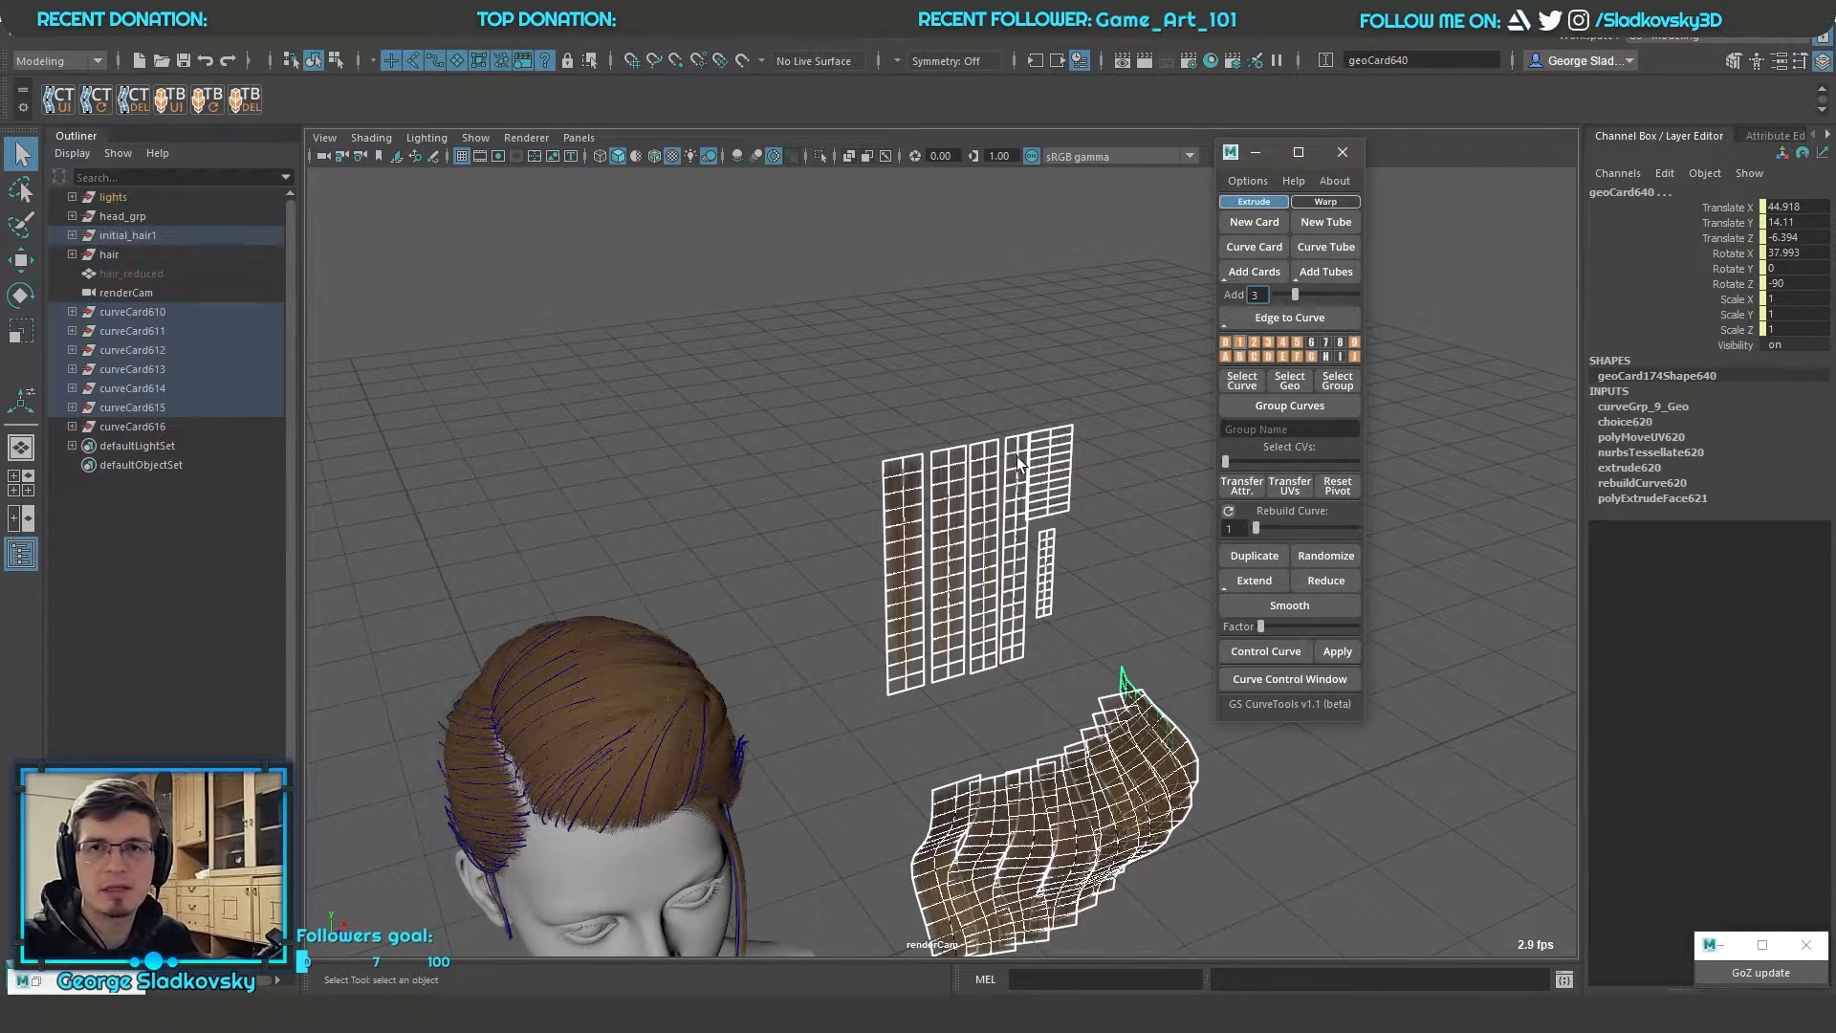
pyautogui.keyDown('alt'); pyautogui.moveTo(1012, 461); pyautogui.dragTo(997, 440); pyautogui.keyUp('alt')
pyautogui.click(996, 440)
pyautogui.scroll(5, 996, 440)
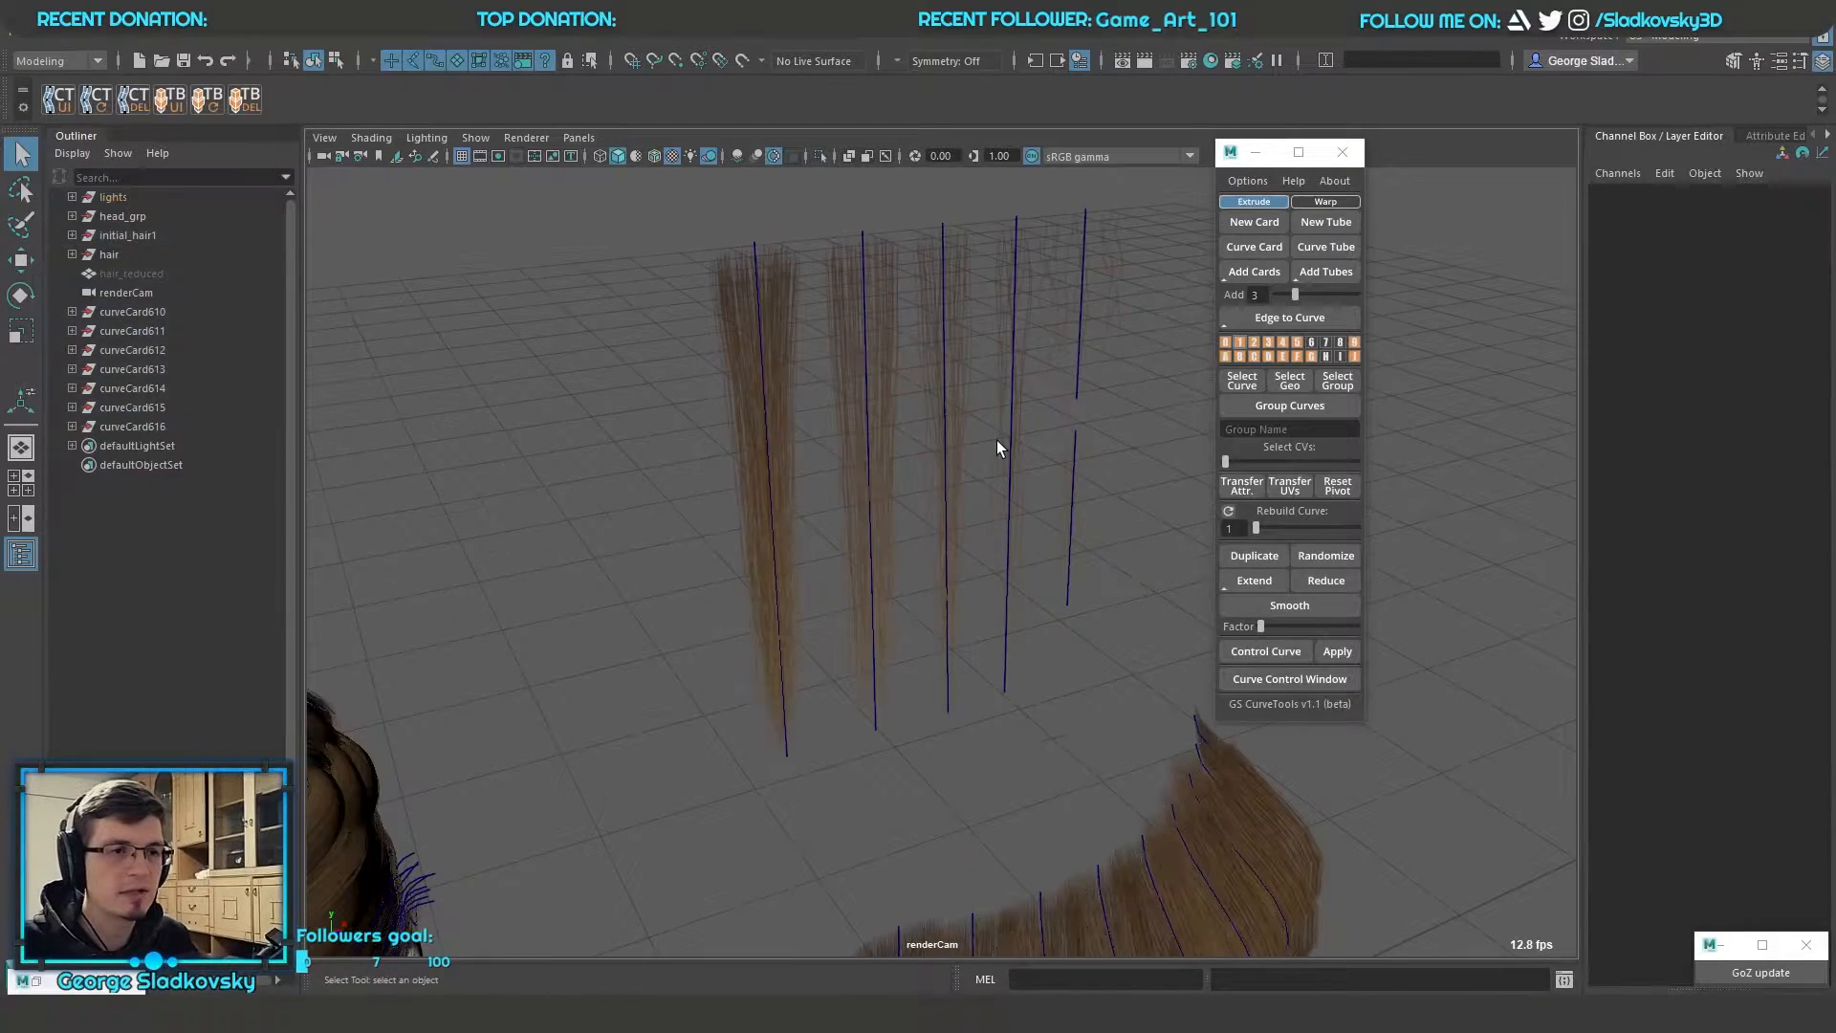
pyautogui.moveTo(717, 328); pyautogui.dragTo(1109, 540)
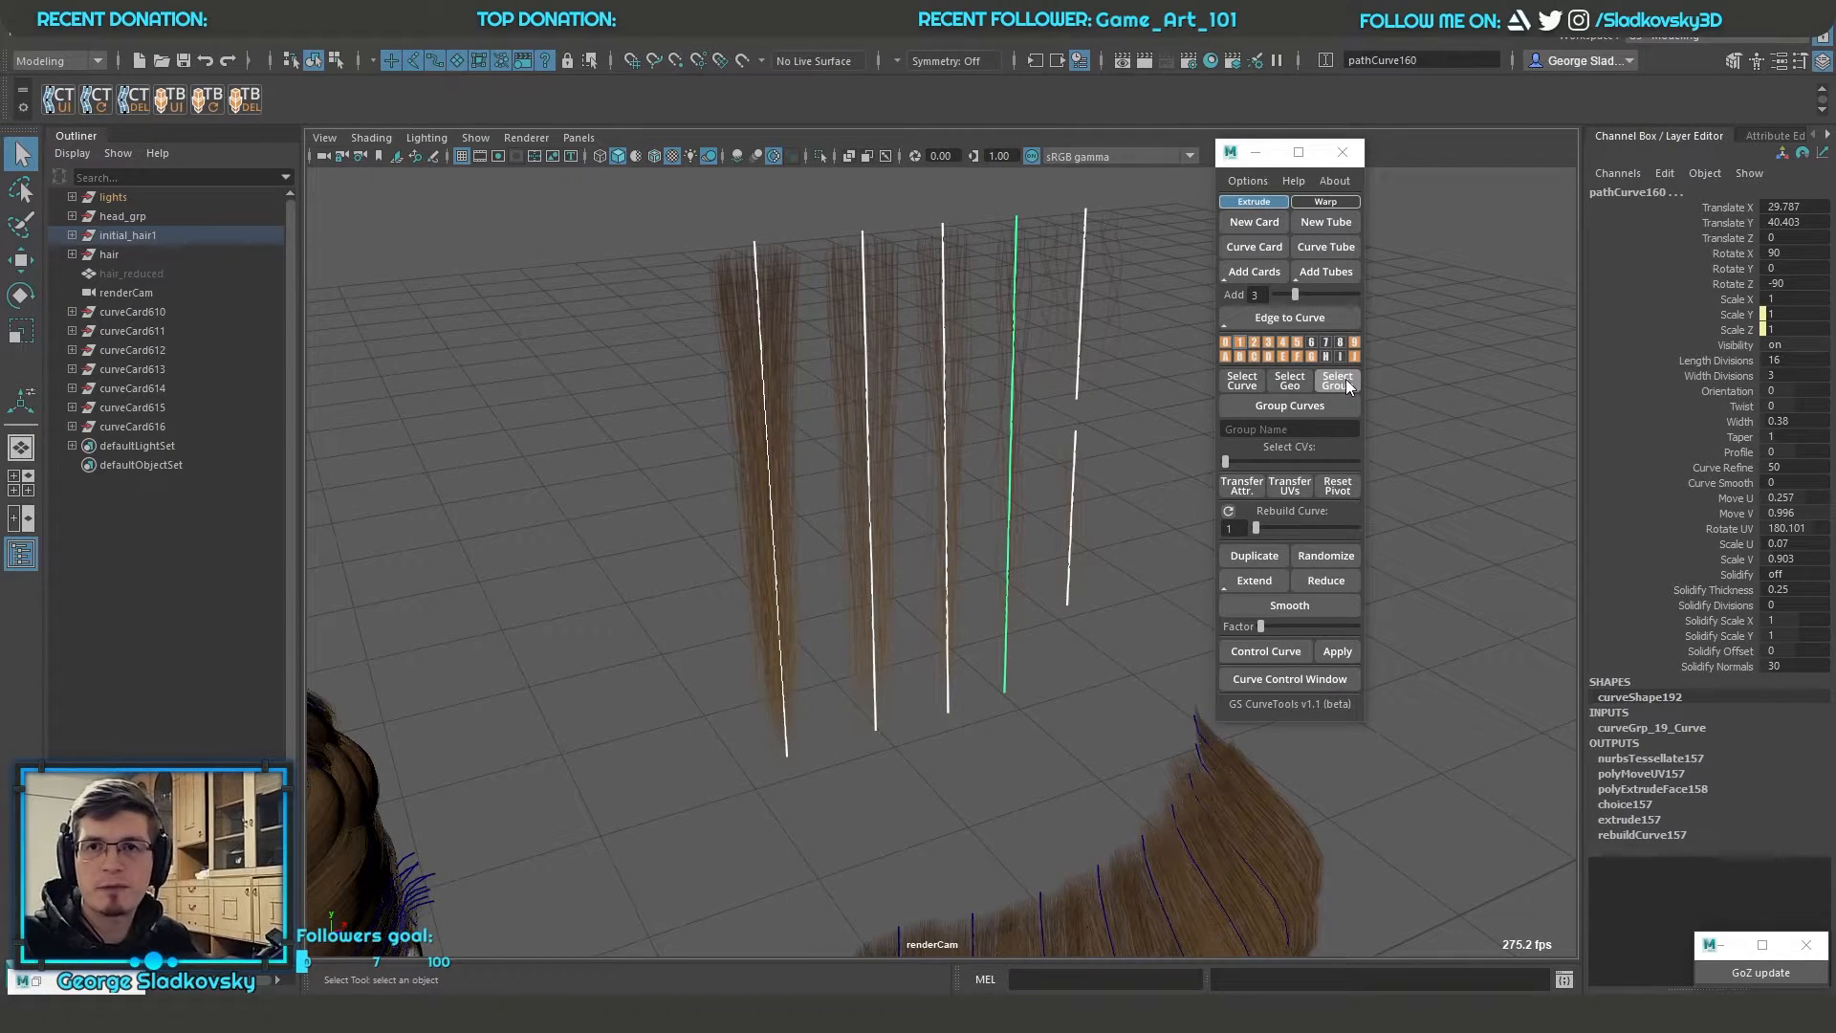
# Select the curves of all wavy hair cards, extend the selection to their card groups and group them with the standard Group command
pyautogui.click(88, 134)
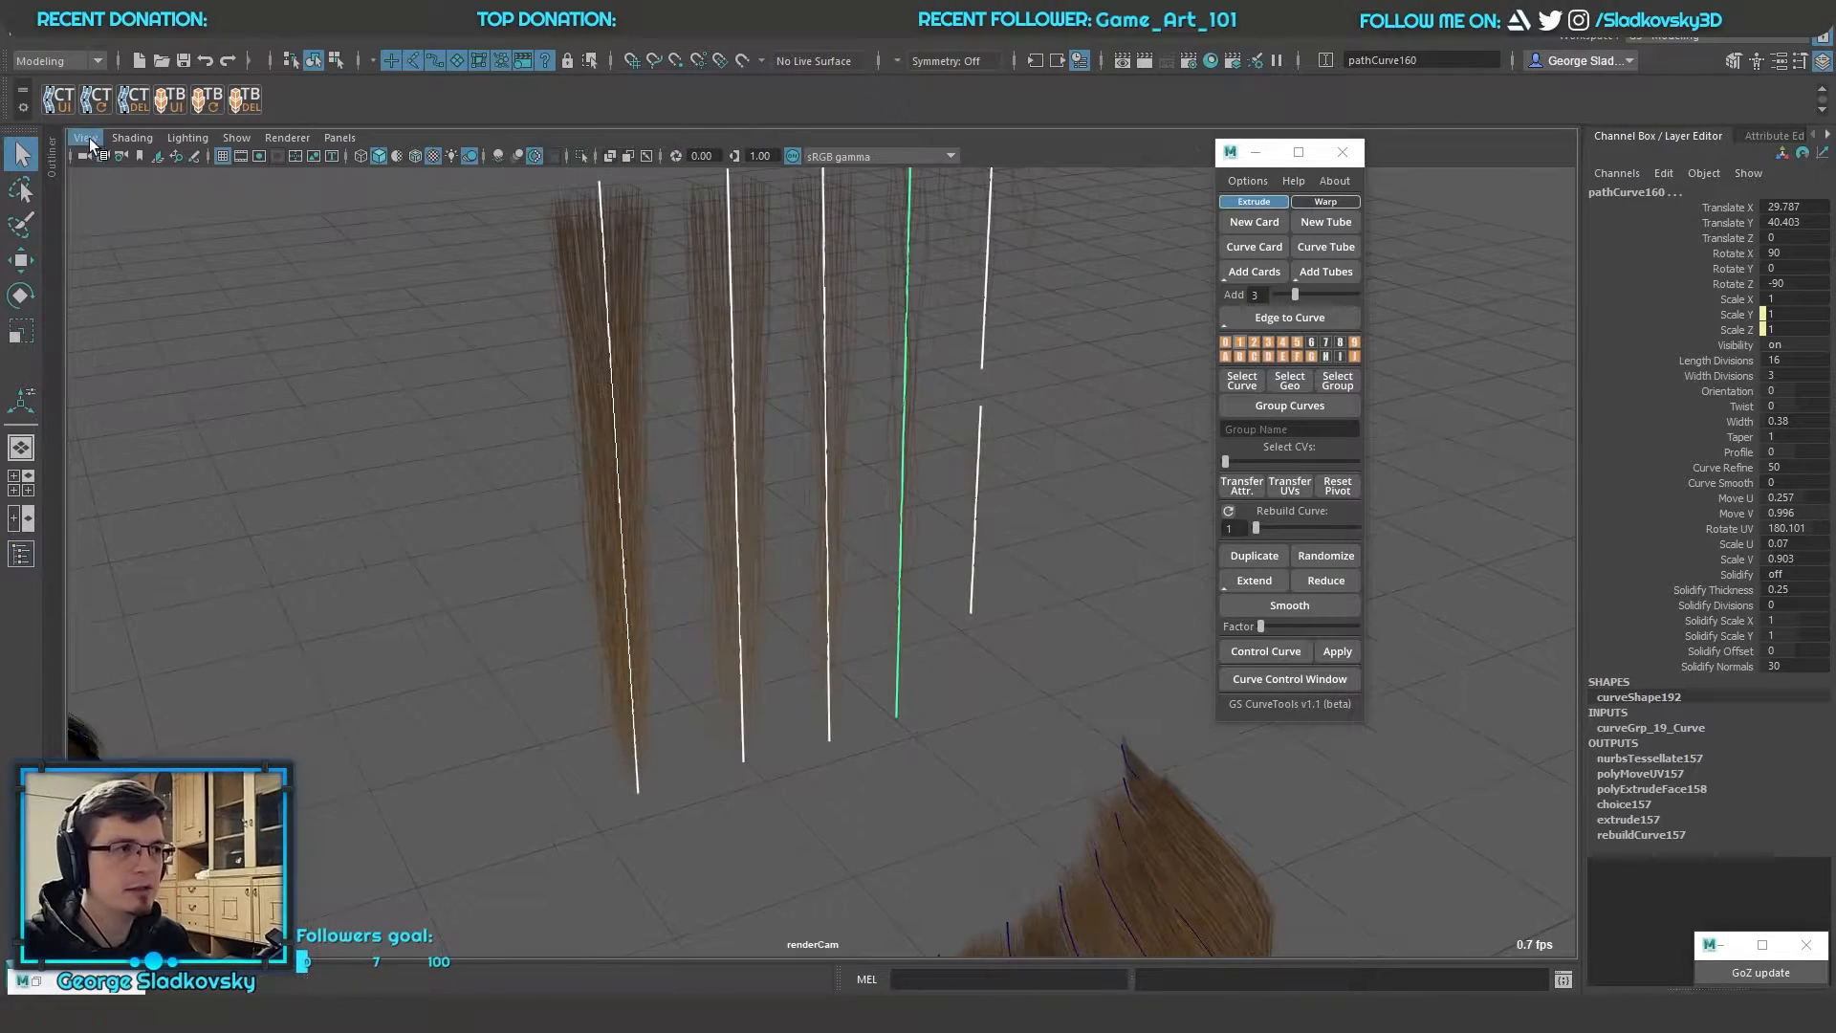
pyautogui.click(1467, 331)
pyautogui.keyDown('alt'); pyautogui.moveTo(1467, 331); pyautogui.dragTo(784, 746, button='right'); pyautogui.keyUp('alt')
pyautogui.keyDown('alt'); pyautogui.moveTo(784, 746); pyautogui.dragTo(755, 616, button='middle'); pyautogui.keyUp('alt')
pyautogui.moveTo(755, 615); pyautogui.dragTo(1190, 879)
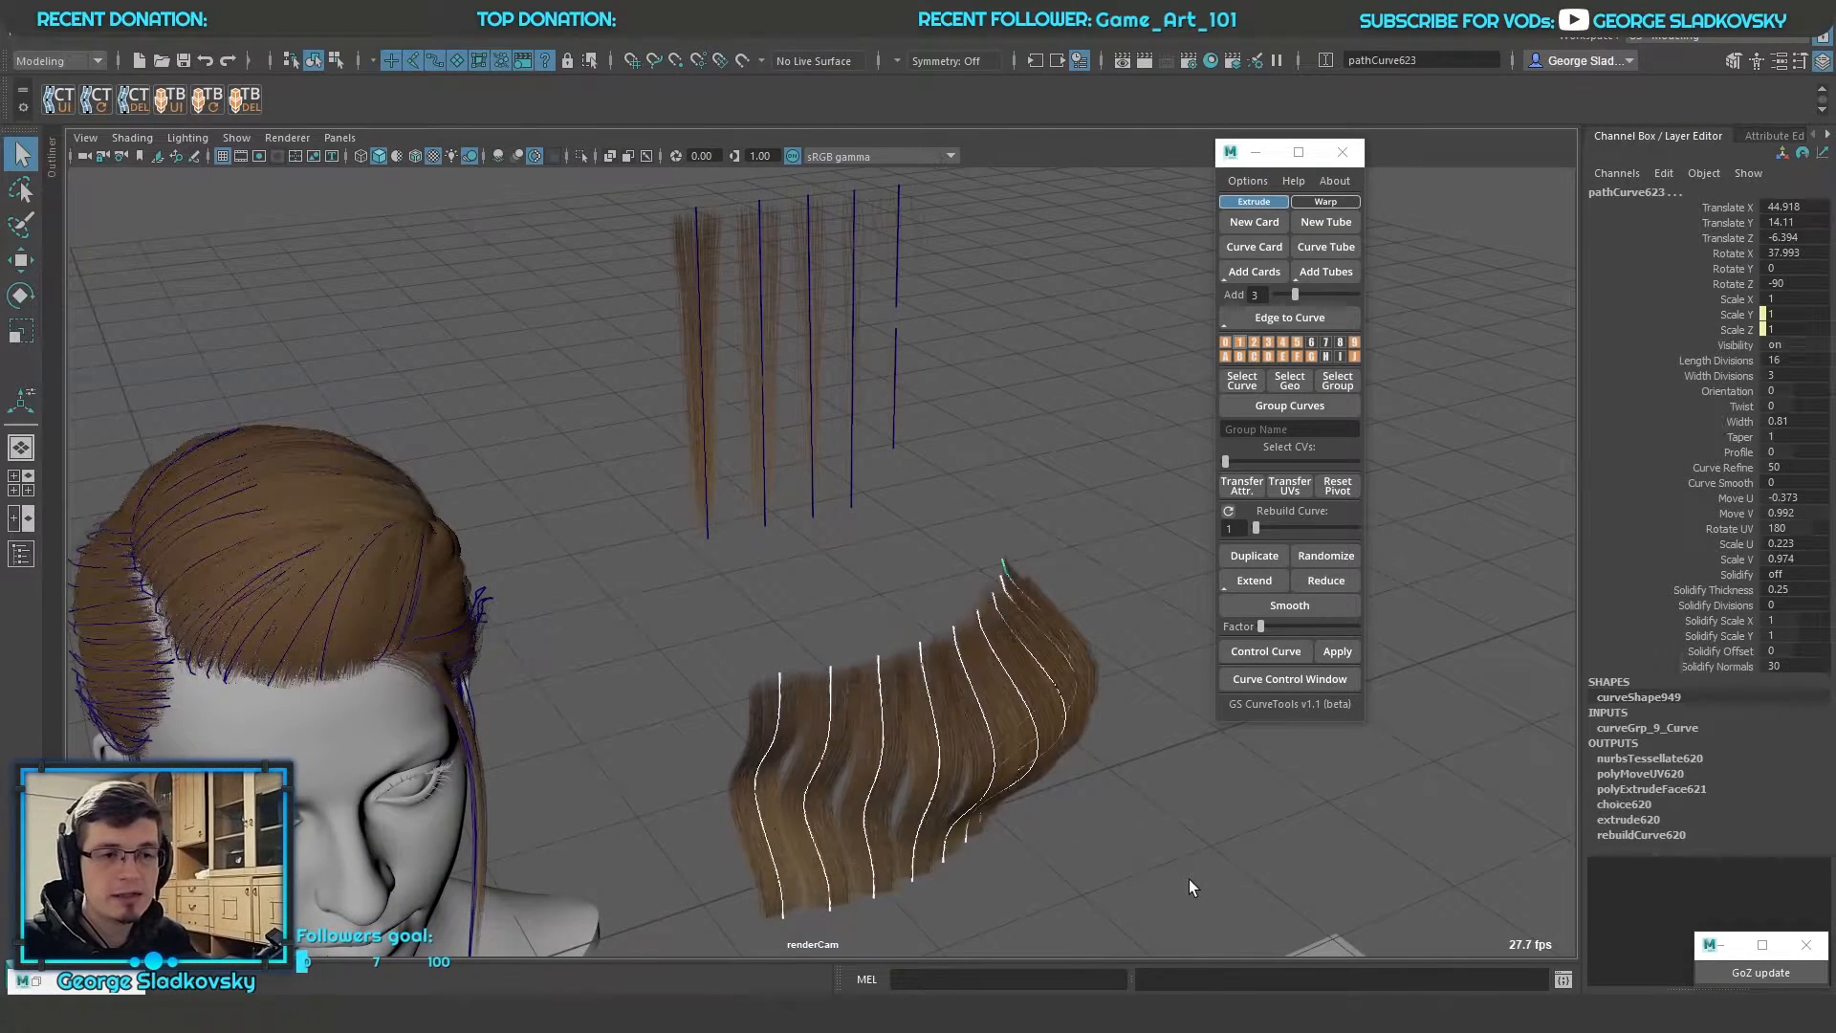
pyautogui.click(1346, 380)
pyautogui.hotkey('ctrl', 'g')
pyautogui.keyDown('alt'); pyautogui.moveTo(1138, 537); pyautogui.dragTo(887, 690); pyautogui.keyUp('alt')
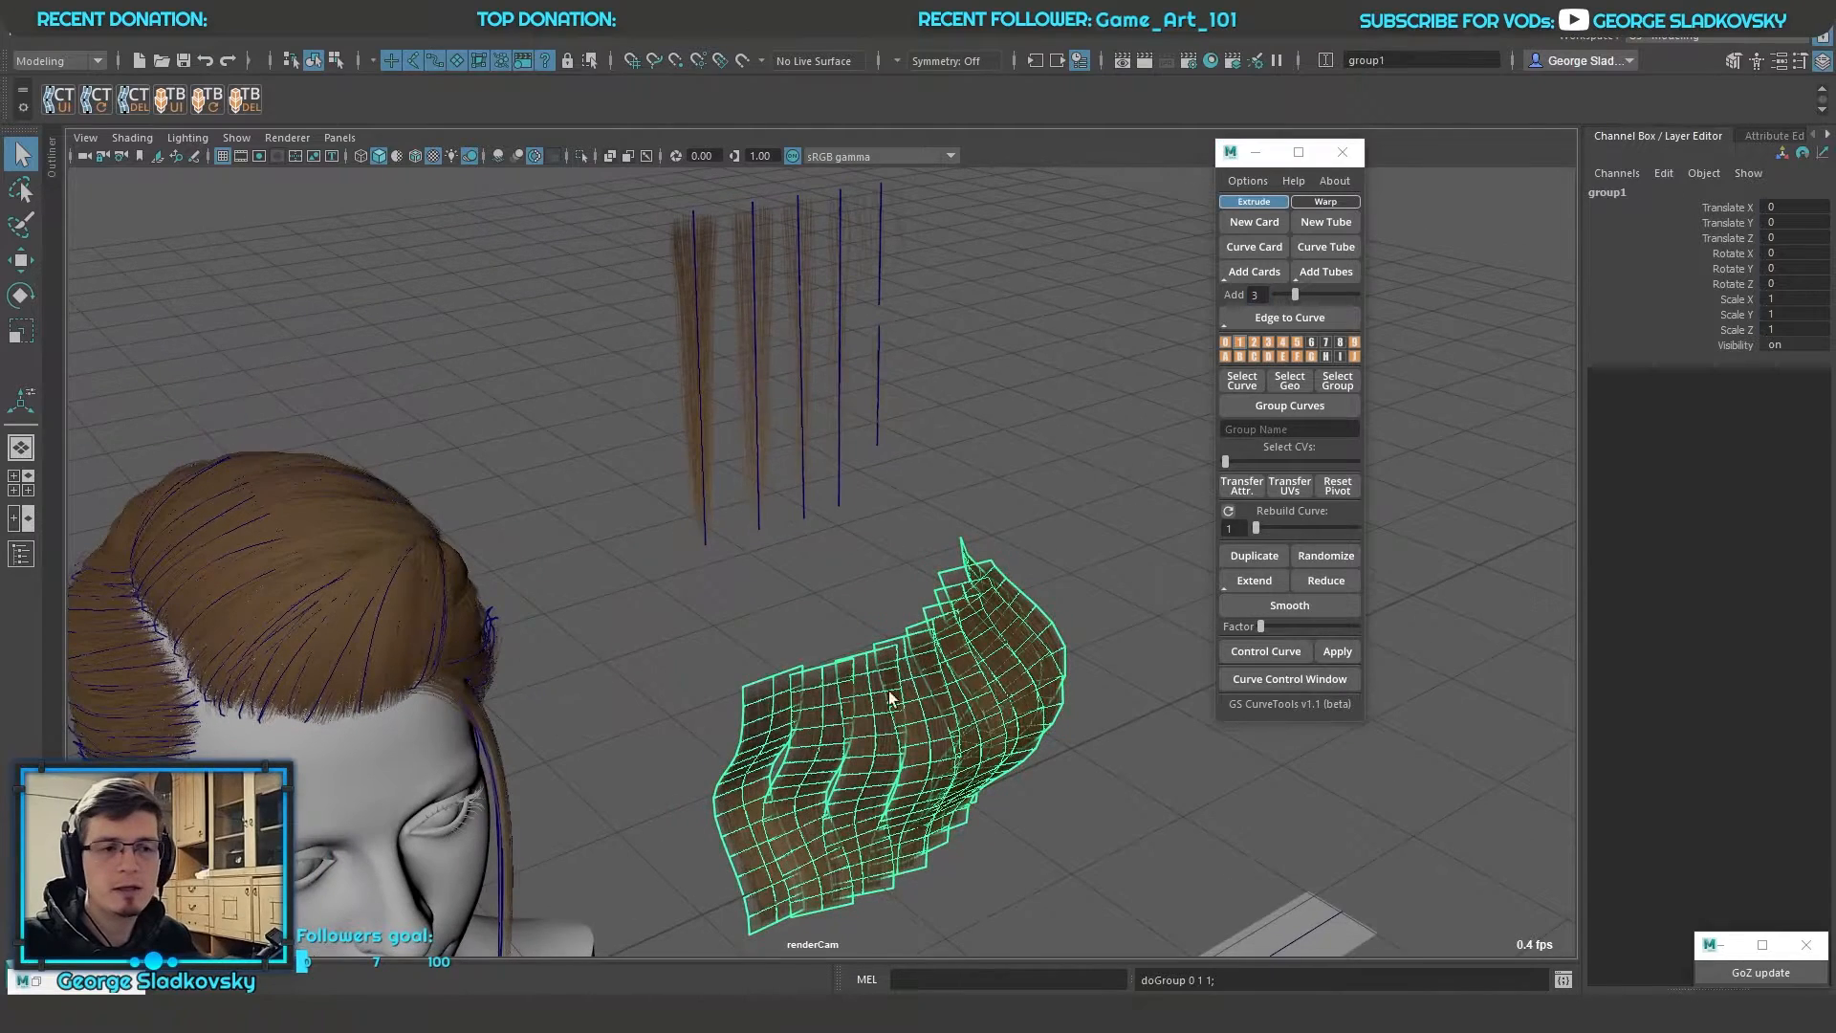
pyautogui.hotkey('shift', 'o')
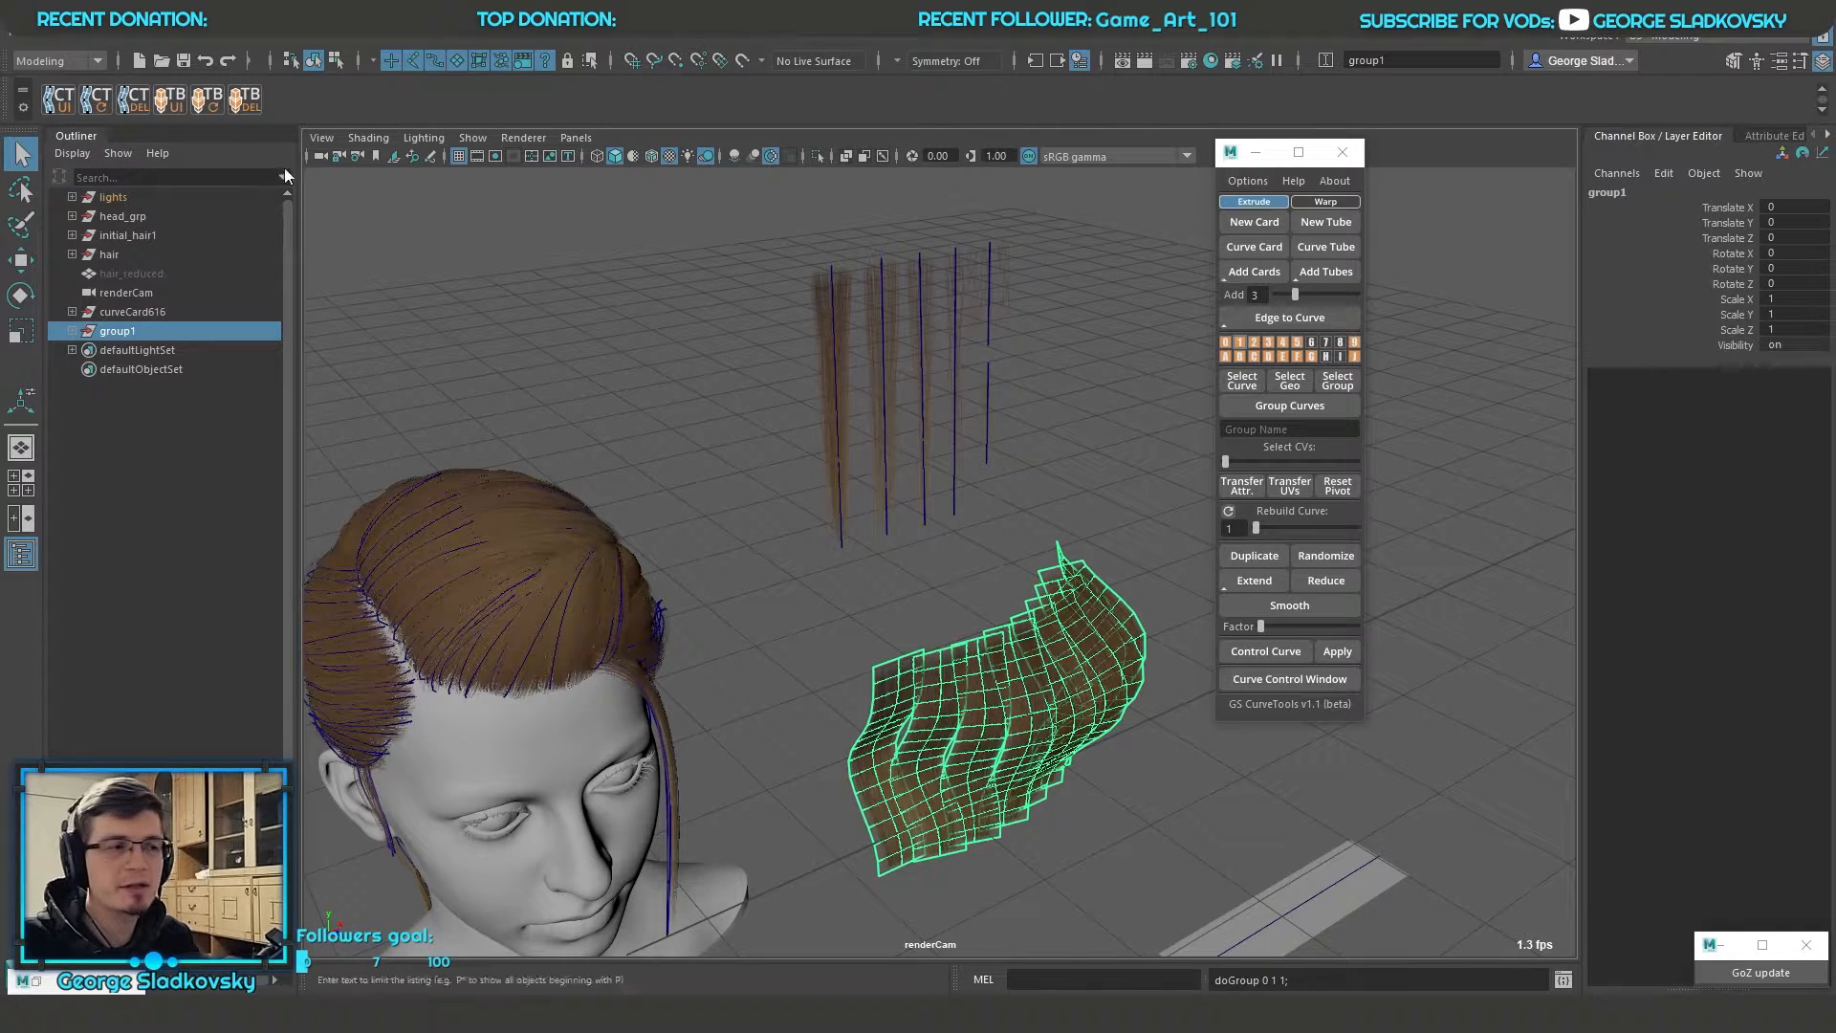
pyautogui.doubleClick(74, 141)
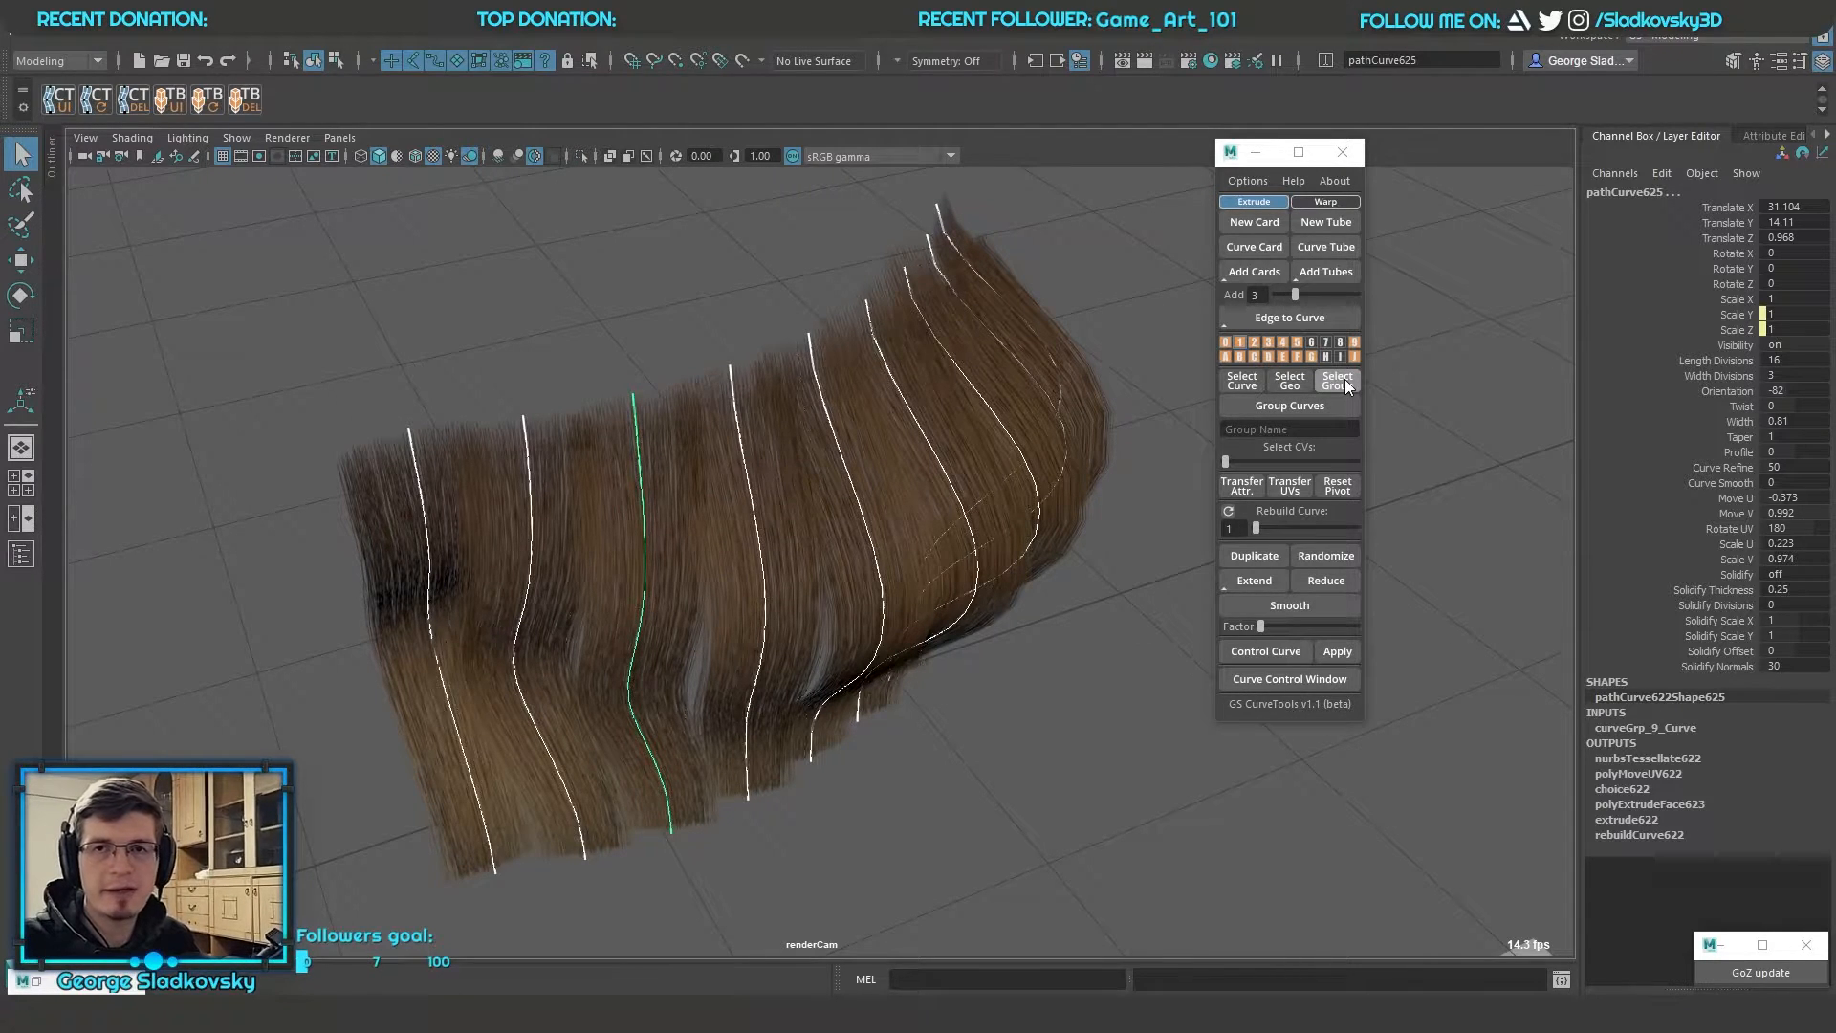
# Select all wavy cards' path curves and group the cards with Group Curves under the group name Hair
pyautogui.keyDown('alt'); pyautogui.moveTo(1002, 419); pyautogui.dragTo(1051, 441, button='middle'); pyautogui.keyUp('alt')
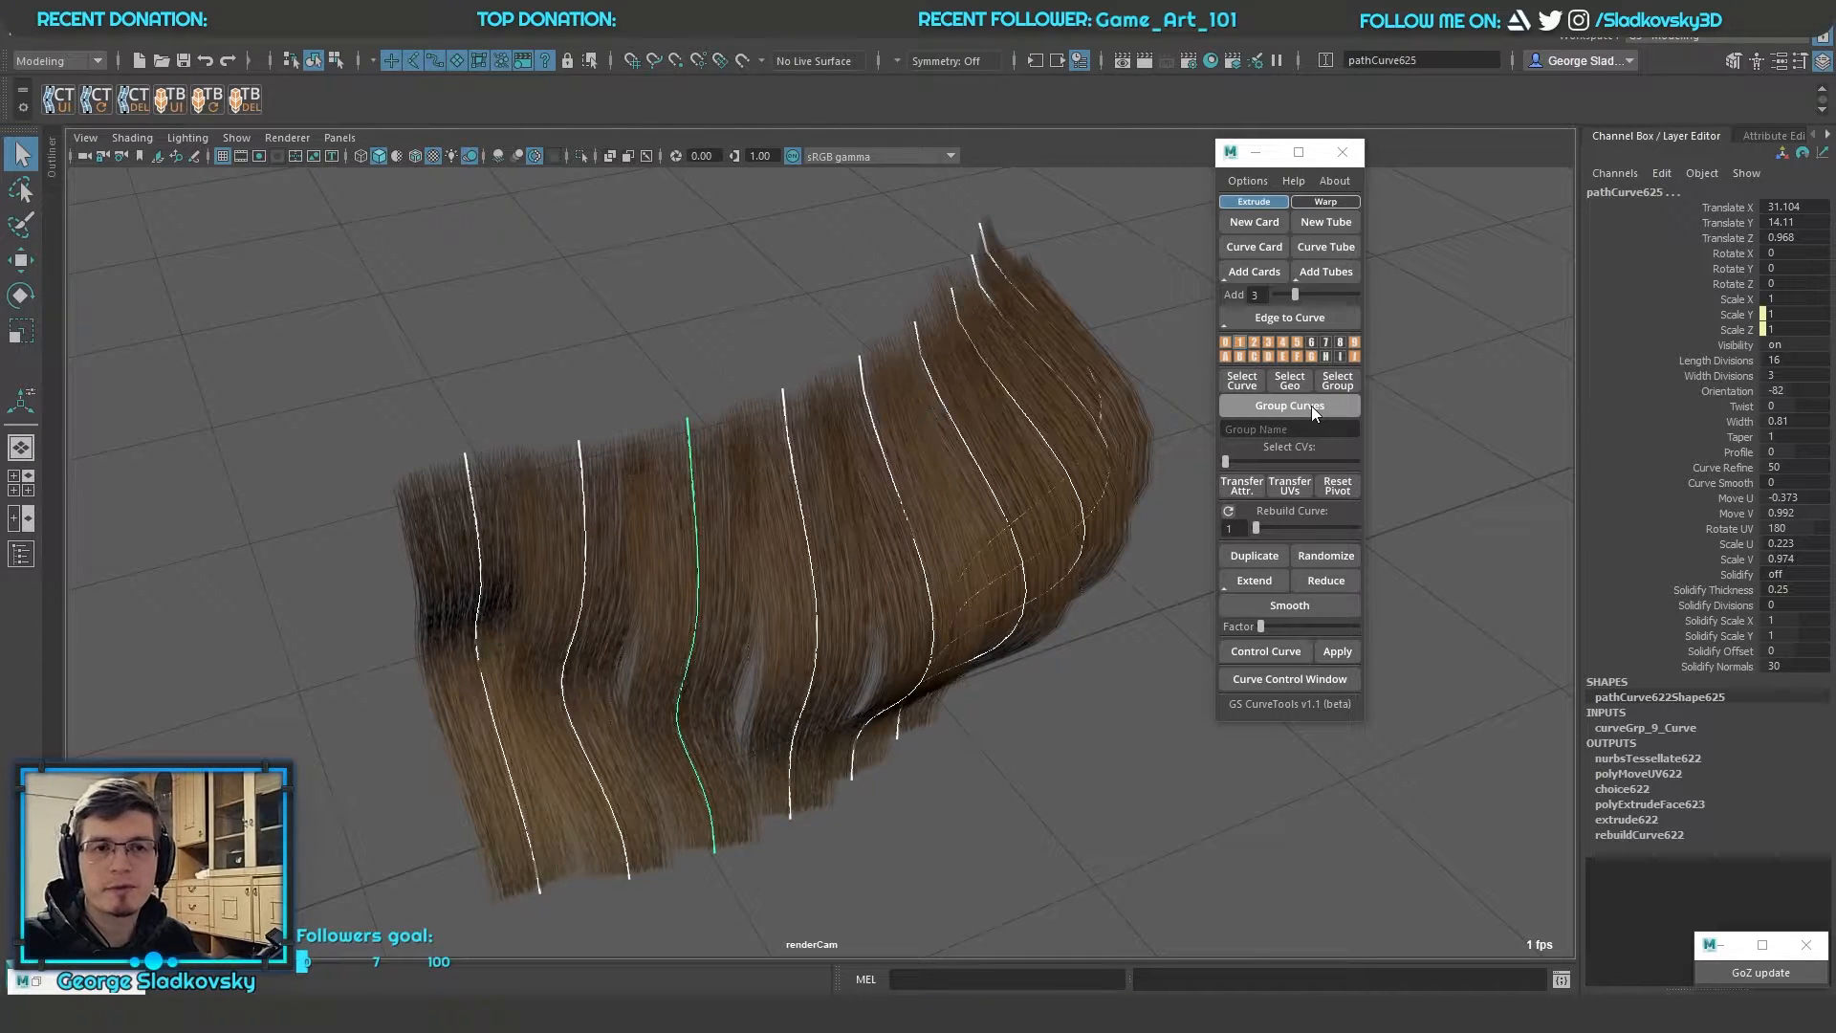
pyautogui.click(714, 340)
pyautogui.scroll(-4, 631, 334)
pyautogui.moveTo(522, 327); pyautogui.dragTo(1103, 734)
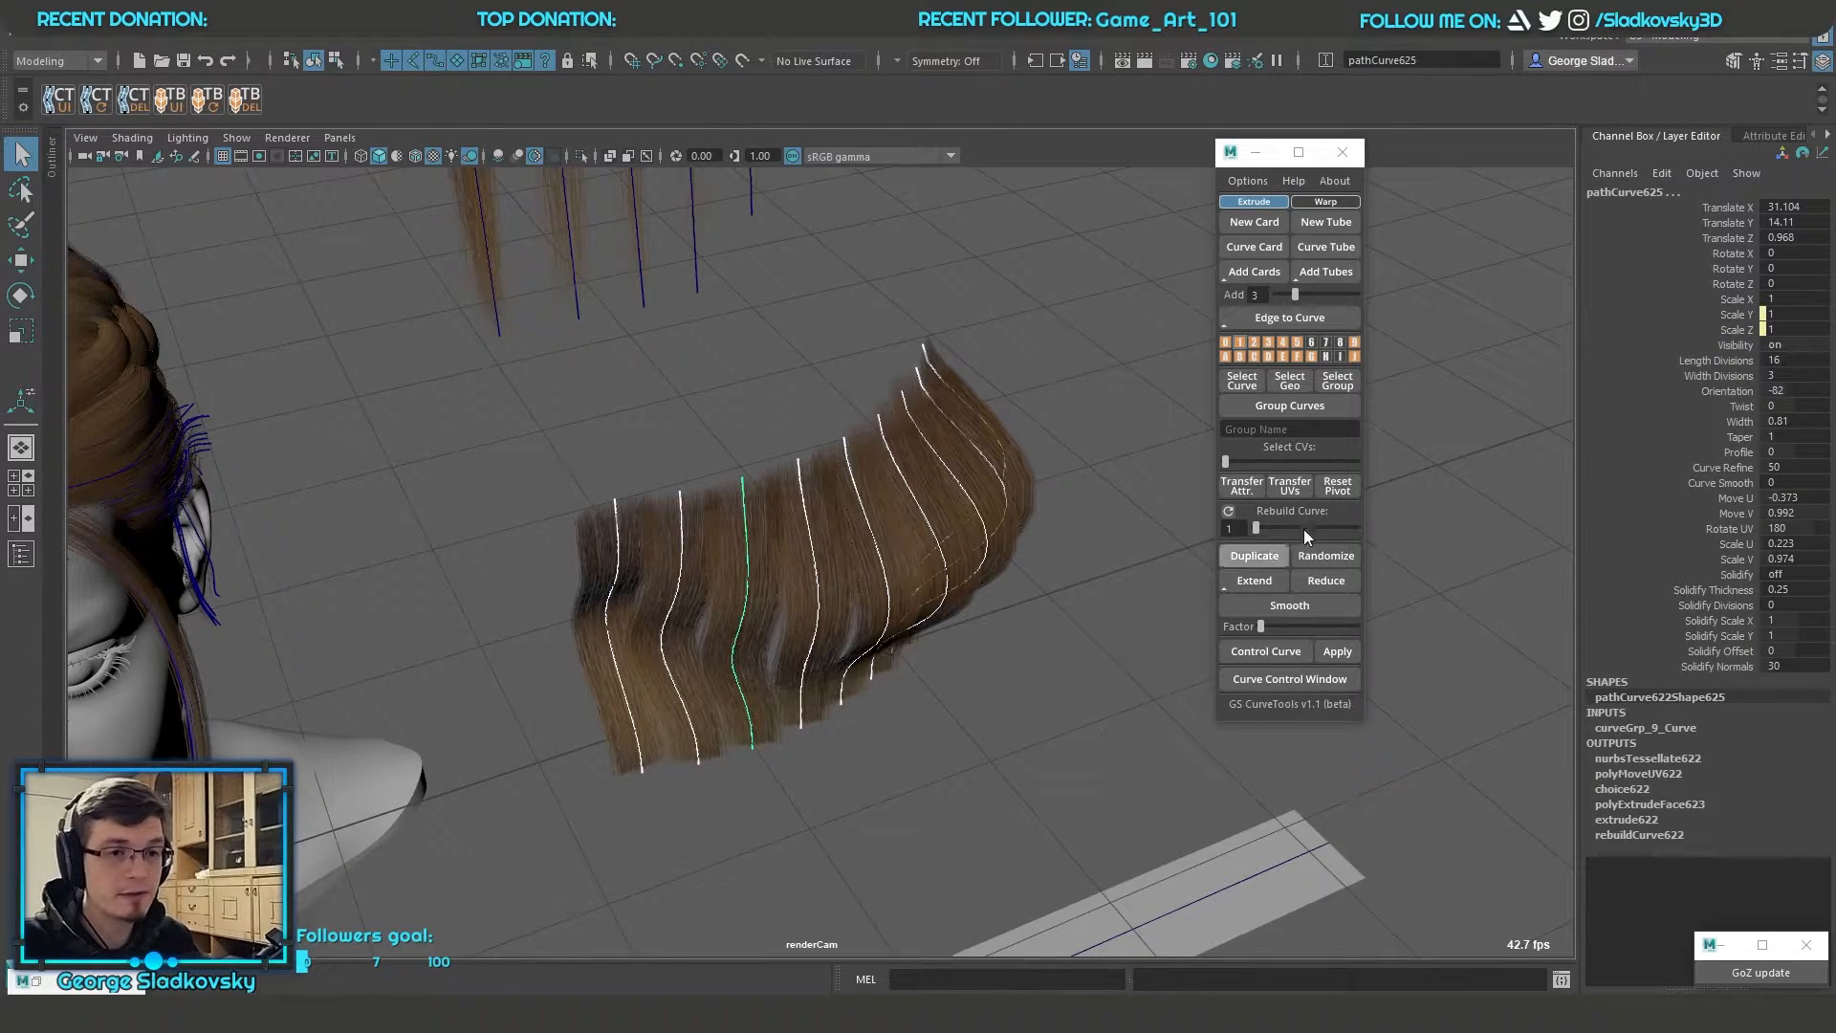
pyautogui.click(1281, 428)
pyautogui.write('Hair_')
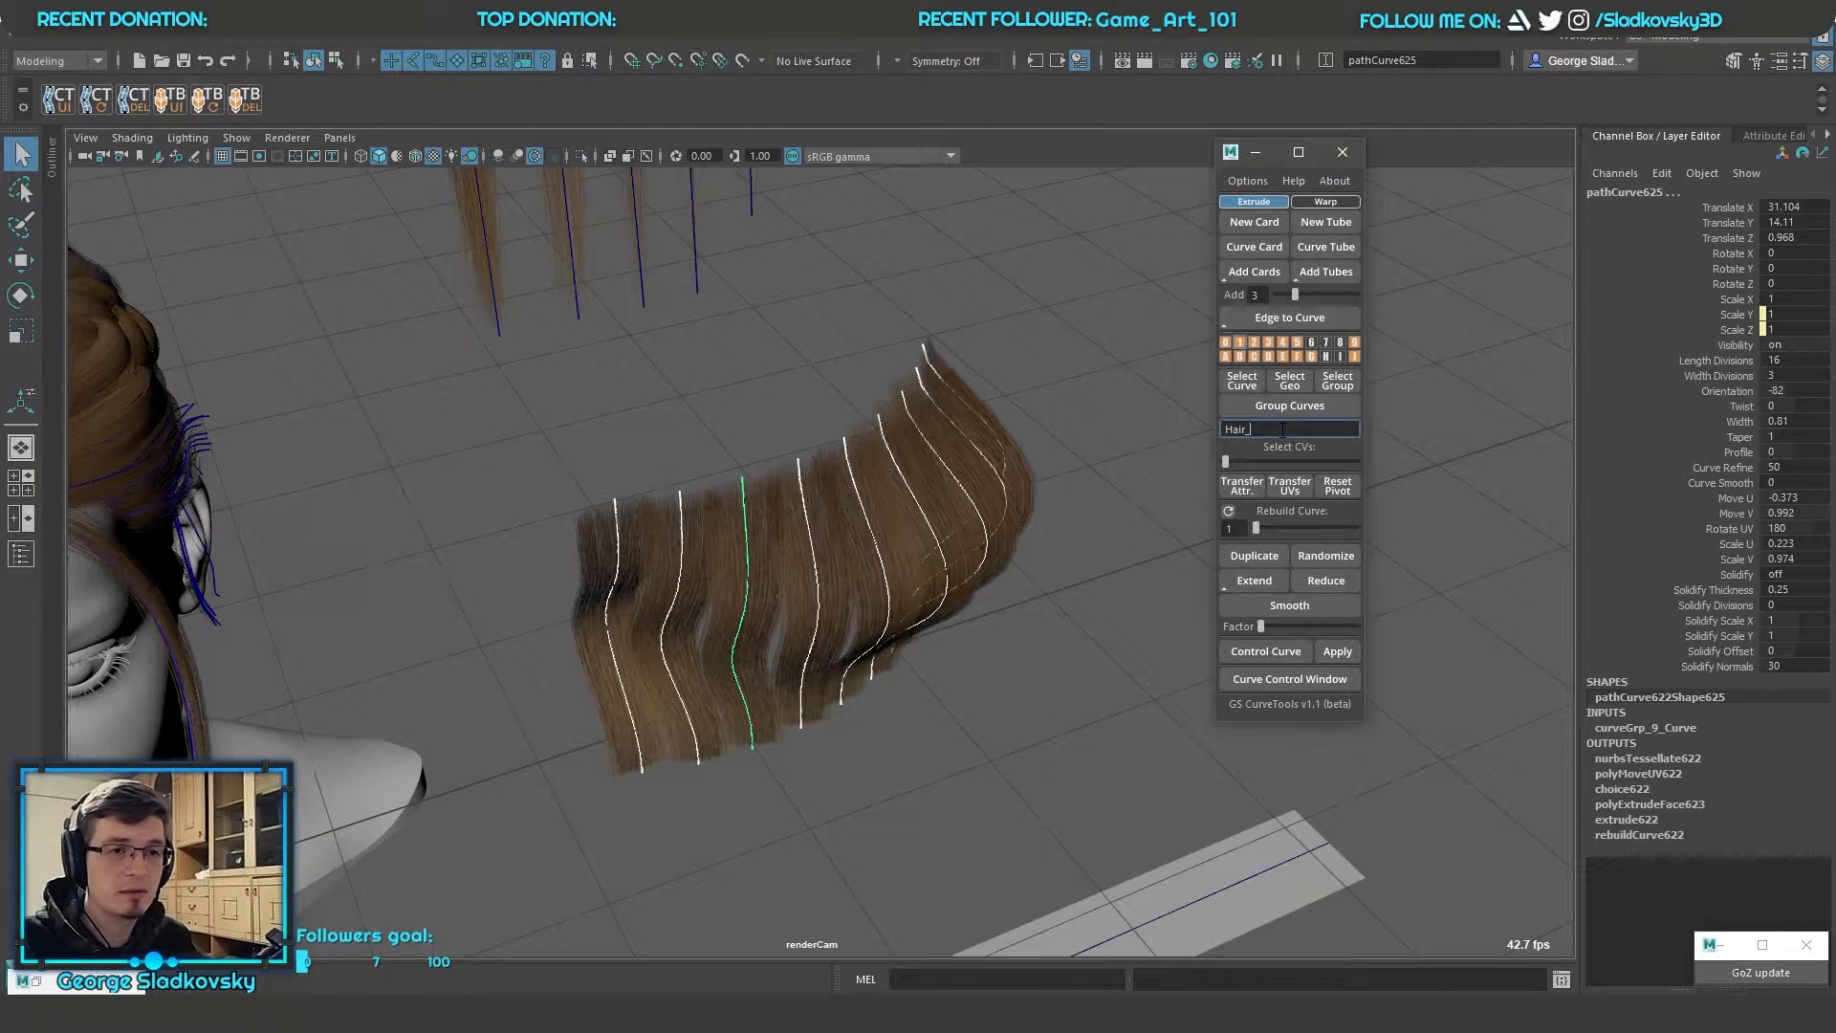
pyautogui.click(1283, 407)
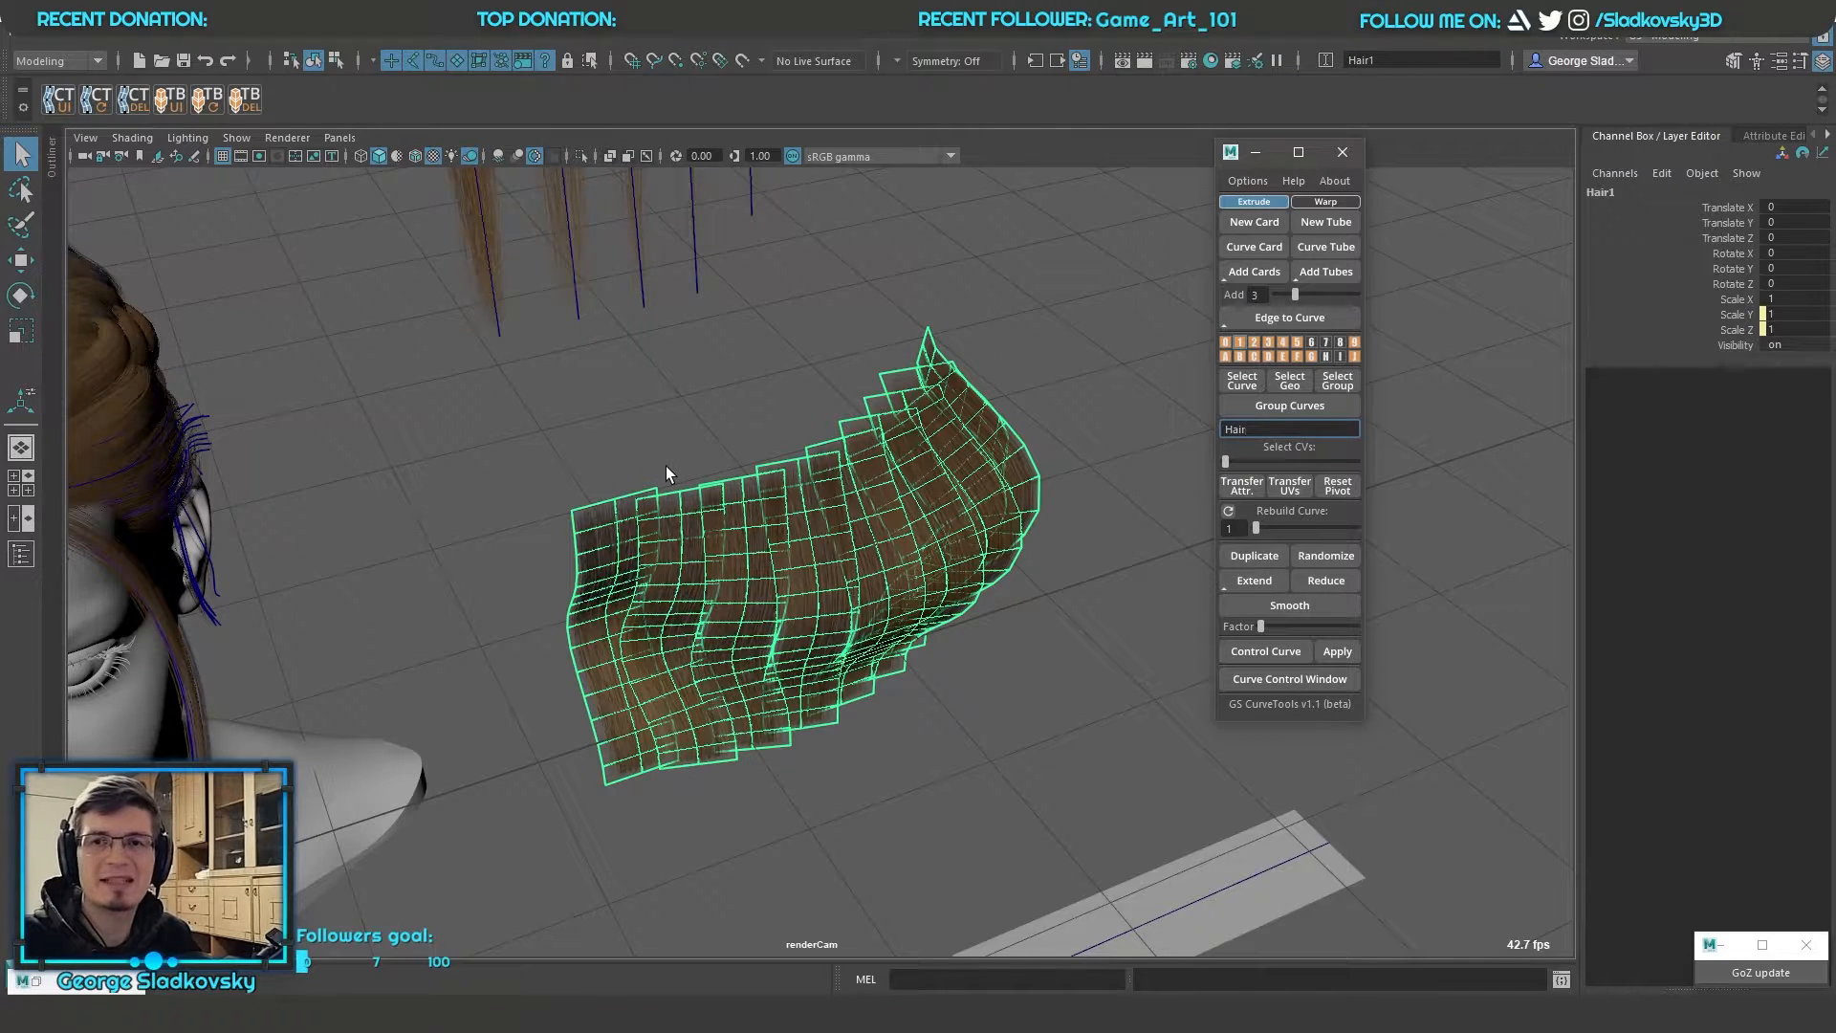
# Show the Outliner and expand the Hair1 group to examine the curve cards inside it
pyautogui.click(51, 157)
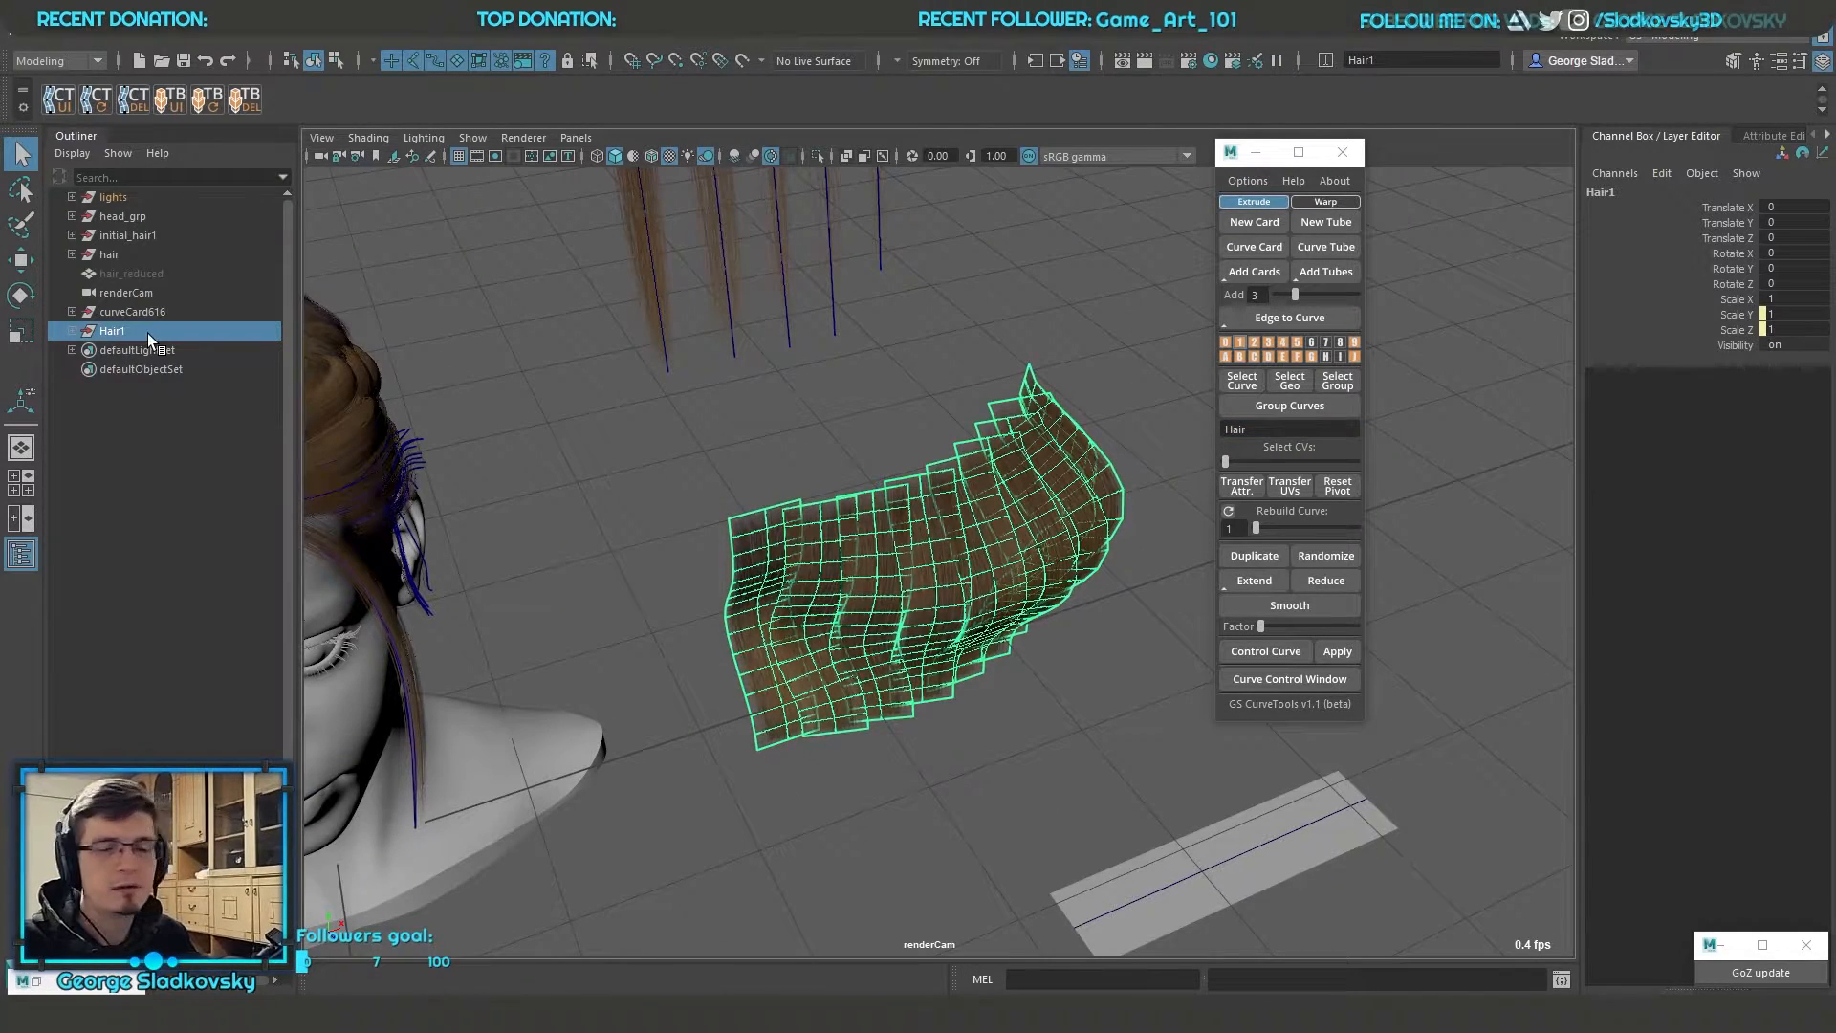
pyautogui.click(71, 332)
pyautogui.keyDown('alt'); pyautogui.moveTo(965, 382); pyautogui.dragTo(1006, 476); pyautogui.keyUp('alt')
# Try relocating the Hair1 group's pivot and raising the group about 7 units, and undo the changes
pyautogui.press('w')
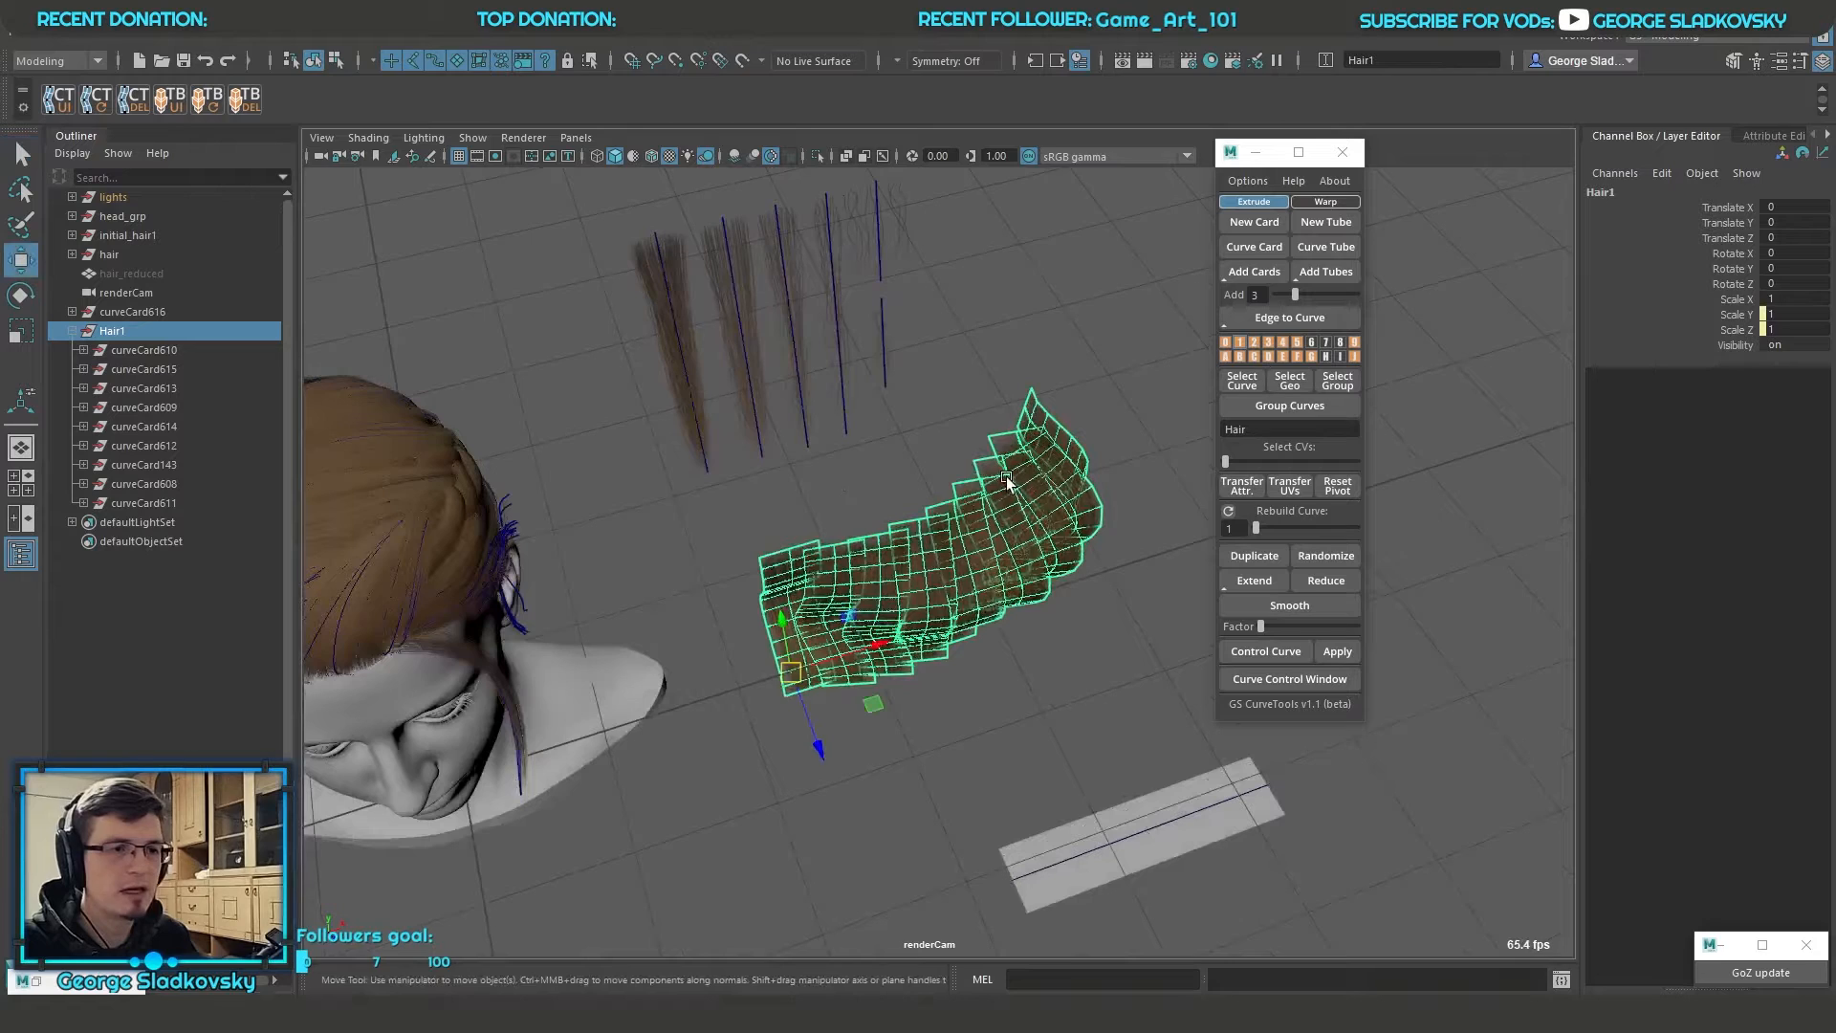
pyautogui.press('d')
pyautogui.press('v')
pyautogui.moveTo(791, 672); pyautogui.dragTo(912, 411)
pyautogui.press('e')
pyautogui.hotkey('ctrl', 'z')
pyautogui.hotkey('ctrl', 'z')
pyautogui.press('w')
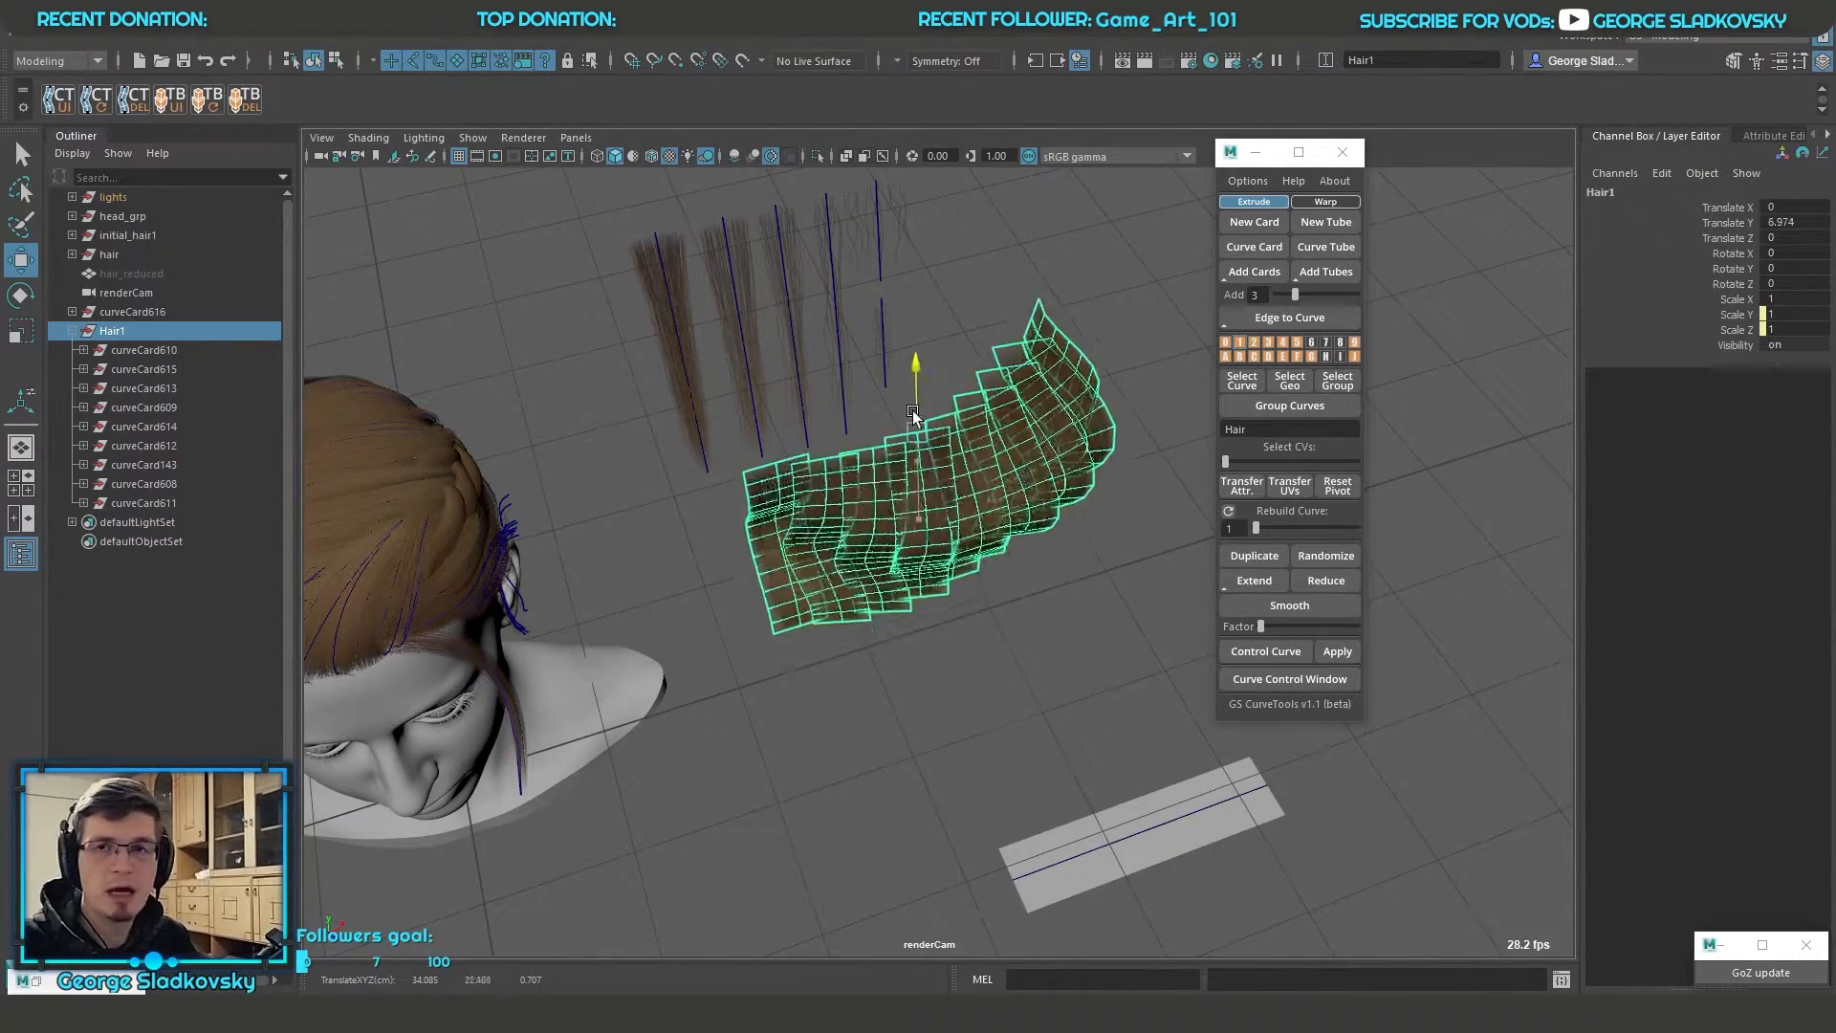
pyautogui.hotkey('ctrl', 'z')
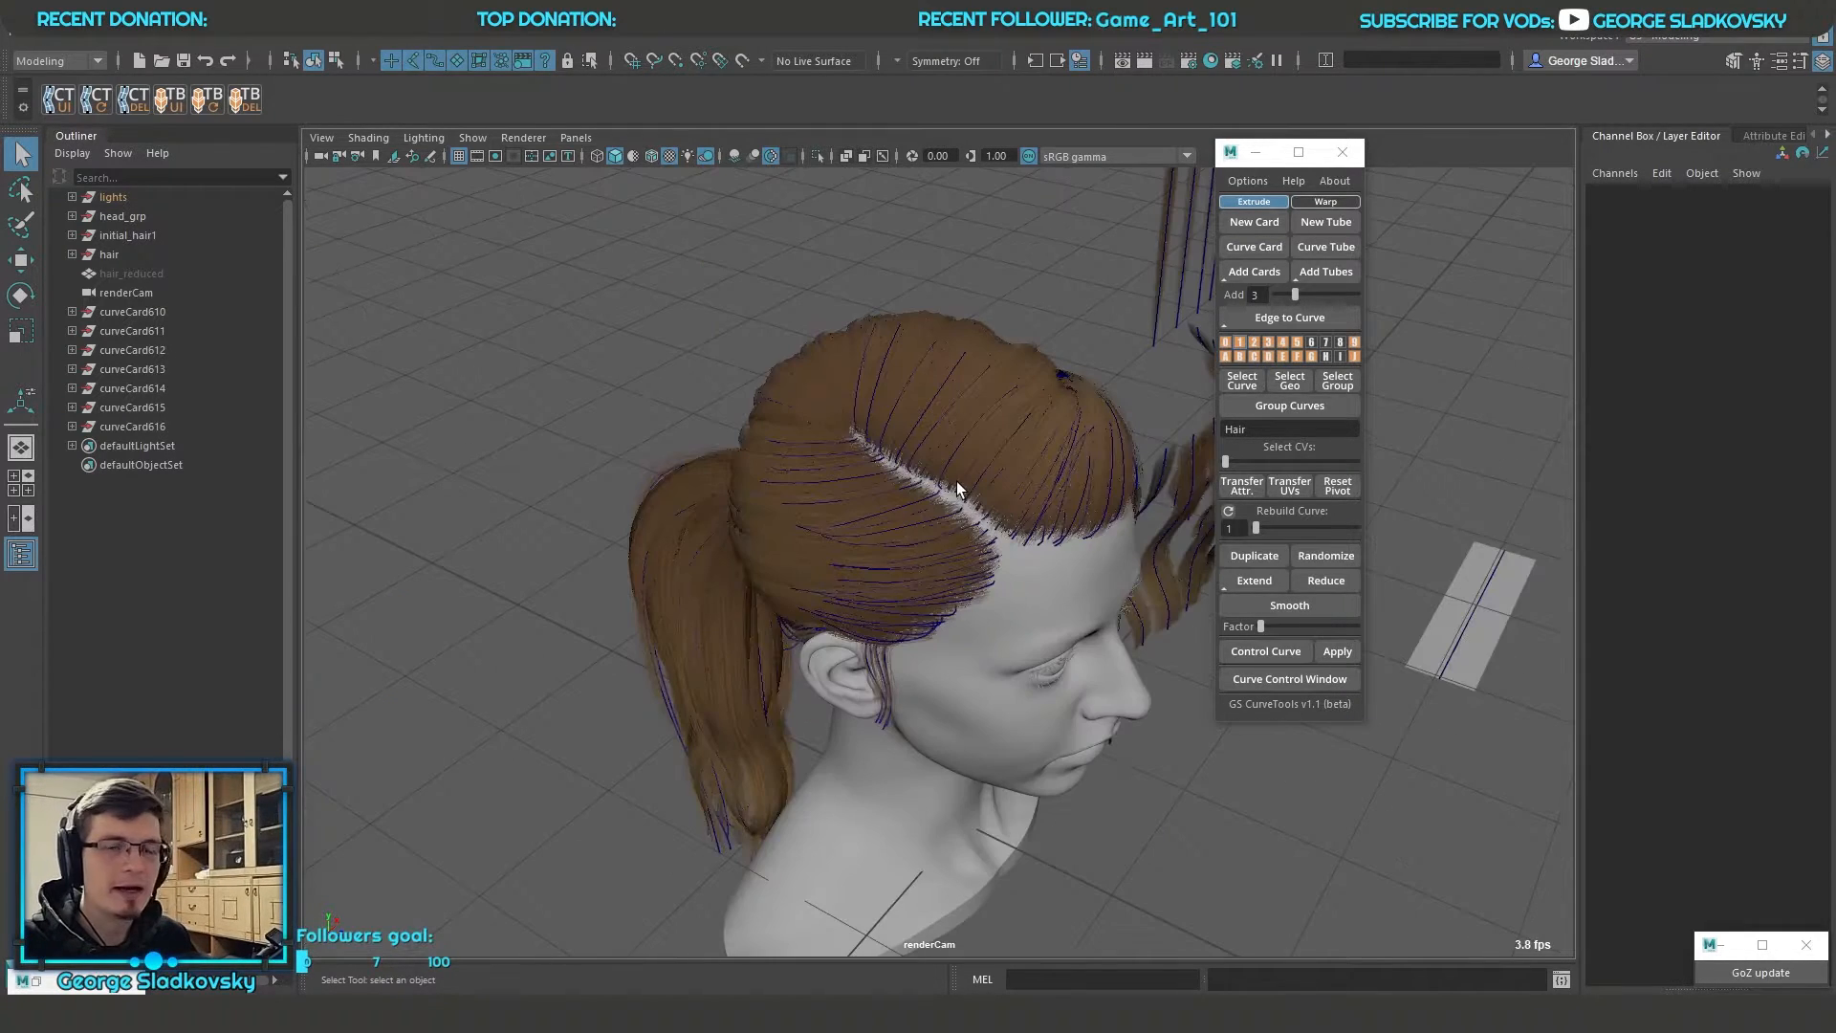
# Select a hair card curve beside the parting on the head and step through its control vertices with Select CVs
pyautogui.click(956, 480)
pyautogui.scroll(6, 961, 456)
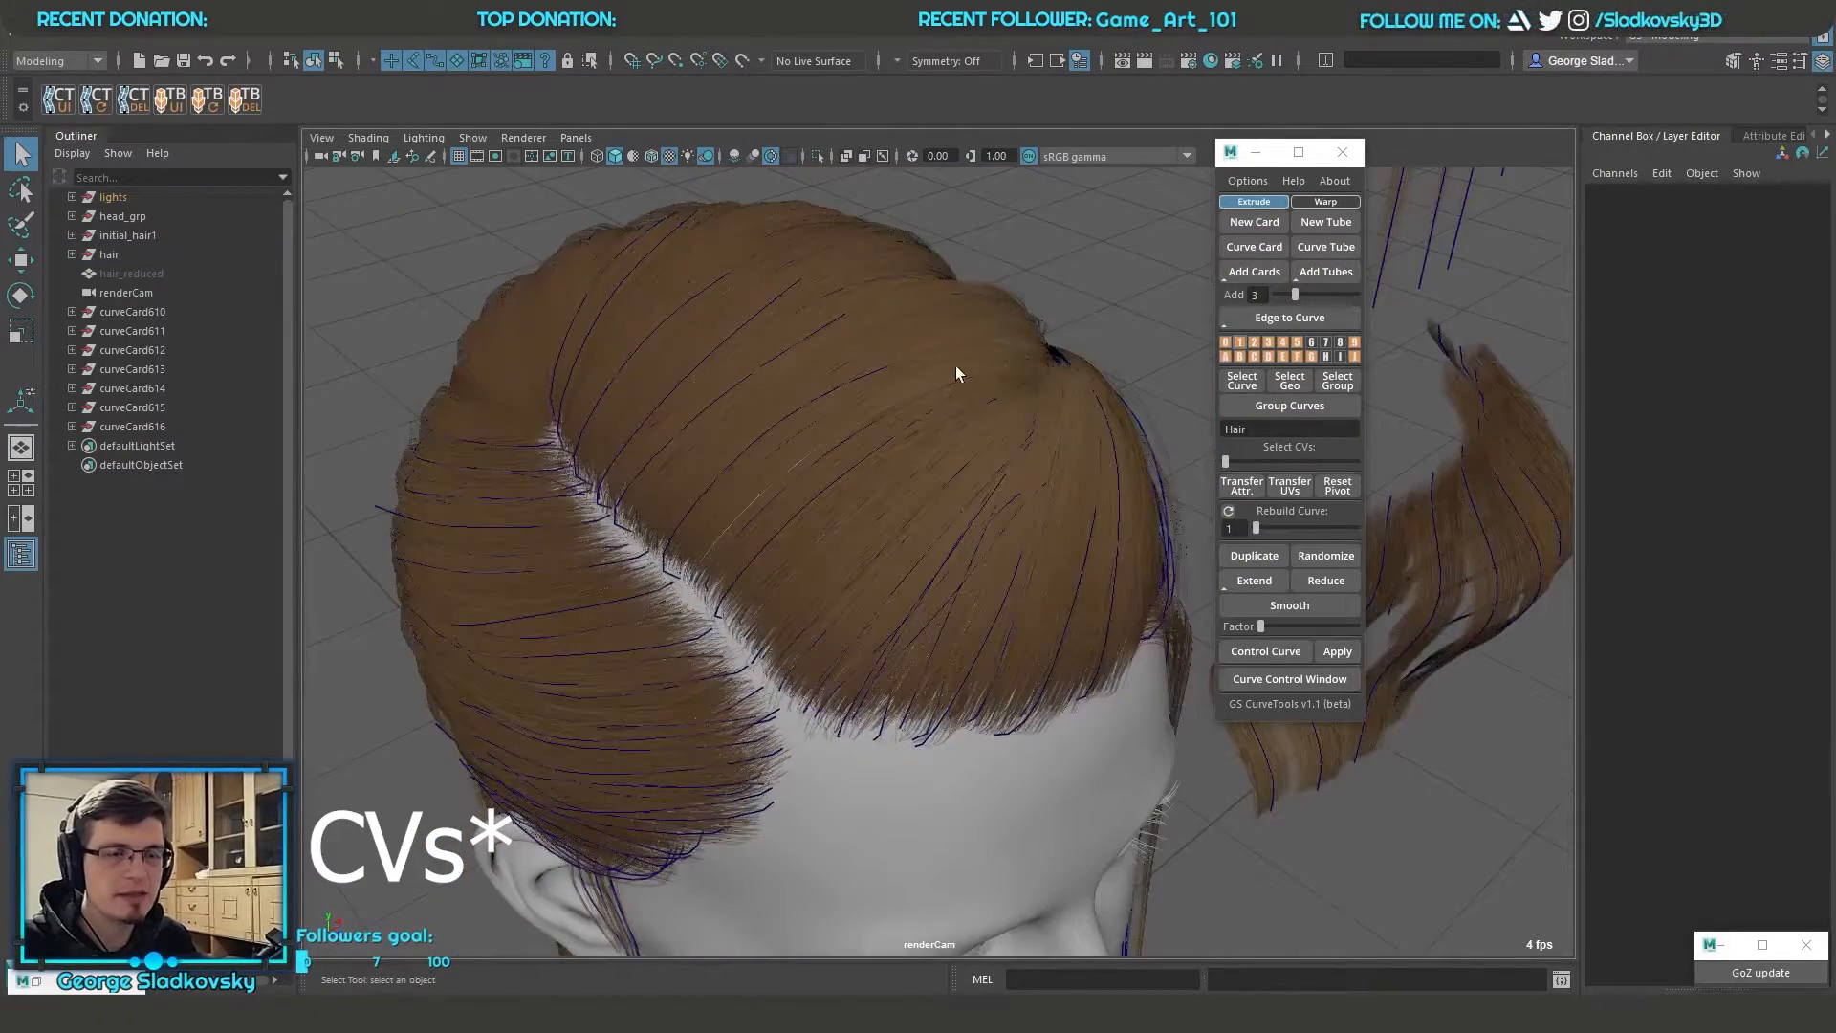
pyautogui.click(918, 371)
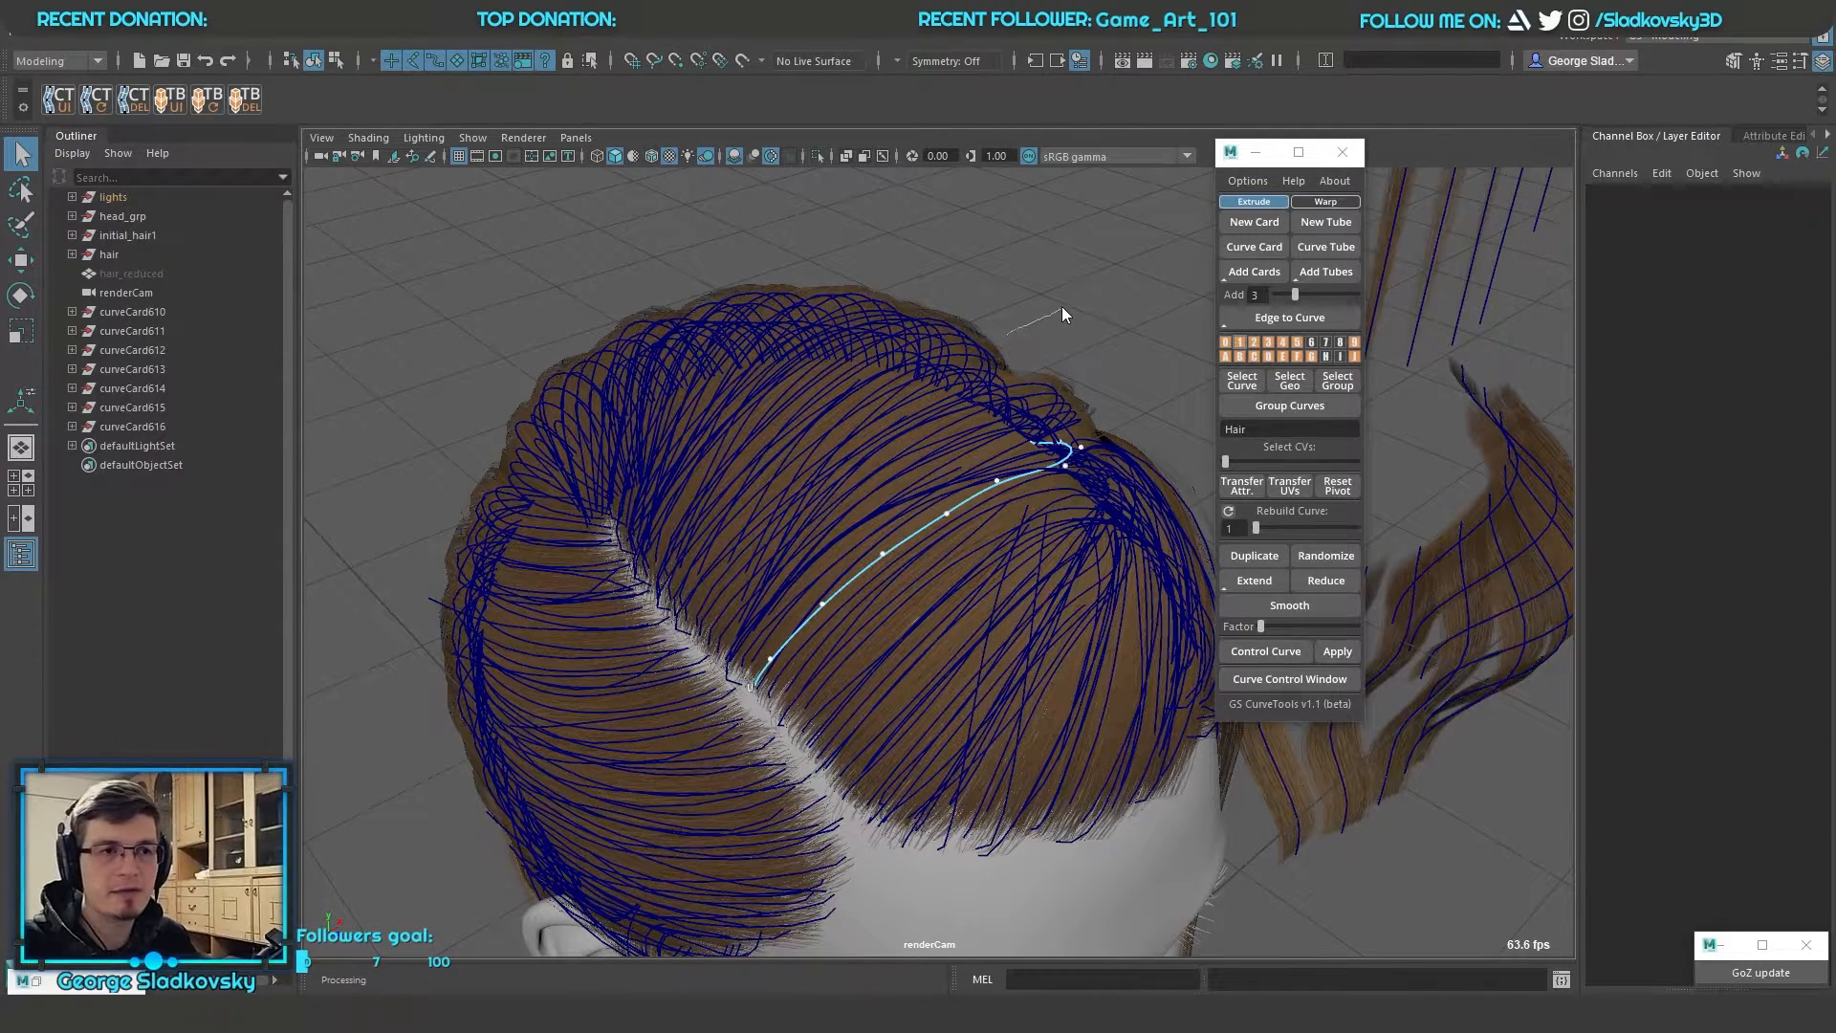
pyautogui.press('F8')
pyautogui.click(962, 495)
pyautogui.moveTo(1224, 461); pyautogui.dragTo(1328, 463)
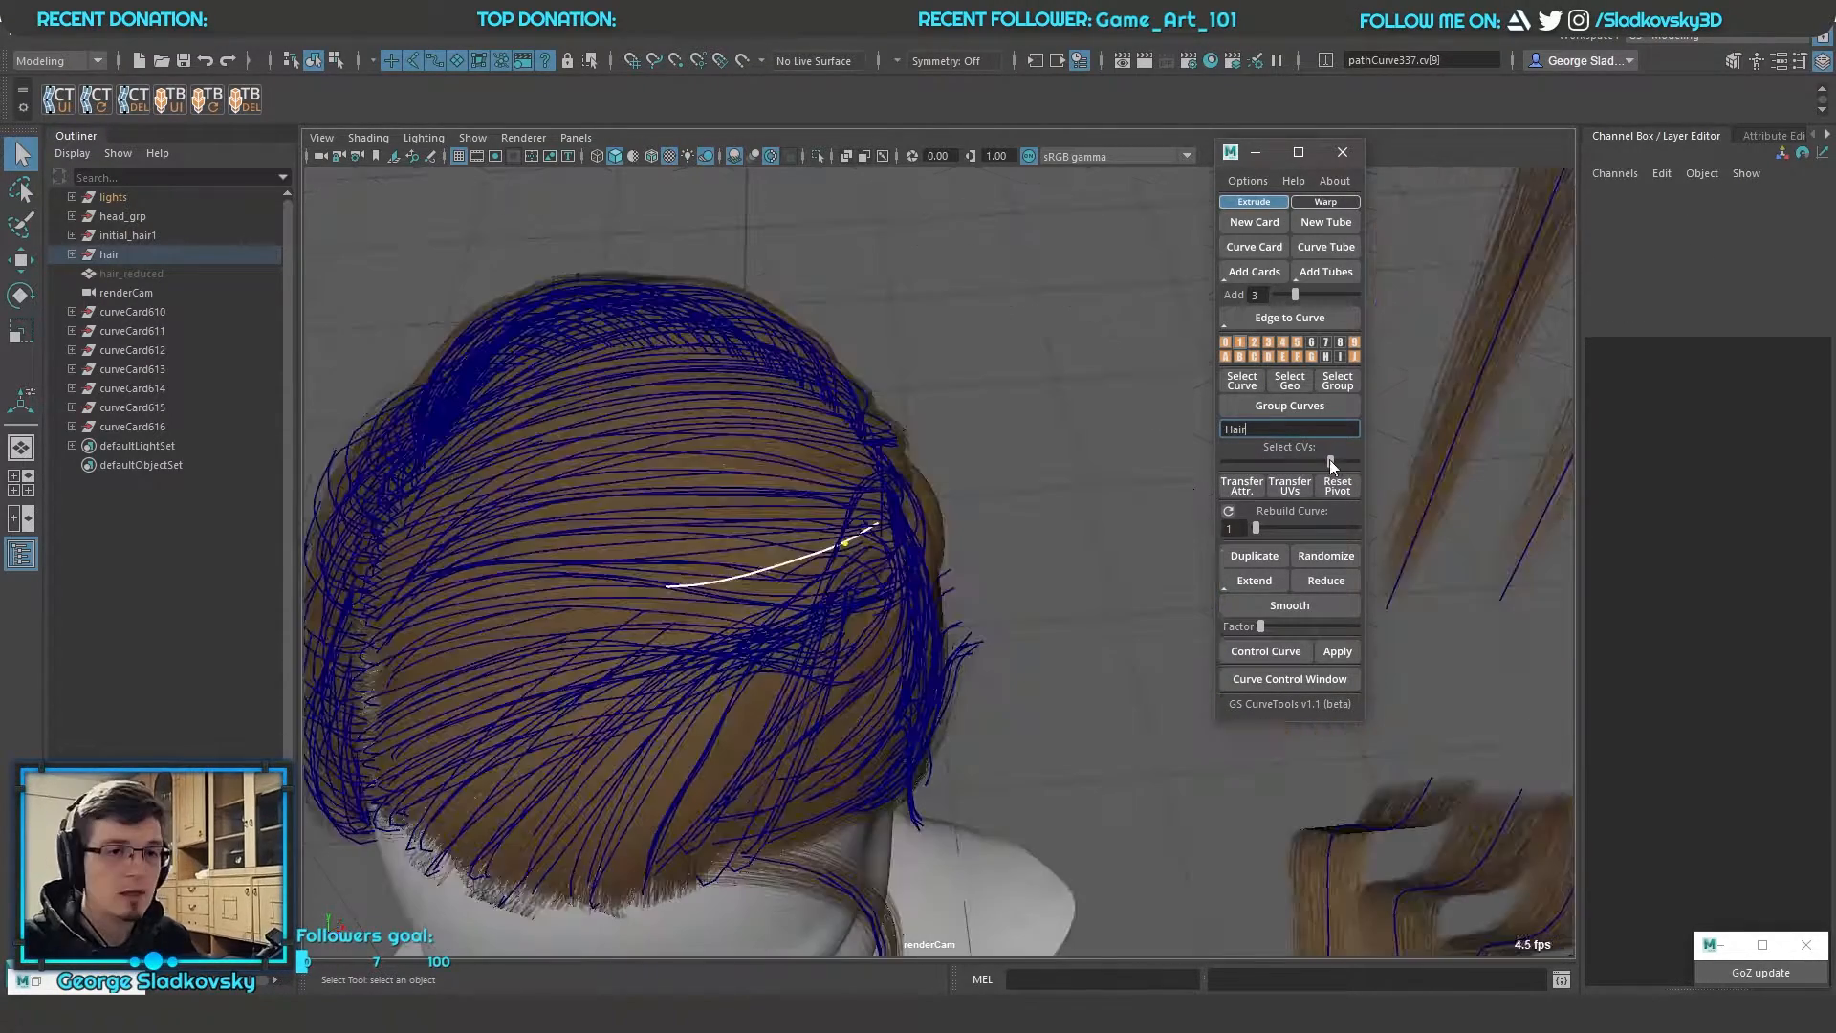
pyautogui.moveTo(1329, 461); pyautogui.dragTo(1267, 461)
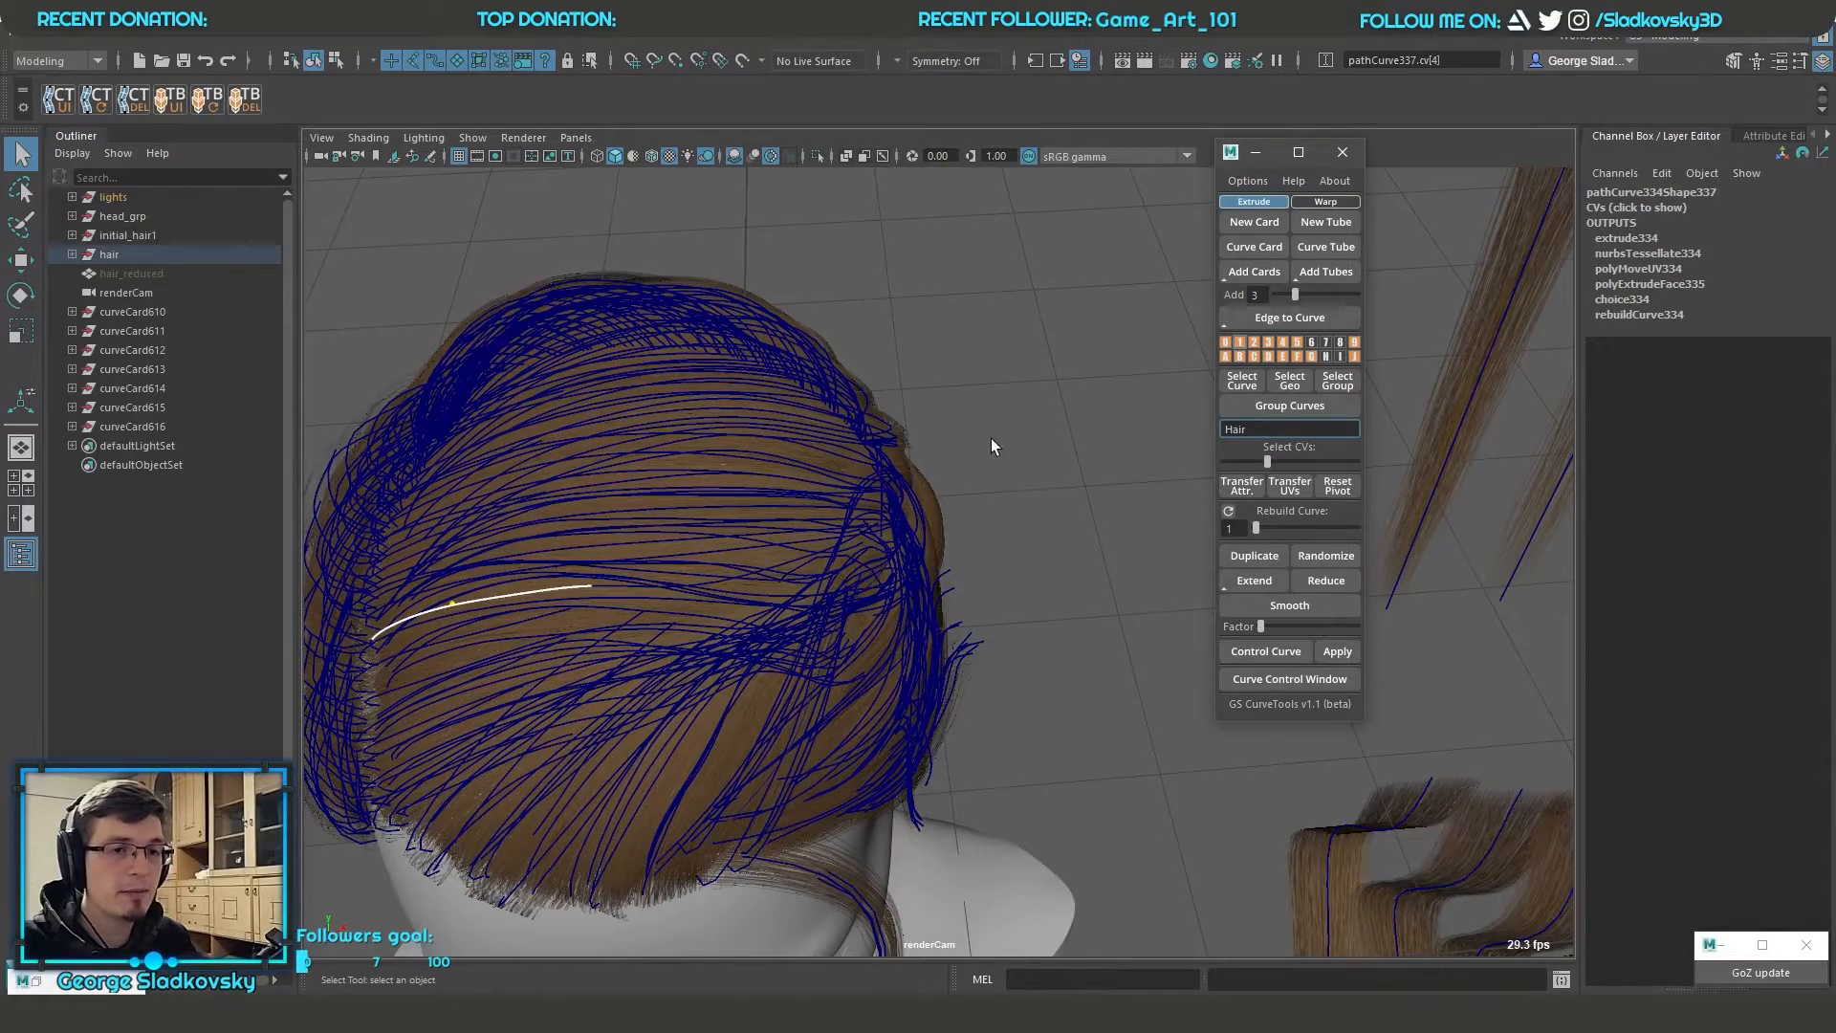
pyautogui.keyDown('alt'); pyautogui.moveTo(992, 438); pyautogui.dragTo(1054, 411); pyautogui.keyUp('alt')
pyautogui.moveTo(1266, 461); pyautogui.dragTo(1258, 463)
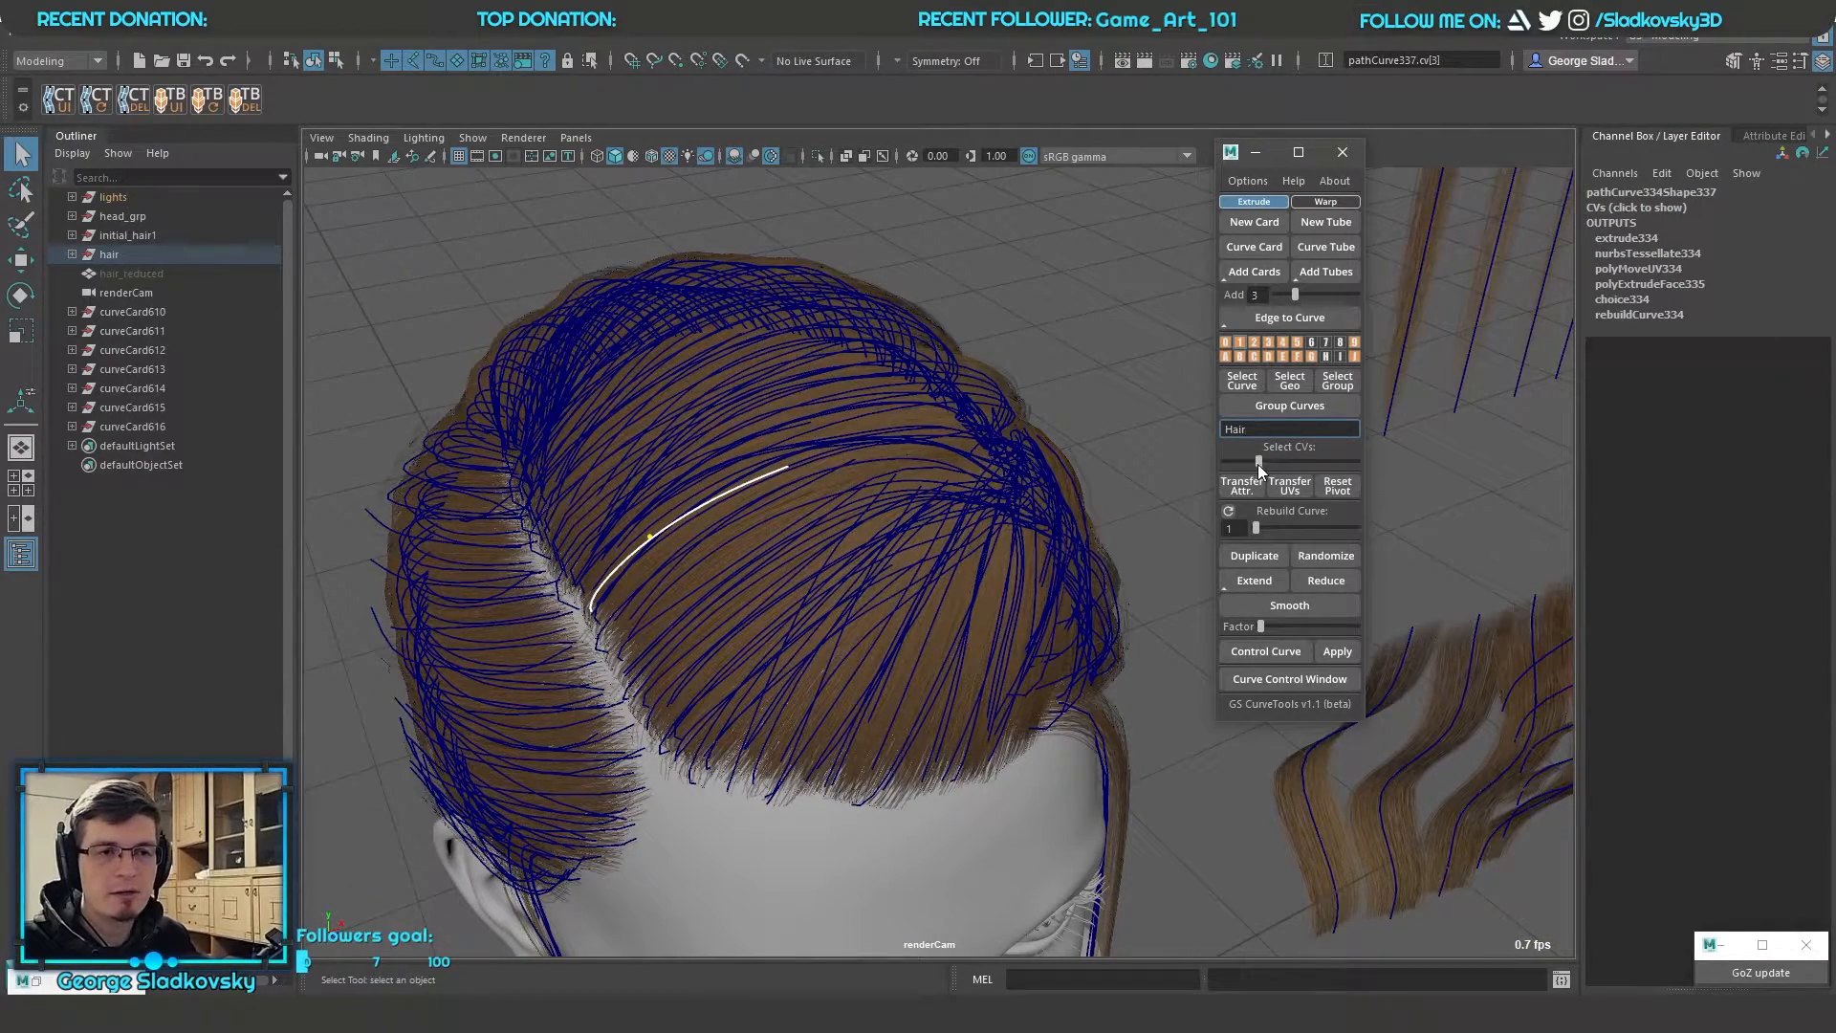
pyautogui.click(1308, 461)
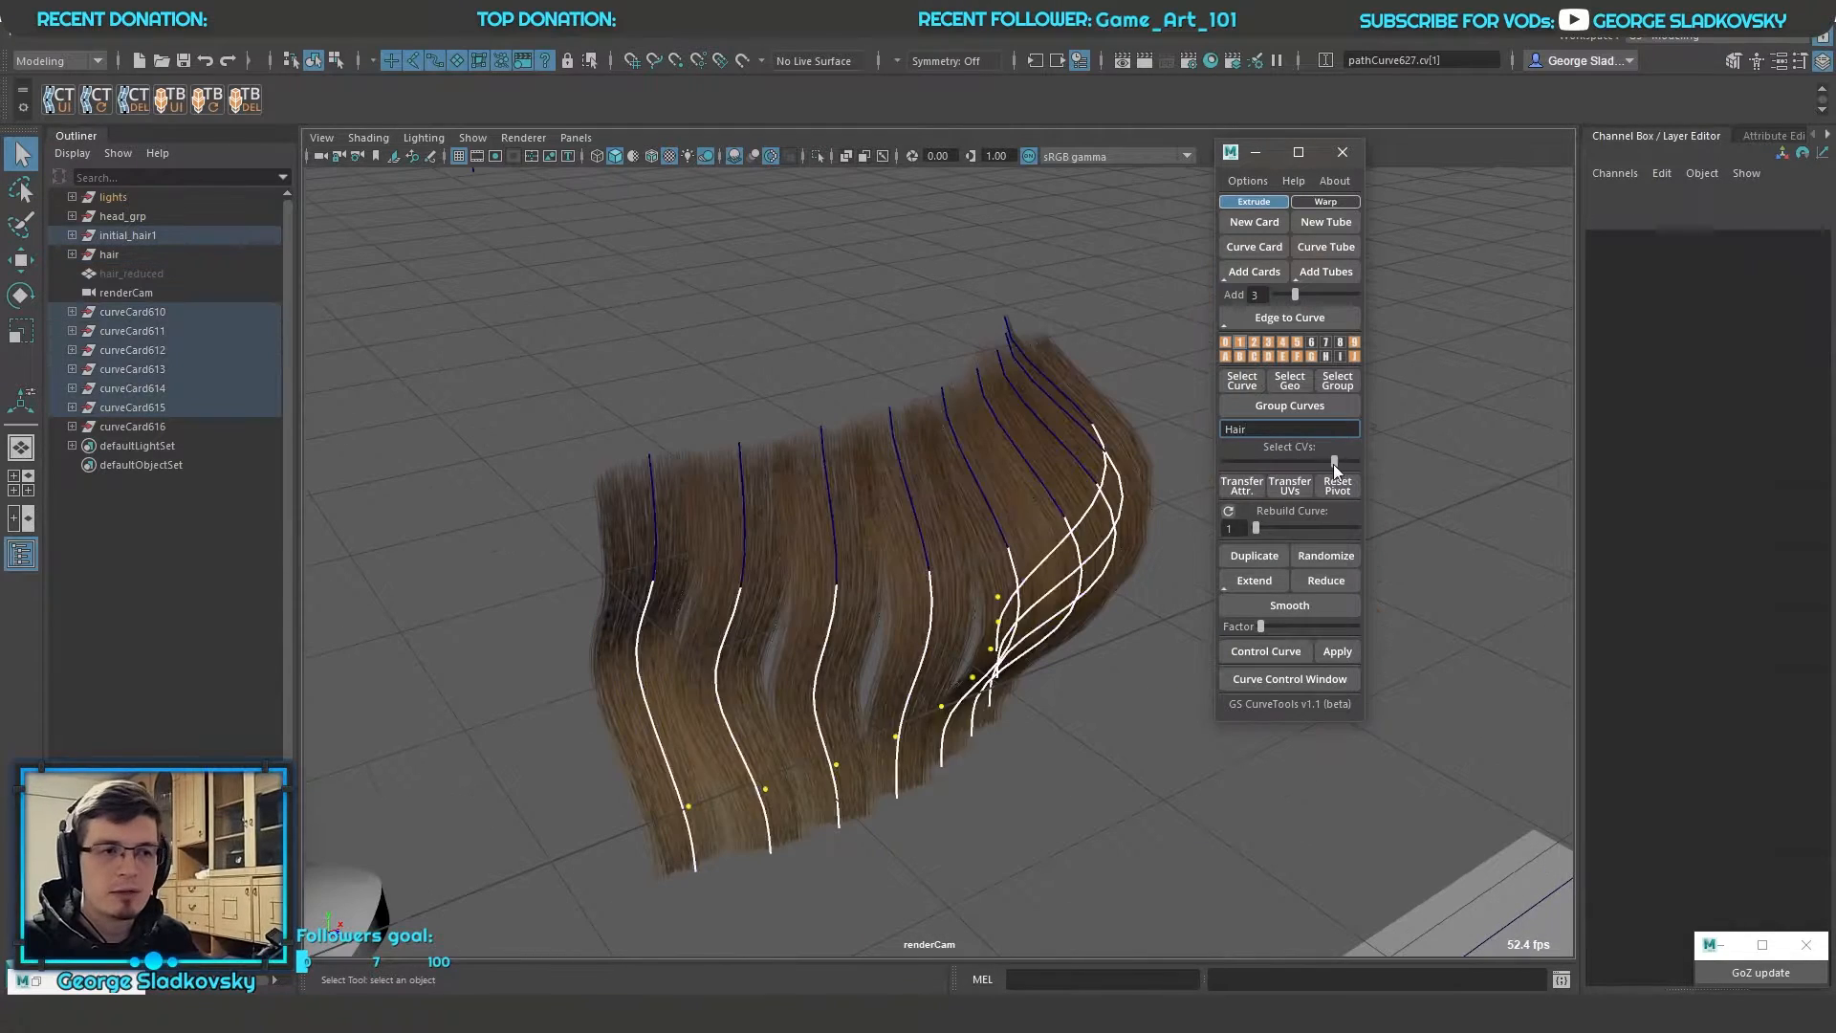
# Select the root control vertices of all wavy cards with Select CVs and shift them sideways
pyautogui.moveTo(1333, 462); pyautogui.dragTo(1218, 463)
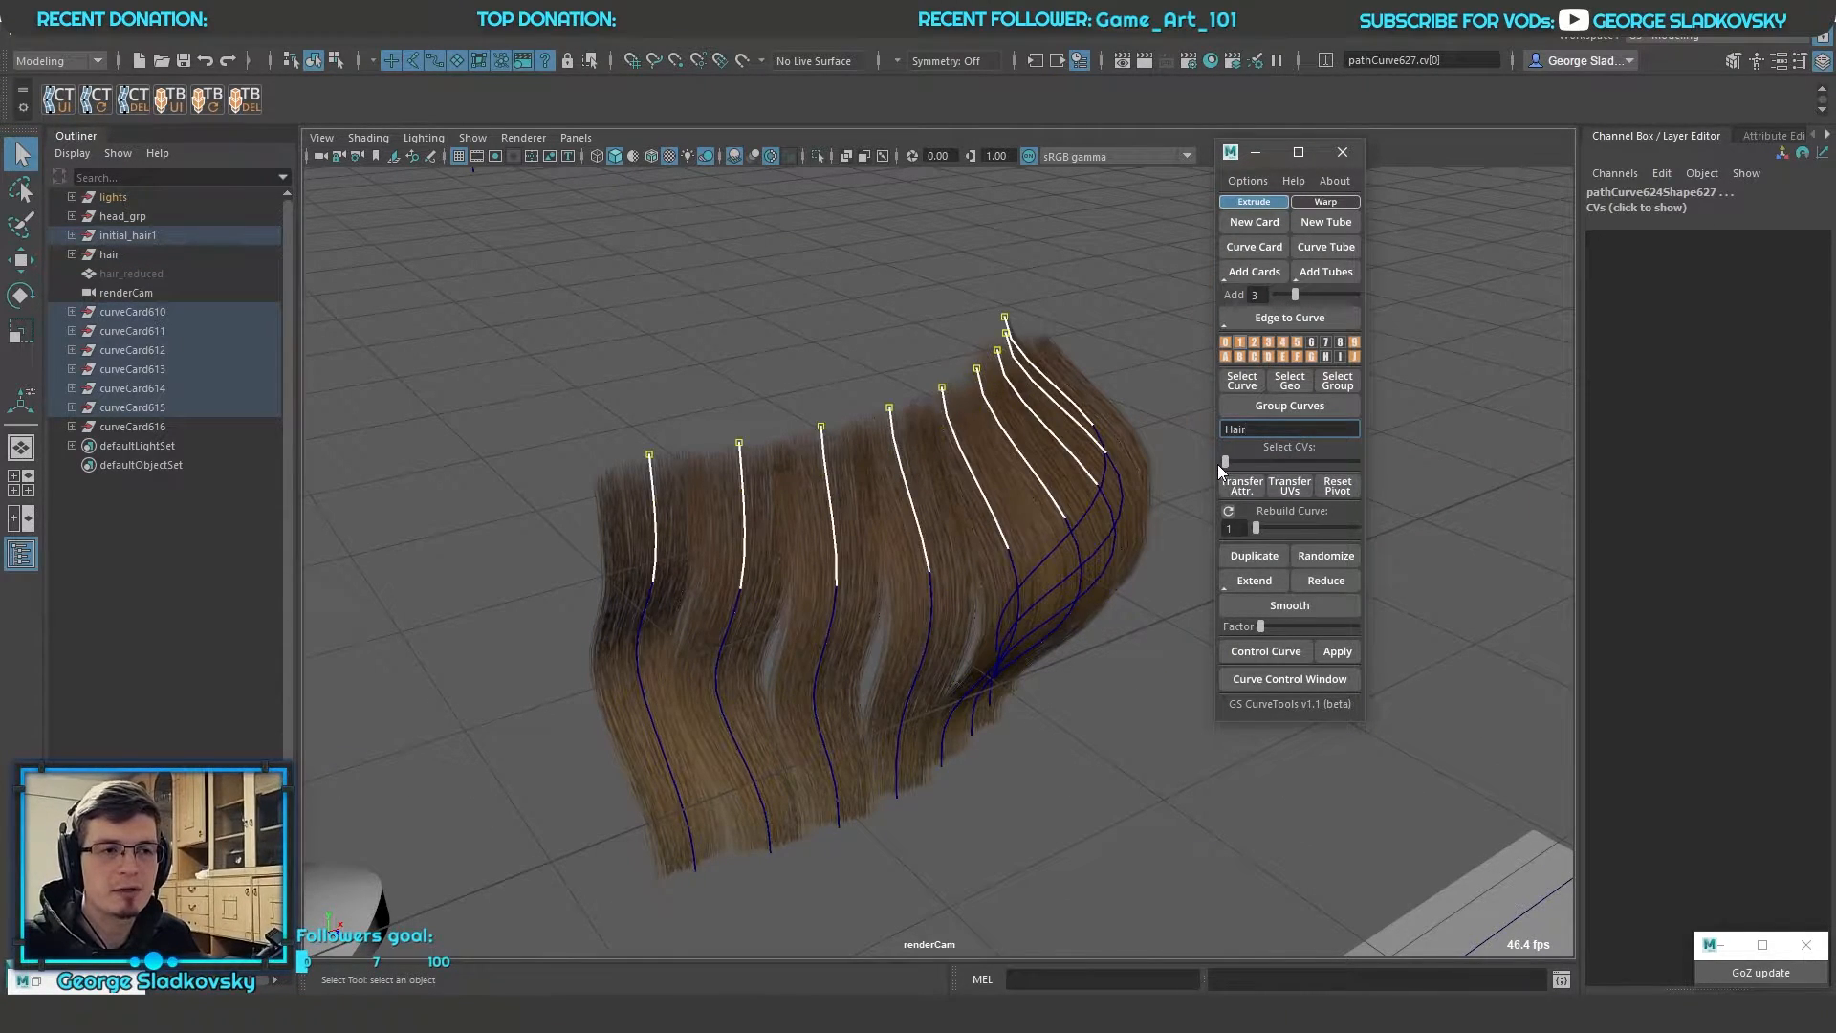
pyautogui.keyDown('alt'); pyautogui.moveTo(1029, 473); pyautogui.dragTo(1000, 501); pyautogui.keyUp('alt')
pyautogui.press('w')
pyautogui.moveTo(920, 426); pyautogui.dragTo(874, 423)
# Select the tip control vertices of all wavy cards, move them, and undo the vertex moves
pyautogui.moveTo(1226, 463); pyautogui.dragTo(1411, 471)
pyautogui.keyDown('alt'); pyautogui.moveTo(1052, 507); pyautogui.dragTo(995, 330); pyautogui.keyUp('alt')
pyautogui.moveTo(868, 690); pyautogui.dragTo(918, 746)
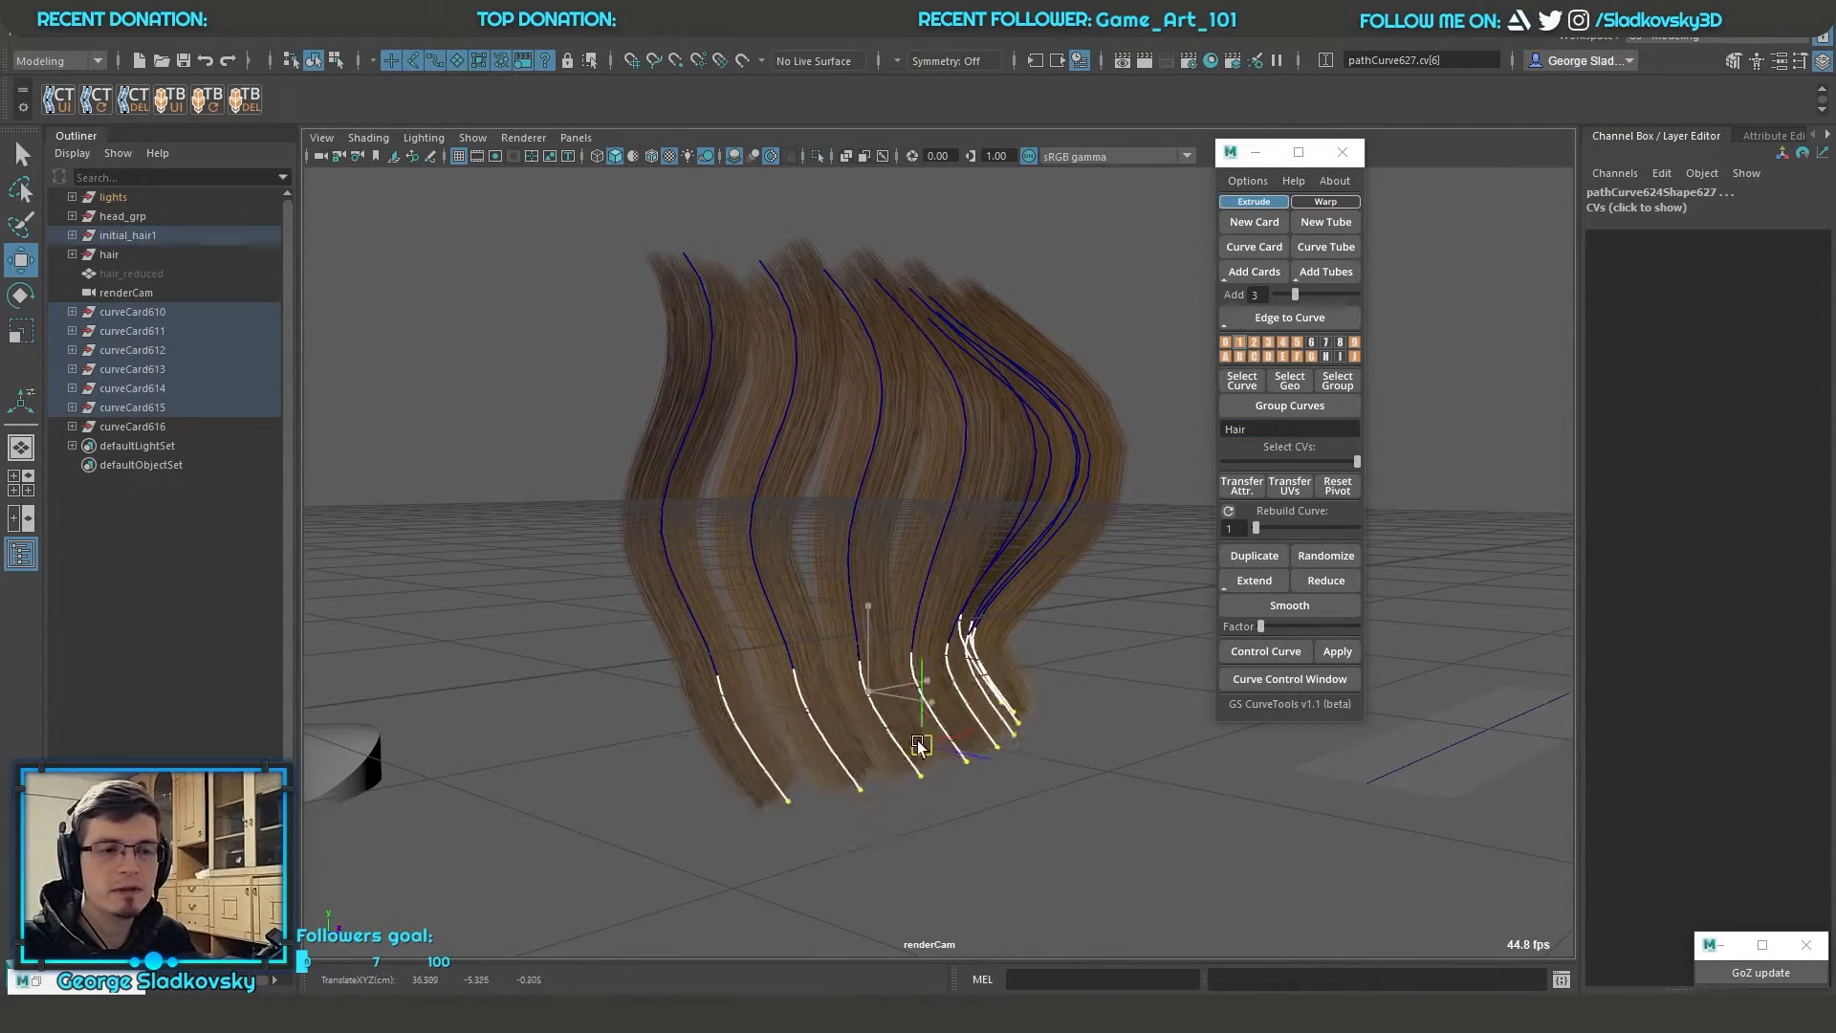
pyautogui.hotkey('ctrl', 'z')
pyautogui.hotkey('ctrl', 'z')
pyautogui.hotkey('ctrl', 'z')
pyautogui.hotkey('ctrl', 'z')
pyautogui.hotkey('ctrl', 'z')
pyautogui.hotkey('ctrl', 'z')
# Select the wavy cards' root control vertices, return to whole objects and select all their path curves for moving
pyautogui.moveTo(1341, 463); pyautogui.dragTo(1225, 463)
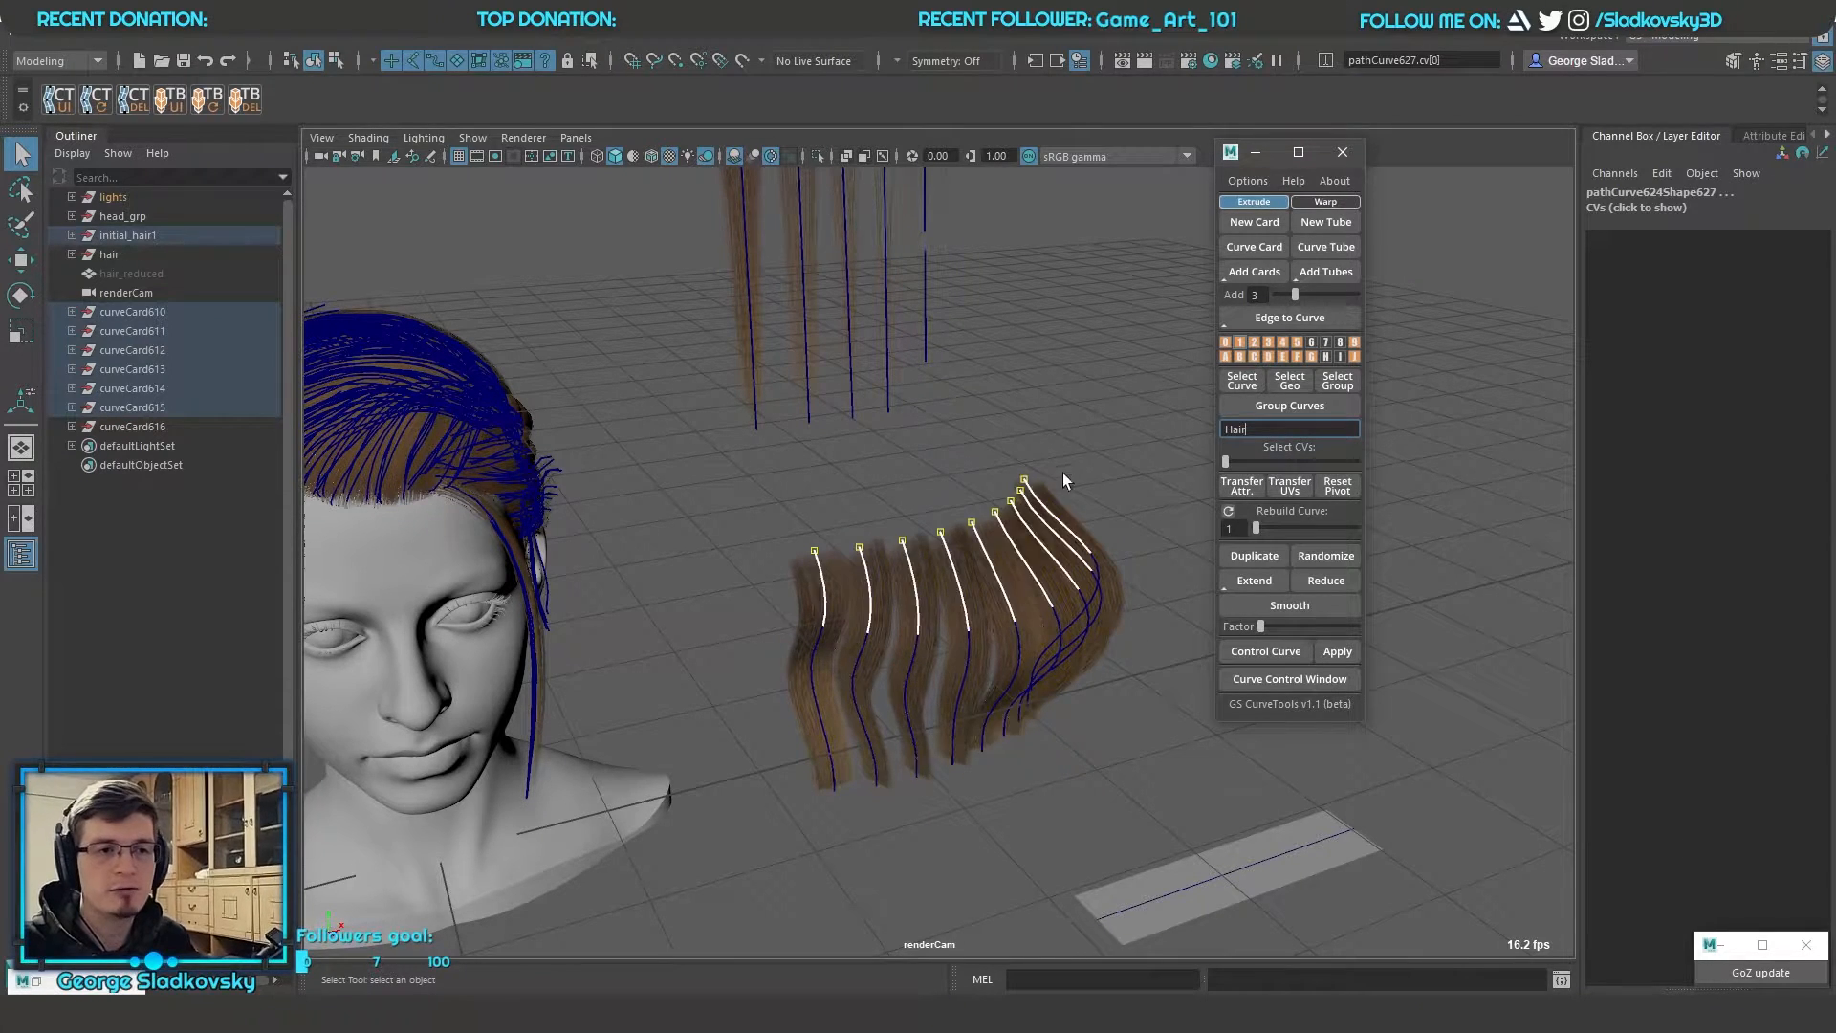
pyautogui.click(1063, 473)
pyautogui.keyDown('alt'); pyautogui.moveTo(1063, 473); pyautogui.dragTo(1339, 491, button='right'); pyautogui.keyUp('alt')
pyautogui.moveTo(606, 416); pyautogui.dragTo(927, 654)
pyautogui.press('w')
pyautogui.keyDown('alt'); pyautogui.moveTo(1161, 794); pyautogui.dragTo(893, 694); pyautogui.keyUp('alt')
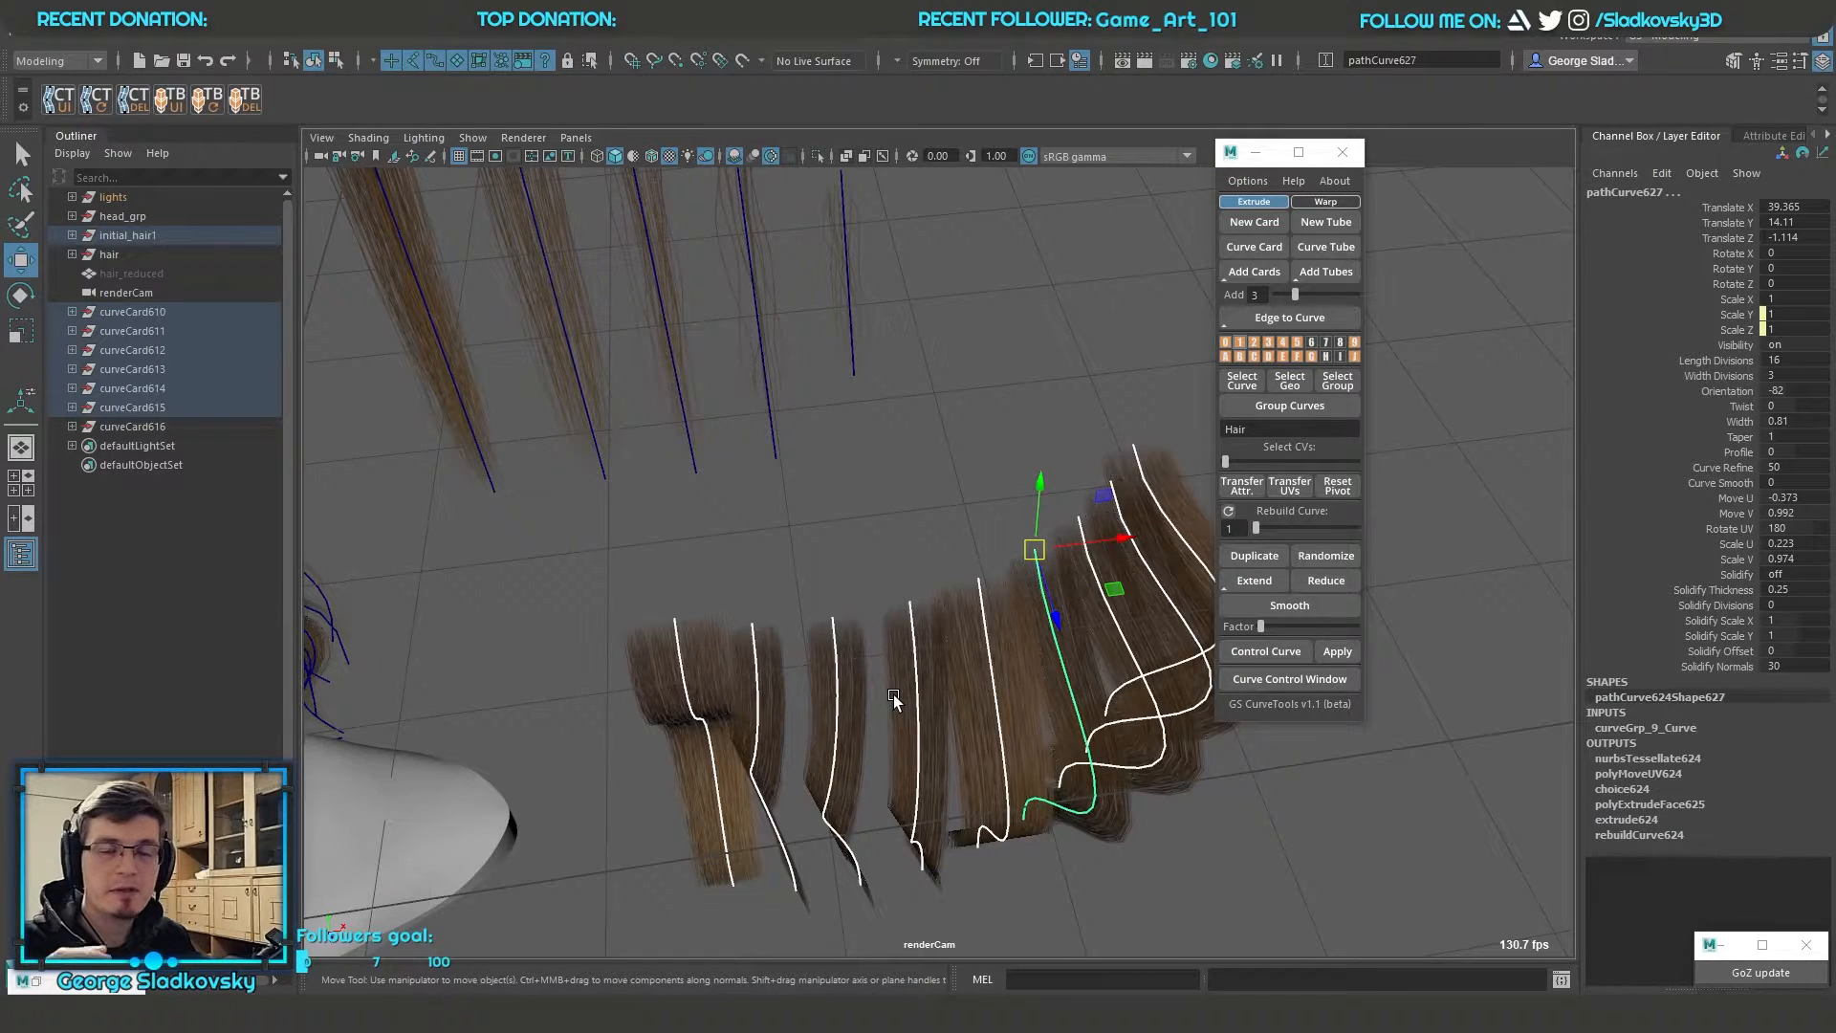
# Try relocating the pivot of the selected wavy cards and rotating them together, and undo the changes
pyautogui.press('d')
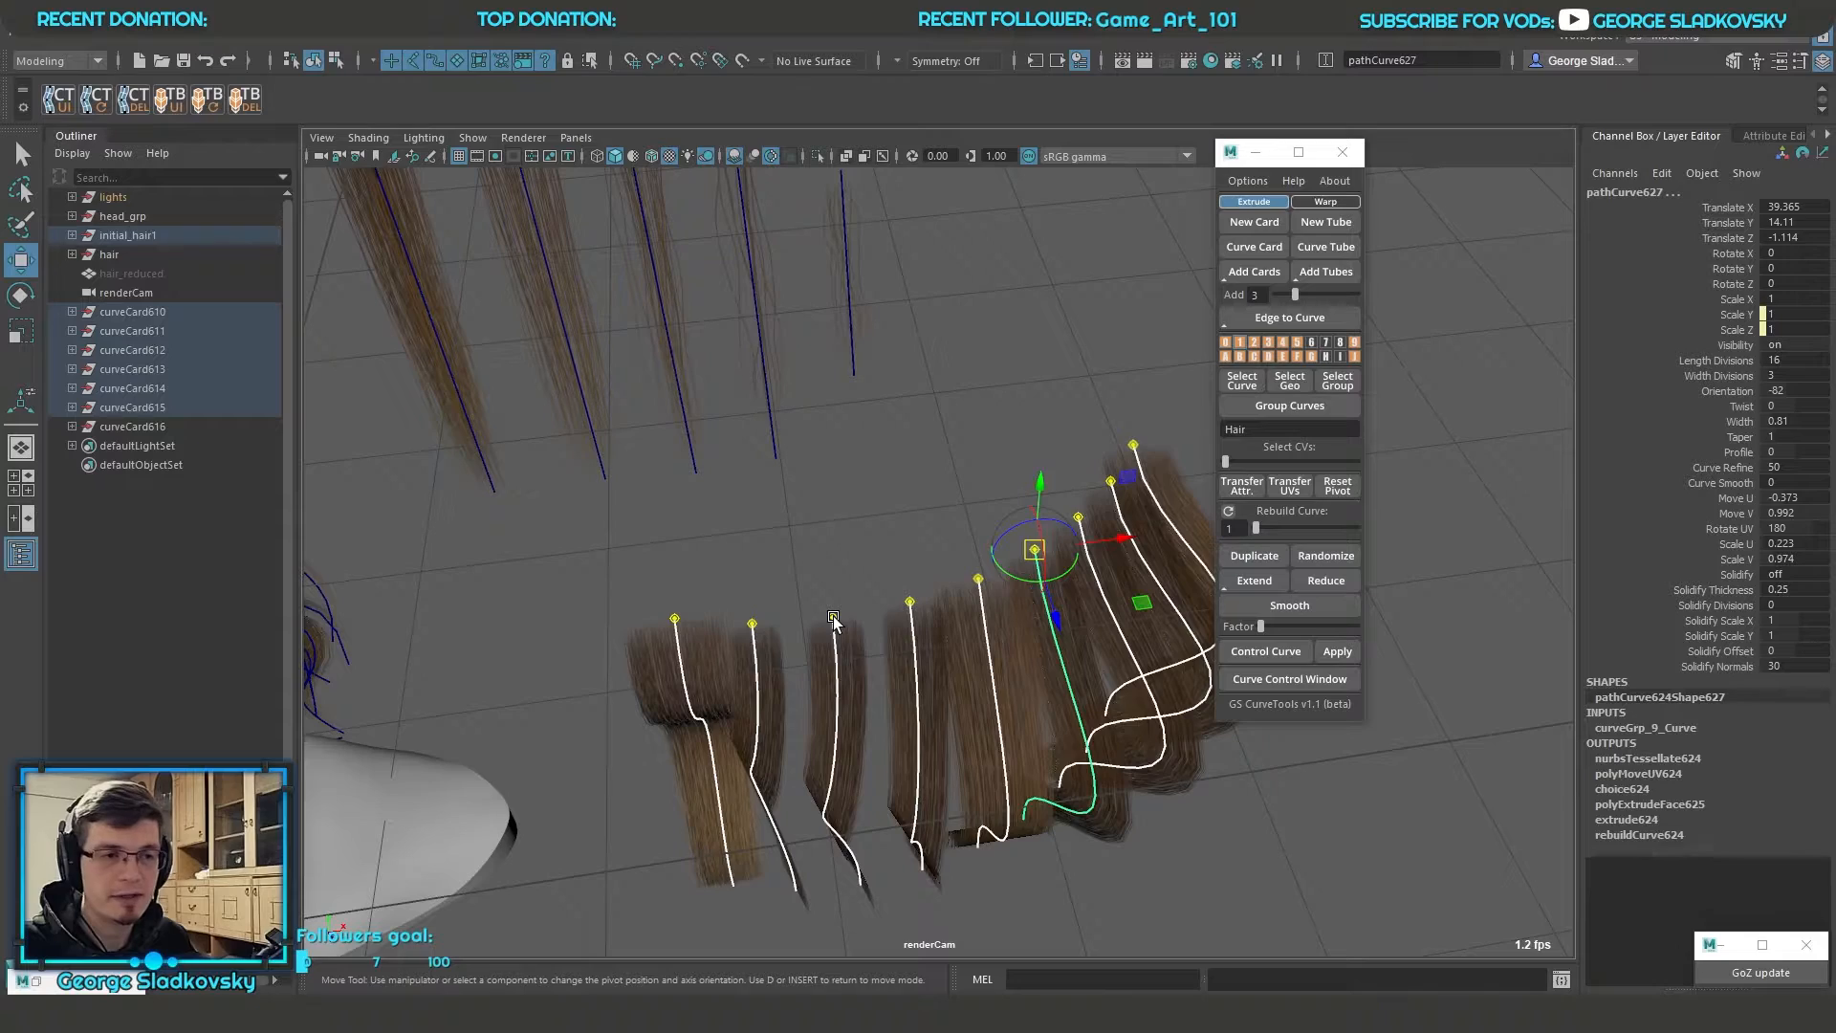
pyautogui.press('e')
pyautogui.keyDown('alt'); pyautogui.moveTo(834, 618); pyautogui.dragTo(889, 612); pyautogui.keyUp('alt')
pyautogui.moveTo(1091, 583); pyautogui.dragTo(1024, 590)
pyautogui.hotkey('ctrl', 'z')
pyautogui.hotkey('ctrl', 'z')
pyautogui.press('r')
pyautogui.press('e')
pyautogui.hotkey('ctrl', 'z')
pyautogui.hotkey('ctrl', 'z')
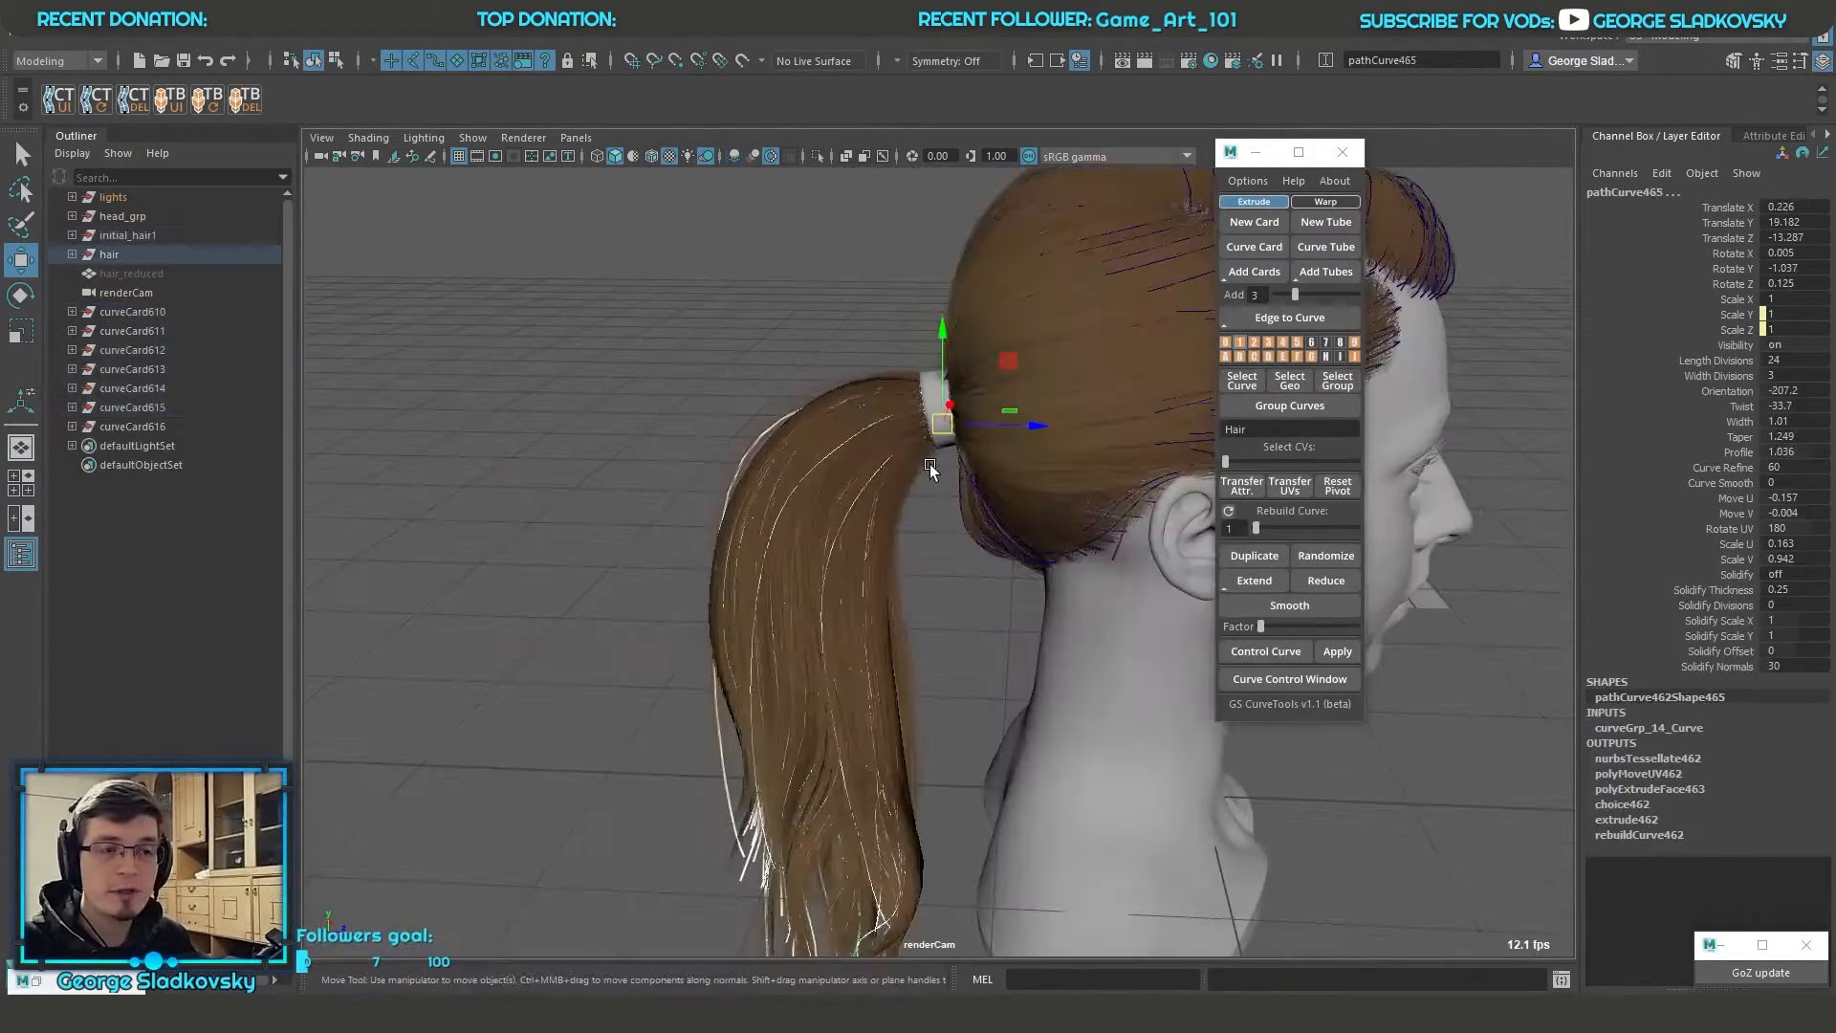
# Relocate the pivot of all selected wavy card curves using point snapping and return to the Select tool
pyautogui.keyDown('alt'); pyautogui.moveTo(935, 484); pyautogui.dragTo(935, 521); pyautogui.keyUp('alt')
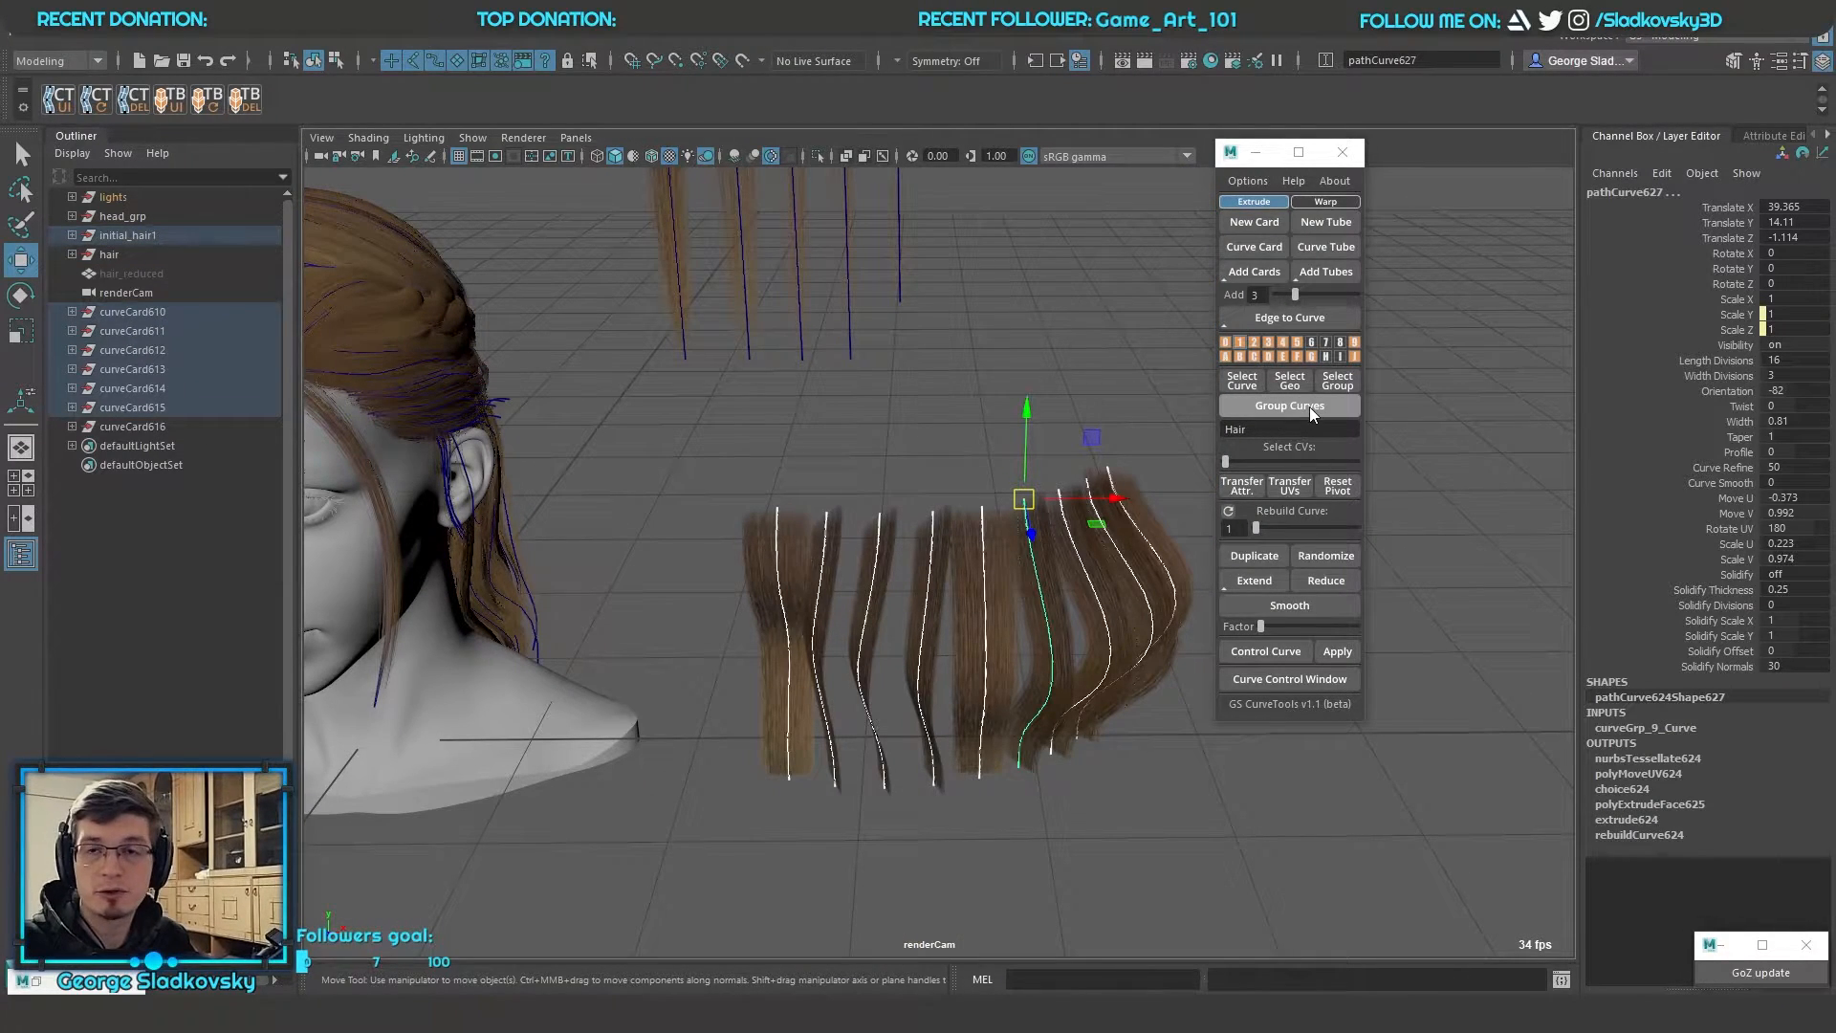
pyautogui.scroll(2, 1069, 478)
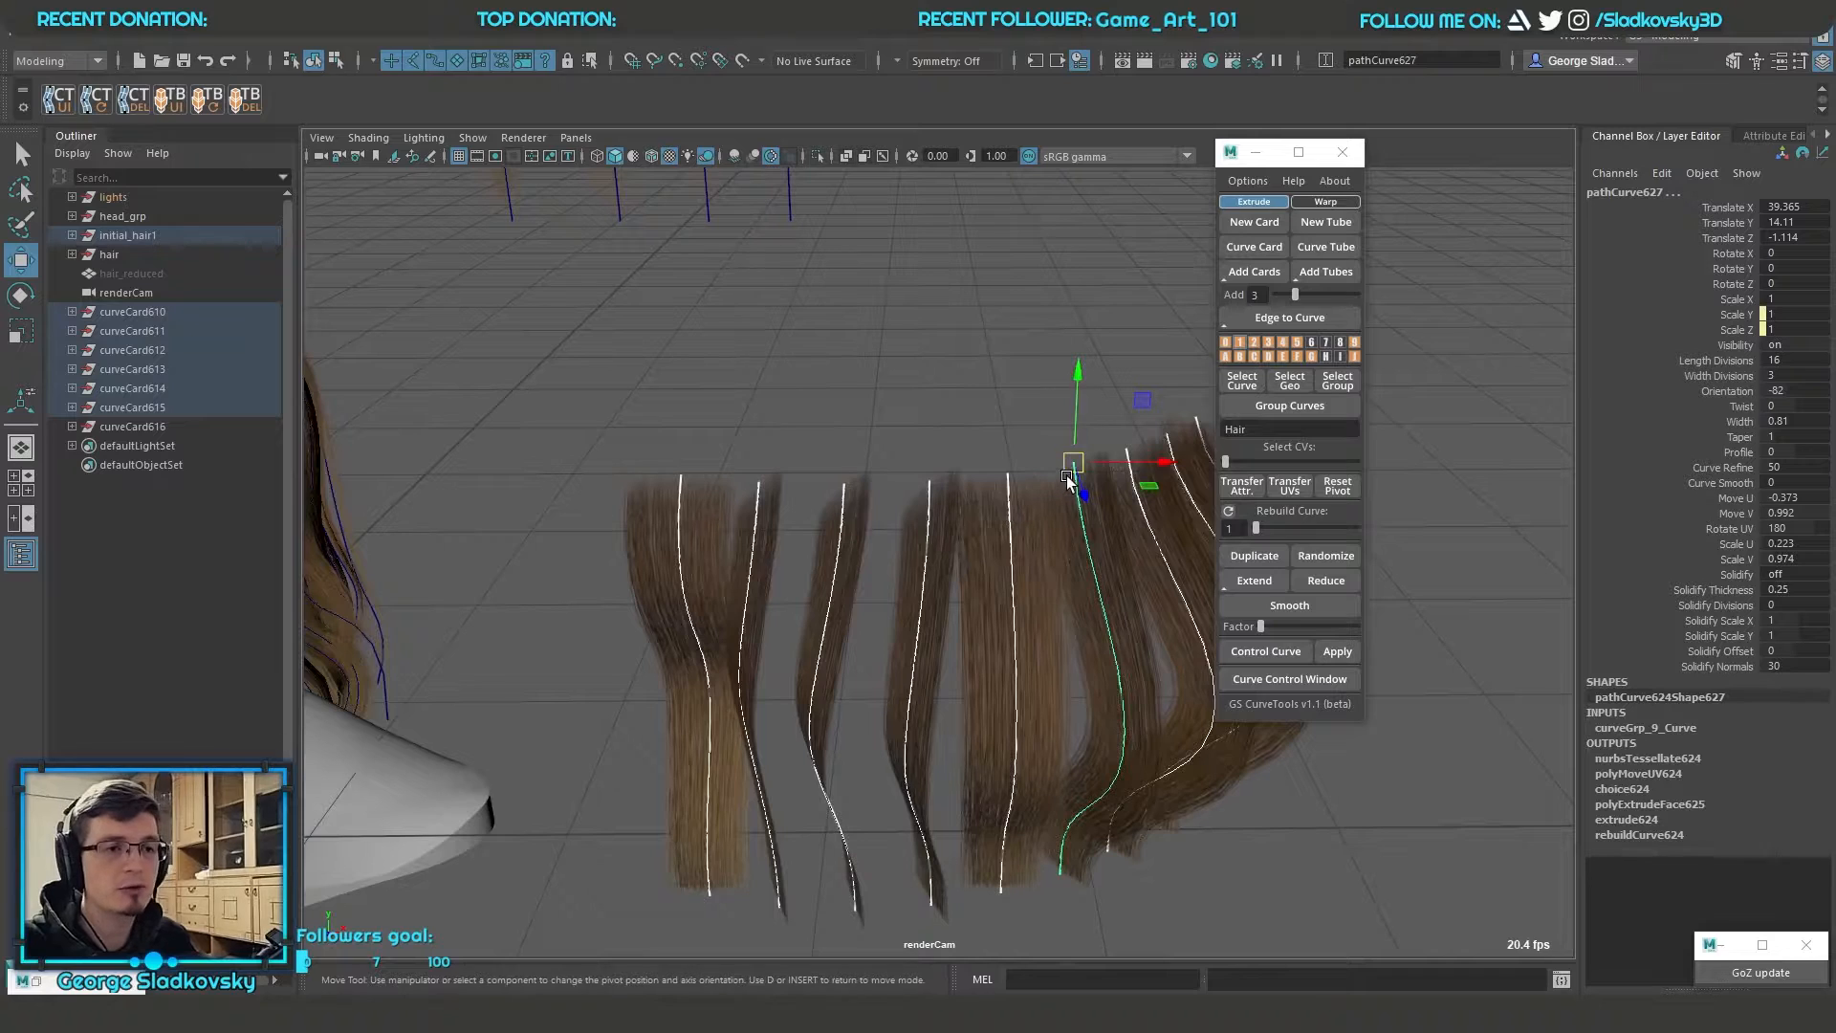
pyautogui.press('d')
pyautogui.press('v')
pyautogui.moveTo(1072, 464); pyautogui.dragTo(1063, 532)
pyautogui.press('v')
pyautogui.press('e')
pyautogui.press('q')
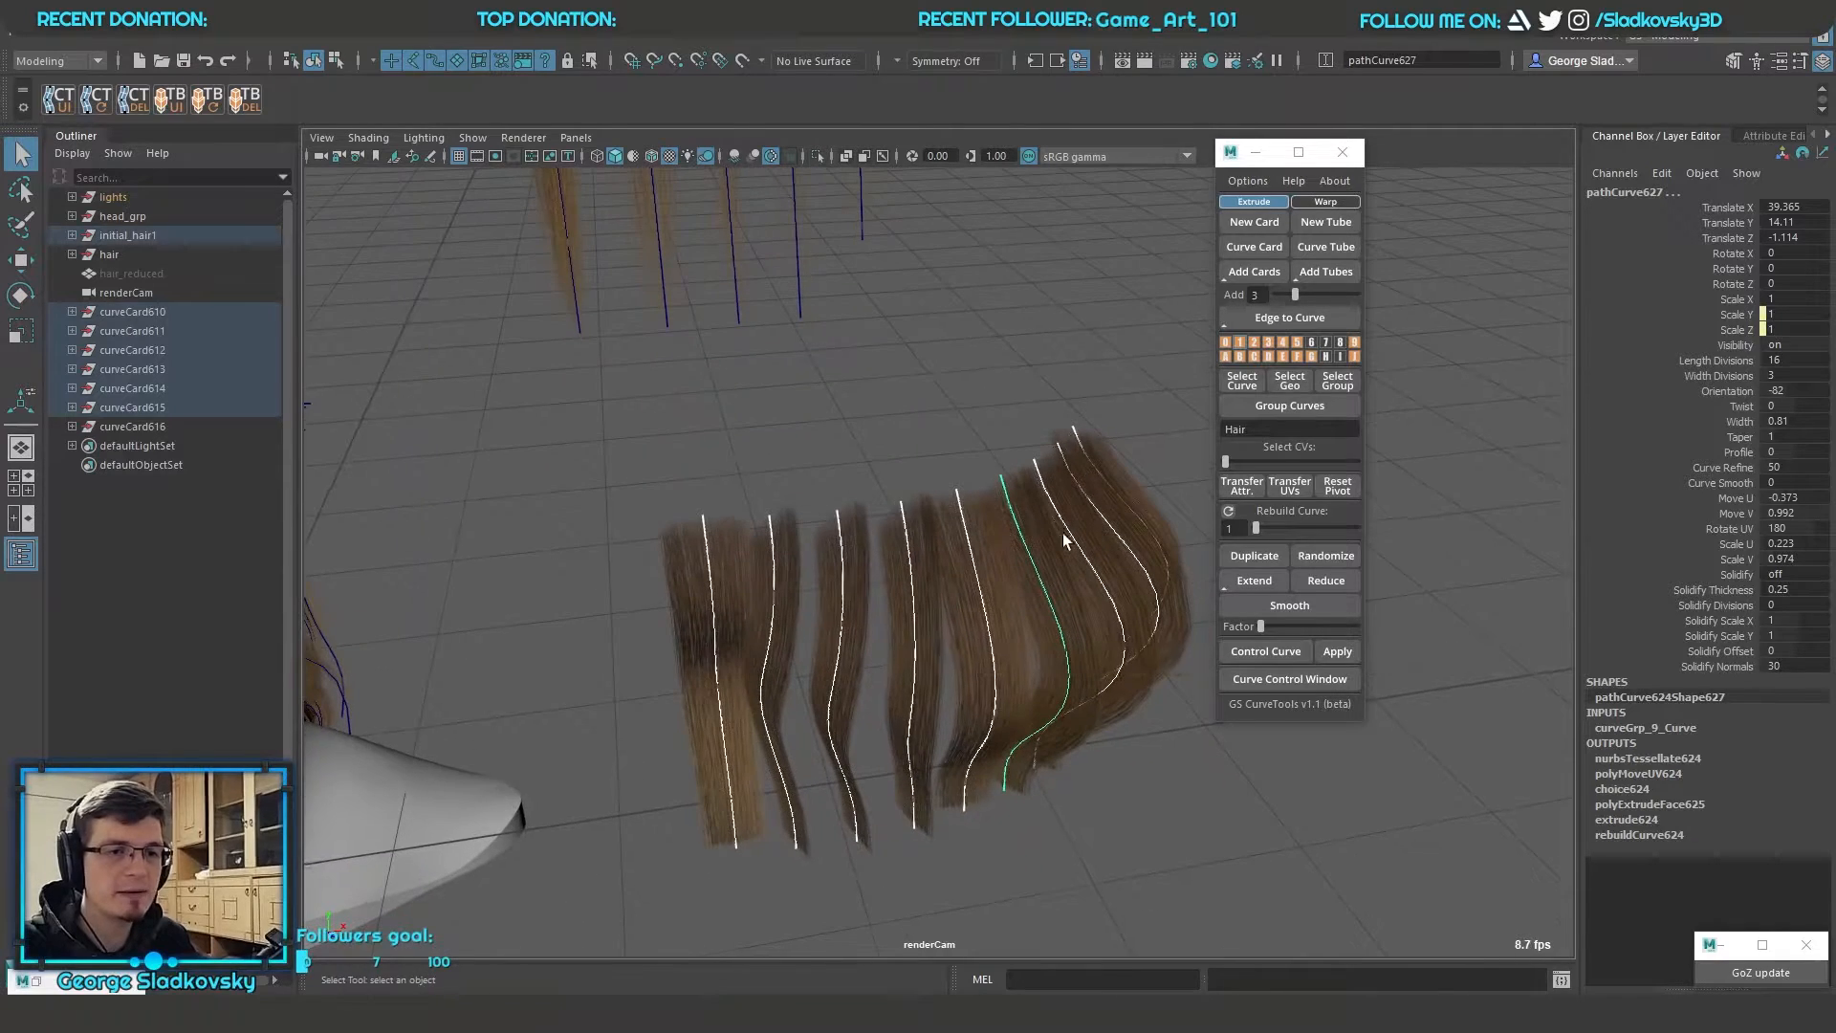
# Select individual wavy card curves and check their pivot location with the Move tool
pyautogui.click(1116, 485)
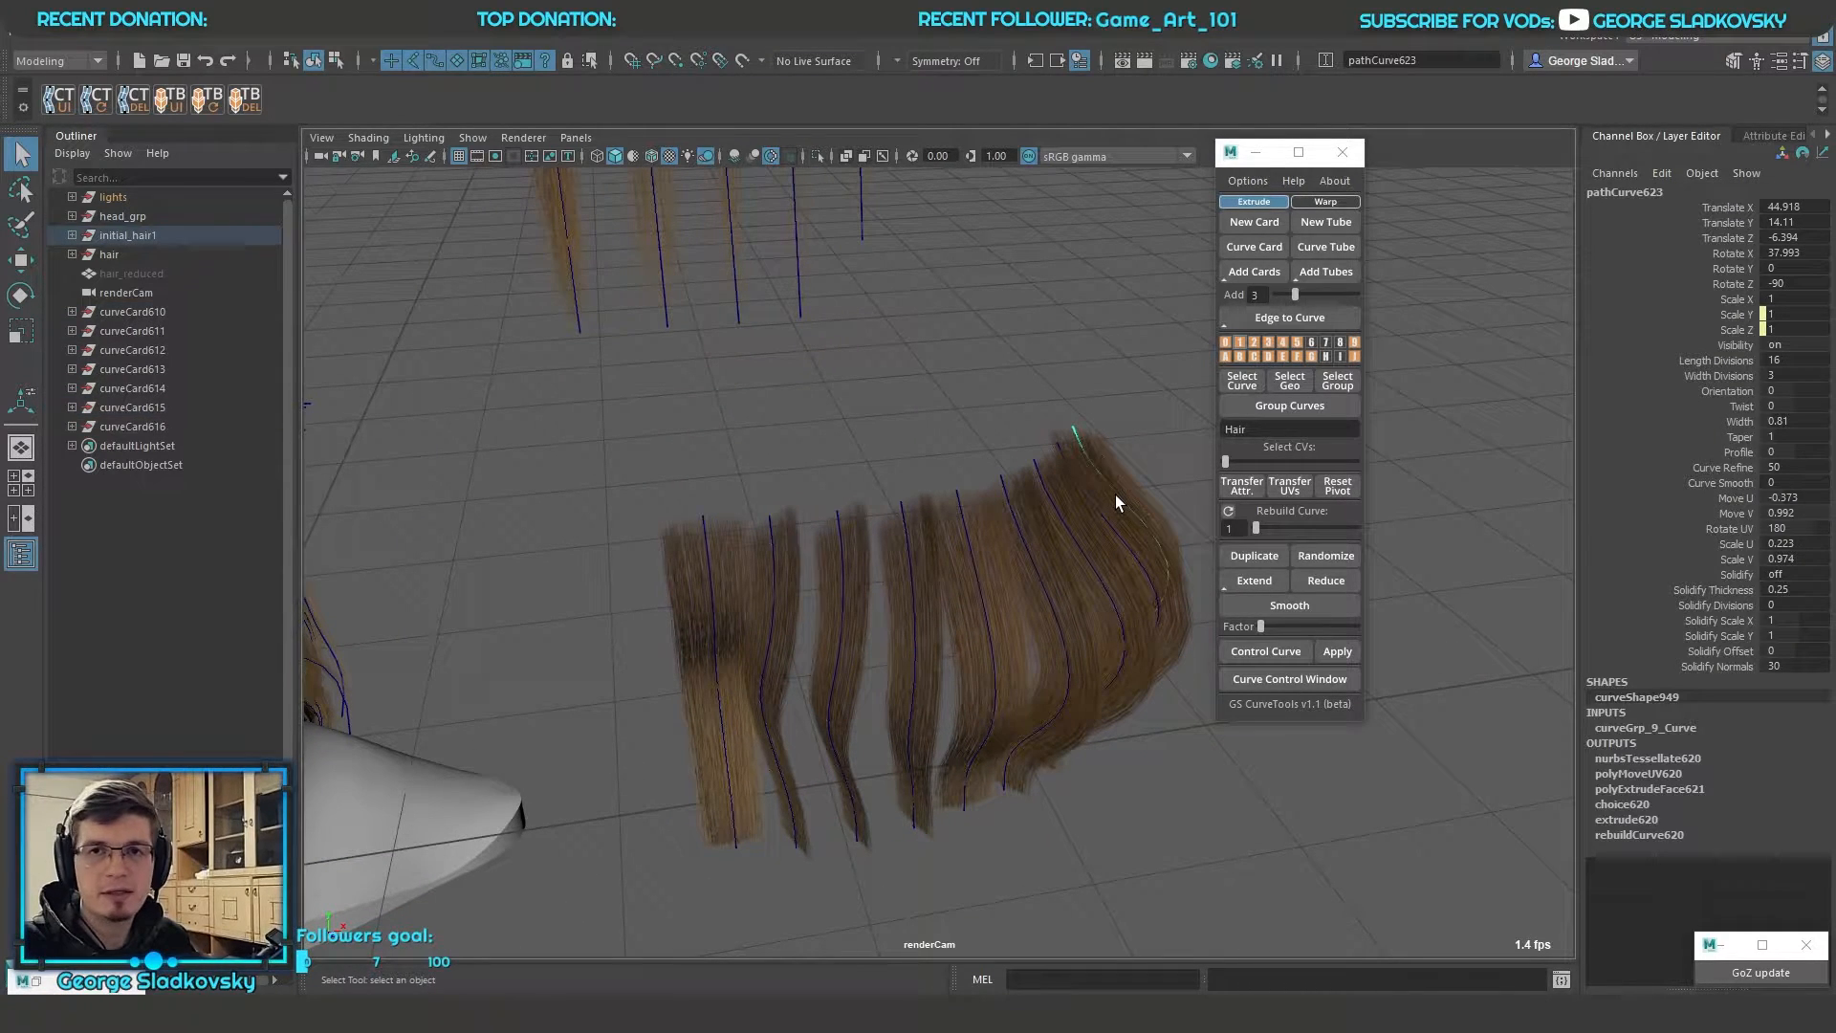
pyautogui.press('w')
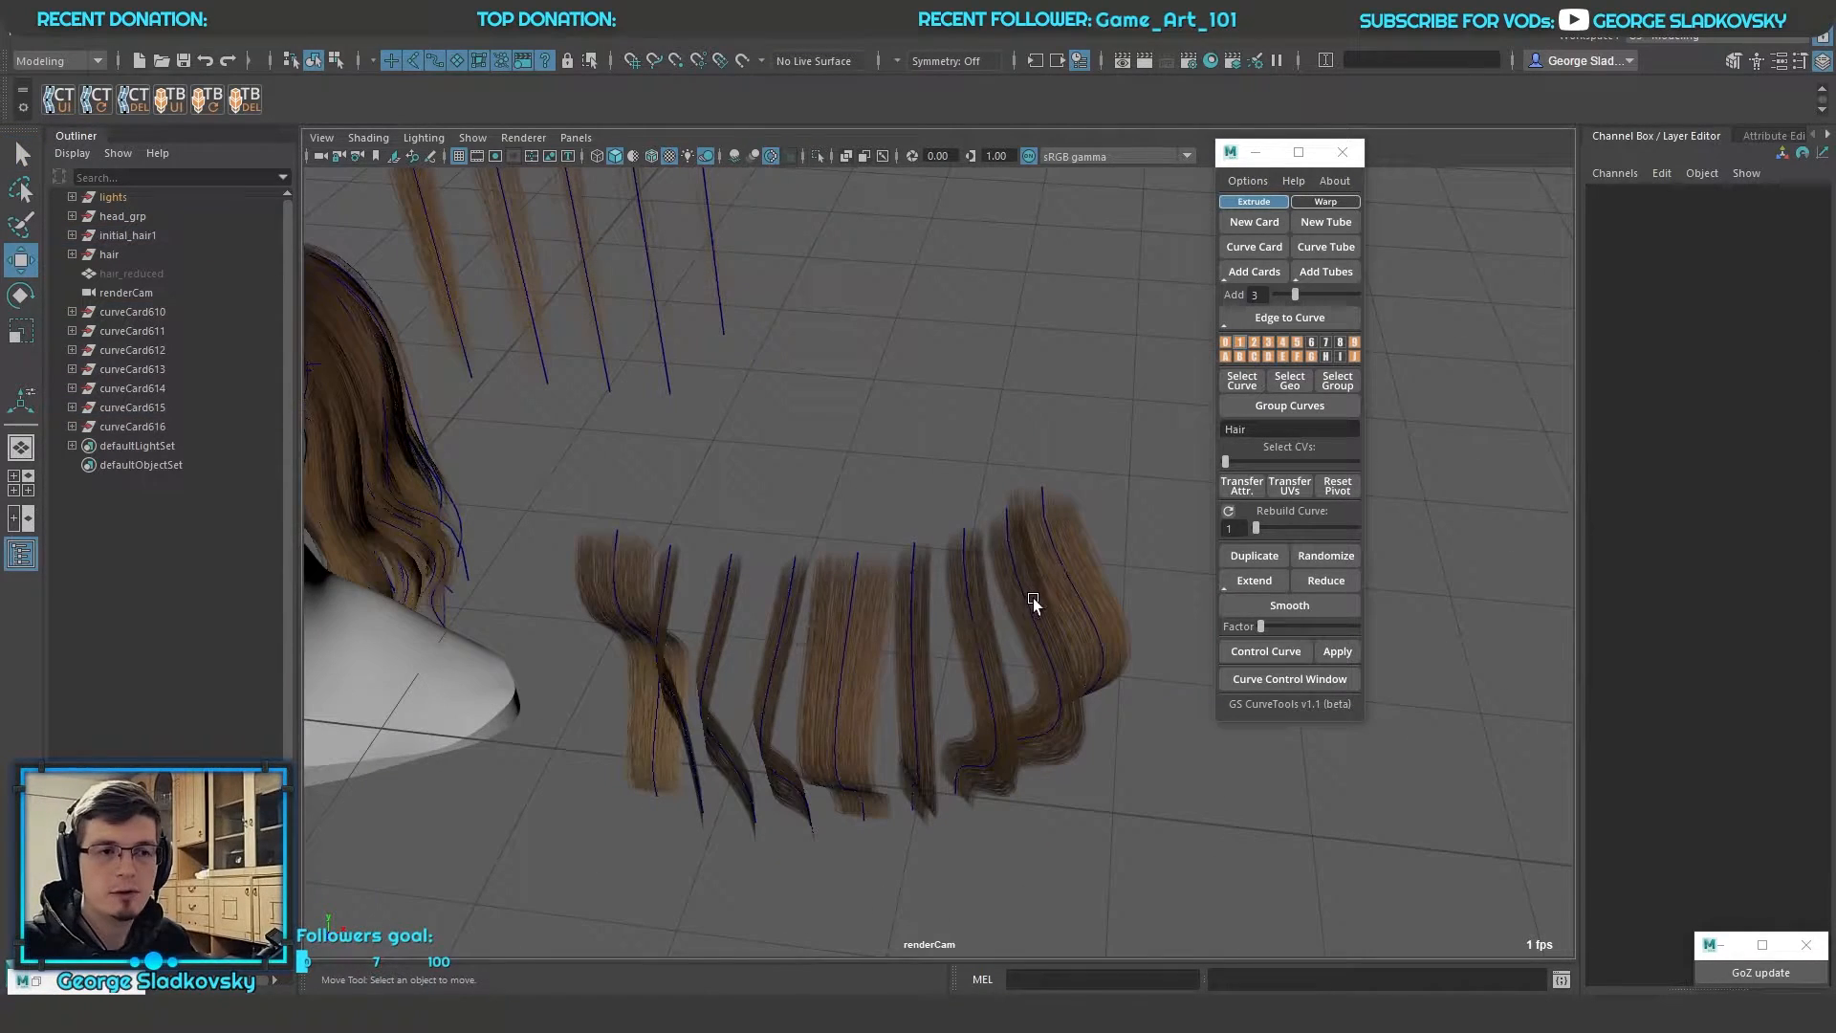
pyautogui.click(1029, 603)
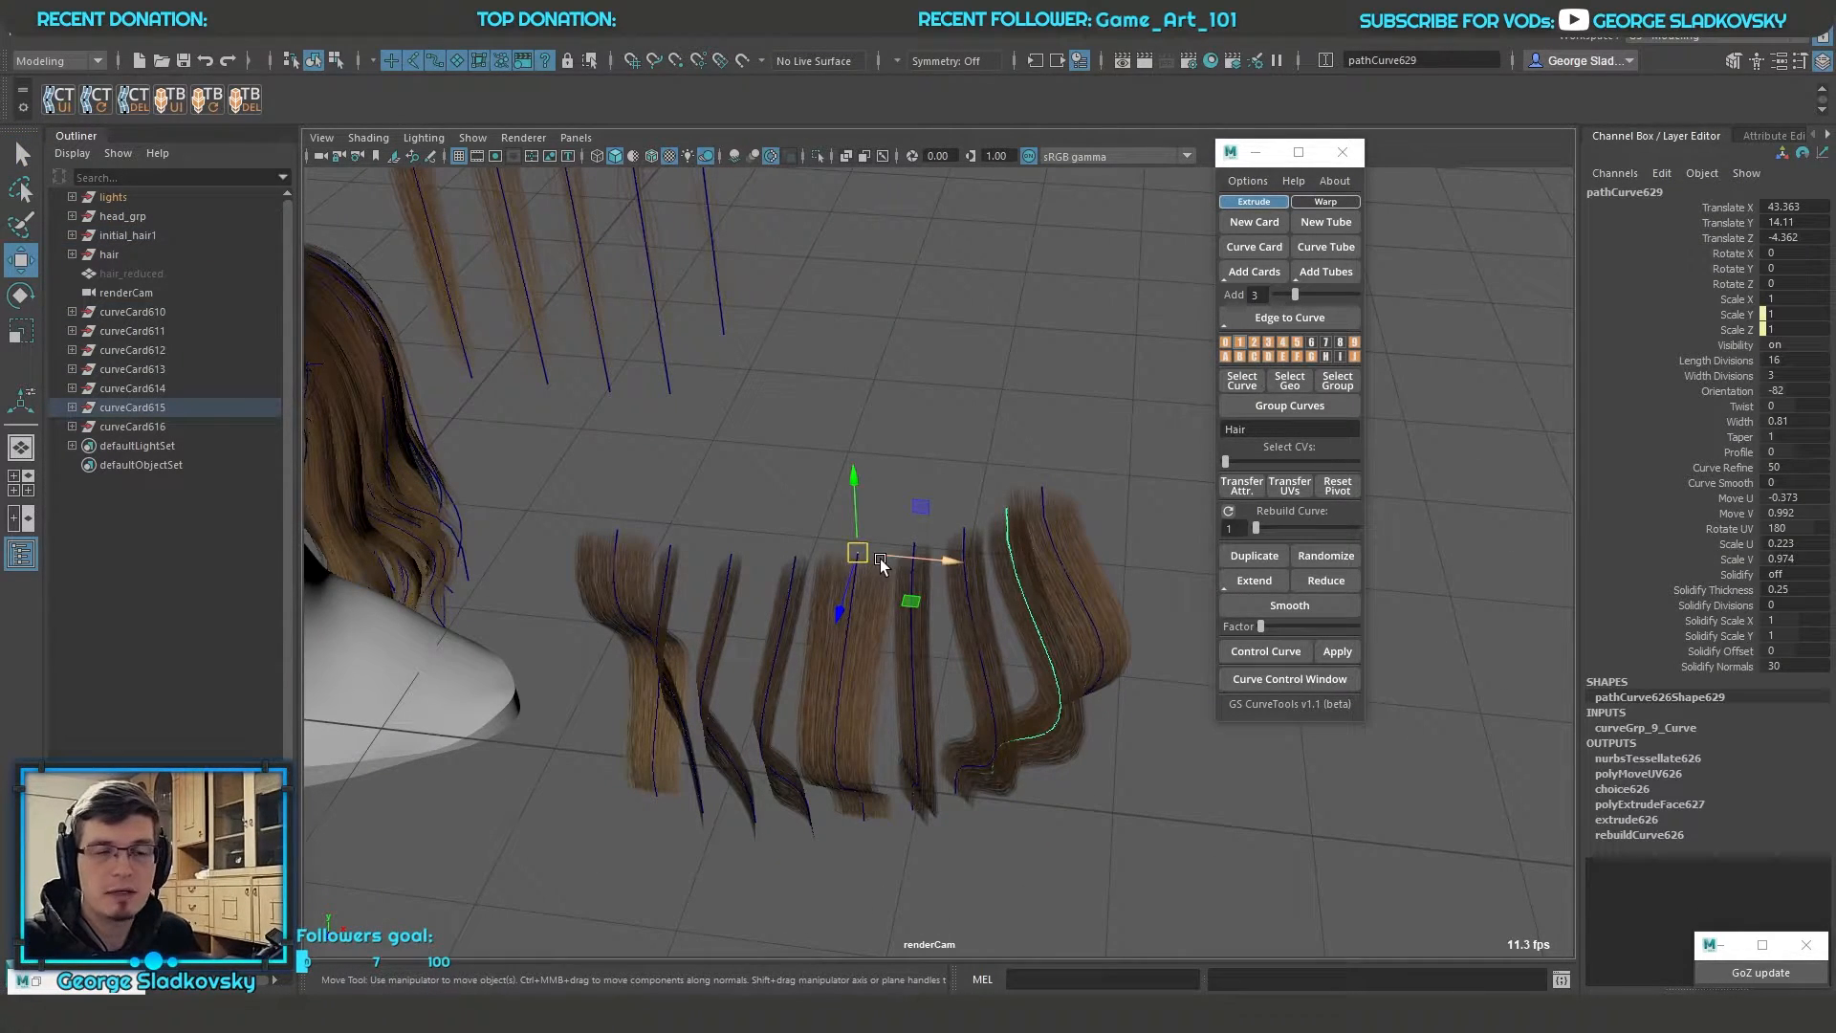
# Select several of the other wavy card curves and check where their pivots sit
pyautogui.click(770, 580)
pyautogui.click(726, 599)
pyautogui.keyDown('alt'); pyautogui.moveTo(803, 502); pyautogui.dragTo(913, 511); pyautogui.keyUp('alt')
pyautogui.click(795, 612)
pyautogui.click(726, 612)
pyautogui.keyDown('alt'); pyautogui.moveTo(755, 565); pyautogui.dragTo(782, 558, button='middle'); pyautogui.keyUp('alt')
# Select all the wavy card curves and reset their pivots to the roots with Reset Pivot
pyautogui.press('q')
pyautogui.click(839, 451)
pyautogui.moveTo(669, 497); pyautogui.dragTo(1190, 669)
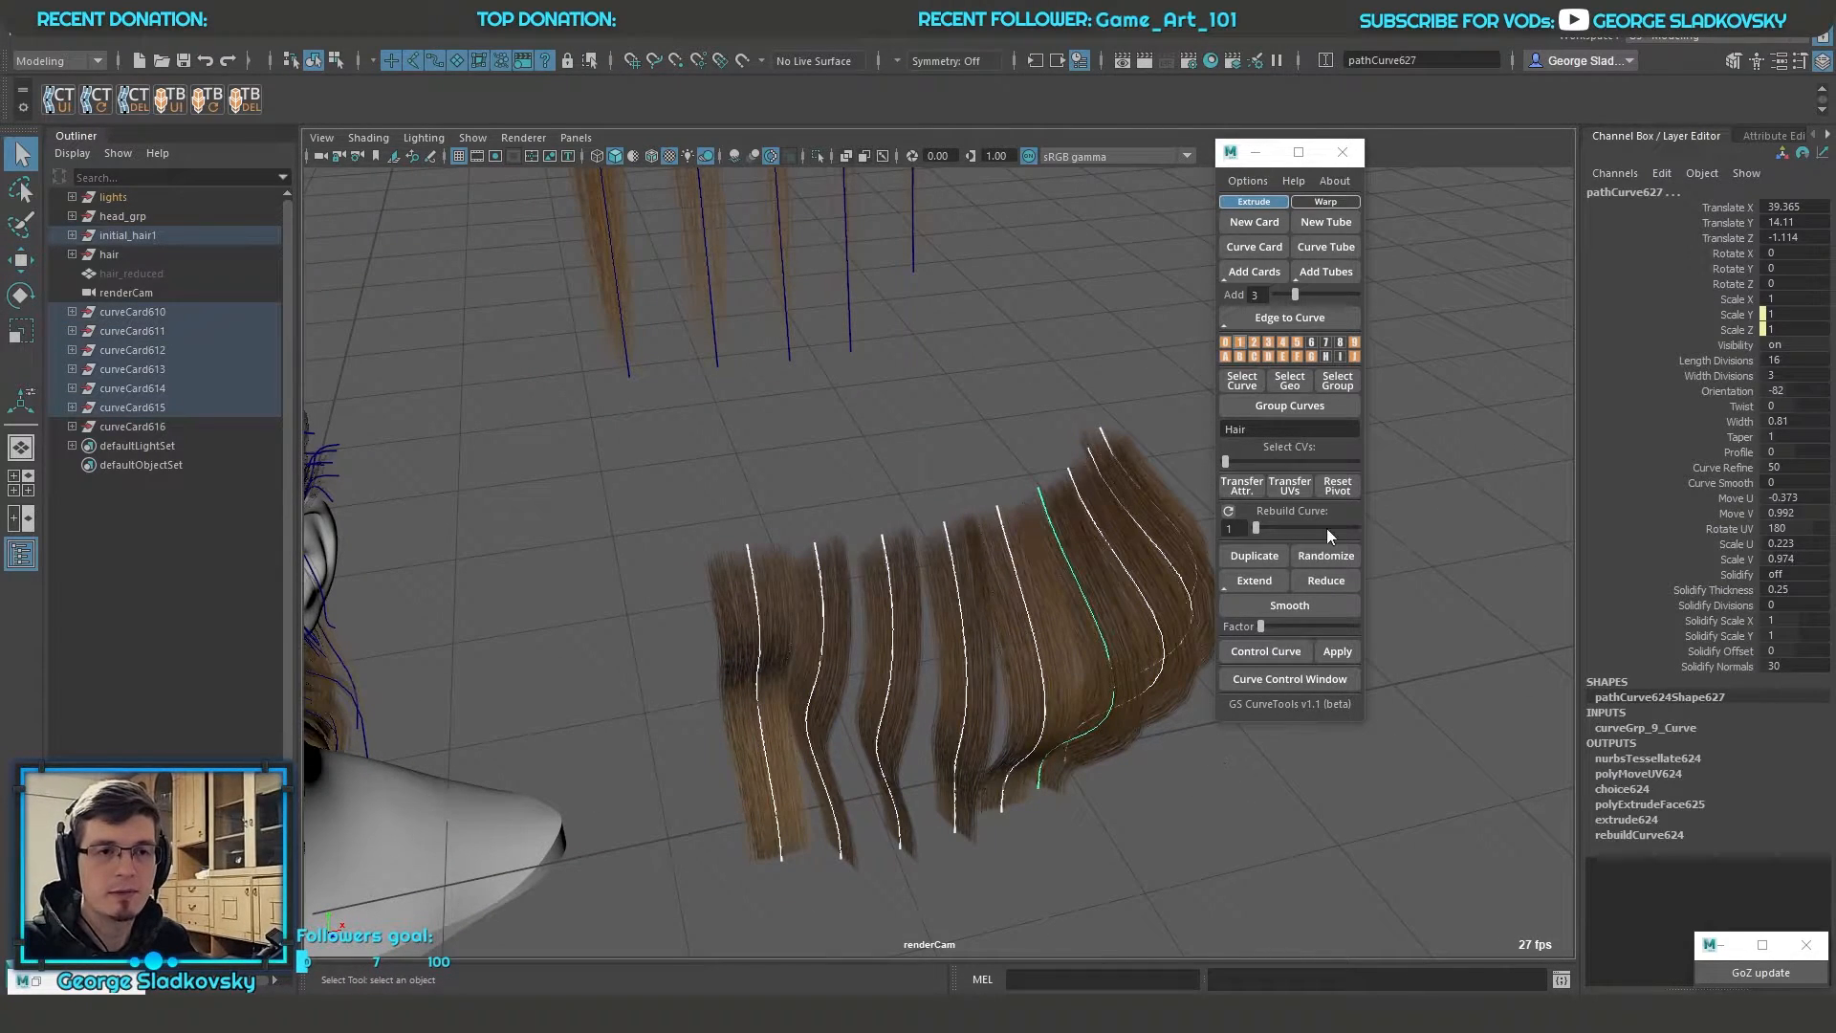
pyautogui.press('w')
pyautogui.click(1350, 491)
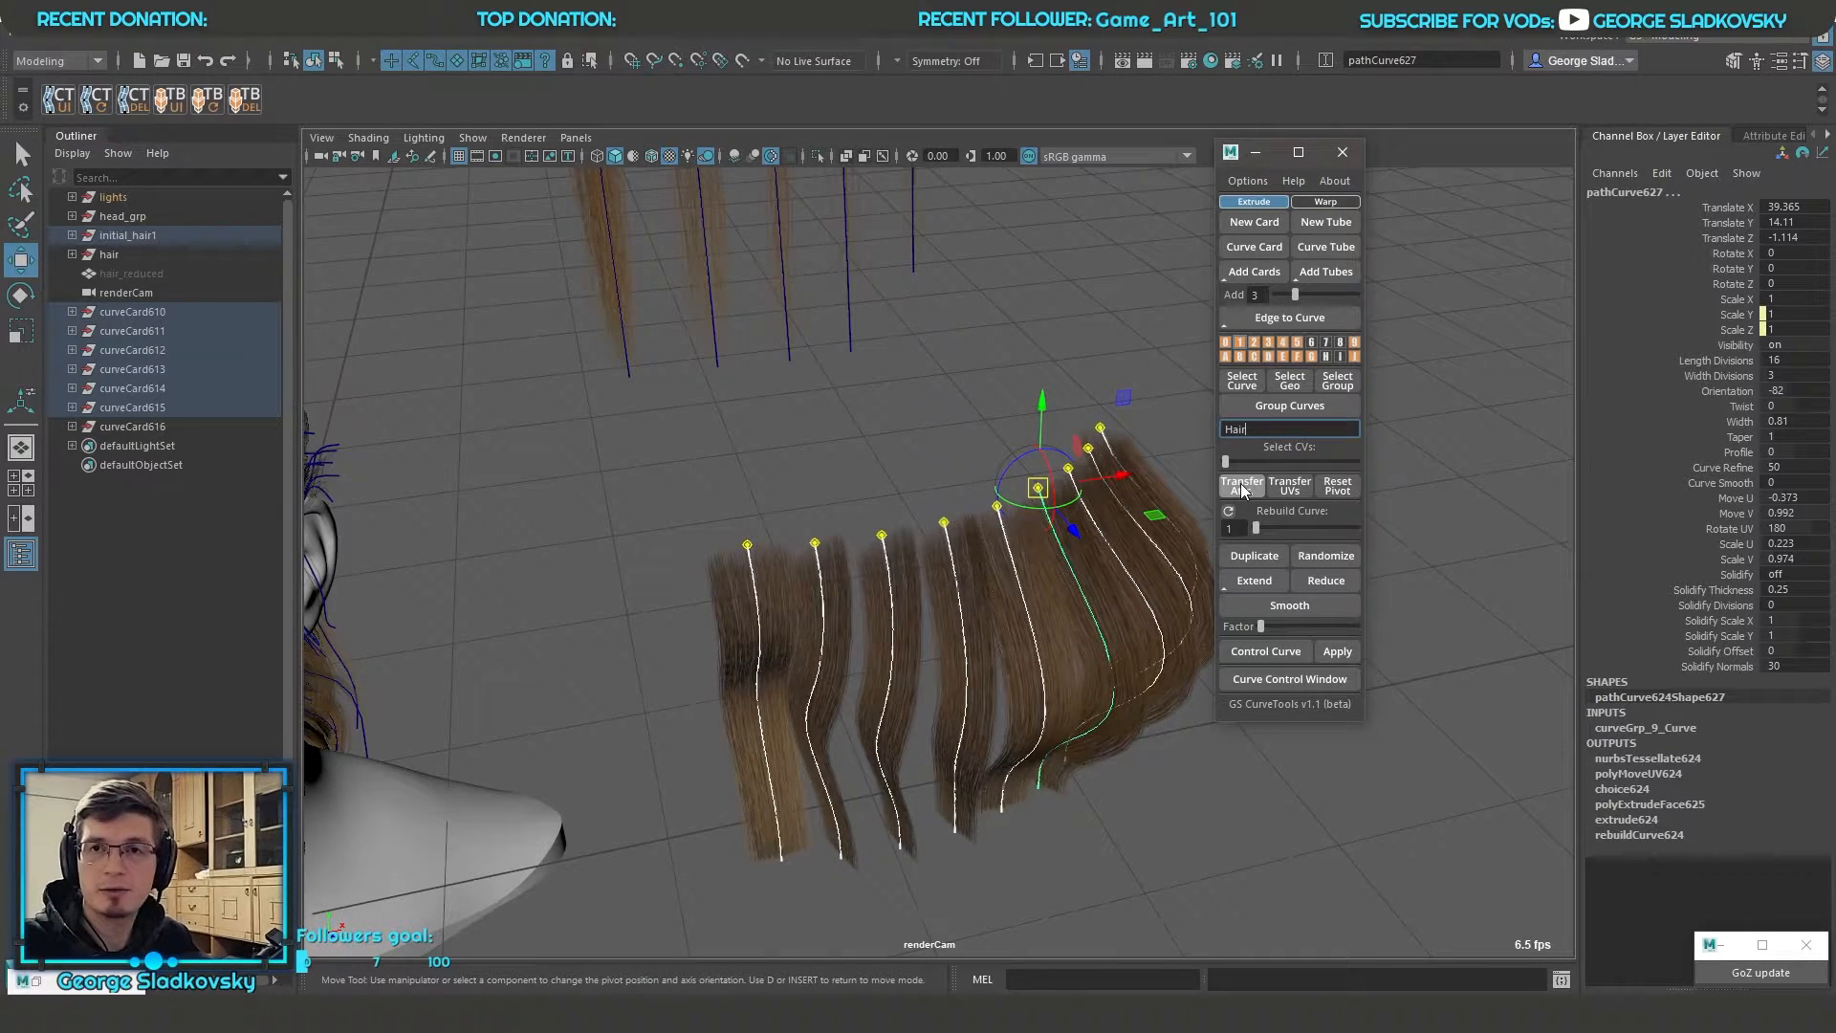
pyautogui.press('q')
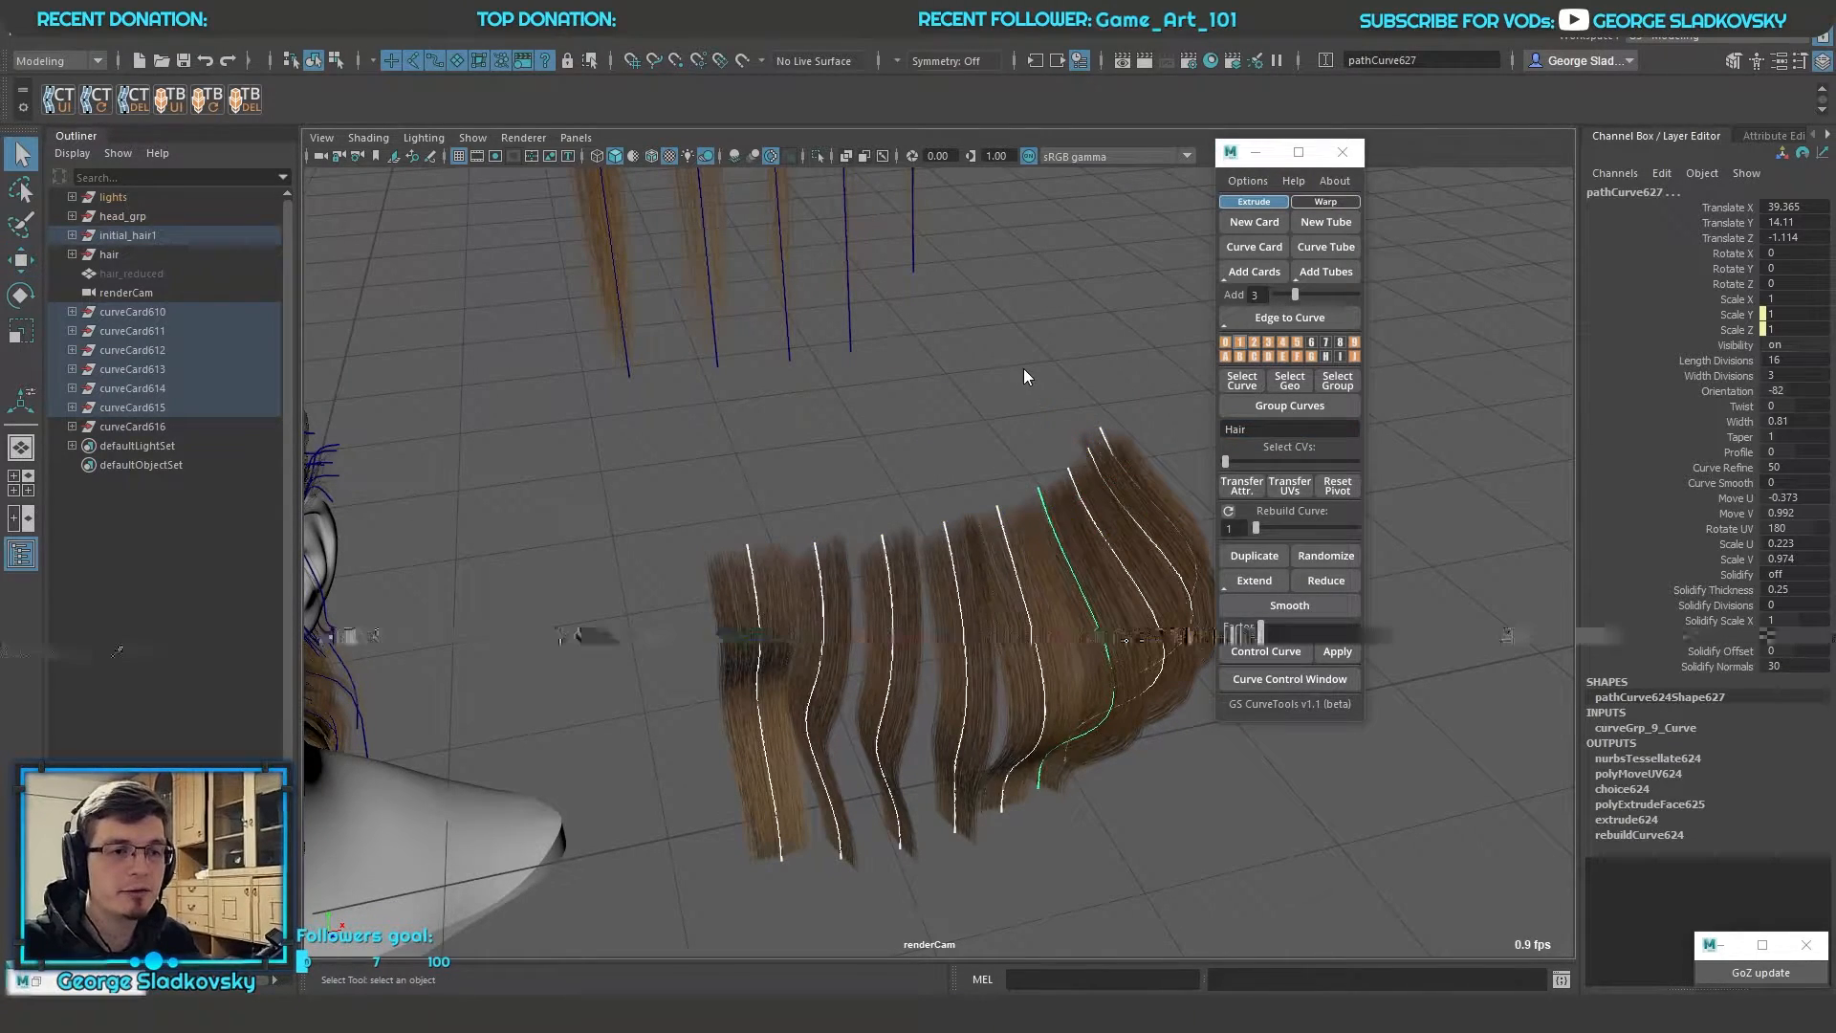
# Try rotating one wavy card curve about its reset pivot, and undo the rotation
pyautogui.click(1077, 578)
pyautogui.click(1077, 578)
pyautogui.press('e')
pyautogui.moveTo(1071, 526); pyautogui.dragTo(1023, 531)
pyautogui.hotkey('ctrl', 'z')
pyautogui.hotkey('ctrl', 'z')
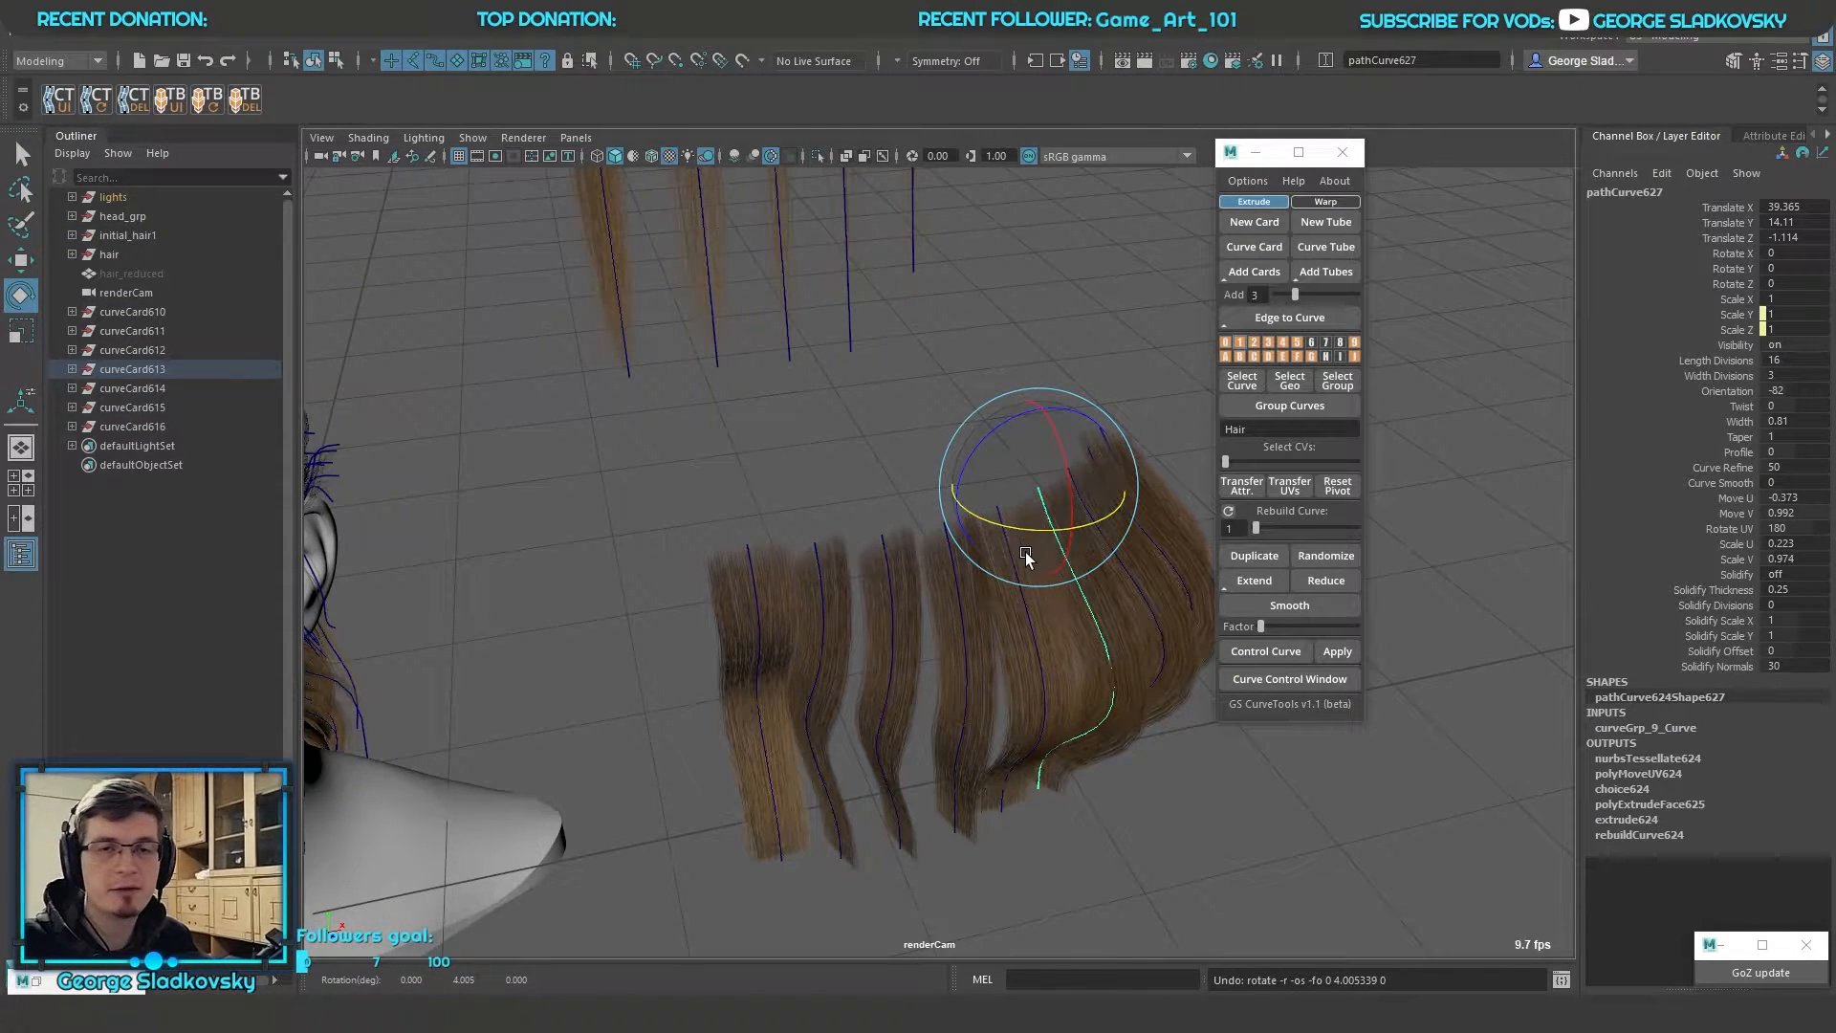
pyautogui.press('q')
pyautogui.hotkey('ctrl', 'z')
pyautogui.hotkey('ctrl', 'z')
# Frame all the wavy card curves, inspect the control vertices of one in component mode and return to object mode
pyautogui.keyDown('alt'); pyautogui.moveTo(1021, 369); pyautogui.dragTo(1136, 702); pyautogui.keyUp('alt')
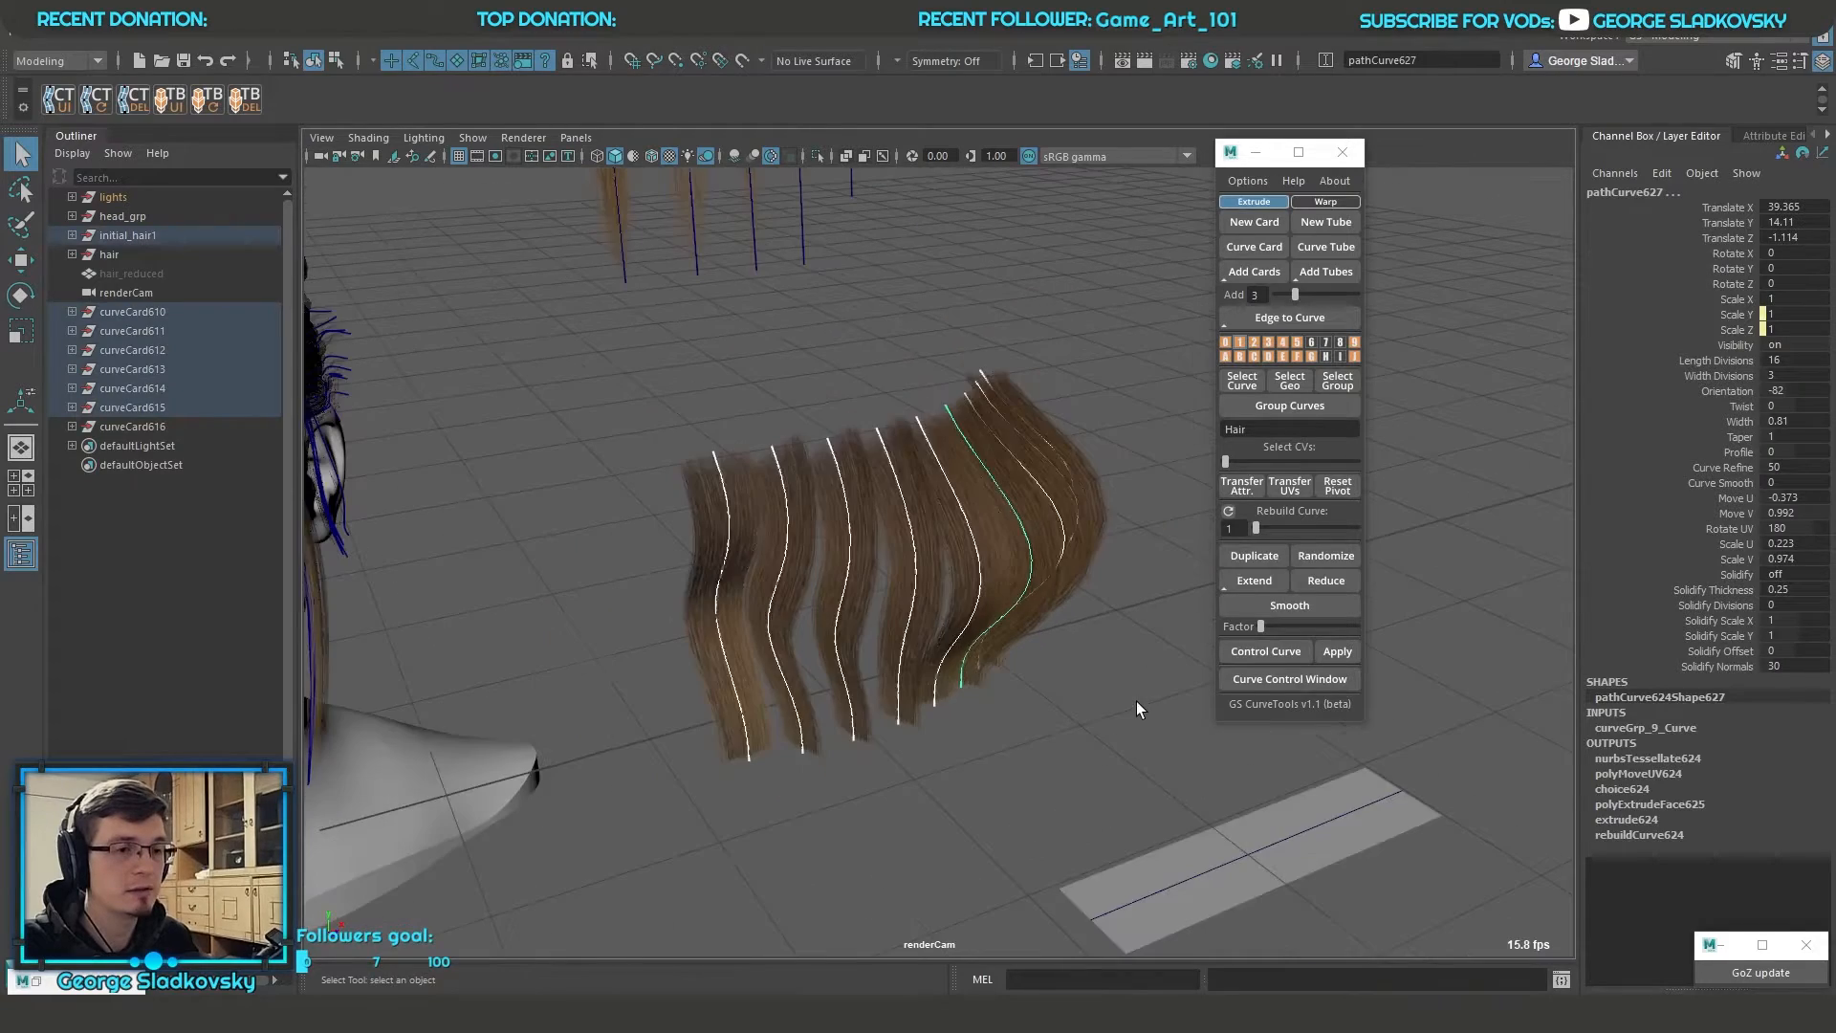
pyautogui.click(1136, 702)
pyautogui.keyDown('alt'); pyautogui.moveTo(942, 585); pyautogui.dragTo(955, 607); pyautogui.keyUp('alt')
pyautogui.moveTo(714, 408); pyautogui.dragTo(1208, 726)
pyautogui.press('f')
pyautogui.keyDown('alt'); pyautogui.moveTo(1176, 521); pyautogui.dragTo(1116, 567); pyautogui.keyUp('alt')
pyautogui.moveTo(1142, 402); pyautogui.dragTo(1008, 404, button='right')
pyautogui.keyDown('alt'); pyautogui.moveTo(1039, 434); pyautogui.dragTo(1044, 432); pyautogui.keyUp('alt')
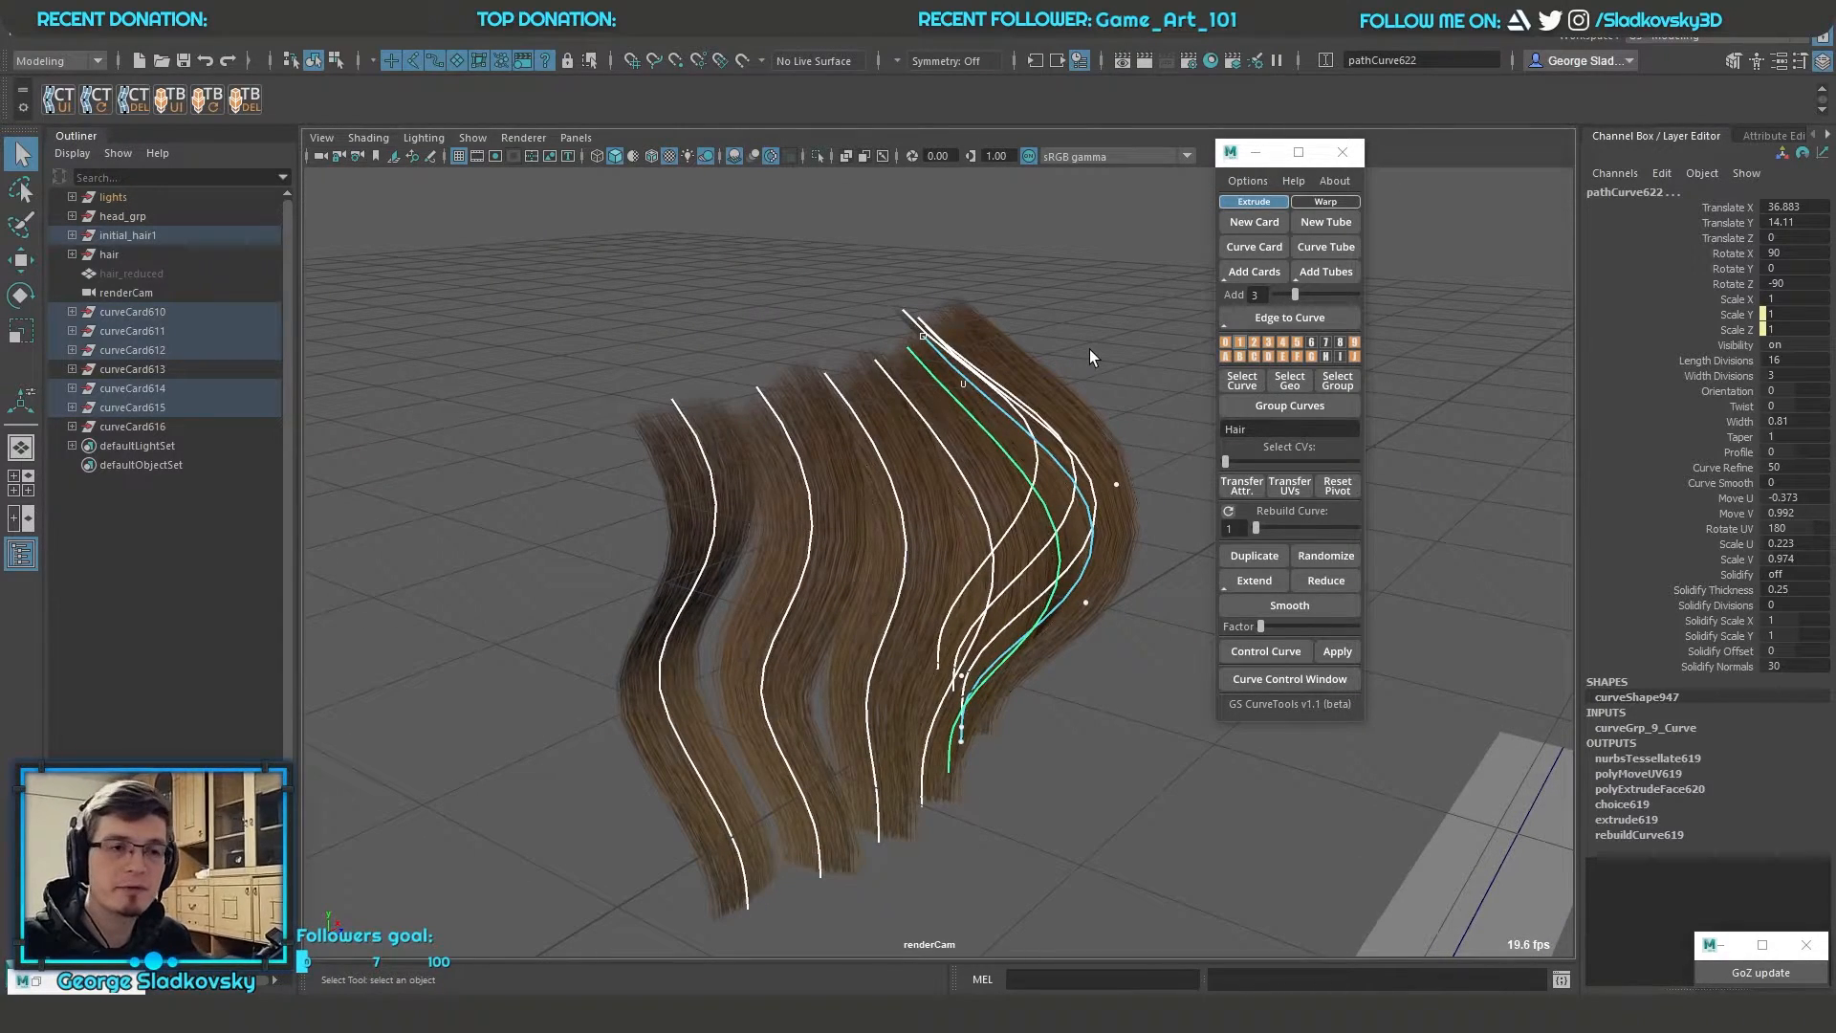
pyautogui.press('F8')
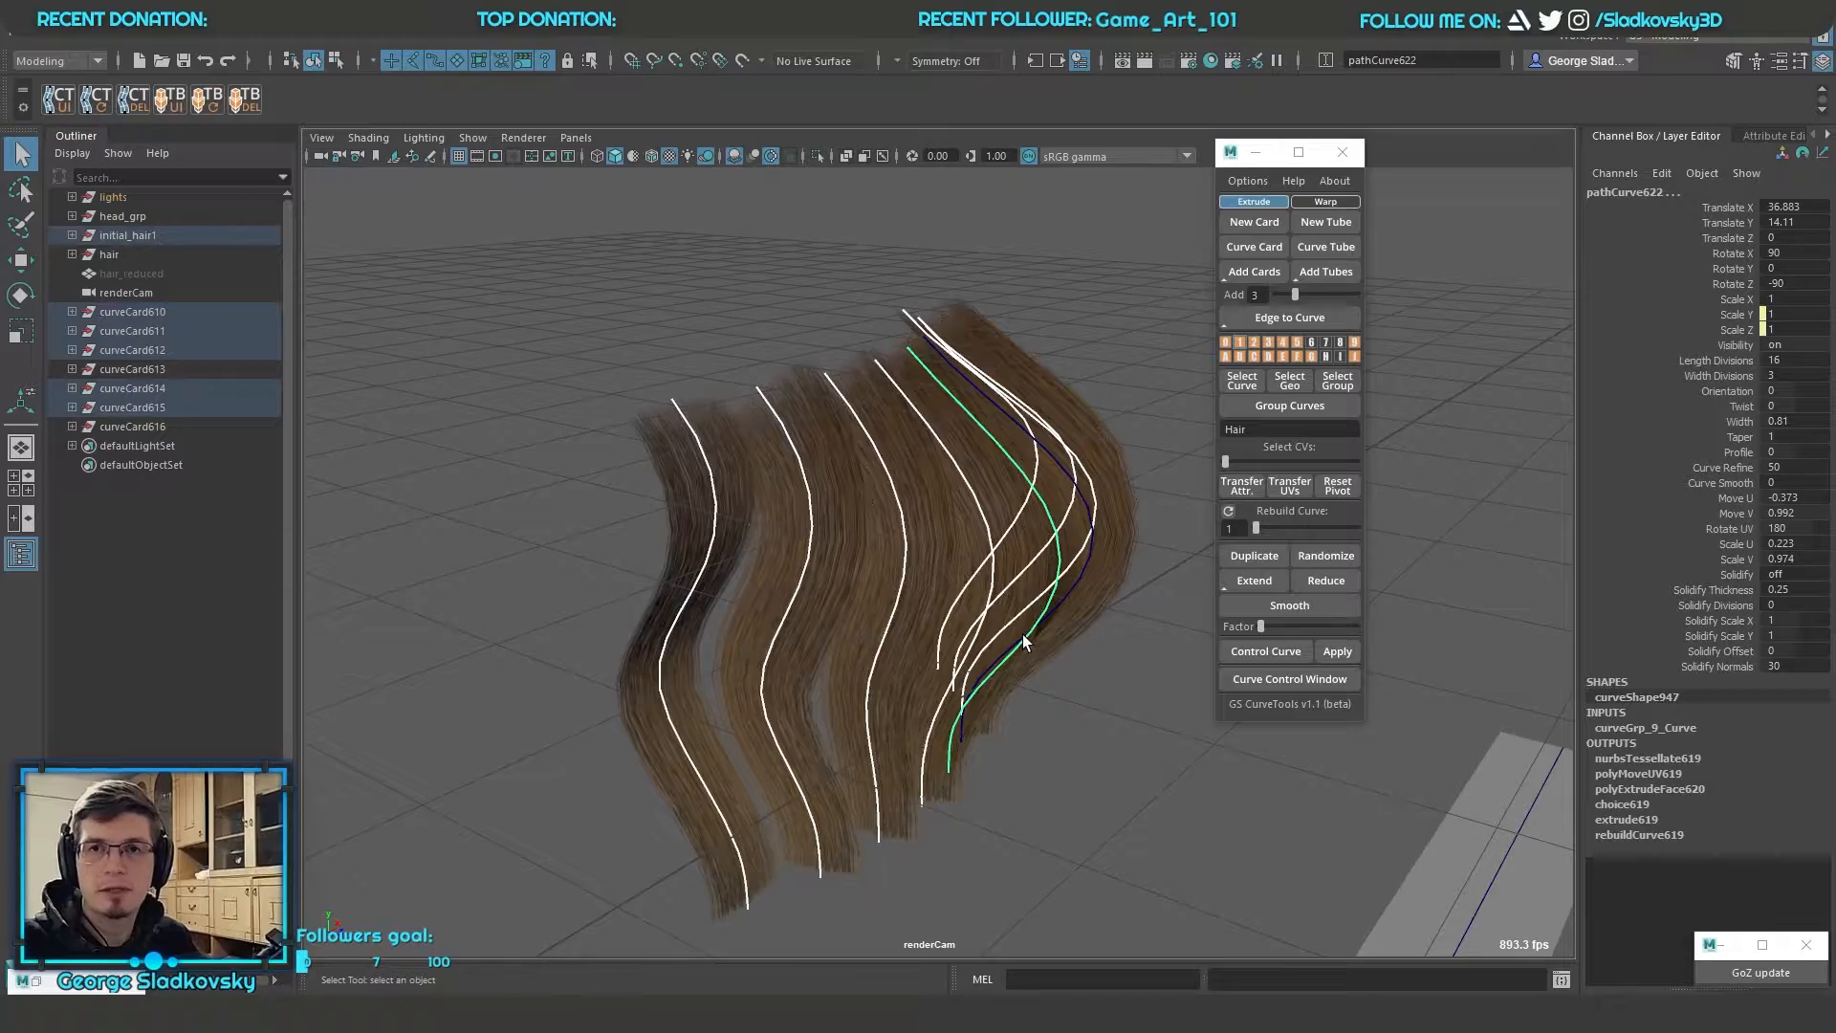
# Examine the hair path curves around the head from several sides and return to the wavy cards
pyautogui.keyDown('alt'); pyautogui.moveTo(990, 625); pyautogui.dragTo(889, 616, button='right'); pyautogui.keyUp('alt')
pyautogui.keyDown('alt'); pyautogui.moveTo(889, 616); pyautogui.dragTo(977, 530); pyautogui.keyUp('alt')
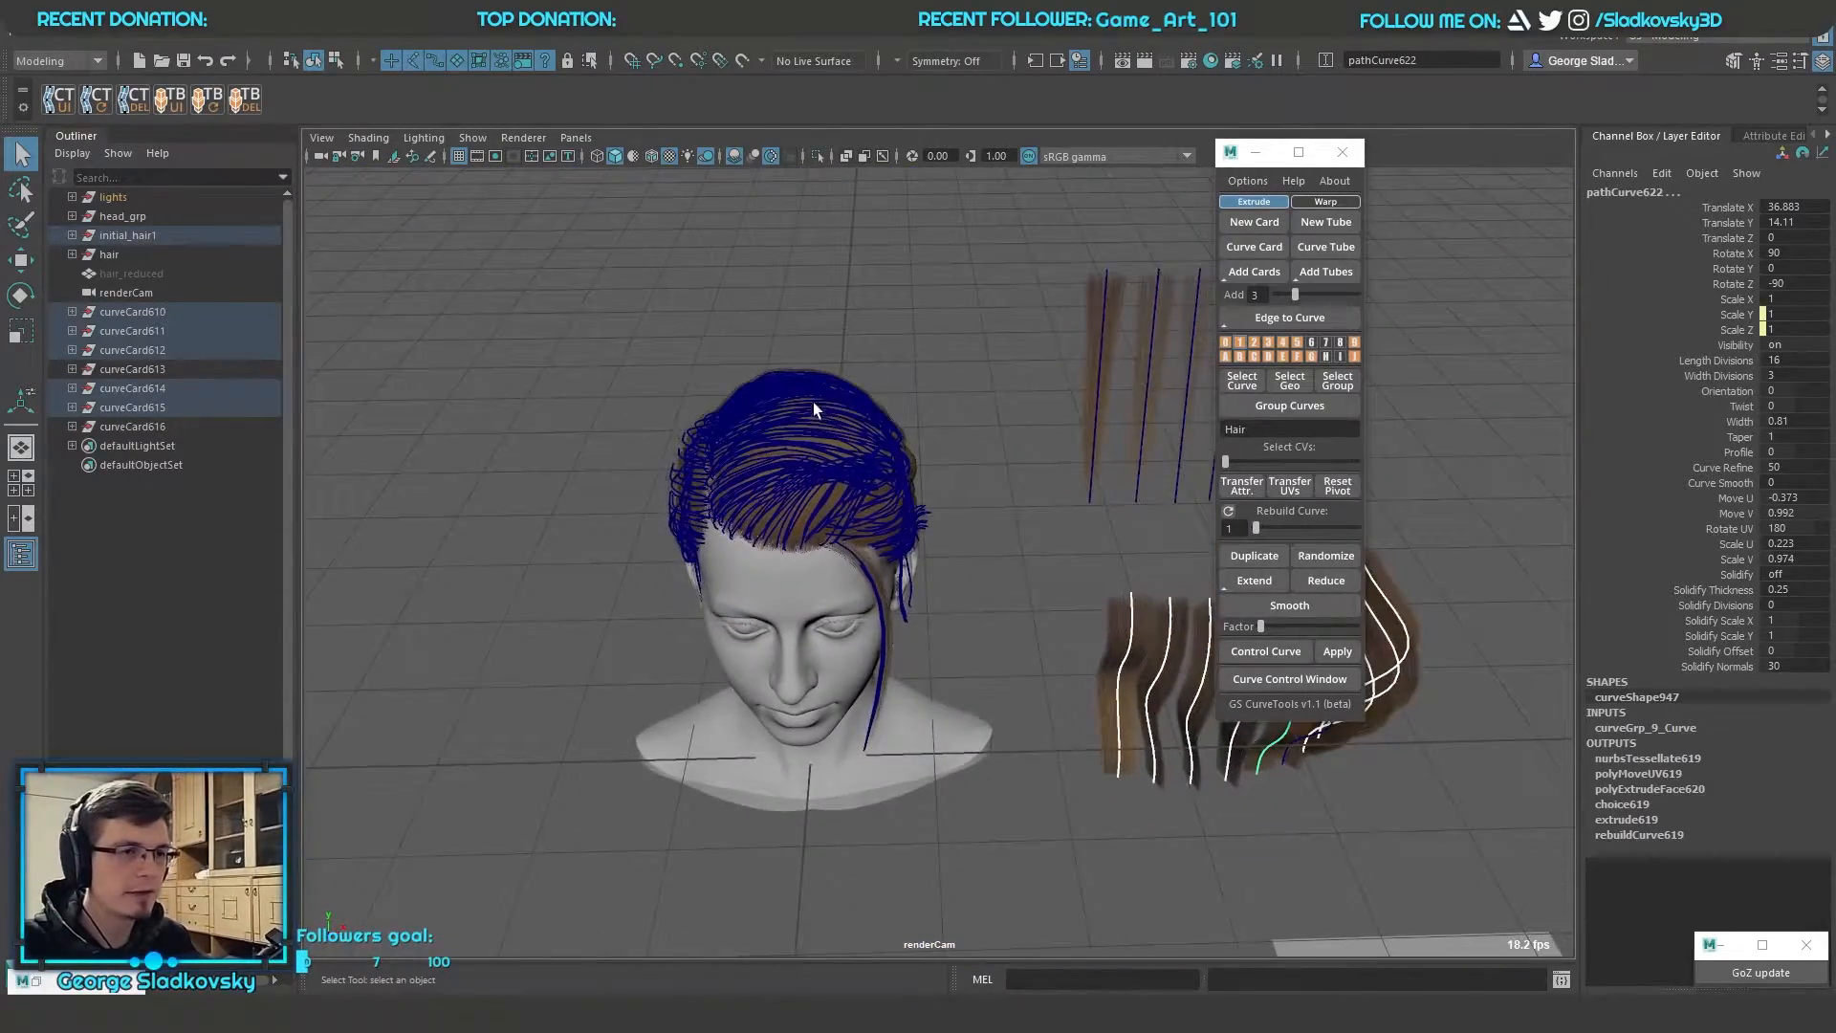
pyautogui.press('f')
pyautogui.keyDown('alt'); pyautogui.moveTo(977, 529); pyautogui.dragTo(1080, 521, button='right'); pyautogui.keyUp('alt')
pyautogui.keyDown('alt'); pyautogui.moveTo(1080, 521); pyautogui.dragTo(848, 512); pyautogui.keyUp('alt')
pyautogui.click(734, 156)
pyautogui.keyDown('alt'); pyautogui.moveTo(765, 382); pyautogui.dragTo(869, 497); pyautogui.keyUp('alt')
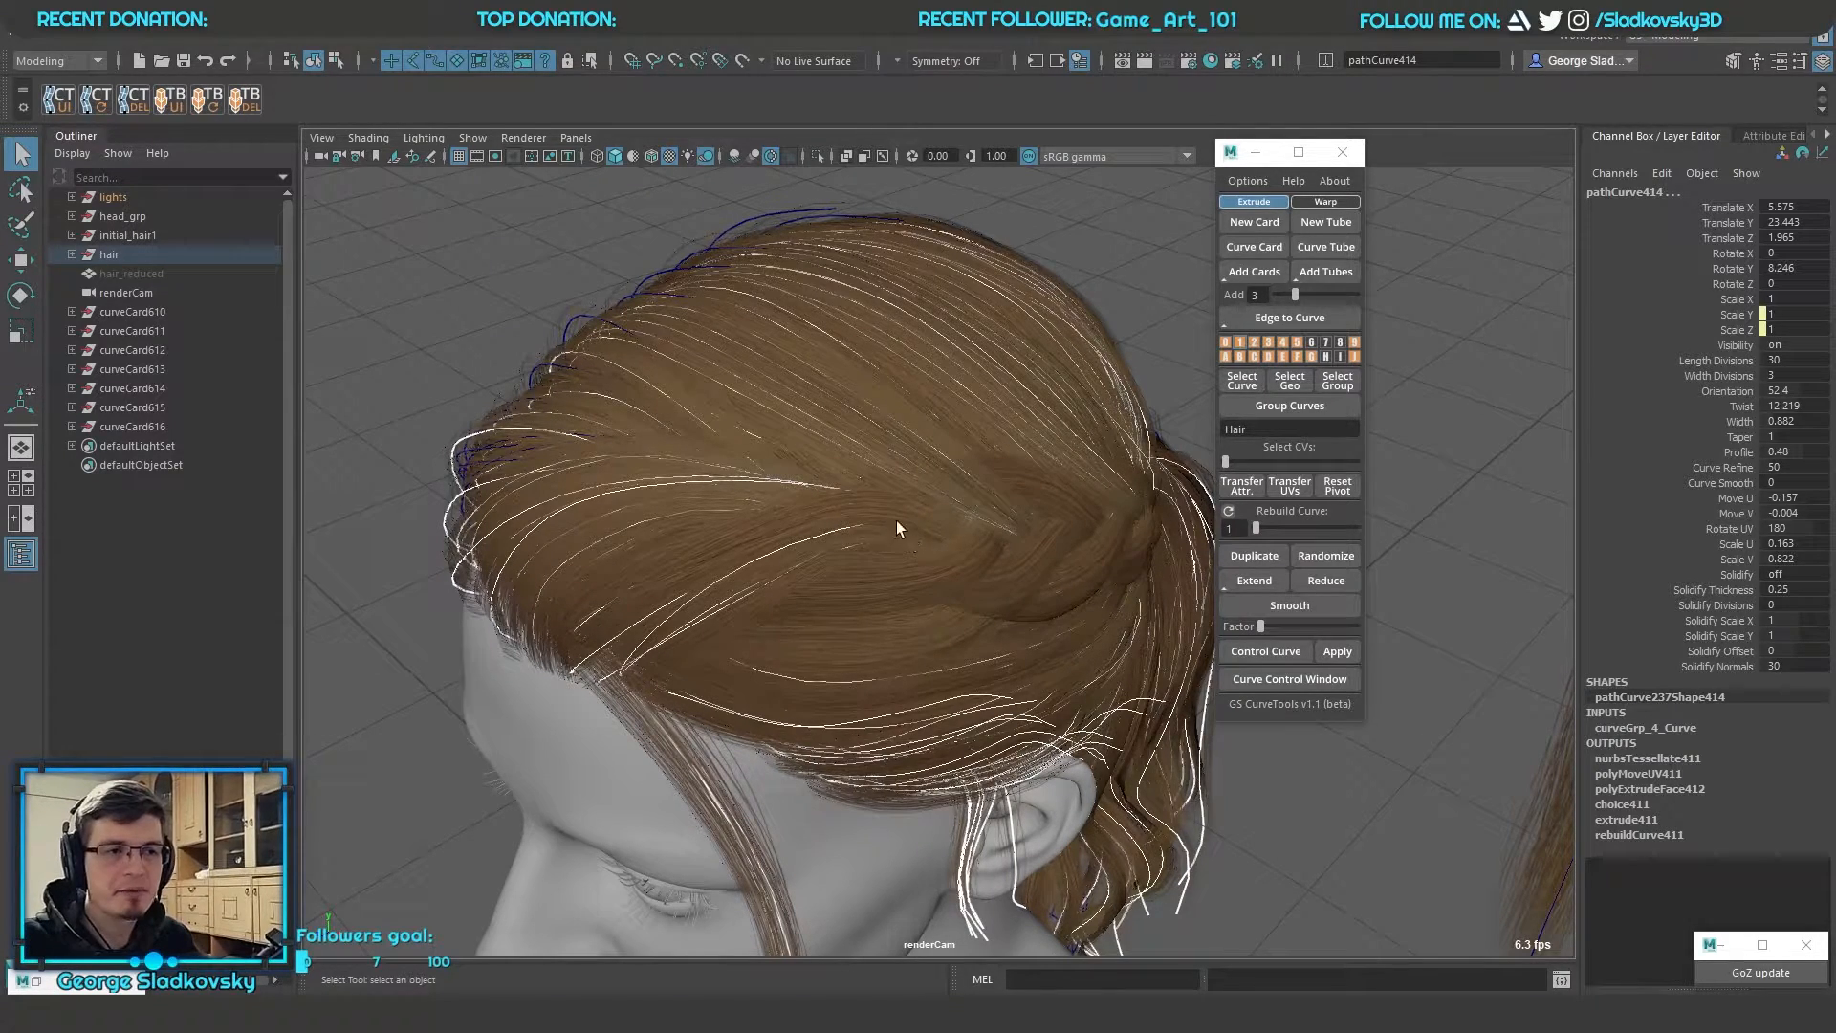
pyautogui.keyDown('alt'); pyautogui.moveTo(897, 535); pyautogui.dragTo(617, 600); pyautogui.keyUp('alt')
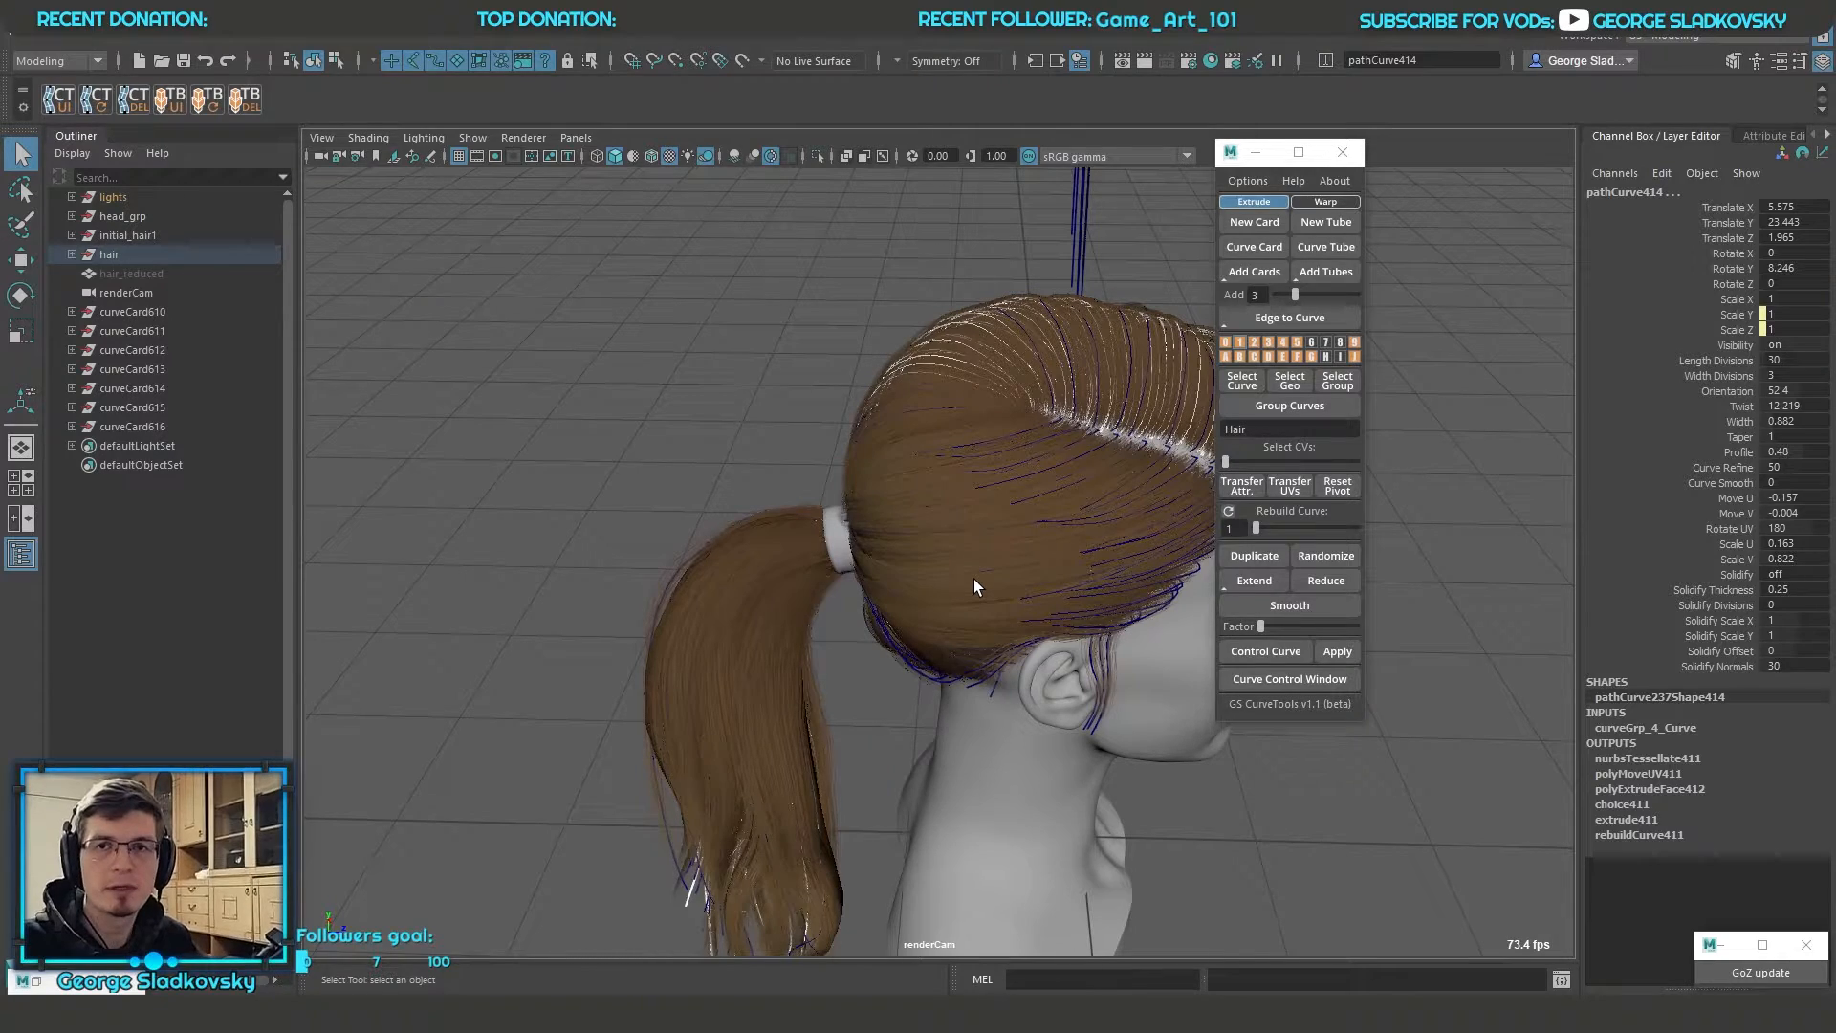
pyautogui.keyDown('alt'); pyautogui.moveTo(973, 577); pyautogui.dragTo(861, 565); pyautogui.keyUp('alt')
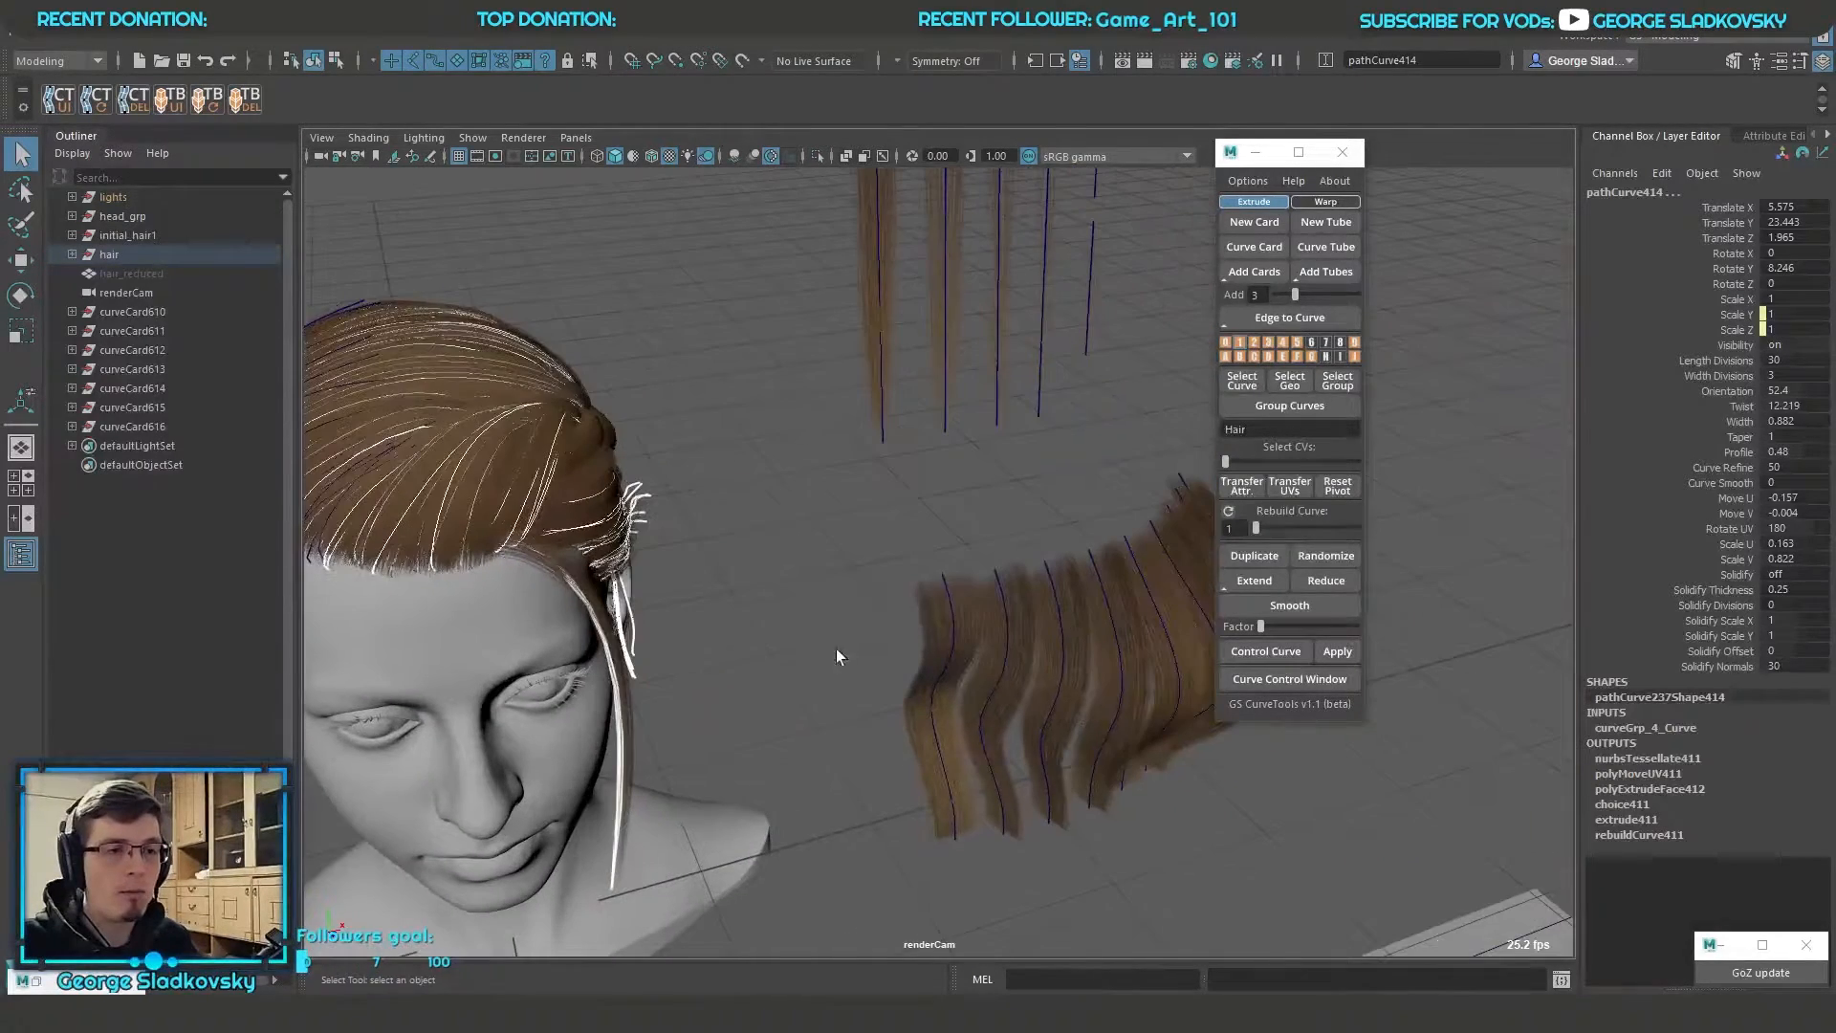
pyautogui.press('f')
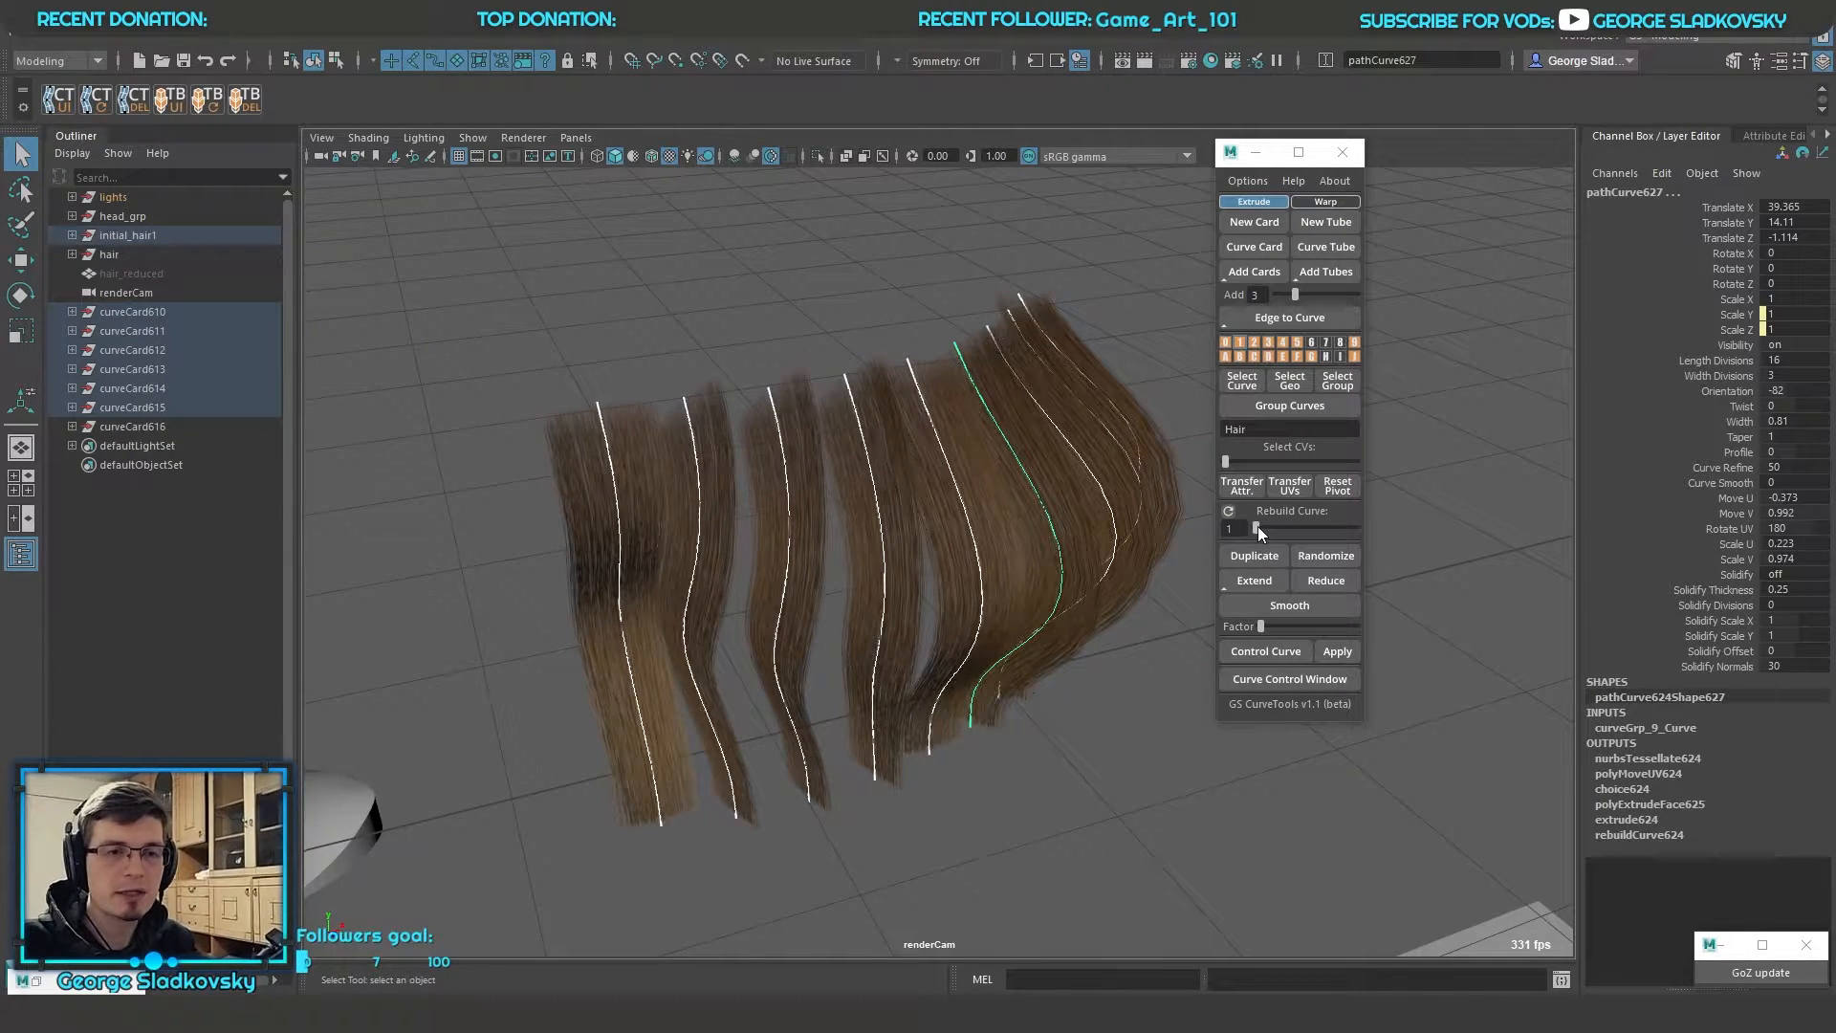
# Rebuild the selected wavy card curves with a value of 49 and with a value of 200
pyautogui.moveTo(1258, 526); pyautogui.dragTo(1352, 530)
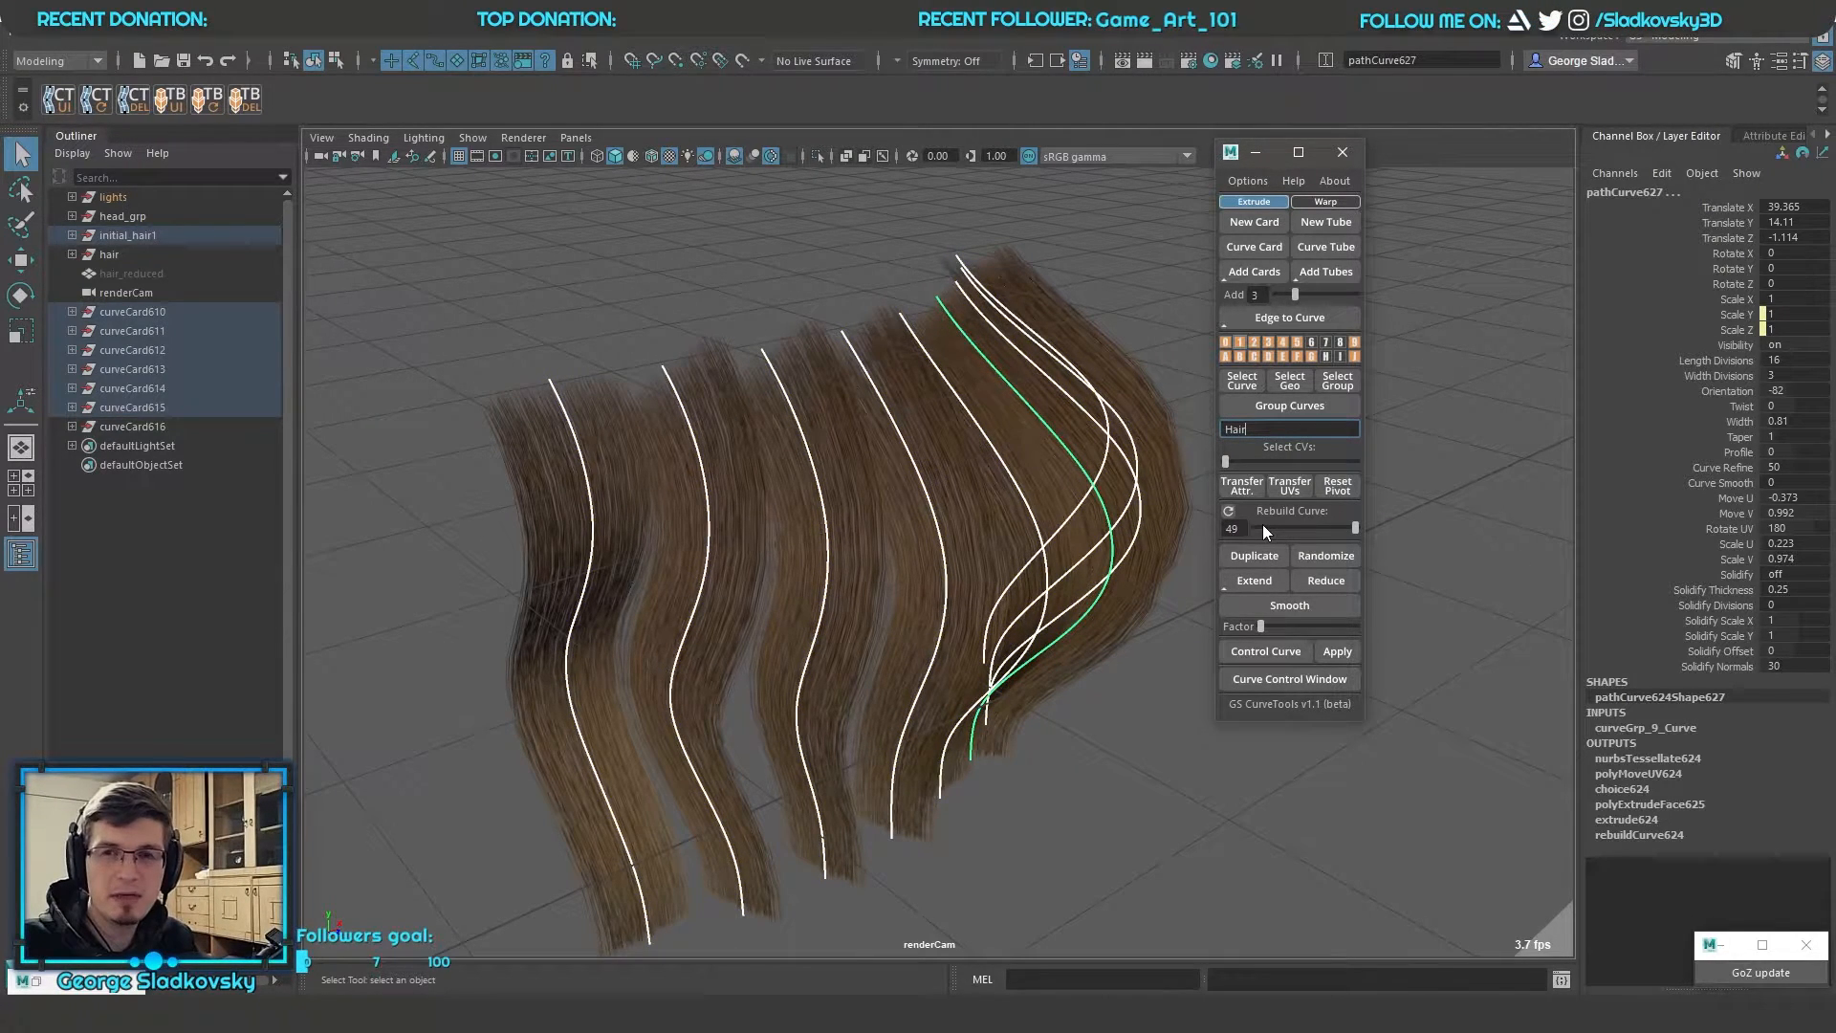
pyautogui.moveTo(1242, 529); pyautogui.dragTo(954, 513)
pyautogui.write('200')
pyautogui.press('Return')
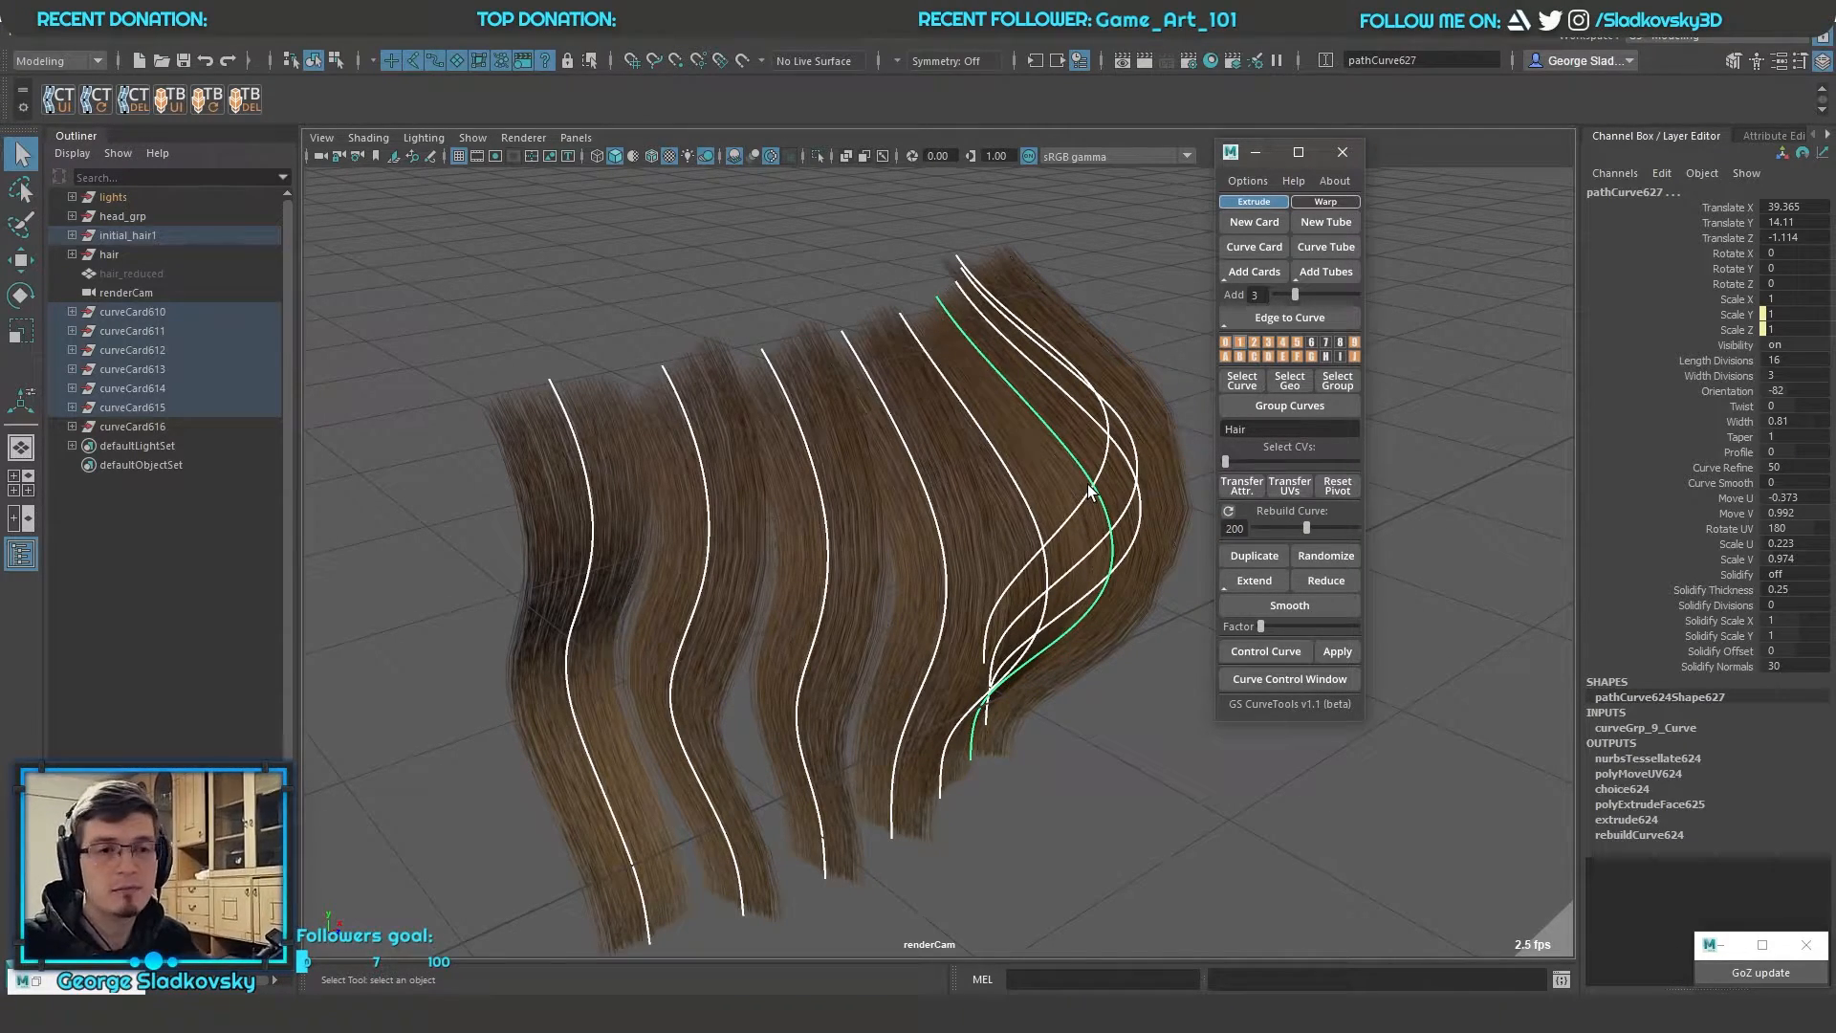
# Rebuild the wavy card curves at lower values, ending at 19, and select all of the cards
pyautogui.scroll(-3, 1088, 491)
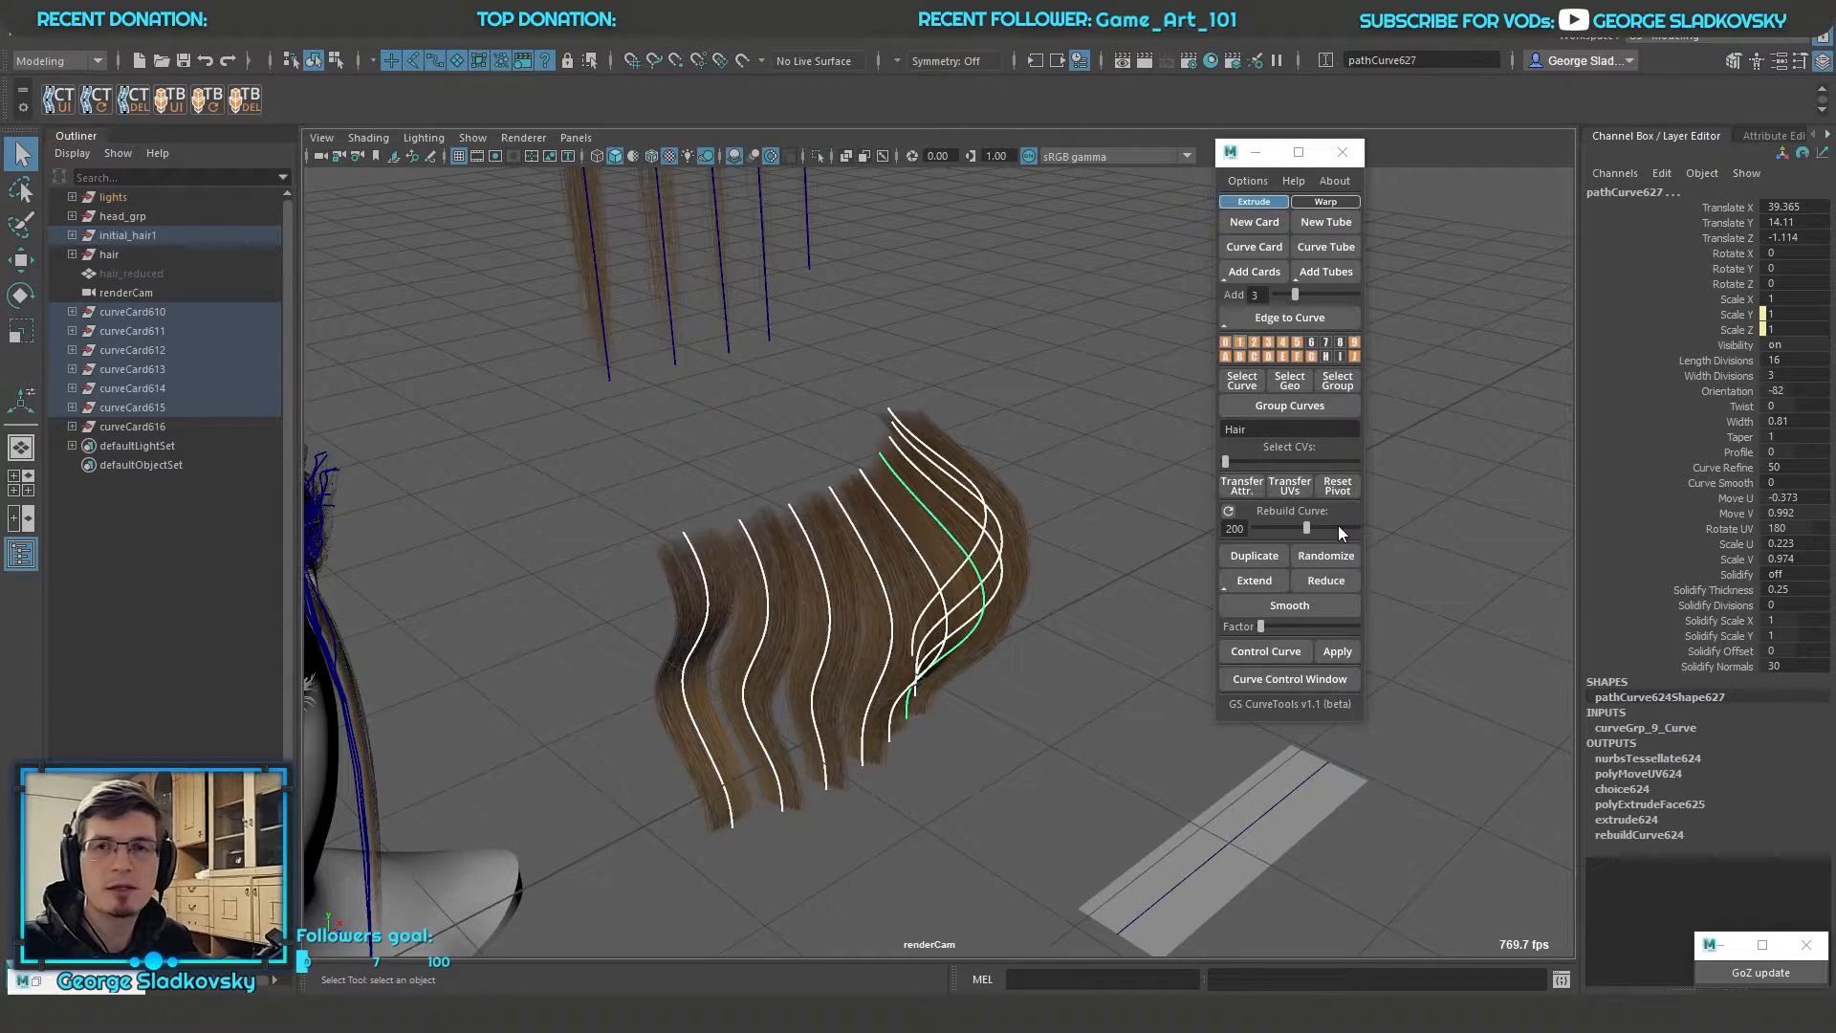
pyautogui.moveTo(1304, 532); pyautogui.dragTo(1318, 528)
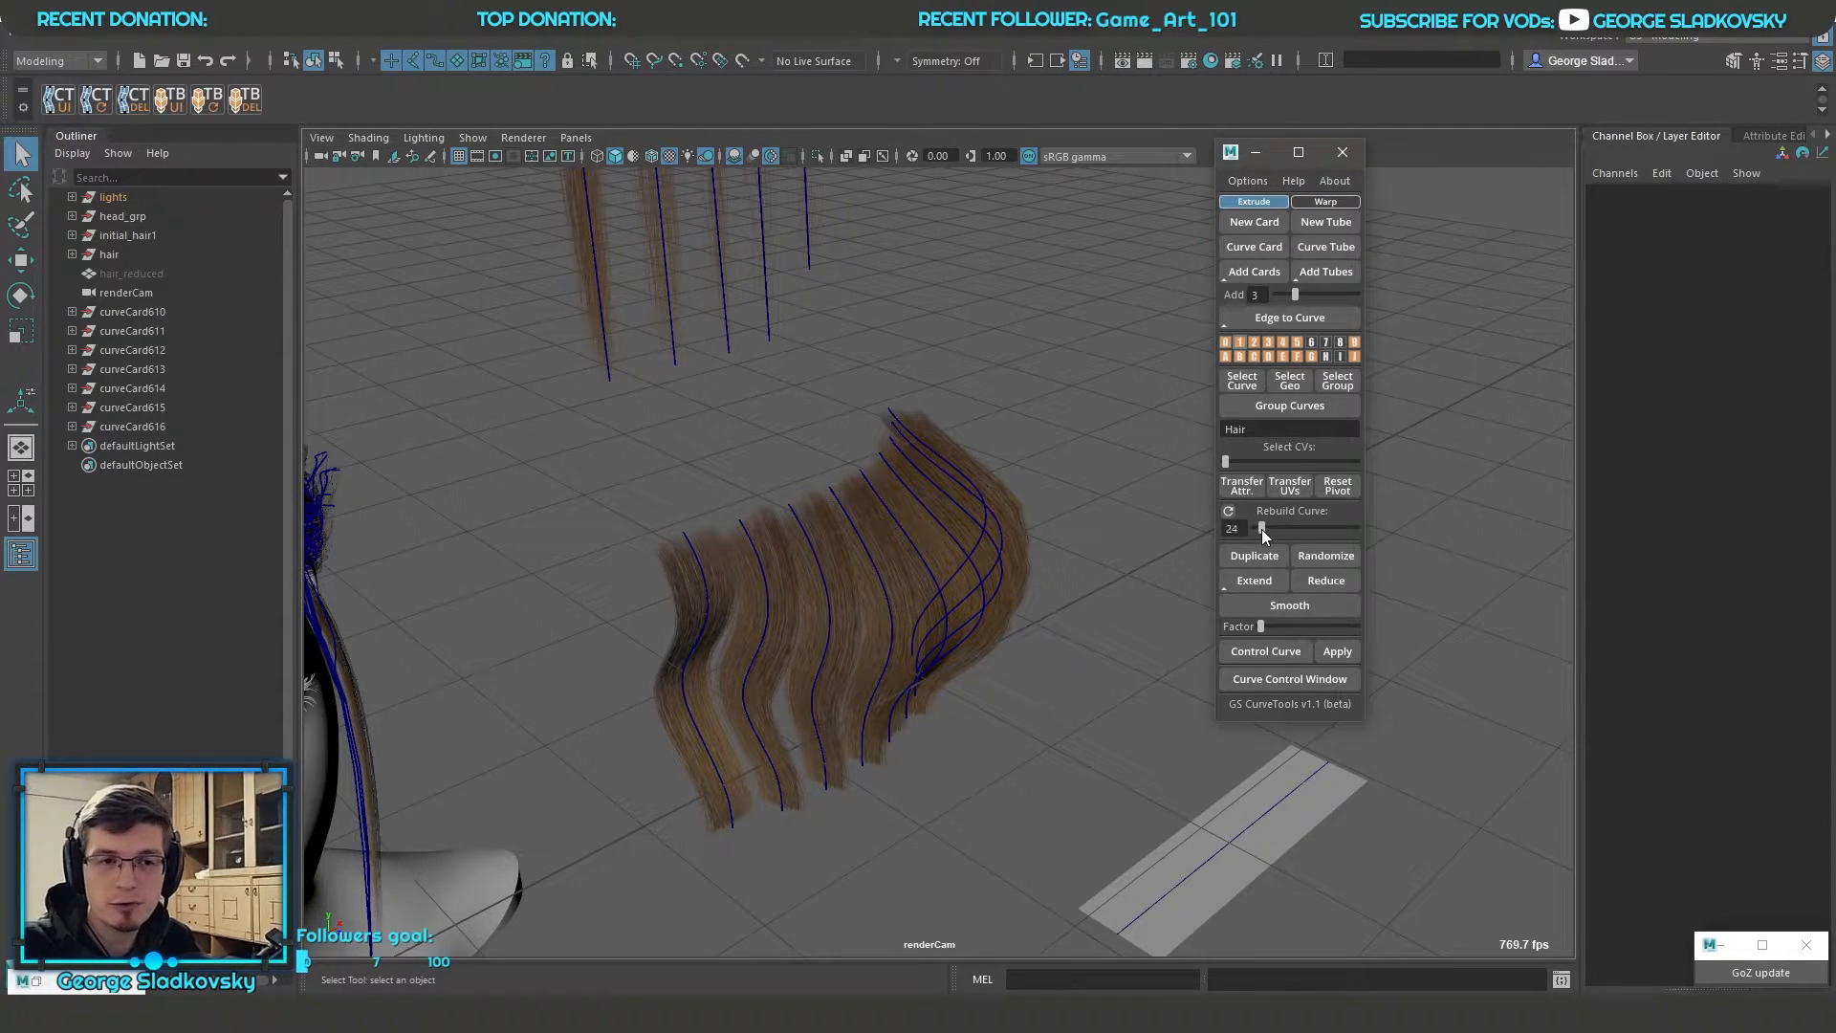
pyautogui.moveTo(1269, 529); pyautogui.dragTo(1260, 529)
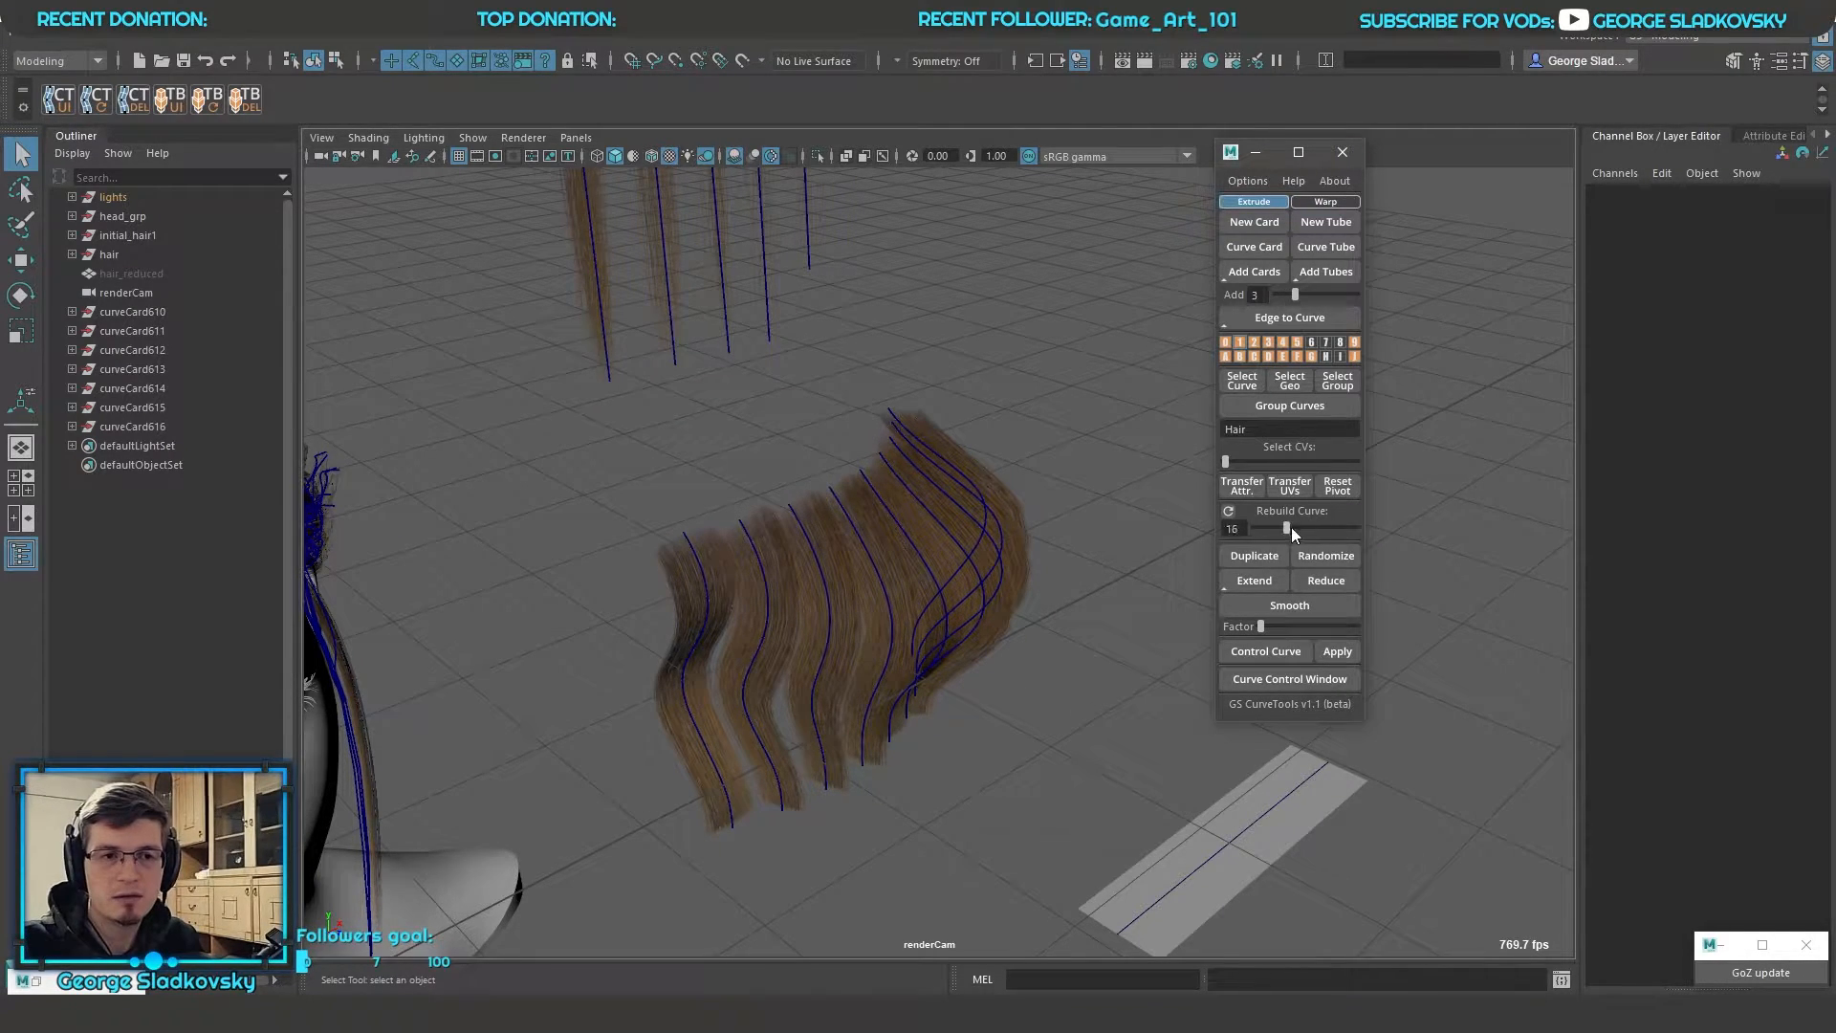
pyautogui.moveTo(1290, 528); pyautogui.dragTo(1285, 528)
pyautogui.keyDown('alt'); pyautogui.moveTo(807, 482); pyautogui.dragTo(765, 470); pyautogui.keyUp('alt')
pyautogui.moveTo(650, 445); pyautogui.dragTo(1126, 706)
pyautogui.keyDown('alt'); pyautogui.moveTo(1126, 705); pyautogui.dragTo(1038, 595); pyautogui.keyUp('alt')
pyautogui.keyDown('alt'); pyautogui.moveTo(1037, 595); pyautogui.dragTo(1134, 696, button='right'); pyautogui.keyUp('alt')
pyautogui.keyDown('alt'); pyautogui.moveTo(1133, 696); pyautogui.dragTo(1045, 606, button='middle'); pyautogui.keyUp('alt')
pyautogui.keyDown('alt'); pyautogui.moveTo(1049, 613); pyautogui.dragTo(1008, 610, button='right'); pyautogui.keyUp('alt')
pyautogui.keyDown('alt'); pyautogui.moveTo(875, 560); pyautogui.dragTo(910, 578, button='right'); pyautogui.keyUp('alt')
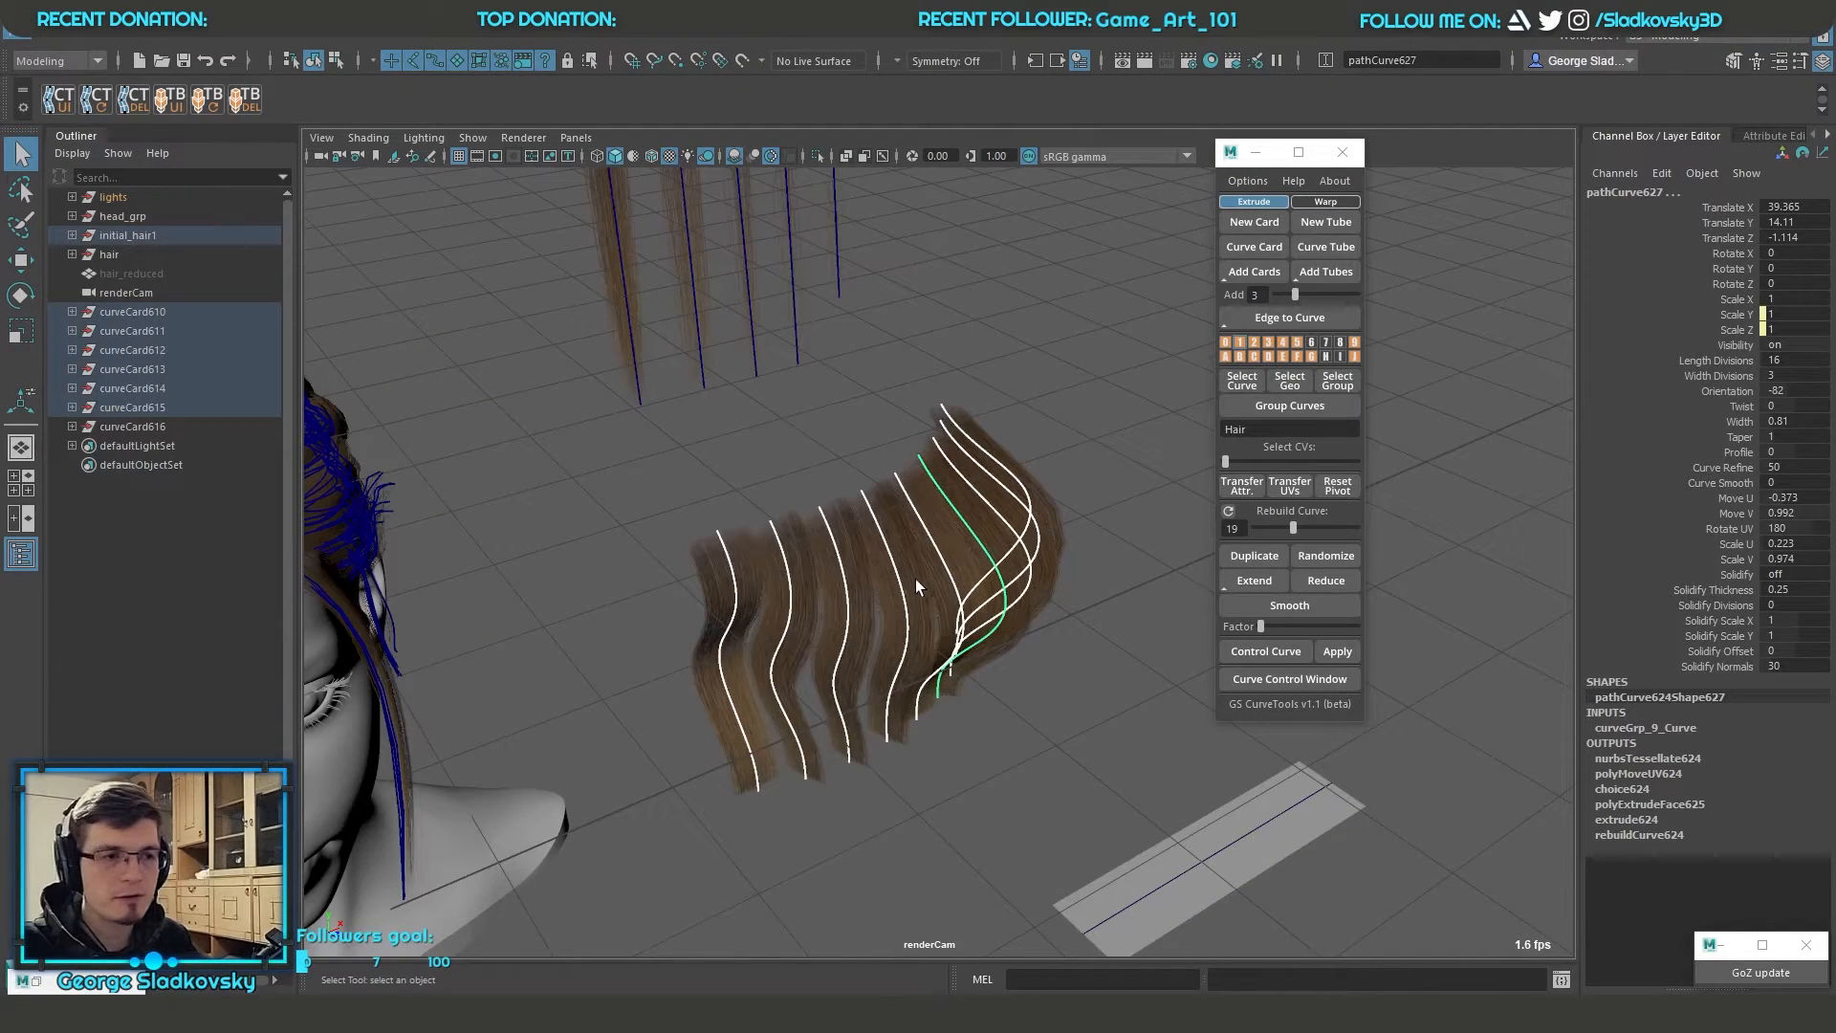
# Try moving one wavy card curve as a whole, undo it, and try pulling its middle control vertices outward
pyautogui.click(954, 576)
pyautogui.press('w')
pyautogui.moveTo(944, 512); pyautogui.dragTo(1077, 455)
pyautogui.hotkey('ctrl', 'z')
pyautogui.press('F9')
pyautogui.moveTo(939, 577); pyautogui.dragTo(1040, 557)
pyautogui.keyDown('alt'); pyautogui.moveTo(1040, 556); pyautogui.dragTo(1143, 602, button='right'); pyautogui.keyUp('alt')
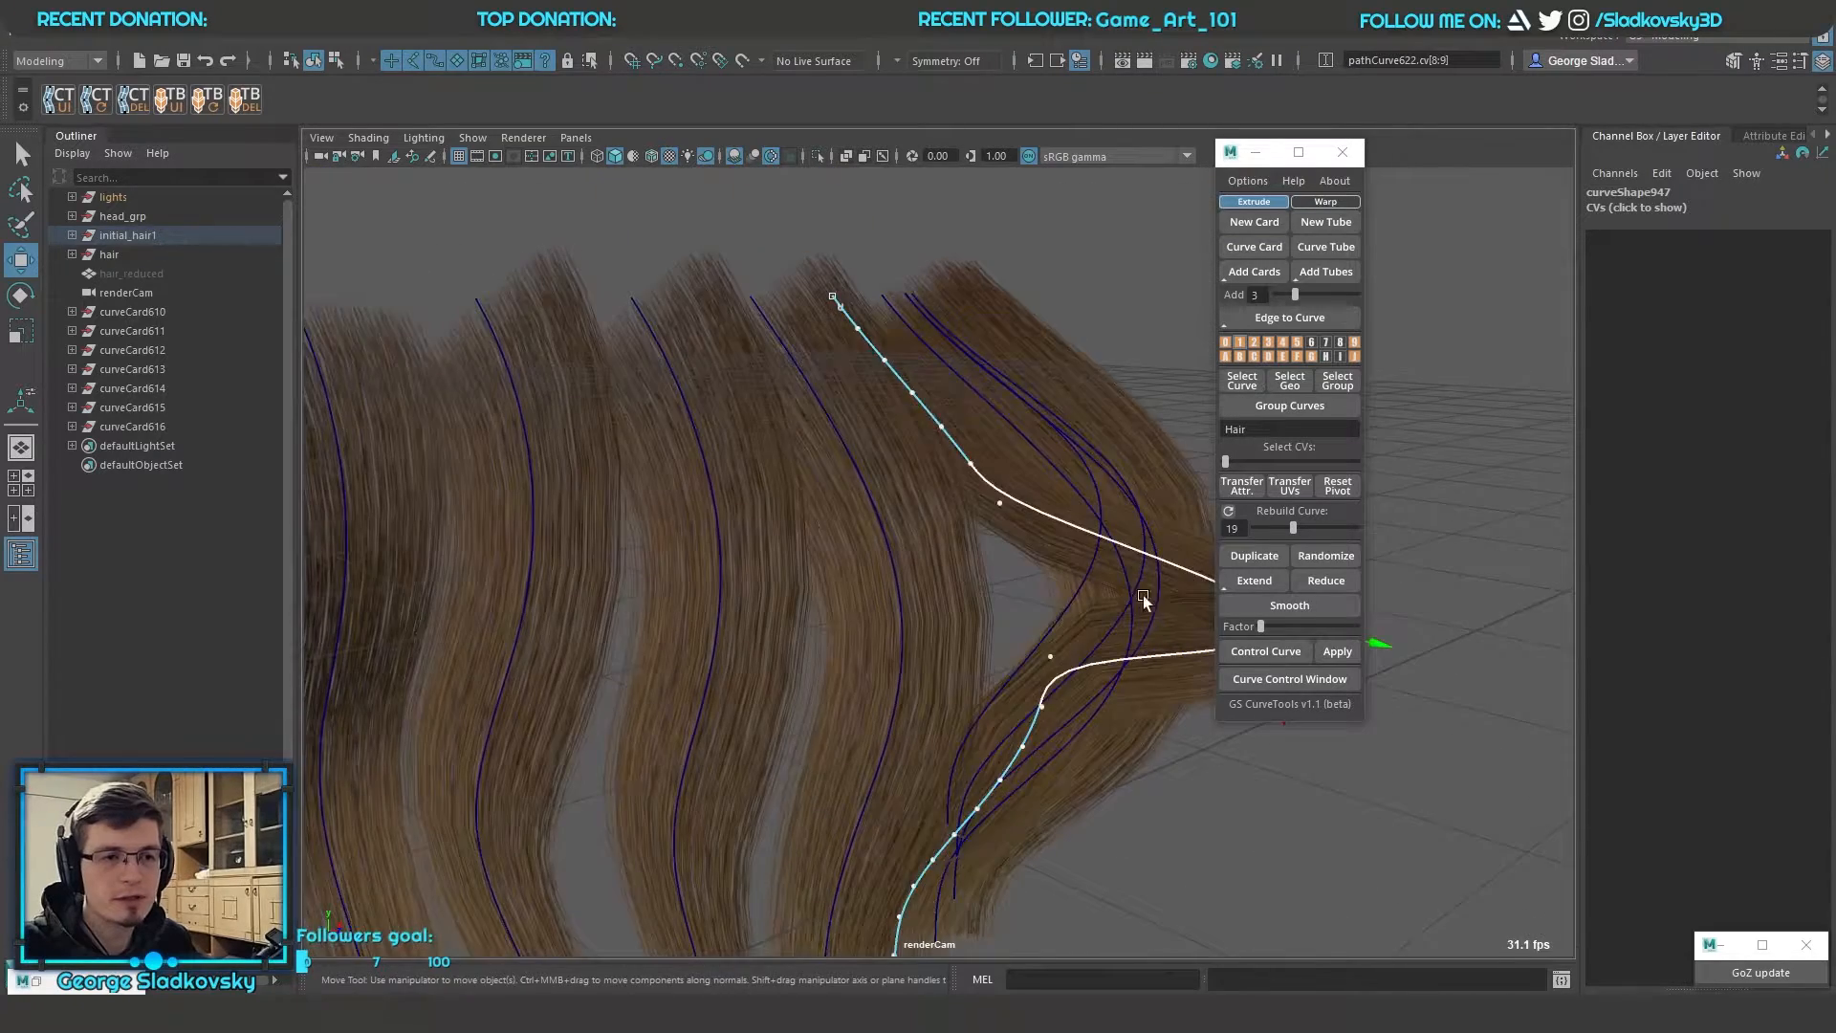
pyautogui.keyDown('alt'); pyautogui.moveTo(1144, 602); pyautogui.dragTo(1015, 609, button='middle'); pyautogui.keyUp('alt')
pyautogui.moveTo(1083, 617); pyautogui.dragTo(860, 573)
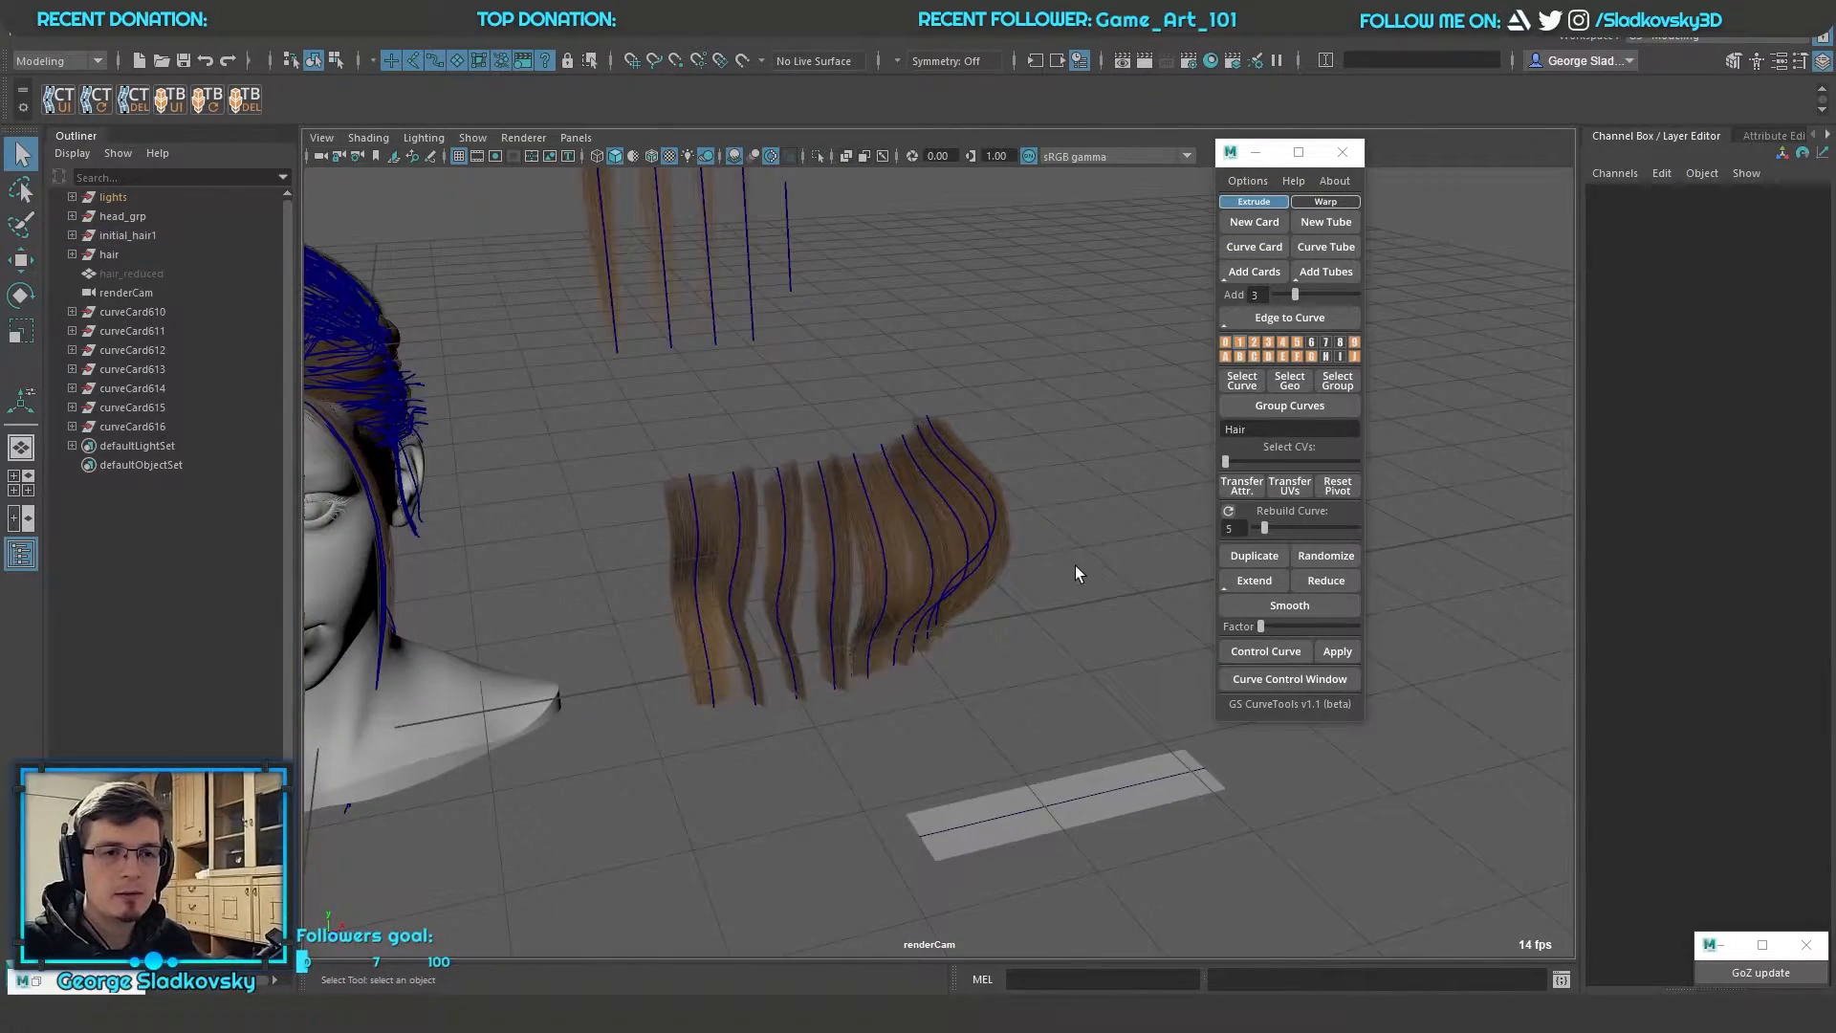
pyautogui.keyDown('alt'); pyautogui.moveTo(1075, 565); pyautogui.dragTo(1333, 576, button='right'); pyautogui.keyUp('alt')
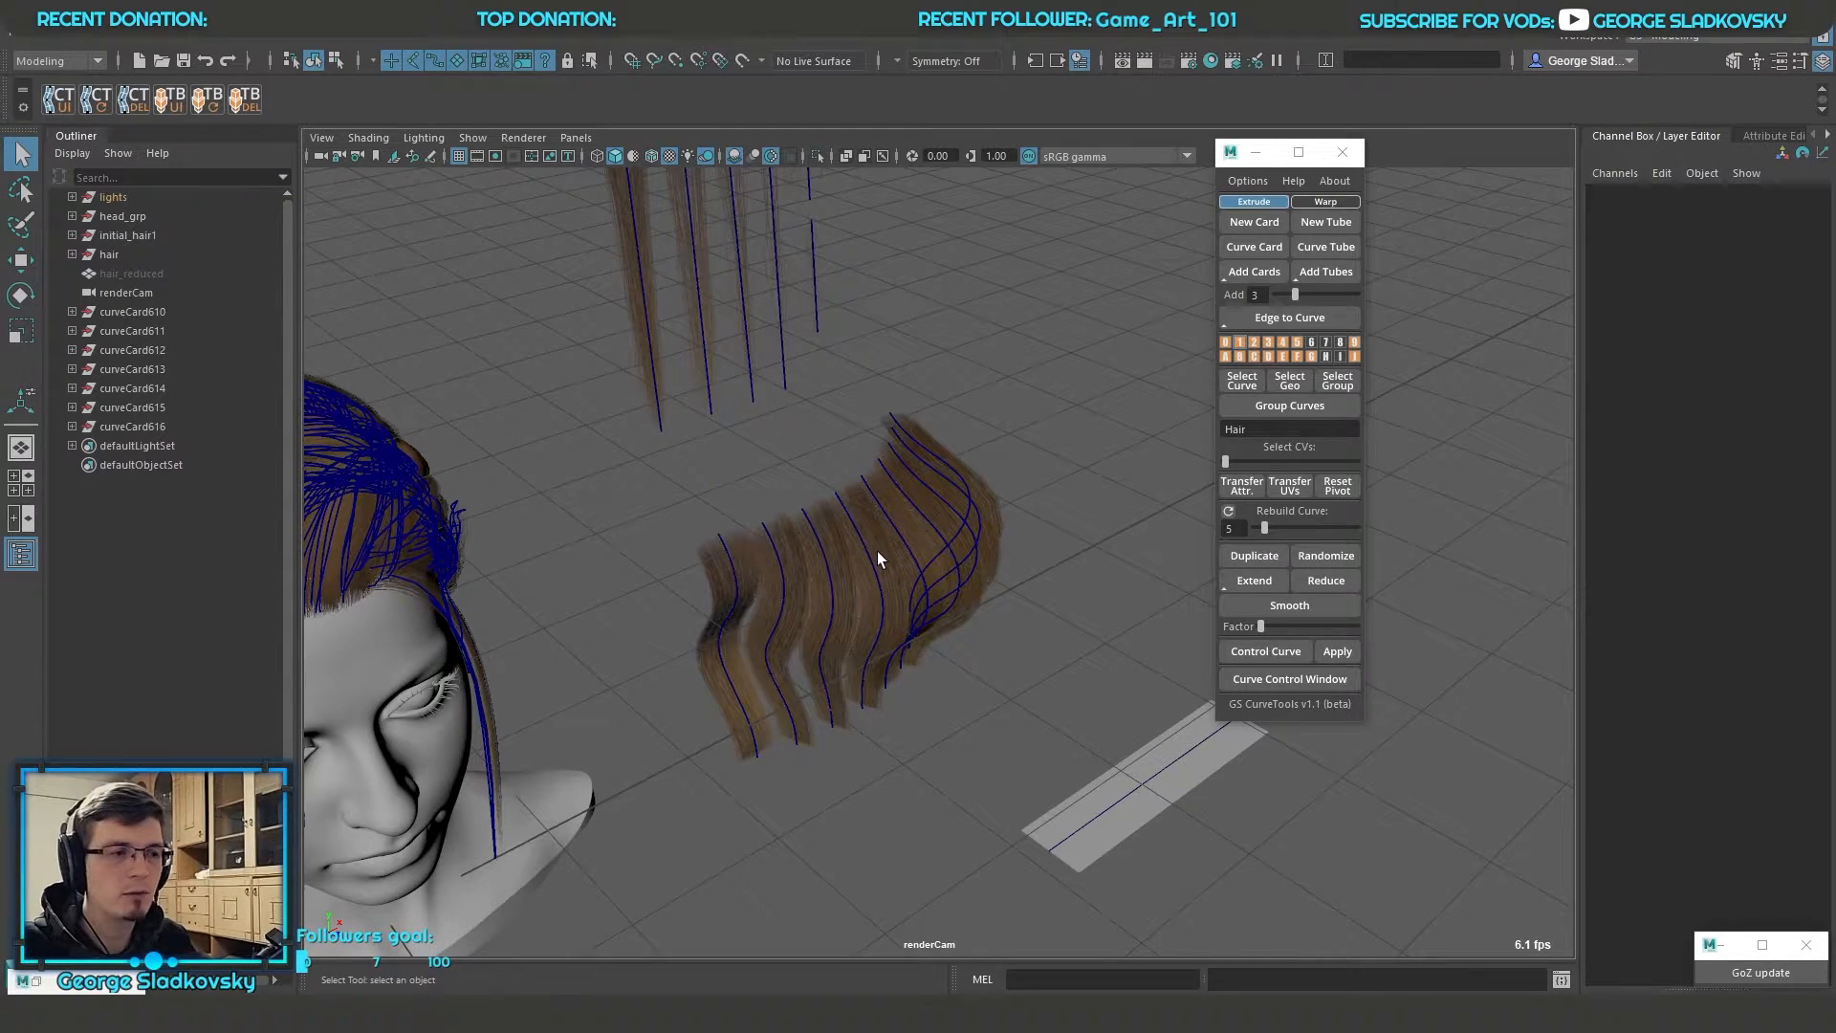
# Select all the wavy card curves, increase the factor and extend the curves in several increments
pyautogui.keyDown('alt'); pyautogui.moveTo(877, 552); pyautogui.dragTo(1014, 589, button='middle'); pyautogui.keyUp('alt')
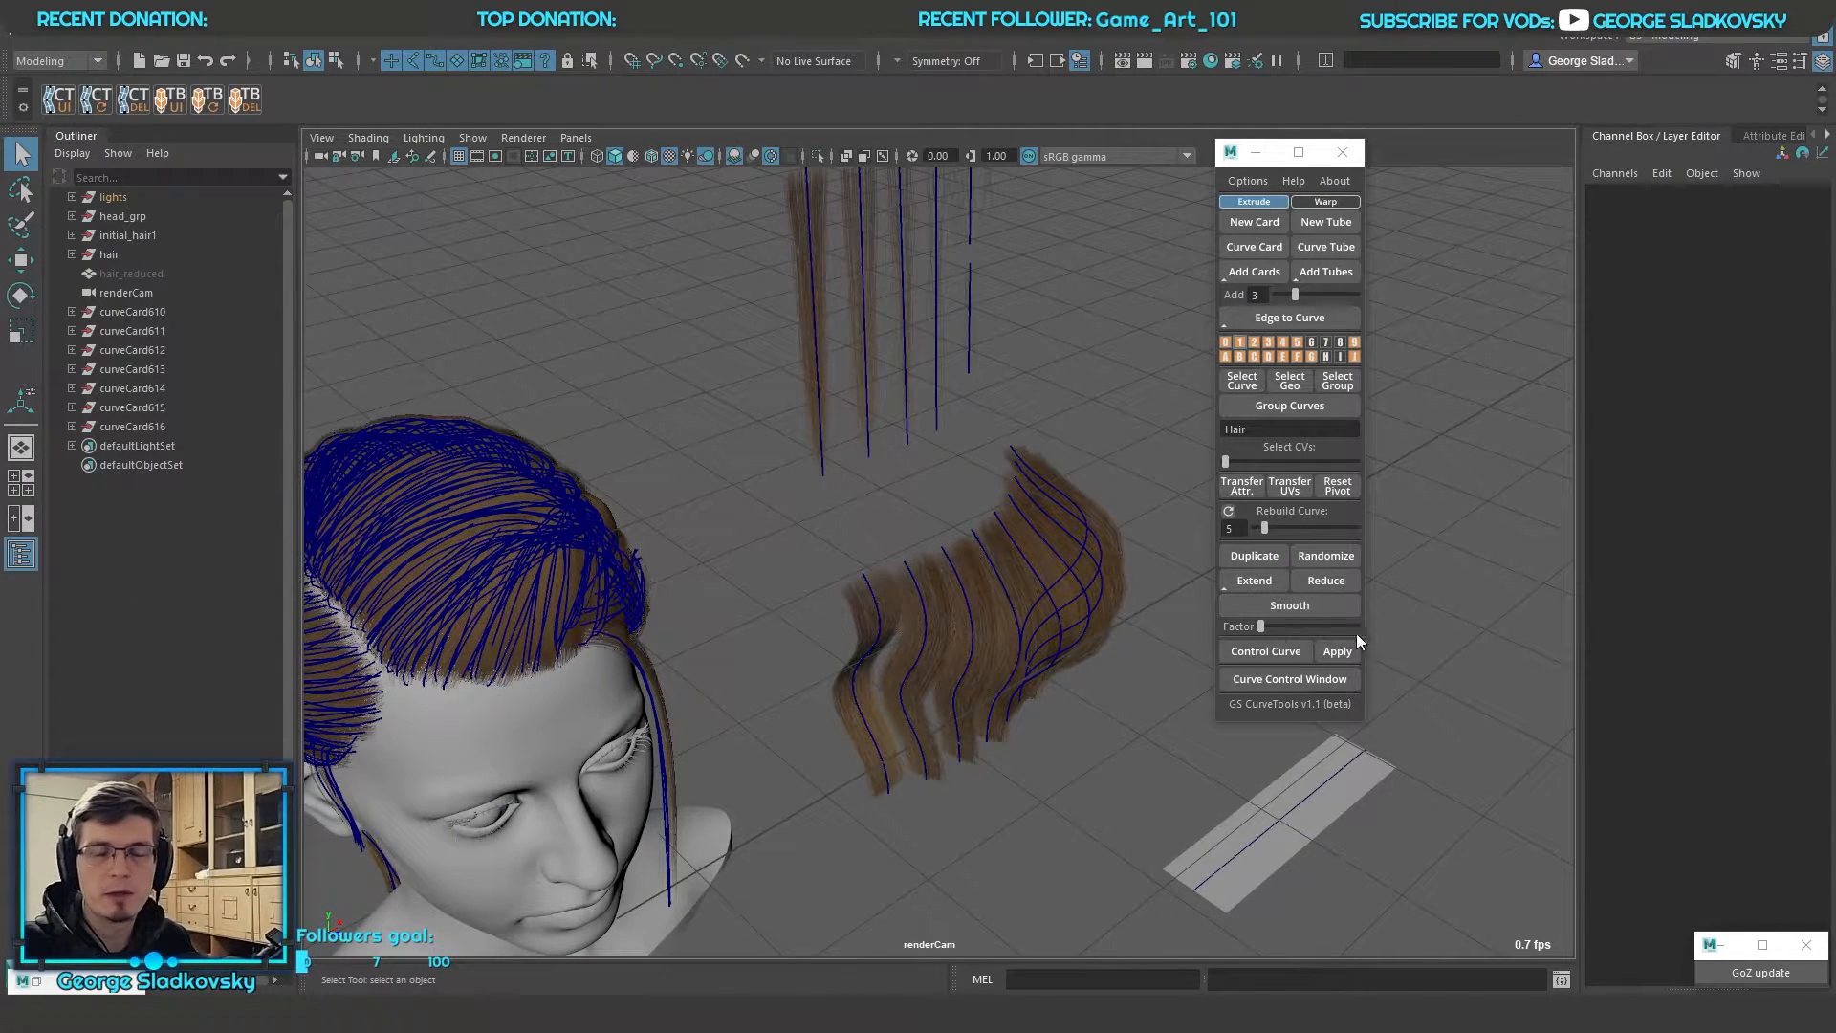
pyautogui.scroll(3, 1097, 605)
pyautogui.keyDown('alt'); pyautogui.moveTo(1098, 605); pyautogui.dragTo(1081, 526); pyautogui.keyUp('alt')
pyautogui.moveTo(630, 437); pyautogui.dragTo(1205, 738)
pyautogui.click(1265, 583)
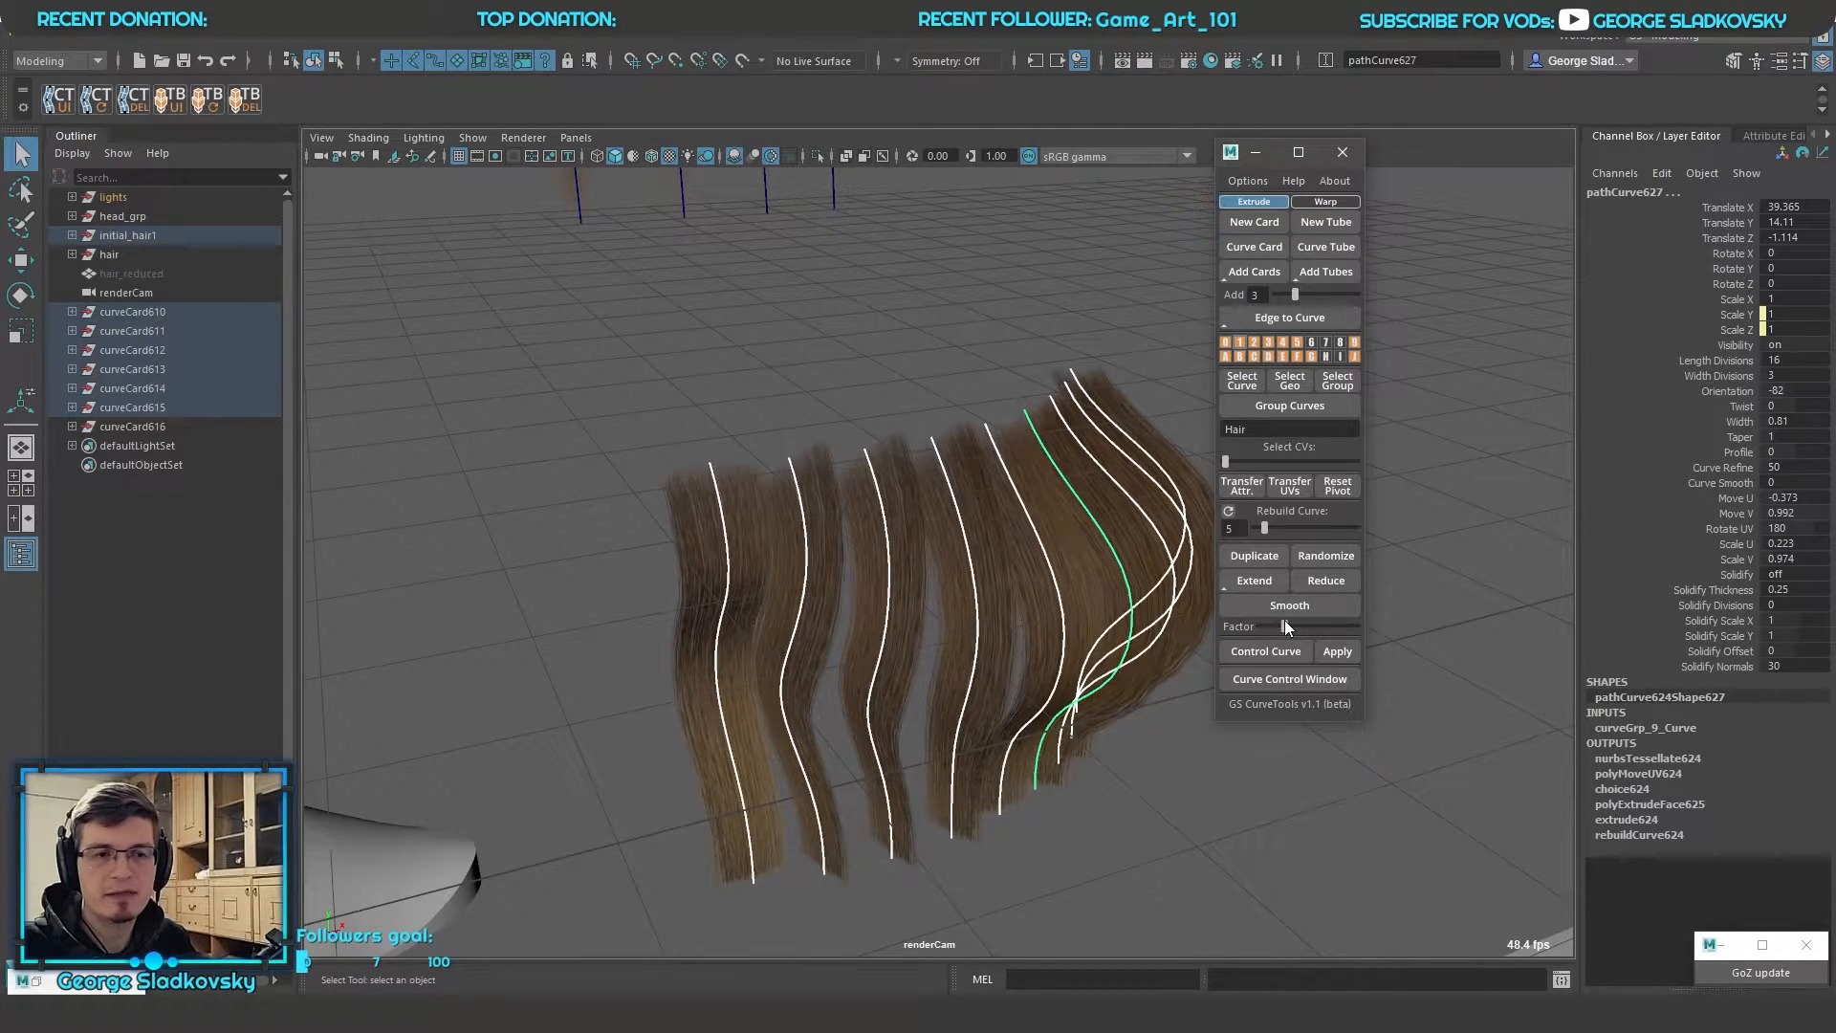
pyautogui.click(1271, 583)
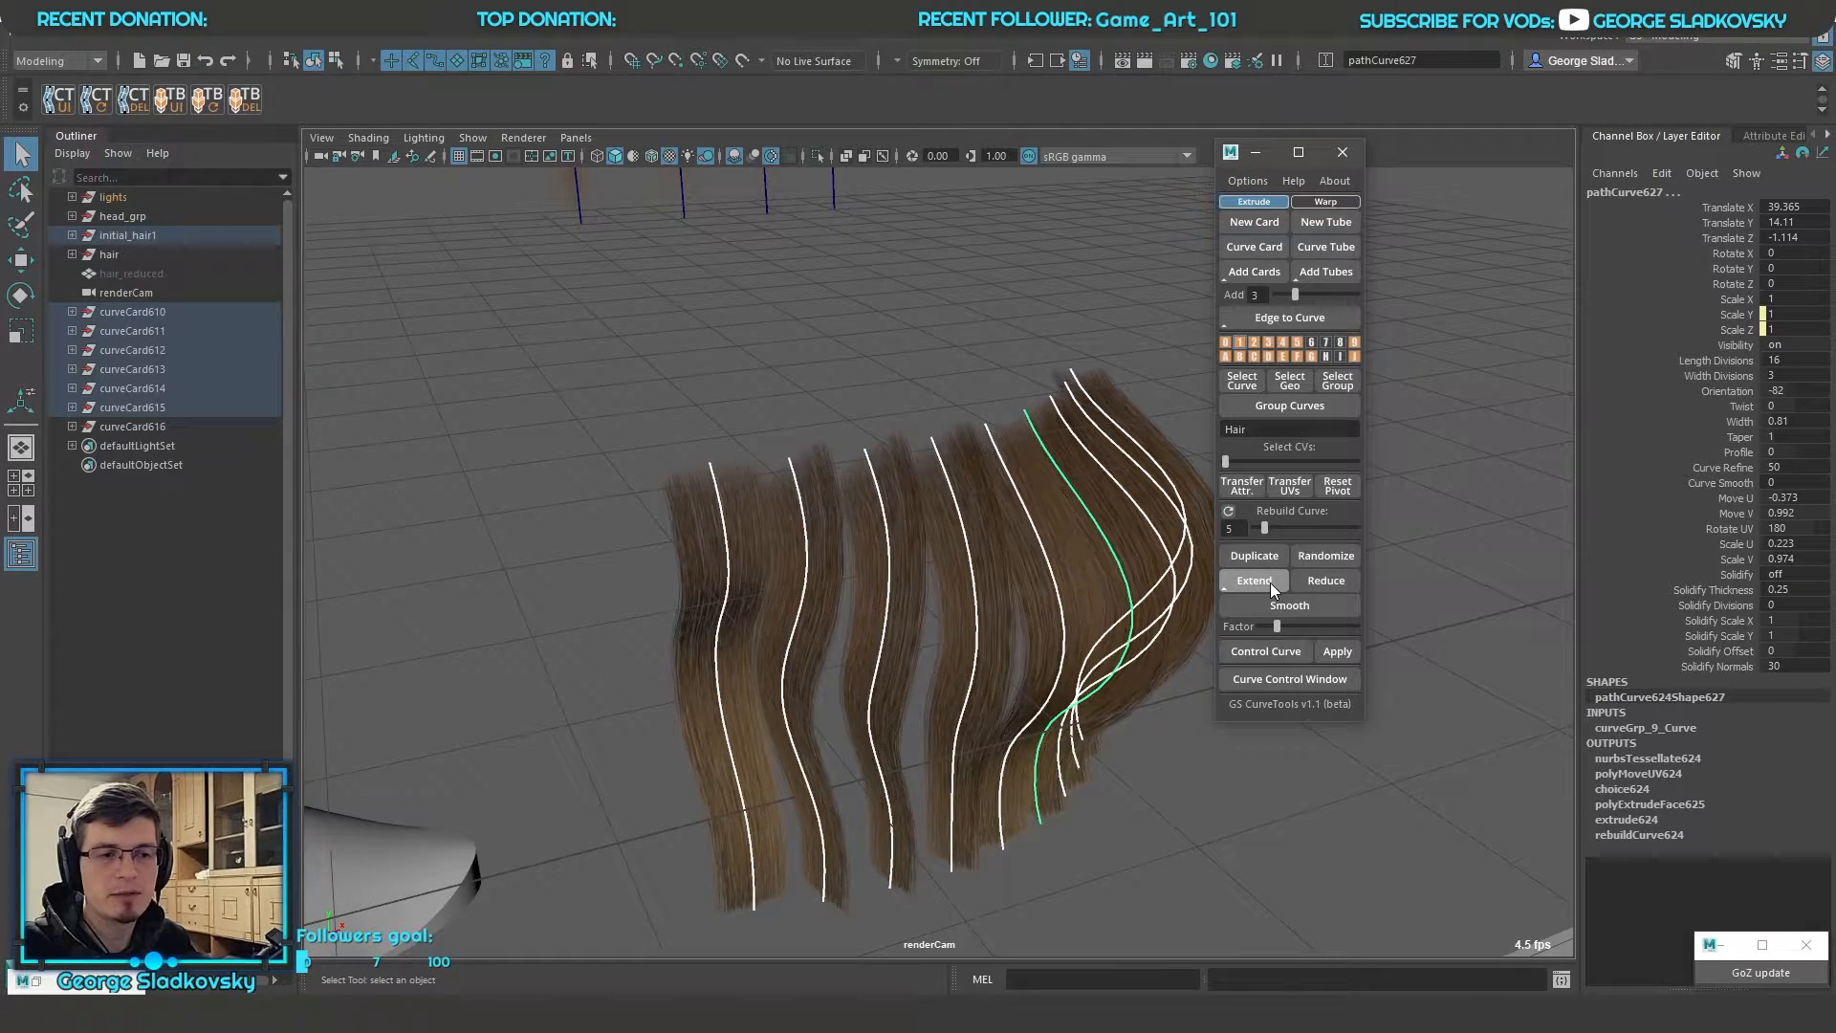
pyautogui.click(1270, 582)
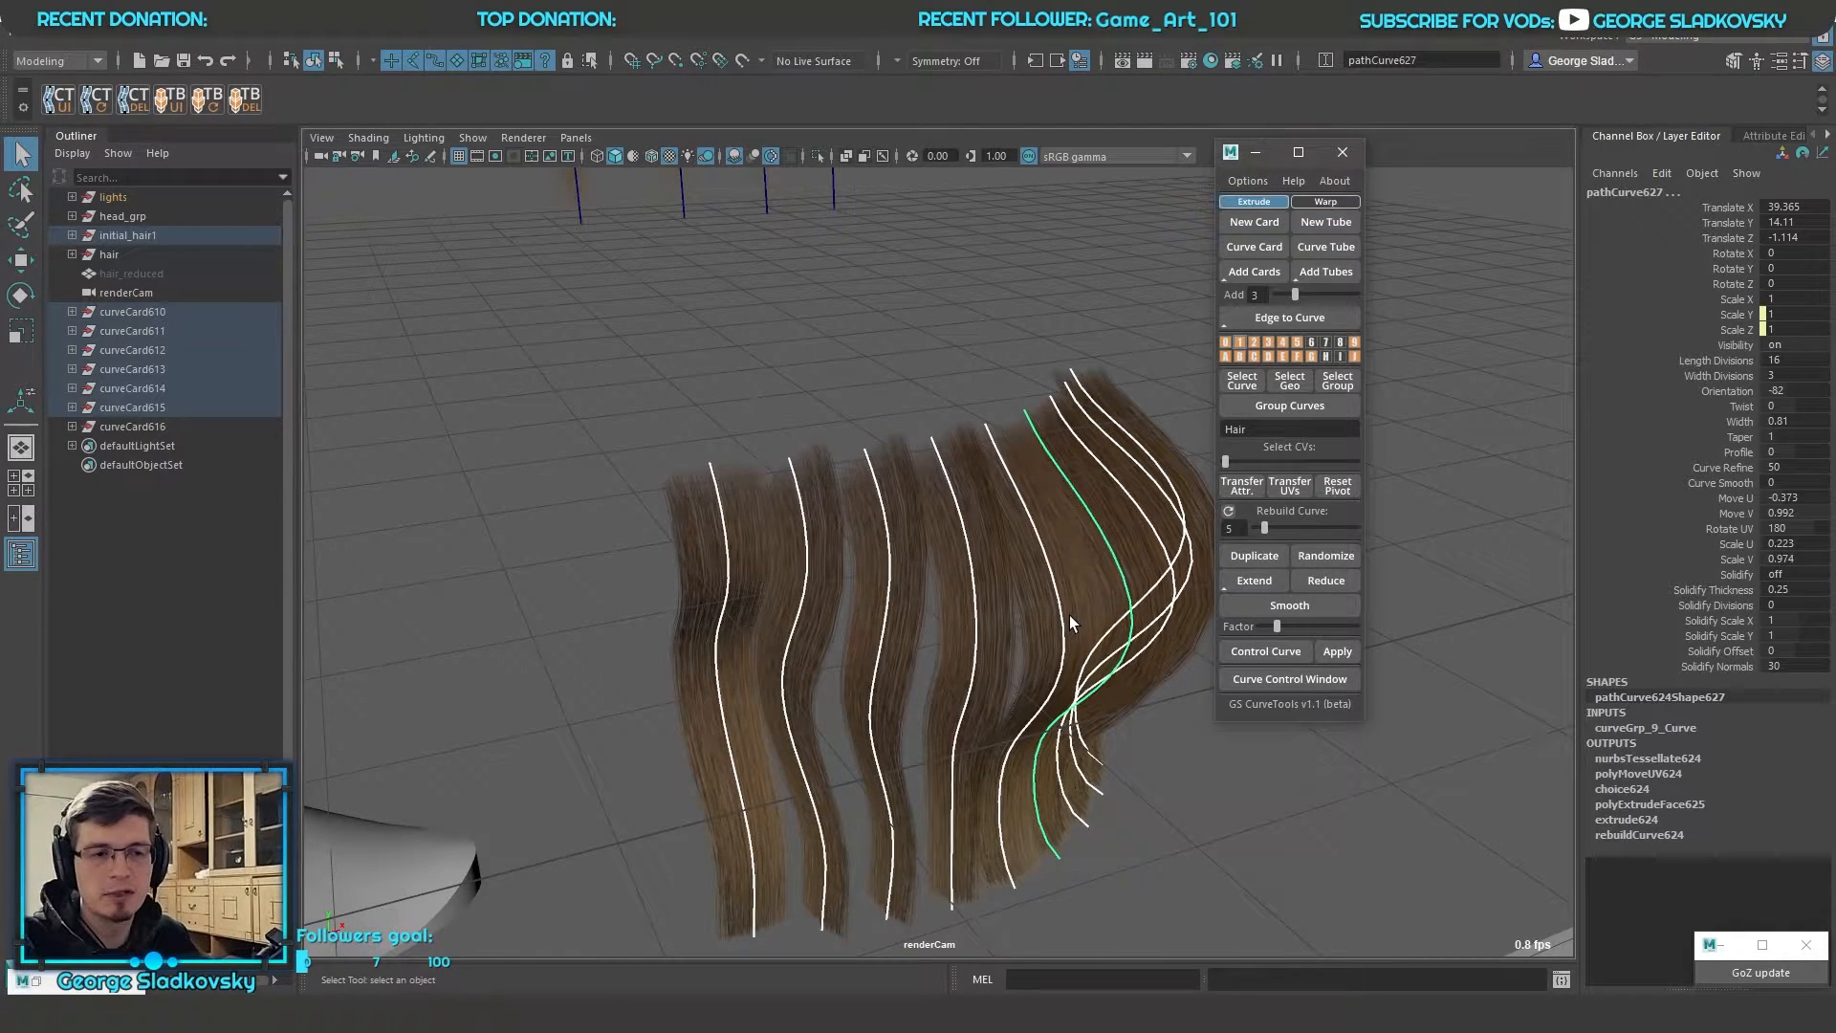
pyautogui.keyDown('alt'); pyautogui.moveTo(1069, 616); pyautogui.dragTo(1090, 564); pyautogui.keyUp('alt')
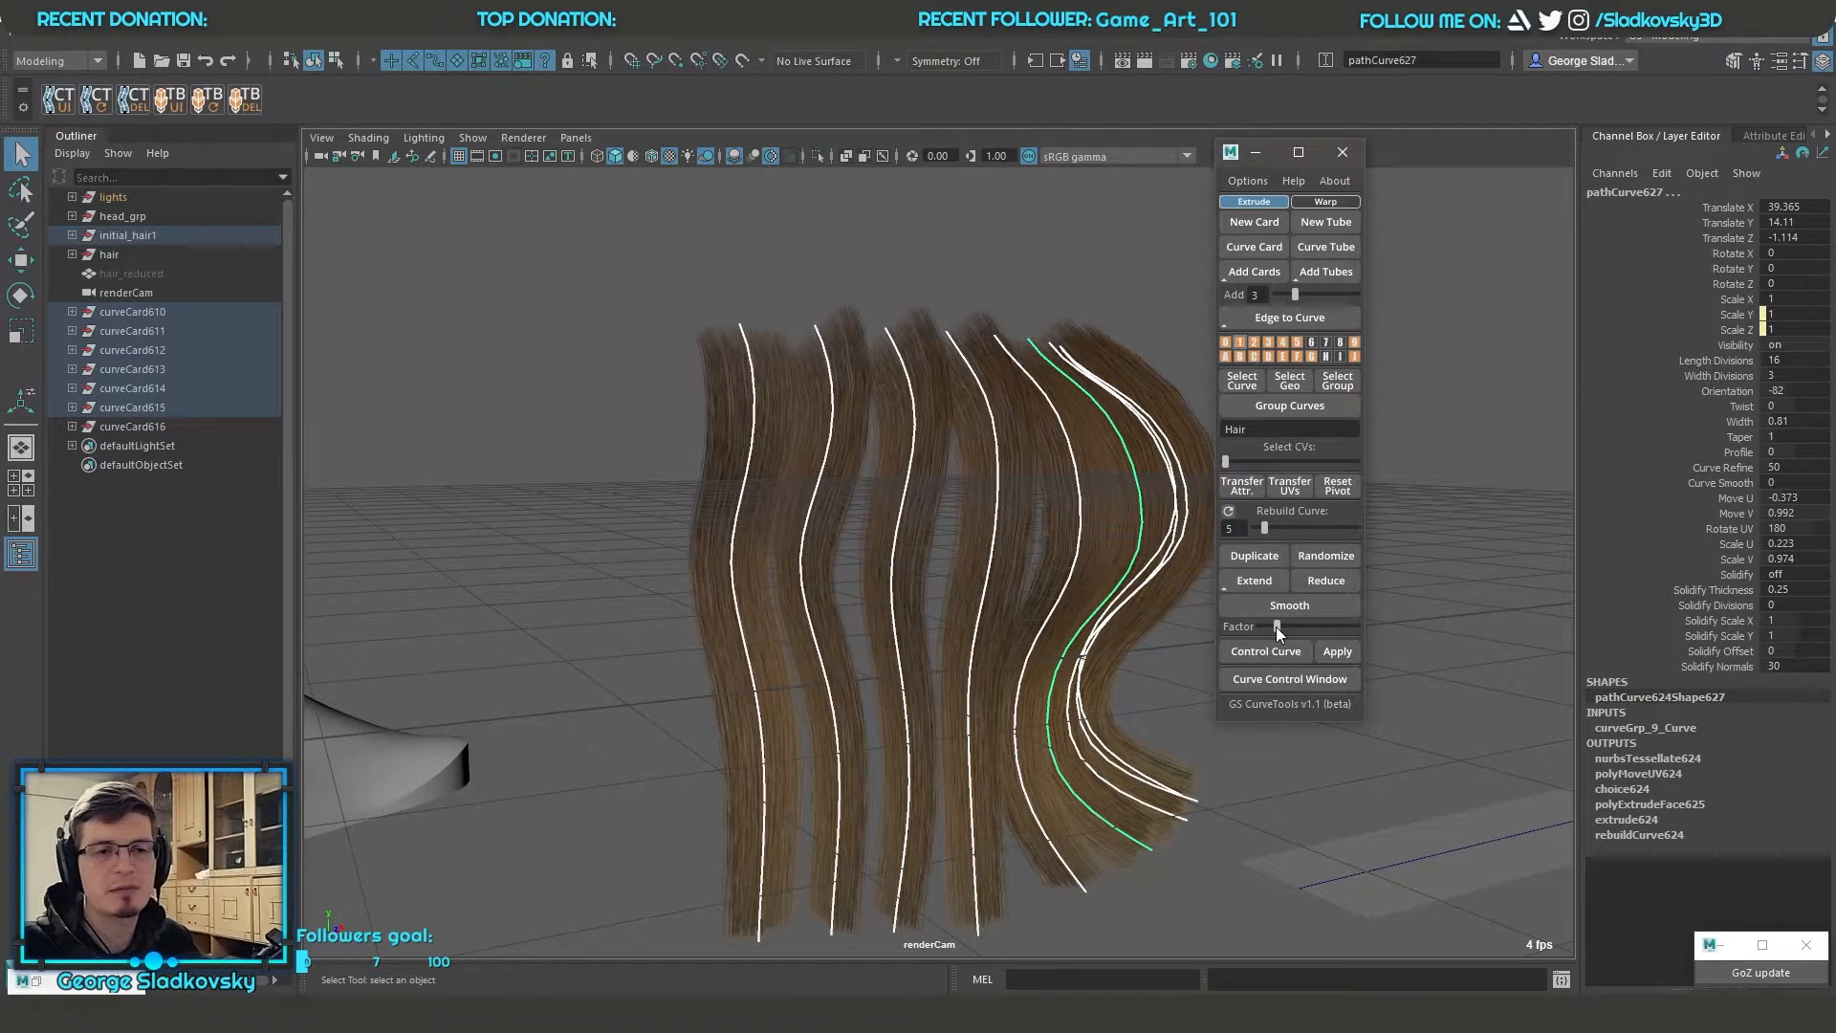
pyautogui.moveTo(1097, 610)
pyautogui.keyDown('alt'); pyautogui.mouseDown()
pyautogui.moveTo(1104, 712)
pyautogui.moveTo(1112, 620)
pyautogui.mouseUp(); pyautogui.keyUp('alt')
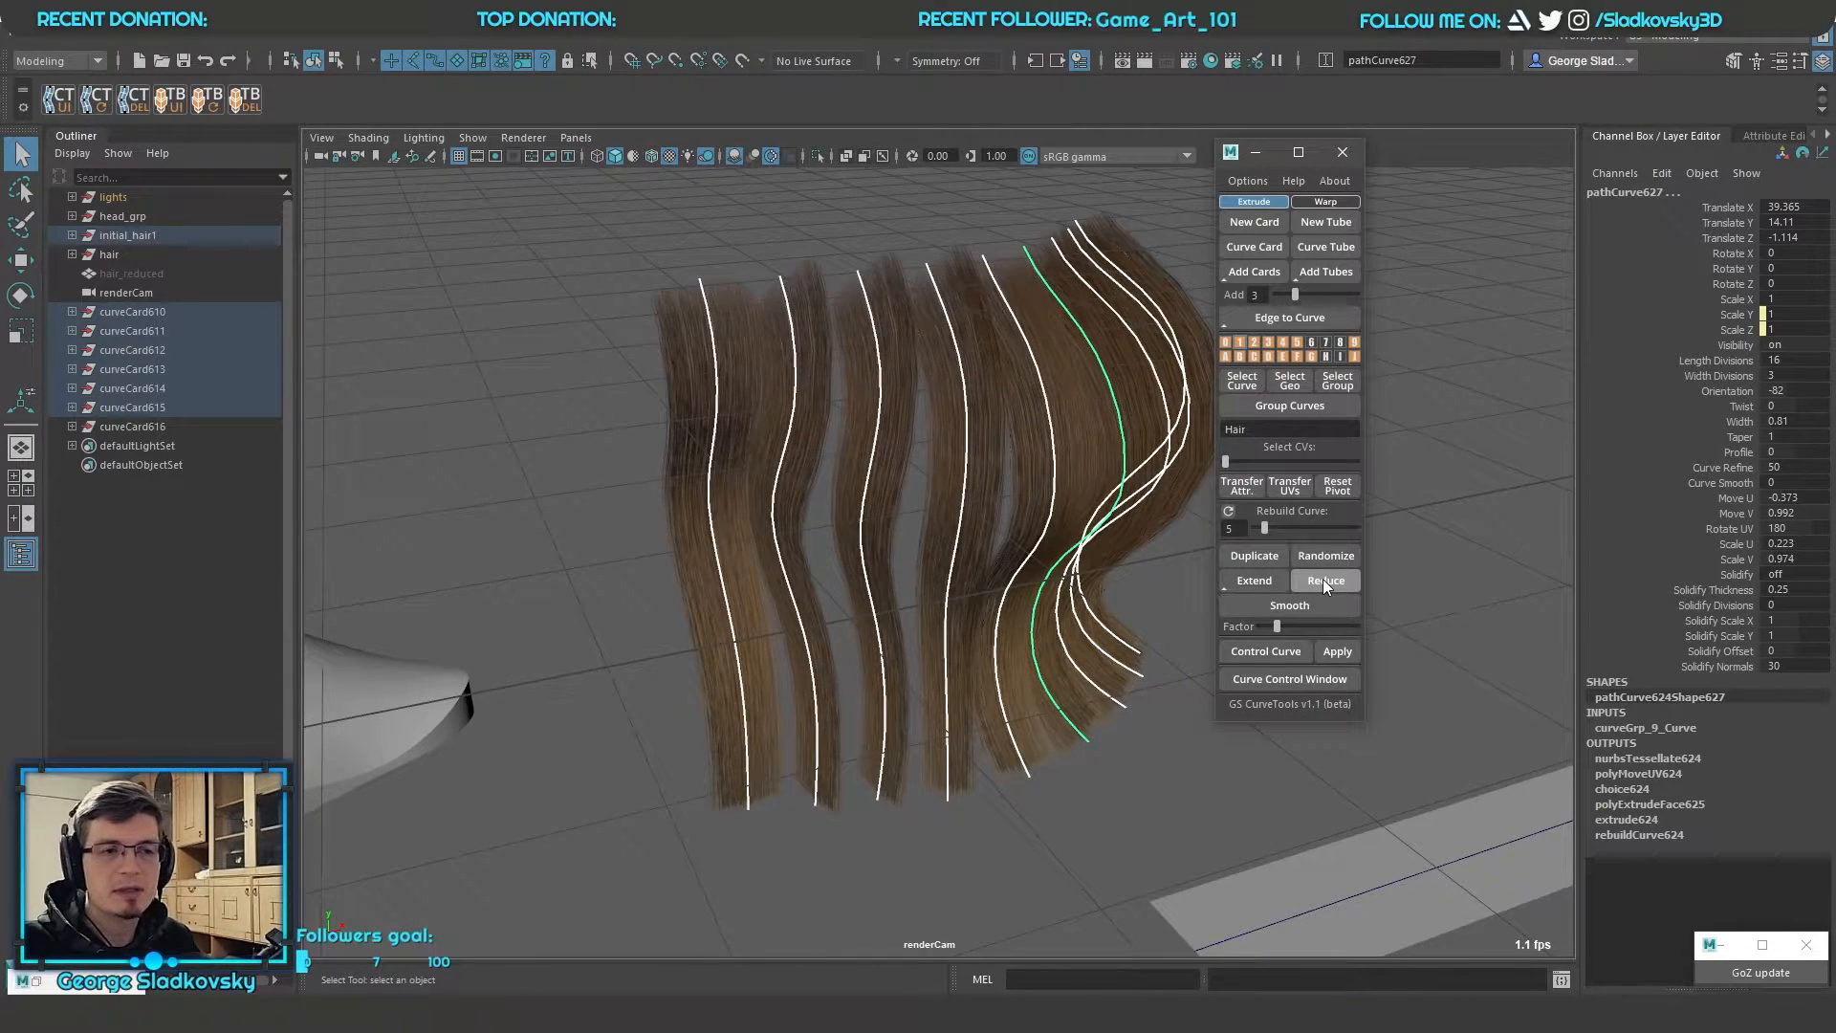
# Reduce the selected wavy card curves three times and extend them again three times
pyautogui.click(1323, 580)
pyautogui.click(1324, 579)
pyautogui.click(1323, 580)
pyautogui.click(1323, 580)
pyautogui.click(1323, 580)
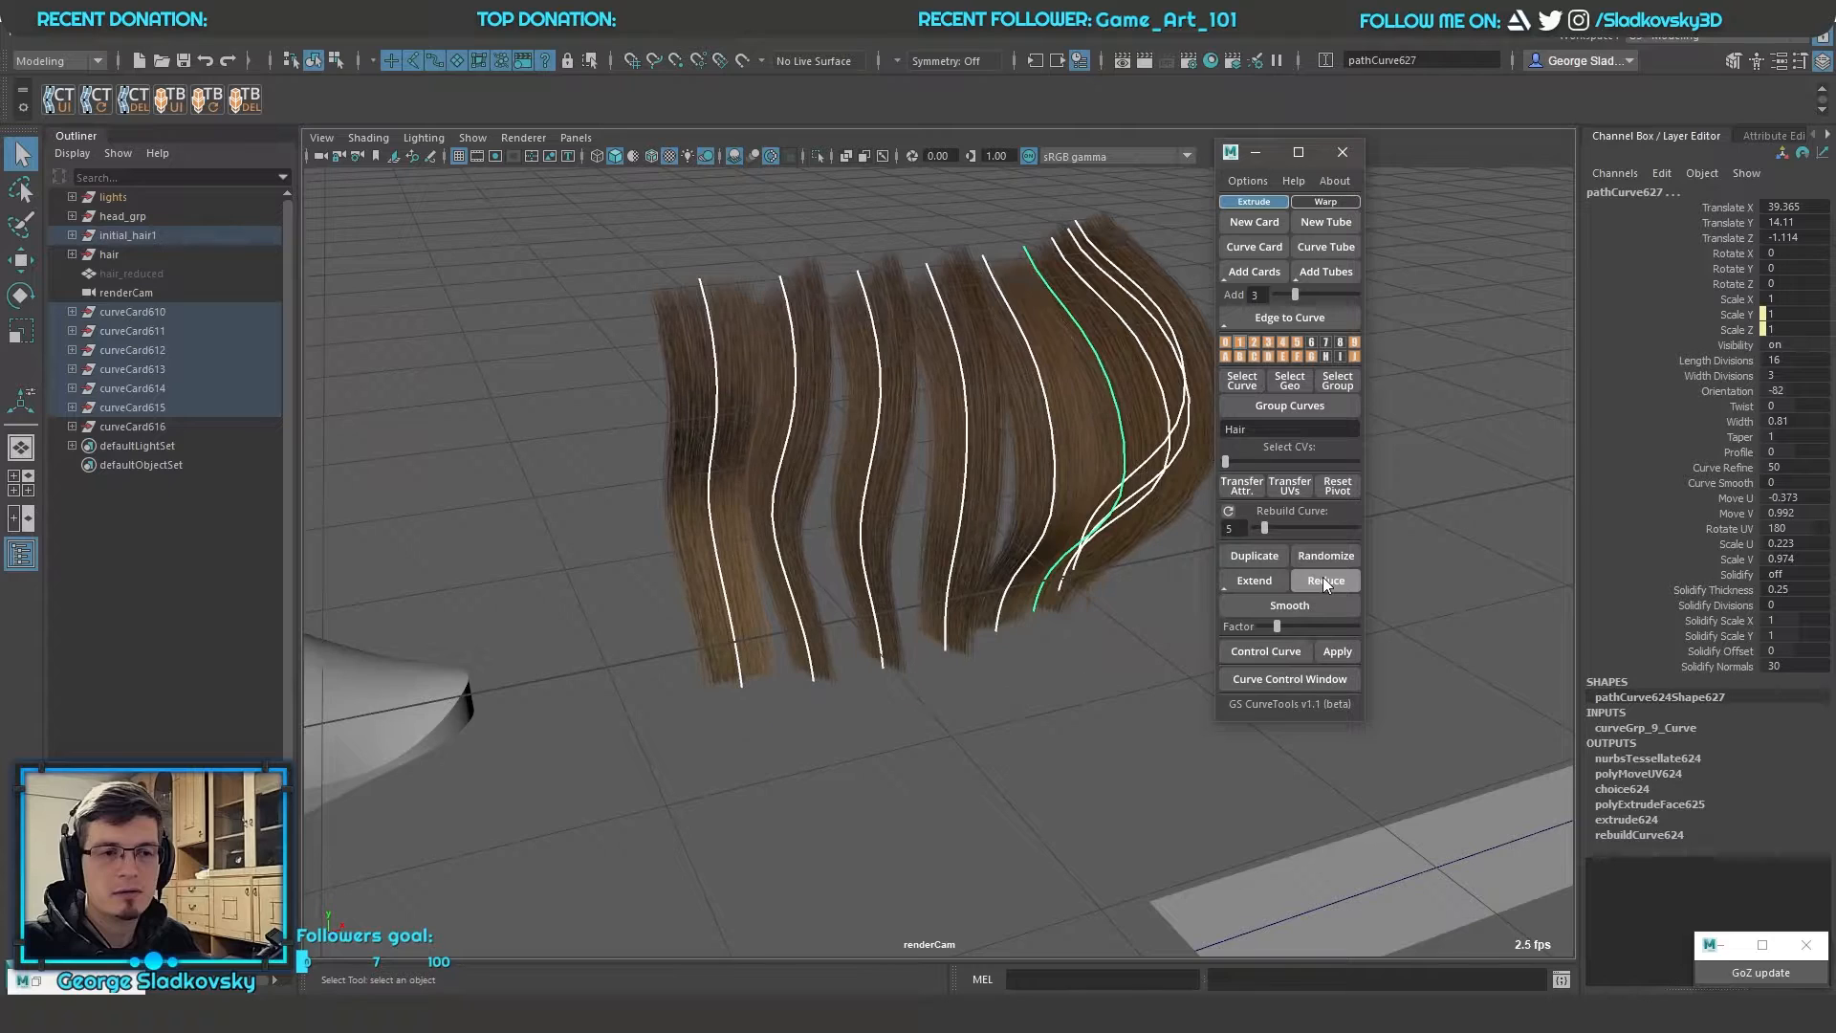
pyautogui.click(1253, 579)
pyautogui.click(1253, 579)
pyautogui.click(1252, 579)
pyautogui.click(1252, 580)
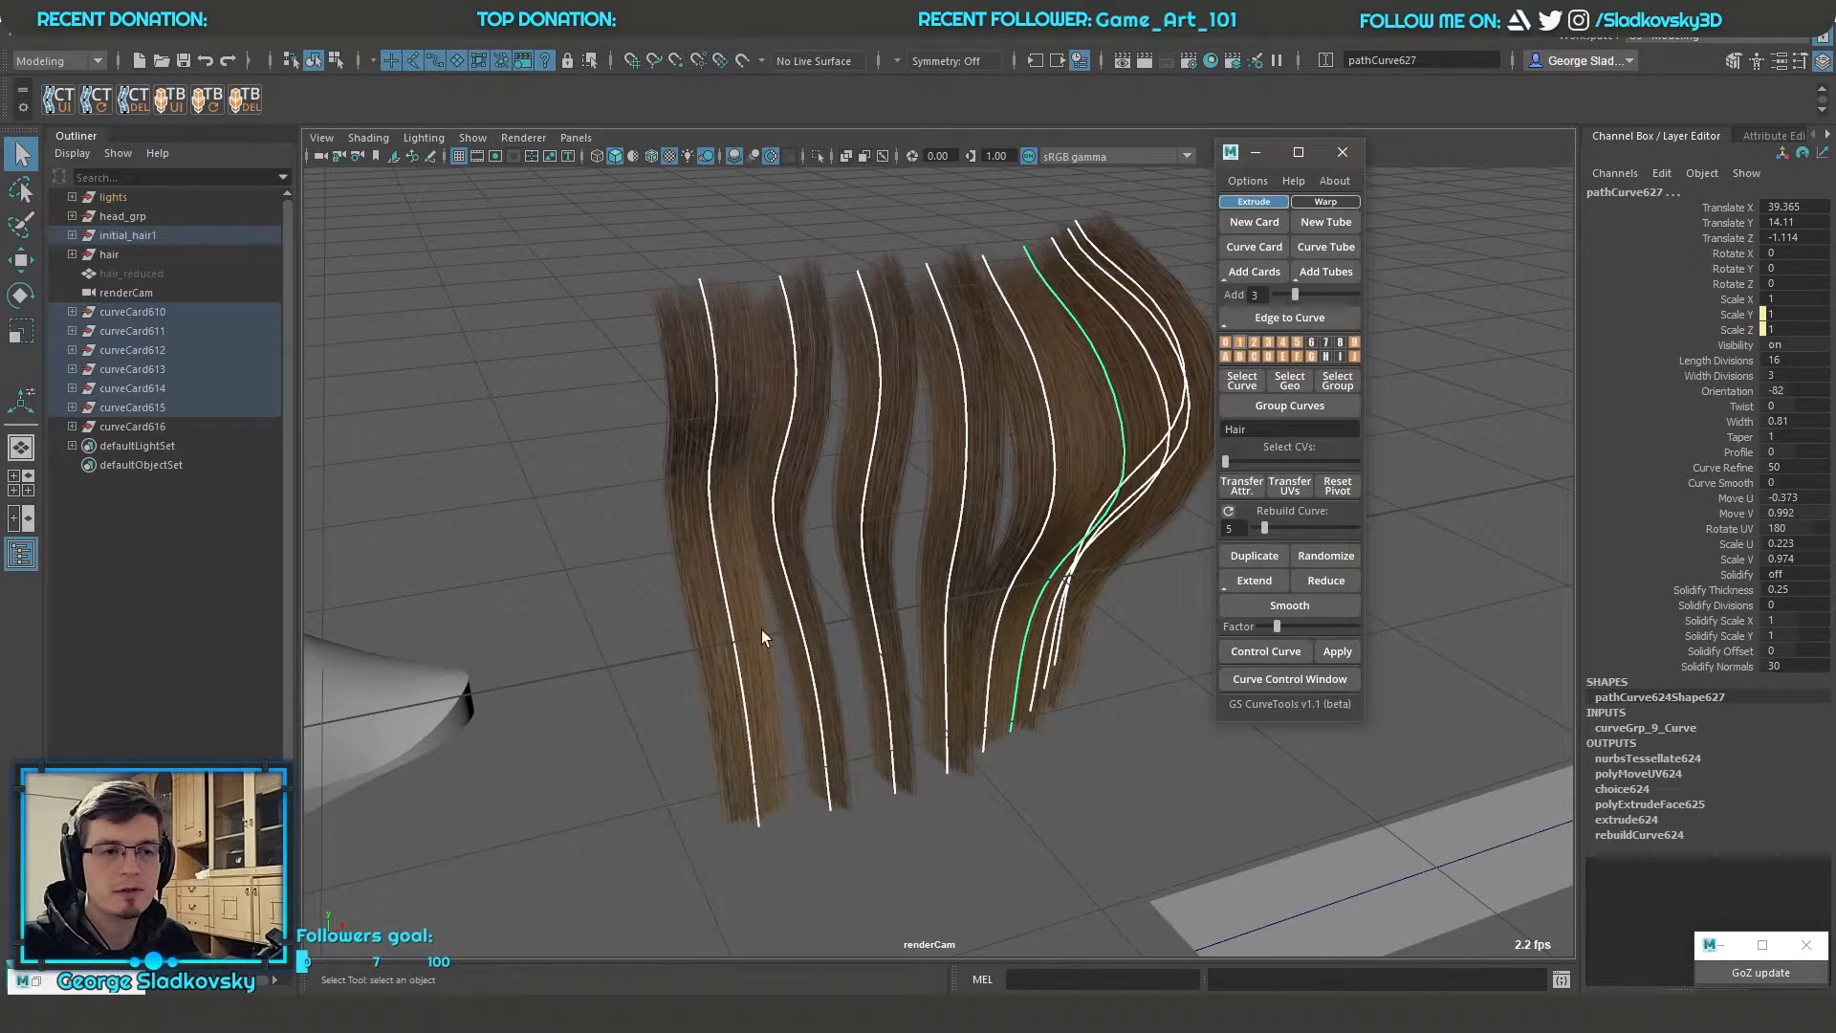
pyautogui.keyDown('alt'); pyautogui.moveTo(1013, 688); pyautogui.dragTo(940, 694); pyautogui.keyUp('alt')
pyautogui.keyDown('alt'); pyautogui.moveTo(771, 734); pyautogui.dragTo(1074, 586); pyautogui.keyUp('alt')
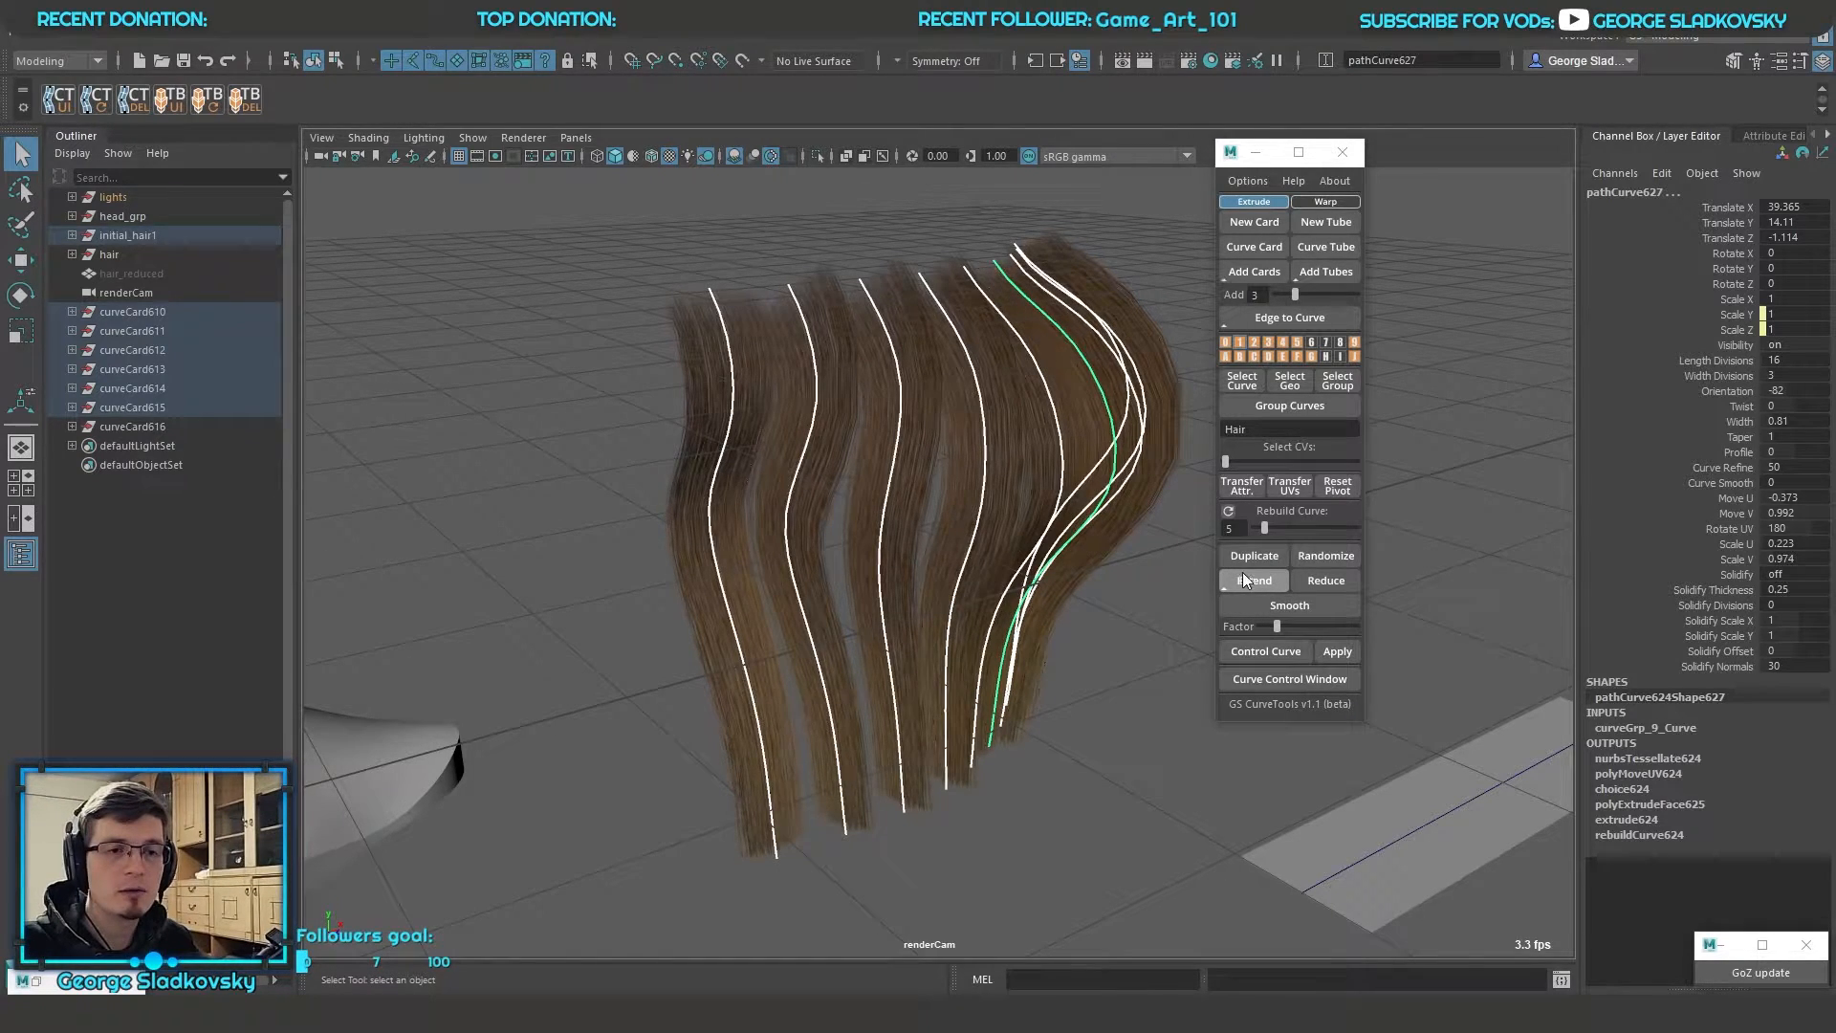
# Extend the selected wavy card curves by three further increments and inspect their tips
pyautogui.click(1251, 578)
pyautogui.keyDown('alt'); pyautogui.moveTo(908, 679); pyautogui.dragTo(1129, 573); pyautogui.keyUp('alt')
pyautogui.click(1258, 577)
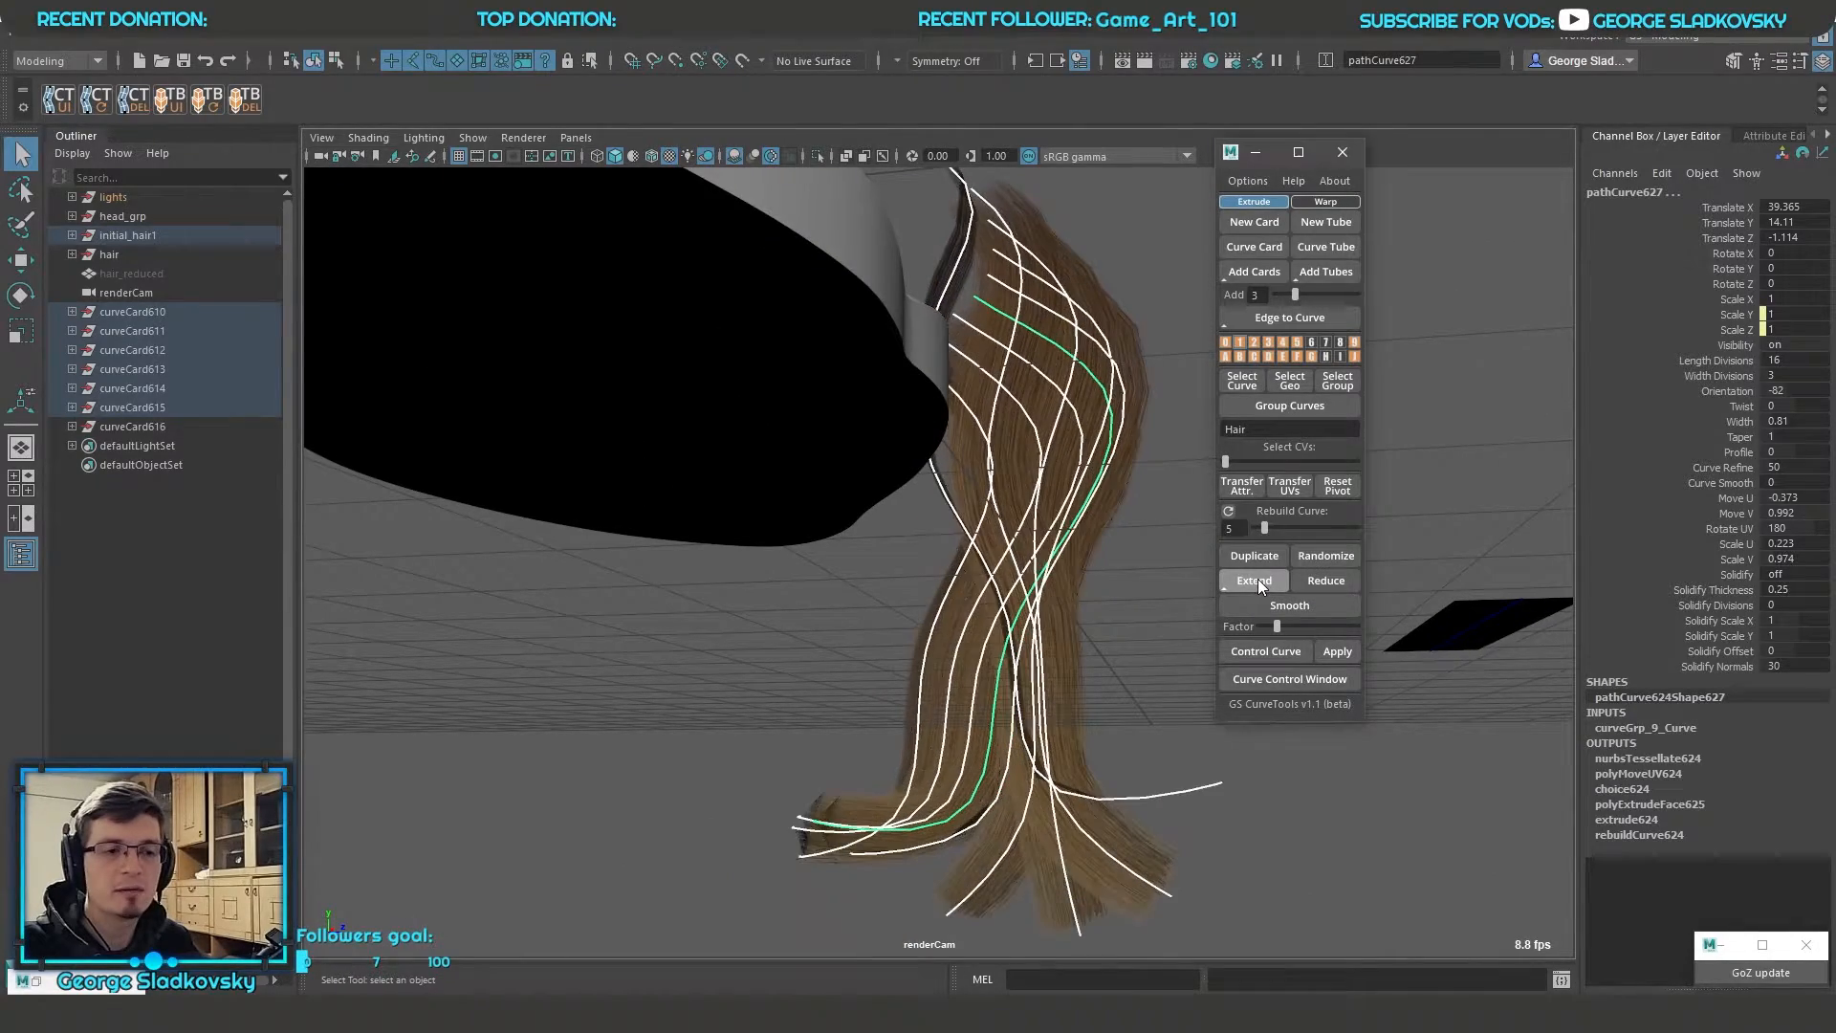
pyautogui.click(1259, 586)
pyautogui.keyDown('alt'); pyautogui.moveTo(1123, 611); pyautogui.dragTo(1151, 603); pyautogui.keyUp('alt')
pyautogui.keyDown('alt'); pyautogui.moveTo(1151, 602); pyautogui.dragTo(1121, 692, button='right'); pyautogui.keyUp('alt')
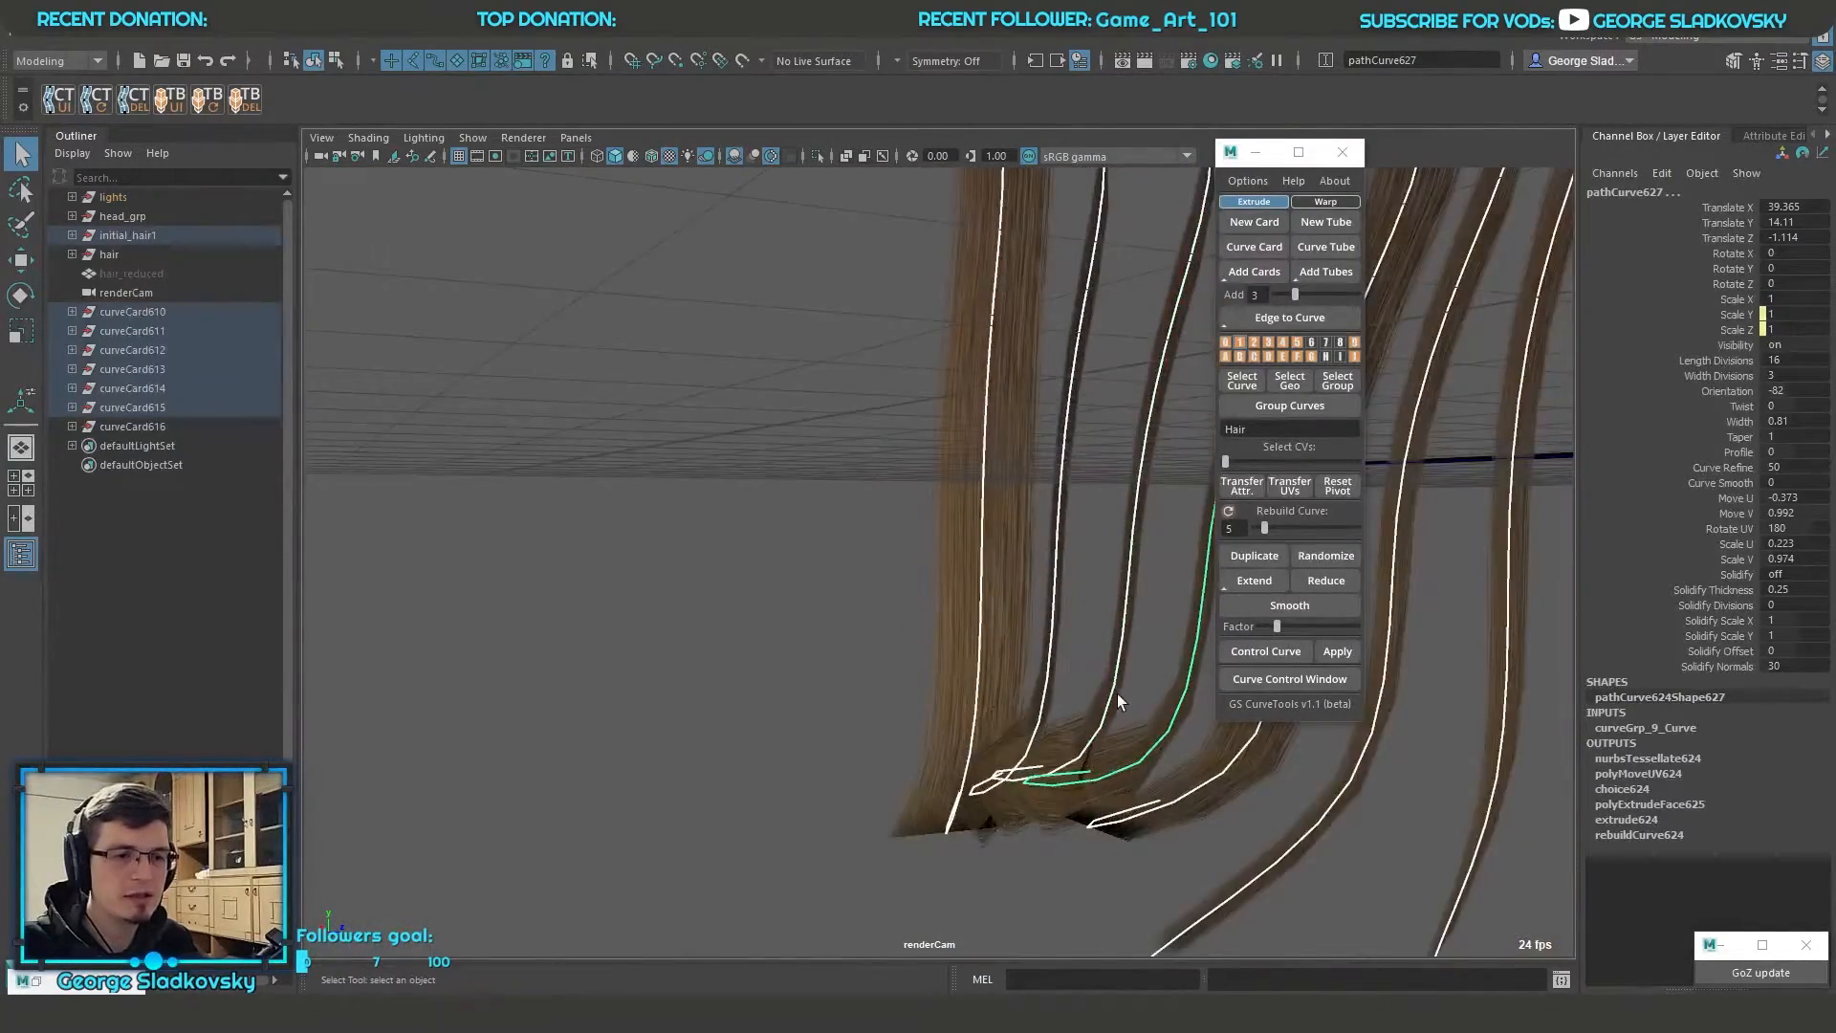
pyautogui.keyDown('alt'); pyautogui.moveTo(1120, 693); pyautogui.dragTo(1029, 629); pyautogui.keyUp('alt')
pyautogui.keyDown('alt'); pyautogui.moveTo(1075, 717); pyautogui.dragTo(850, 613); pyautogui.keyUp('alt')
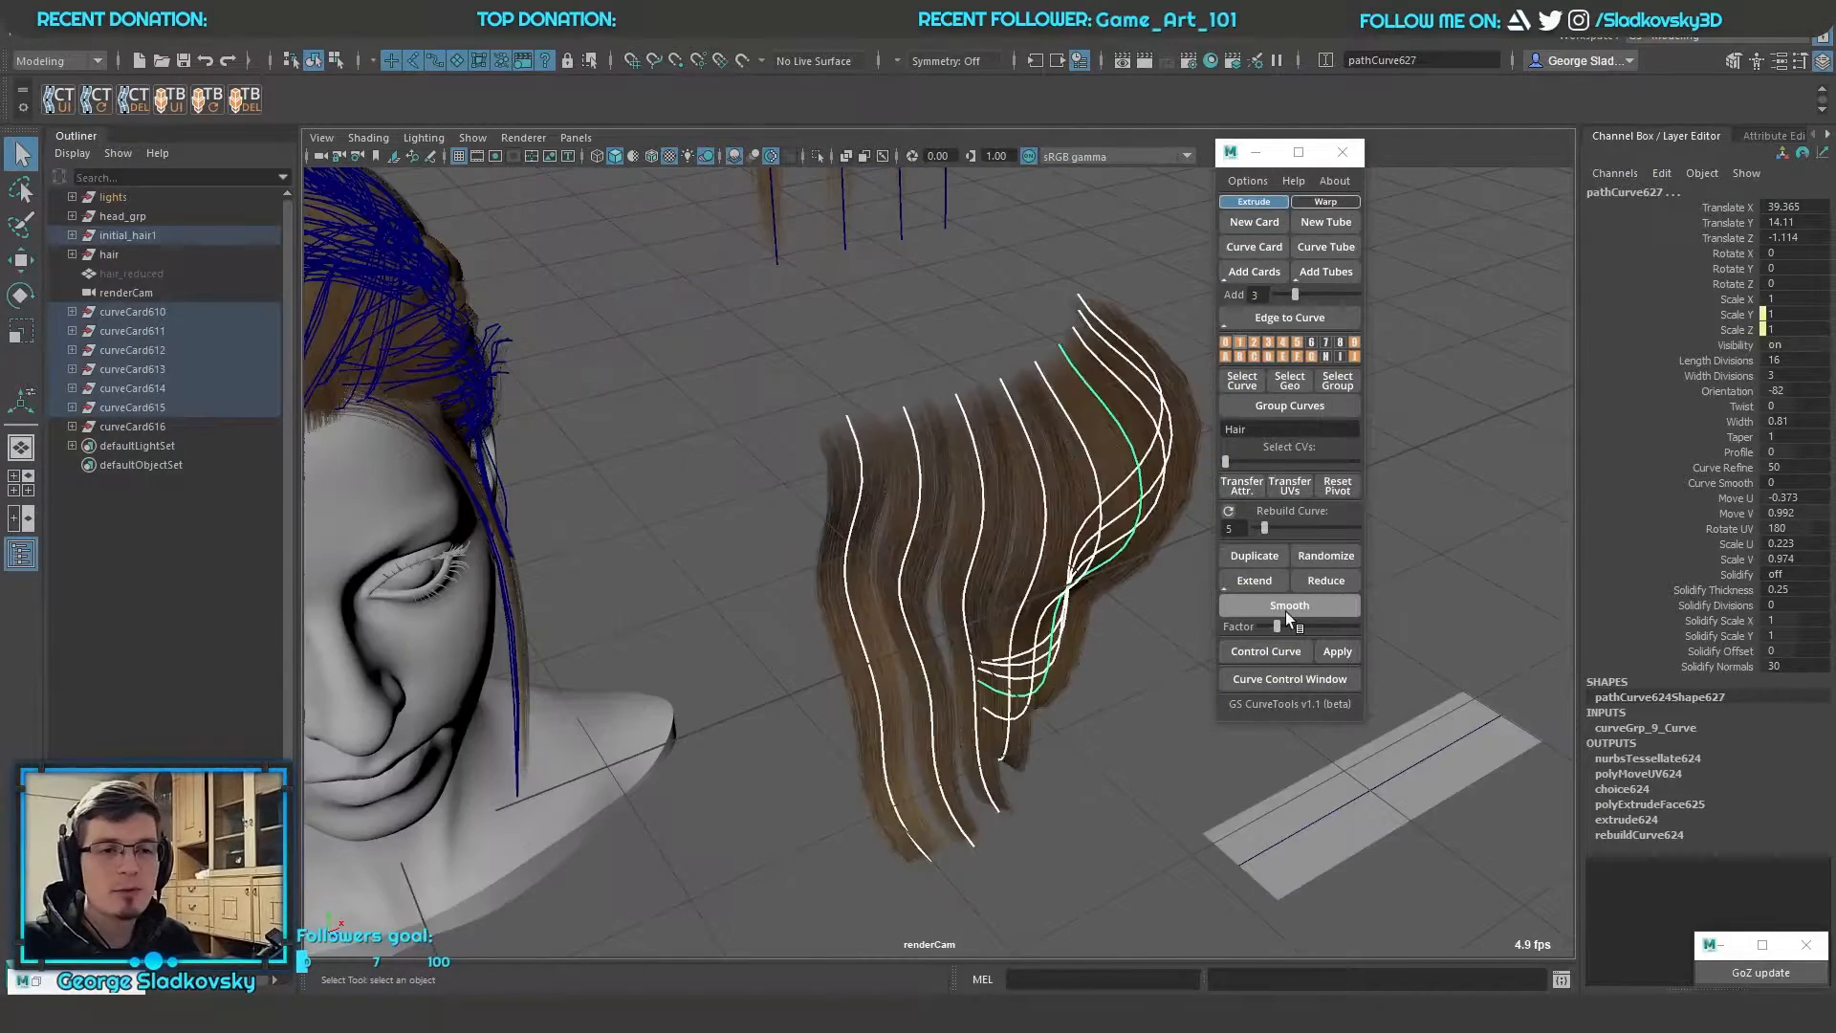
# Raise the smoothing factor to about the middle of its range and smooth the selected wavy card curves five times
pyautogui.moveTo(1279, 624); pyautogui.dragTo(1315, 623)
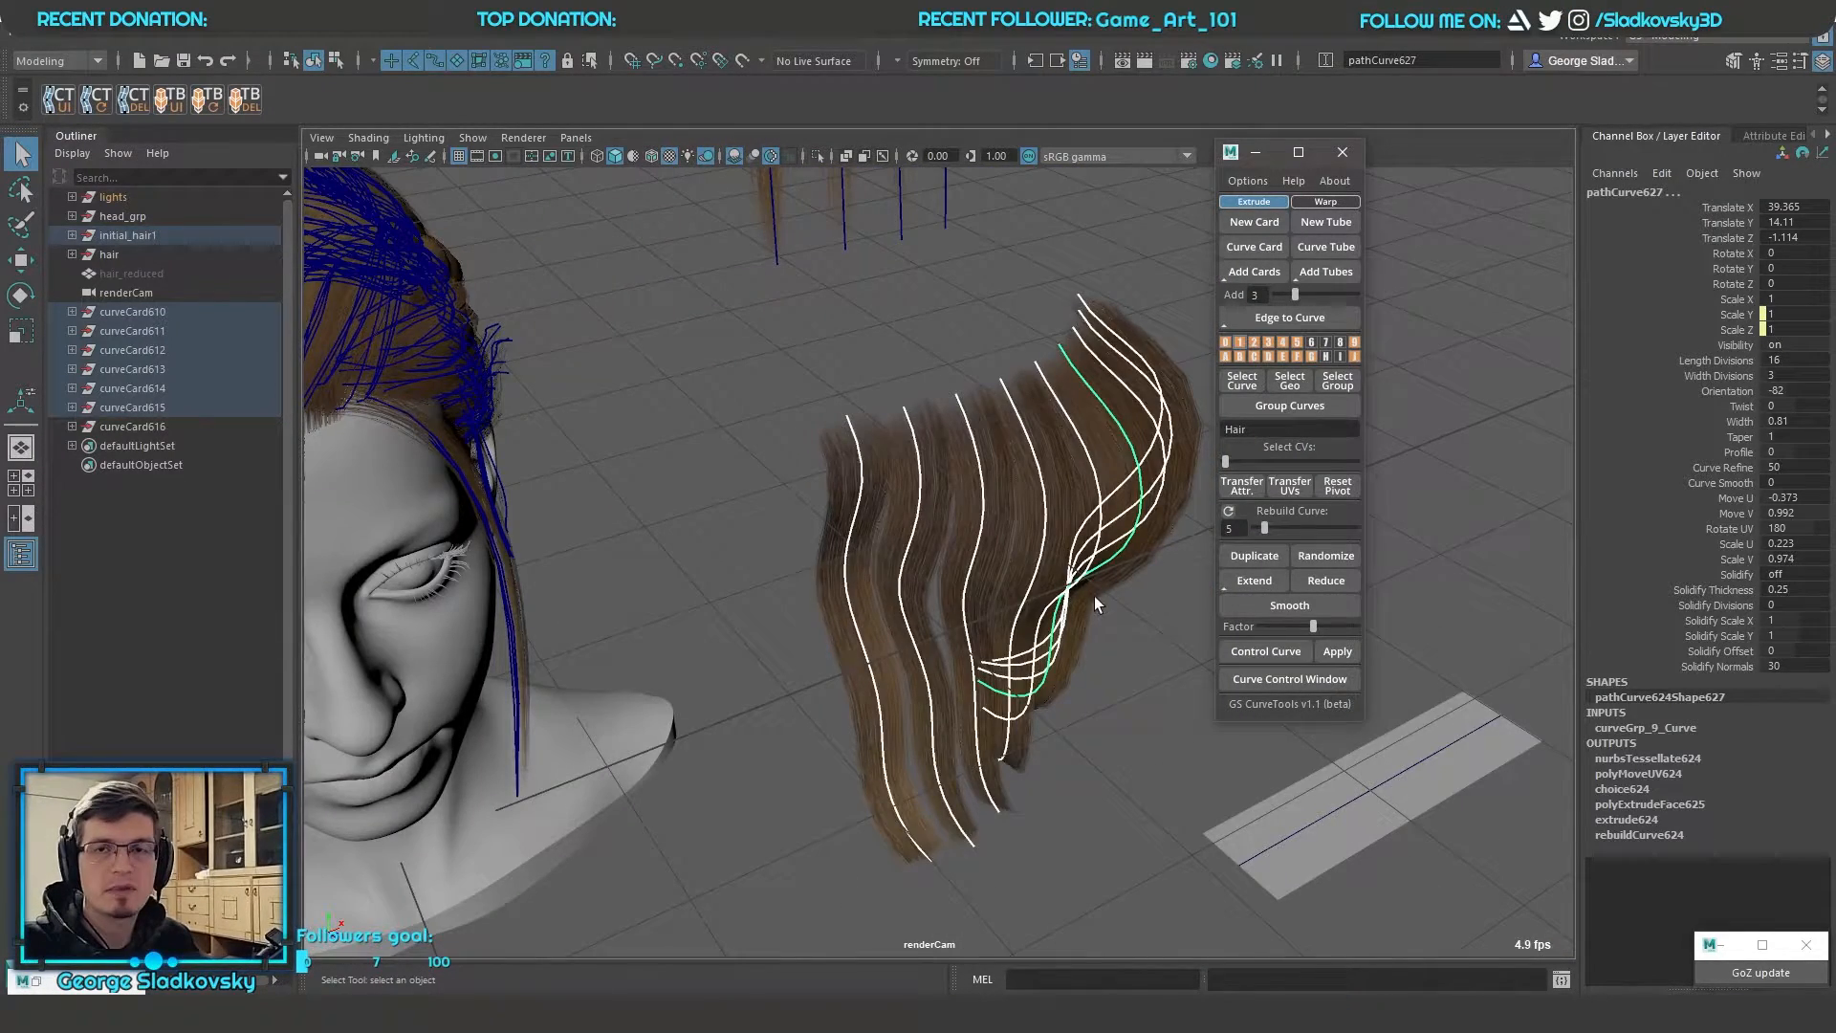
pyautogui.keyDown('alt'); pyautogui.moveTo(1094, 595); pyautogui.dragTo(1159, 600); pyautogui.keyUp('alt')
pyautogui.moveTo(1313, 625)
pyautogui.mouseDown()
pyautogui.moveTo(1261, 626)
pyautogui.moveTo(1301, 627)
pyautogui.mouseUp()
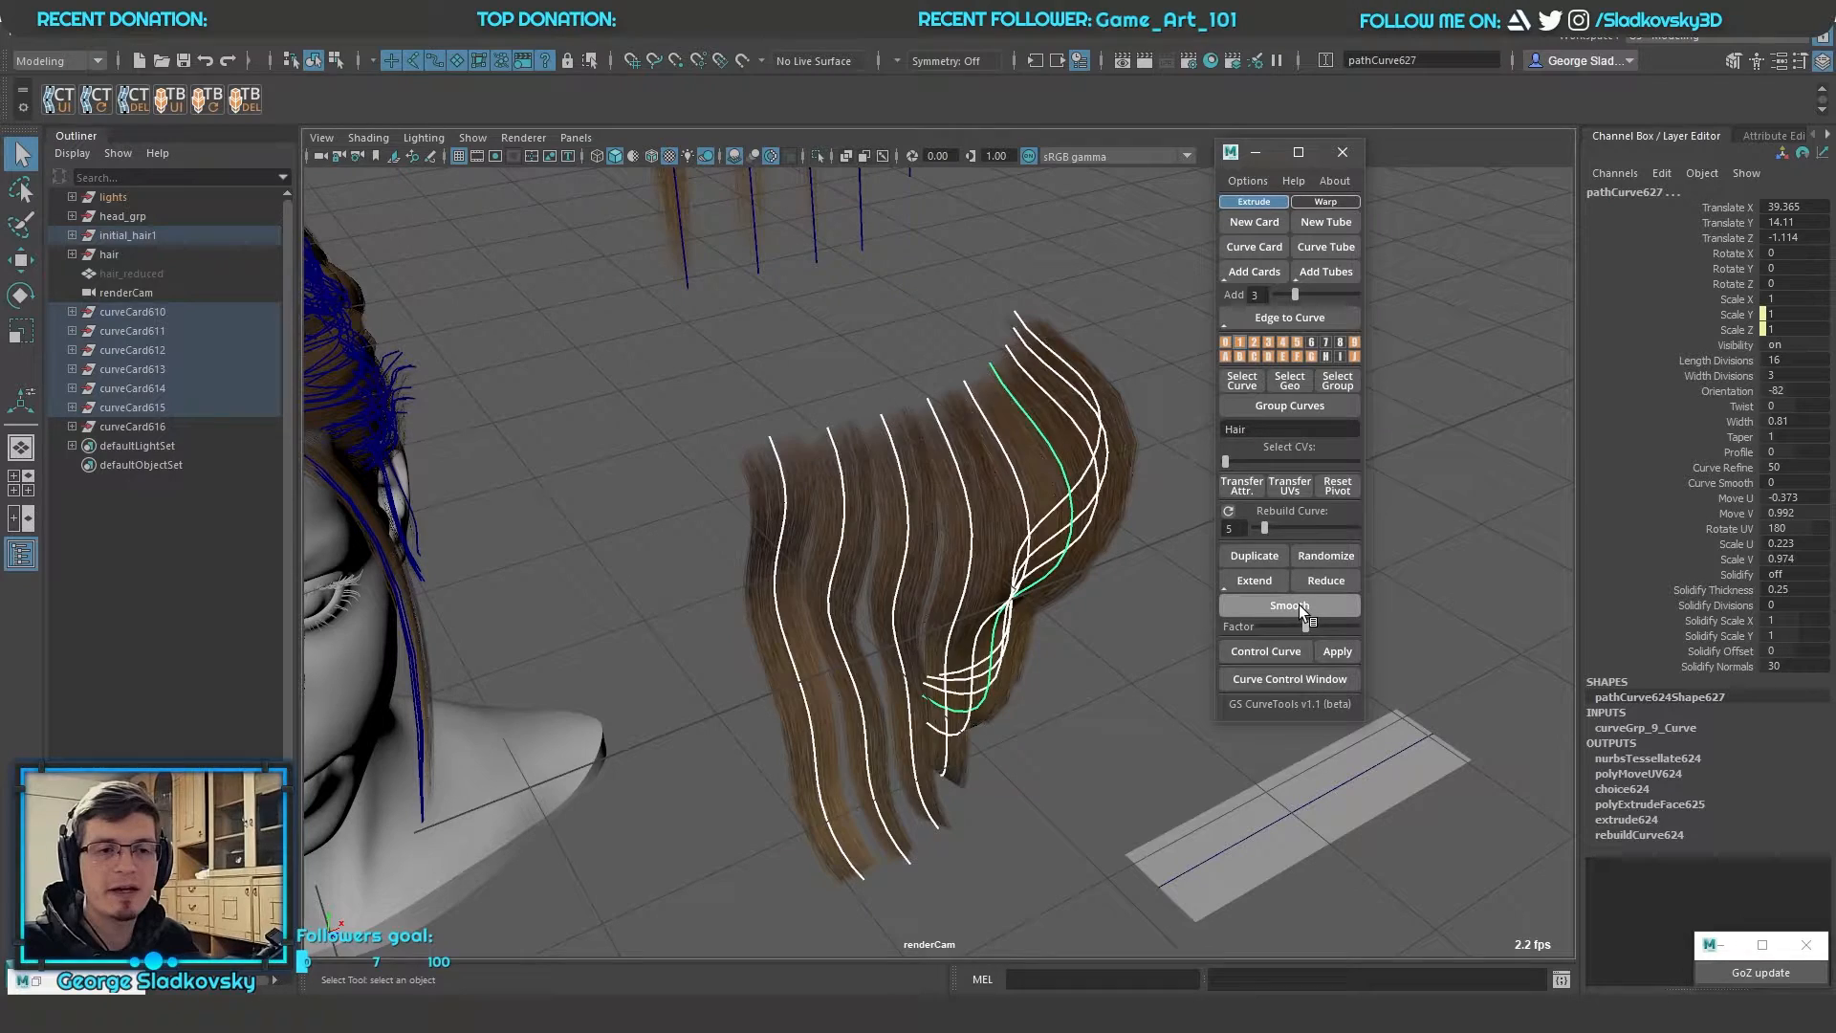
pyautogui.click(1299, 604)
pyautogui.click(1298, 604)
pyautogui.click(1298, 604)
pyautogui.click(1298, 604)
pyautogui.click(1298, 604)
pyautogui.click(1299, 604)
pyautogui.keyDown('alt'); pyautogui.moveTo(1114, 604); pyautogui.dragTo(1052, 590); pyautogui.keyUp('alt')
# Set the smoothing multiplier to x10, smooth the wavy card curves until nearly straight, and clear the selection
pyautogui.rightClick(1298, 606)
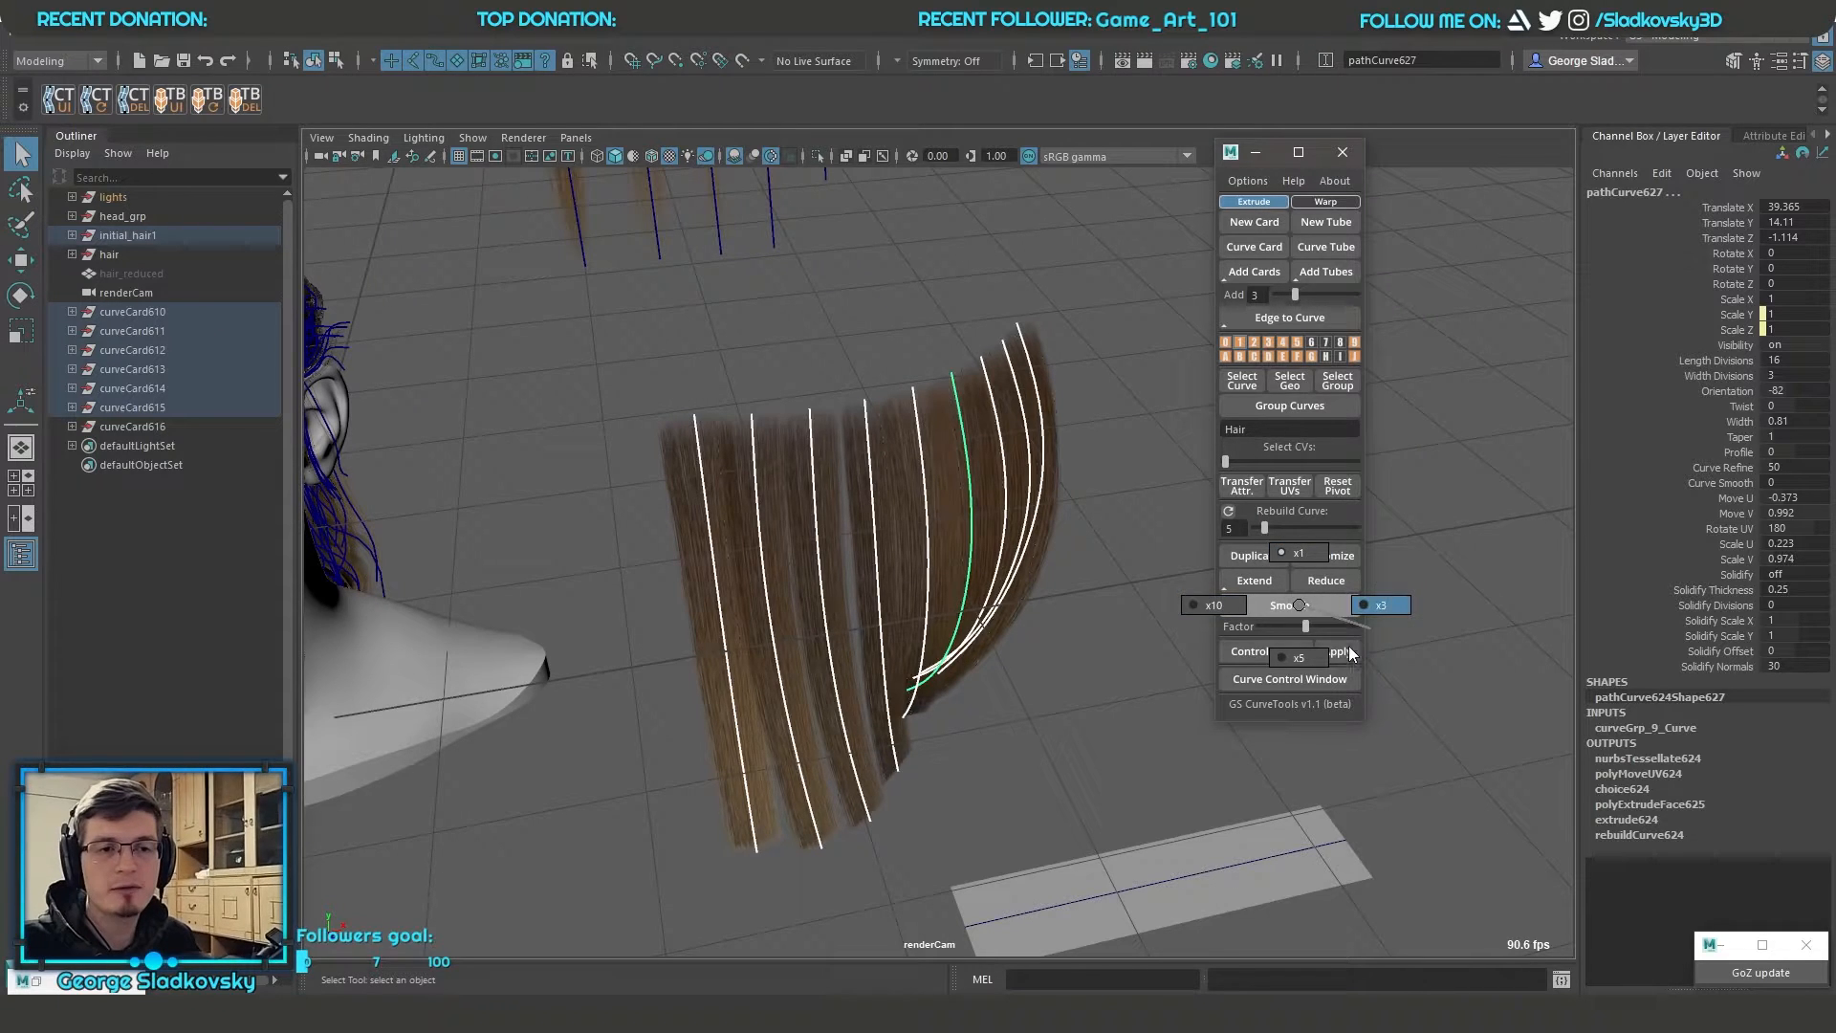
pyautogui.click(1210, 604)
pyautogui.moveTo(1068, 578)
pyautogui.keyDown('alt'); pyautogui.mouseDown()
pyautogui.moveTo(1174, 550)
pyautogui.moveTo(1046, 548)
pyautogui.moveTo(1076, 543)
pyautogui.mouseUp(); pyautogui.keyUp('alt')
pyautogui.click(1304, 607)
pyautogui.click(1304, 606)
pyautogui.click(1304, 606)
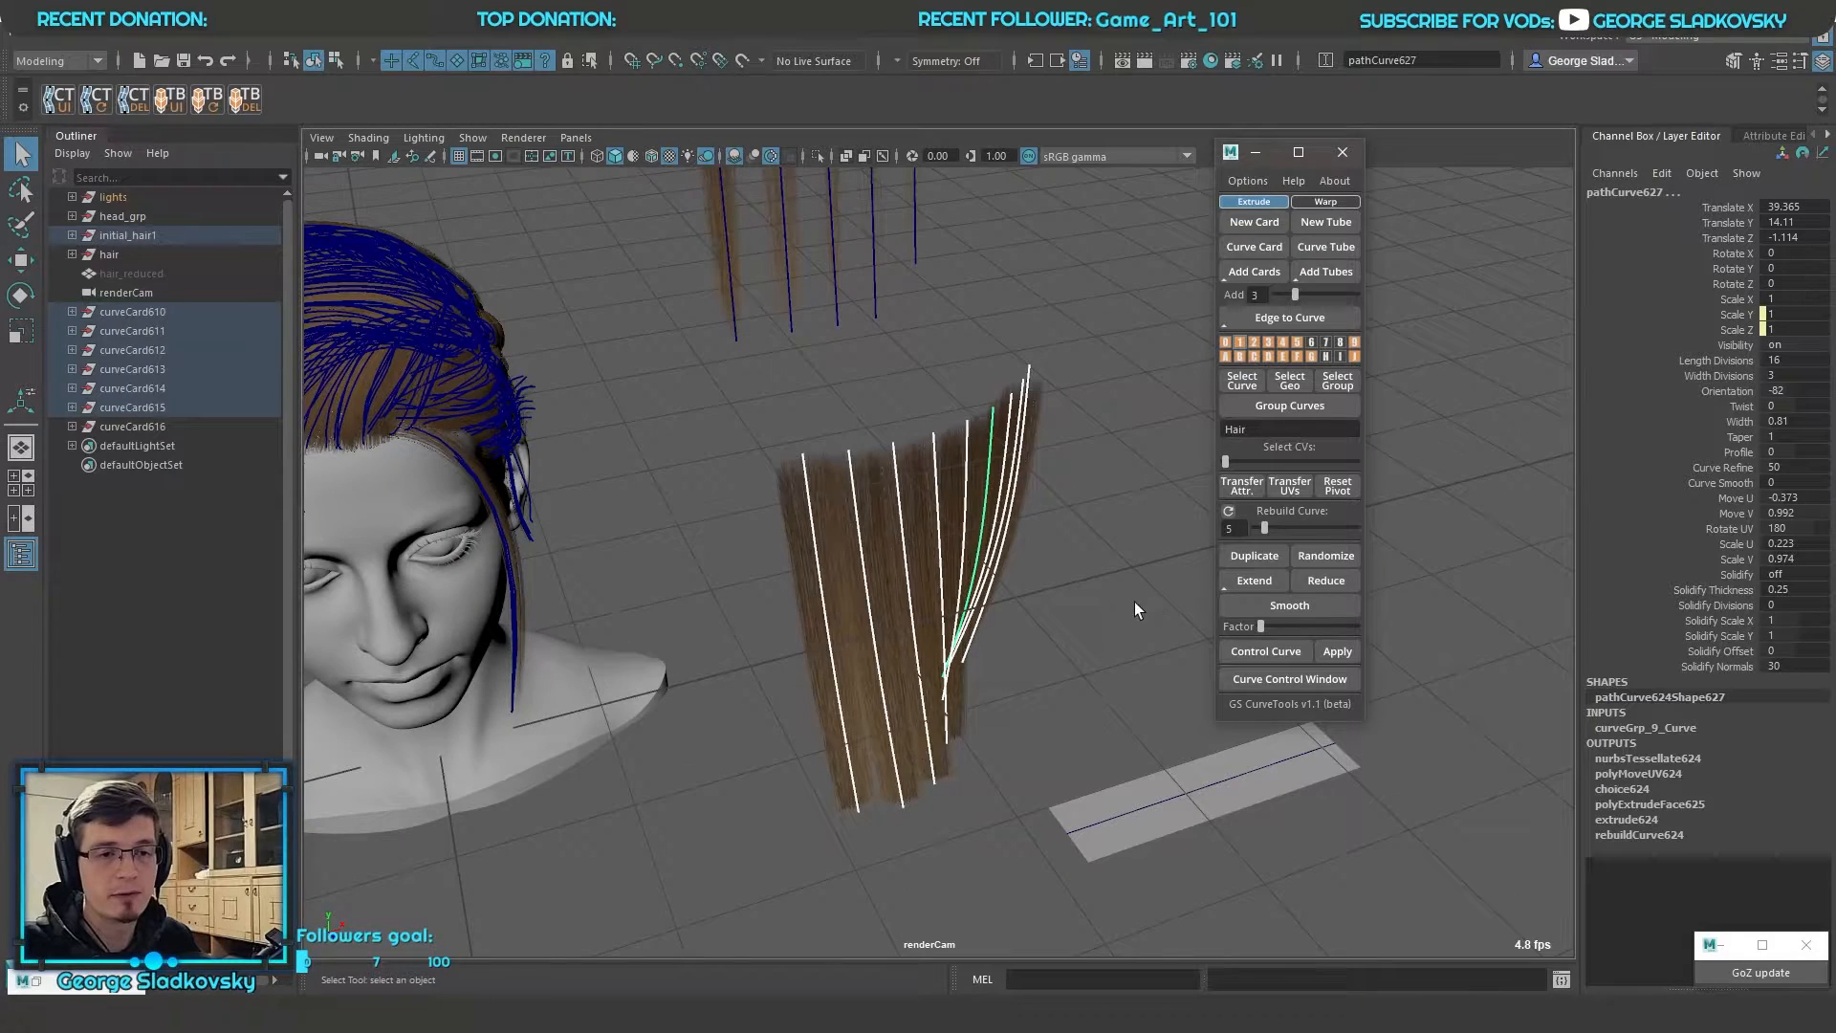
pyautogui.moveTo(1134, 610)
pyautogui.keyDown('alt'); pyautogui.mouseDown()
pyautogui.moveTo(1033, 590)
pyautogui.moveTo(1116, 593)
pyautogui.mouseUp(); pyautogui.keyUp('alt')
pyautogui.click(1116, 593)
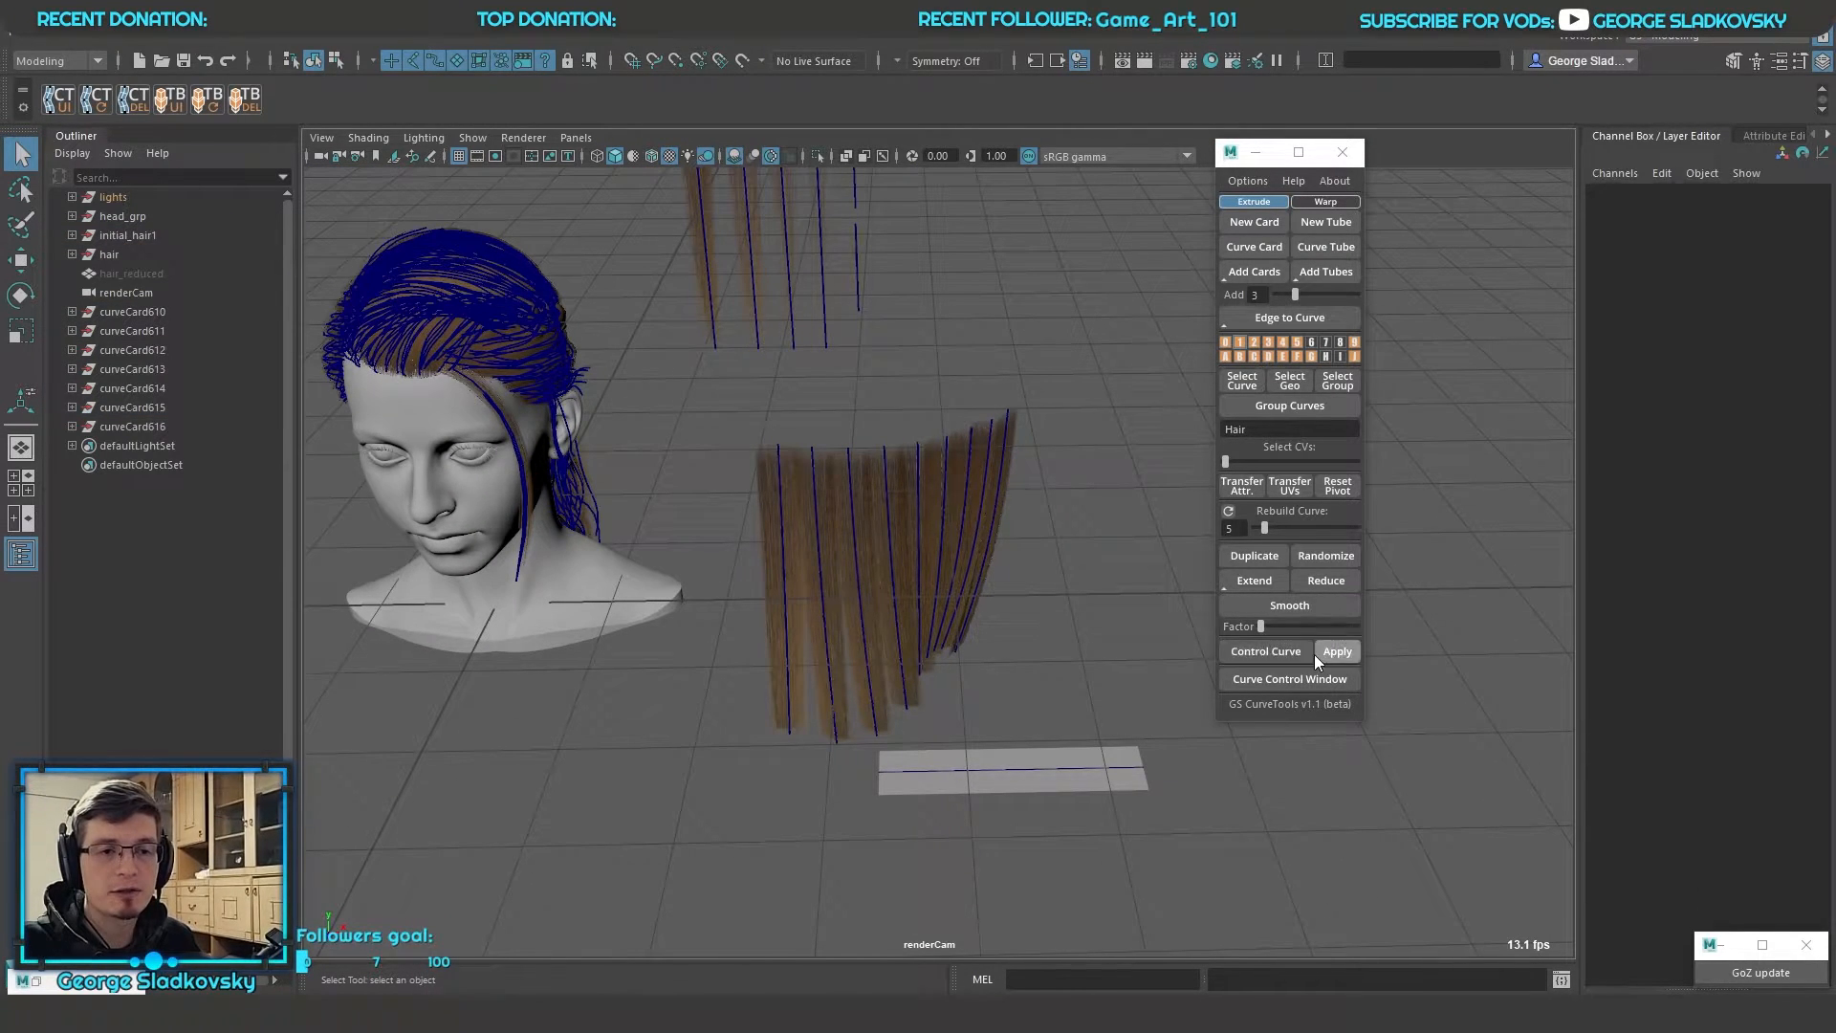
# Examine how the smoothed hair cards overlap by picking individual card curves and viewing the cluster from several angles
pyautogui.keyDown('alt'); pyautogui.moveTo(1050, 595); pyautogui.dragTo(1106, 592); pyautogui.keyUp('alt')
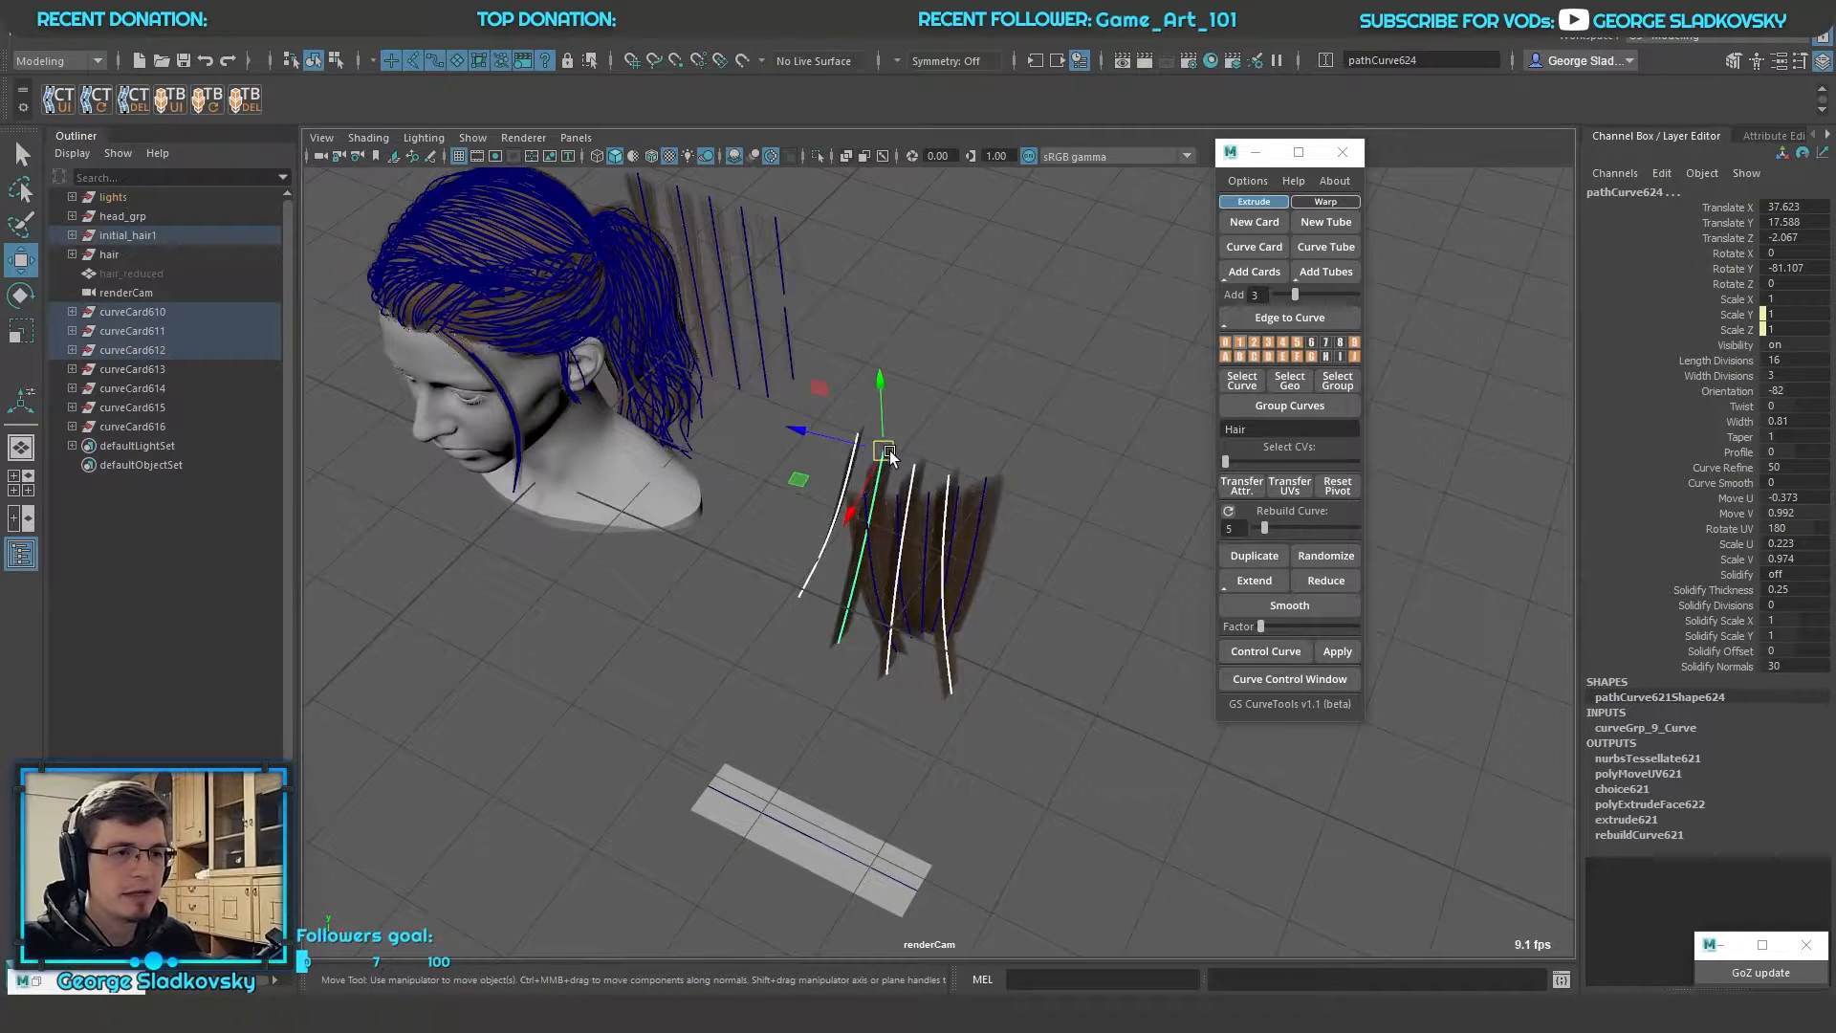
pyautogui.moveTo(889, 452); pyautogui.dragTo(922, 480)
pyautogui.press('f')
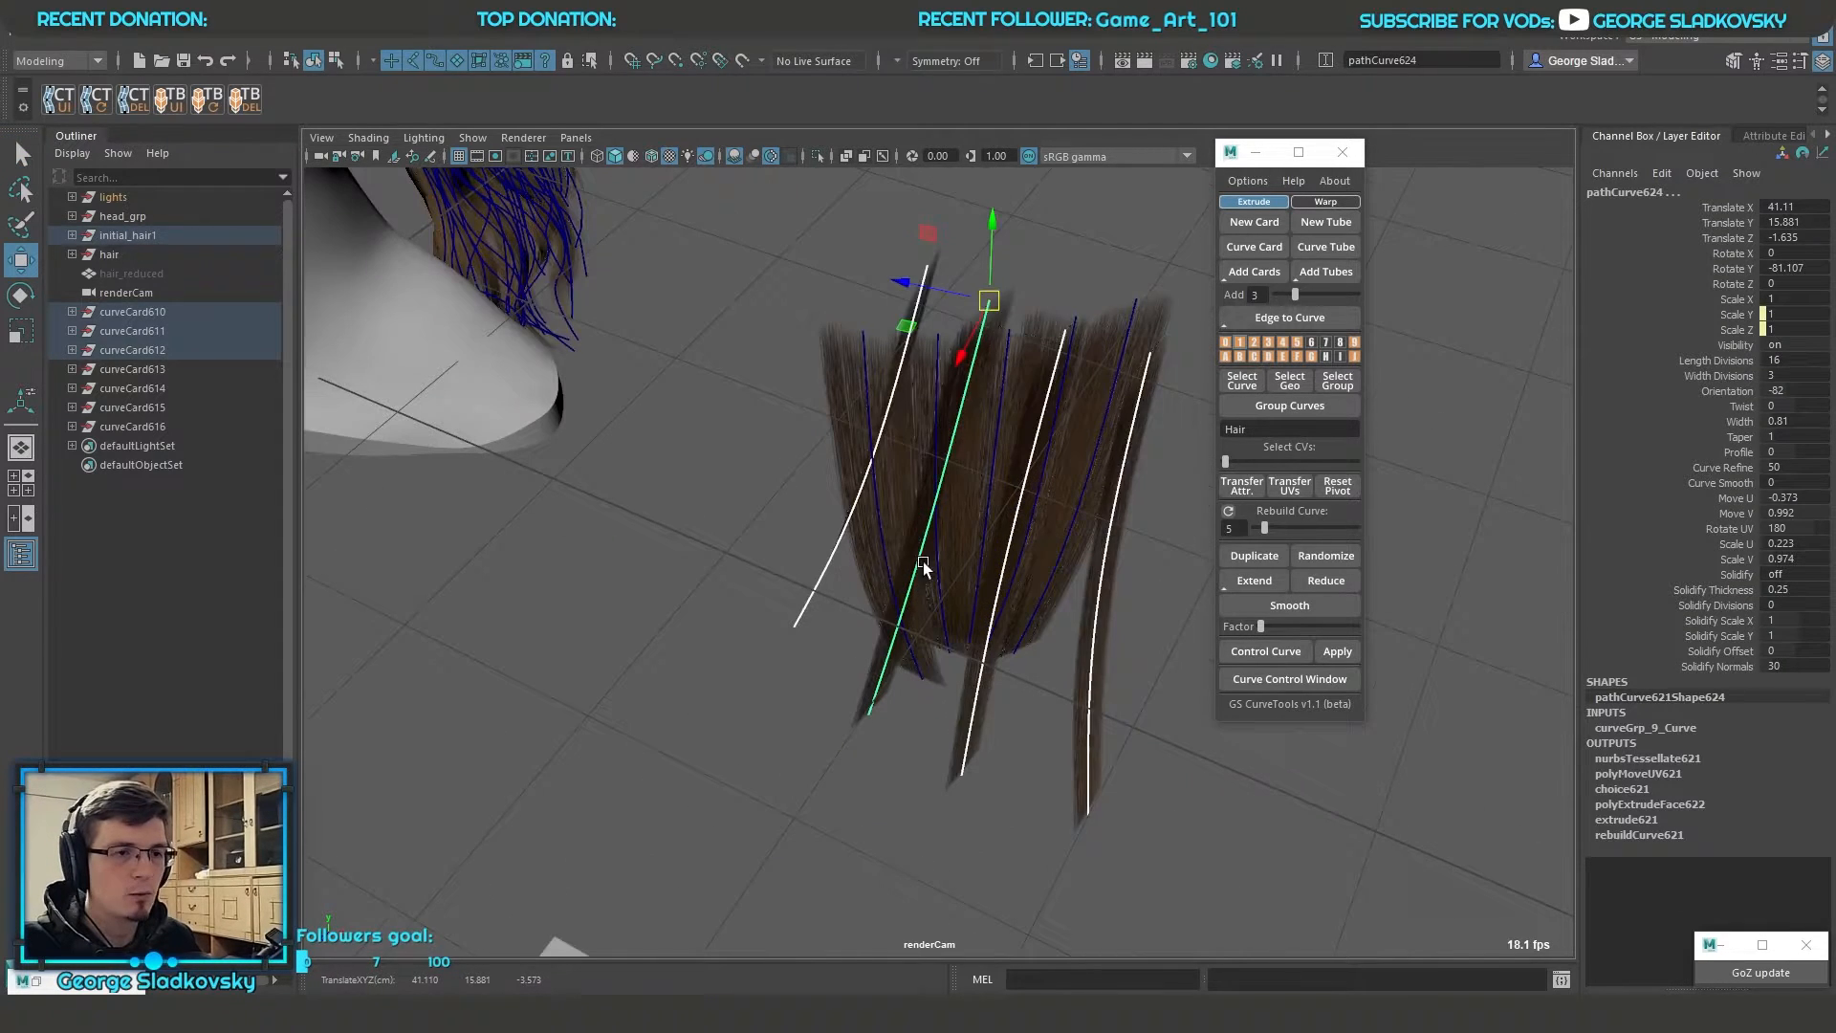
pyautogui.click(860, 414)
pyautogui.click(865, 394)
pyautogui.keyDown('alt'); pyautogui.moveTo(868, 402); pyautogui.dragTo(1133, 387); pyautogui.keyUp('alt')
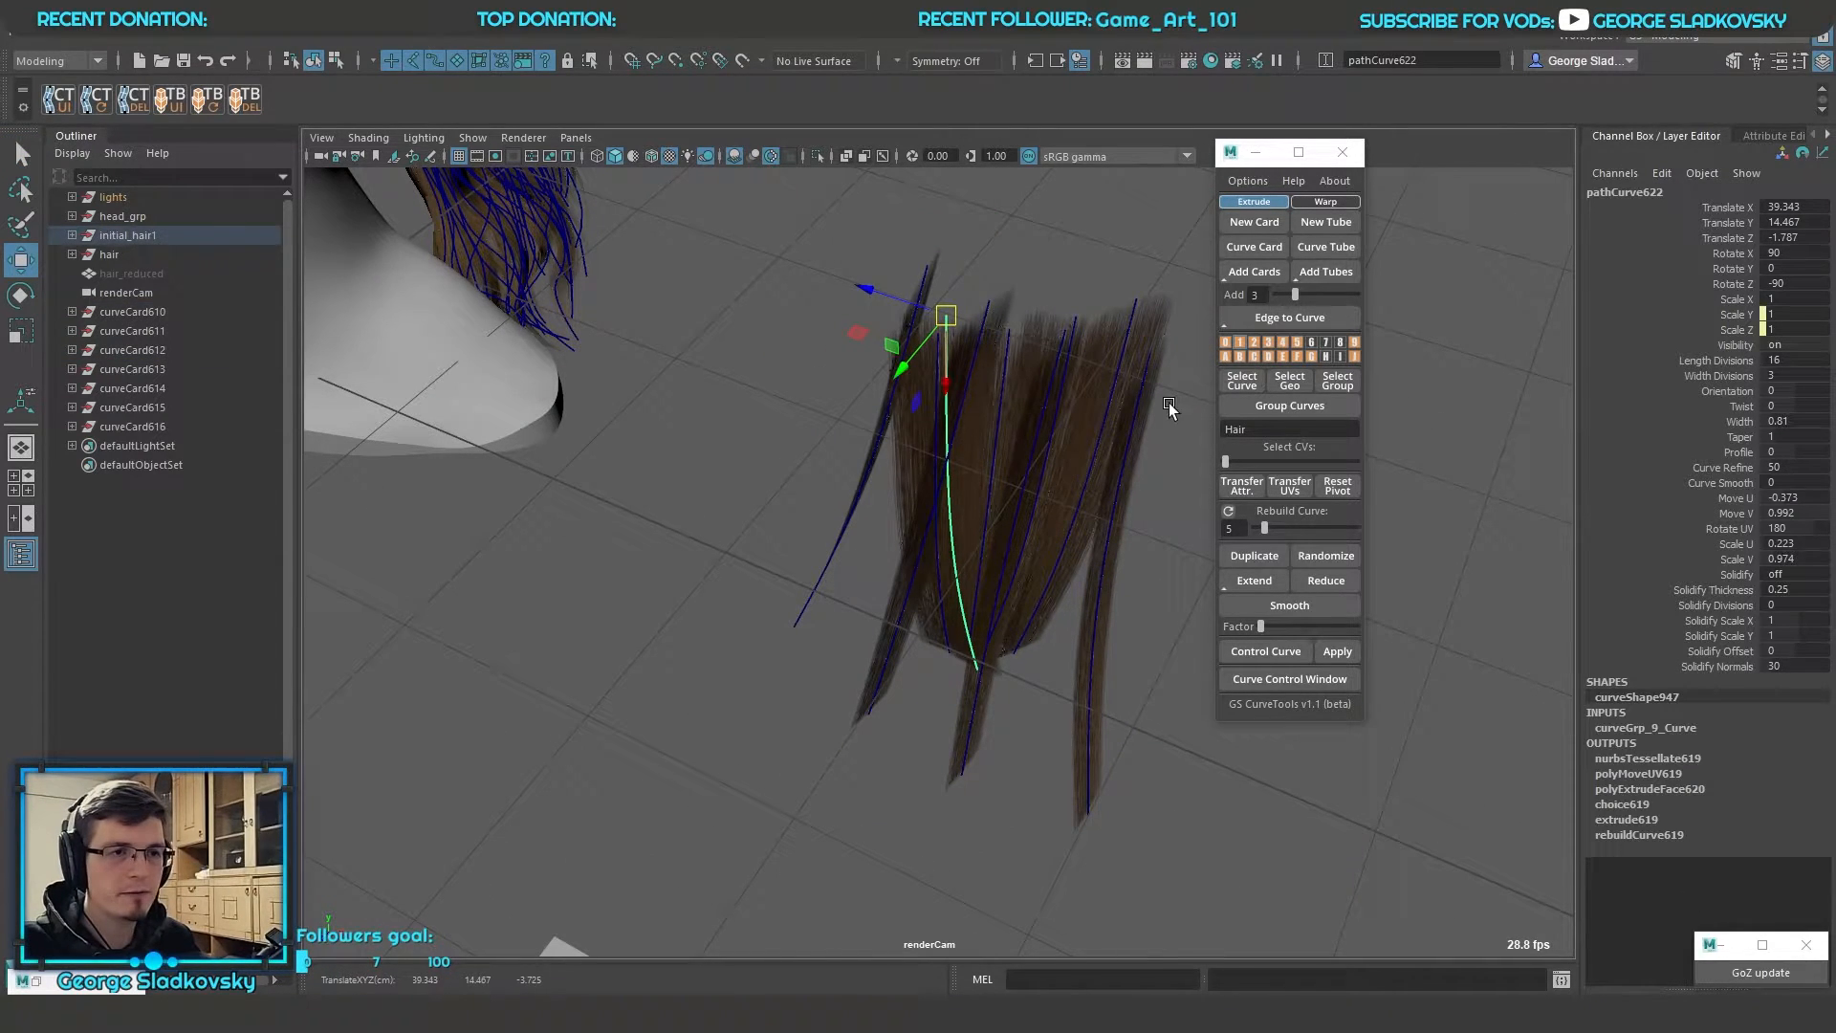
pyautogui.click(1146, 368)
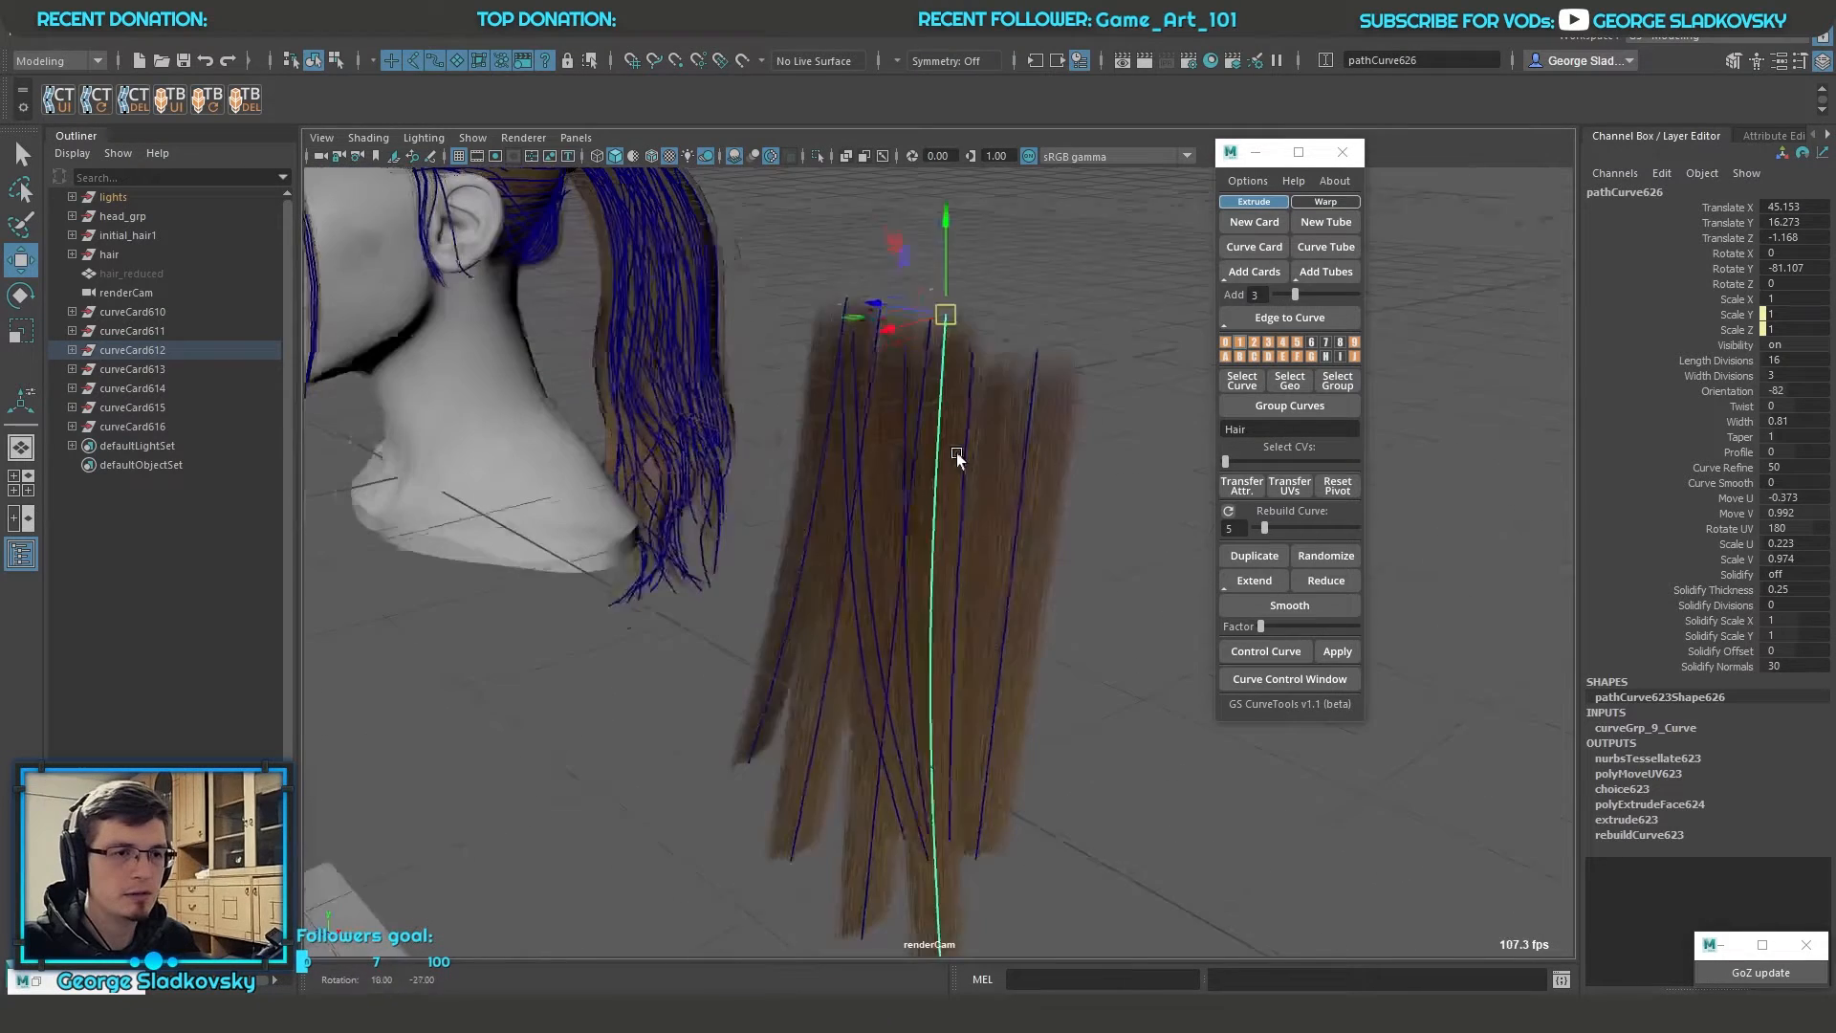
pyautogui.press('q')
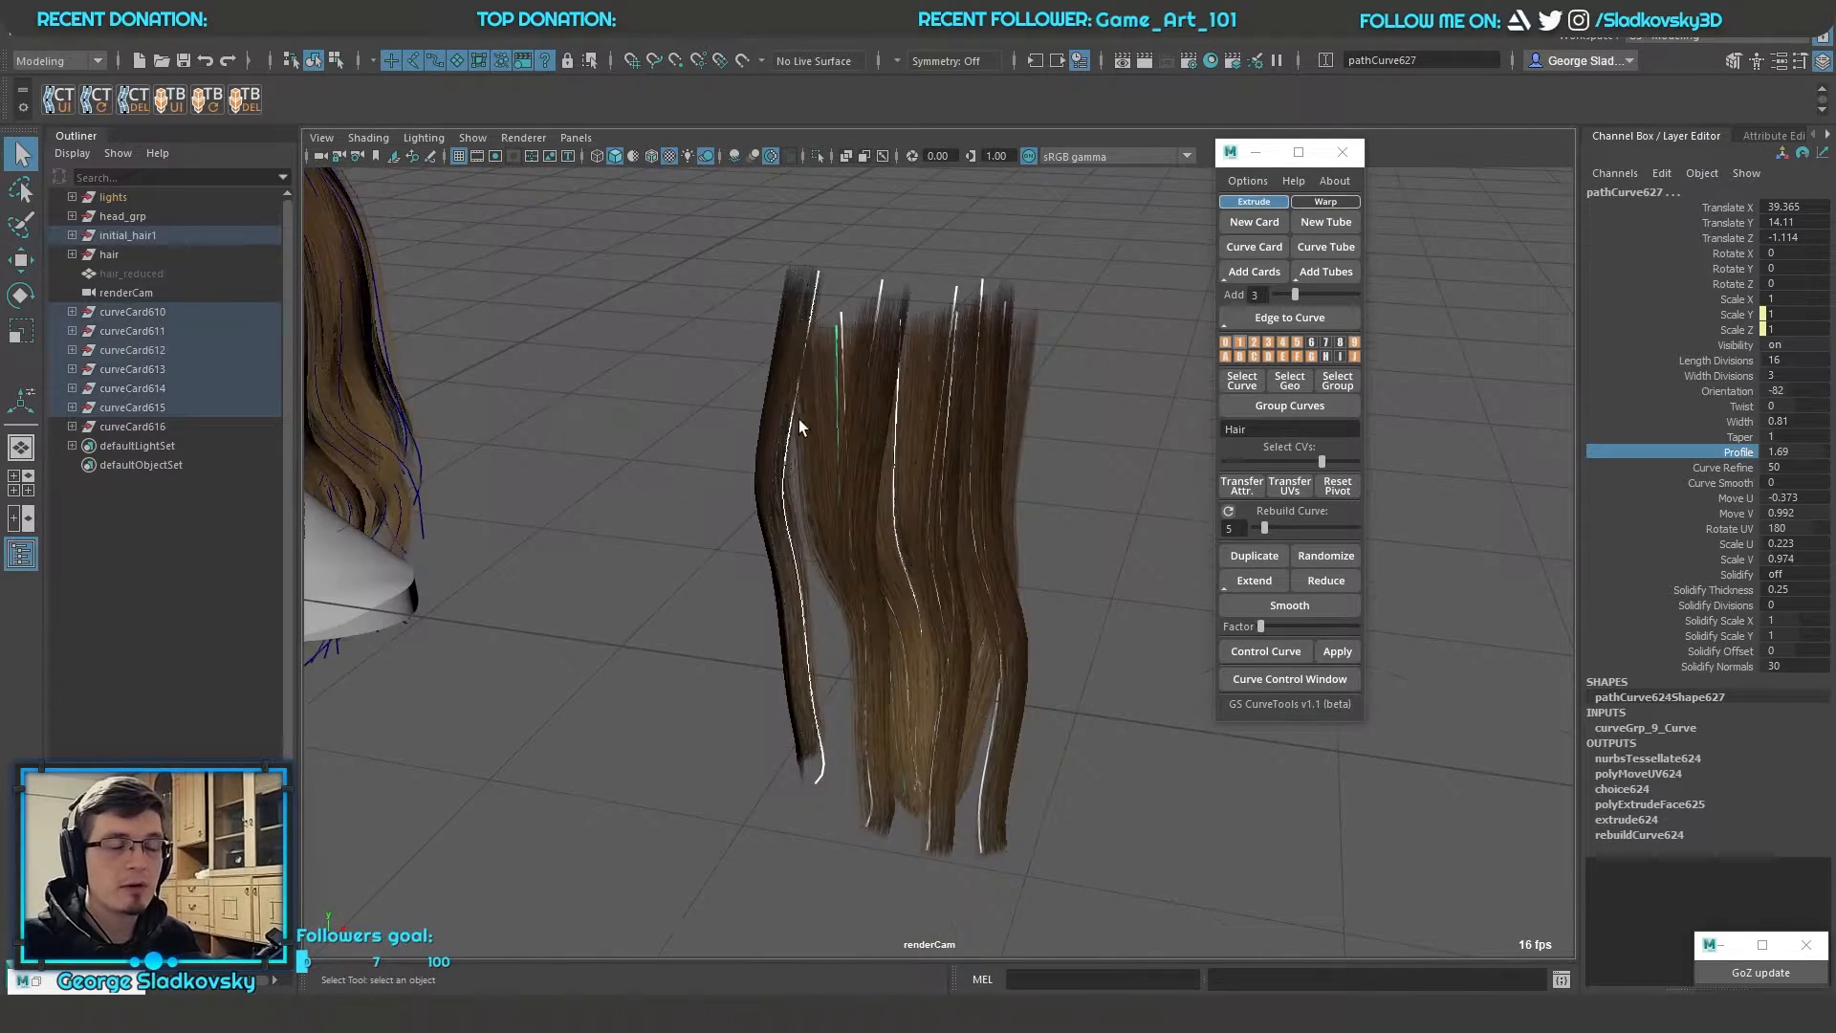
pyautogui.click(790, 557)
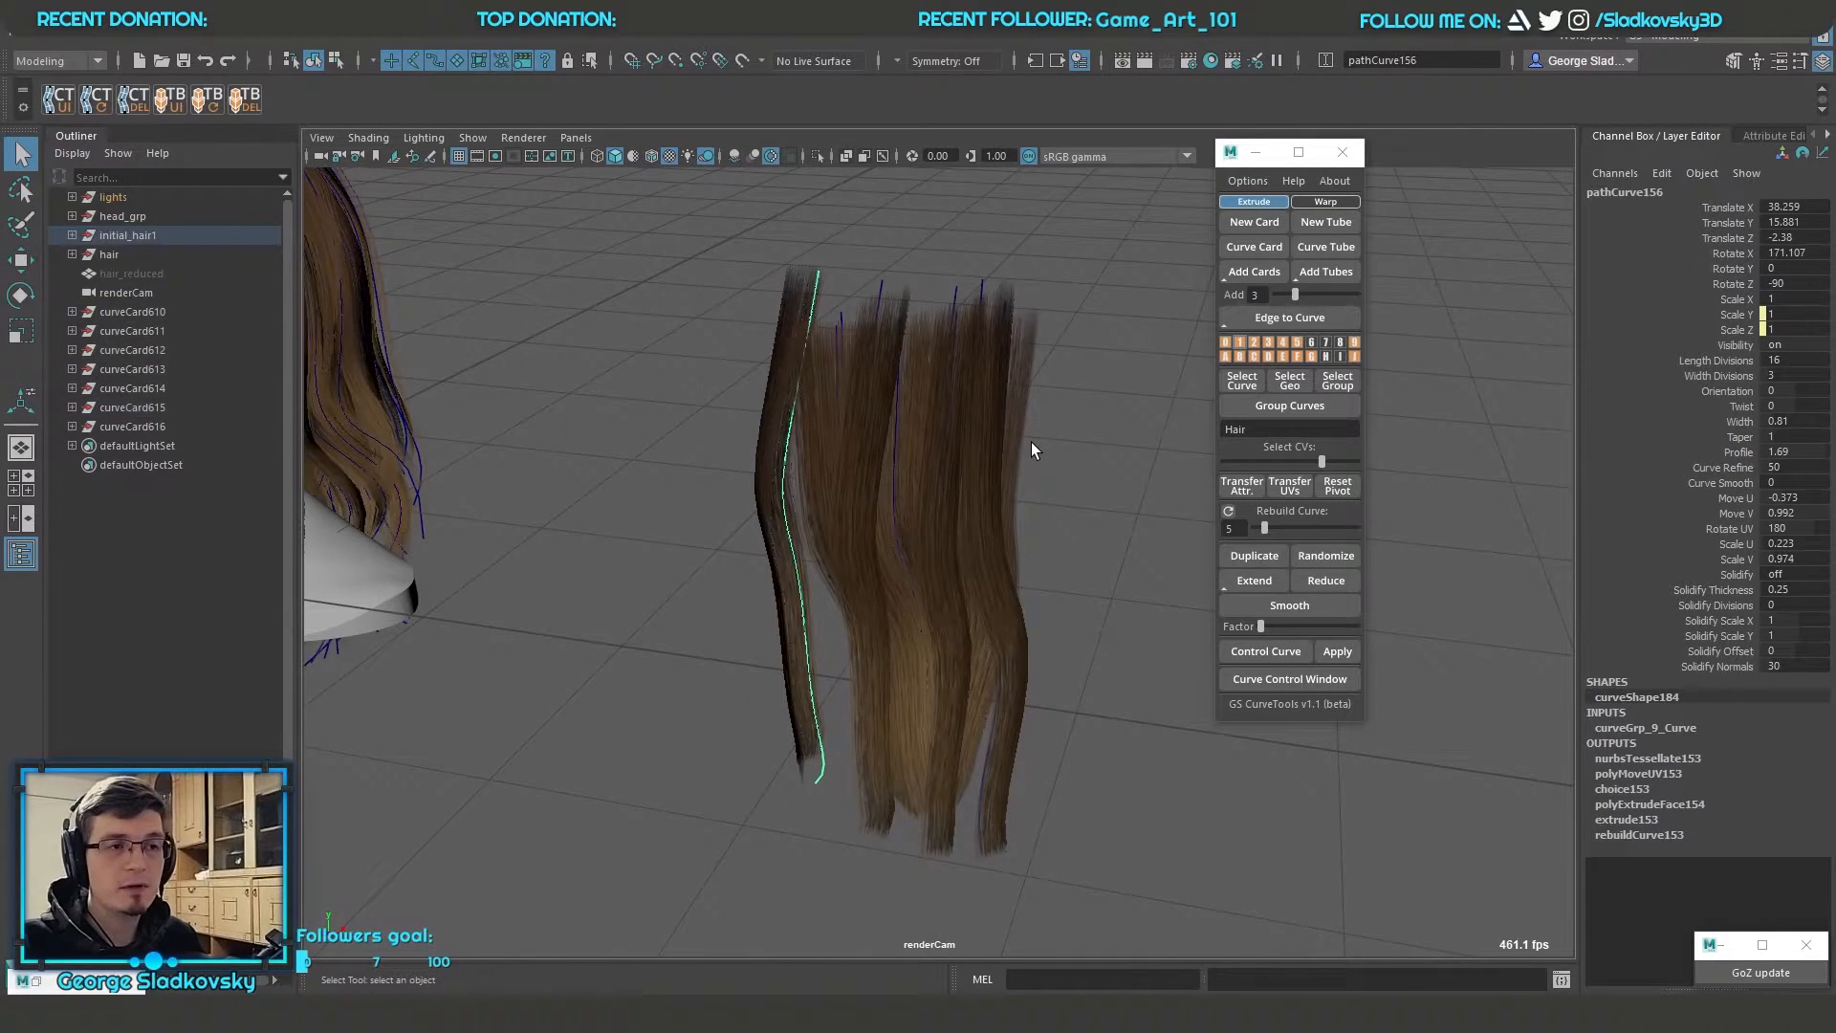
# Select all the wavy card curves in the cluster, create a control curve for them, and inspect it from several sides
pyautogui.moveTo(694, 429); pyautogui.dragTo(1076, 587)
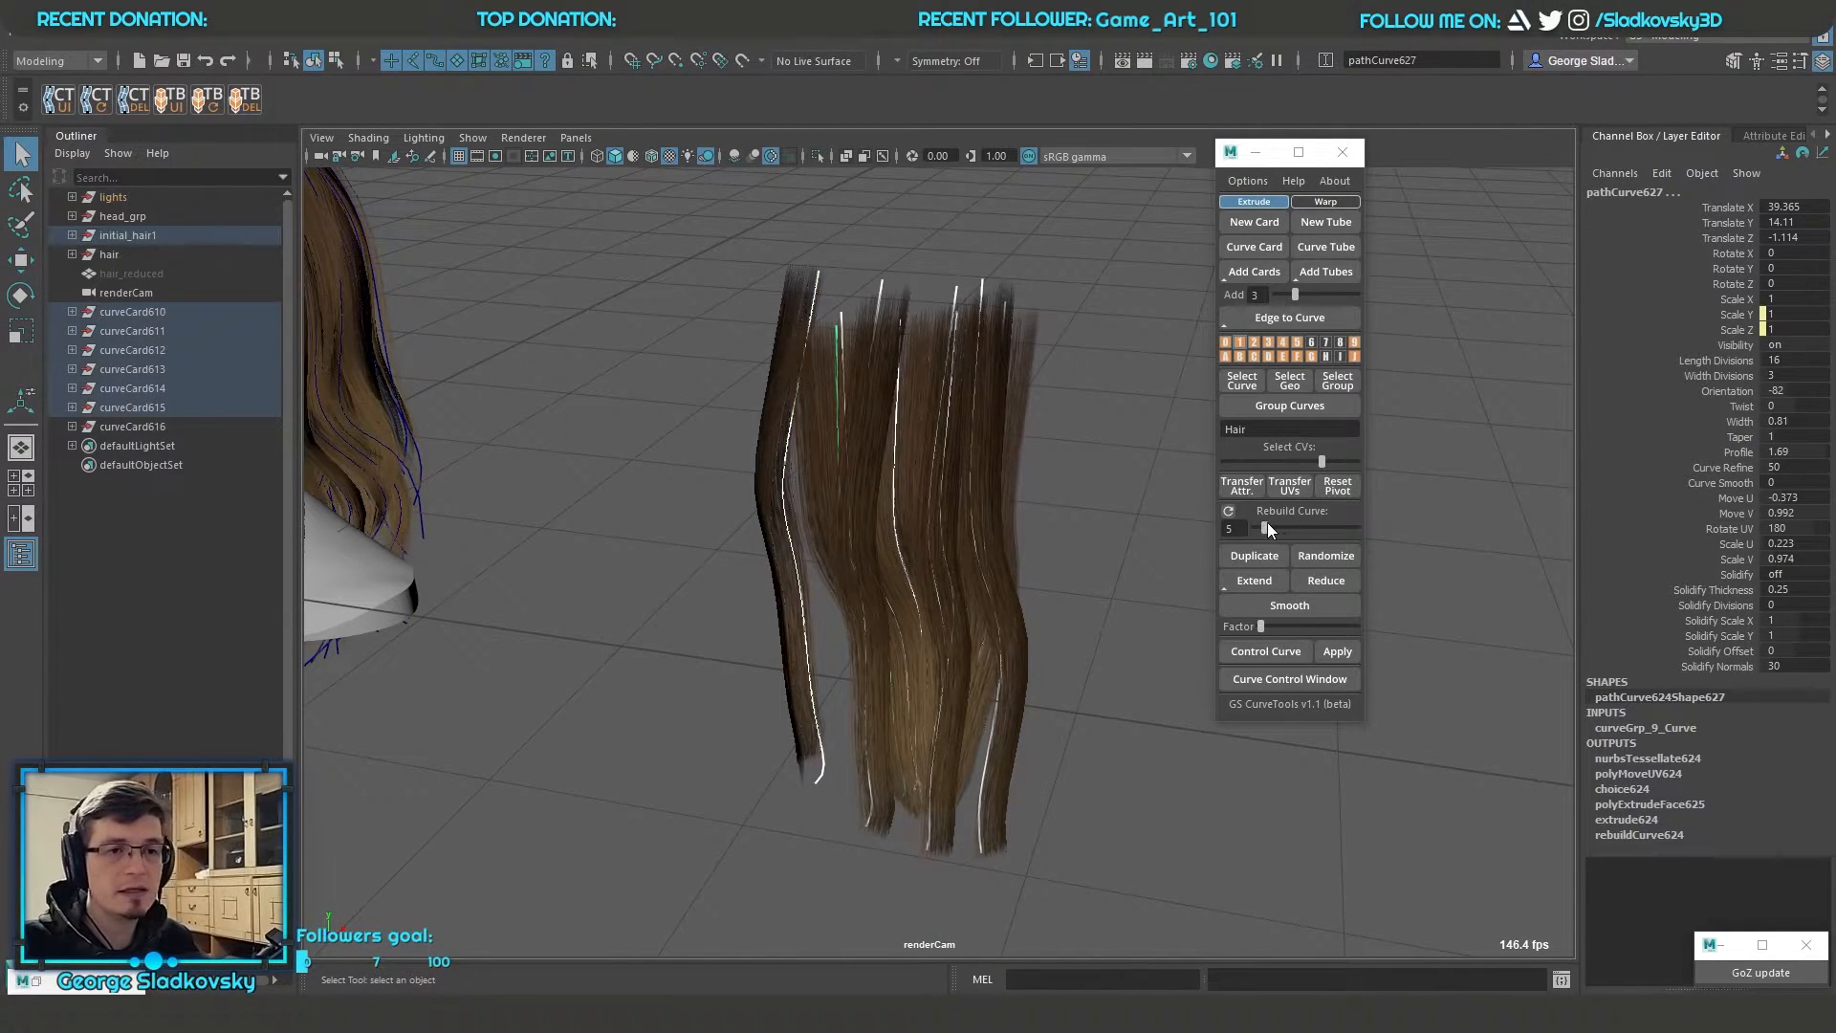
pyautogui.moveTo(1318, 462); pyautogui.dragTo(1279, 462)
pyautogui.keyDown('alt'); pyautogui.moveTo(1066, 493); pyautogui.dragTo(1041, 554); pyautogui.keyUp('alt')
pyautogui.press('w')
pyautogui.keyDown('alt'); pyautogui.moveTo(942, 584); pyautogui.dragTo(868, 571); pyautogui.keyUp('alt')
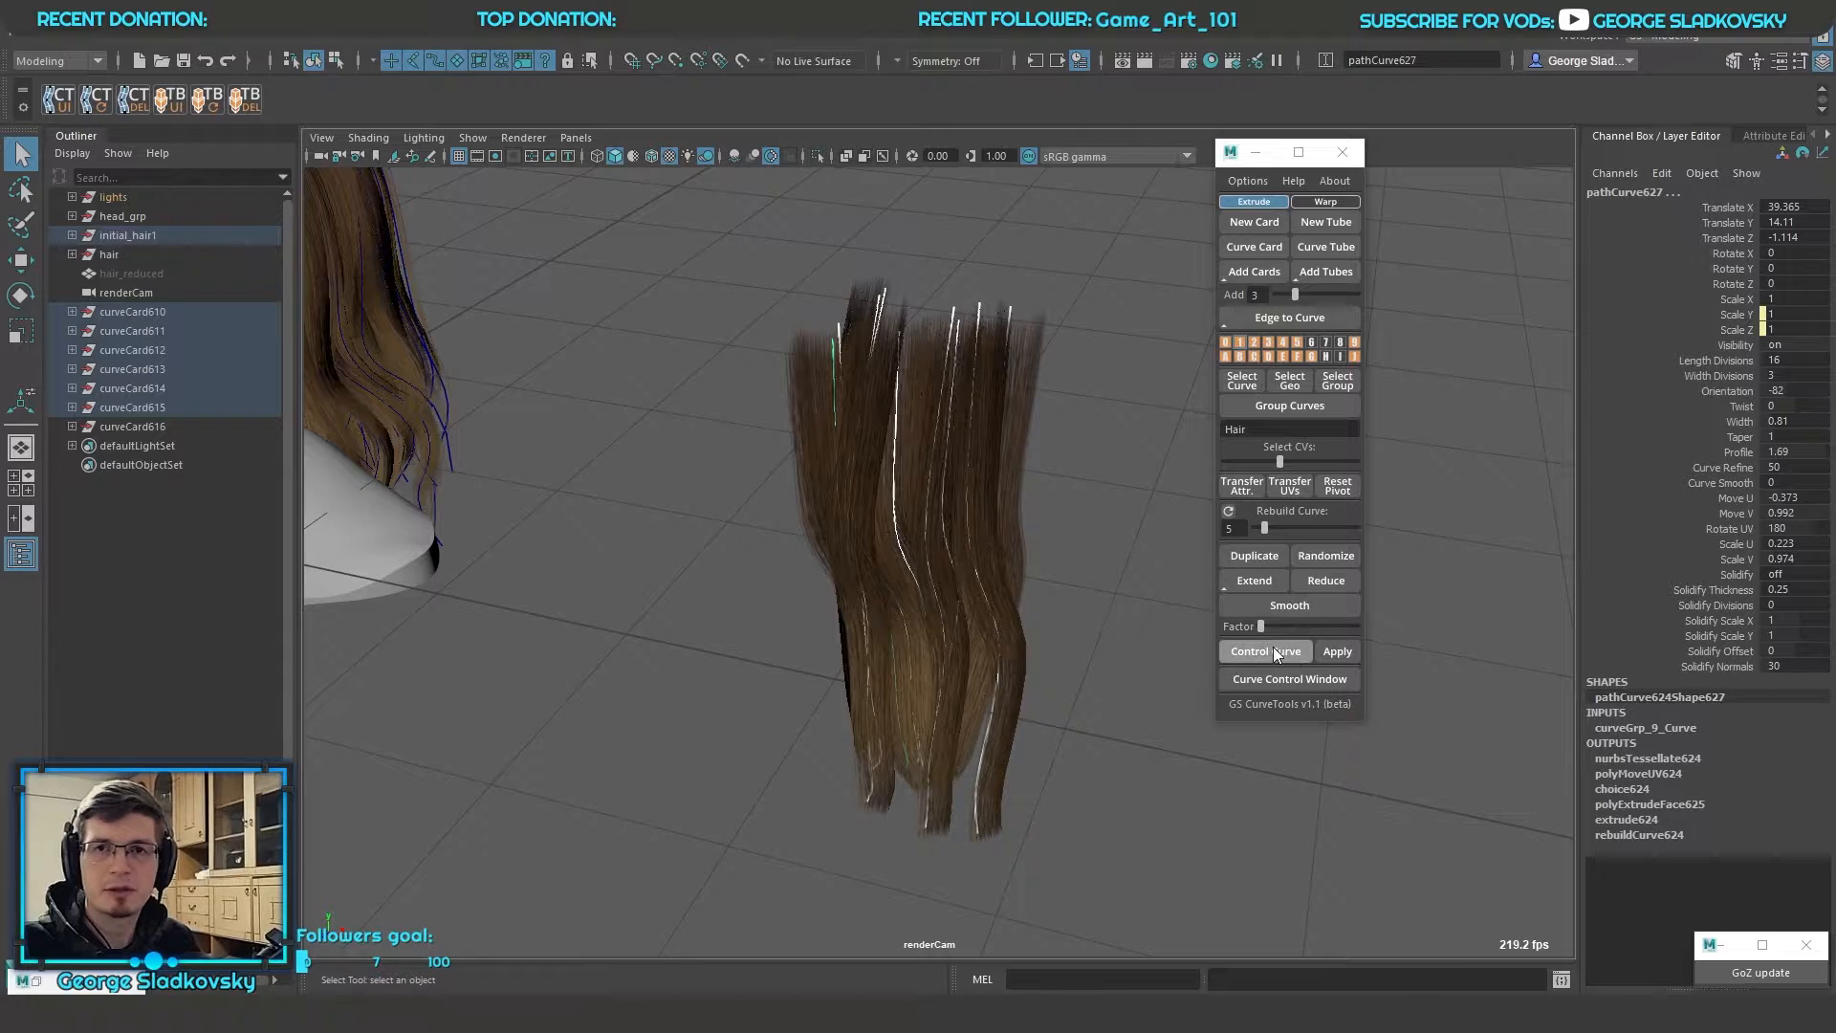
pyautogui.click(1253, 656)
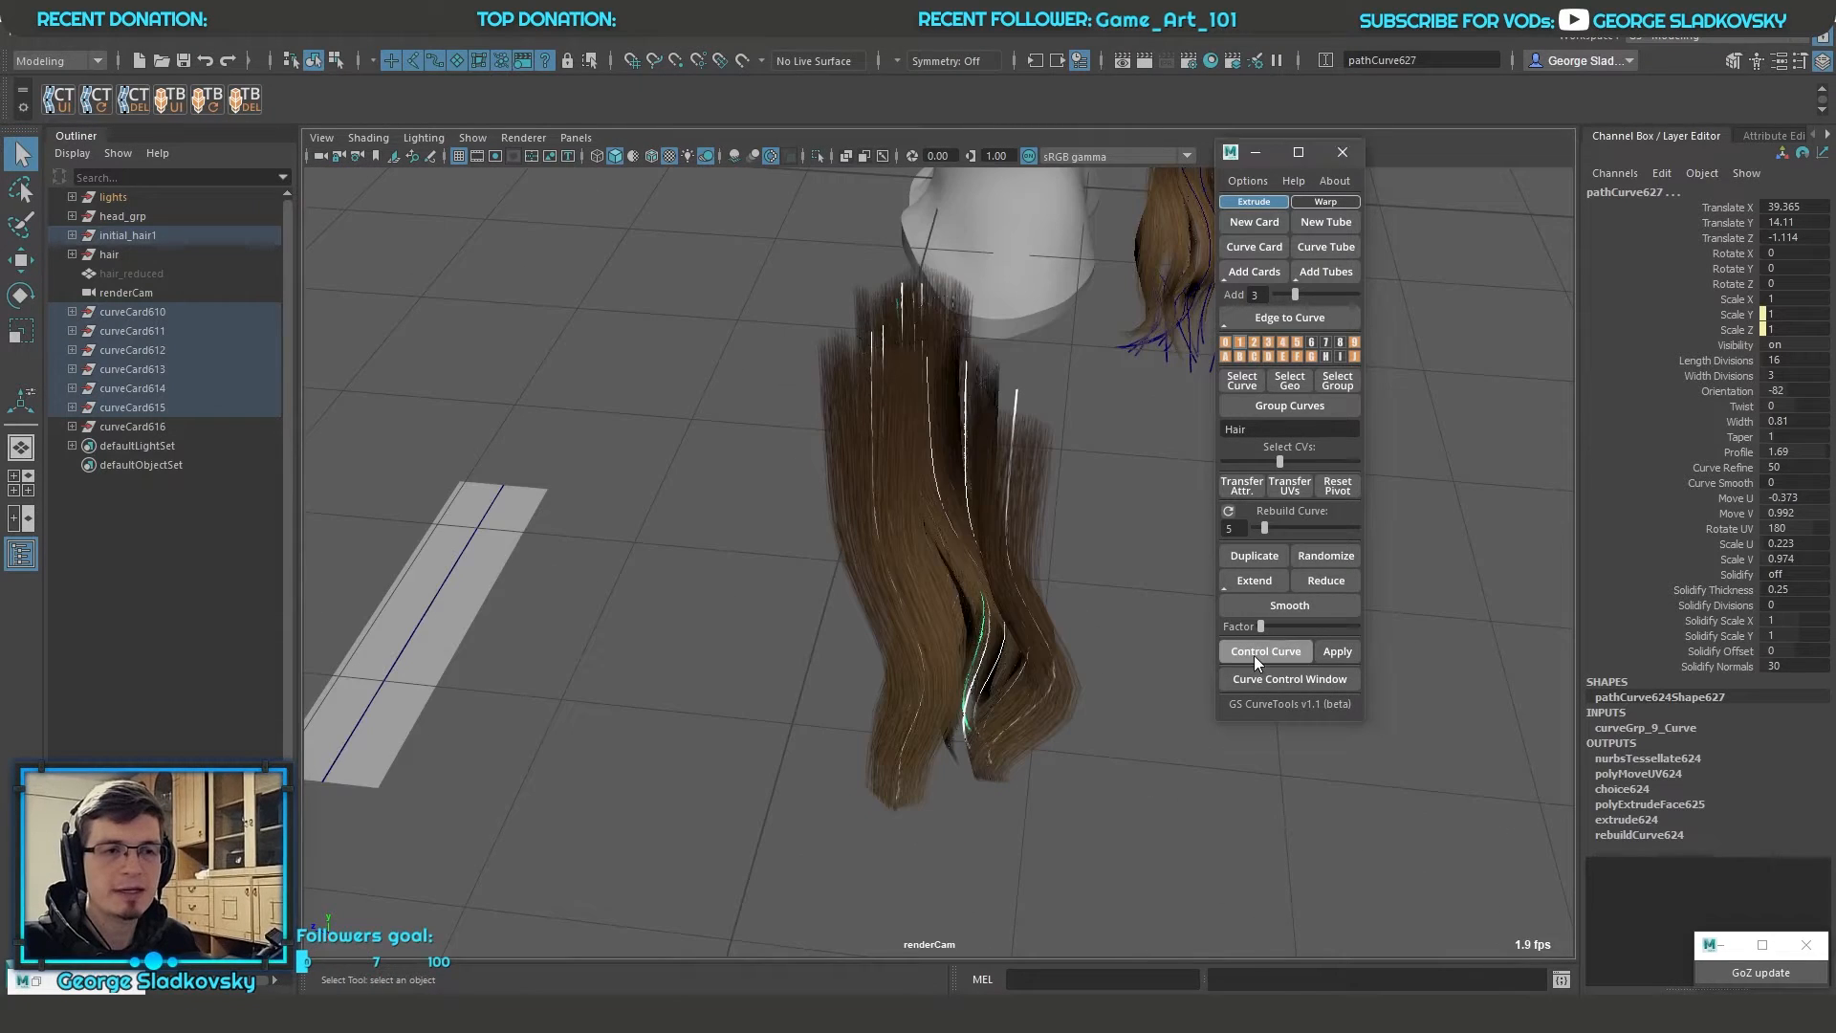
pyautogui.keyDown('alt'); pyautogui.moveTo(1042, 669); pyautogui.dragTo(955, 687); pyautogui.keyUp('alt')
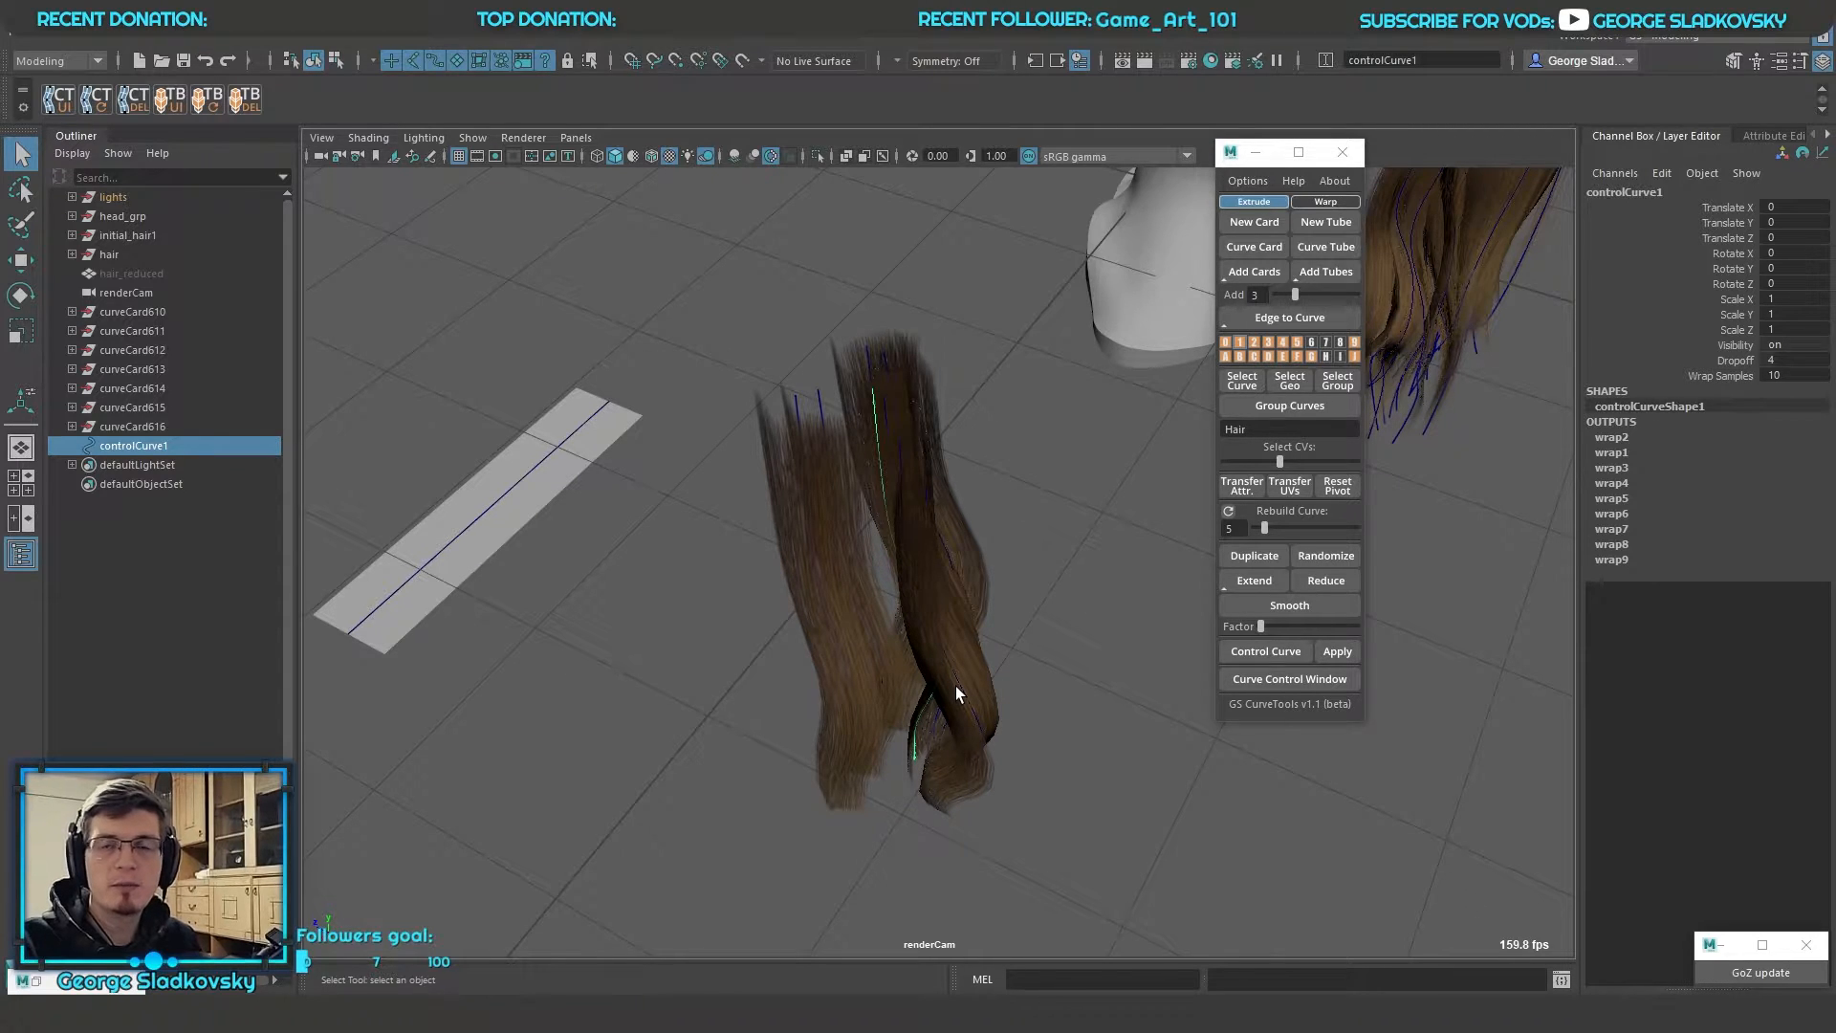
pyautogui.keyDown('alt'); pyautogui.moveTo(955, 685); pyautogui.dragTo(922, 473); pyautogui.keyUp('alt')
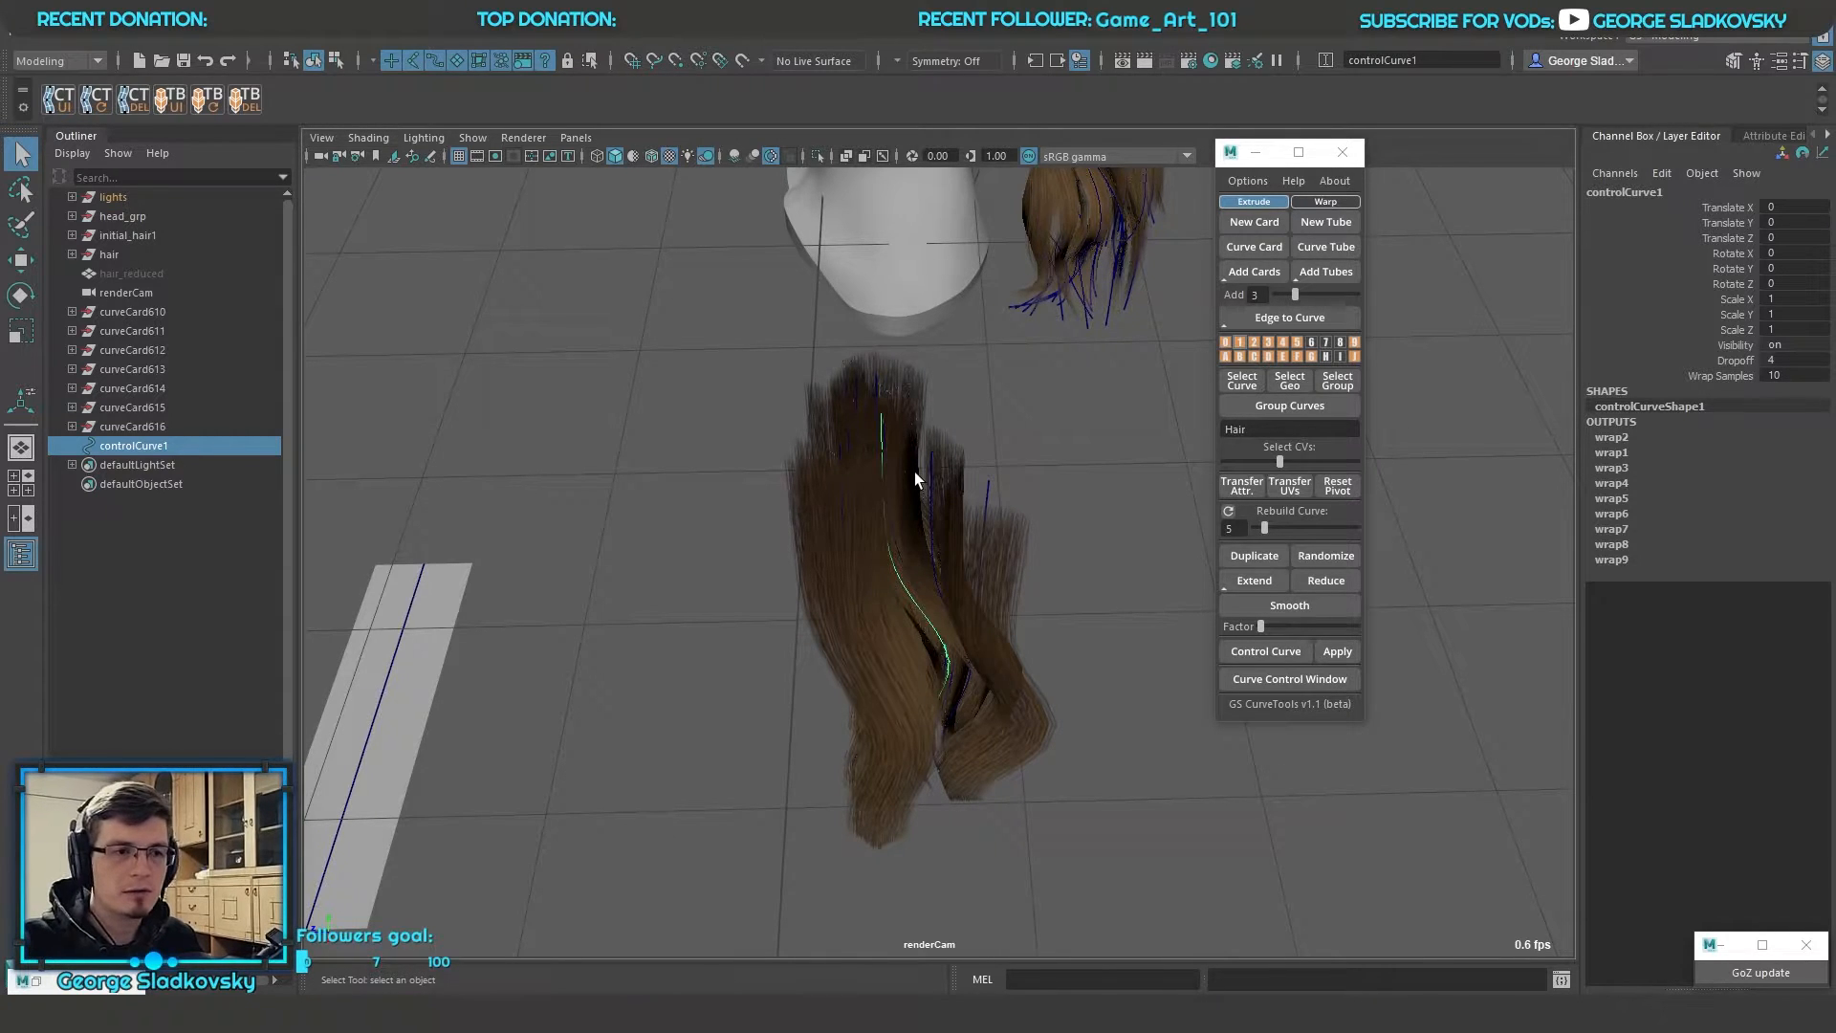
pyautogui.keyDown('alt'); pyautogui.moveTo(914, 472); pyautogui.dragTo(1151, 439); pyautogui.keyUp('alt')
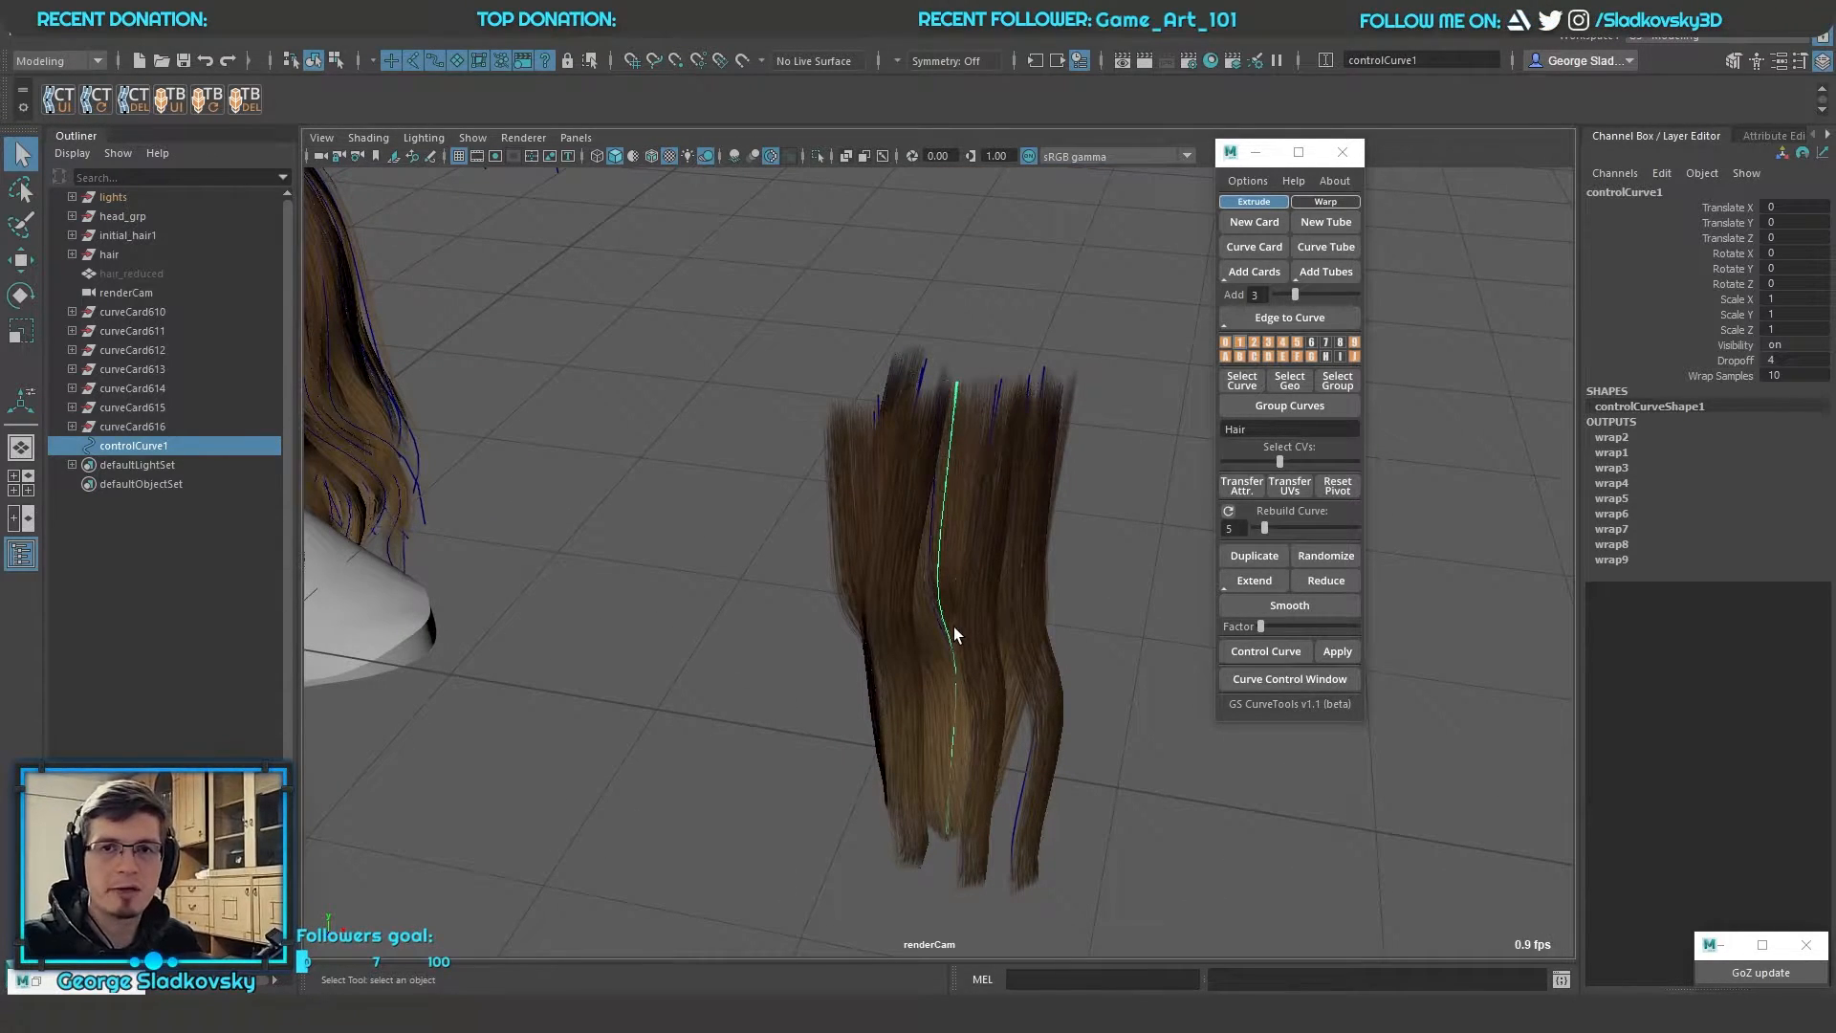
# Pick the control curve's top and bottom control vertices in turn and return to whole-object selection
pyautogui.rightClick(1044, 329)
pyautogui.click(931, 329)
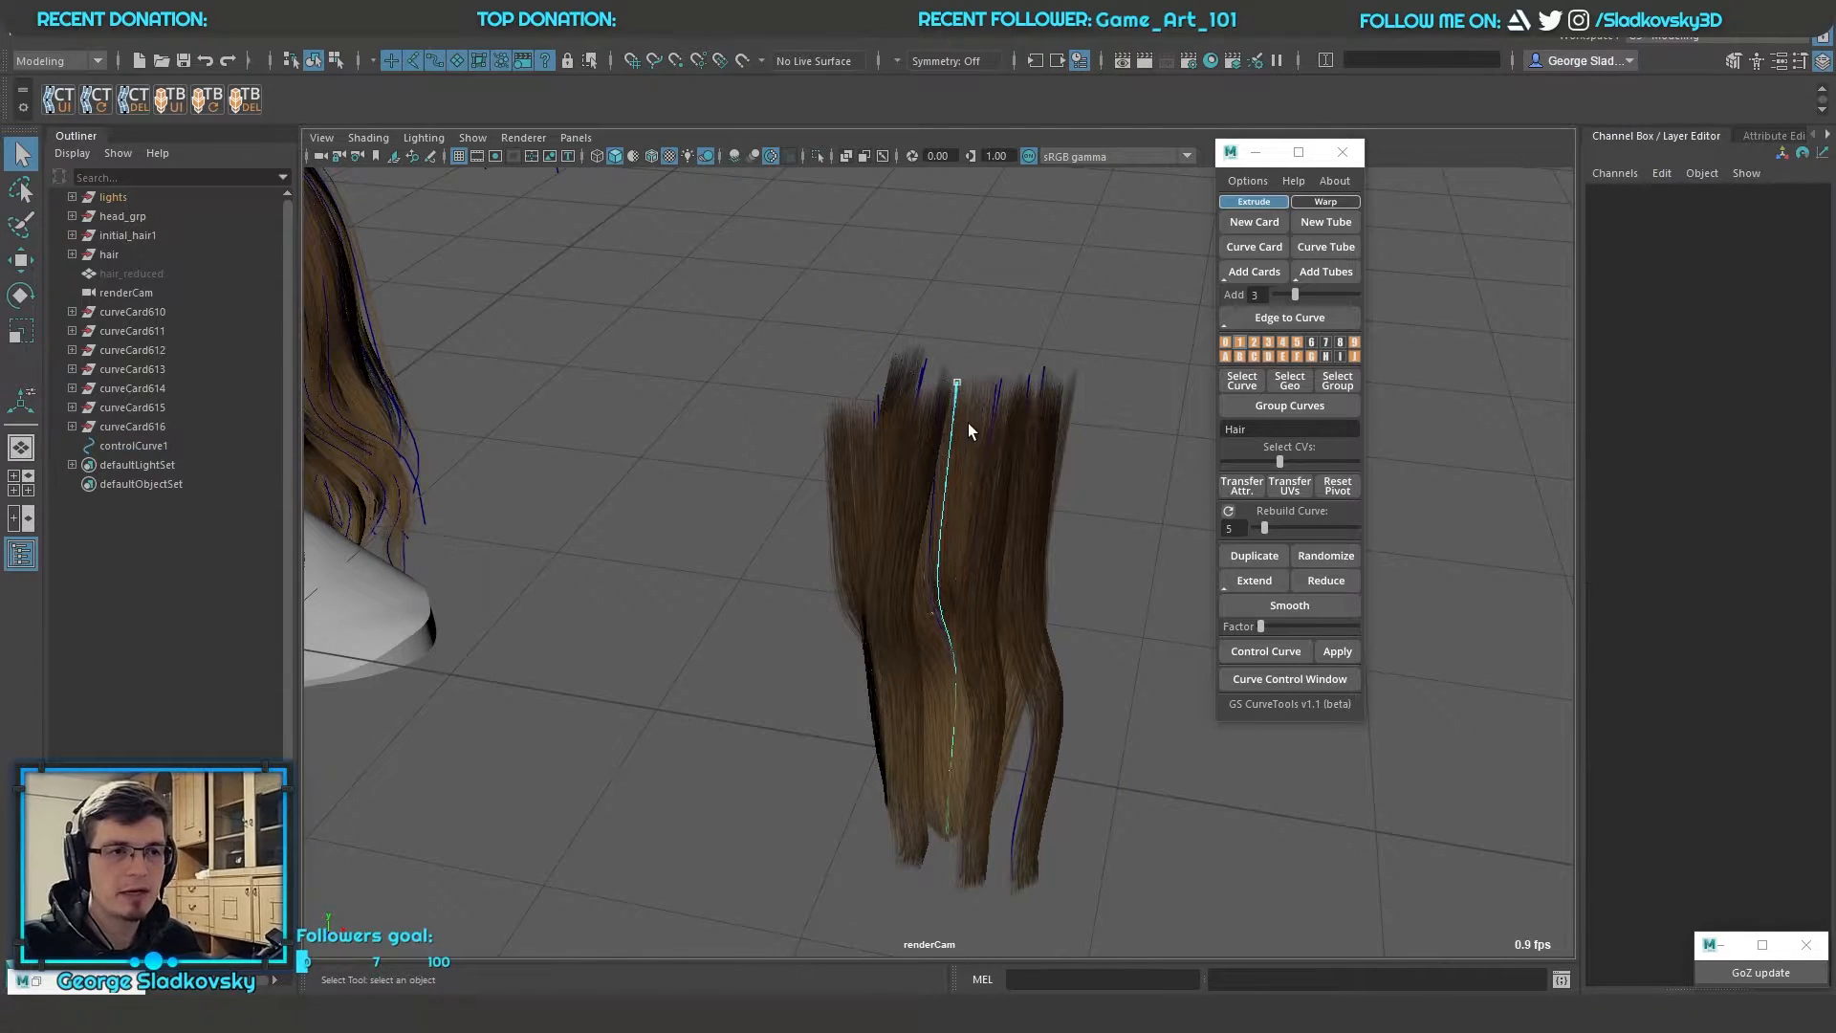
pyautogui.moveTo(956, 413)
pyautogui.mouseDown()
pyautogui.moveTo(1001, 383)
pyautogui.moveTo(853, 399)
pyautogui.moveTo(960, 402)
pyautogui.mouseUp()
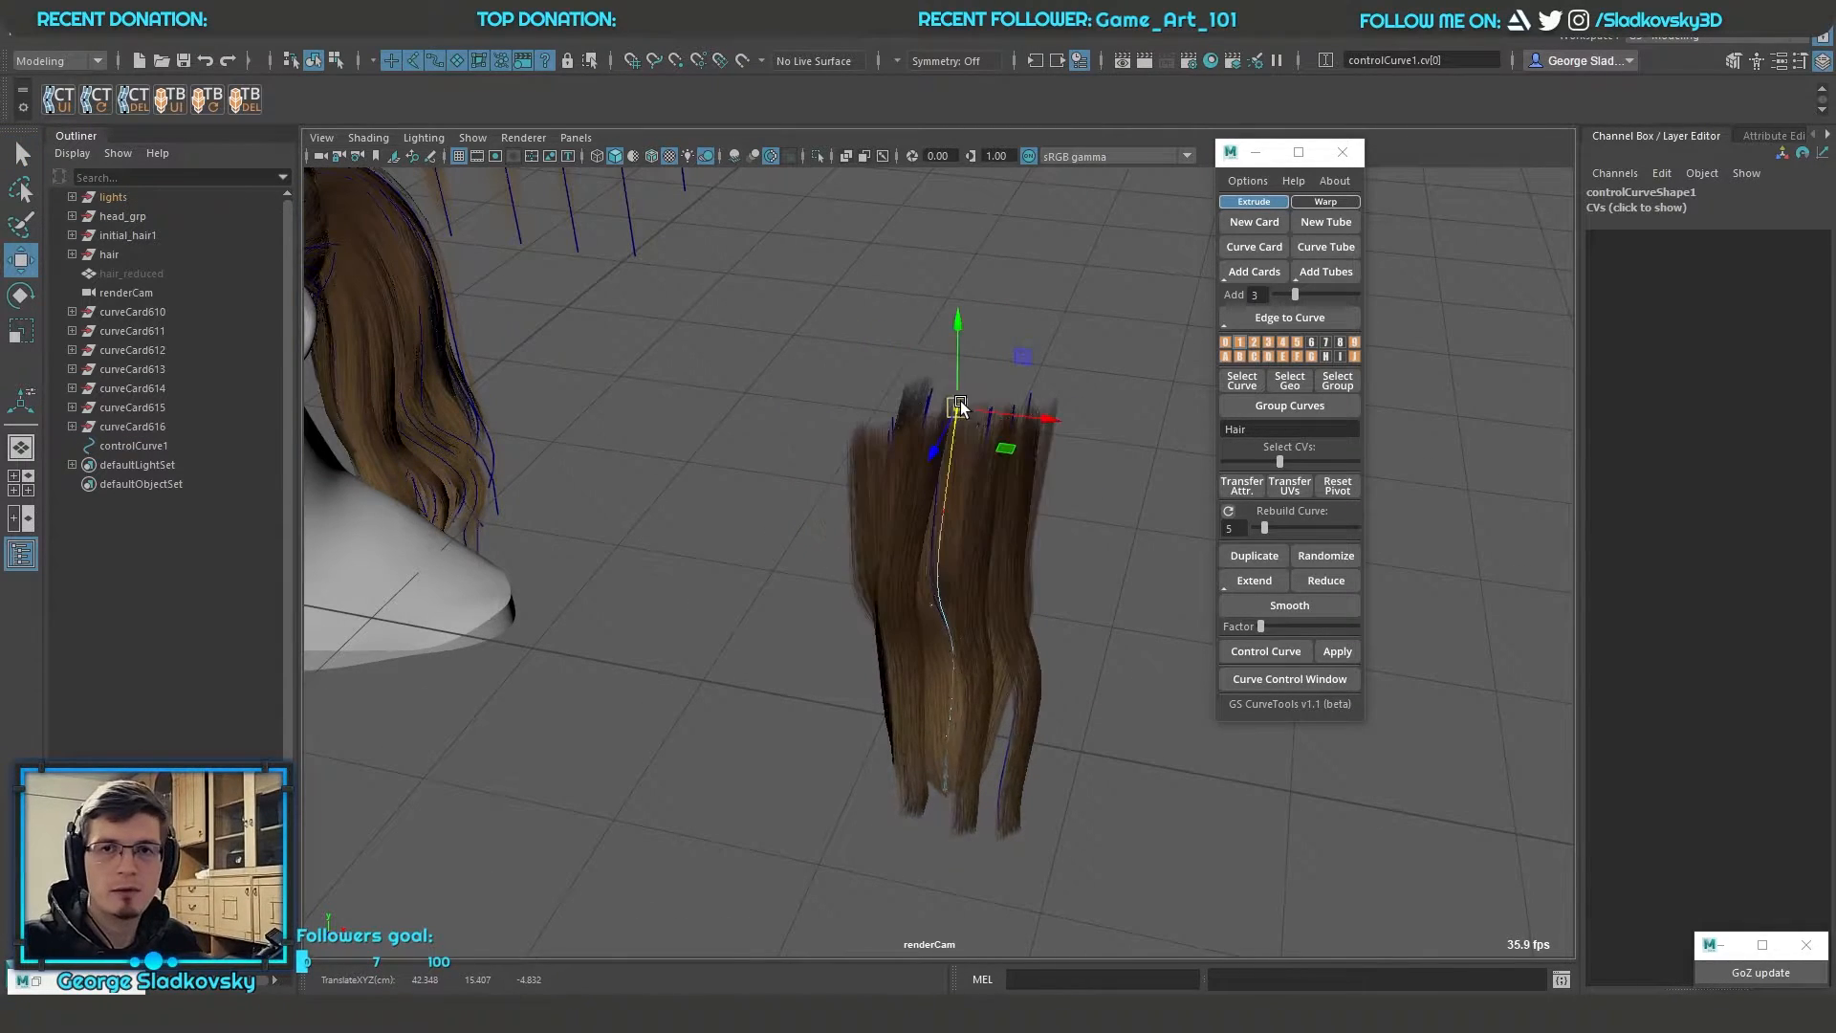
pyautogui.click(944, 788)
pyautogui.rightClick(1063, 356)
pyautogui.click(1109, 329)
pyautogui.keyDown('alt'); pyautogui.moveTo(1092, 409); pyautogui.dragTo(1063, 455, button='middle'); pyautogui.keyUp('alt')
# Select the control curve, undo its trial sideways move, and apply its deformation to the hair cards
pyautogui.moveTo(761, 435); pyautogui.dragTo(1180, 737)
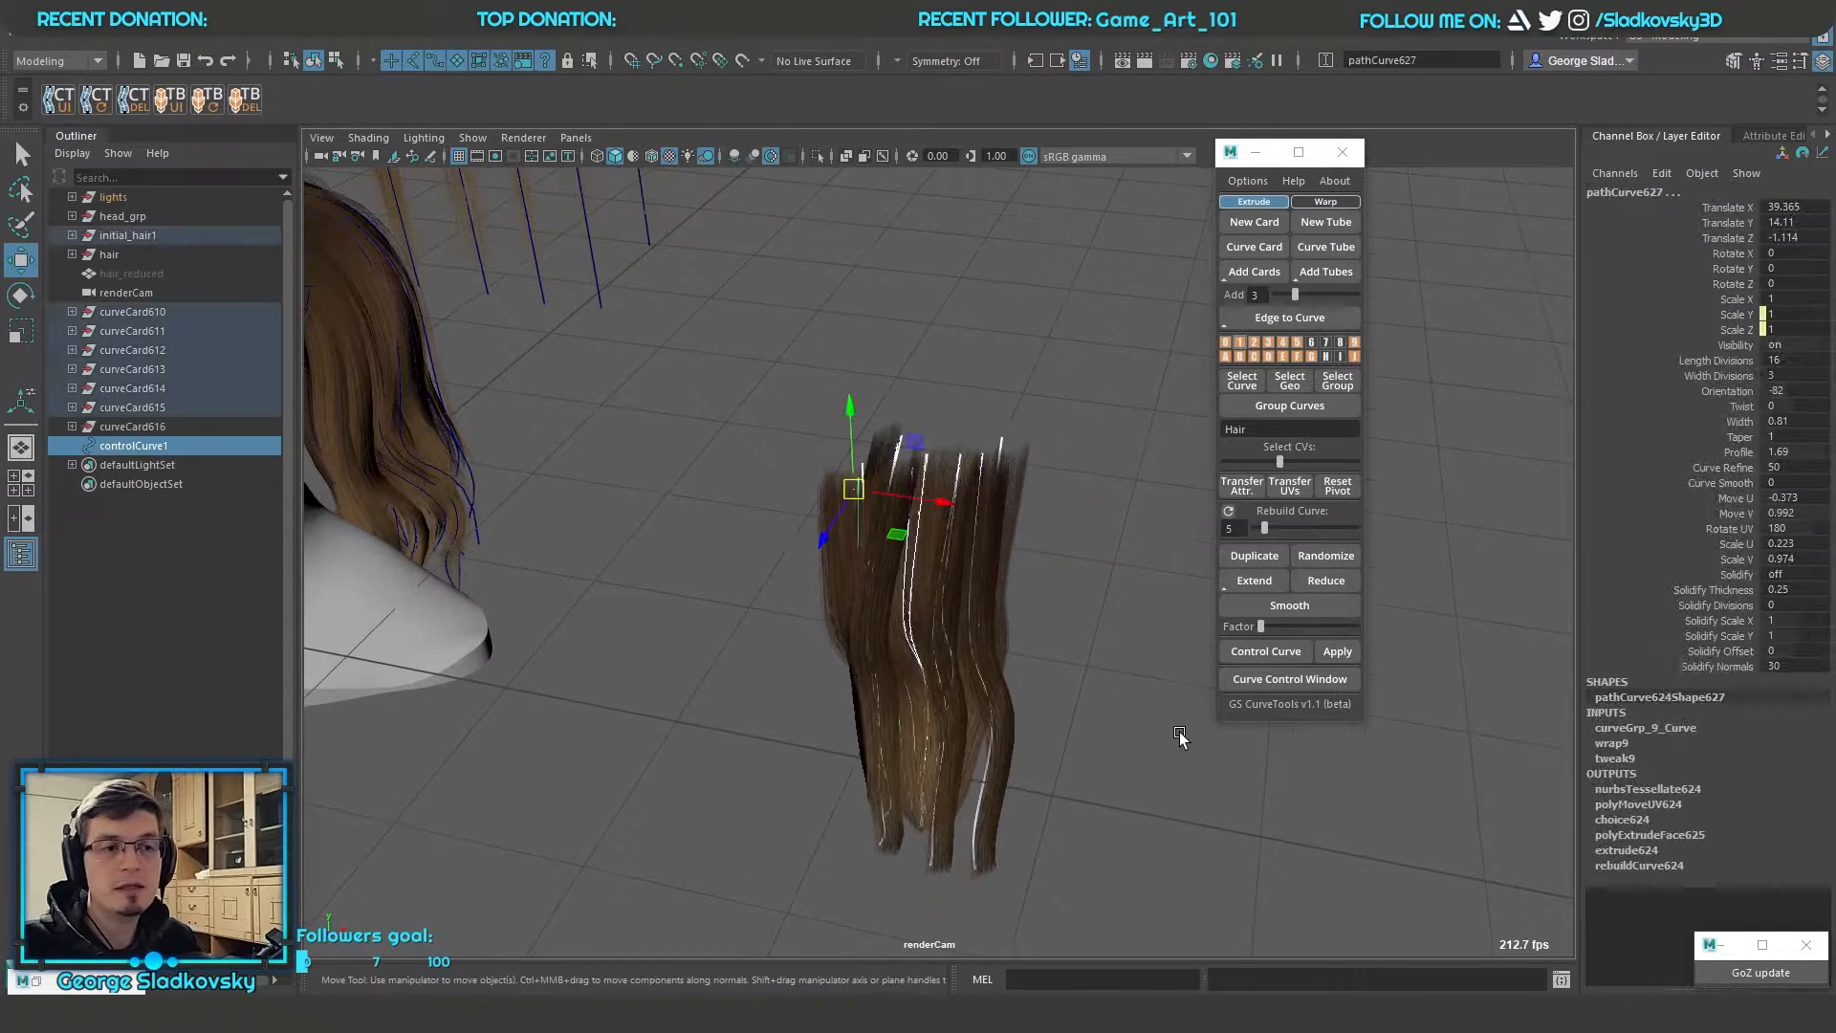
pyautogui.click(1176, 721)
pyautogui.moveTo(947, 478)
pyautogui.keyDown('alt'); pyautogui.mouseDown()
pyautogui.moveTo(875, 547)
pyautogui.moveTo(942, 483)
pyautogui.mouseUp(); pyautogui.keyUp('alt')
pyautogui.click(929, 507)
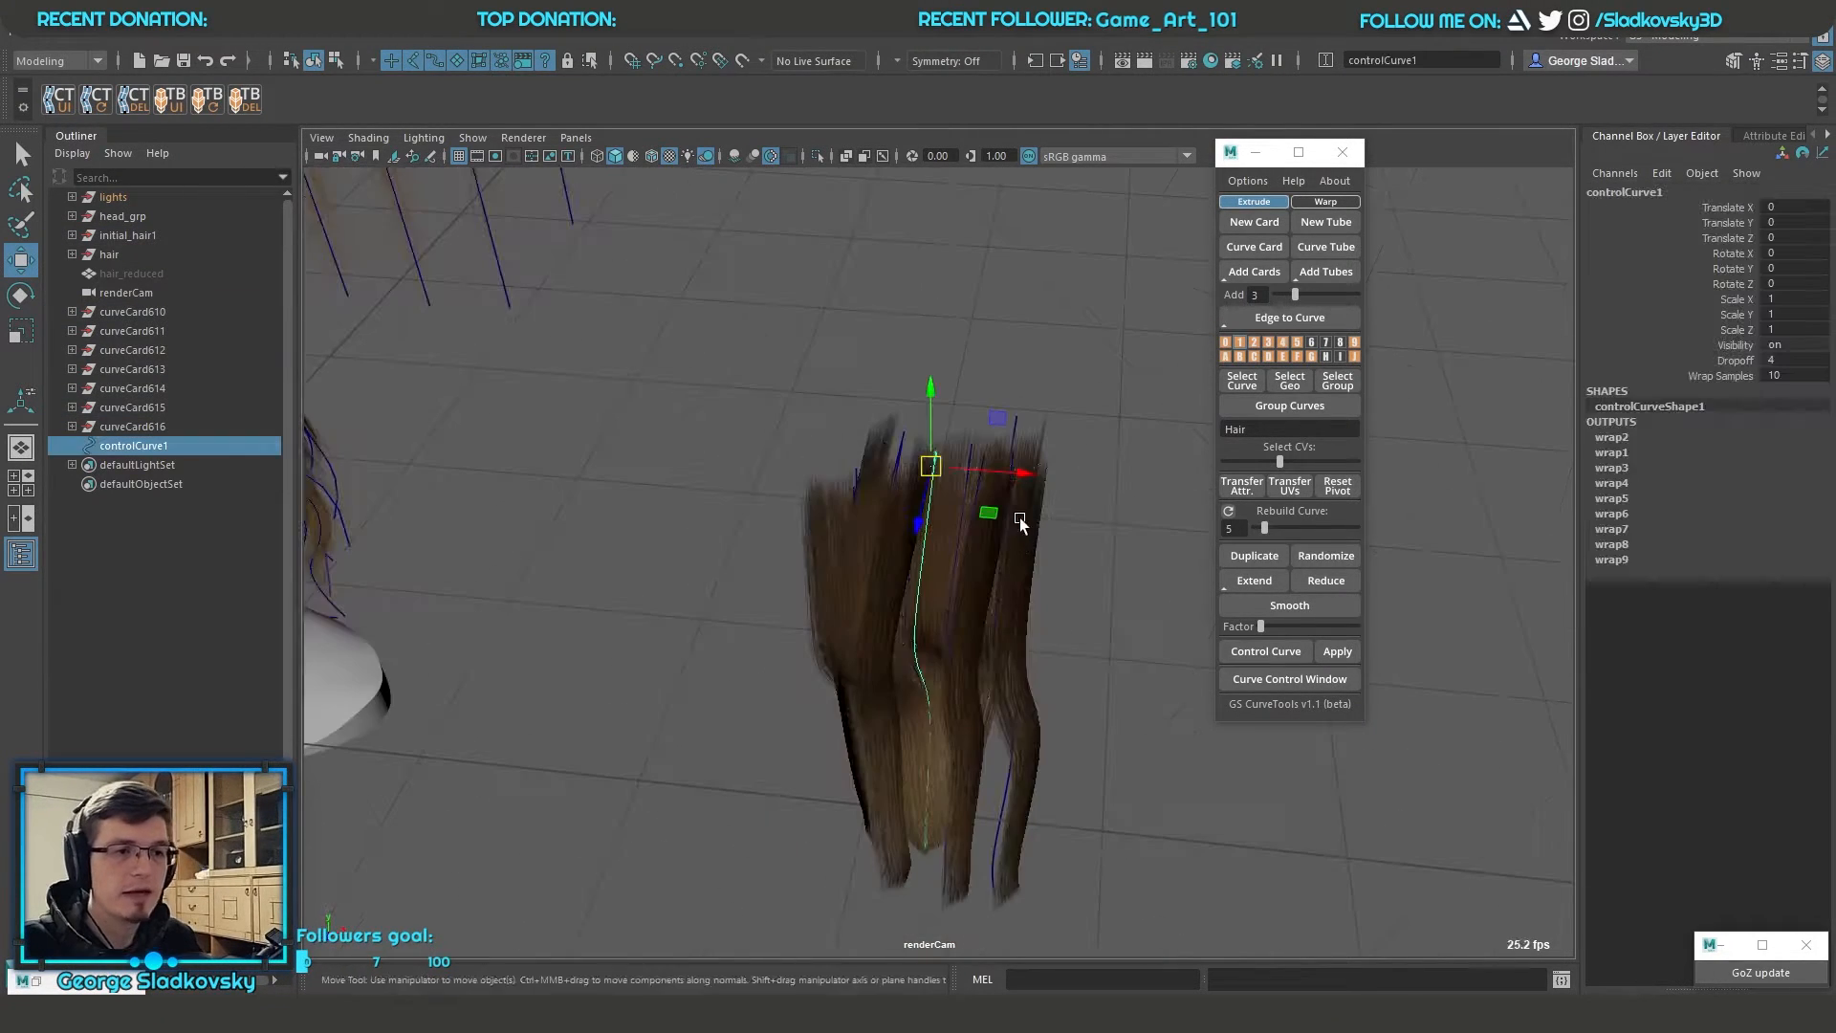
pyautogui.hotkey('ctrl', 'z')
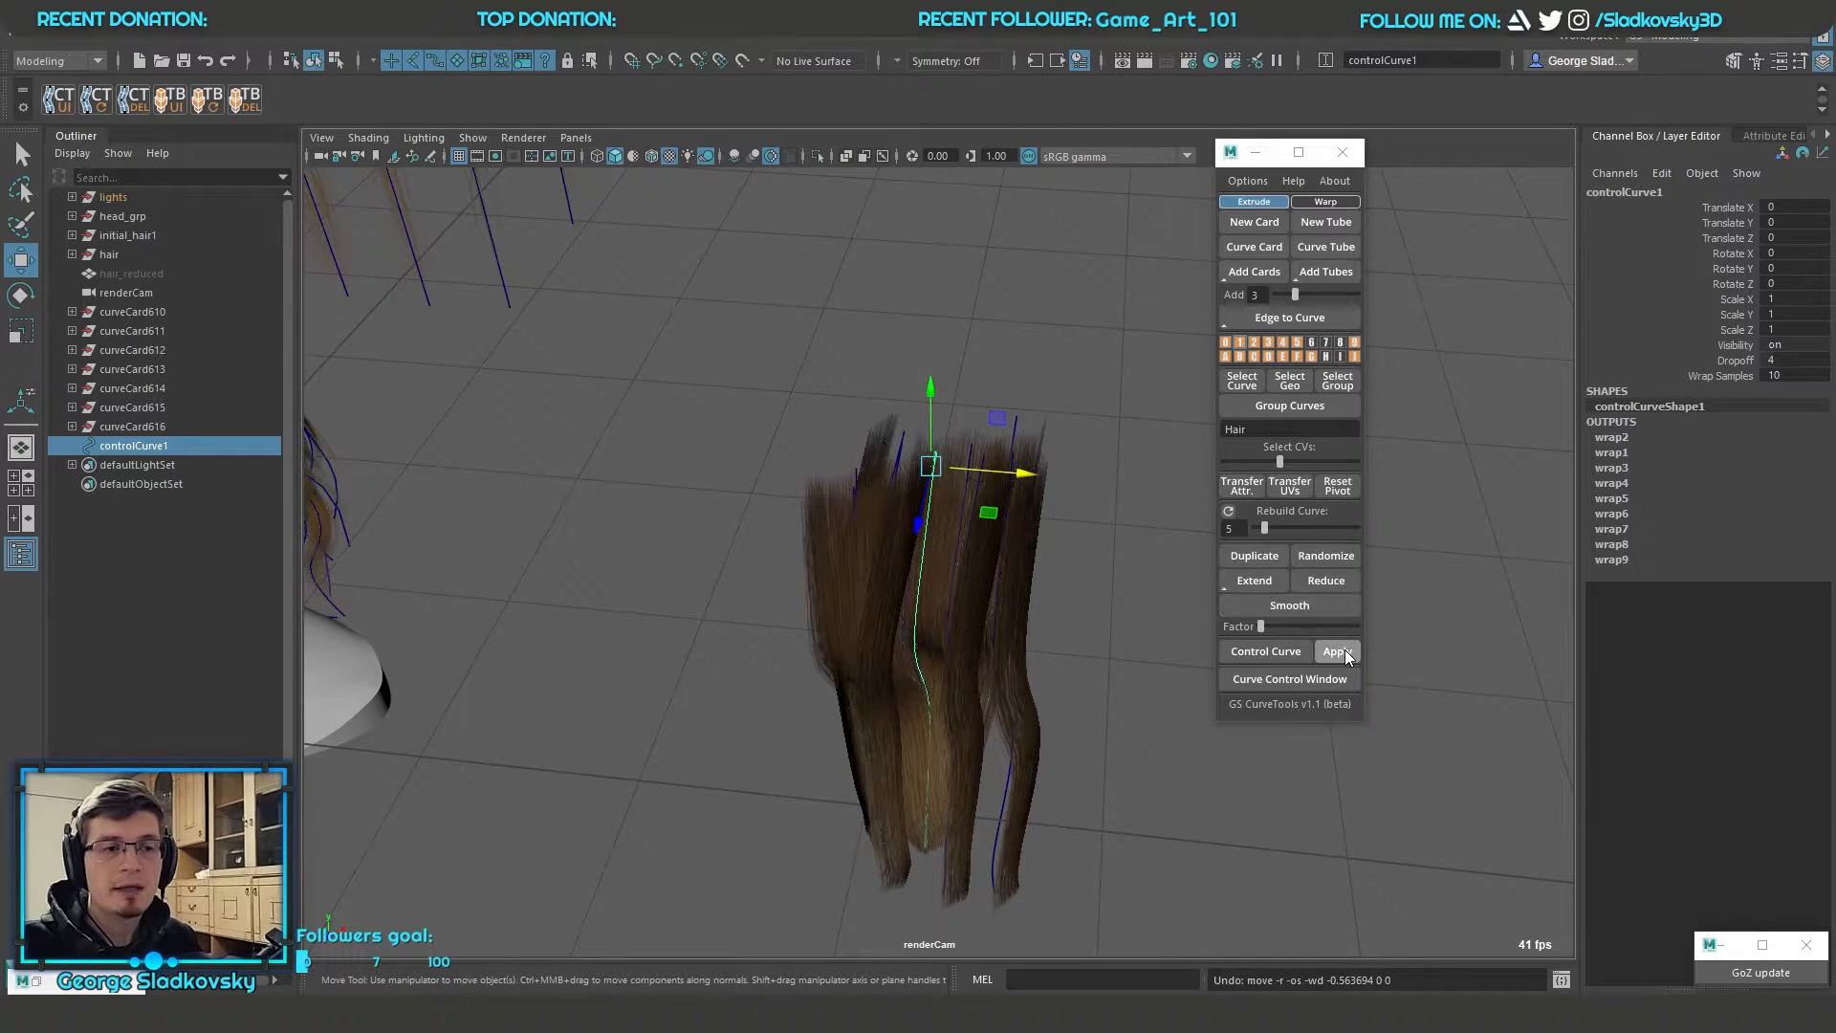
pyautogui.click(1347, 656)
# Try moving a control vertex of one wavy card curve vertically, undo the move, and clear the selection
pyautogui.keyDown('alt'); pyautogui.moveTo(1117, 761); pyautogui.dragTo(1004, 765); pyautogui.keyUp('alt')
pyautogui.click(984, 546)
pyautogui.click(984, 546)
pyautogui.moveTo(1029, 497); pyautogui.dragTo(1145, 666)
pyautogui.hotkey('ctrl', 'z')
pyautogui.moveTo(1069, 463); pyautogui.dragTo(1055, 525, button='right')
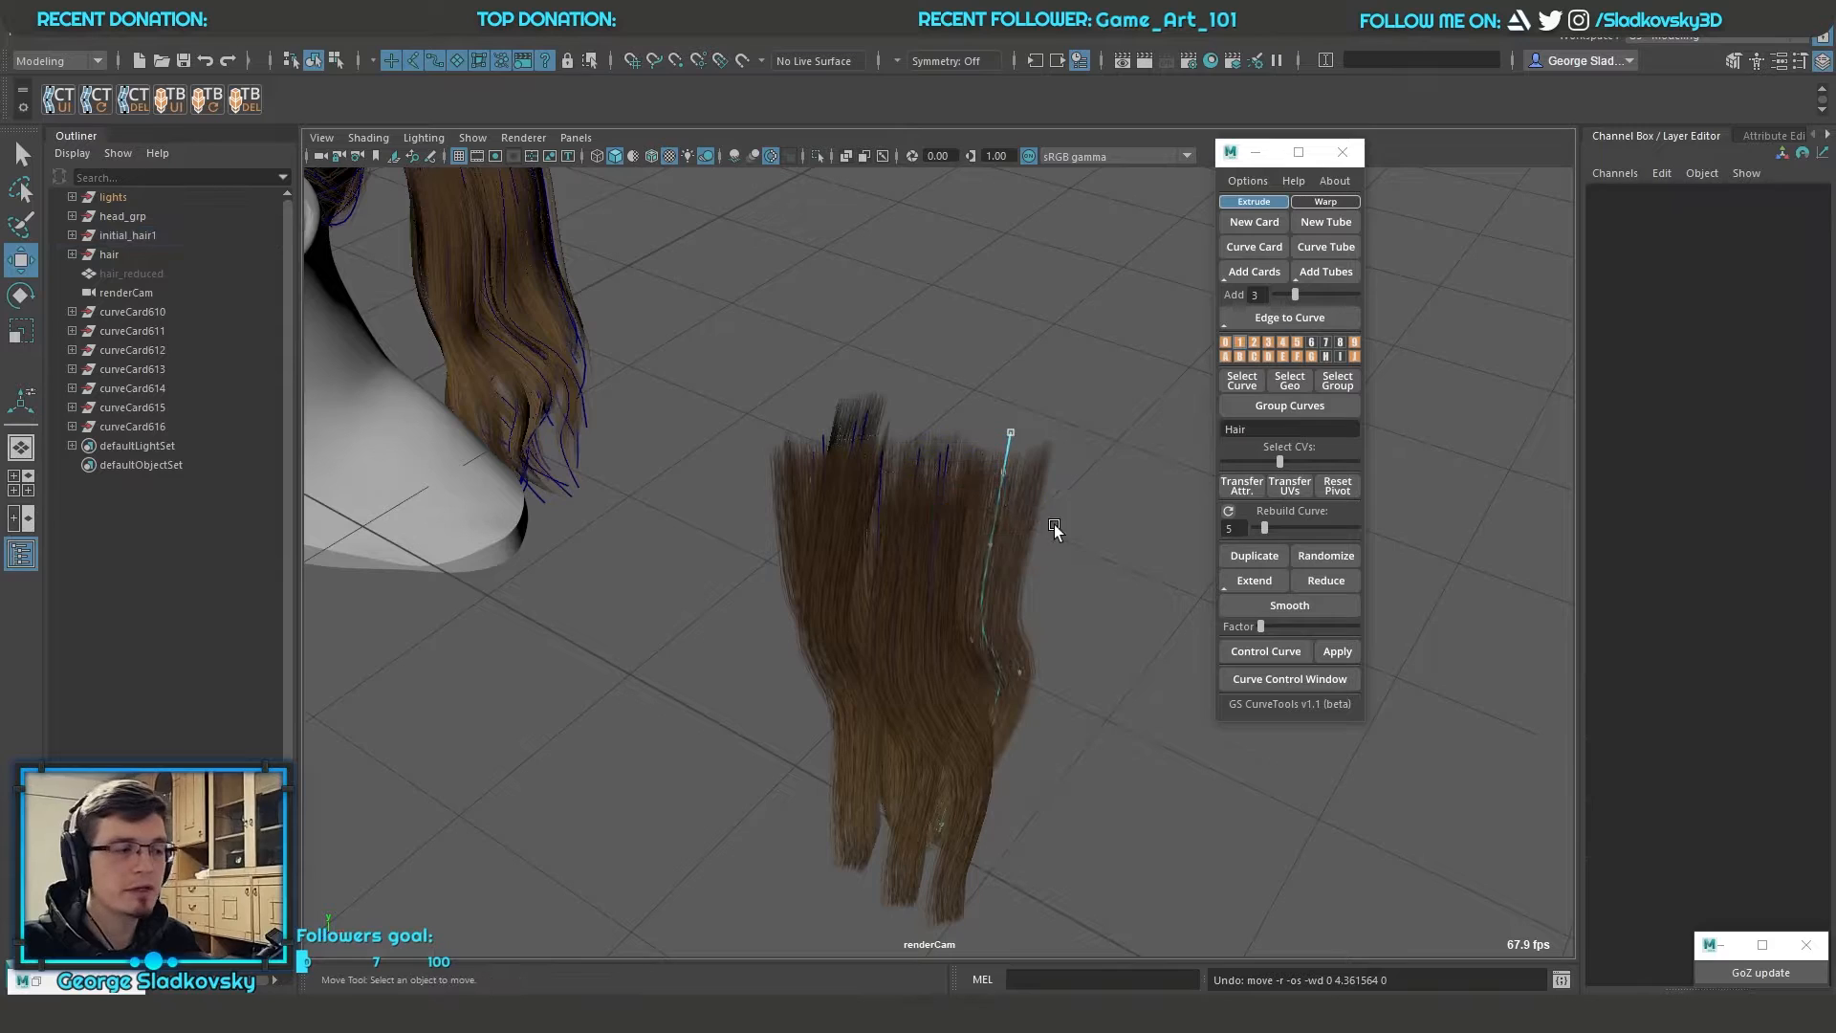
pyautogui.keyDown('alt'); pyautogui.moveTo(1054, 525); pyautogui.dragTo(1186, 417); pyautogui.keyUp('alt')
pyautogui.click(1143, 612)
pyautogui.keyDown('alt'); pyautogui.moveTo(1140, 619); pyautogui.dragTo(1059, 669); pyautogui.keyUp('alt')
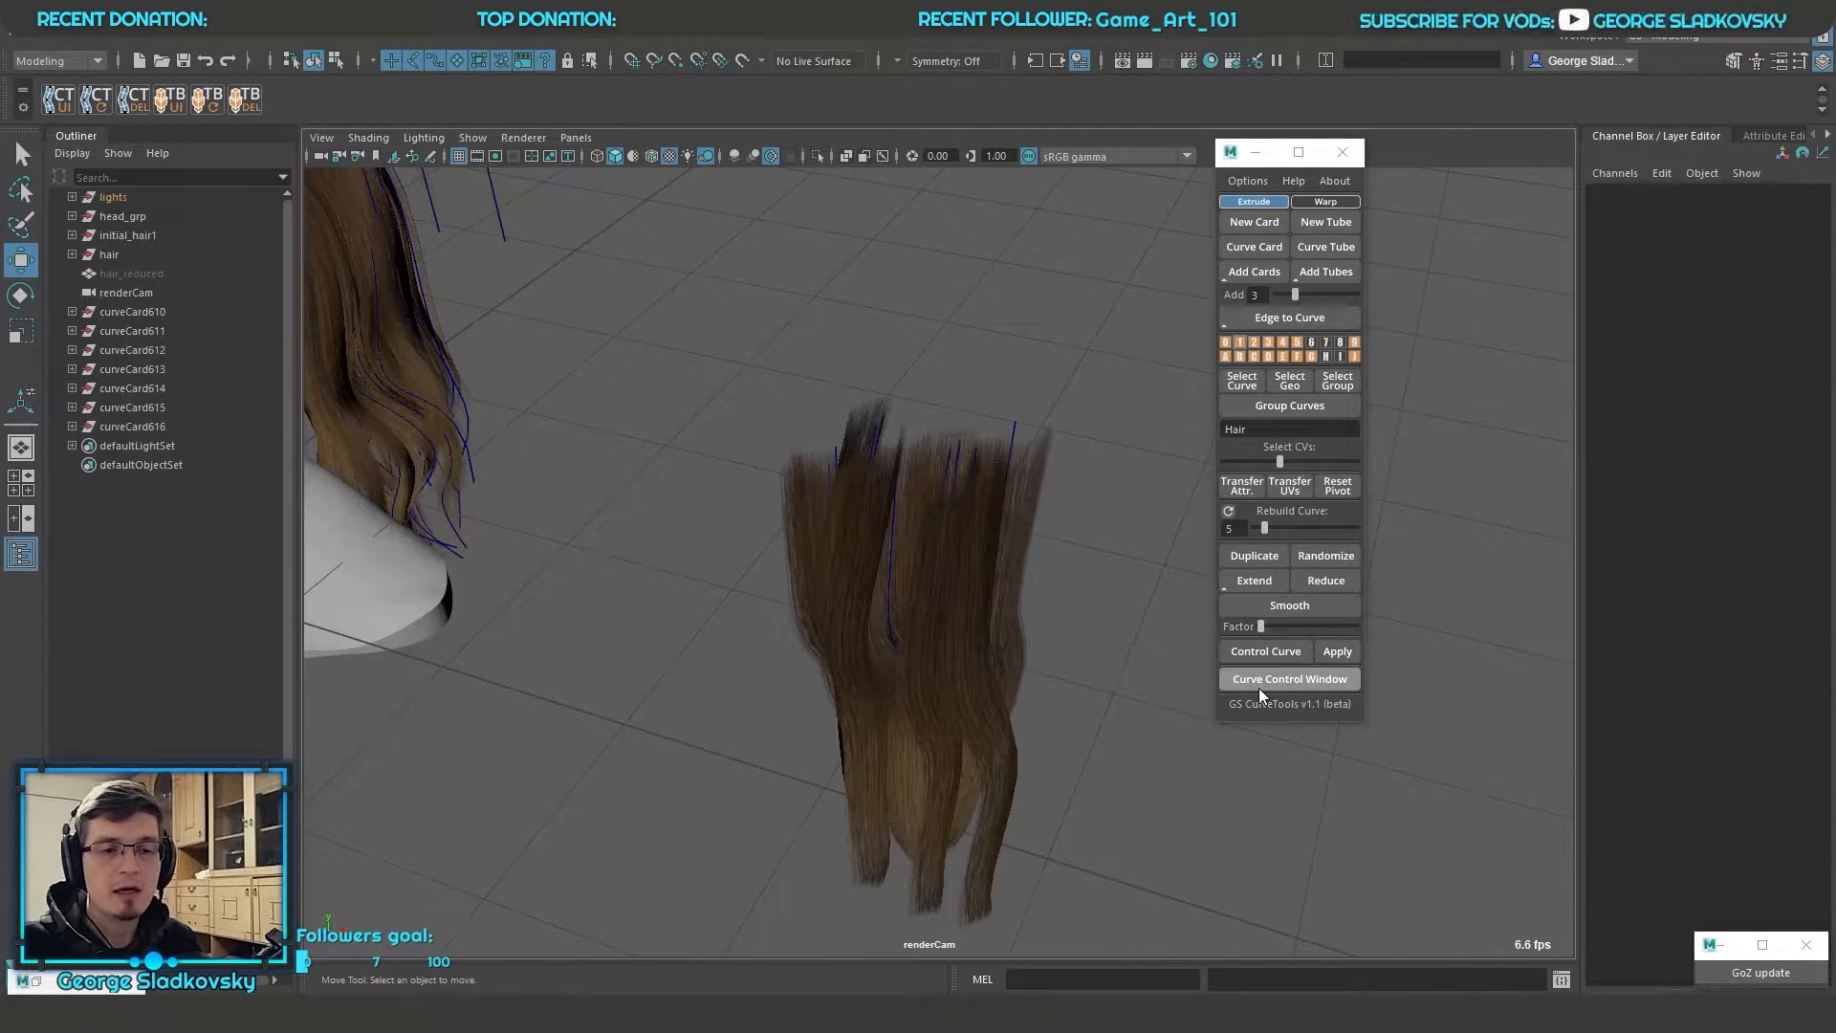
# Open the Curve Control window, place it beside the curve tools, and select all the wavy card curves
pyautogui.click(1287, 680)
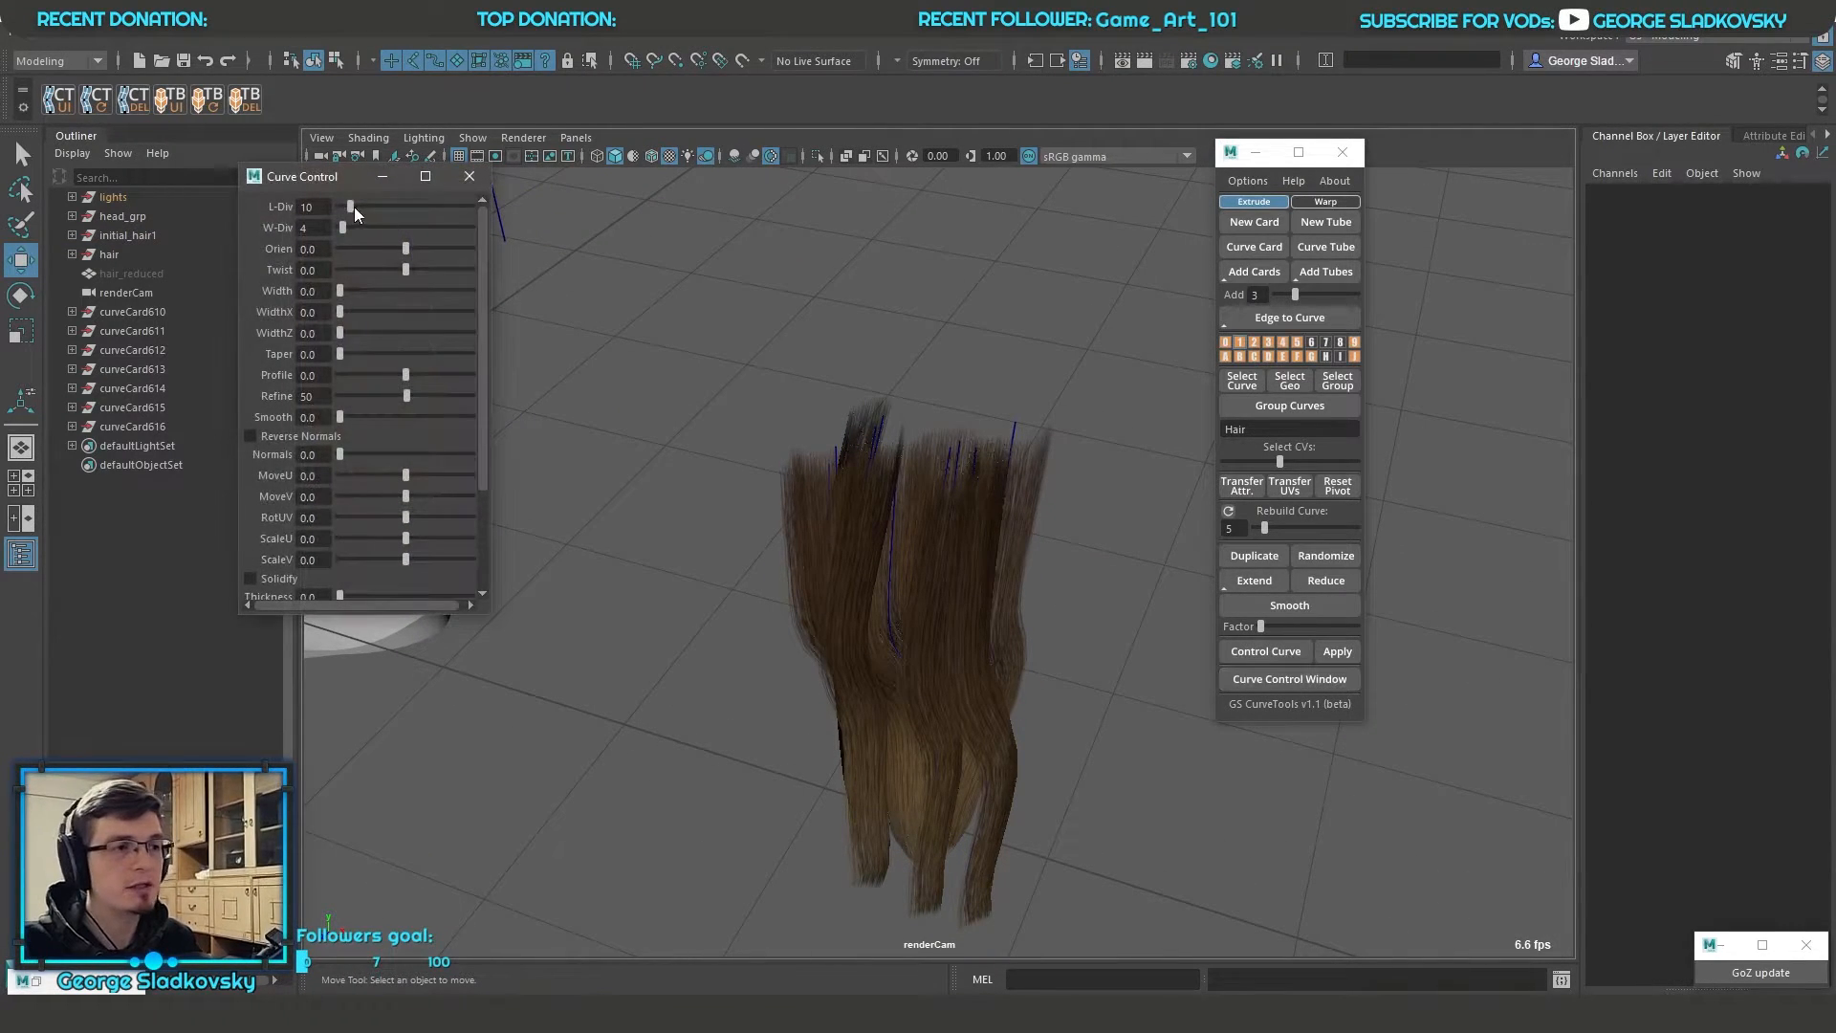
pyautogui.moveTo(288, 182); pyautogui.dragTo(1373, 178)
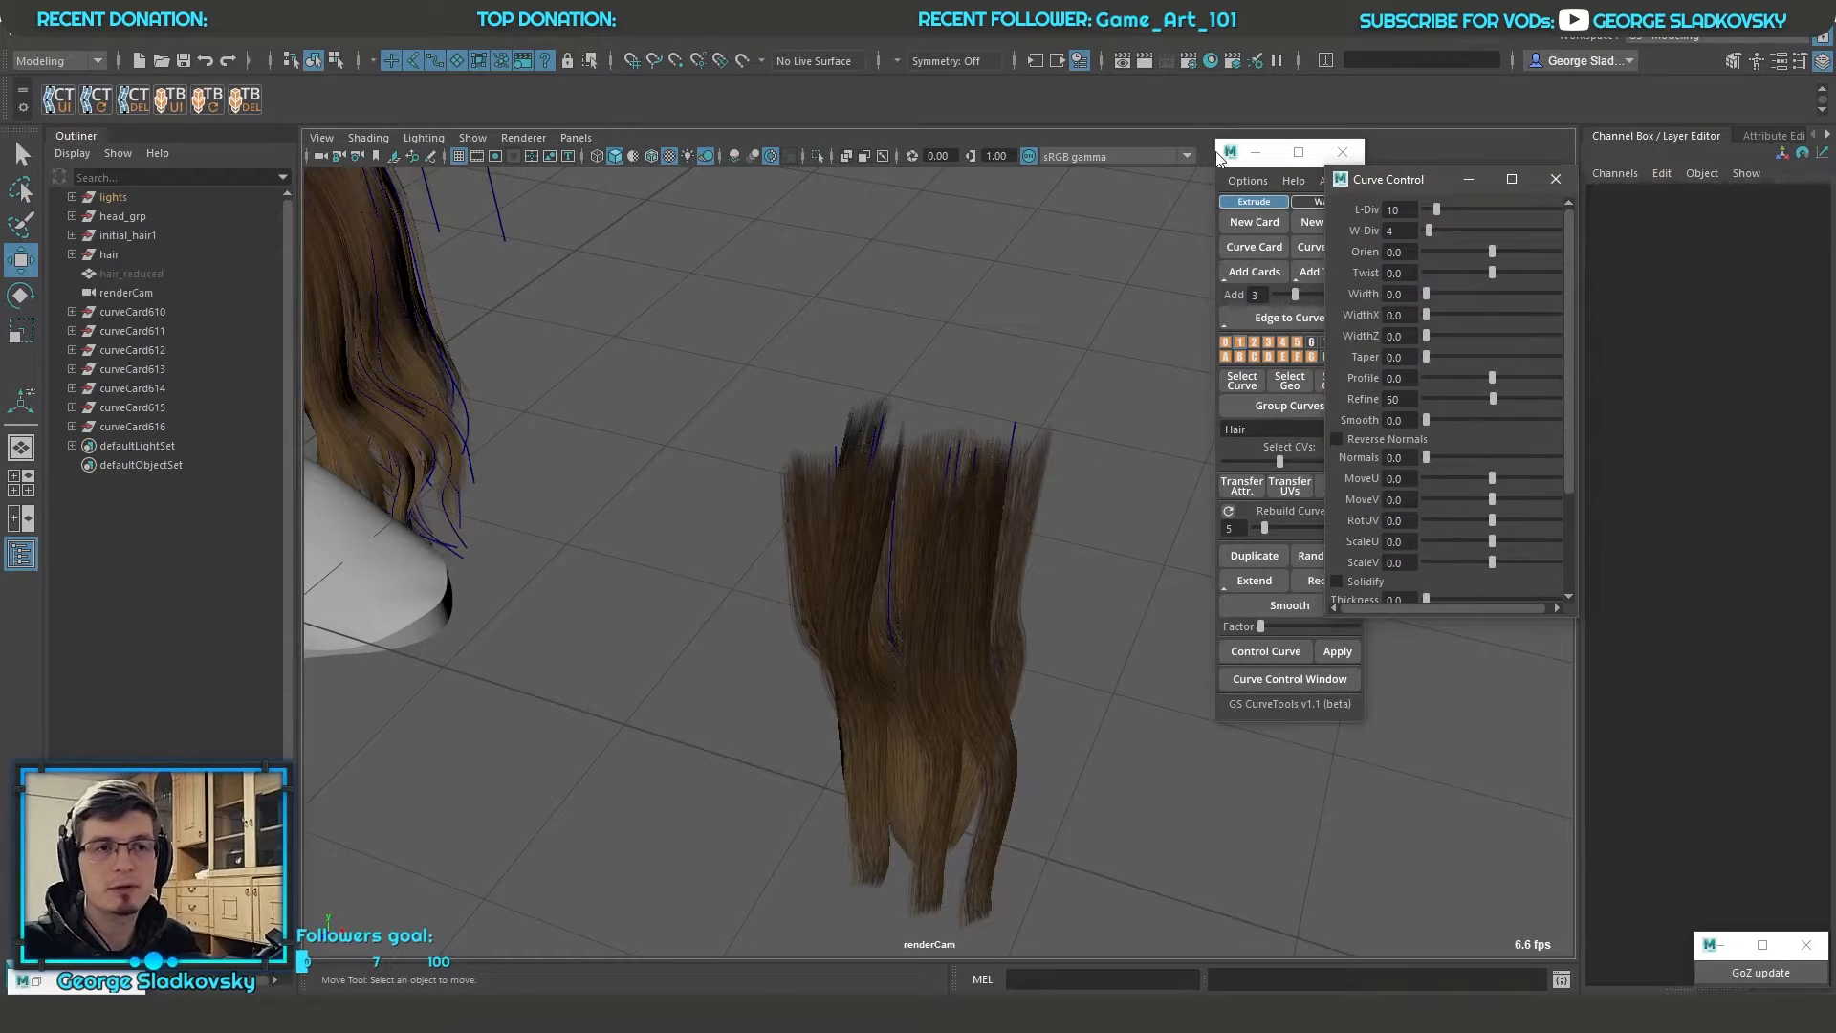
pyautogui.moveTo(1236, 153); pyautogui.dragTo(1147, 175)
pyautogui.moveTo(954, 348); pyautogui.dragTo(1009, 313, button='right')
pyautogui.moveTo(1051, 378); pyautogui.dragTo(808, 489)
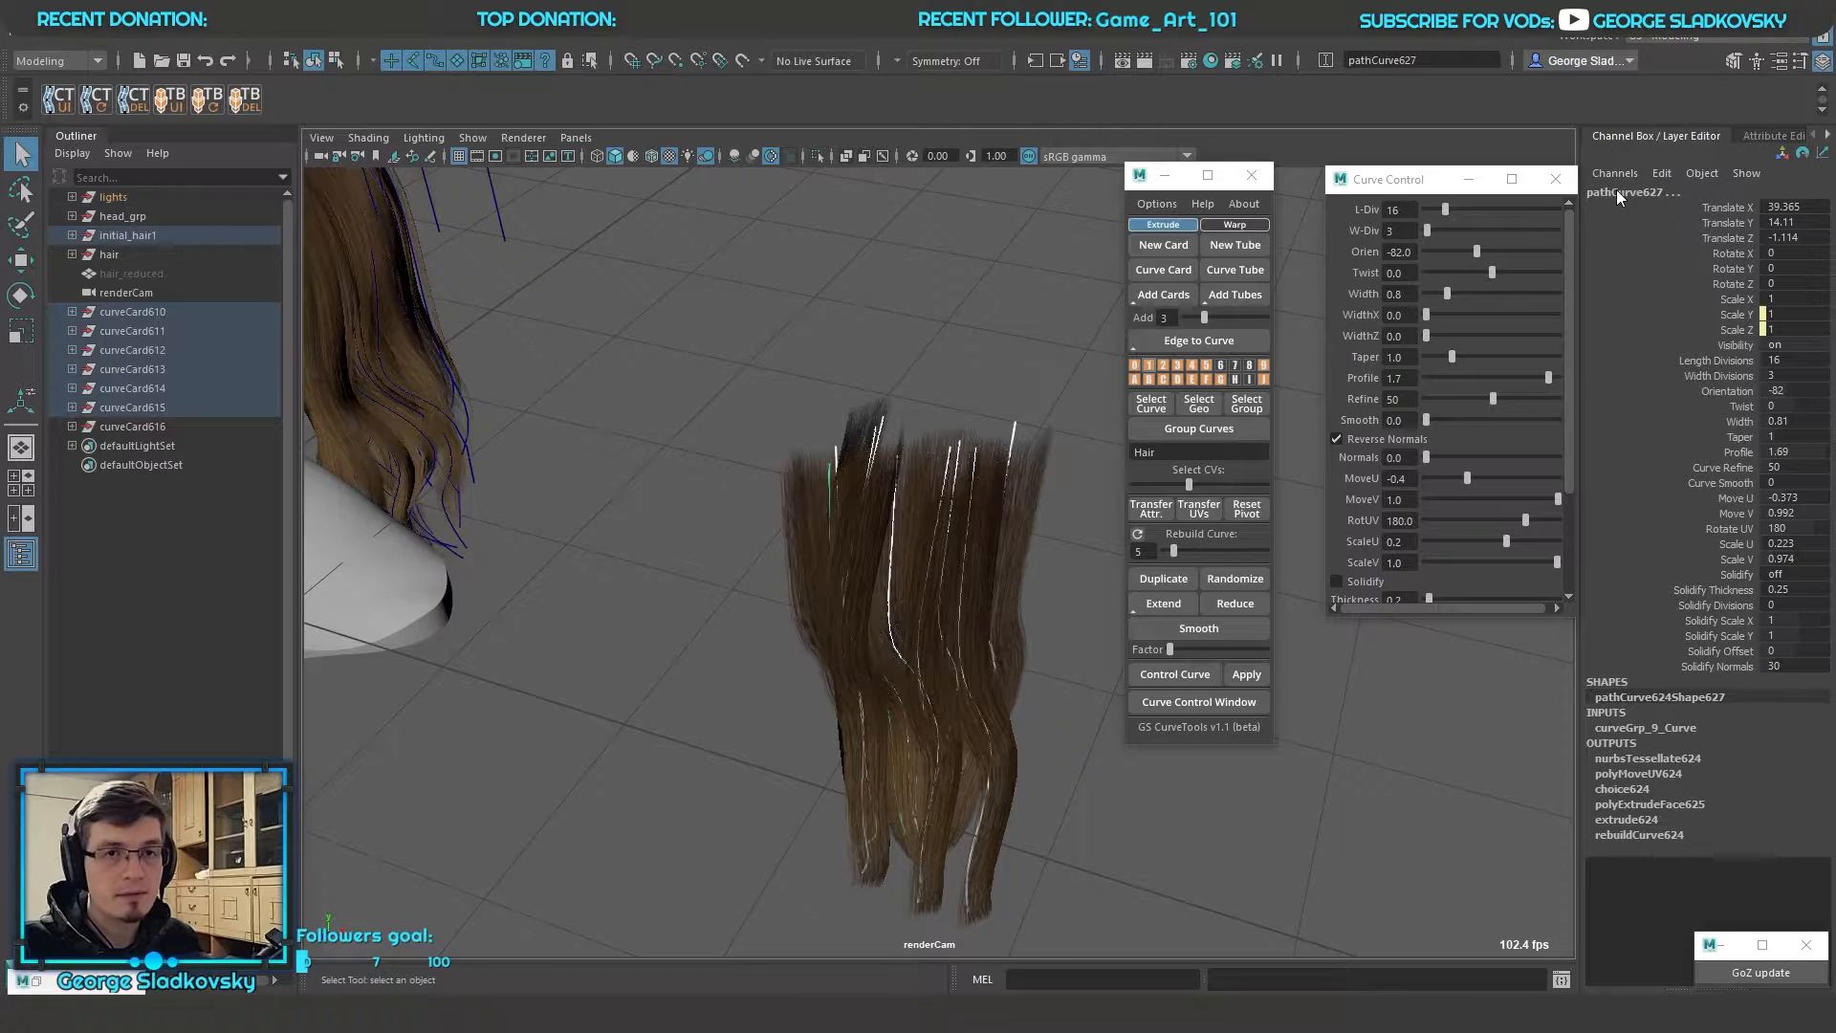
# Review the selected curve's extra attributes and enlarge the Curve Control window to expose all its settings
pyautogui.click(1764, 135)
pyautogui.moveTo(1388, 180); pyautogui.dragTo(963, 197)
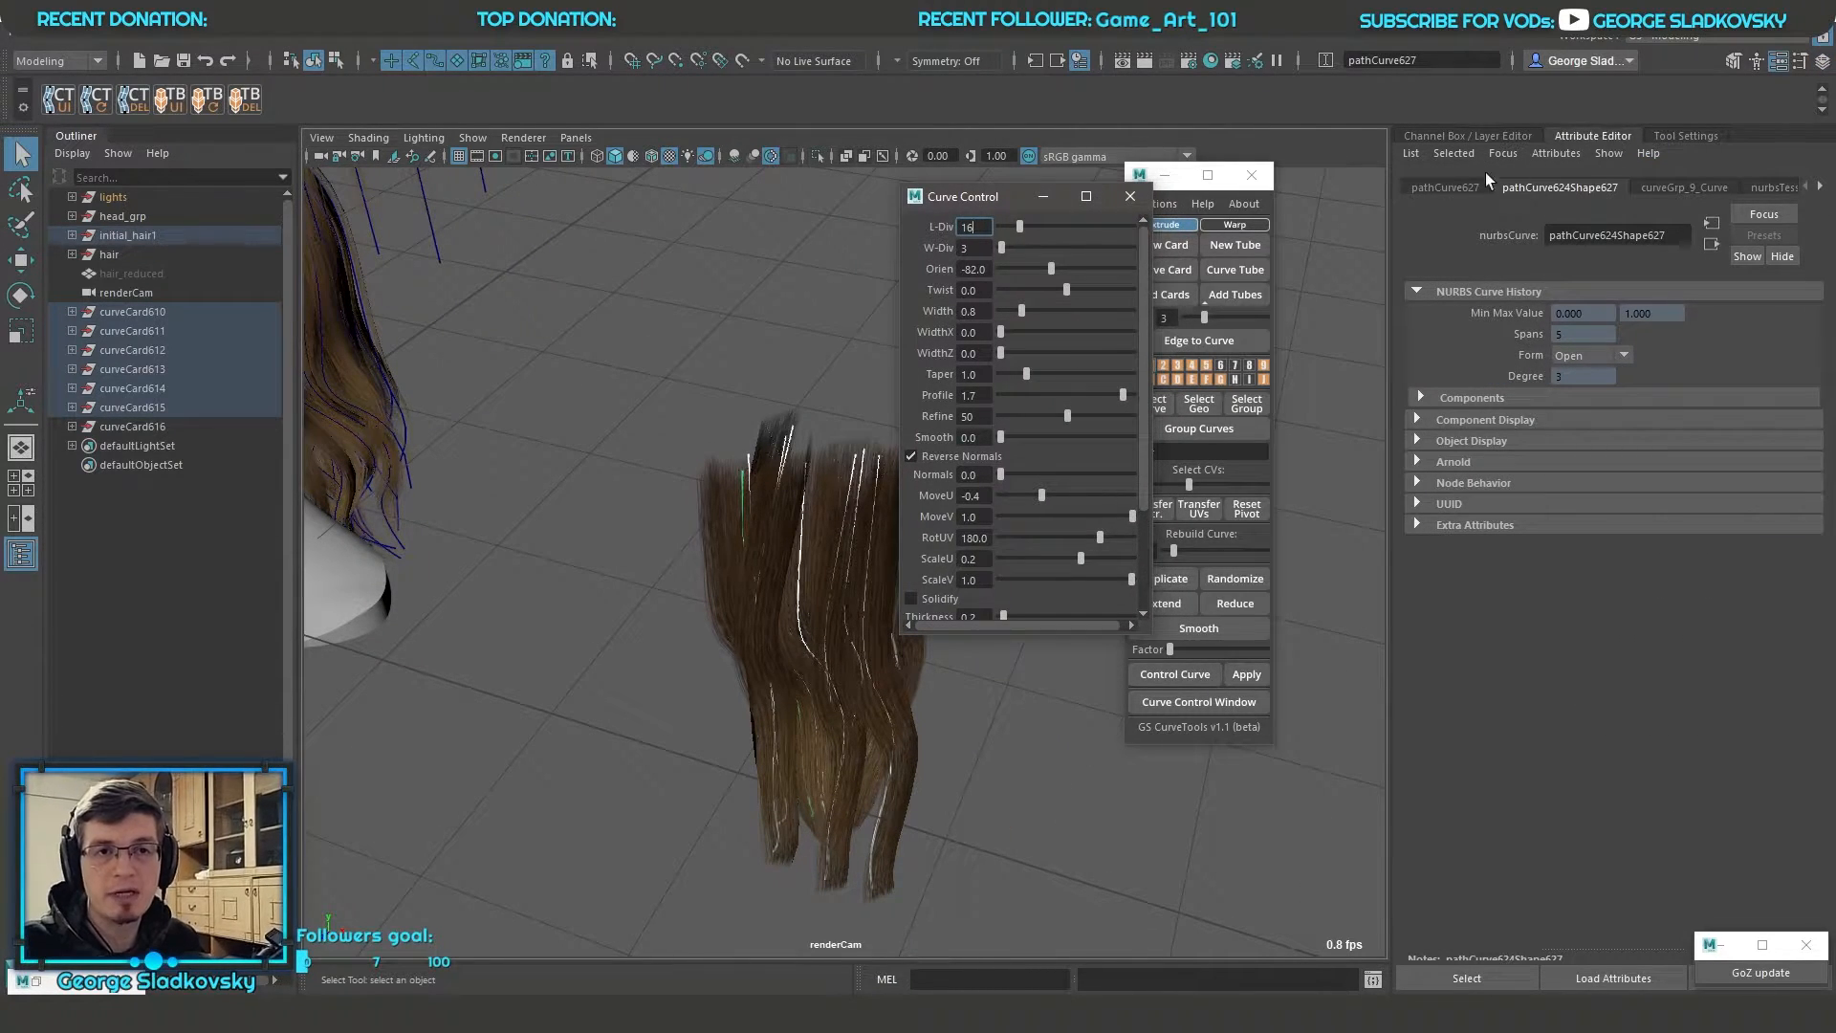
pyautogui.click(1459, 189)
pyautogui.click(1530, 563)
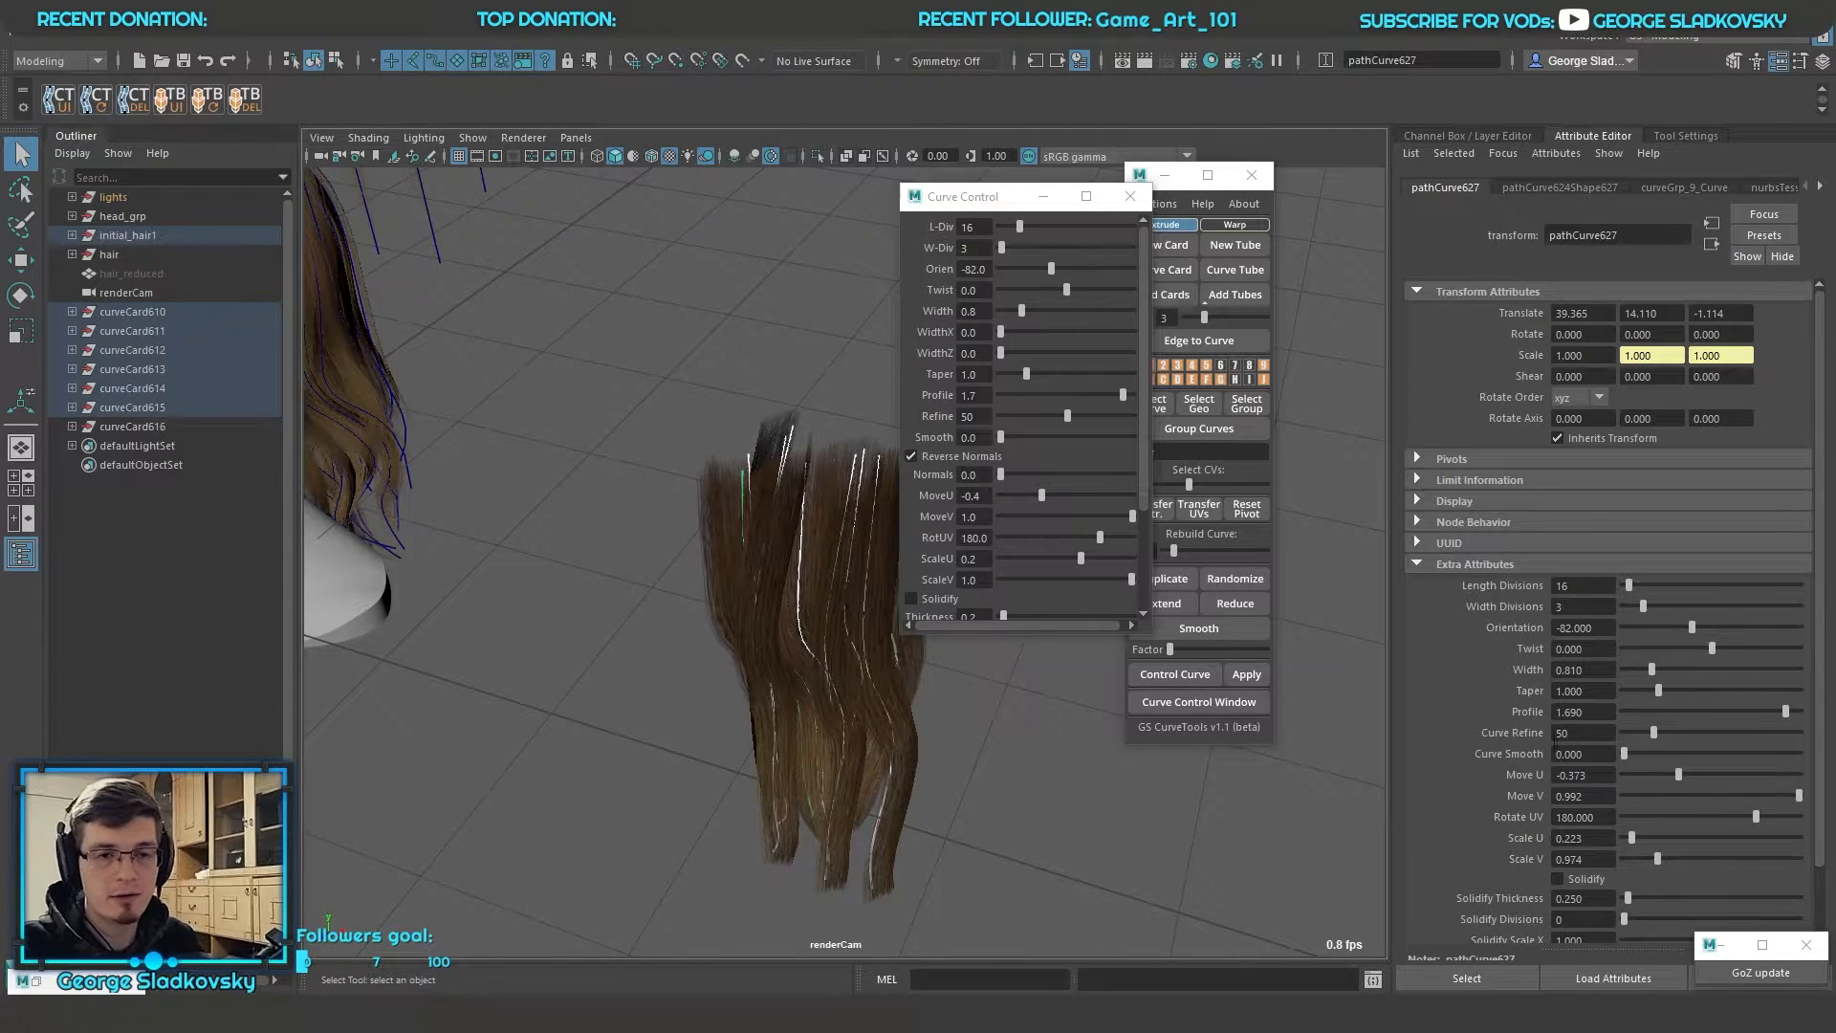
pyautogui.keyDown('alt'); pyautogui.moveTo(1318, 584); pyautogui.dragTo(1372, 631); pyautogui.keyUp('alt')
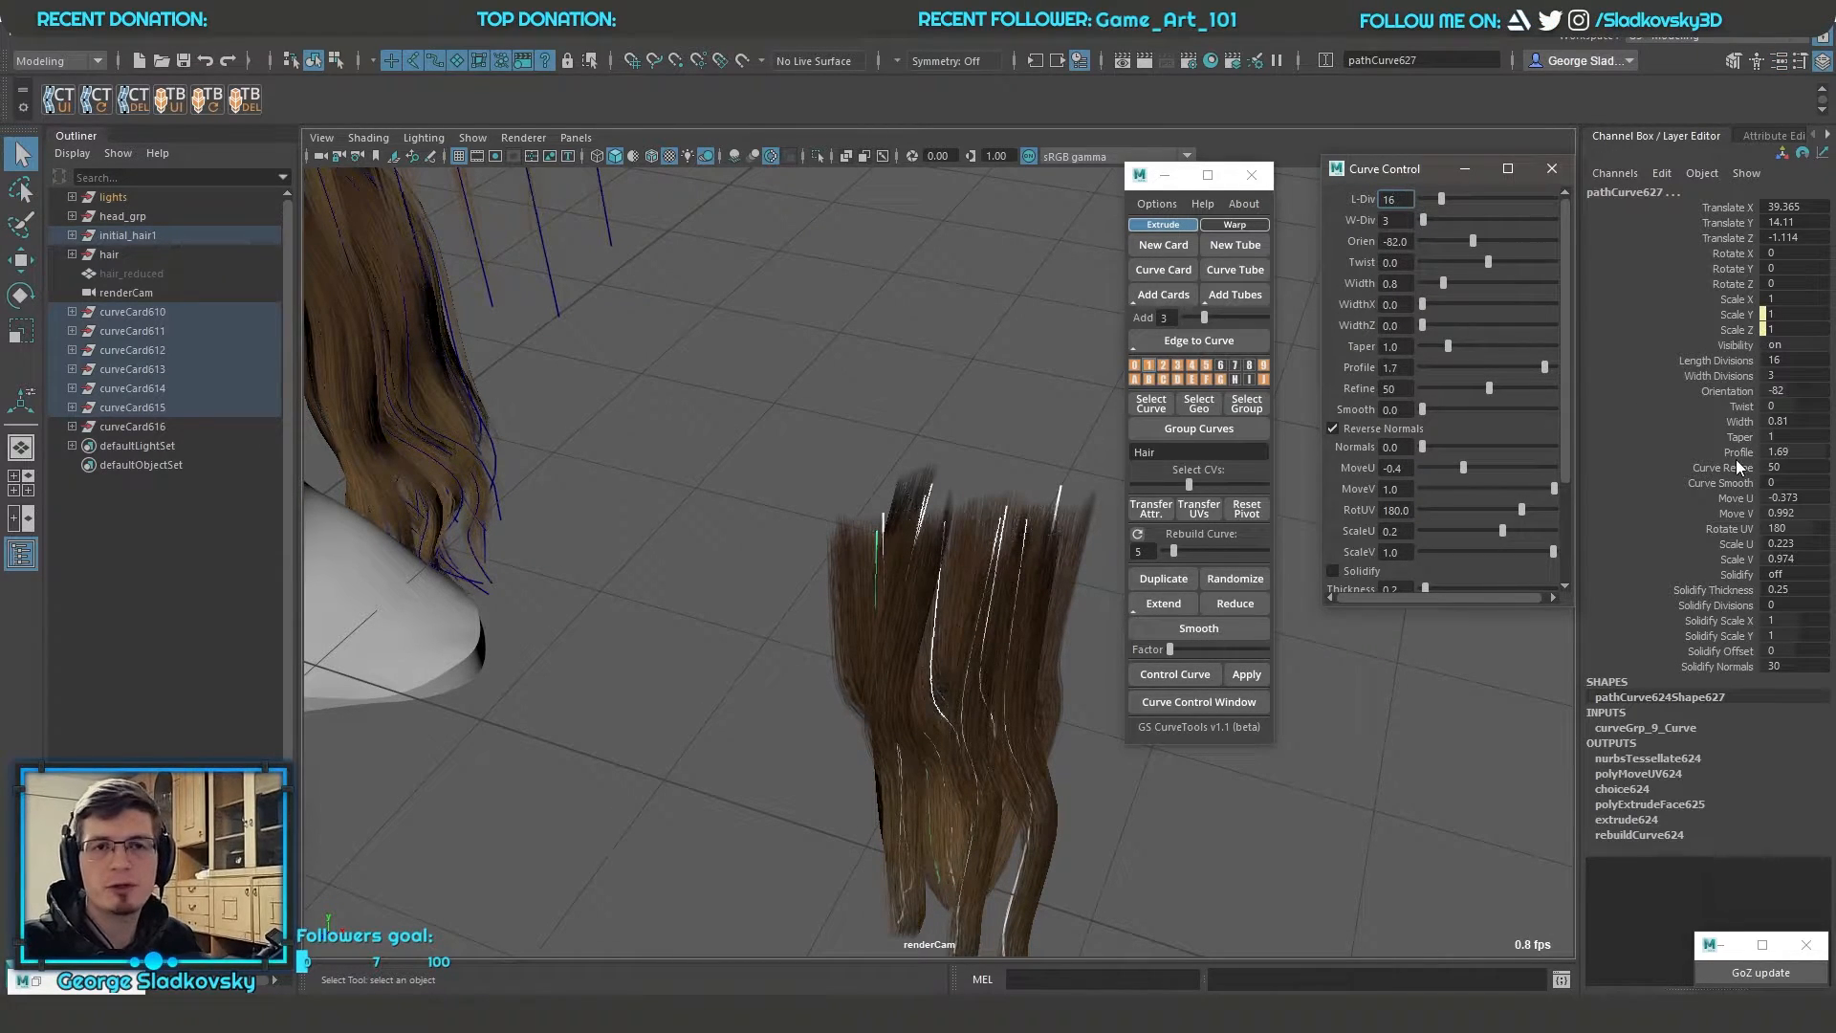
pyautogui.keyDown('alt'); pyautogui.moveTo(1324, 606); pyautogui.dragTo(1286, 640); pyautogui.keyUp('alt')
pyautogui.moveTo(1421, 607); pyautogui.dragTo(1425, 737)
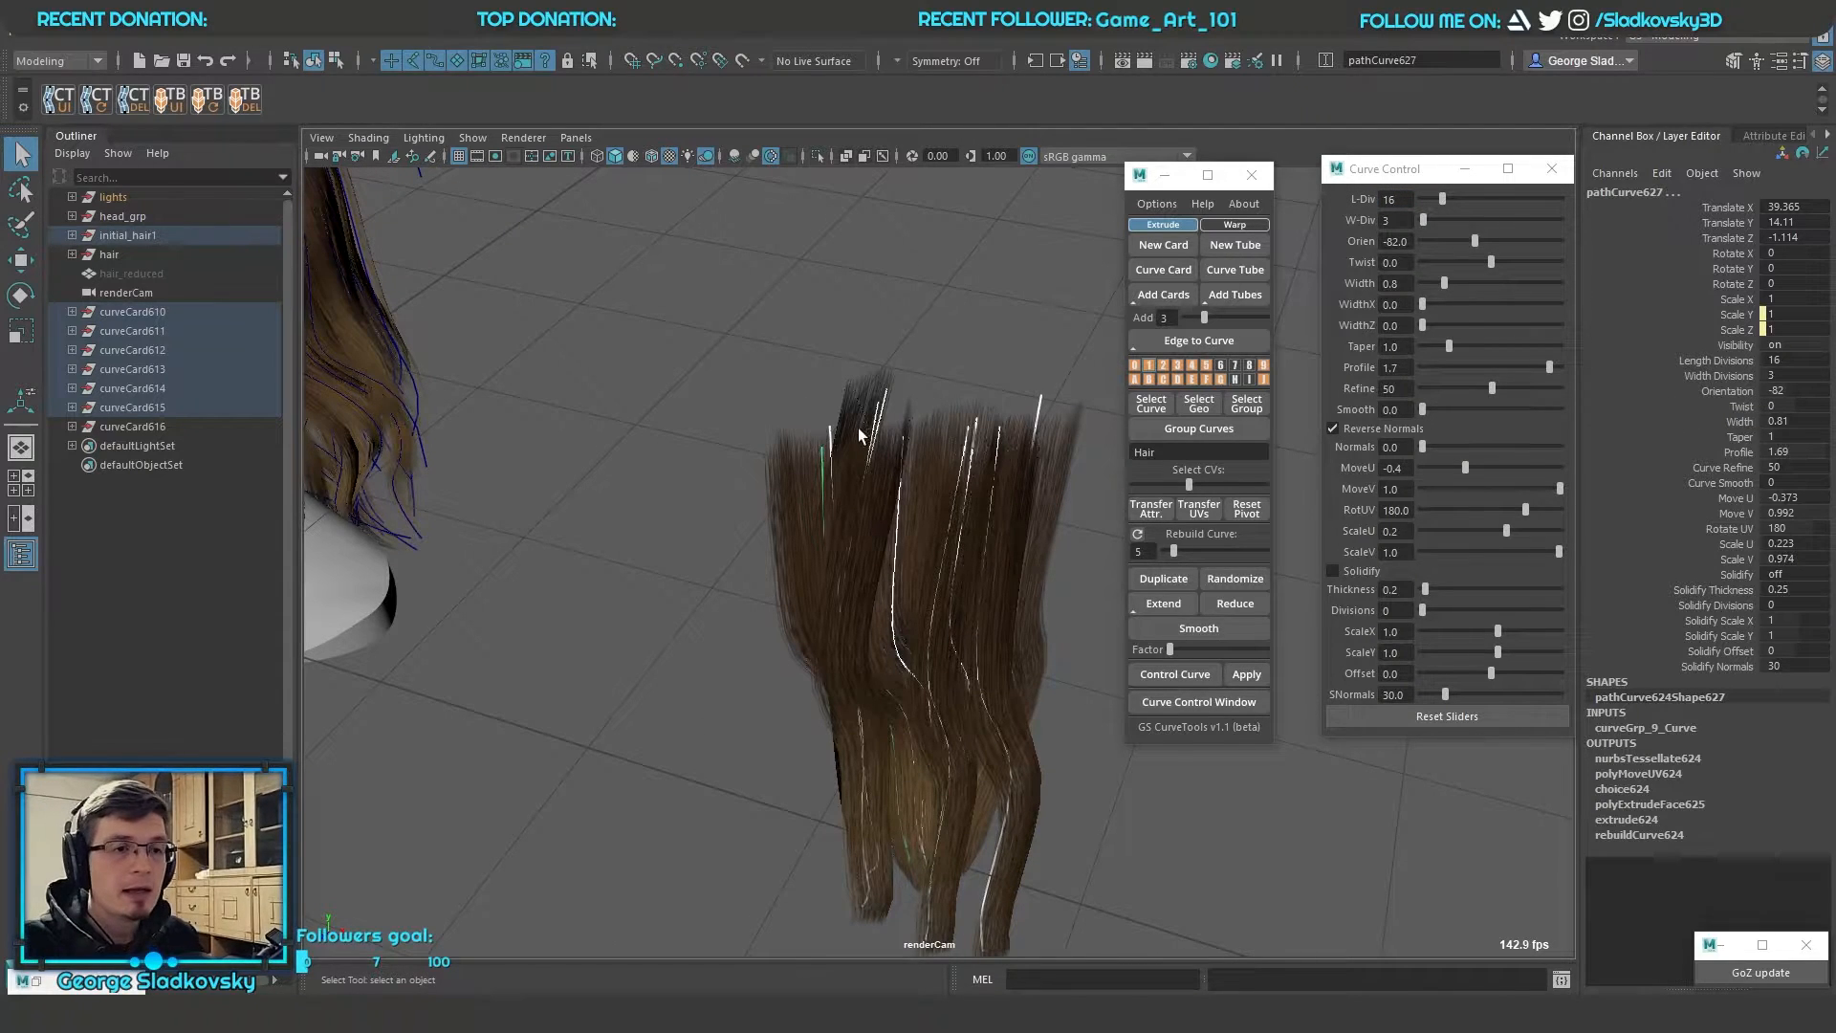
# Select a single wavy card curve, raise its length divisions to 32, and clear the selection
pyautogui.click(858, 427)
pyautogui.click(967, 485)
pyautogui.click(931, 495)
pyautogui.moveTo(791, 488); pyautogui.dragTo(1047, 547)
pyautogui.click(994, 528)
pyautogui.click(1730, 360)
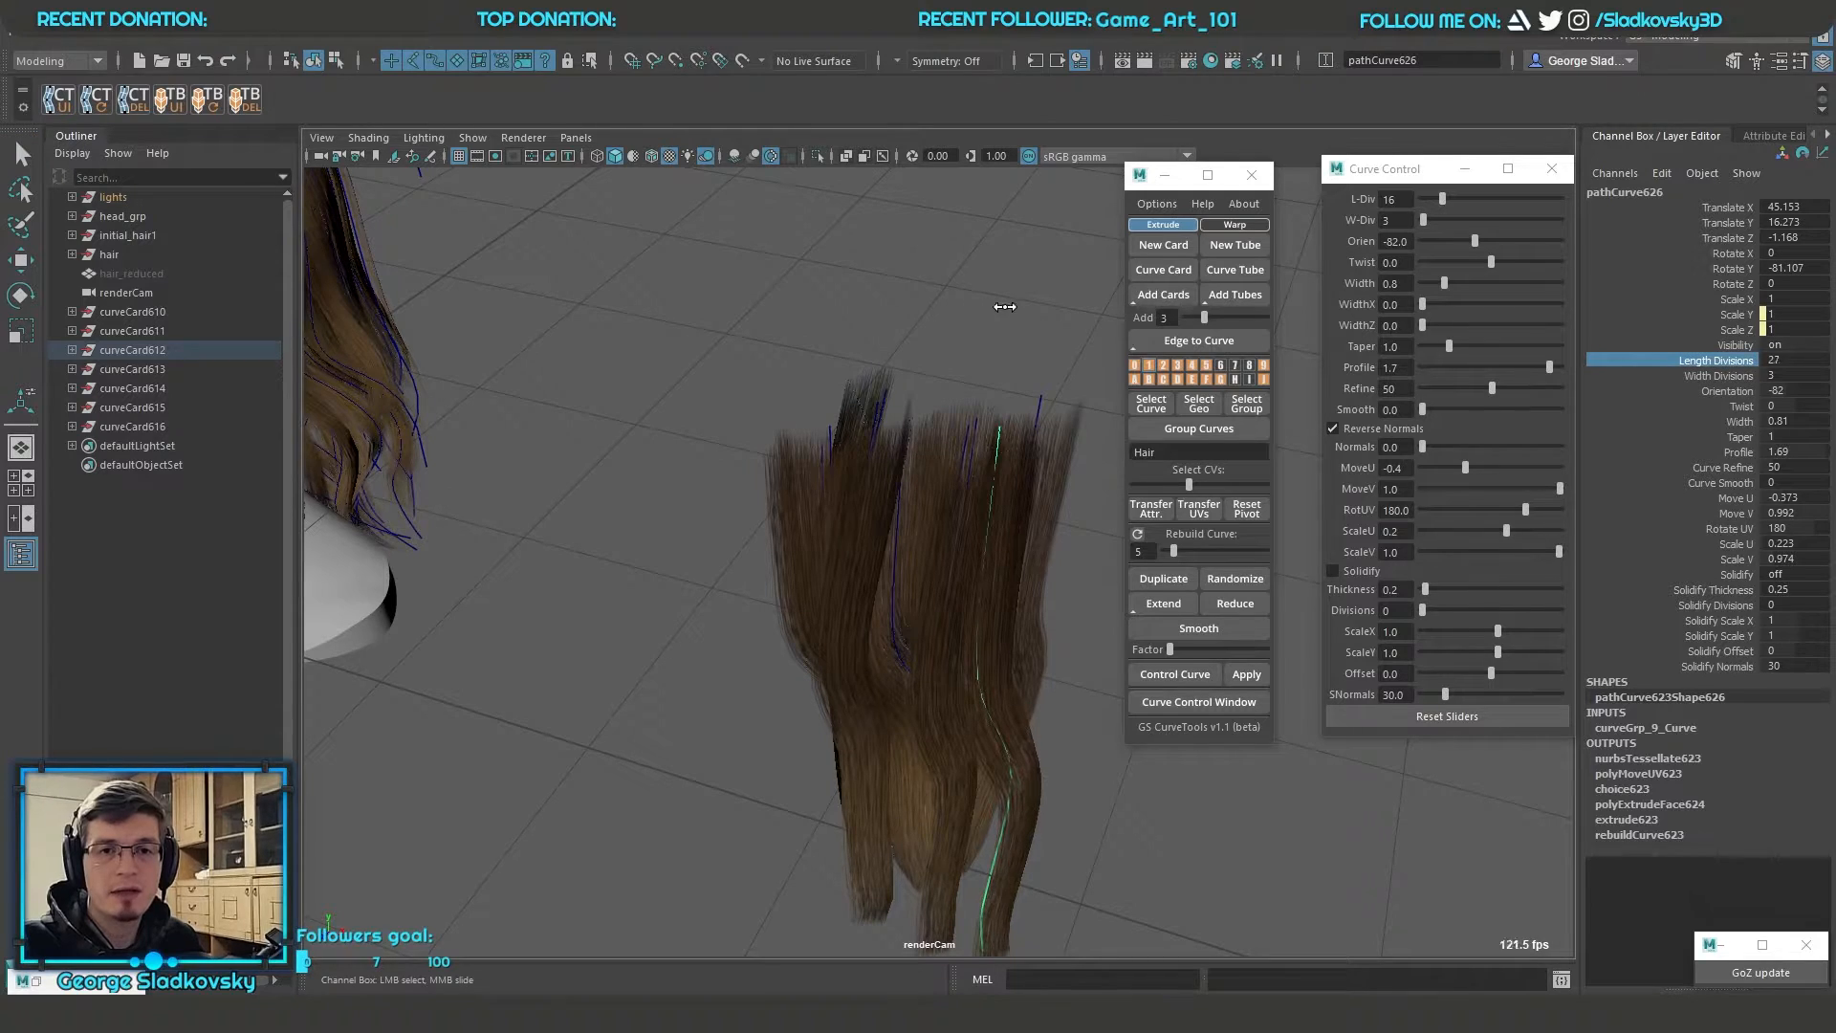
pyautogui.click(1052, 308)
pyautogui.click(995, 438)
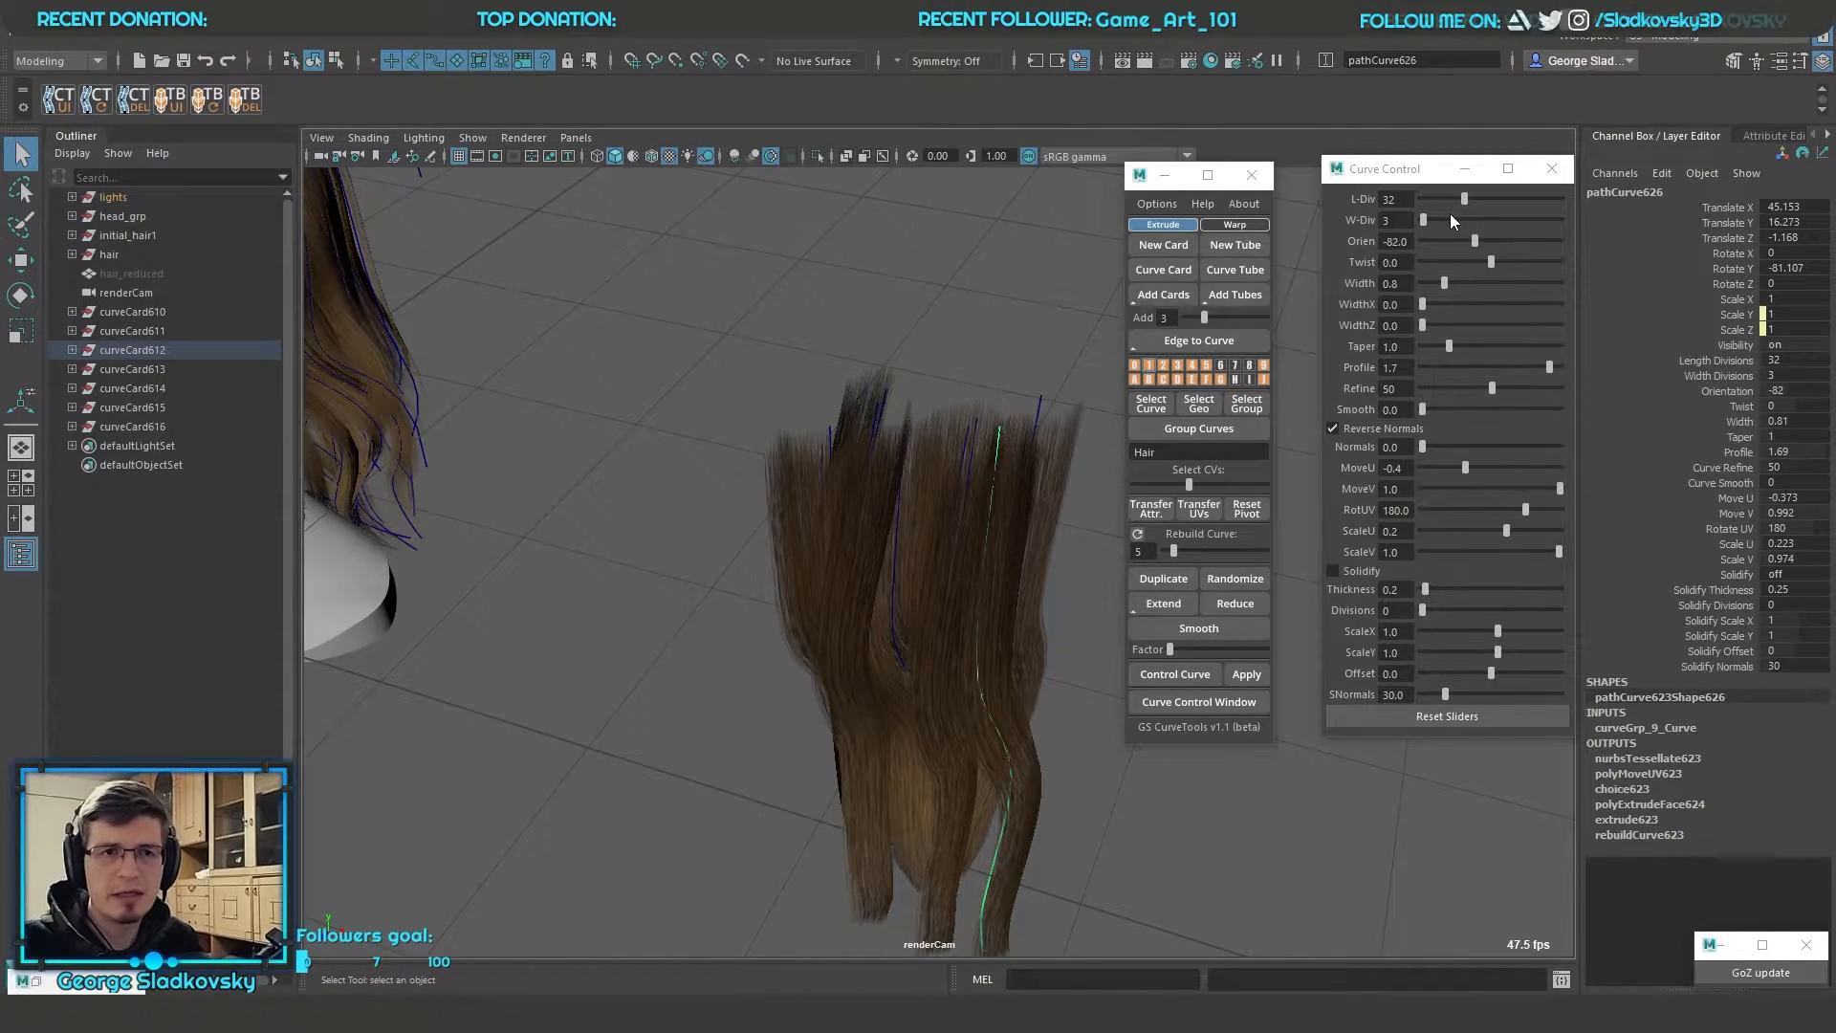
pyautogui.click(965, 485)
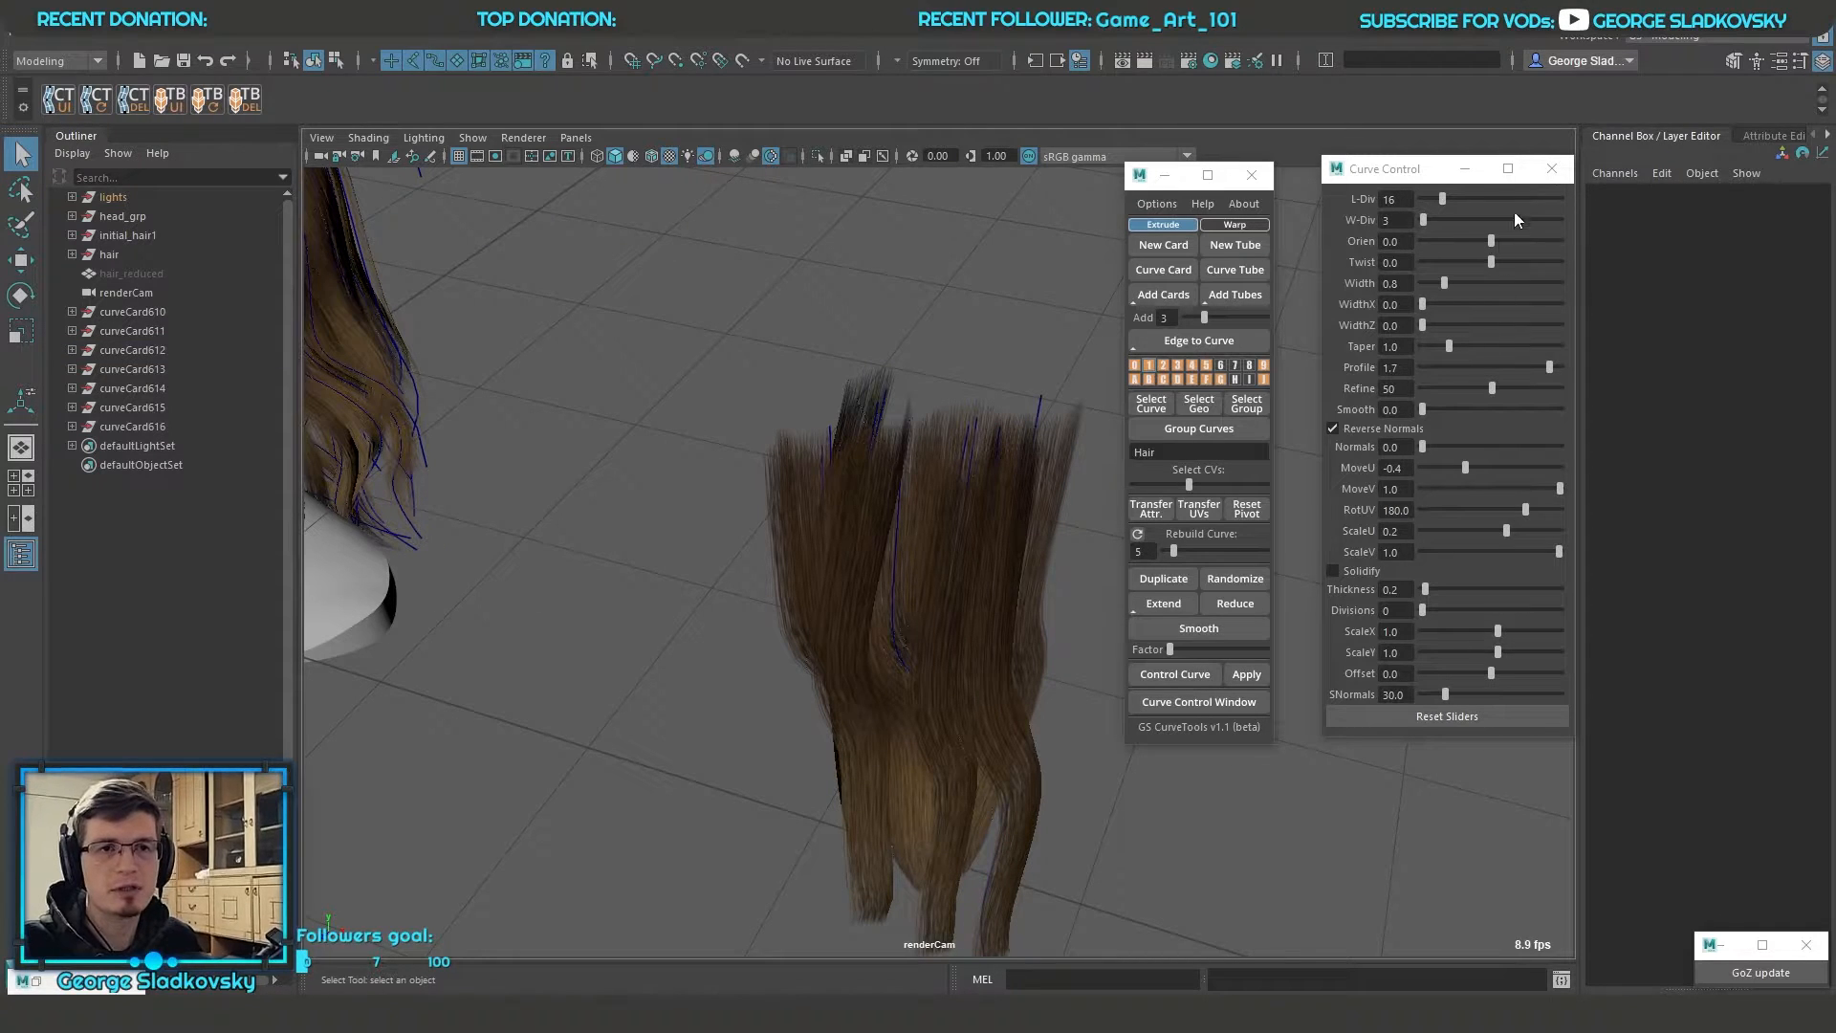
# Select all the wavy card curves and set their orientation to 193.8, twist to 22.7 and width to 0.9
pyautogui.moveTo(697, 408); pyautogui.dragTo(1004, 664)
pyautogui.keyDown('alt'); pyautogui.moveTo(1004, 665); pyautogui.dragTo(1138, 669); pyautogui.keyUp('alt')
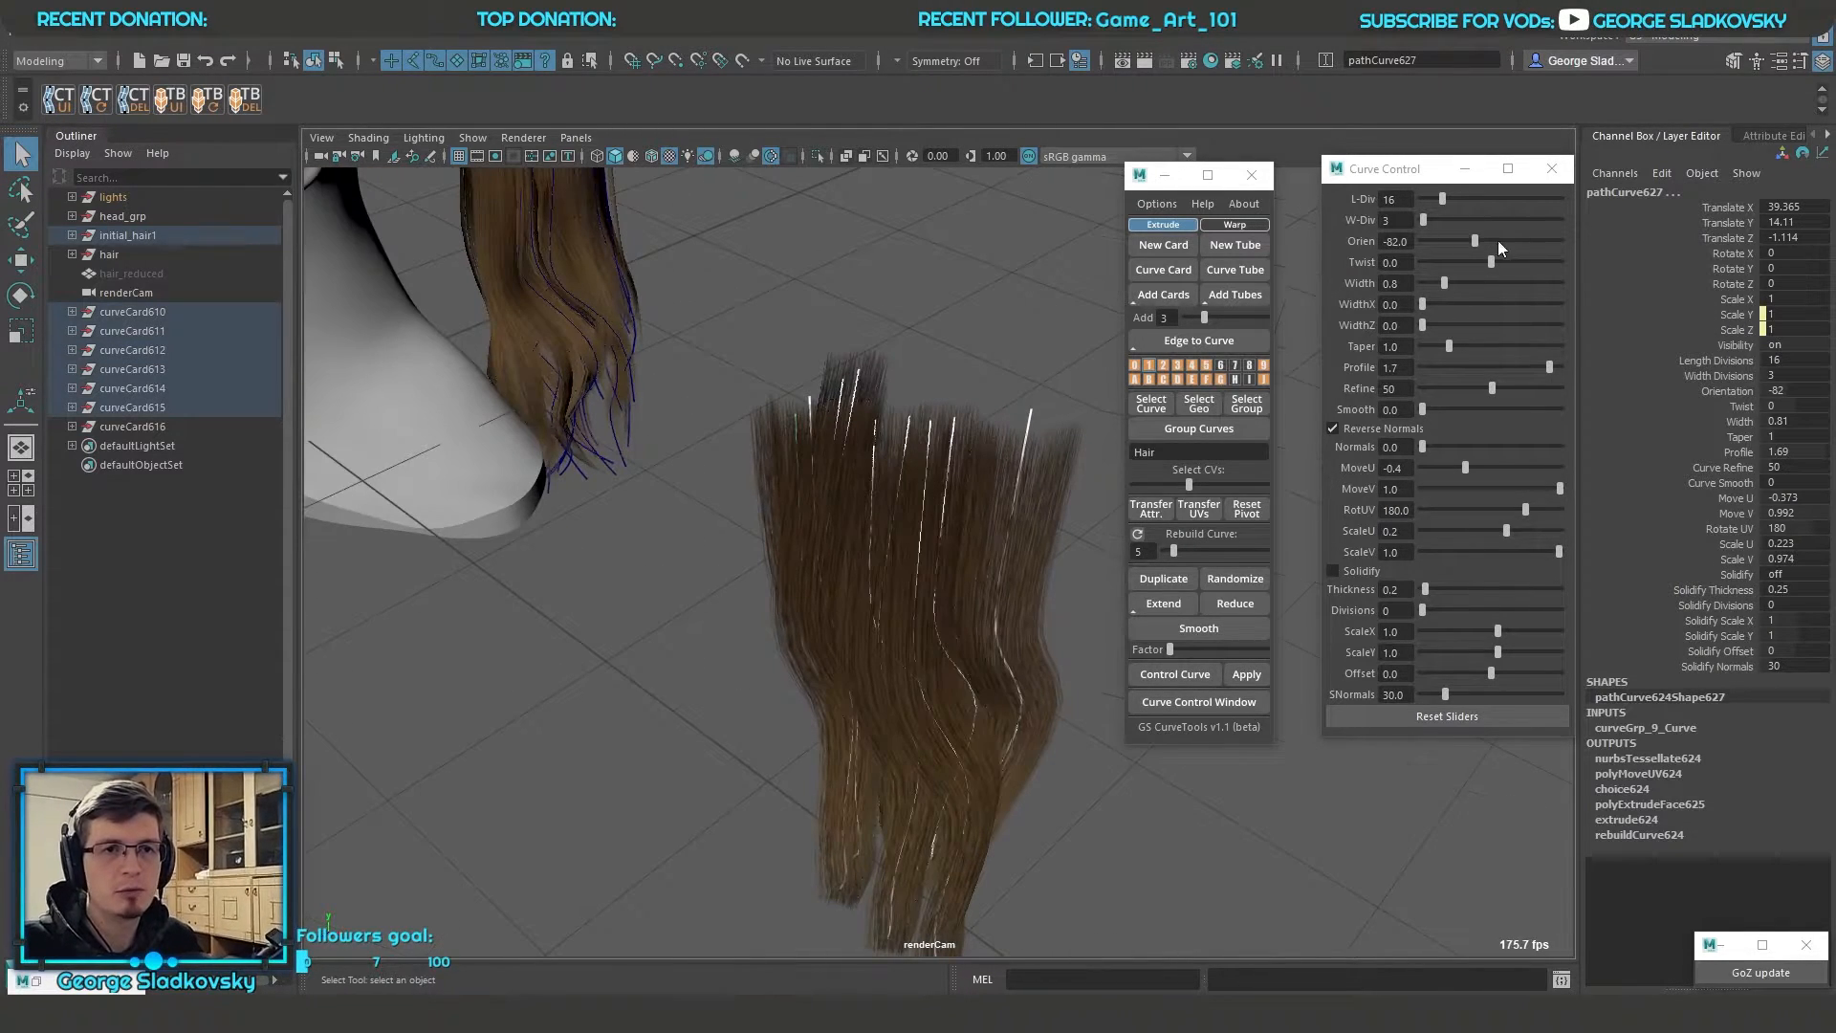
pyautogui.keyDown('alt'); pyautogui.moveTo(965, 504); pyautogui.dragTo(1044, 471); pyautogui.keyUp('alt')
pyautogui.moveTo(1474, 241)
pyautogui.mouseDown()
pyautogui.moveTo(1515, 239)
pyautogui.moveTo(1460, 239)
pyautogui.moveTo(1486, 240)
pyautogui.mouseUp()
pyautogui.moveTo(1486, 241)
pyautogui.mouseDown()
pyautogui.moveTo(1528, 242)
pyautogui.moveTo(1522, 262)
pyautogui.moveTo(1440, 262)
pyautogui.moveTo(1495, 262)
pyautogui.moveTo(1482, 290)
pyautogui.moveTo(1448, 289)
pyautogui.mouseUp()
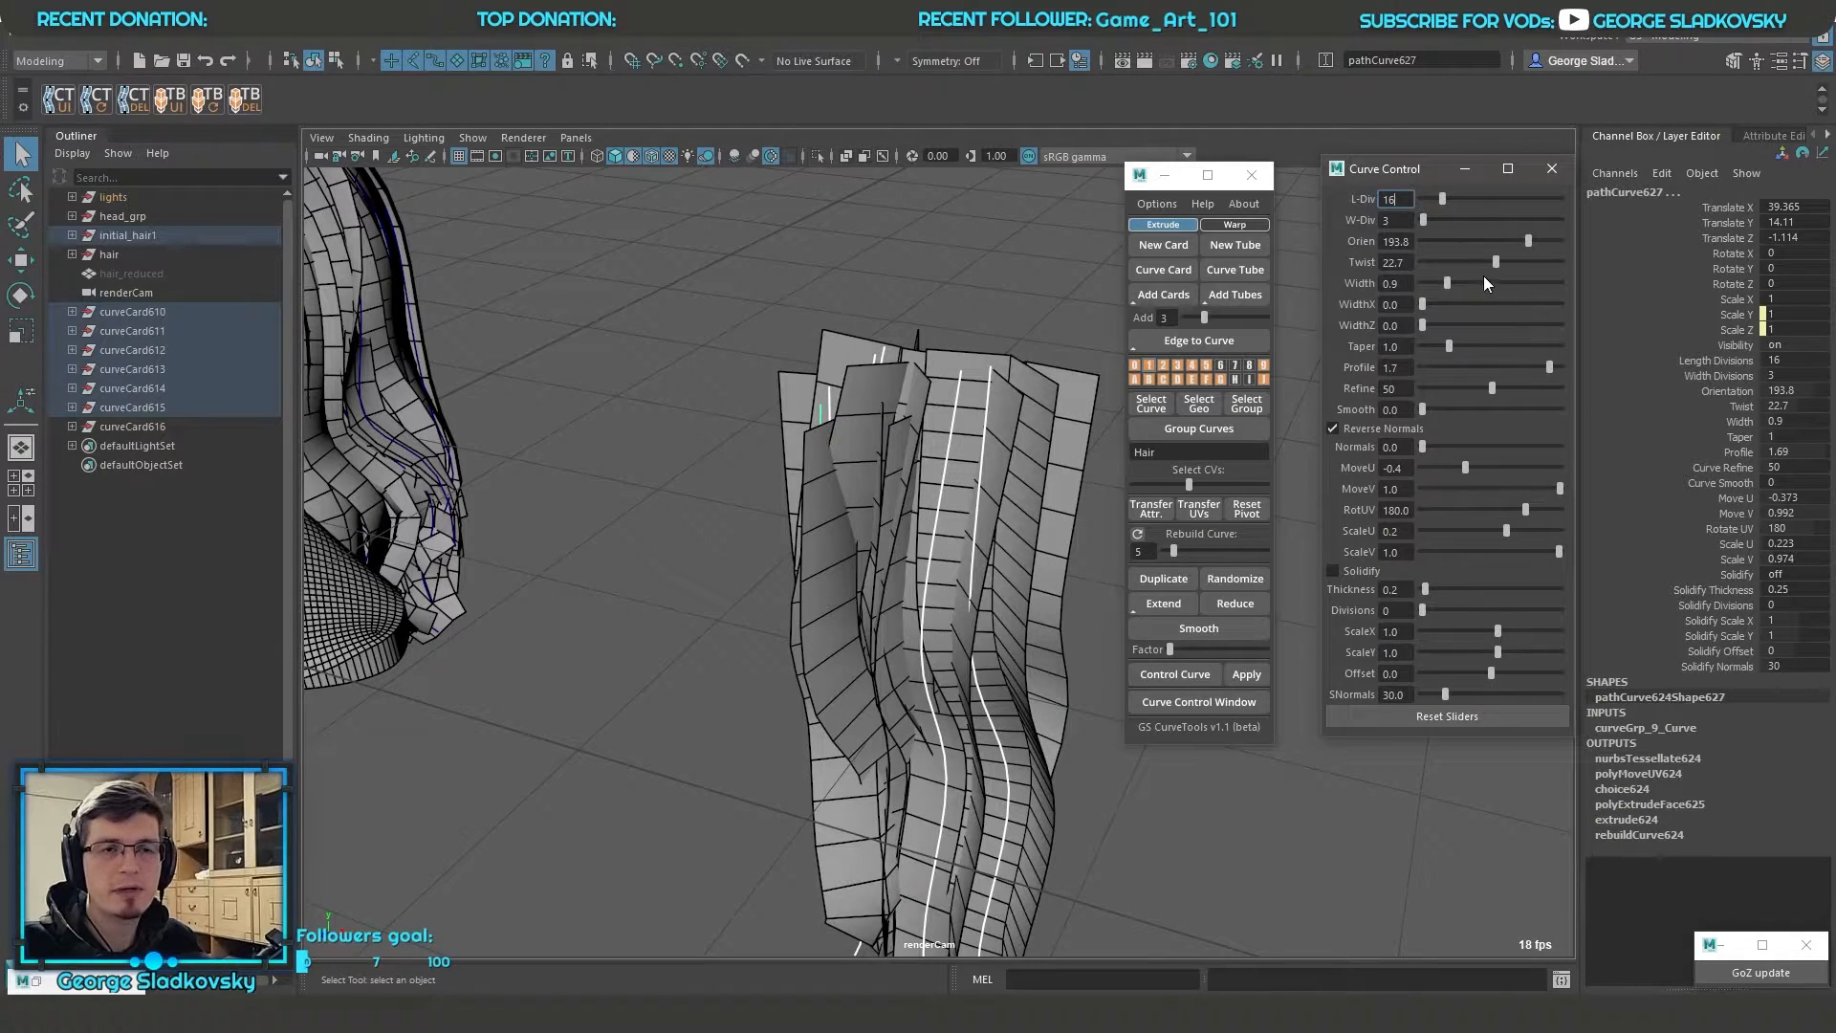
pyautogui.moveTo(1392, 171); pyautogui.dragTo(1381, 176)
pyautogui.click(1713, 391)
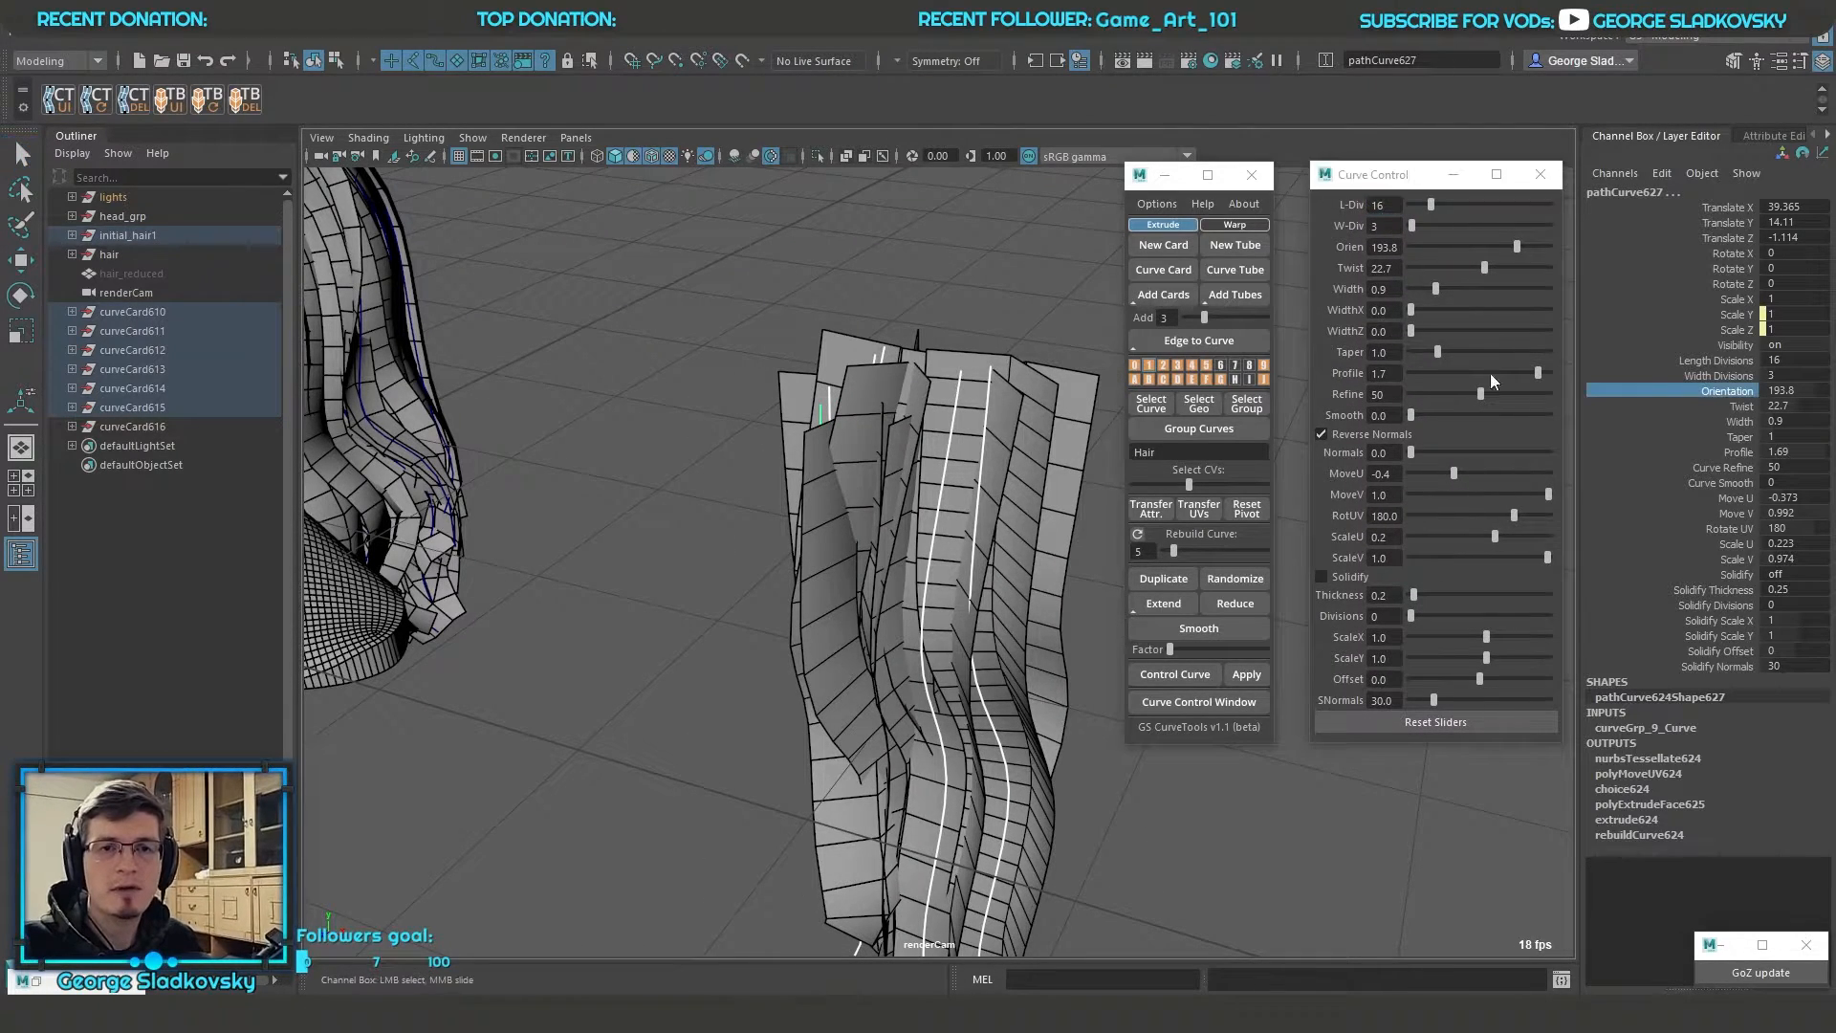
pyautogui.keyDown('alt'); pyautogui.moveTo(954, 384); pyautogui.dragTo(1013, 373); pyautogui.keyUp('alt')
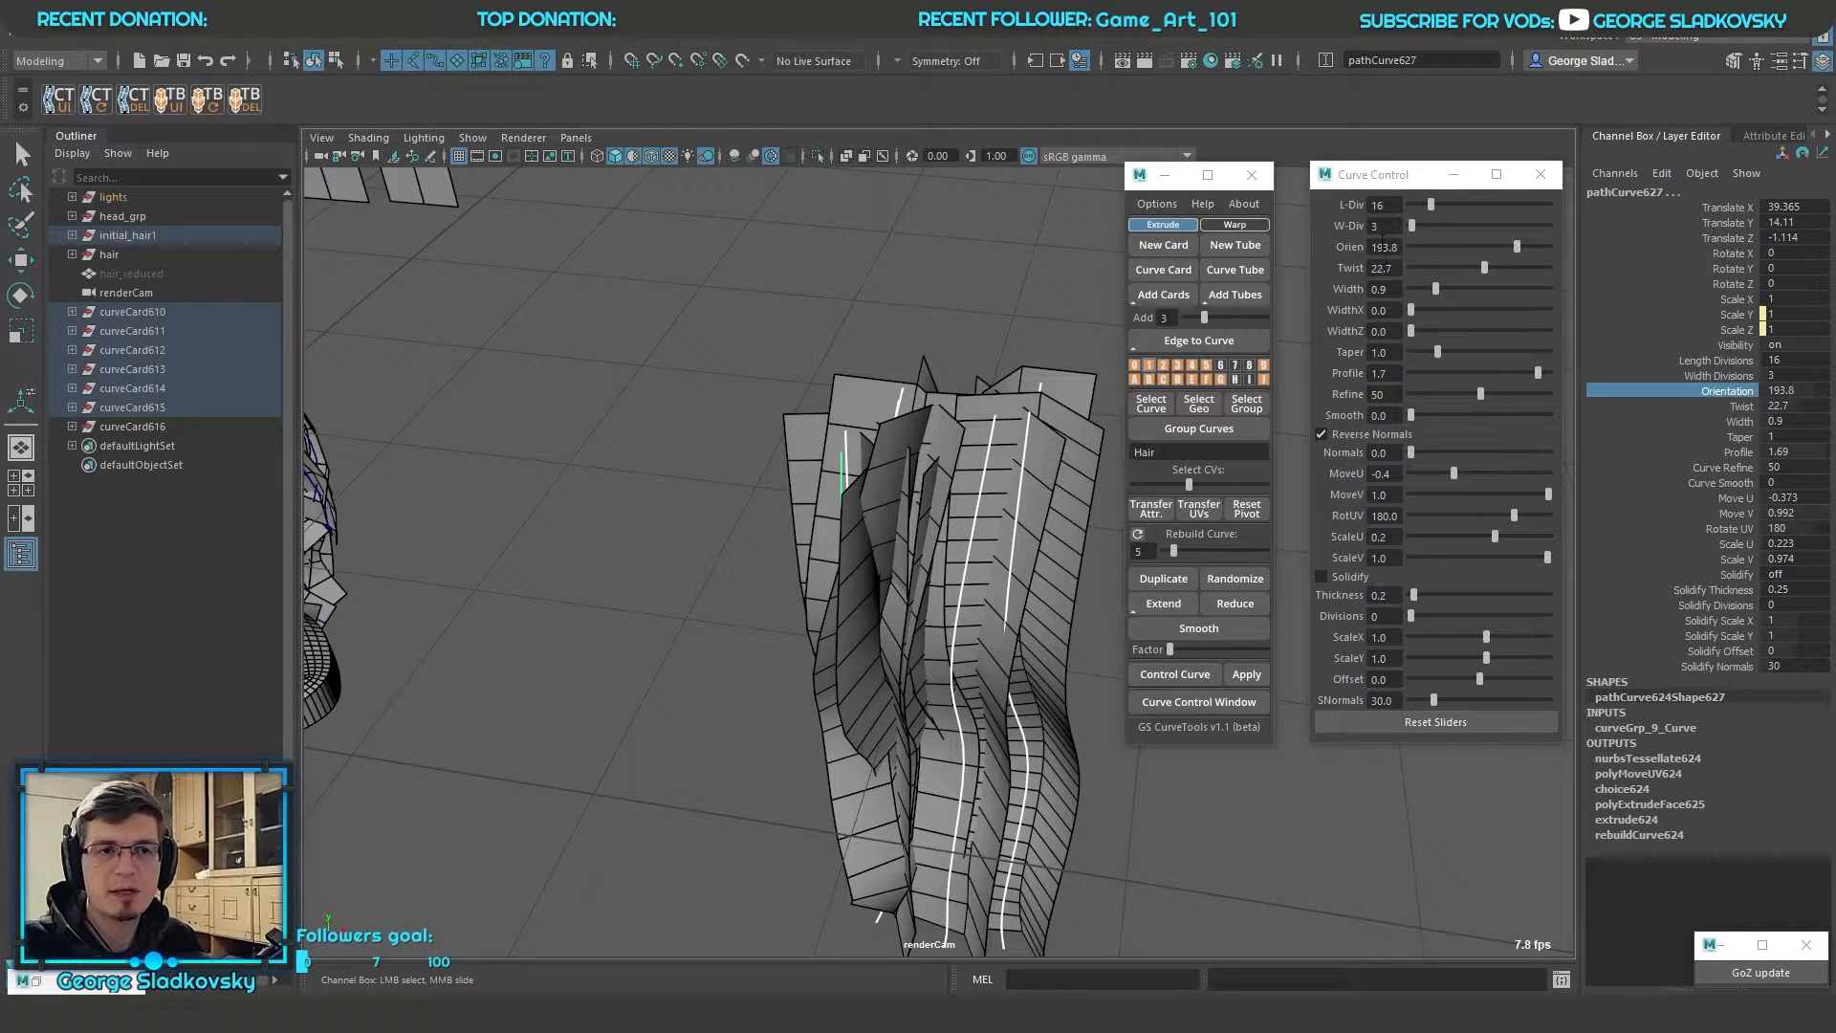
# Set the twist of all selected card curves to 2000, beyond the slider's range
pyautogui.click(1383, 289)
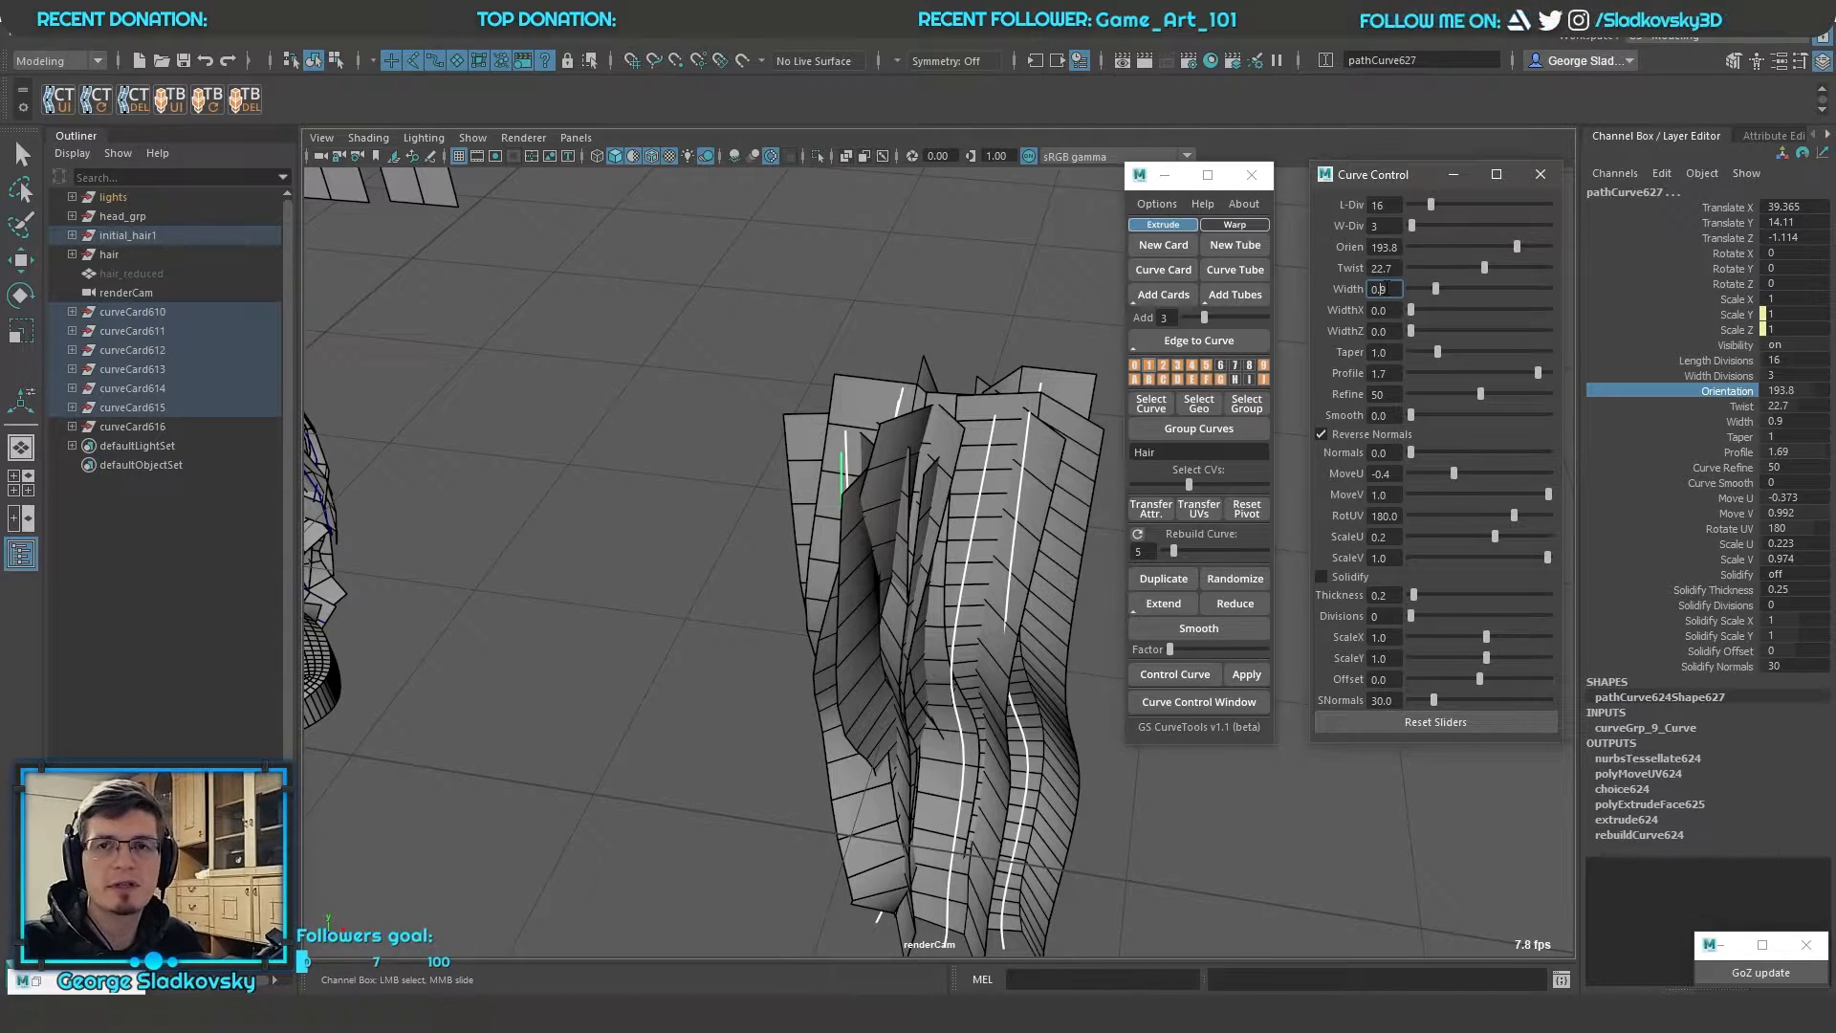
pyautogui.moveTo(1484, 268); pyautogui.dragTo(1525, 269)
pyautogui.hotkey('shift', 'Tab')
pyautogui.write('2000')
pyautogui.press('Return')
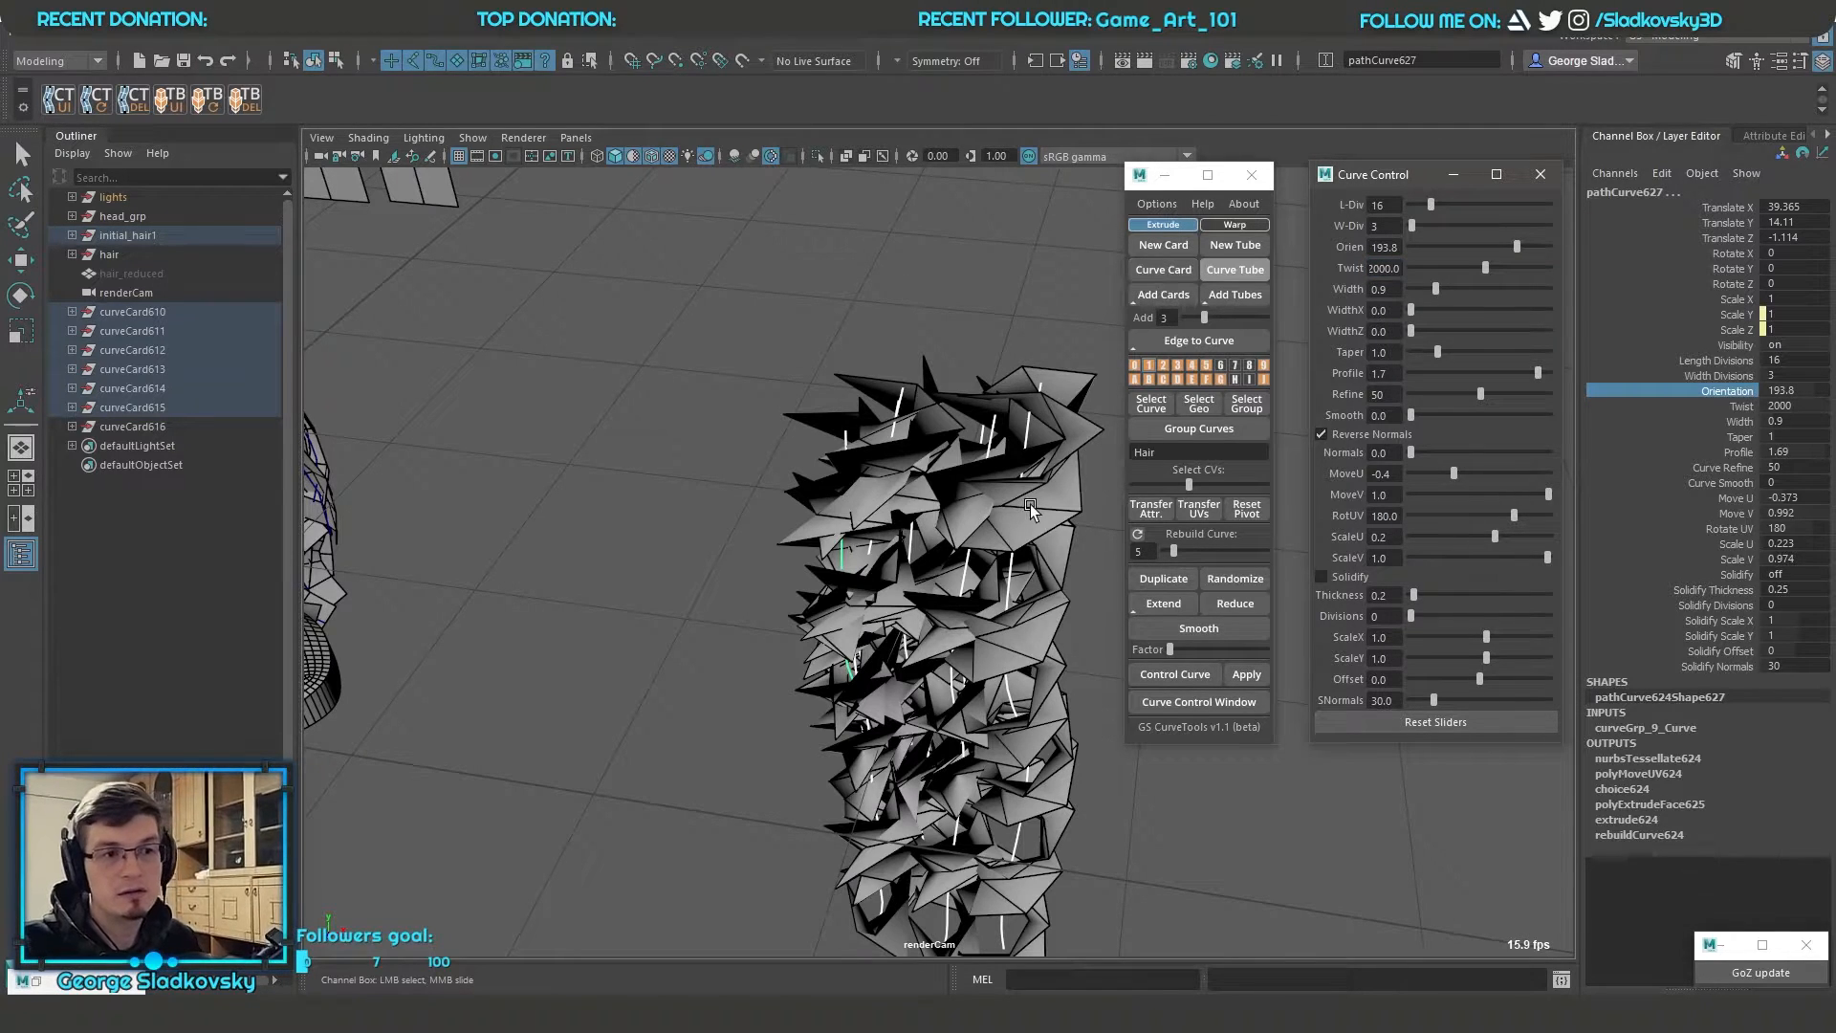
# Raise the length divisions of the twisted cards to 118 and inspect the resulting spirals
pyautogui.click(1727, 365)
pyautogui.moveTo(616, 369); pyautogui.dragTo(1592, 405, button='middle')
pyautogui.keyDown('alt'); pyautogui.moveTo(974, 406); pyautogui.dragTo(1026, 329); pyautogui.keyUp('alt')
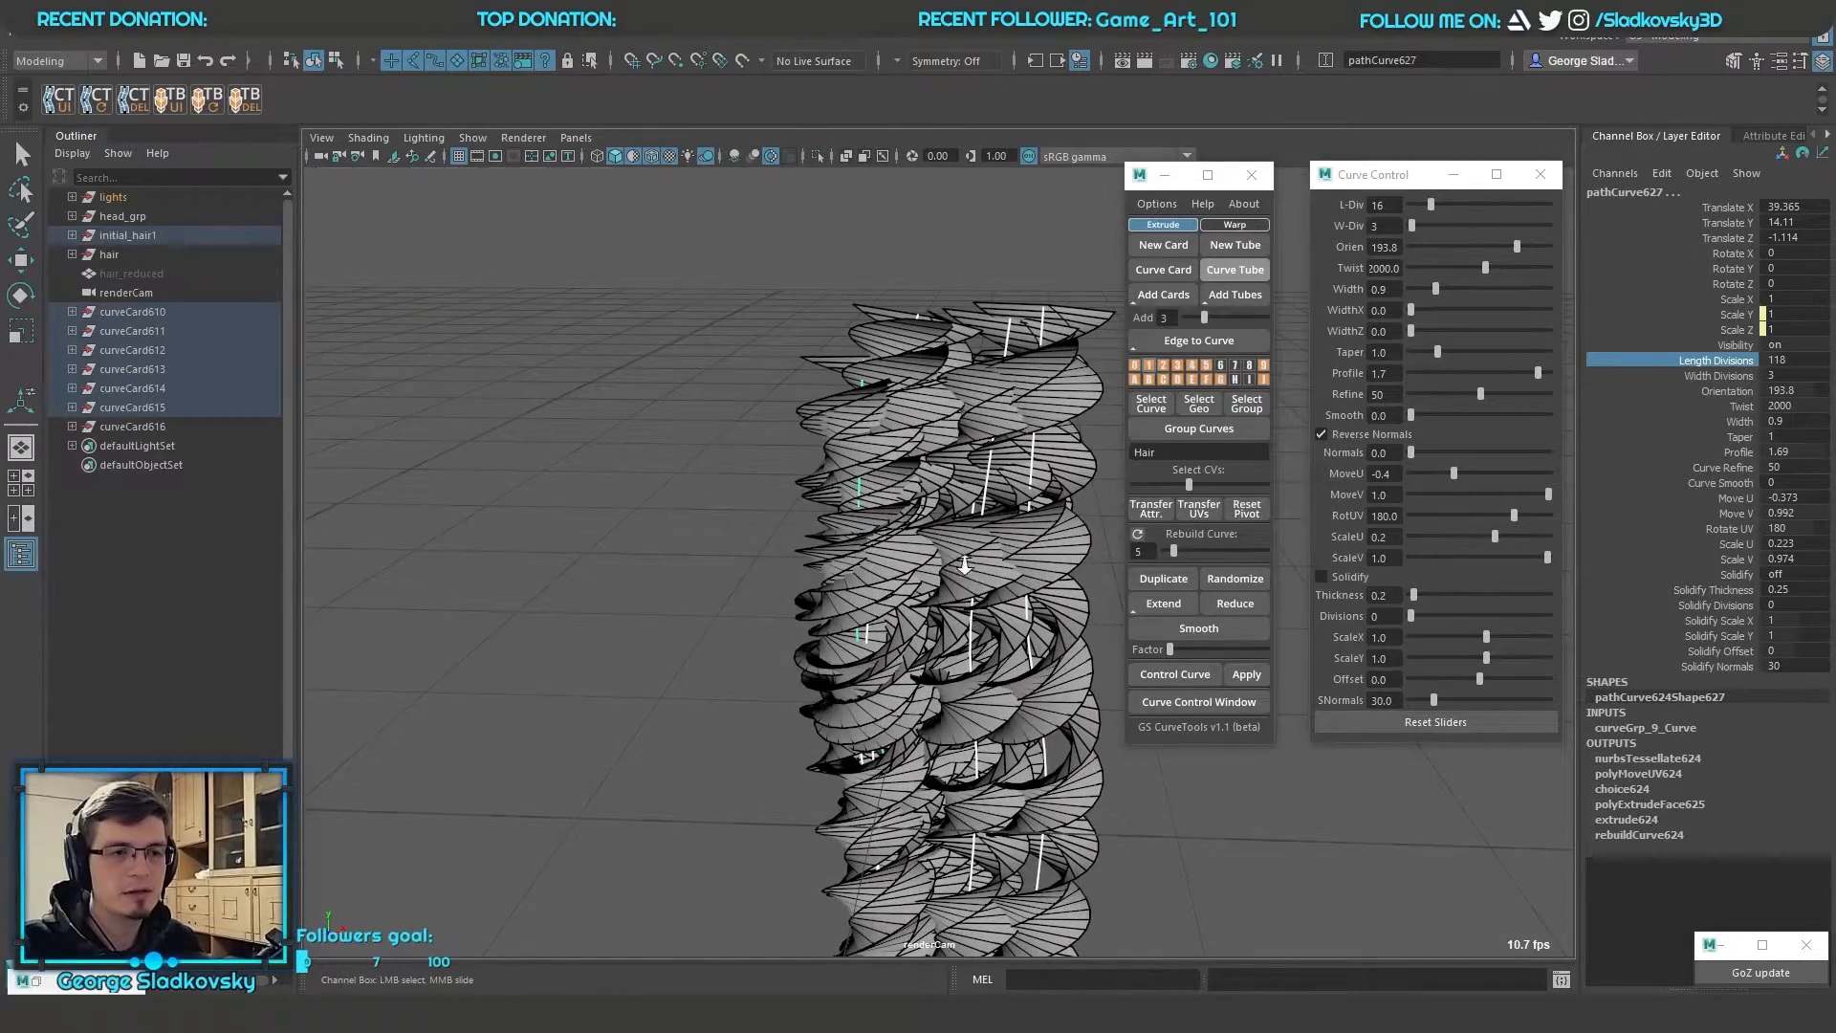
pyautogui.scroll(-3, 966, 553)
pyautogui.keyDown('alt'); pyautogui.moveTo(972, 546); pyautogui.dragTo(818, 618); pyautogui.keyUp('alt')
pyautogui.scroll(4, 818, 622)
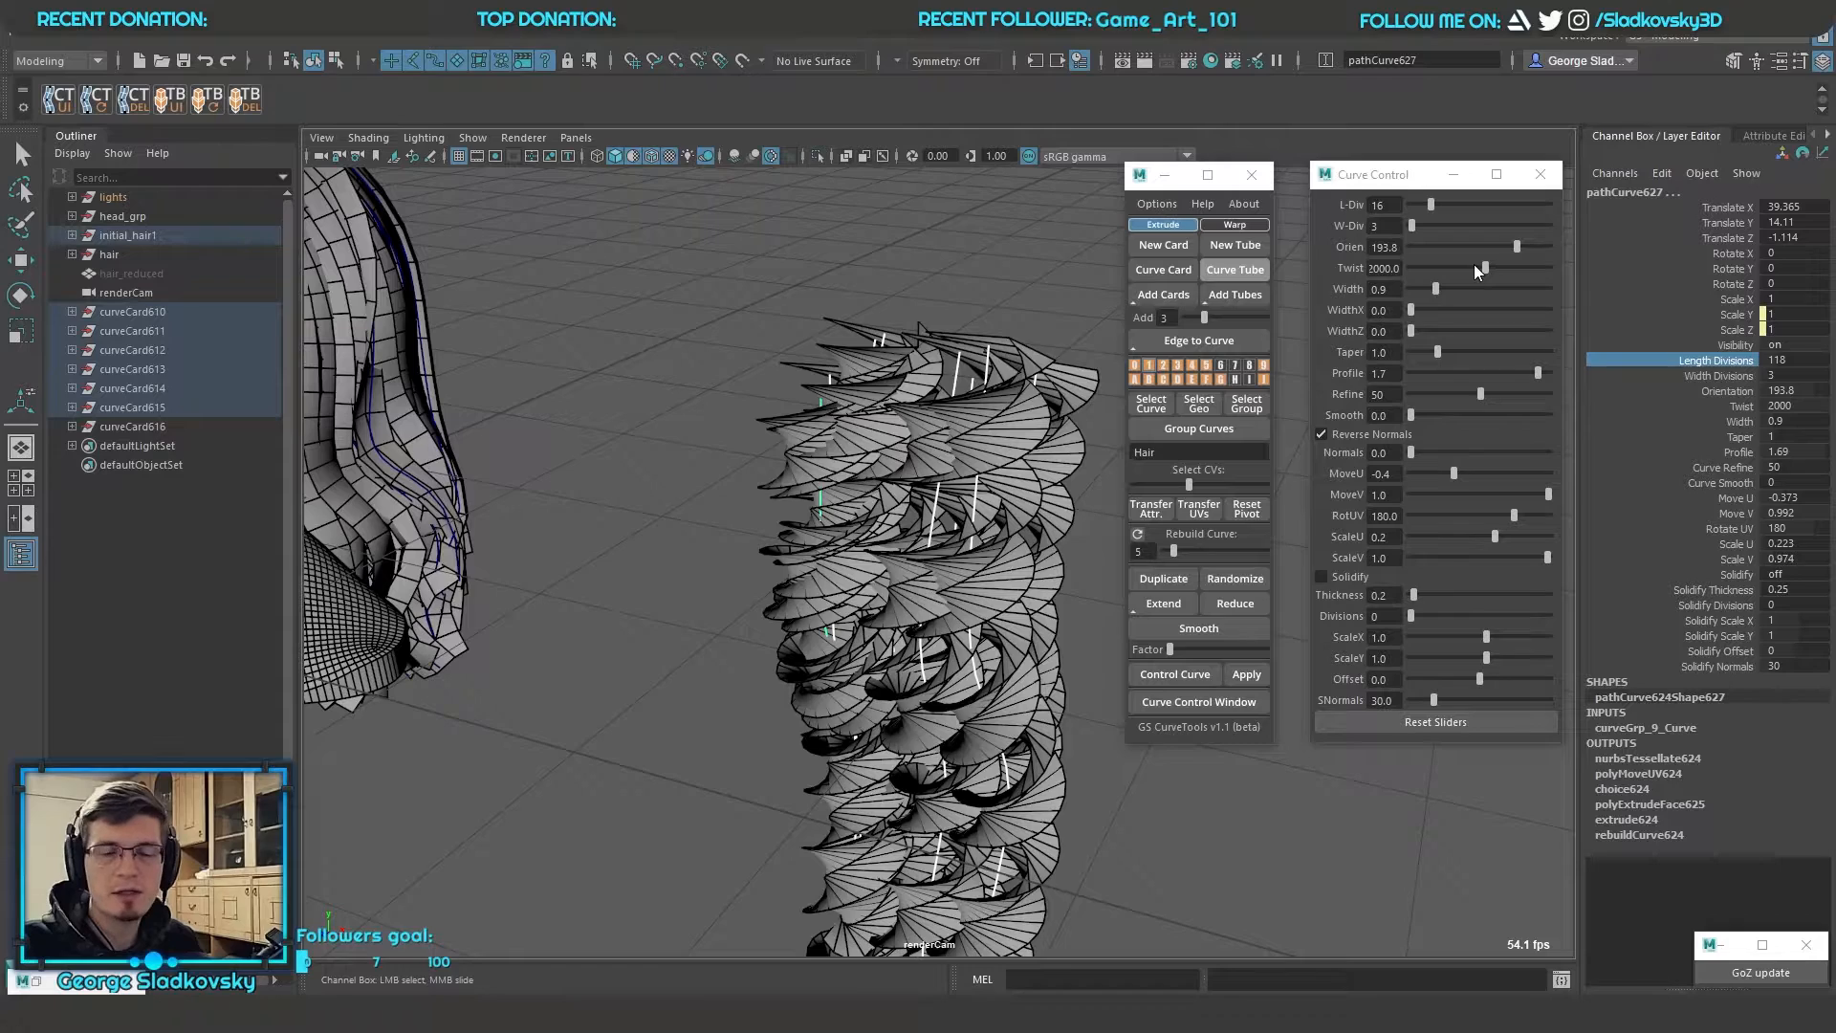
# Reset the curve control slider ranges and lower the twist of all selected card curves to the slider maximum of 360
pyautogui.click(1481, 727)
pyautogui.moveTo(1482, 269); pyautogui.dragTo(1528, 272)
pyautogui.keyDown('alt'); pyautogui.moveTo(969, 304); pyautogui.dragTo(930, 337); pyautogui.keyUp('alt')
pyautogui.click(1726, 406)
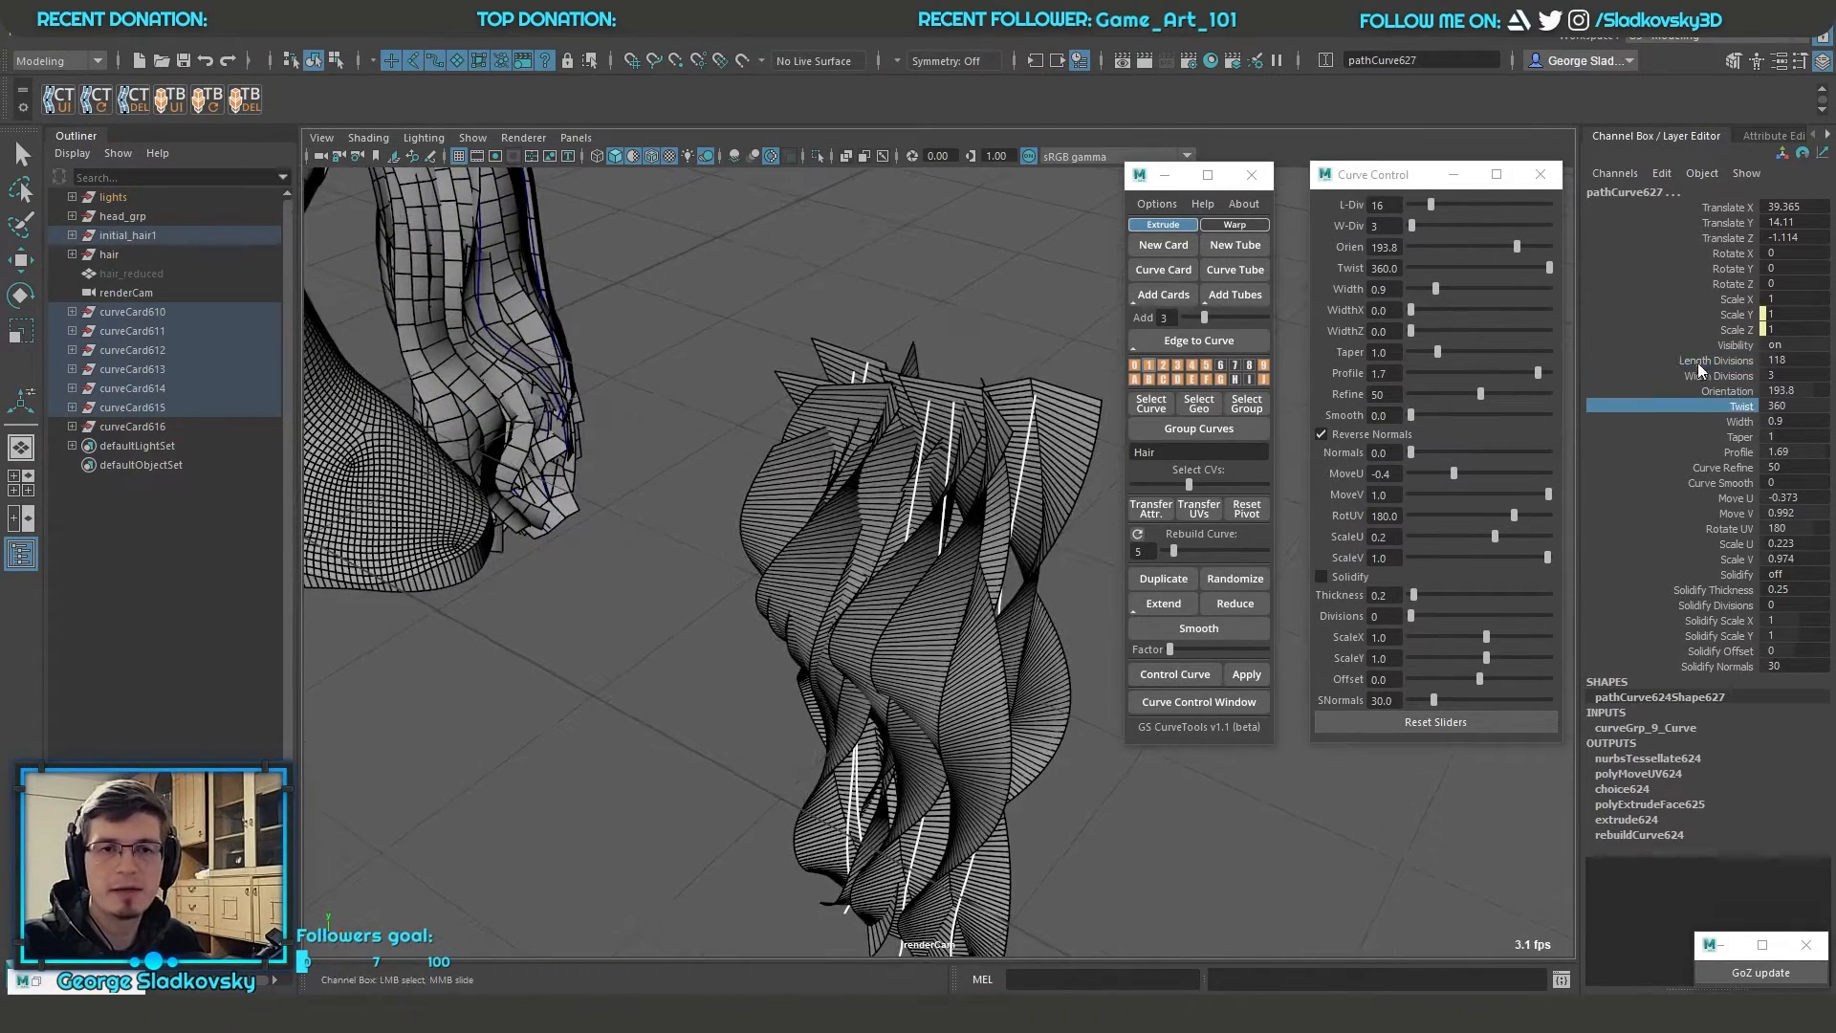
pyautogui.moveTo(898, 422); pyautogui.dragTo(418, 444, button='middle')
pyautogui.hotkey('ctrl', 'z')
# Set the twist of all selected card curves to 2000 and reselect them to refresh the slider ranges
pyautogui.click(1799, 409)
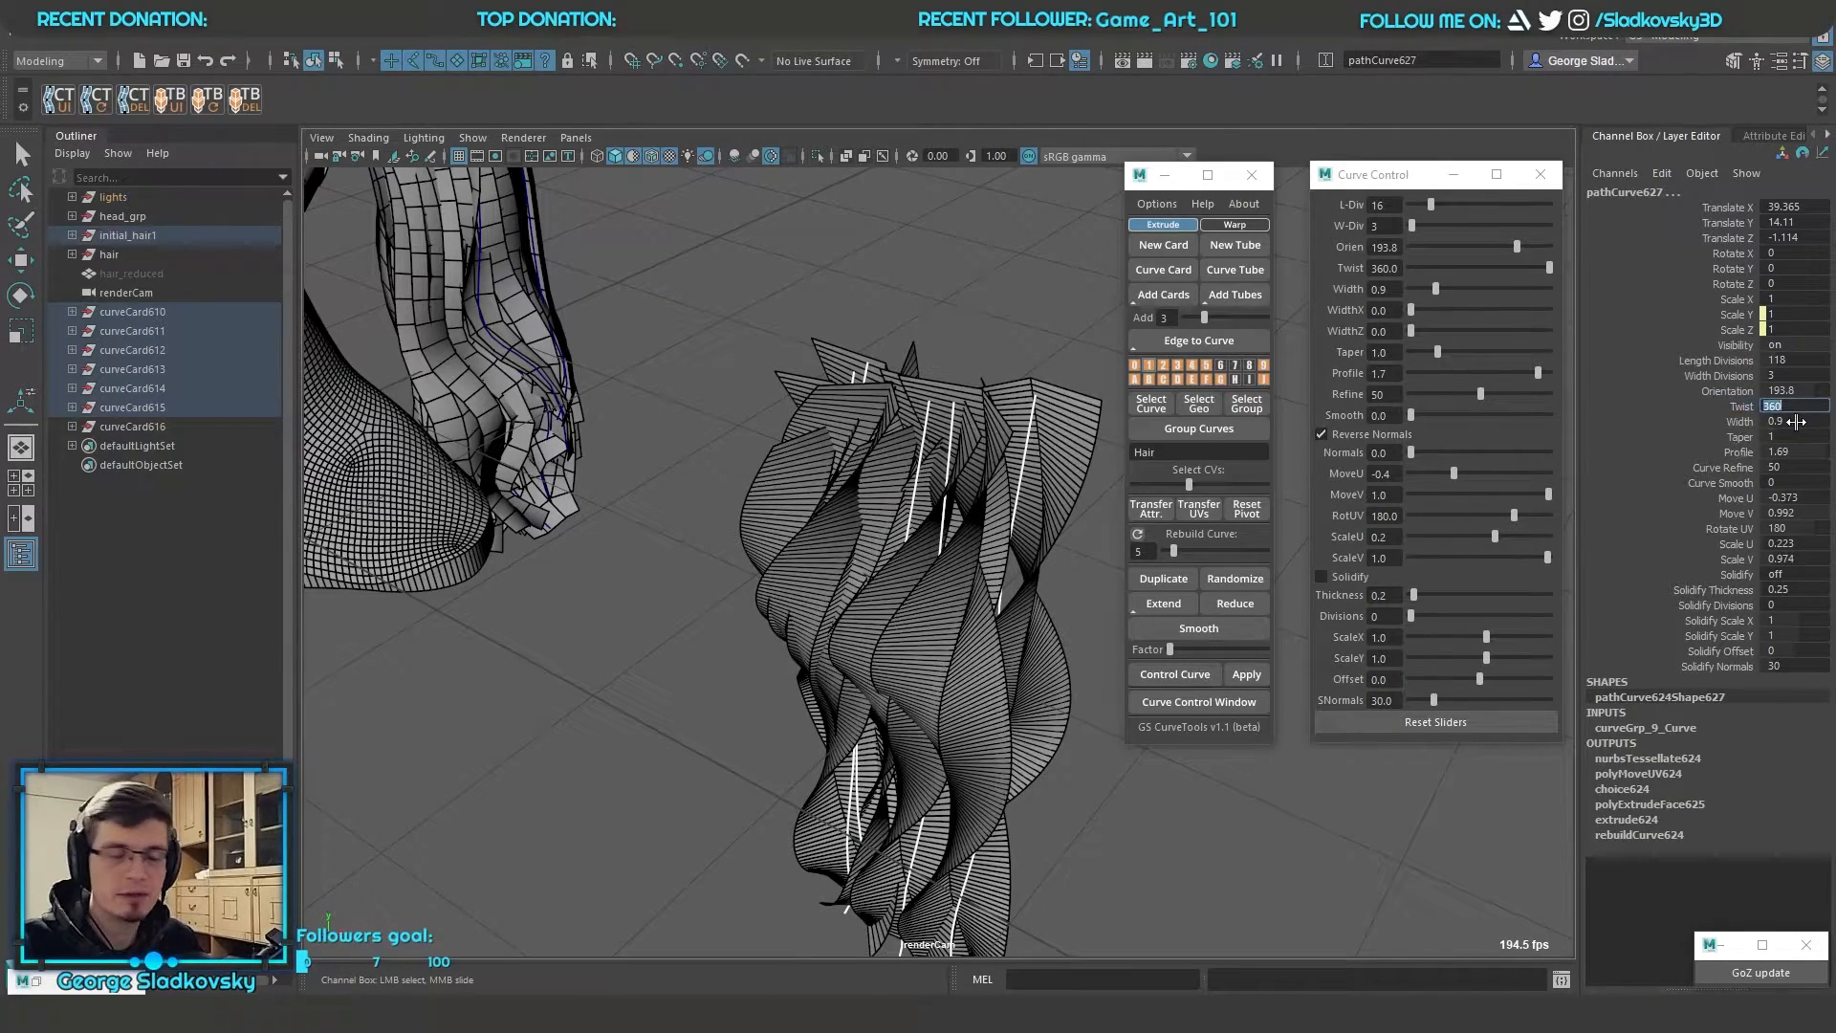
pyautogui.write('2000')
pyautogui.press('Return')
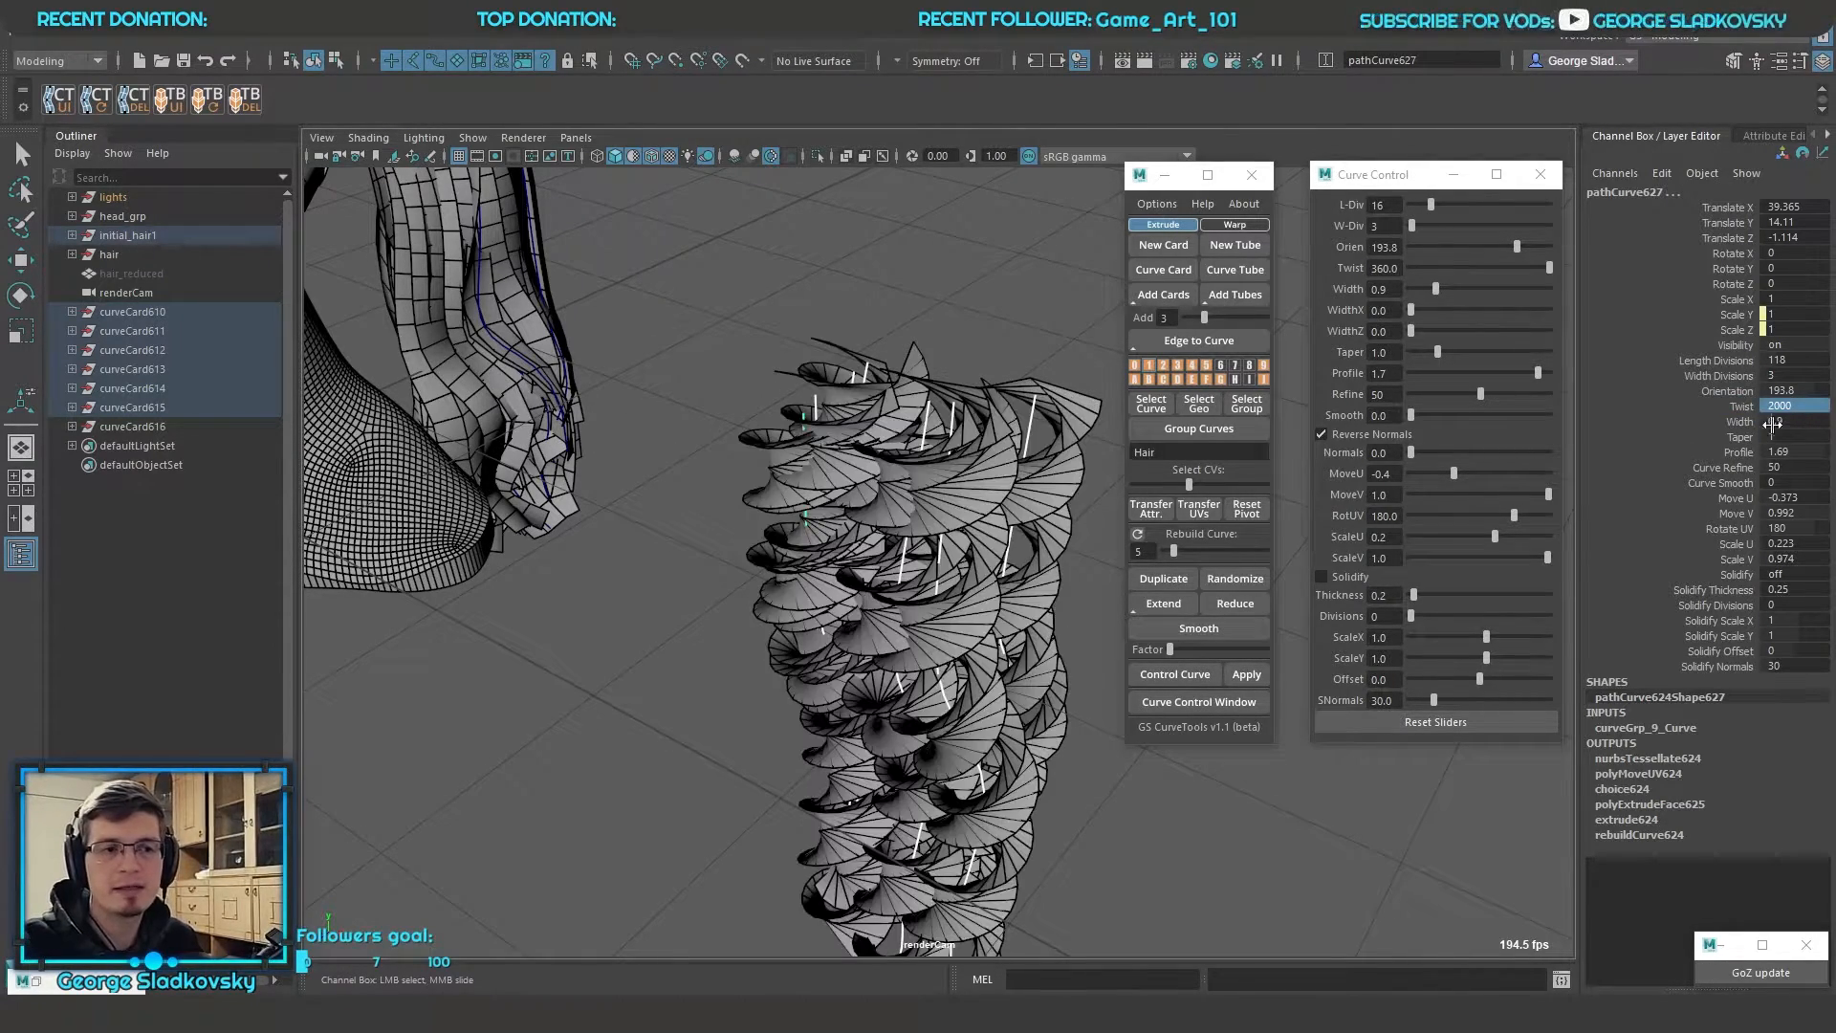
pyautogui.keyDown('alt'); pyautogui.moveTo(994, 393); pyautogui.dragTo(990, 407); pyautogui.keyUp('alt')
pyautogui.moveTo(914, 317); pyautogui.dragTo(1029, 261, button='right')
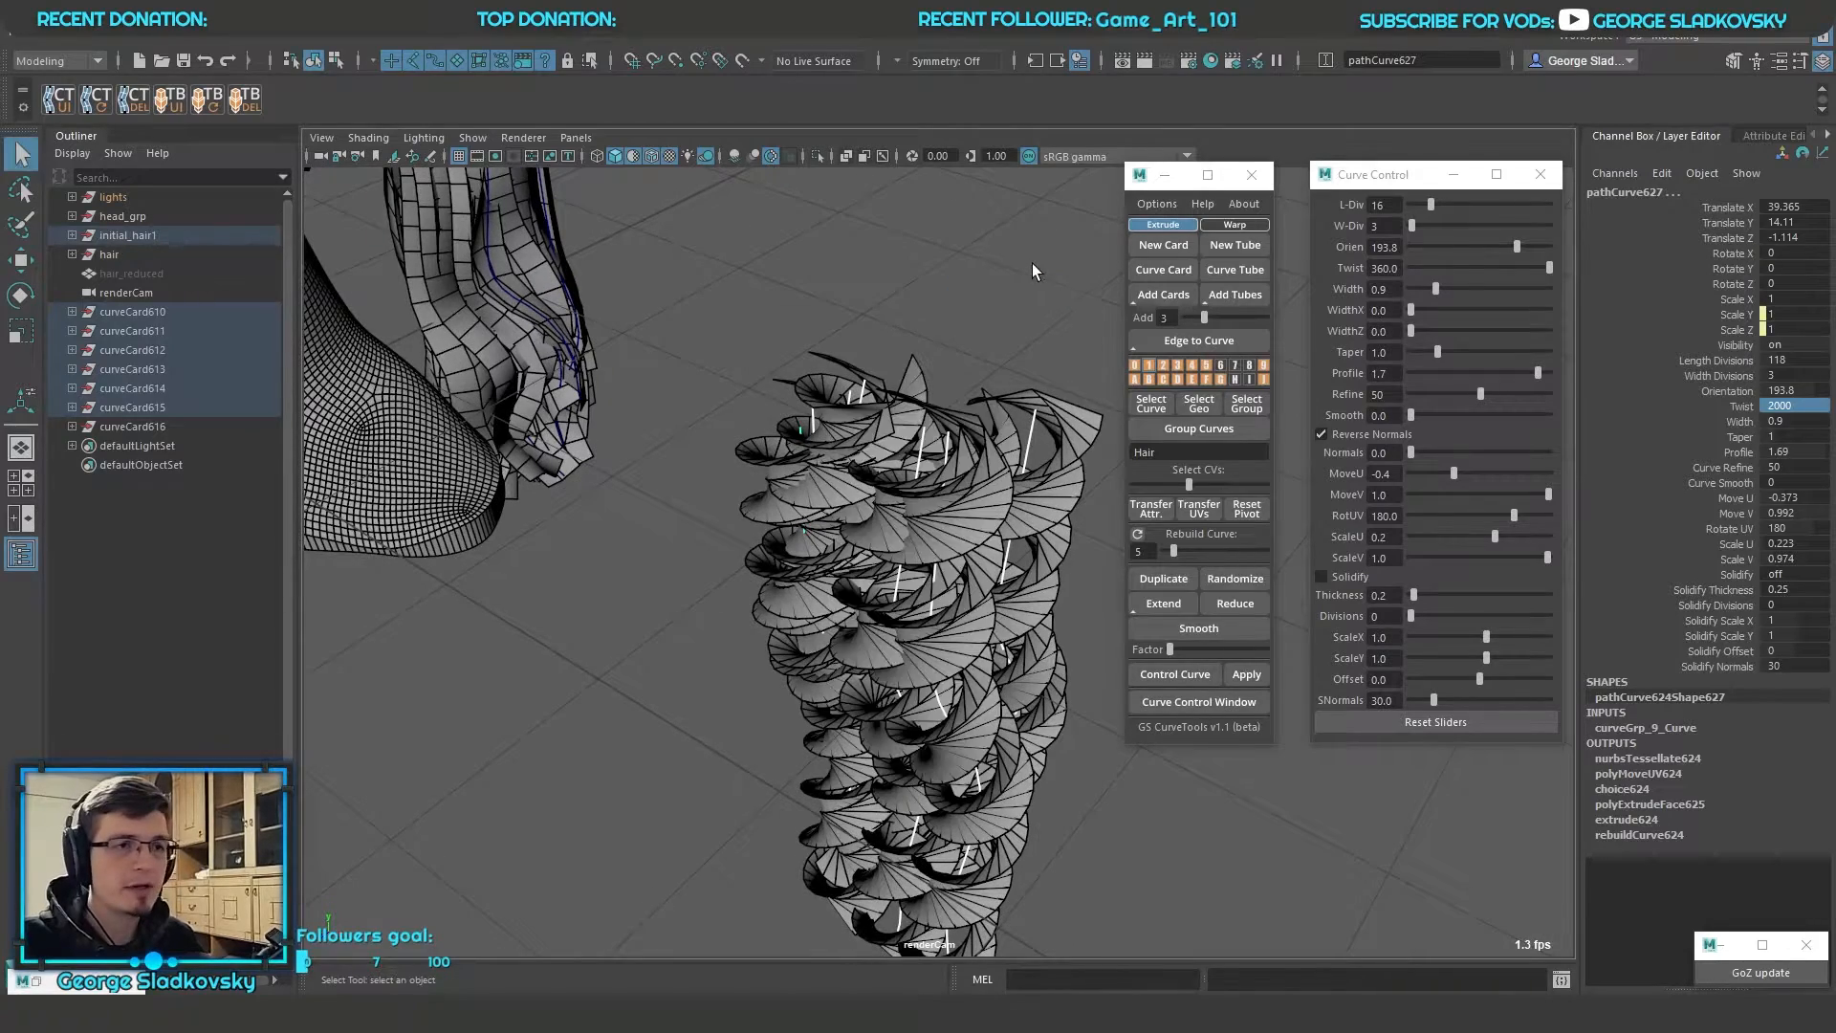
pyautogui.click(1029, 262)
pyautogui.hotkey('ctrl', 'z')
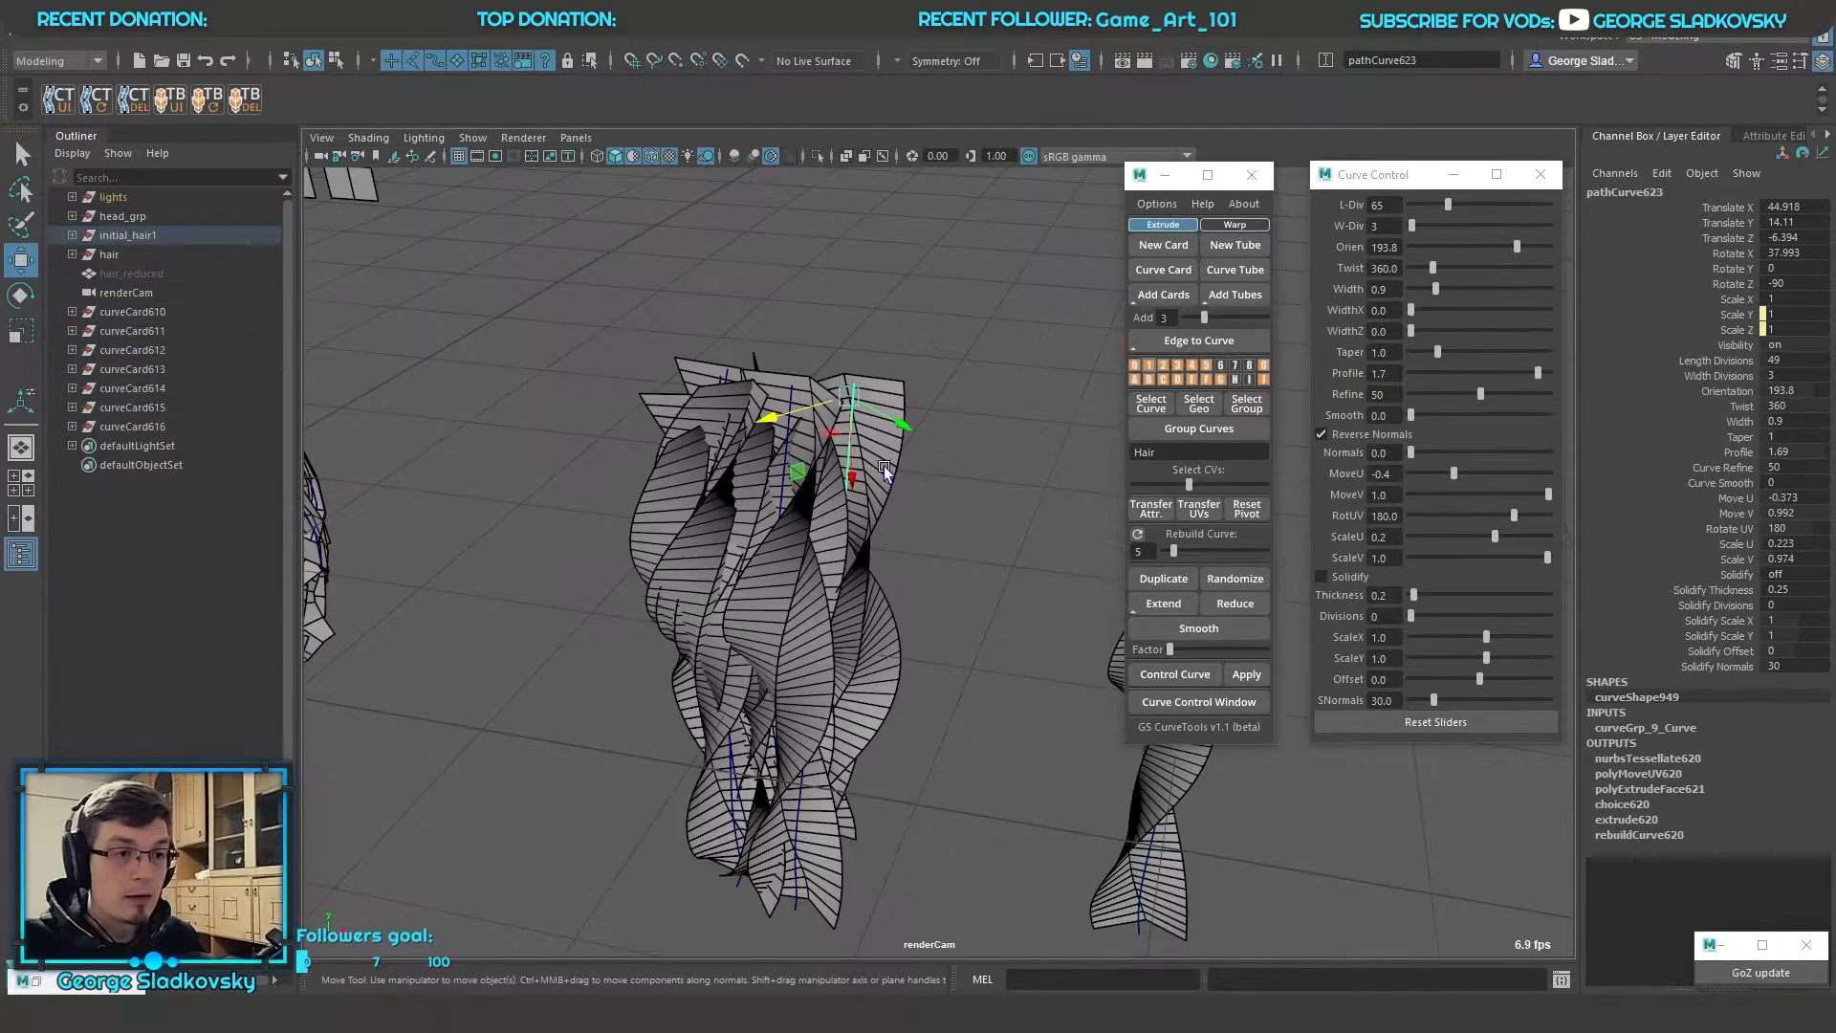
# Move individual twisted card curves out of the clump so they stand apart from each other
pyautogui.keyDown('alt'); pyautogui.moveTo(1004, 469); pyautogui.dragTo(939, 492); pyautogui.keyUp('alt')
pyautogui.press('w')
pyautogui.moveTo(775, 405); pyautogui.dragTo(867, 382)
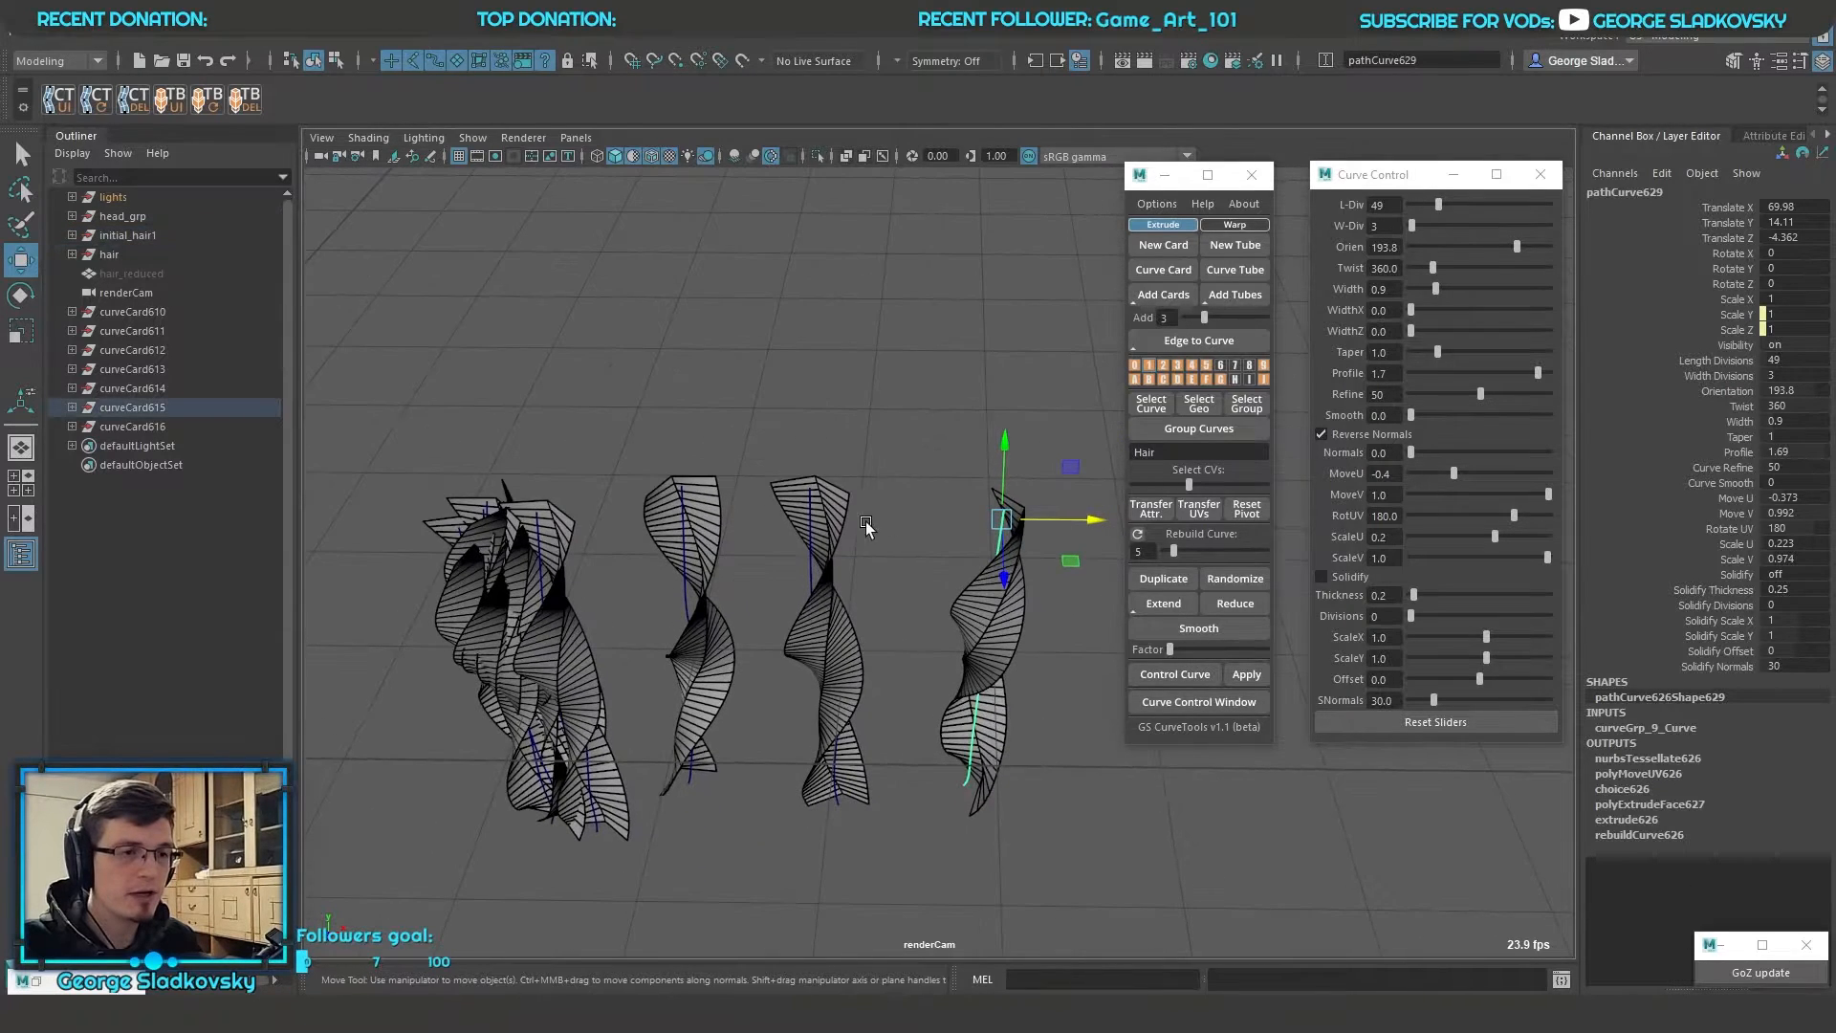
# Straighten the middle separated card with a twist of 0, an orientation of 360 and 16 length divisions
pyautogui.click(861, 517)
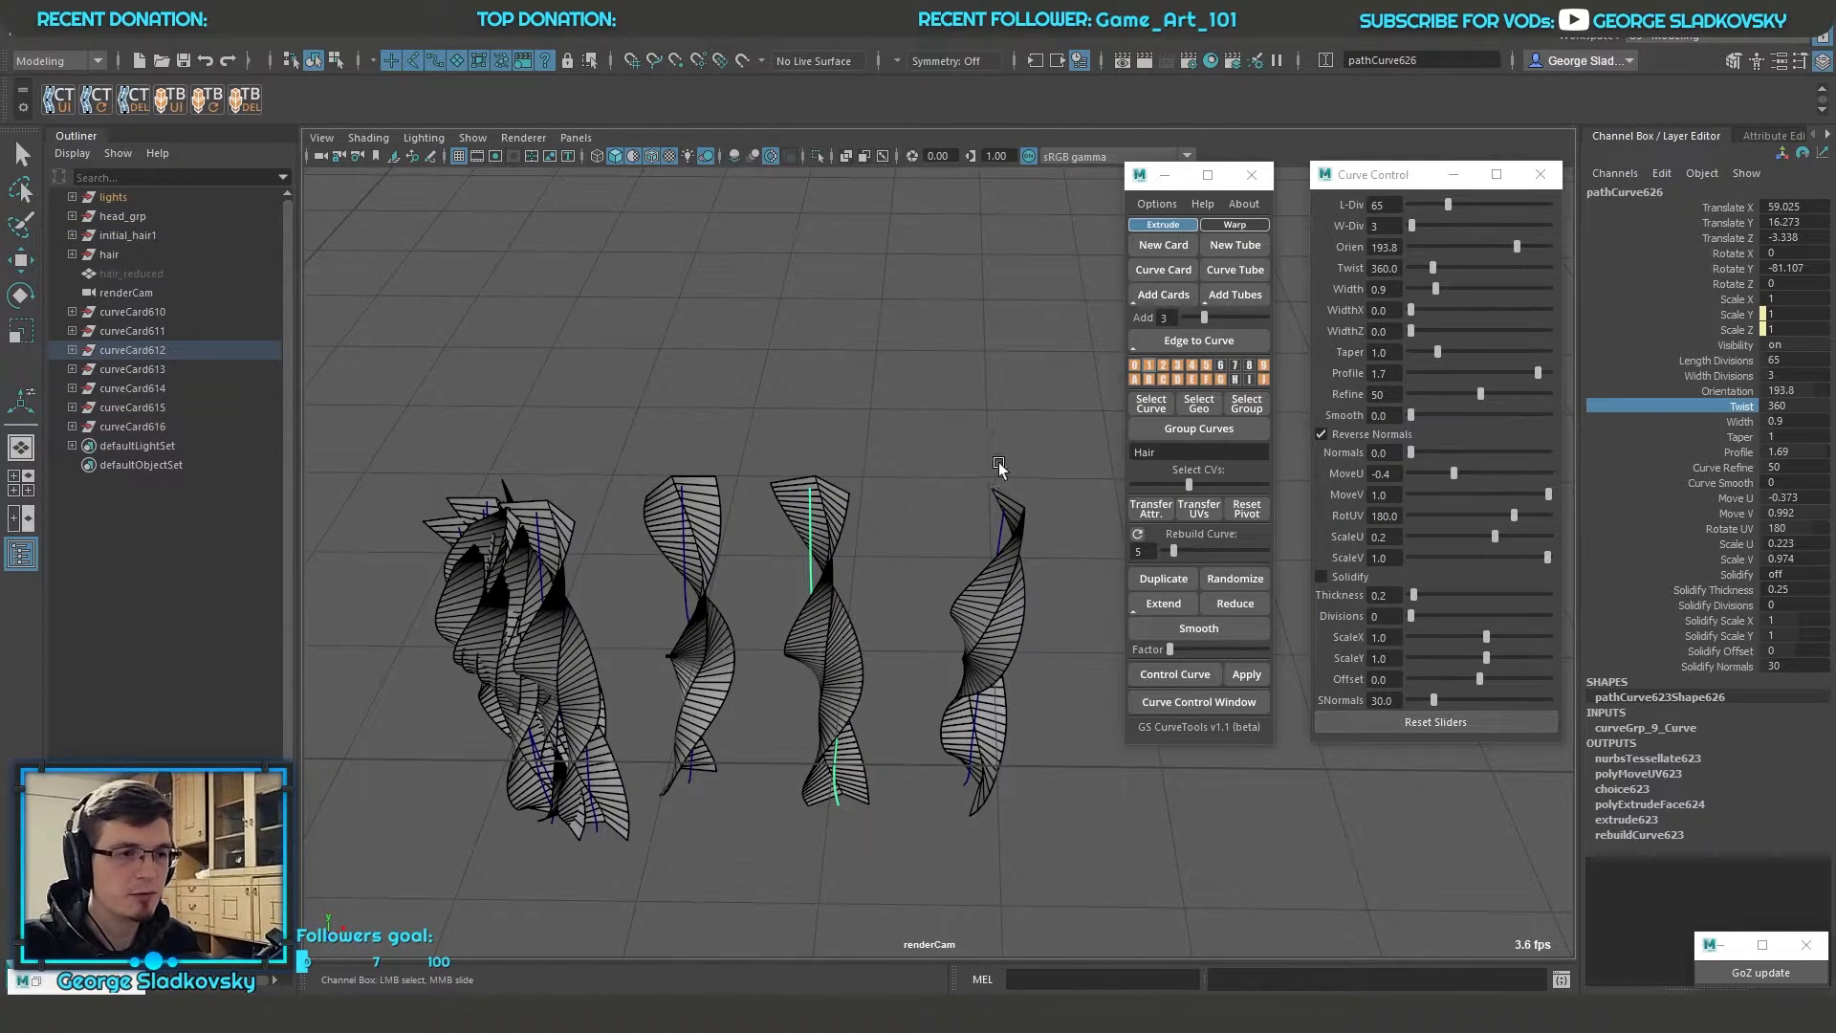
pyautogui.doubleClick(1802, 419)
pyautogui.click(1802, 408)
pyautogui.write('0')
pyautogui.press('Return')
pyautogui.click(1742, 392)
pyautogui.moveTo(865, 493); pyautogui.dragTo(1023, 508, button='middle')
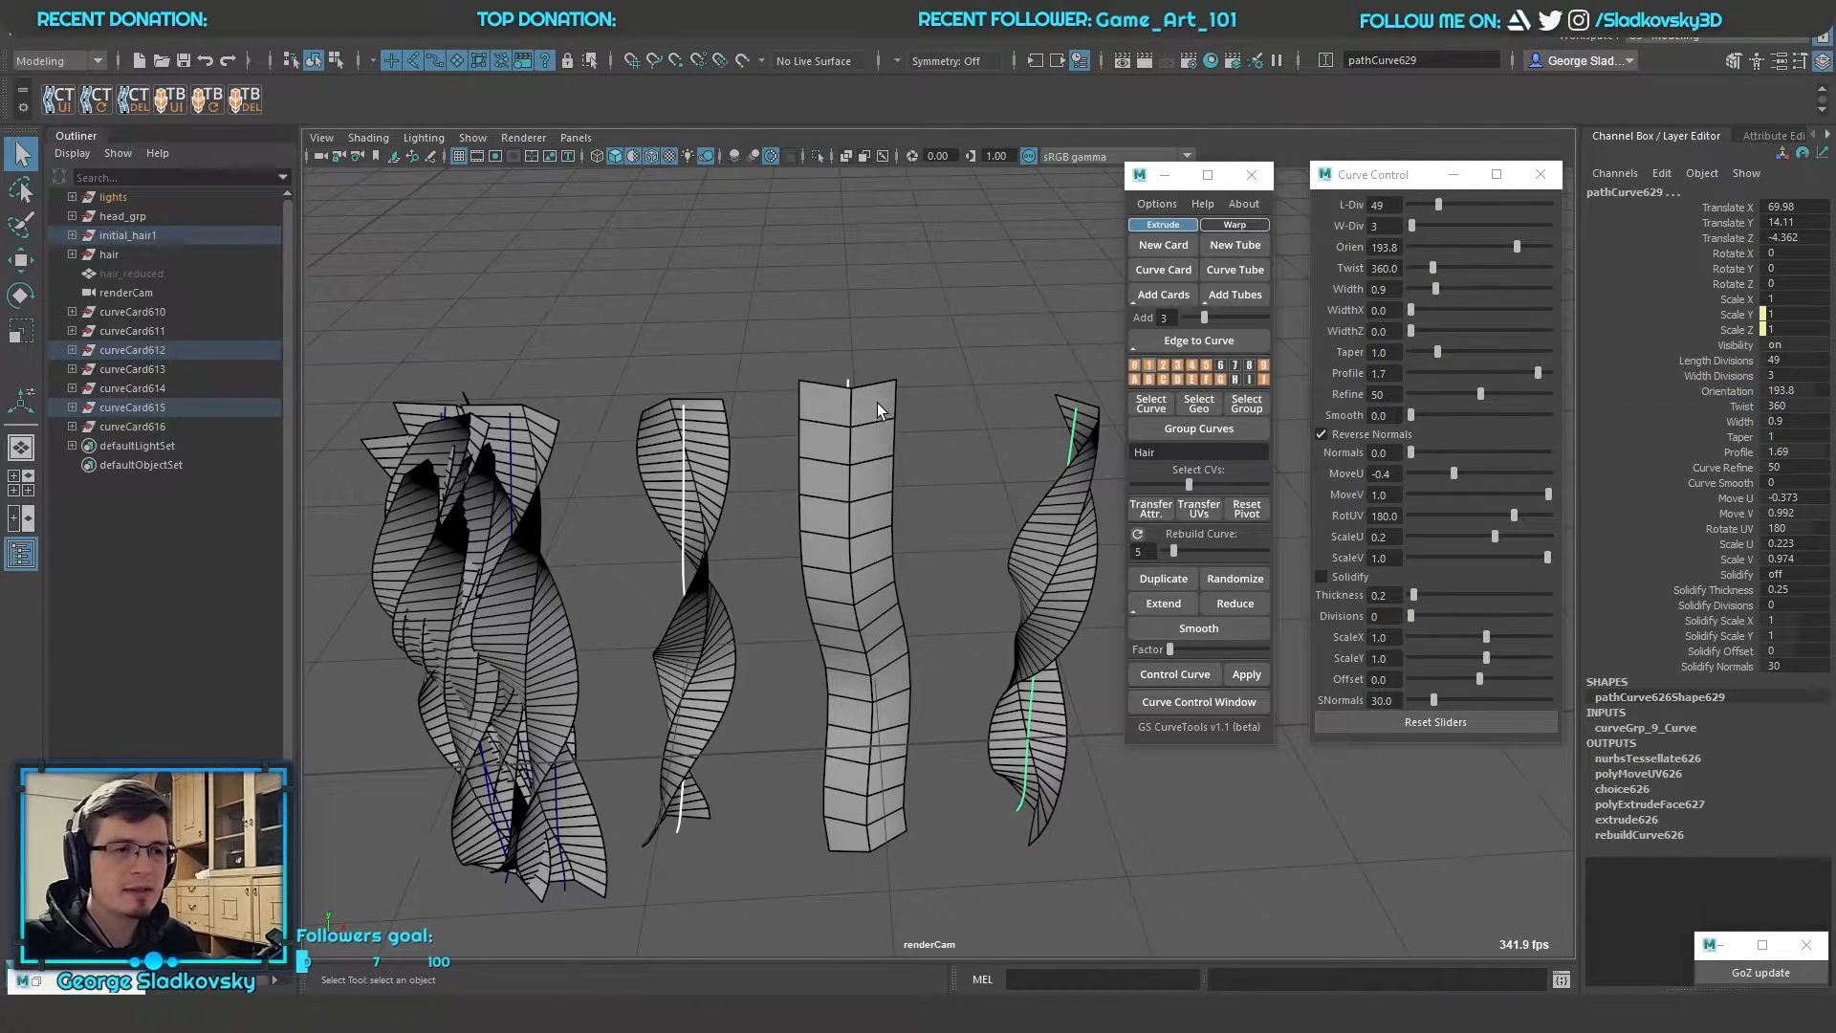
pyautogui.keyDown('alt'); pyautogui.moveTo(960, 509); pyautogui.dragTo(1025, 503); pyautogui.keyUp('alt')
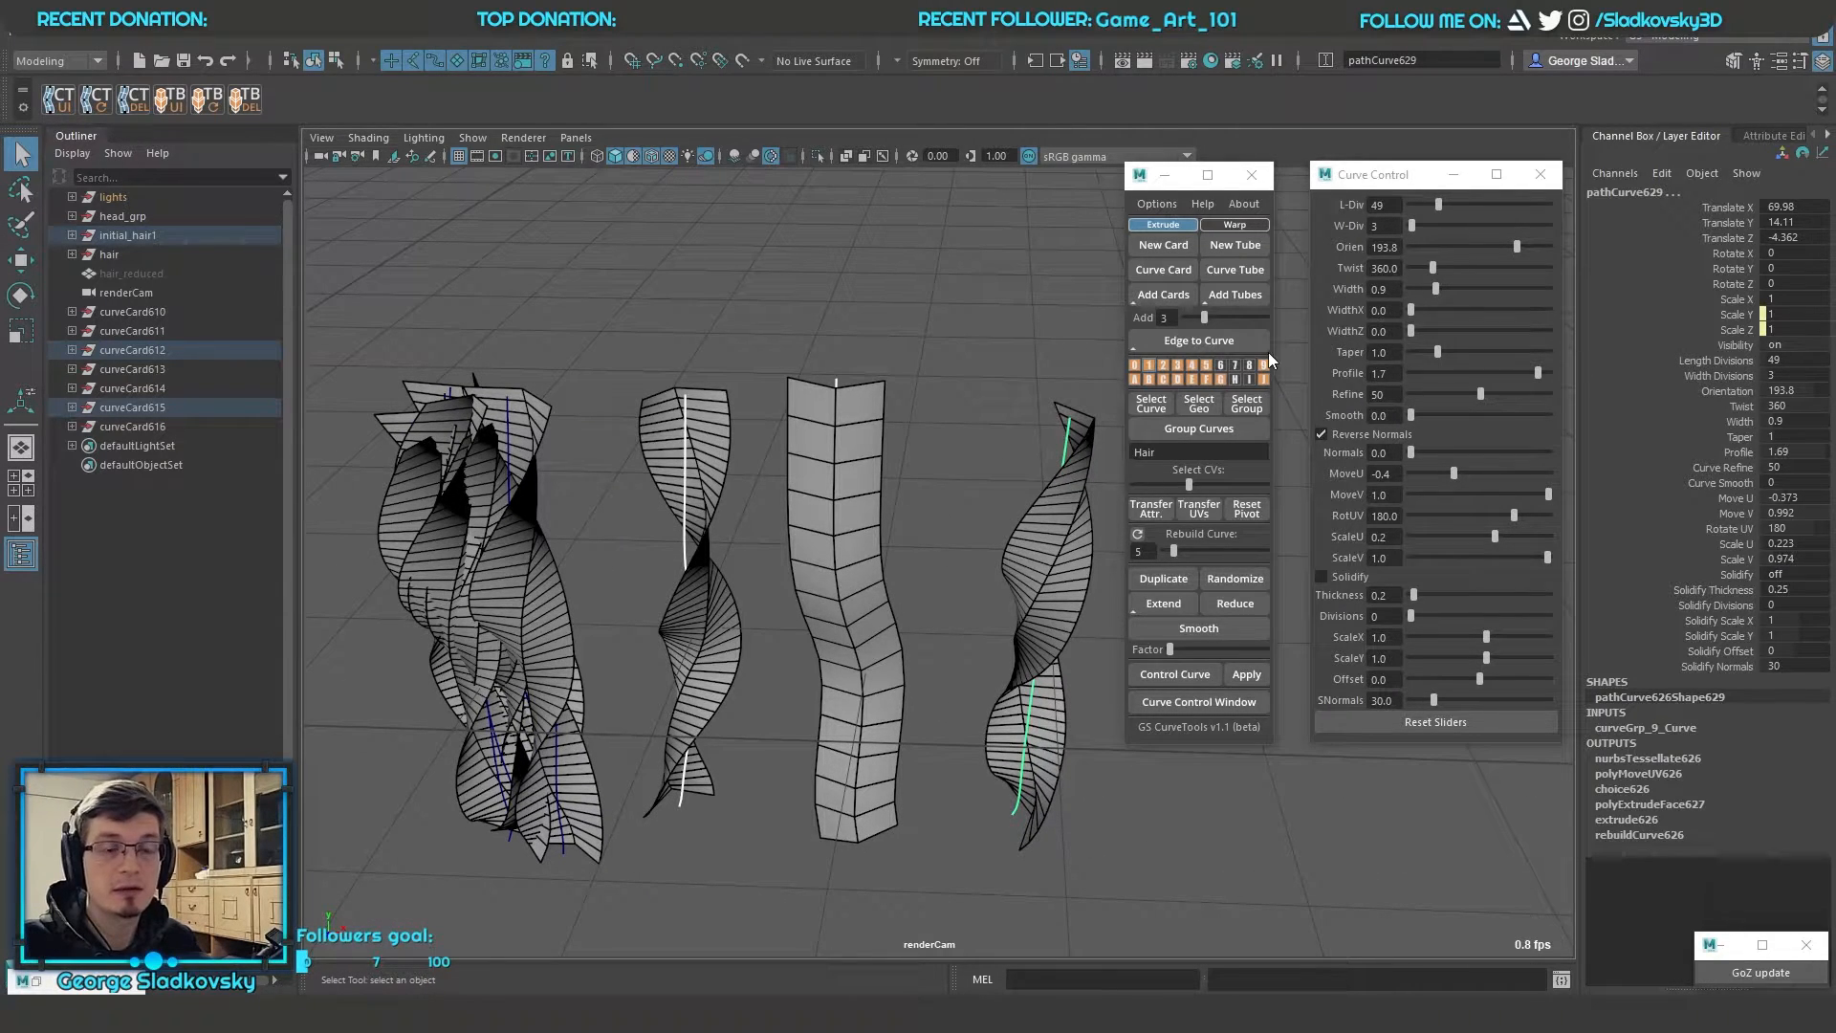
# Transfer the attributes of the neighbouring twisted card onto the straight card, and undo the transfer
pyautogui.click(974, 420)
pyautogui.moveTo(636, 517); pyautogui.dragTo(737, 599)
pyautogui.keyDown('shift'); pyautogui.moveTo(817, 536); pyautogui.dragTo(880, 569); pyautogui.keyUp('shift')
pyautogui.click(969, 548)
pyautogui.moveTo(640, 455); pyautogui.dragTo(935, 625)
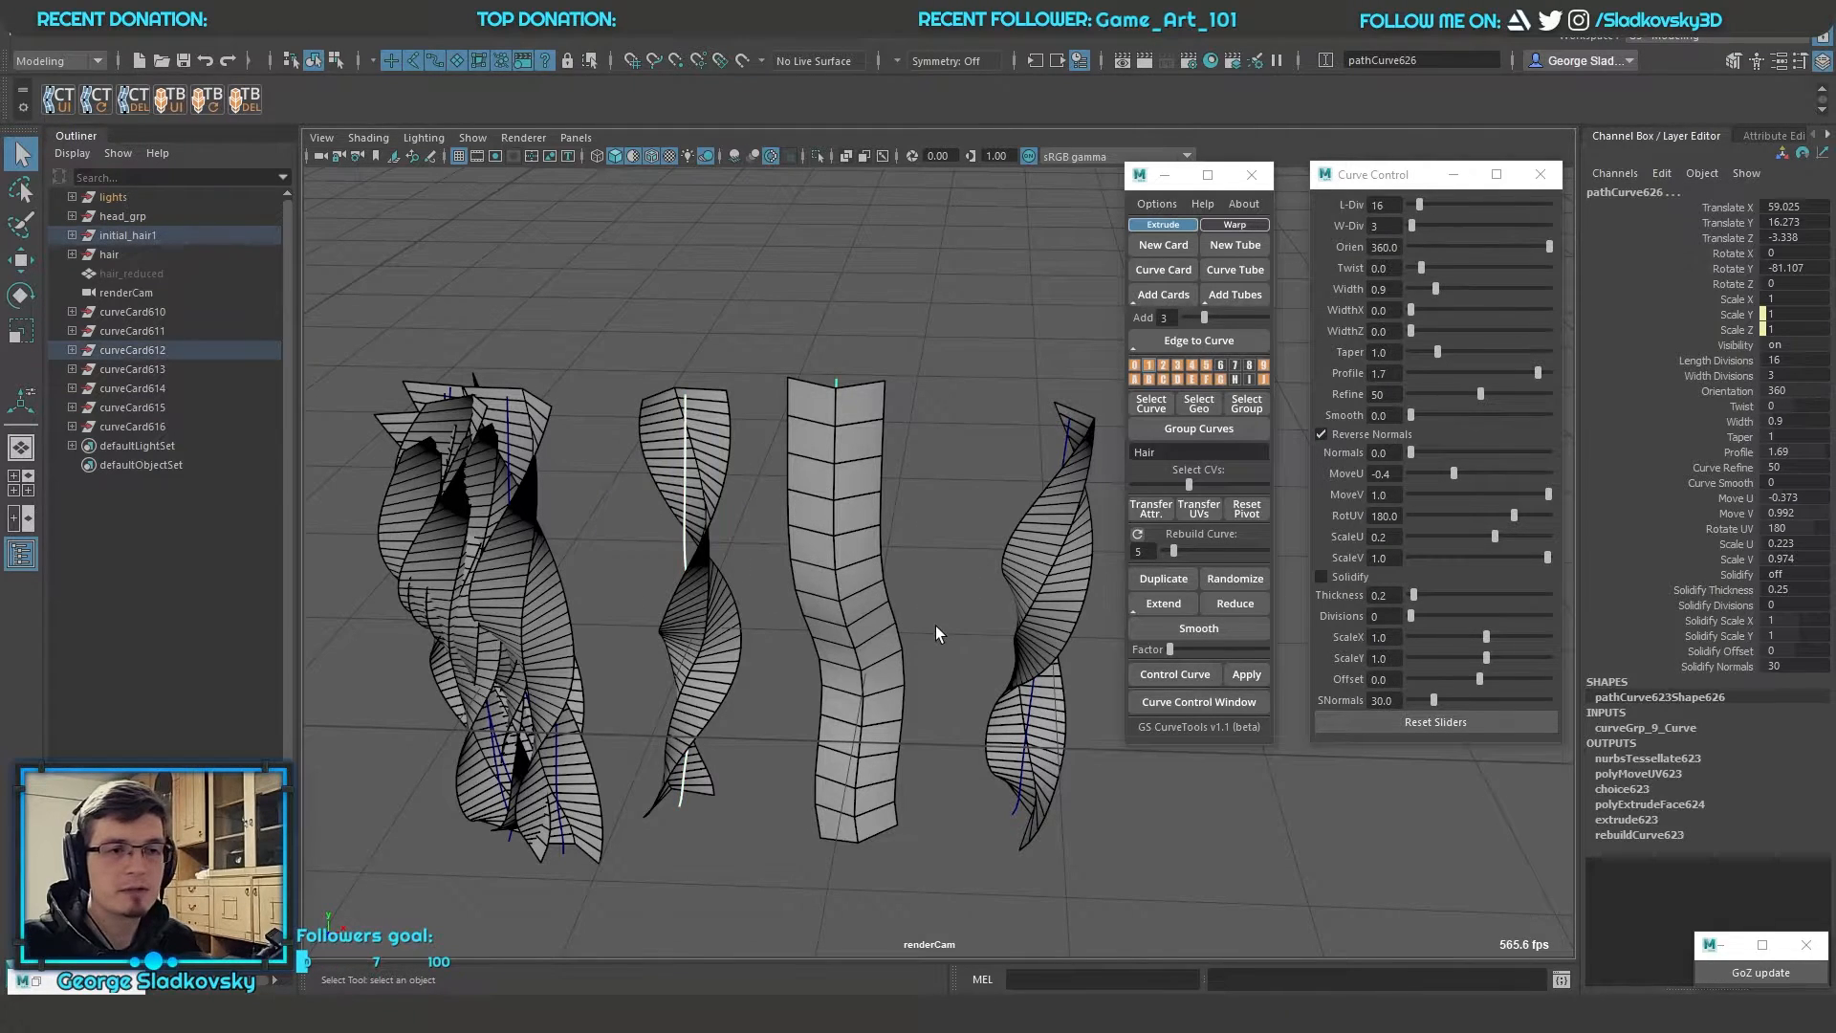
pyautogui.click(1150, 508)
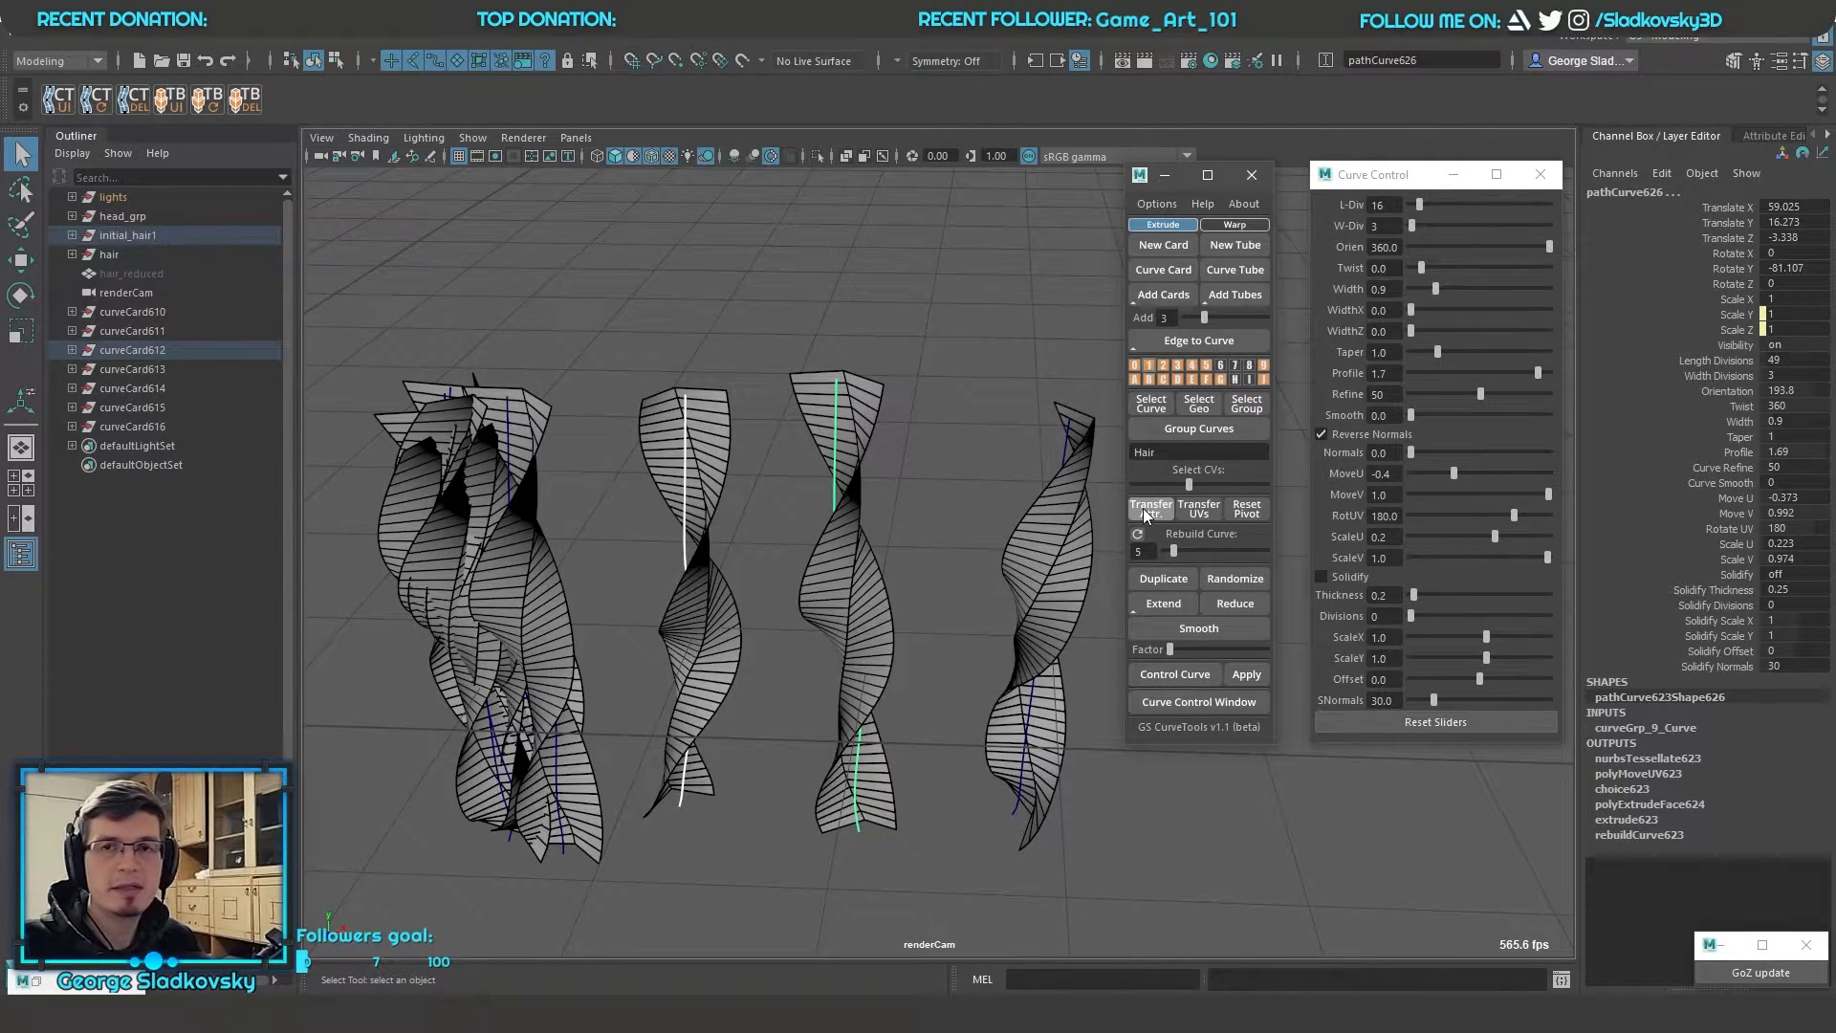
pyautogui.scroll(-1, 868, 501)
pyautogui.scroll(1, 892, 522)
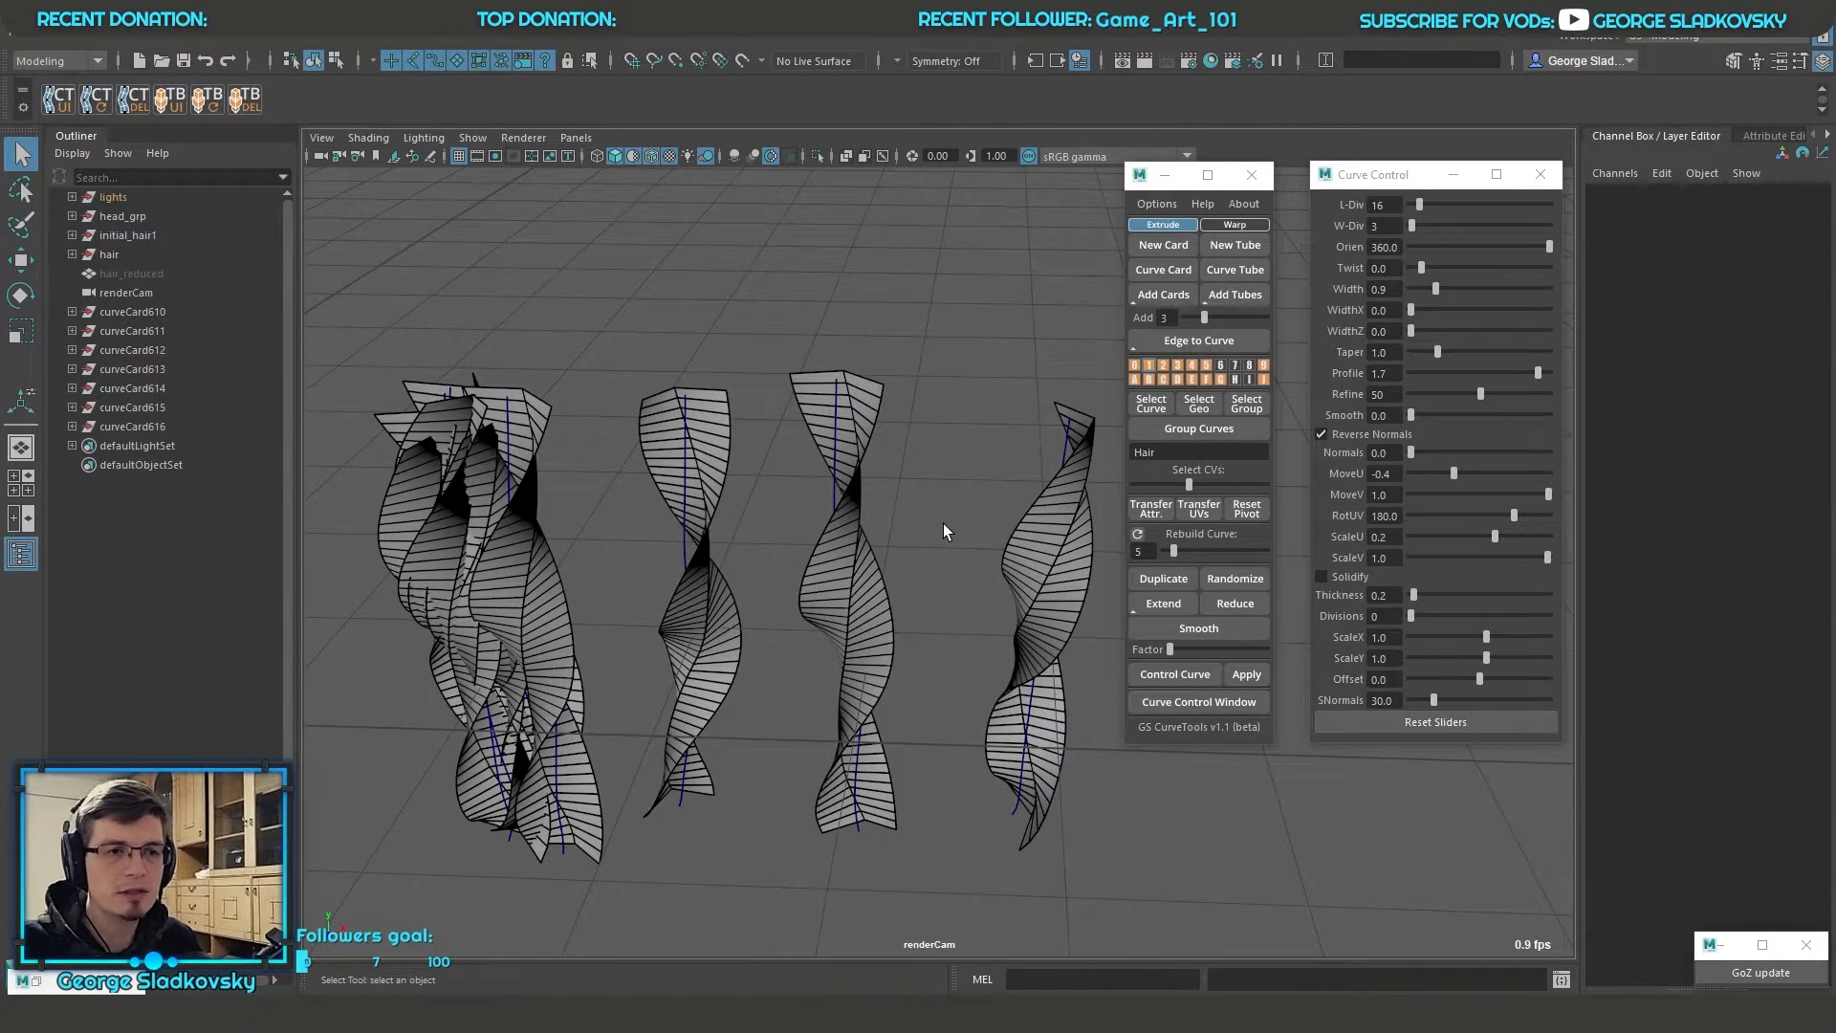
pyautogui.keyDown('alt'); pyautogui.moveTo(942, 524); pyautogui.dragTo(893, 571); pyautogui.keyUp('alt')
pyautogui.hotkey('ctrl', 'z')
pyautogui.hotkey('ctrl', 'z')
# Transfer the straight card's attributes to the adjacent twisted card and the clump of cards, leaving out the far separated card
pyautogui.click(924, 570)
pyautogui.click(841, 445)
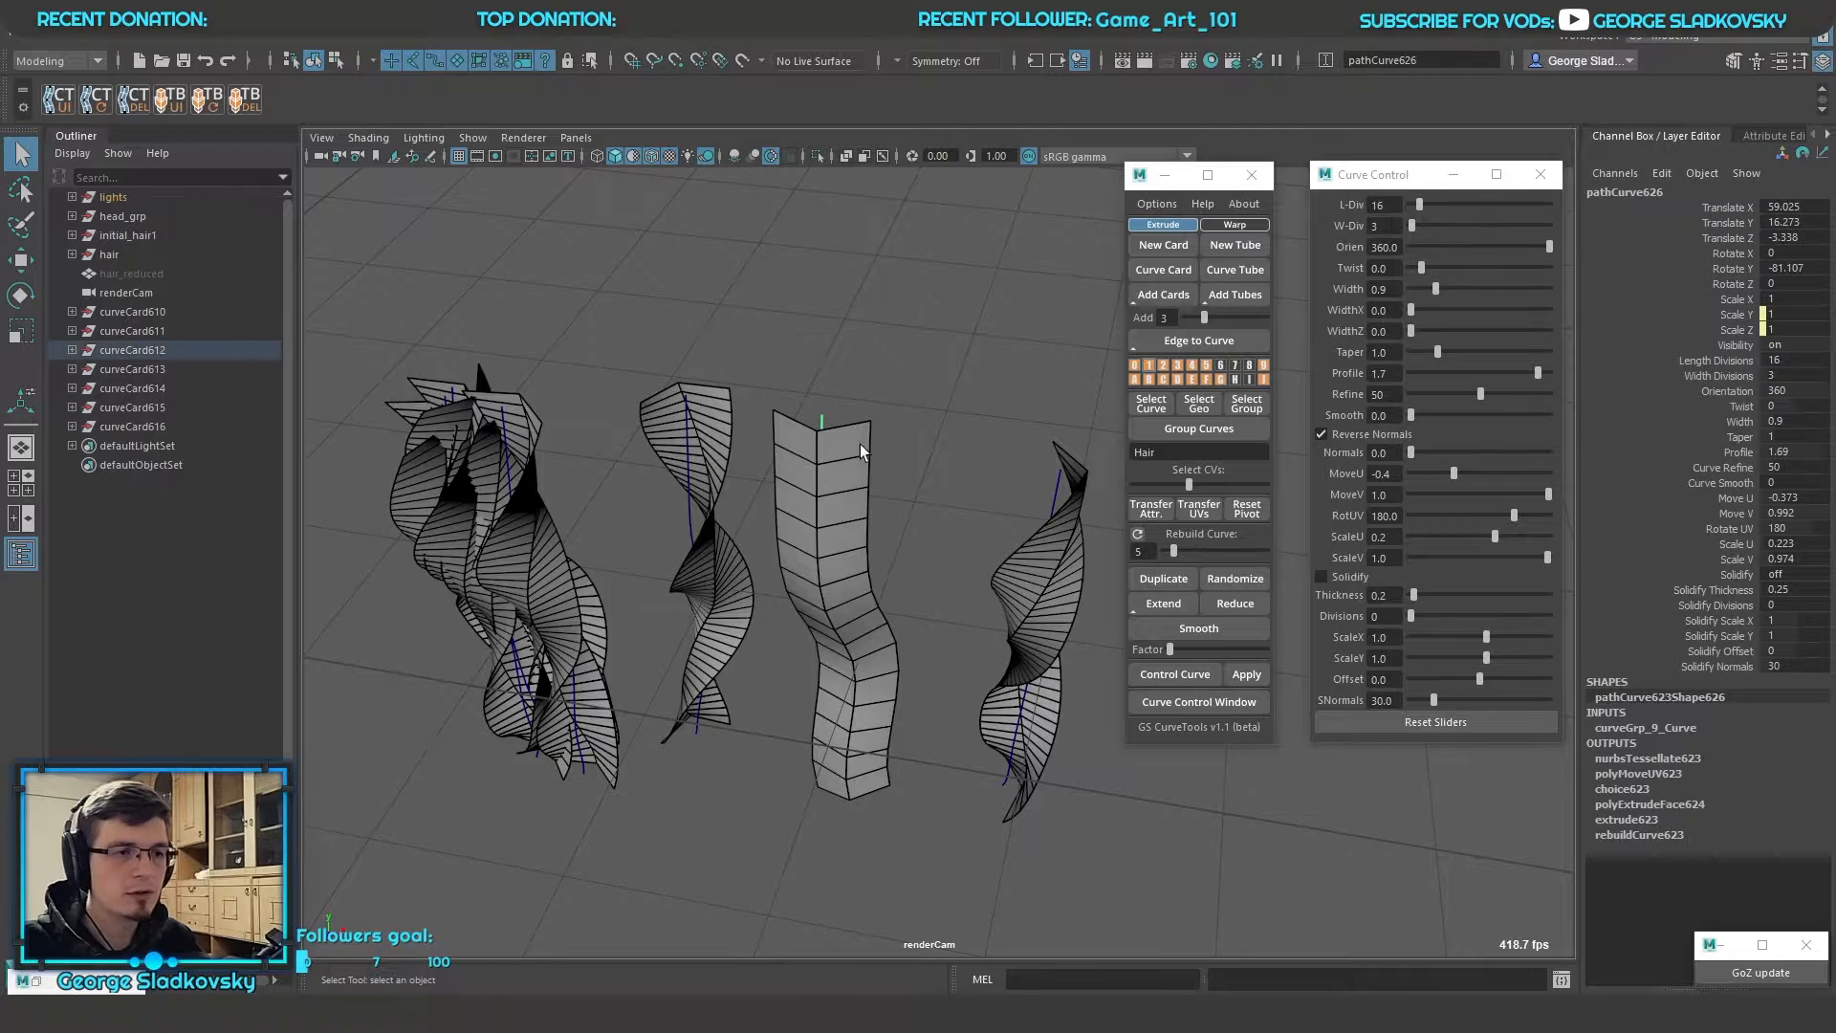
pyautogui.keyDown('alt'); pyautogui.moveTo(901, 465); pyautogui.dragTo(902, 513); pyautogui.keyUp('alt')
pyautogui.keyDown('shift'); pyautogui.moveTo(832, 713); pyautogui.dragTo(530, 478); pyautogui.keyUp('shift')
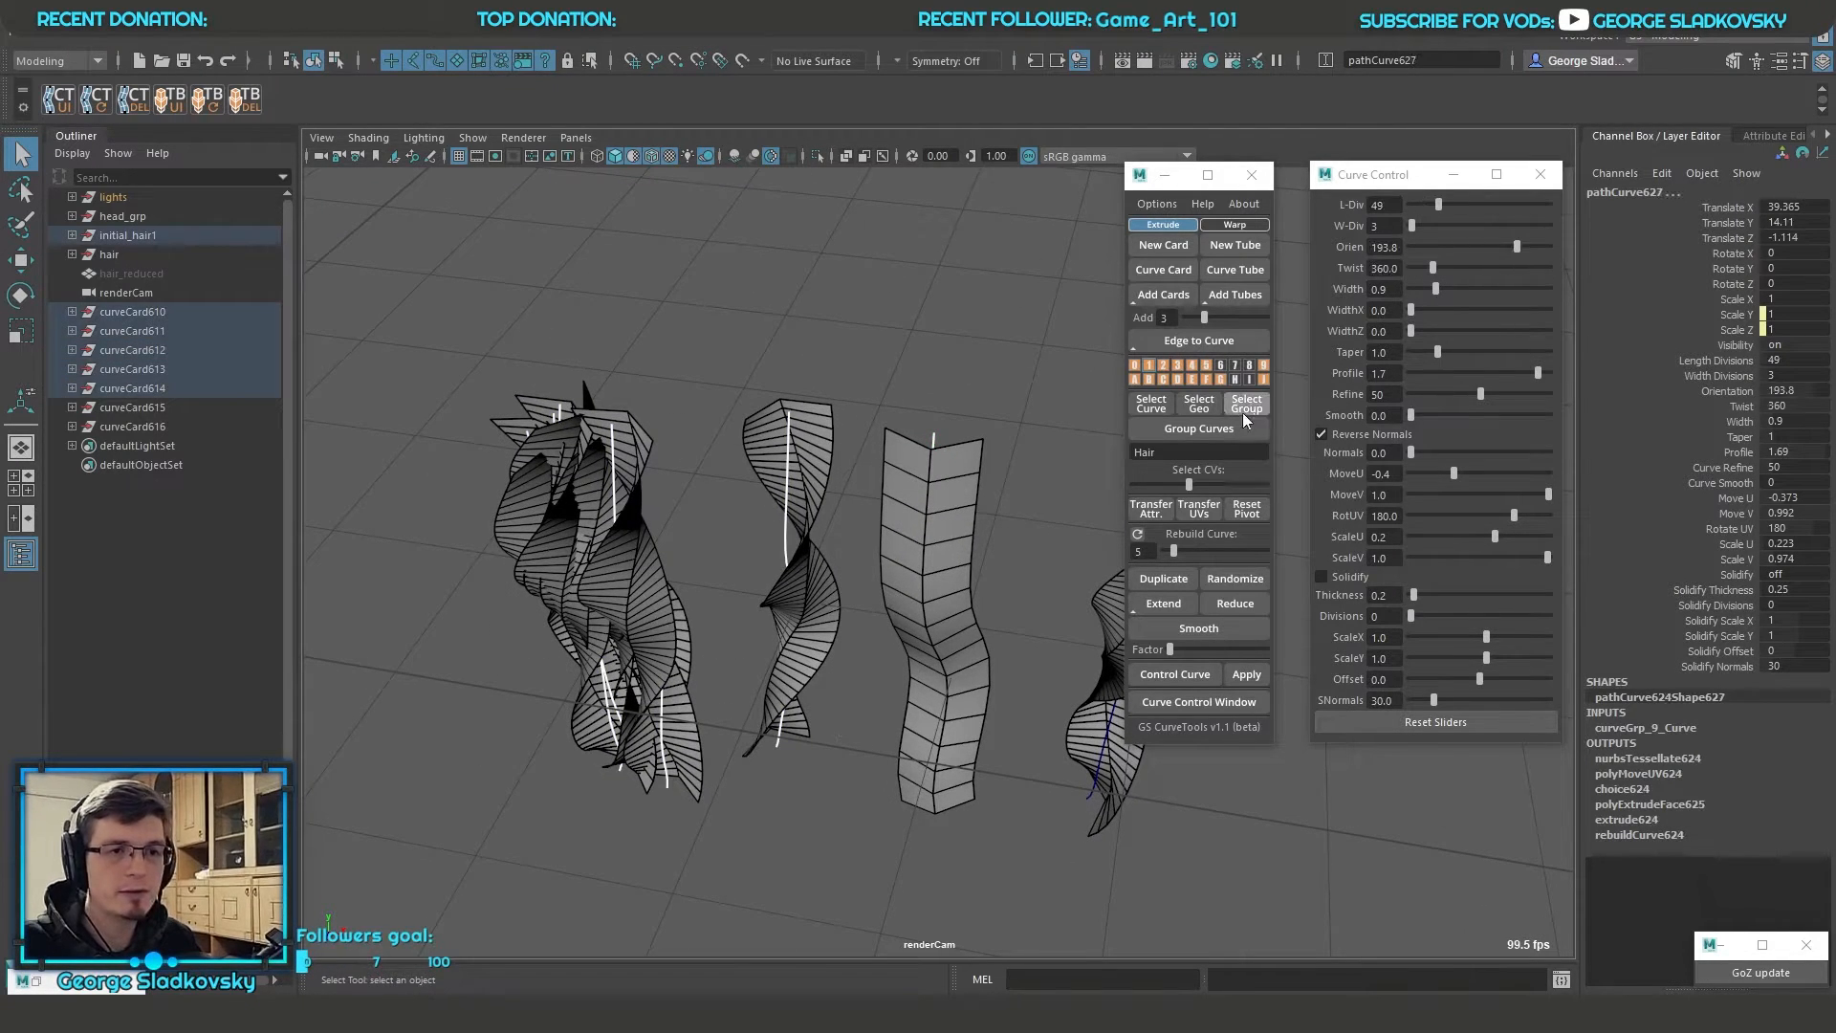
pyautogui.click(1157, 509)
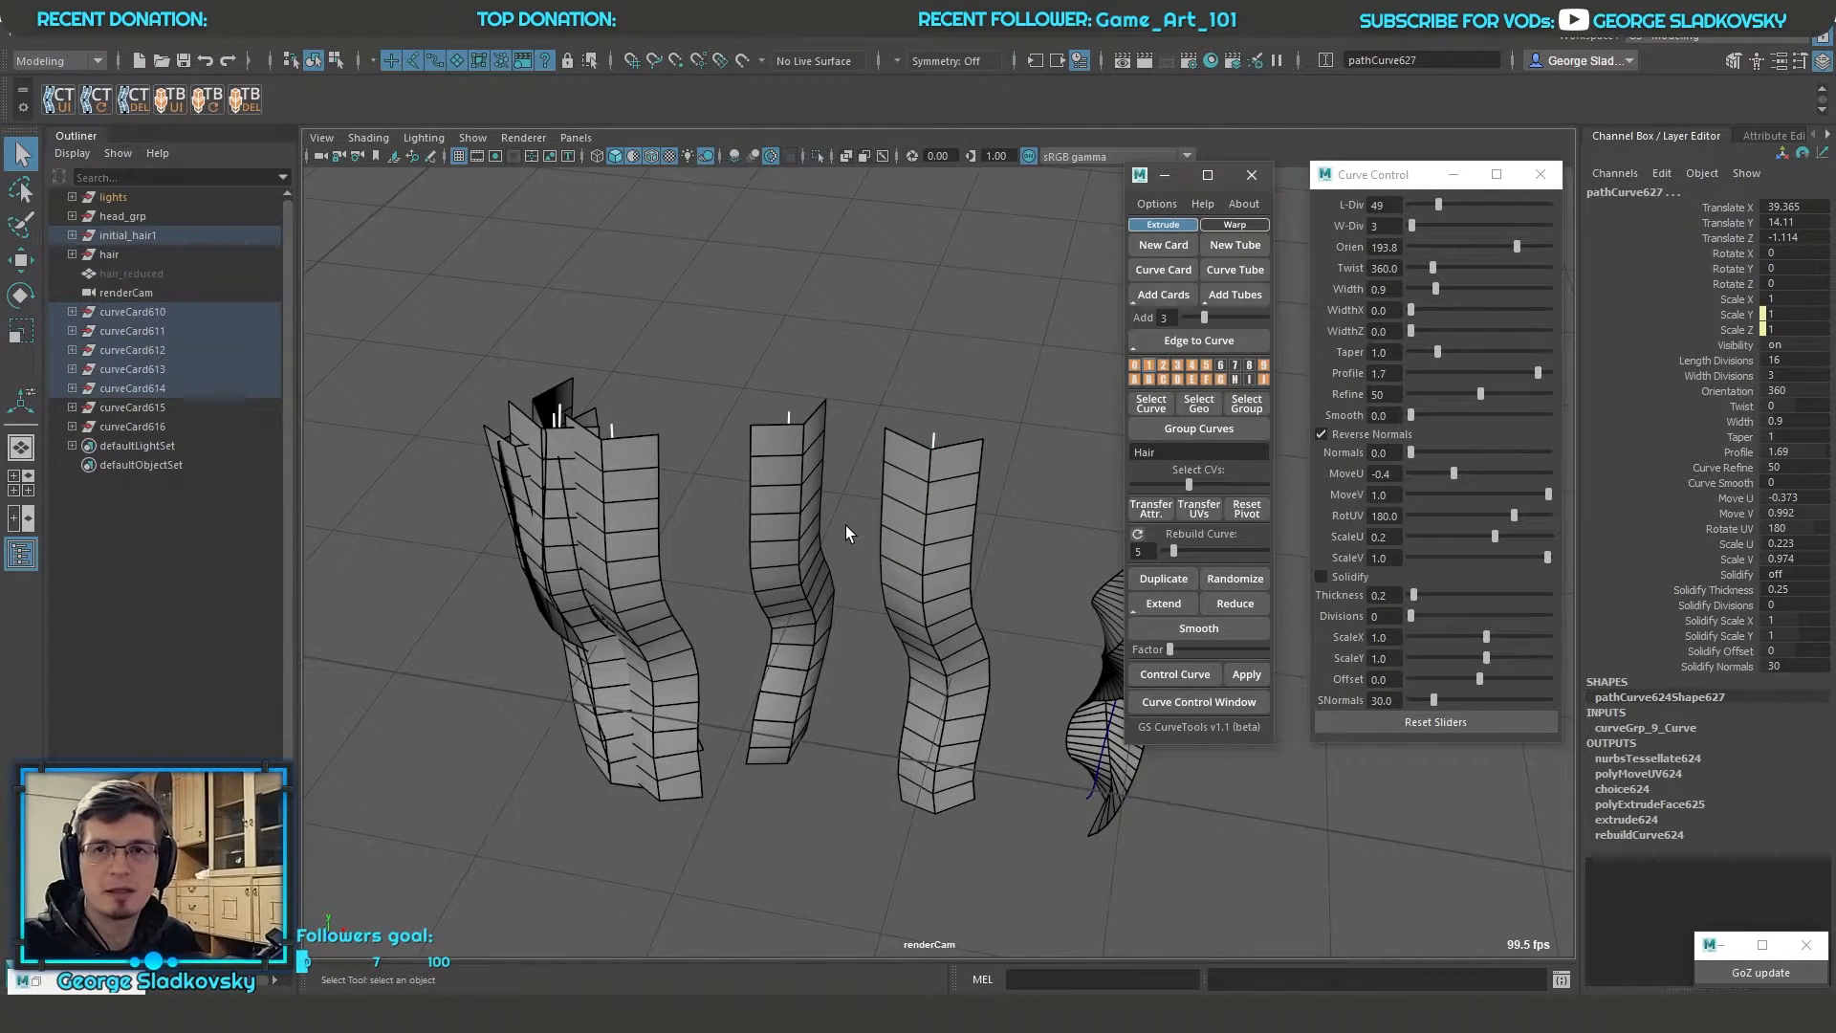
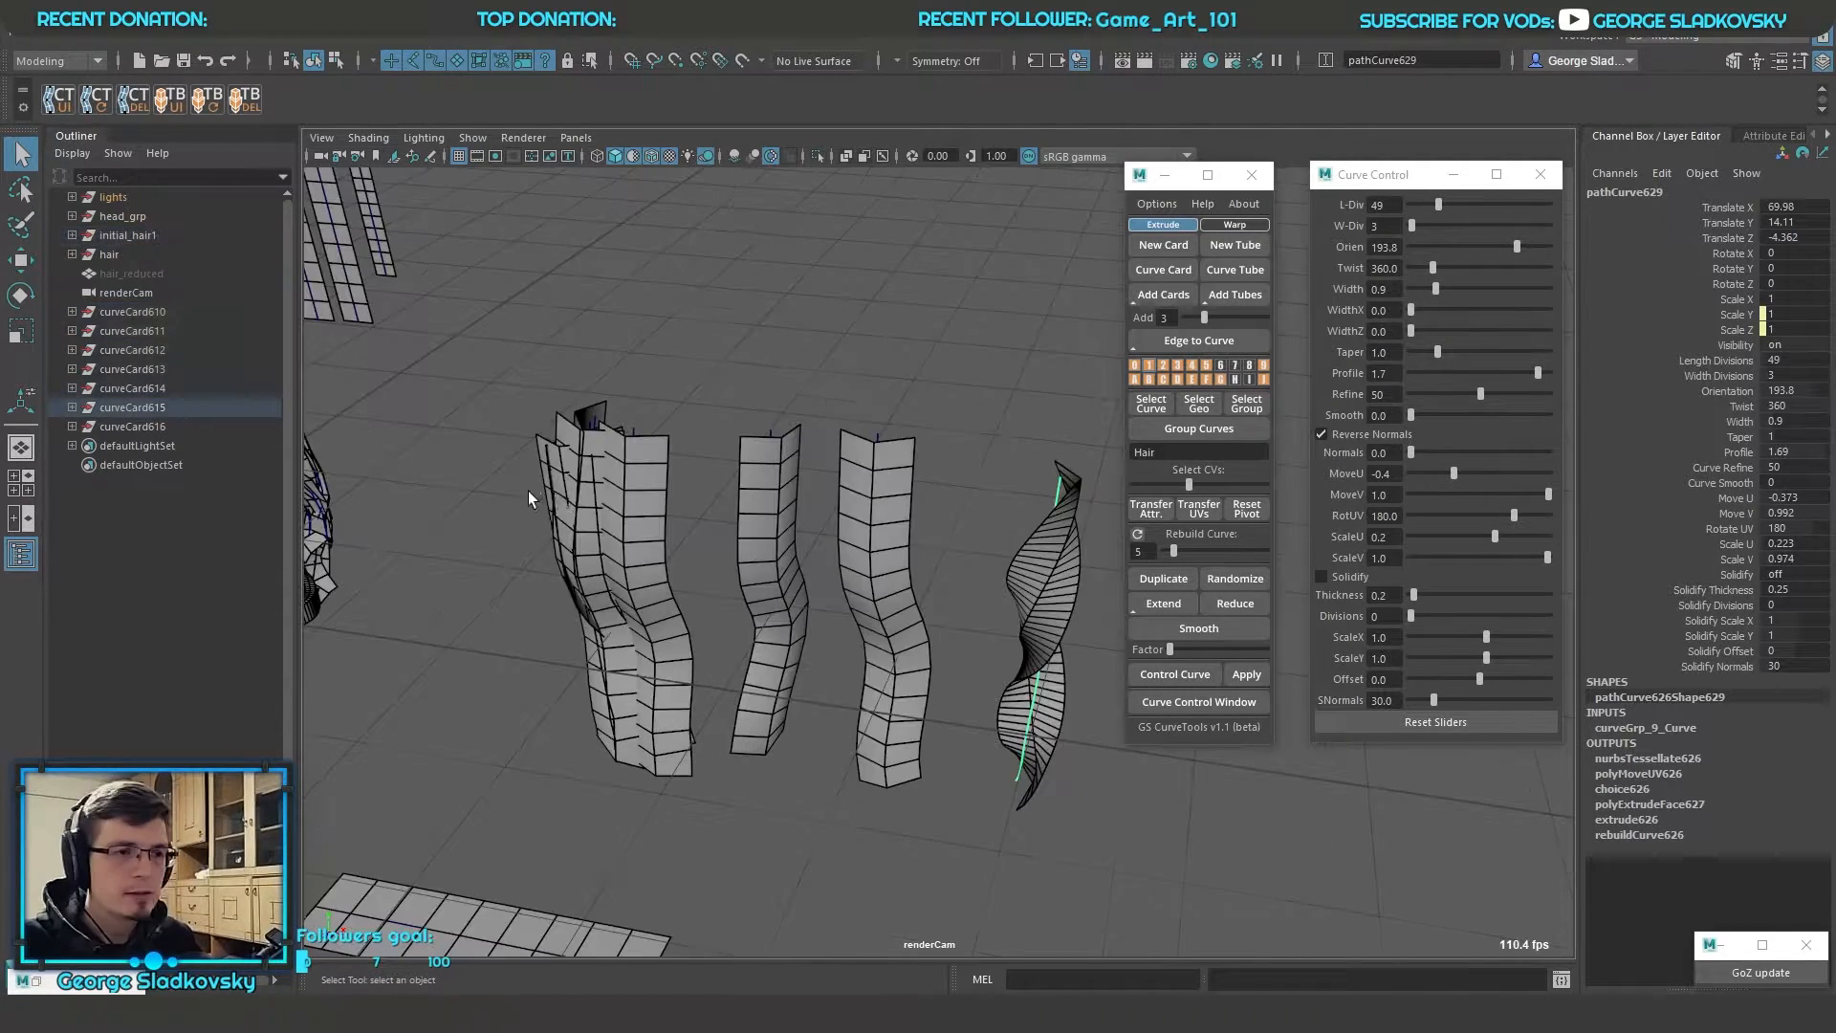
pyautogui.moveTo(540, 493); pyautogui.dragTo(952, 662)
pyautogui.keyDown('alt'); pyautogui.moveTo(966, 612); pyautogui.dragTo(1023, 679, button='middle'); pyautogui.keyUp('alt')
pyautogui.scroll(-2, 1043, 660)
pyautogui.scroll(3, 1070, 643)
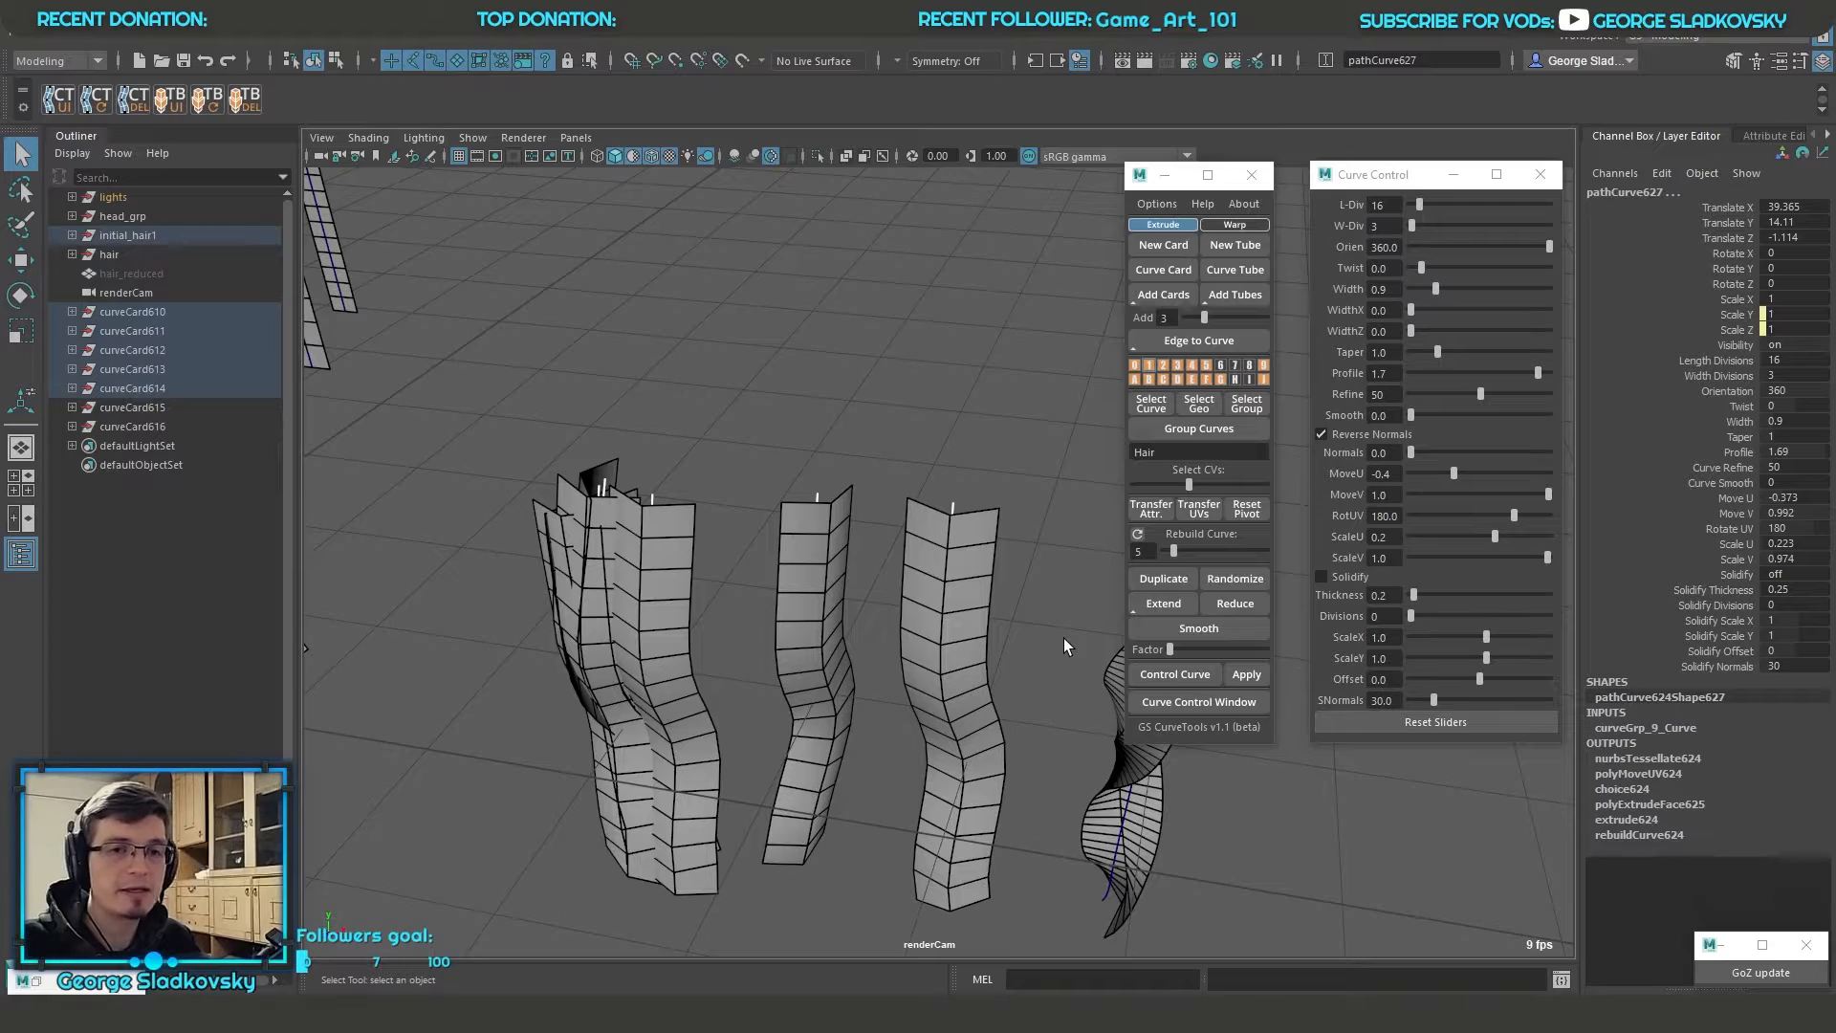
pyautogui.moveTo(551, 443); pyautogui.dragTo(1069, 657)
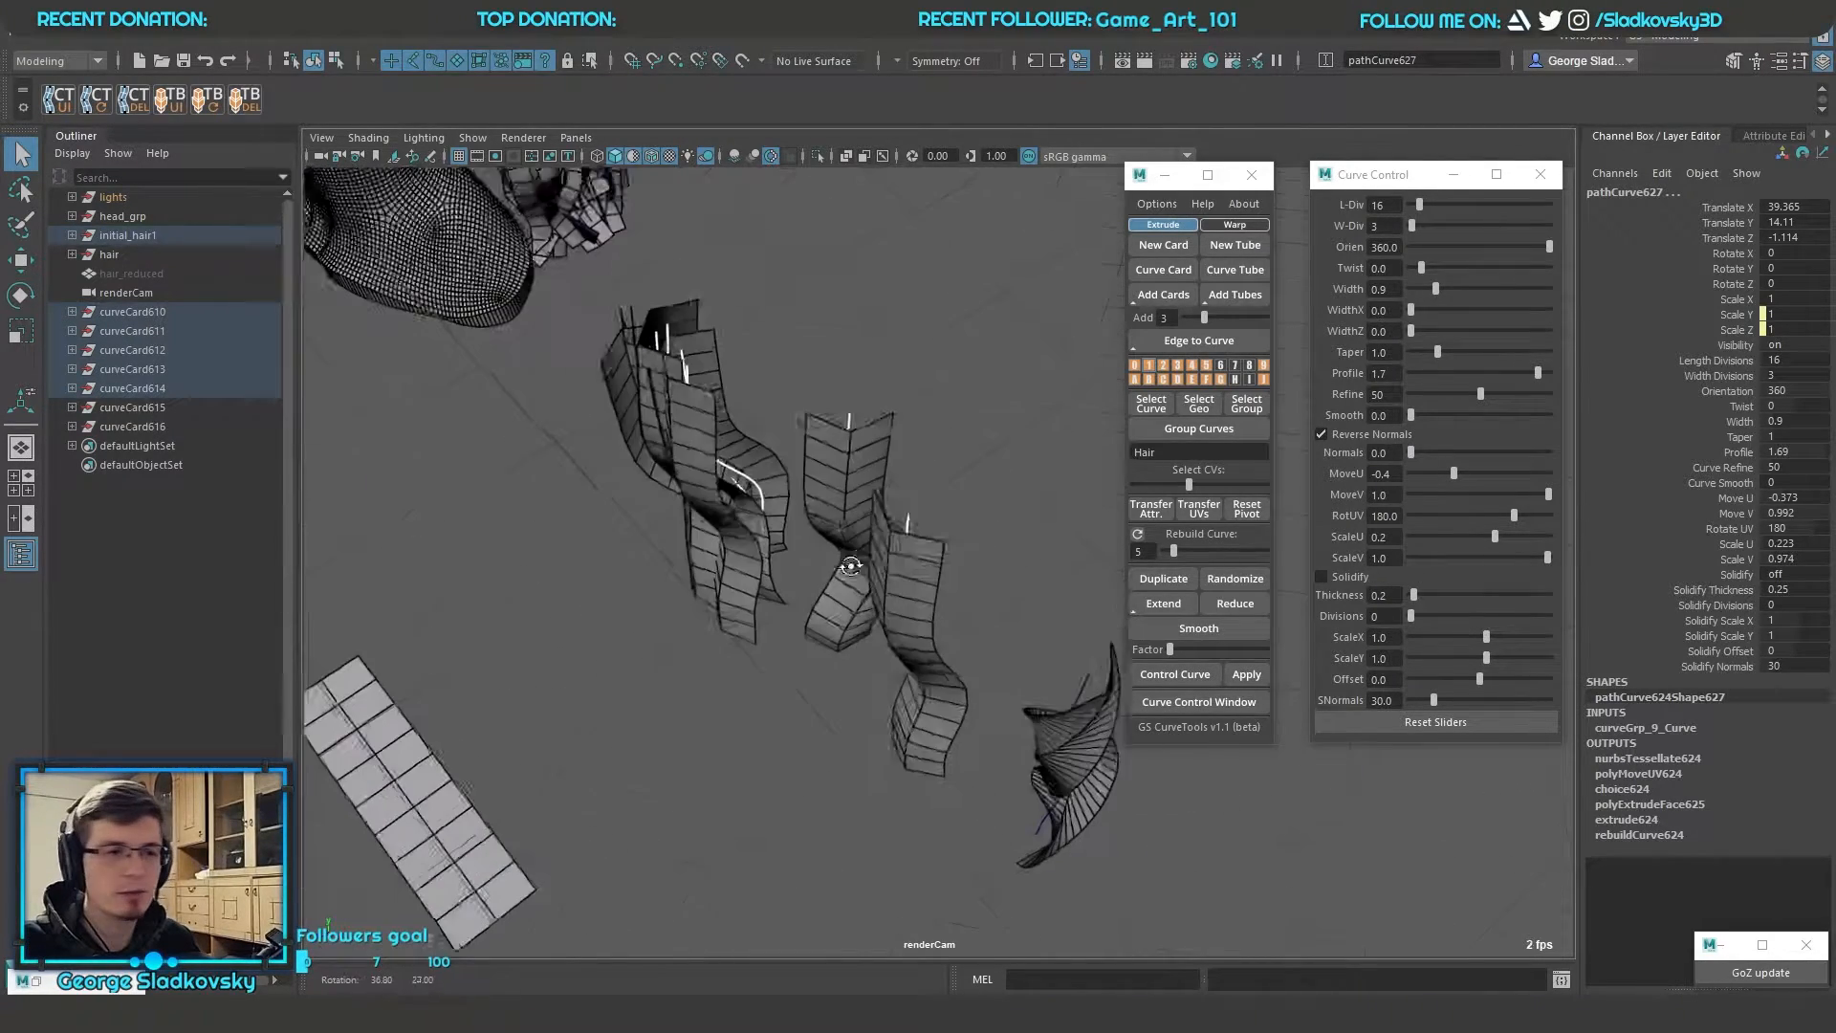
pyautogui.keyDown('alt'); pyautogui.moveTo(884, 650); pyautogui.dragTo(994, 587); pyautogui.keyUp('alt')
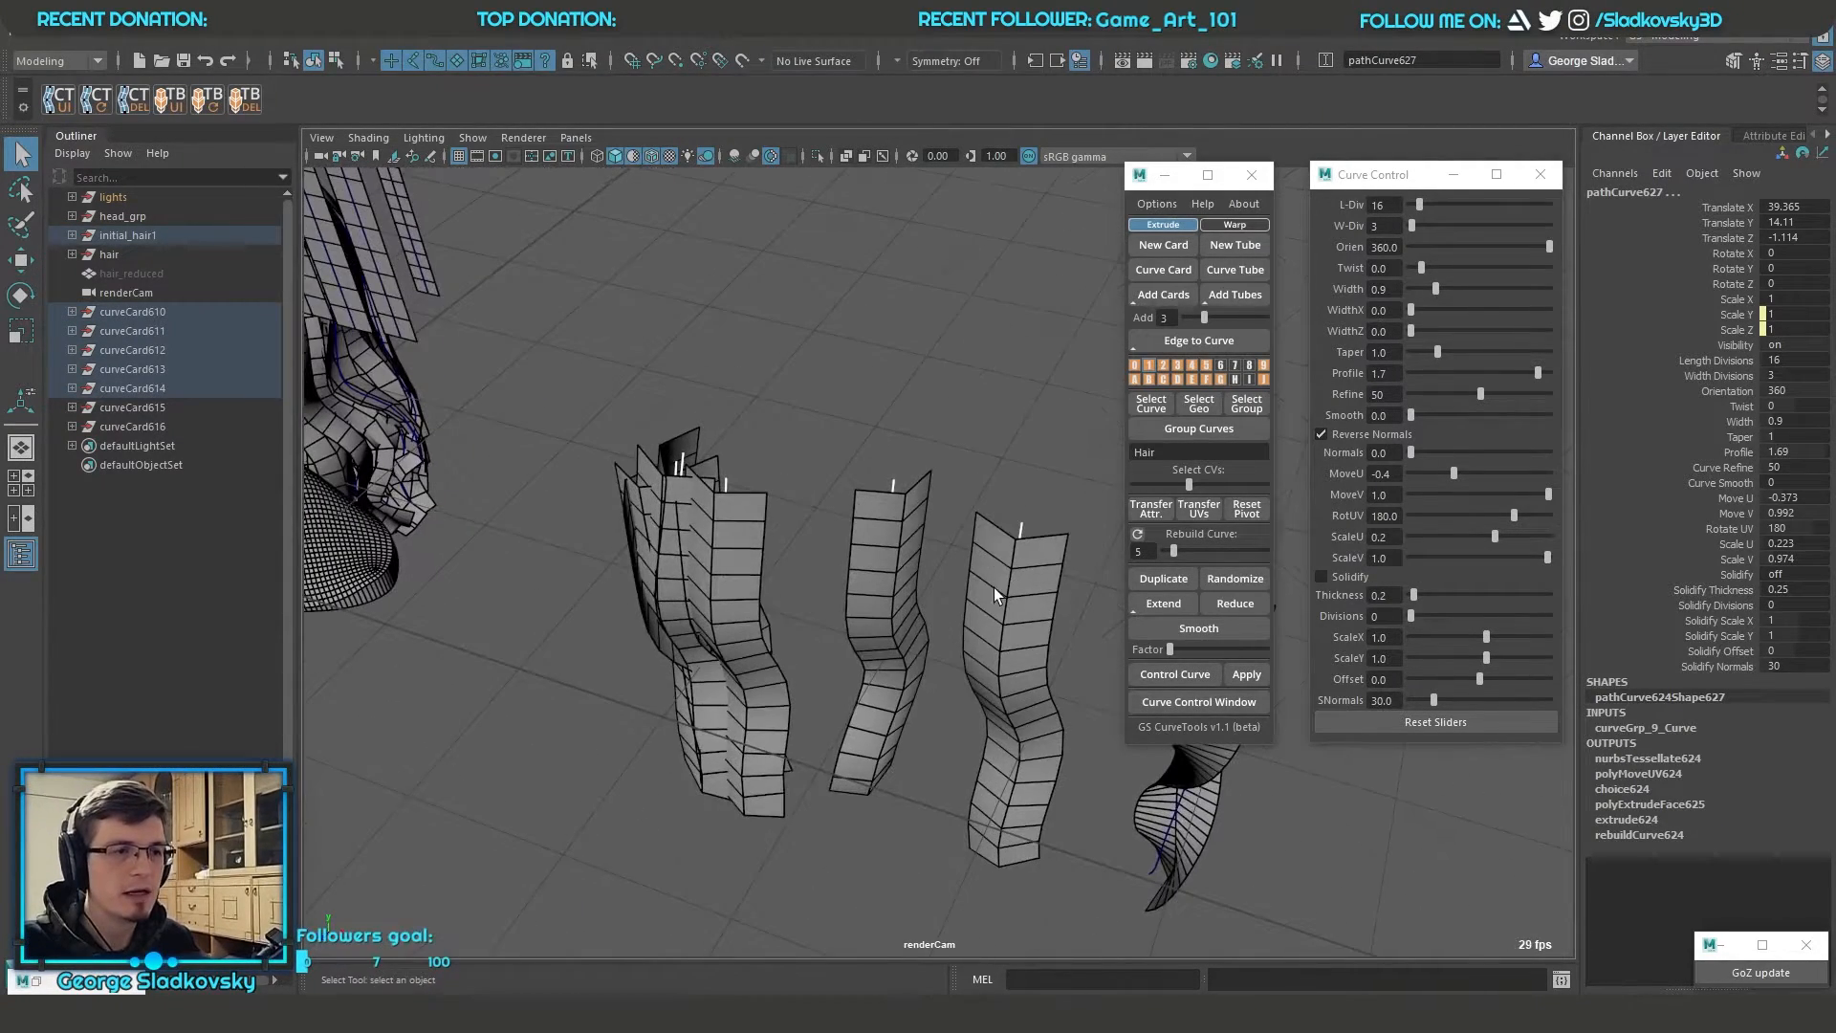
pyautogui.keyDown('alt'); pyautogui.moveTo(994, 587); pyautogui.dragTo(1005, 592); pyautogui.keyUp('alt')
# Narrow the tips of the selected straight cards by setting their taper to 0.17
pyautogui.click(1736, 451)
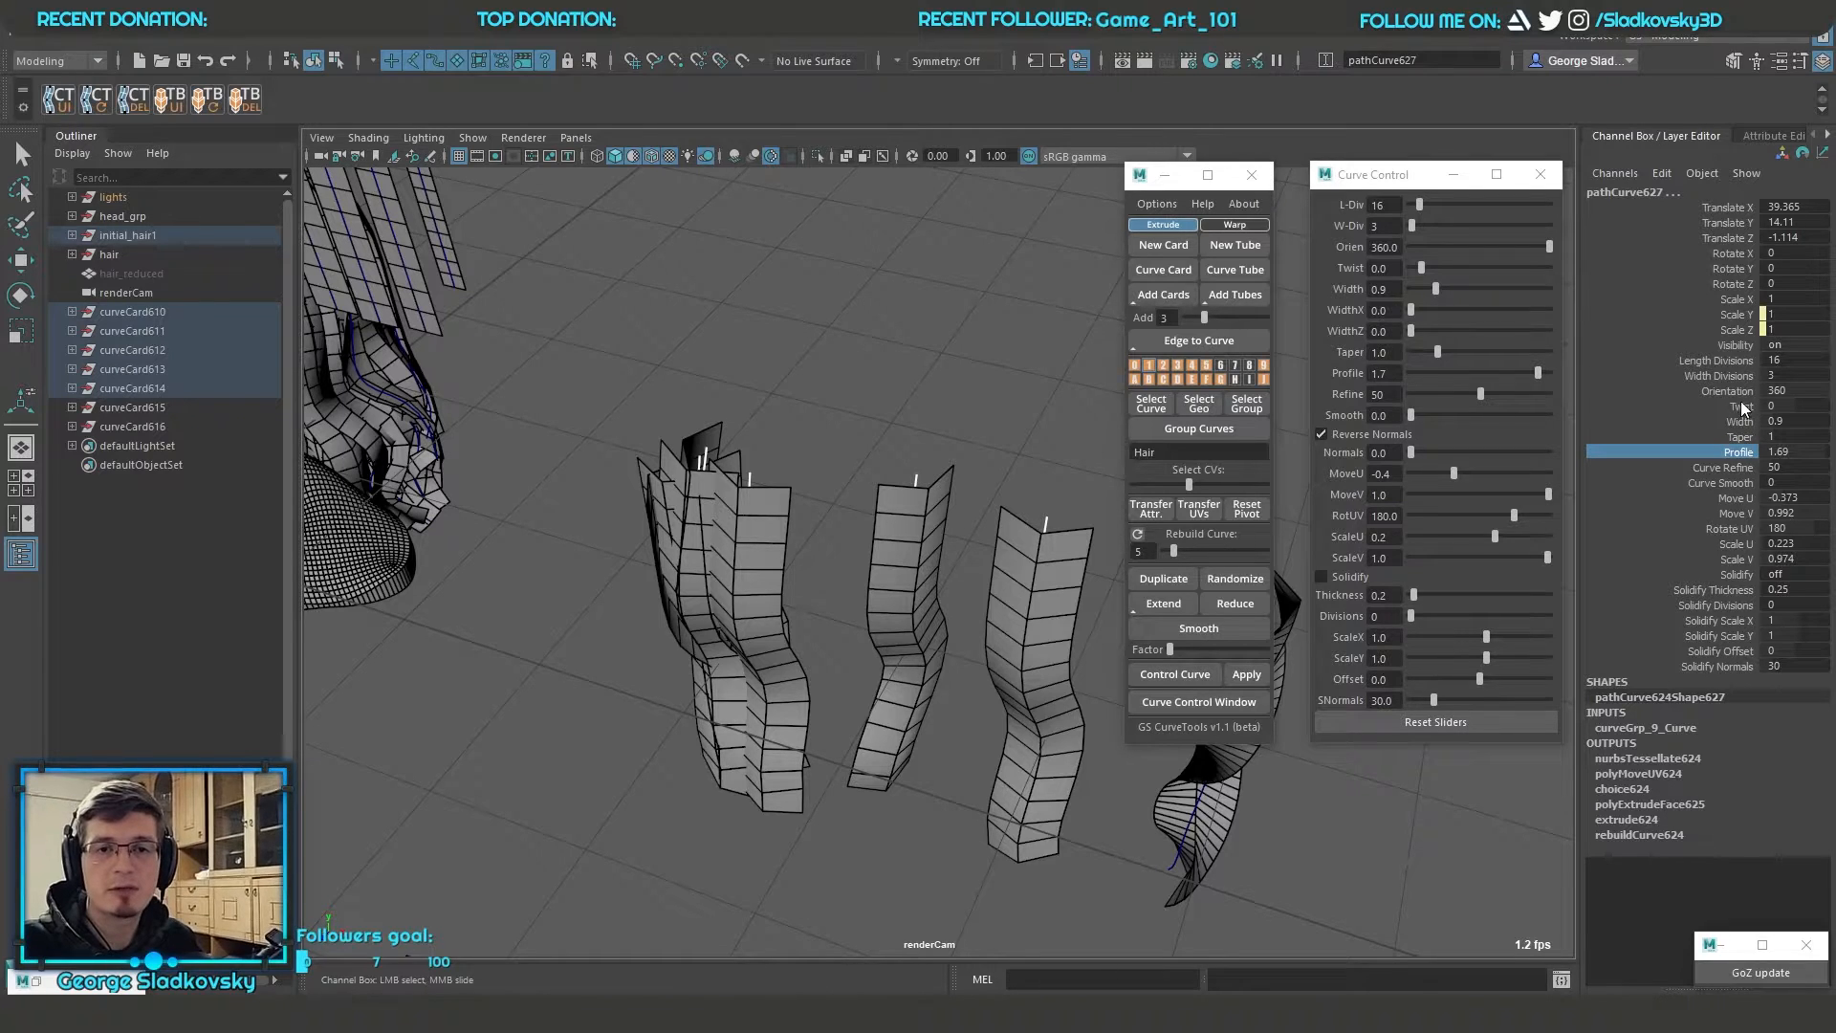
pyautogui.click(1741, 421)
pyautogui.click(1740, 437)
pyautogui.keyDown('alt'); pyautogui.moveTo(1046, 532); pyautogui.dragTo(1004, 394); pyautogui.keyUp('alt')
pyautogui.moveTo(1004, 394); pyautogui.dragTo(910, 463, button='middle')
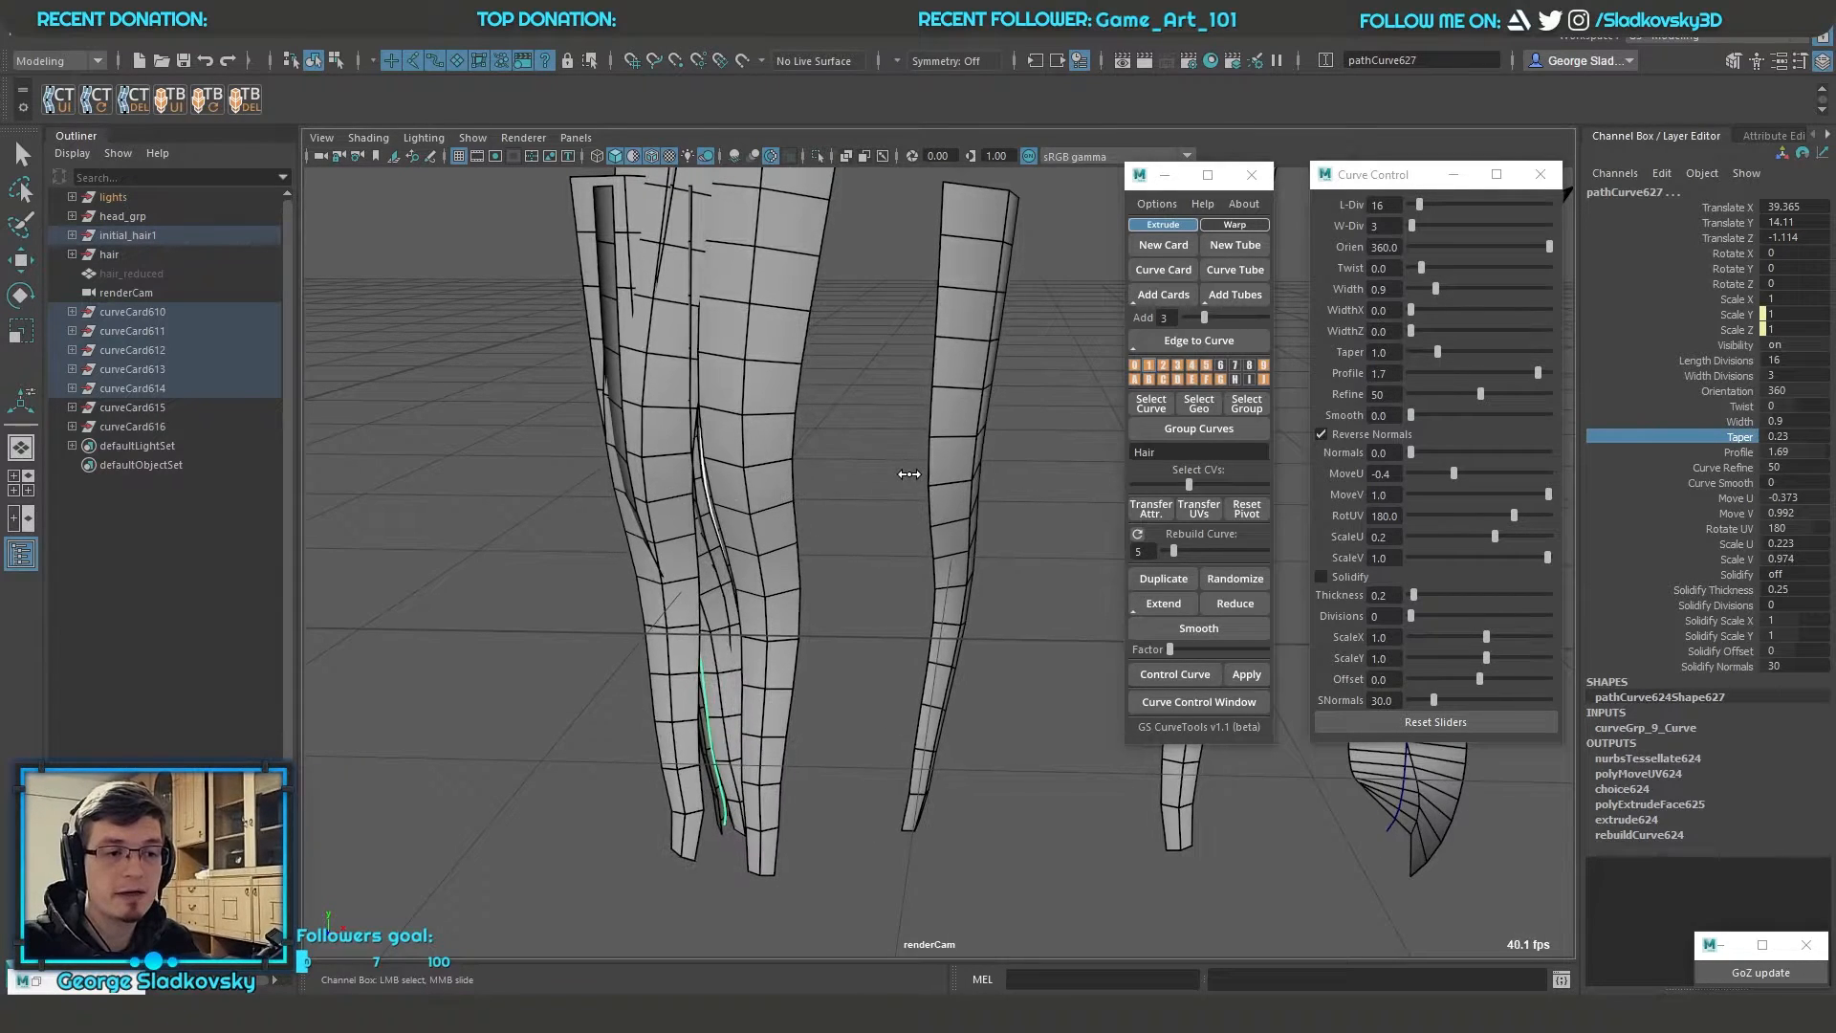
pyautogui.keyDown('alt'); pyautogui.moveTo(984, 475); pyautogui.dragTo(973, 488); pyautogui.keyUp('alt')
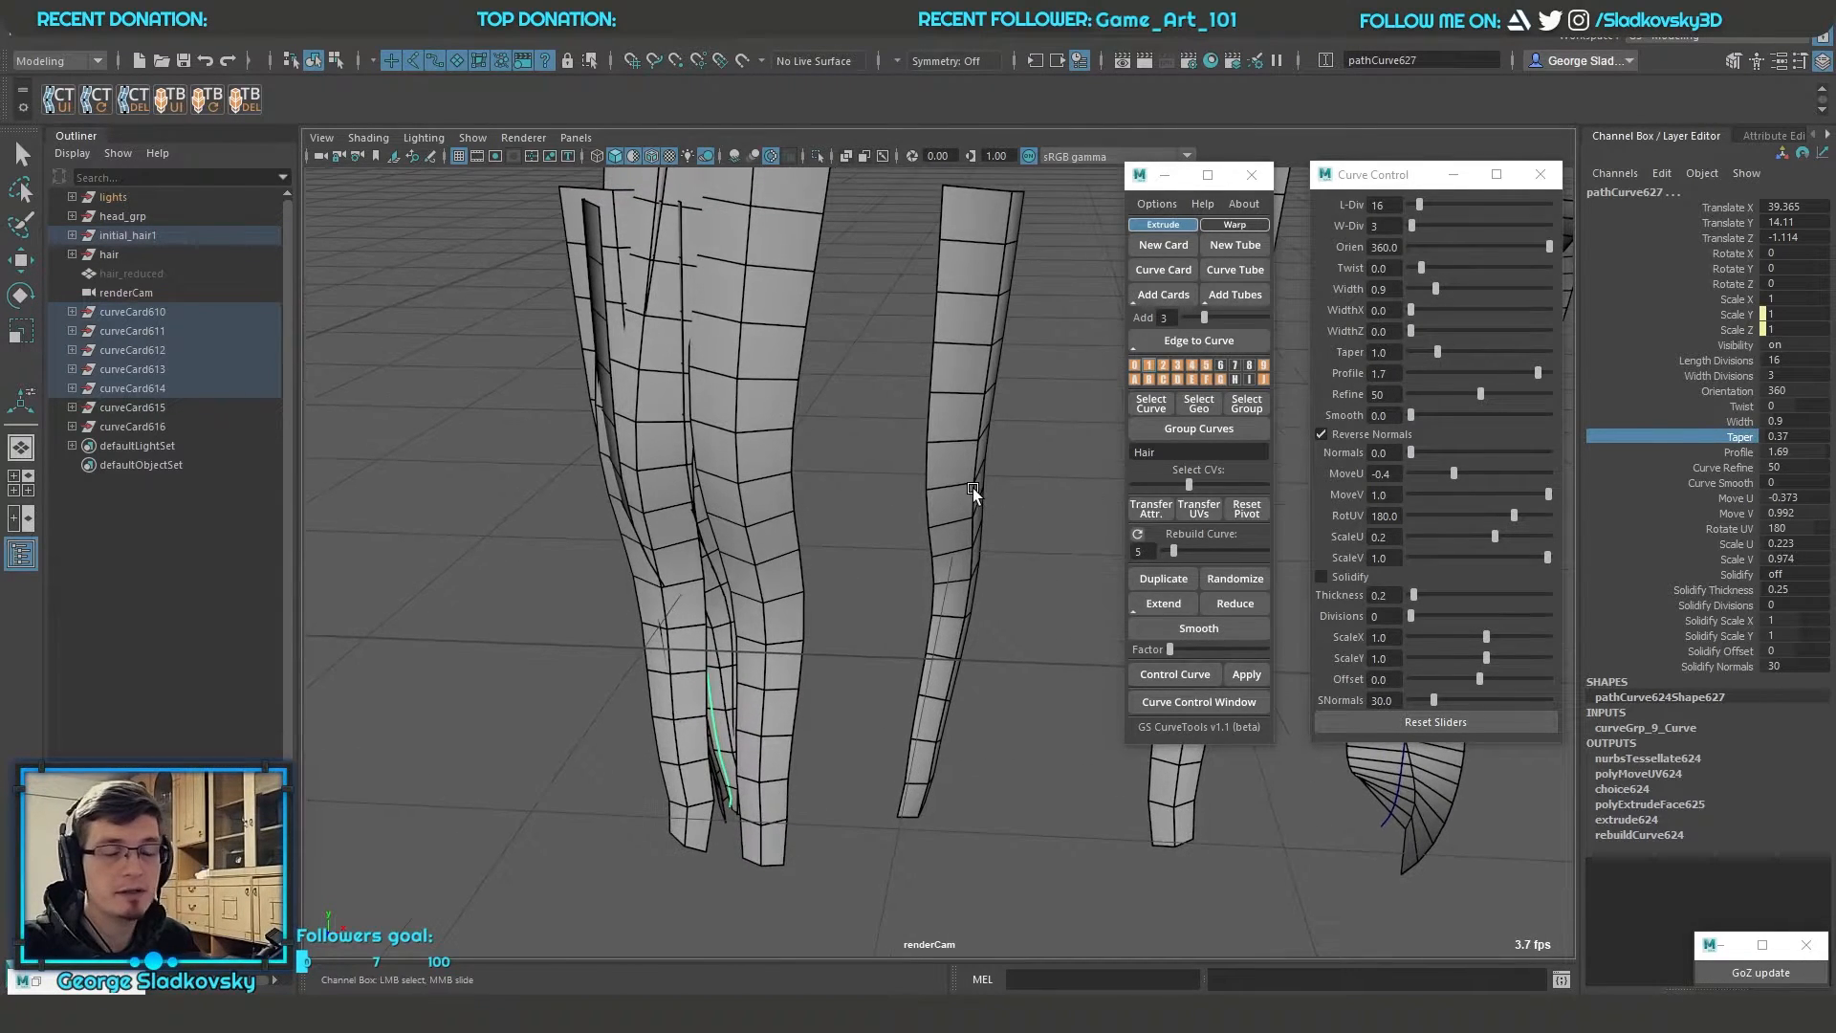
pyautogui.keyDown('alt'); pyautogui.moveTo(964, 518); pyautogui.dragTo(991, 434, button='middle'); pyautogui.keyUp('alt')
pyautogui.moveTo(979, 530); pyautogui.dragTo(913, 531, button='middle')
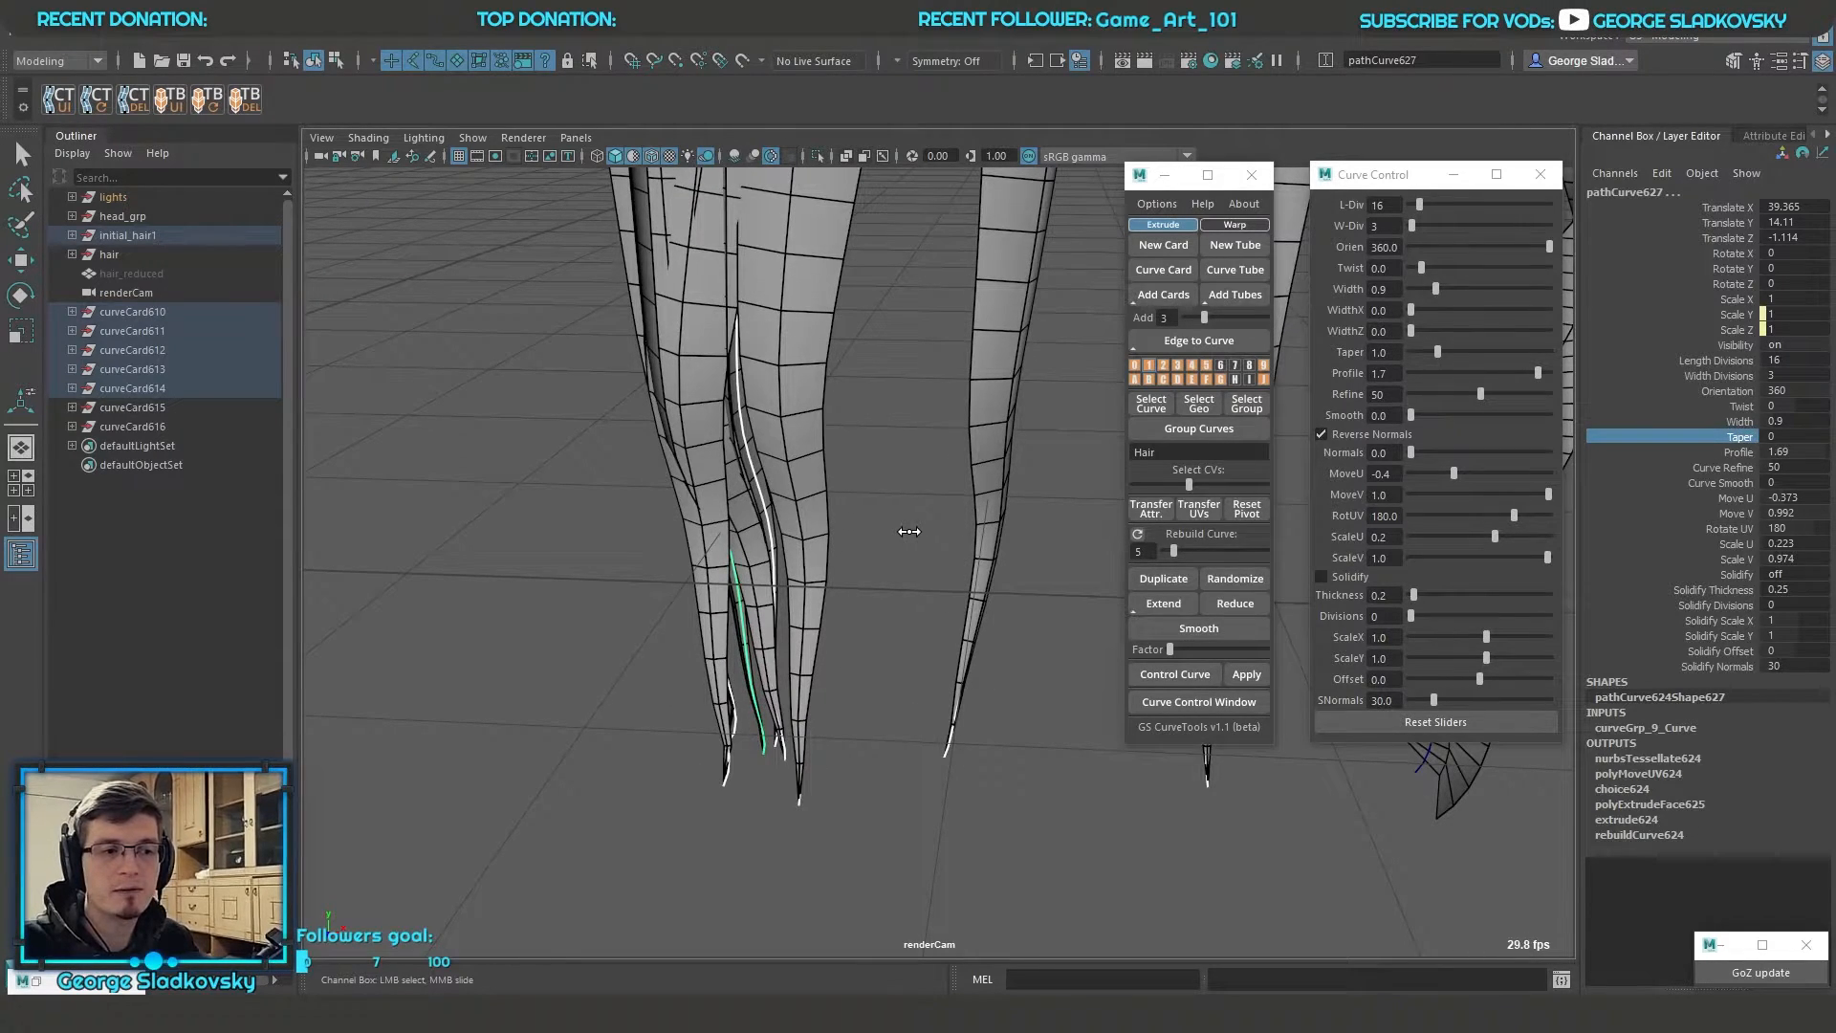
pyautogui.keyDown('alt'); pyautogui.moveTo(909, 529); pyautogui.dragTo(909, 425); pyautogui.keyUp('alt')
pyautogui.keyDown('alt'); pyautogui.moveTo(909, 426); pyautogui.dragTo(909, 578, button='middle'); pyautogui.keyUp('alt')
pyautogui.keyDown('alt'); pyautogui.moveTo(909, 578); pyautogui.dragTo(931, 828, button='right'); pyautogui.keyUp('alt')
pyautogui.moveTo(881, 731)
pyautogui.mouseDown(button='middle')
pyautogui.moveTo(918, 733)
pyautogui.moveTo(888, 733)
pyautogui.mouseUp(button='middle')
pyautogui.keyDown('alt'); pyautogui.moveTo(897, 719); pyautogui.dragTo(875, 709); pyautogui.keyUp('alt')
pyautogui.moveTo(875, 708); pyautogui.dragTo(894, 708, button='middle')
pyautogui.keyDown('alt'); pyautogui.moveTo(894, 709); pyautogui.dragTo(927, 561, button='right'); pyautogui.keyUp('alt')
pyautogui.keyDown('alt'); pyautogui.moveTo(927, 562); pyautogui.dragTo(966, 503); pyautogui.keyUp('alt')
# Select only the separated card nearest the clump and set its width divisions to 11
pyautogui.press('q')
pyautogui.keyDown('alt'); pyautogui.moveTo(970, 503); pyautogui.dragTo(981, 459, button='right'); pyautogui.keyUp('alt')
pyautogui.keyDown('alt'); pyautogui.moveTo(981, 459); pyautogui.dragTo(843, 782, button='middle'); pyautogui.keyUp('alt')
pyautogui.click(918, 755)
pyautogui.moveTo(1126, 466)
pyautogui.mouseDown()
pyautogui.moveTo(1077, 468)
pyautogui.moveTo(1154, 466)
pyautogui.mouseUp()
pyautogui.keyDown('alt'); pyautogui.moveTo(1029, 430); pyautogui.dragTo(959, 488); pyautogui.keyUp('alt')
pyautogui.keyDown('alt'); pyautogui.moveTo(959, 488); pyautogui.dragTo(988, 547, button='middle'); pyautogui.keyUp('alt')
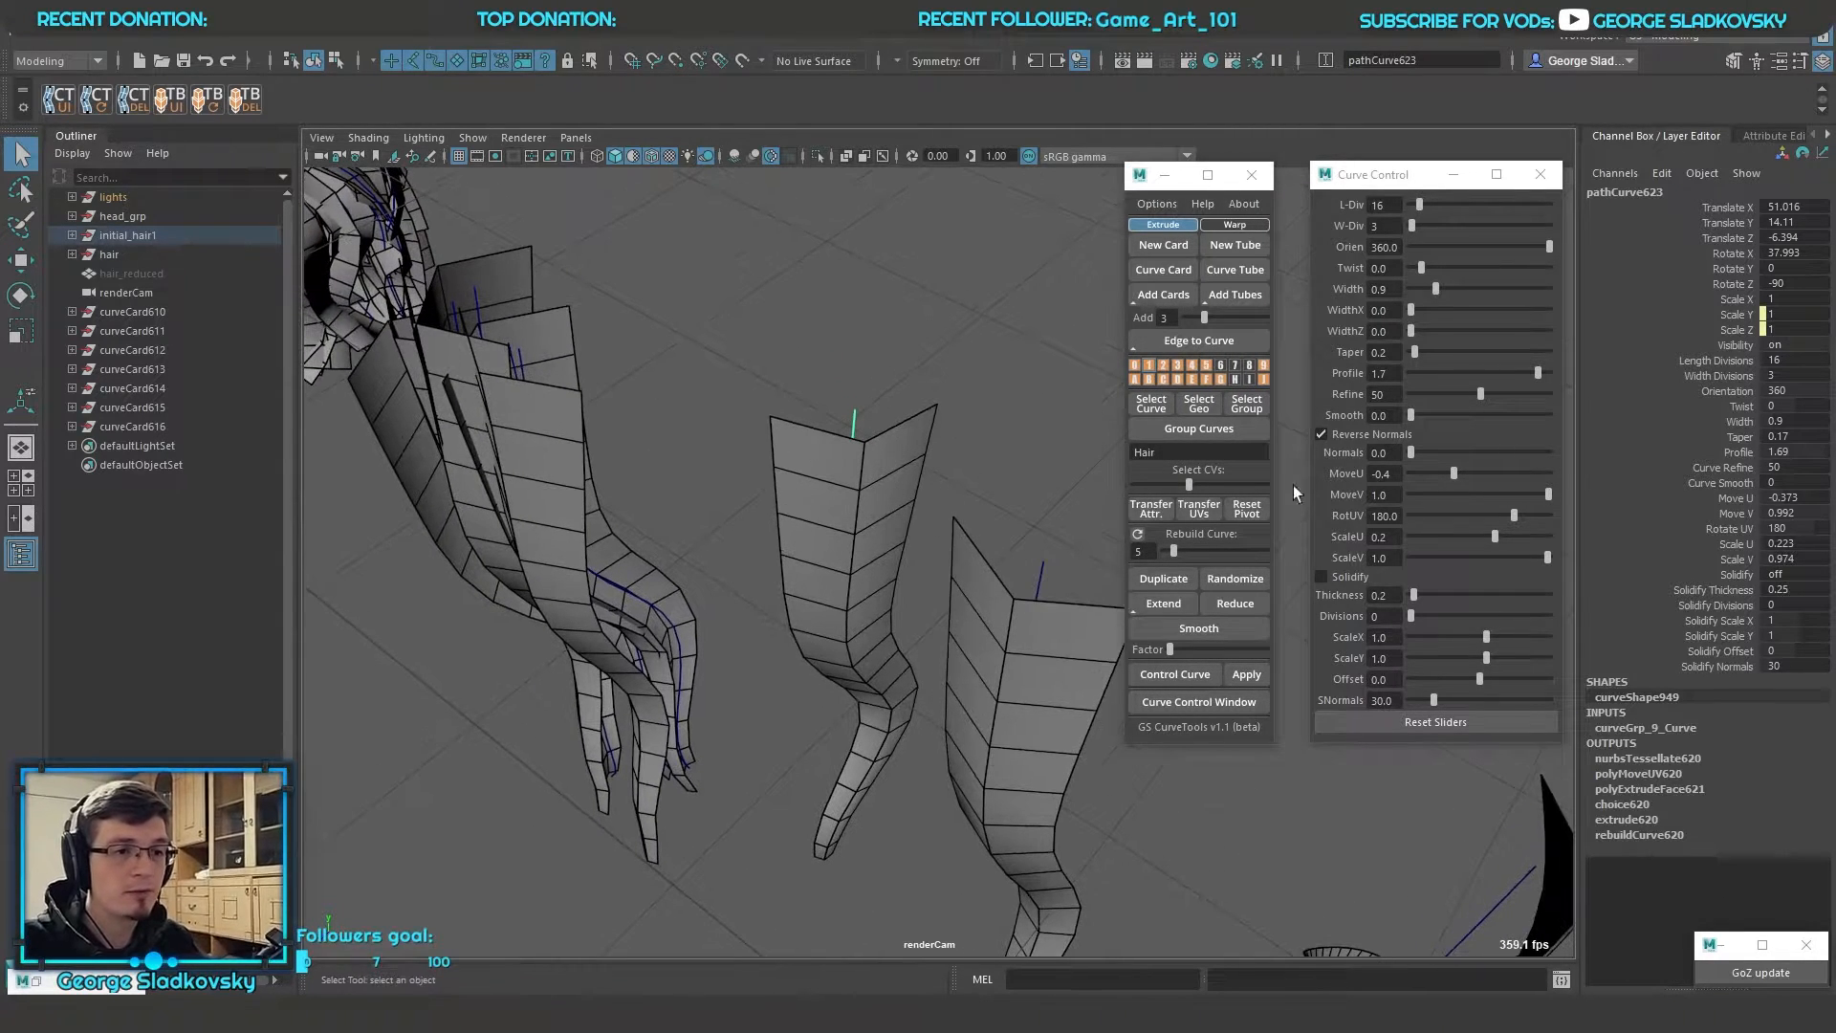
pyautogui.click(1736, 453)
pyautogui.click(1742, 375)
pyautogui.moveTo(935, 422); pyautogui.dragTo(1033, 414, button='middle')
pyautogui.keyDown('alt'); pyautogui.moveTo(1032, 414); pyautogui.dragTo(1002, 463); pyautogui.keyUp('alt')
# Set the profile of the selected card to 2 to curve its cross-section
pyautogui.click(1738, 453)
pyautogui.moveTo(1109, 552); pyautogui.dragTo(1019, 592, button='middle')
pyautogui.keyDown('alt'); pyautogui.moveTo(1019, 593); pyautogui.dragTo(1015, 584); pyautogui.keyUp('alt')
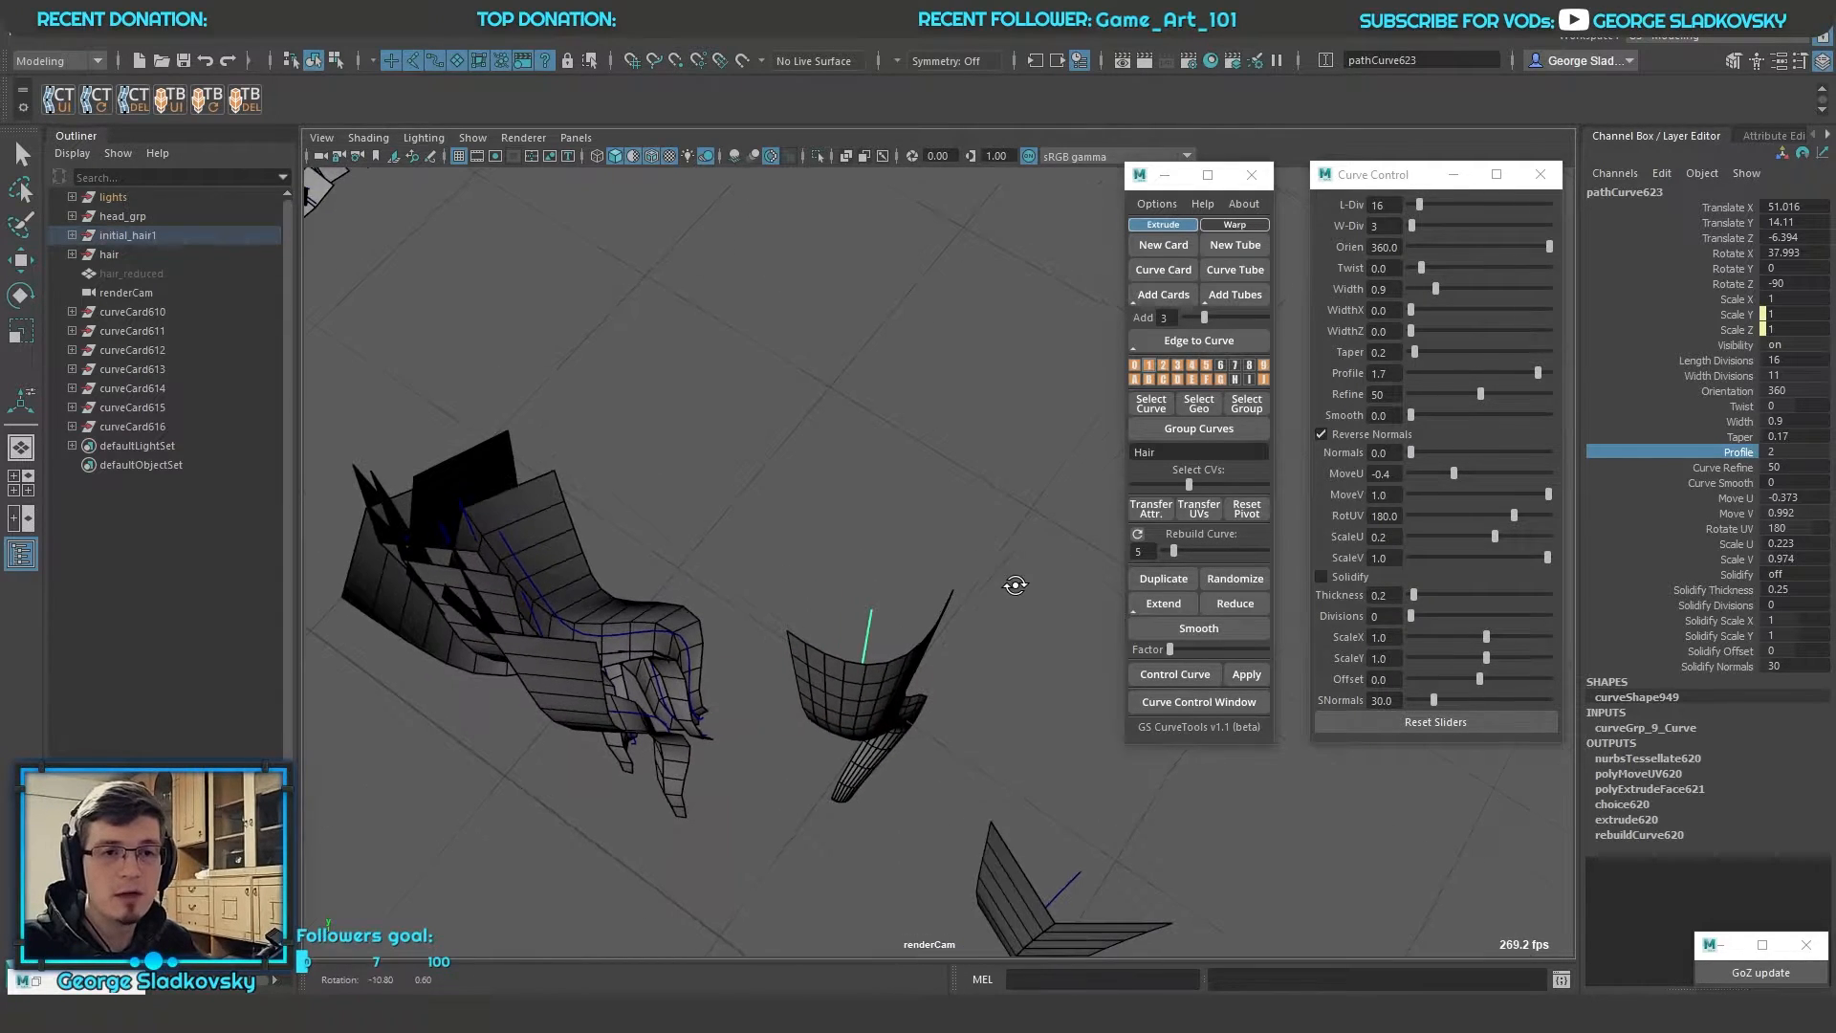
# Try a profile of 5 on the selected card and undo it
pyautogui.click(1792, 450)
pyautogui.write('5')
pyautogui.press('Return')
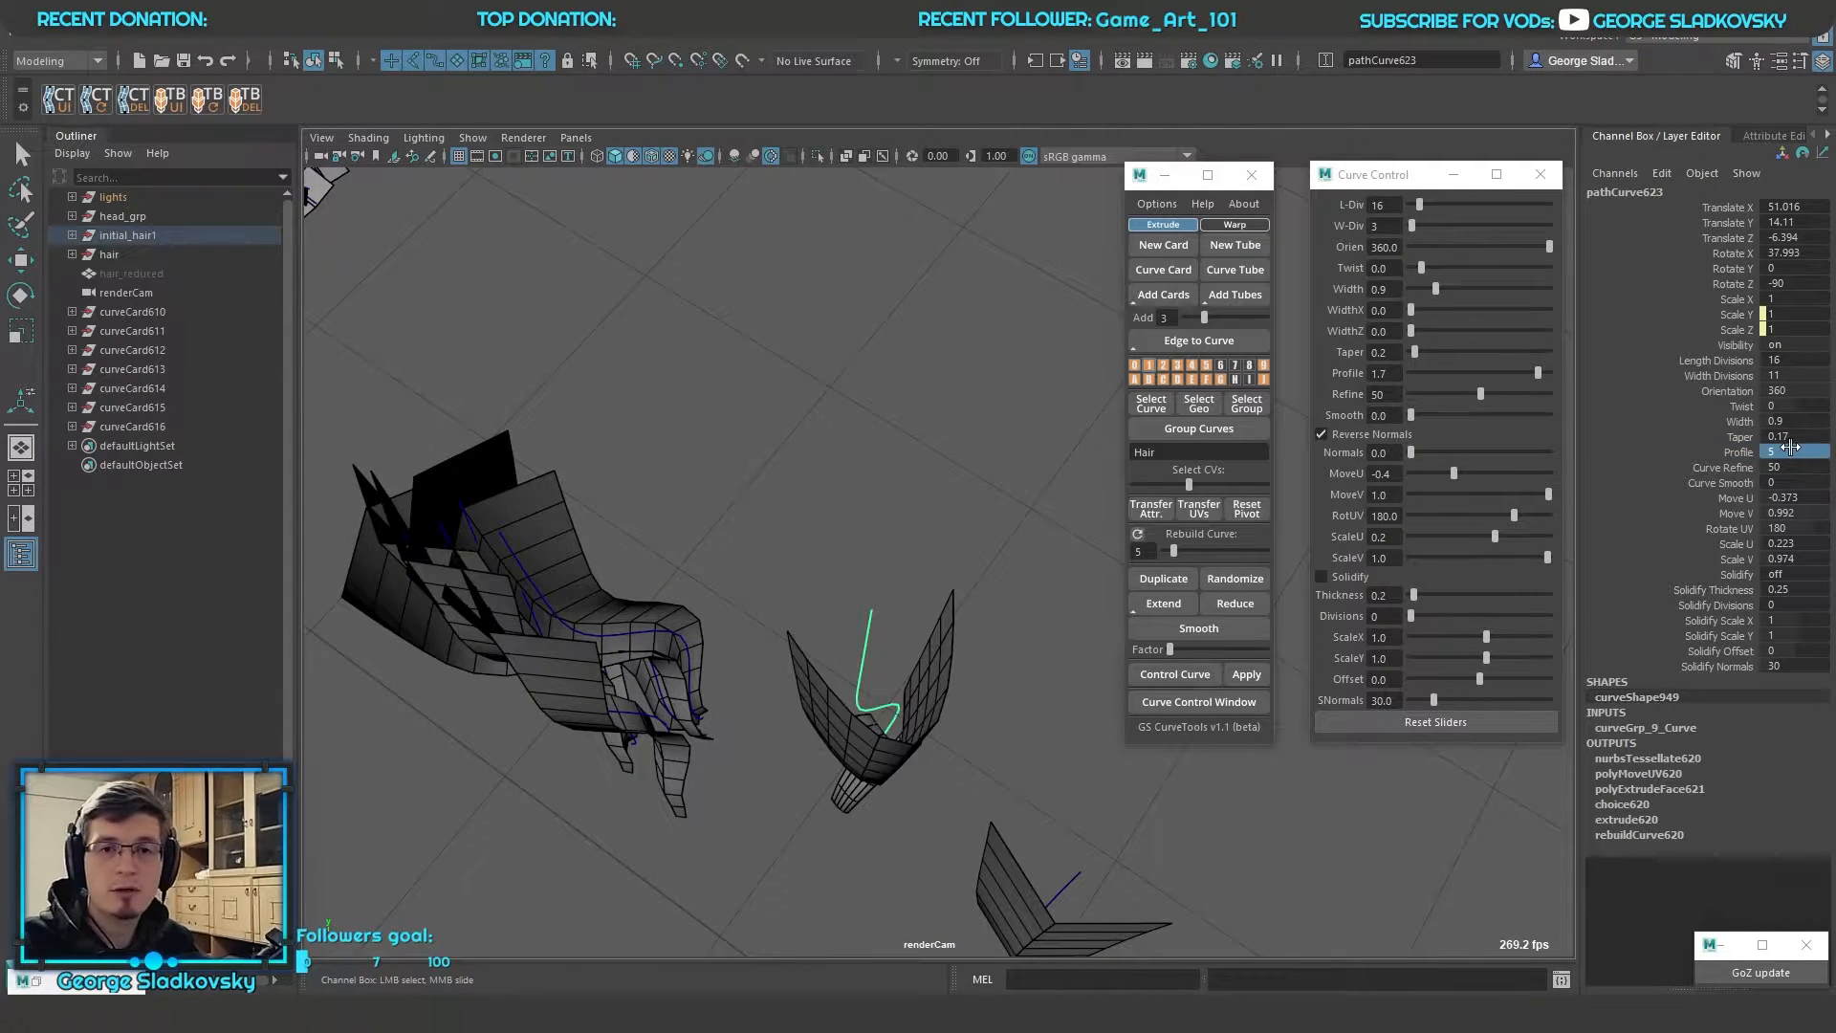
pyautogui.keyDown('alt'); pyautogui.moveTo(994, 554); pyautogui.dragTo(1000, 413); pyautogui.keyUp('alt')
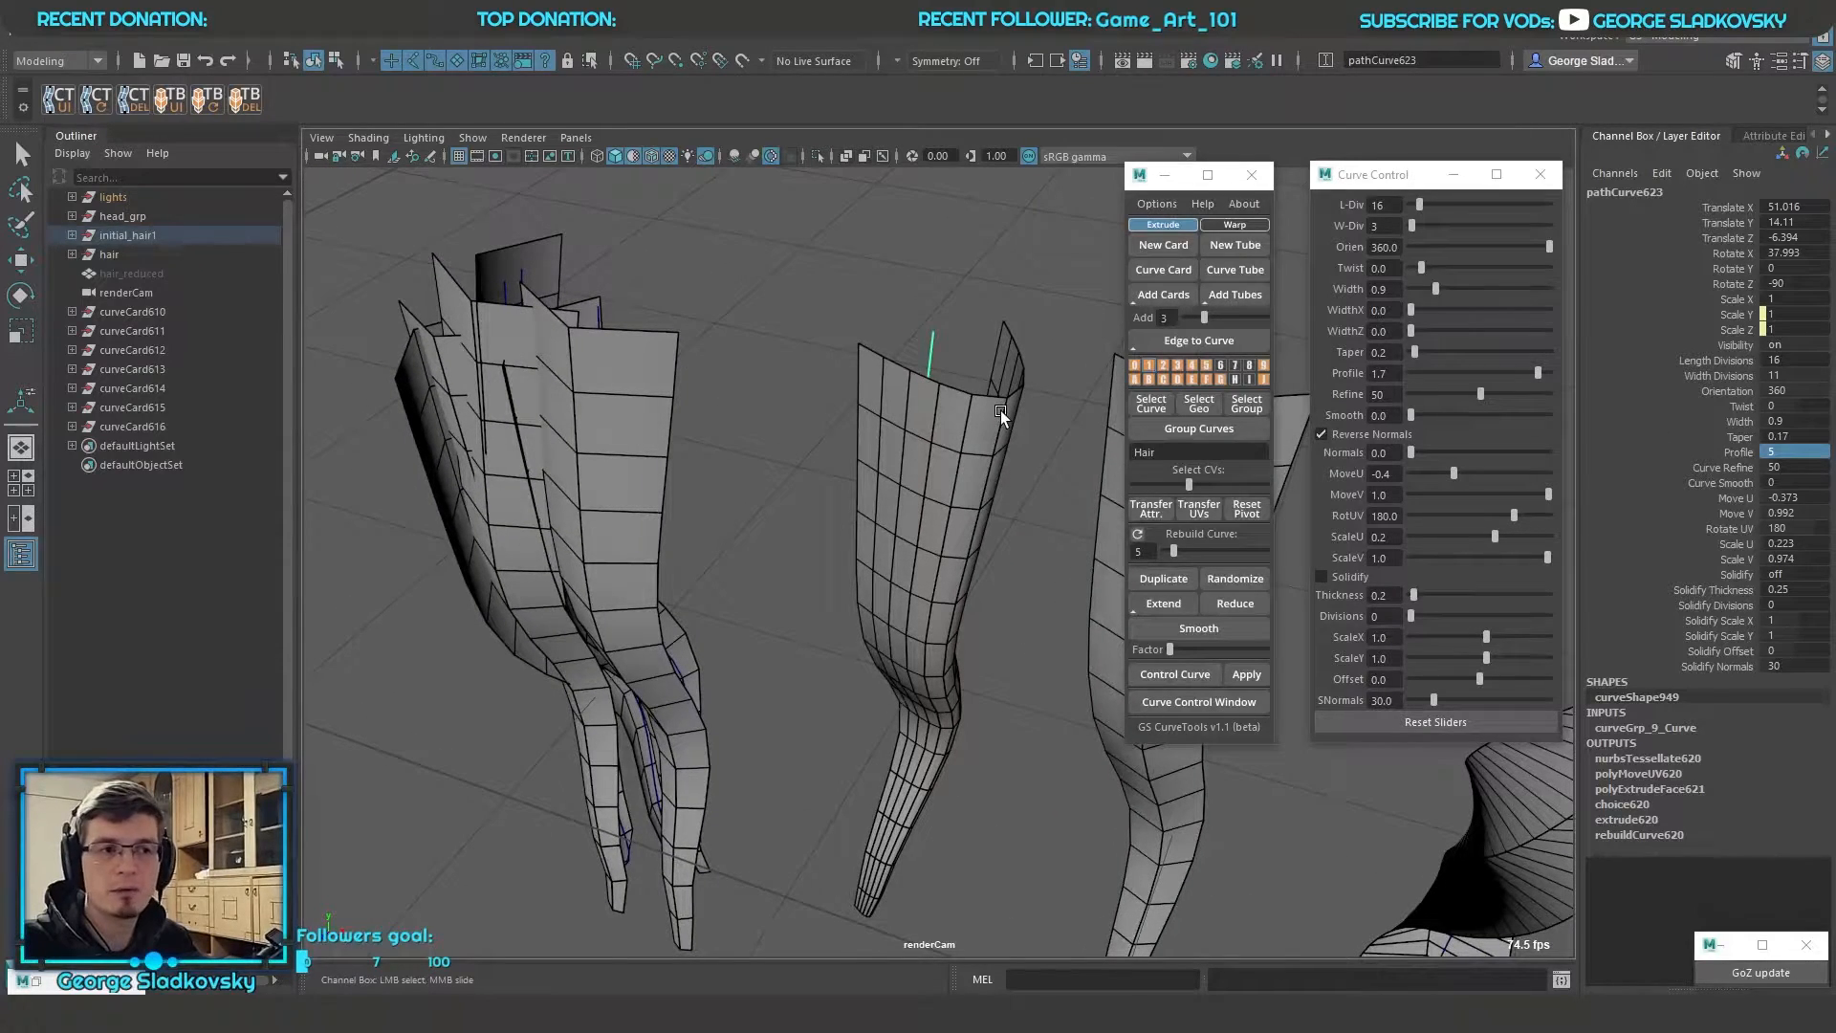
pyautogui.hotkey('ctrl', 'z')
pyautogui.keyDown('alt'); pyautogui.moveTo(967, 421); pyautogui.dragTo(961, 438); pyautogui.keyUp('alt')
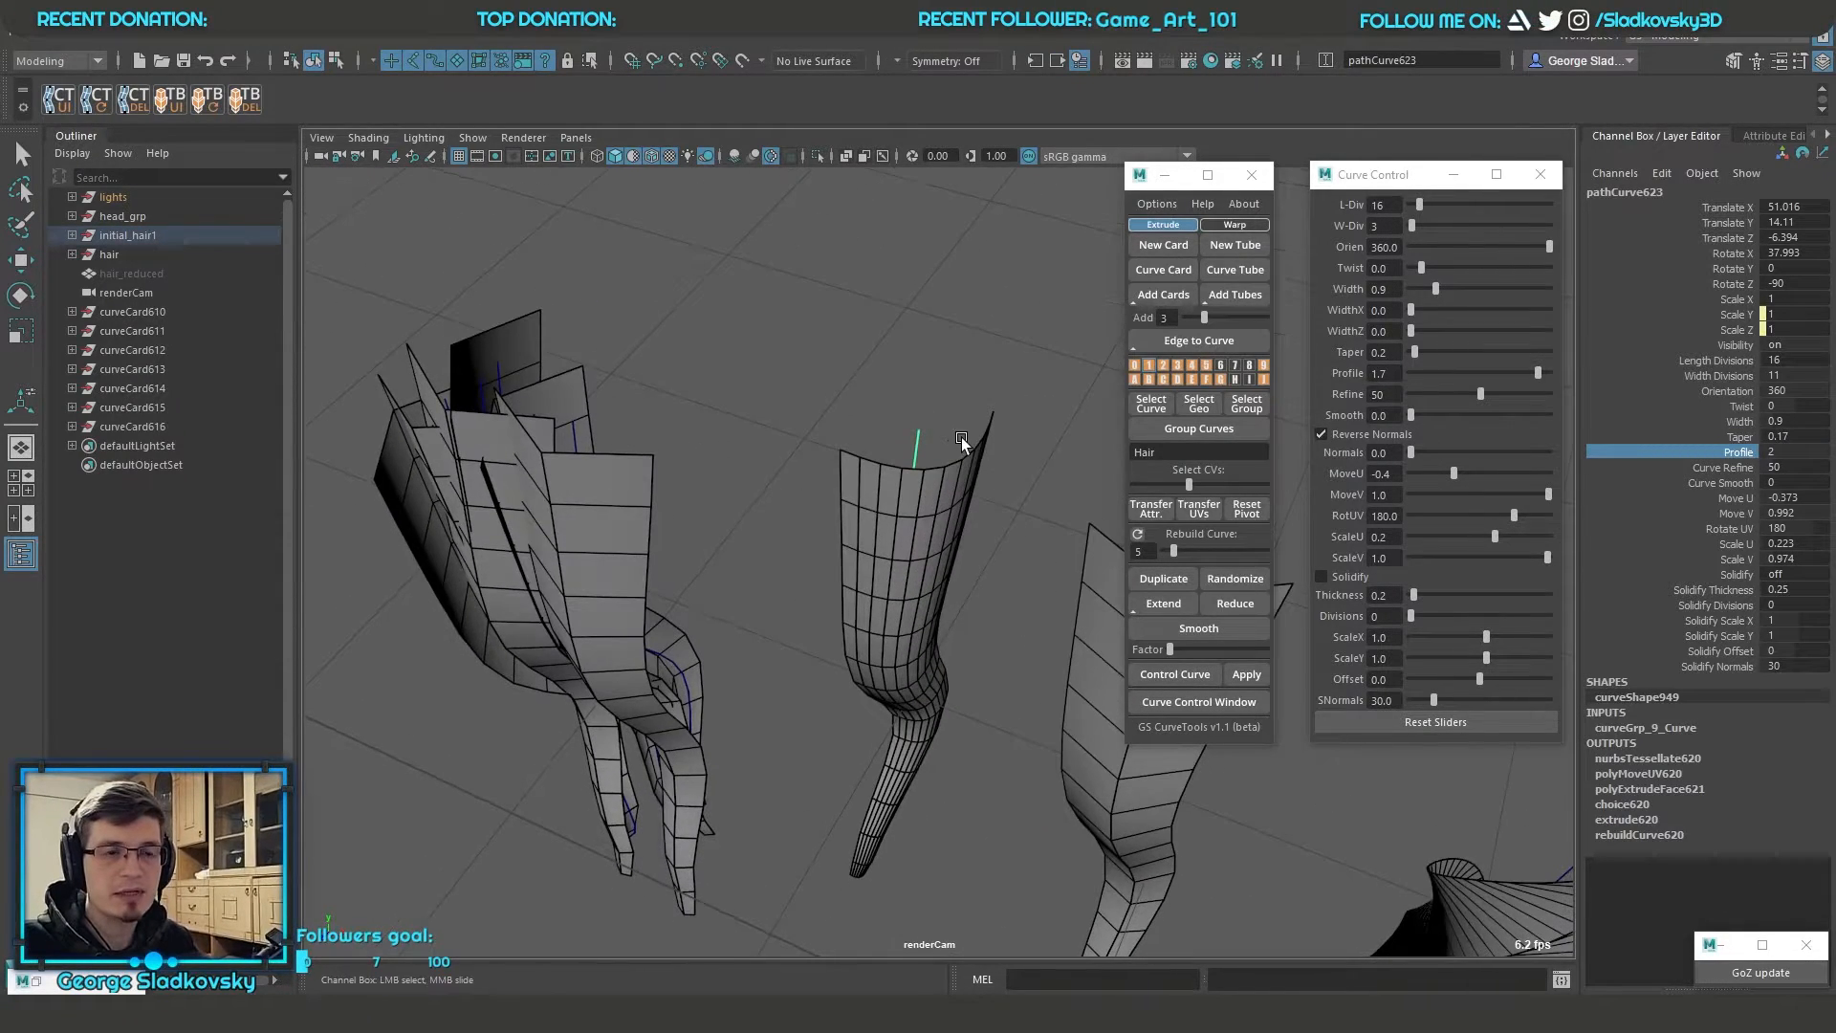
pyautogui.scroll(-5, 961, 438)
# Show the control vertices of the finely divided card's curve and pull a middle one out towards the neighbouring straight card
pyautogui.click(1707, 467)
pyautogui.keyDown('alt'); pyautogui.moveTo(966, 529); pyautogui.dragTo(1004, 521); pyautogui.keyUp('alt')
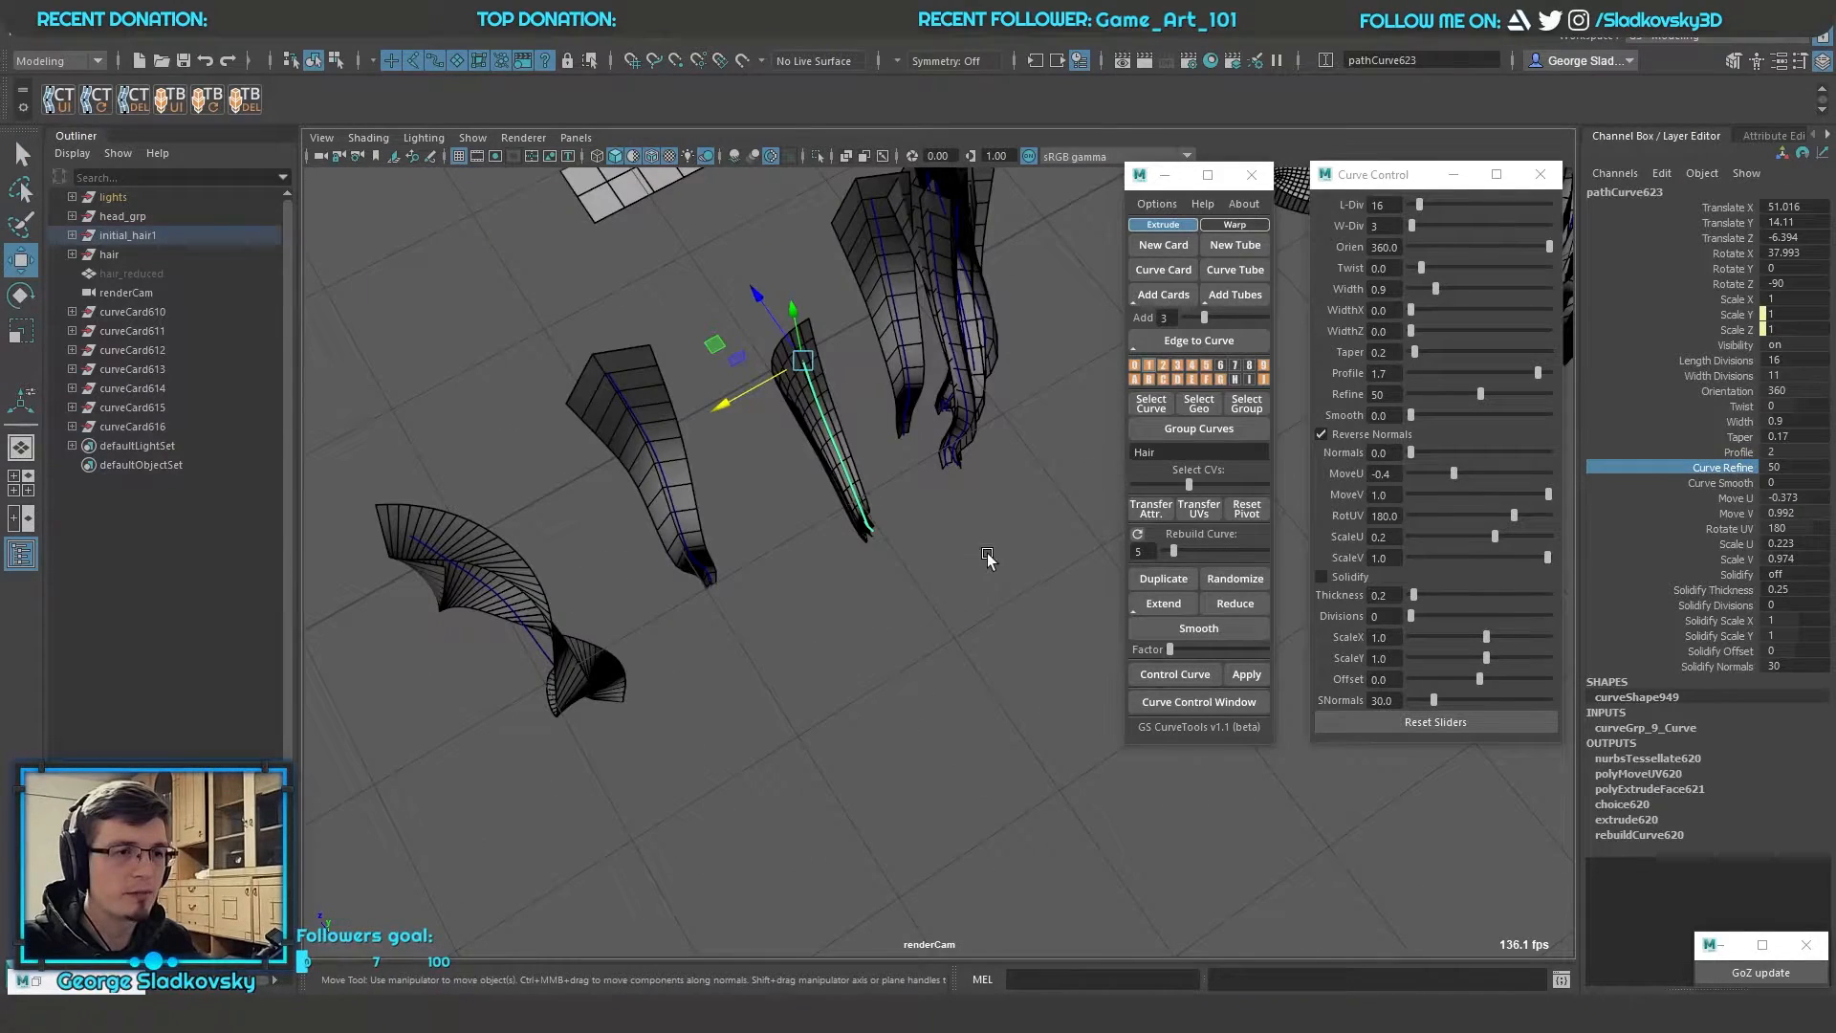
pyautogui.moveTo(988, 557); pyautogui.dragTo(927, 560, button='right')
pyautogui.keyDown('alt'); pyautogui.moveTo(932, 564); pyautogui.dragTo(875, 526); pyautogui.keyUp('alt')
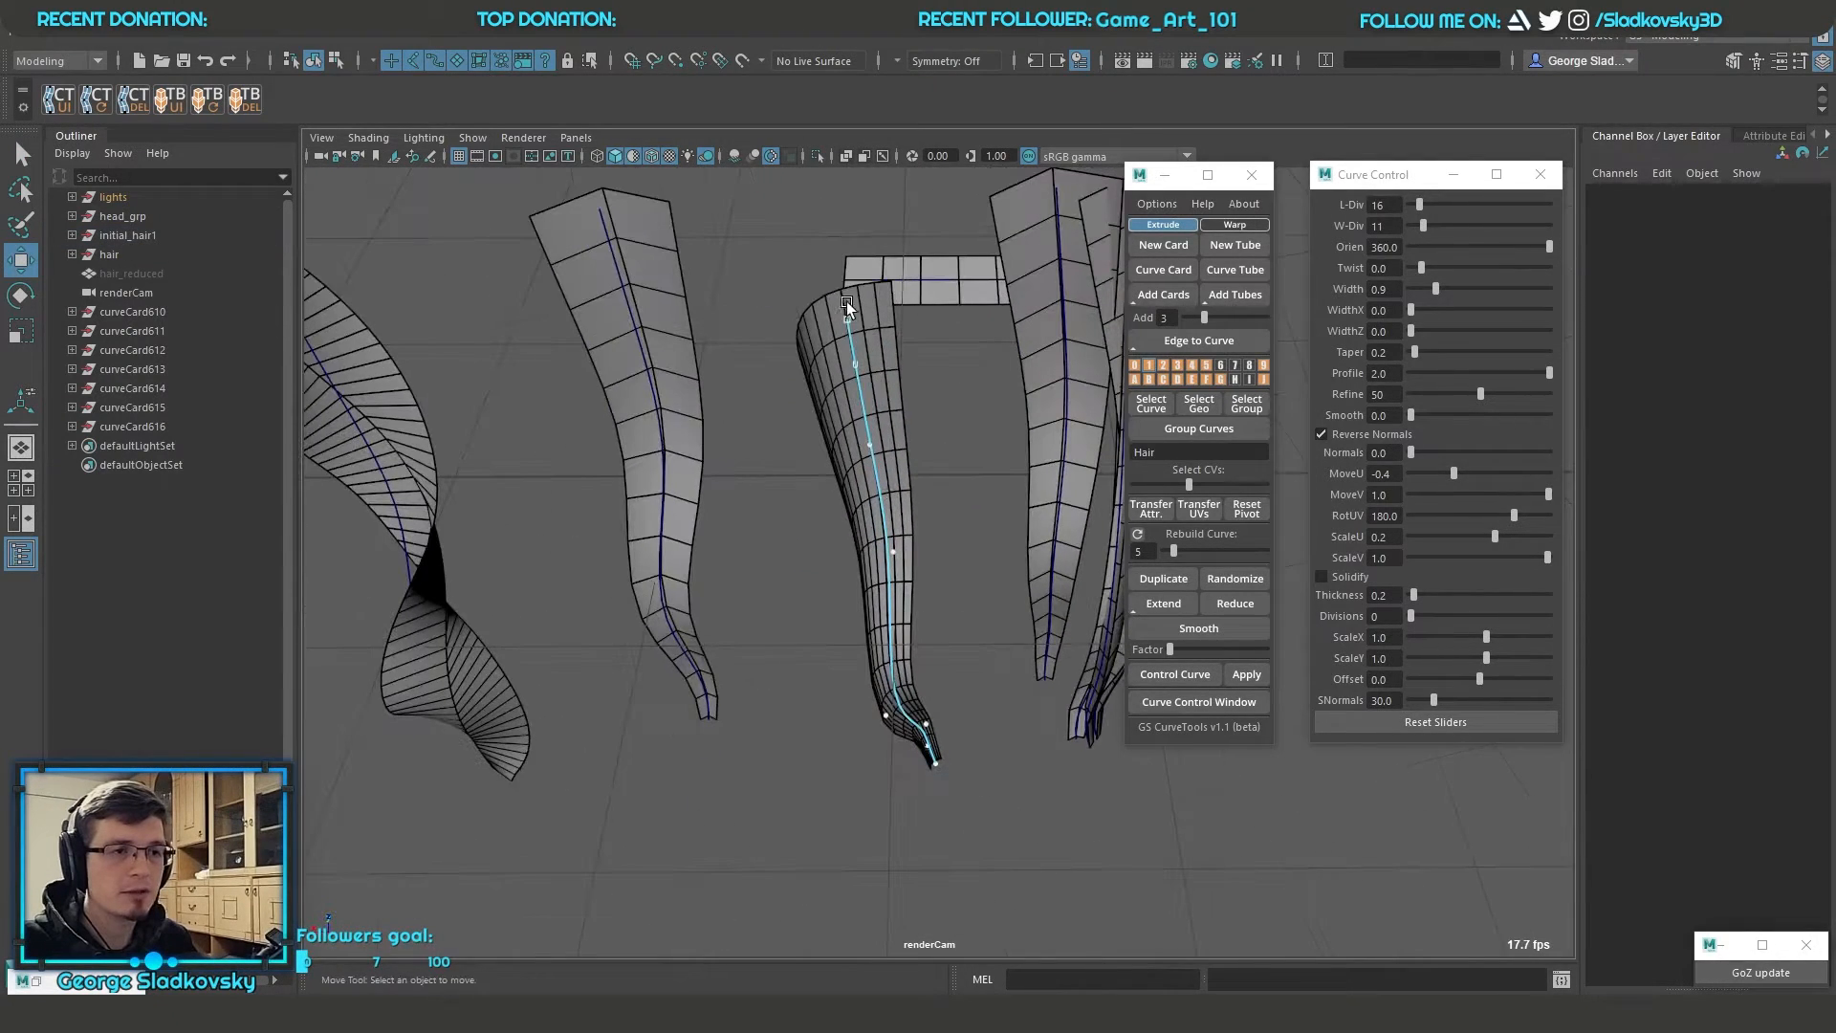
pyautogui.press('q')
pyautogui.moveTo(933, 403); pyautogui.dragTo(962, 390, button='right')
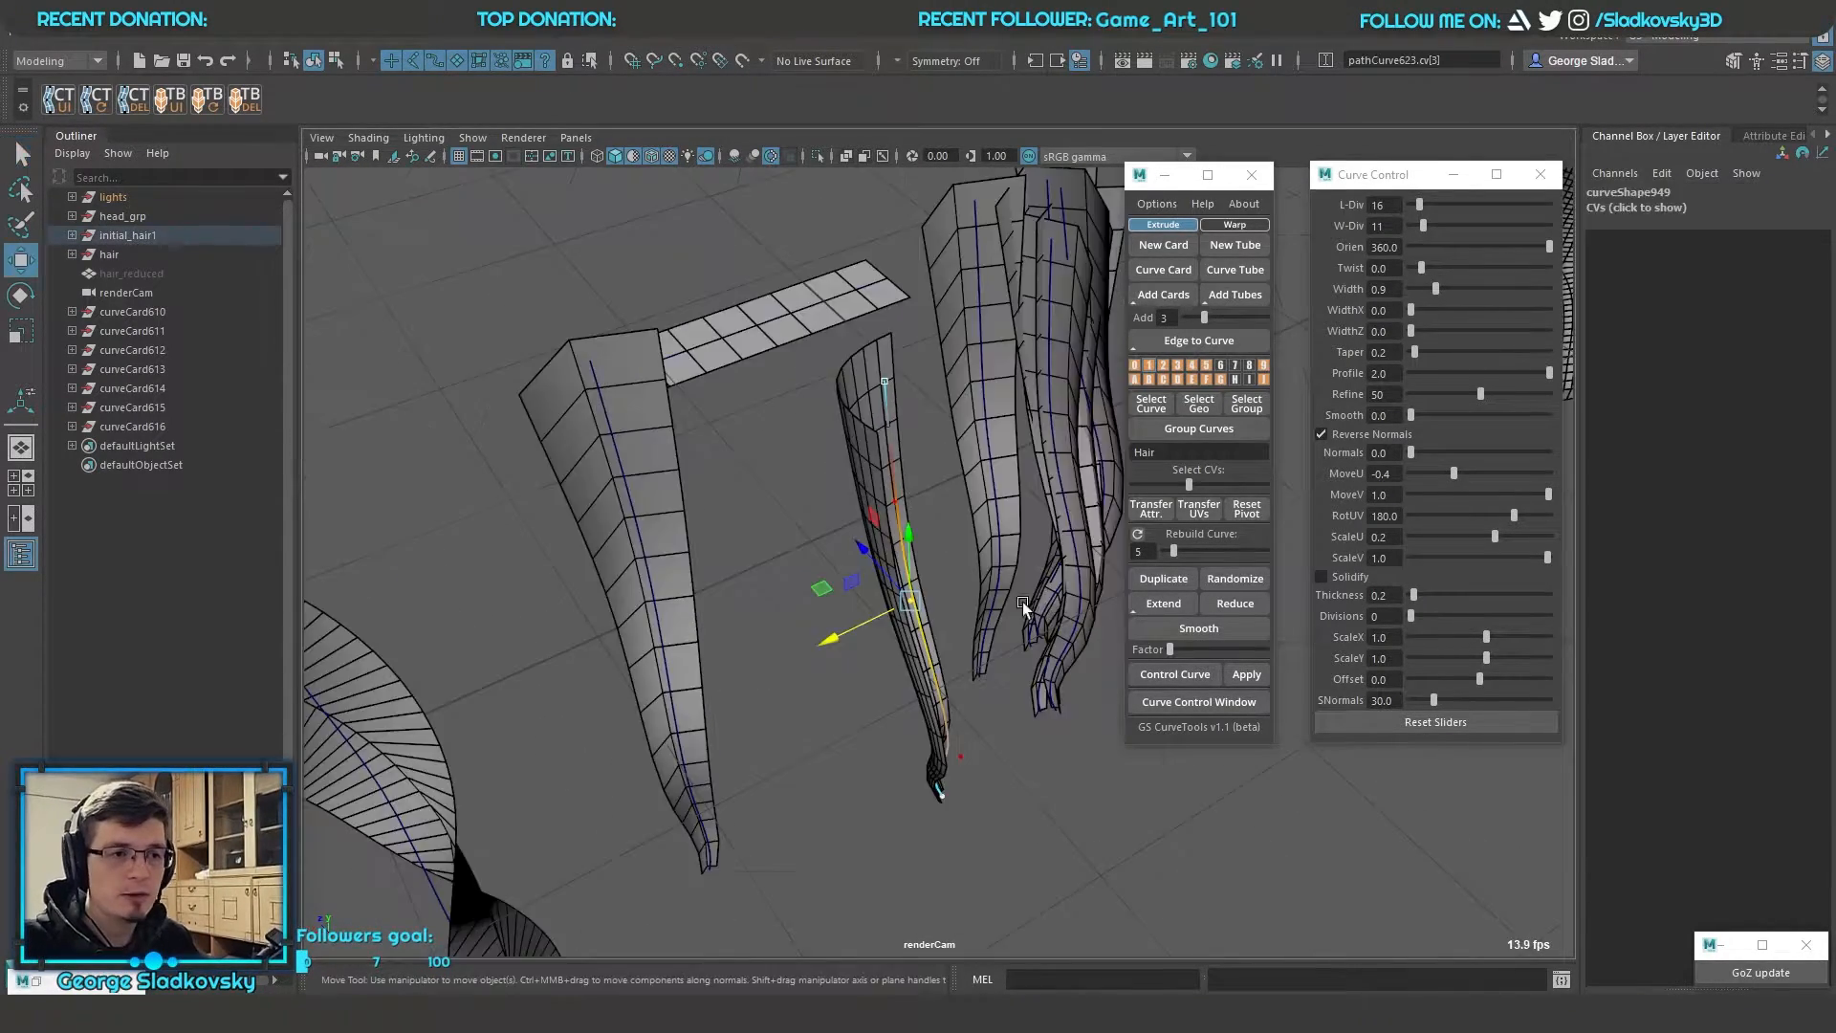
pyautogui.press('b')
pyautogui.moveTo(909, 600); pyautogui.dragTo(740, 525)
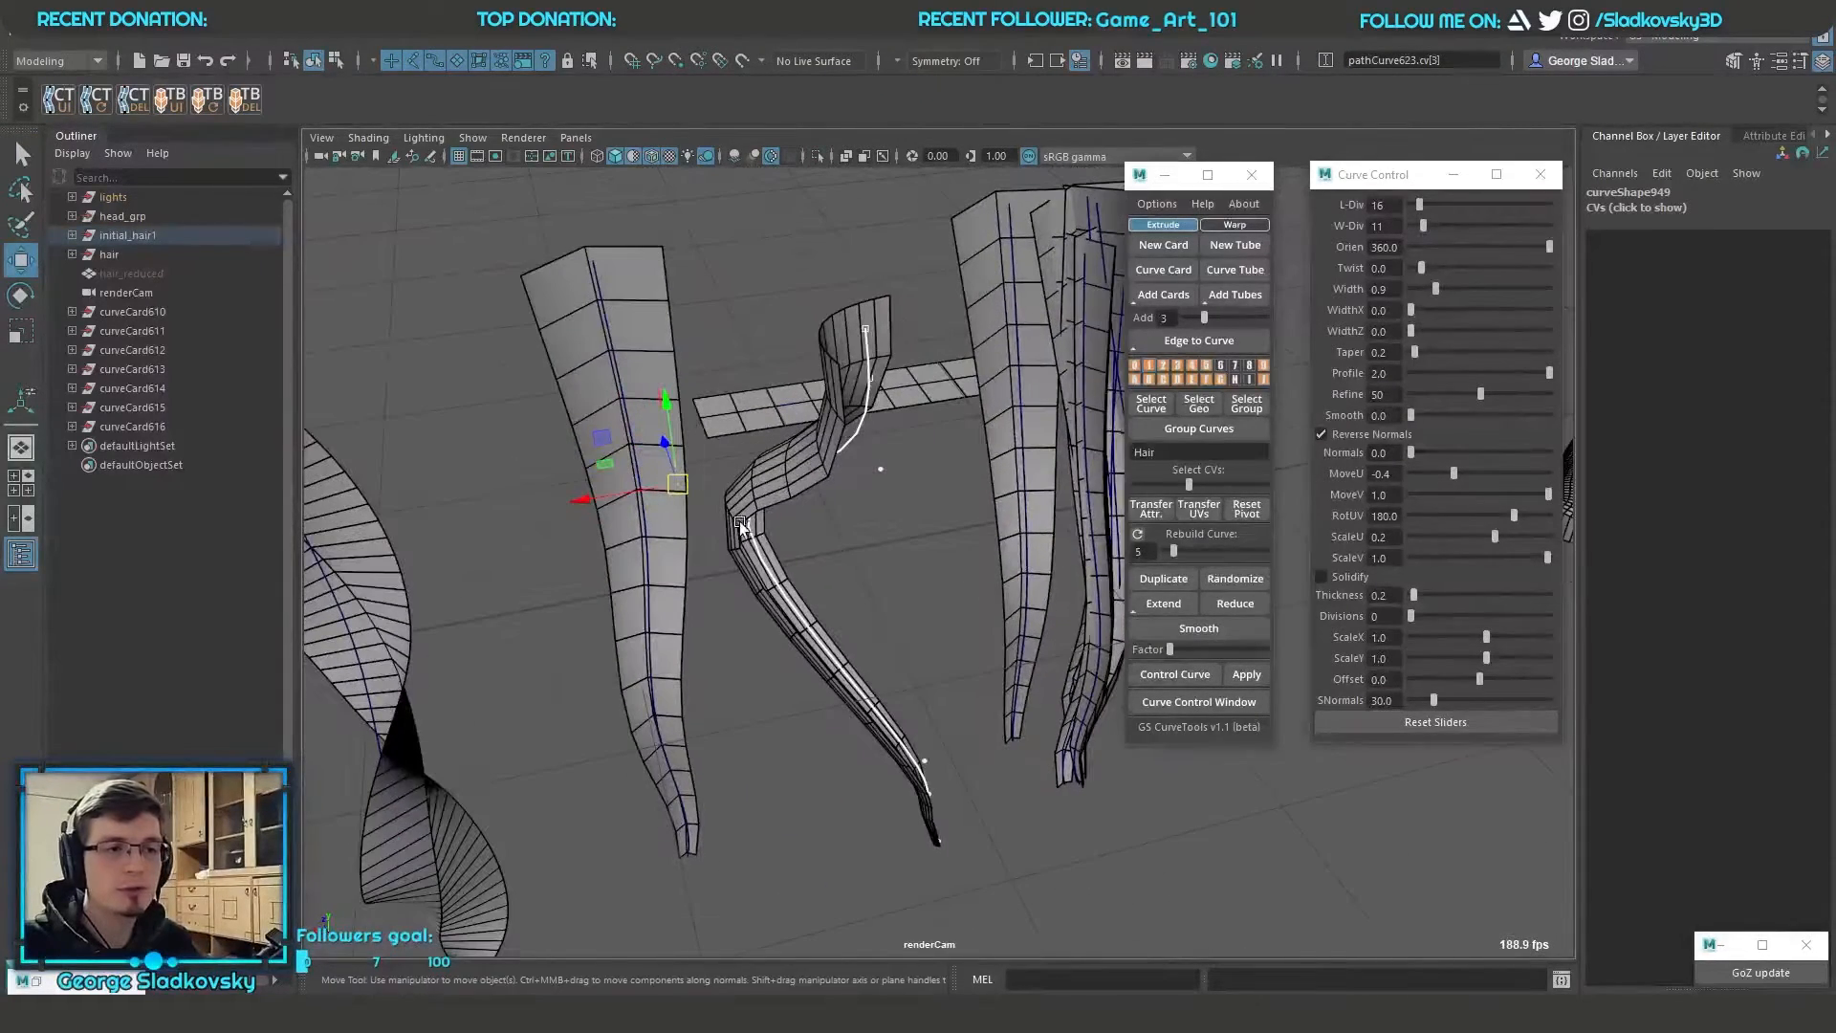
# Move the control vertex above the bend slightly down and away from it, and return to object selection
pyautogui.press('q')
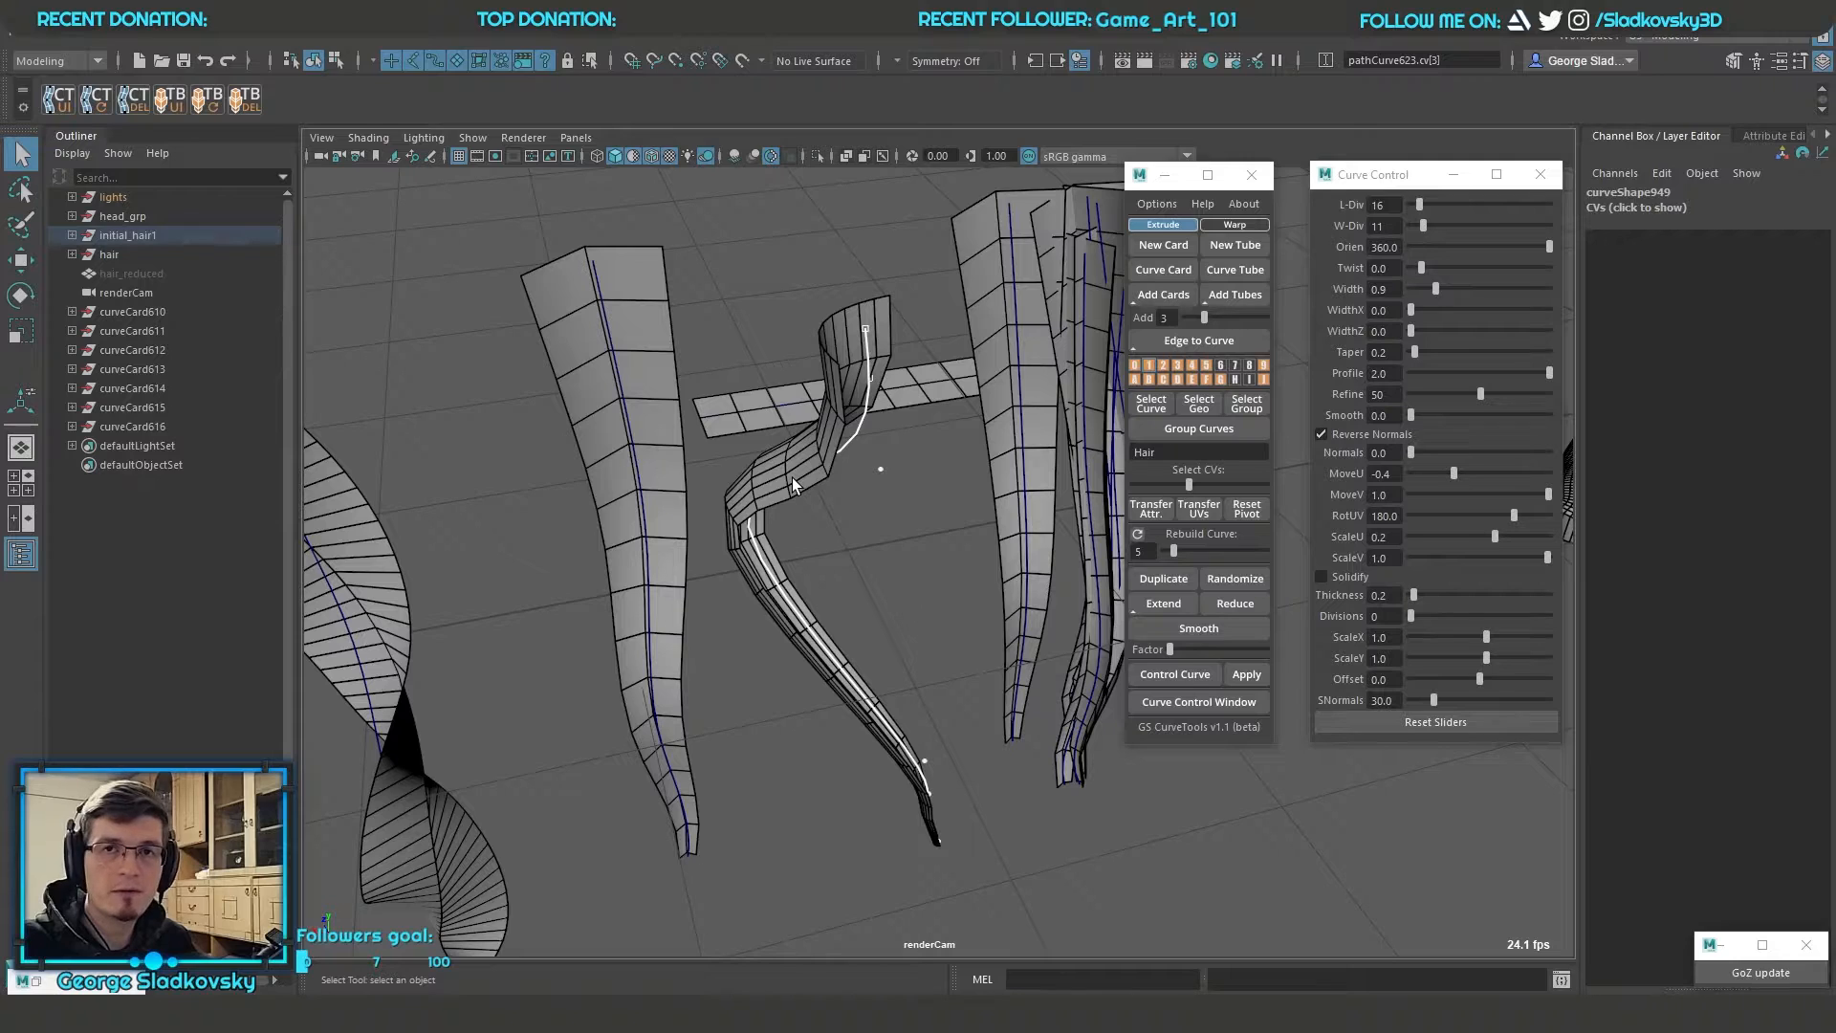
pyautogui.click(880, 468)
pyautogui.press('w')
pyautogui.moveTo(881, 469); pyautogui.dragTo(921, 526)
pyautogui.press('q')
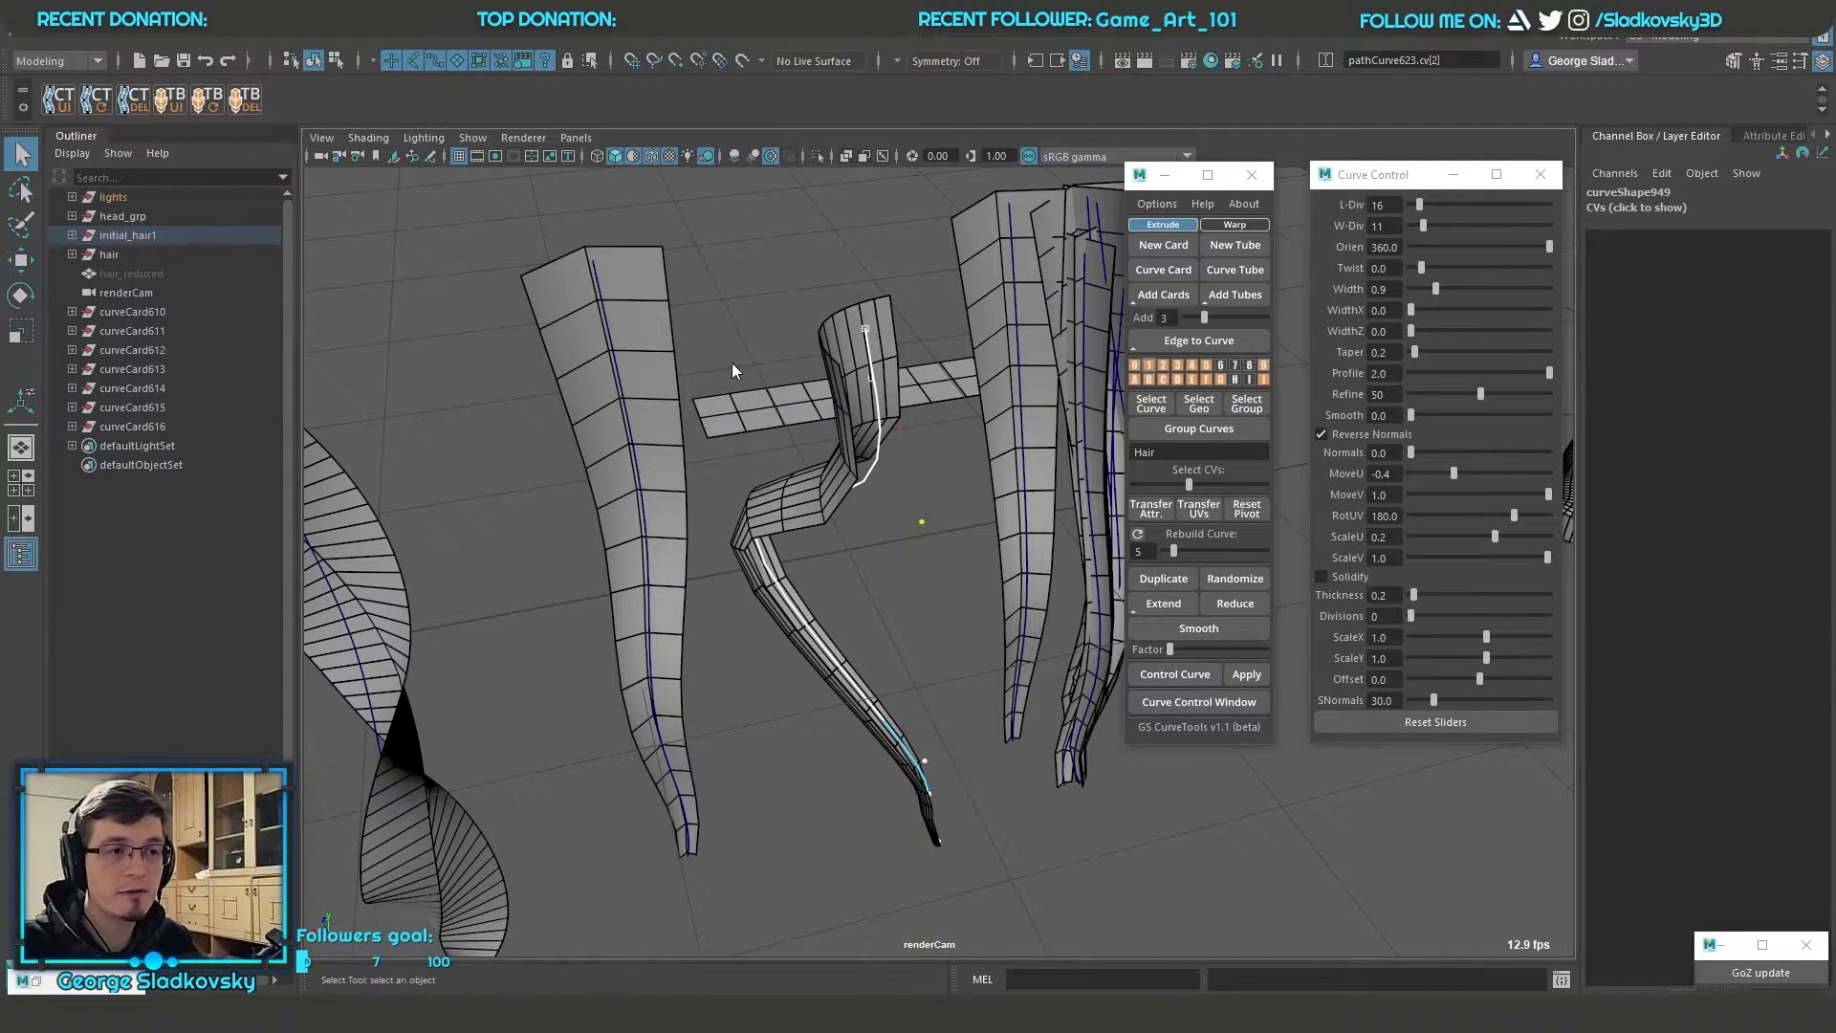
pyautogui.press('F8')
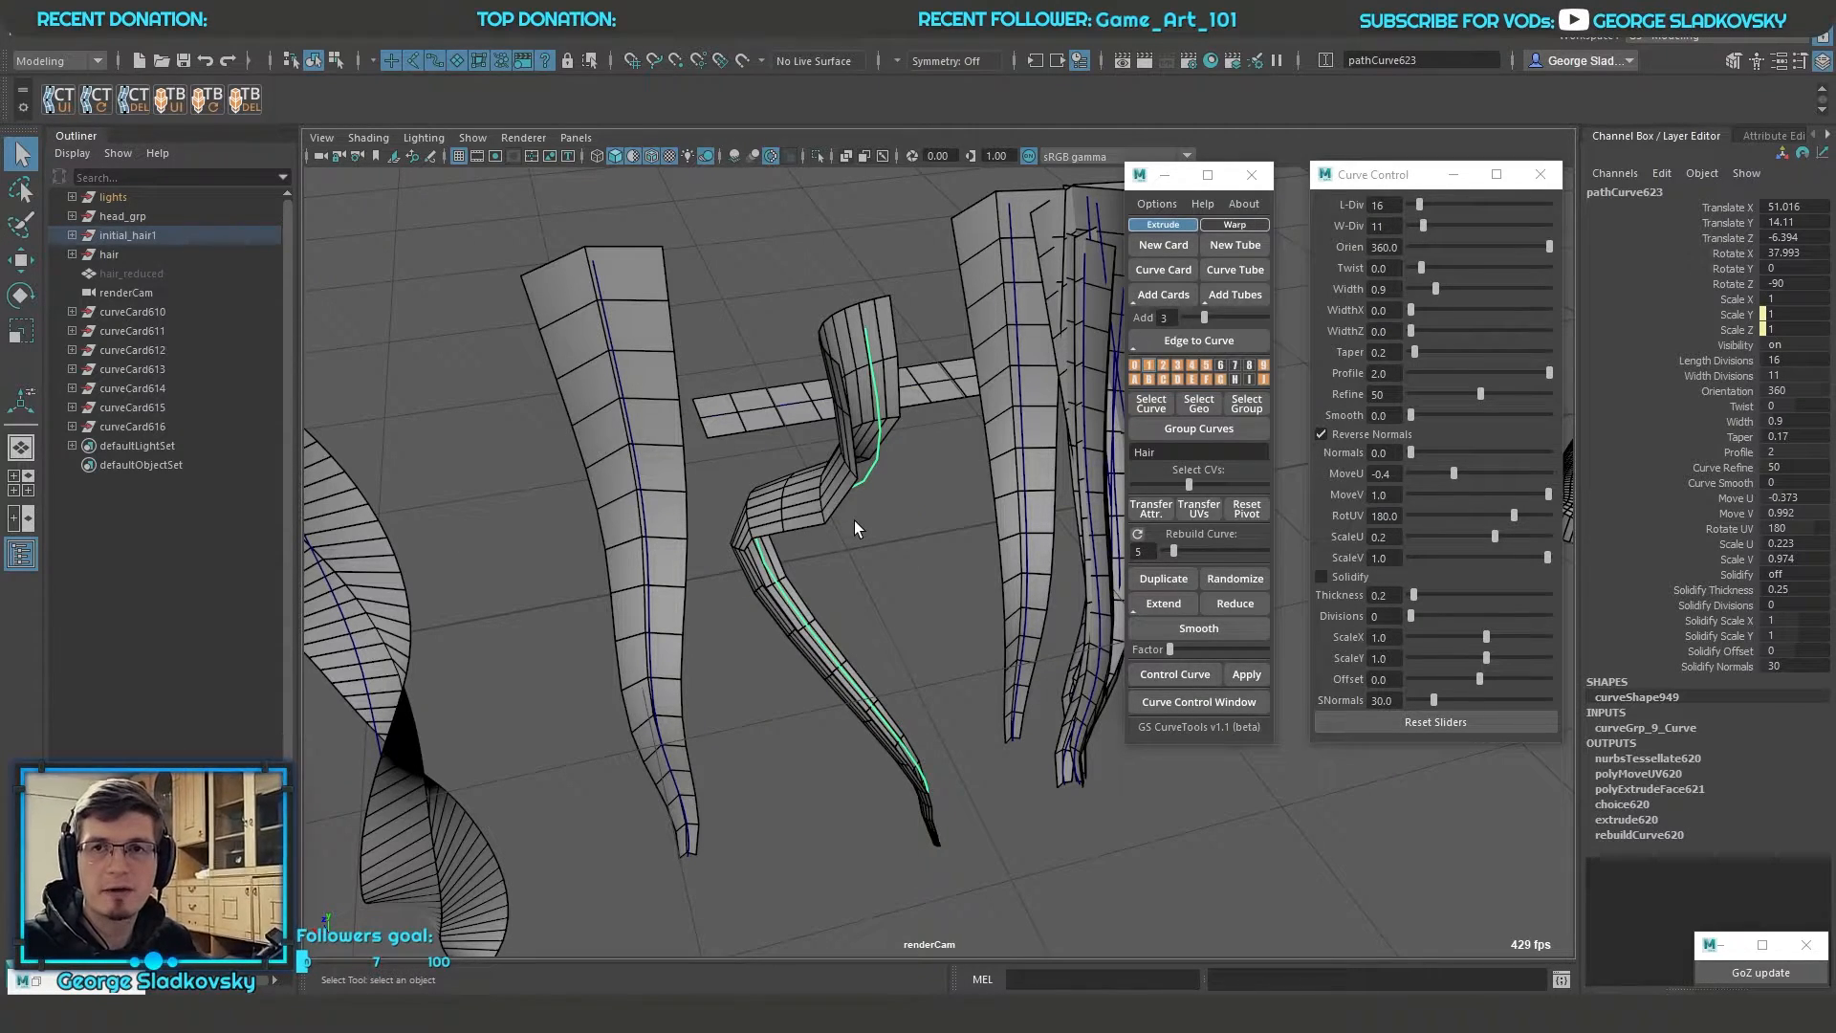
# Set the bent card's length divisions to 71, and lower its curve refine to 14 and return it to 50
pyautogui.keyDown('alt'); pyautogui.moveTo(847, 519); pyautogui.dragTo(889, 525); pyautogui.keyUp('alt')
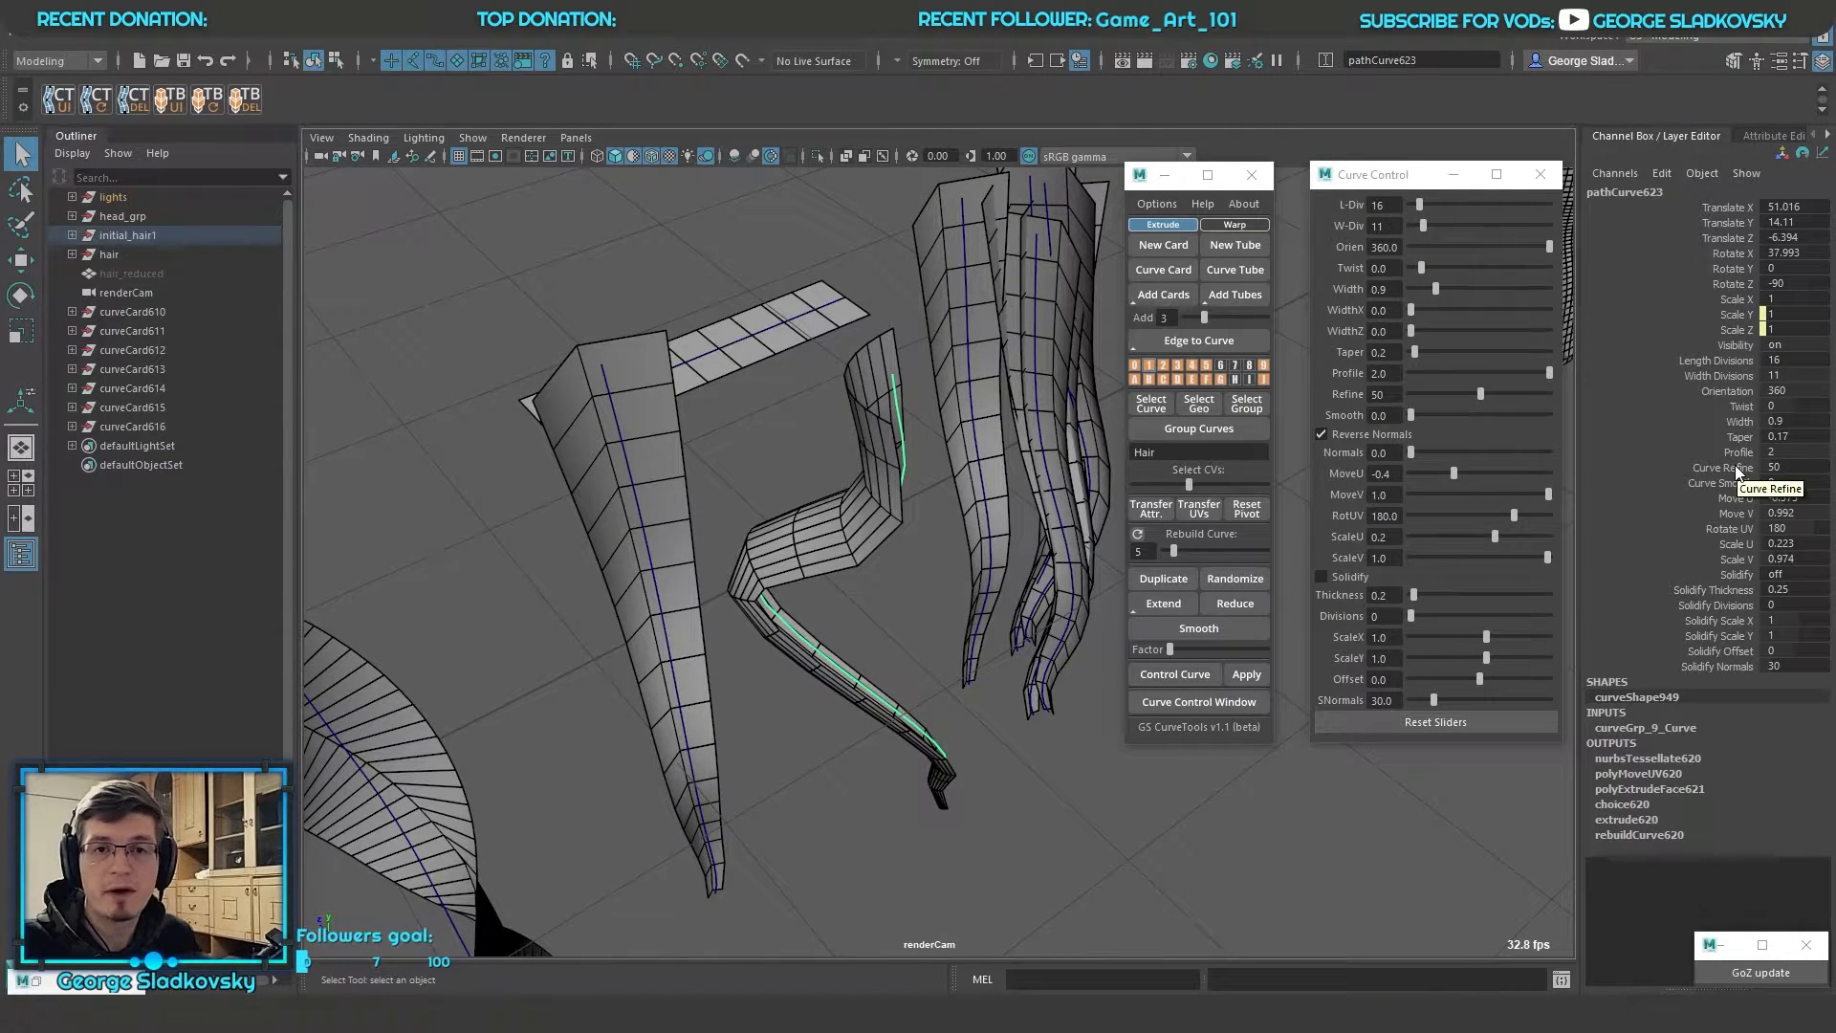
pyautogui.click(1737, 473)
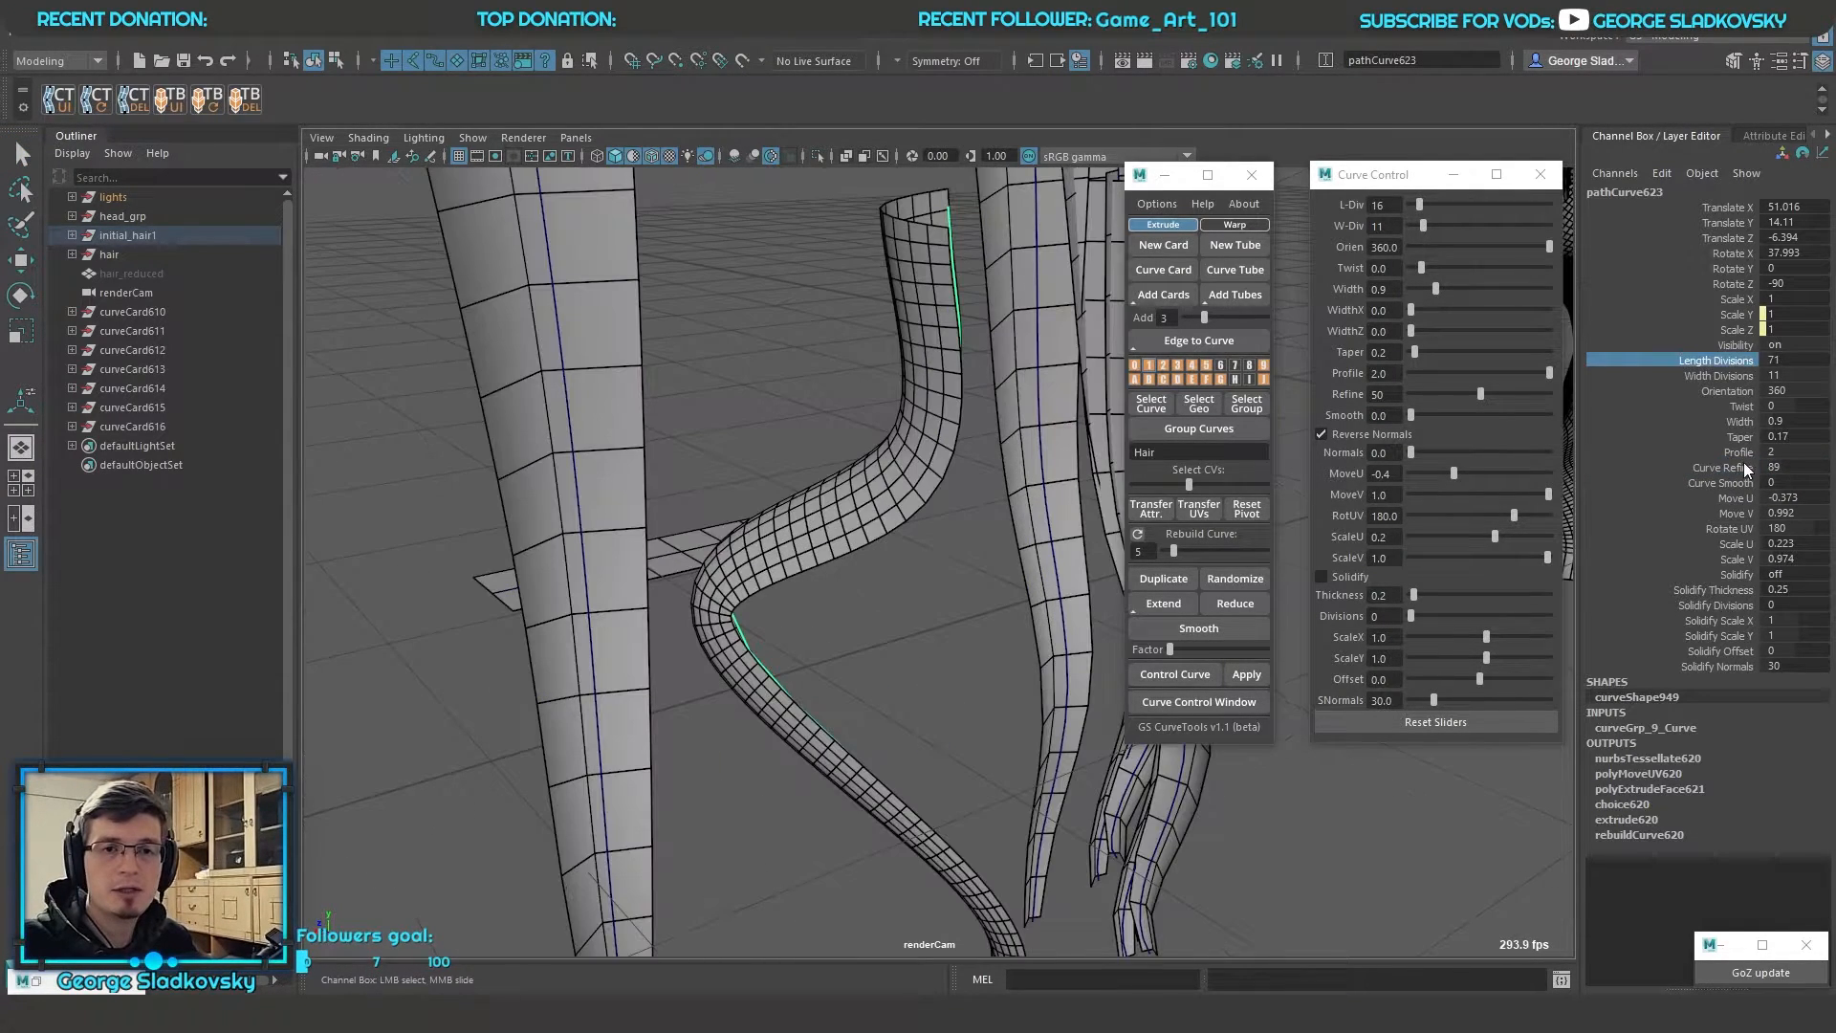
pyautogui.click(1745, 468)
pyautogui.moveTo(959, 501); pyautogui.dragTo(880, 552, button='middle')
pyautogui.moveTo(725, 551); pyautogui.dragTo(229, 558, button='middle')
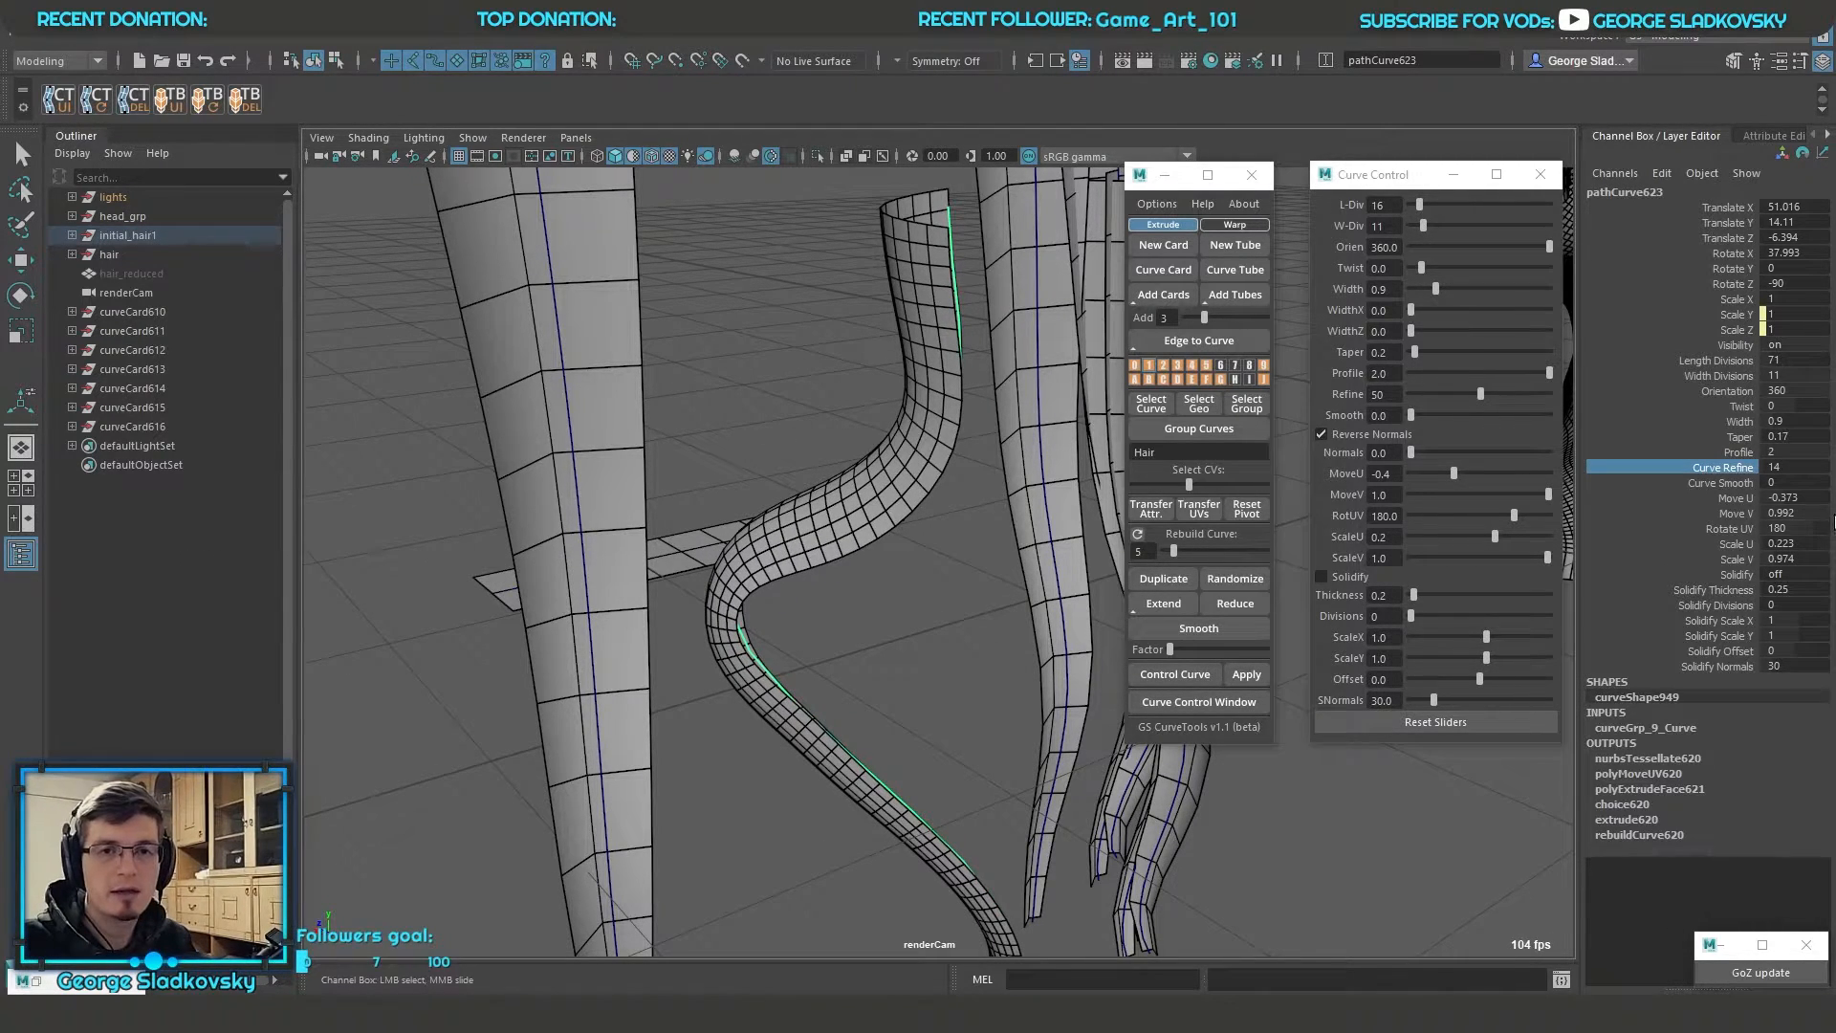
pyautogui.moveTo(1703, 472); pyautogui.dragTo(1258, 532, button='middle')
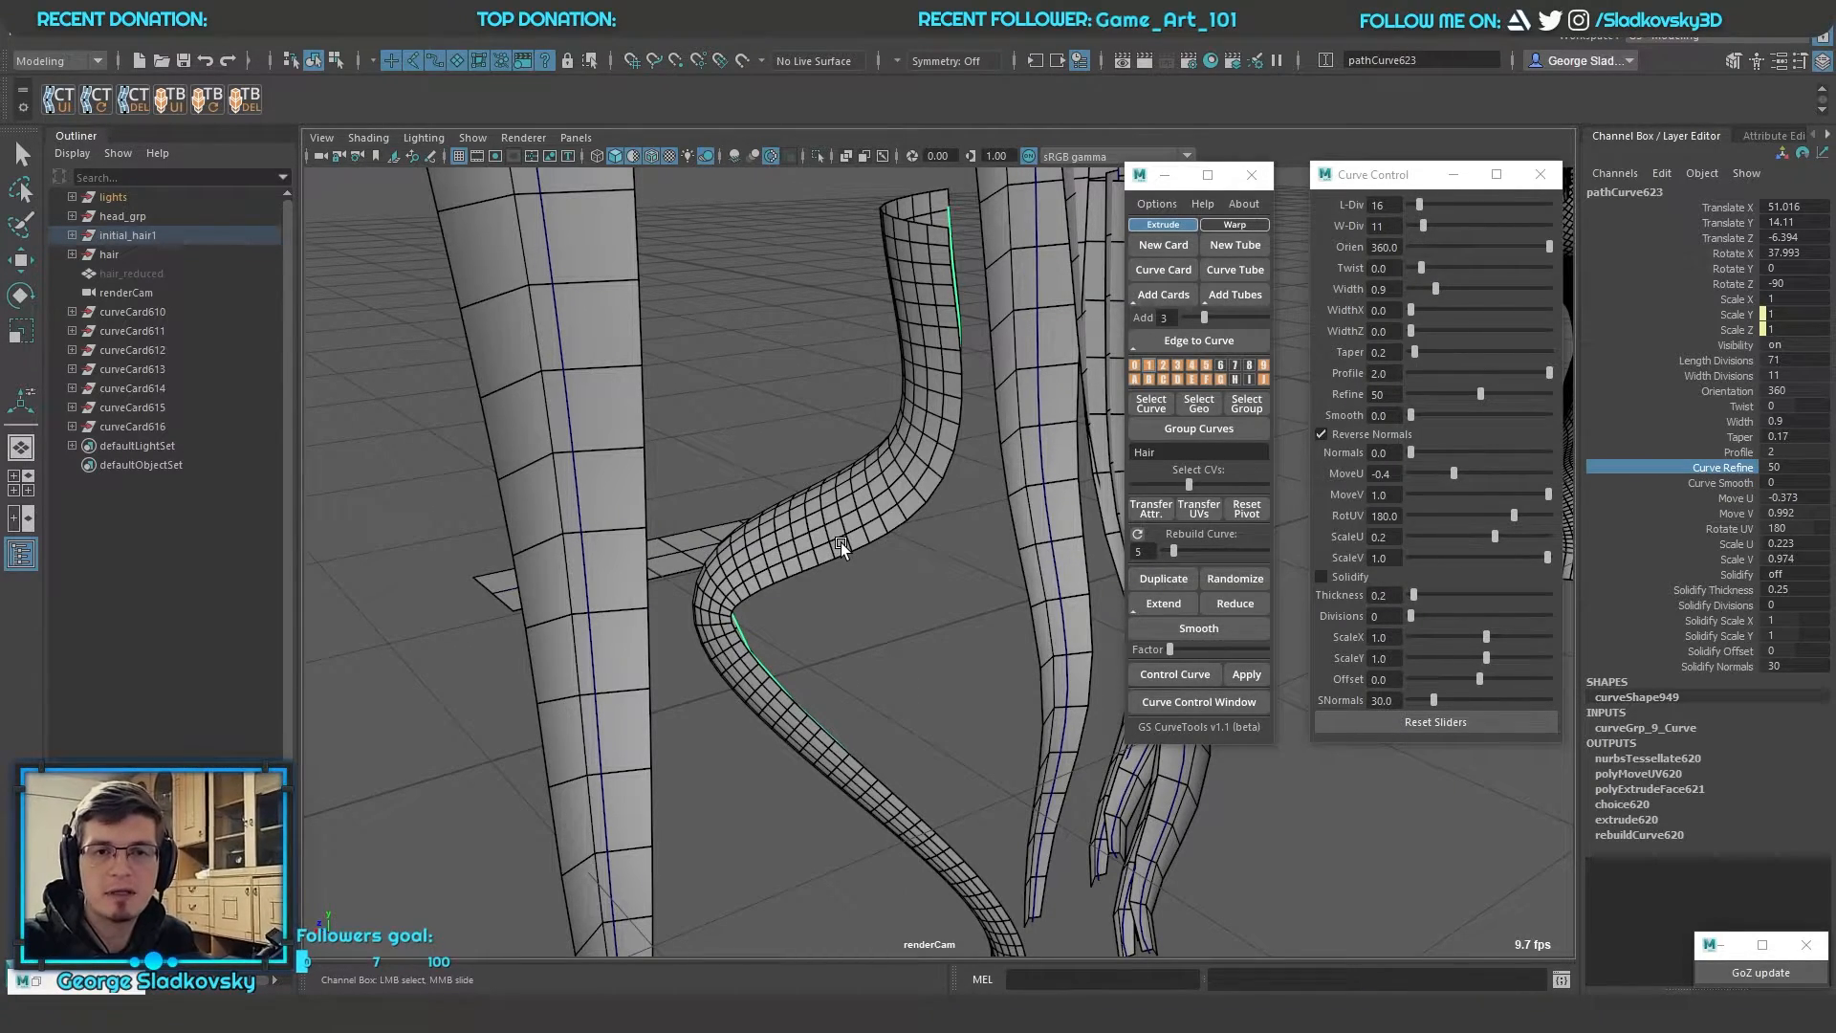
pyautogui.keyDown('alt'); pyautogui.moveTo(845, 542); pyautogui.dragTo(1041, 572); pyautogui.keyUp('alt')
# Try a curve smooth of 10 on the bent card and undo it
pyautogui.click(1721, 483)
pyautogui.moveTo(841, 488)
pyautogui.keyDown('alt'); pyautogui.mouseDown()
pyautogui.moveTo(862, 486)
pyautogui.moveTo(726, 473)
pyautogui.moveTo(920, 449)
pyautogui.moveTo(858, 471)
pyautogui.mouseUp(); pyautogui.keyUp('alt')
pyautogui.moveTo(858, 471)
pyautogui.mouseDown(button='middle')
pyautogui.moveTo(894, 470)
pyautogui.moveTo(849, 469)
pyautogui.mouseUp(button='middle')
pyautogui.keyDown('alt'); pyautogui.moveTo(849, 473); pyautogui.dragTo(945, 542, button='right'); pyautogui.keyUp('alt')
pyautogui.keyDown('alt'); pyautogui.moveTo(900, 571); pyautogui.dragTo(774, 503, button='middle'); pyautogui.keyUp('alt')
pyautogui.keyDown('alt'); pyautogui.moveTo(722, 478); pyautogui.dragTo(746, 476, button='right'); pyautogui.keyUp('alt')
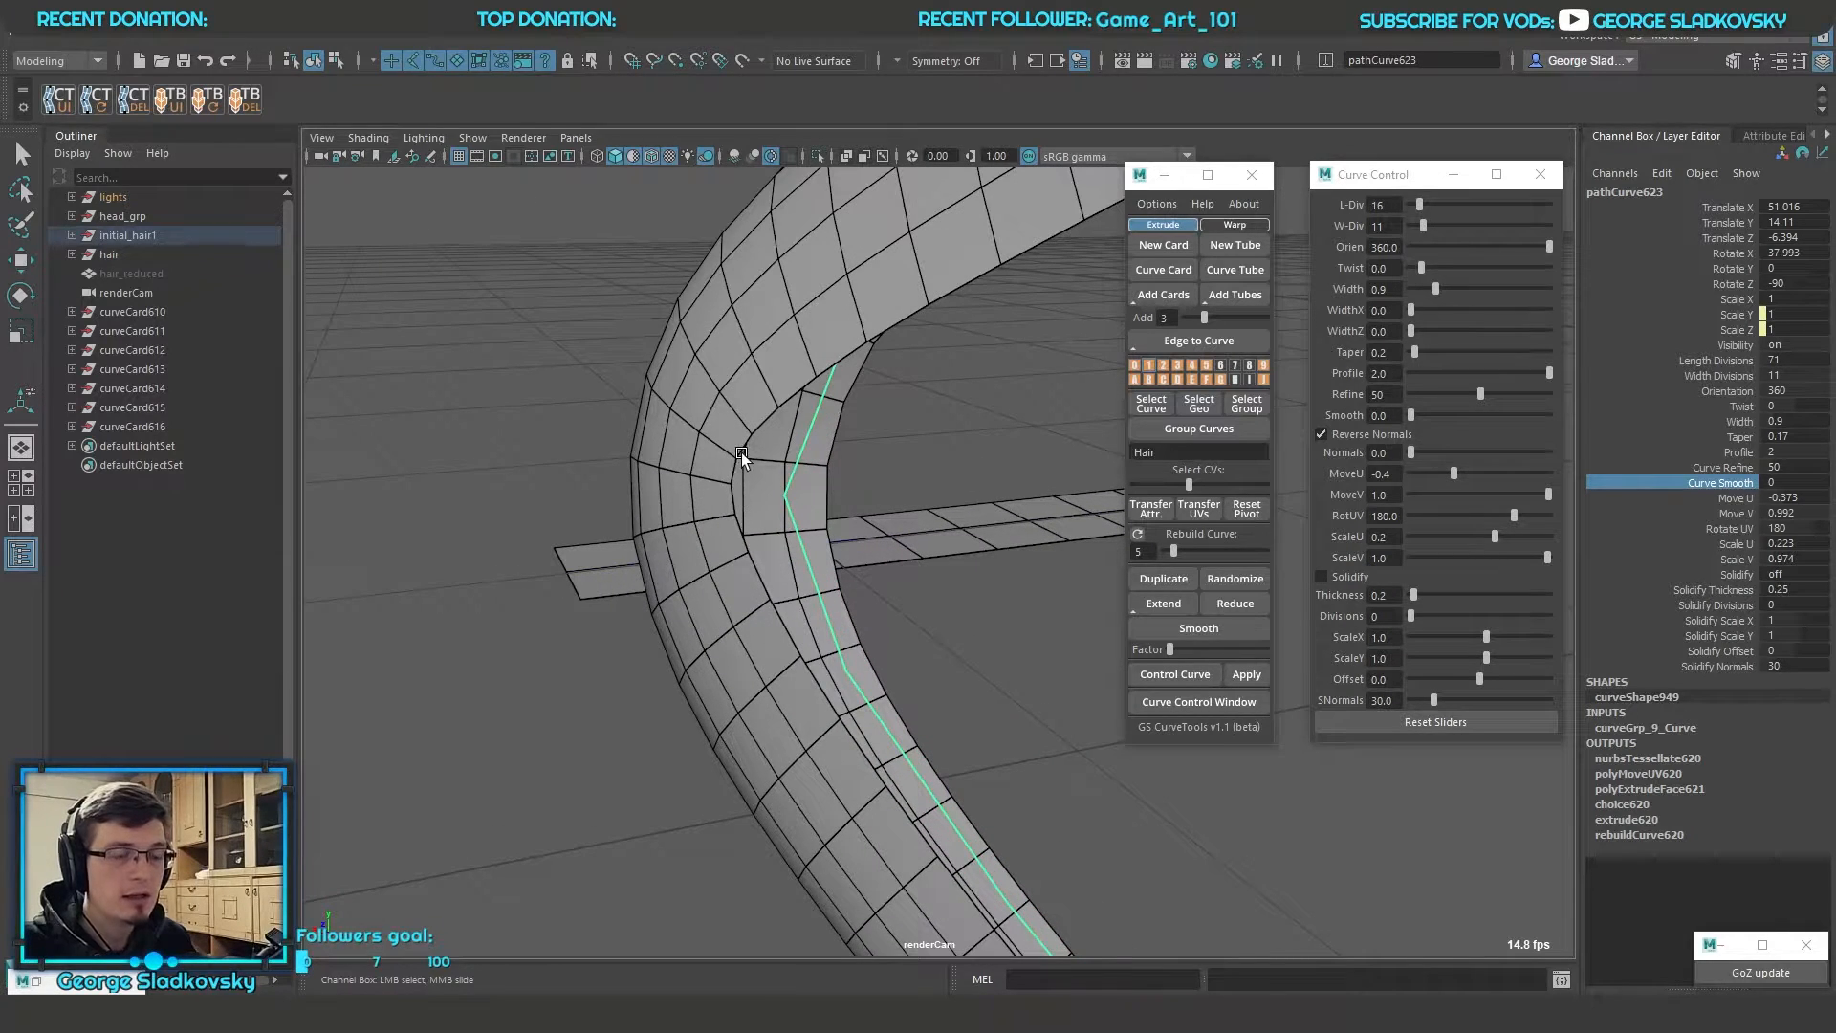
pyautogui.moveTo(731, 468); pyautogui.dragTo(835, 490, button='middle')
pyautogui.keyDown('alt'); pyautogui.moveTo(1071, 573); pyautogui.dragTo(937, 596, button='right'); pyautogui.keyUp('alt')
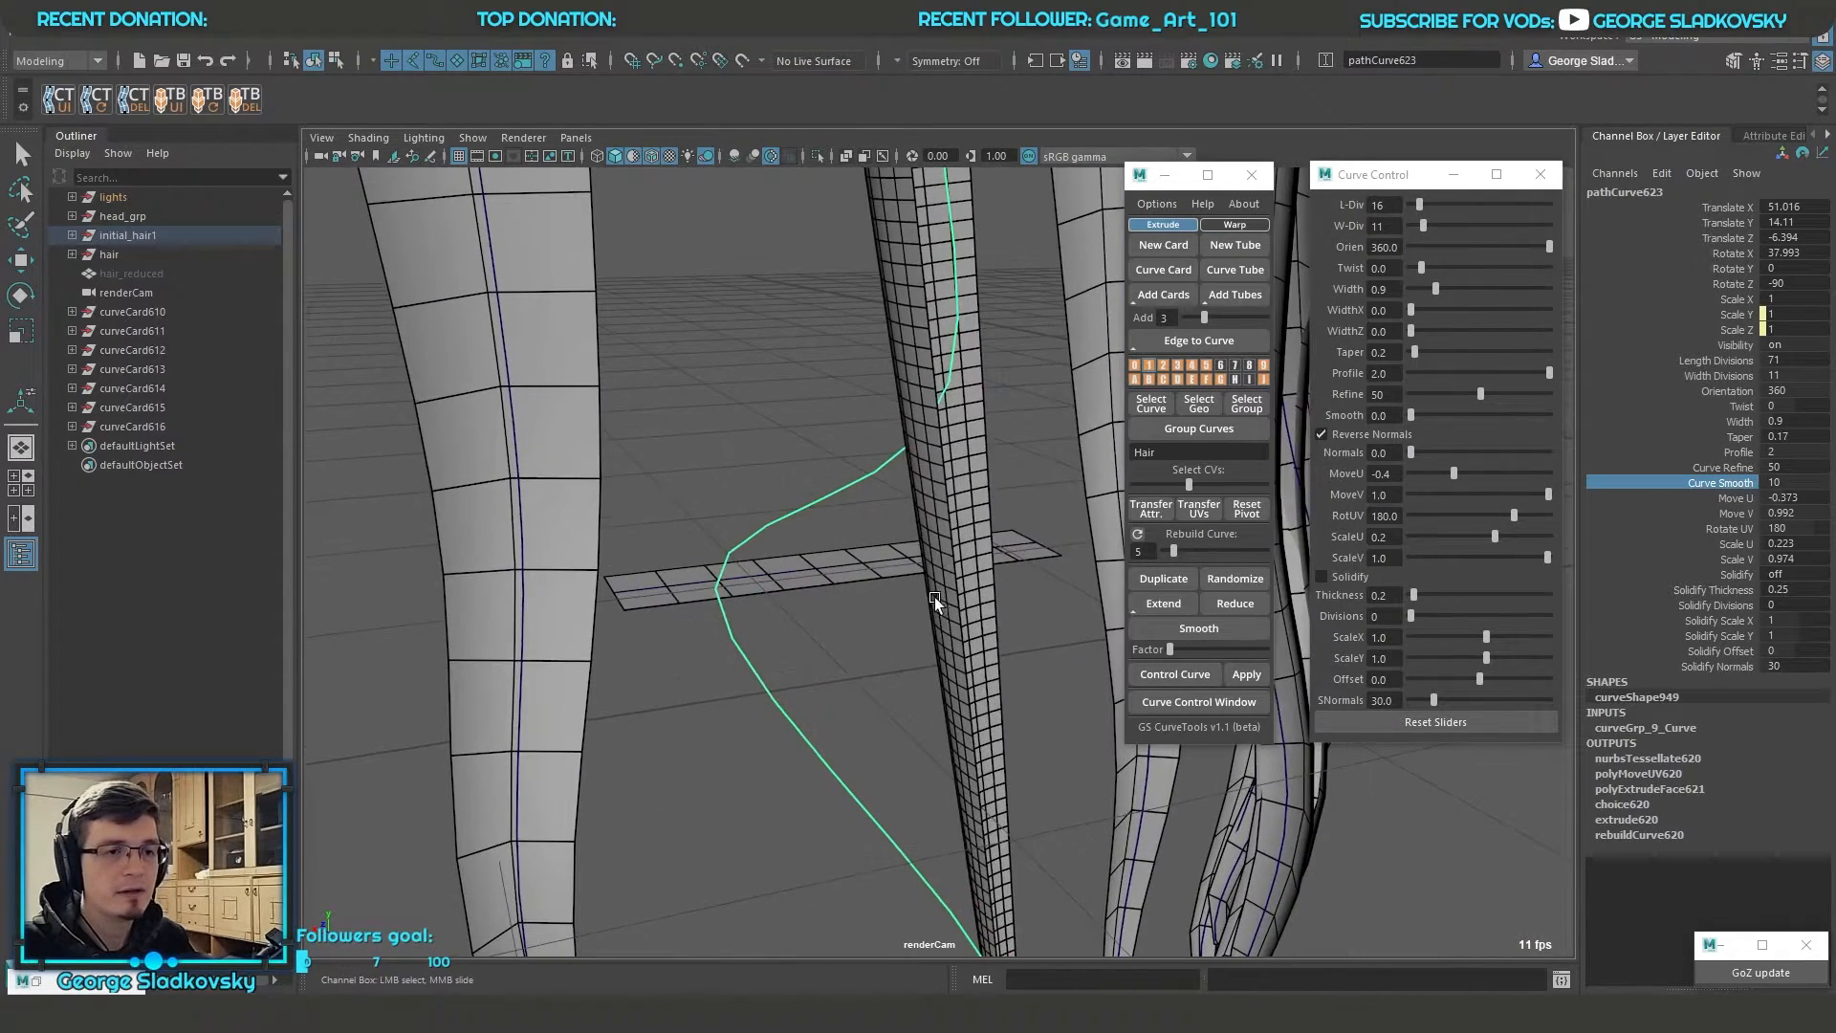
pyautogui.click(691, 595)
pyautogui.keyDown('alt'); pyautogui.moveTo(920, 501); pyautogui.dragTo(873, 402); pyautogui.keyUp('alt')
pyautogui.hotkey('ctrl', 'z')
pyautogui.hotkey('ctrl', 'z')
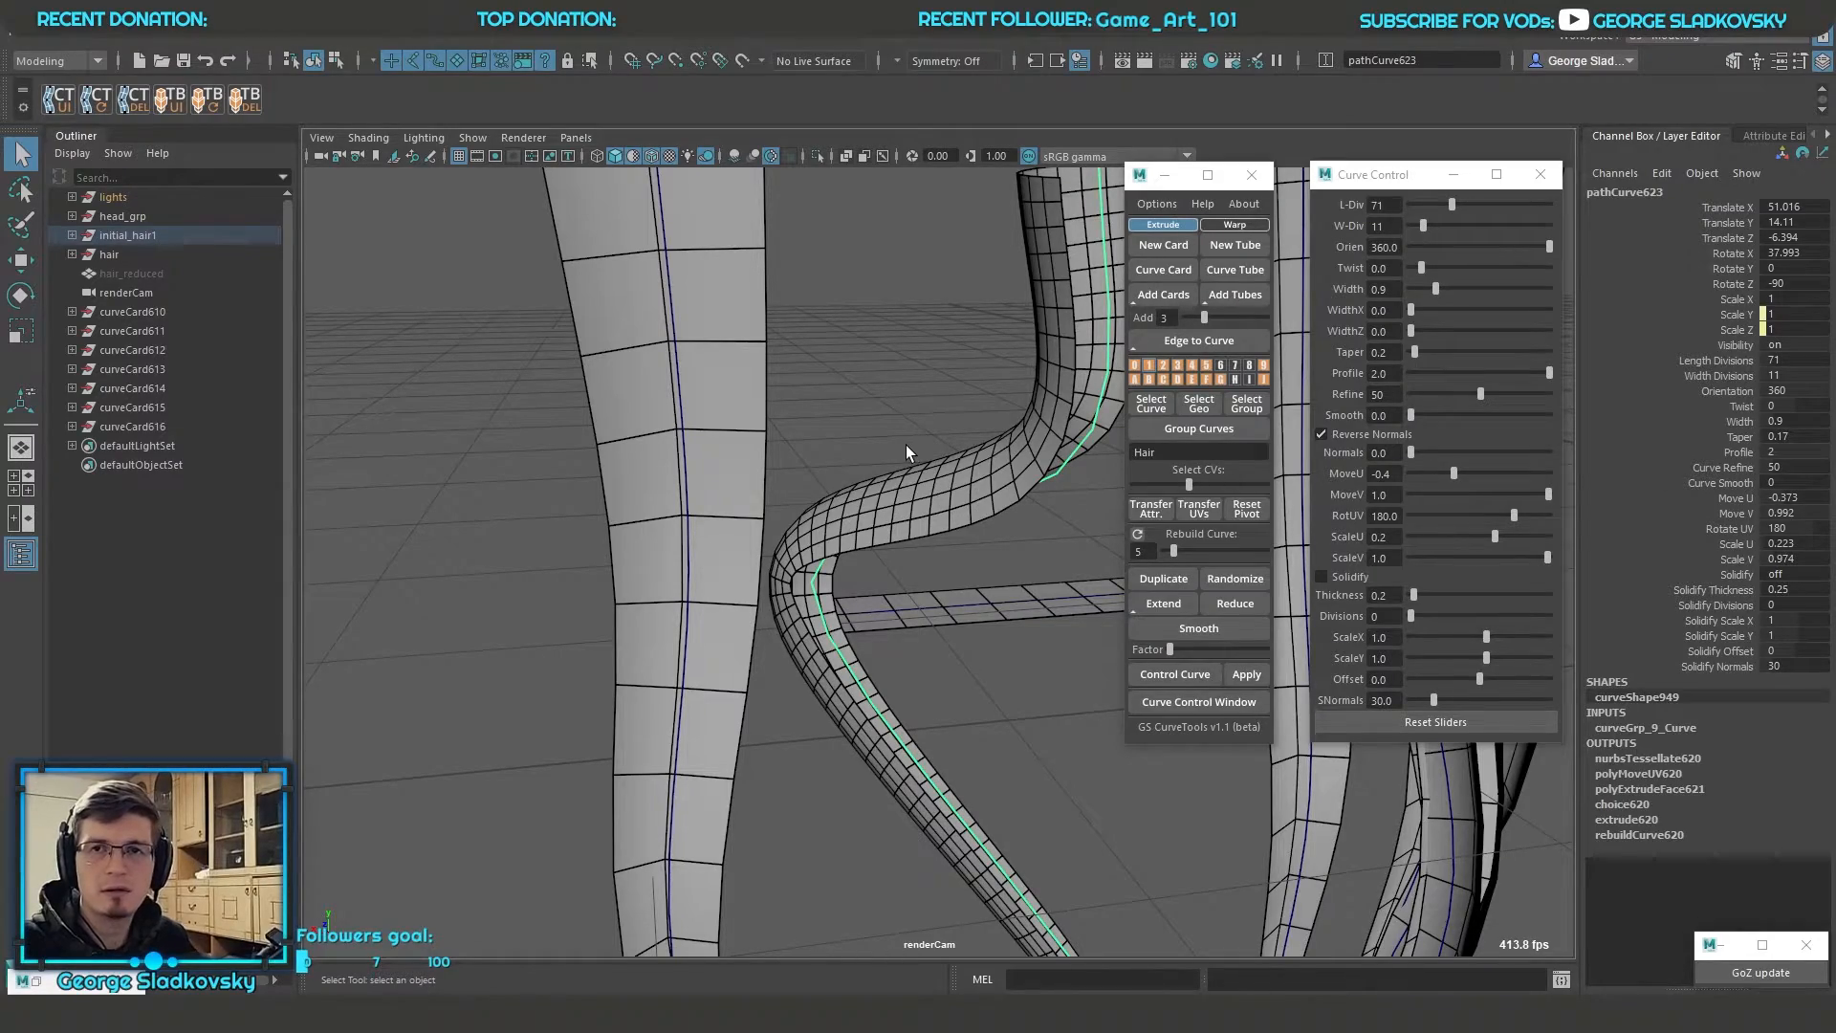
# Try moving the control vertex at the card's sharp bend and undo the move
pyautogui.keyDown('alt'); pyautogui.moveTo(863, 484); pyautogui.dragTo(737, 497); pyautogui.keyUp('alt')
pyautogui.click(621, 611)
pyautogui.moveTo(622, 612)
pyautogui.mouseDown()
pyautogui.moveTo(561, 554)
pyautogui.moveTo(848, 586)
pyautogui.moveTo(644, 586)
pyautogui.mouseUp()
pyautogui.press('w')
pyautogui.hotkey('ctrl', 'z')
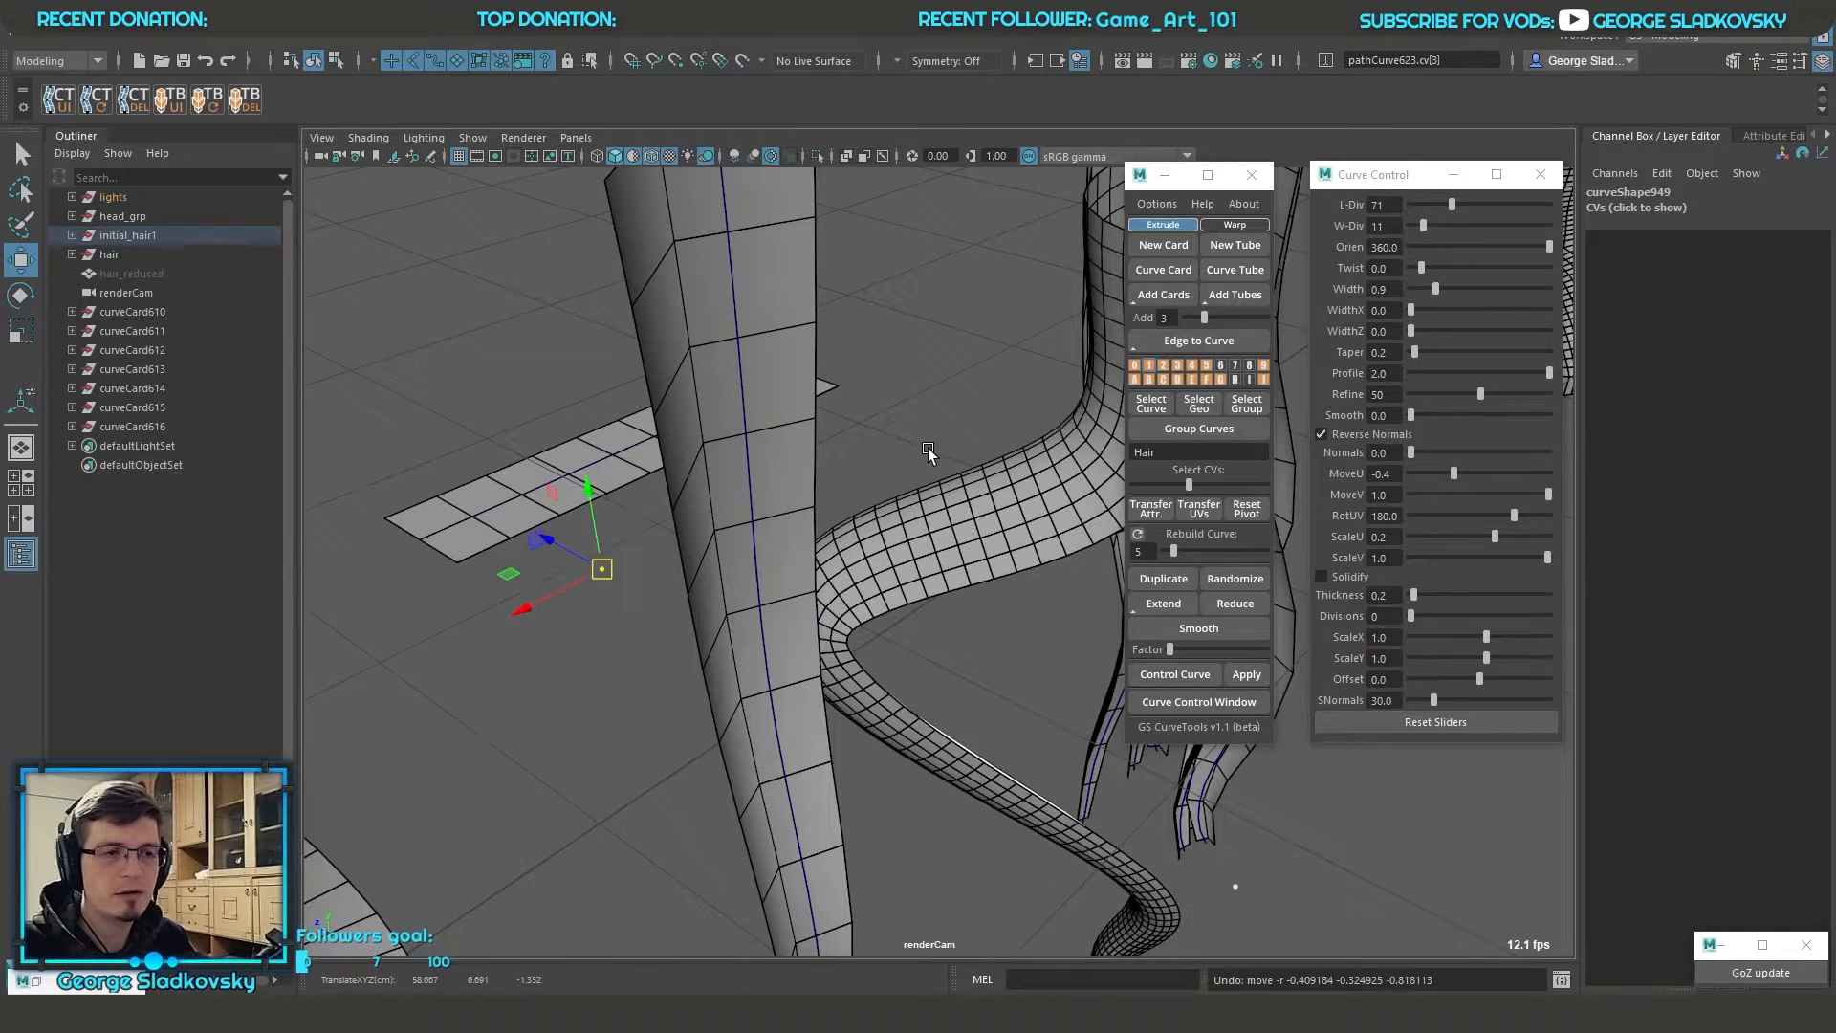
pyautogui.press('q')
pyautogui.moveTo(927, 448); pyautogui.dragTo(1007, 399, button='right')
pyautogui.keyDown('alt'); pyautogui.moveTo(1007, 399); pyautogui.dragTo(915, 451); pyautogui.keyUp('alt')
# Select the bent card's curve and set its curve smooth to 4.43
pyautogui.click(817, 604)
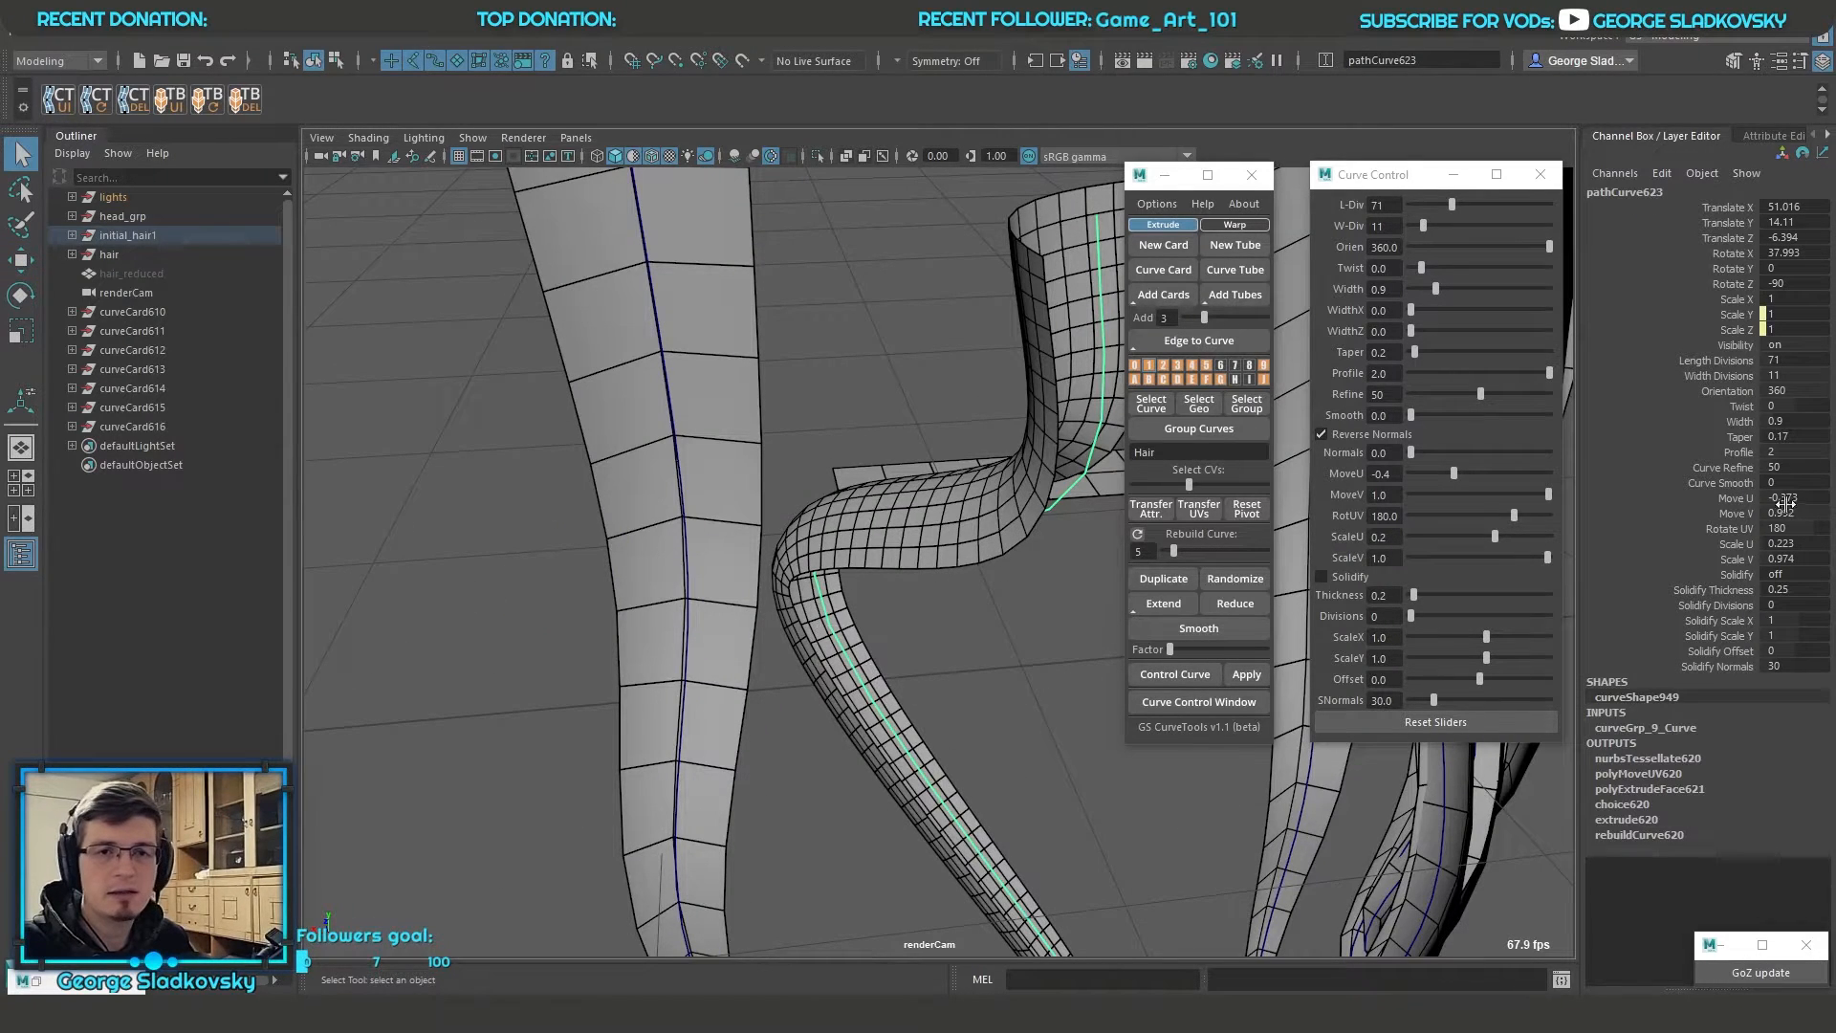
pyautogui.click(1724, 483)
pyautogui.moveTo(980, 521); pyautogui.dragTo(1272, 521, button='middle')
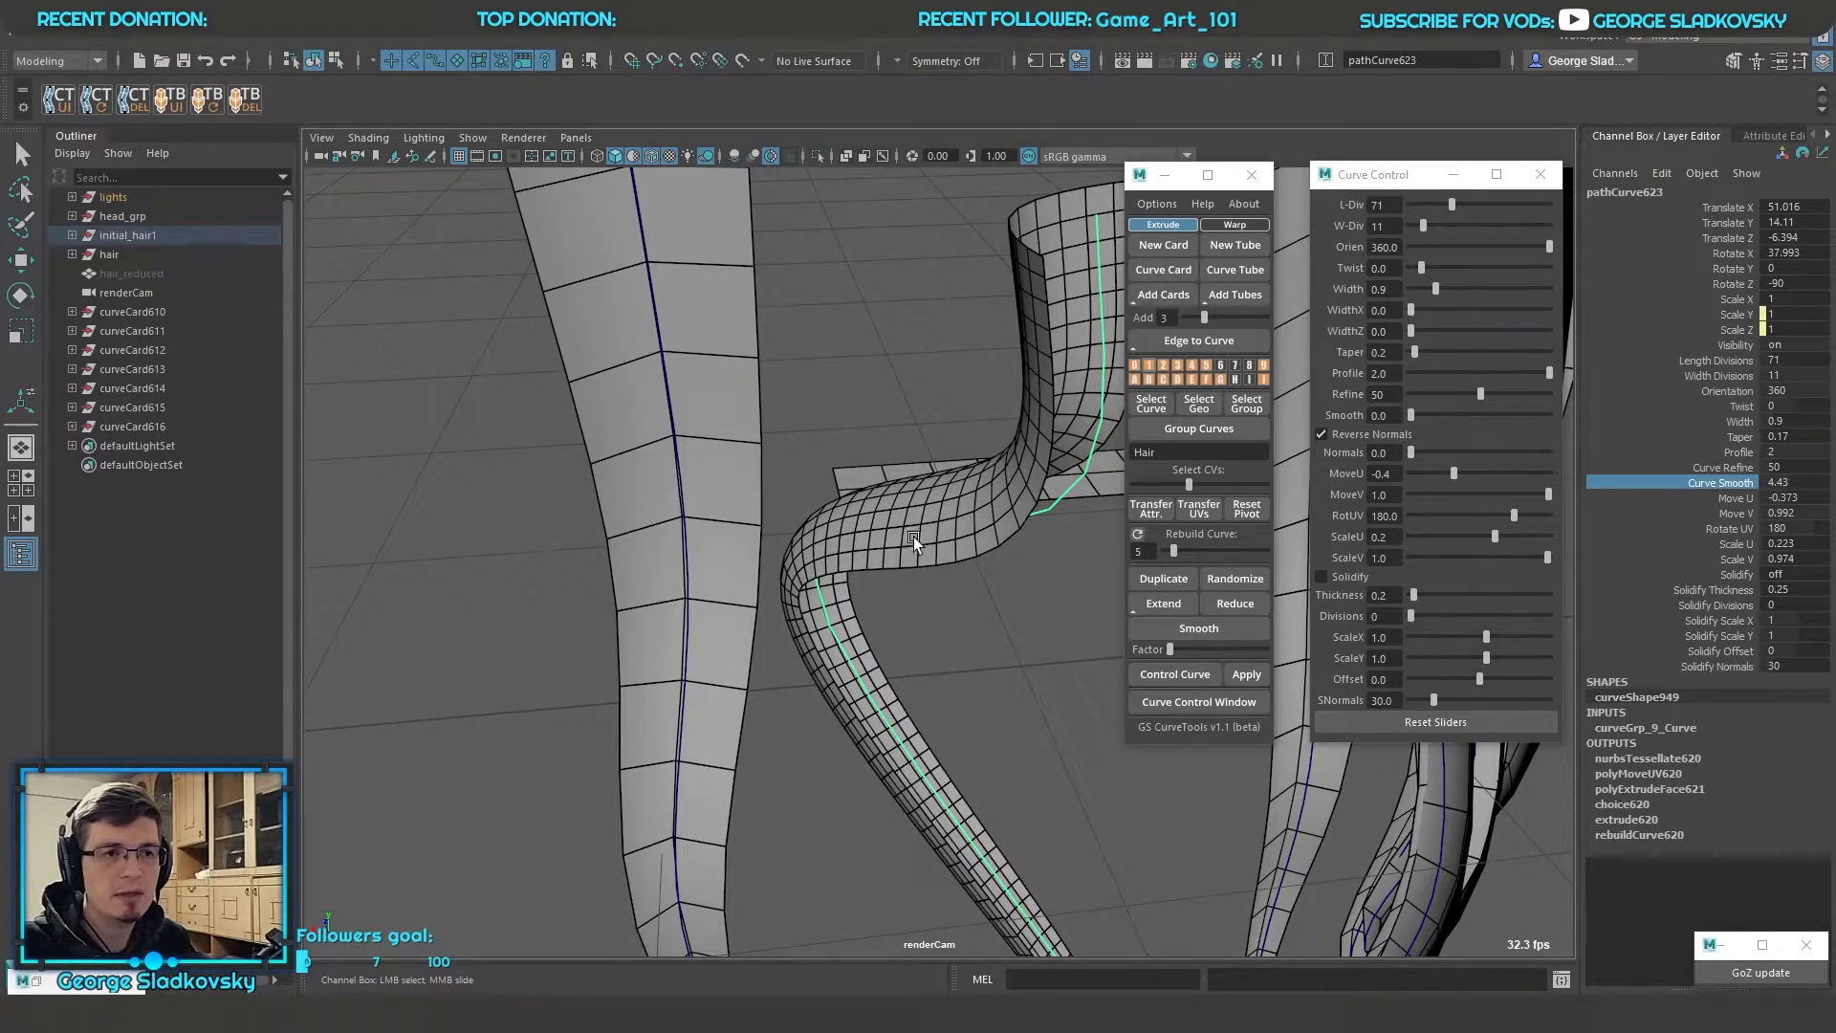
pyautogui.keyDown('alt'); pyautogui.moveTo(951, 528); pyautogui.dragTo(1061, 492); pyautogui.keyUp('alt')
pyautogui.keyDown('alt'); pyautogui.moveTo(1061, 493); pyautogui.dragTo(959, 448, button='right'); pyautogui.keyUp('alt')
pyautogui.click(1012, 350)
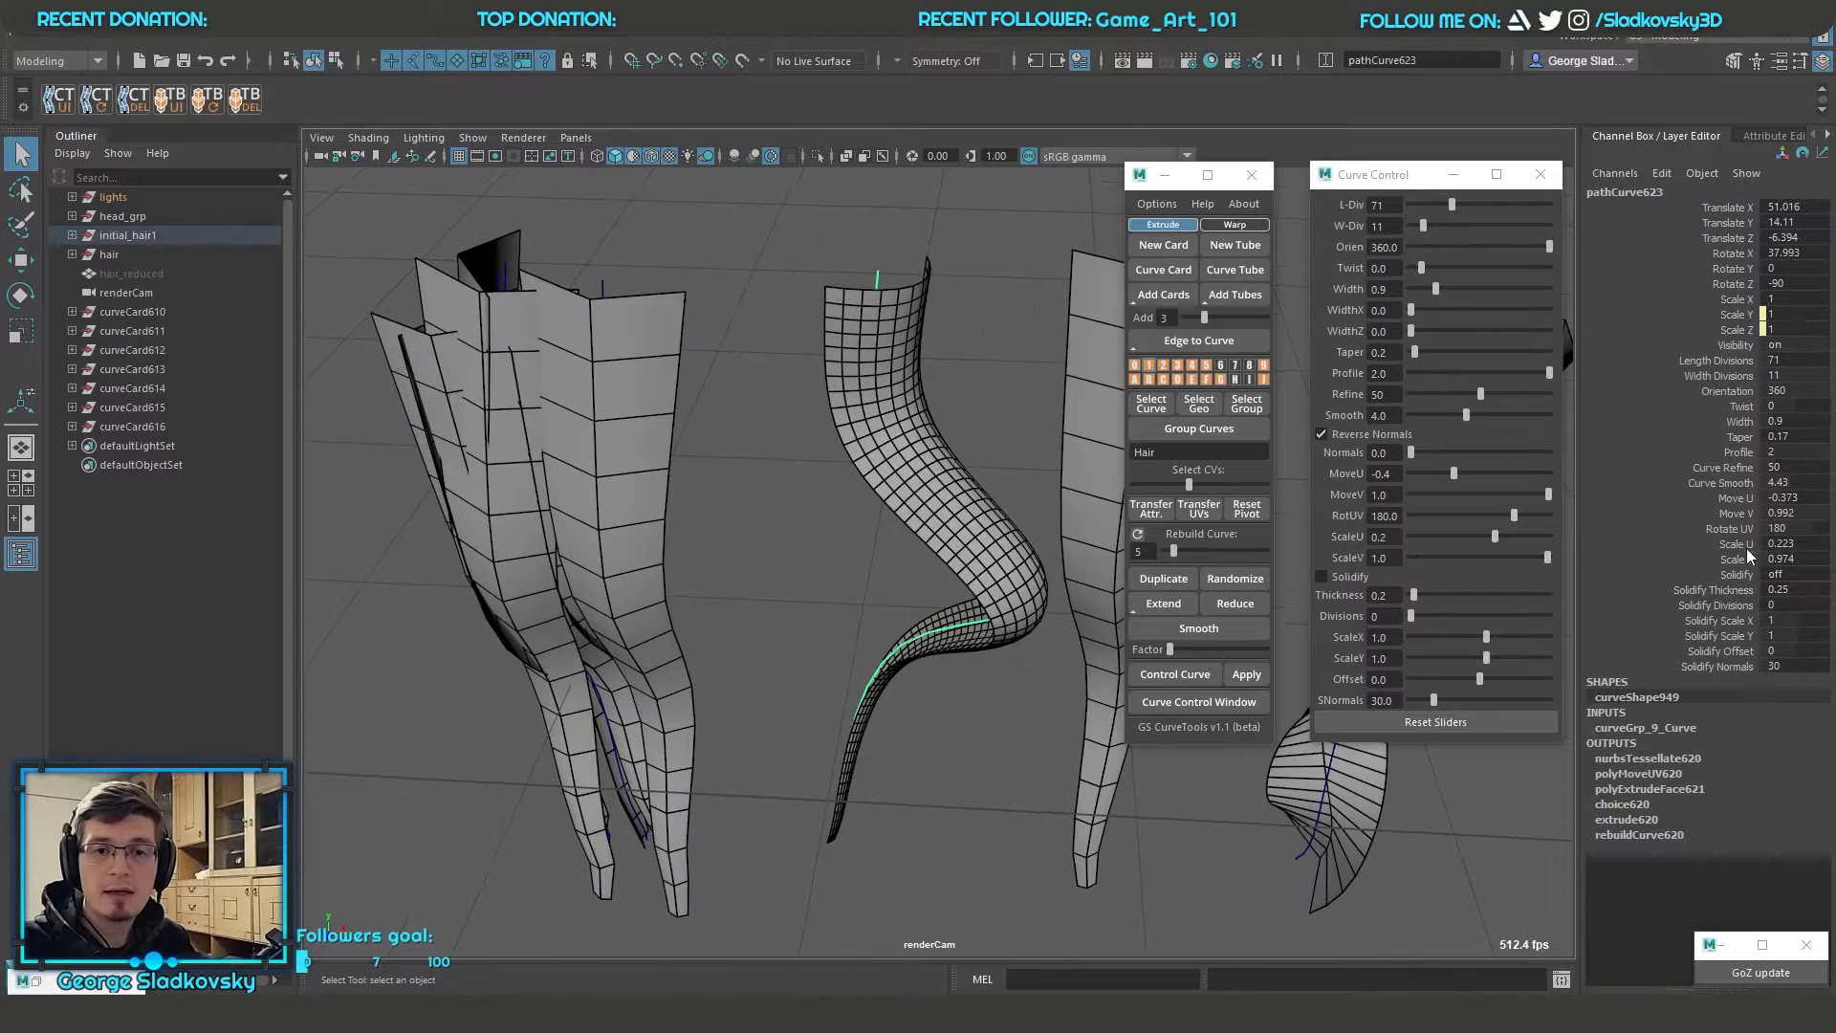
# Turn on Solidify for the bent card to give it thickness
pyautogui.click(1742, 578)
pyautogui.keyDown('alt'); pyautogui.moveTo(918, 574); pyautogui.dragTo(948, 595); pyautogui.keyUp('alt')
pyautogui.moveTo(910, 571); pyautogui.dragTo(1287, 579, button='middle')
pyautogui.keyDown('alt'); pyautogui.moveTo(927, 506); pyautogui.dragTo(1102, 444); pyautogui.keyUp('alt')
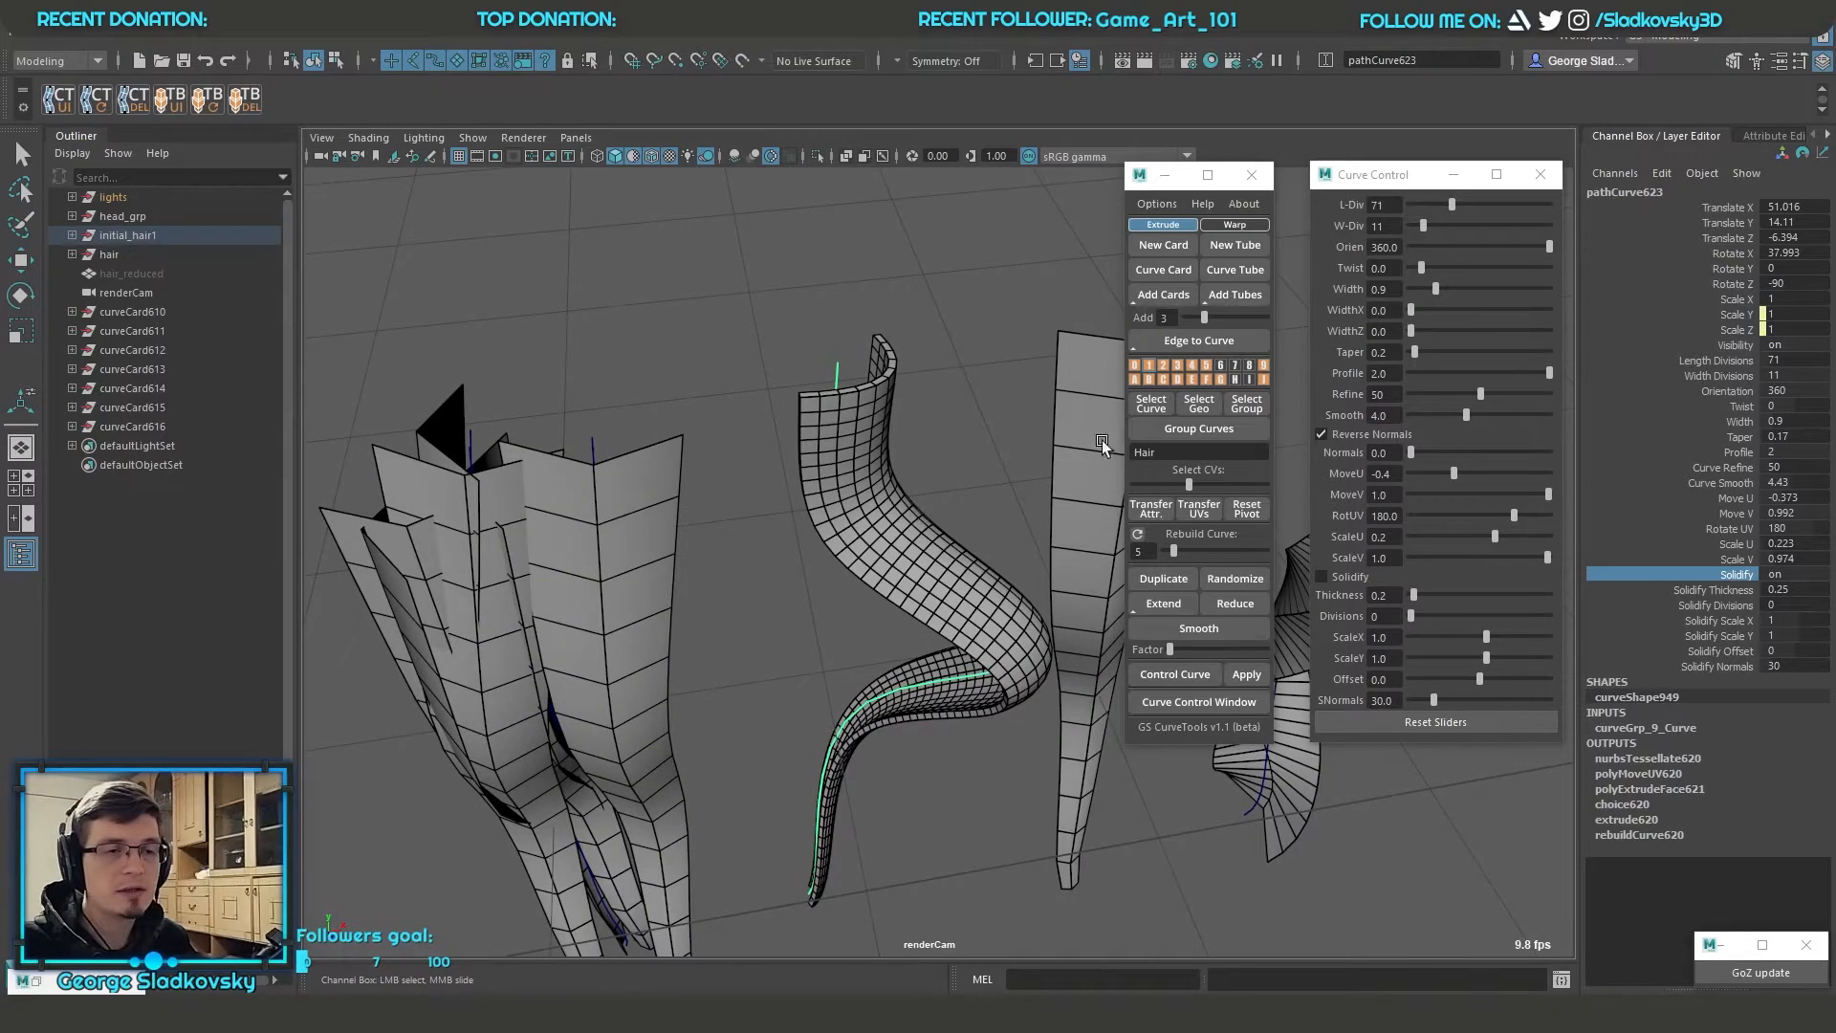
# Reduce the solidified card to 48 length divisions and 4 width divisions
pyautogui.click(1743, 371)
pyautogui.moveTo(838, 483); pyautogui.dragTo(1147, 526, button='middle')
pyautogui.click(1719, 376)
pyautogui.moveTo(1129, 406); pyautogui.dragTo(659, 427, button='middle')
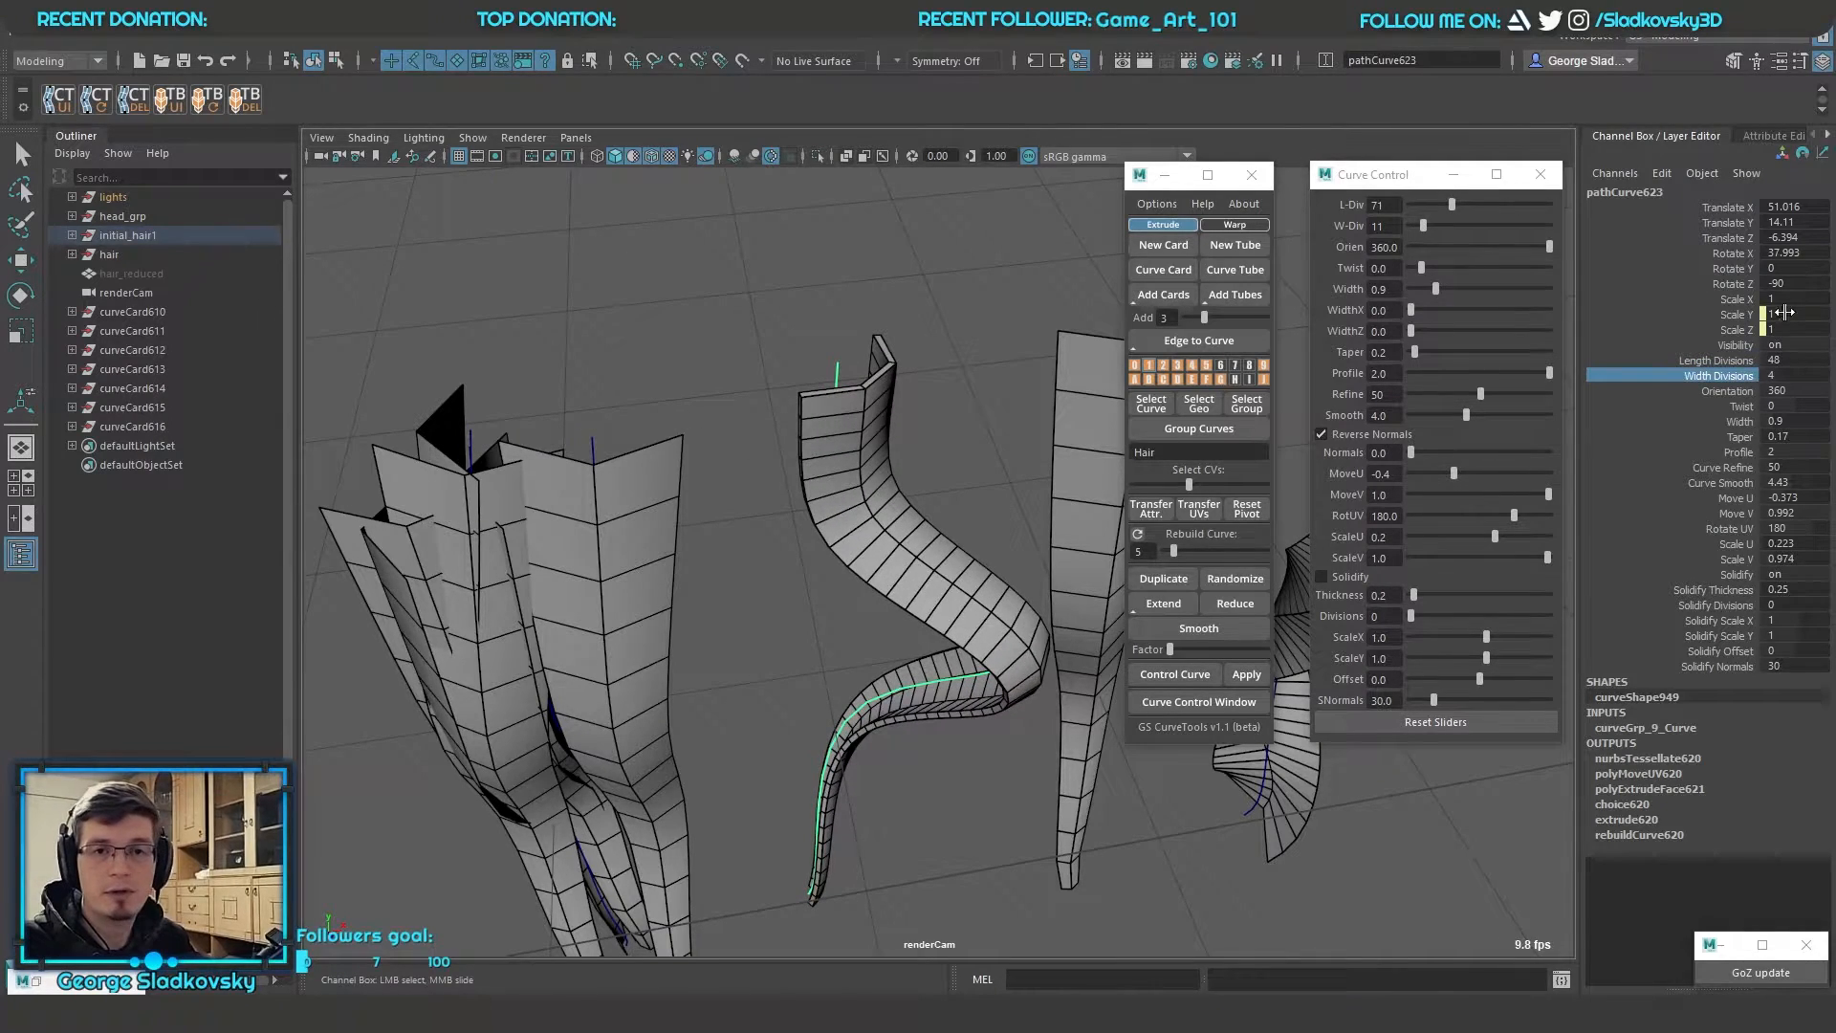
# Set the solidify thickness of the bent card to 0.78
pyautogui.scroll(3, 995, 448)
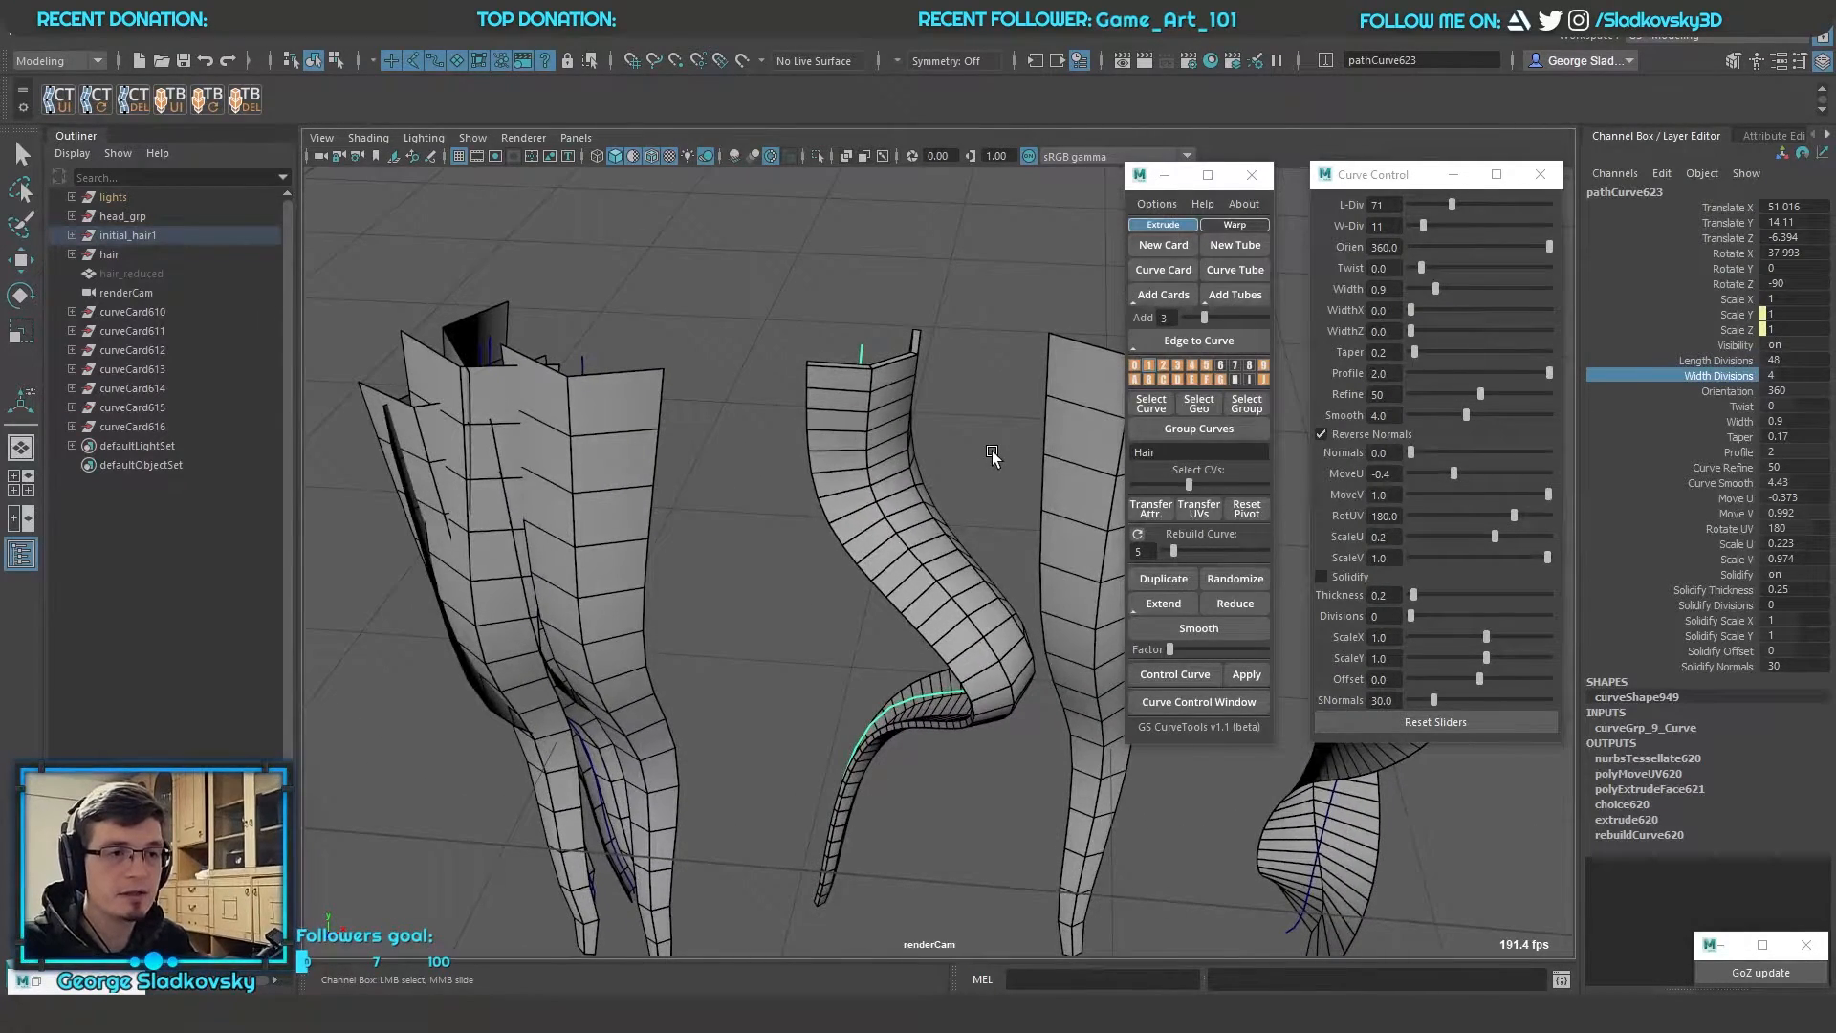
pyautogui.scroll(5, 990, 451)
pyautogui.click(1735, 589)
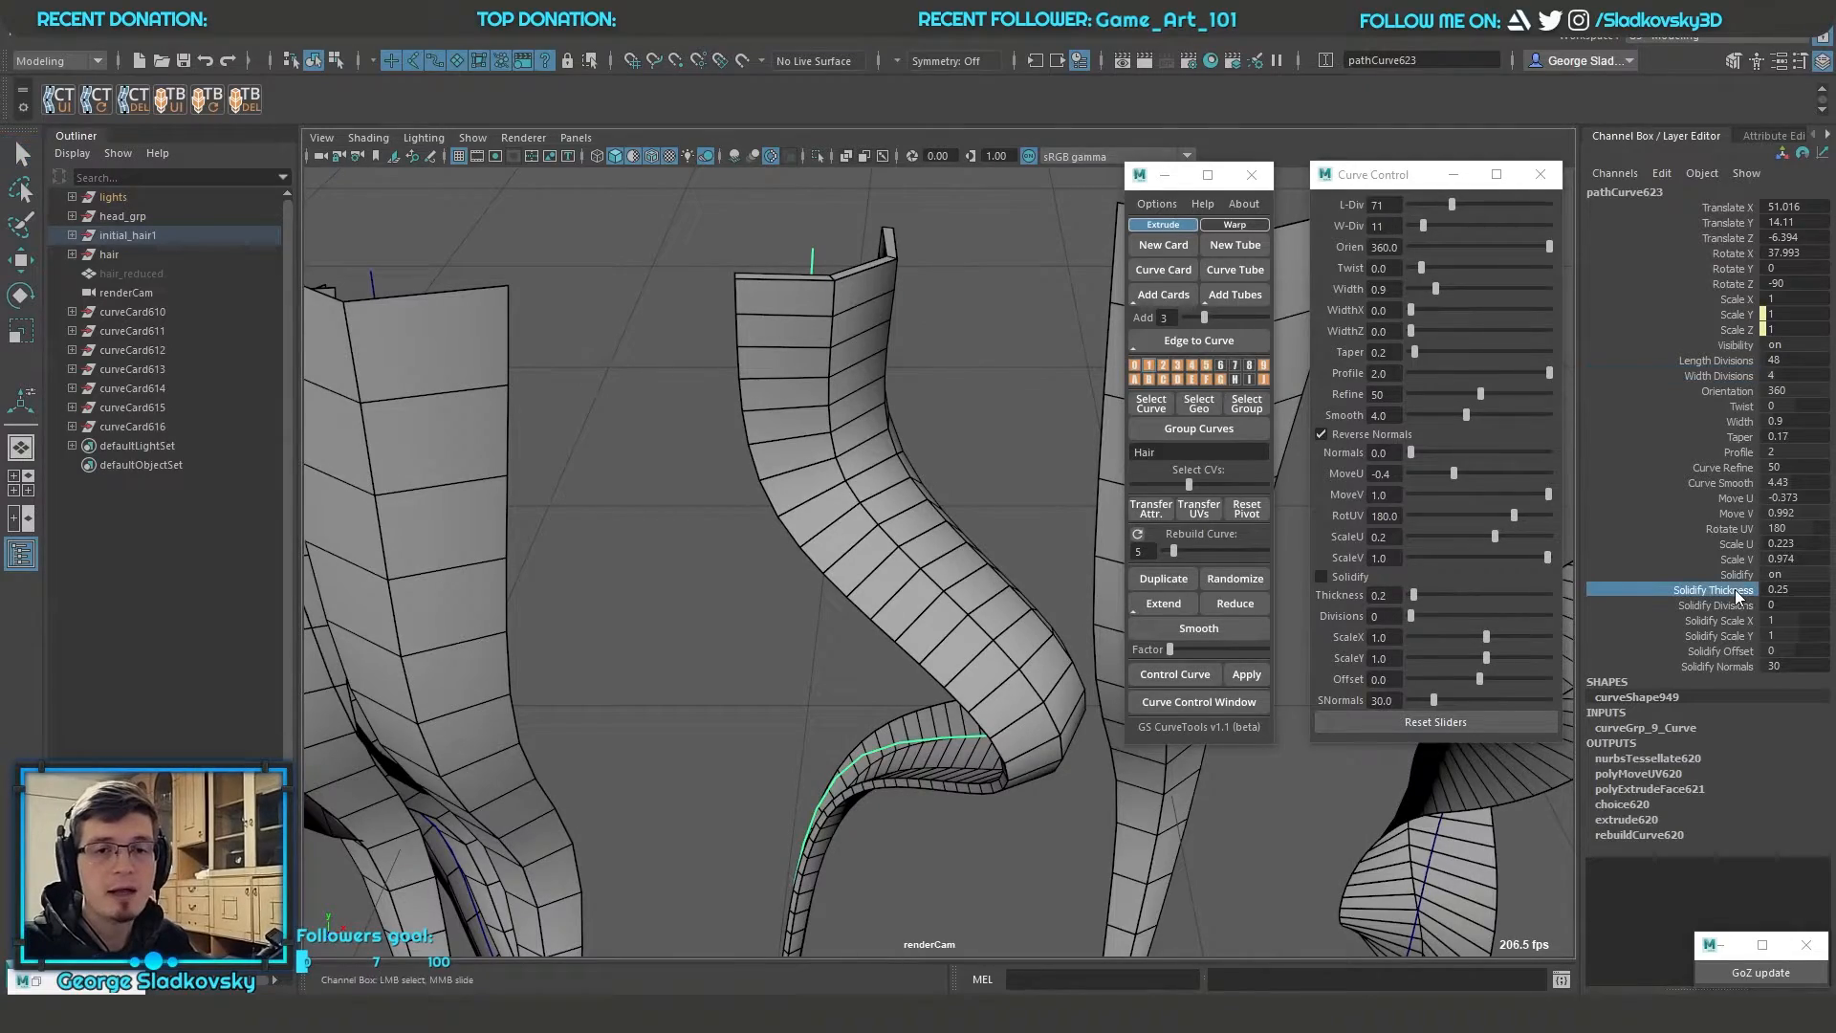
pyautogui.moveTo(918, 463); pyautogui.dragTo(1047, 468, button='middle')
pyautogui.keyDown('alt'); pyautogui.moveTo(1042, 588); pyautogui.dragTo(921, 600); pyautogui.keyUp('alt')
pyautogui.keyDown('alt'); pyautogui.moveTo(921, 600); pyautogui.dragTo(1012, 294, button='middle'); pyautogui.keyUp('alt')
pyautogui.keyDown('alt'); pyautogui.moveTo(1012, 295); pyautogui.dragTo(1066, 504); pyautogui.keyUp('alt')
pyautogui.scroll(-7, 995, 508)
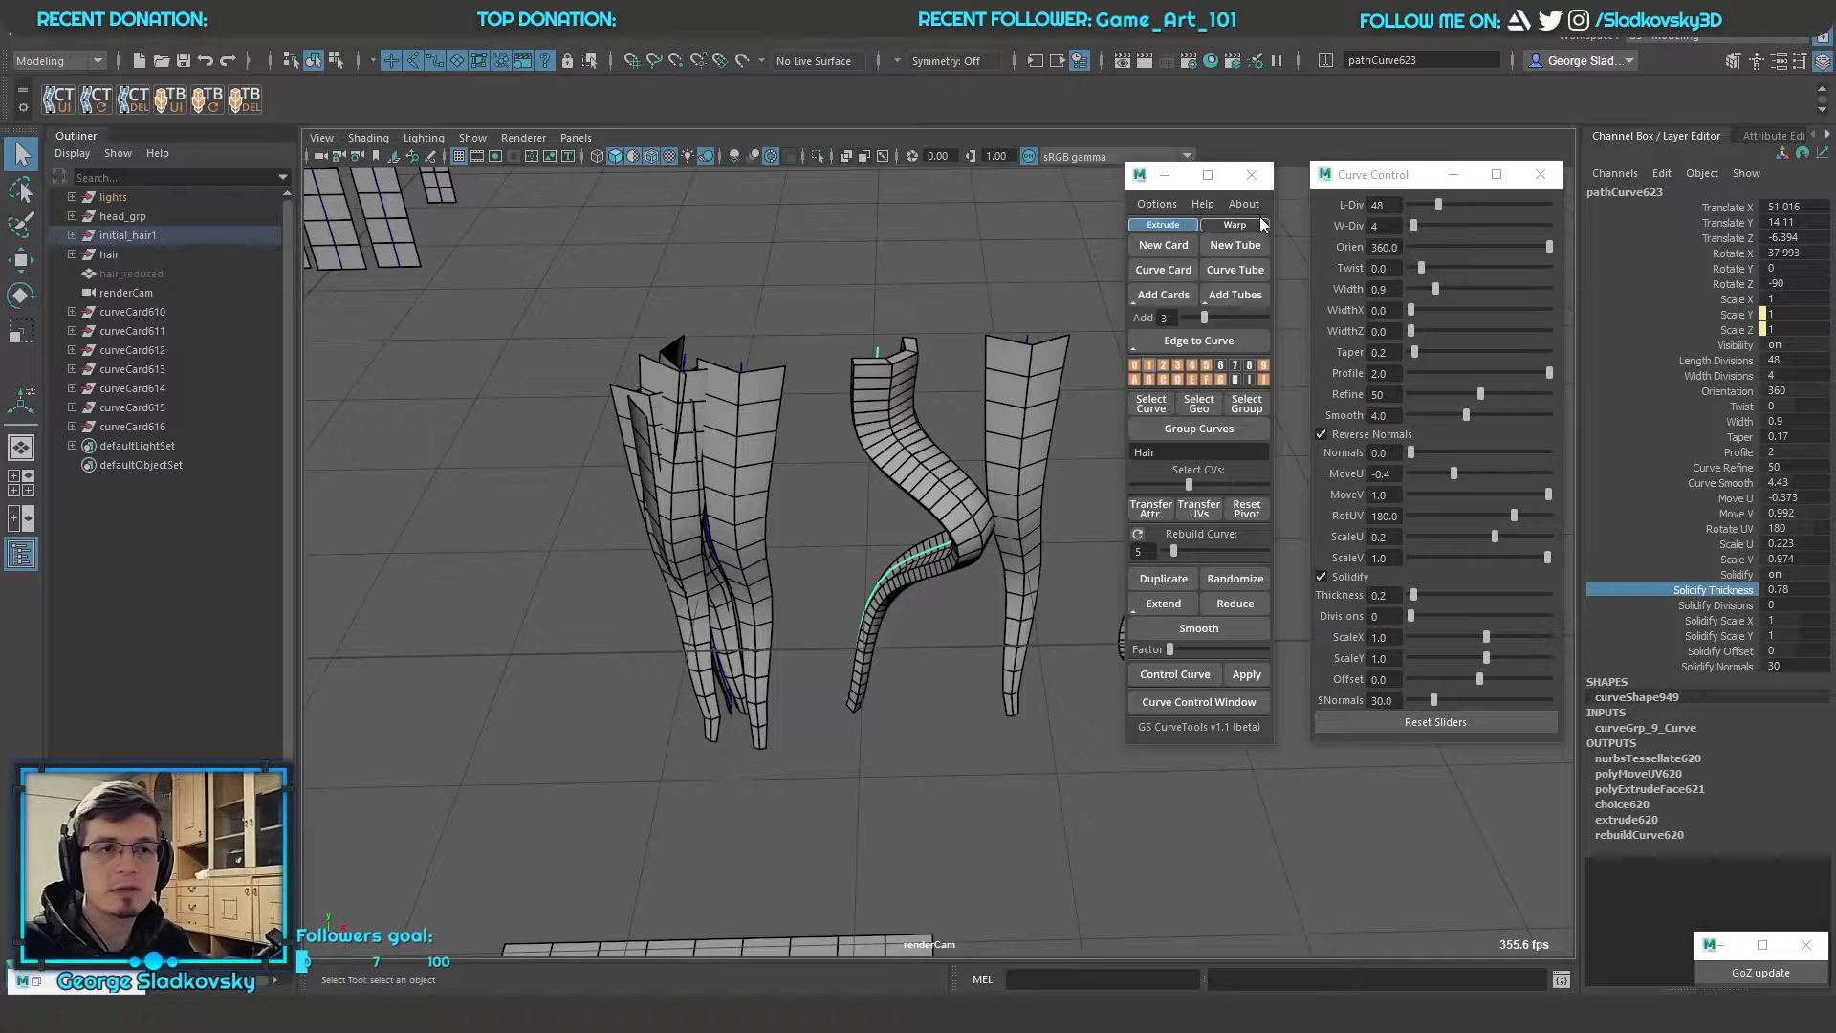
# Create a new tube and frame it in the viewport
pyautogui.click(1241, 248)
pyautogui.scroll(-6, 918, 458)
pyautogui.press('w')
pyautogui.press('f')
pyautogui.keyDown('alt'); pyautogui.moveTo(881, 374); pyautogui.dragTo(931, 314); pyautogui.keyUp('alt')
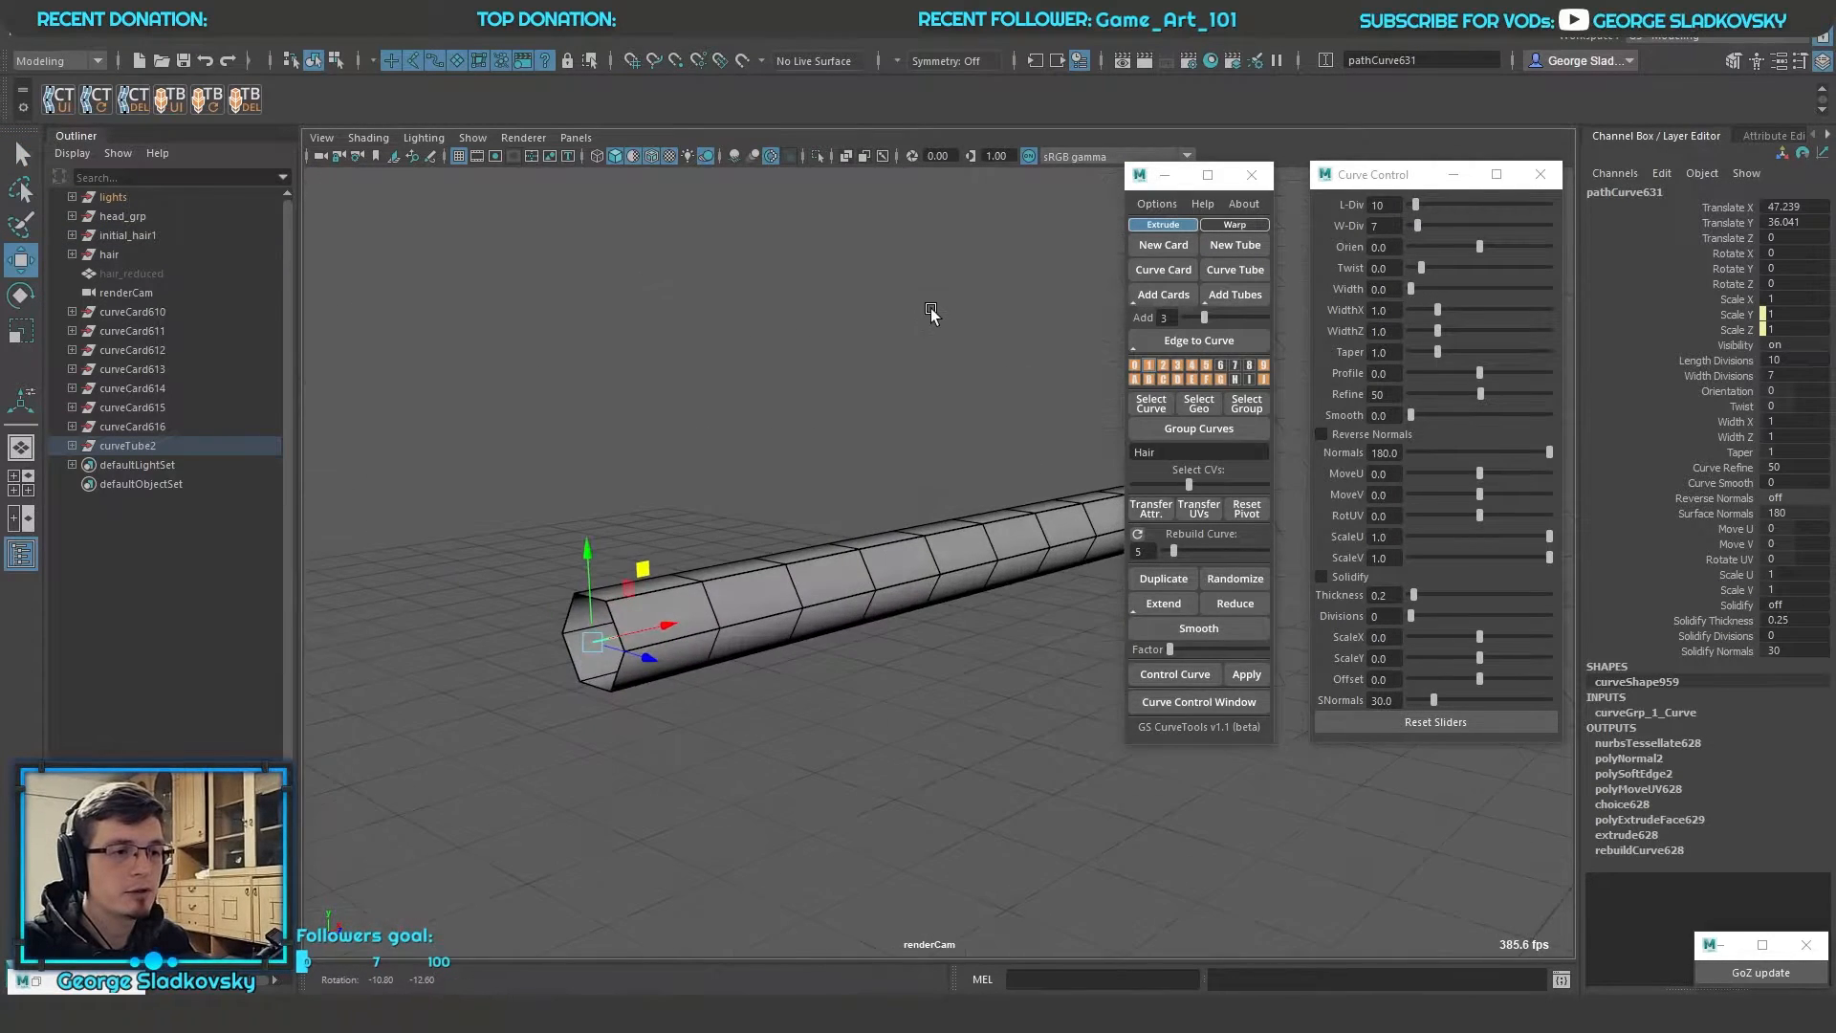
# Turn on Solidify for the new tube and set its solidify thickness to 0.57
pyautogui.click(1733, 515)
pyautogui.click(1735, 604)
pyautogui.moveTo(909, 452); pyautogui.dragTo(954, 452, button='middle')
pyautogui.keyDown('alt'); pyautogui.moveTo(954, 452); pyautogui.dragTo(982, 317); pyautogui.keyUp('alt')
pyautogui.keyDown('alt'); pyautogui.moveTo(982, 317); pyautogui.dragTo(1046, 412, button='right'); pyautogui.keyUp('alt')
pyautogui.click(1685, 624)
pyautogui.moveTo(826, 431); pyautogui.dragTo(894, 435, button='middle')
pyautogui.keyDown('alt'); pyautogui.moveTo(908, 425); pyautogui.dragTo(957, 329); pyautogui.keyUp('alt')
# Bend the solidified tube into a wave by moving the control vertices of its path curve
pyautogui.press('F9')
pyautogui.press('w')
pyautogui.moveTo(1026, 461); pyautogui.dragTo(1029, 346)
pyautogui.press('4')
pyautogui.moveTo(1025, 421)
pyautogui.mouseDown()
pyautogui.moveTo(971, 384)
pyautogui.moveTo(943, 325)
pyautogui.moveTo(908, 412)
pyautogui.mouseUp()
pyautogui.press('q')
pyautogui.press('5')
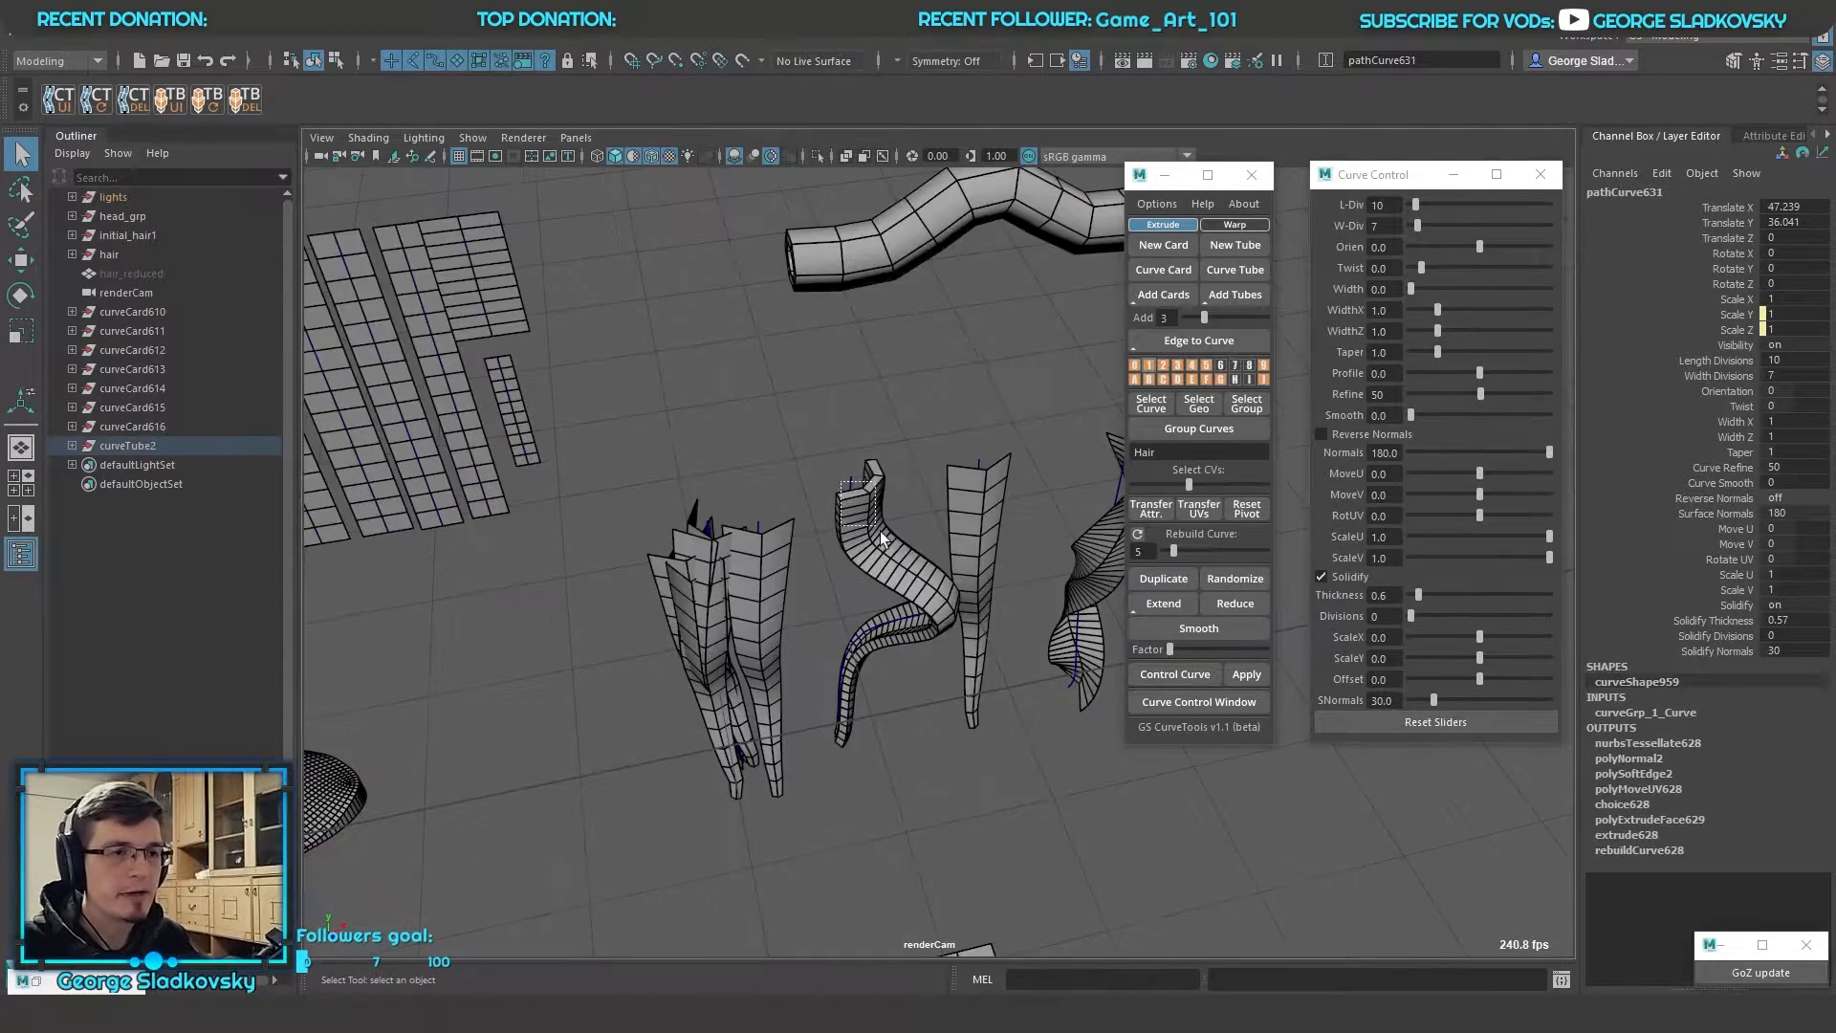
# Try a solidify offset of 0.37 on the bent solidified card, undo it and clear the selection
pyautogui.click(879, 531)
pyautogui.press('f')
pyautogui.keyDown('alt'); pyautogui.moveTo(884, 530); pyautogui.dragTo(920, 457); pyautogui.keyUp('alt')
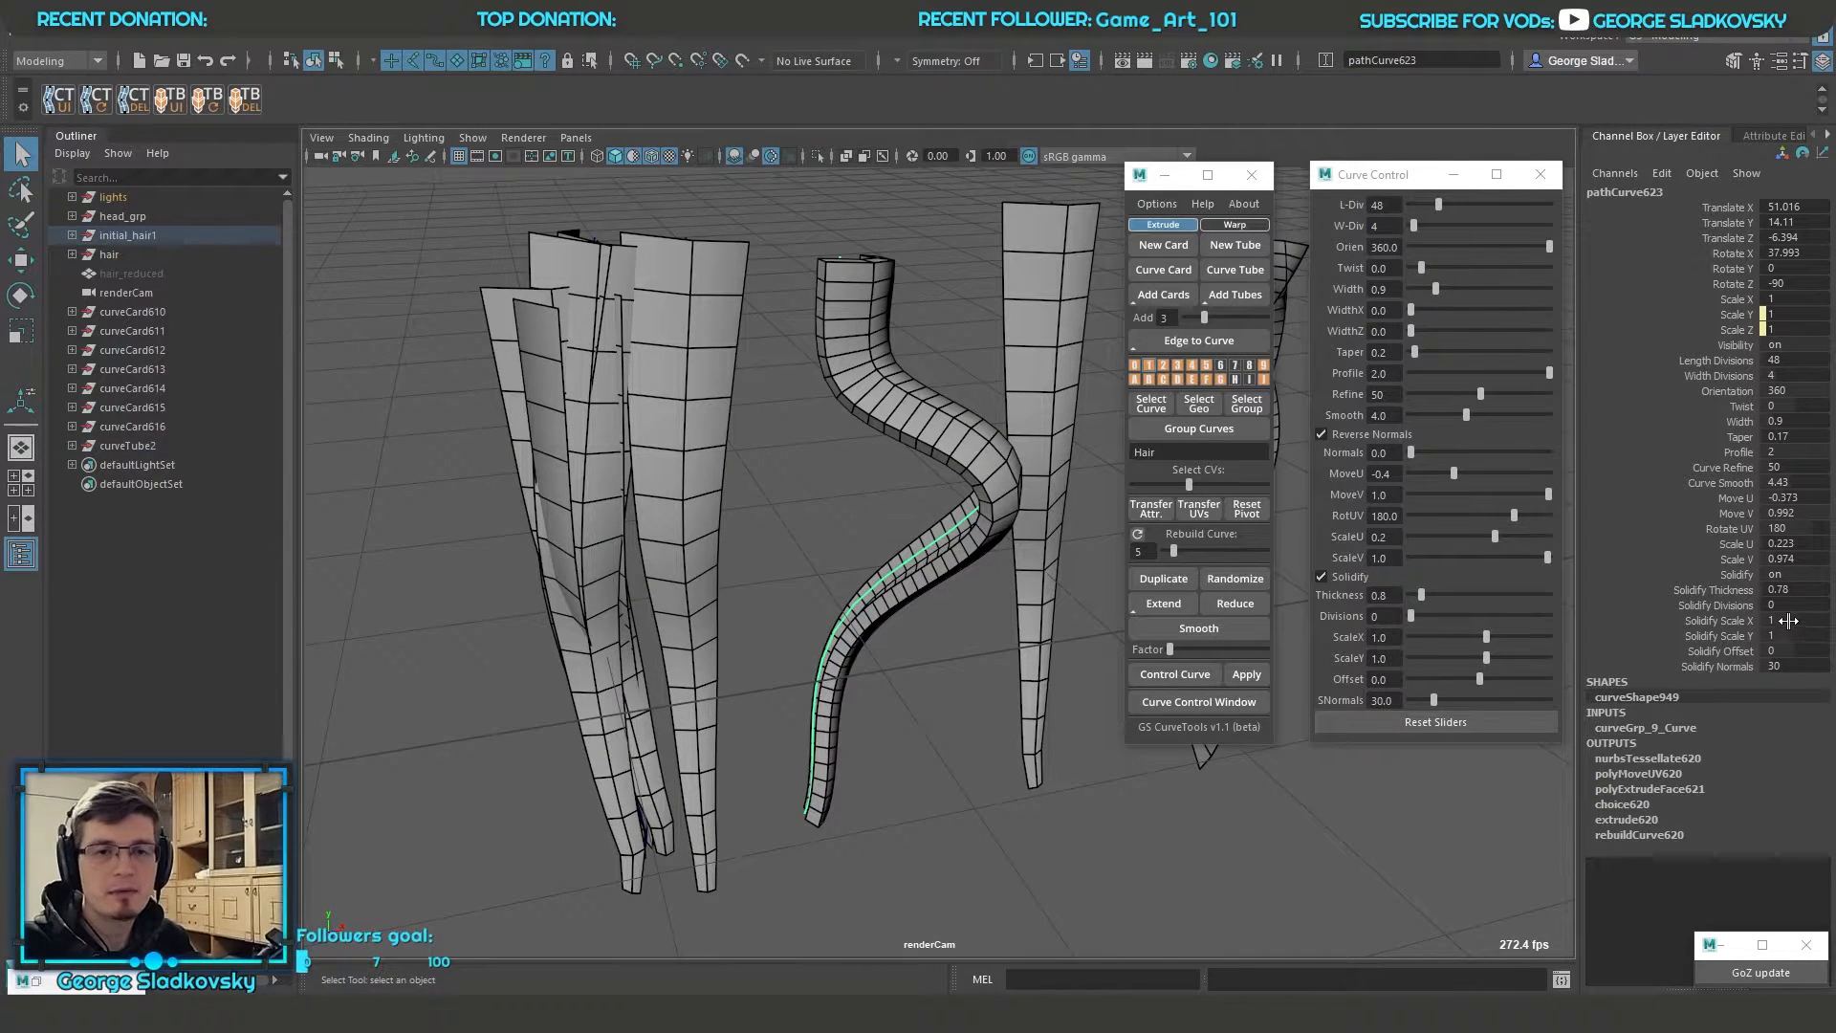
pyautogui.click(1724, 650)
pyautogui.keyDown('alt'); pyautogui.moveTo(904, 402); pyautogui.dragTo(877, 423); pyautogui.keyUp('alt')
pyautogui.moveTo(878, 422); pyautogui.dragTo(938, 421, button='middle')
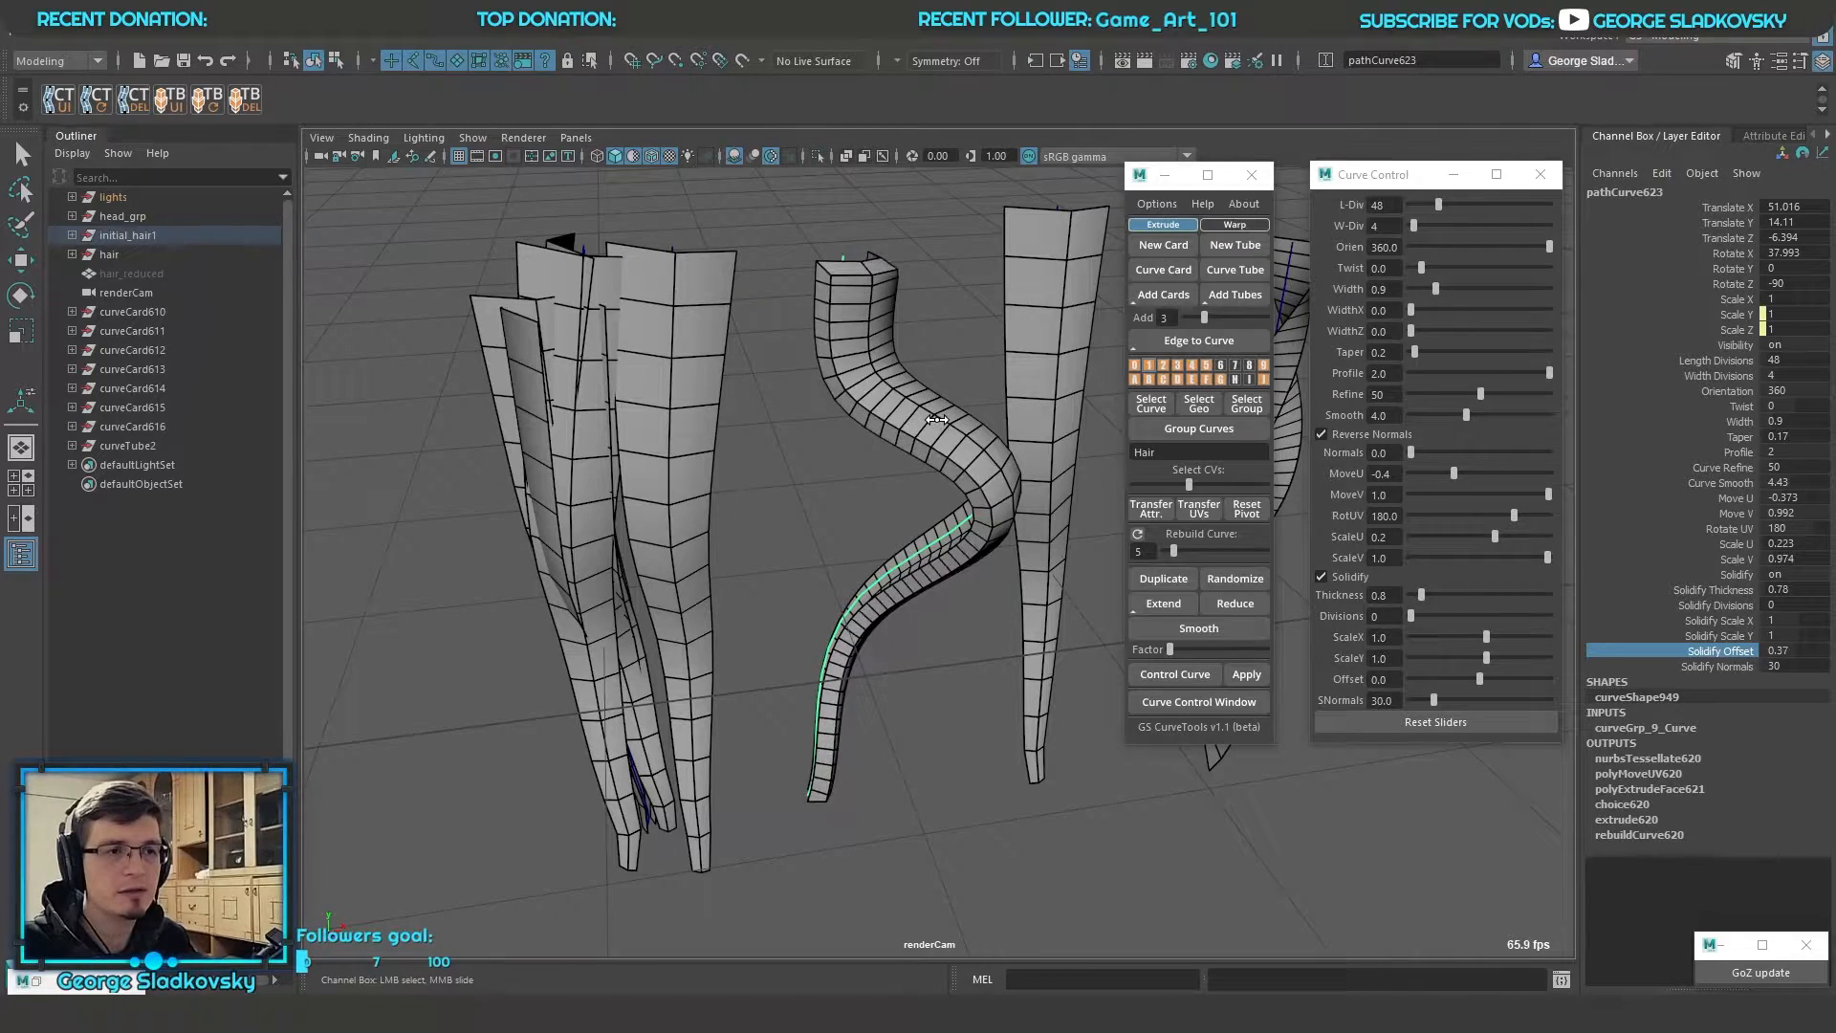
pyautogui.keyDown('alt'); pyautogui.moveTo(915, 312); pyautogui.dragTo(937, 457, button='middle'); pyautogui.keyUp('alt')
pyautogui.hotkey('ctrl', 'z')
pyautogui.press('q')
pyautogui.click(995, 375)
pyautogui.scroll(-6, 1000, 375)
pyautogui.keyDown('alt'); pyautogui.moveTo(1000, 375); pyautogui.dragTo(1005, 381); pyautogui.keyUp('alt')
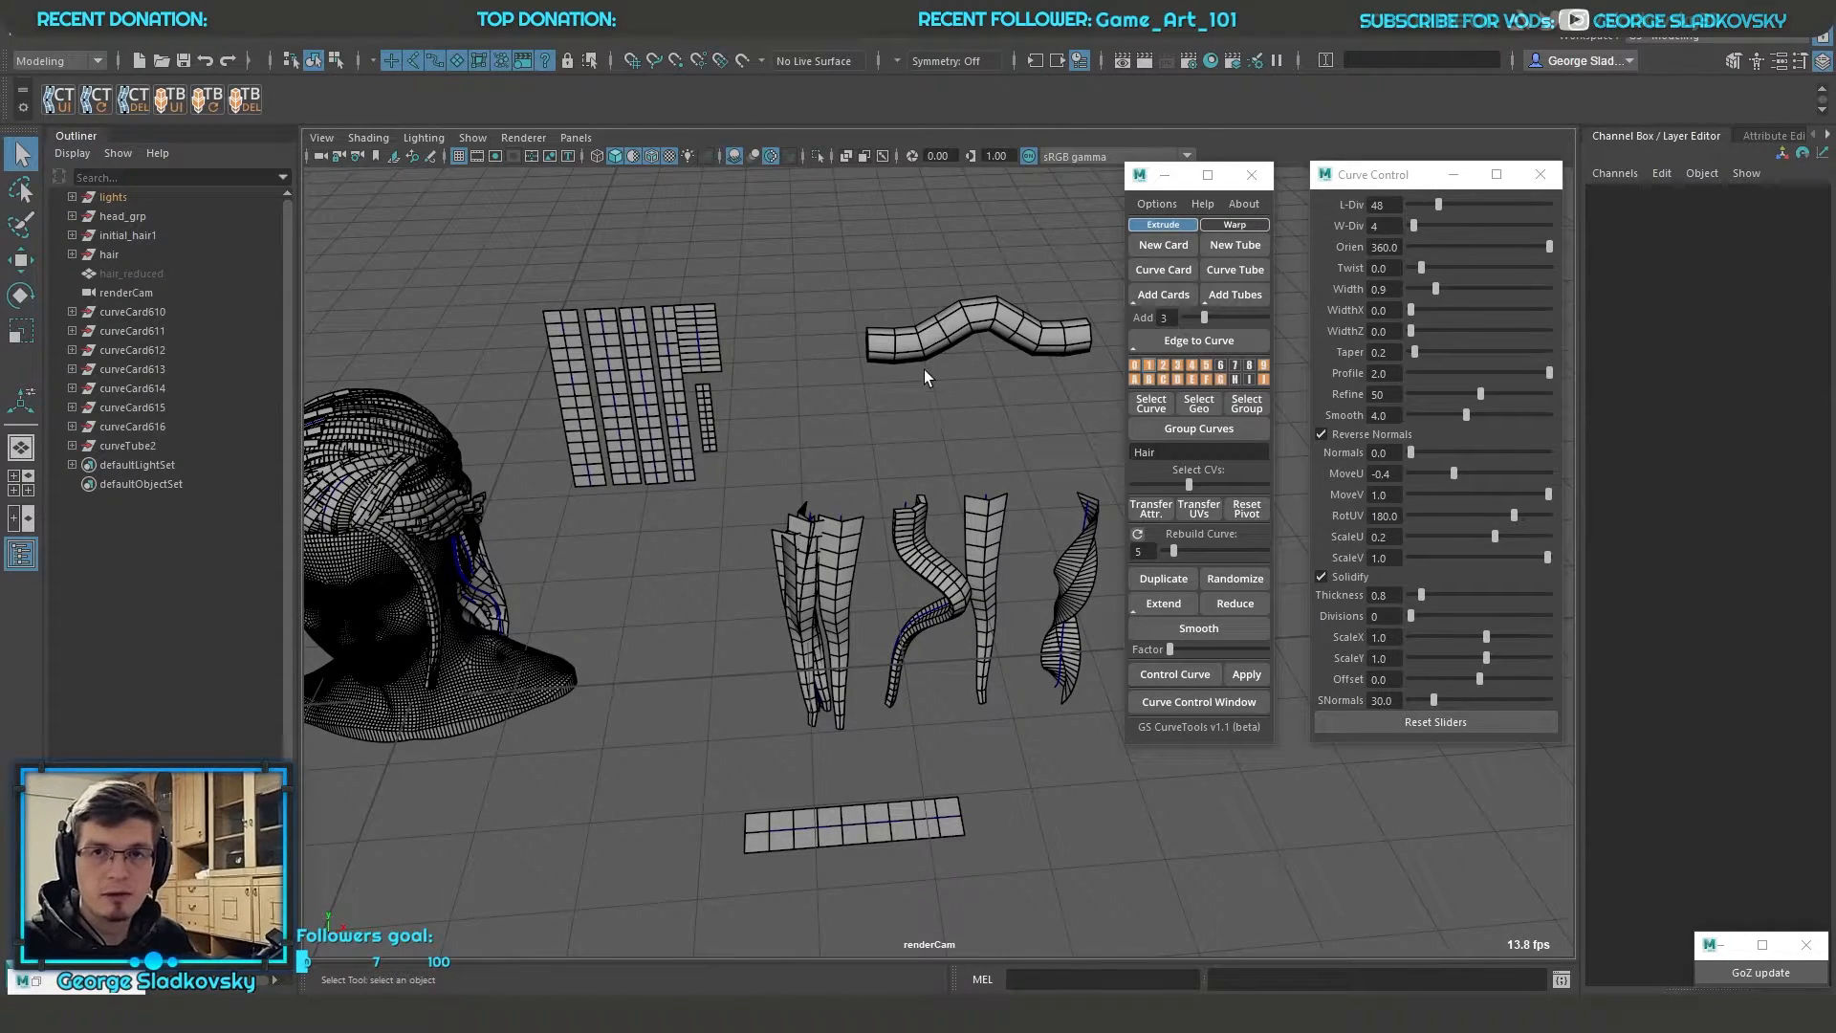
# Create a new card beside the textured hair cards and rotate it to face the view
pyautogui.scroll(-5, 870, 399)
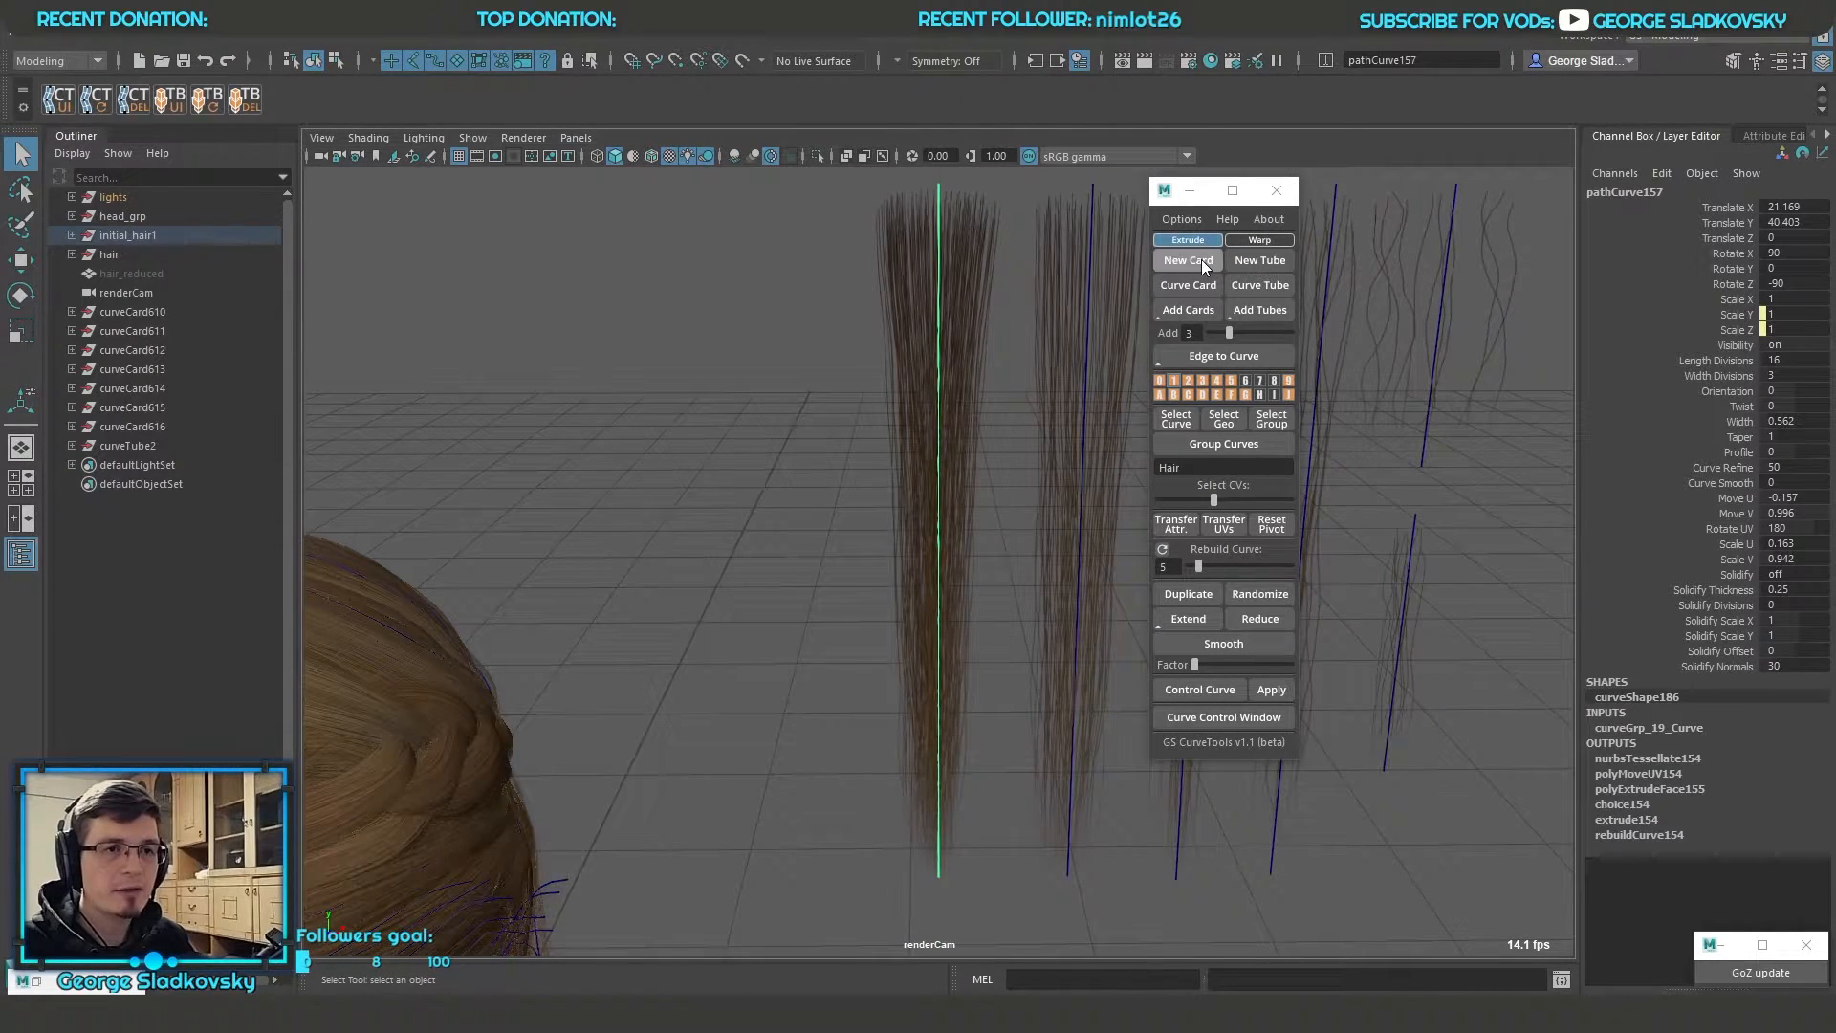
pyautogui.click(1201, 260)
pyautogui.scroll(-5, 889, 558)
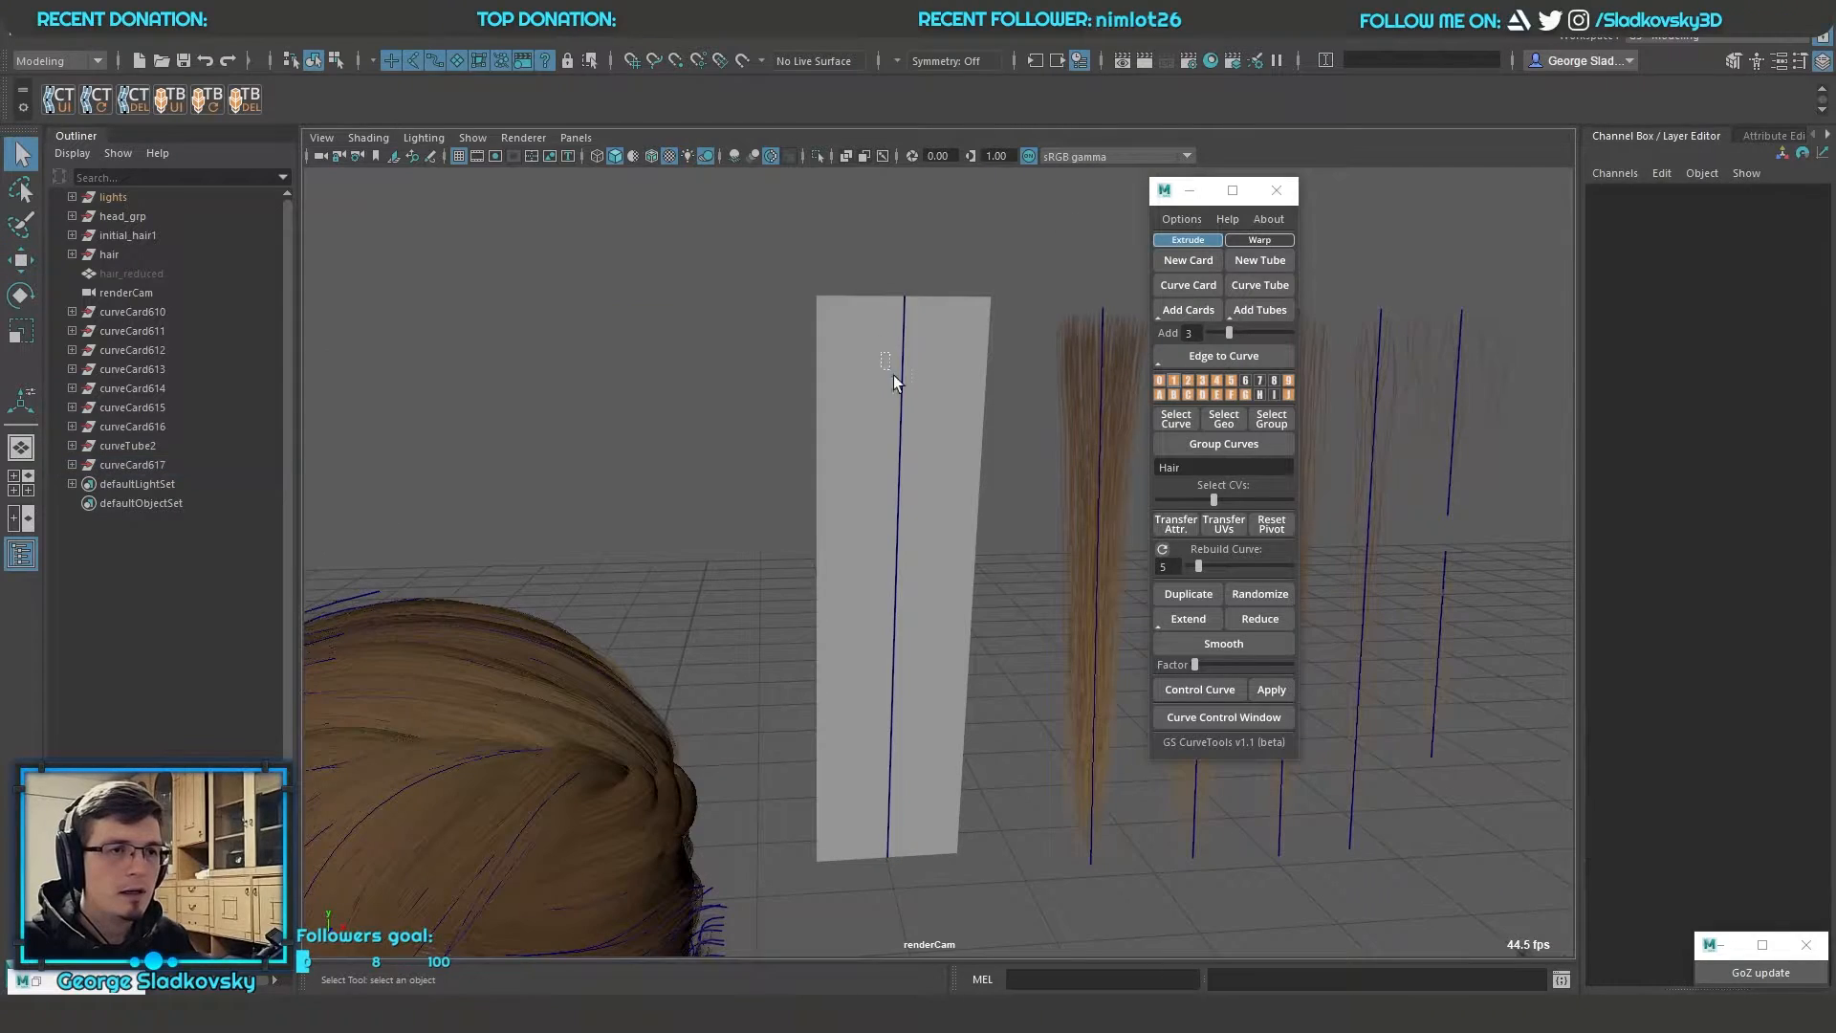
pyautogui.keyDown('alt'); pyautogui.moveTo(893, 375); pyautogui.dragTo(967, 427); pyautogui.keyUp('alt')
pyautogui.press('e')
pyautogui.moveTo(981, 295); pyautogui.dragTo(983, 266)
pyautogui.press('q')
pyautogui.click(983, 266)
pyautogui.keyDown('alt'); pyautogui.moveTo(924, 375); pyautogui.dragTo(906, 389); pyautogui.keyUp('alt')
pyautogui.moveTo(906, 389); pyautogui.dragTo(975, 483)
pyautogui.keyDown('alt'); pyautogui.moveTo(977, 371); pyautogui.dragTo(983, 413); pyautogui.keyUp('alt')
pyautogui.keyDown('alt'); pyautogui.moveTo(983, 413); pyautogui.dragTo(1008, 369, button='middle'); pyautogui.keyUp('alt')
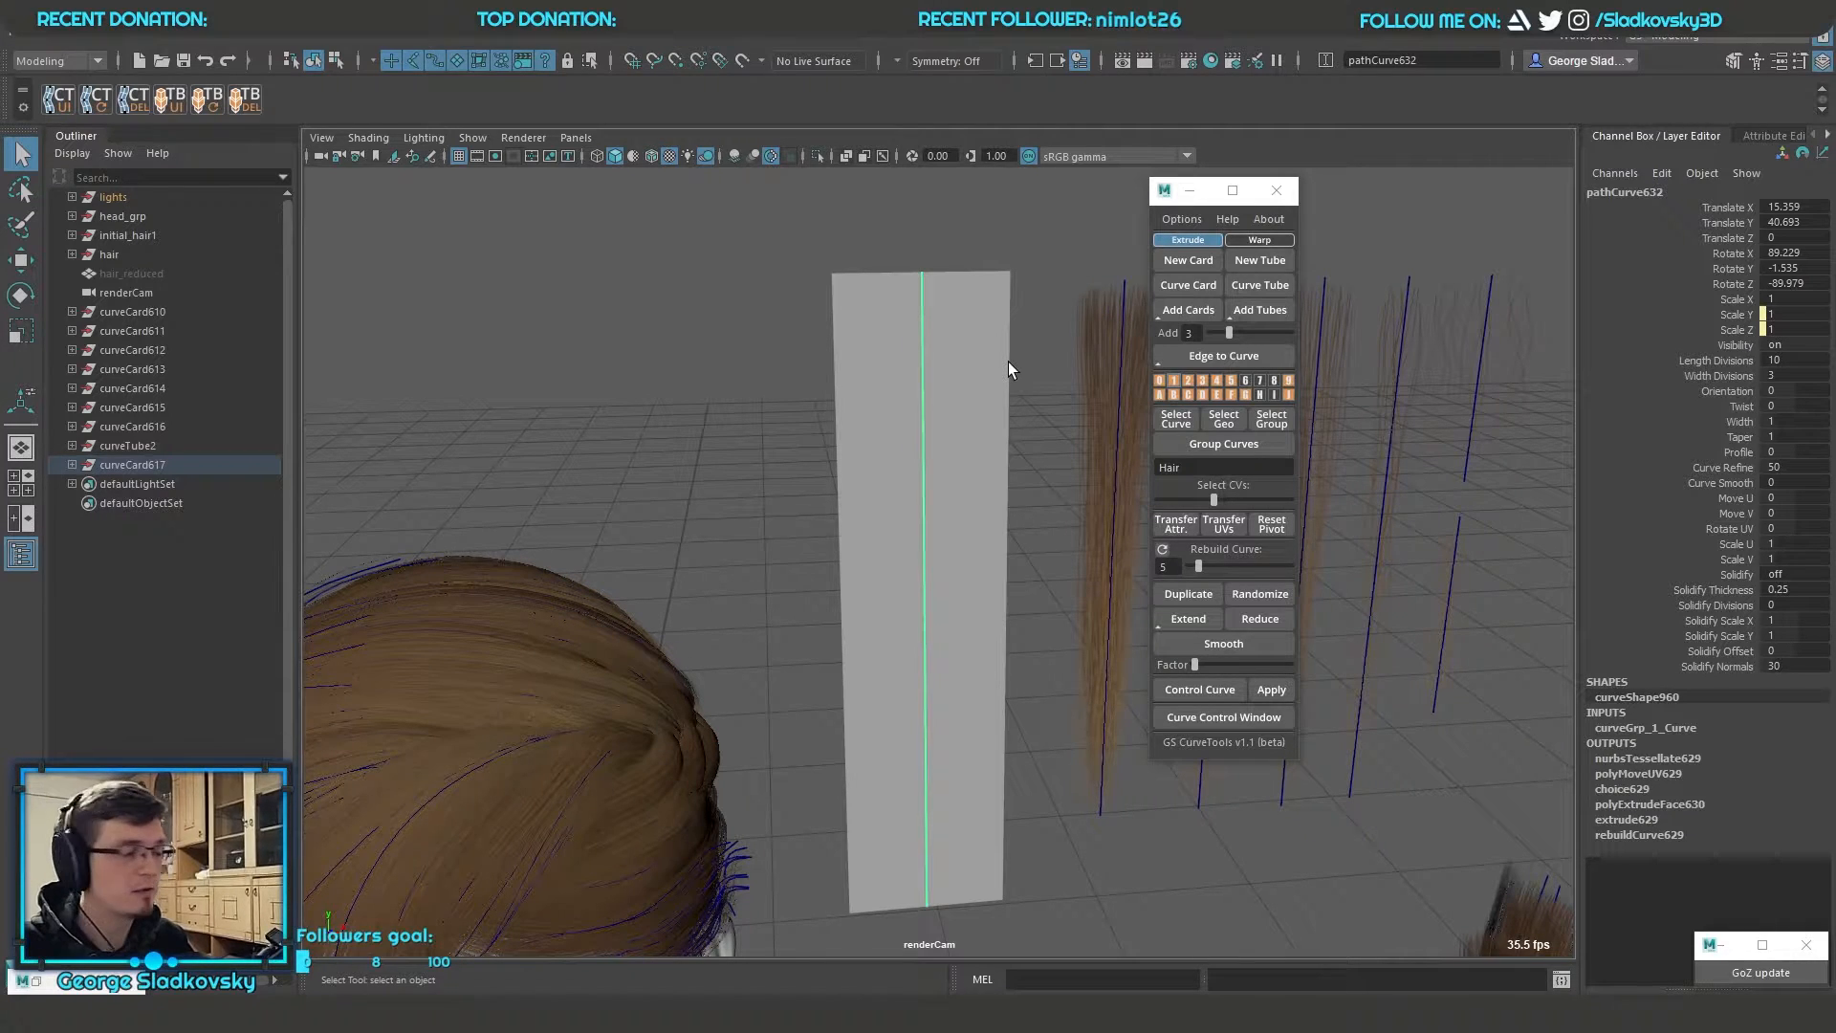
pyautogui.keyDown('alt'); pyautogui.moveTo(1008, 362); pyautogui.dragTo(1084, 377, button='middle'); pyautogui.keyUp('alt')
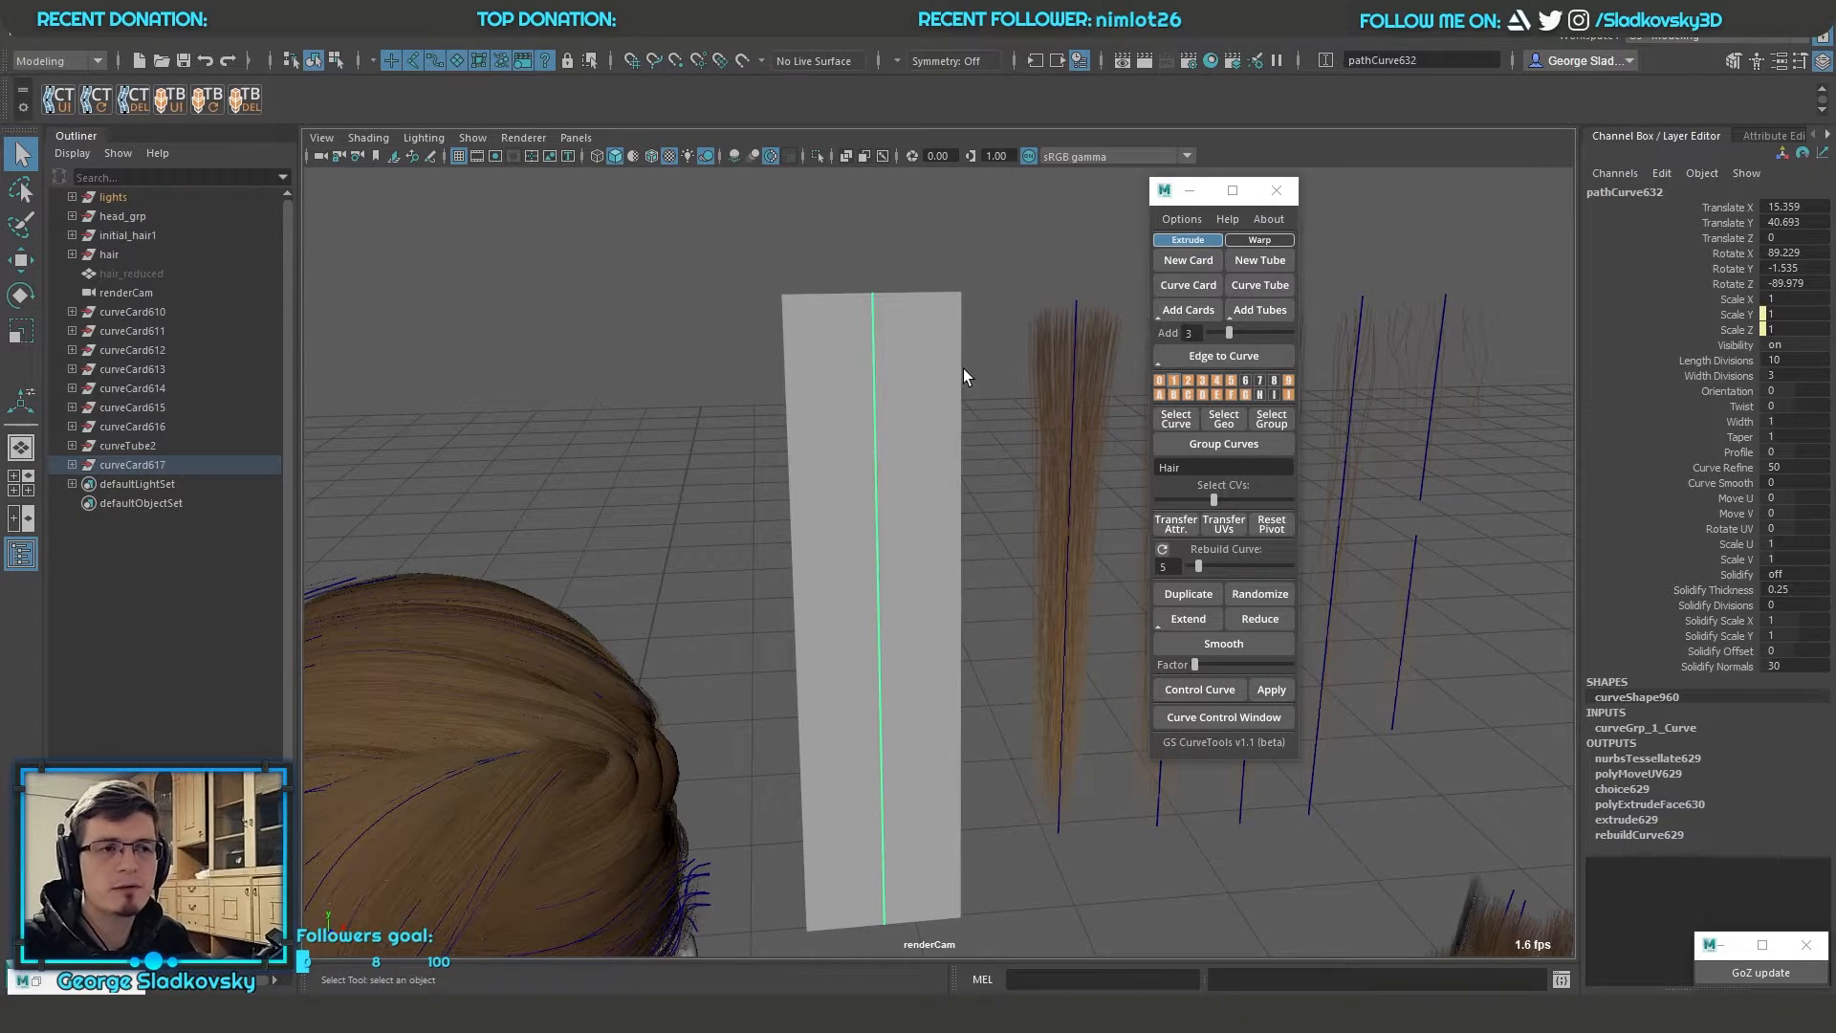
# Switch the selection between the new card's group and its path curve, and expand the group's contents
pyautogui.keyDown('alt'); pyautogui.moveTo(962, 369); pyautogui.dragTo(939, 292); pyautogui.keyUp('alt')
pyautogui.click(891, 421)
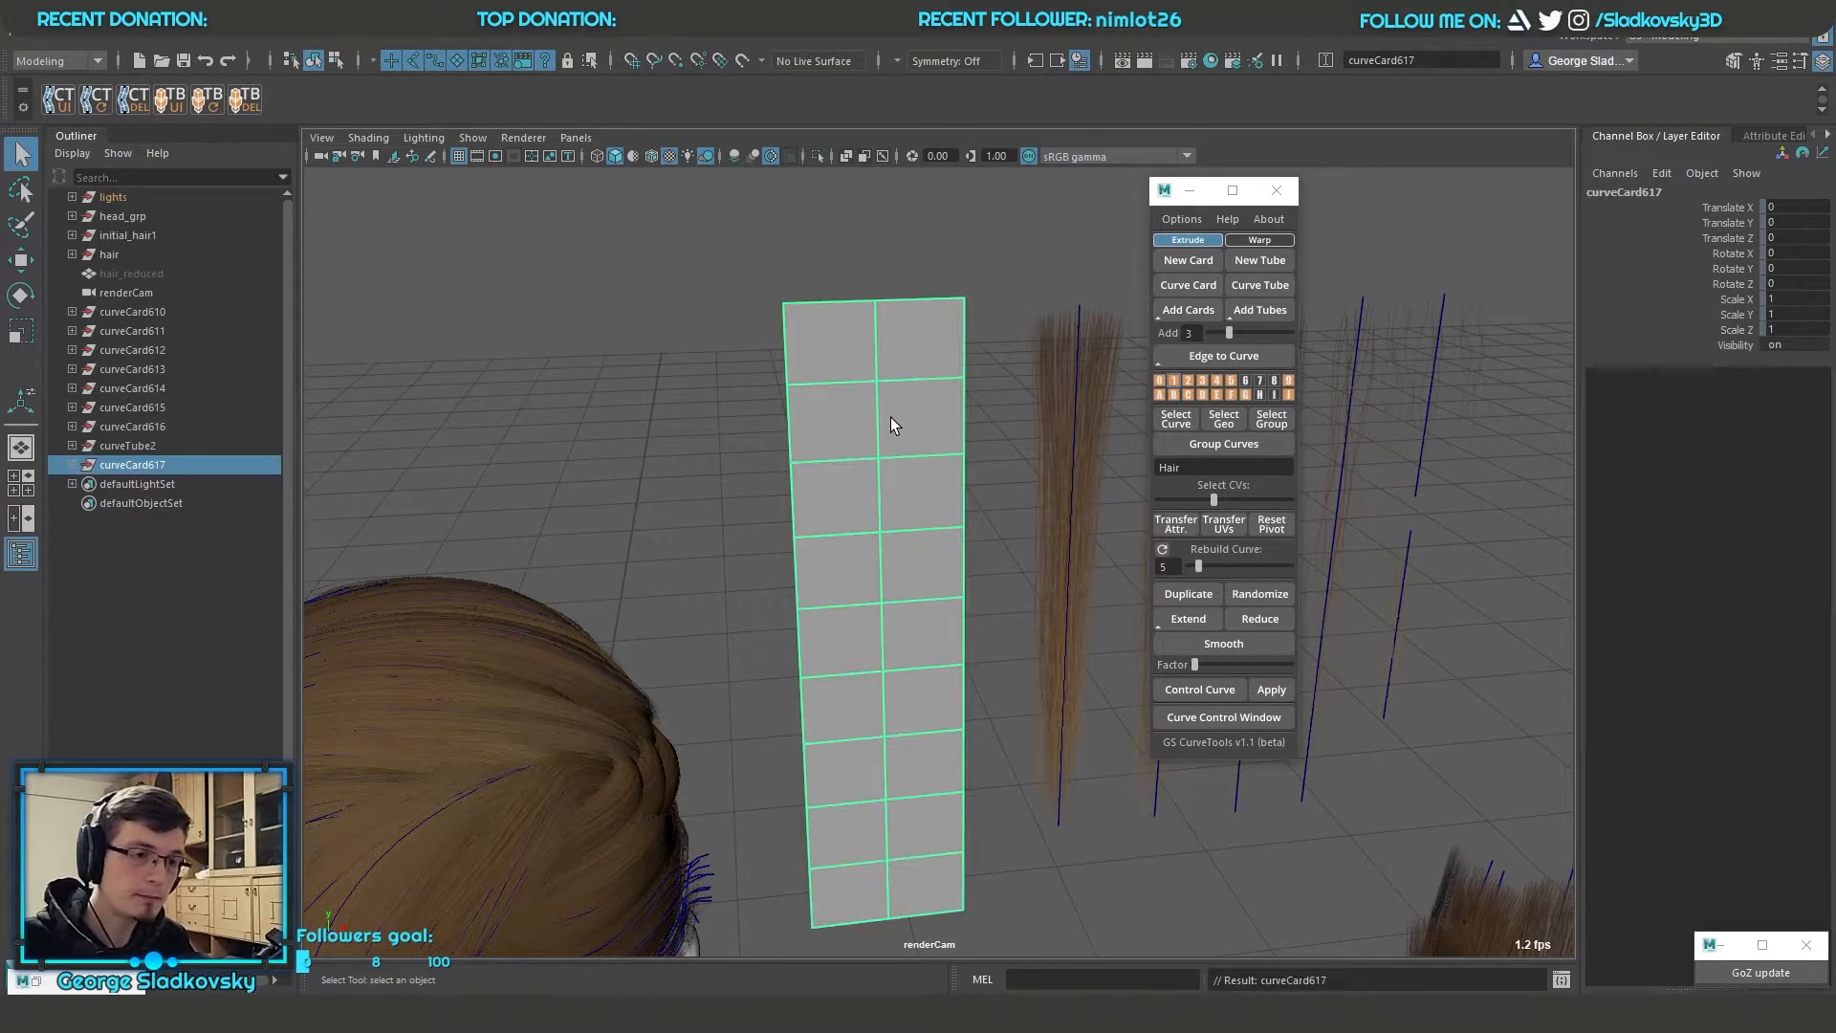
pyautogui.keyDown('alt'); pyautogui.moveTo(934, 398); pyautogui.dragTo(977, 406, button='middle'); pyautogui.keyUp('alt')
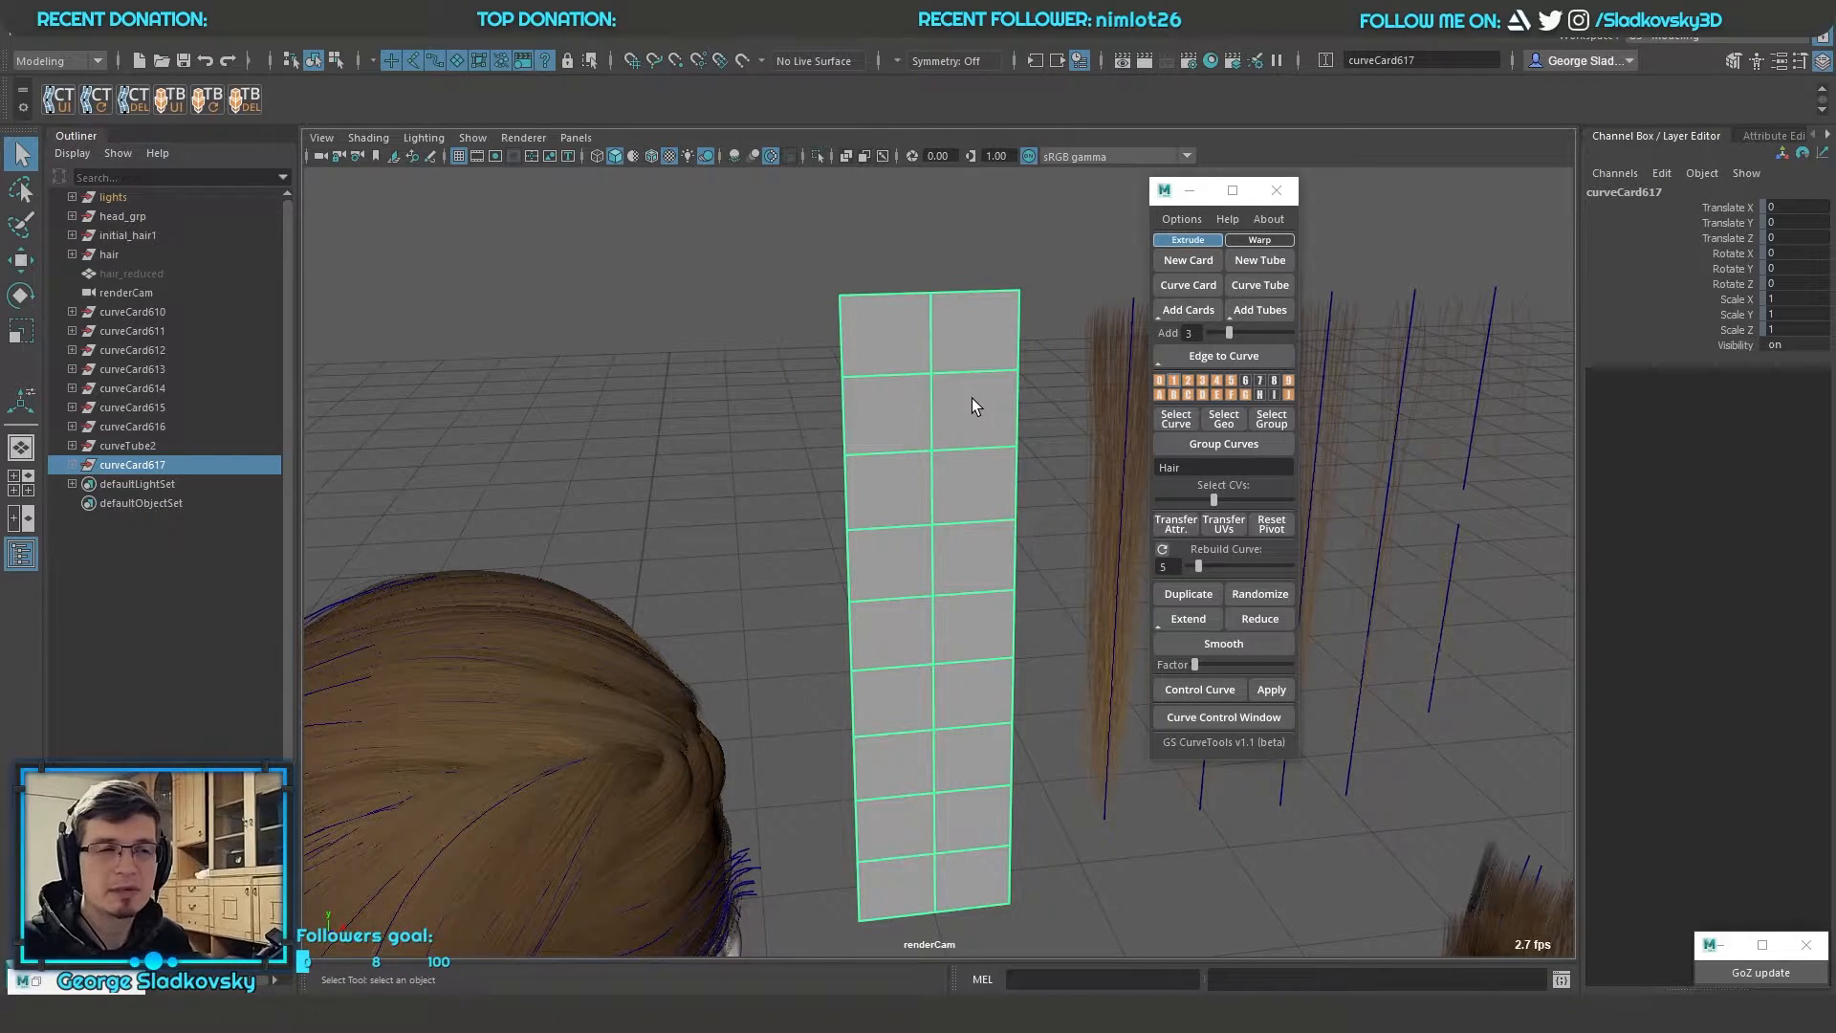
pyautogui.press('Down')
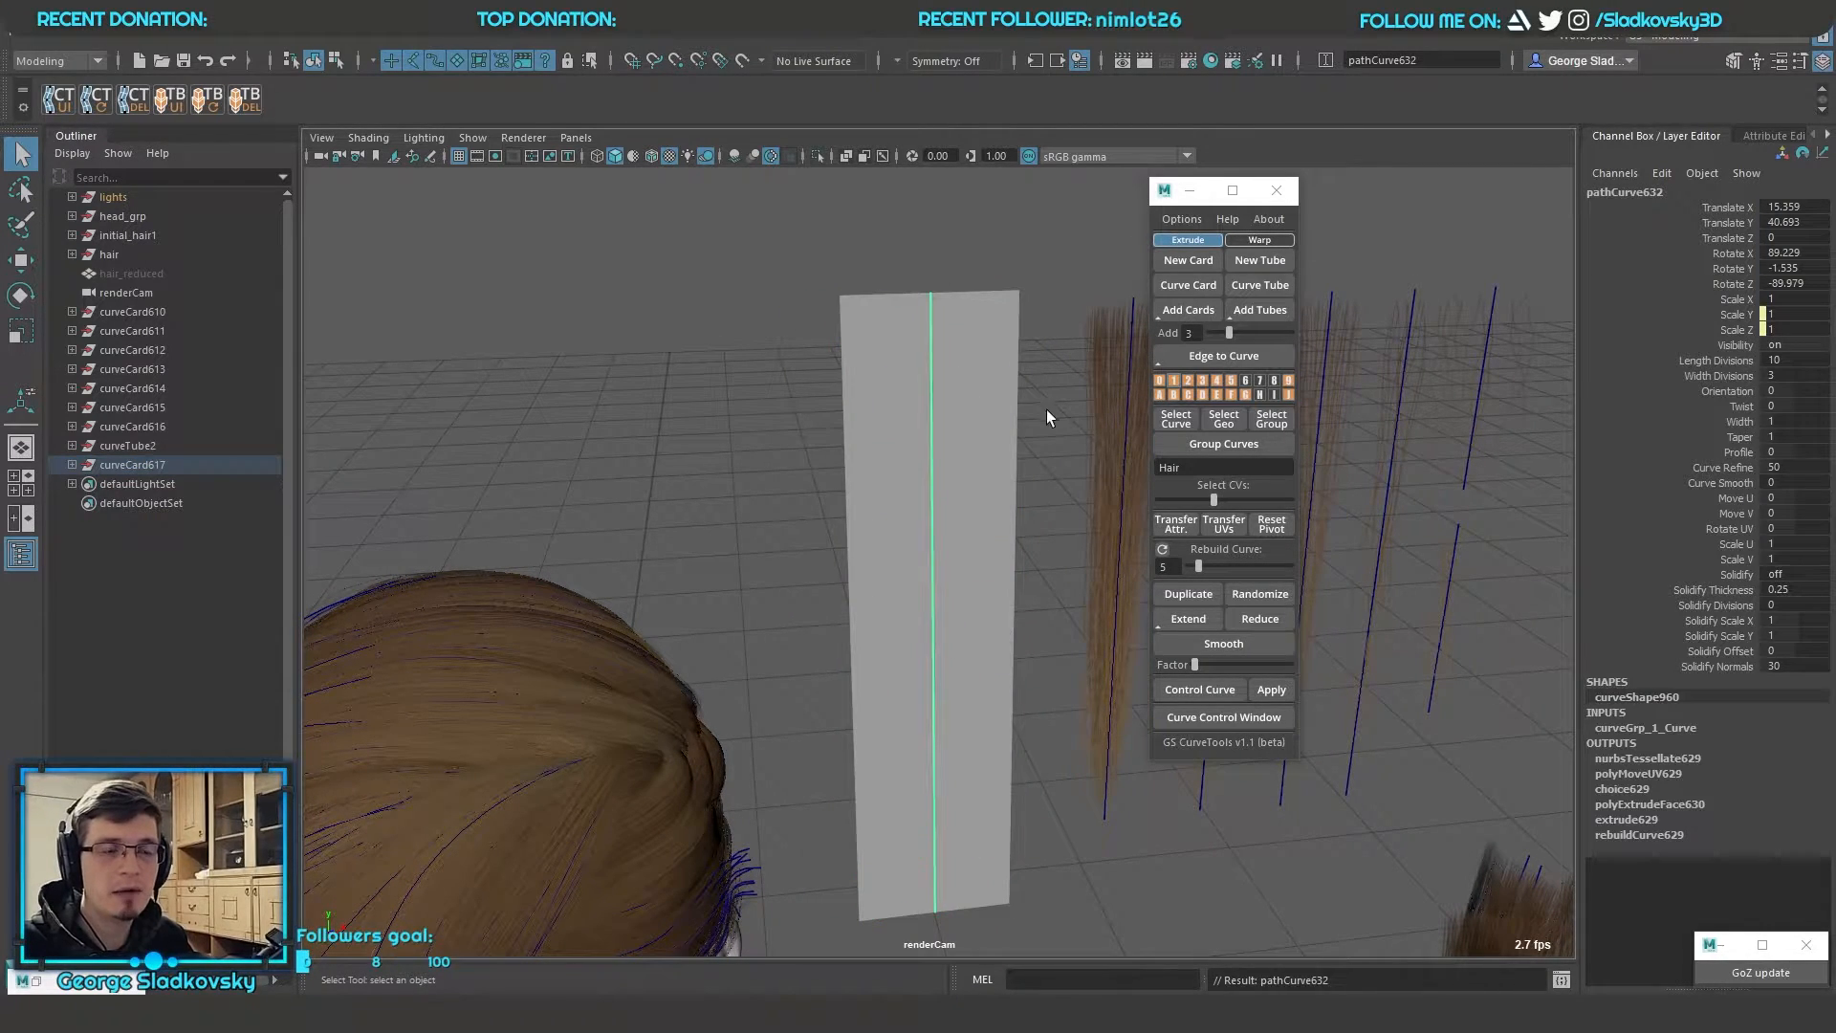
pyautogui.keyDown('alt'); pyautogui.moveTo(1038, 405); pyautogui.dragTo(1021, 432, button='middle'); pyautogui.keyUp('alt')
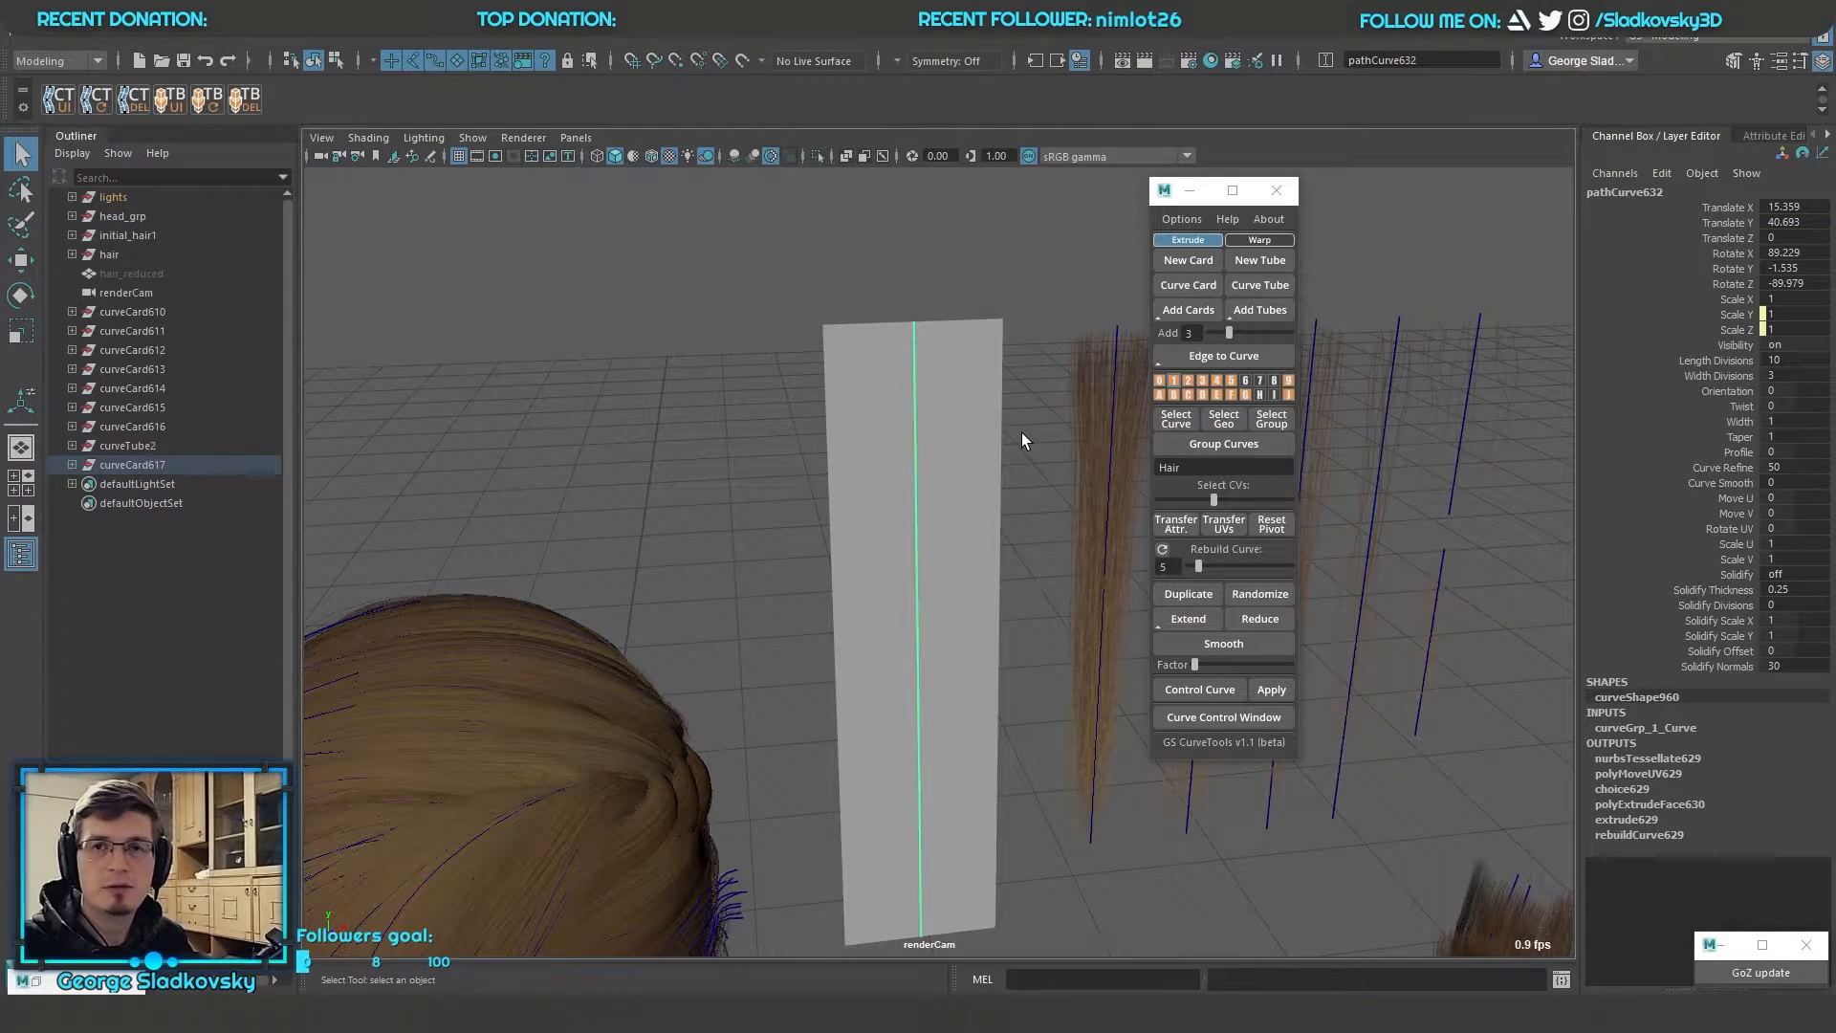
pyautogui.click(942, 541)
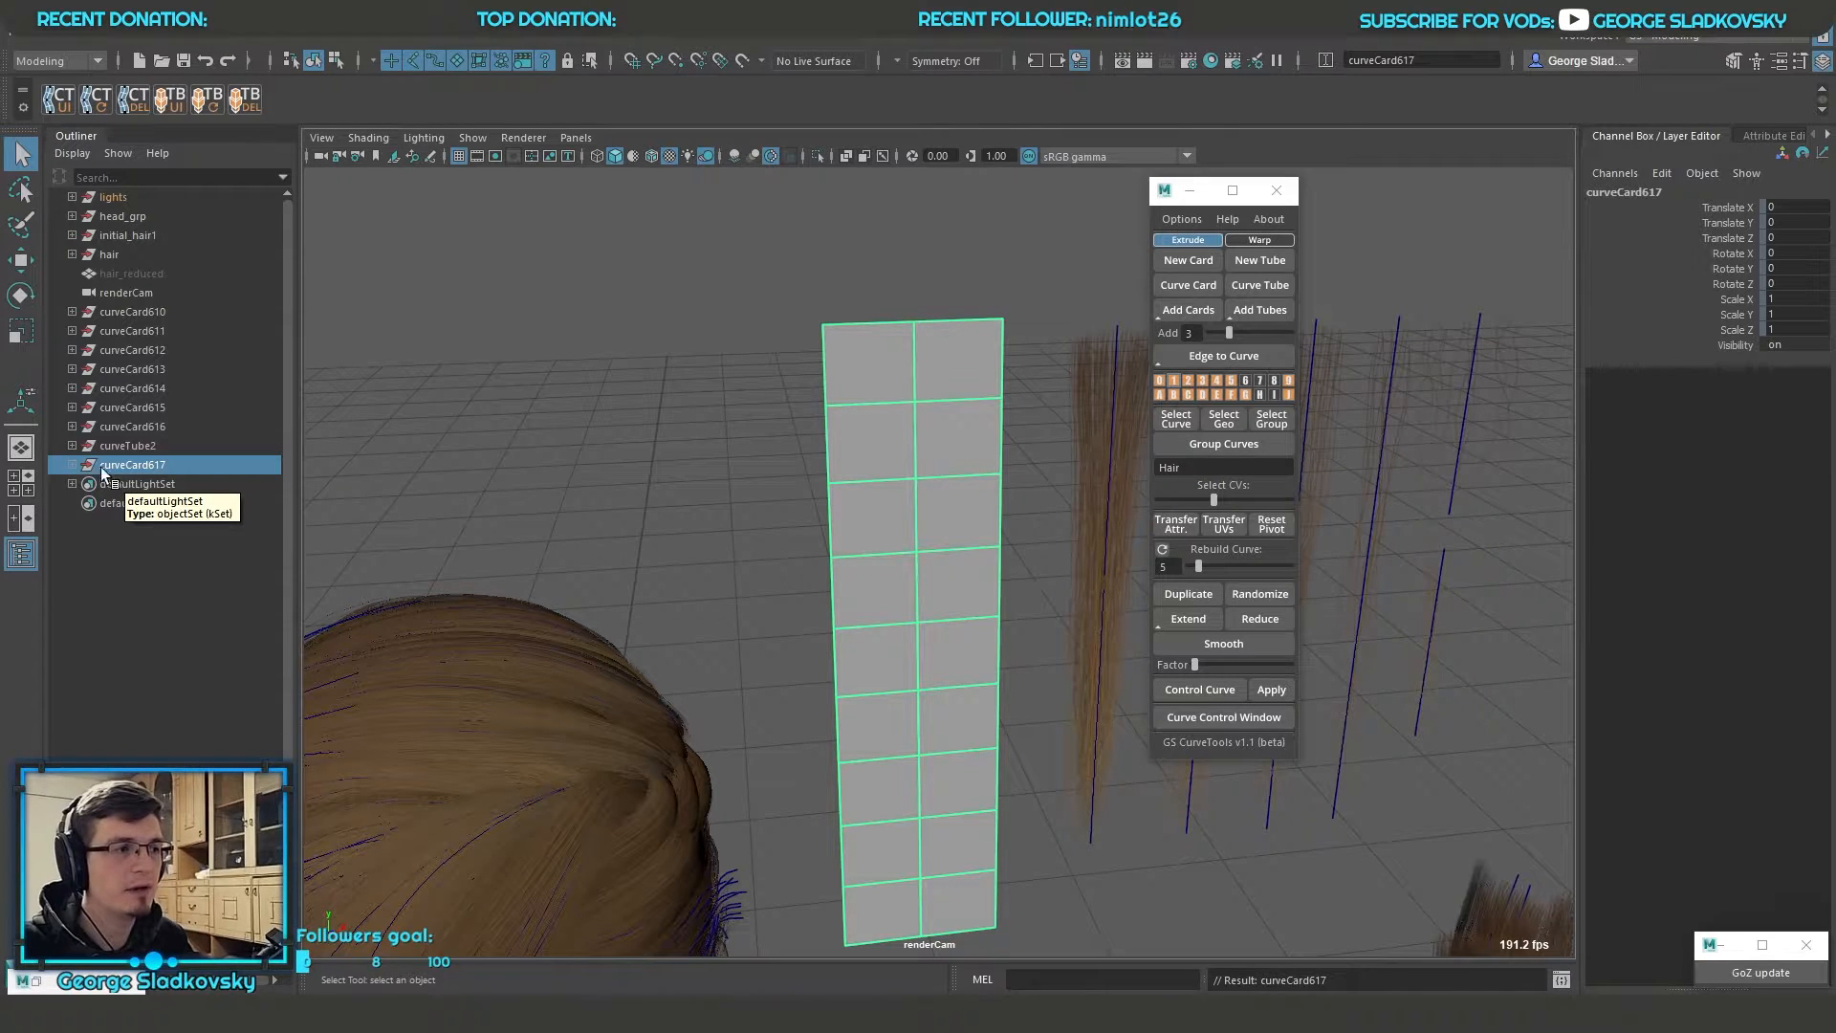
pyautogui.click(72, 465)
pyautogui.click(139, 483)
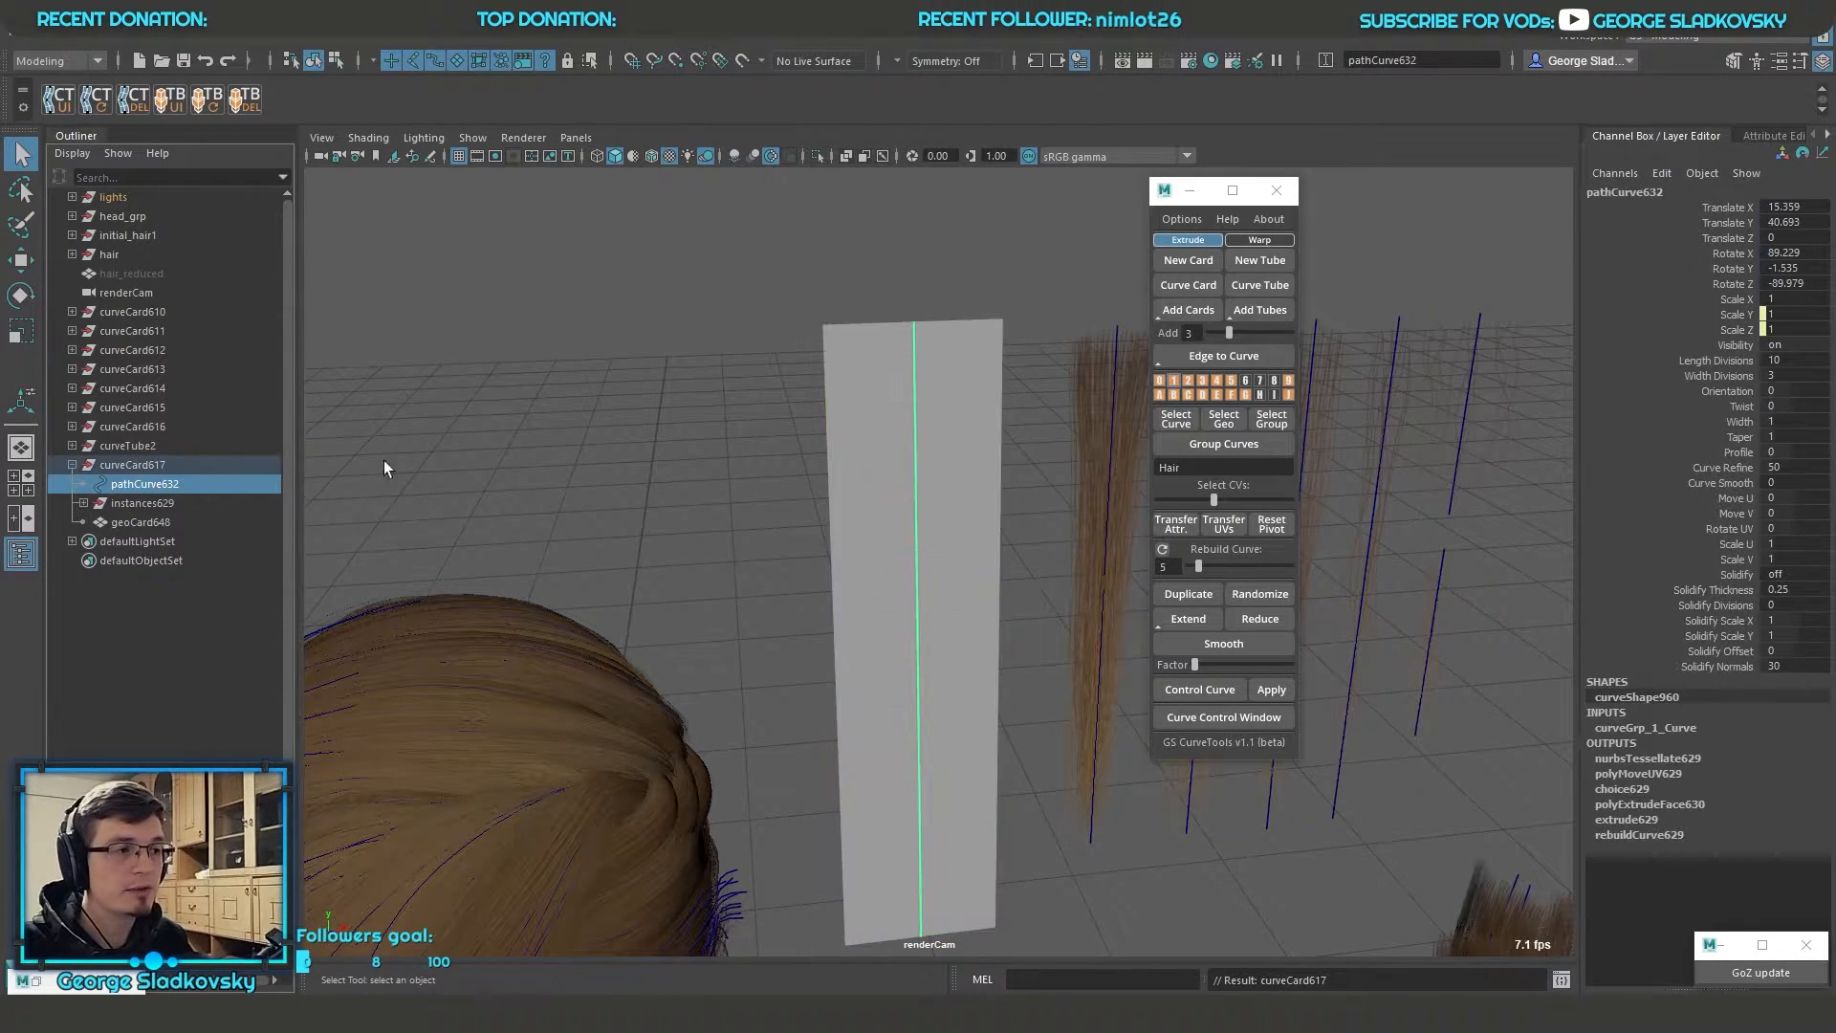
# Select the whole card group and assign the existing material hair_cards_shader_2 to it
pyautogui.press('Up')
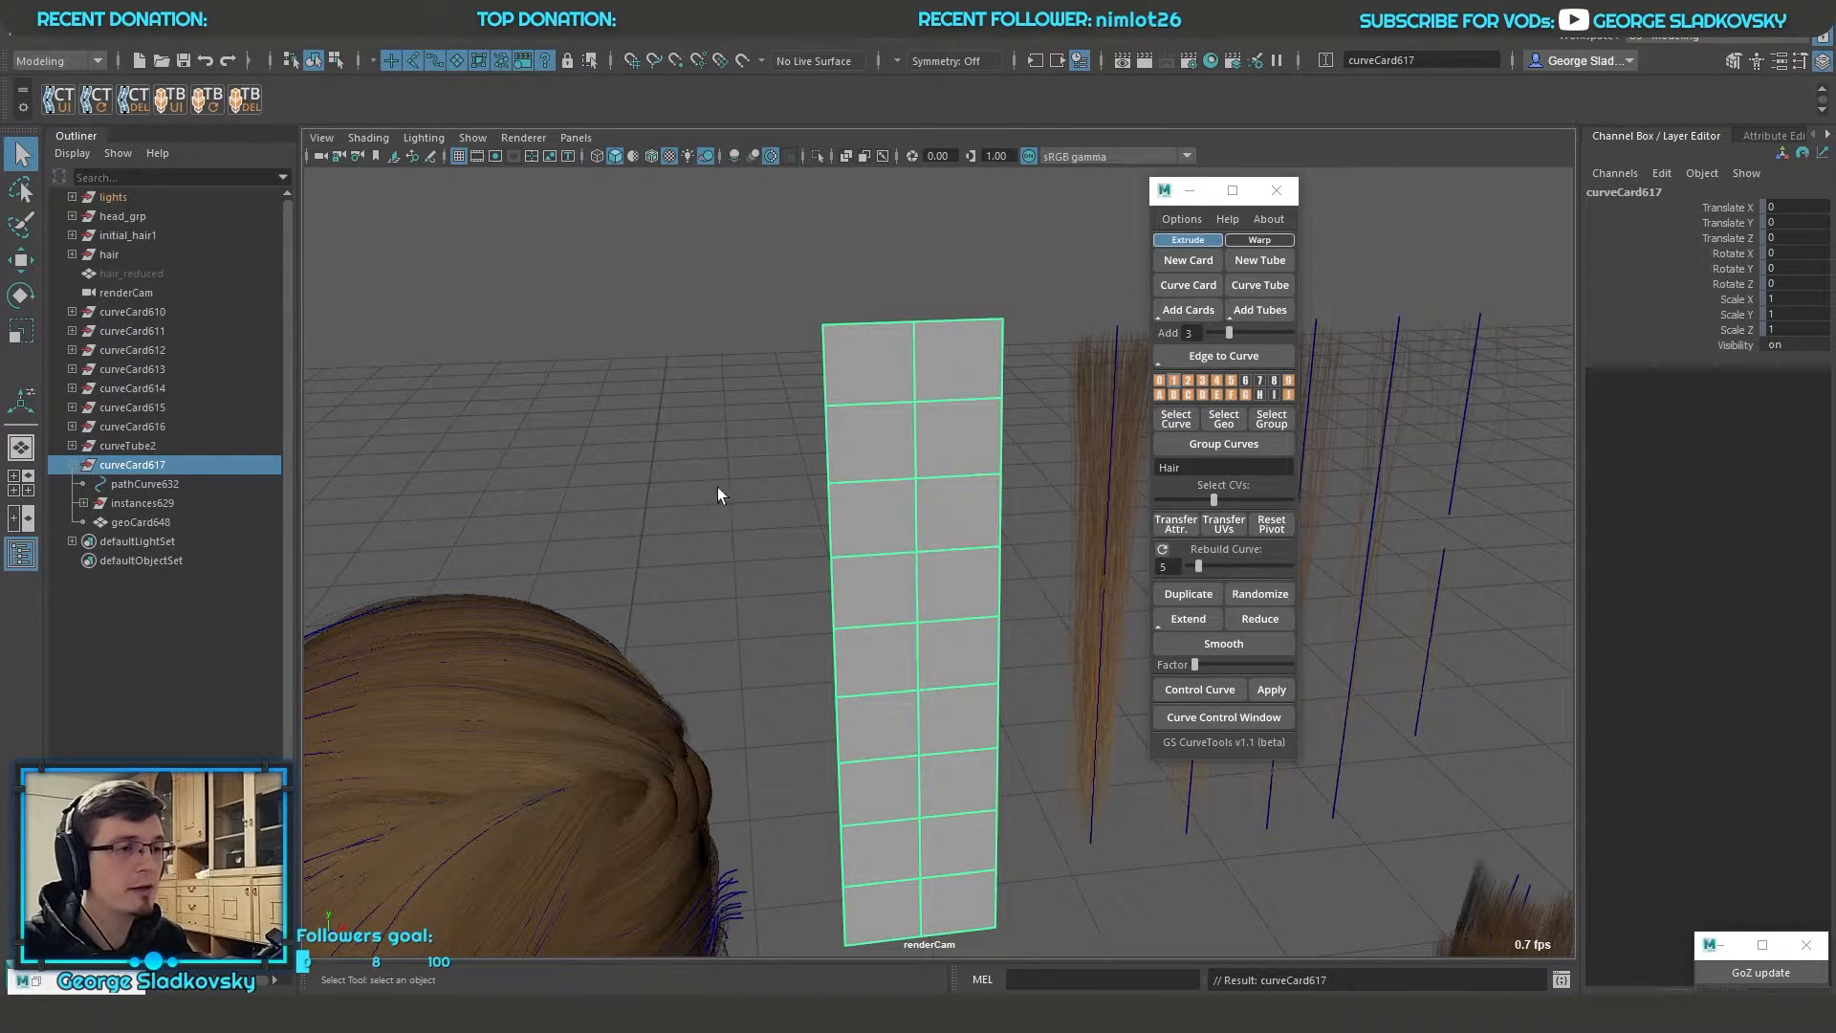
pyautogui.rightClick(748, 365)
pyautogui.moveTo(818, 750)
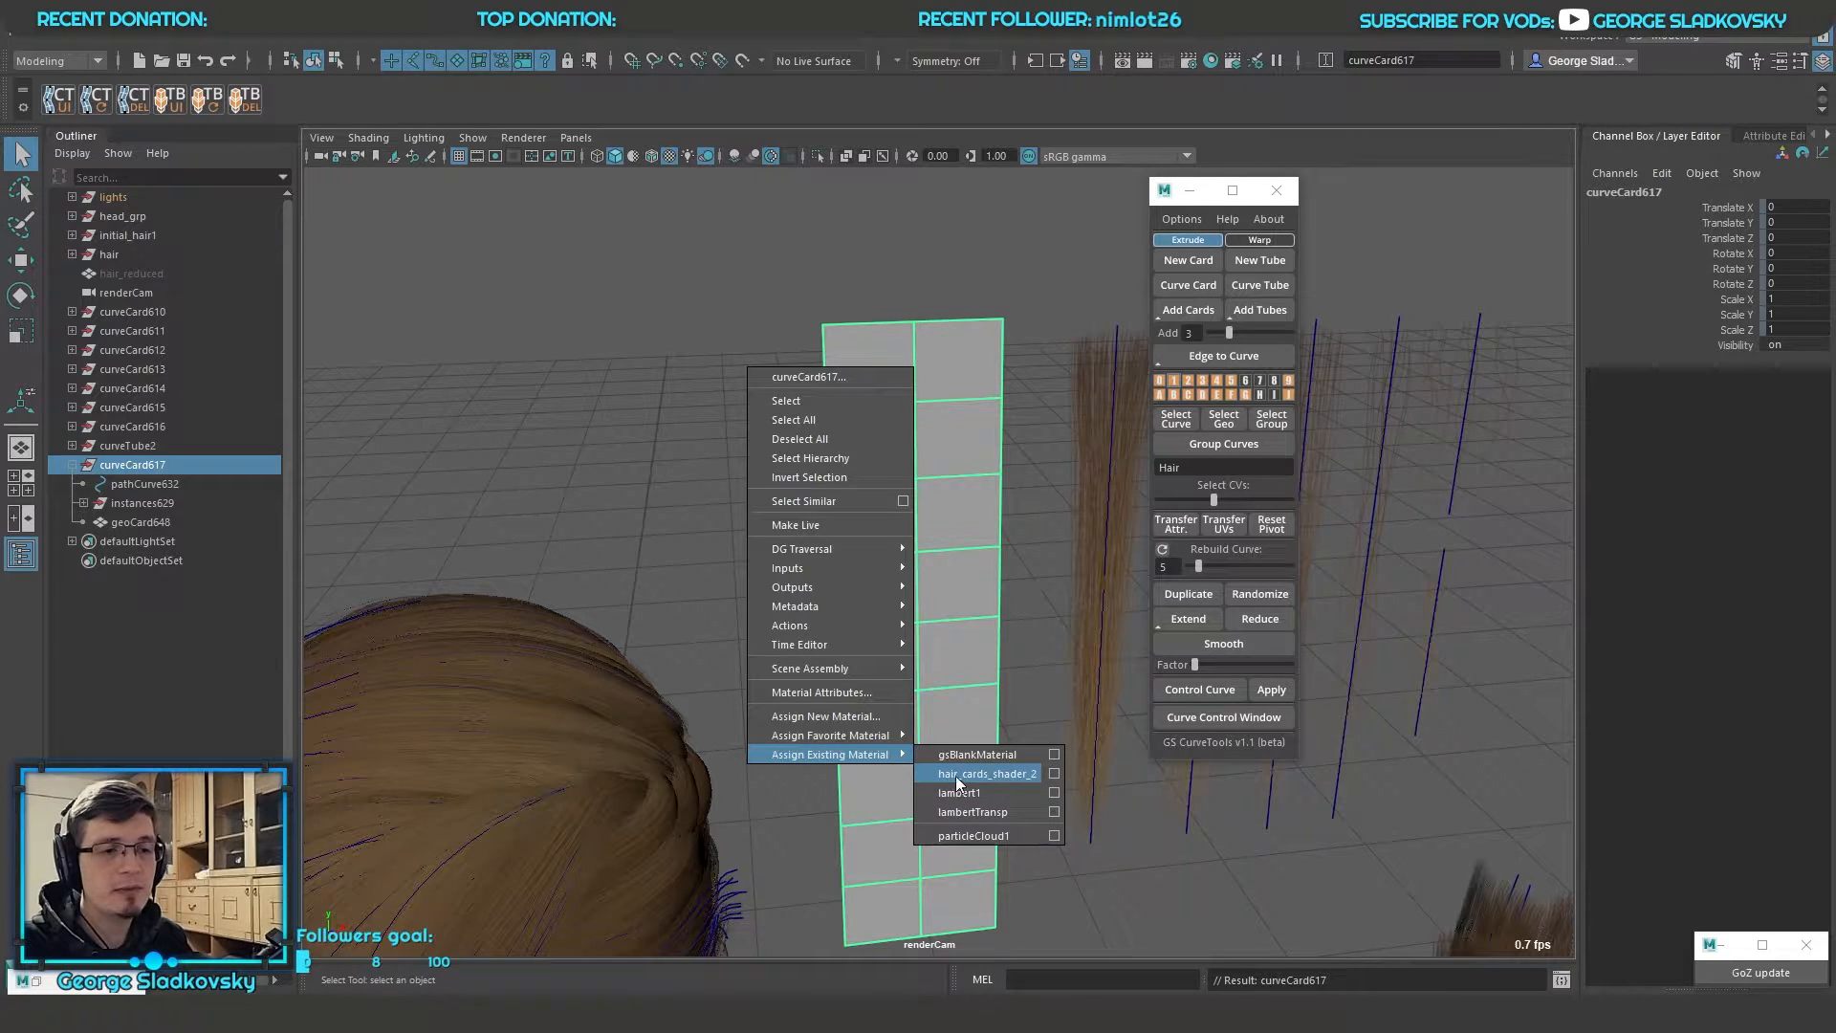
pyautogui.click(1033, 772)
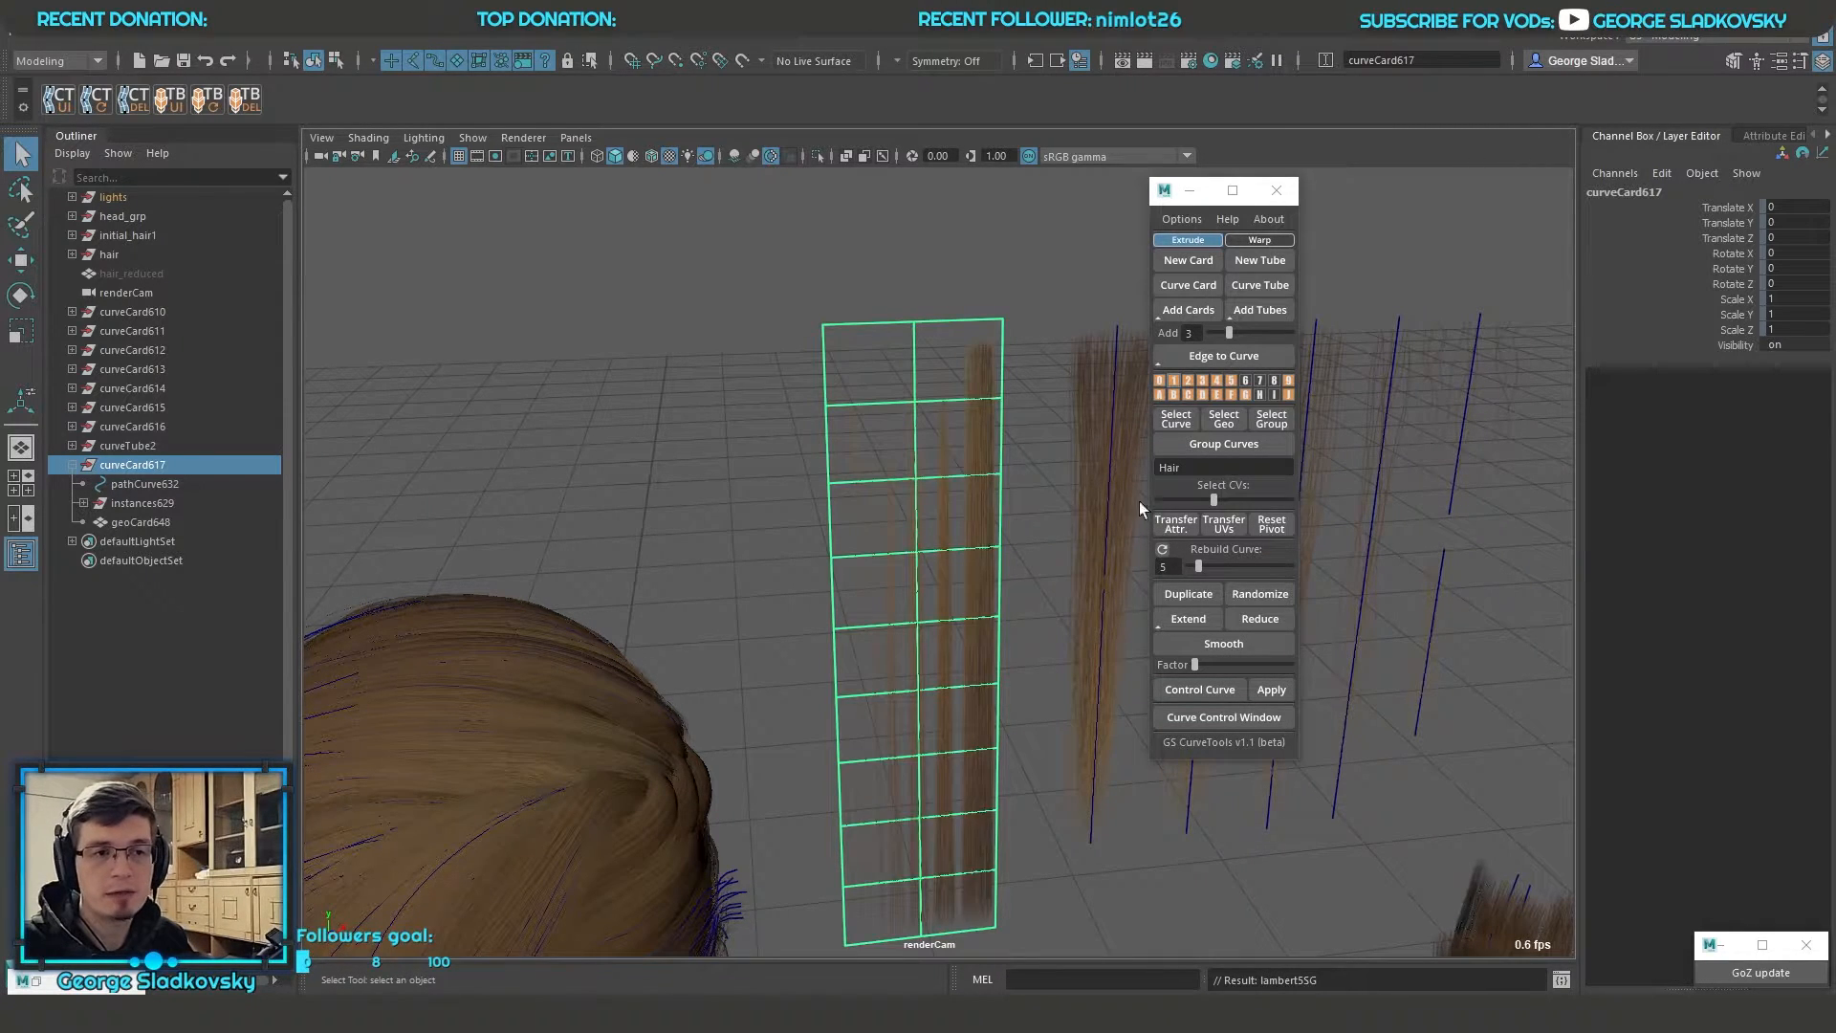
pyautogui.keyDown('alt'); pyautogui.moveTo(1067, 507); pyautogui.dragTo(1033, 497); pyautogui.keyUp('alt')
pyautogui.keyDown('alt'); pyautogui.moveTo(1032, 497); pyautogui.dragTo(1015, 416, button='middle'); pyautogui.keyUp('alt')
pyautogui.keyDown('alt'); pyautogui.moveTo(1015, 416); pyautogui.dragTo(1020, 533, button='right'); pyautogui.keyUp('alt')
pyautogui.keyDown('alt'); pyautogui.moveTo(1016, 507); pyautogui.dragTo(990, 498); pyautogui.keyUp('alt')
# Select the textured card's geometry from its path curve and display its UVs in the UV Editor
pyautogui.click(938, 507)
pyautogui.moveTo(890, 451); pyautogui.dragTo(786, 562)
pyautogui.keyDown('alt'); pyautogui.moveTo(920, 495); pyautogui.dragTo(884, 478); pyautogui.keyUp('alt')
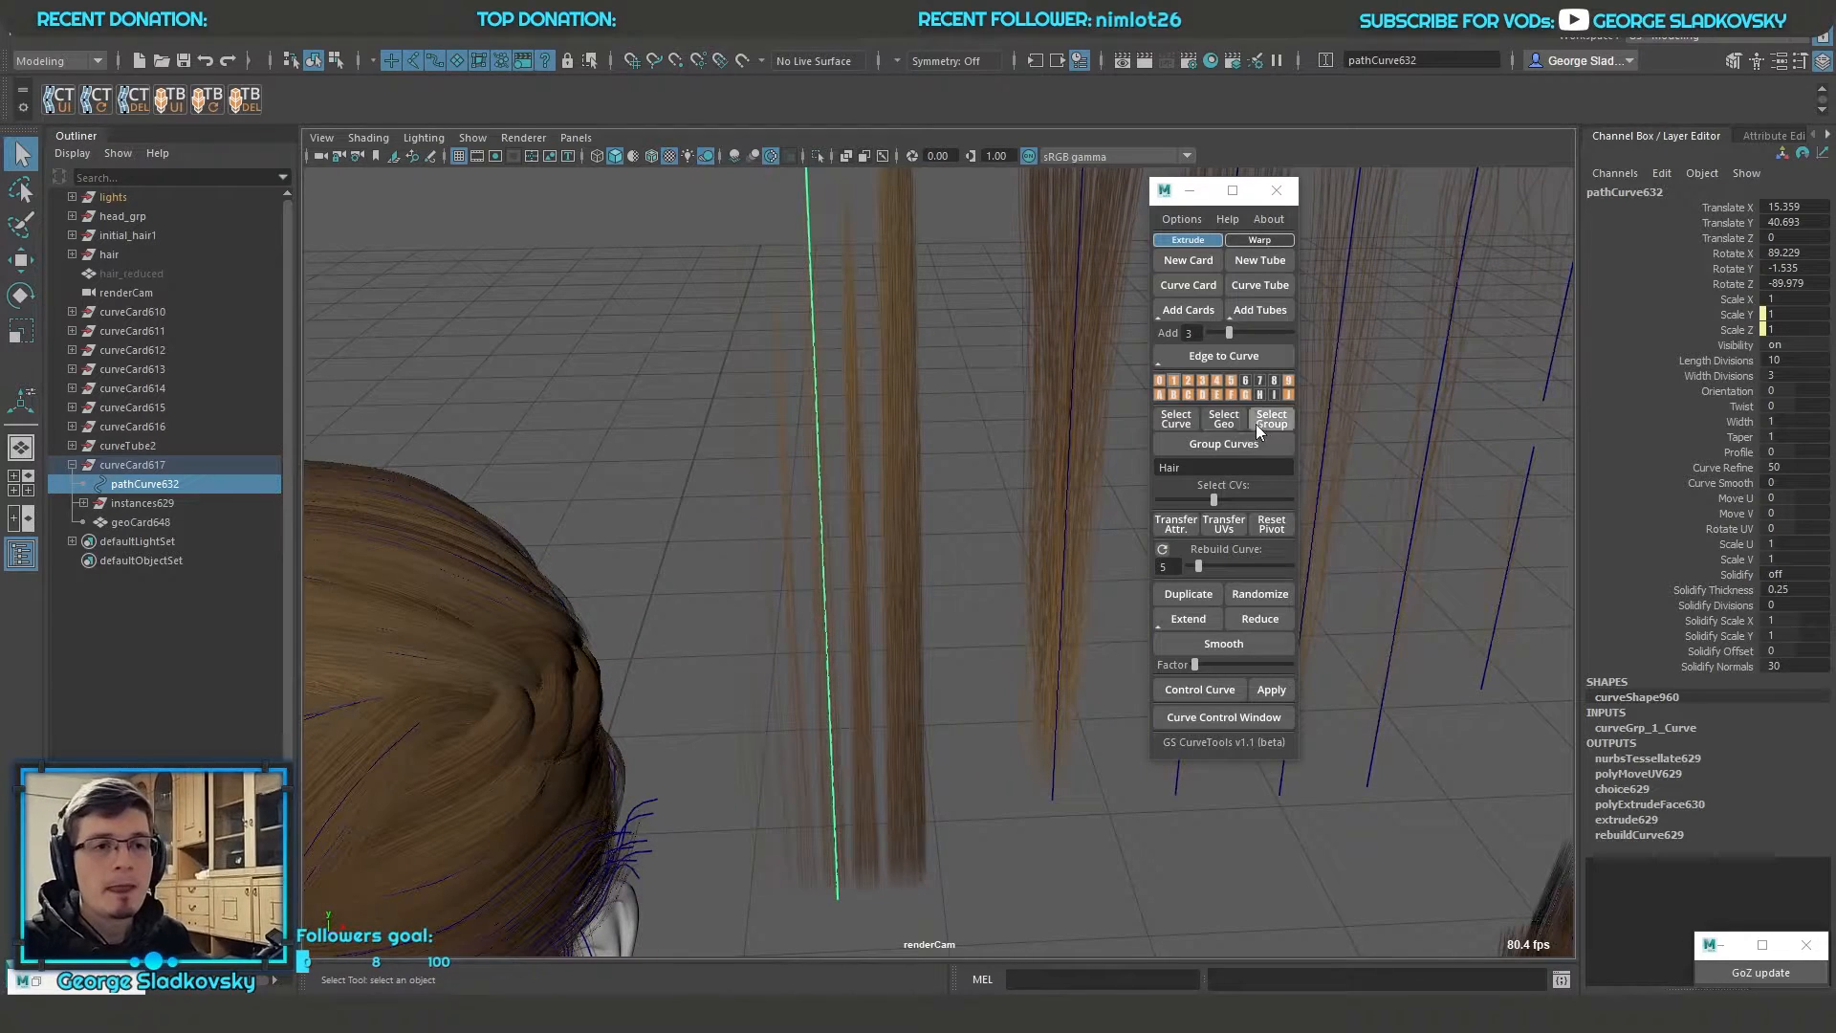
pyautogui.click(1218, 424)
pyautogui.click(736, 35)
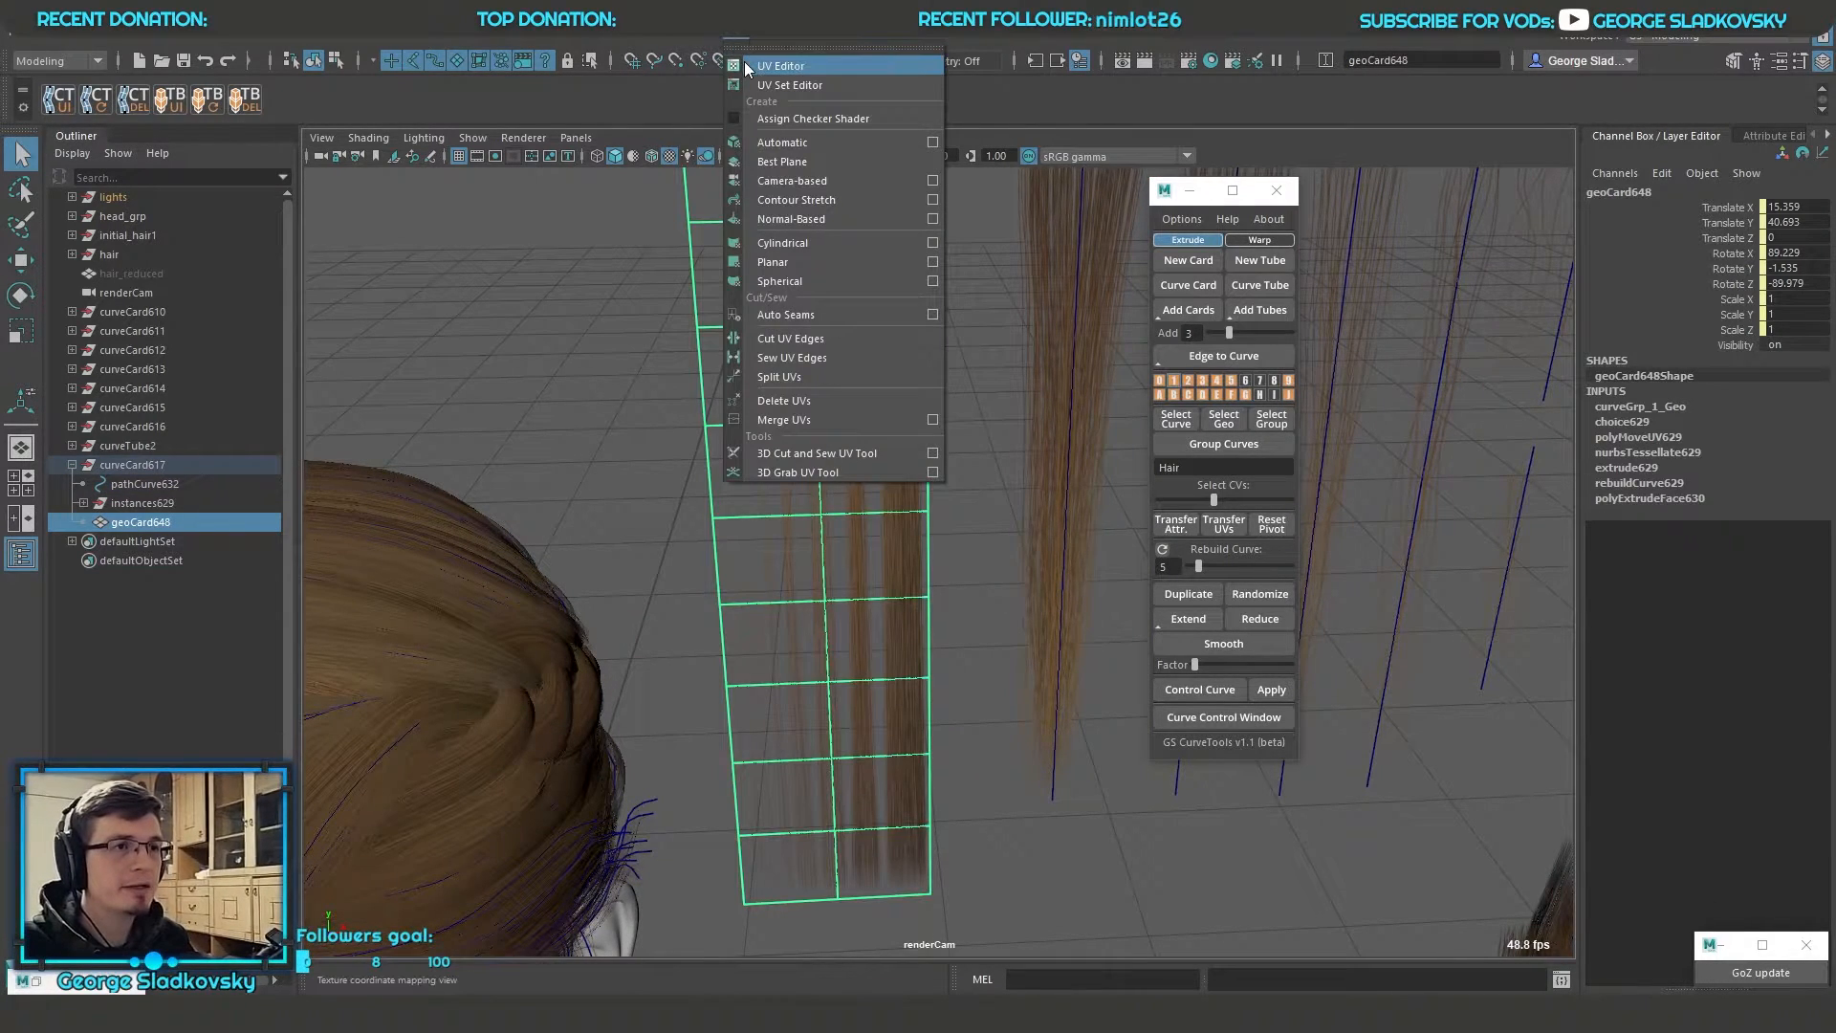
pyautogui.click(776, 65)
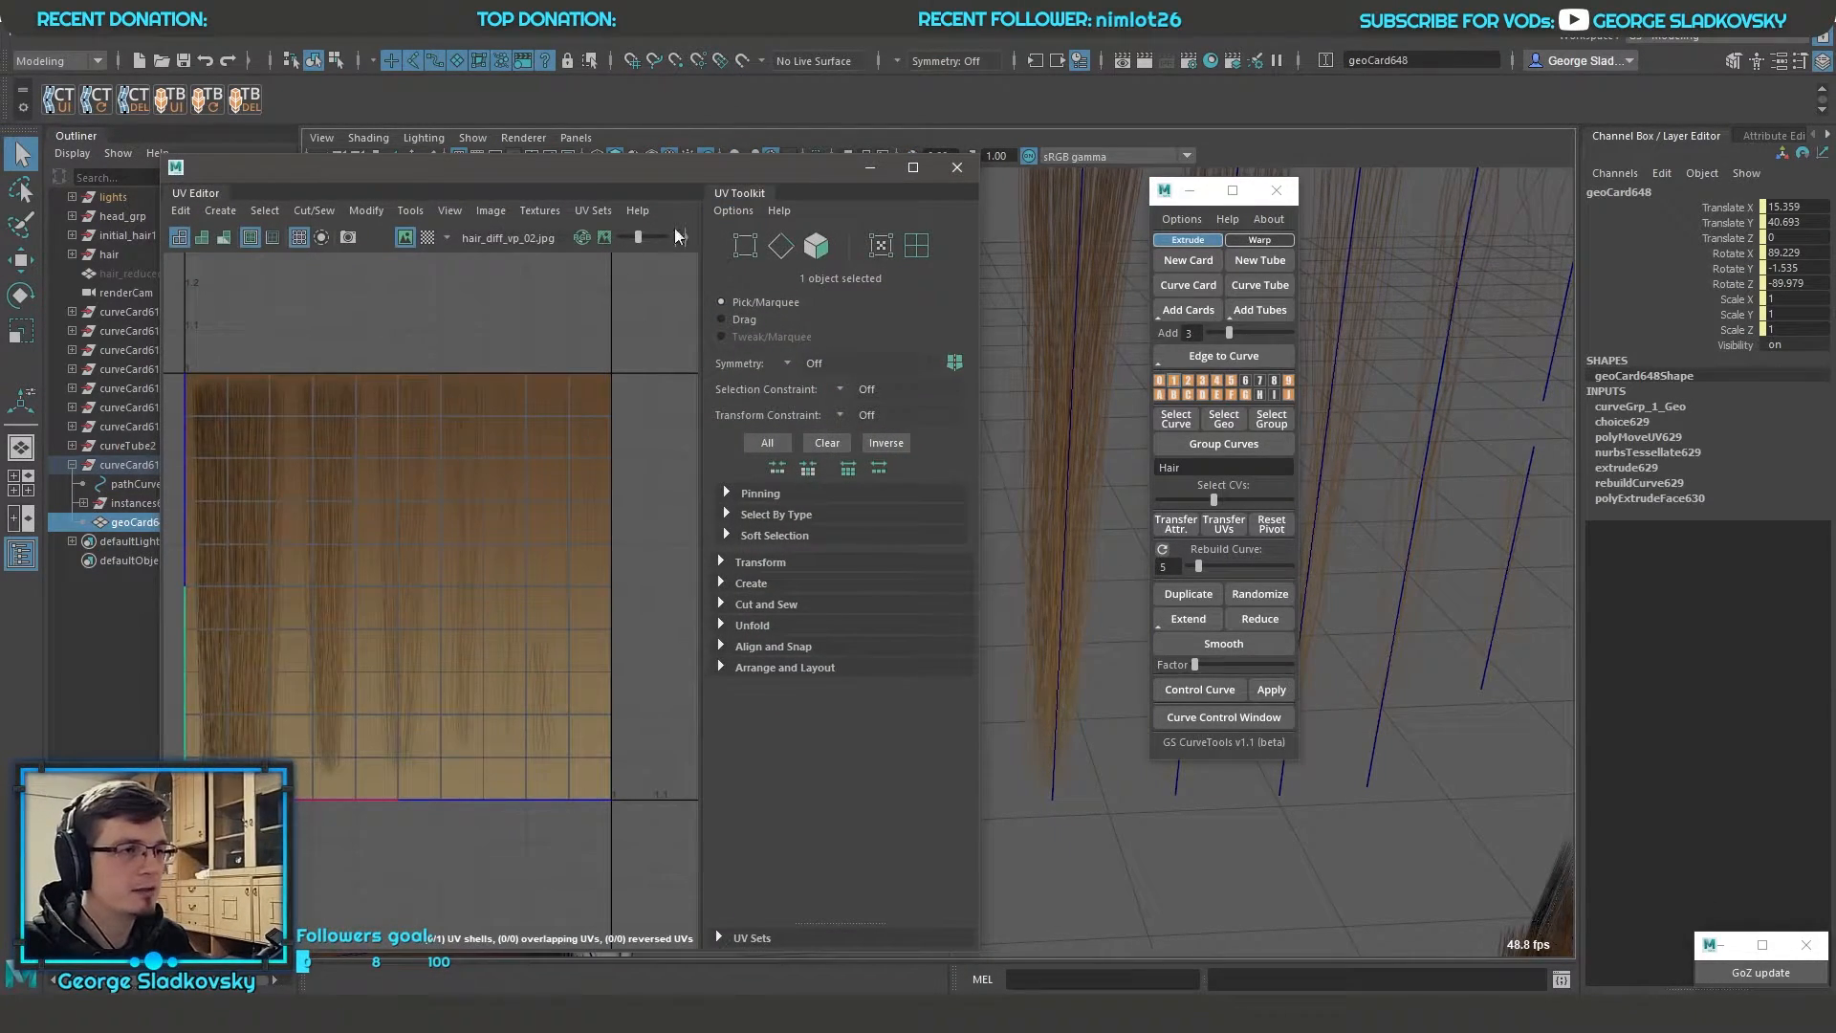
pyautogui.moveTo(690, 165); pyautogui.dragTo(843, 134)
pyautogui.keyDown('alt'); pyautogui.moveTo(698, 501); pyautogui.dragTo(540, 512, button='middle'); pyautogui.keyUp('alt')
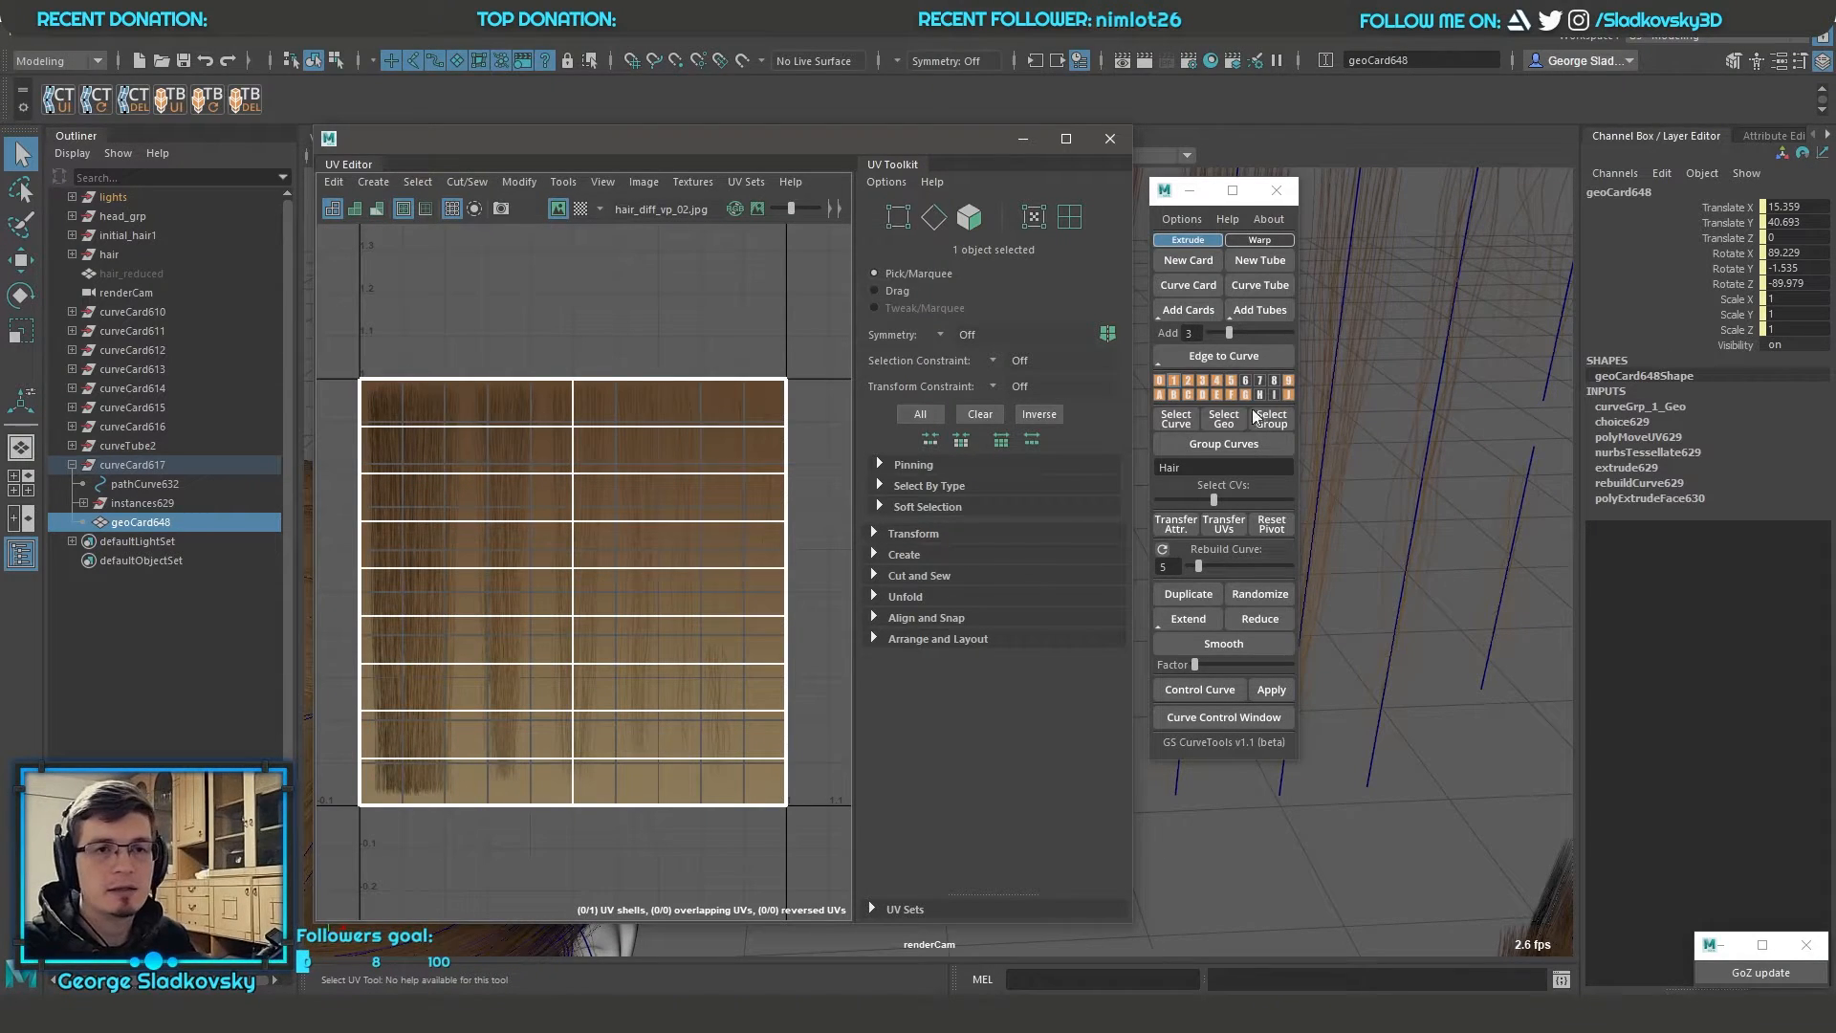
# Set the card's length divisions to 13 and examine the updated UV layout
pyautogui.moveTo(926, 142); pyautogui.dragTo(593, 138)
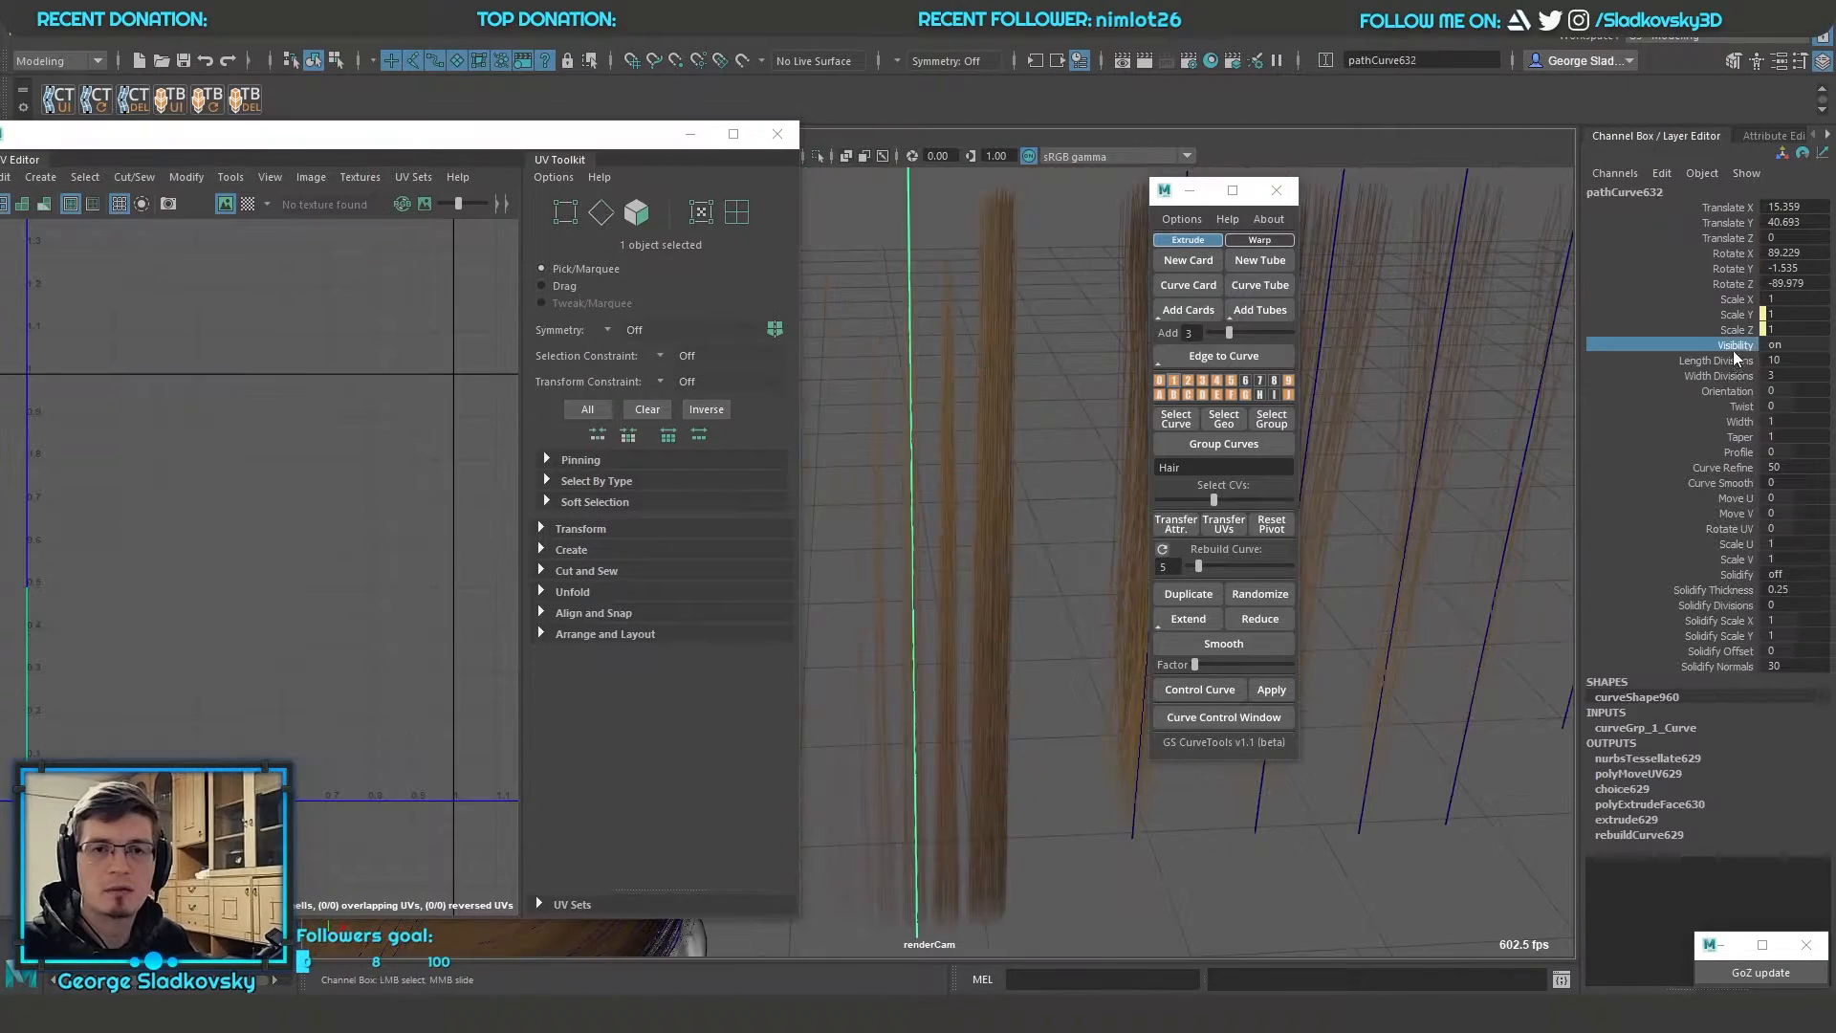
pyautogui.click(1729, 360)
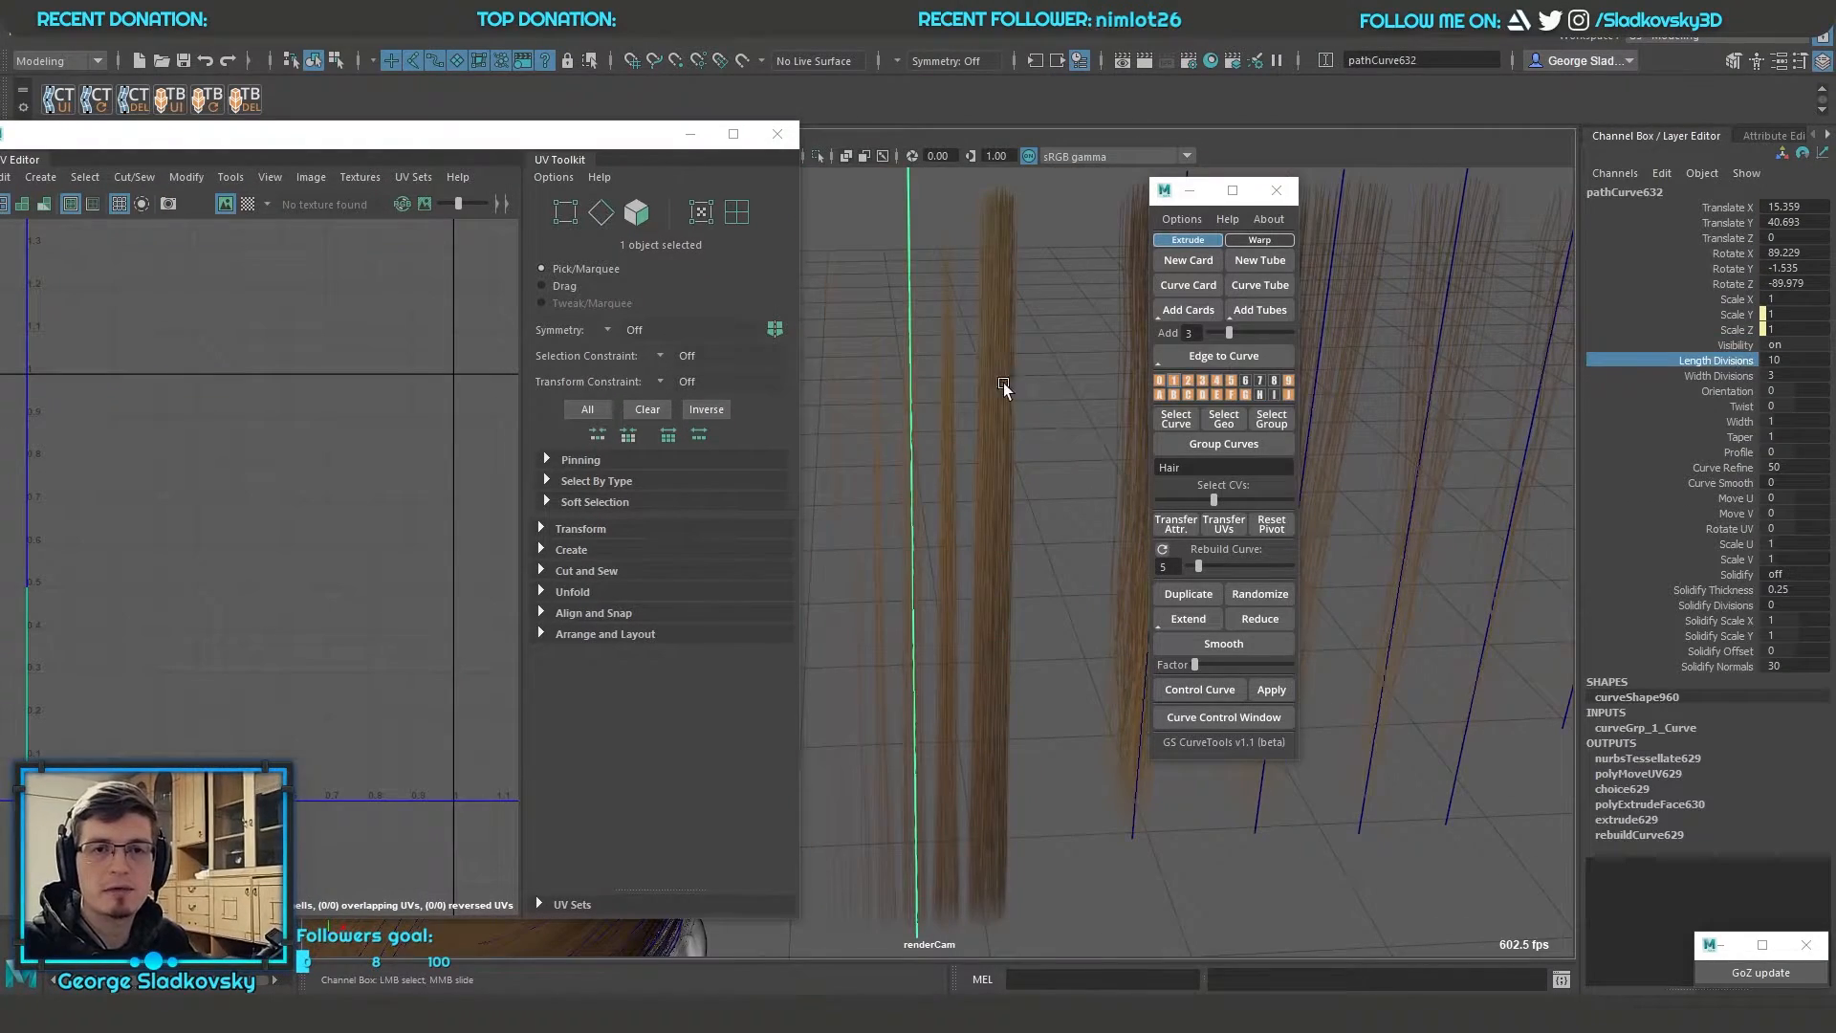
pyautogui.moveTo(452, 138); pyautogui.dragTo(533, 149)
pyautogui.press('Right')
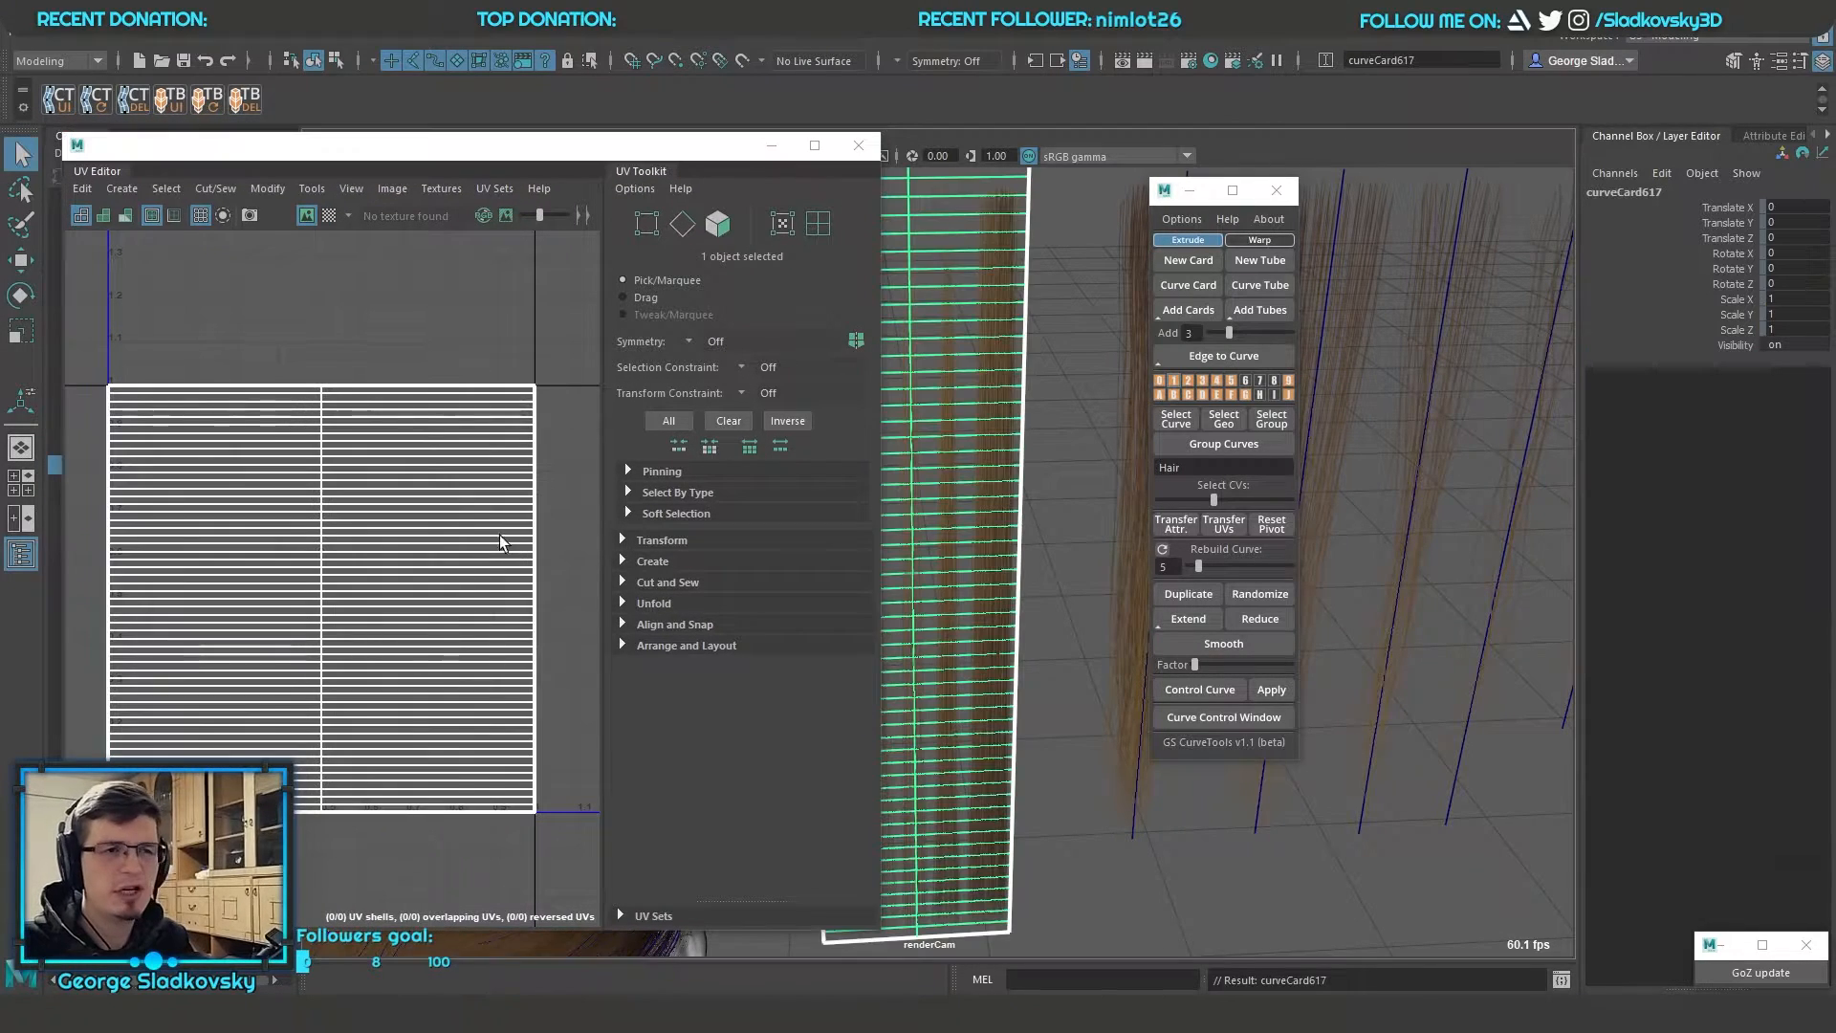
pyautogui.press('Left')
pyautogui.press('Right')
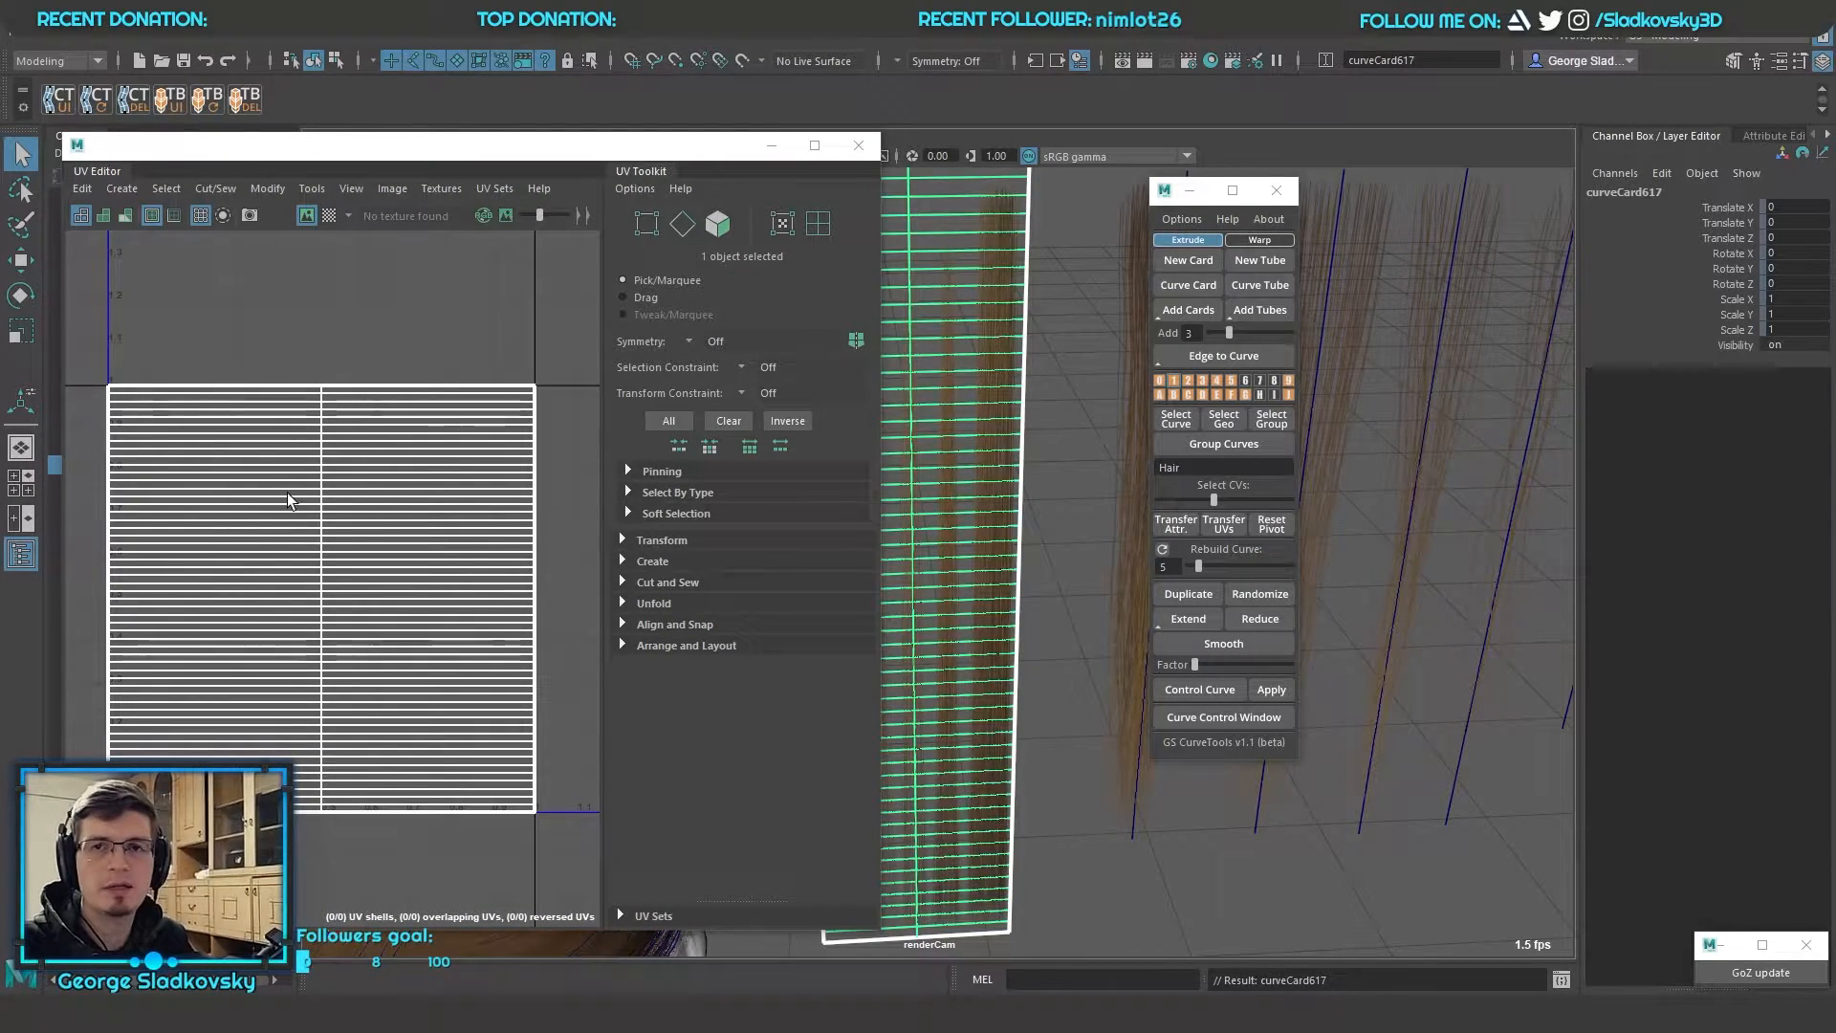
pyautogui.press('Right')
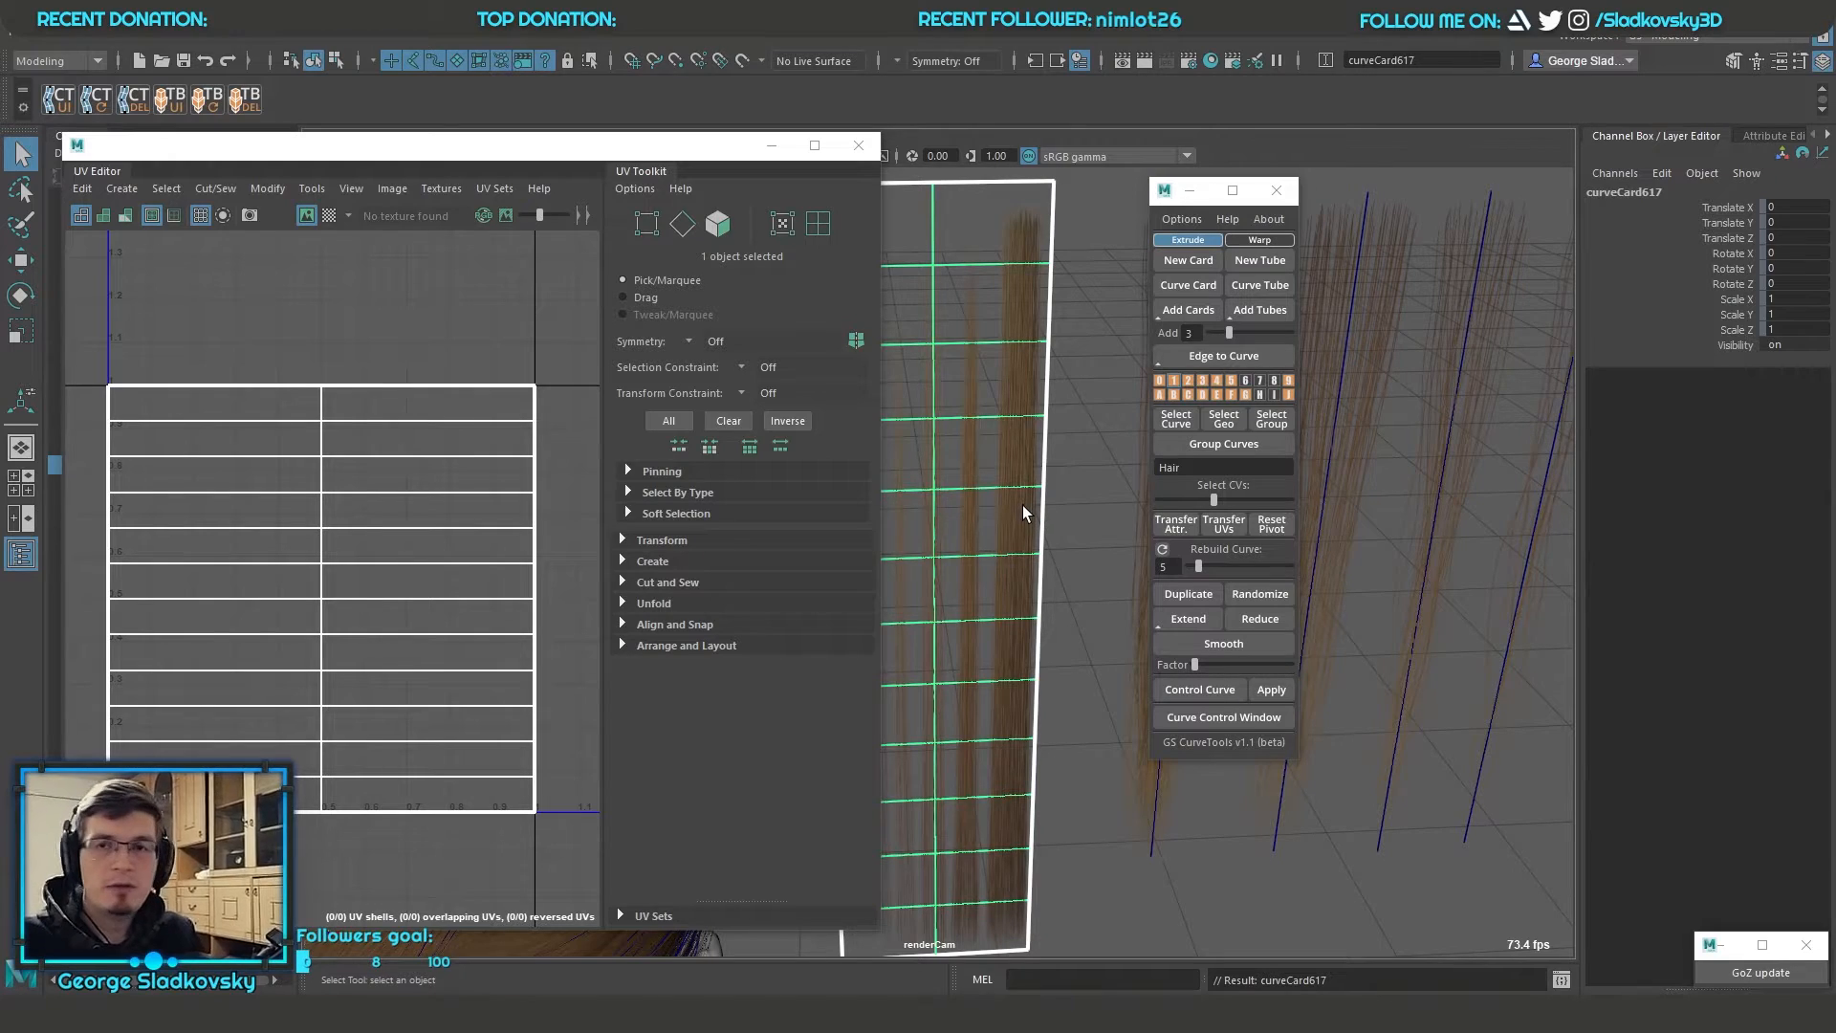
pyautogui.press('Left')
# Move the card to layer 7 and make its geometry selectable for UV editing
pyautogui.moveTo(1262, 380); pyautogui.dragTo(1397, 354, button='right')
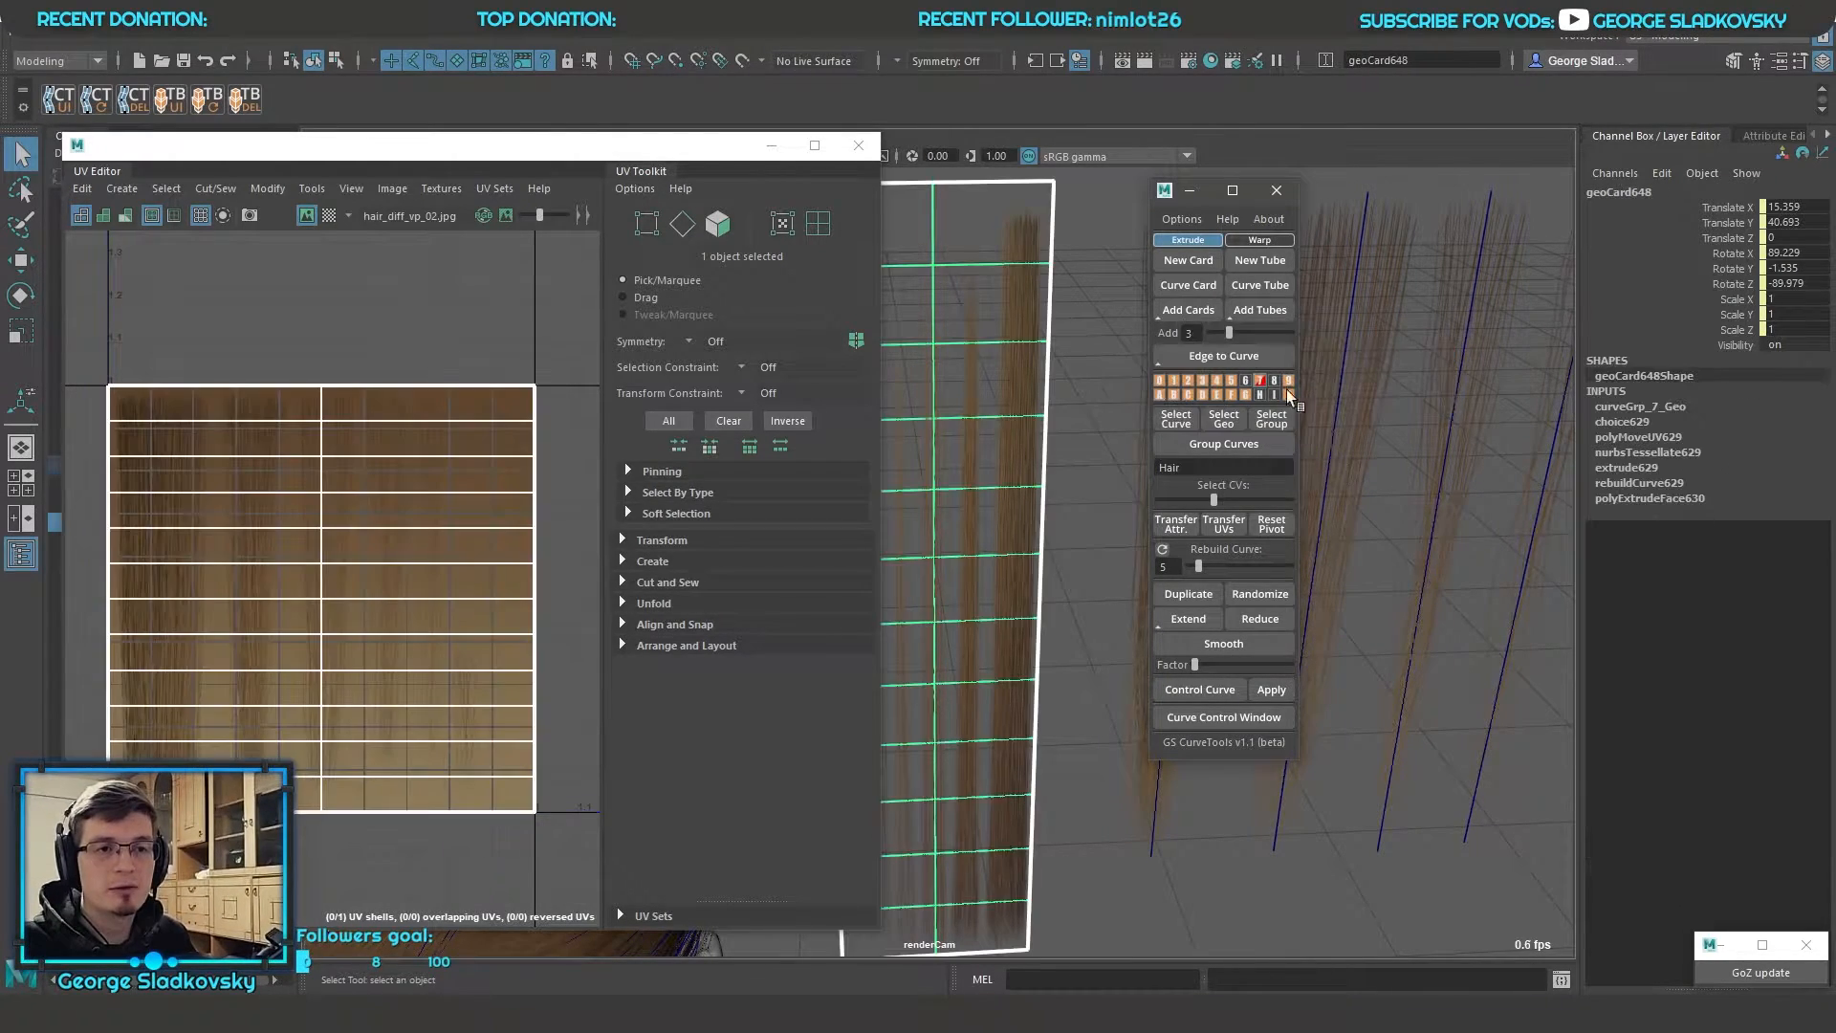
pyautogui.keyDown('alt'); pyautogui.moveTo(1063, 356); pyautogui.dragTo(1091, 387, button='middle'); pyautogui.keyUp('alt')
pyautogui.click(1093, 386)
pyautogui.click(1025, 364)
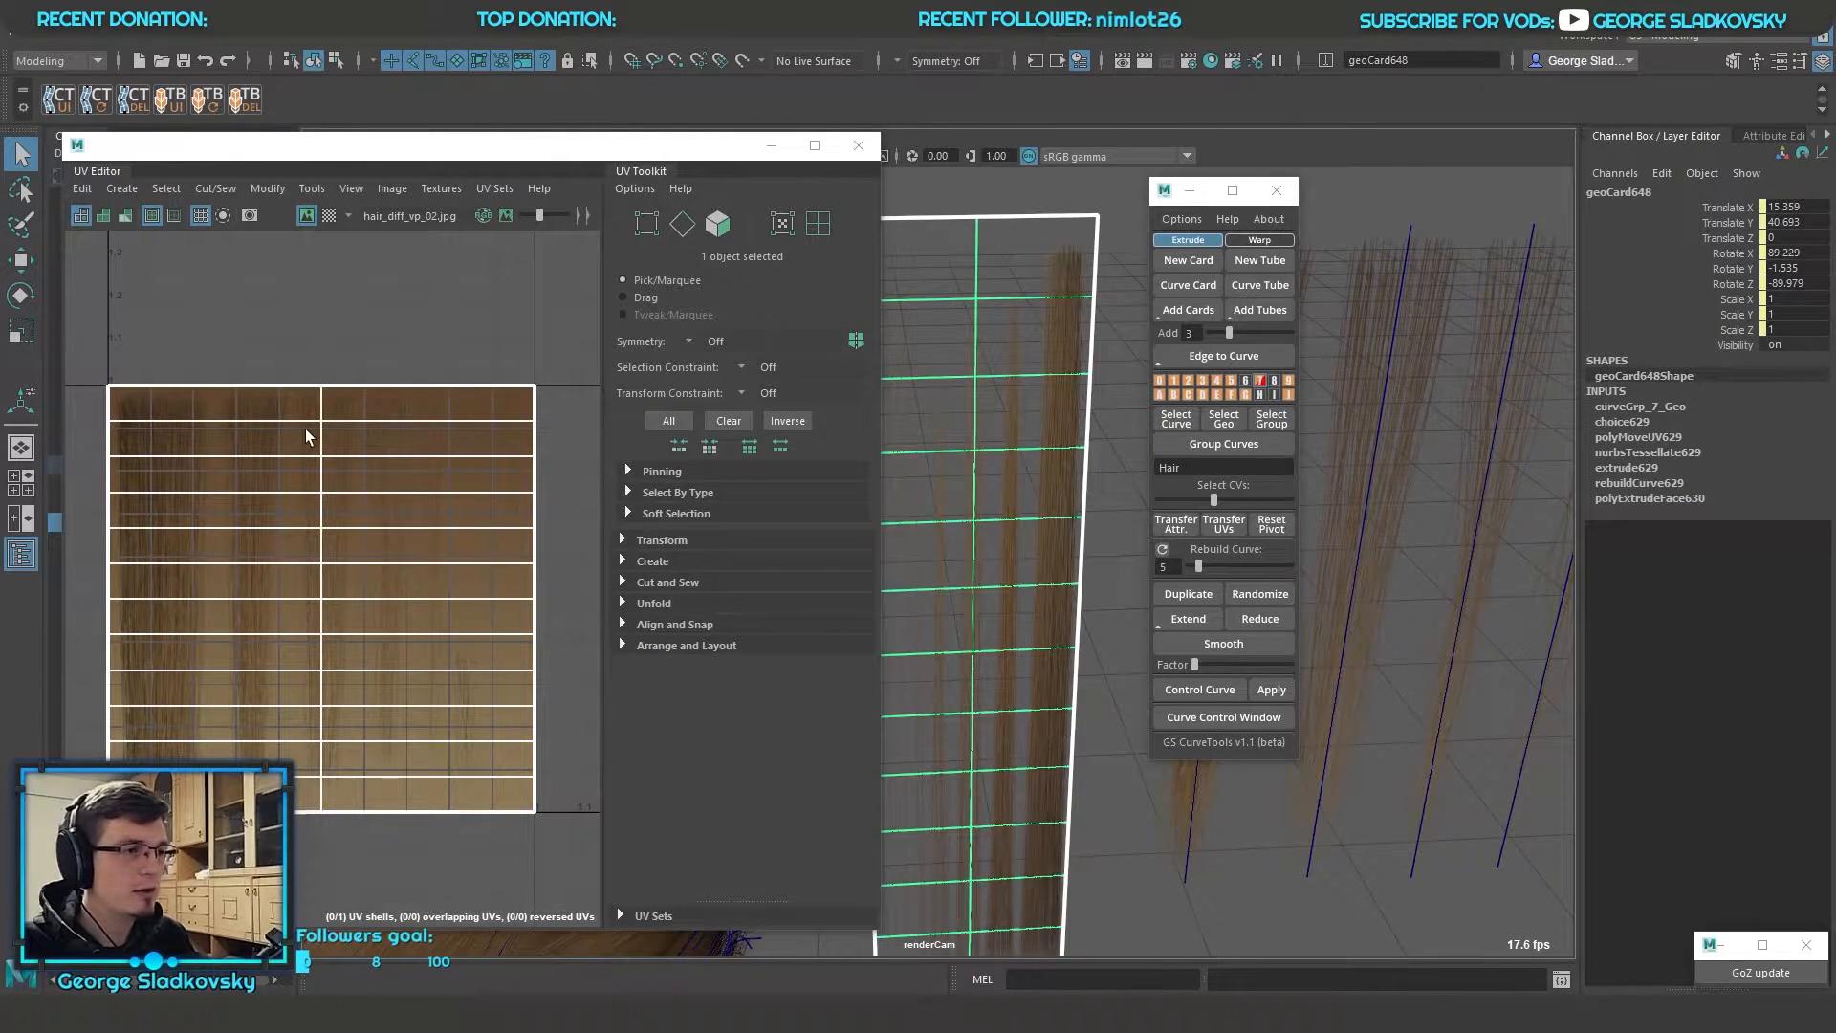
# Fit the card's UVs to the second hair strand of the texture and reshape them with the UV Lattice tool
pyautogui.click(165, 188)
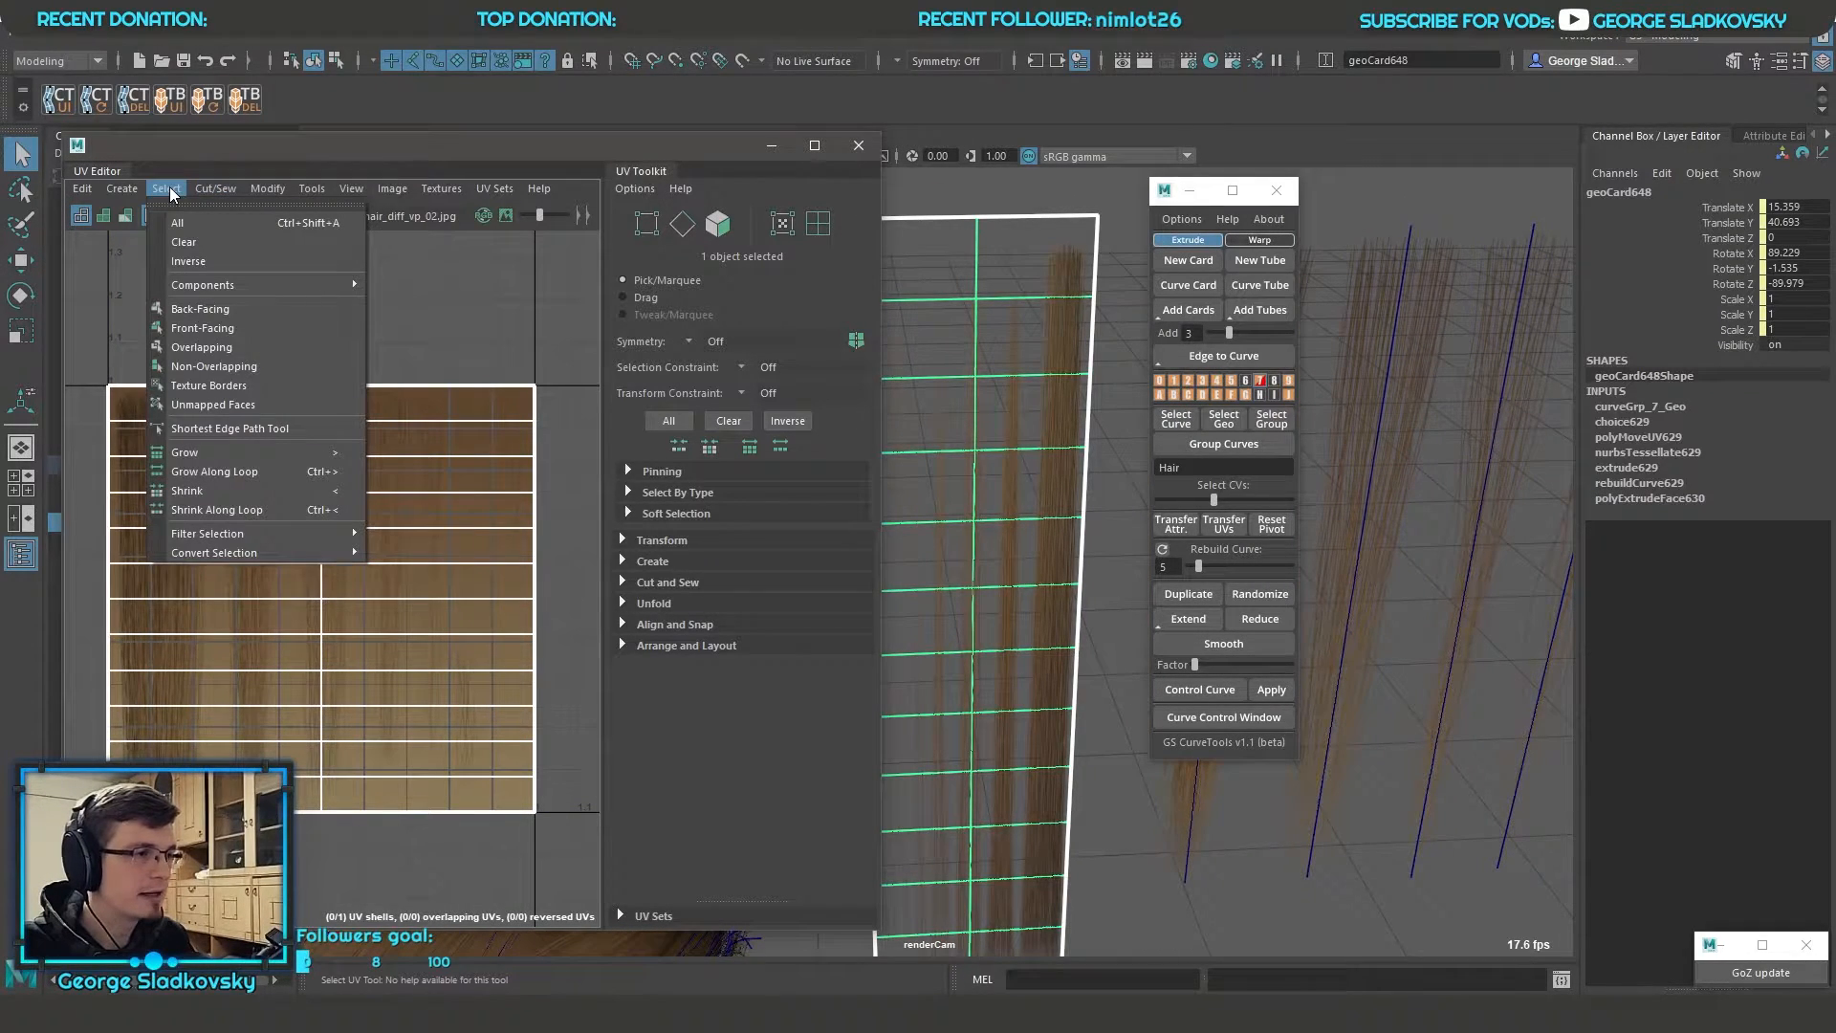
pyautogui.click(312, 189)
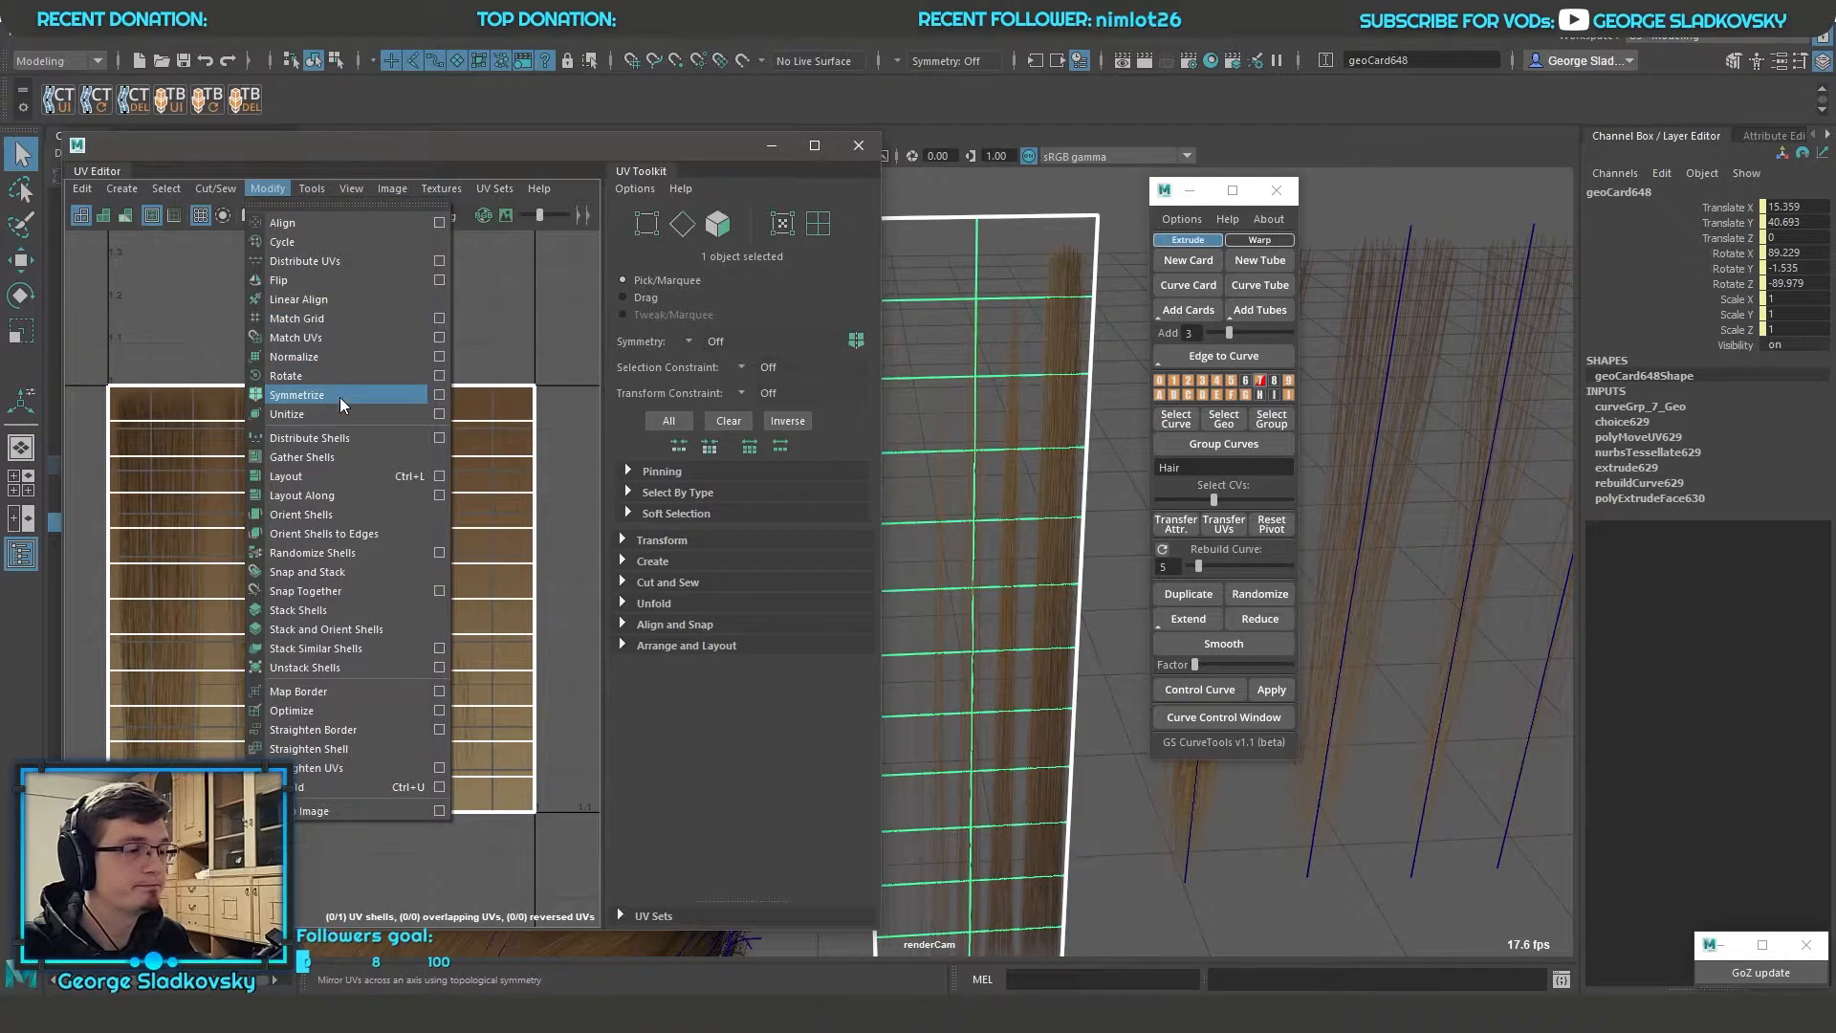
pyautogui.click(375, 328)
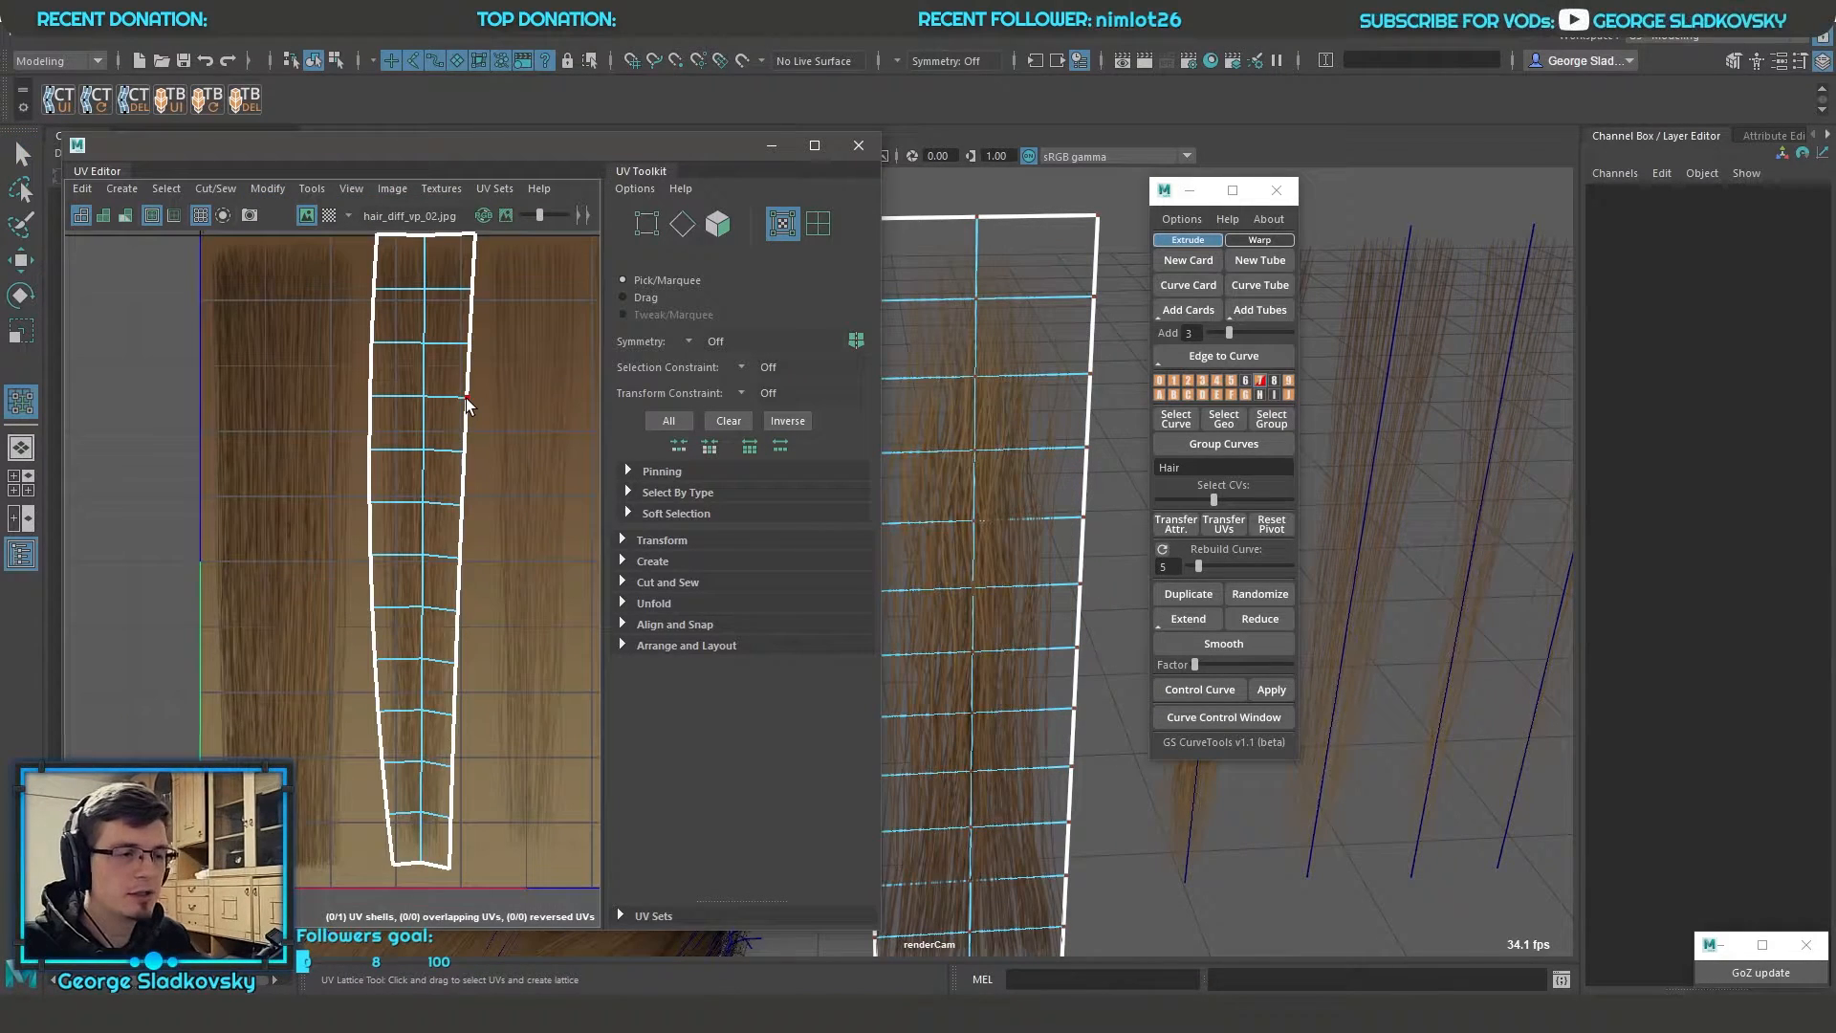
pyautogui.scroll(-5, 1025, 385)
pyautogui.moveTo(1024, 291); pyautogui.dragTo(1111, 263, button='right')
pyautogui.scroll(4, 1044, 365)
# Vary the length divisions of the card with edited UVs through 24 and 19, ending at 21
pyautogui.click(1047, 365)
pyautogui.scroll(-4, 1048, 450)
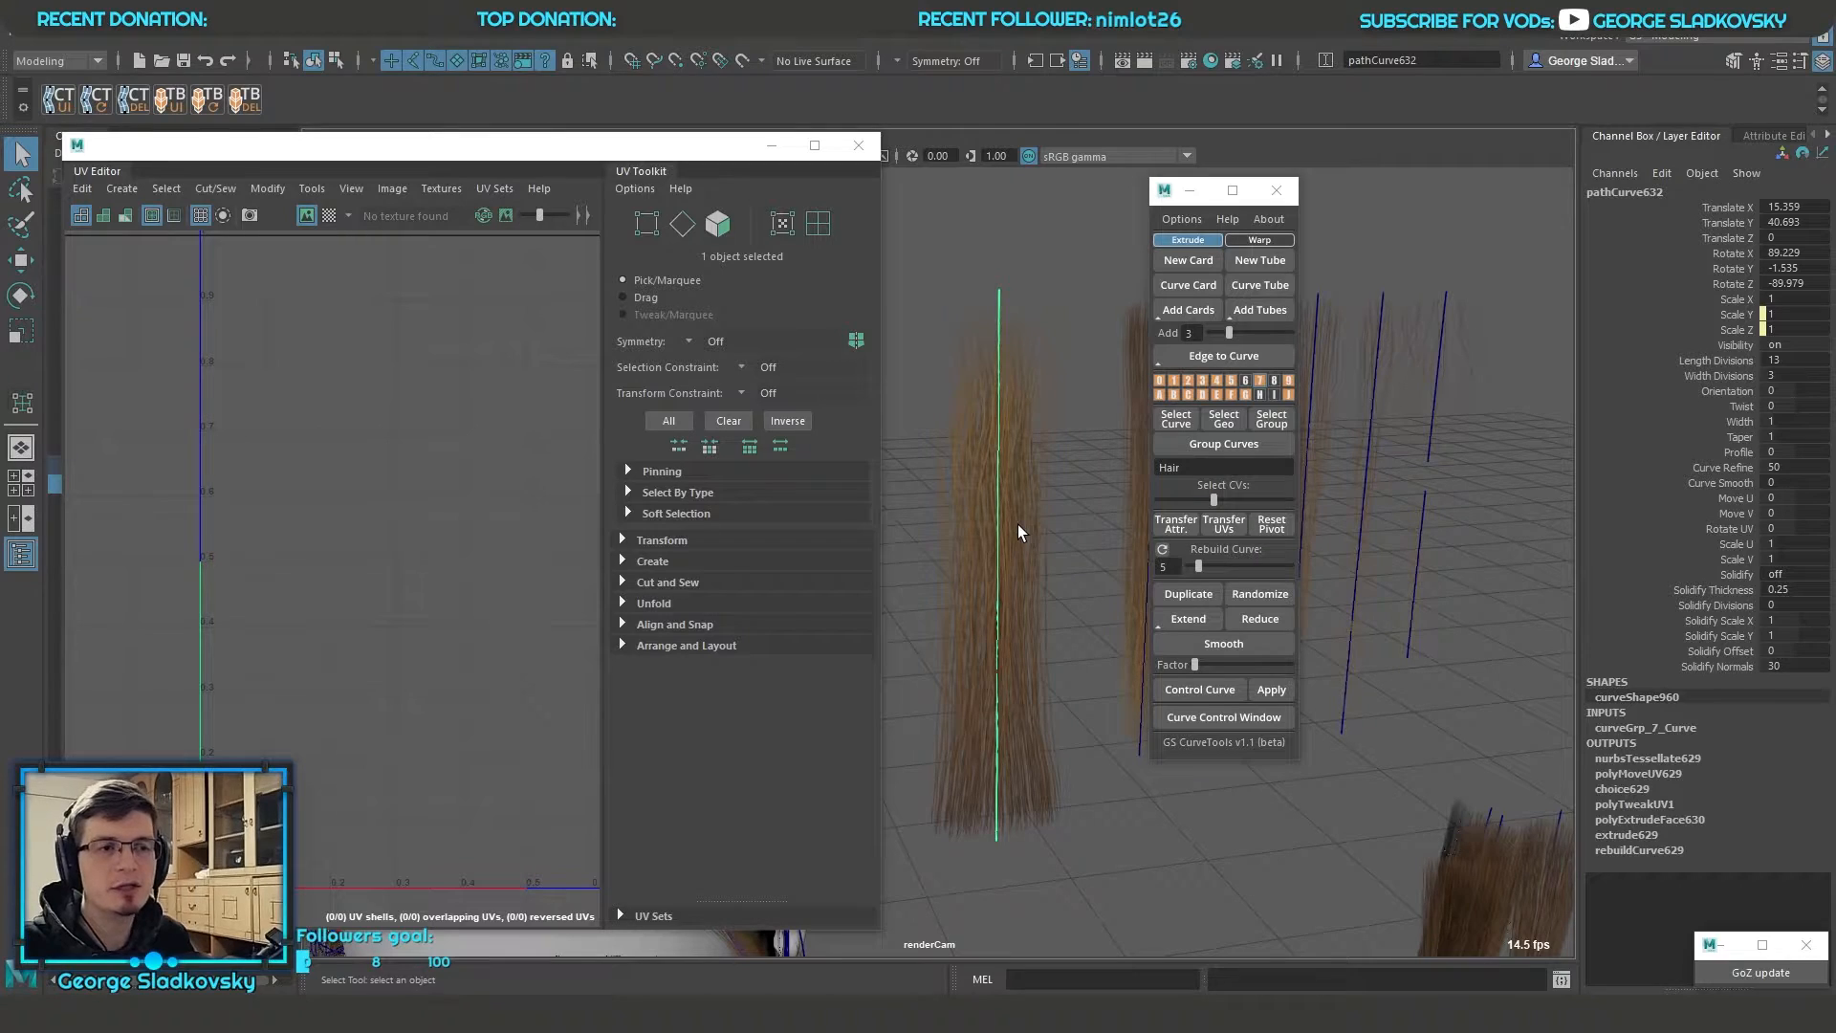
pyautogui.click(1742, 364)
pyautogui.press('q')
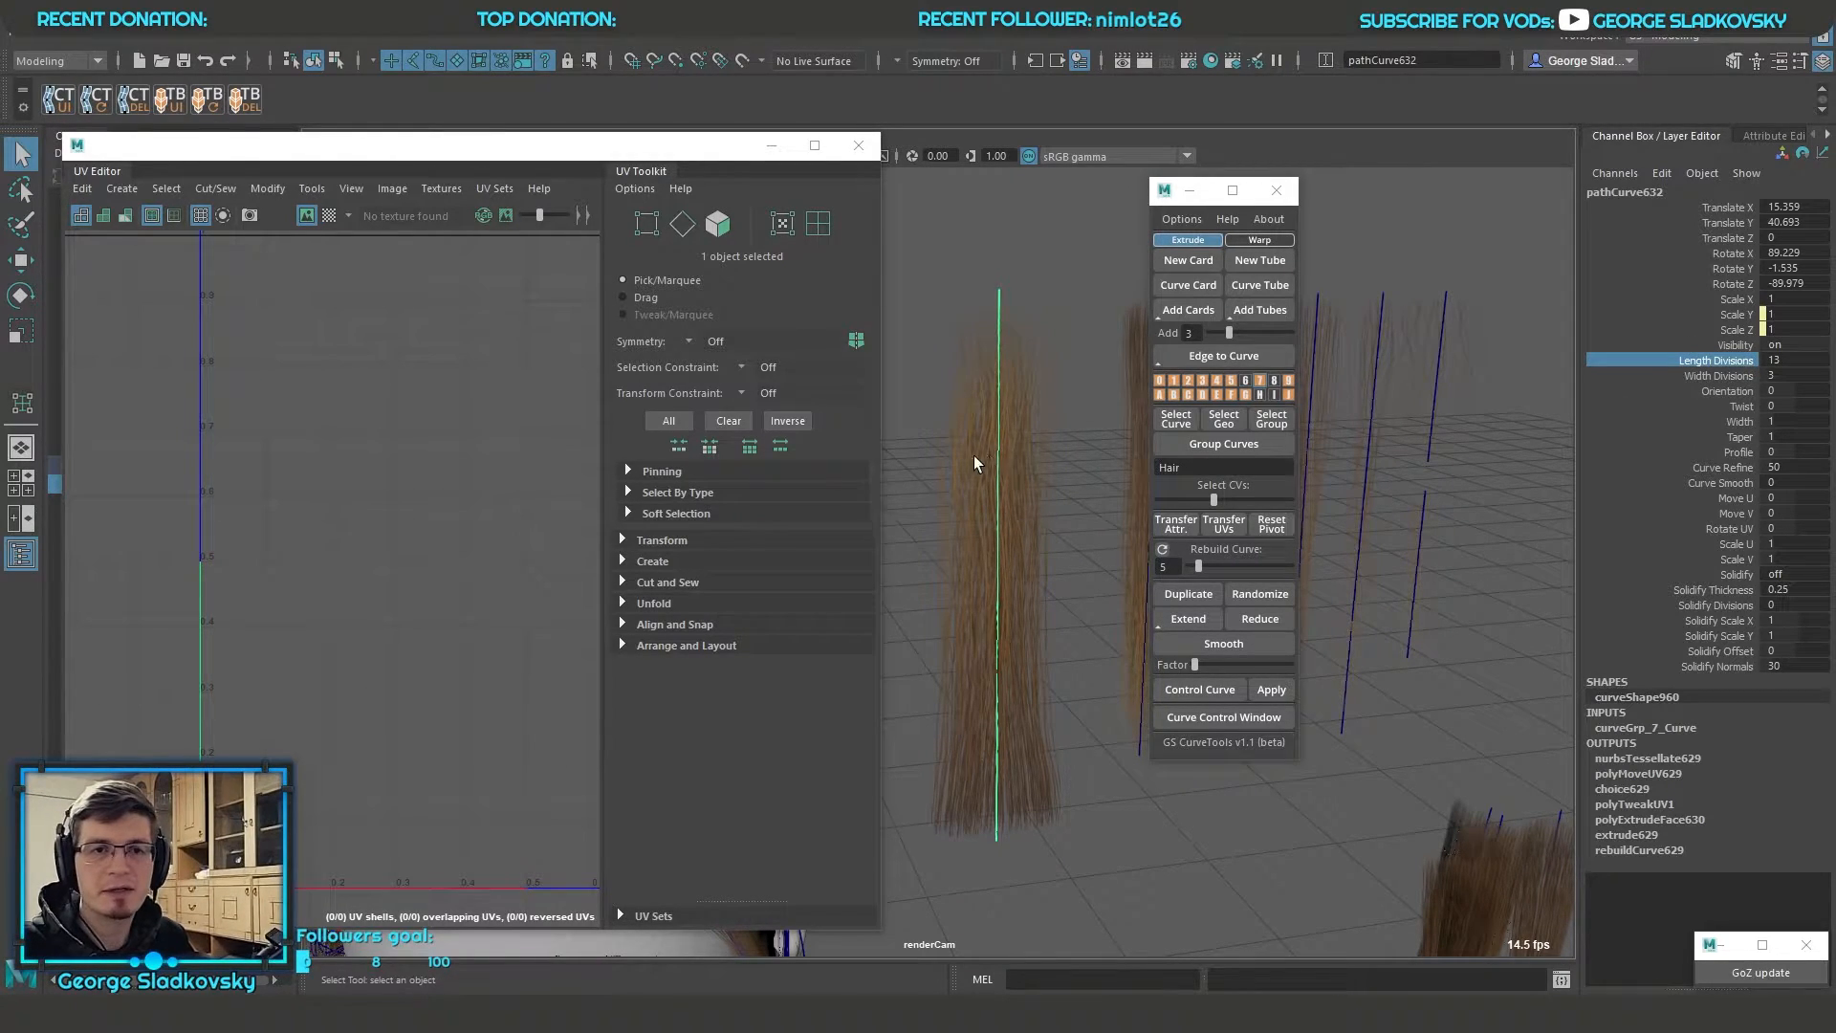
pyautogui.moveTo(1120, 457); pyautogui.dragTo(1111, 373, button='middle')
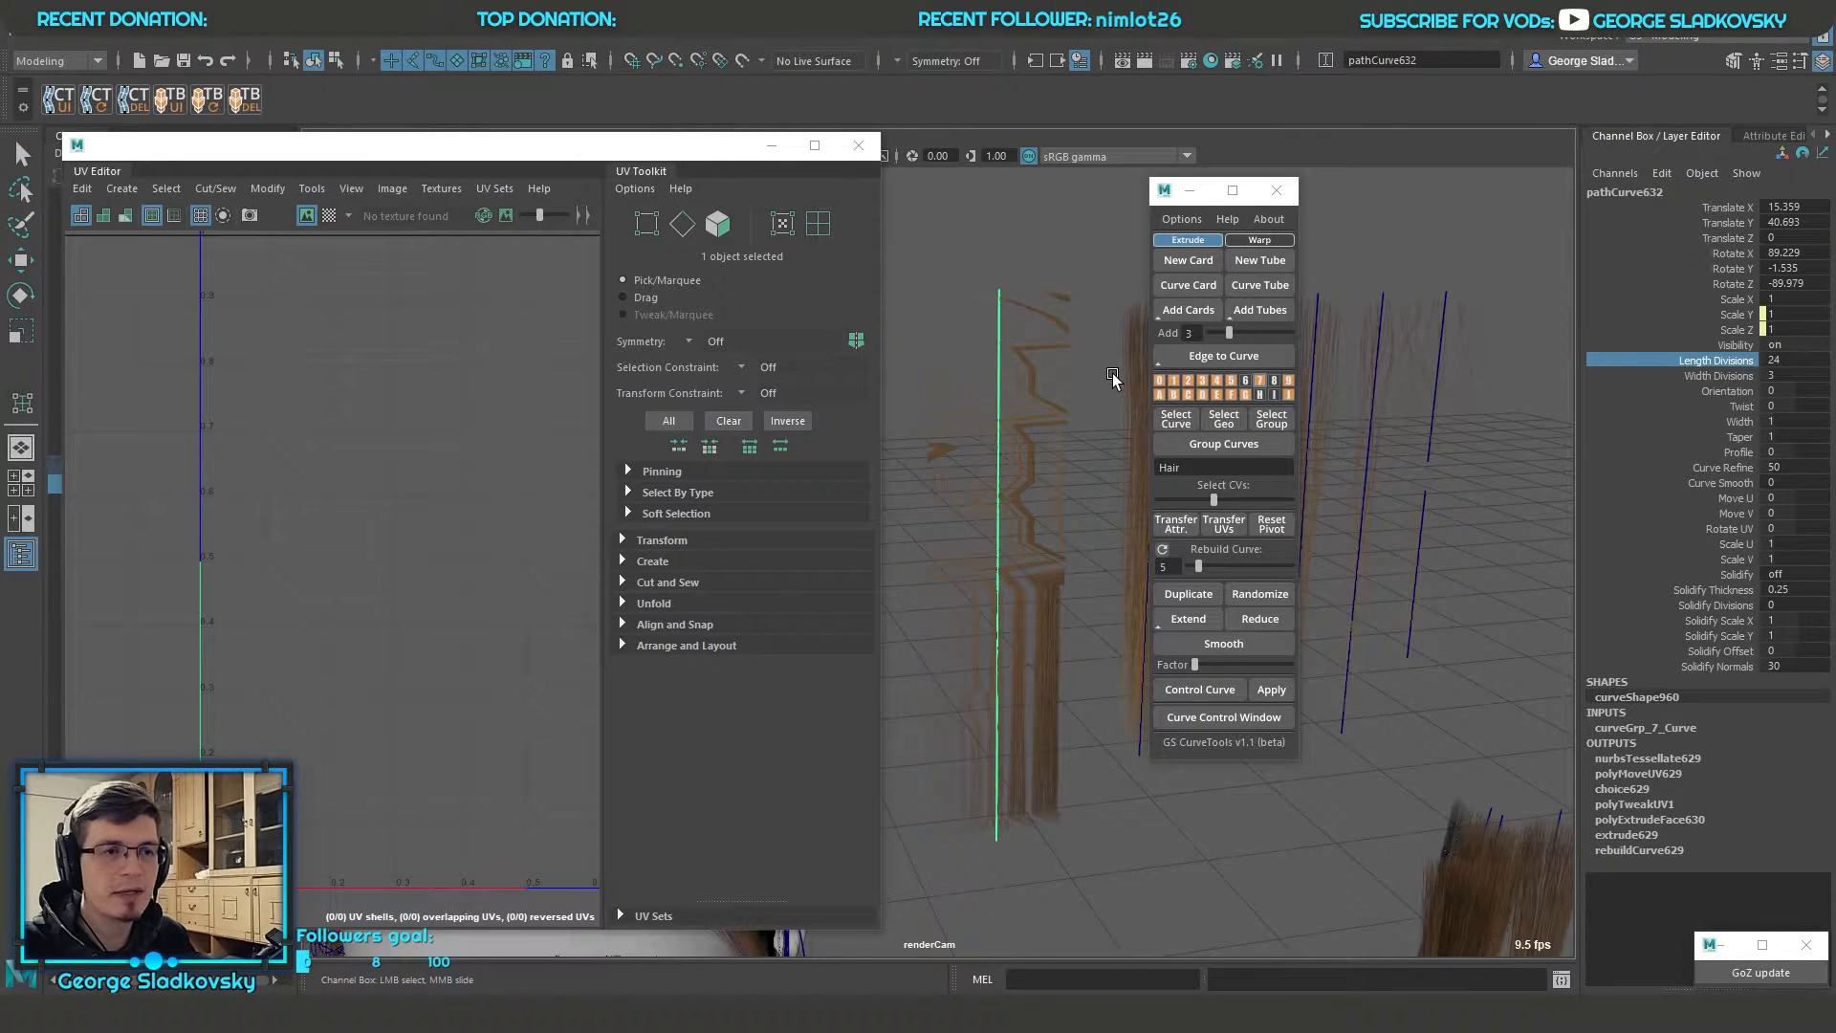
pyautogui.moveTo(1000, 571); pyautogui.dragTo(1005, 528, button='middle')
pyautogui.keyDown('alt'); pyautogui.moveTo(1004, 528); pyautogui.dragTo(1024, 543); pyautogui.keyUp('alt')
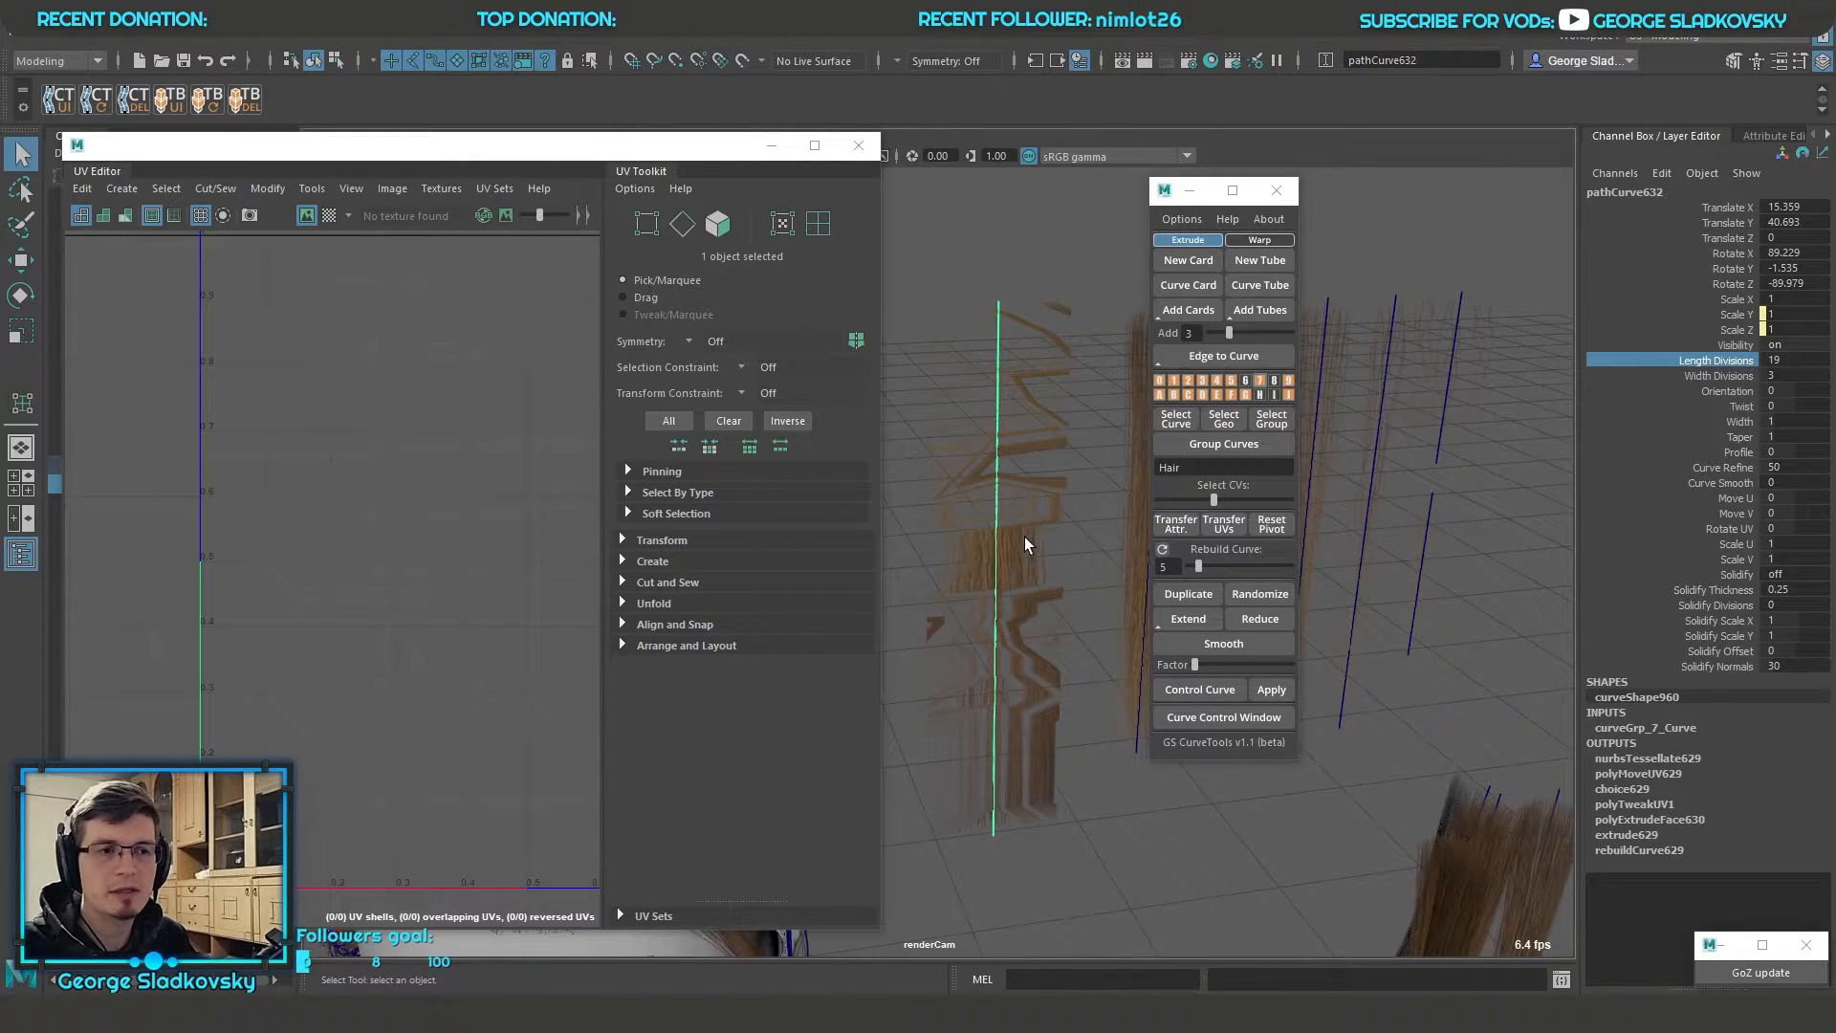
pyautogui.moveTo(1065, 532); pyautogui.dragTo(1063, 415, button='middle')
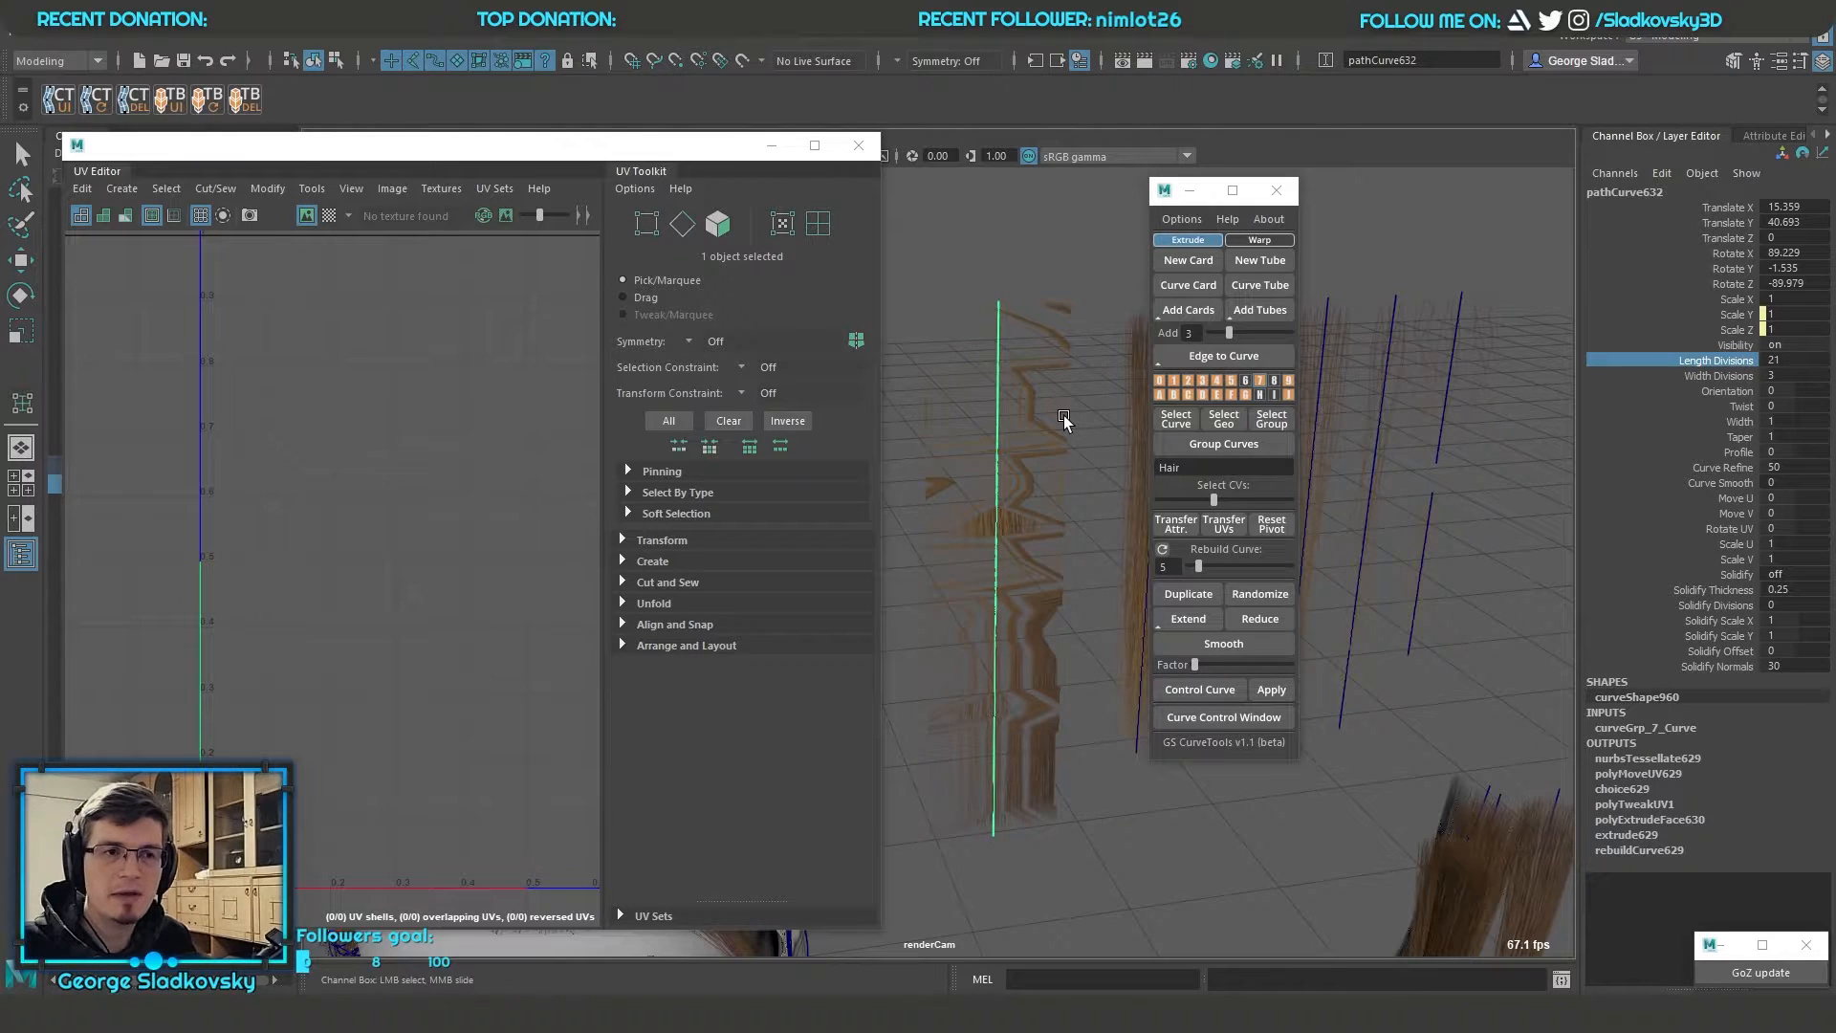
# Undo the length division changes and manual UV edits on the card and close the UV Editor
pyautogui.hotkey('ctrl', 'z')
pyautogui.hotkey('ctrl', 'z')
pyautogui.hotkey('ctrl', 'z')
pyautogui.hotkey('ctrl', 'z')
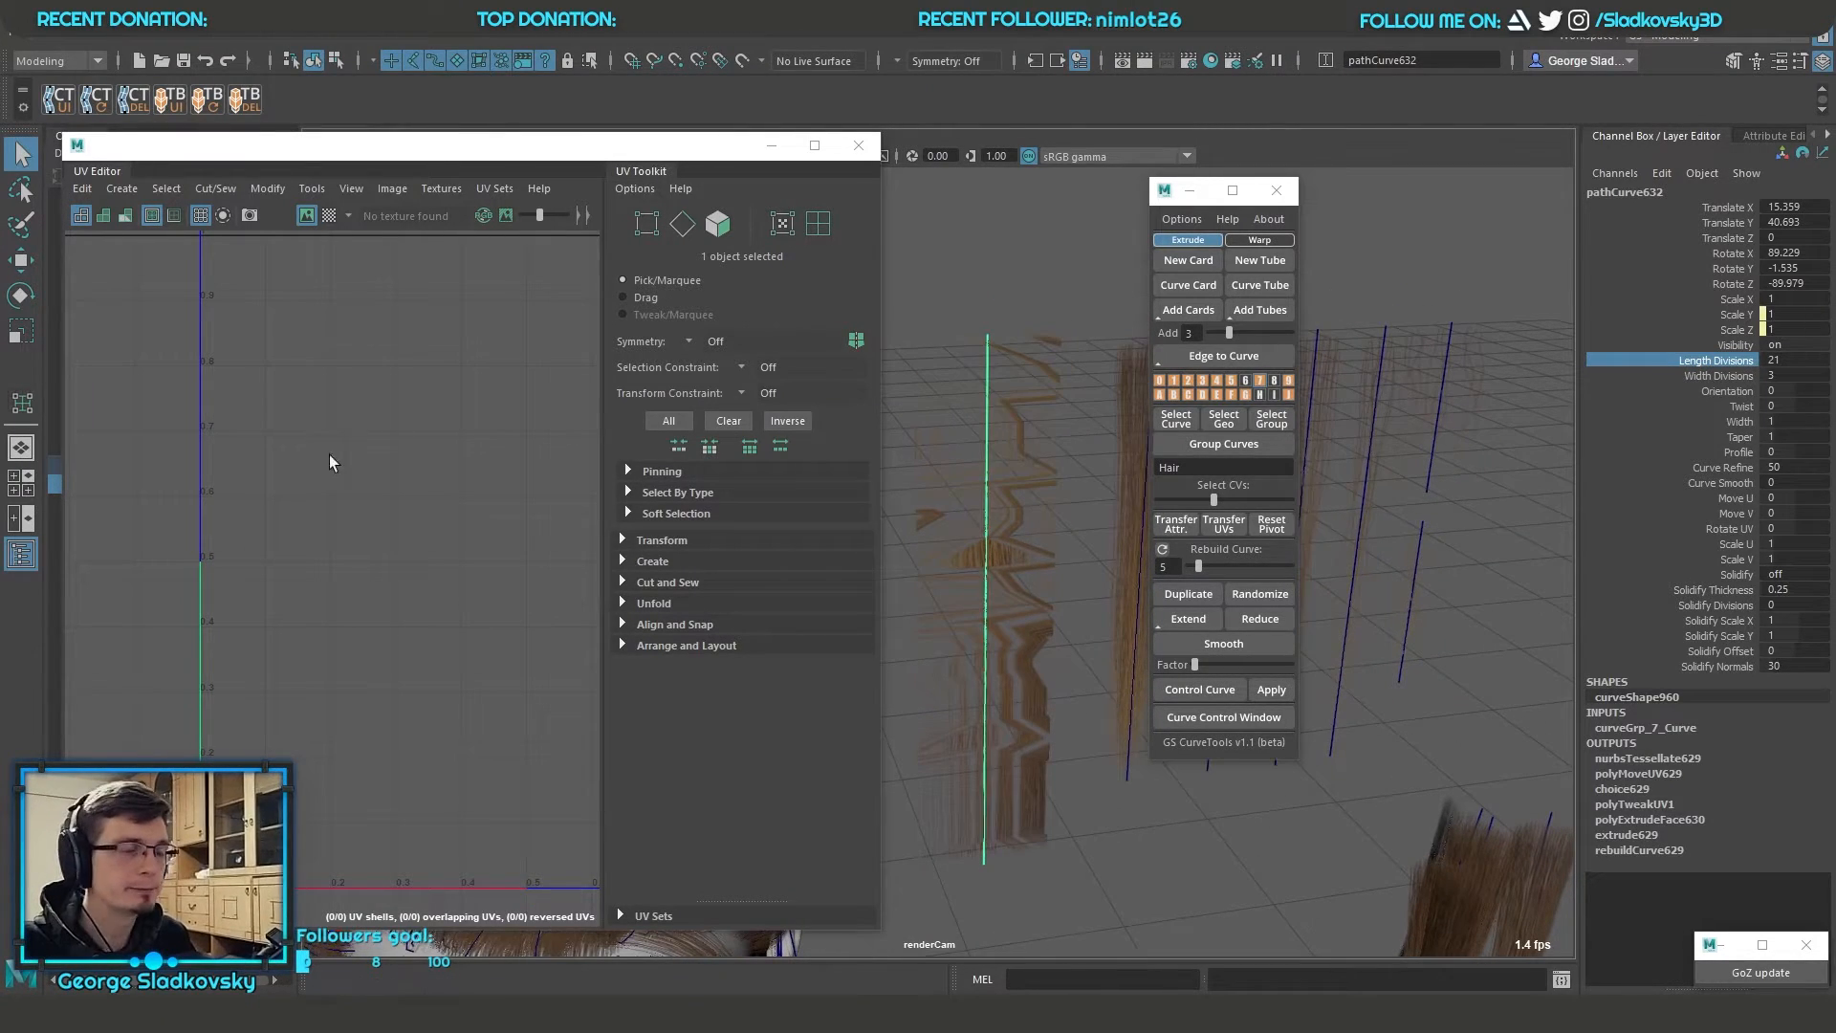
pyautogui.moveTo(1262, 380); pyautogui.dragTo(1363, 357, button='right')
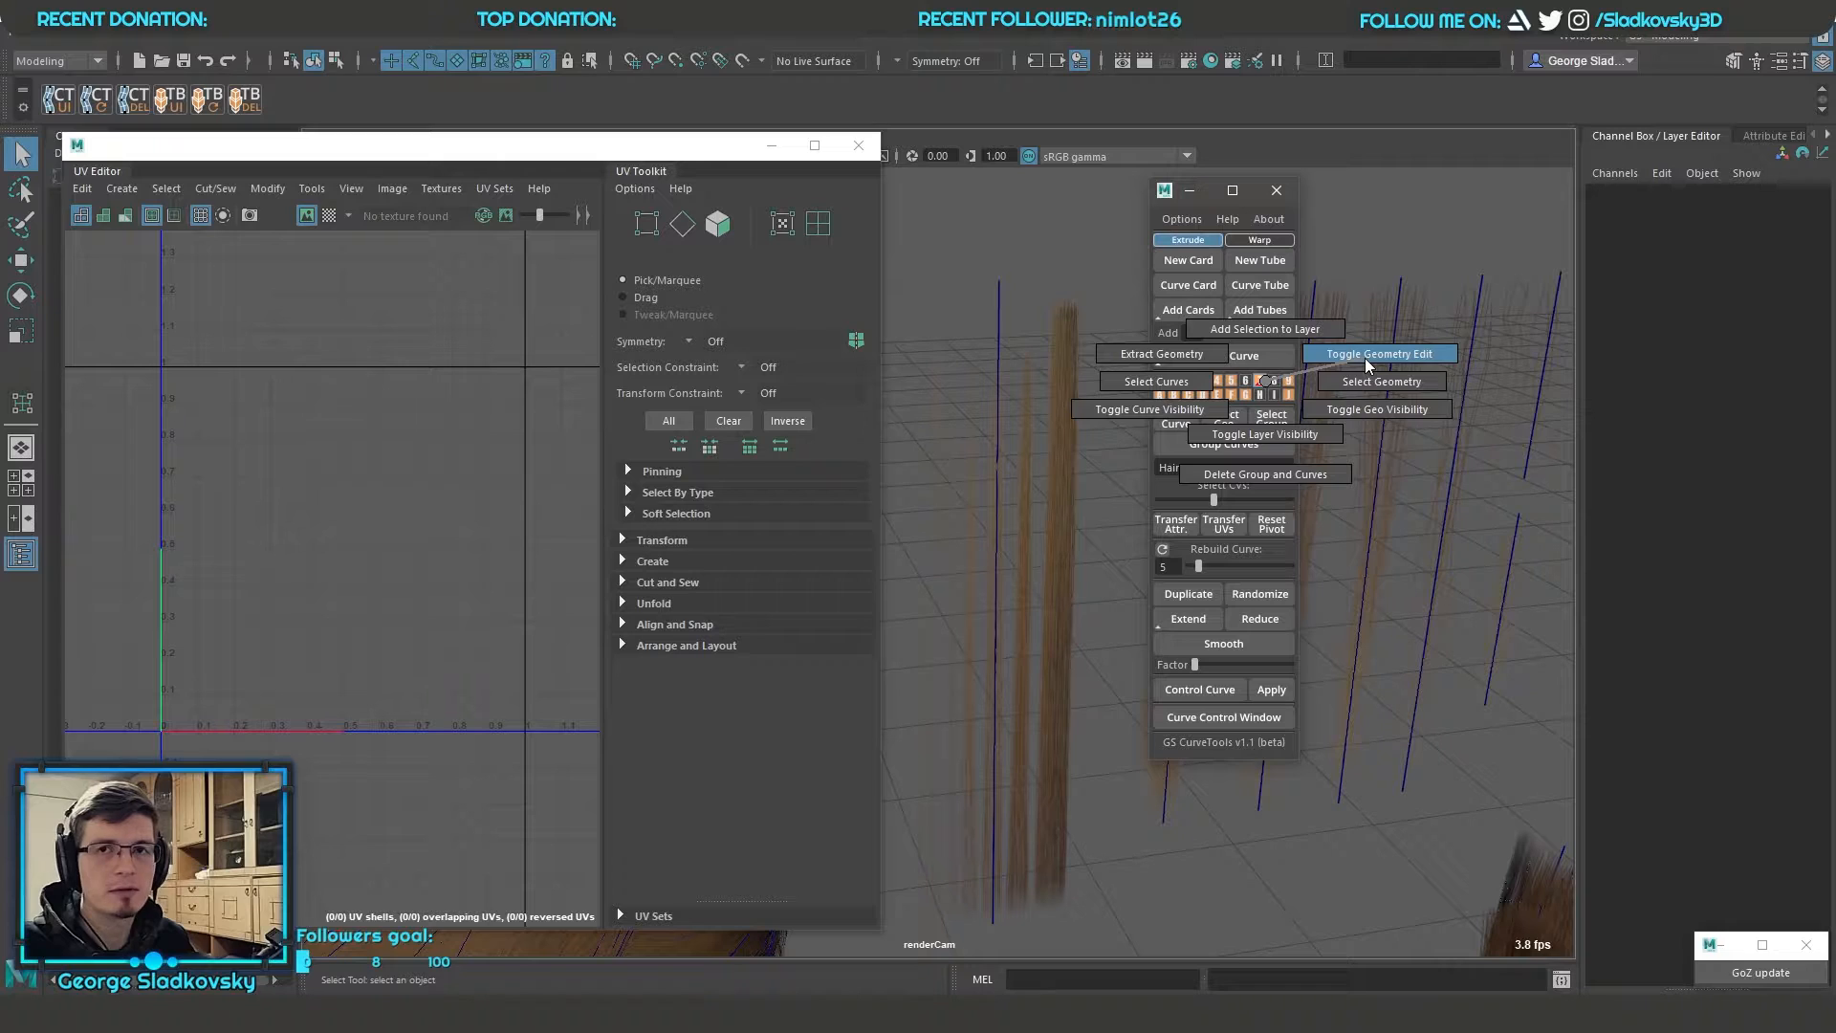
pyautogui.moveTo(933, 386); pyautogui.dragTo(1052, 441)
pyautogui.keyDown('alt'); pyautogui.moveTo(1051, 442); pyautogui.dragTo(1061, 383); pyautogui.keyUp('alt')
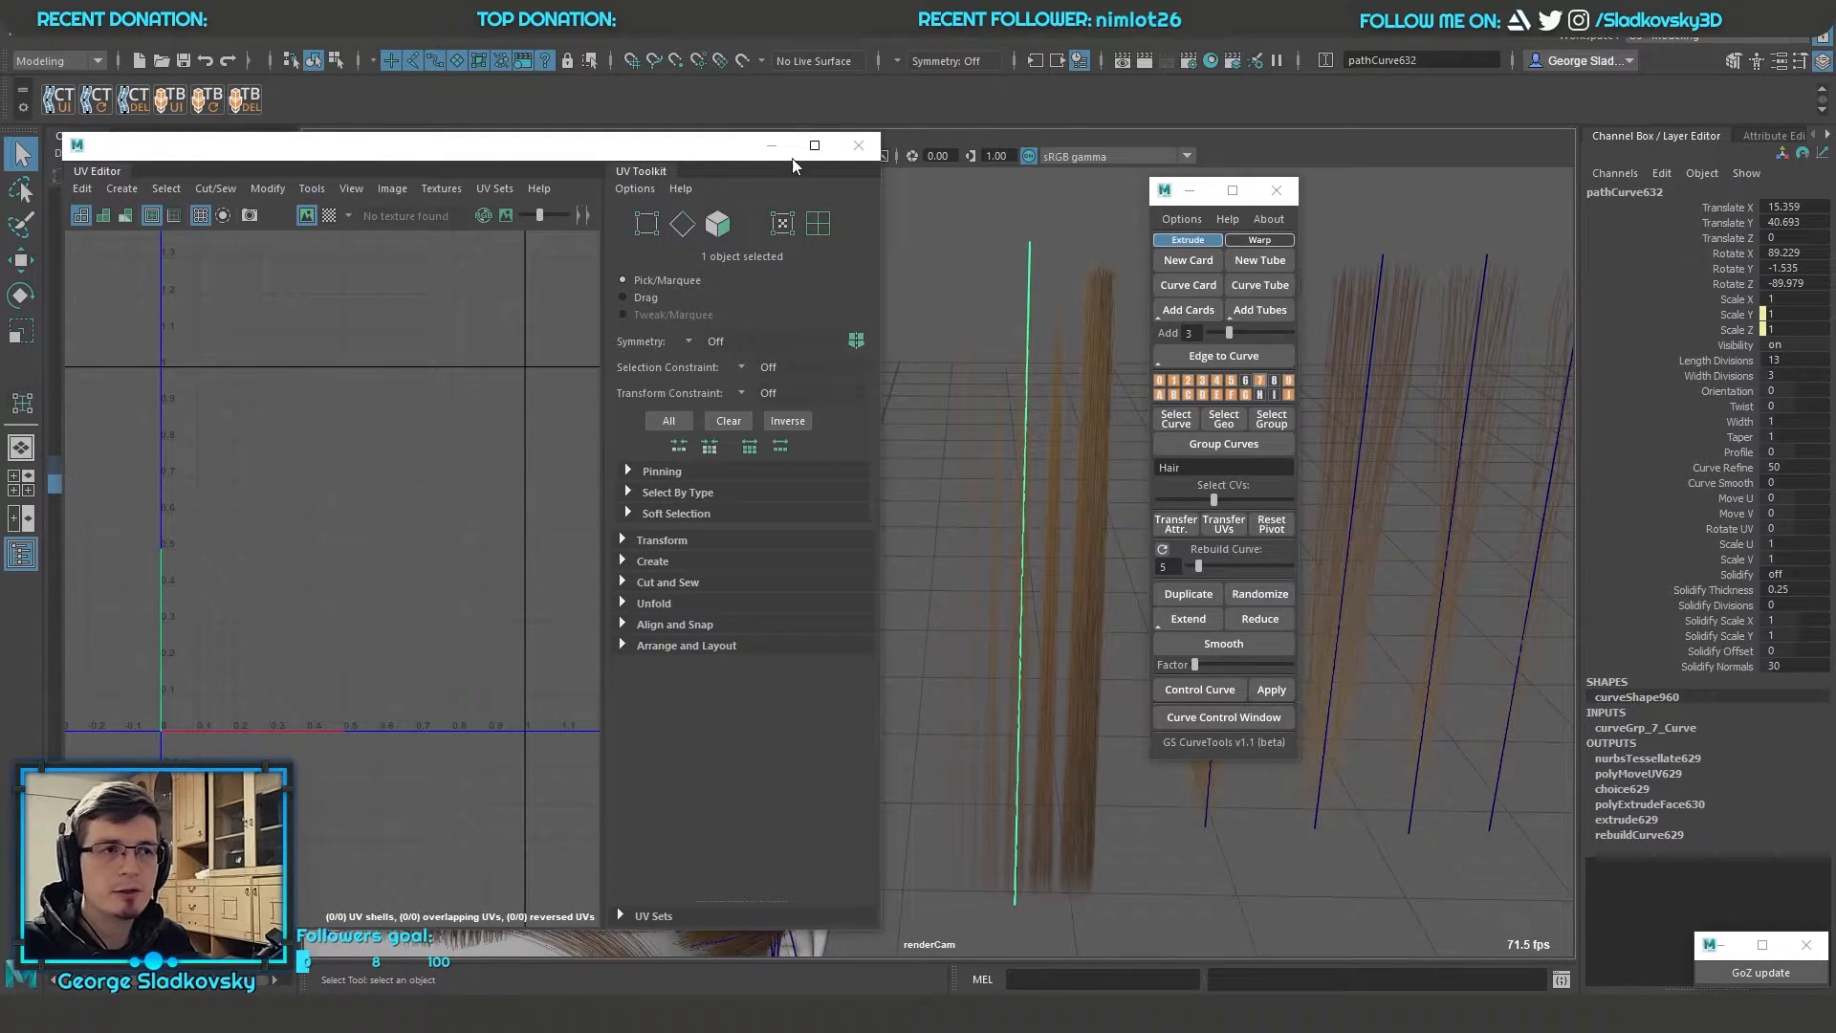
pyautogui.click(858, 146)
pyautogui.keyDown('alt'); pyautogui.moveTo(1098, 320); pyautogui.dragTo(981, 346, button='middle'); pyautogui.keyUp('alt')
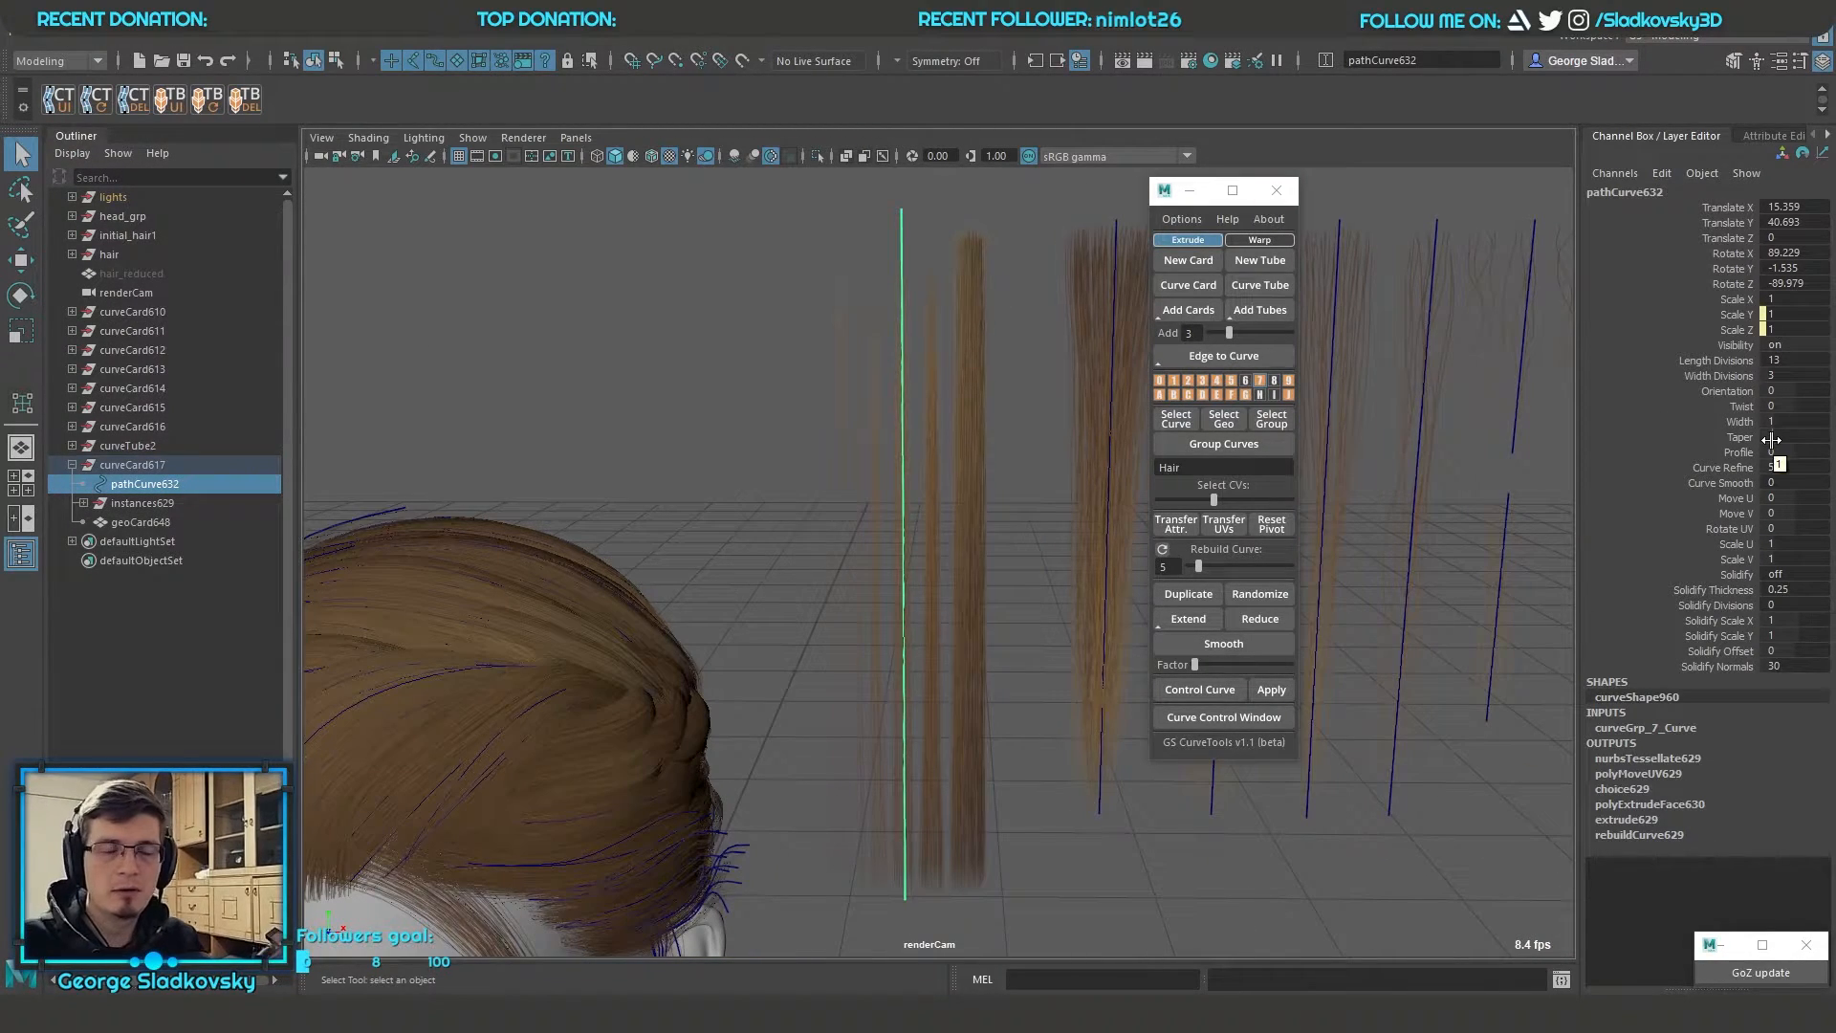
# Try shifting the card's UVs with Move U, undo it, and turn on wireframe over the shaded view
pyautogui.click(1673, 497)
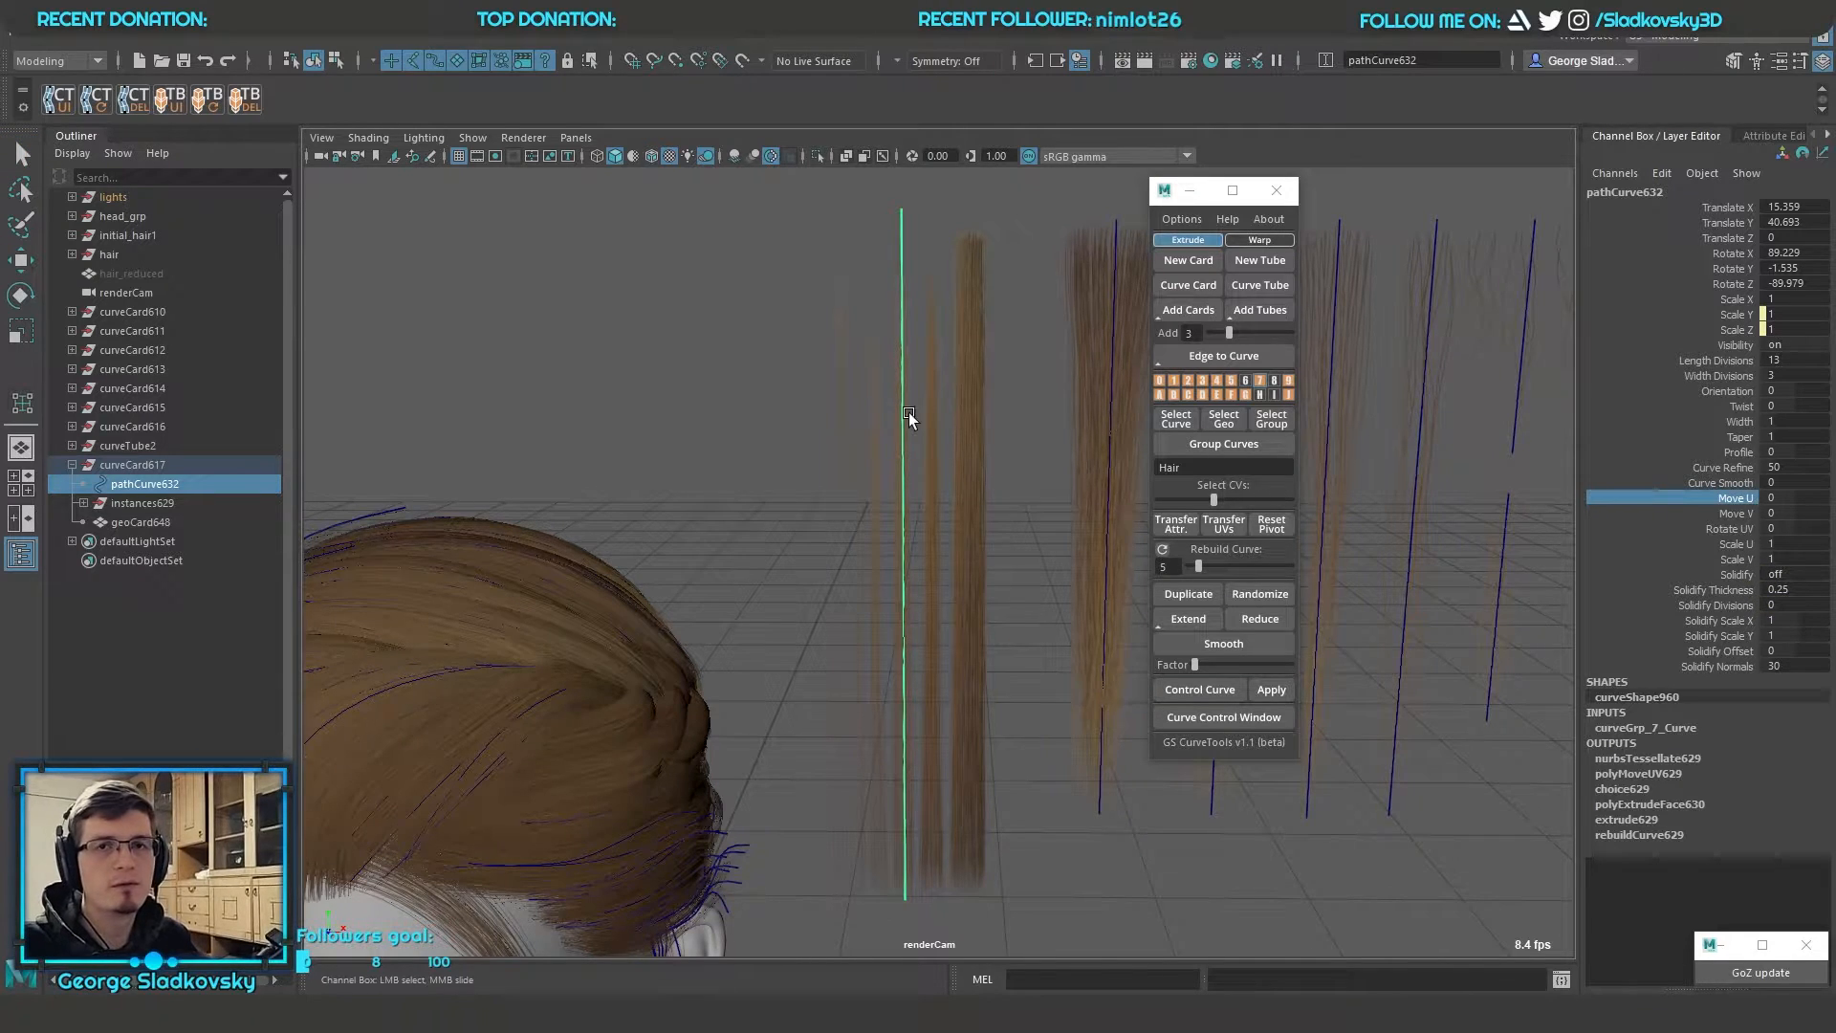
pyautogui.scroll(2, 908, 418)
pyautogui.moveTo(961, 449); pyautogui.dragTo(1014, 421, button='middle')
pyautogui.moveTo(996, 351)
pyautogui.keyDown('alt'); pyautogui.mouseDown(button='middle')
pyautogui.moveTo(954, 388)
pyautogui.moveTo(1036, 376)
pyautogui.moveTo(971, 377)
pyautogui.moveTo(995, 377)
pyautogui.mouseUp(button='middle'); pyautogui.keyUp('alt')
pyautogui.click(651, 157)
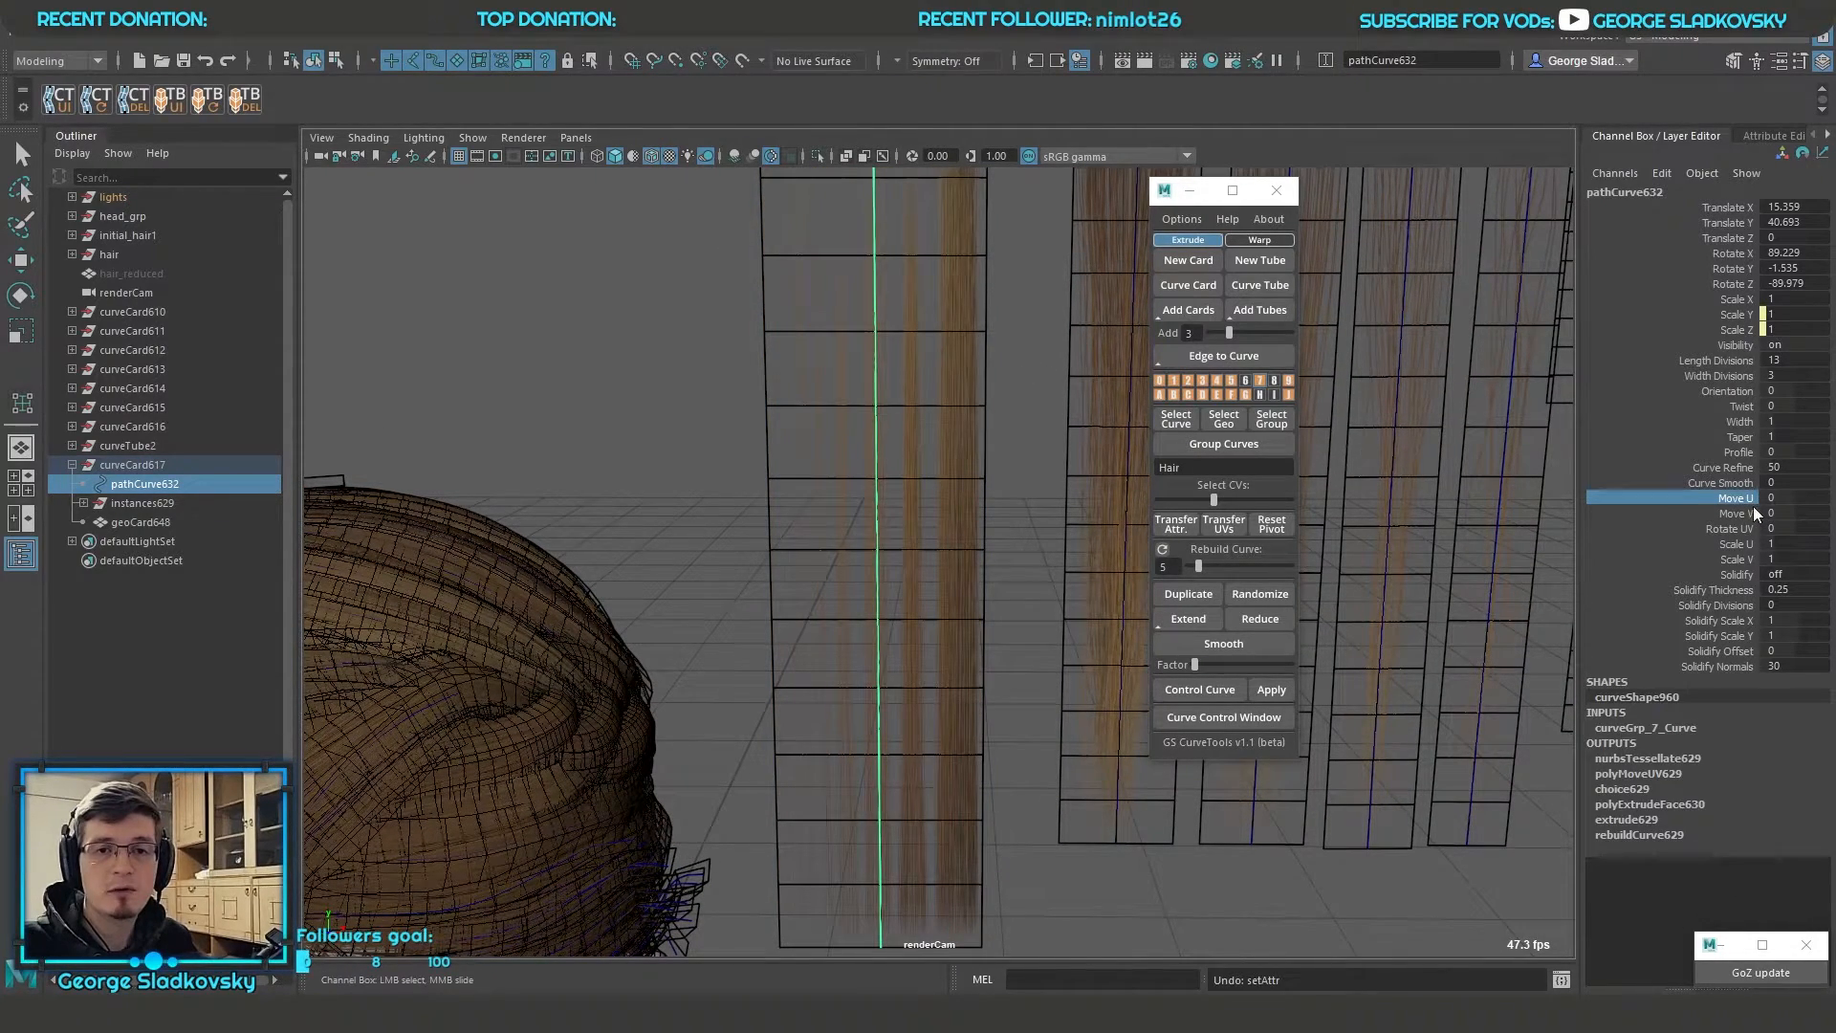
# Try and undo a Move V shift on the card, and set its Move U to -0.16
pyautogui.click(1749, 514)
pyautogui.moveTo(995, 414); pyautogui.dragTo(1044, 460, button='middle')
pyautogui.hotkey('ctrl', 'z')
pyautogui.click(1735, 498)
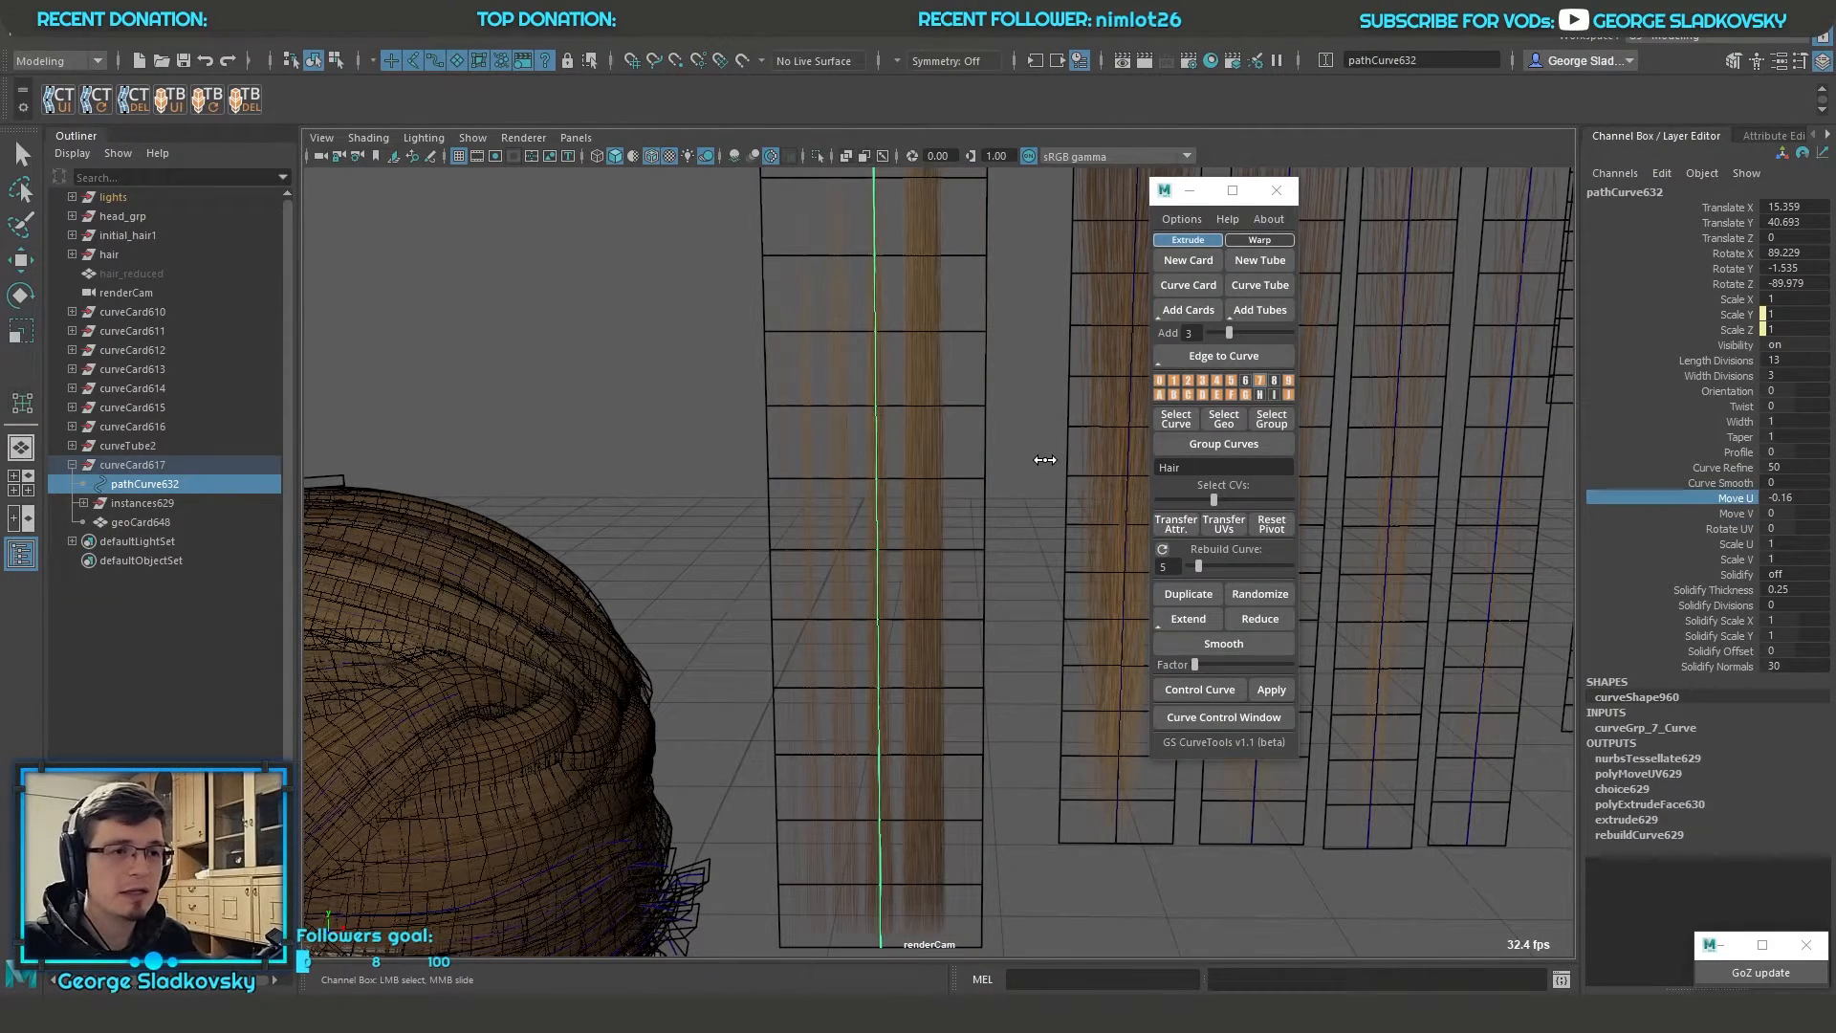
pyautogui.keyDown('alt'); pyautogui.moveTo(932, 735); pyautogui.dragTo(955, 688, button='middle'); pyautogui.keyUp('alt')
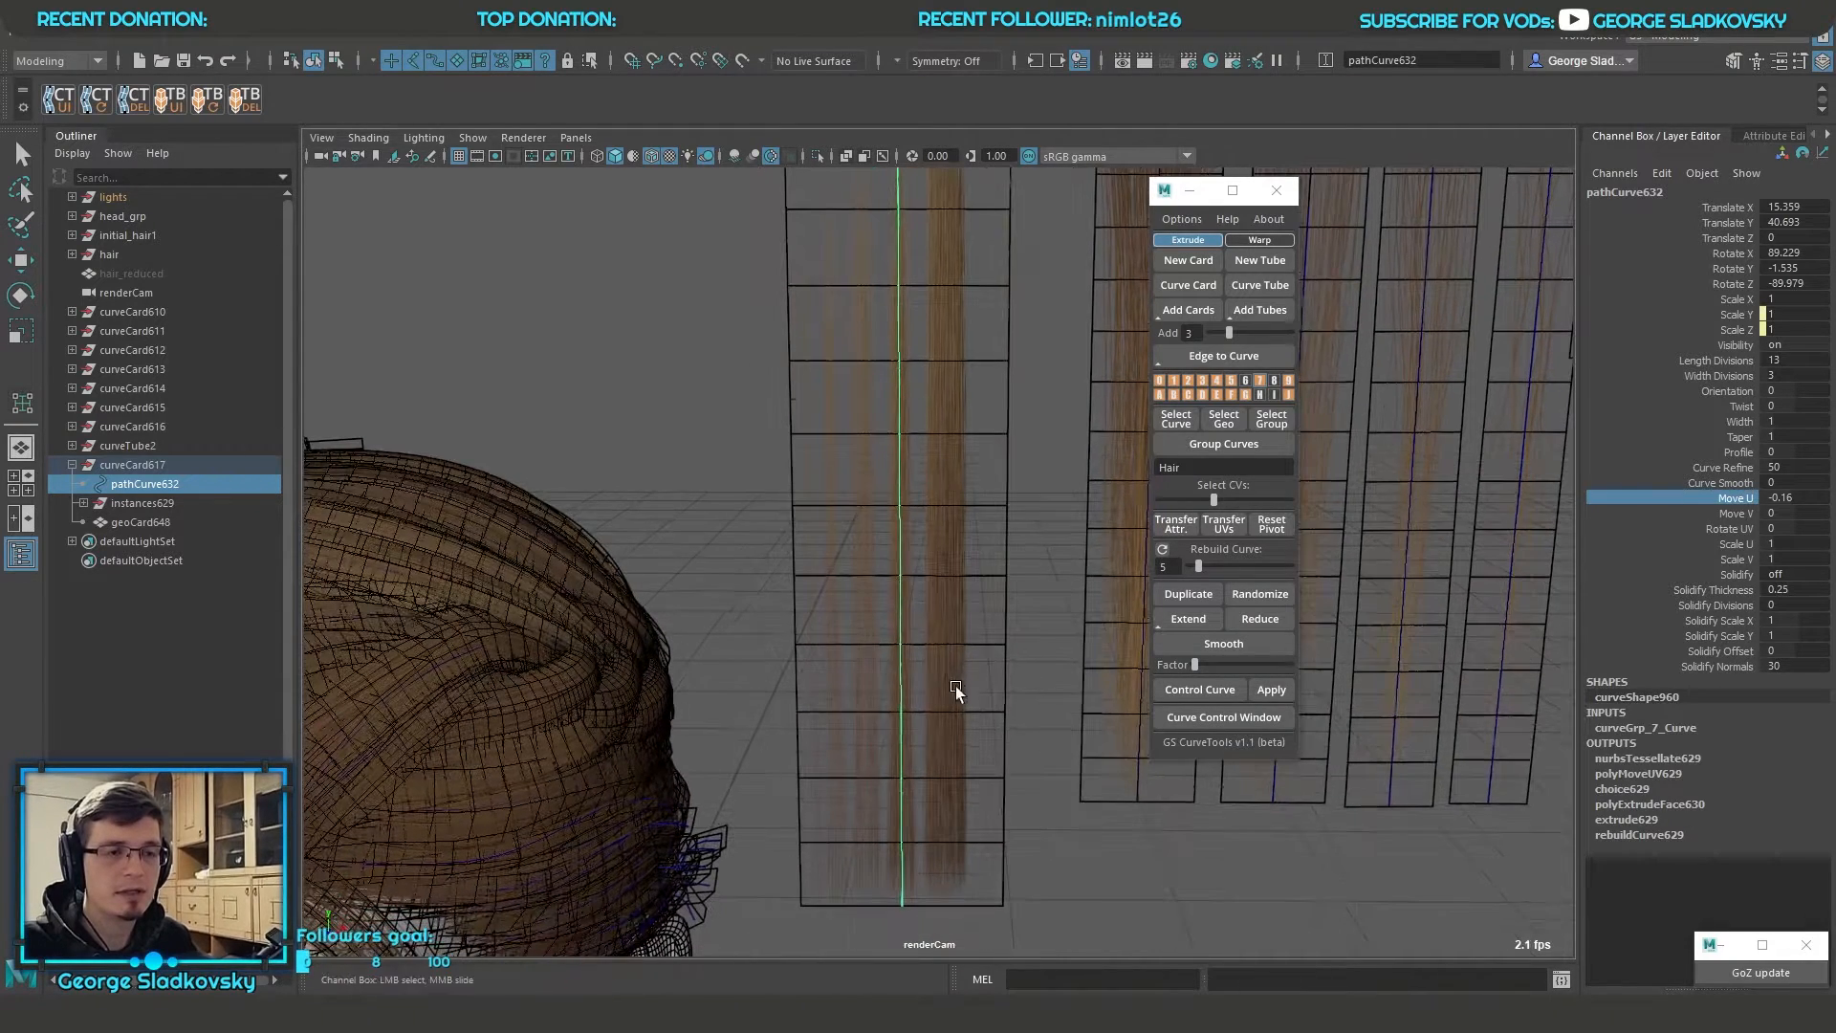
# Try and undo a Scale V change, and set the card's Scale U to 0.18 to fit one hair strand
pyautogui.click(1741, 561)
pyautogui.moveTo(872, 533); pyautogui.dragTo(893, 534, button='middle')
pyautogui.hotkey('ctrl', 'z')
pyautogui.click(1736, 543)
pyautogui.moveTo(995, 569); pyautogui.dragTo(913, 570, button='middle')
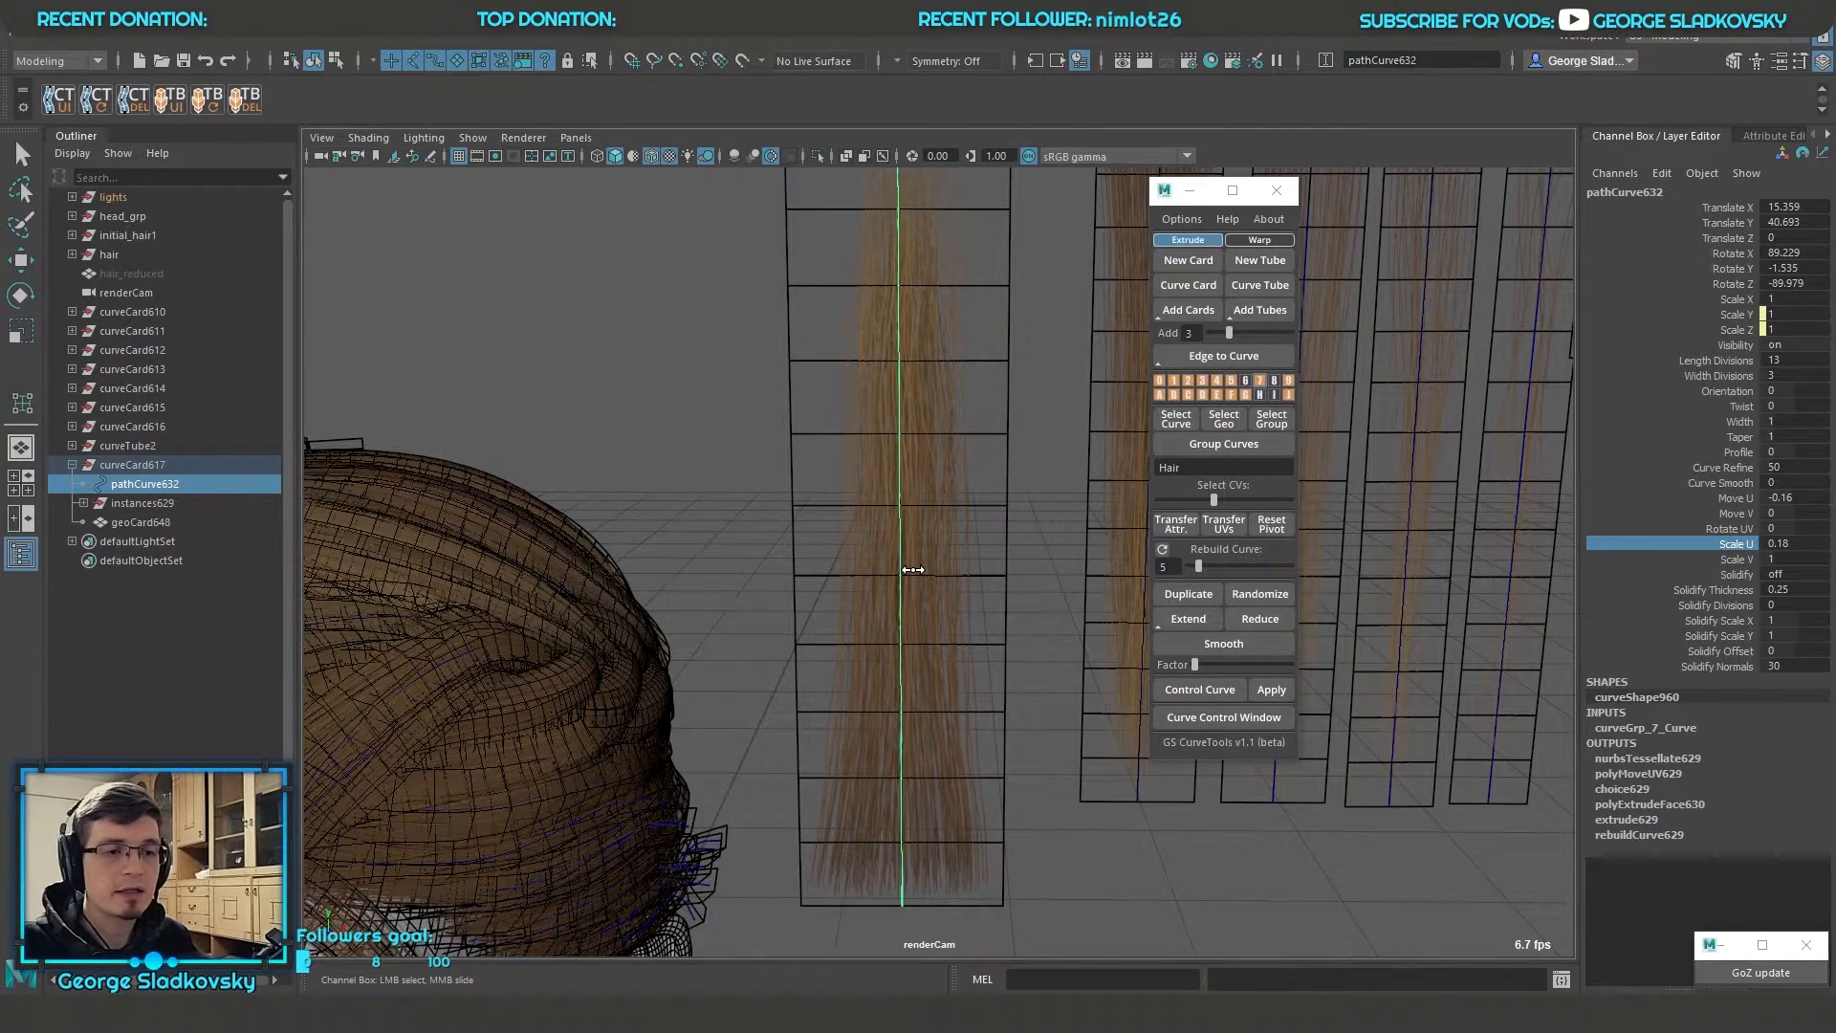
pyautogui.keyDown('alt'); pyautogui.moveTo(944, 548); pyautogui.dragTo(977, 524); pyautogui.keyUp('alt')
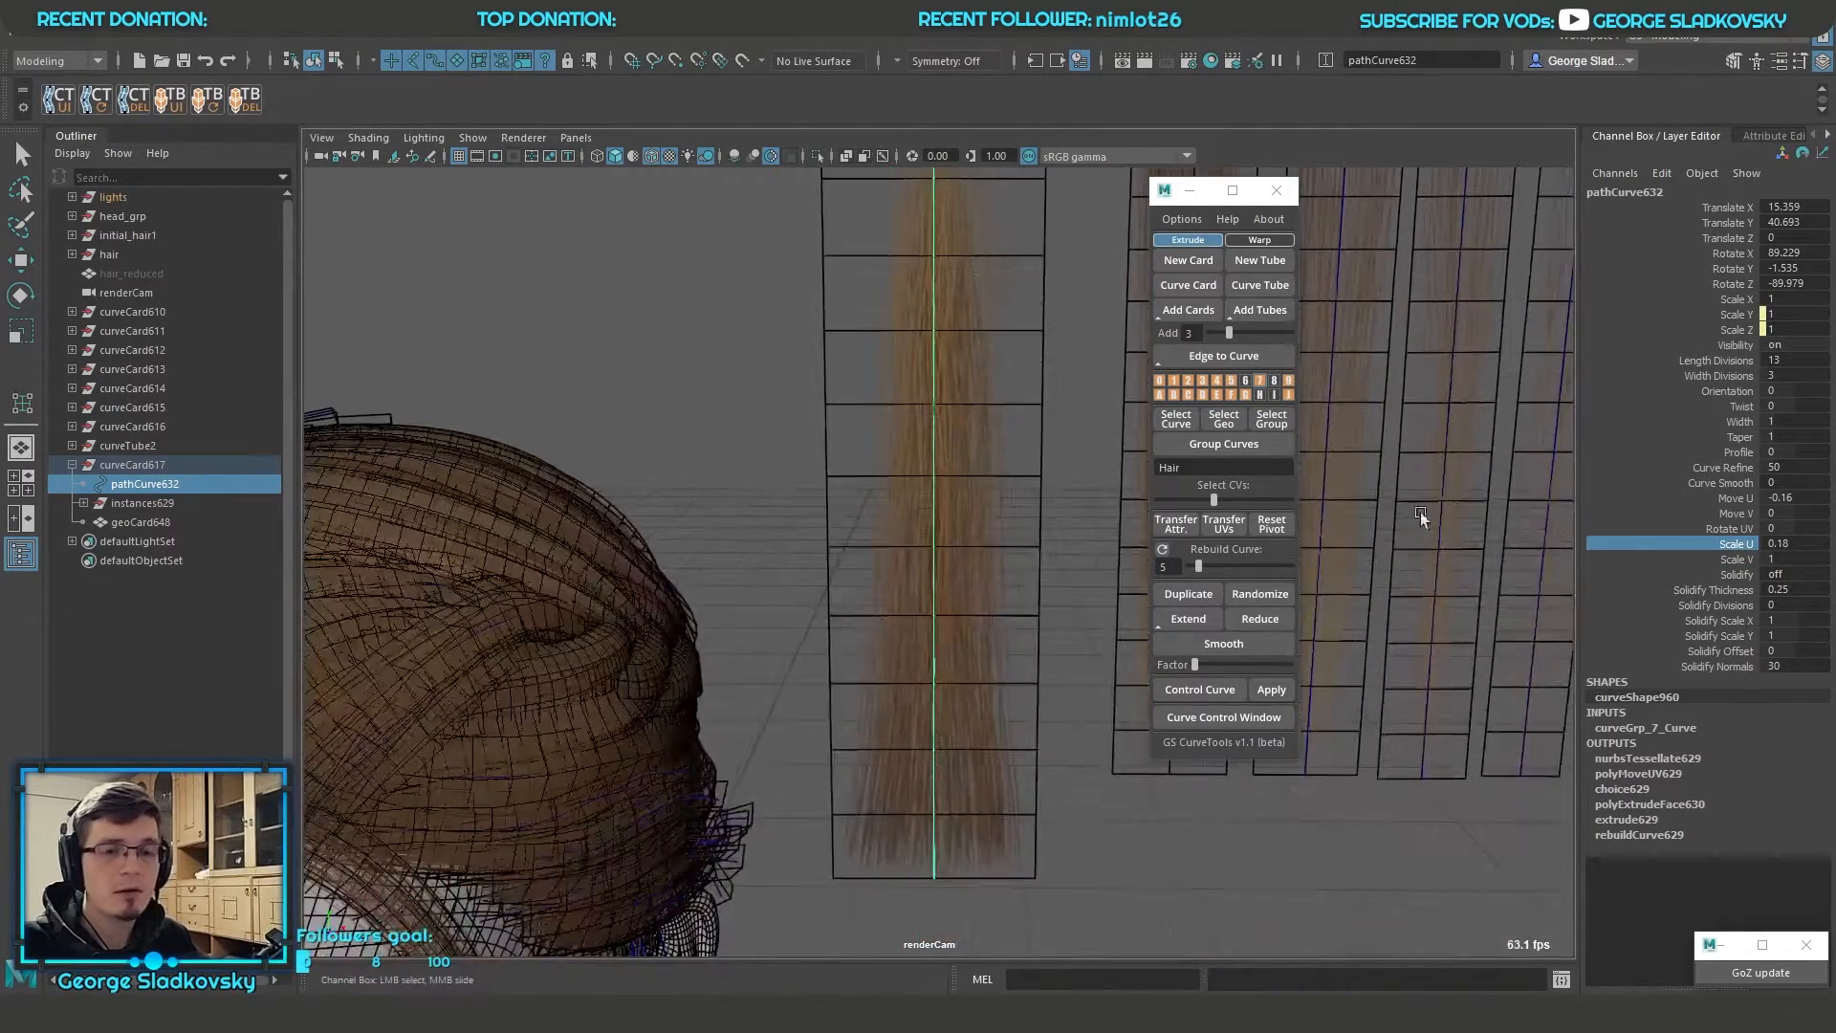
pyautogui.keyDown('alt'); pyautogui.moveTo(1319, 522); pyautogui.dragTo(1307, 569, button='middle'); pyautogui.keyUp('alt')
pyautogui.keyDown('alt'); pyautogui.moveTo(892, 407); pyautogui.dragTo(879, 461, button='middle'); pyautogui.keyUp('alt')
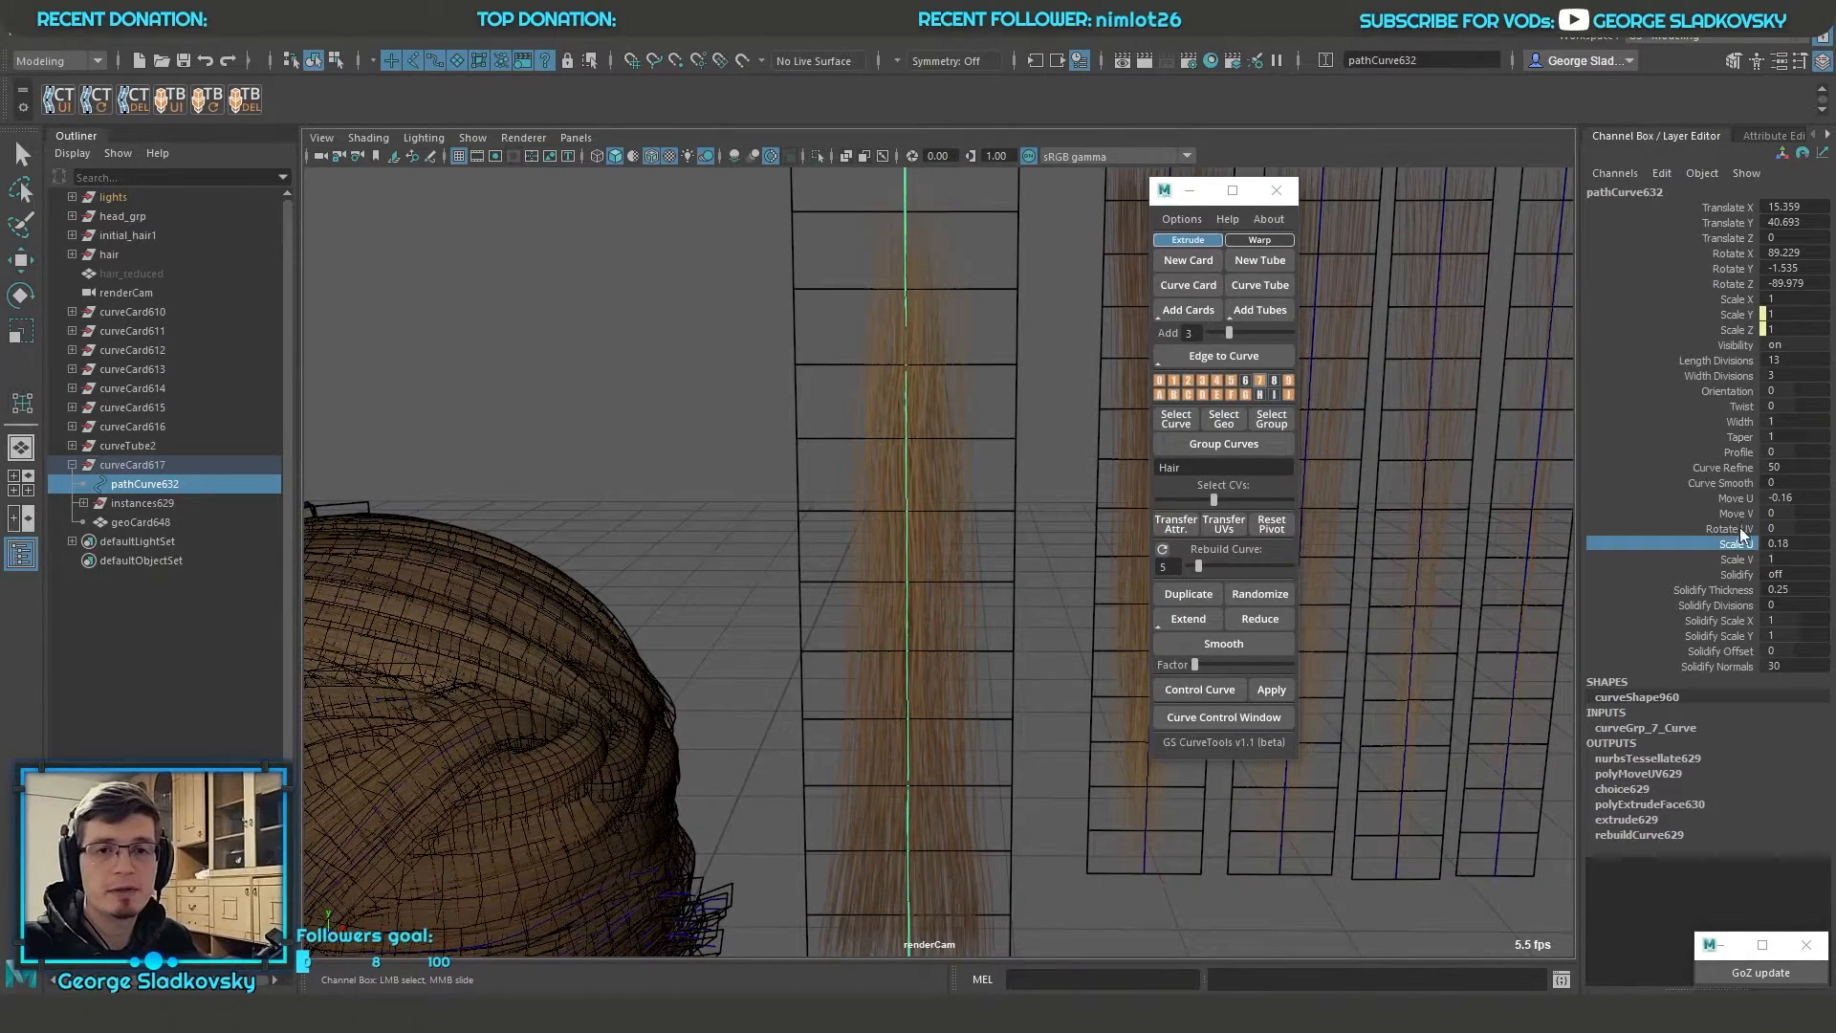
# Try and undo further Move U and Move V shifts, and set the card's Rotate UV to 180
pyautogui.click(1645, 496)
pyautogui.hotkey('ctrl', 'z')
pyautogui.click(1742, 513)
pyautogui.moveTo(992, 475); pyautogui.dragTo(1012, 386, button='middle')
pyautogui.hotkey('ctrl', 'z')
pyautogui.click(1778, 531)
pyautogui.write('180')
pyautogui.press('Return')
pyautogui.scroll(-2, 969, 455)
pyautogui.moveTo(966, 382)
pyautogui.keyDown('alt'); pyautogui.mouseDown(button='middle')
pyautogui.moveTo(969, 455)
pyautogui.moveTo(958, 402)
pyautogui.mouseUp(button='middle'); pyautogui.keyUp('alt')
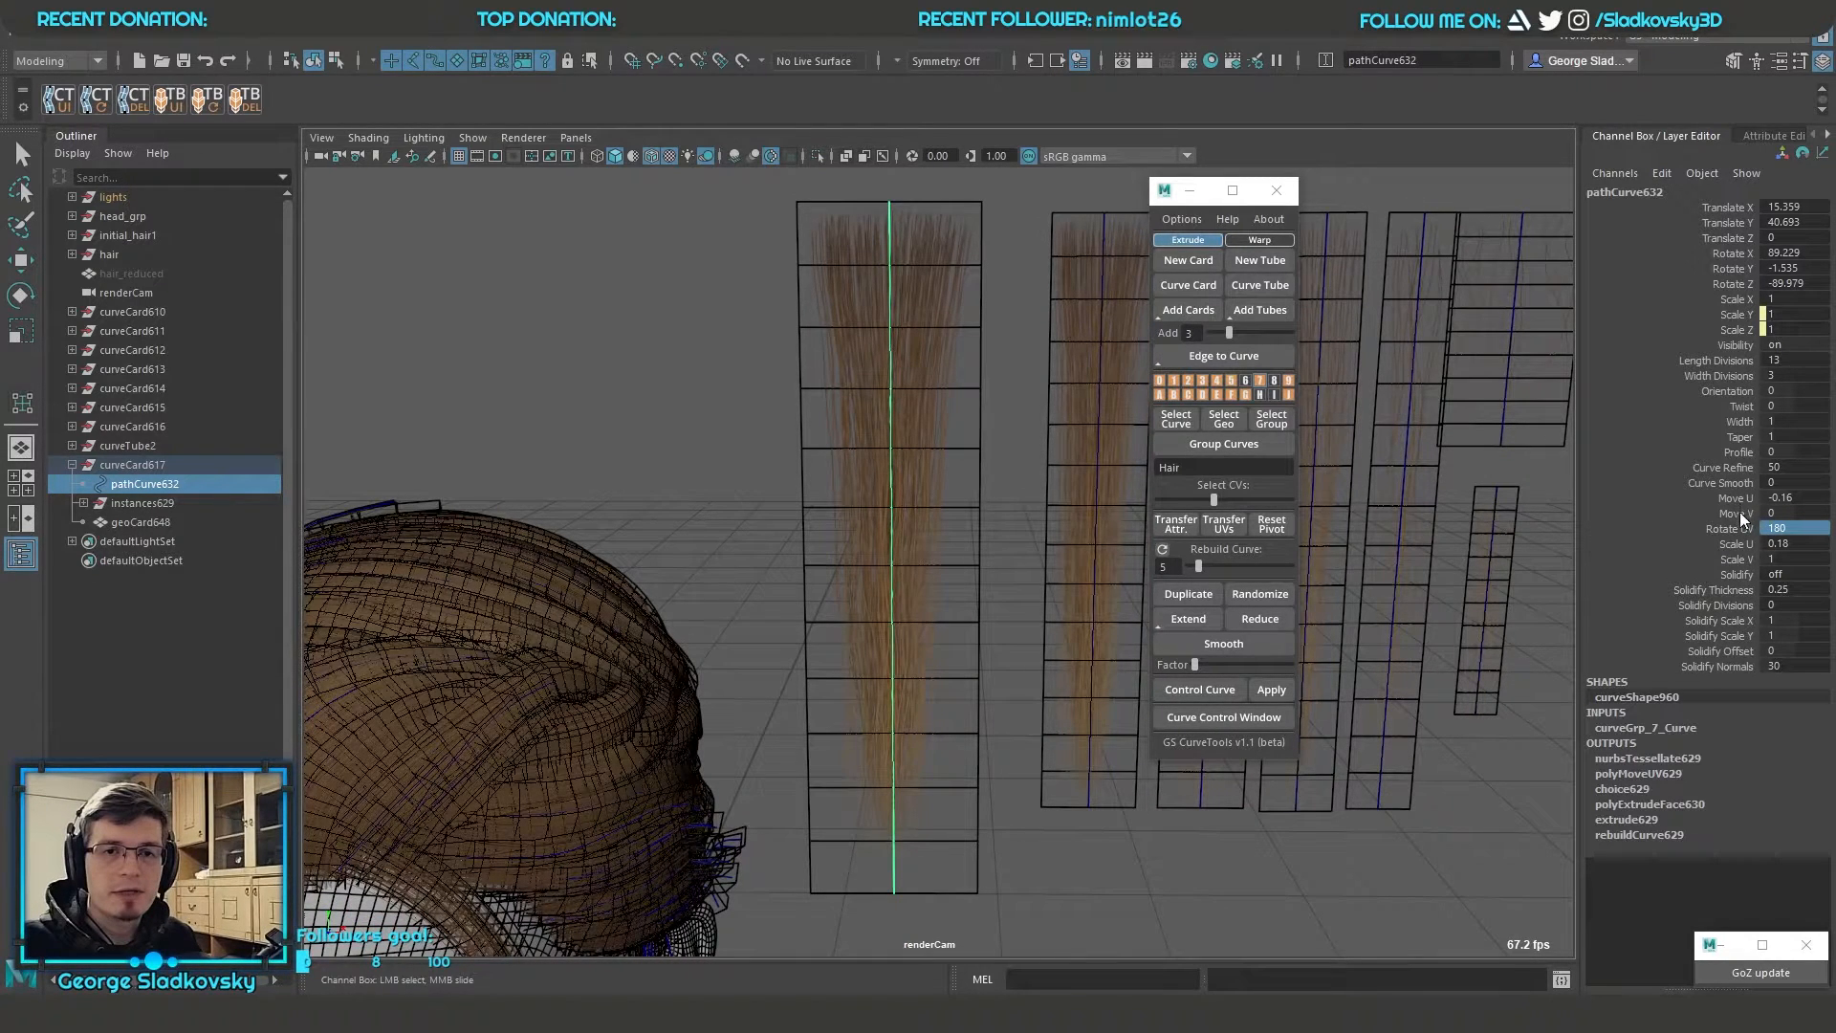
# Set the card's Scale V to 0.93 and look over the fitted texture
pyautogui.click(1735, 559)
pyautogui.moveTo(1094, 520); pyautogui.dragTo(991, 526, button='middle')
pyautogui.press('q')
pyautogui.keyDown('alt'); pyautogui.moveTo(991, 421); pyautogui.dragTo(1015, 365); pyautogui.keyUp('alt')
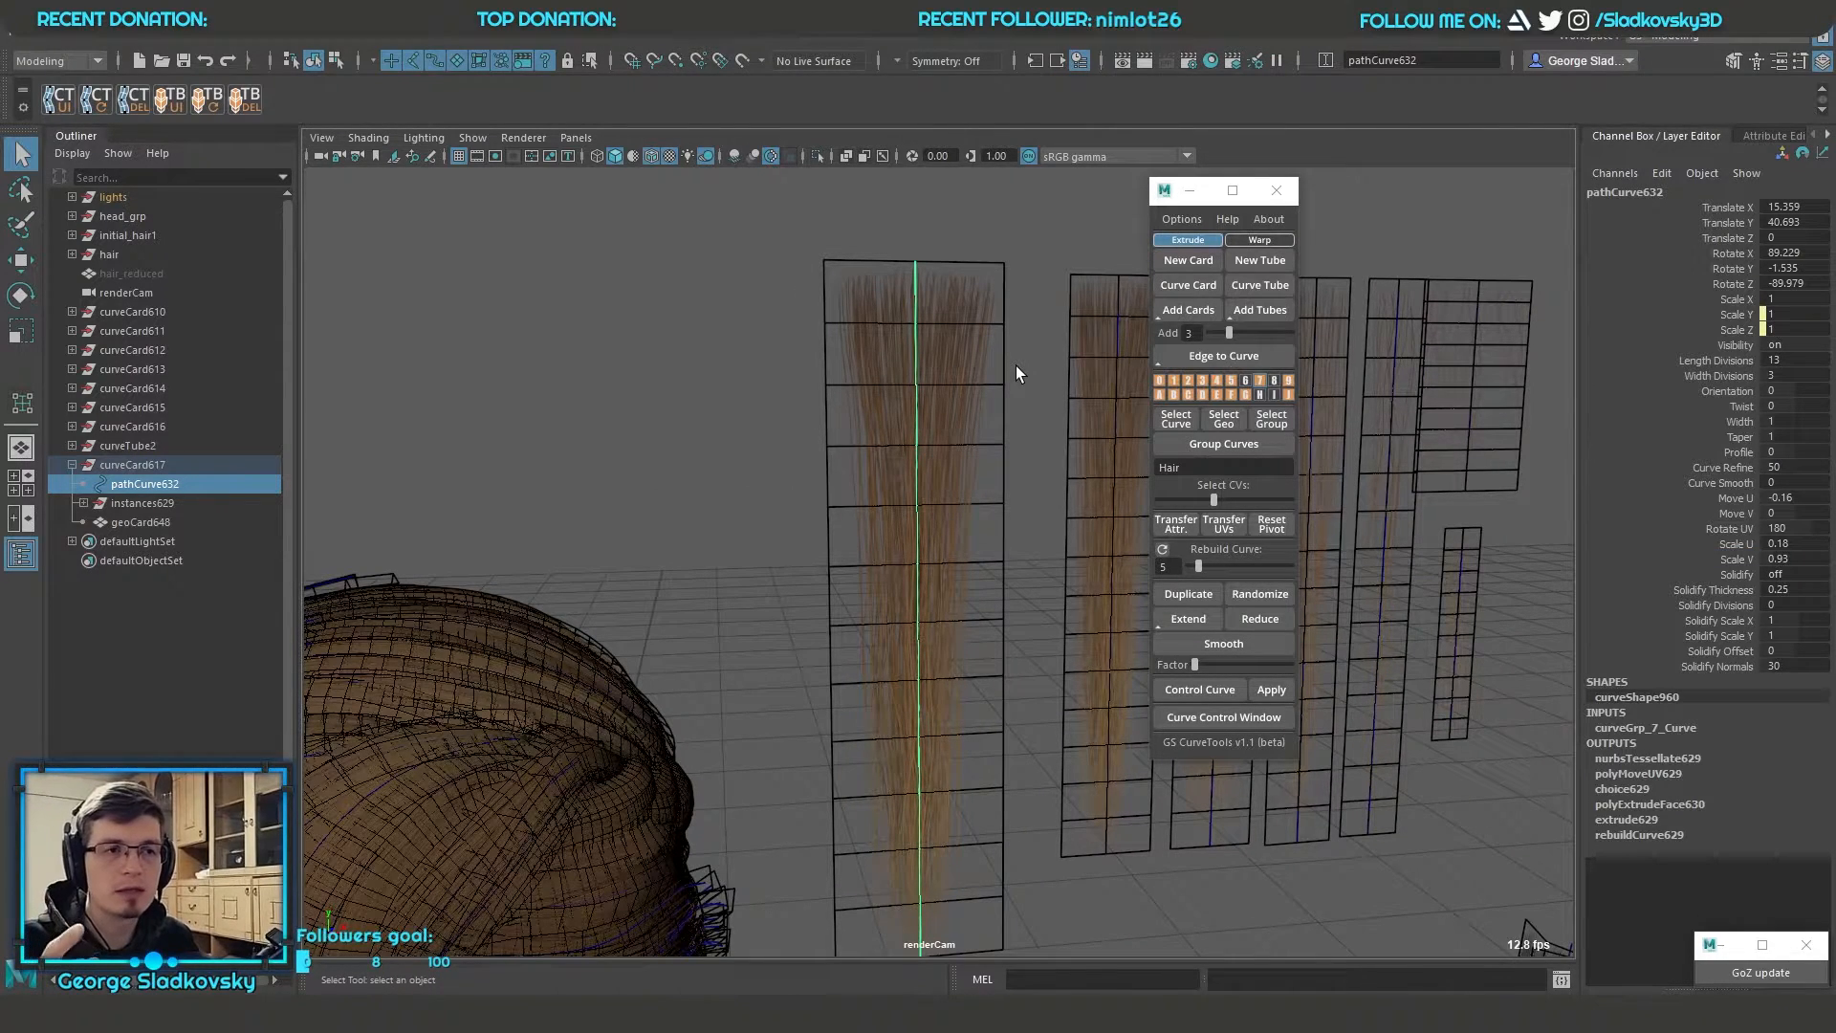
pyautogui.click(1016, 365)
pyautogui.moveTo(944, 399); pyautogui.dragTo(852, 505)
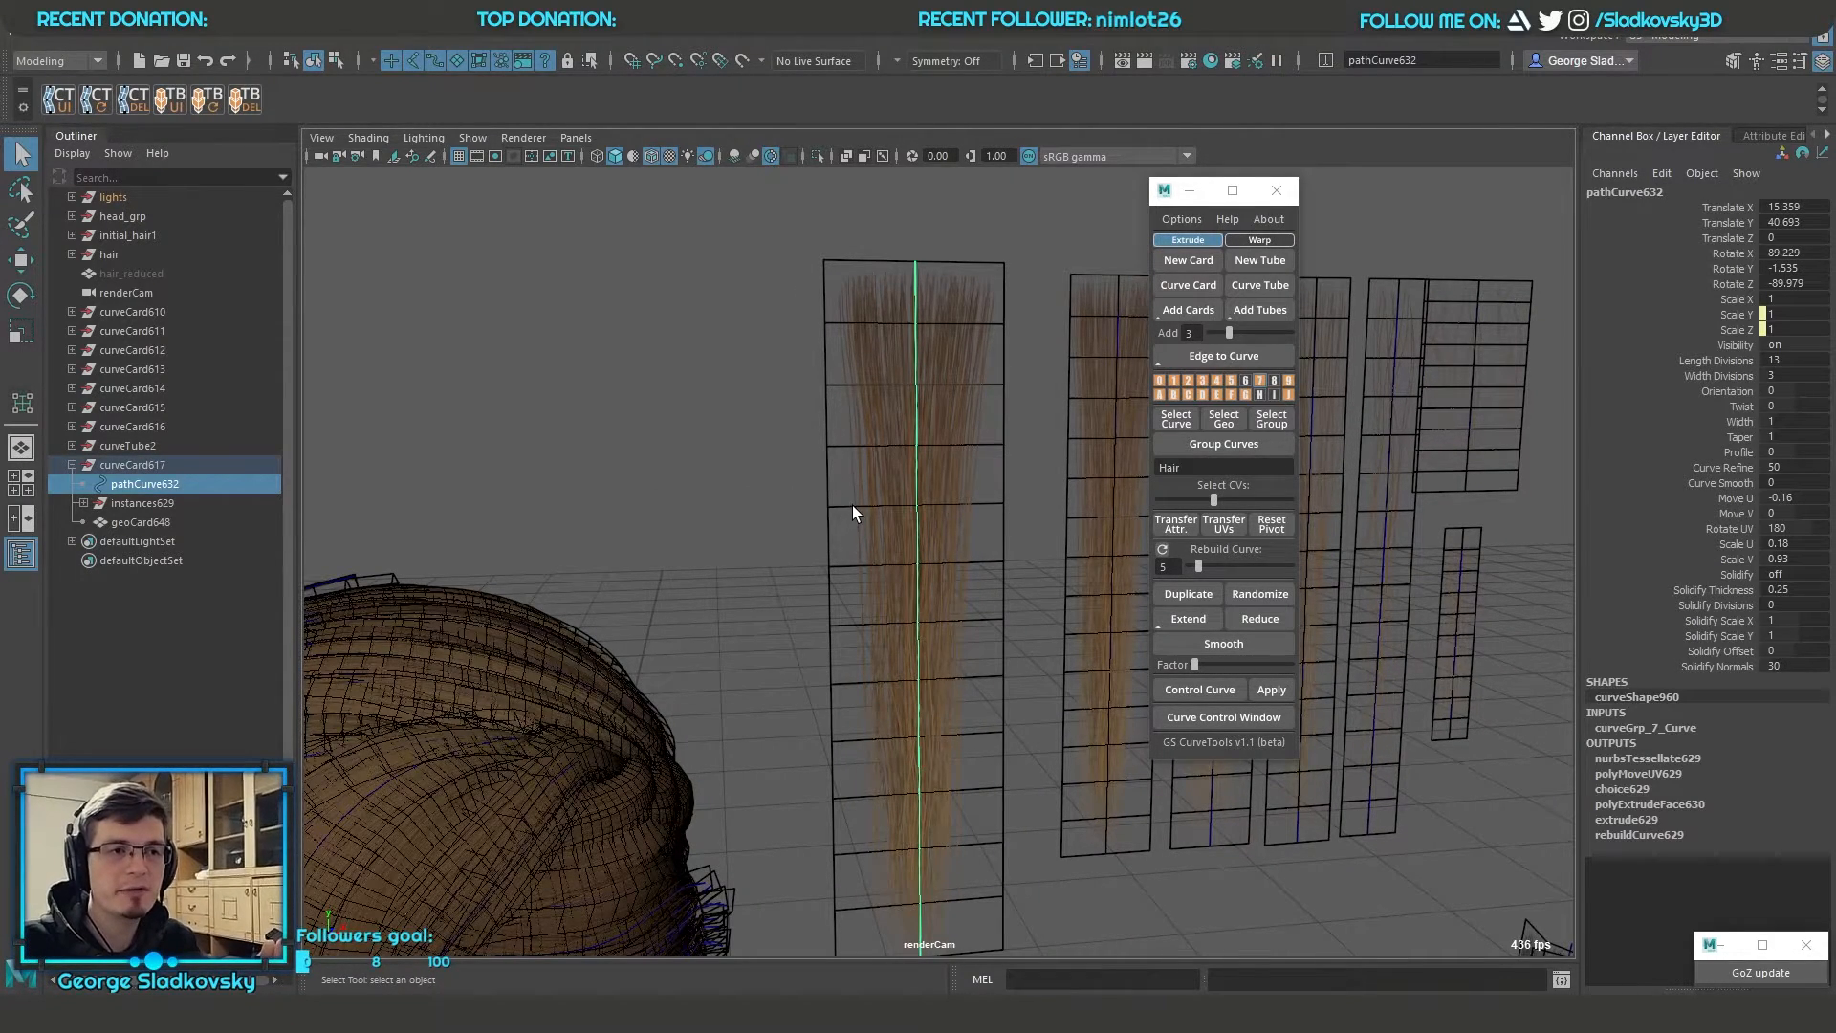
# Create a new card, move it to X 7.048 above the row of sample cards and assign the hair material
pyautogui.scroll(-5, 985, 520)
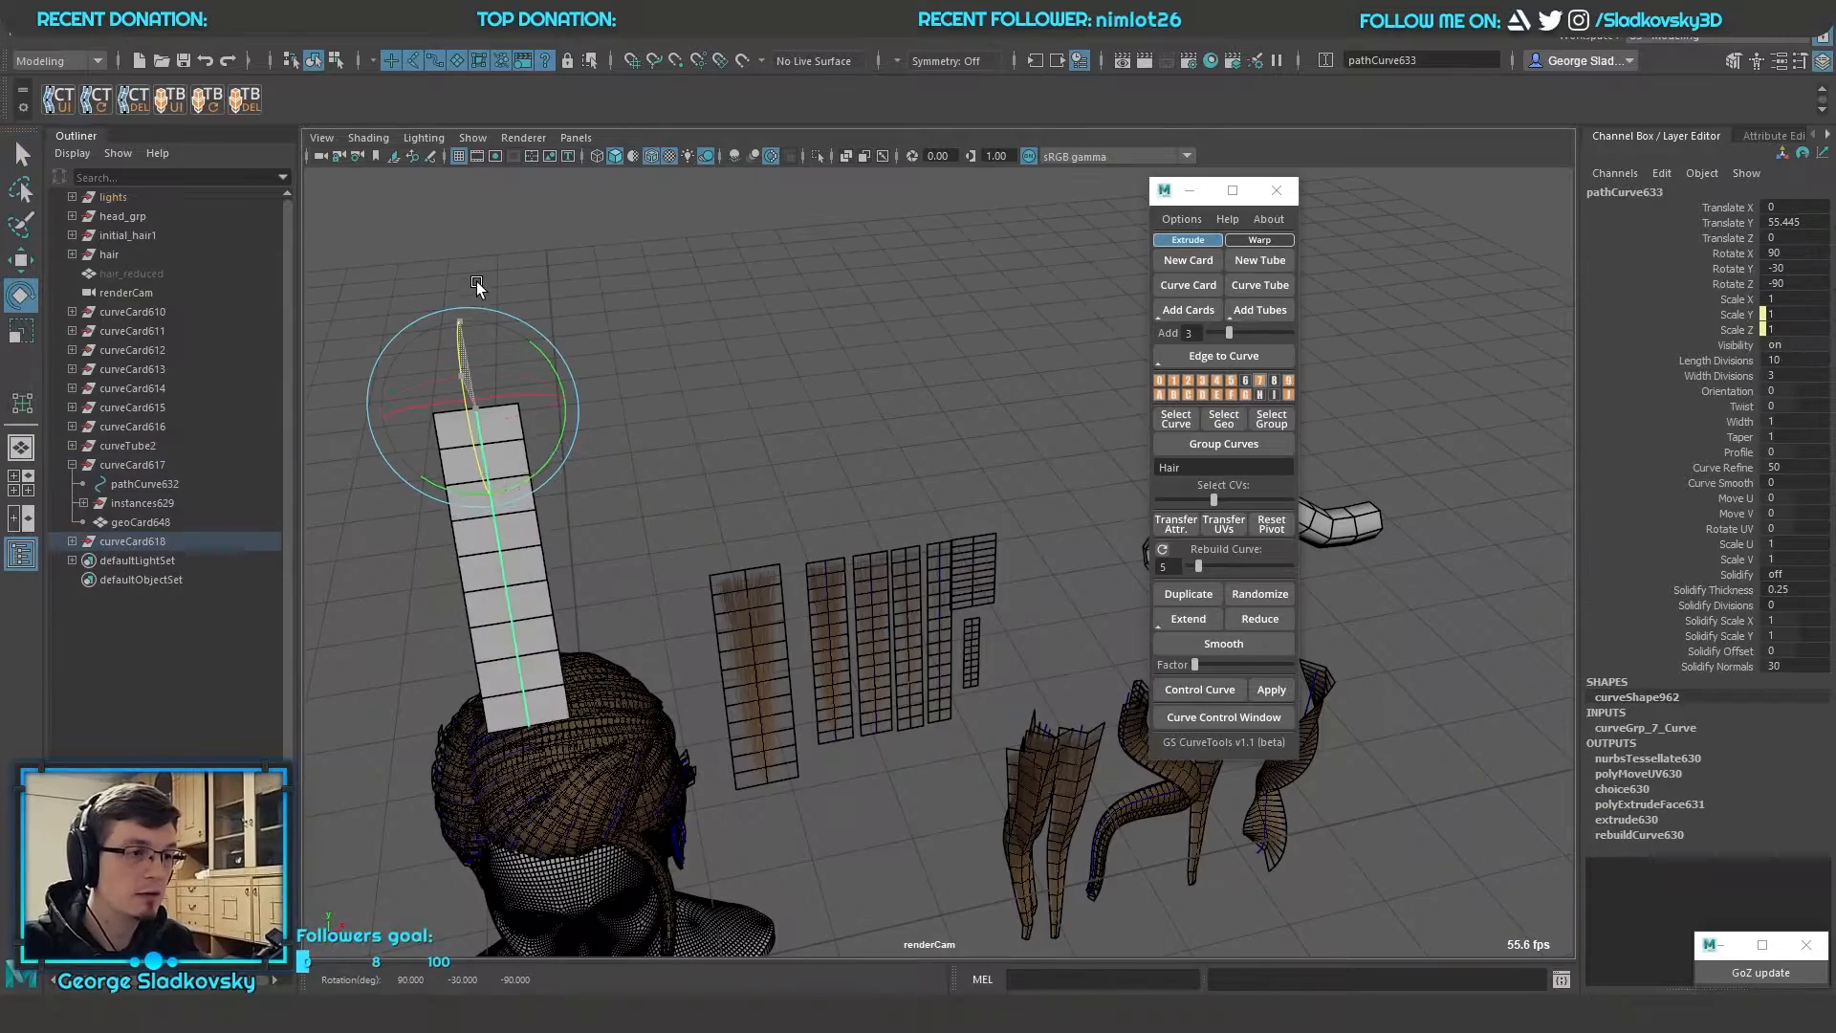
pyautogui.hotkey('ctrl', 'z')
pyautogui.scroll(4, 668, 324)
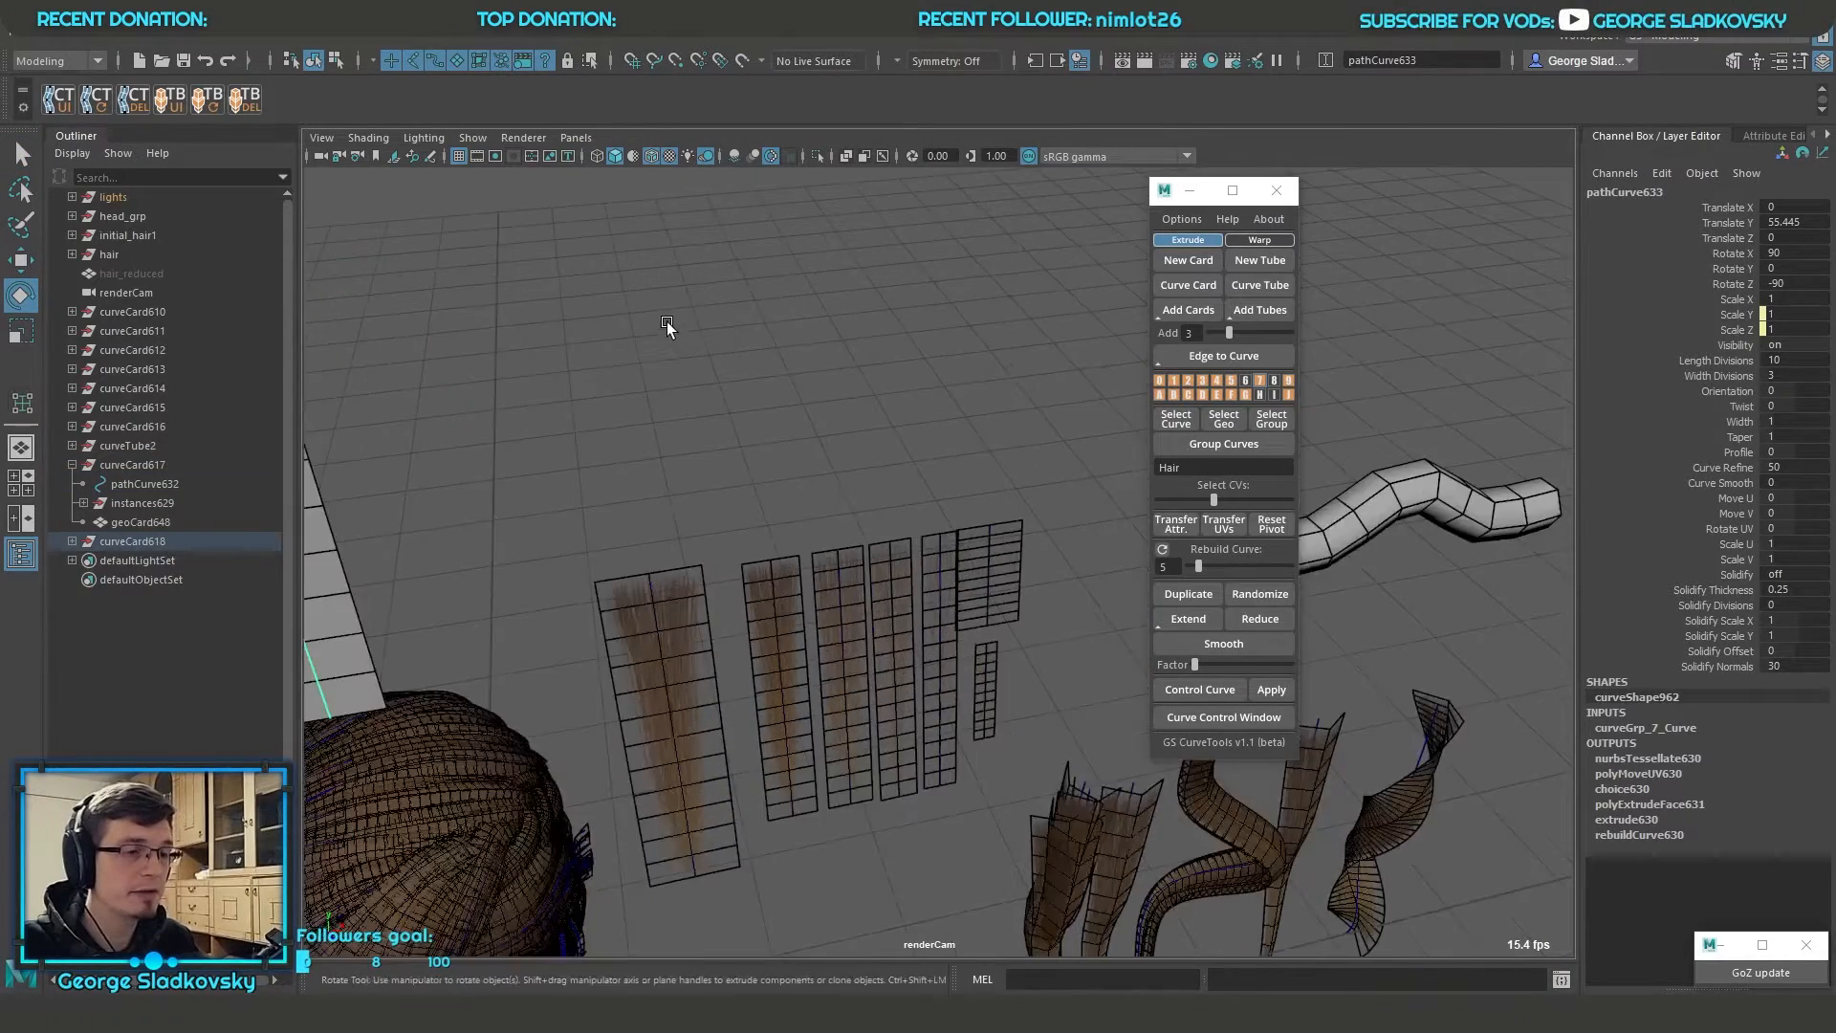
pyautogui.press('w')
pyautogui.keyDown('alt'); pyautogui.moveTo(668, 324); pyautogui.dragTo(672, 316); pyautogui.keyUp('alt')
pyautogui.keyDown('alt'); pyautogui.moveTo(672, 315); pyautogui.dragTo(795, 336, button='middle'); pyautogui.keyUp('alt')
pyautogui.moveTo(690, 266); pyautogui.dragTo(828, 265)
pyautogui.keyDown('alt'); pyautogui.moveTo(972, 360); pyautogui.dragTo(946, 390, button='middle'); pyautogui.keyUp('alt')
pyautogui.moveTo(962, 348); pyautogui.dragTo(1180, 840, button='right')
pyautogui.press('Up')
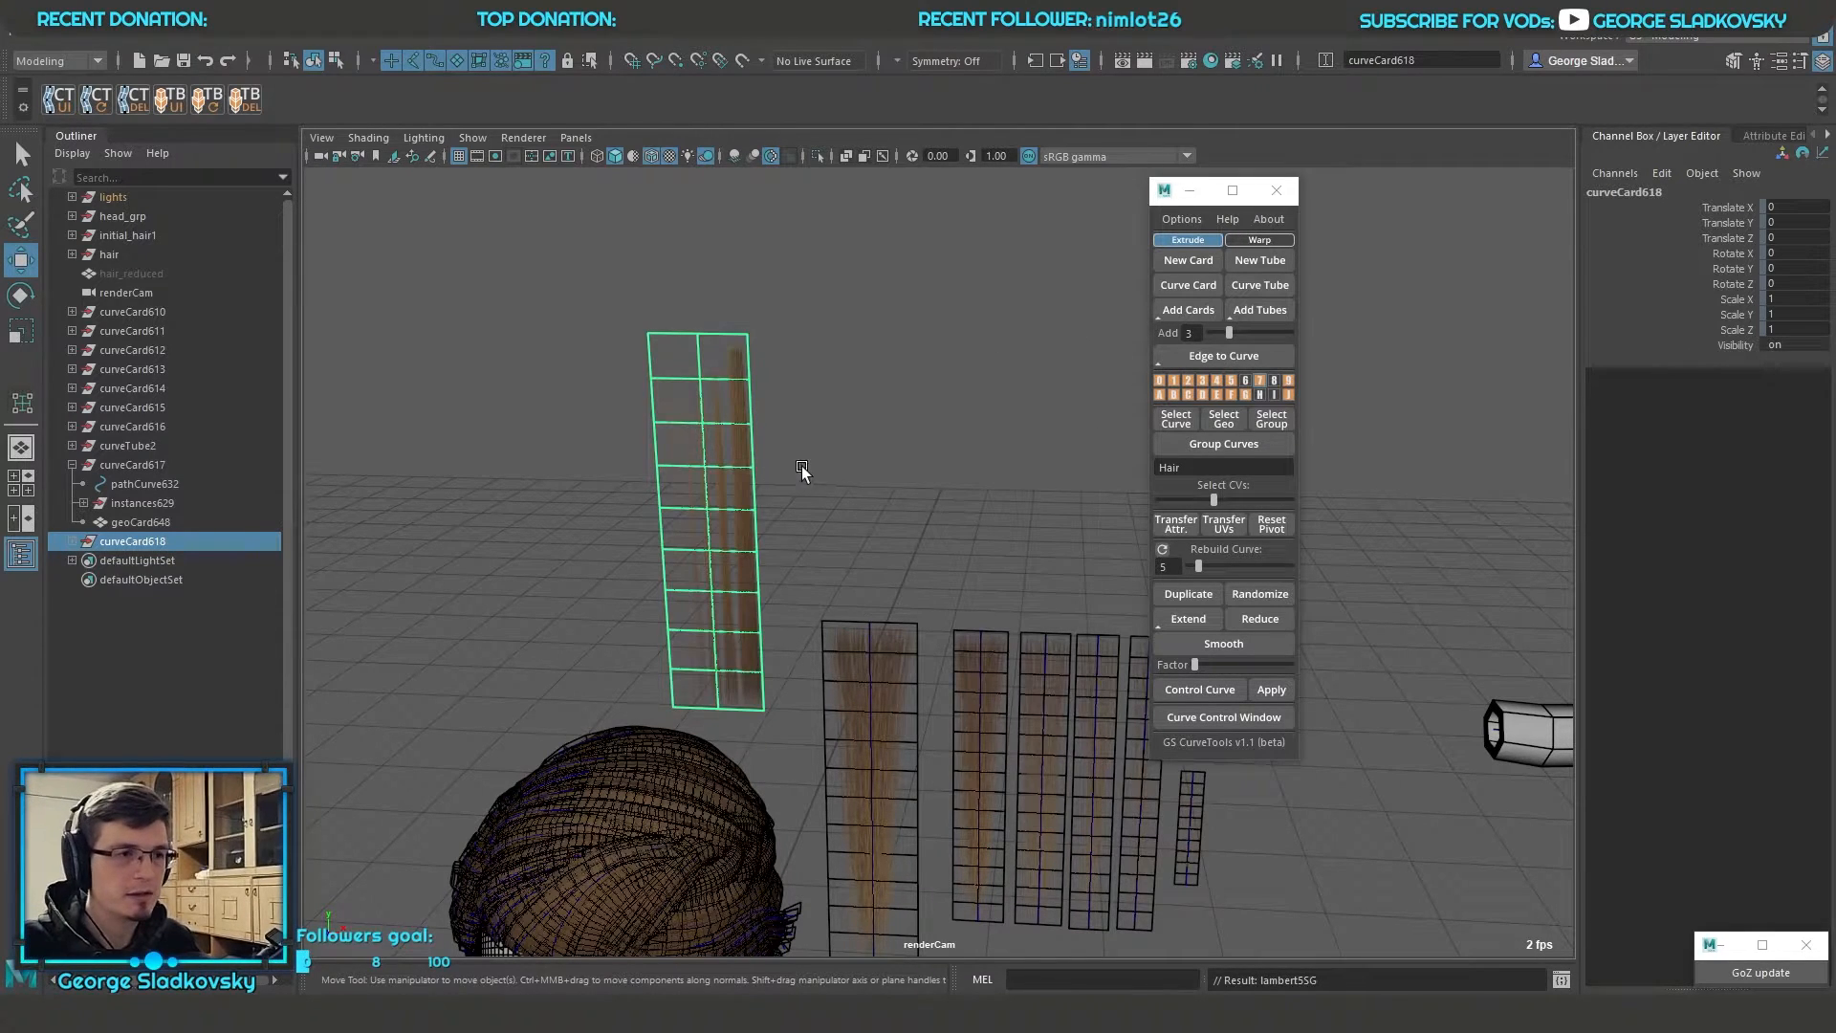
# Transfer the UVs from the edited hair card to the new card
pyautogui.scroll(2, 862, 477)
pyautogui.keyDown('alt'); pyautogui.moveTo(865, 479); pyautogui.dragTo(896, 485); pyautogui.keyUp('alt')
pyautogui.click(896, 815)
pyautogui.press('q')
pyautogui.keyDown('shift'); pyautogui.click(685, 537); pyautogui.keyUp('shift')
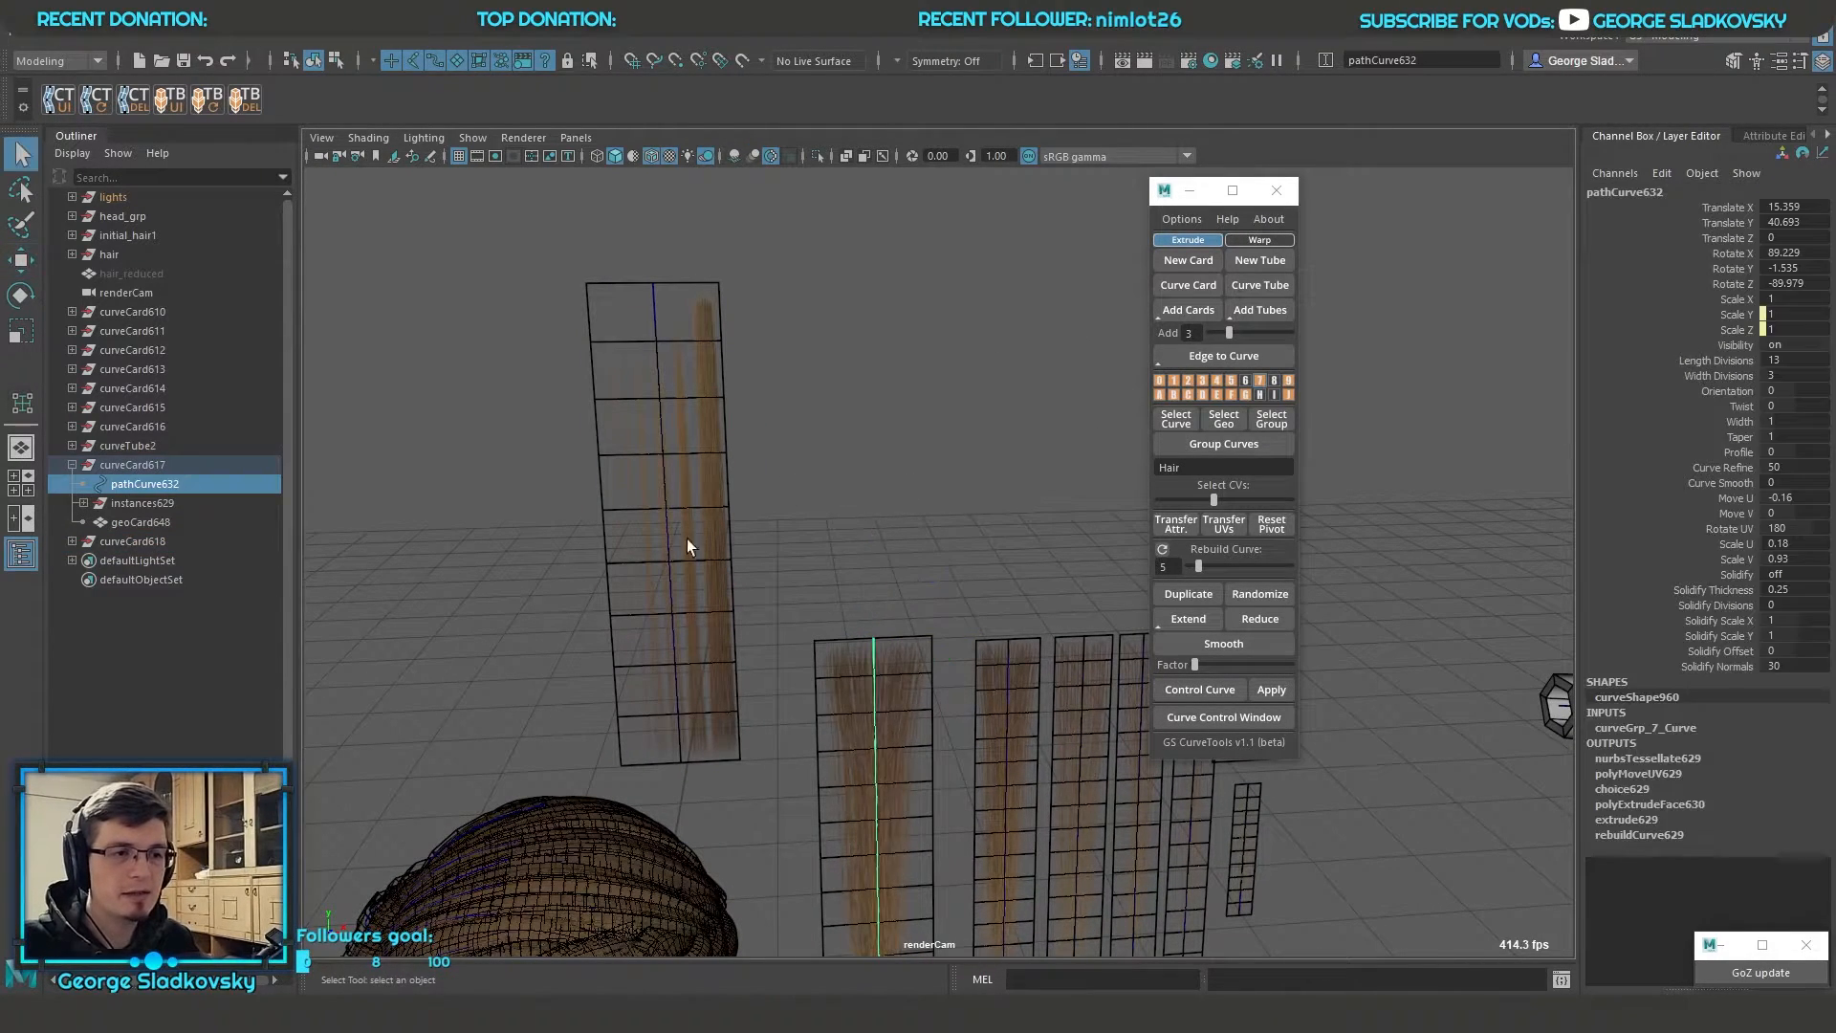
pyautogui.click(1229, 530)
pyautogui.keyDown('alt'); pyautogui.moveTo(768, 459); pyautogui.dragTo(784, 598); pyautogui.keyUp('alt')
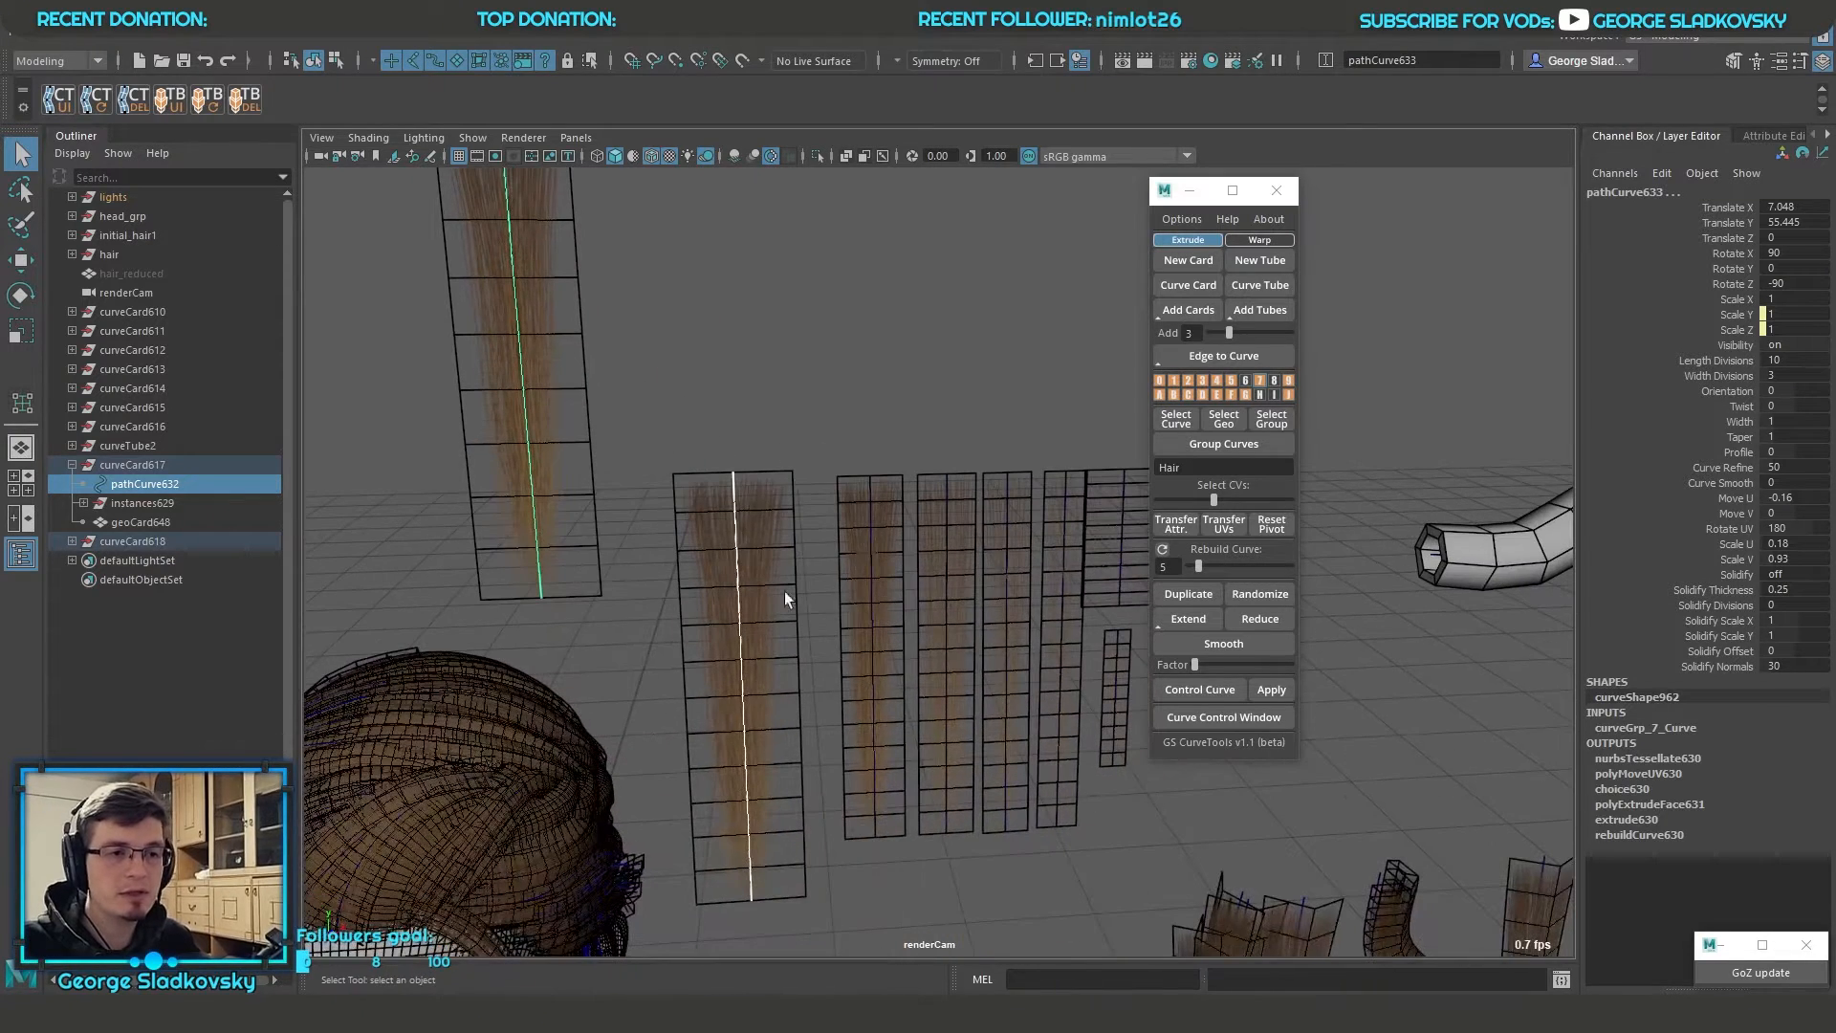
# Select the curves of the whole row of sample cards
pyautogui.click(874, 556)
pyautogui.moveTo(851, 559); pyautogui.dragTo(1136, 669)
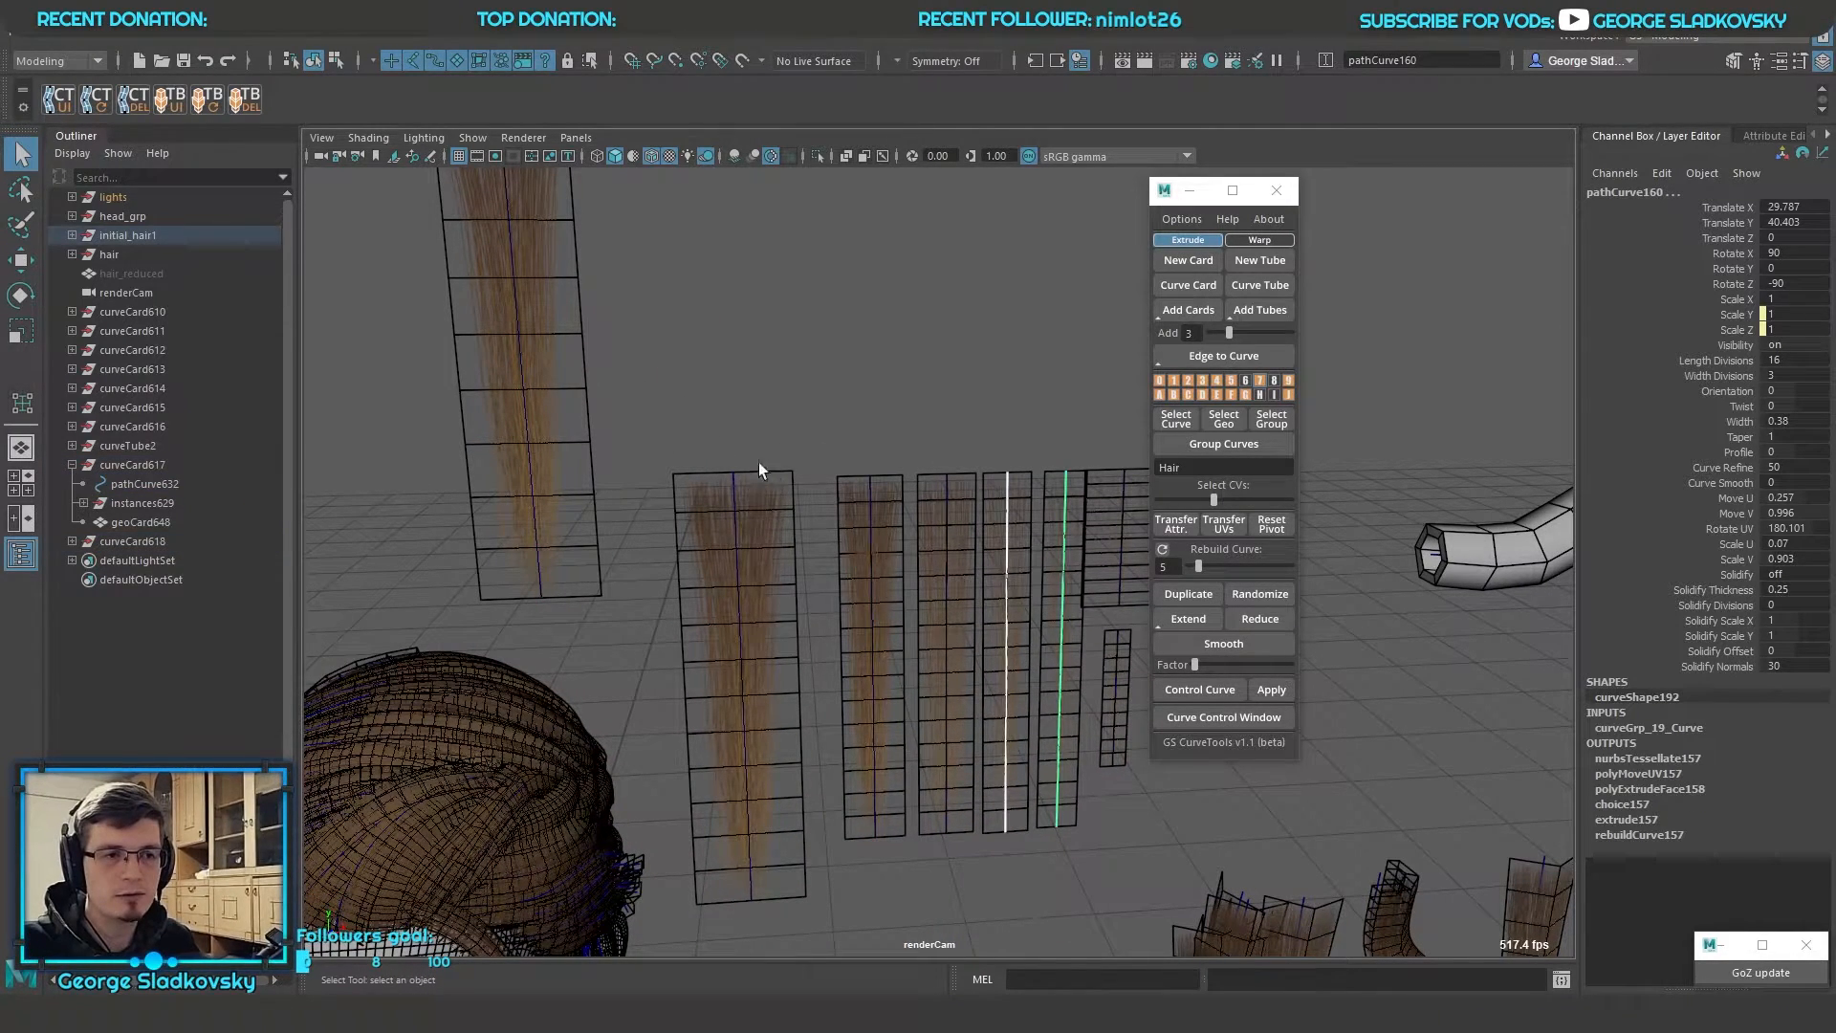
pyautogui.moveTo(717, 392); pyautogui.dragTo(1186, 818)
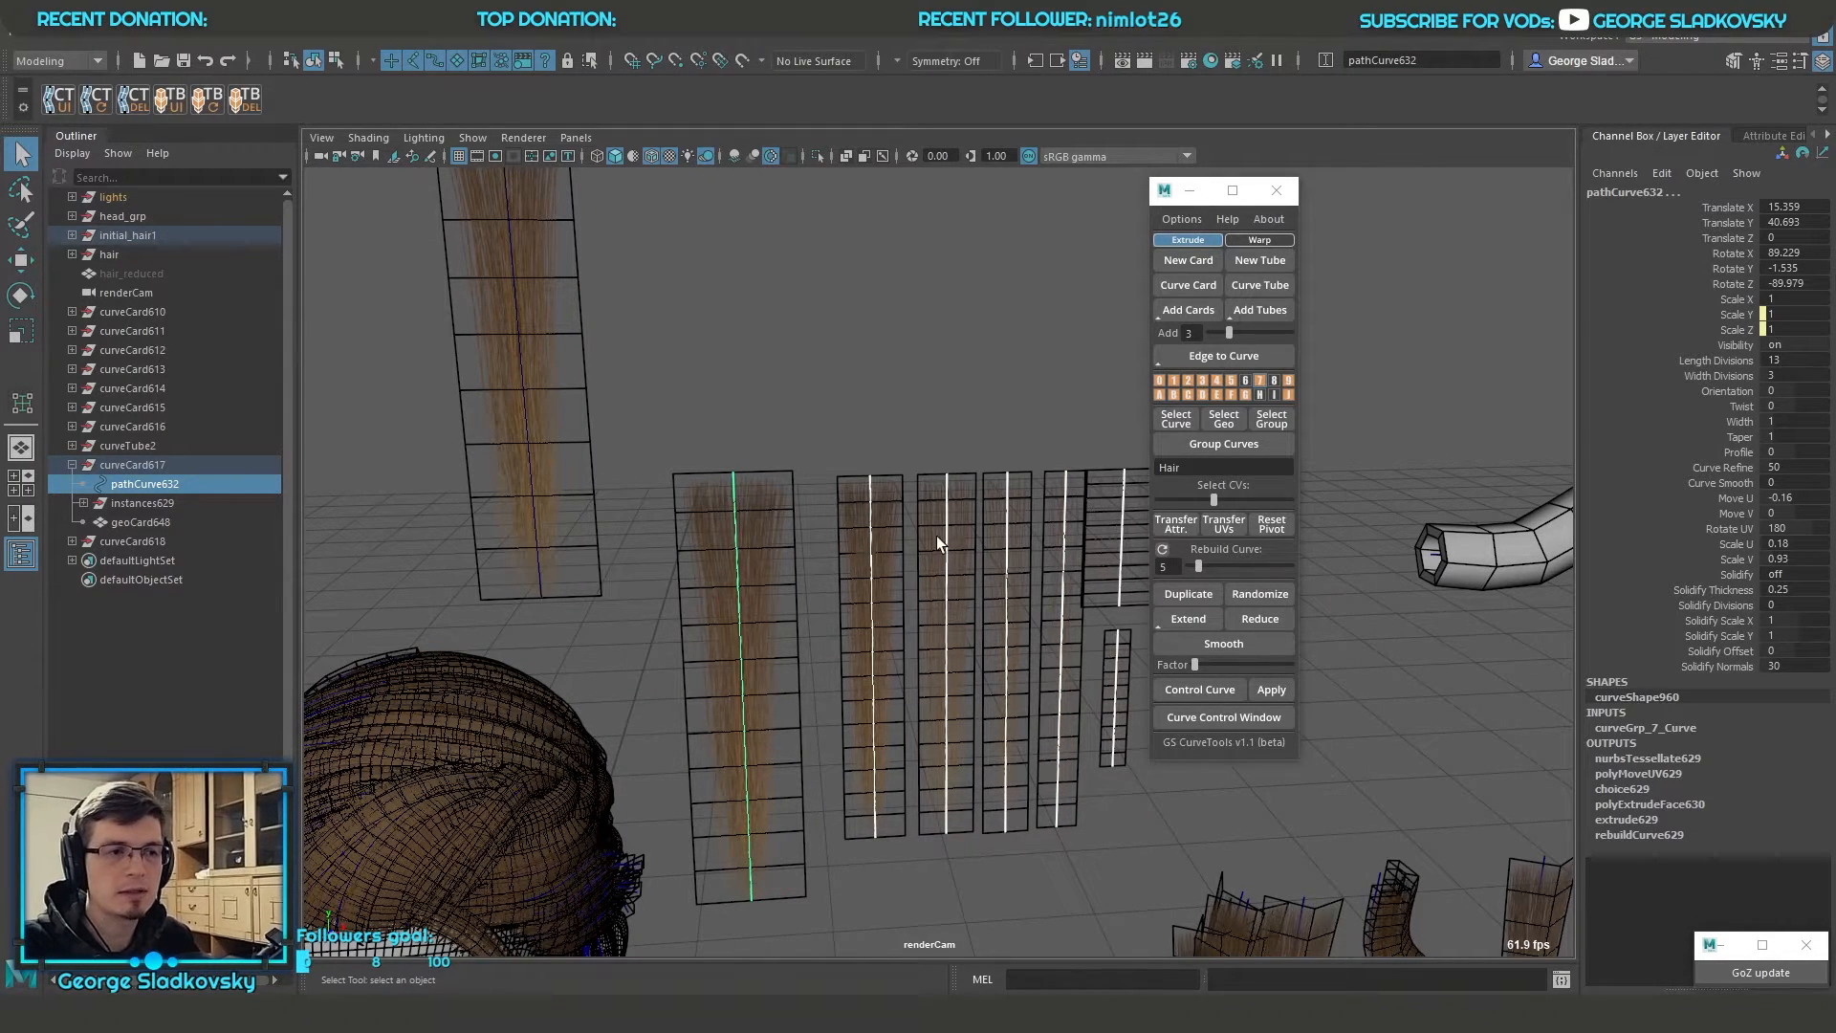
# Select and frame the new card, and set its length divisions to 100 and width divisions to 4
pyautogui.keyDown('alt'); pyautogui.moveTo(822, 368); pyautogui.dragTo(968, 432, button='middle'); pyautogui.keyUp('alt')
pyautogui.moveTo(966, 435); pyautogui.dragTo(722, 512)
pyautogui.press('f')
pyautogui.click(1716, 360)
pyautogui.keyDown('alt'); pyautogui.moveTo(918, 421); pyautogui.dragTo(949, 448); pyautogui.keyUp('alt')
pyautogui.moveTo(948, 449); pyautogui.dragTo(1774, 475, button='middle')
pyautogui.click(1714, 378)
pyautogui.moveTo(790, 450); pyautogui.dragTo(731, 469, button='middle')
pyautogui.press('q')
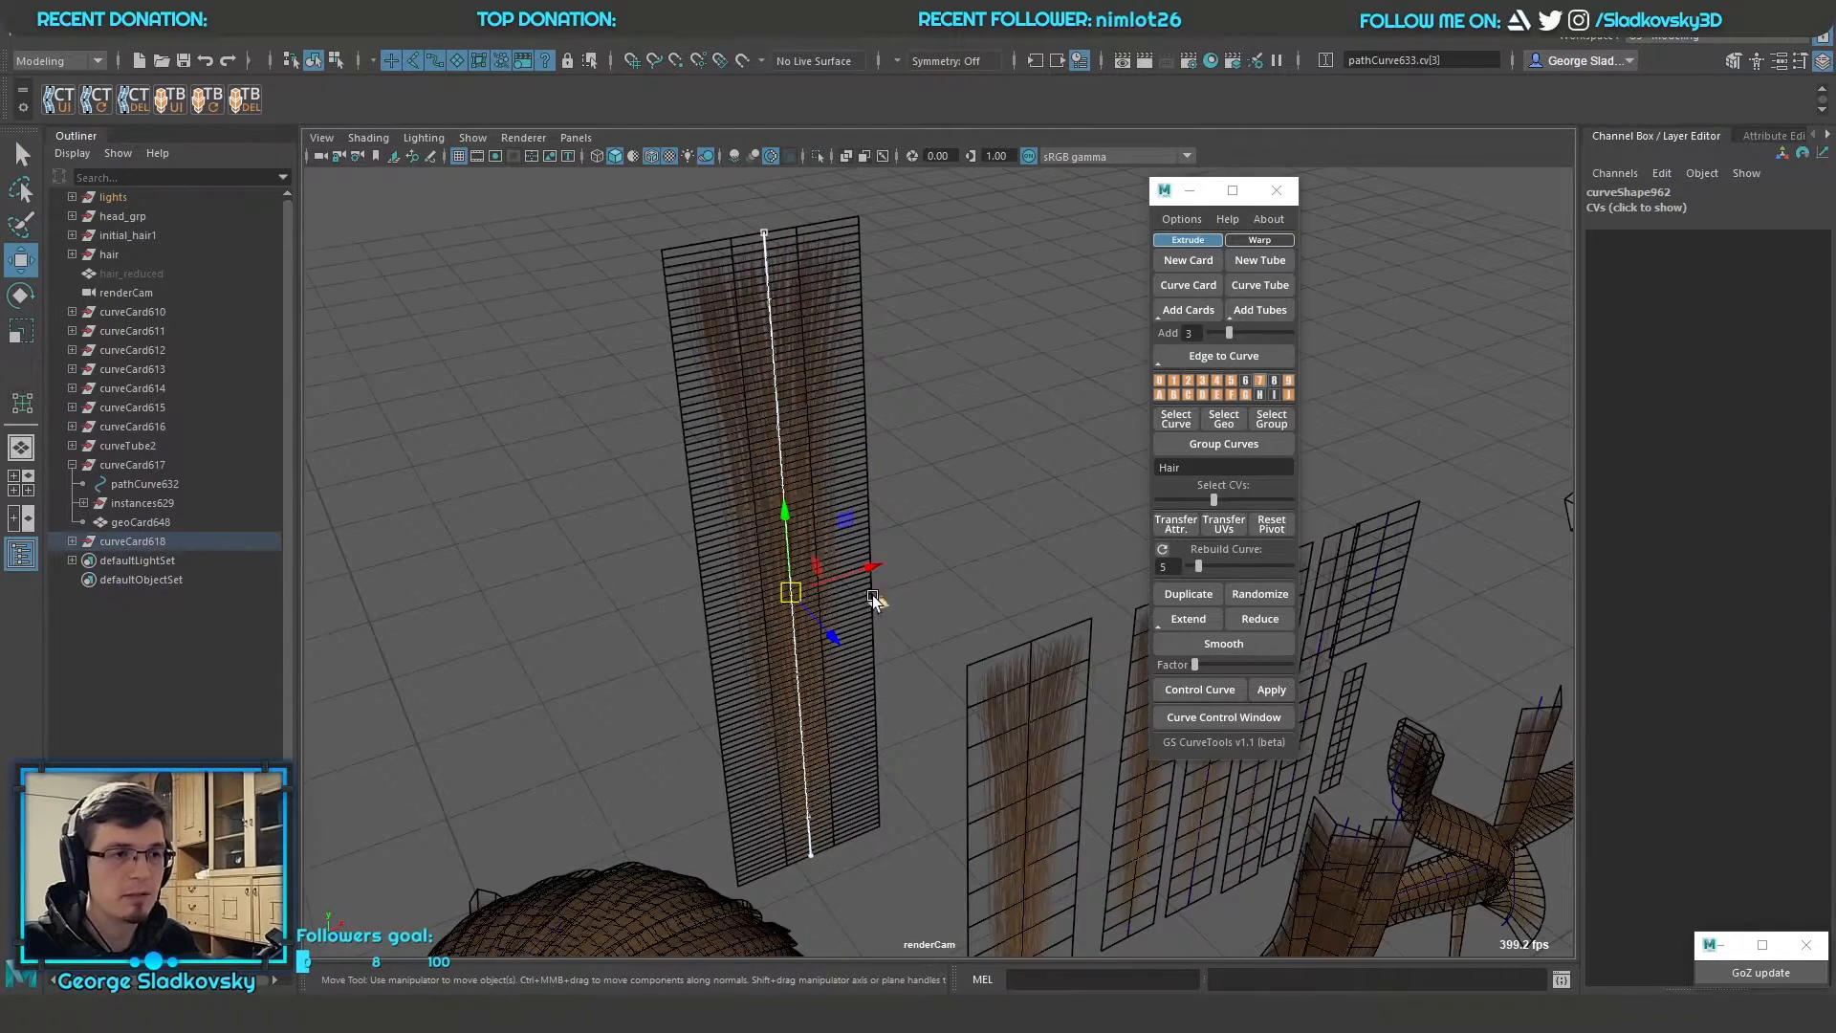
# Bend the new card by moving a control vertex of its curve and reduce its length divisions
pyautogui.moveTo(787, 591); pyautogui.dragTo(998, 543)
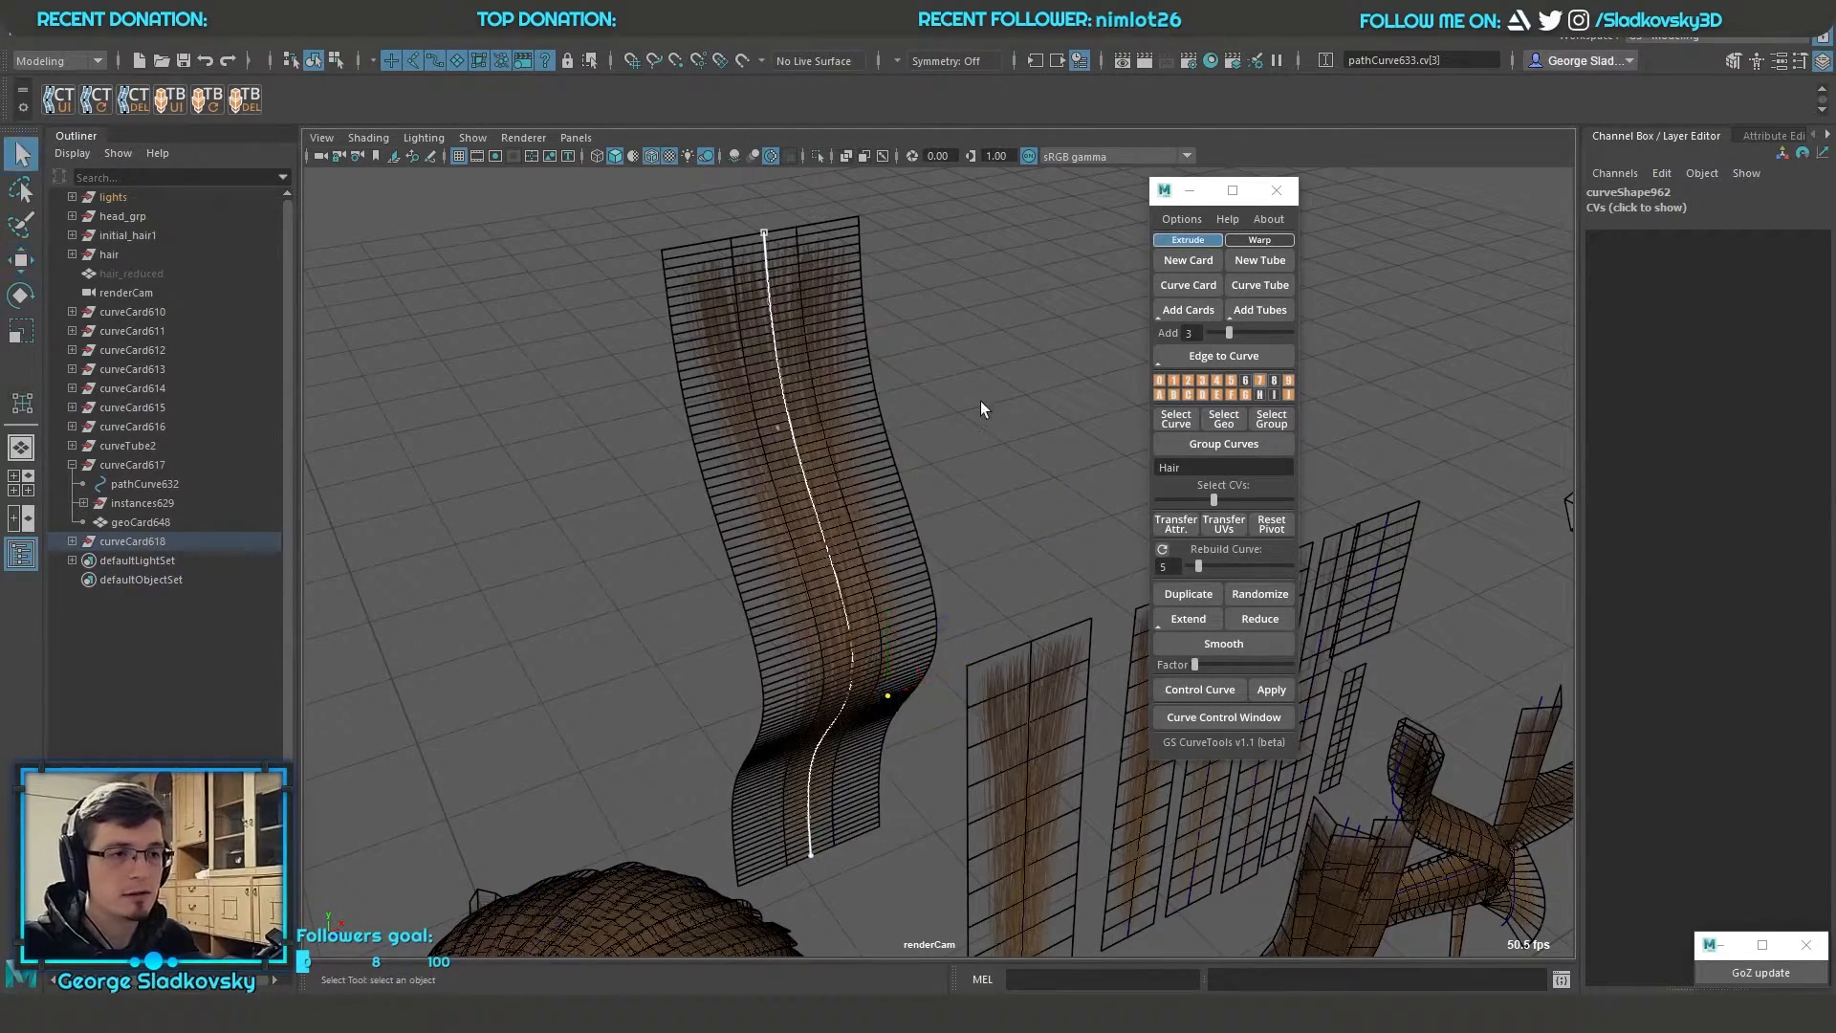
pyautogui.moveTo(980, 402); pyautogui.dragTo(1040, 355, button='right')
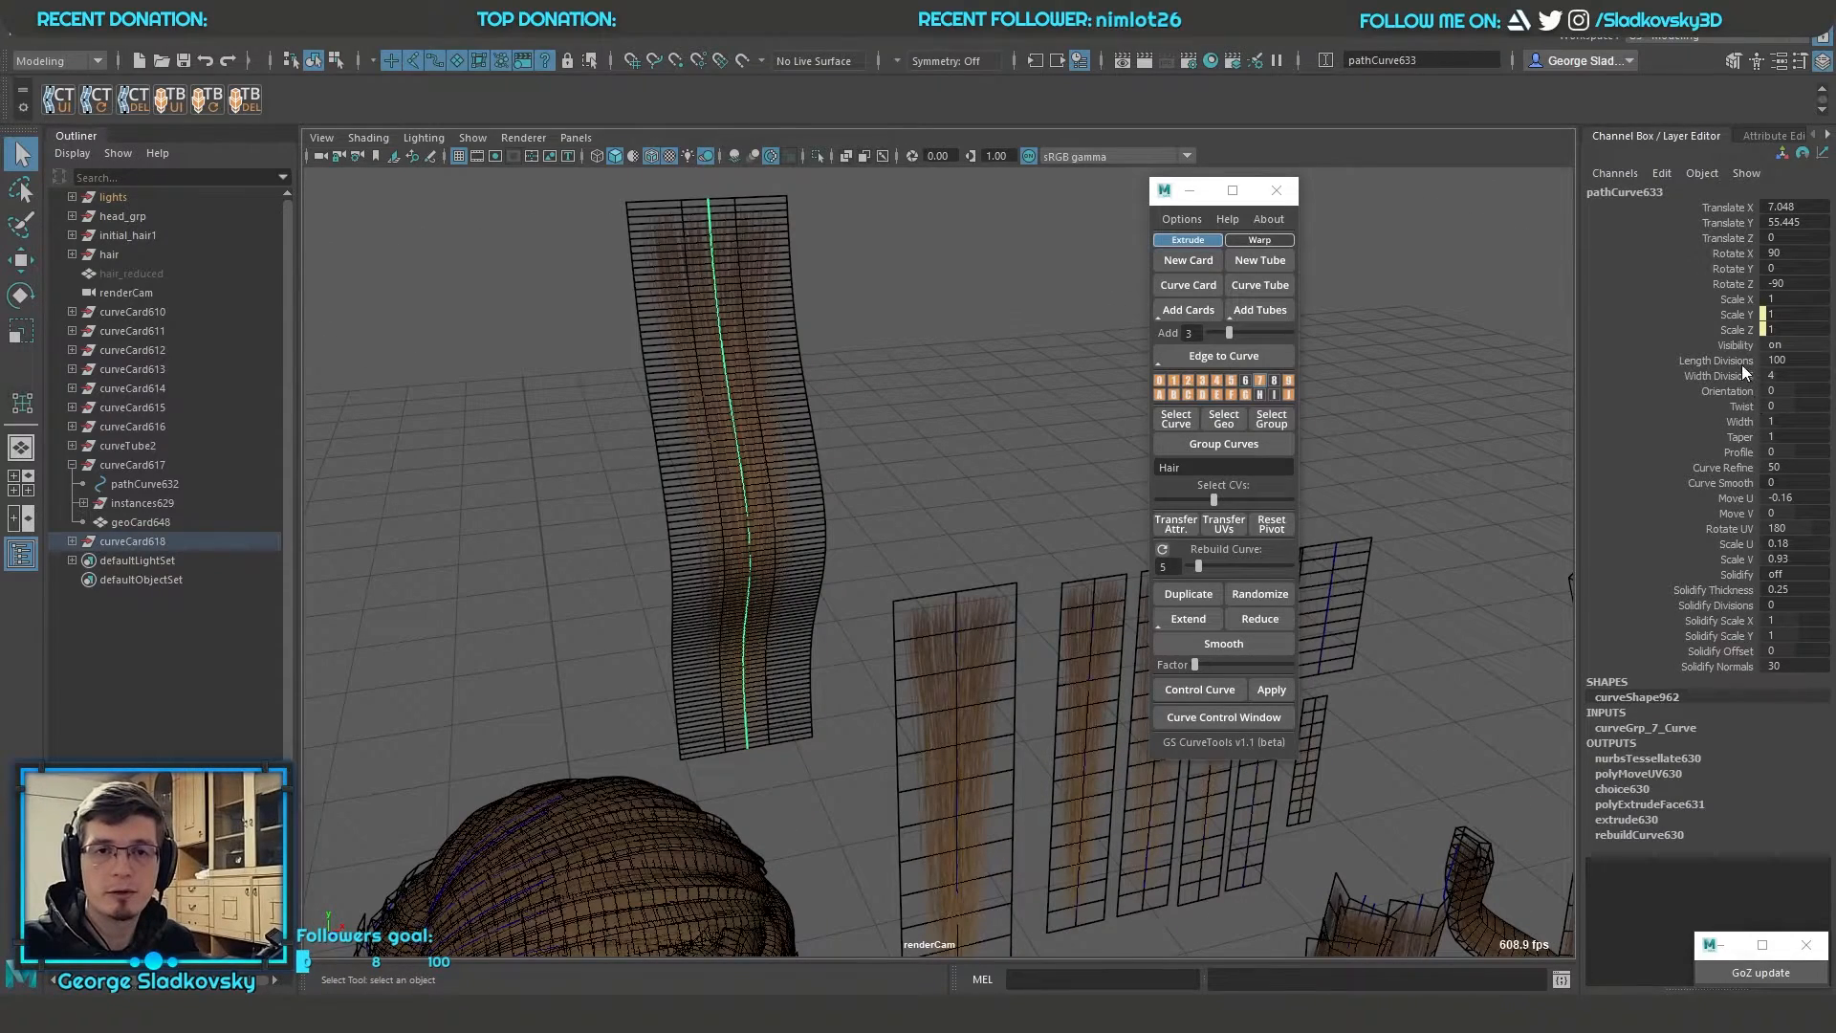
pyautogui.click(1741, 364)
pyautogui.moveTo(920, 409); pyautogui.dragTo(244, 421, button='middle')
pyautogui.moveTo(899, 484); pyautogui.dragTo(741, 491, button='middle')
pyautogui.press('q')
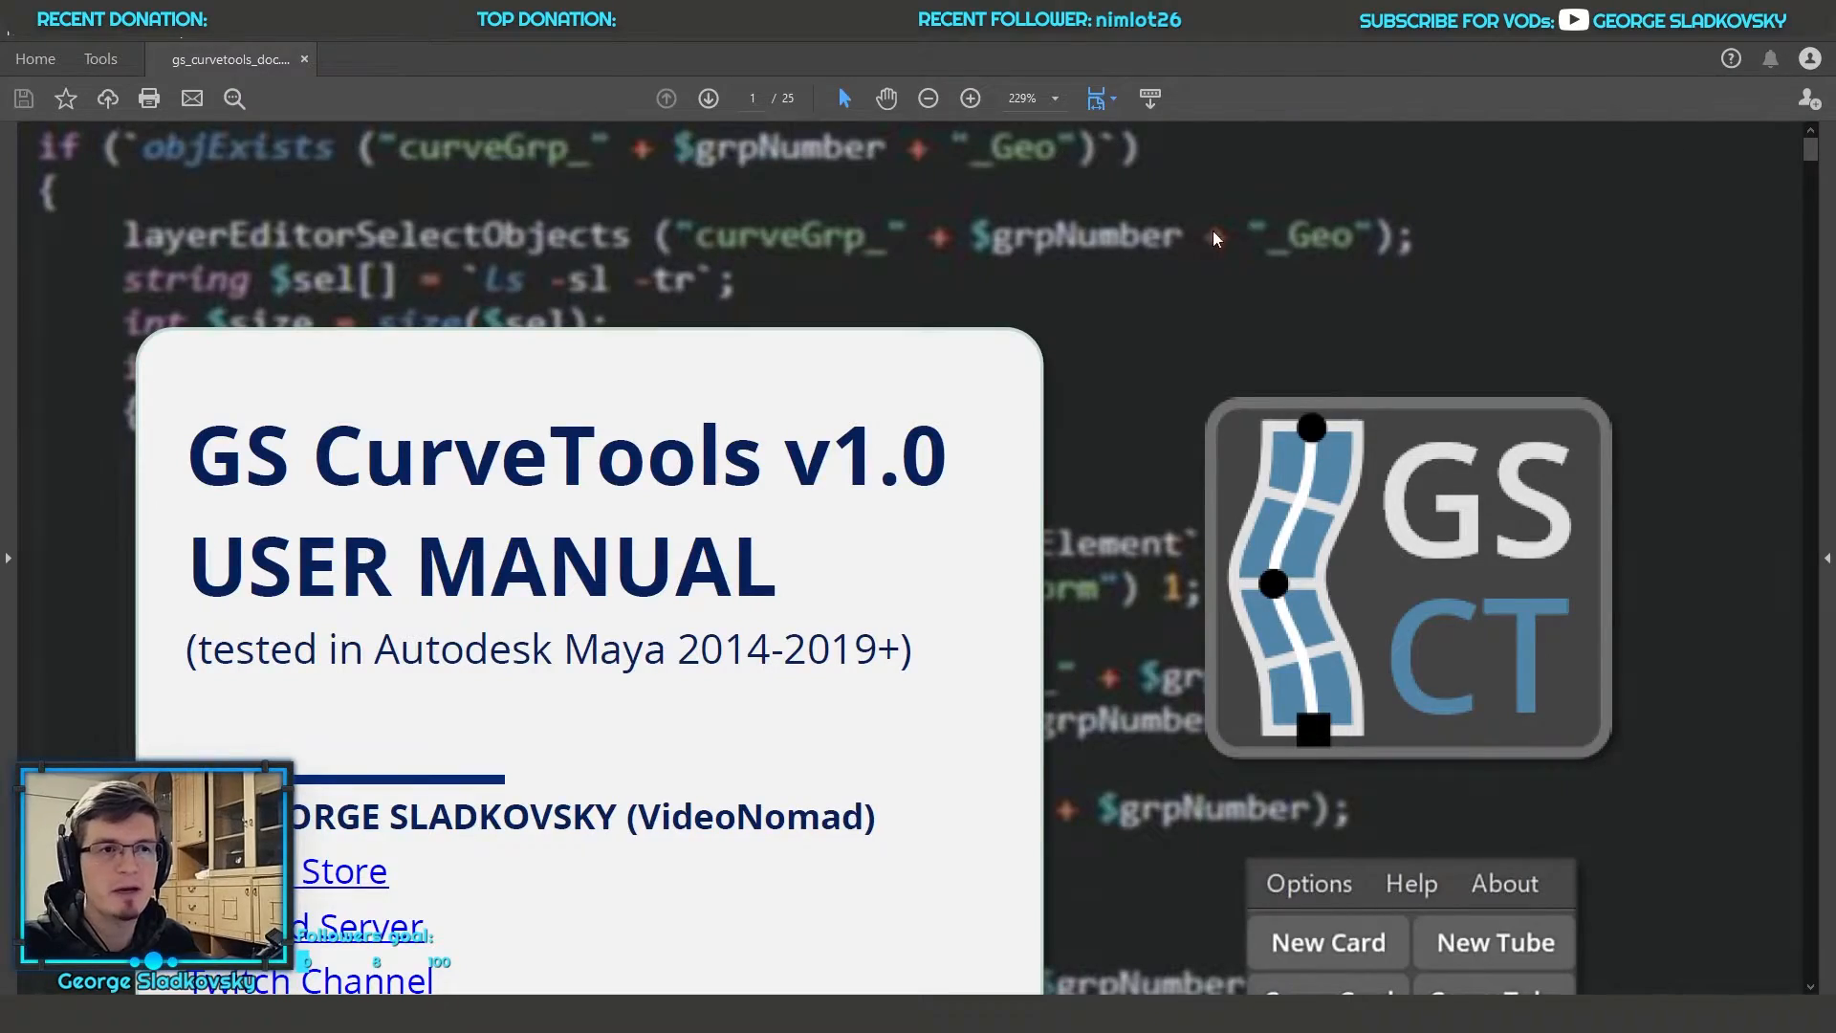
# Open the GS CurveTools documentation, read its Curve Layers section from the table of contents, and return to Maya
pyautogui.hotkey('alt', 'Tab')
pyautogui.click(1221, 222)
pyautogui.click(1316, 239)
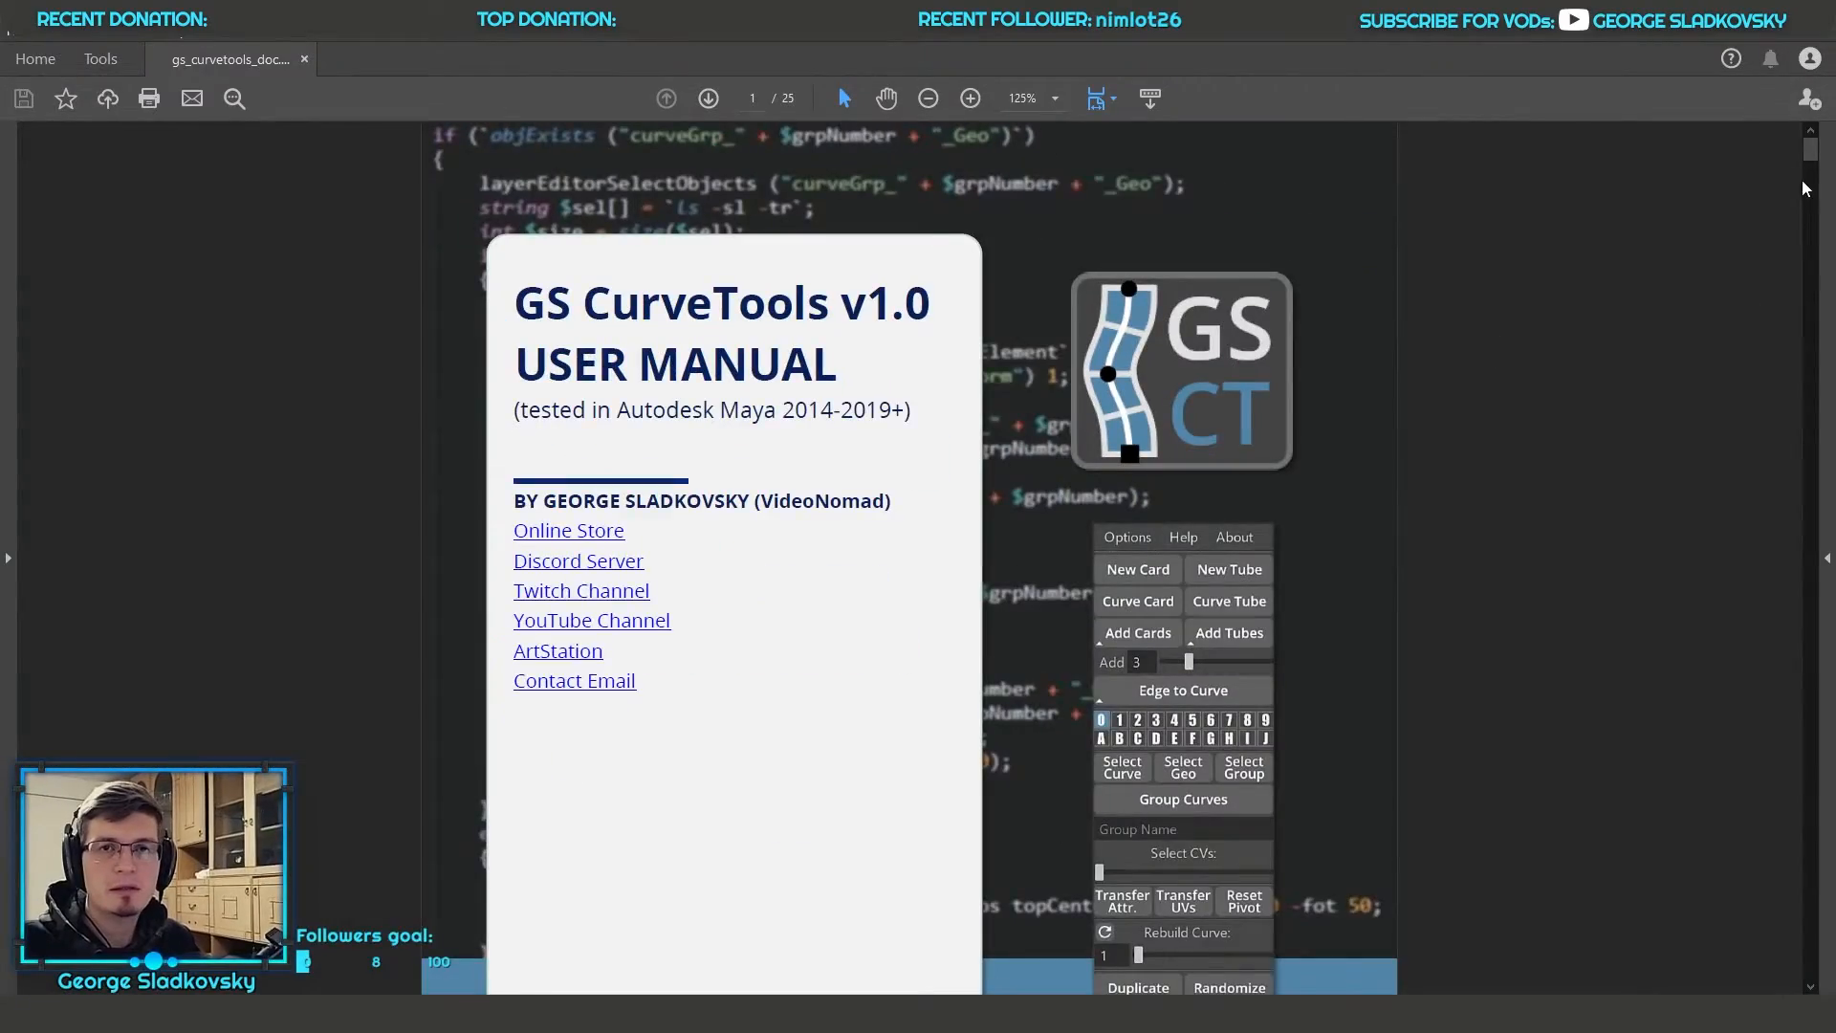
pyautogui.moveTo(1809, 151); pyautogui.dragTo(1829, 211)
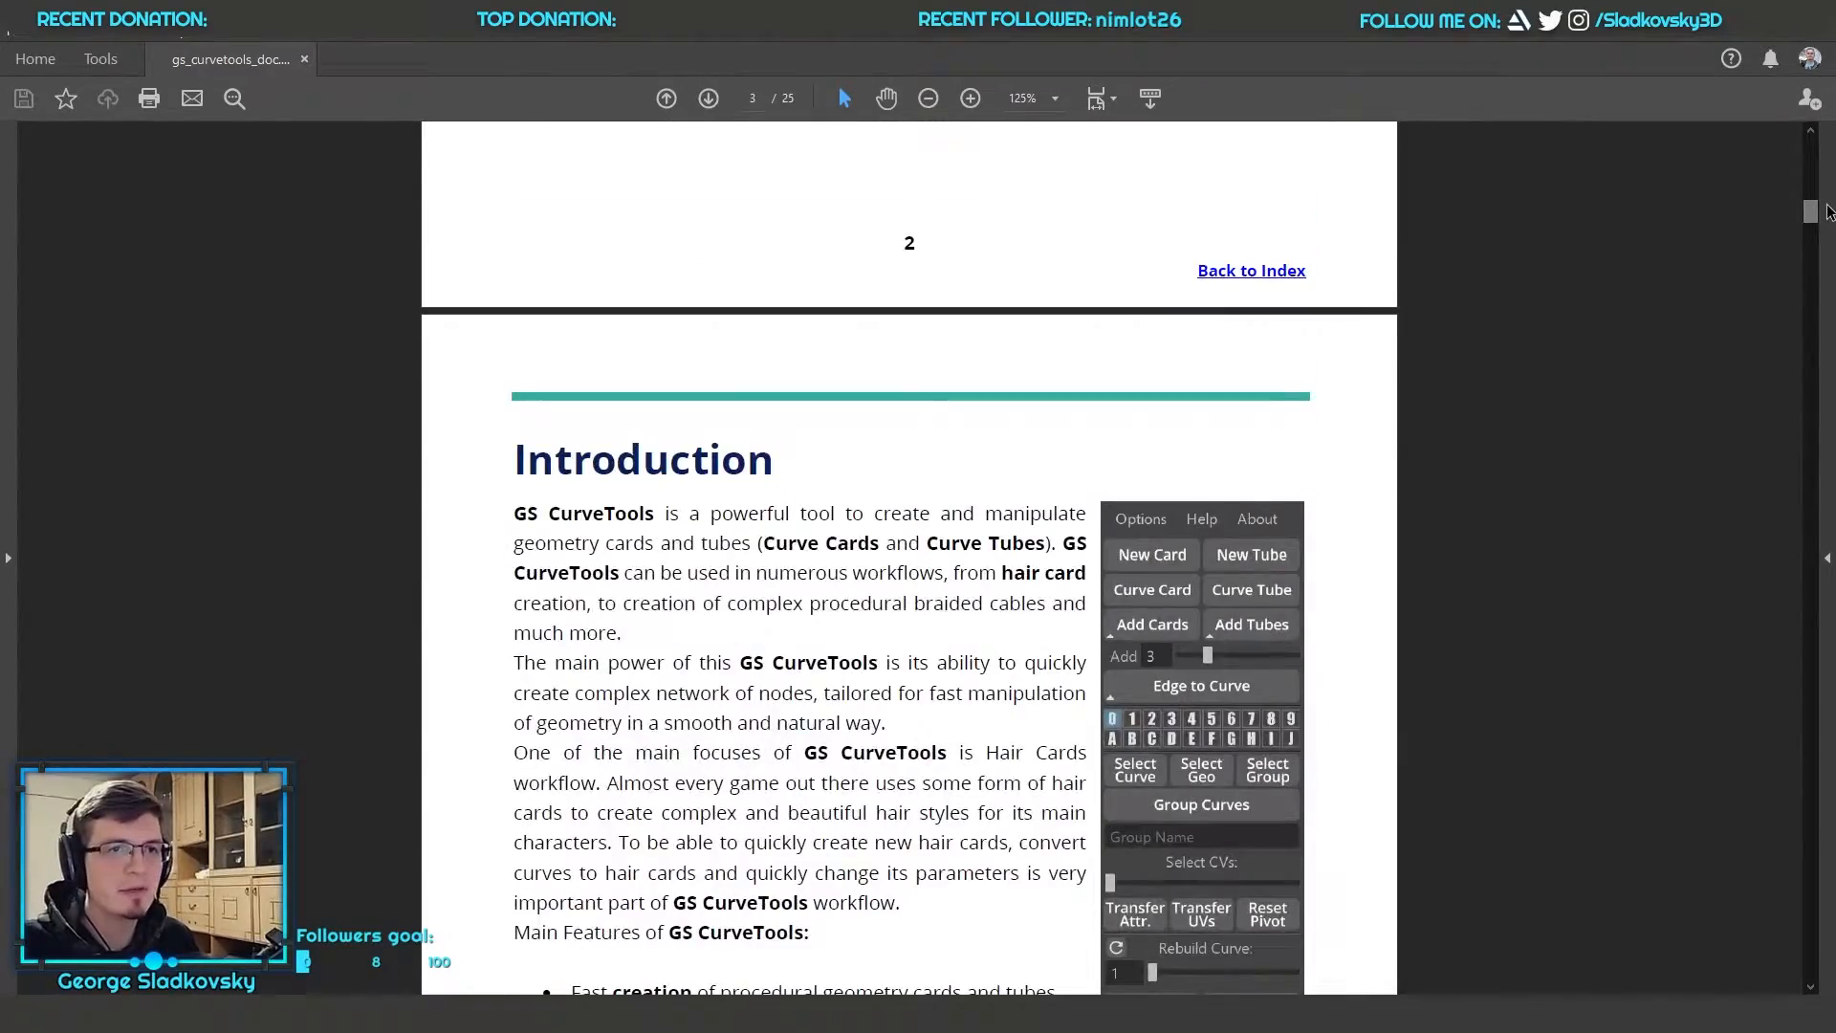
pyautogui.click(1250, 271)
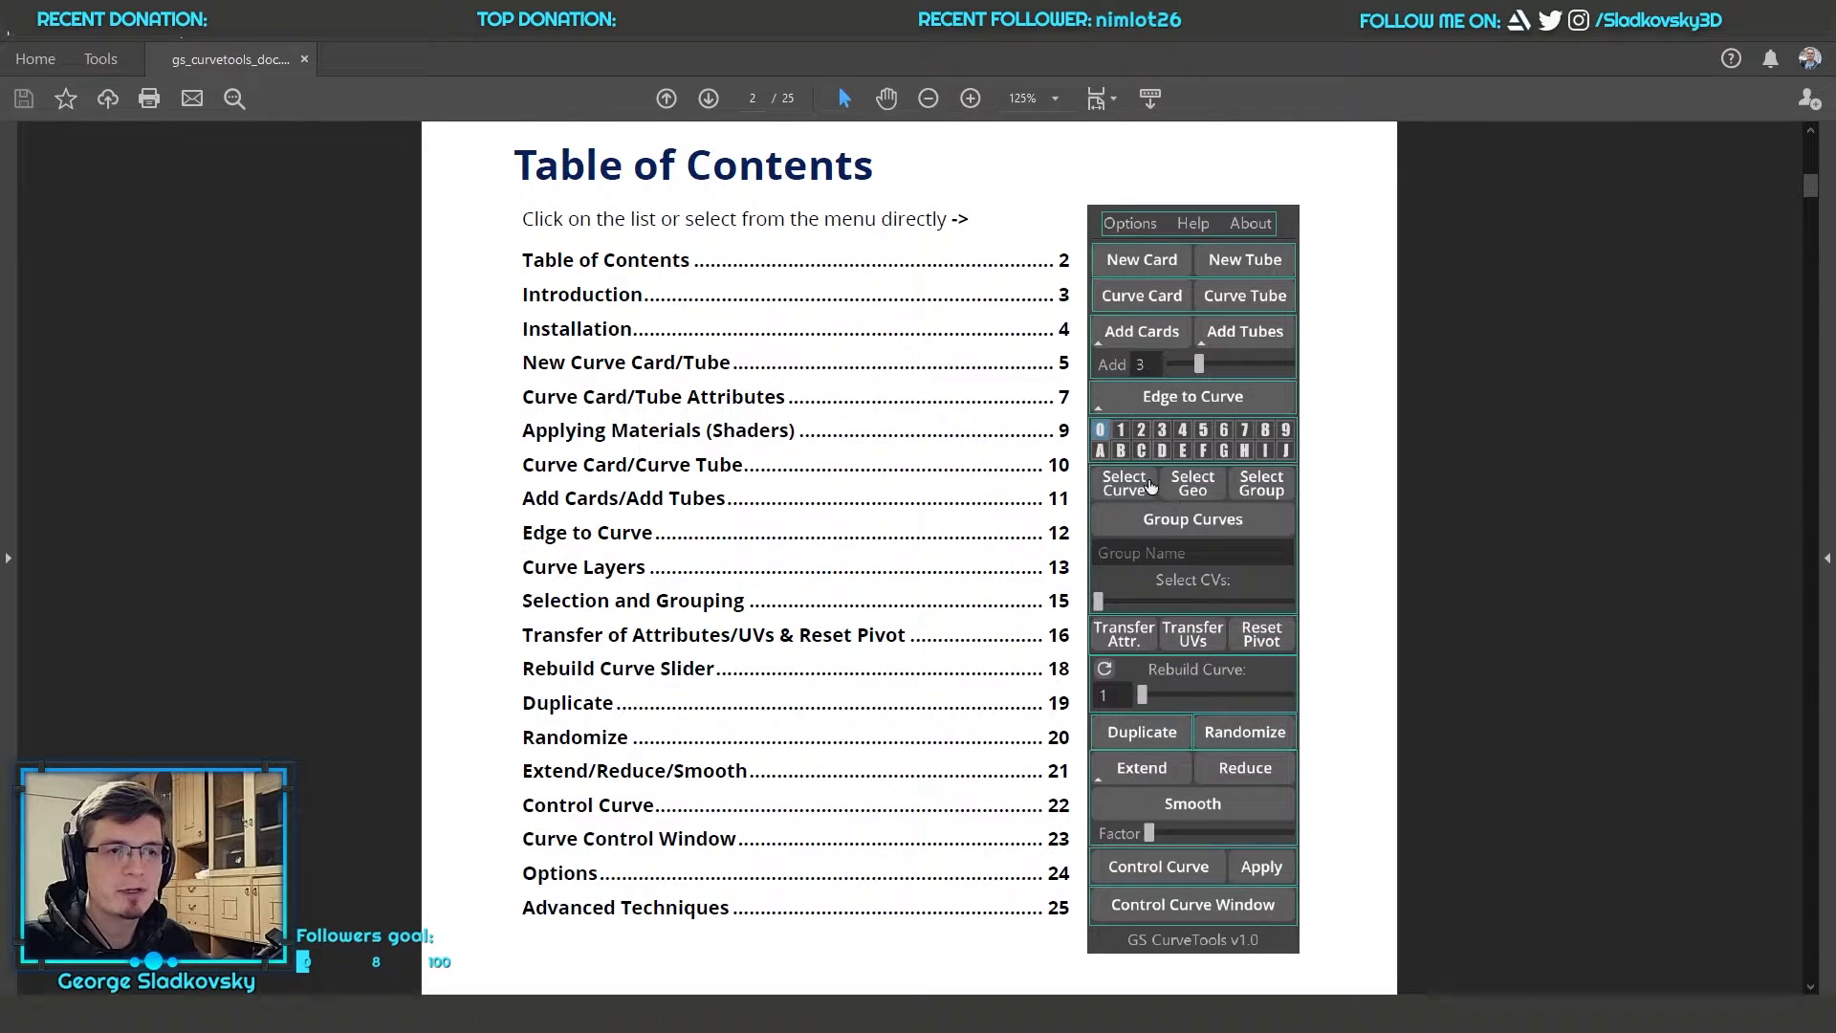
pyautogui.click(1139, 438)
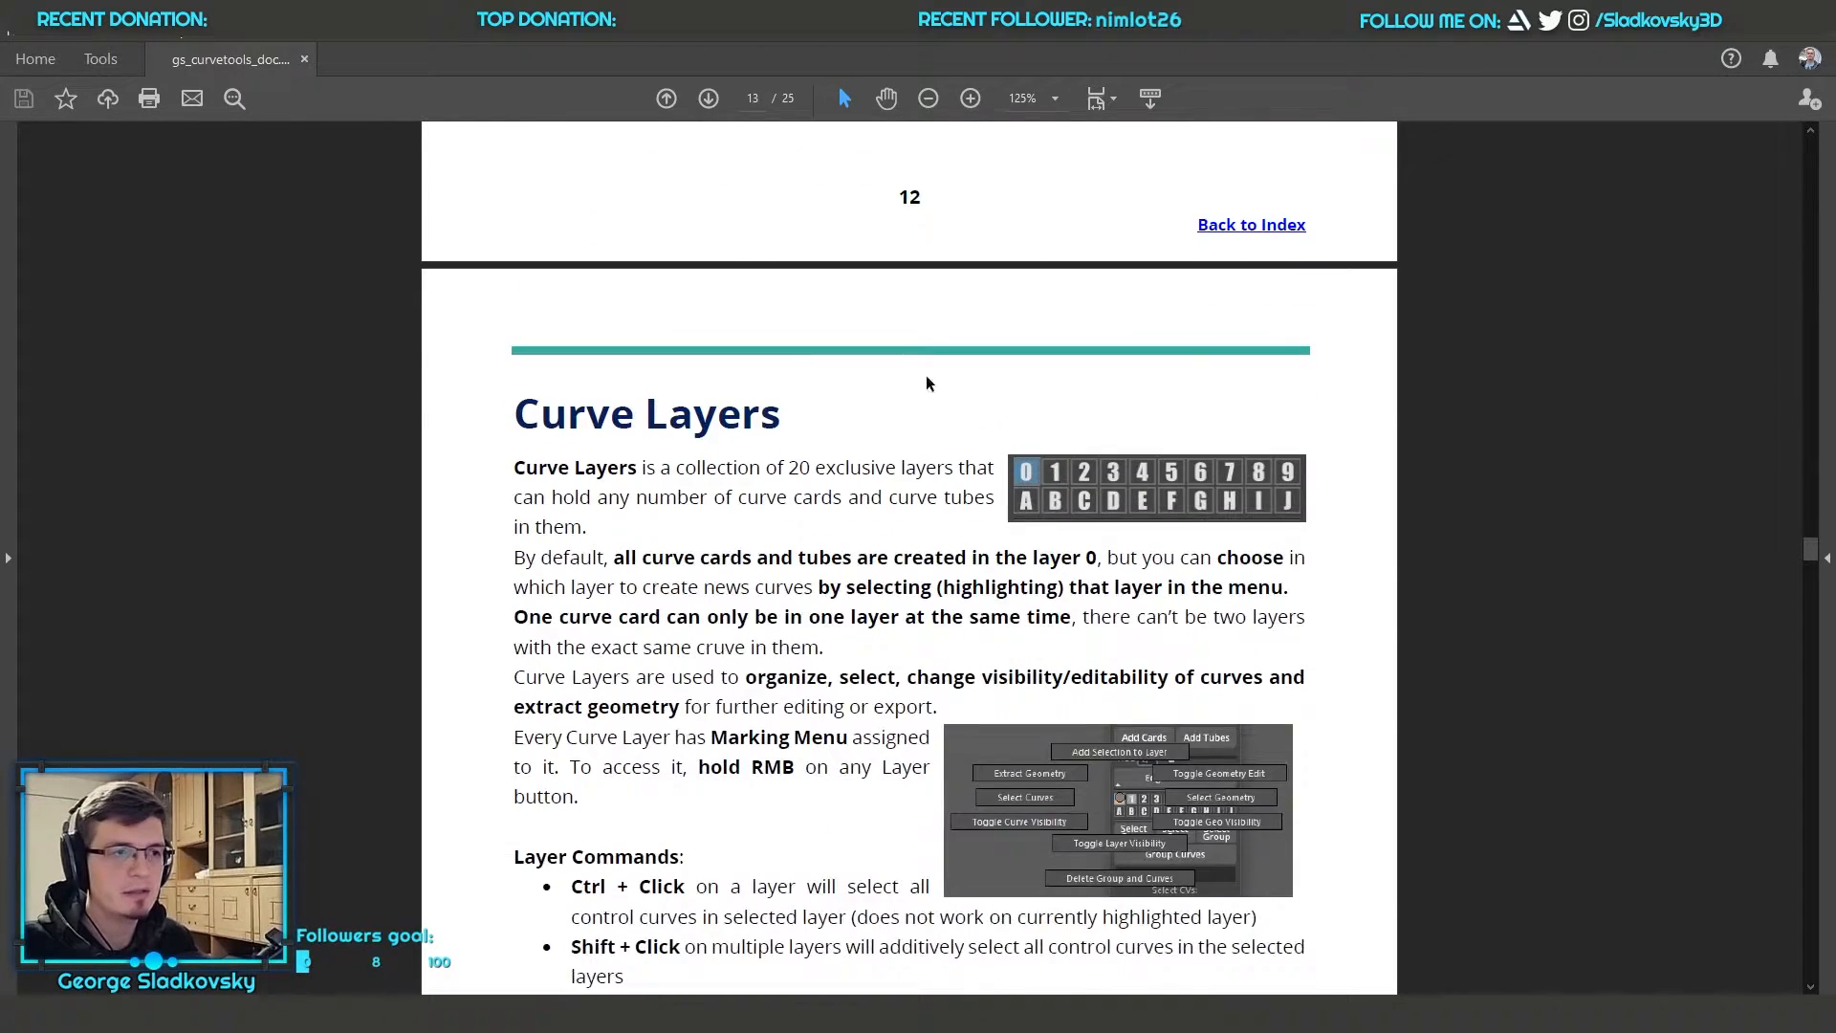
pyautogui.scroll(-8, 1000, 691)
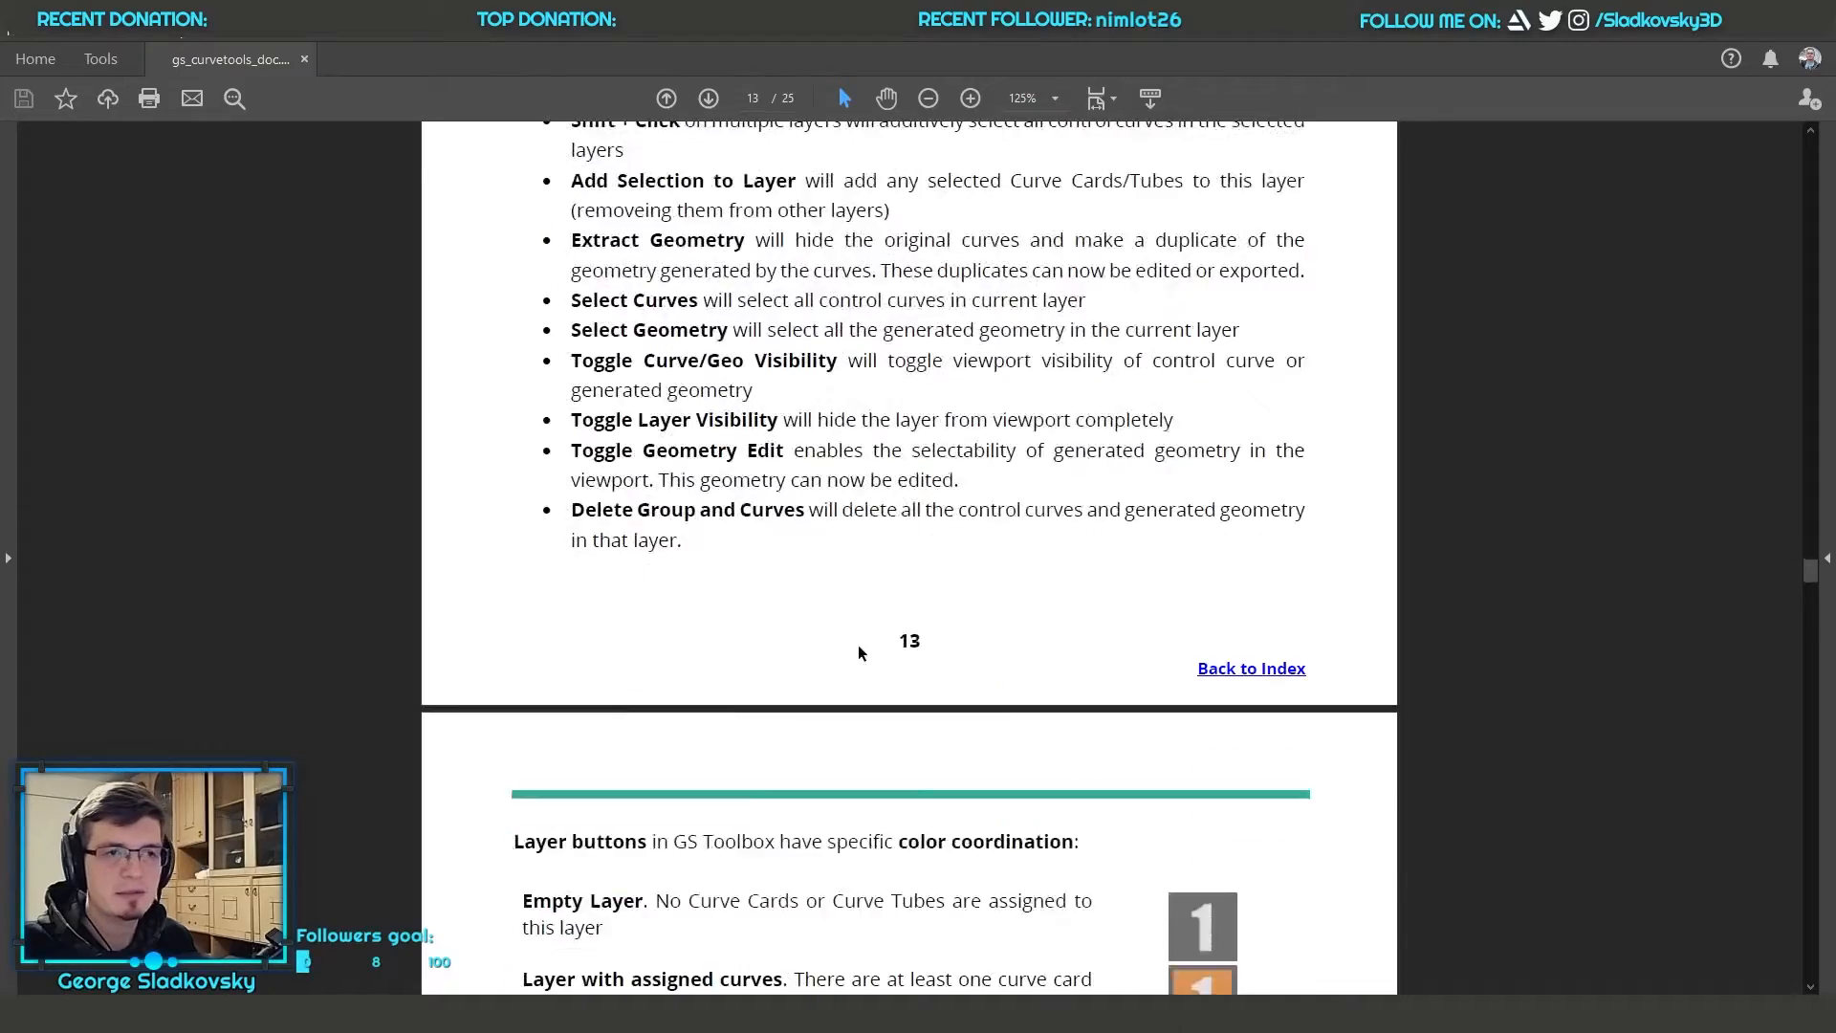
pyautogui.scroll(-12, 862, 645)
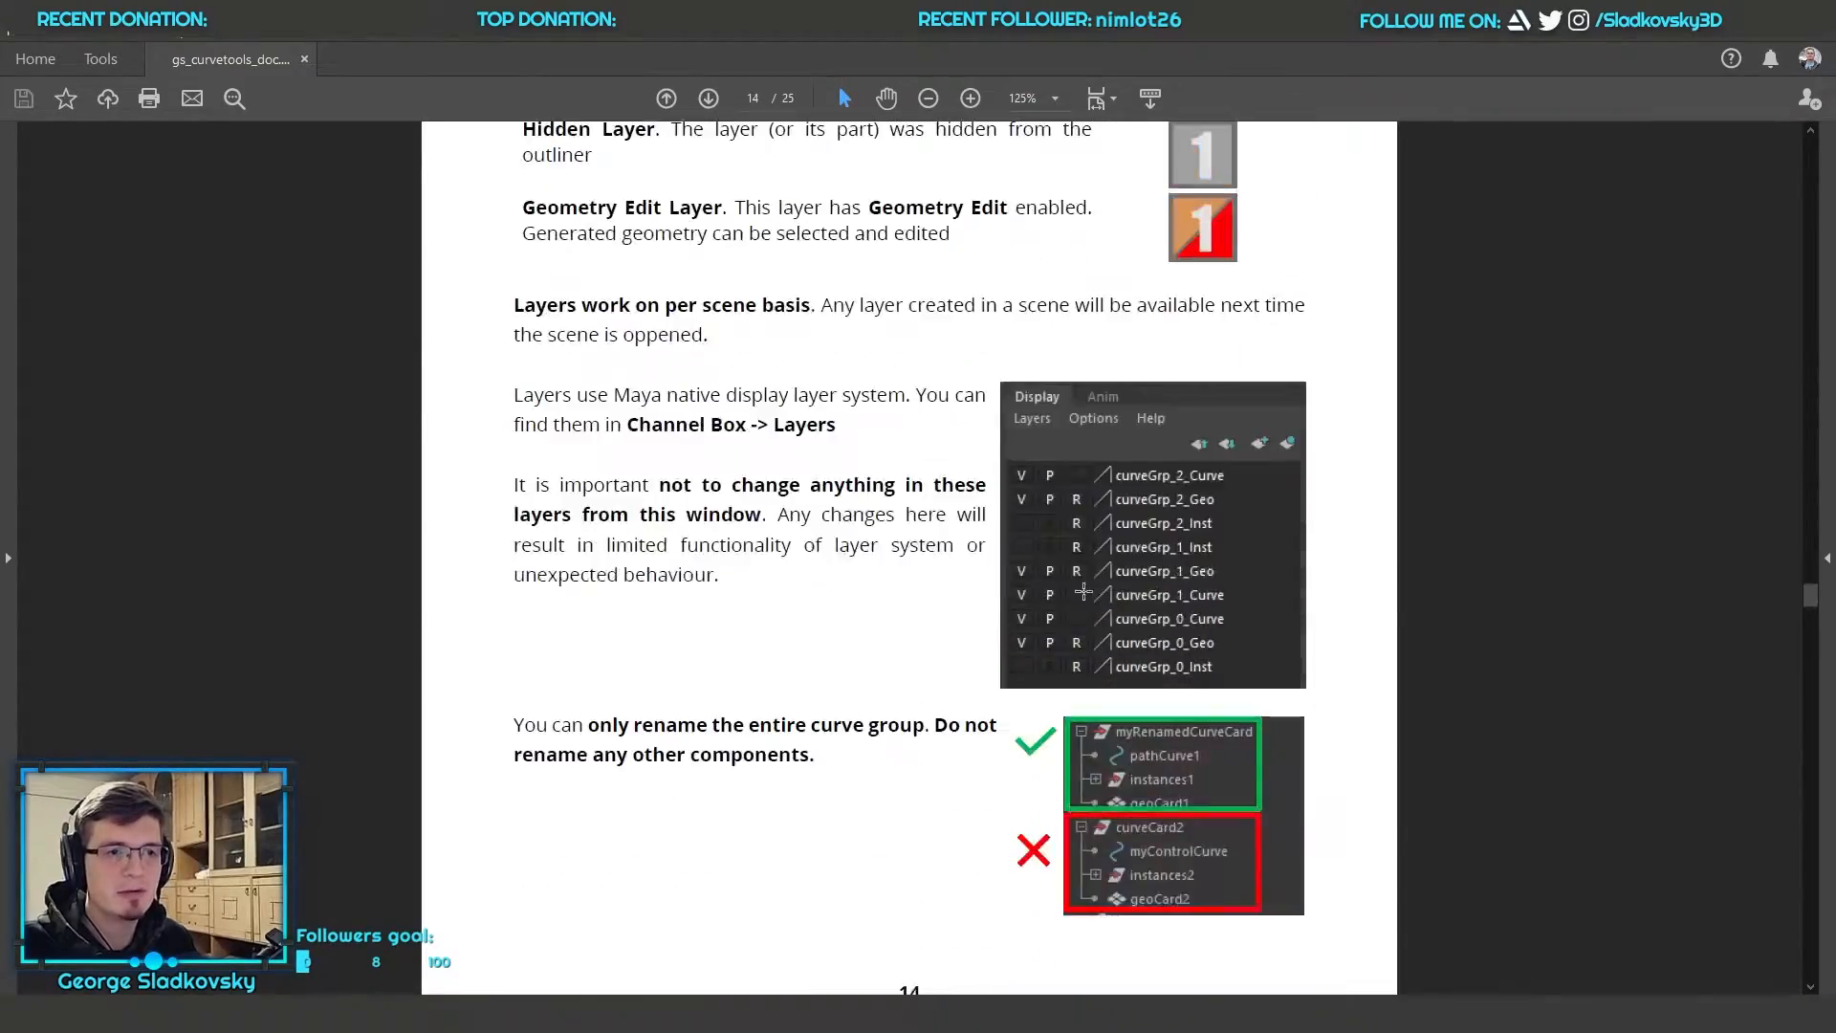
pyautogui.hotkey('alt', 'Tab')
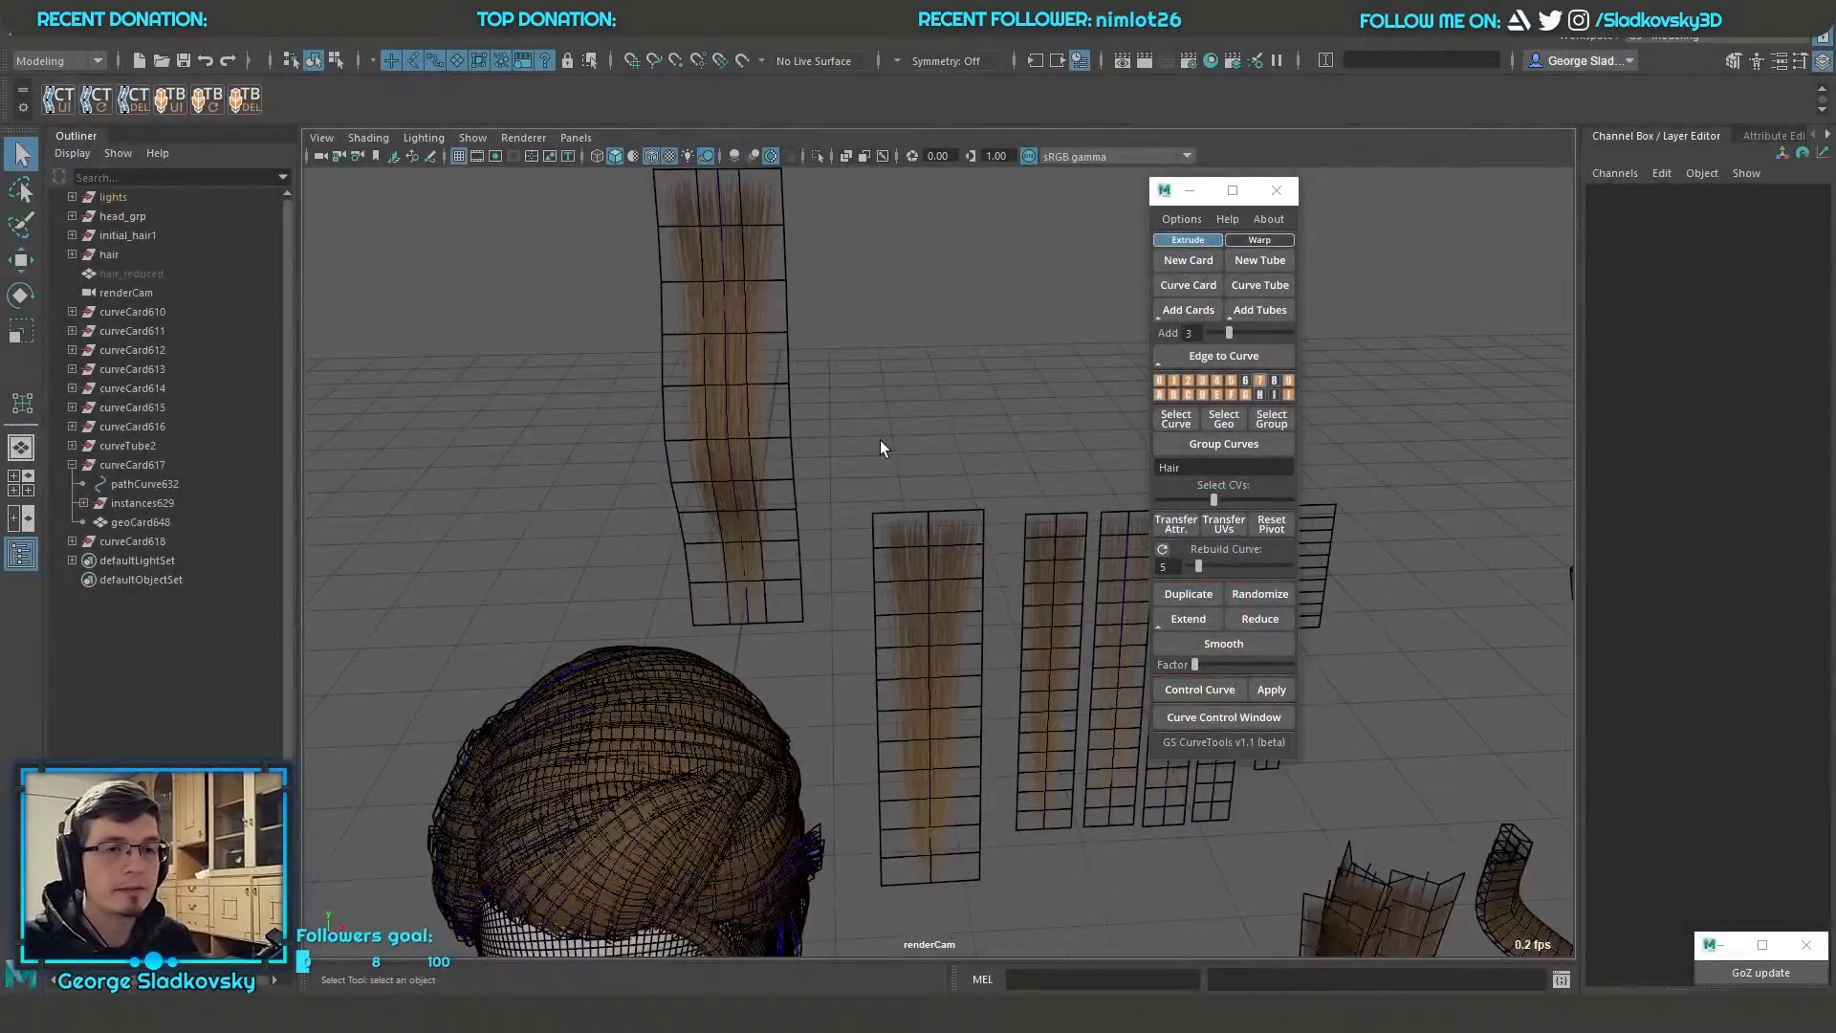
# Detach the GS CurveTools Options menu as a floating window and place it beside the tool window
pyautogui.click(1181, 219)
pyautogui.click(1262, 236)
pyautogui.moveTo(1234, 235); pyautogui.dragTo(969, 230)
pyautogui.keyDown('alt'); pyautogui.moveTo(956, 573); pyautogui.dragTo(1067, 554); pyautogui.keyUp('alt')
pyautogui.rightClick(954, 550)
pyautogui.keyDown('alt'); pyautogui.moveTo(988, 526); pyautogui.dragTo(993, 556, button='middle'); pyautogui.keyUp('alt')
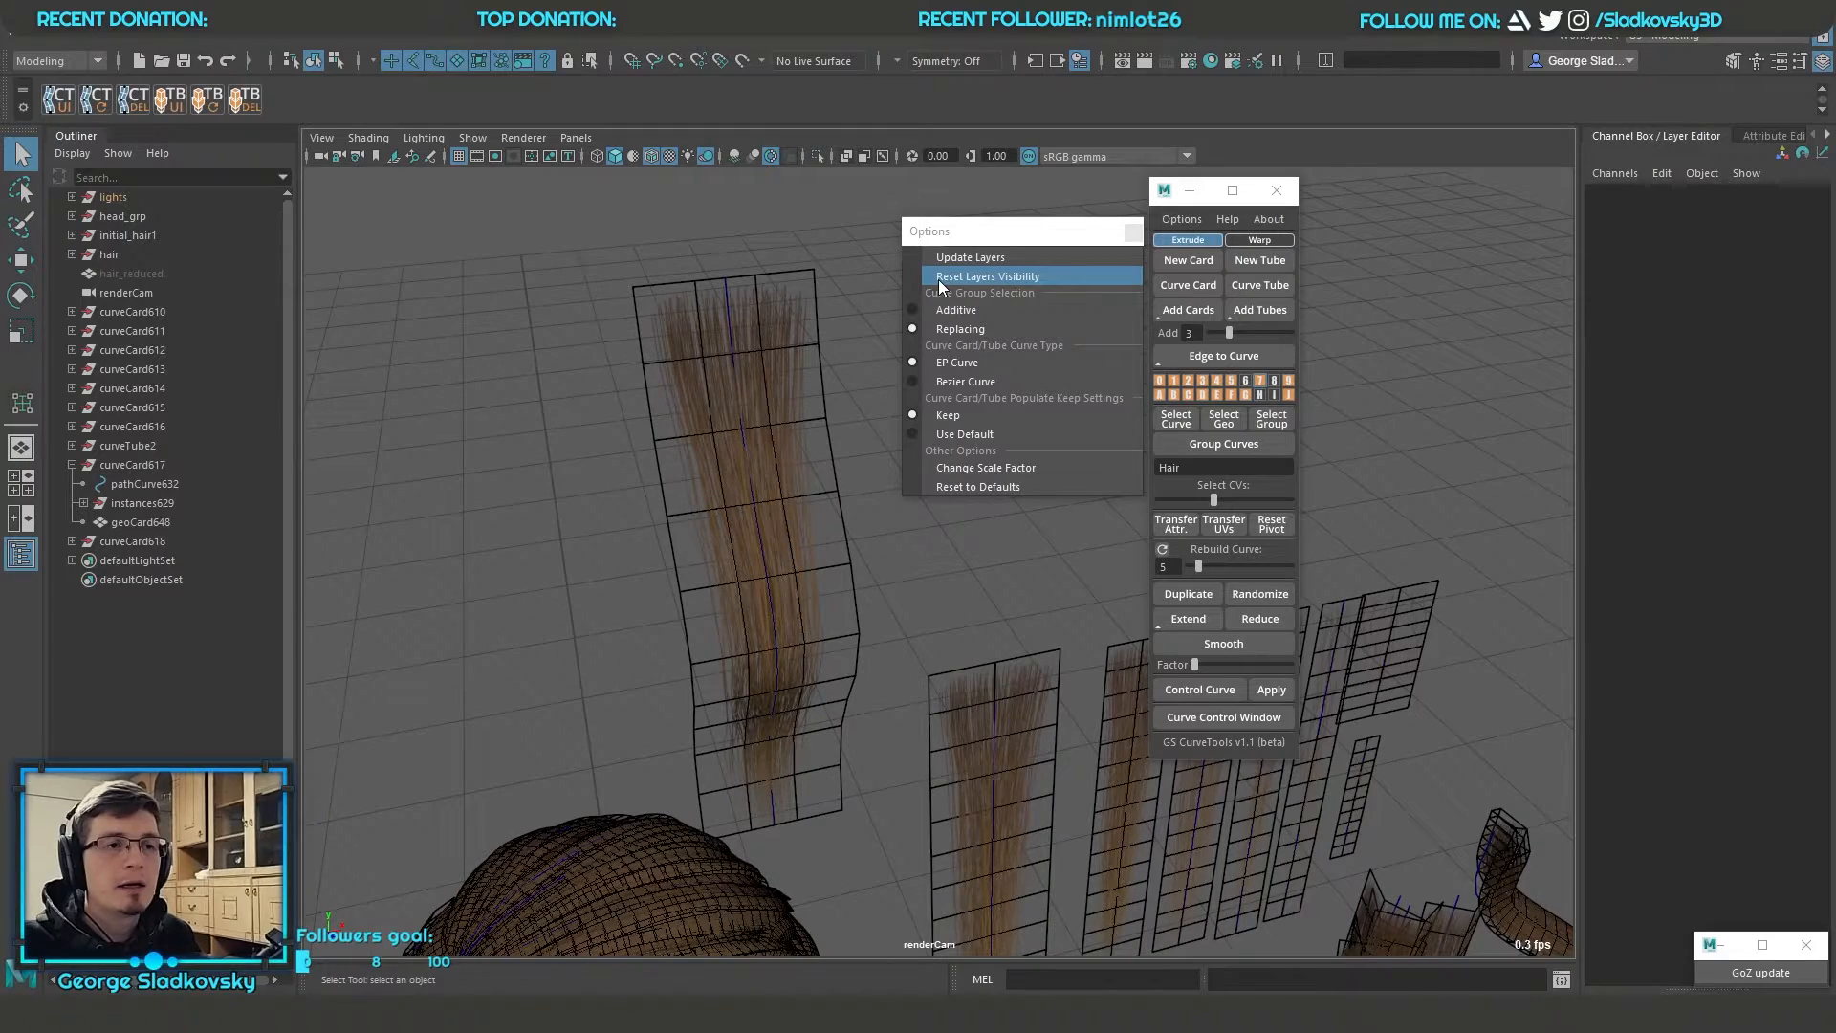
# Toggle the geometry visibility of layer 0 and restore it with Reset Layers Visibility
pyautogui.click(961, 278)
pyautogui.moveTo(1158, 381); pyautogui.dragTo(1233, 415, button='right')
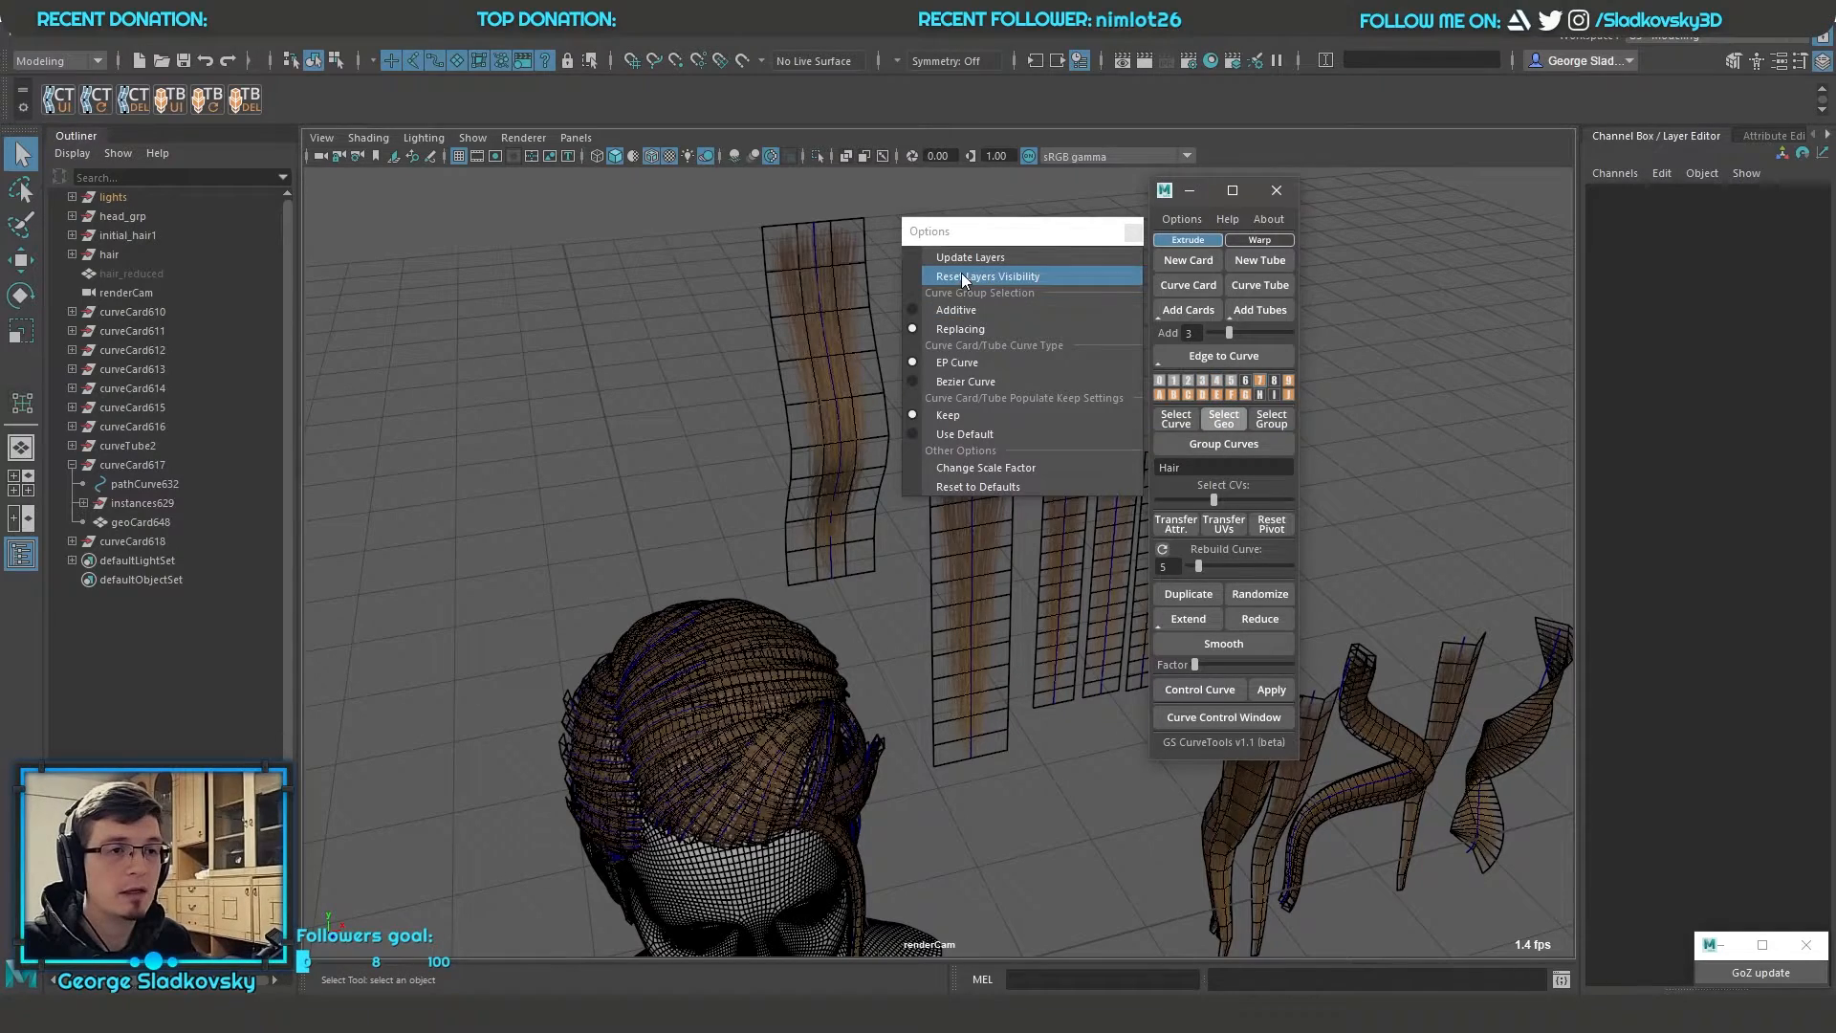
pyautogui.click(961, 276)
pyautogui.moveTo(841, 602)
pyautogui.keyDown('alt'); pyautogui.mouseDown()
pyautogui.moveTo(779, 591)
pyautogui.moveTo(852, 619)
pyautogui.mouseUp(); pyautogui.keyUp('alt')
pyautogui.keyDown('alt'); pyautogui.moveTo(852, 618); pyautogui.dragTo(1018, 430, button='right'); pyautogui.keyUp('alt')
pyautogui.keyDown('alt'); pyautogui.moveTo(1018, 430); pyautogui.dragTo(1027, 604, button='middle'); pyautogui.keyUp('alt')
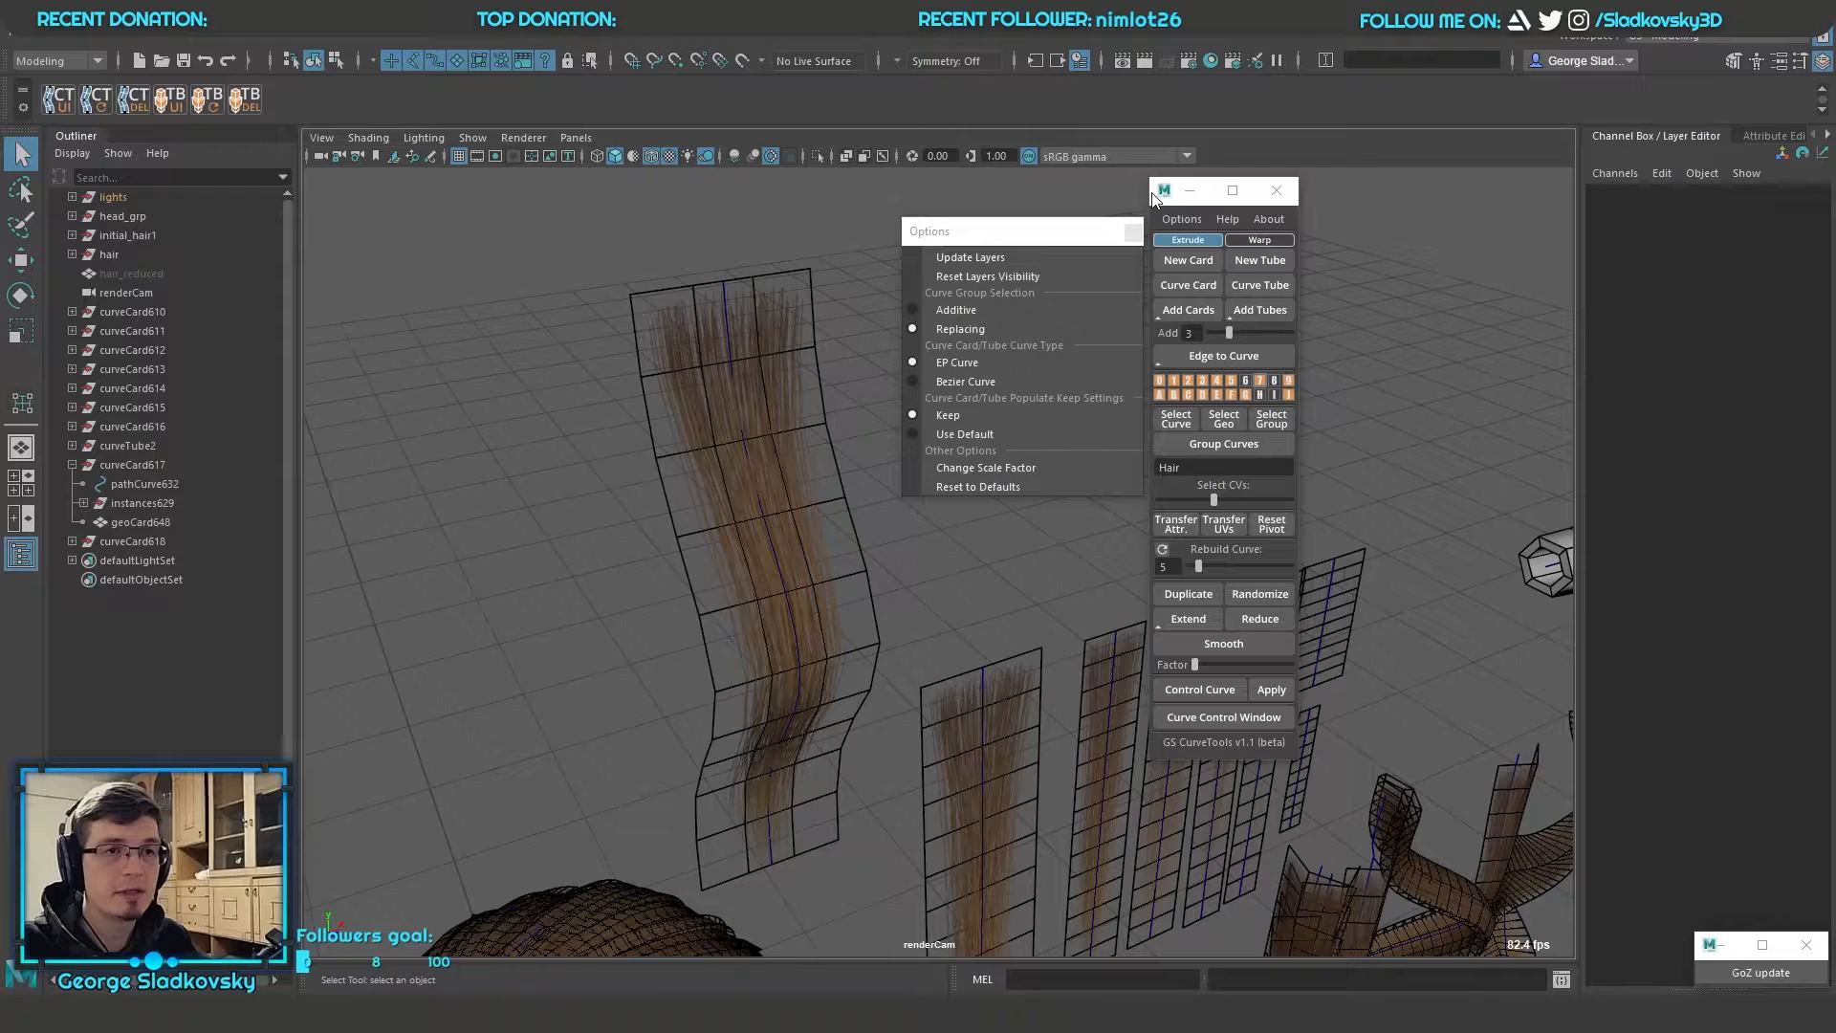
# Move the GS CurveTools window aside and select the curves of individual layers, including layers 0 and 3
pyautogui.moveTo(1153, 197); pyautogui.dragTo(1323, 215)
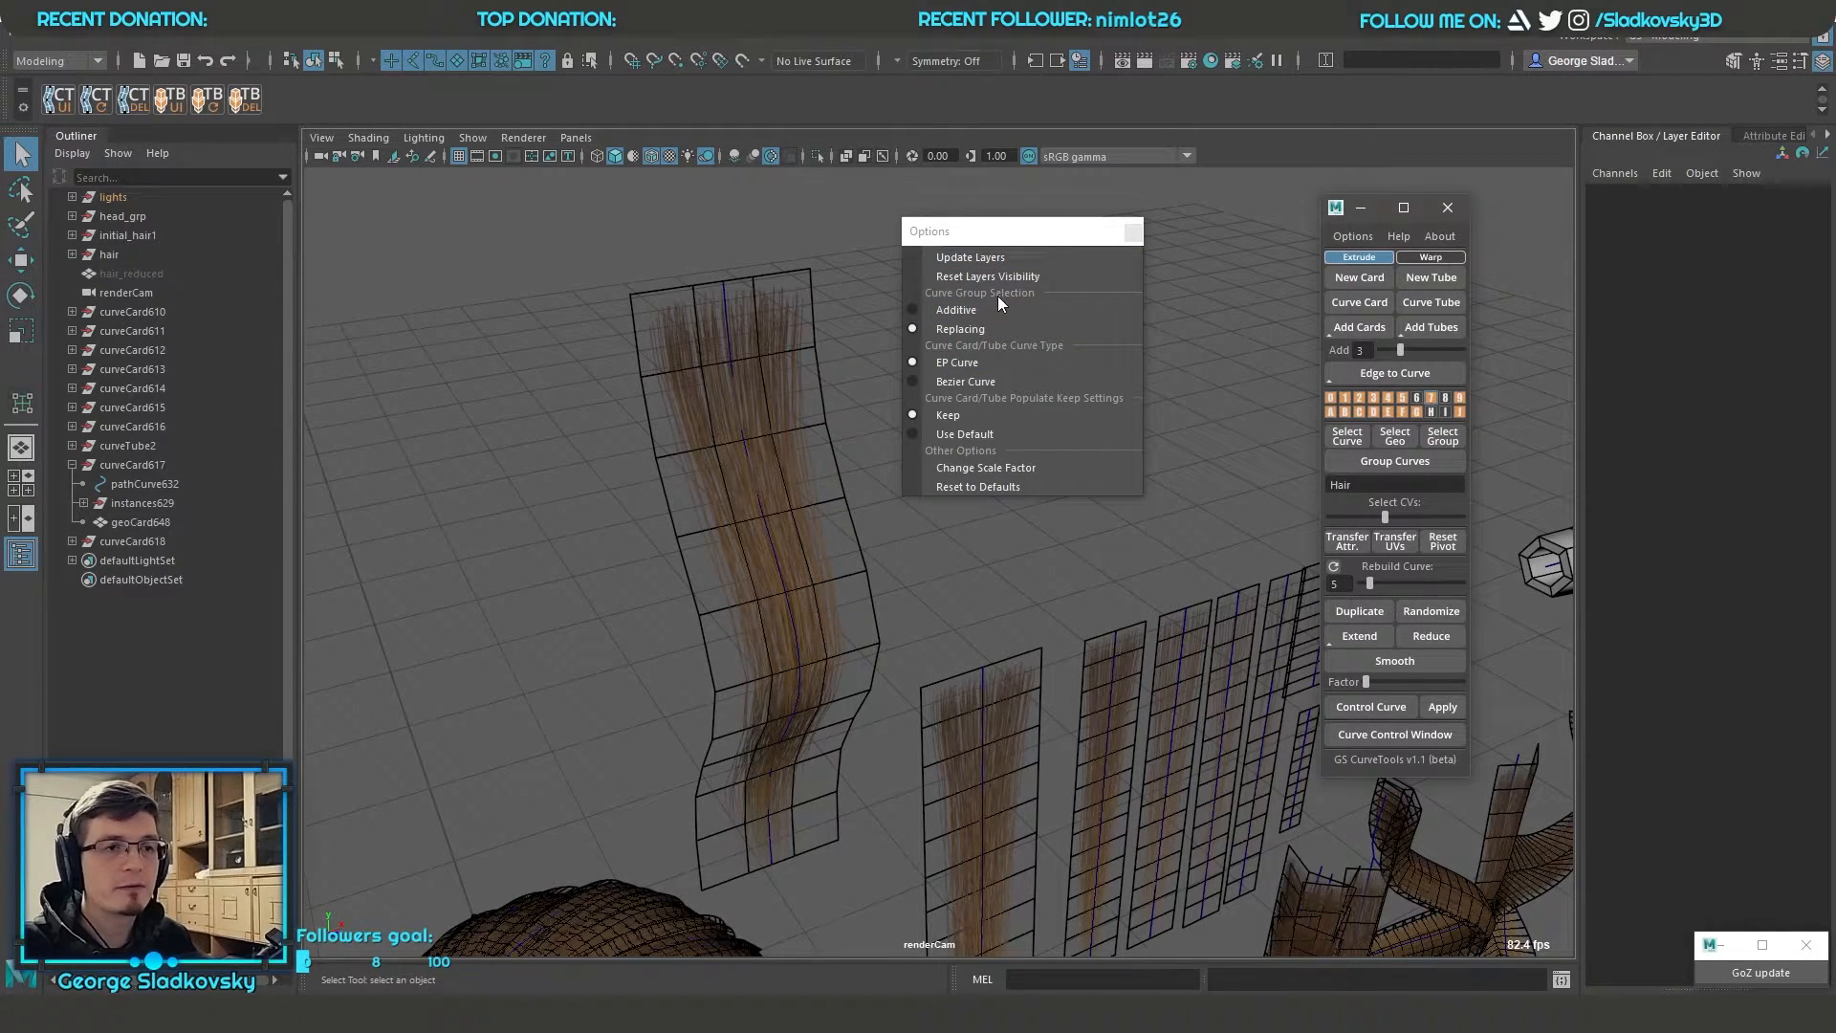
pyautogui.keyDown('alt'); pyautogui.moveTo(1041, 504); pyautogui.dragTo(1023, 311, button='middle'); pyautogui.keyUp('alt')
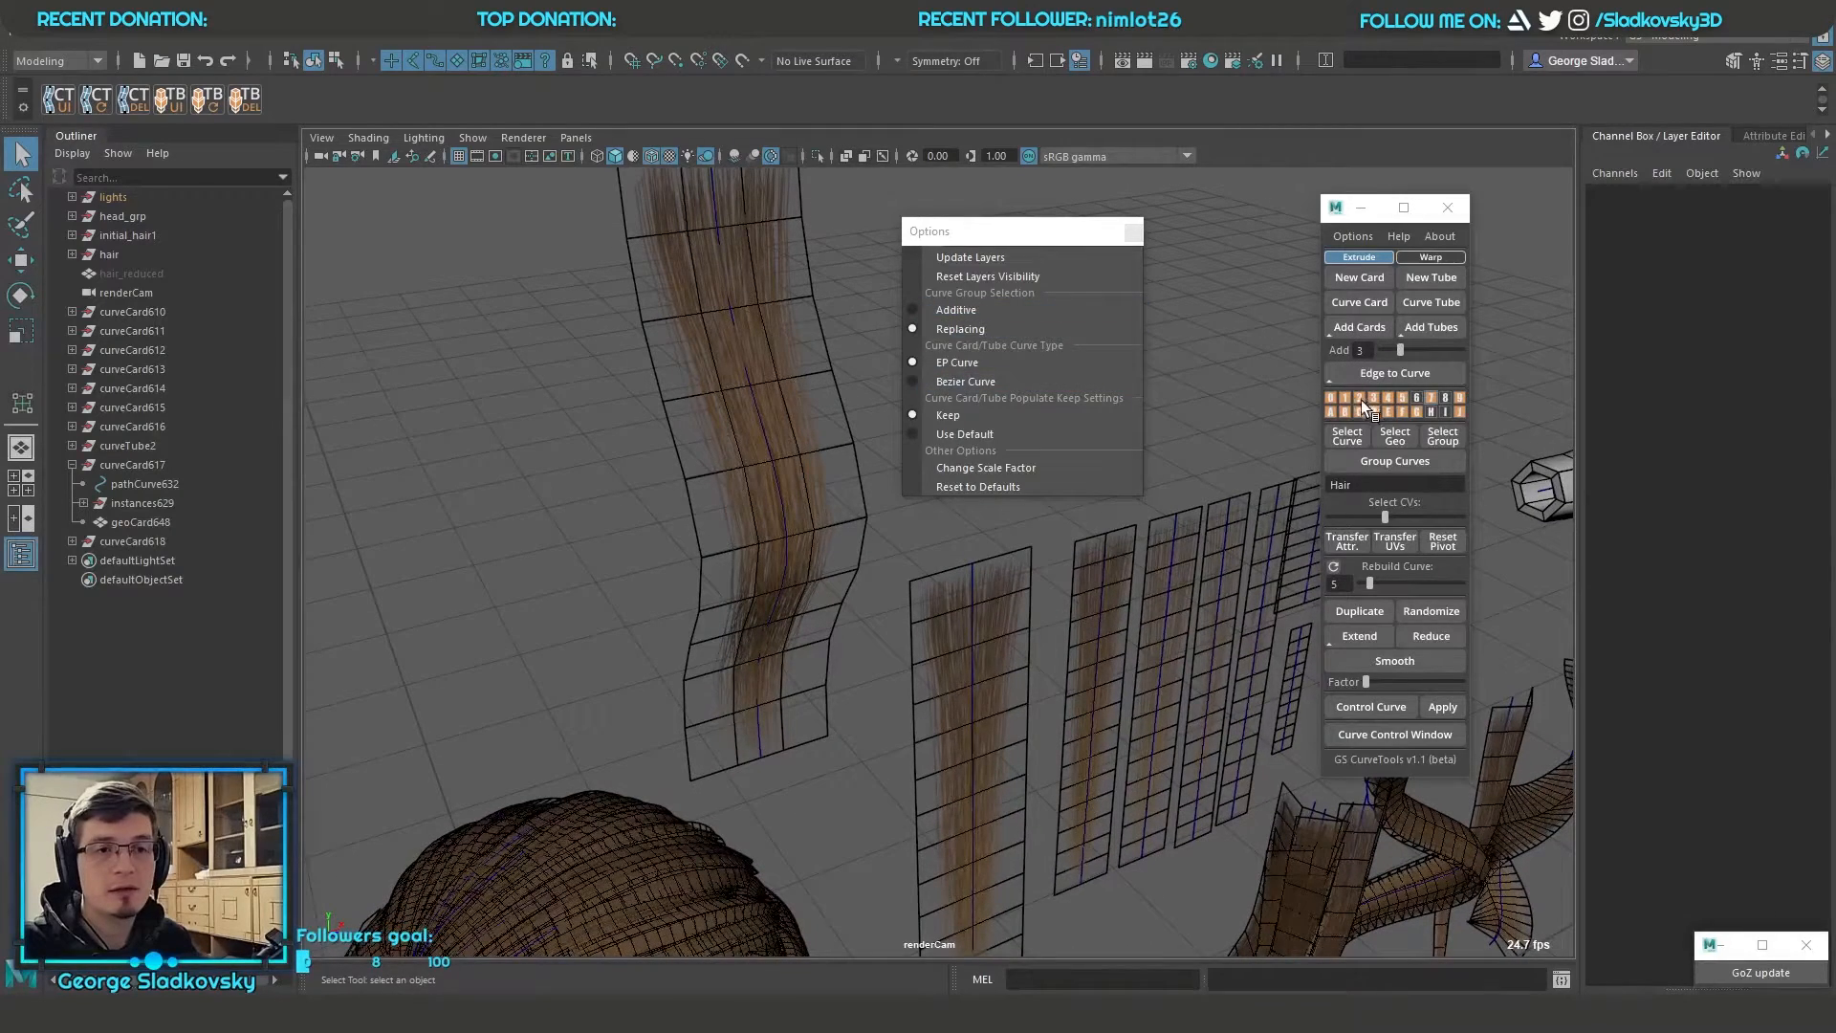
pyautogui.moveTo(1361, 398); pyautogui.dragTo(1262, 396, button='right')
pyautogui.moveTo(1373, 394); pyautogui.dragTo(1279, 398, button='right')
pyautogui.press('f')
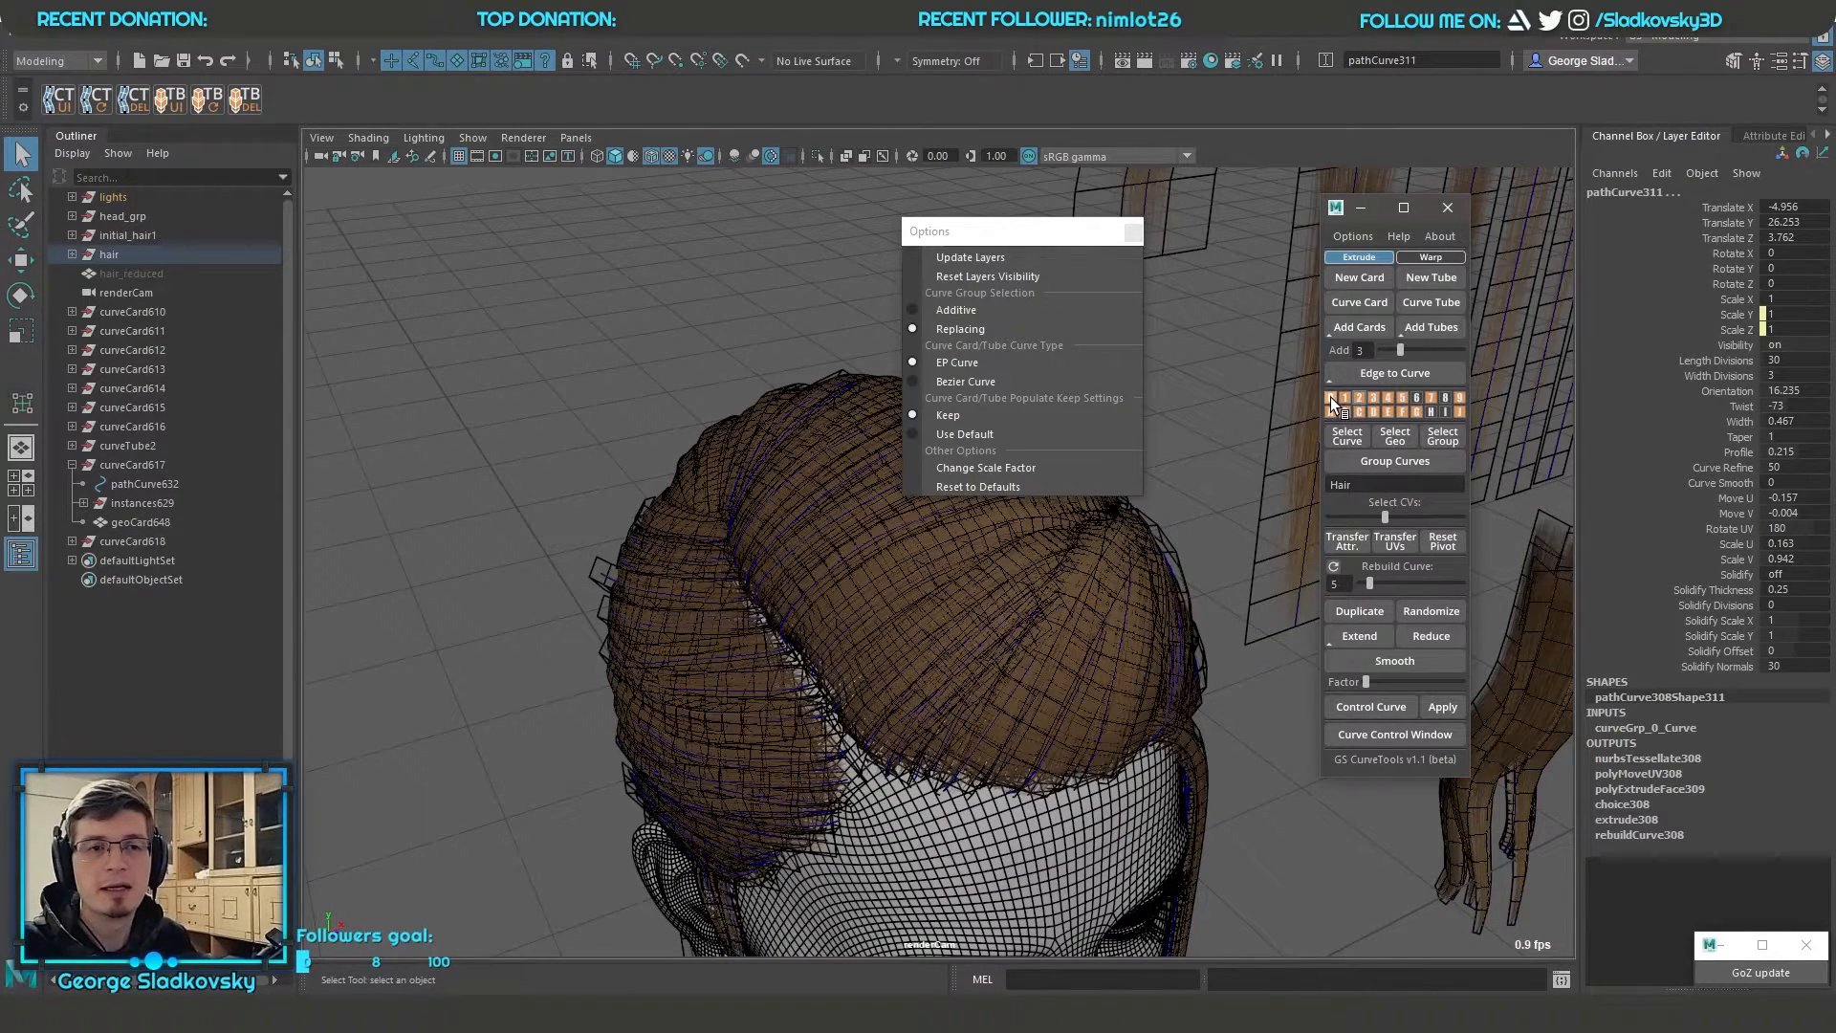
pyautogui.click(1371, 396)
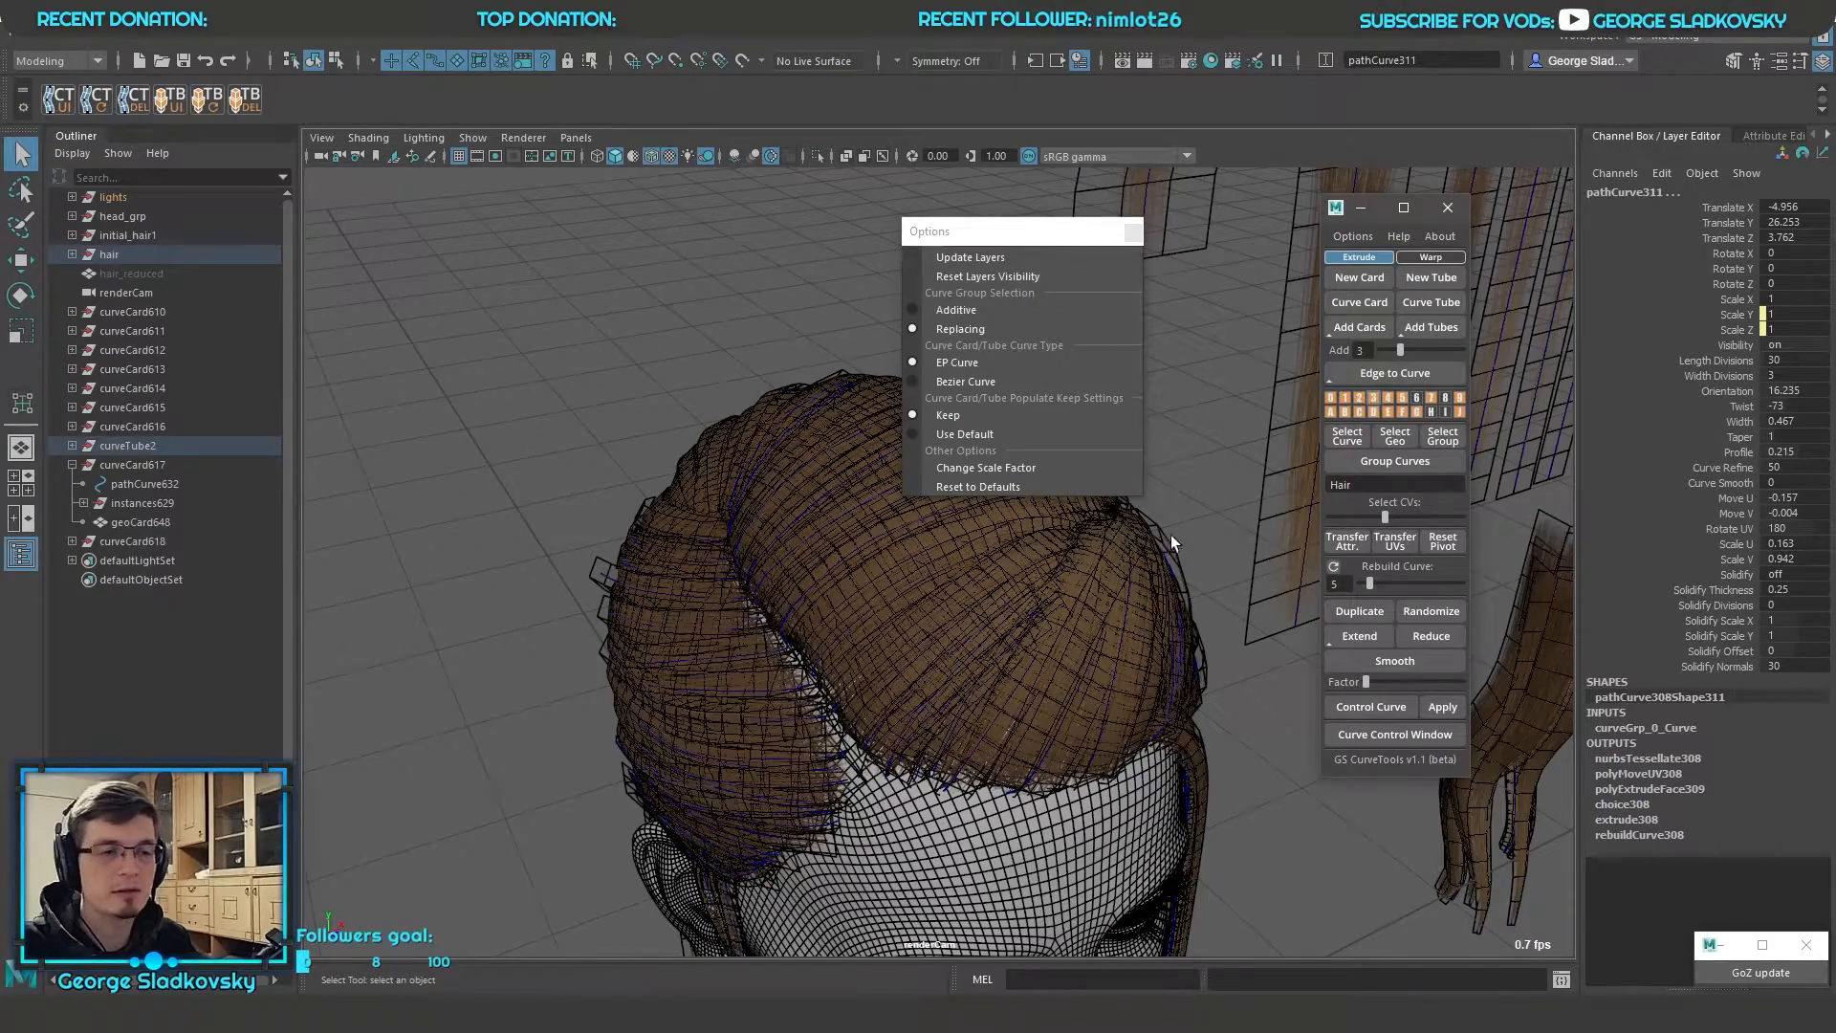
# Select the curves of layers 4 and 5, followed by each of the second-row layers in turn
pyautogui.keyDown('alt'); pyautogui.moveTo(1184, 530); pyautogui.dragTo(1291, 491); pyautogui.keyUp('alt')
pyautogui.keyDown('shift'); pyautogui.click(1382, 399); pyautogui.keyUp('shift')
pyautogui.keyDown('shift'); pyautogui.click(1401, 399); pyautogui.keyUp('shift')
pyautogui.keyDown('shift'); pyautogui.click(1329, 415); pyautogui.keyUp('shift')
pyautogui.keyDown('shift'); pyautogui.click(1346, 413); pyautogui.keyUp('shift')
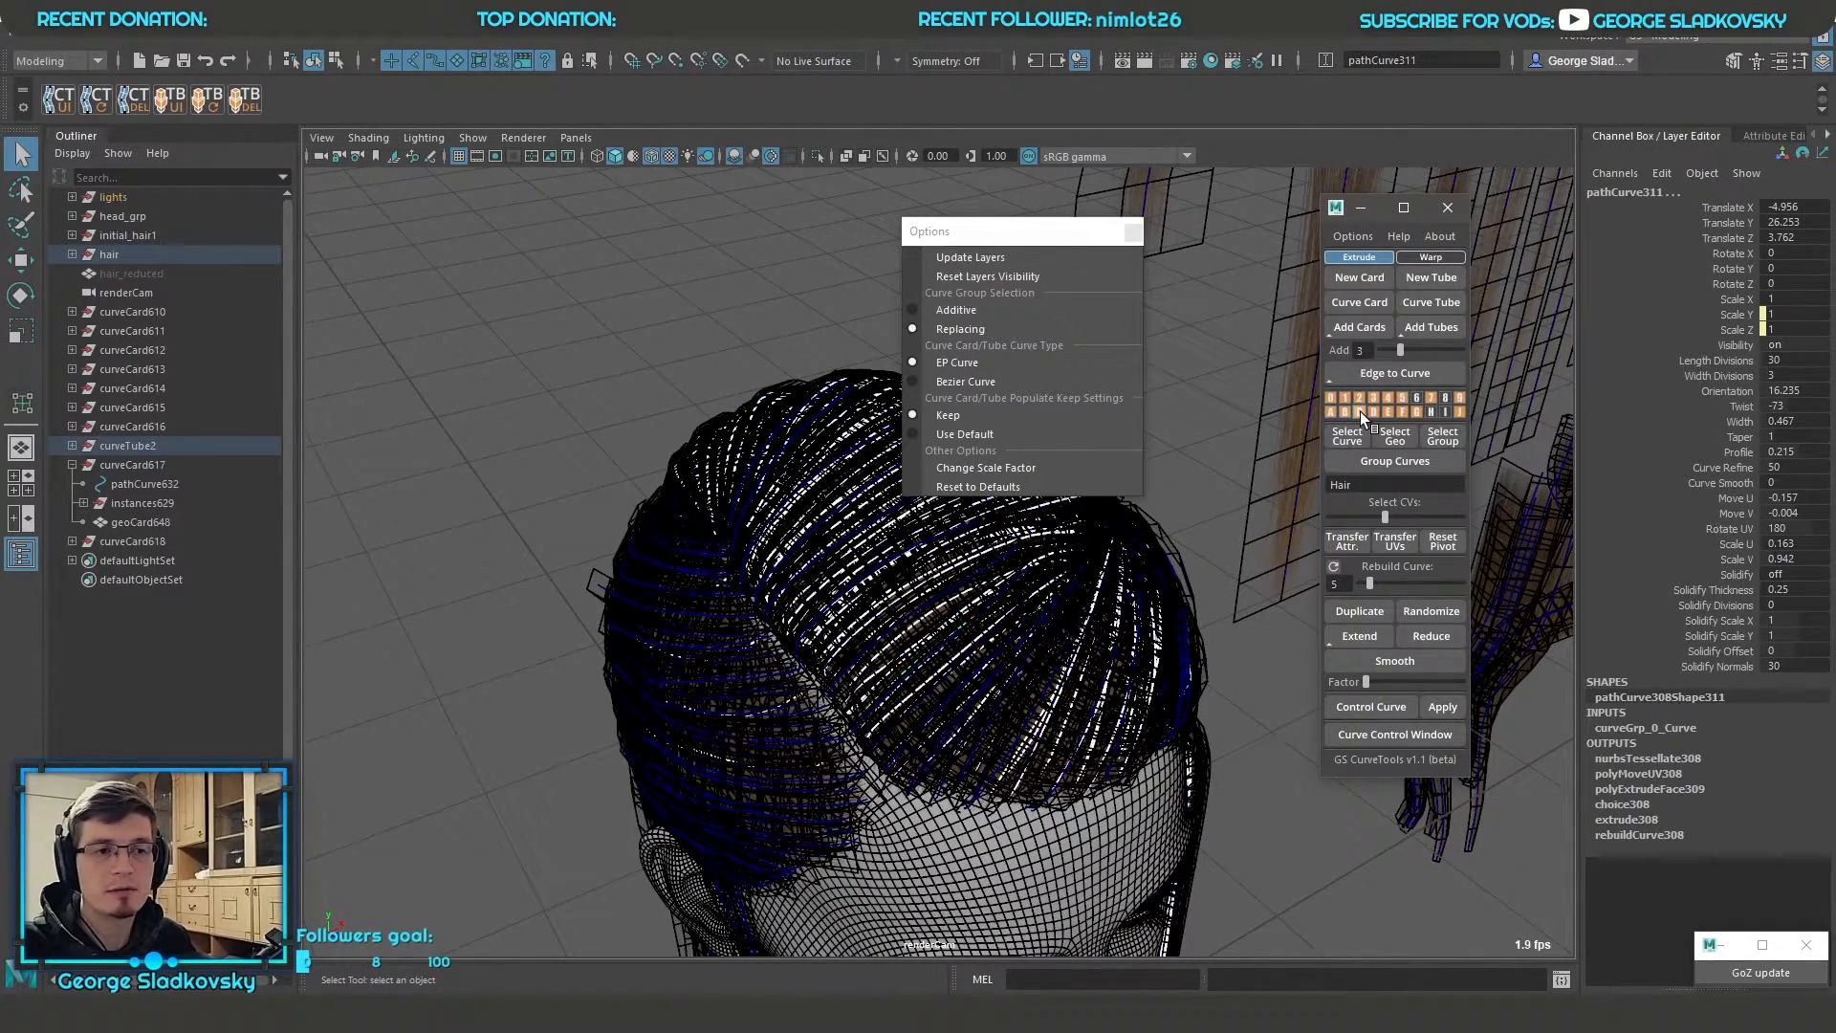
pyautogui.keyDown('shift'); pyautogui.click(1362, 413); pyautogui.keyUp('shift')
pyautogui.keyDown('shift'); pyautogui.click(1373, 412); pyautogui.keyUp('shift')
pyautogui.keyDown('shift'); pyautogui.click(1387, 412); pyautogui.keyUp('shift')
pyautogui.keyDown('shift'); pyautogui.click(1401, 412); pyautogui.keyUp('shift')
pyautogui.keyDown('shift'); pyautogui.click(1417, 412); pyautogui.keyUp('shift')
# Set the curve group selection mode to Additive and clear the current selection
pyautogui.keyDown('alt'); pyautogui.moveTo(1128, 574); pyautogui.dragTo(1100, 535); pyautogui.keyUp('alt')
pyautogui.click(991, 311)
pyautogui.click(771, 335)
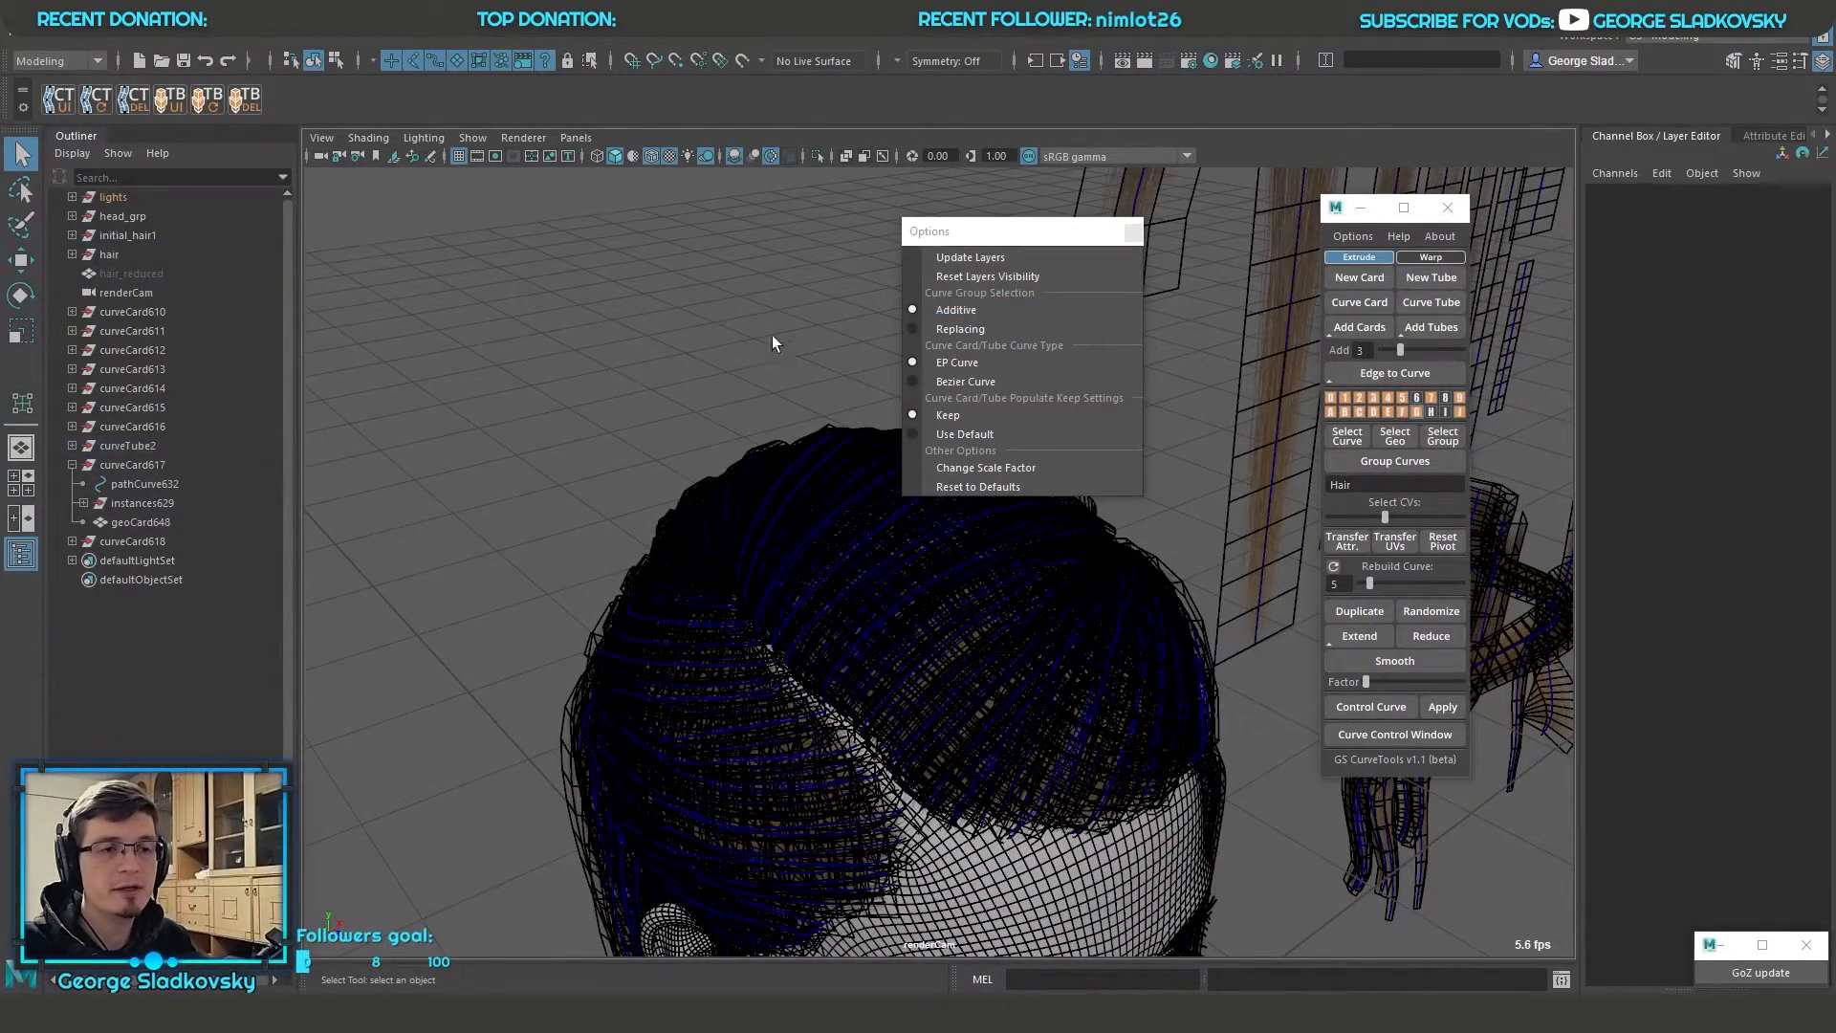
pyautogui.moveTo(1337, 398); pyautogui.dragTo(1197, 482, button='right')
pyautogui.moveTo(665, 274); pyautogui.dragTo(724, 251, button='right')
pyautogui.click(717, 256)
pyautogui.keyDown('alt'); pyautogui.moveTo(702, 274); pyautogui.dragTo(613, 346, button='middle'); pyautogui.keyUp('alt')
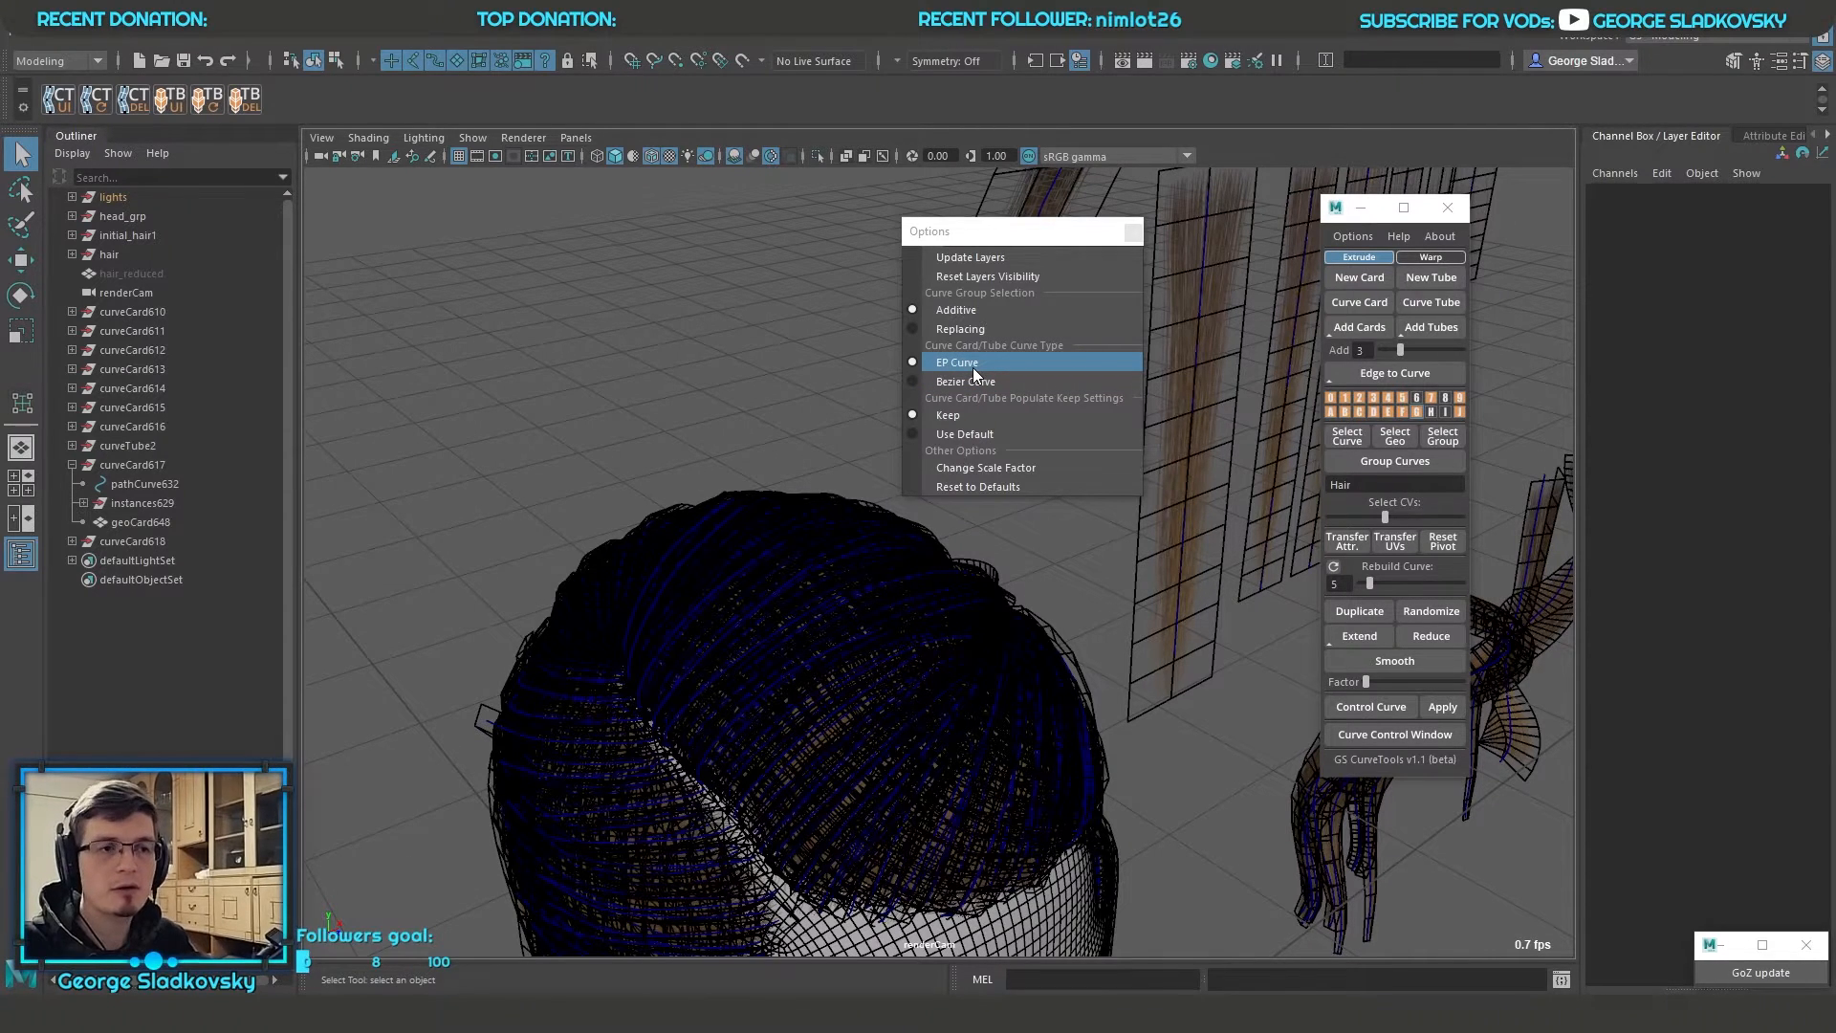
pyautogui.keyDown('alt'); pyautogui.moveTo(840, 348); pyautogui.dragTo(750, 419); pyautogui.keyUp('alt')
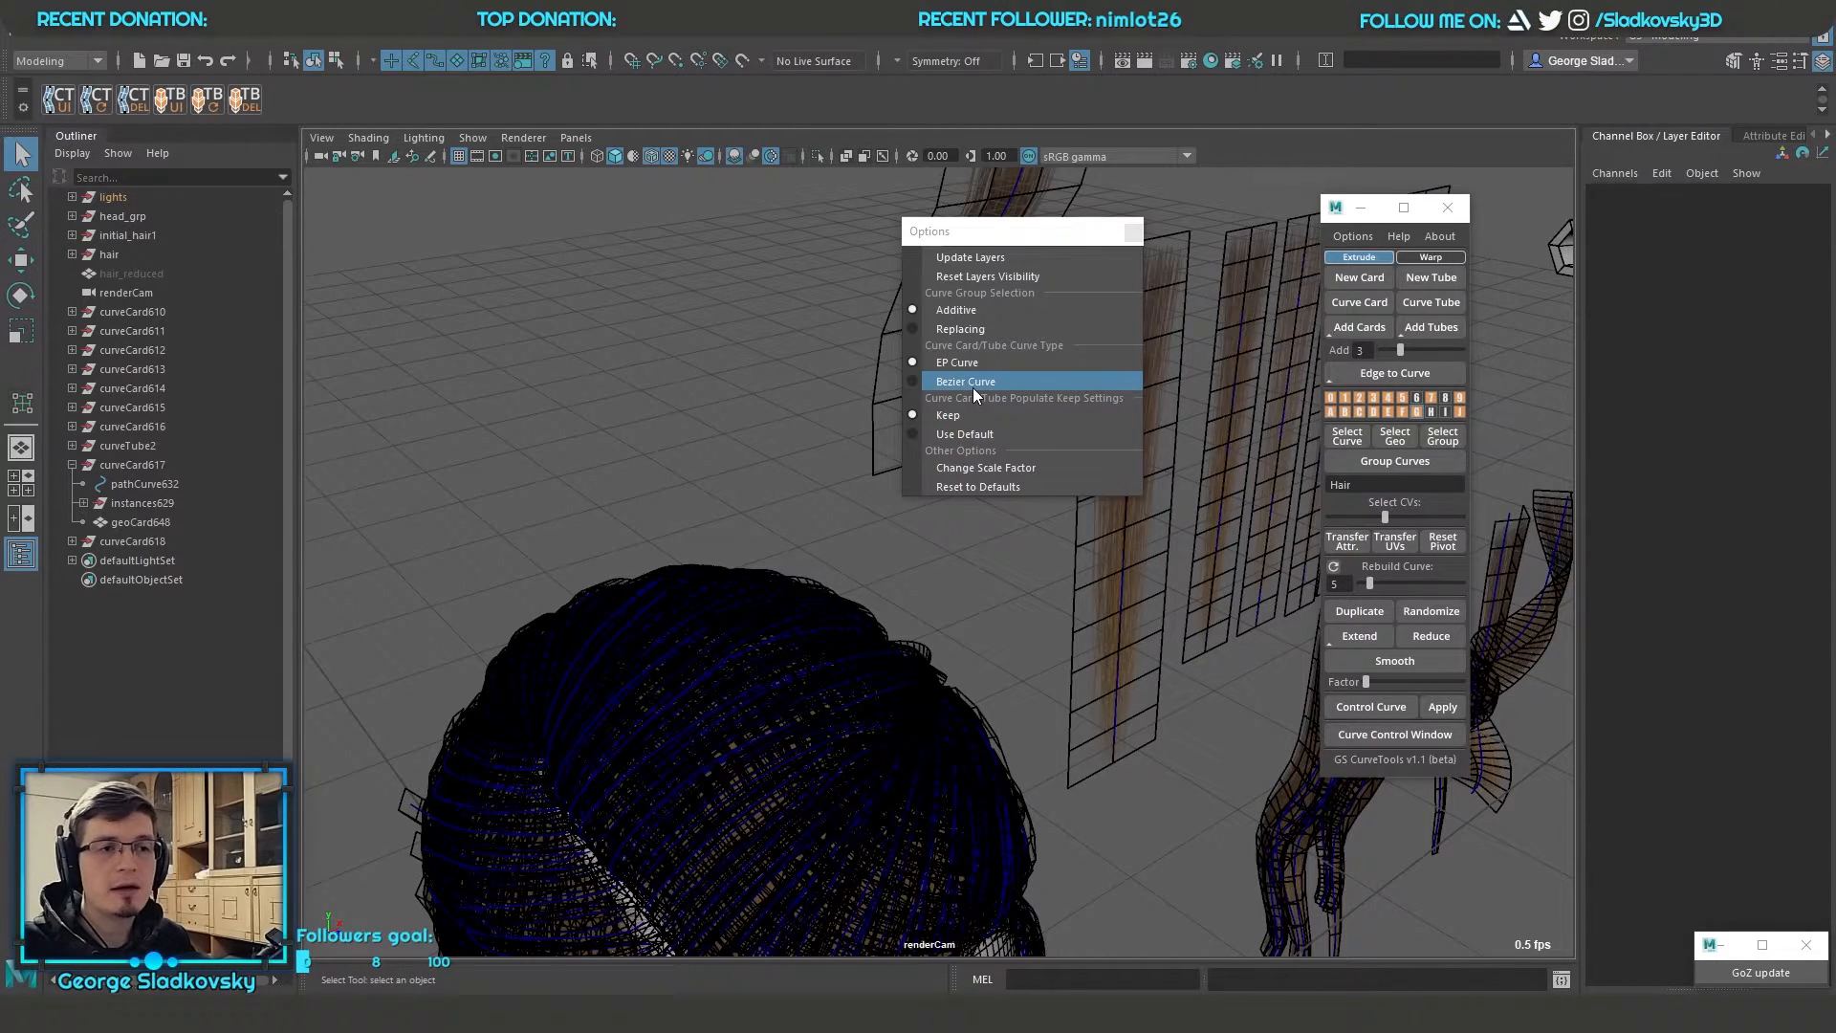
pyautogui.keyDown('alt'); pyautogui.moveTo(938, 392); pyautogui.dragTo(813, 454); pyautogui.keyUp('alt')
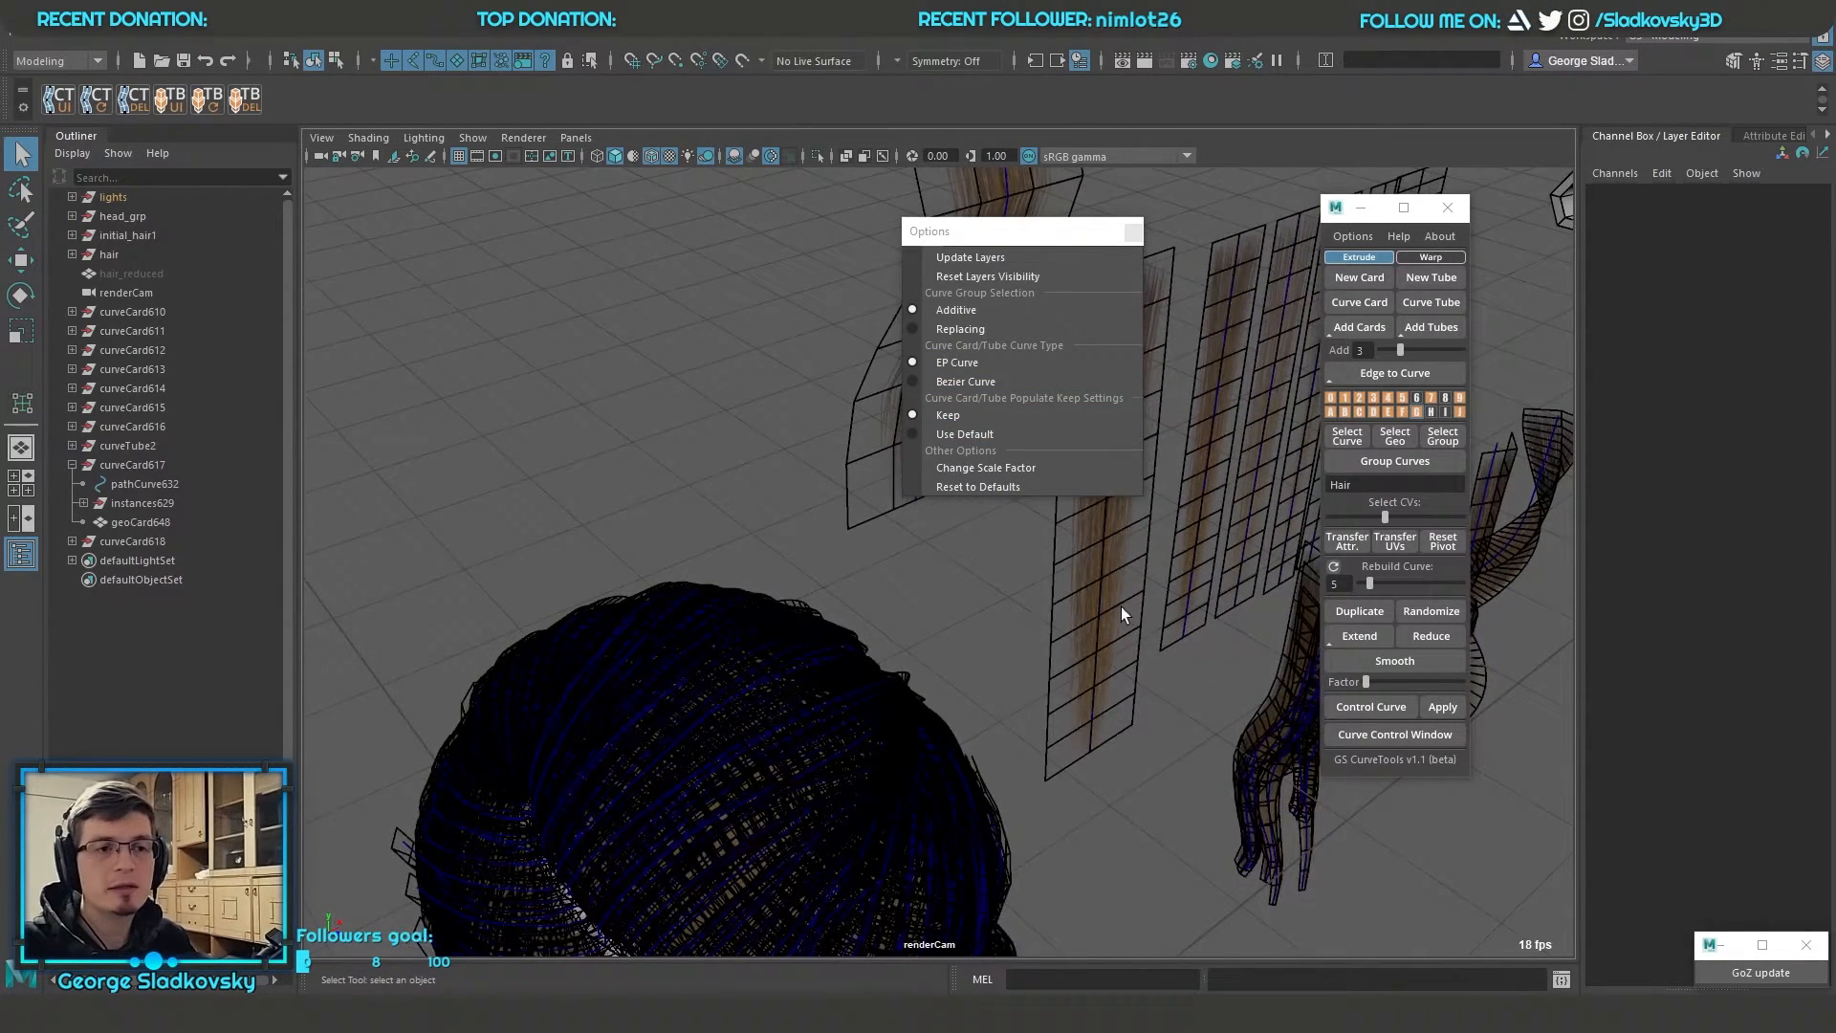
# Select the path curve of a straight hair card beside the head and move the floating Options window aside
pyautogui.click(1139, 640)
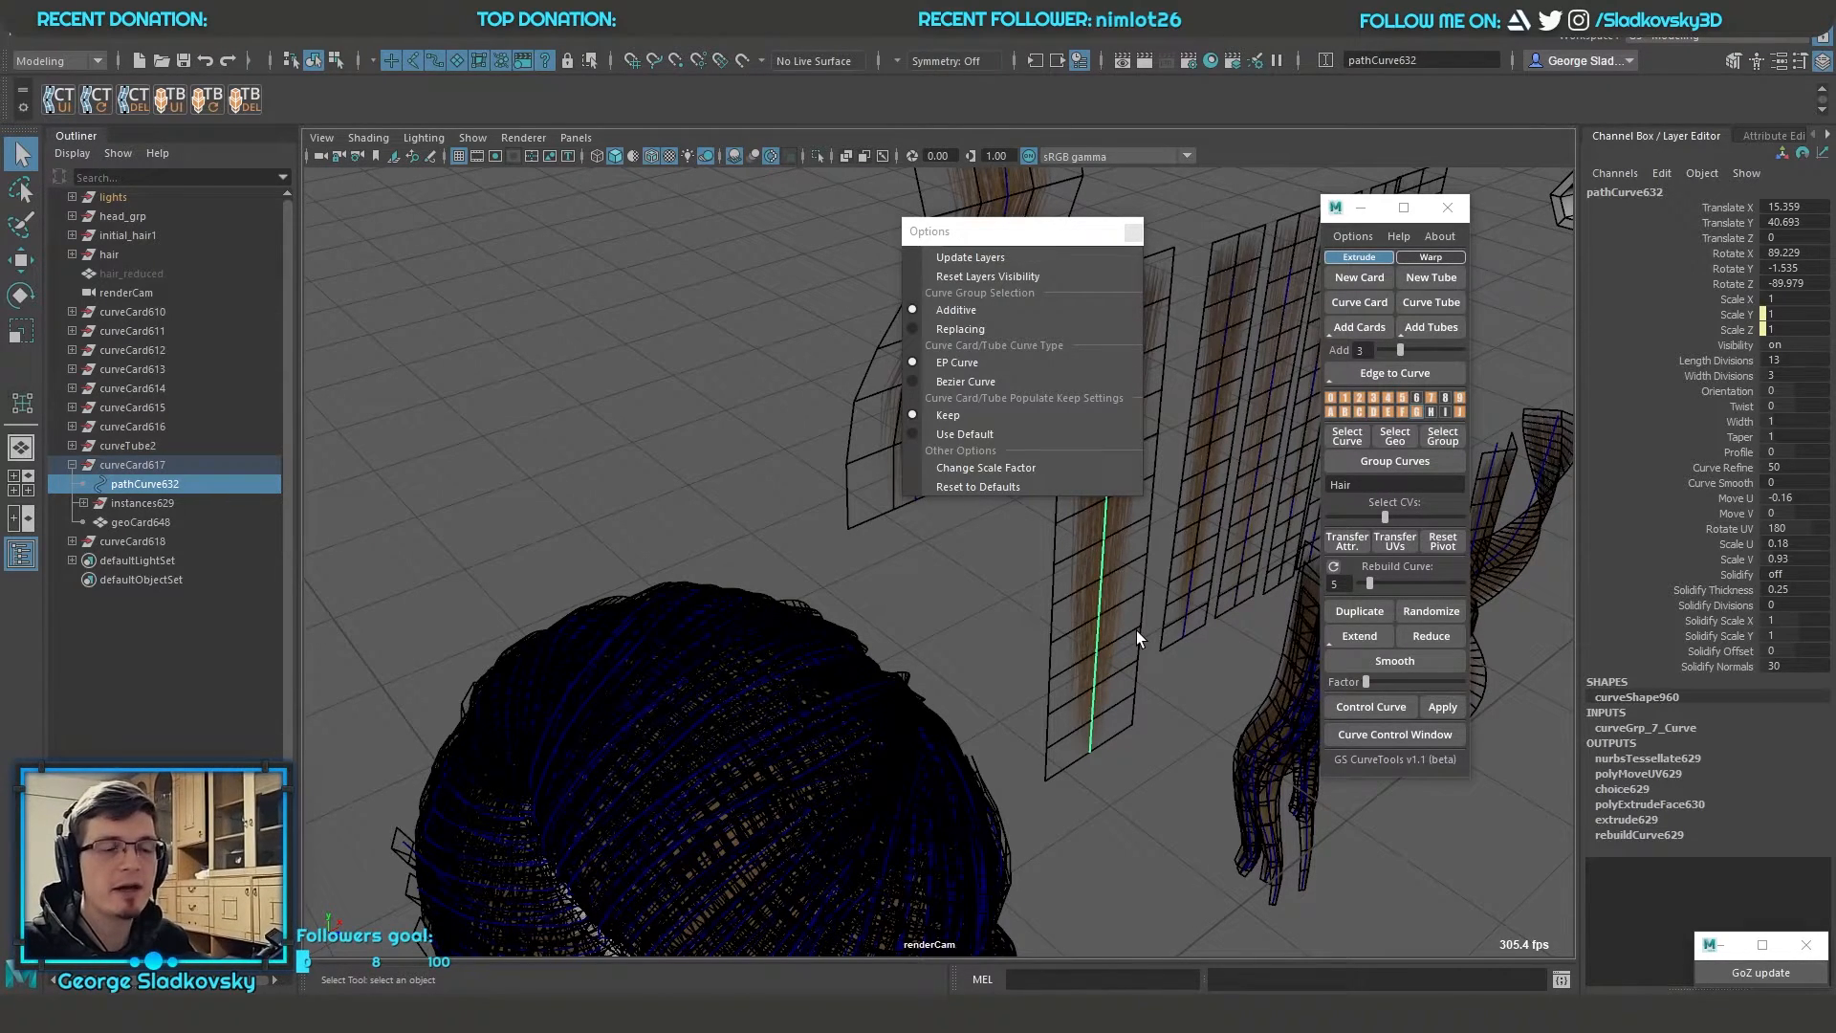
pyautogui.keyDown('alt'); pyautogui.moveTo(933, 698); pyautogui.dragTo(795, 457); pyautogui.keyUp('alt')
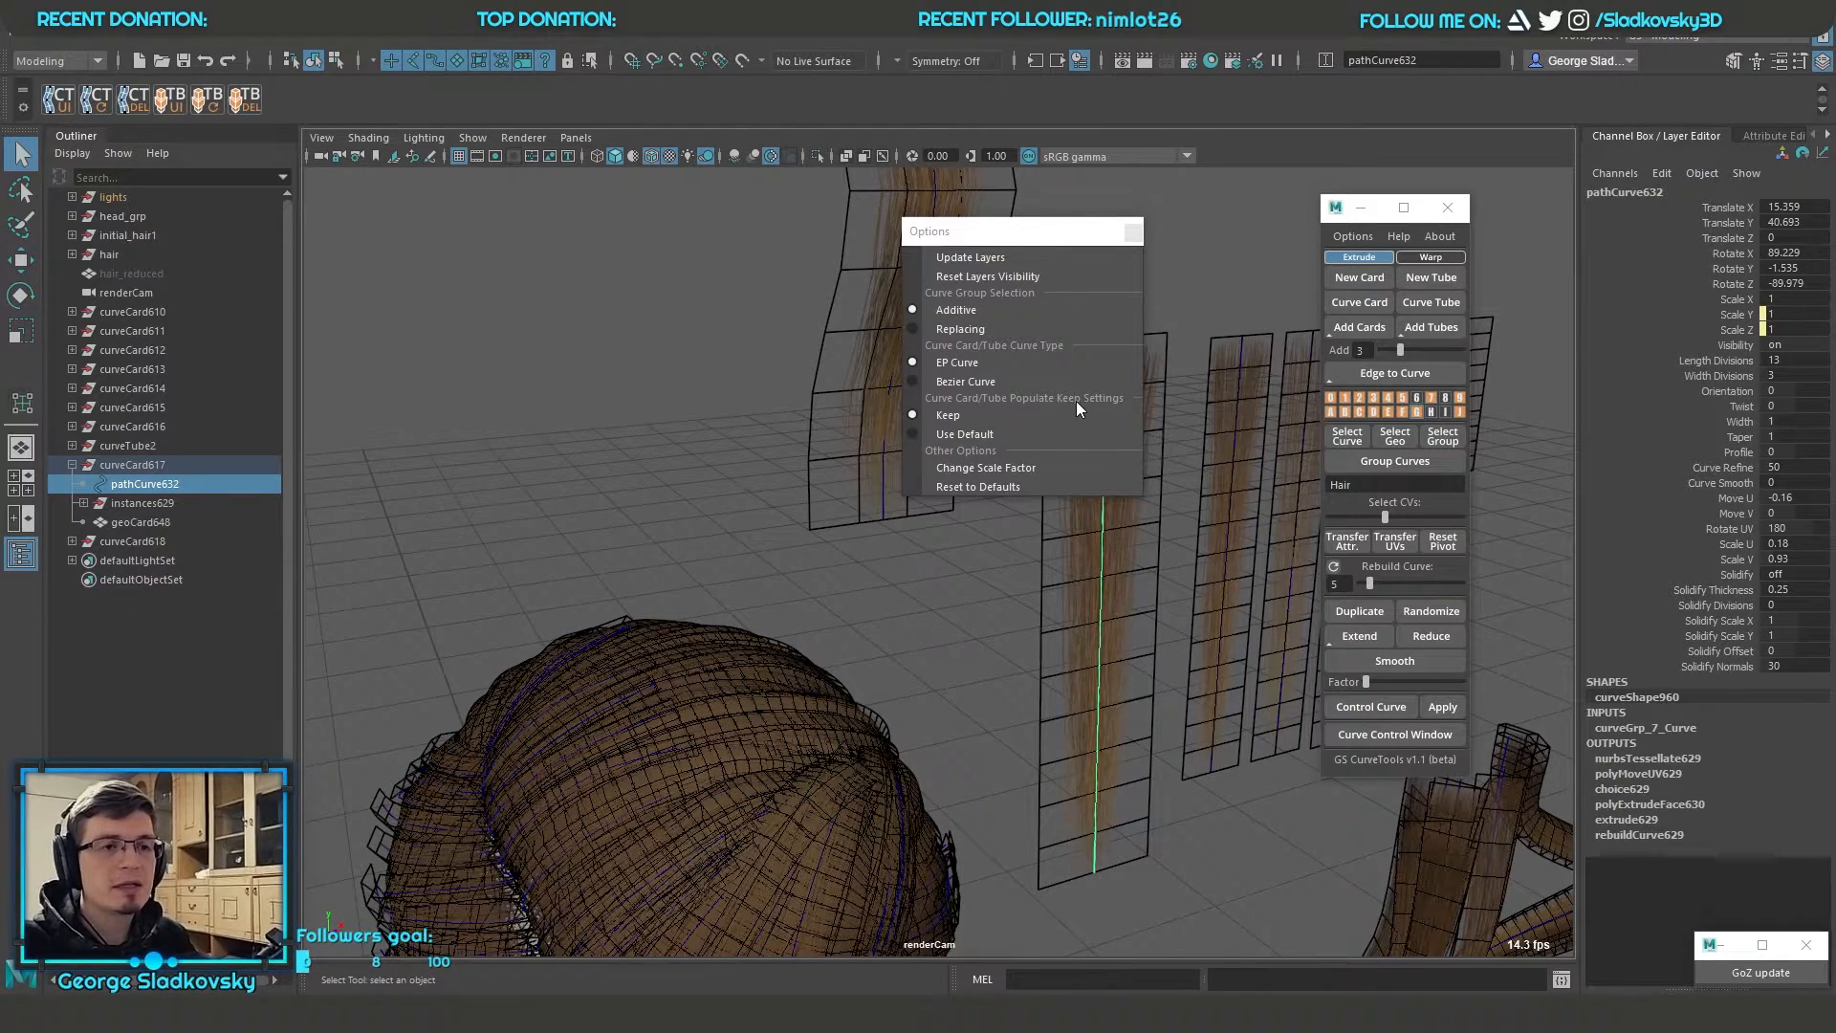
pyautogui.moveTo(1068, 234); pyautogui.dragTo(1215, 230)
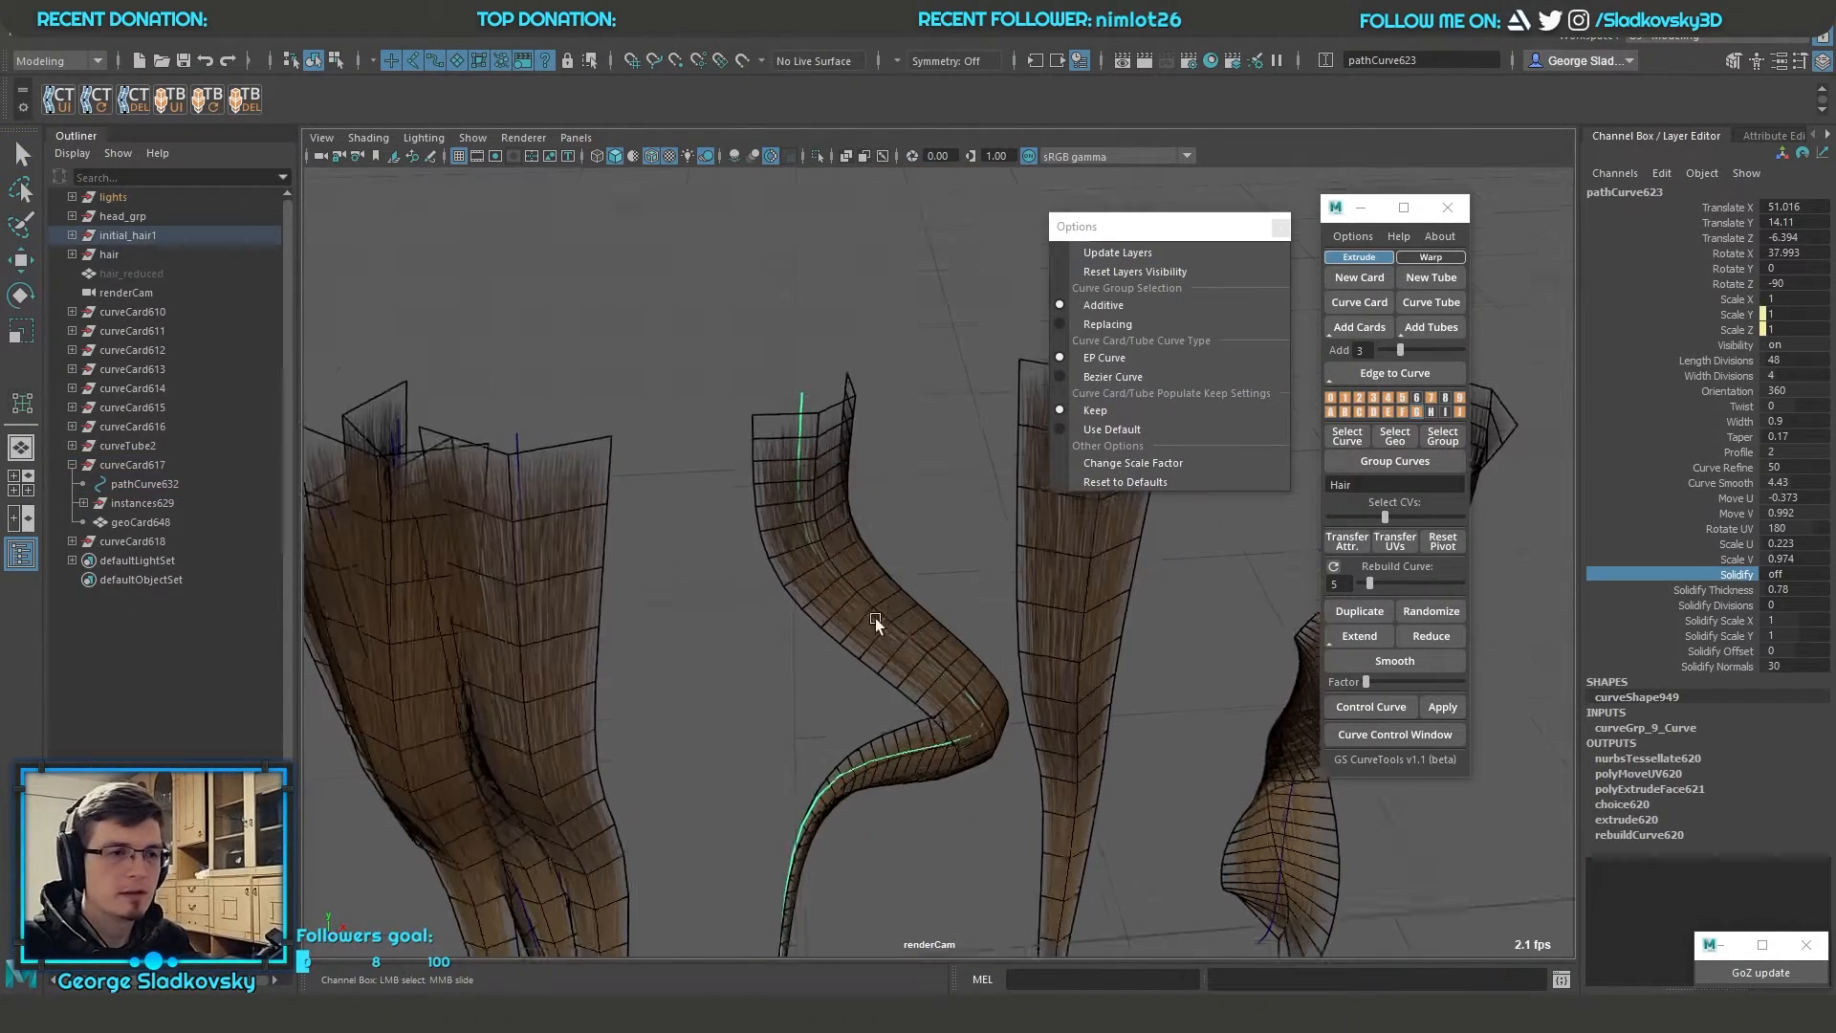
pyautogui.keyDown('alt'); pyautogui.moveTo(875, 617); pyautogui.dragTo(841, 612); pyautogui.keyUp('alt')
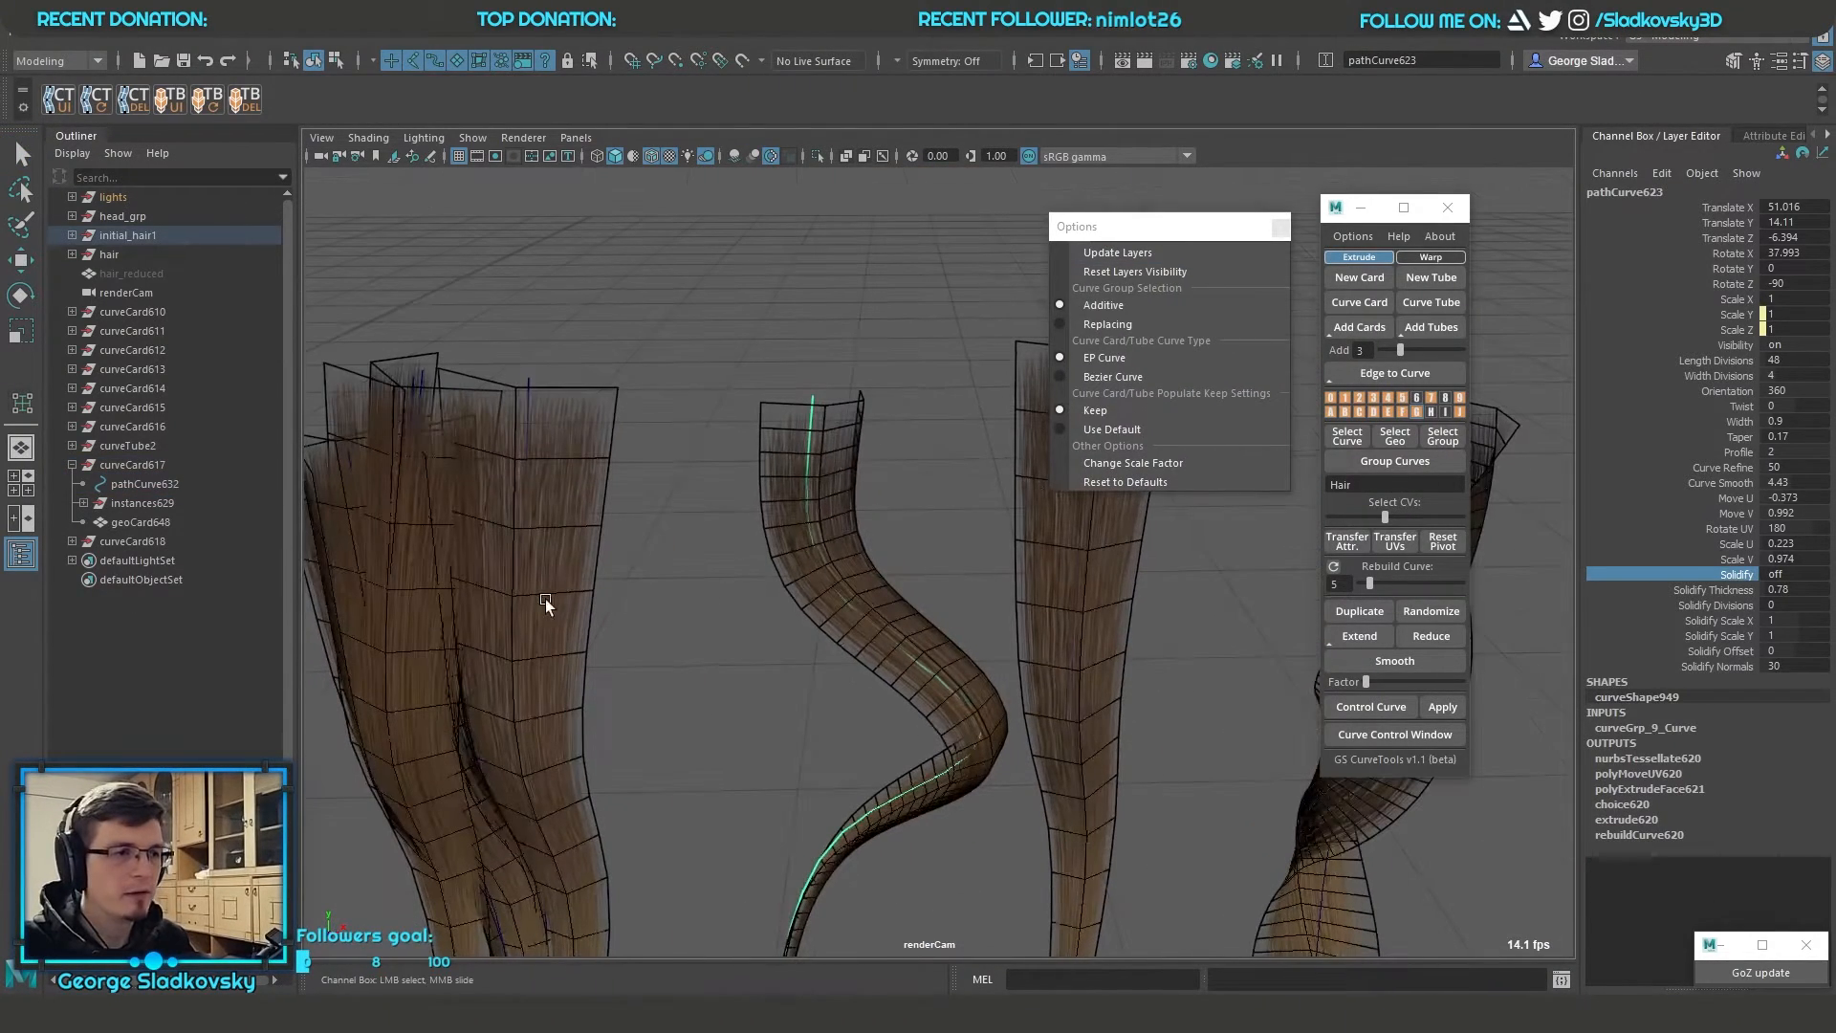
# Select the curves of three neighbouring hair cards and populate one additional card between each pair
pyautogui.click(535, 598)
pyautogui.keyDown('shift'); pyautogui.click(834, 598); pyautogui.keyUp('shift')
pyautogui.moveTo(1398, 350); pyautogui.dragTo(1362, 350)
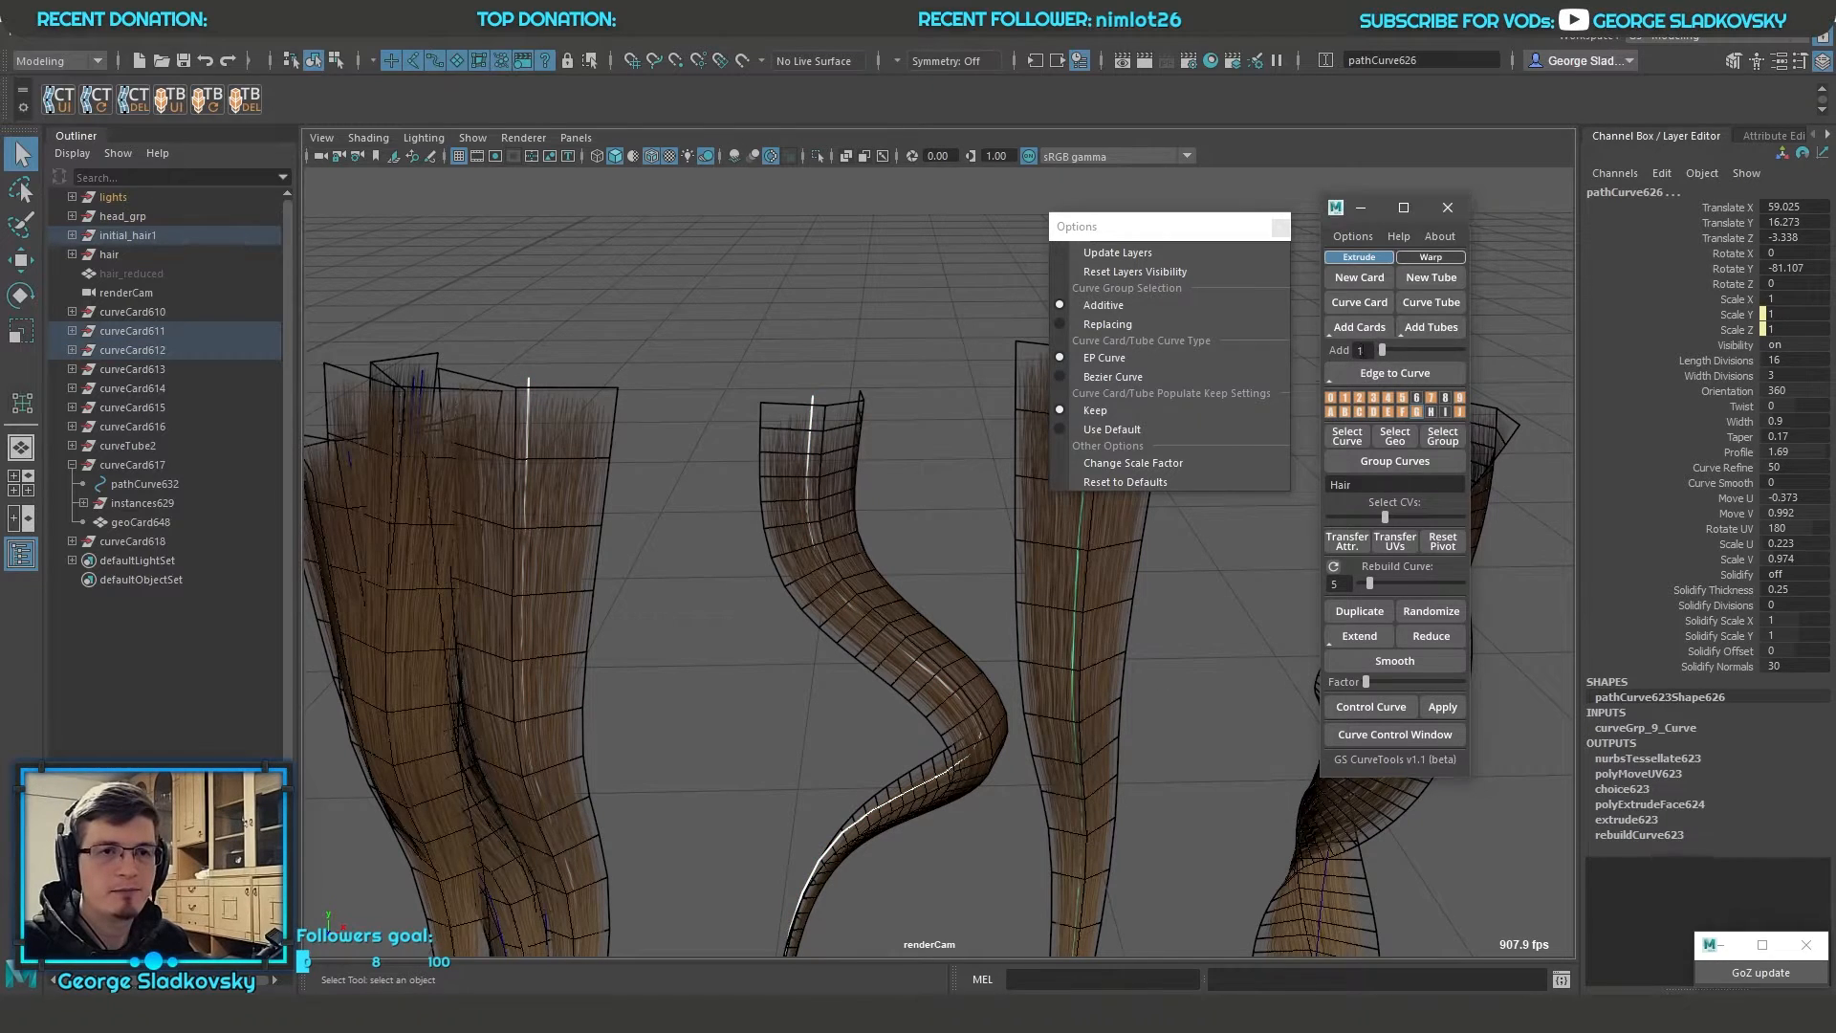
pyautogui.click(1361, 330)
pyautogui.keyDown('alt'); pyautogui.moveTo(754, 474); pyautogui.dragTo(684, 575); pyautogui.keyUp('alt')
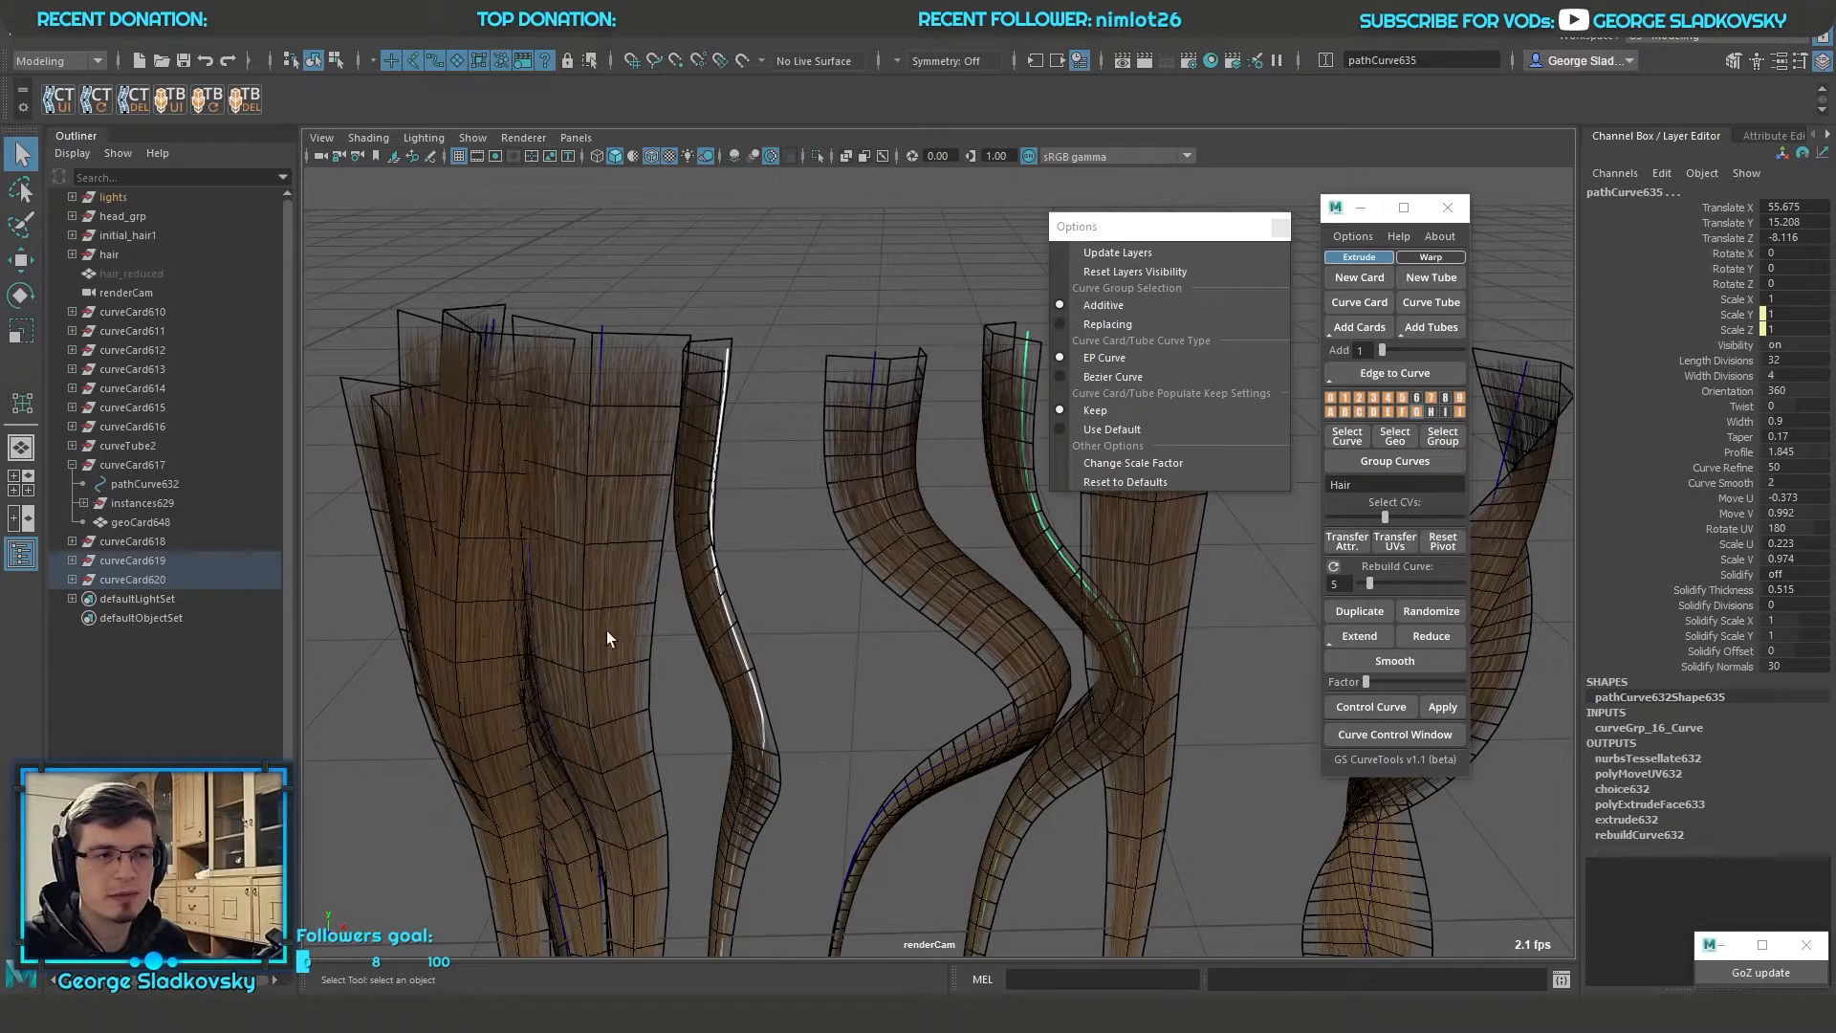
# Undo the added cards, set the populate keep settings to Use Default, and populate the cards again
pyautogui.hotkey('ctrl', 'z')
pyautogui.click(1111, 430)
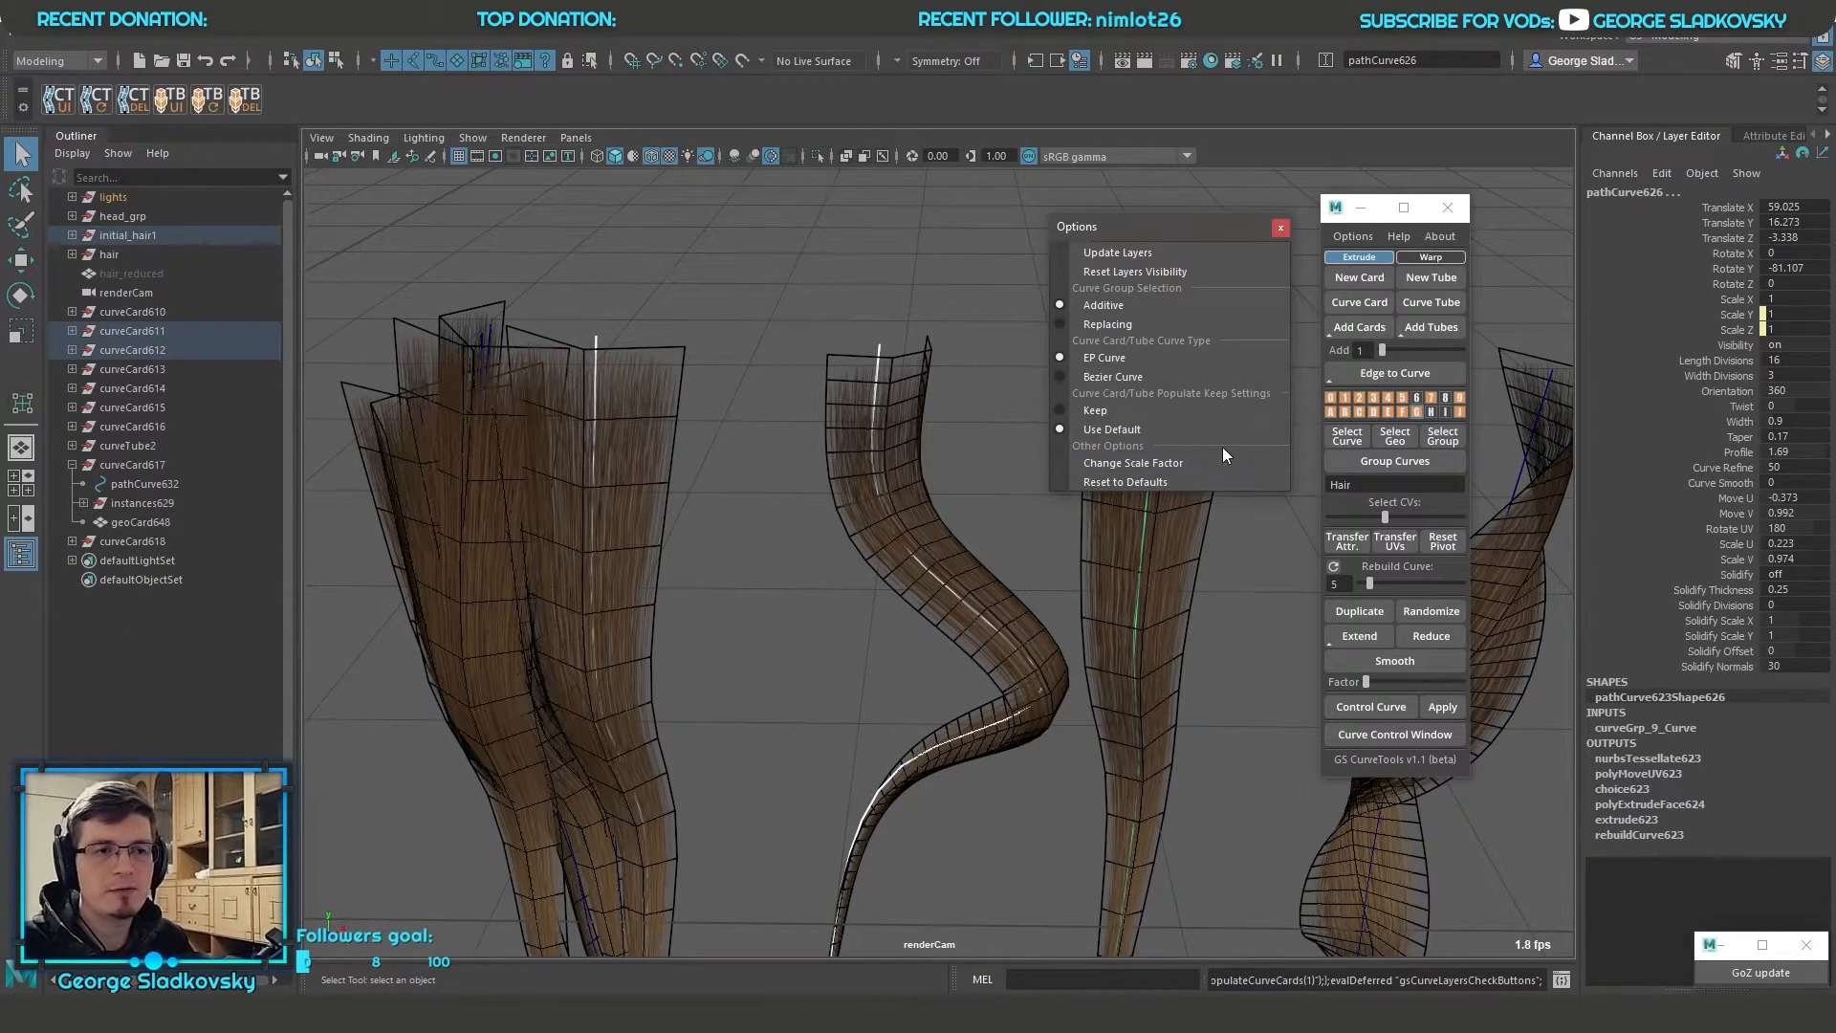
pyautogui.click(1359, 331)
pyautogui.click(1063, 520)
pyautogui.keyDown('alt'); pyautogui.moveTo(1063, 520); pyautogui.dragTo(737, 536); pyautogui.keyUp('alt')
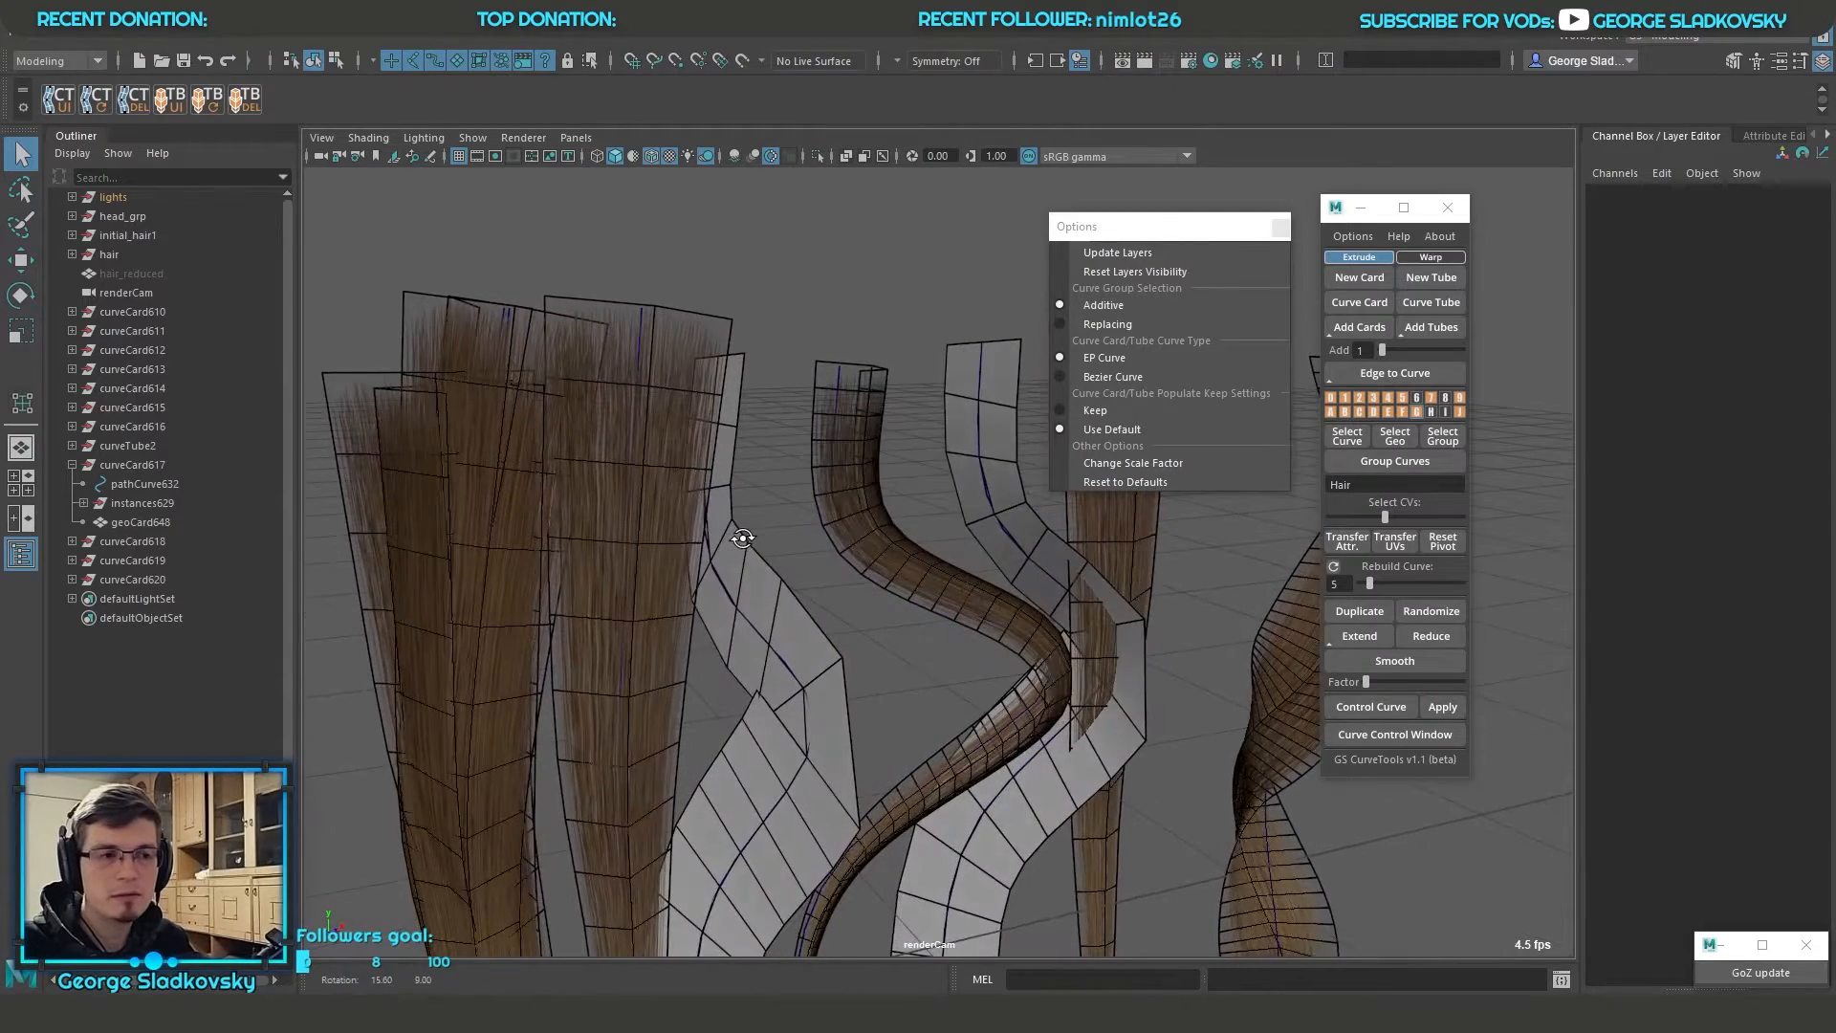
# Select the two newly populated untextured cards and set their Orientation to 67
pyautogui.click(738, 537)
pyautogui.keyDown('shift'); pyautogui.click(1045, 555); pyautogui.keyUp('shift')
pyautogui.click(1727, 391)
pyautogui.moveTo(870, 623); pyautogui.dragTo(937, 615, button='middle')
pyautogui.press('q')
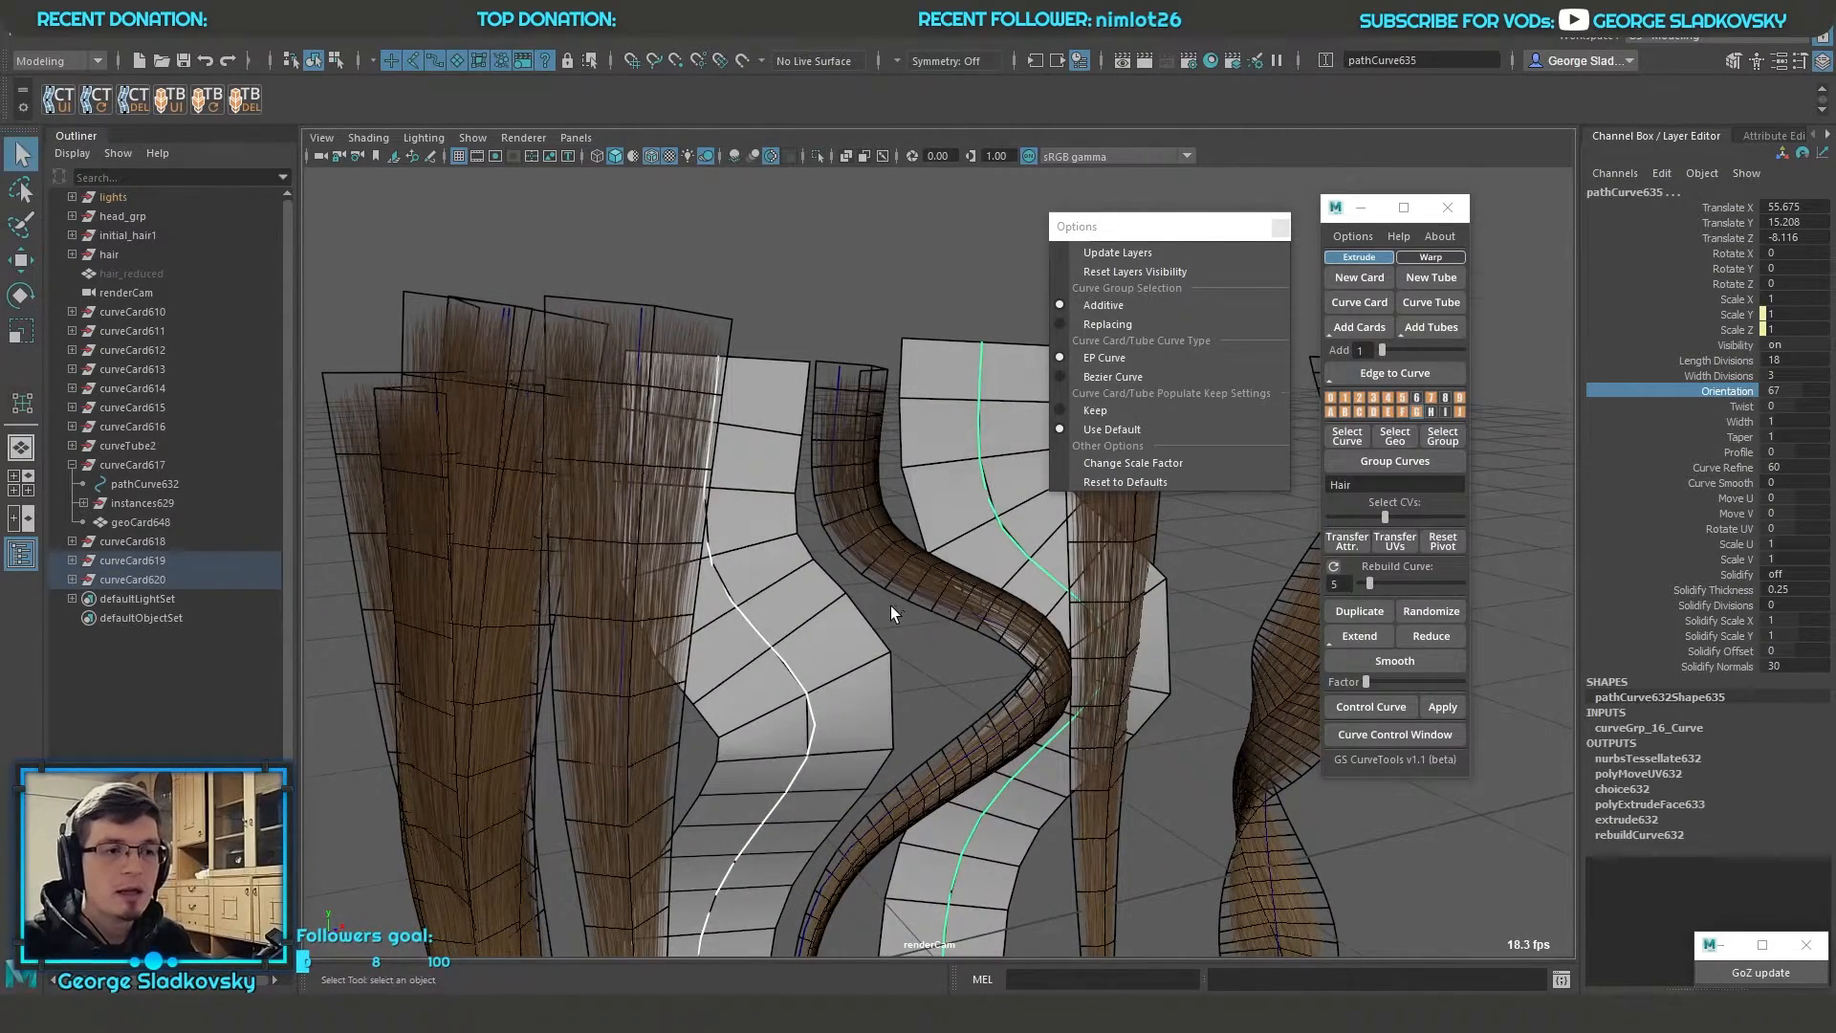
# Examine the two newly populated default-setting cards individually among the surrounding hair cards and in the whole scene
pyautogui.click(891, 605)
pyautogui.keyDown('alt'); pyautogui.moveTo(891, 605); pyautogui.dragTo(841, 612); pyautogui.keyUp('alt')
pyautogui.click(749, 631)
pyautogui.click(1019, 524)
pyautogui.keyDown('alt'); pyautogui.moveTo(1019, 524); pyautogui.dragTo(1076, 526); pyautogui.keyUp('alt')
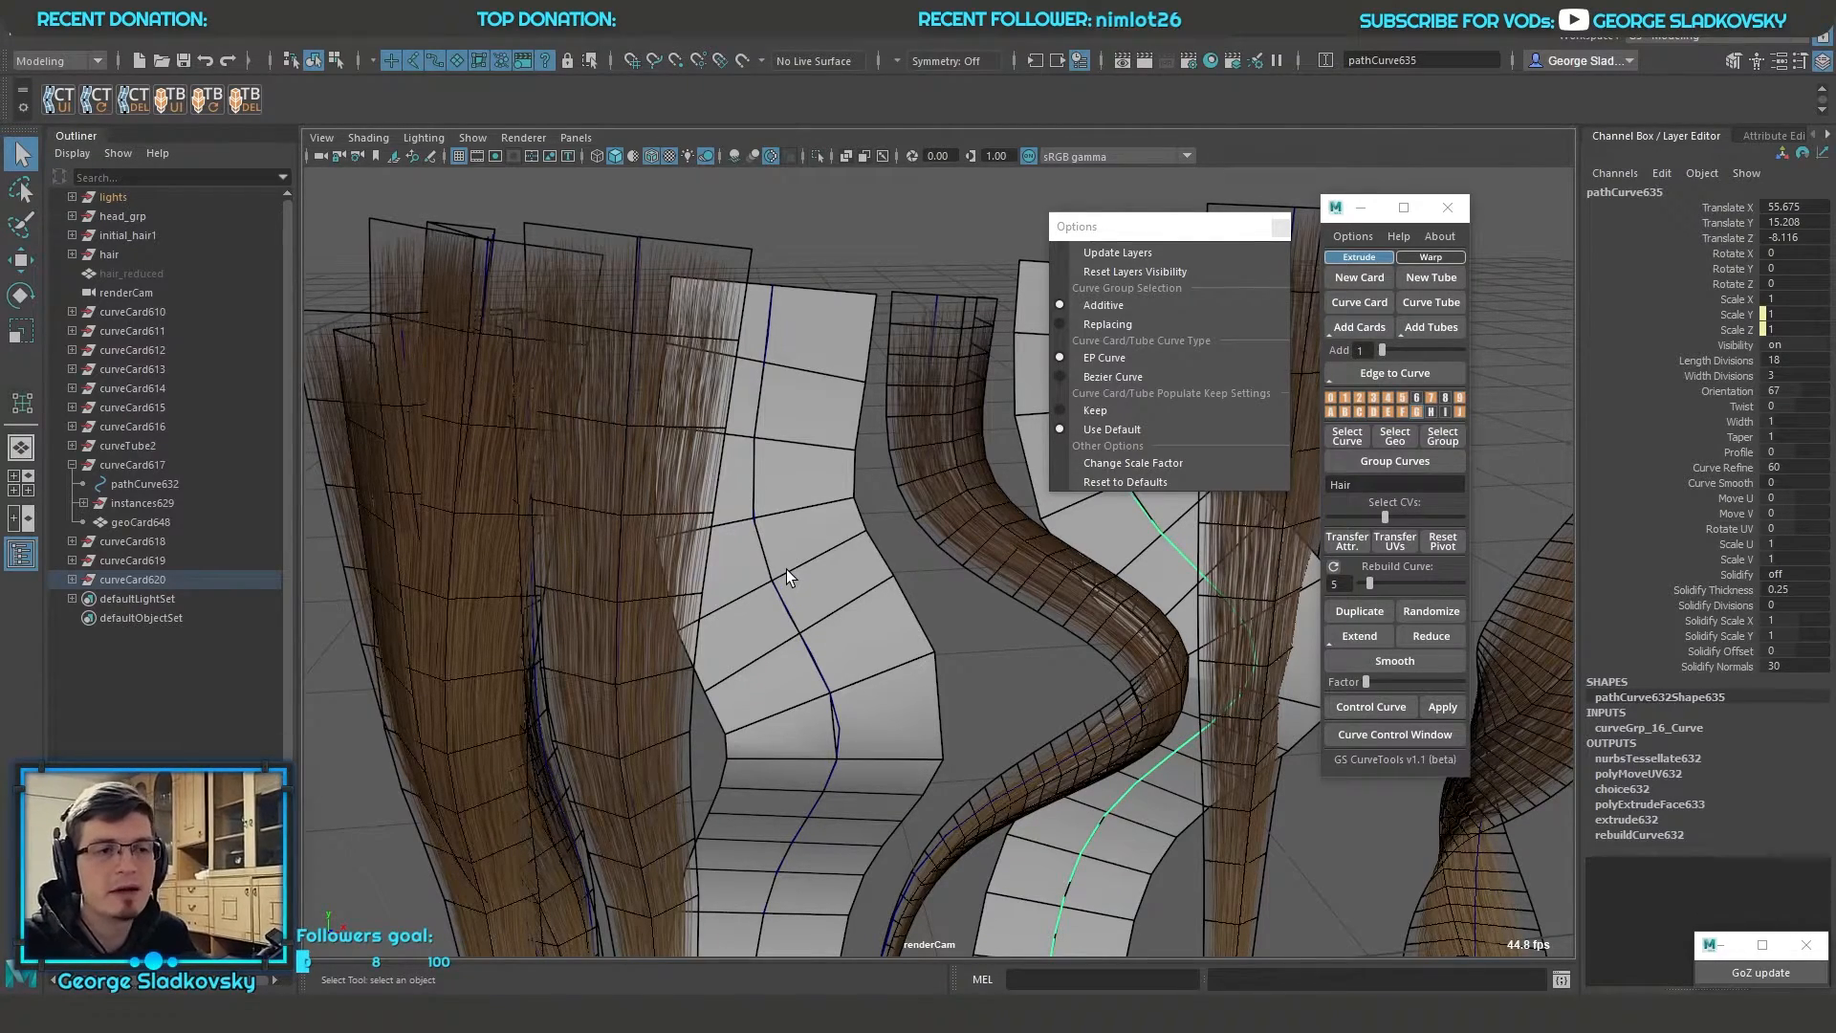
pyautogui.press('f')
pyautogui.scroll(-5, 957, 612)
pyautogui.keyDown('alt'); pyautogui.moveTo(860, 622); pyautogui.dragTo(1071, 688, button='middle'); pyautogui.keyUp('alt')
pyautogui.moveTo(1071, 689)
pyautogui.keyDown('alt'); pyautogui.mouseDown()
pyautogui.moveTo(1004, 737)
pyautogui.moveTo(1061, 708)
pyautogui.mouseUp(); pyautogui.keyUp('alt')
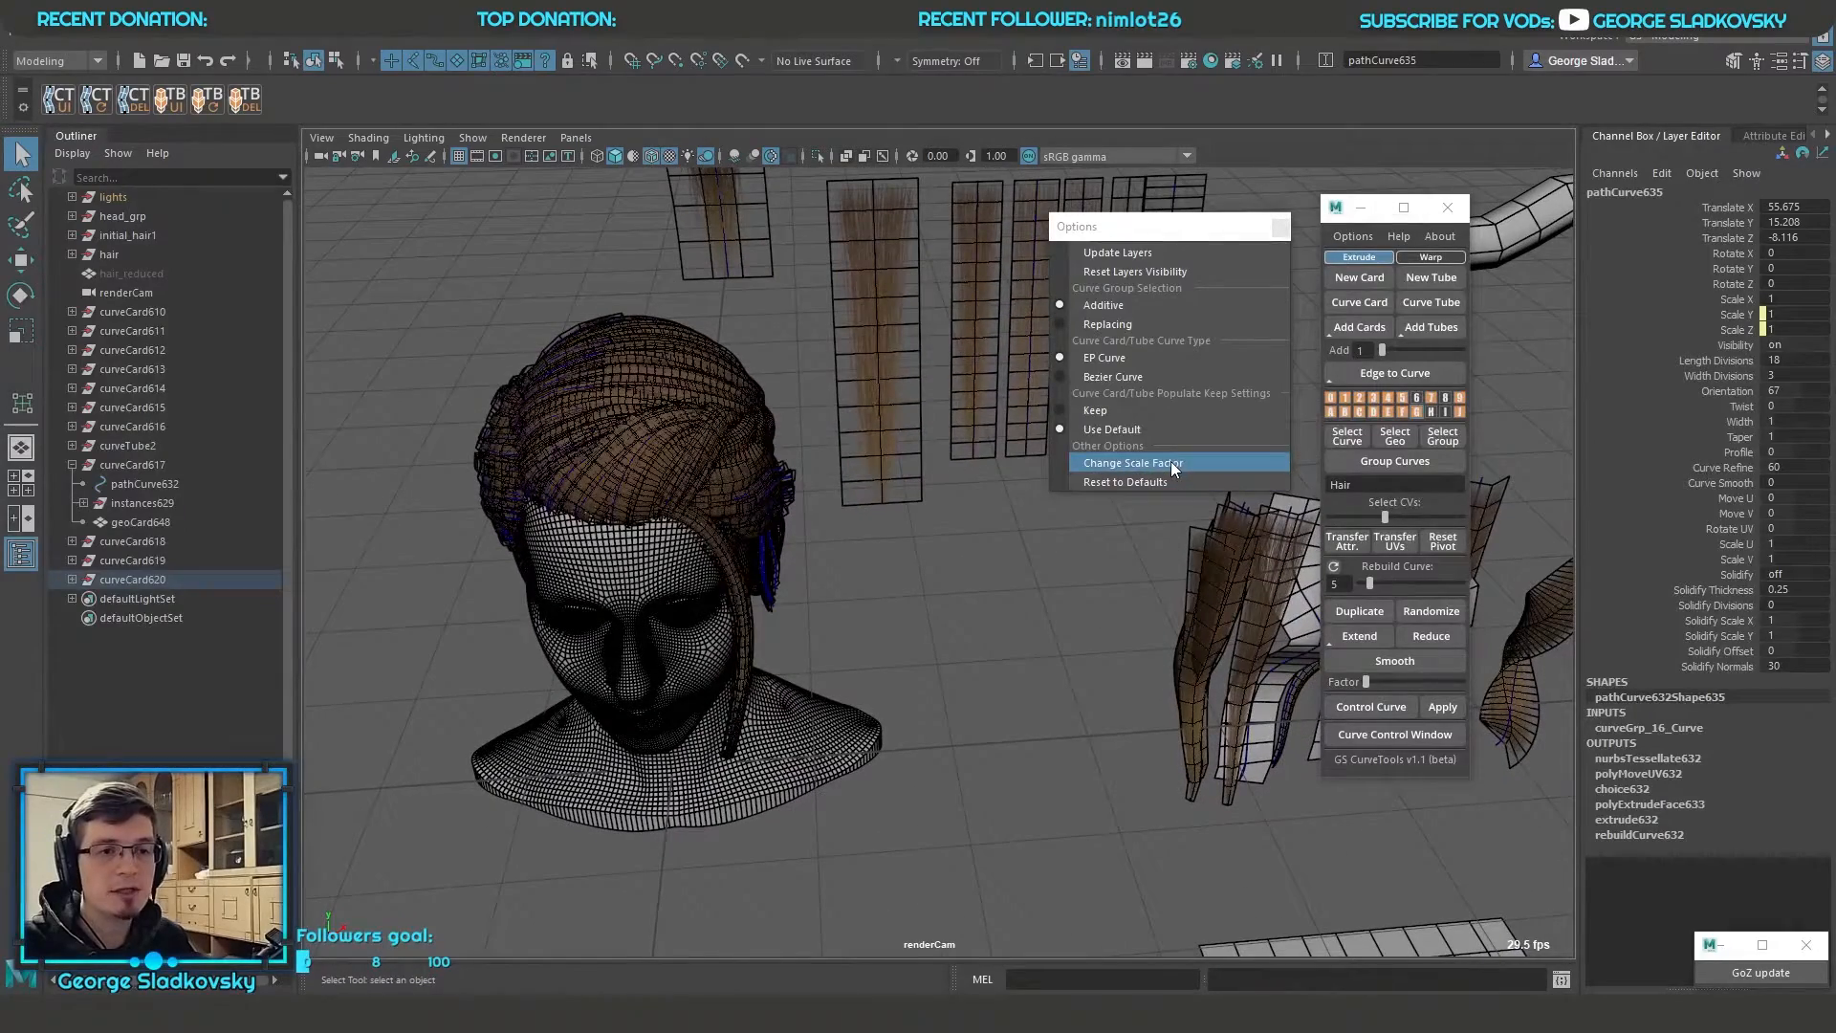
# Create a new card and raise it above the head to about 35.09 on Translate Y
pyautogui.keyDown('alt'); pyautogui.moveTo(1113, 505); pyautogui.dragTo(990, 622); pyautogui.keyUp('alt')
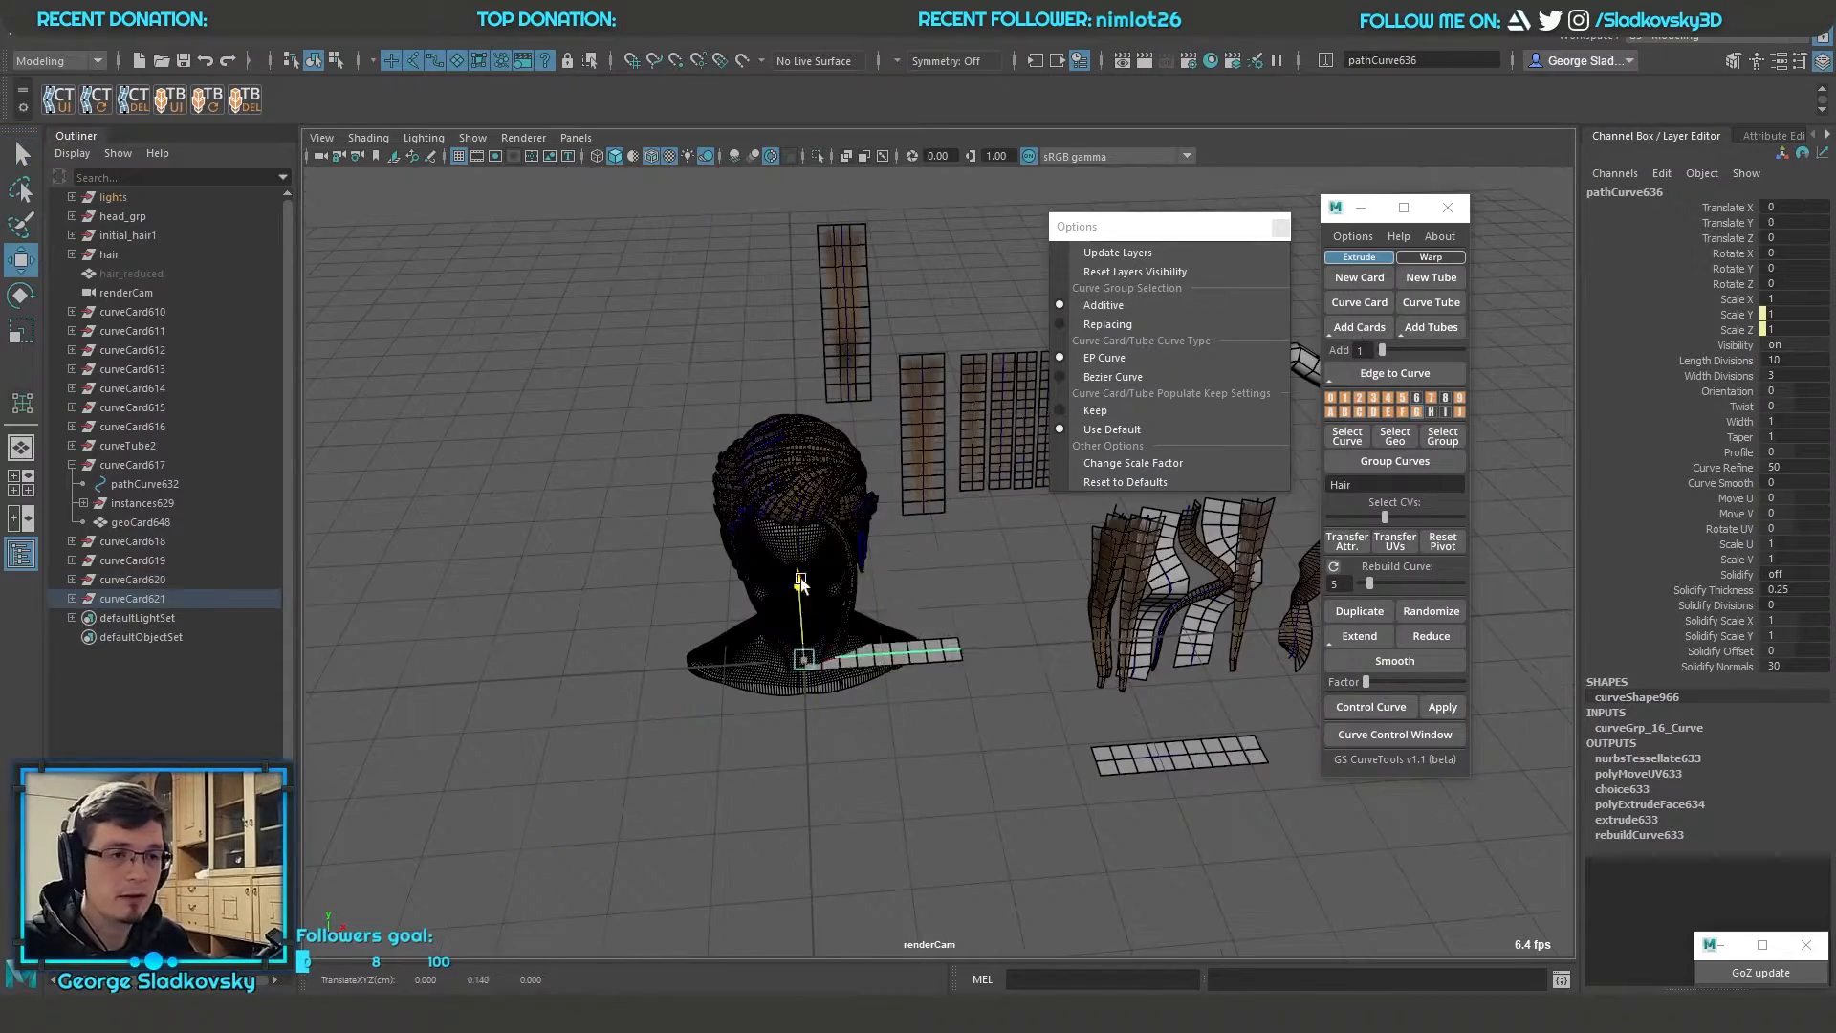
pyautogui.moveTo(802, 581); pyautogui.dragTo(824, 325)
pyautogui.keyDown('alt'); pyautogui.moveTo(908, 497); pyautogui.dragTo(971, 650); pyautogui.keyUp('alt')
# Try changing the Width of the new card above the head and undo the change
pyautogui.click(1745, 422)
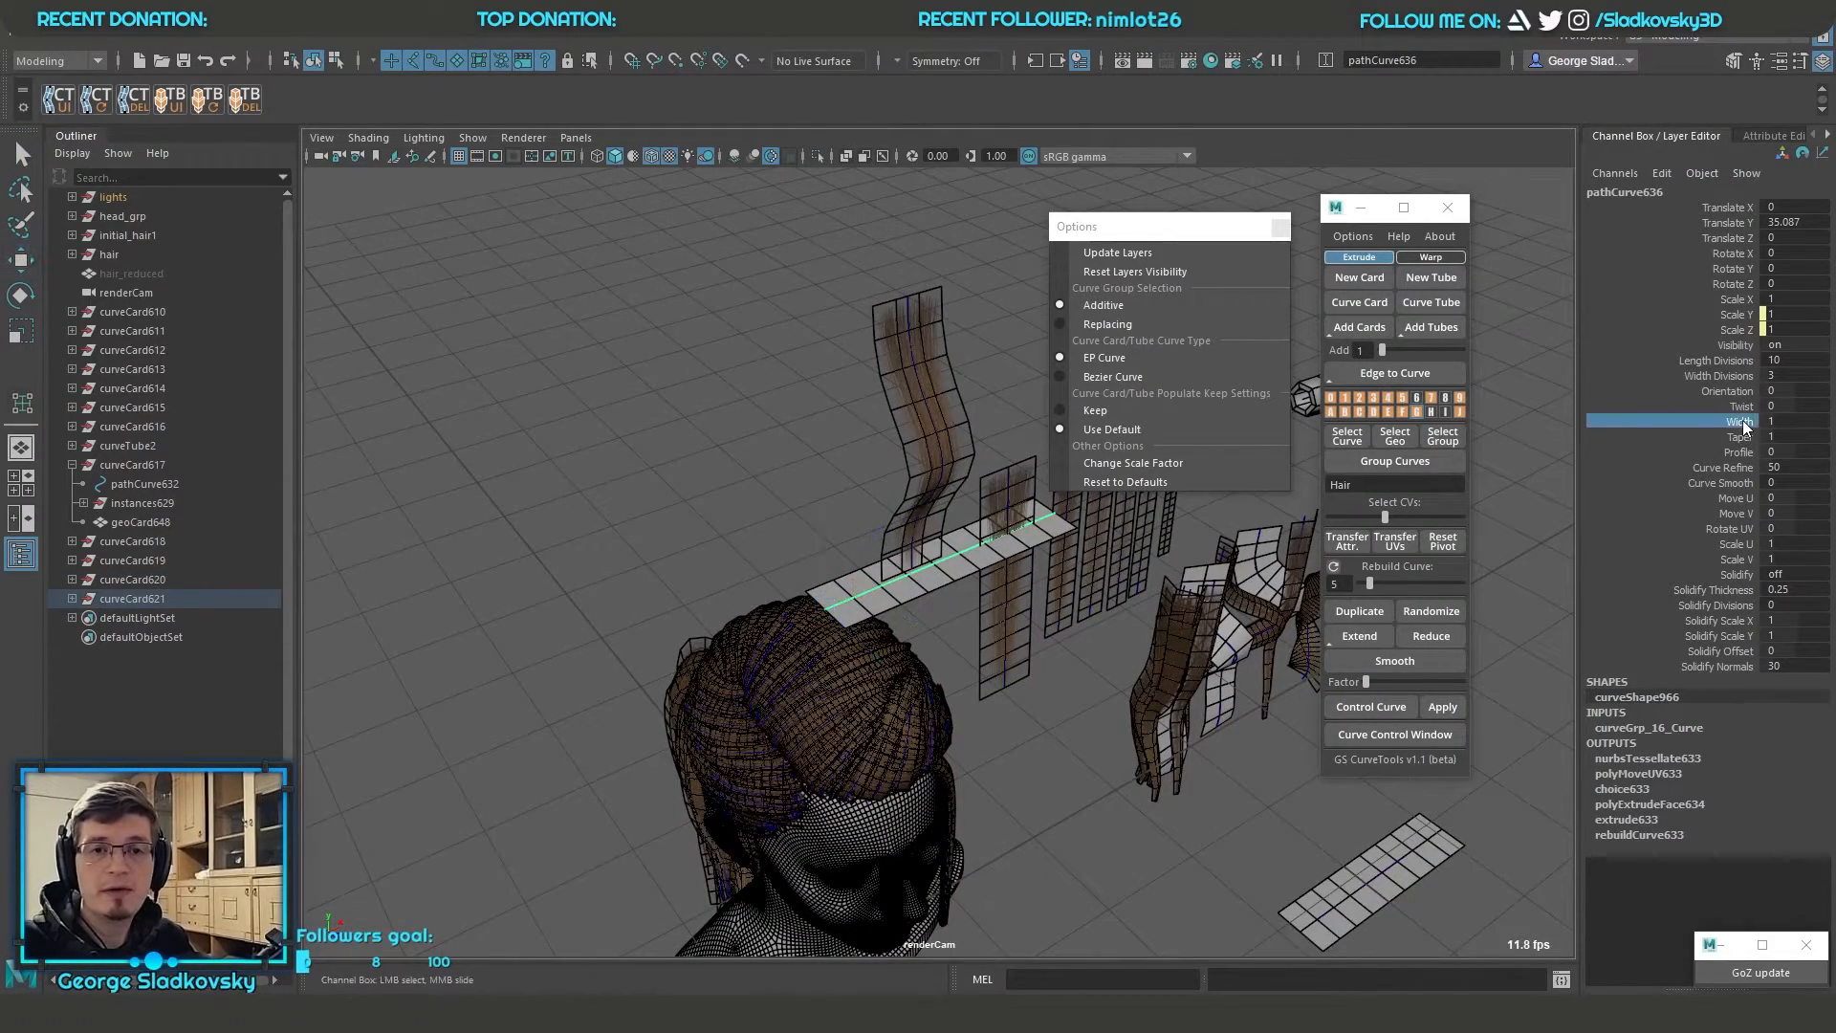
pyautogui.moveTo(1790, 418); pyautogui.dragTo(1806, 417, button='middle')
pyautogui.hotkey('ctrl', 'z')
pyautogui.keyDown('alt'); pyautogui.moveTo(933, 674); pyautogui.dragTo(1076, 660); pyautogui.keyUp('alt')
pyautogui.keyDown('alt'); pyautogui.moveTo(1076, 659); pyautogui.dragTo(894, 634, button='middle'); pyautogui.keyUp('alt')
pyautogui.keyDown('alt'); pyautogui.moveTo(894, 635); pyautogui.dragTo(715, 639); pyautogui.keyUp('alt')
pyautogui.keyDown('alt'); pyautogui.moveTo(1081, 704); pyautogui.dragTo(991, 731); pyautogui.keyUp('alt')
pyautogui.press('q')
pyautogui.scroll(-5, 994, 731)
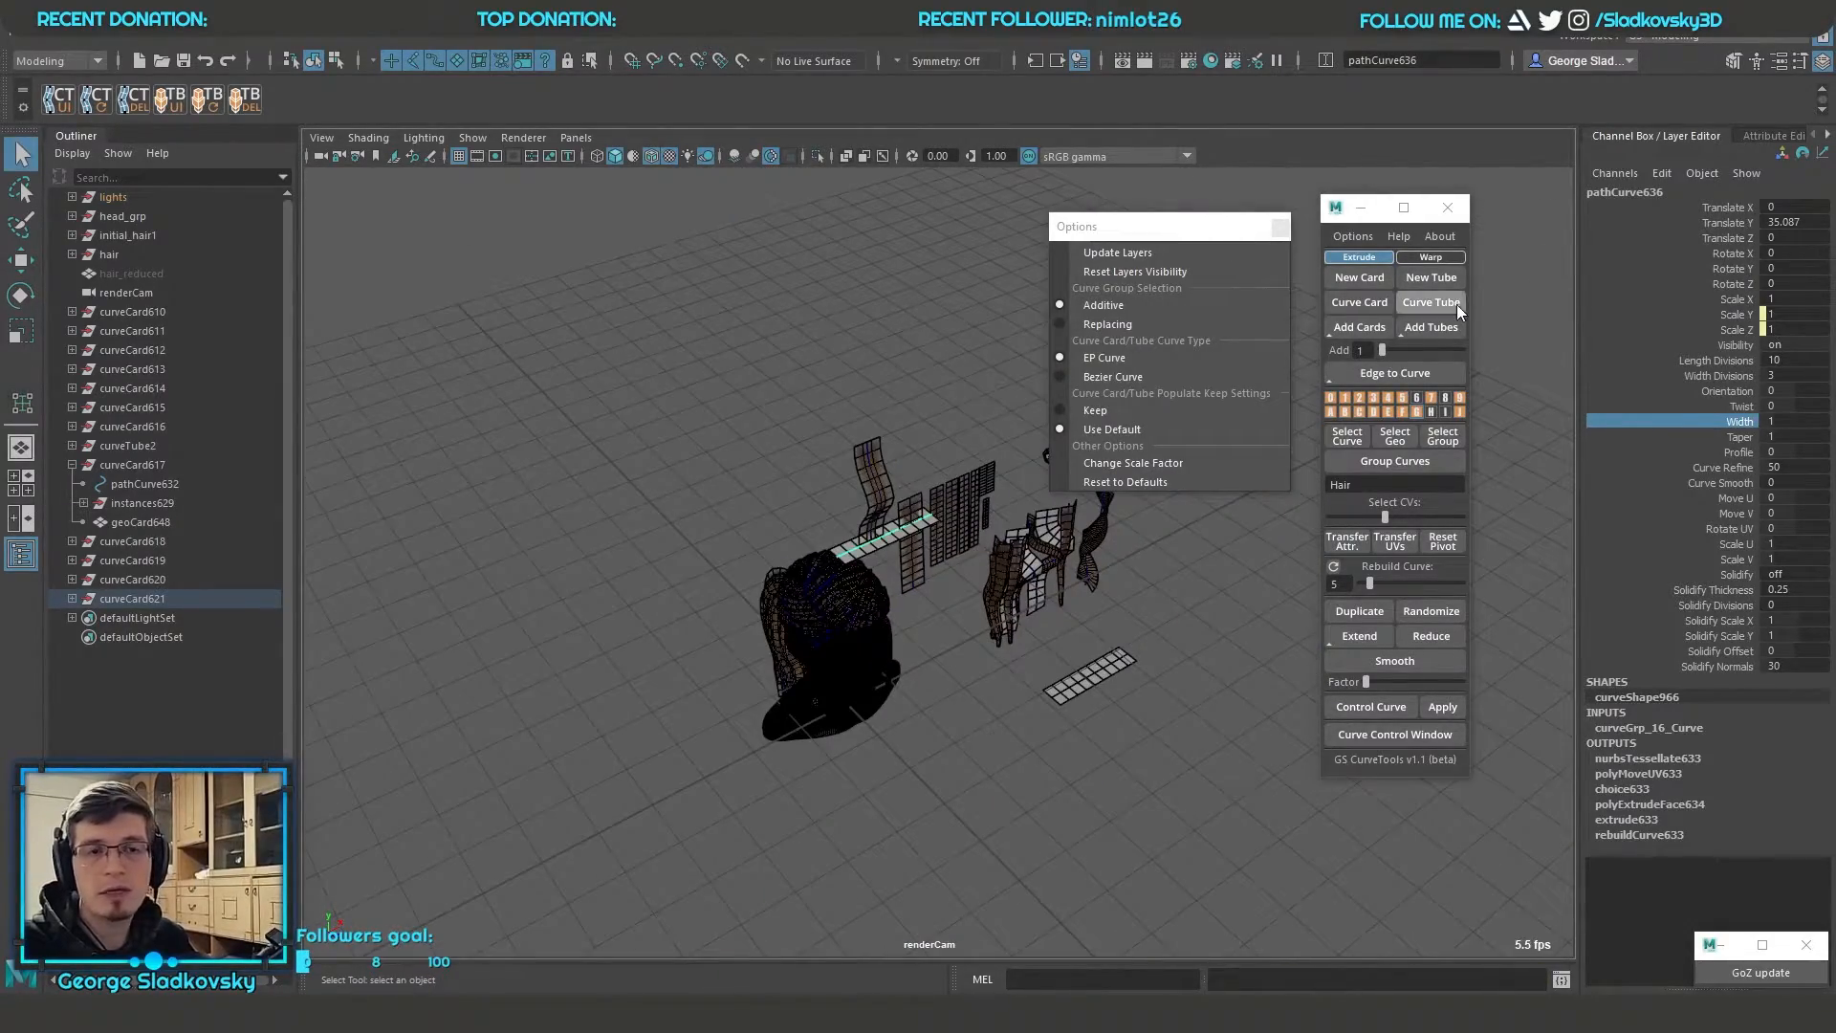
# Close the floating Options menu and save a scale factor of 0.5 for new cards
pyautogui.click(1351, 238)
pyautogui.click(1275, 232)
pyautogui.click(1354, 238)
pyautogui.click(1151, 462)
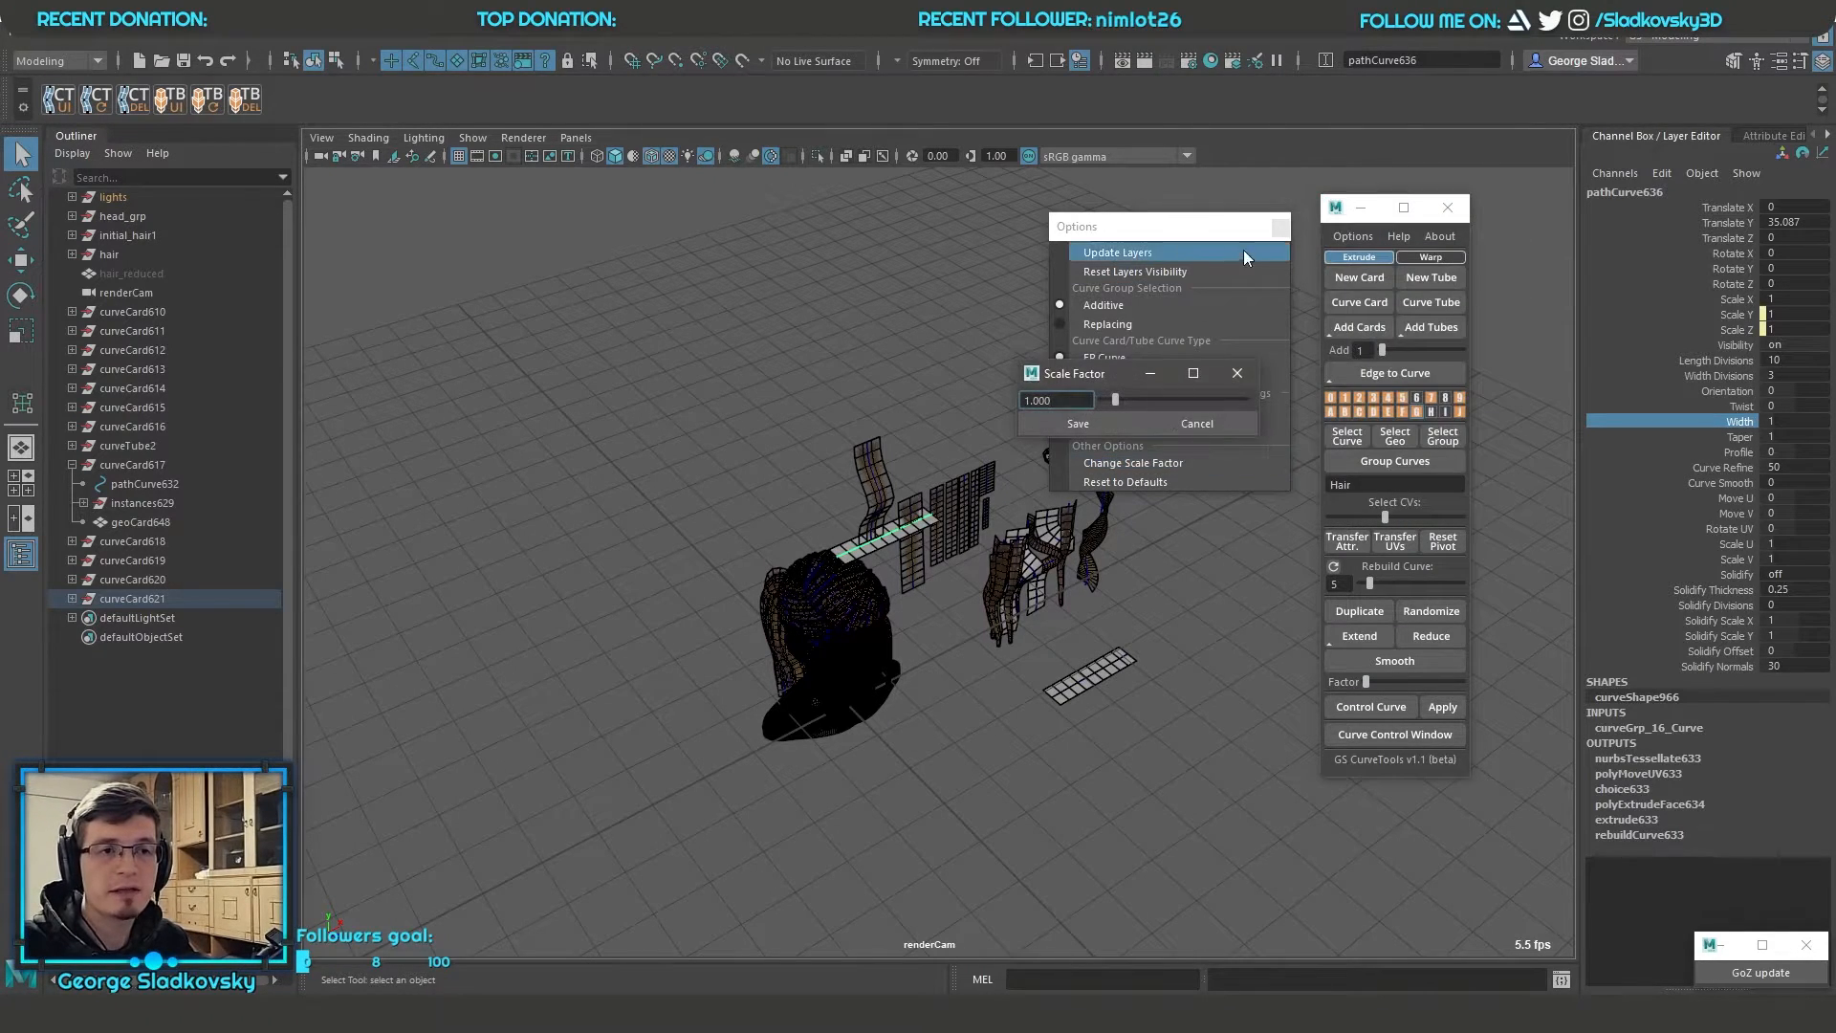
pyautogui.click(1281, 226)
pyautogui.moveTo(1087, 364); pyautogui.dragTo(1061, 245)
pyautogui.scroll(3, 947, 401)
pyautogui.write('.5')
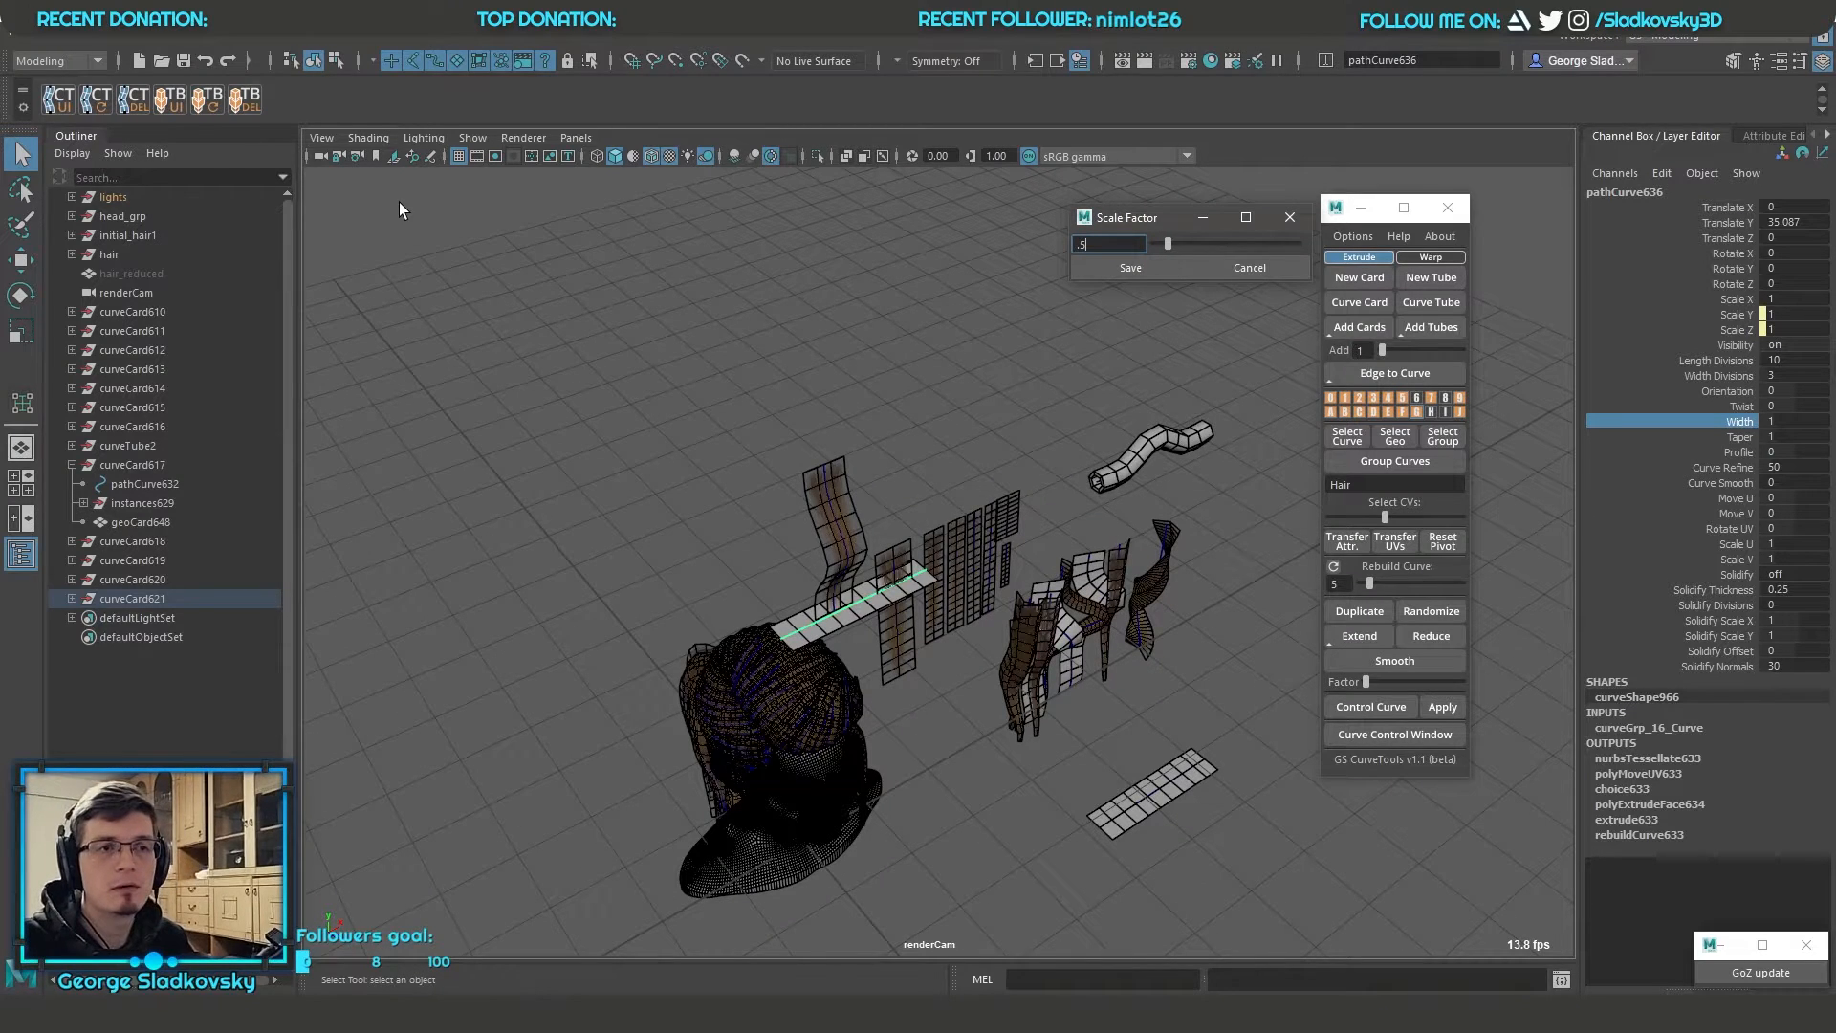
pyautogui.click(1118, 269)
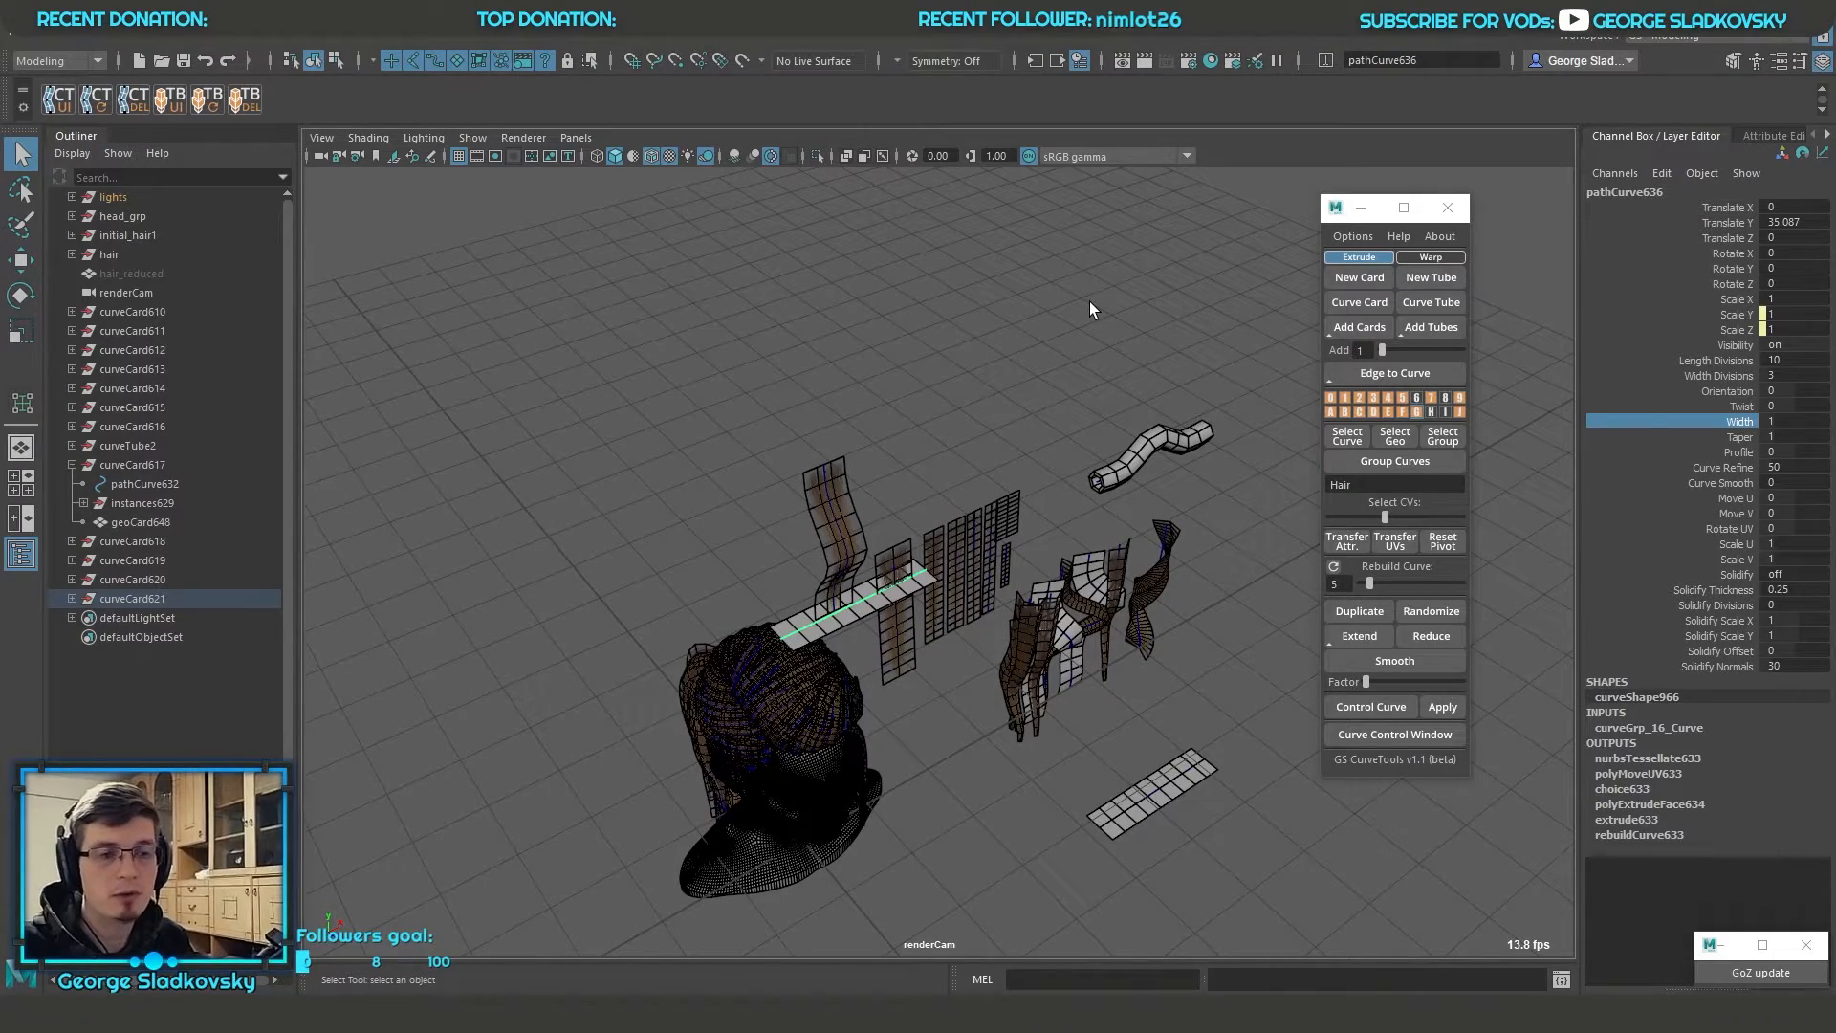
# Create a new card and place it beside the one above the head, at about X -0.96, Y 39.68, Z 5.09
pyautogui.keyDown('alt'); pyautogui.moveTo(1002, 445); pyautogui.dragTo(1039, 328, button='middle'); pyautogui.keyUp('alt')
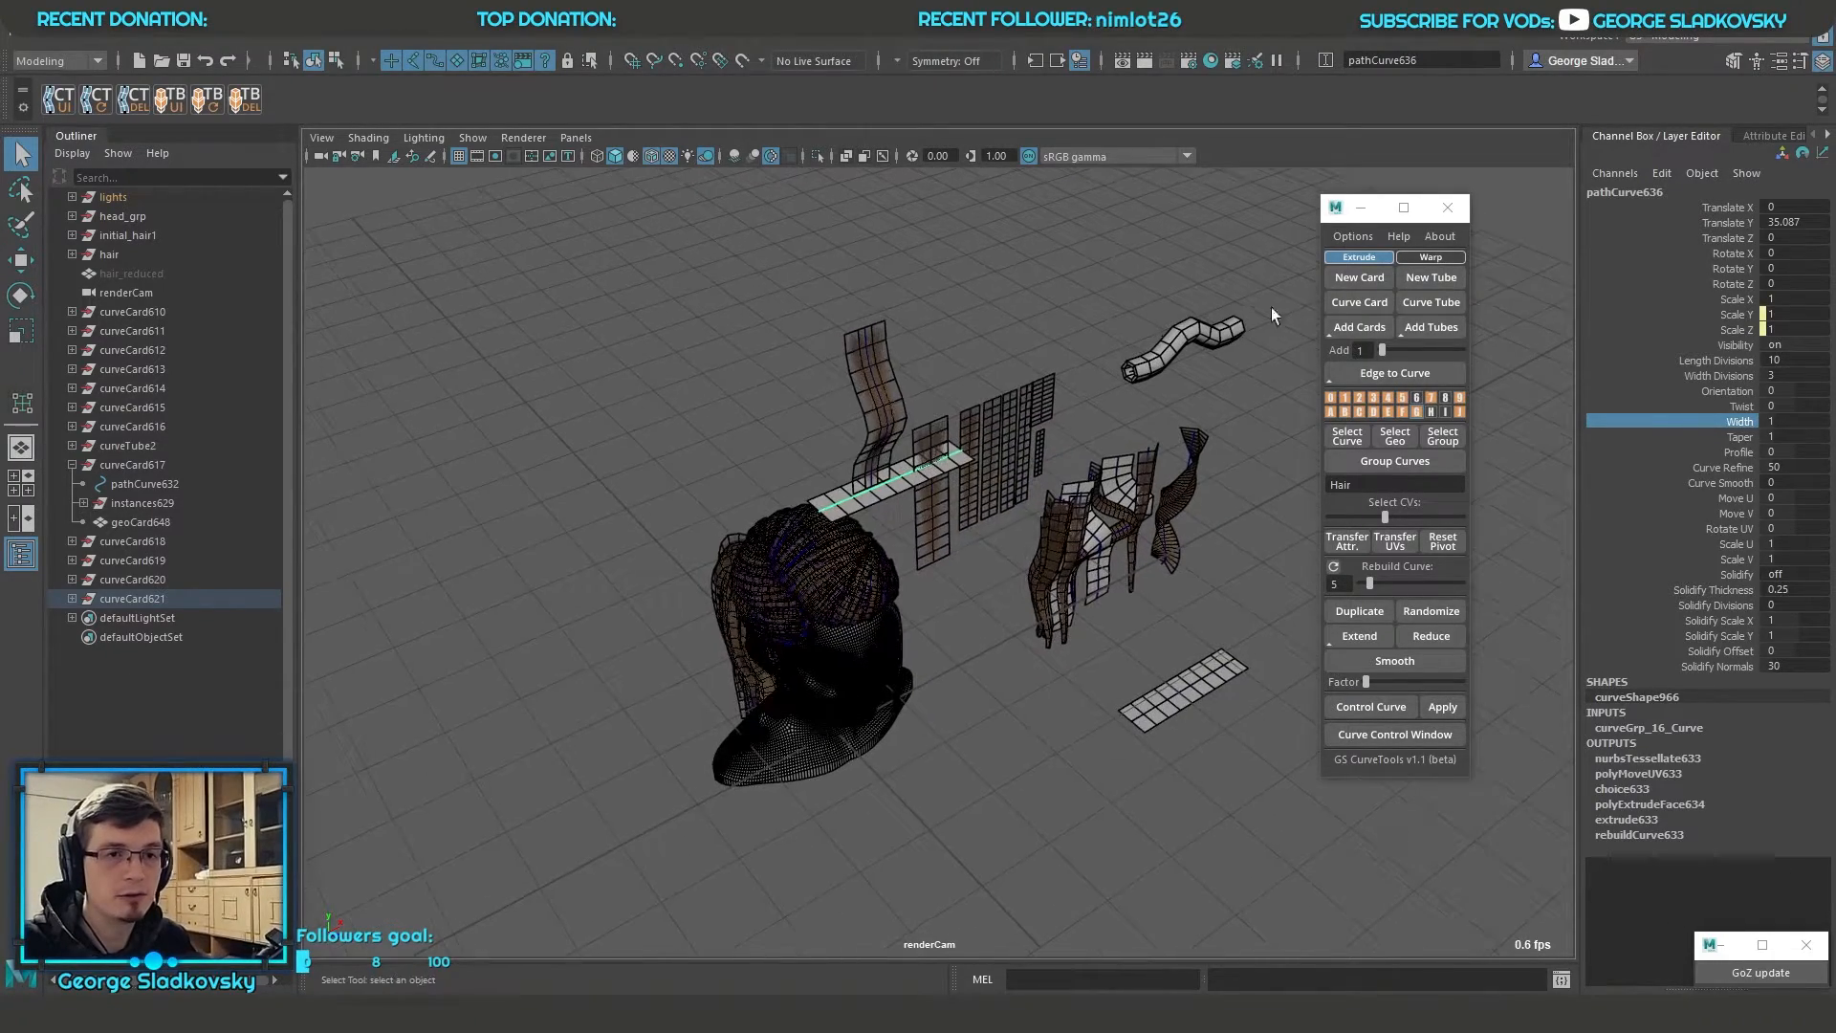
pyautogui.click(1362, 278)
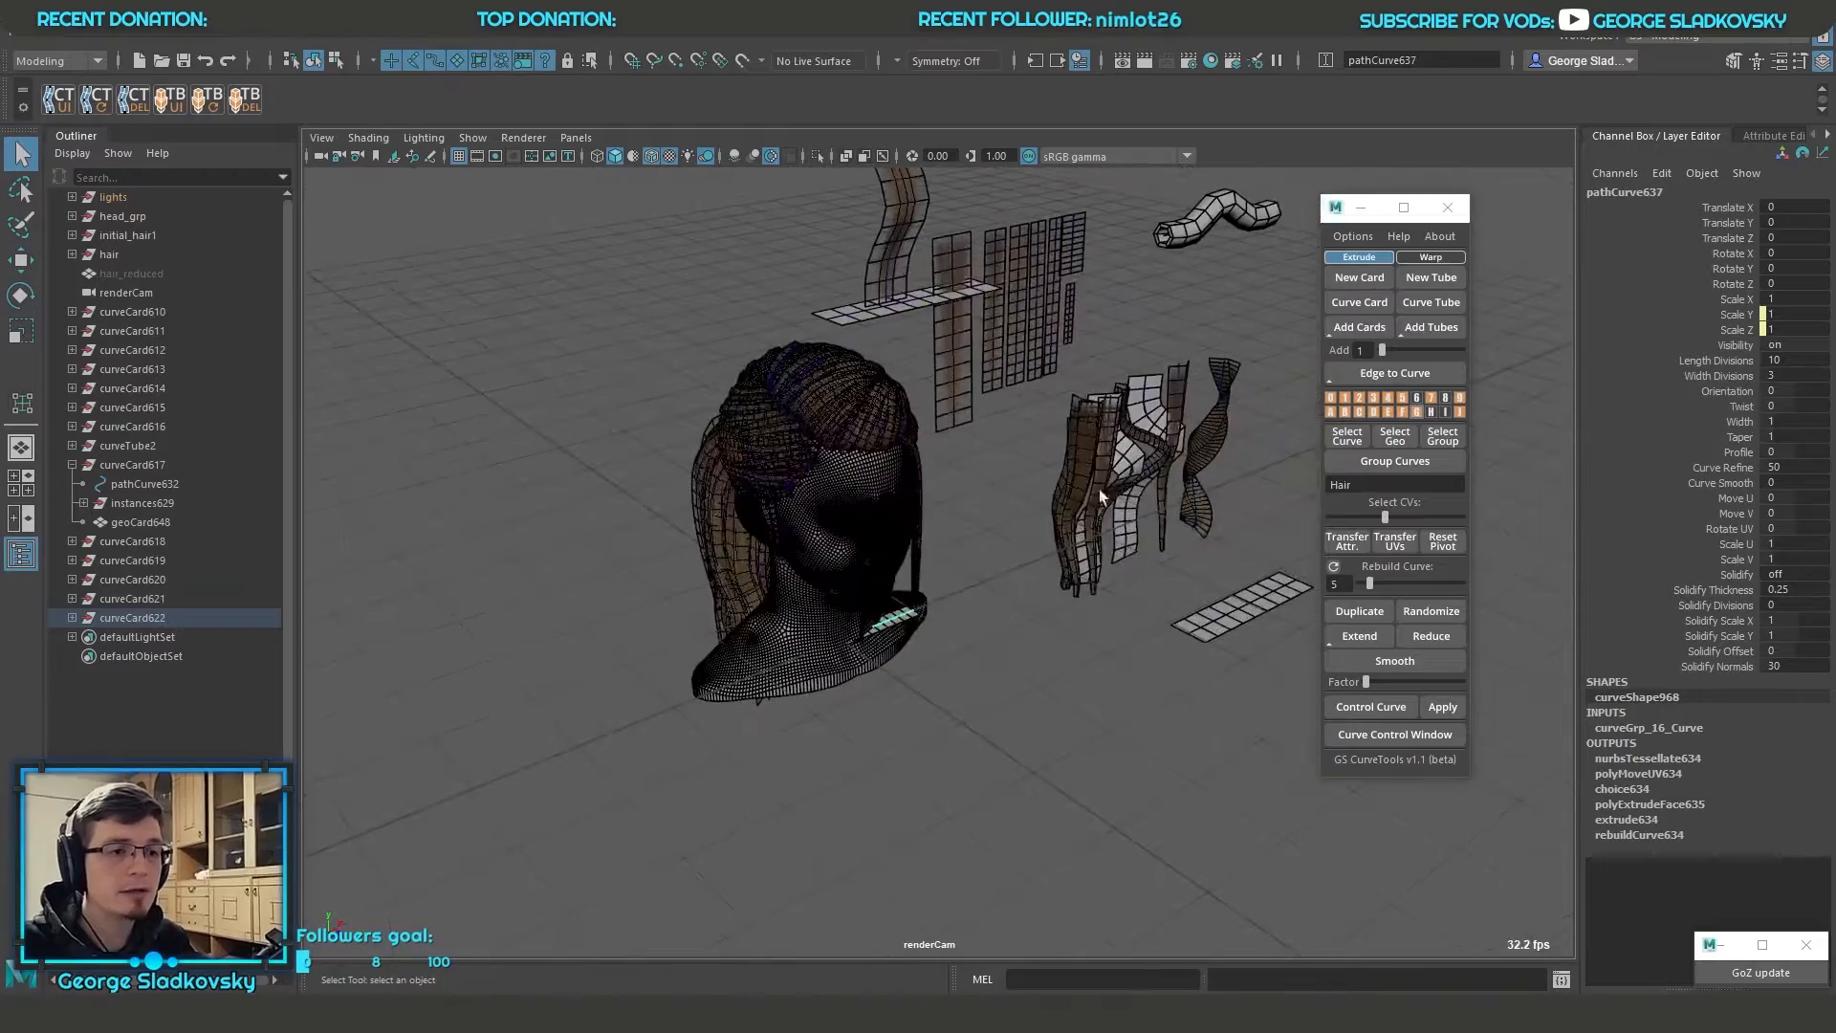
pyautogui.press('w')
pyautogui.moveTo(856, 570); pyautogui.dragTo(830, 291)
pyautogui.press('f')
pyautogui.keyDown('alt'); pyautogui.moveTo(889, 306); pyautogui.dragTo(1027, 665); pyautogui.keyUp('alt')
pyautogui.scroll(-5, 1006, 485)
pyautogui.keyDown('alt'); pyautogui.moveTo(1027, 665); pyautogui.dragTo(1121, 685, button='middle'); pyautogui.keyUp('alt')
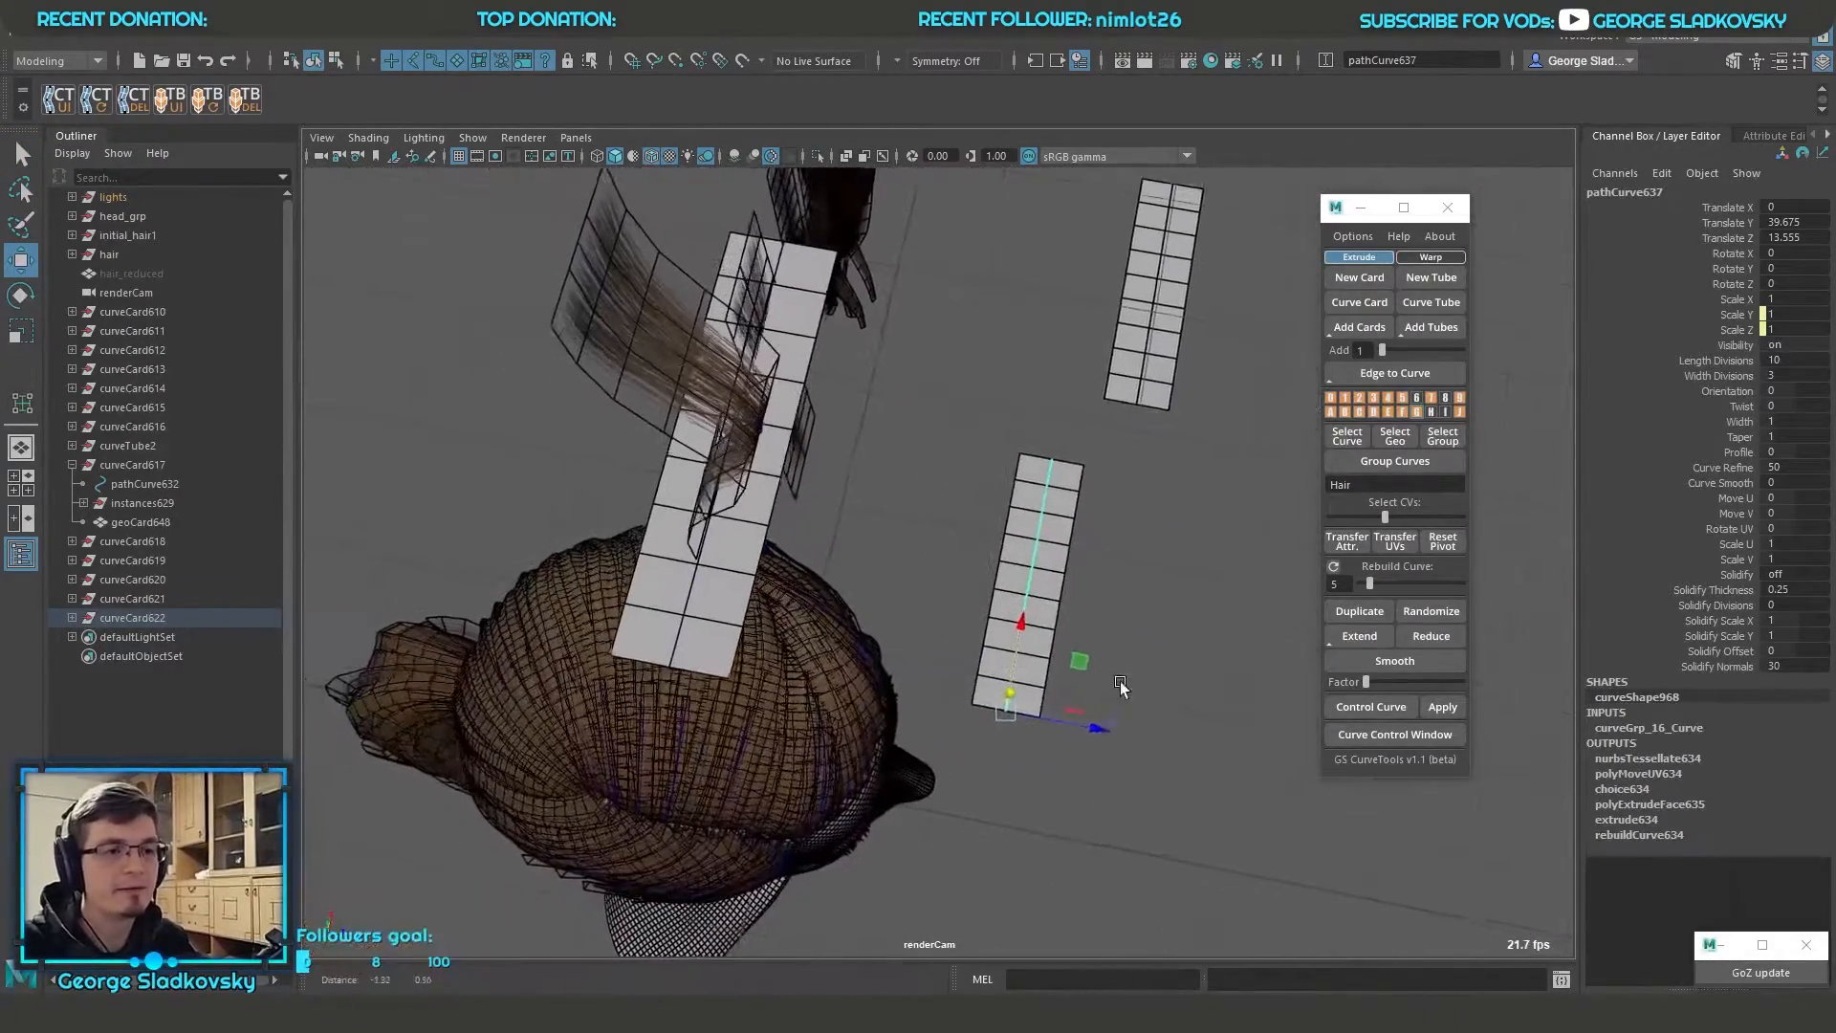
pyautogui.moveTo(1093, 729); pyautogui.dragTo(872, 691)
pyautogui.moveTo(806, 588); pyautogui.dragTo(800, 612)
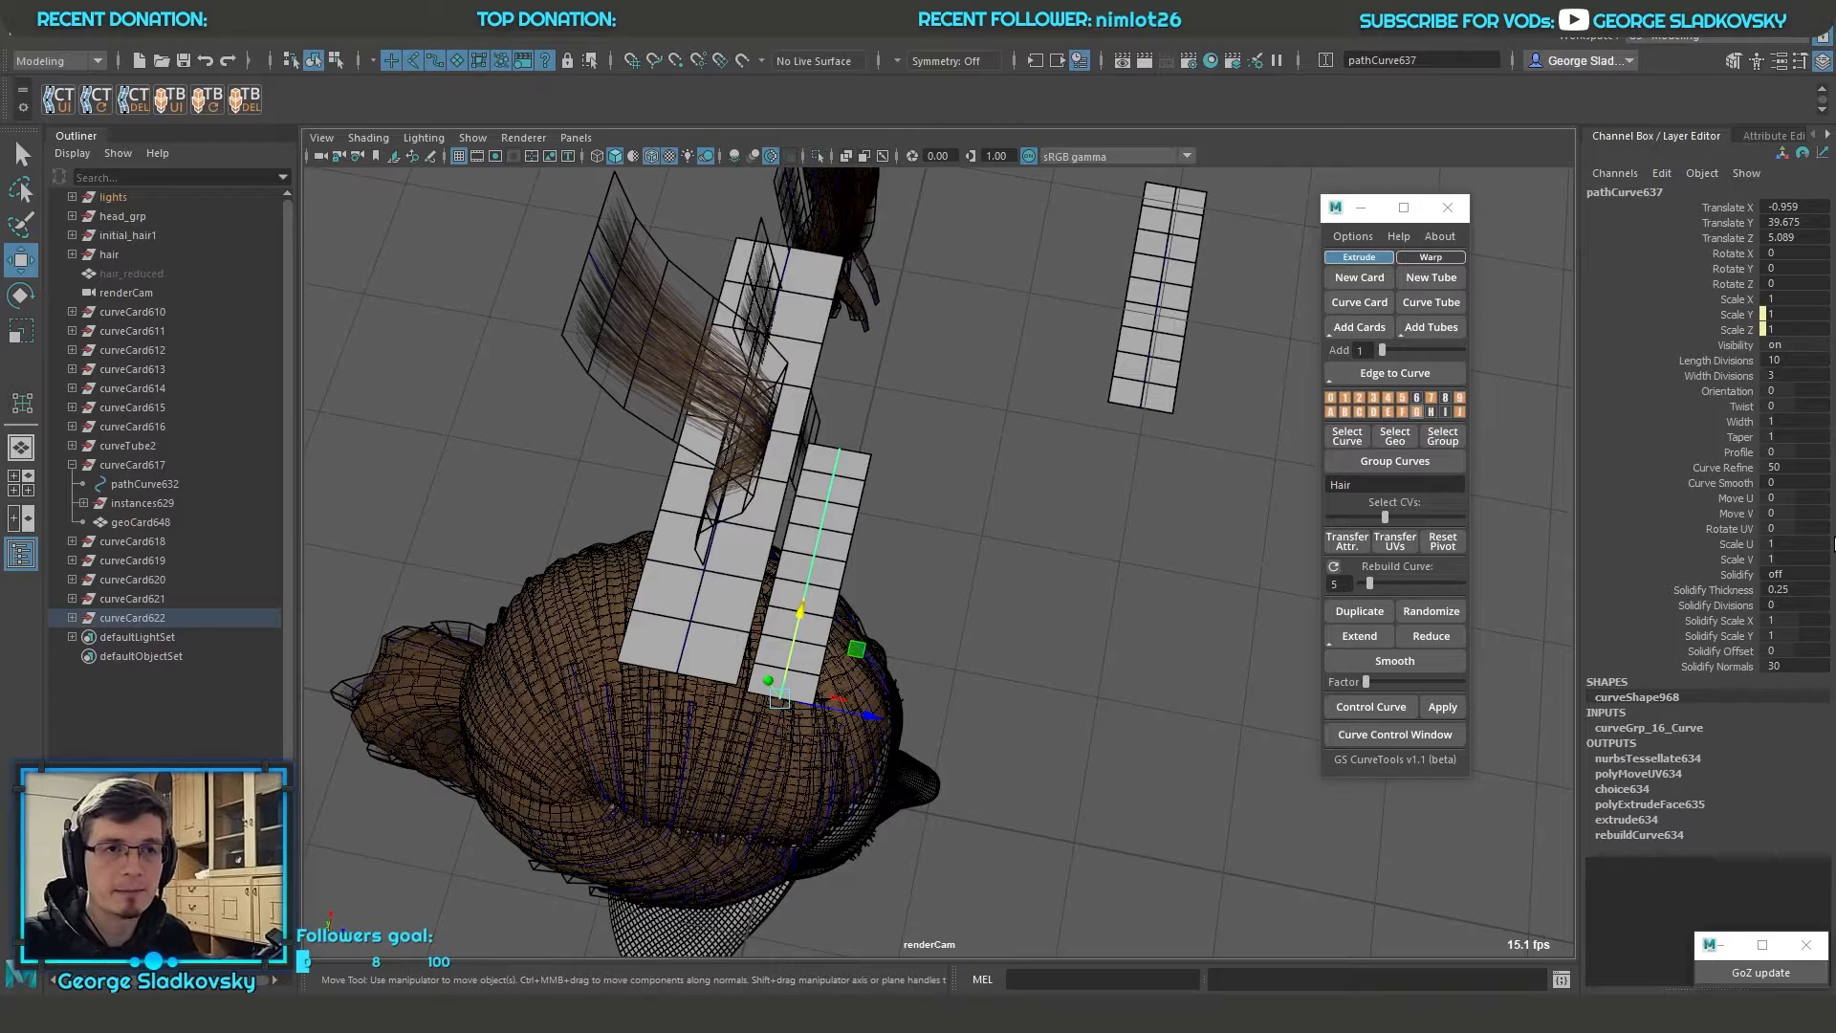
# Change the scale factor for new cards to 2 and save it
pyautogui.moveTo(1134, 244); pyautogui.dragTo(724, 228)
pyautogui.write('2')
pyautogui.press('Return')
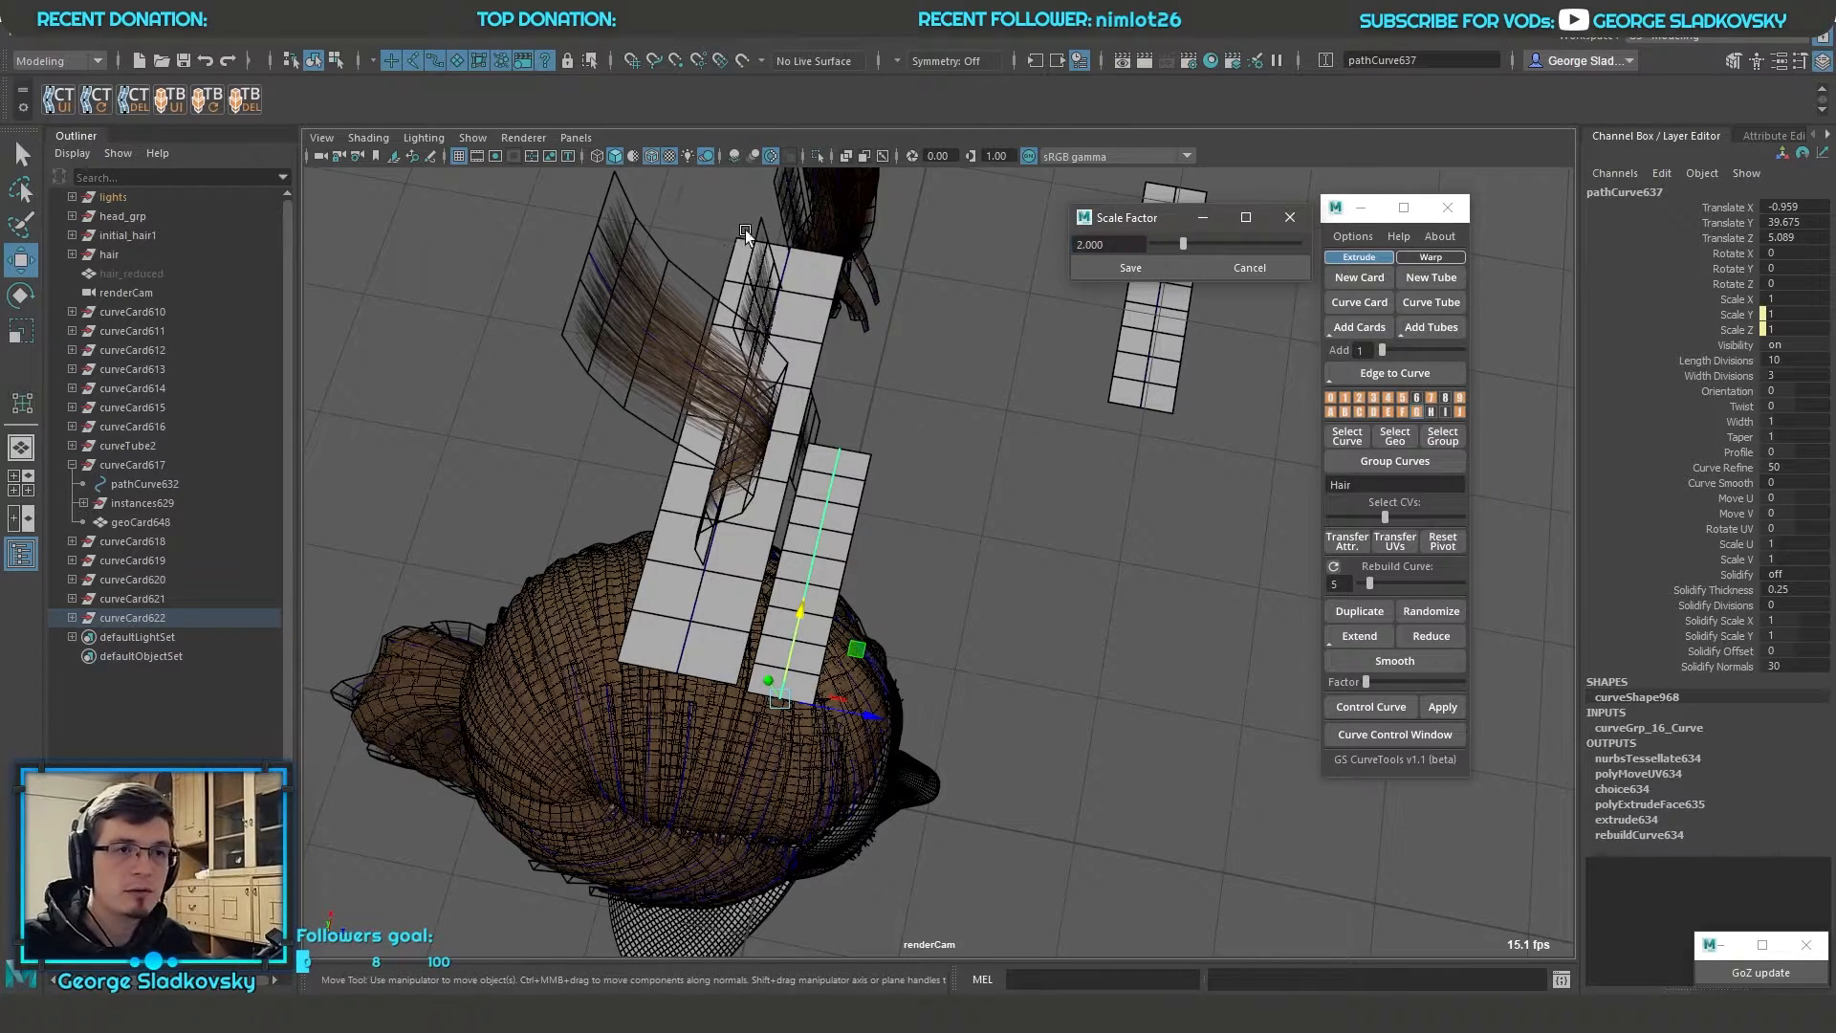
pyautogui.click(1138, 268)
# Create a third new card and place it beside the two smaller ones, at about X 6.82, Y 33.81, Z 10.36
pyautogui.keyDown('alt'); pyautogui.moveTo(1081, 449); pyautogui.dragTo(1153, 349); pyautogui.keyUp('alt')
pyautogui.click(1358, 278)
pyautogui.keyDown('alt'); pyautogui.moveTo(1159, 439); pyautogui.dragTo(1133, 339); pyautogui.keyUp('alt')
pyautogui.moveTo(841, 907); pyautogui.dragTo(949, 543)
pyautogui.keyDown('alt'); pyautogui.moveTo(1046, 480); pyautogui.dragTo(941, 621); pyautogui.keyUp('alt')
pyautogui.keyDown('alt'); pyautogui.moveTo(1064, 560); pyautogui.dragTo(960, 462); pyautogui.keyUp('alt')
# Try different Width values on the largest new card and undo the changes
pyautogui.click(1739, 422)
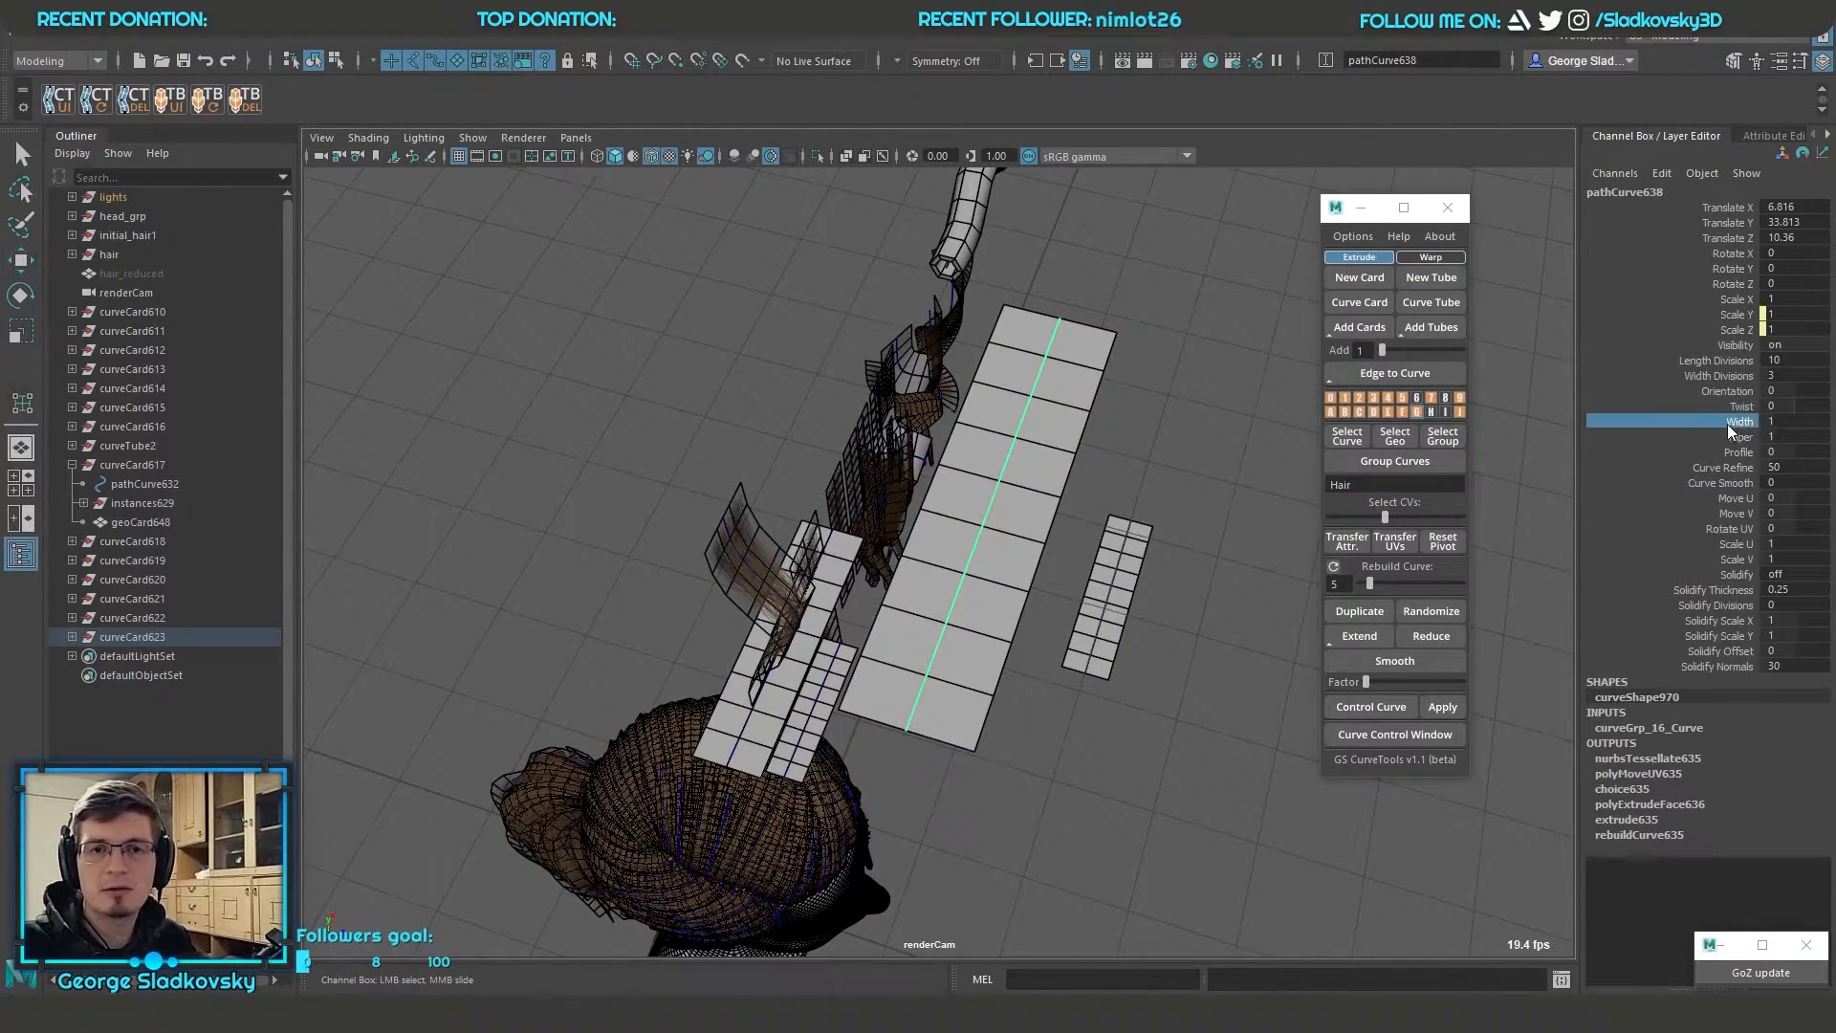
pyautogui.moveTo(1092, 517)
pyautogui.mouseDown(button='middle')
pyautogui.moveTo(1193, 511)
pyautogui.moveTo(1121, 512)
pyautogui.mouseUp(button='middle')
pyautogui.hotkey('ctrl', 'z')
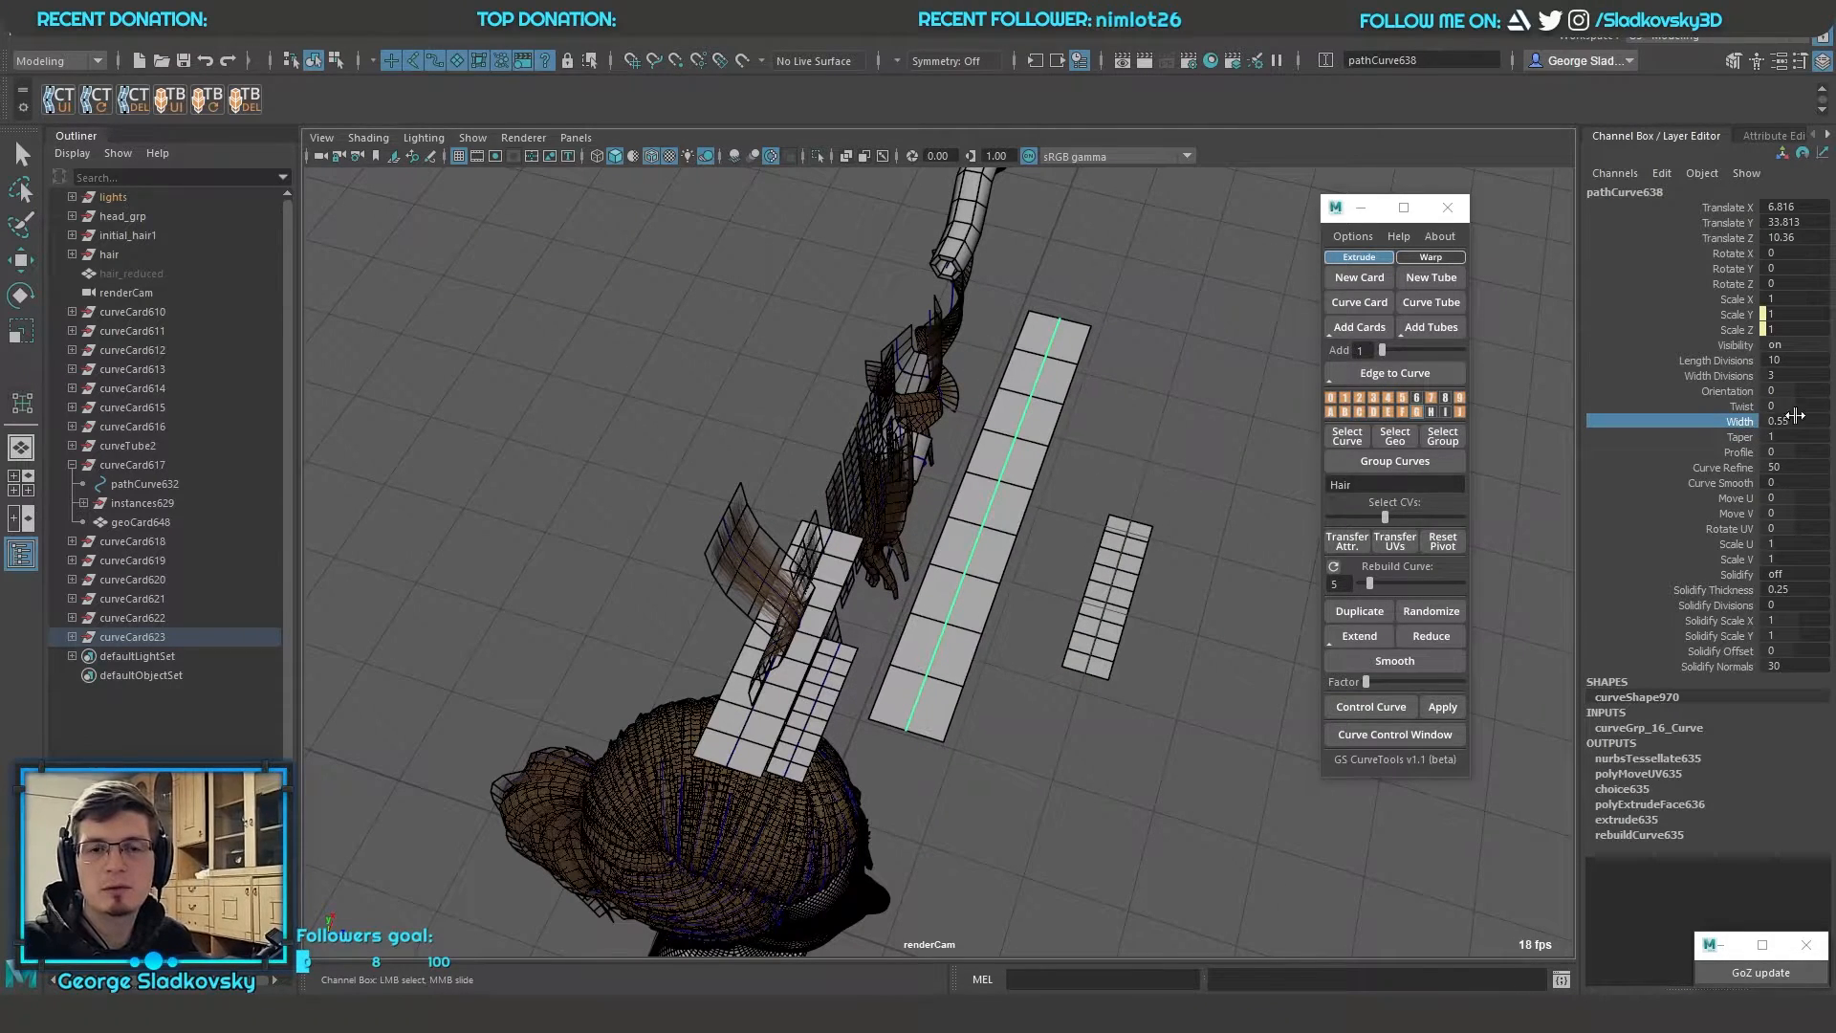
pyautogui.moveTo(1090, 449)
pyautogui.mouseDown(button='middle')
pyautogui.moveTo(1013, 434)
pyautogui.moveTo(1115, 462)
pyautogui.moveTo(1259, 463)
pyautogui.moveTo(1075, 457)
pyautogui.mouseUp(button='middle')
pyautogui.hotkey('ctrl', 'z')
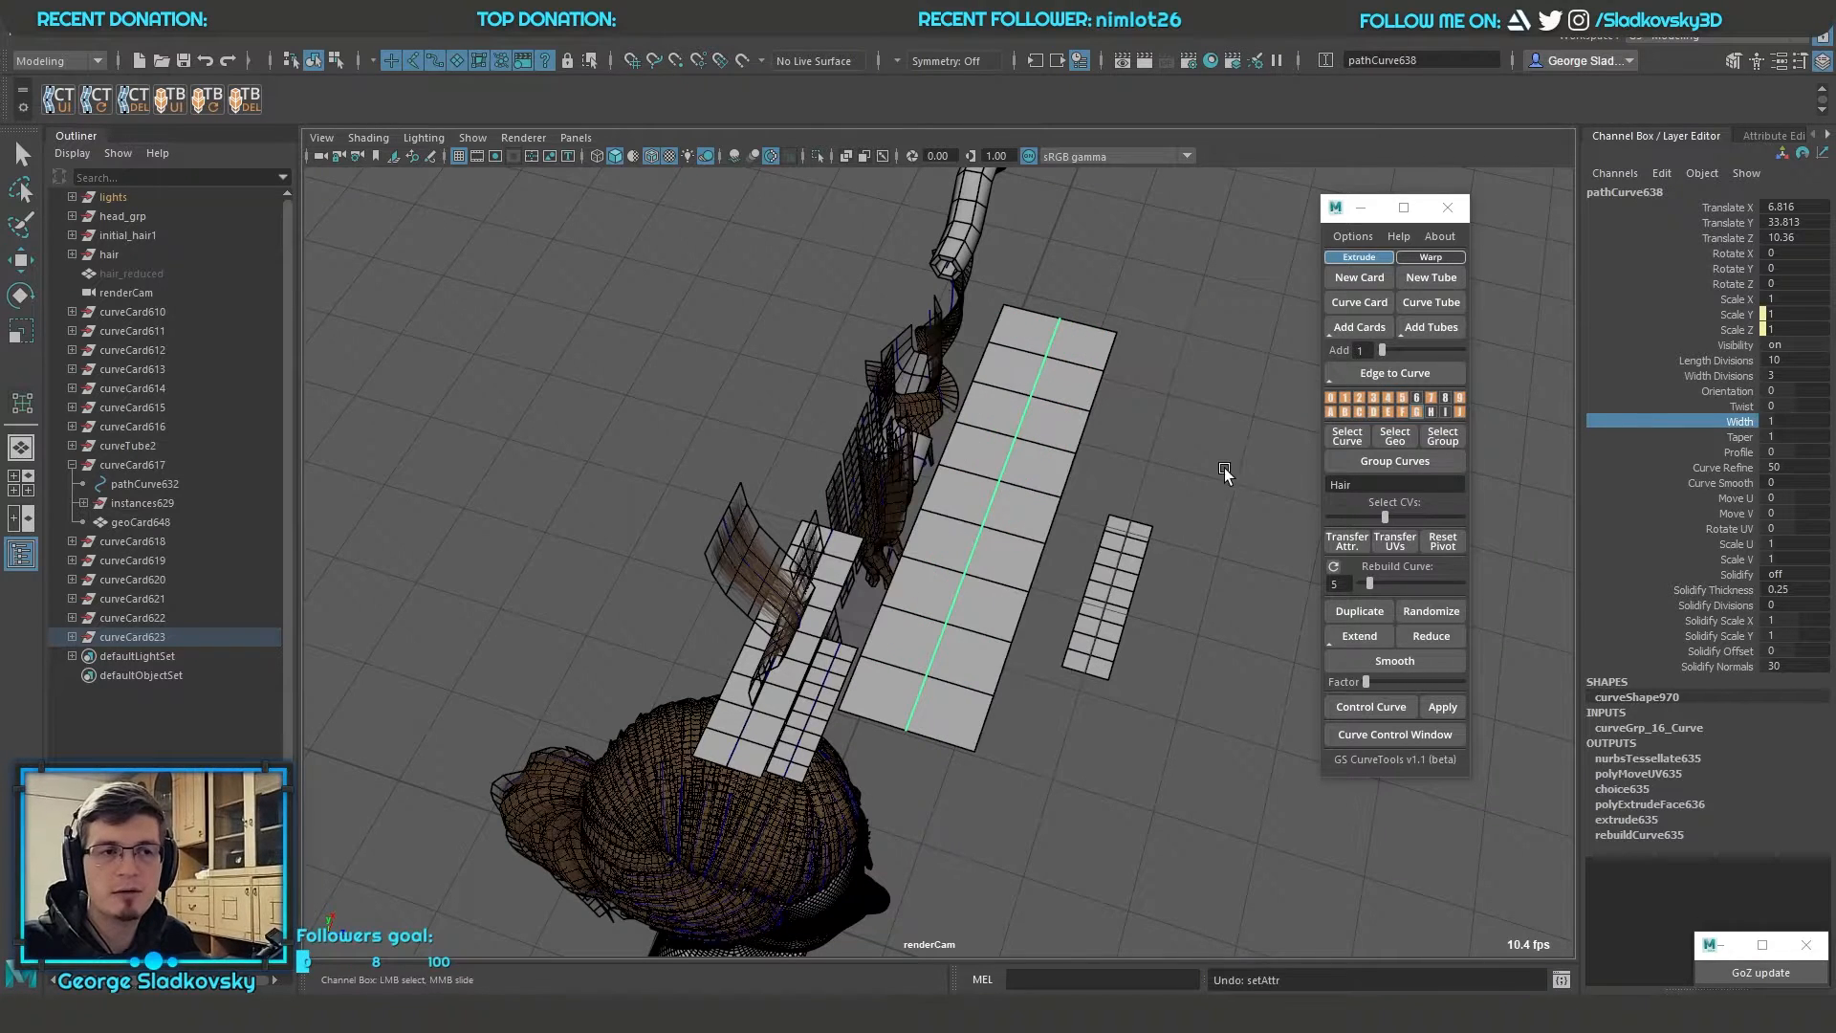
pyautogui.click(1351, 236)
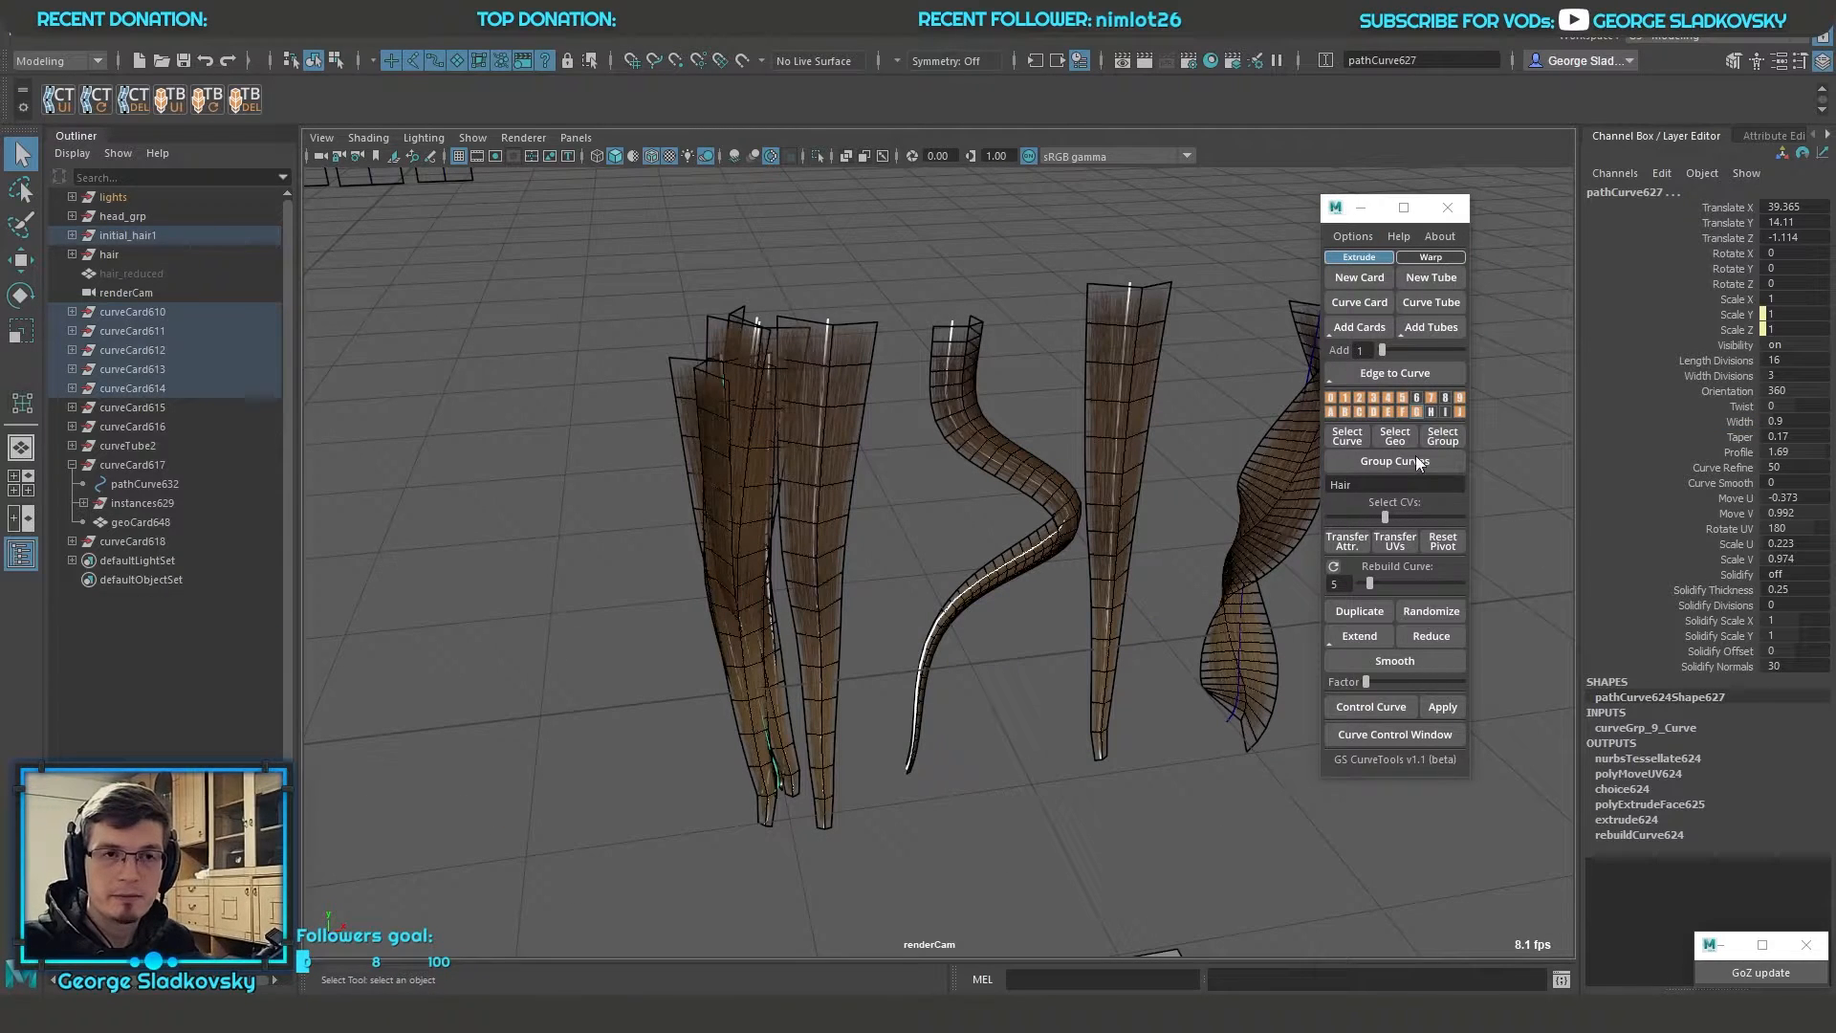
# Open the Randomize window for the selected hair cards and arrange both tool windows clear of the cards
pyautogui.moveTo(1328, 210); pyautogui.dragTo(1434, 143)
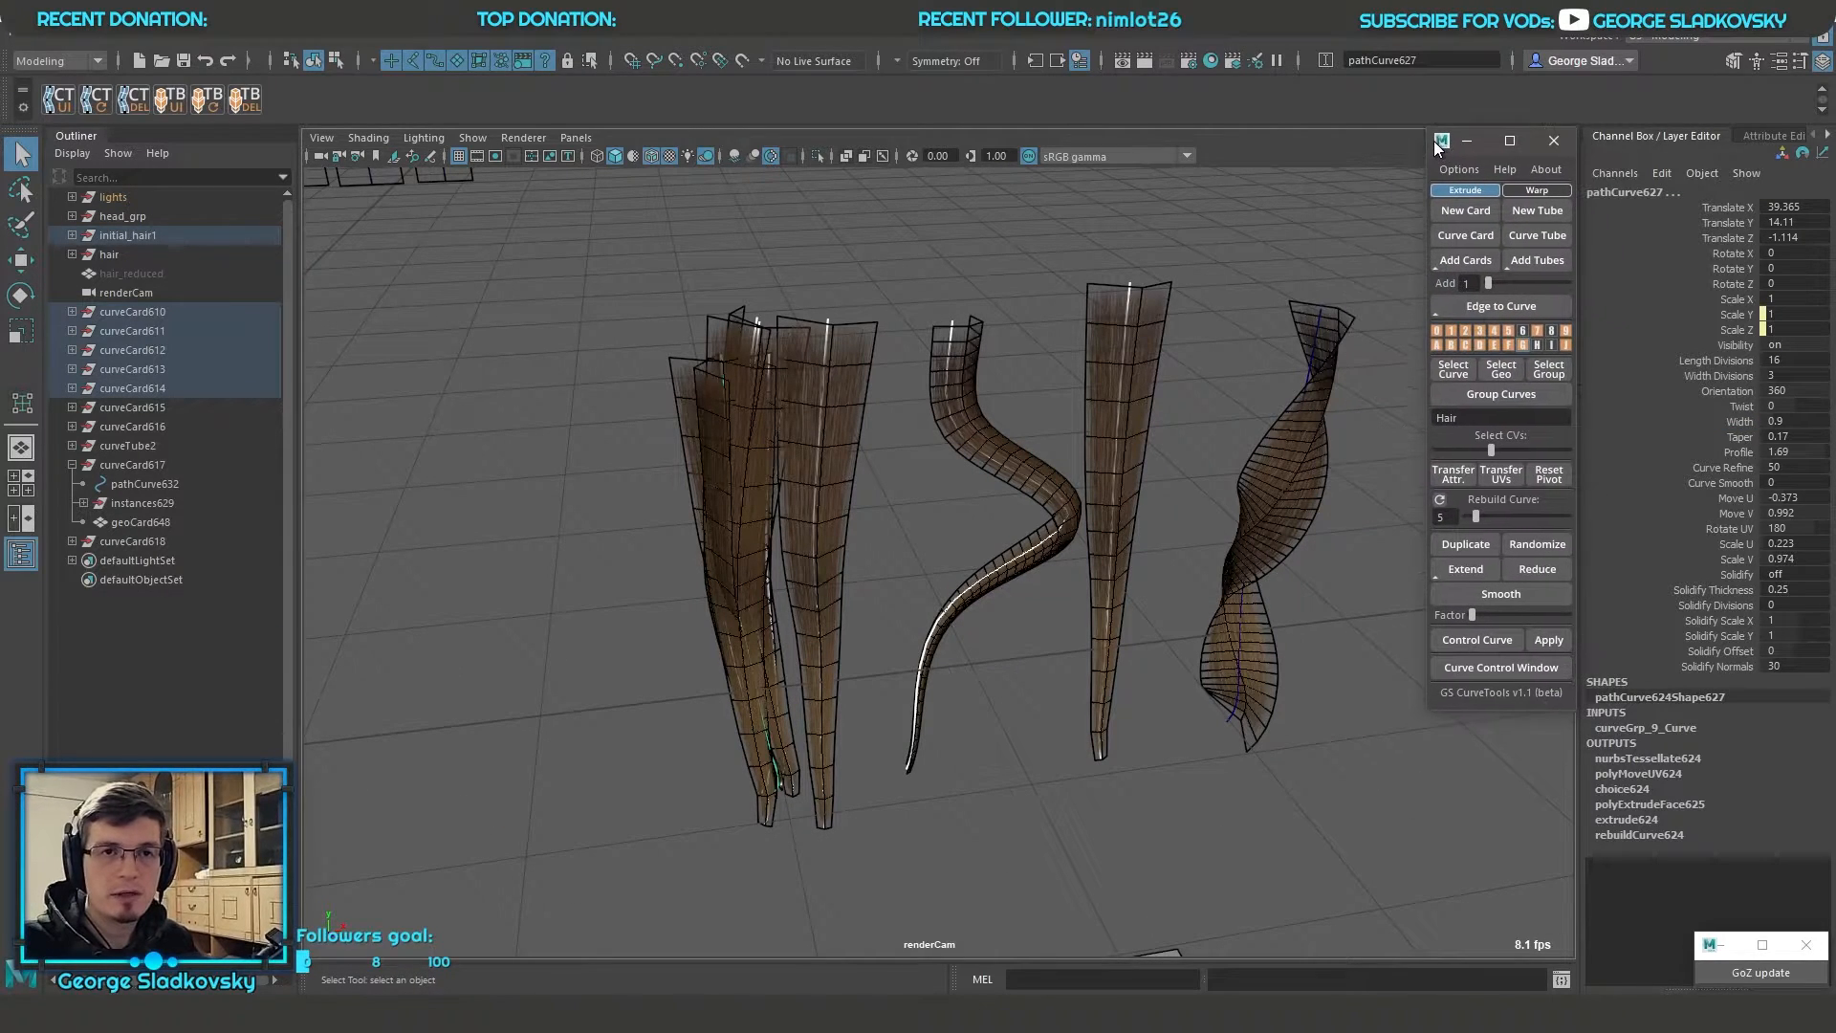
pyautogui.click(1536, 544)
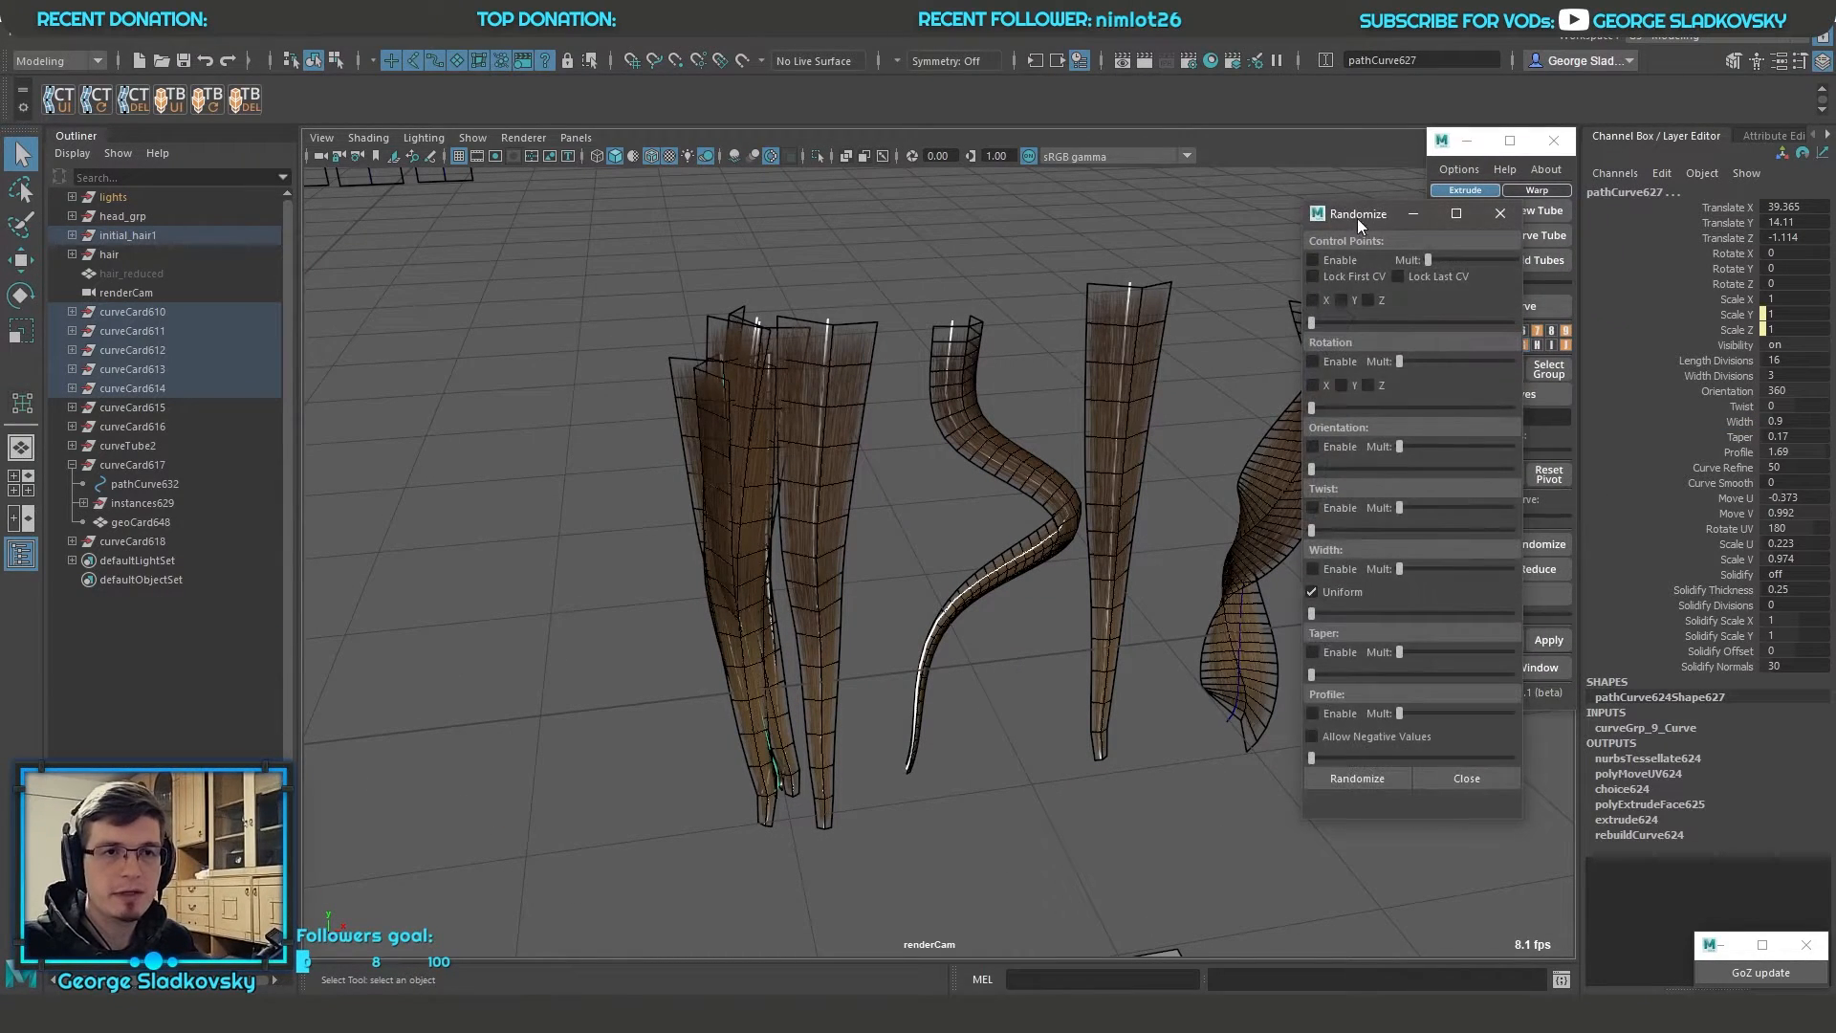
pyautogui.moveTo(1356, 224); pyautogui.dragTo(422, 235)
pyautogui.keyDown('alt'); pyautogui.moveTo(884, 320); pyautogui.dragTo(903, 361, button='middle'); pyautogui.keyUp('alt')
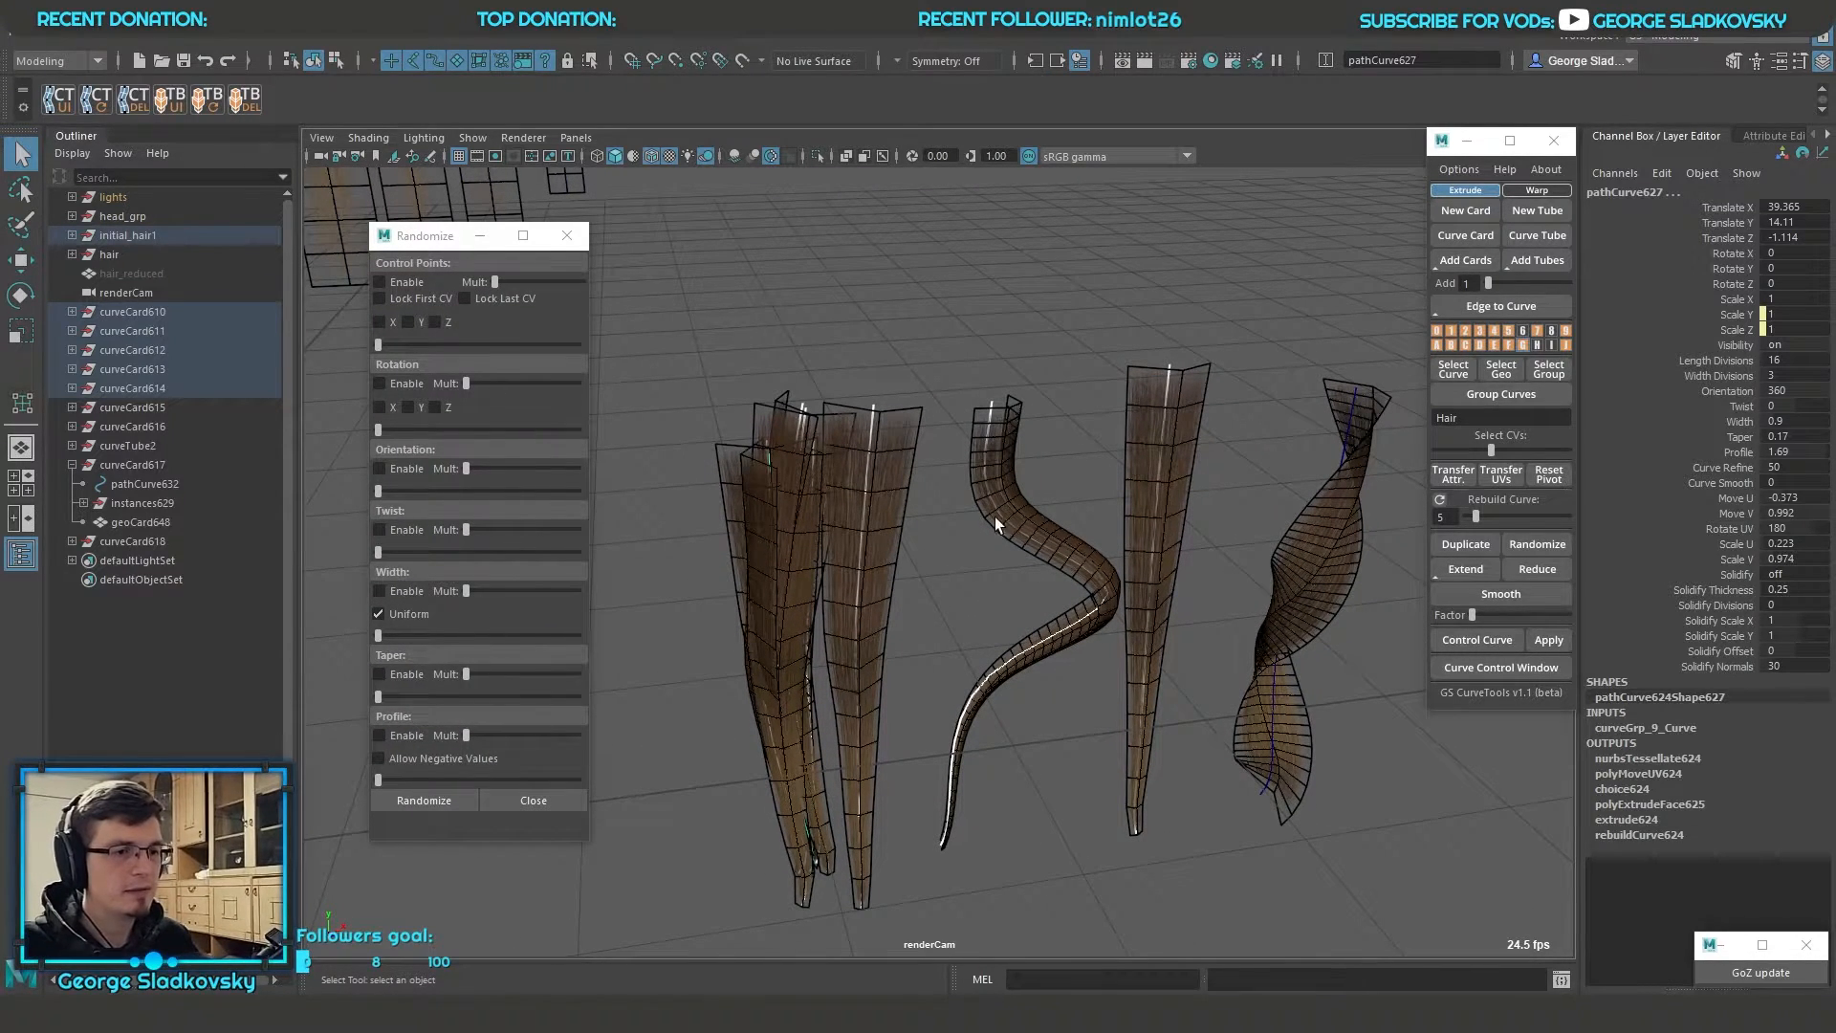
pyautogui.keyDown('alt'); pyautogui.moveTo(996, 383); pyautogui.dragTo(984, 400); pyautogui.keyUp('alt')
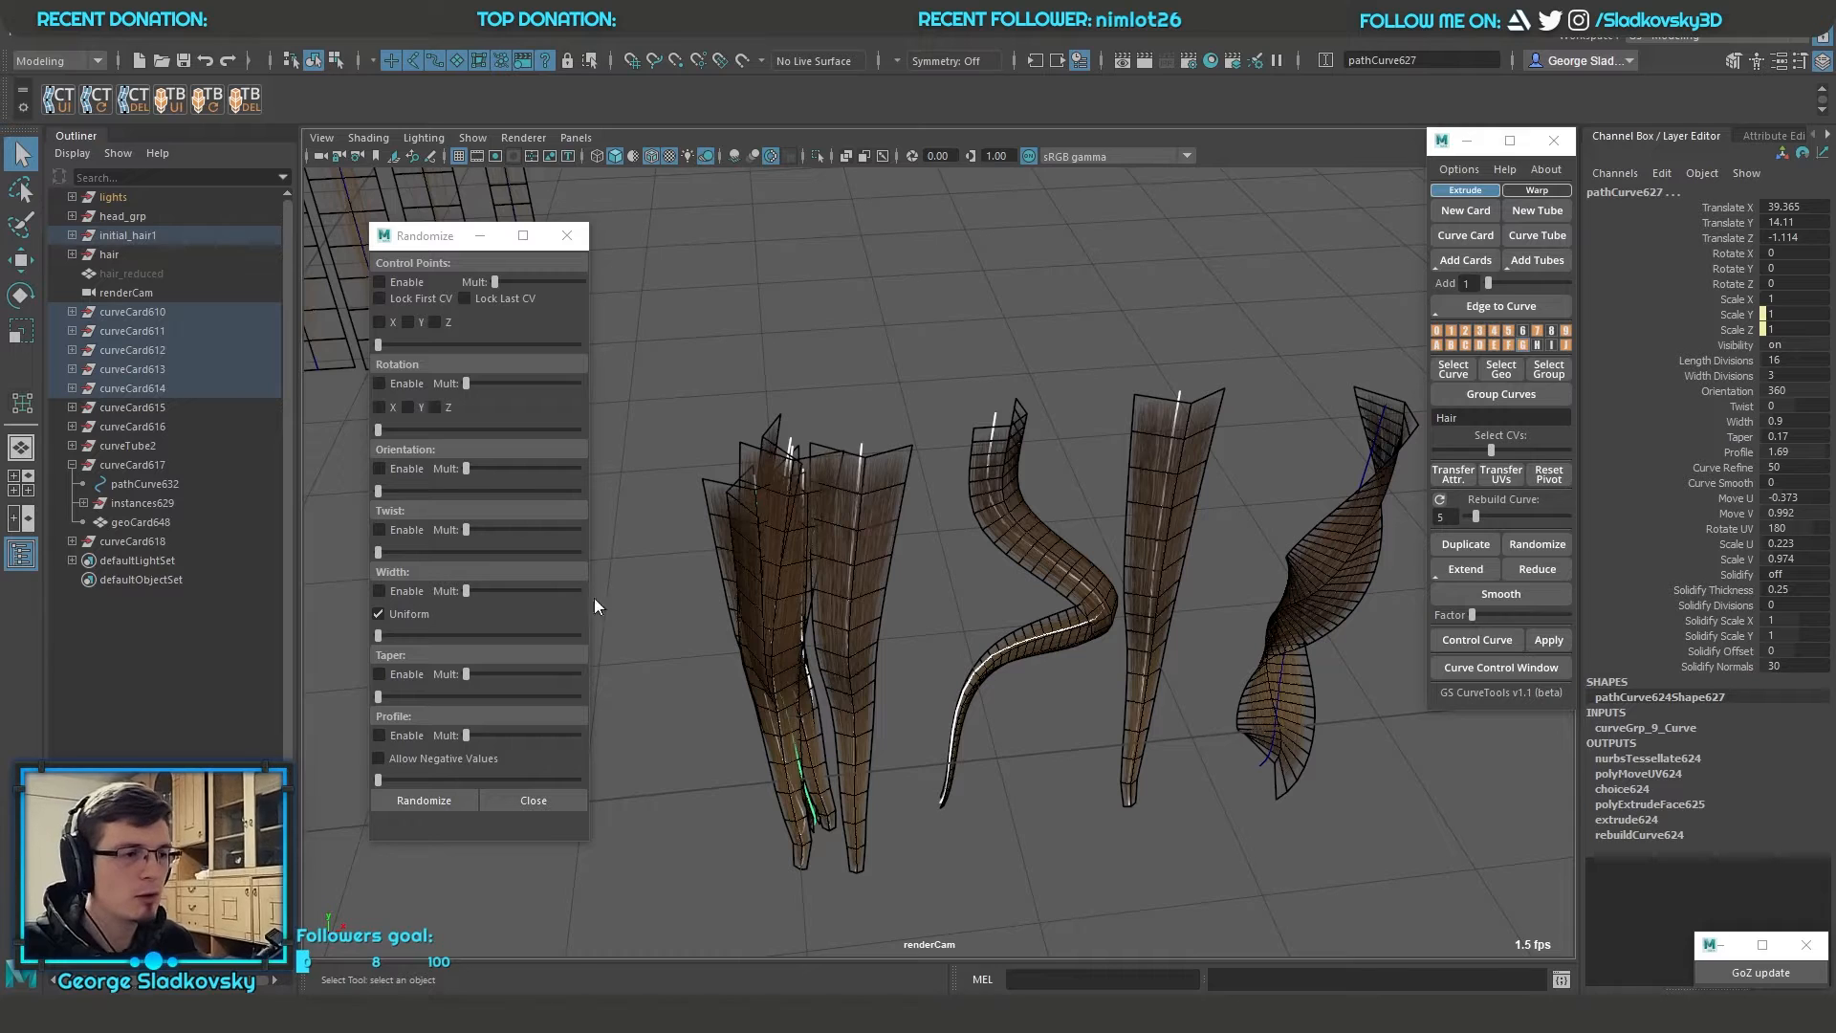
# Set the Orientation of all the grouped hair cards to 0 and delete the curled and twisted cards
pyautogui.keyDown('alt'); pyautogui.moveTo(1048, 448); pyautogui.dragTo(1081, 426); pyautogui.keyUp('alt')
pyautogui.moveTo(749, 393); pyautogui.dragTo(1397, 688)
pyautogui.press('f')
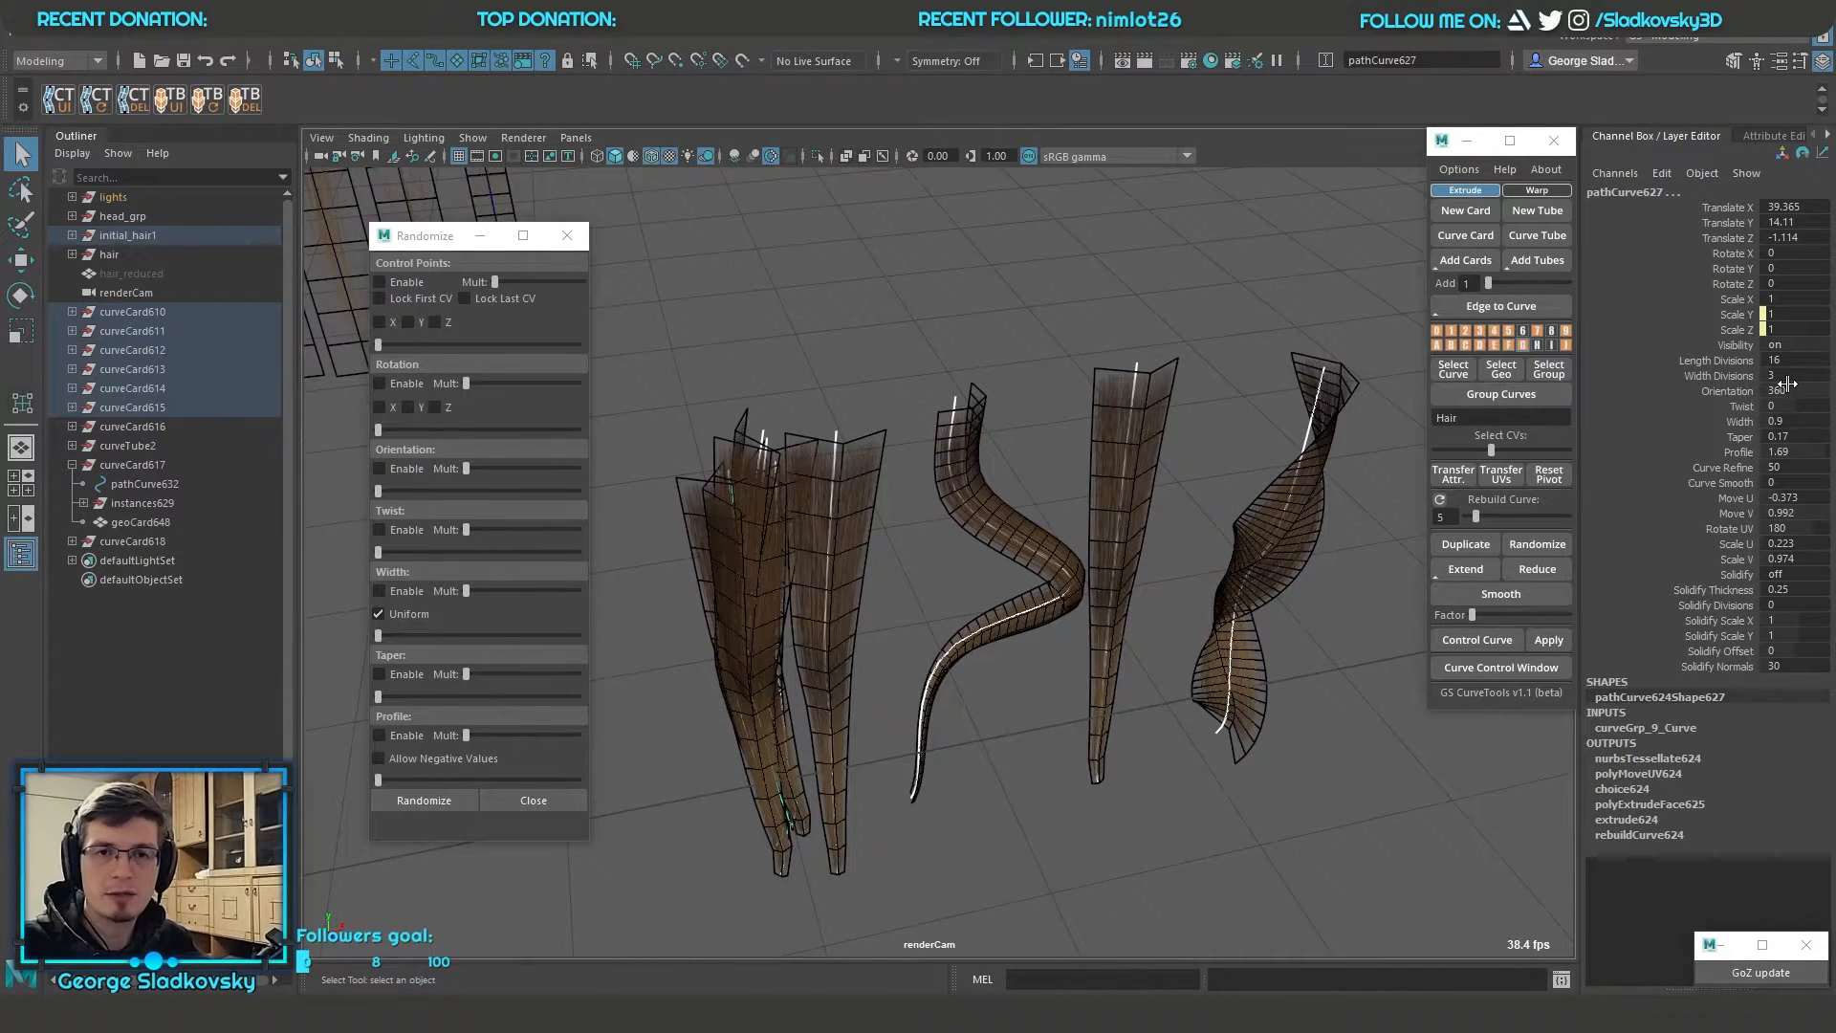
pyautogui.doubleClick(1806, 391)
pyautogui.write('0')
pyautogui.press('Return')
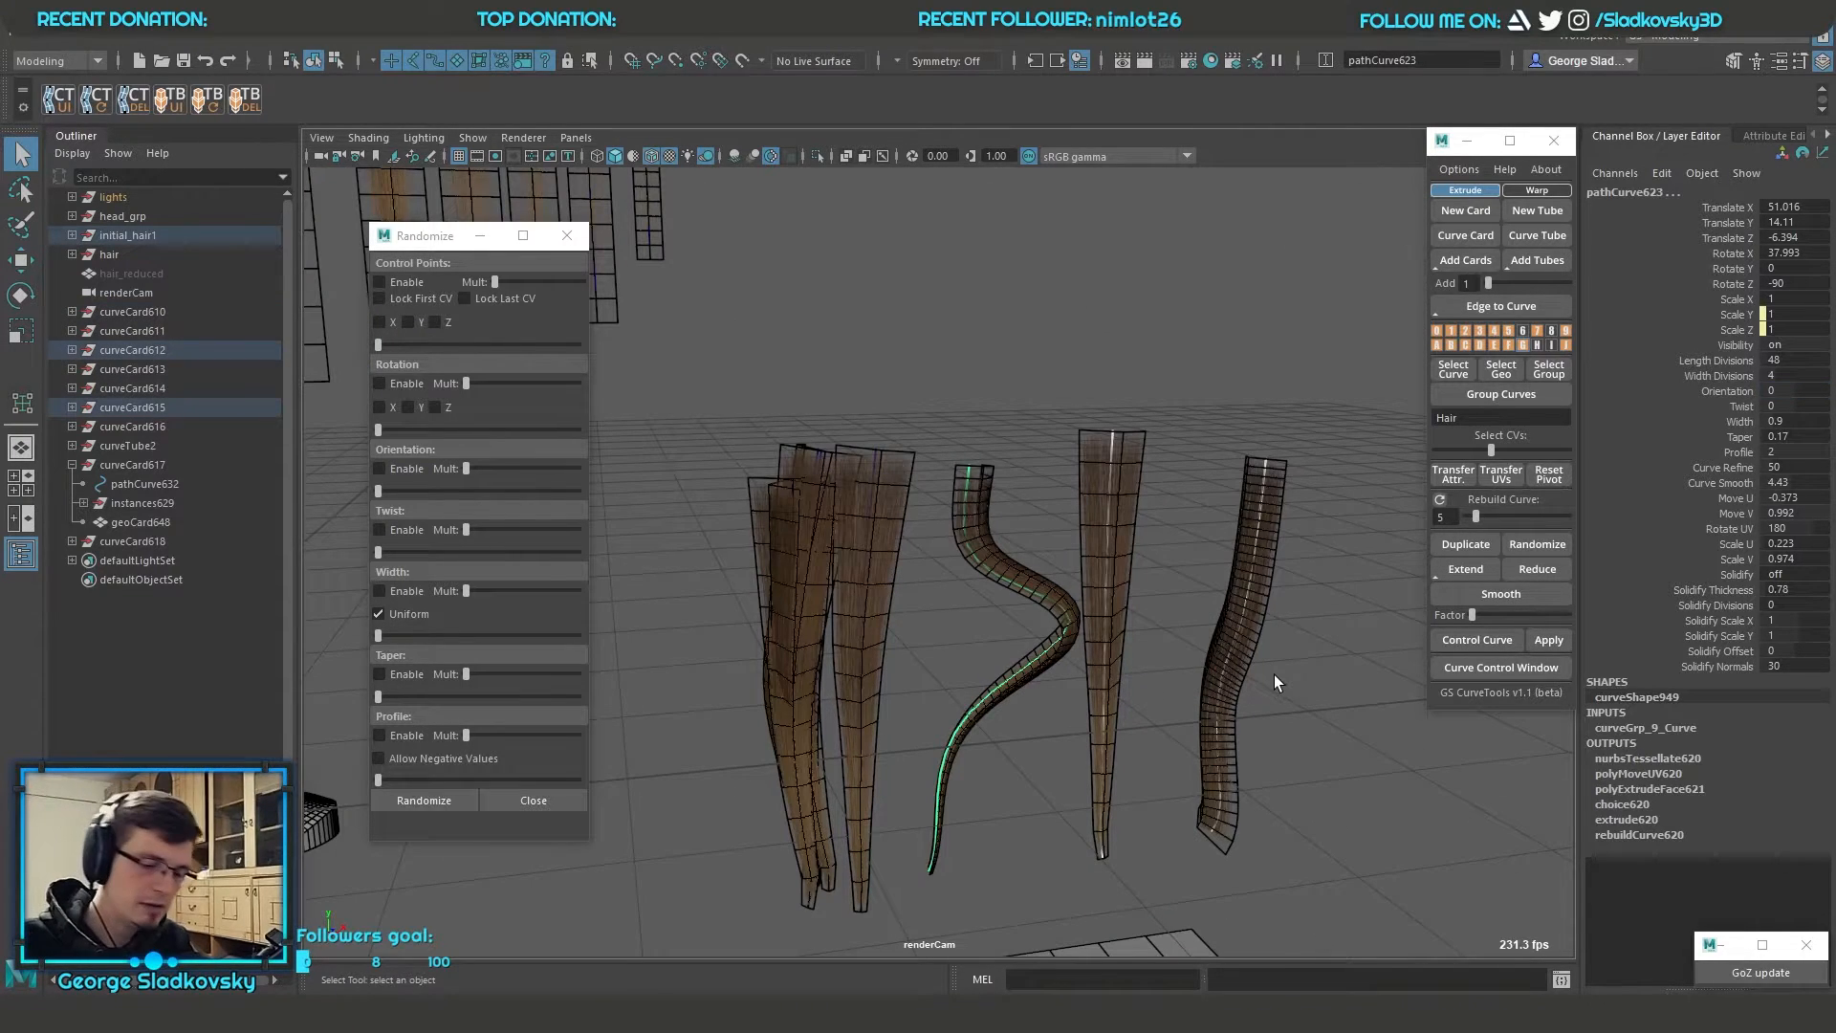
pyautogui.press('Up')
pyautogui.press('Delete')
# Duplicate the selected remaining hair cards and move the copies beside the originals
pyautogui.moveTo(721, 569); pyautogui.dragTo(966, 706)
pyautogui.press('f')
pyautogui.keyDown('alt'); pyautogui.moveTo(995, 696); pyautogui.dragTo(1166, 641); pyautogui.keyUp('alt')
pyautogui.click(1474, 546)
pyautogui.keyDown('alt'); pyautogui.moveTo(1163, 517); pyautogui.dragTo(1081, 633); pyautogui.keyUp('alt')
pyautogui.press('w')
pyautogui.moveTo(885, 448); pyautogui.dragTo(1032, 420)
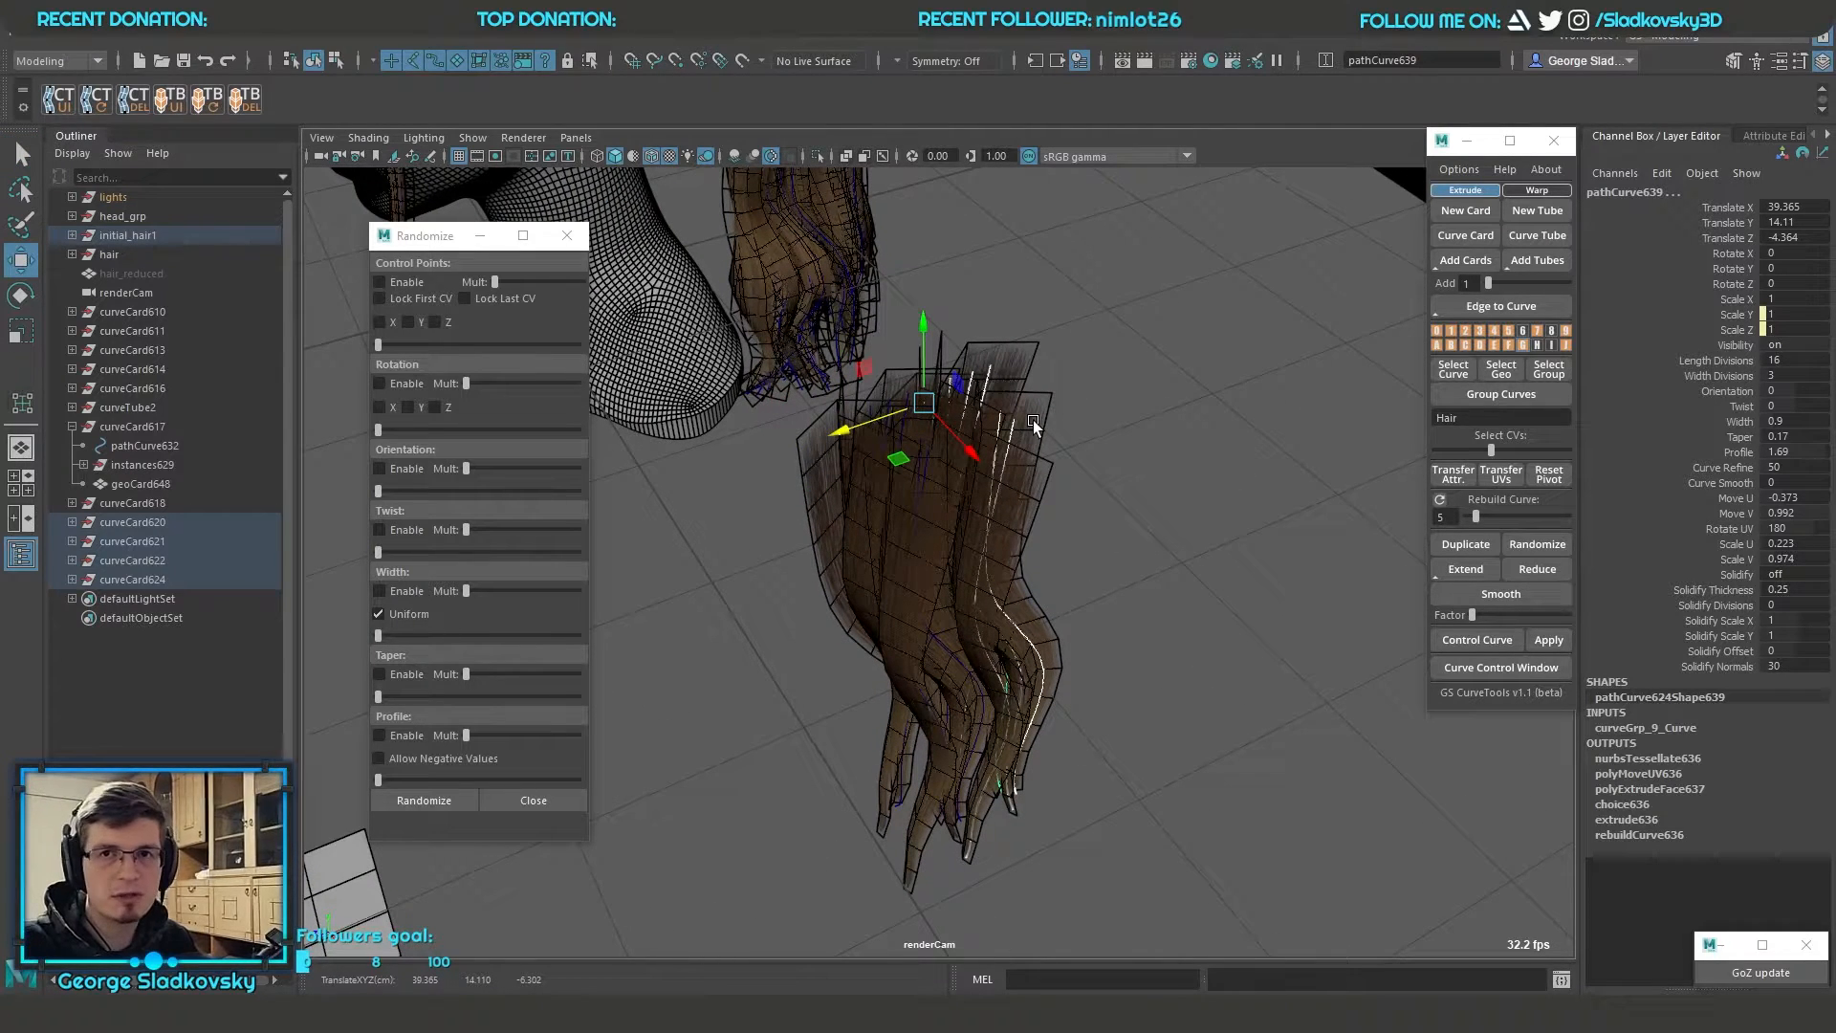
# Place the copied hair cards beside the originals, duplicate all of them again and select the whole enlarged clump
pyautogui.moveTo(889, 414); pyautogui.dragTo(907, 408)
pyautogui.keyDown('ctrl'); pyautogui.keyDown('shift'); pyautogui.moveTo(802, 640); pyautogui.dragTo(1239, 771); pyautogui.keyUp('shift'); pyautogui.keyUp('ctrl')
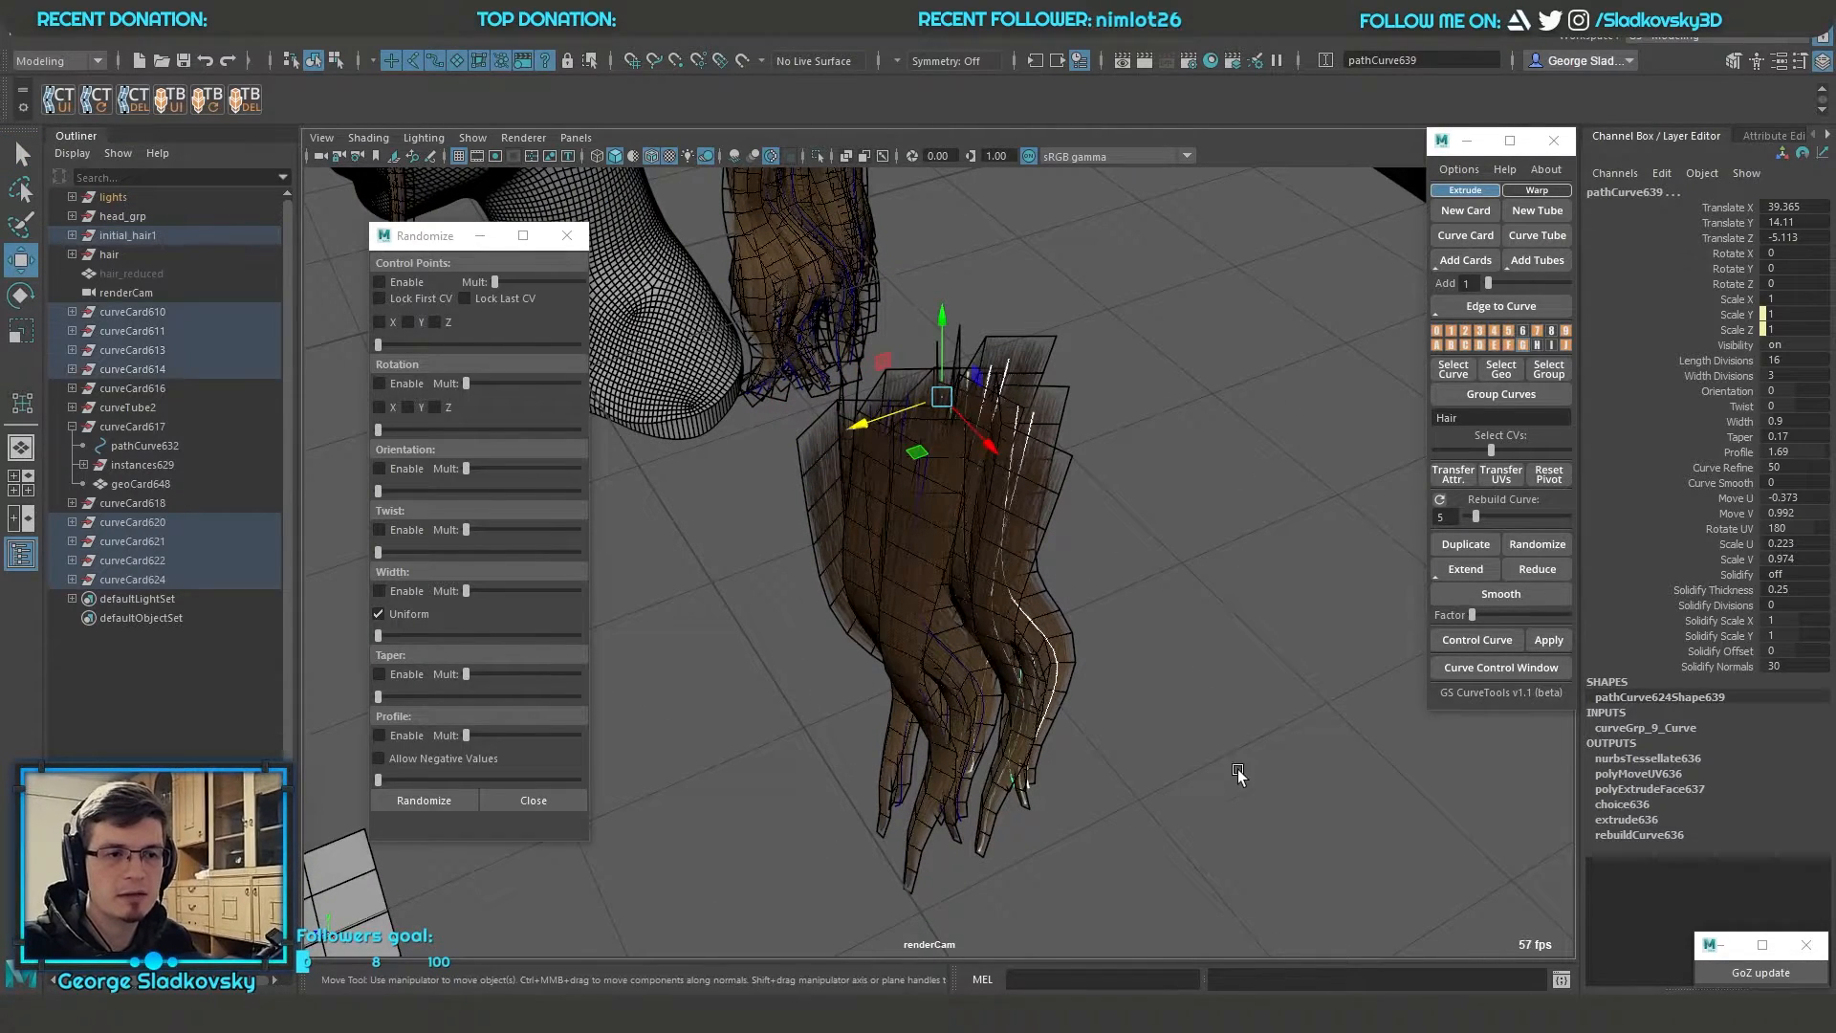
pyautogui.click(1468, 541)
pyautogui.keyDown('alt'); pyautogui.moveTo(1262, 541); pyautogui.dragTo(1186, 612); pyautogui.keyUp('alt')
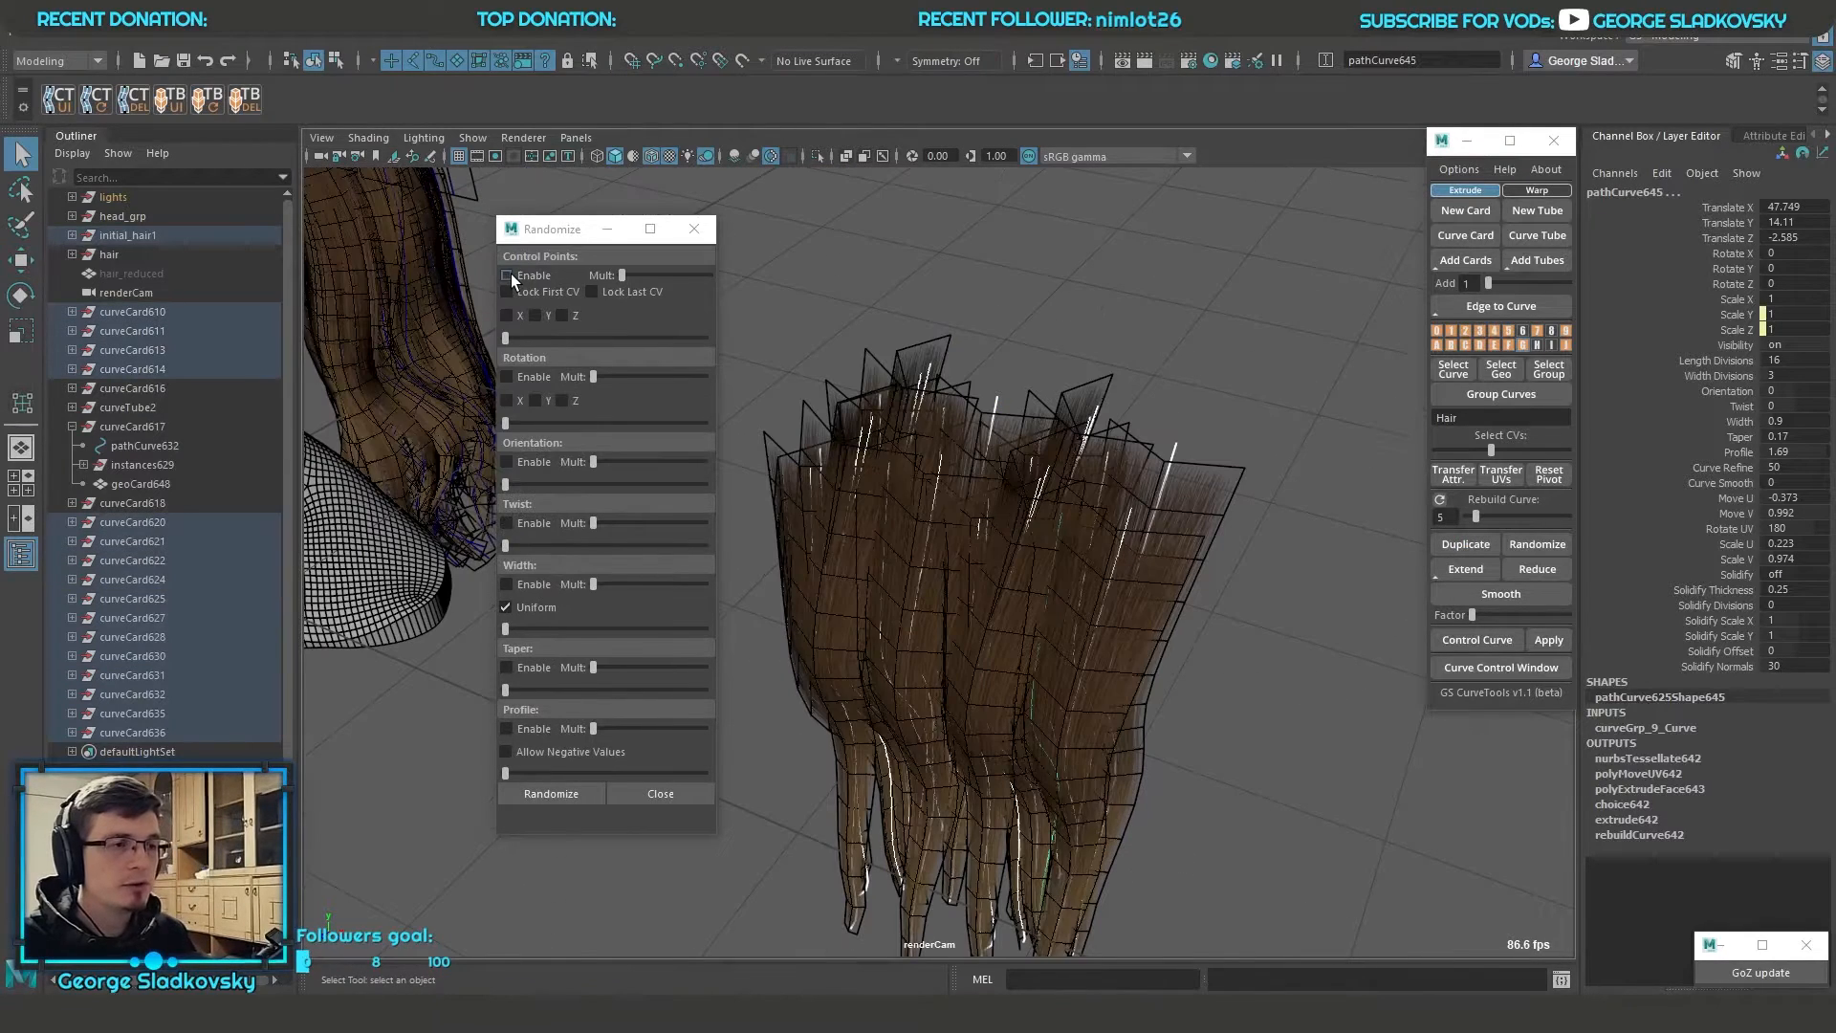
# Enable Control Points randomization on X and Z with the first and last CVs locked, slightly raising its multiplier and amount
pyautogui.click(507, 275)
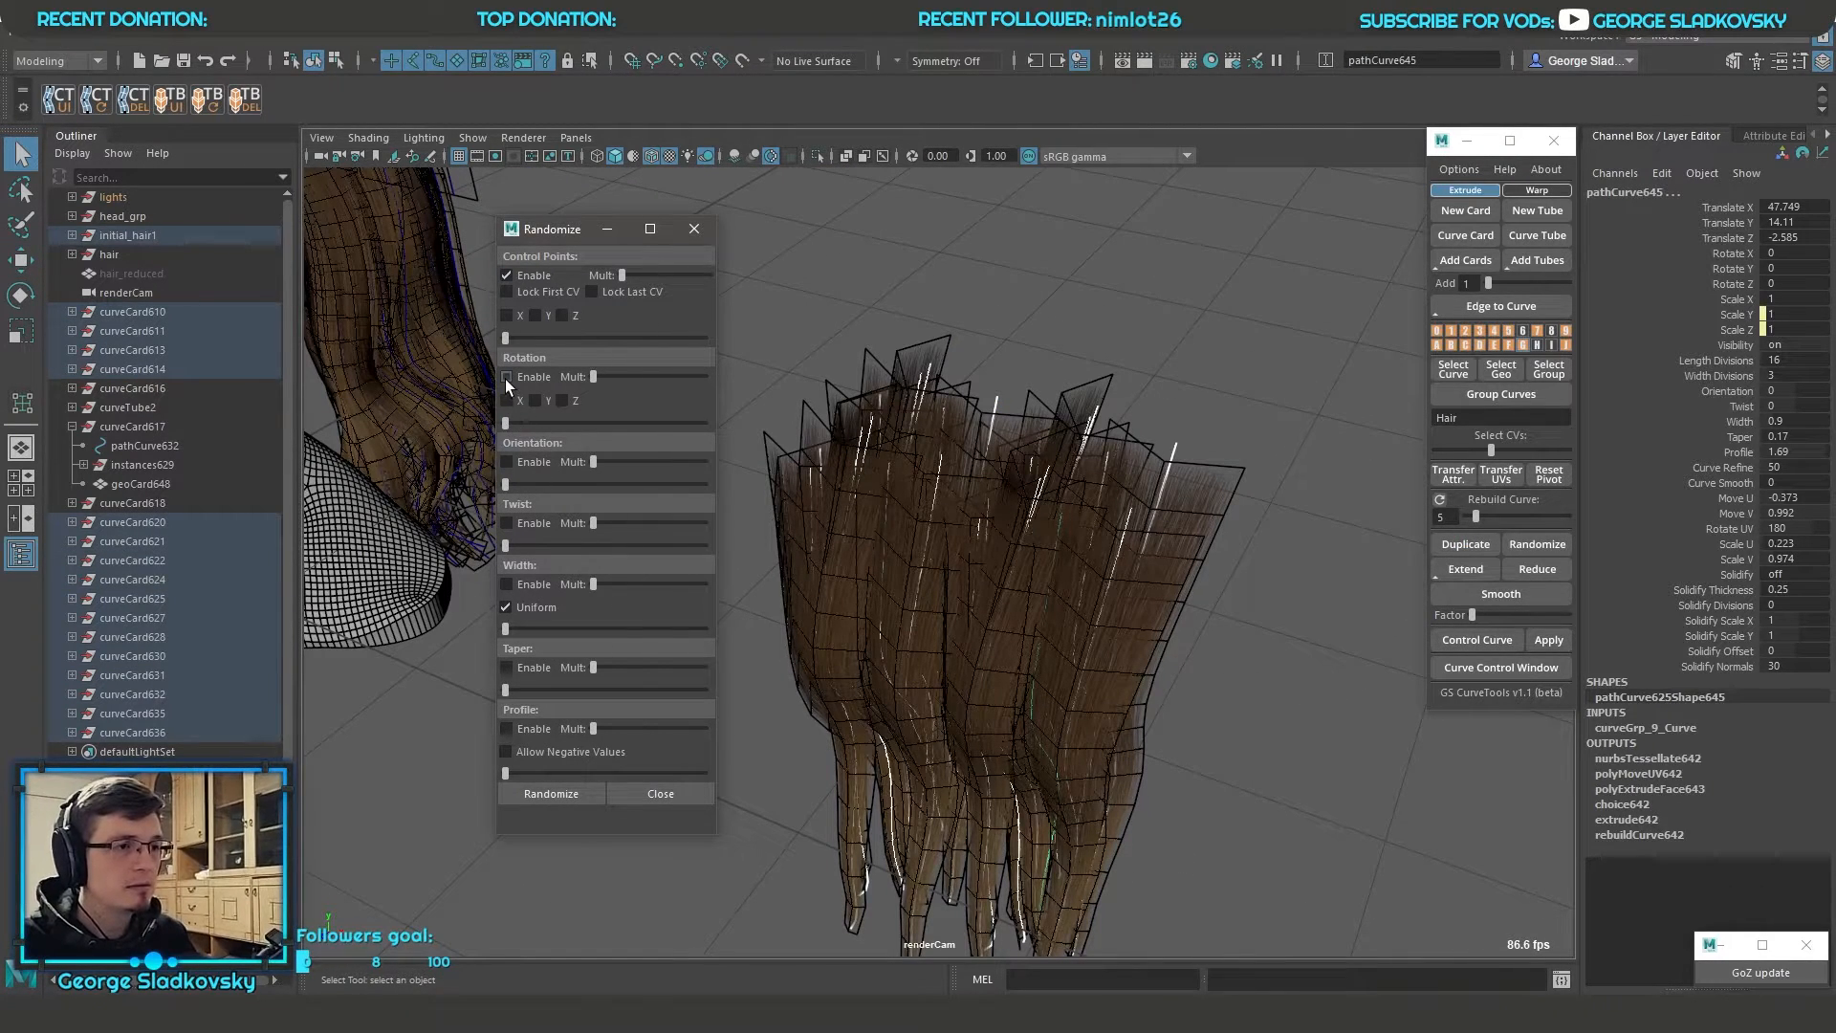
pyautogui.click(507, 523)
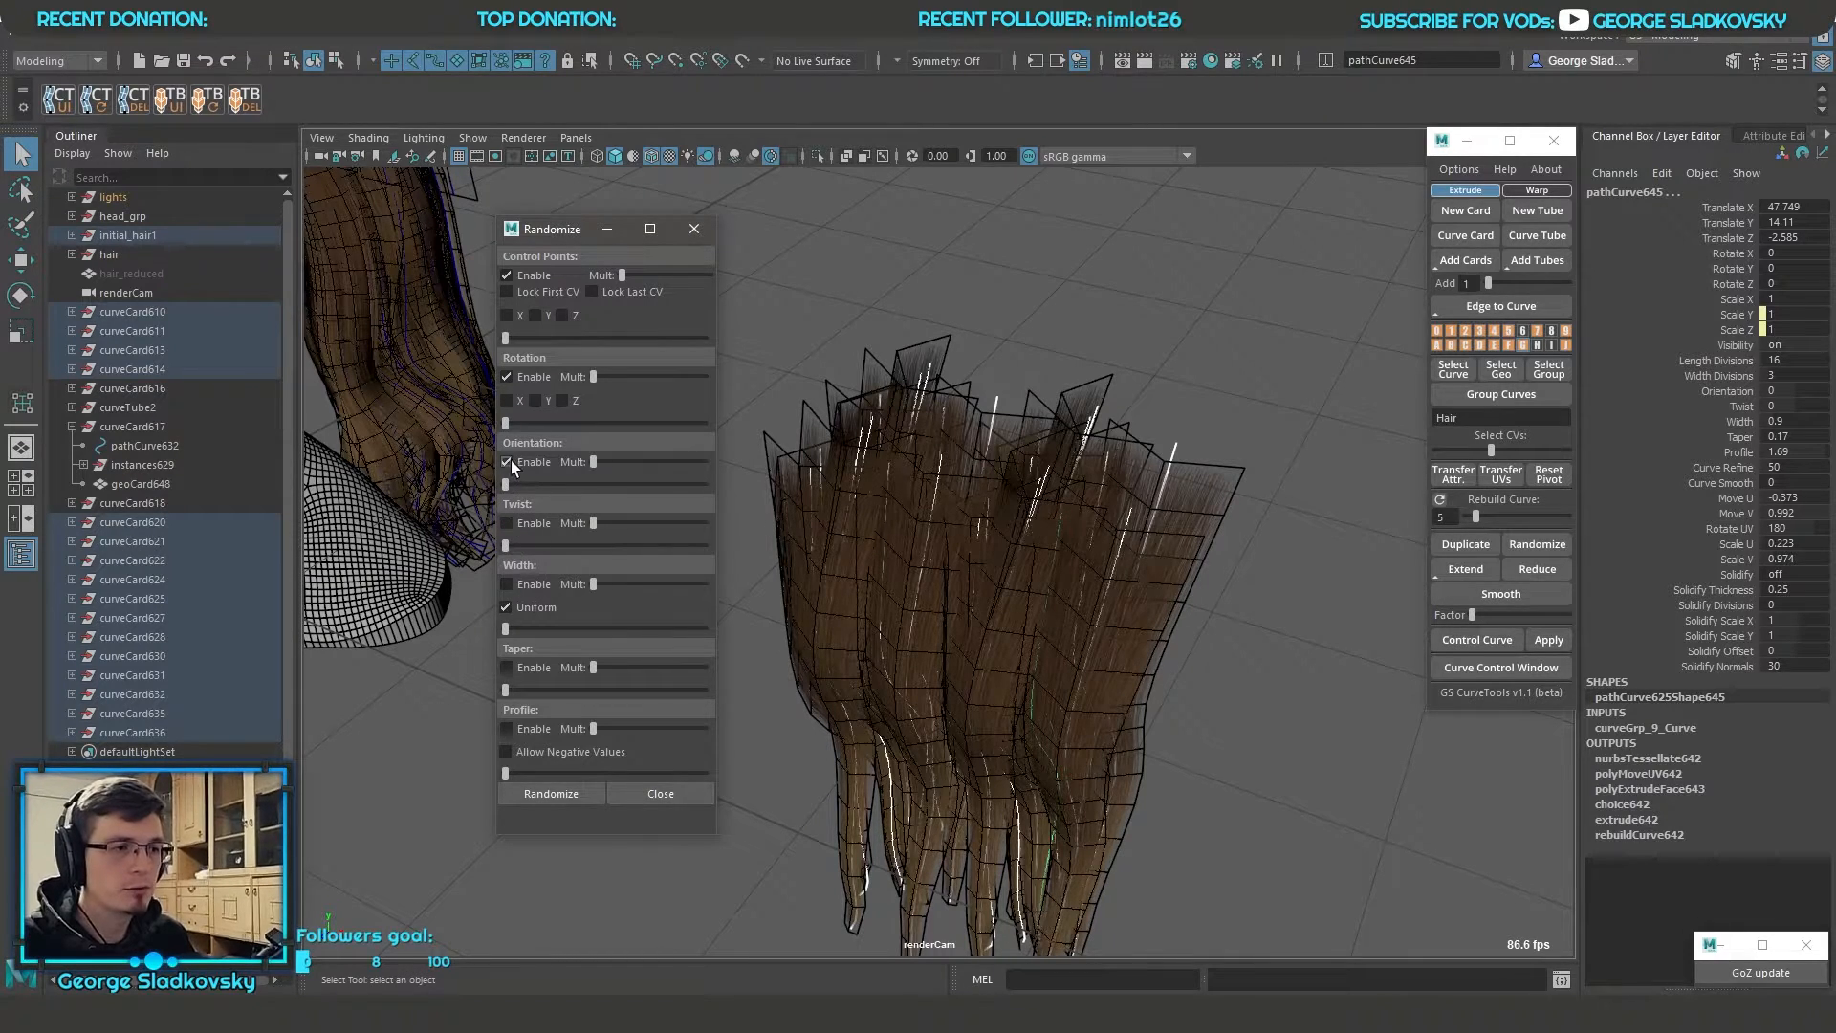
pyautogui.click(507, 275)
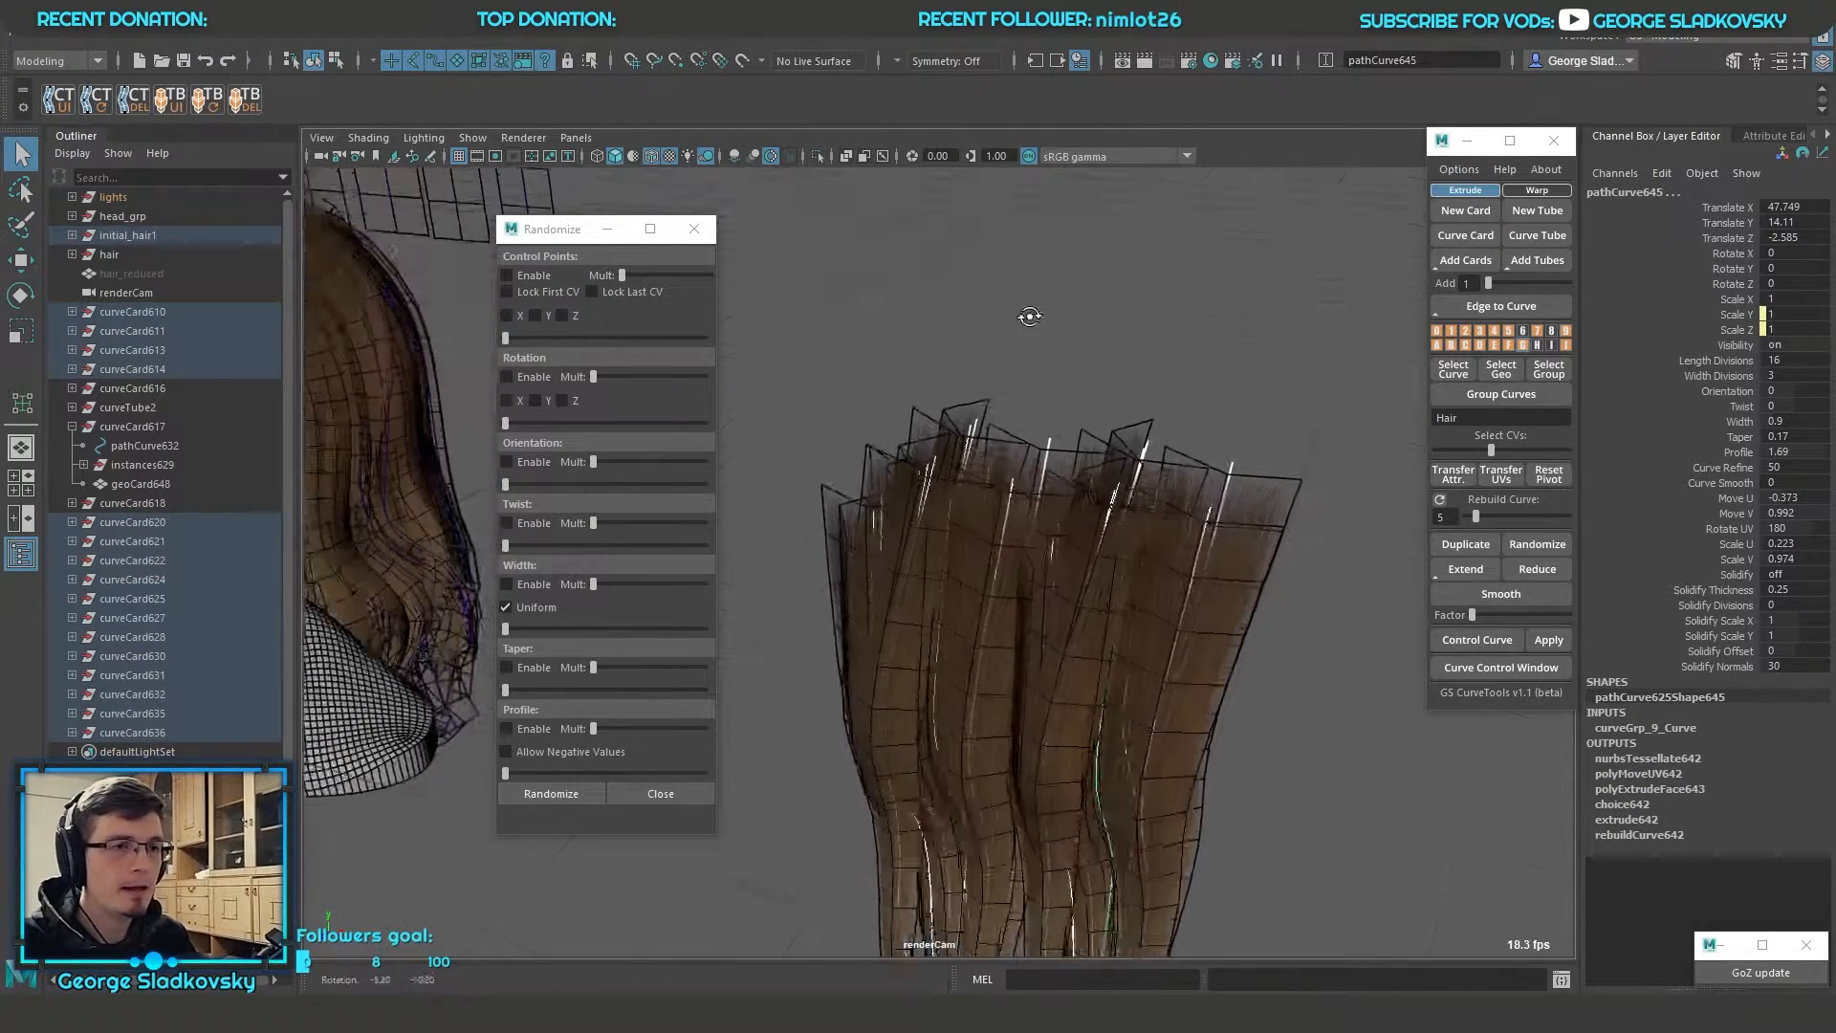
pyautogui.moveTo(623, 273); pyautogui.dragTo(668, 278)
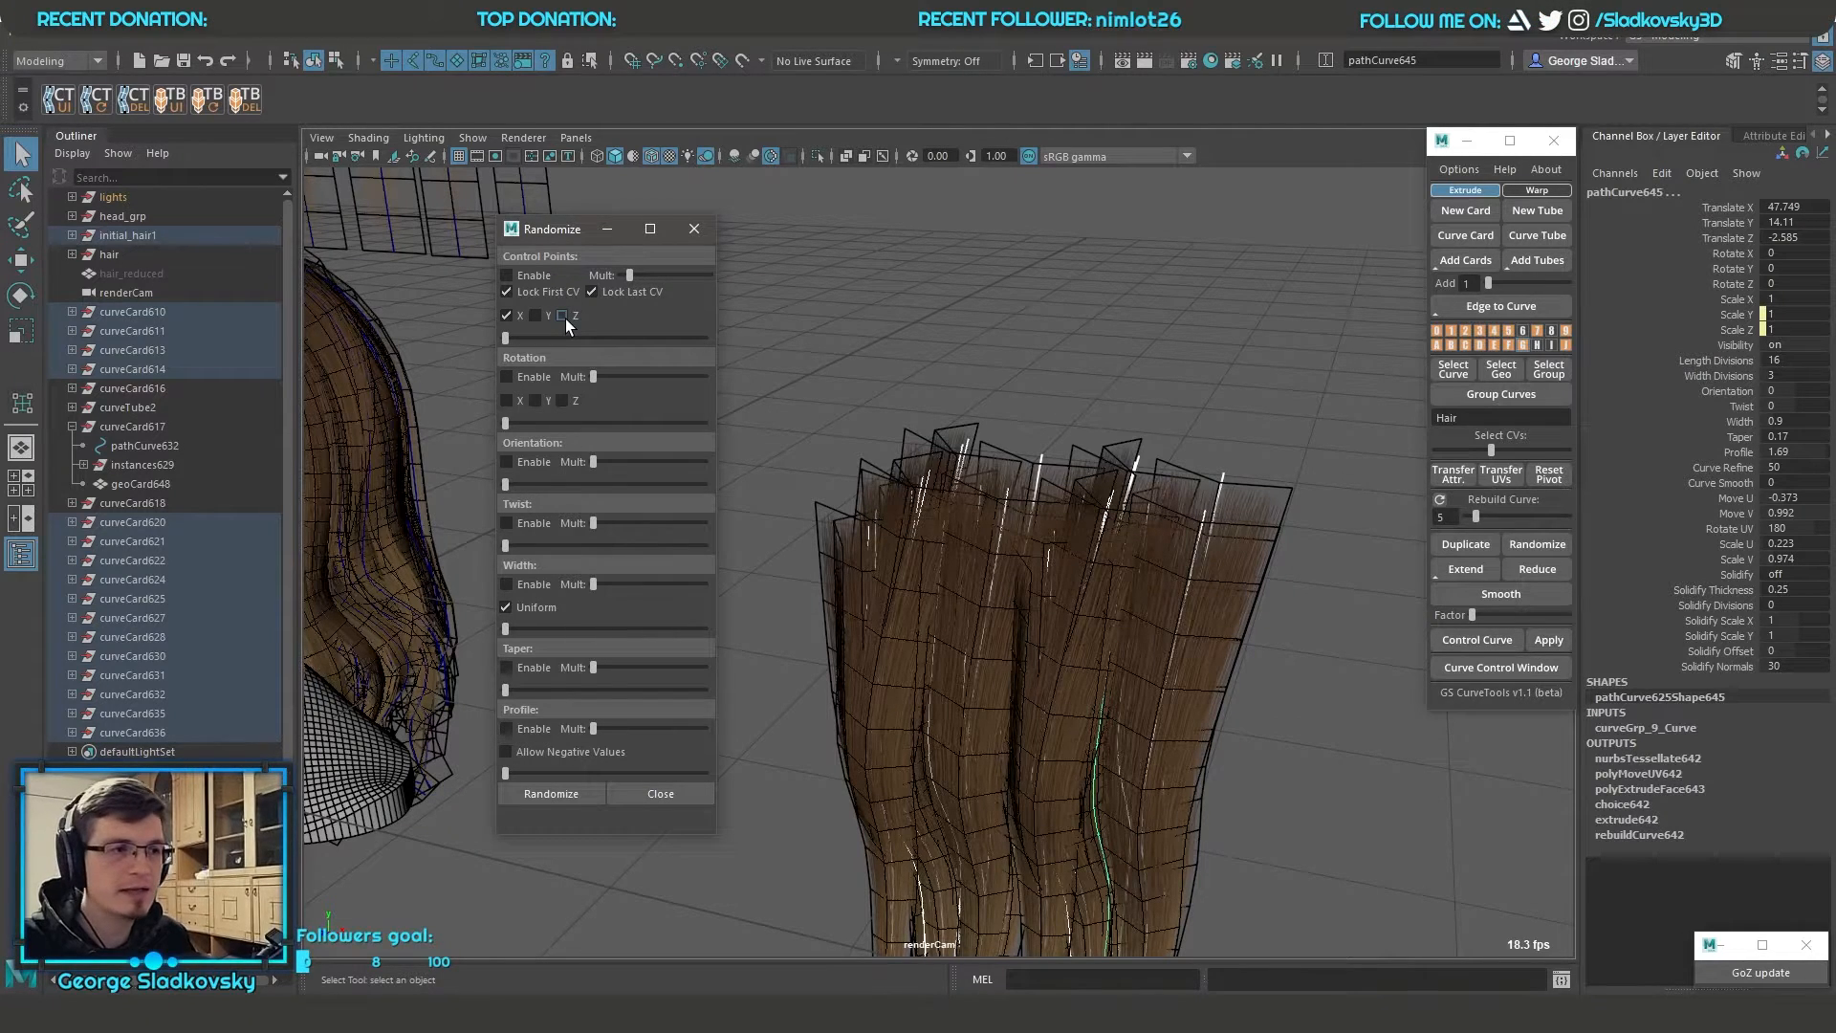
pyautogui.moveTo(604, 343); pyautogui.dragTo(543, 337)
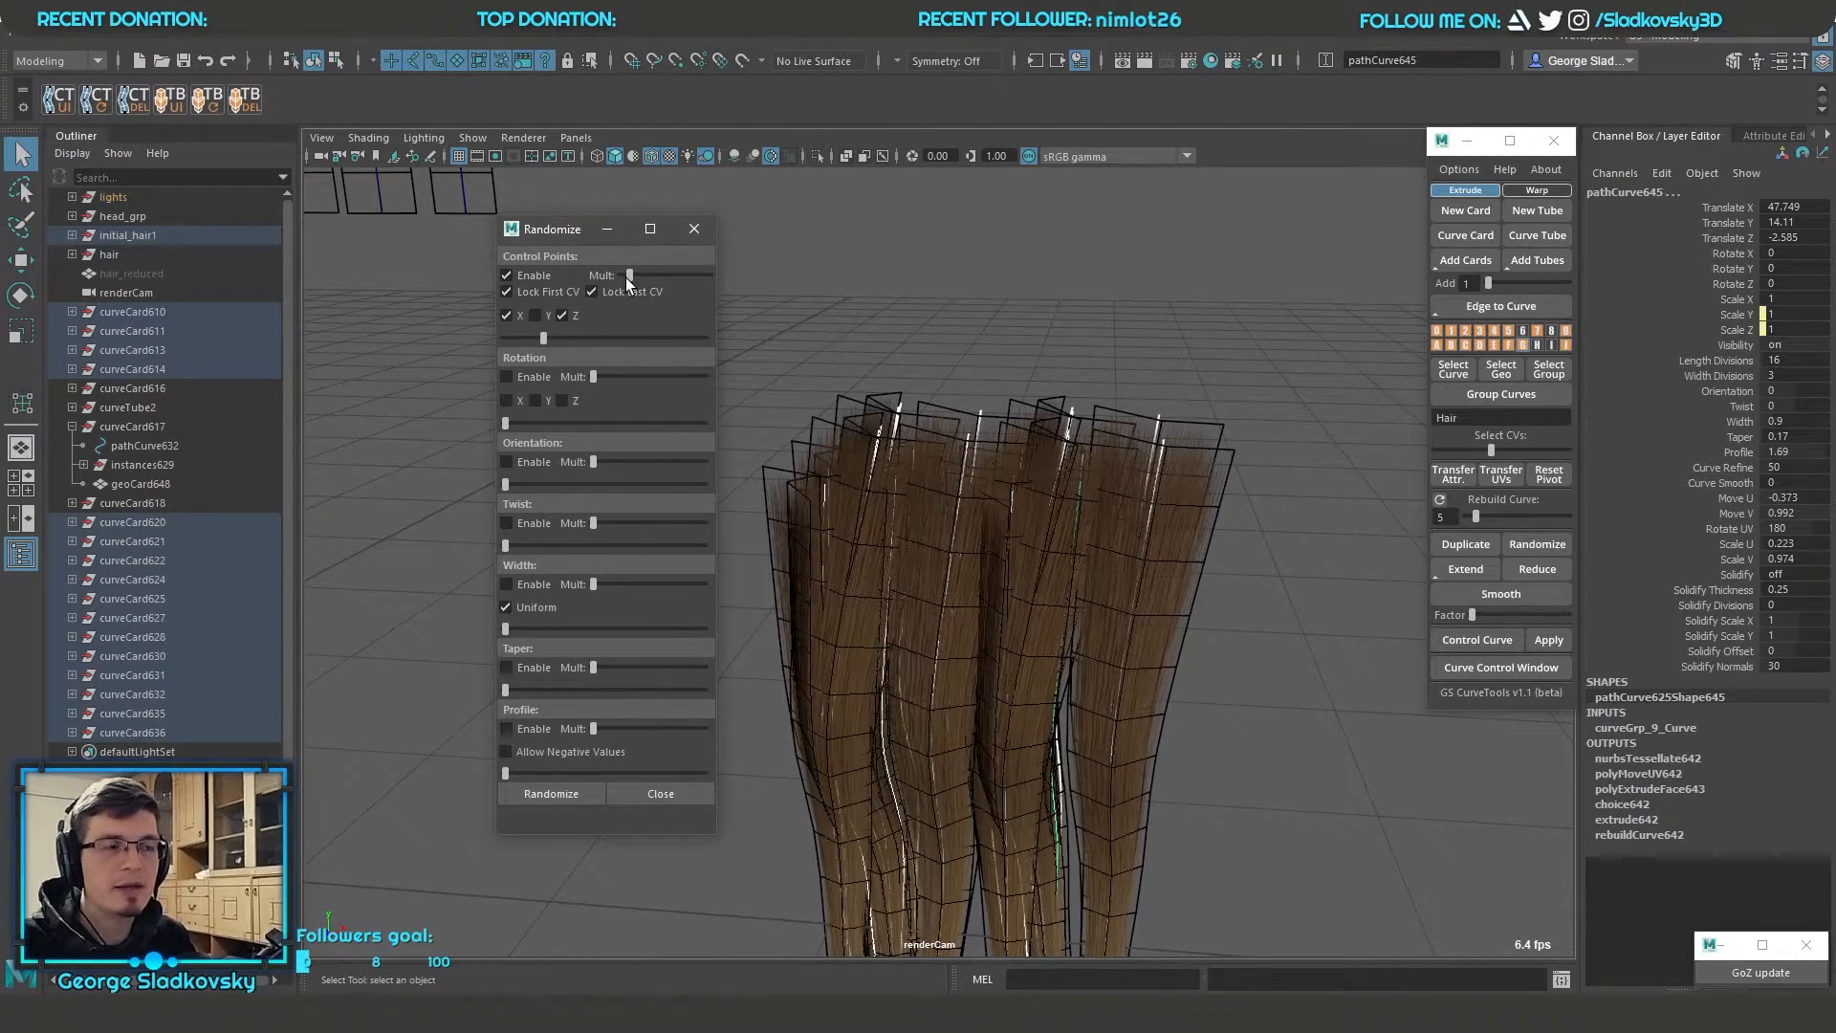
# Try a stronger Control Points randomization amount on the selected hair cards
pyautogui.keyDown('alt'); pyautogui.moveTo(918, 330); pyautogui.dragTo(914, 516); pyautogui.keyUp('alt')
pyautogui.keyDown('alt'); pyautogui.moveTo(914, 517); pyautogui.dragTo(674, 354, button='middle'); pyautogui.keyUp('alt')
pyautogui.moveTo(540, 337); pyautogui.dragTo(634, 340)
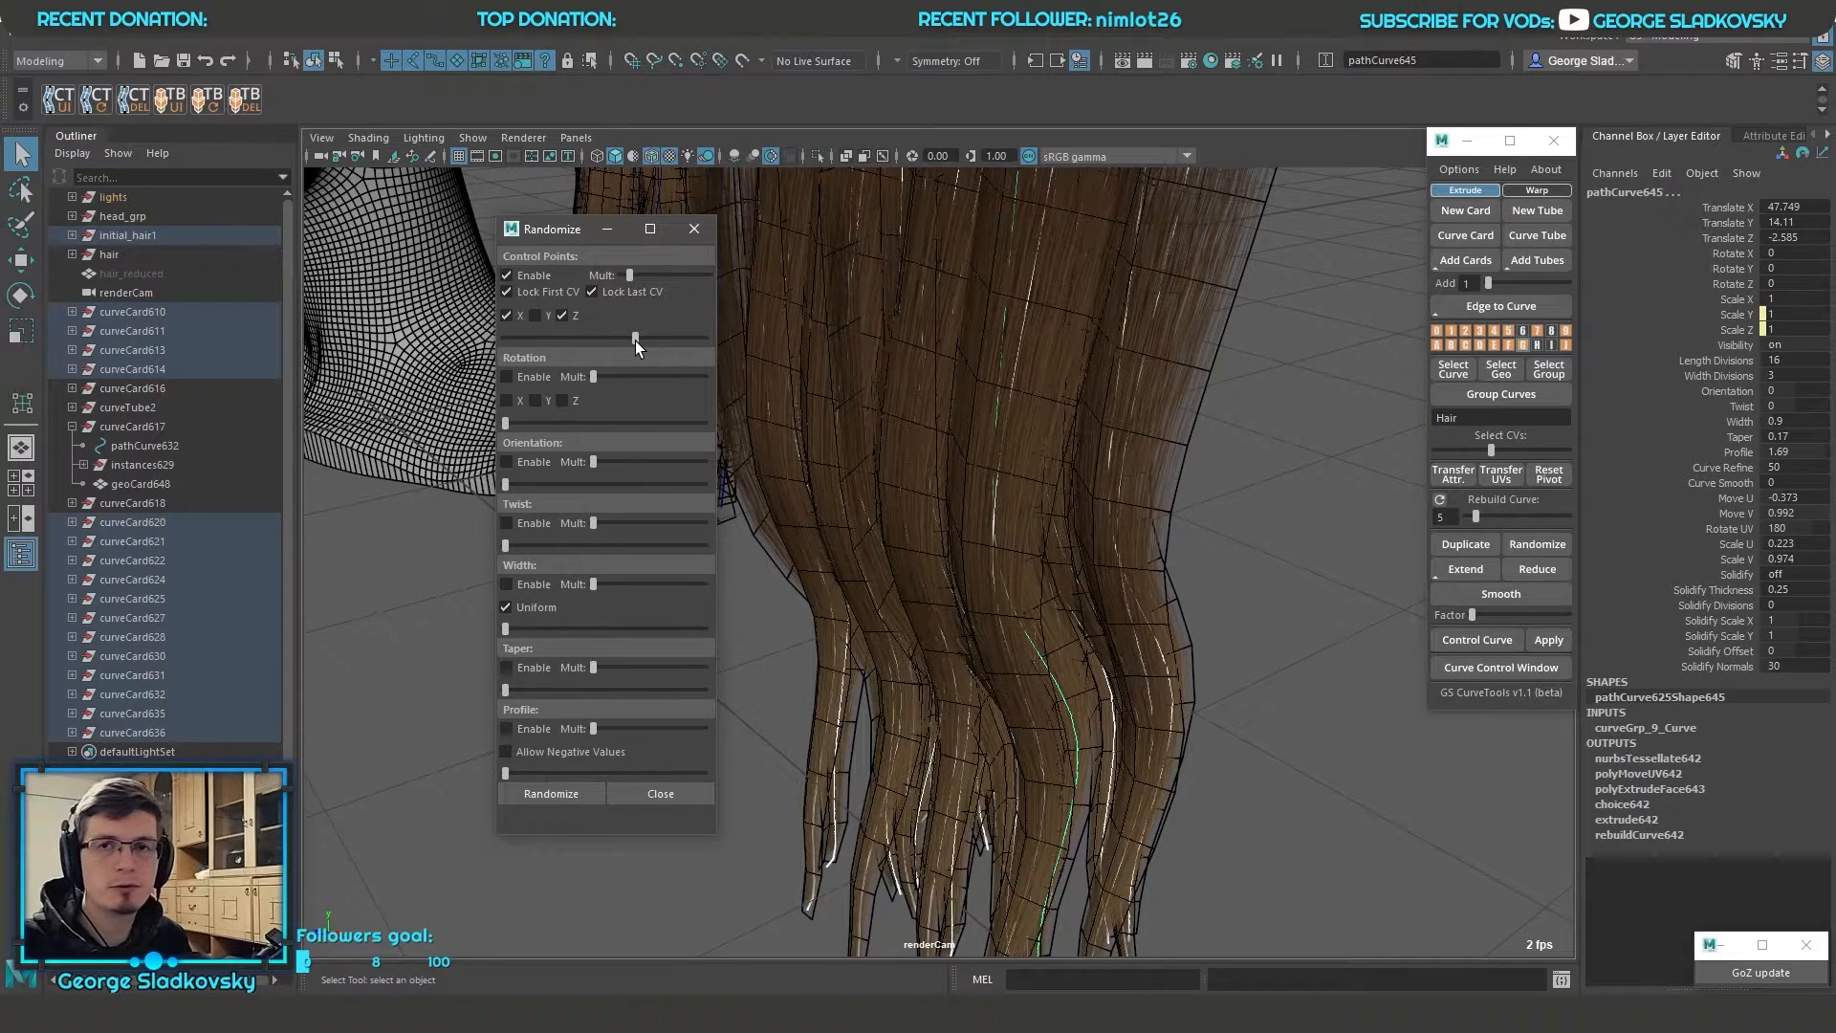
pyautogui.moveTo(635, 337)
pyautogui.mouseDown()
pyautogui.moveTo(560, 333)
pyautogui.moveTo(628, 341)
pyautogui.mouseUp()
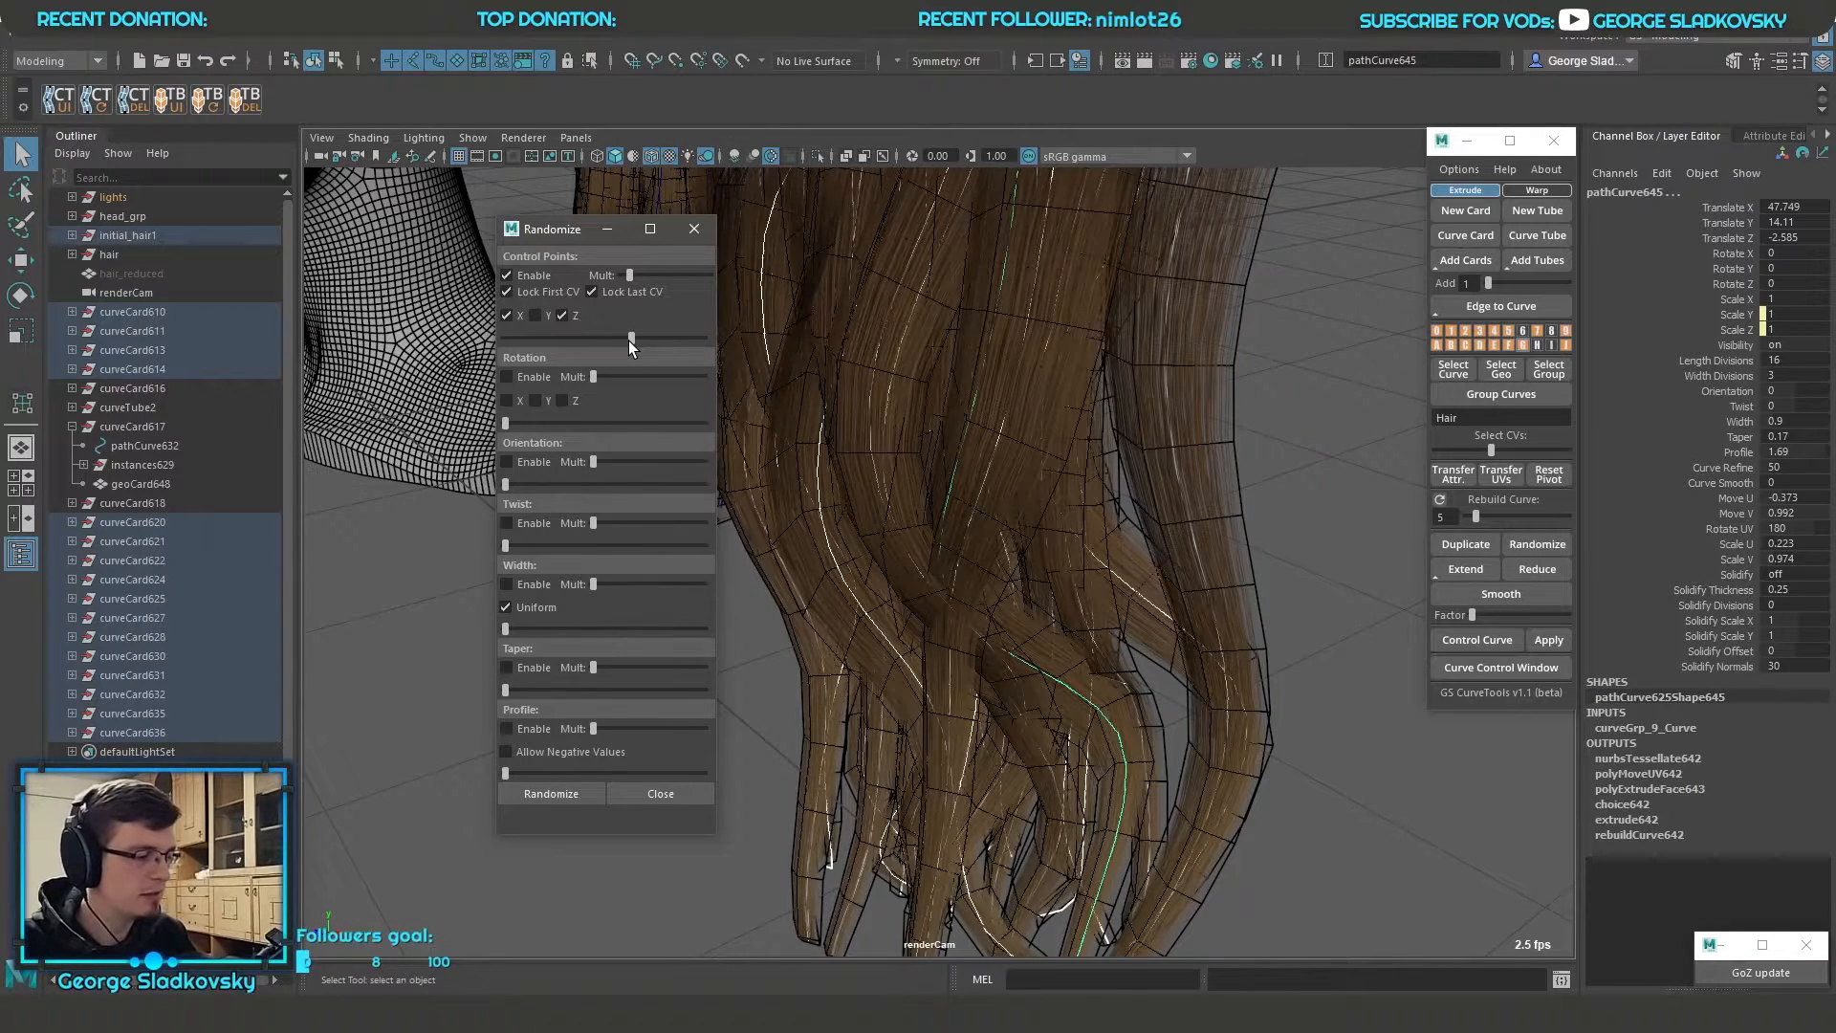
# Randomize the control points of the selected hair cards several more times
pyautogui.click(551, 793)
pyautogui.keyDown('alt'); pyautogui.moveTo(975, 667); pyautogui.dragTo(1156, 664); pyautogui.keyUp('alt')
pyautogui.click(552, 801)
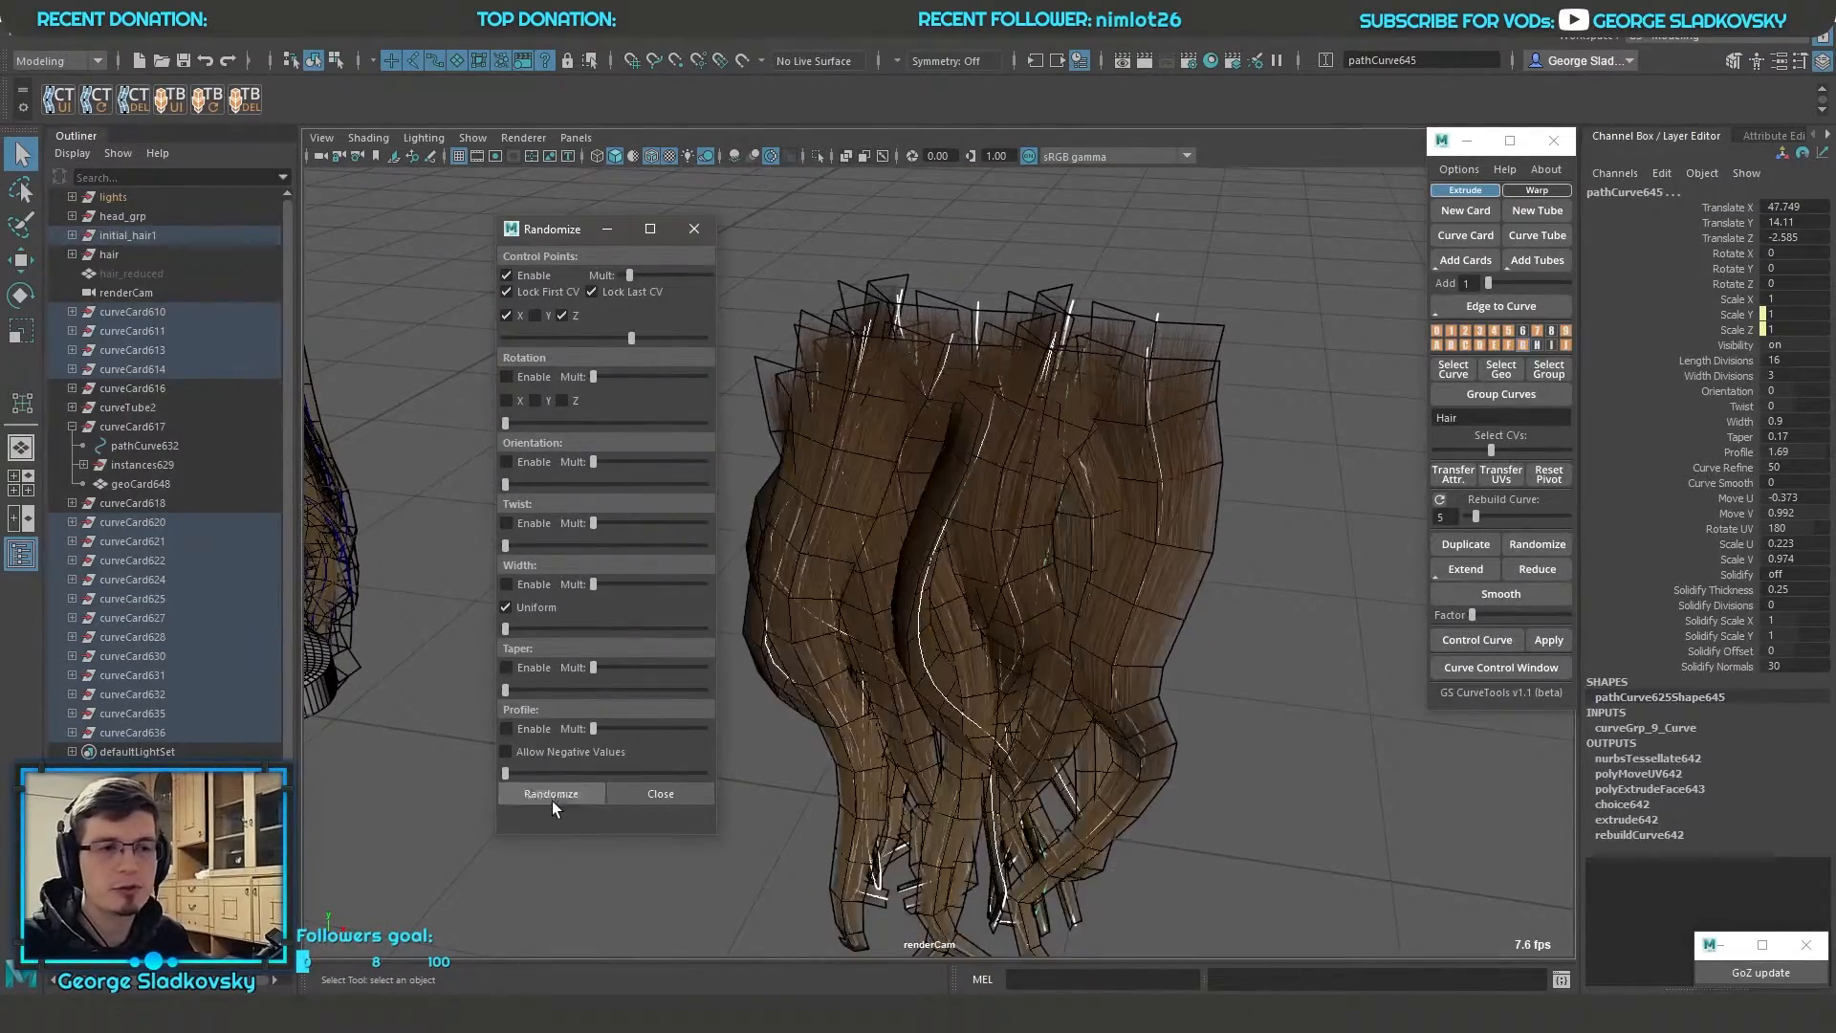
pyautogui.click(553, 800)
pyautogui.click(553, 800)
pyautogui.click(553, 799)
pyautogui.keyDown('alt'); pyautogui.moveTo(1156, 552); pyautogui.dragTo(1085, 564); pyautogui.keyUp('alt')
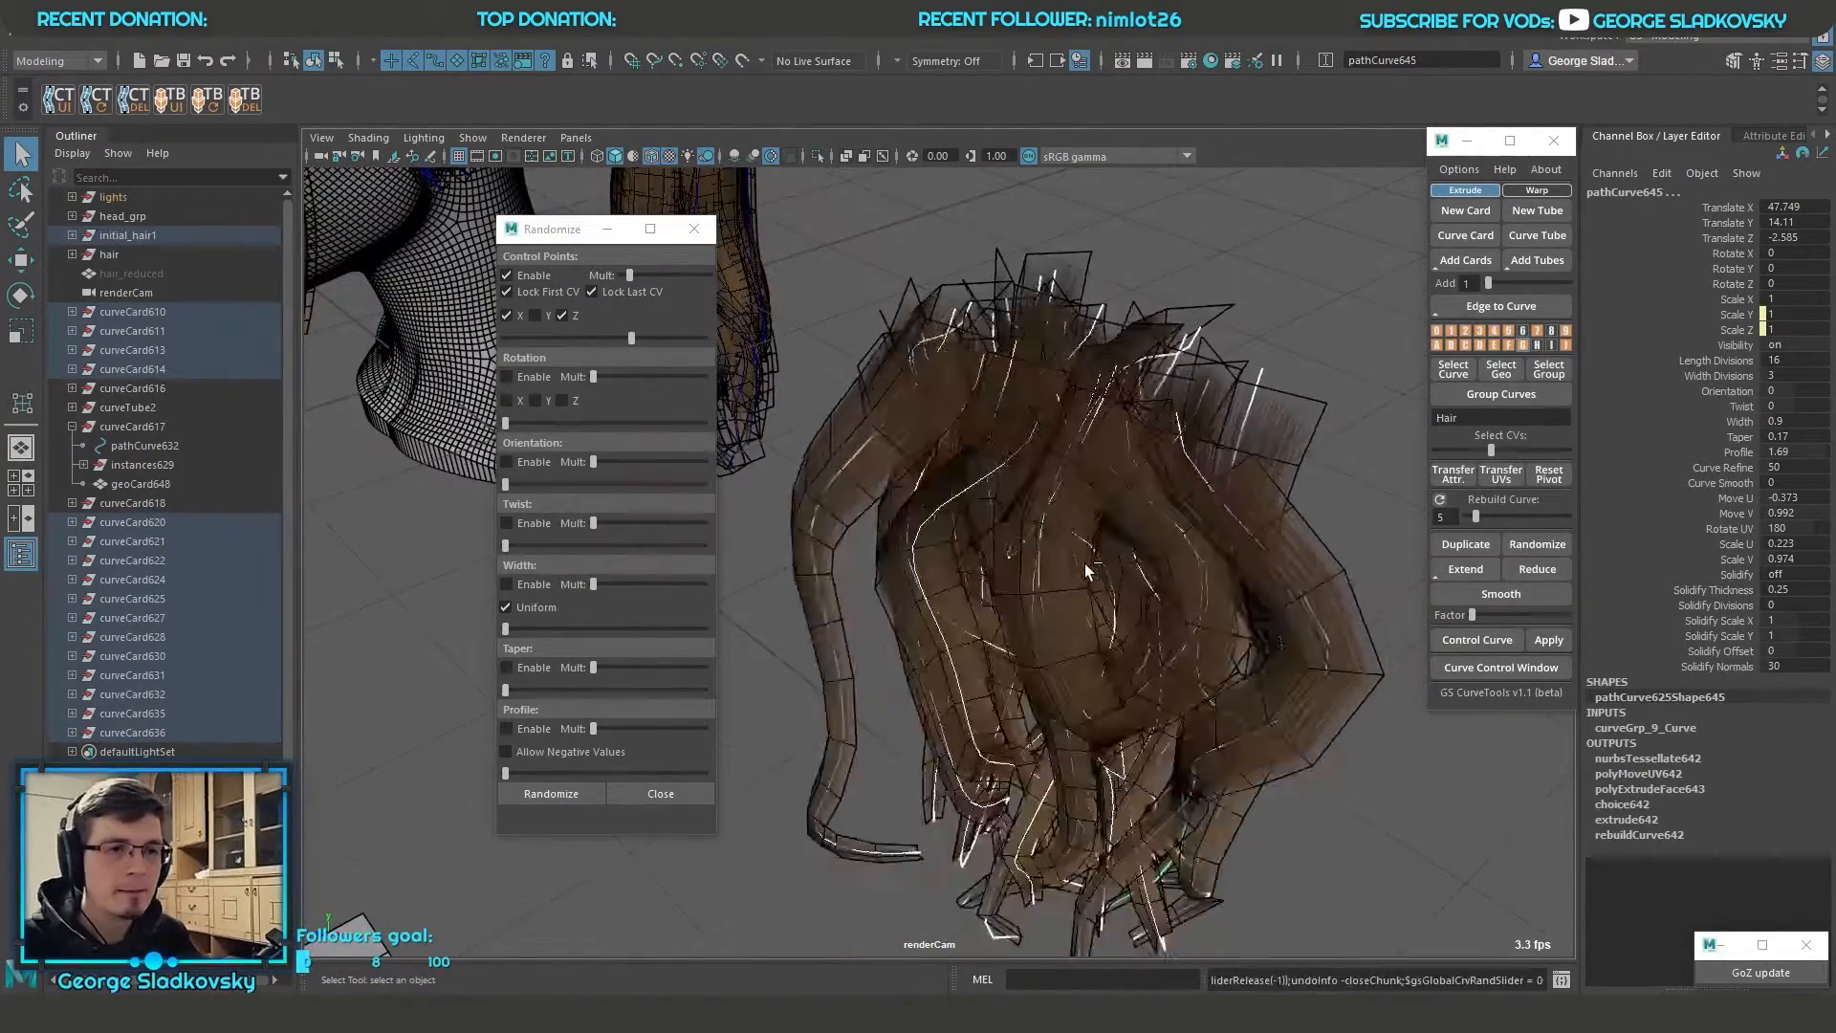
# Undo the control point randomizations and restore the selection of all the hair cards in the clump
pyautogui.hotkey('ctrl', 'z')
pyautogui.hotkey('ctrl', 'z')
pyautogui.hotkey('ctrl', 'z')
pyautogui.hotkey('ctrl', 'z')
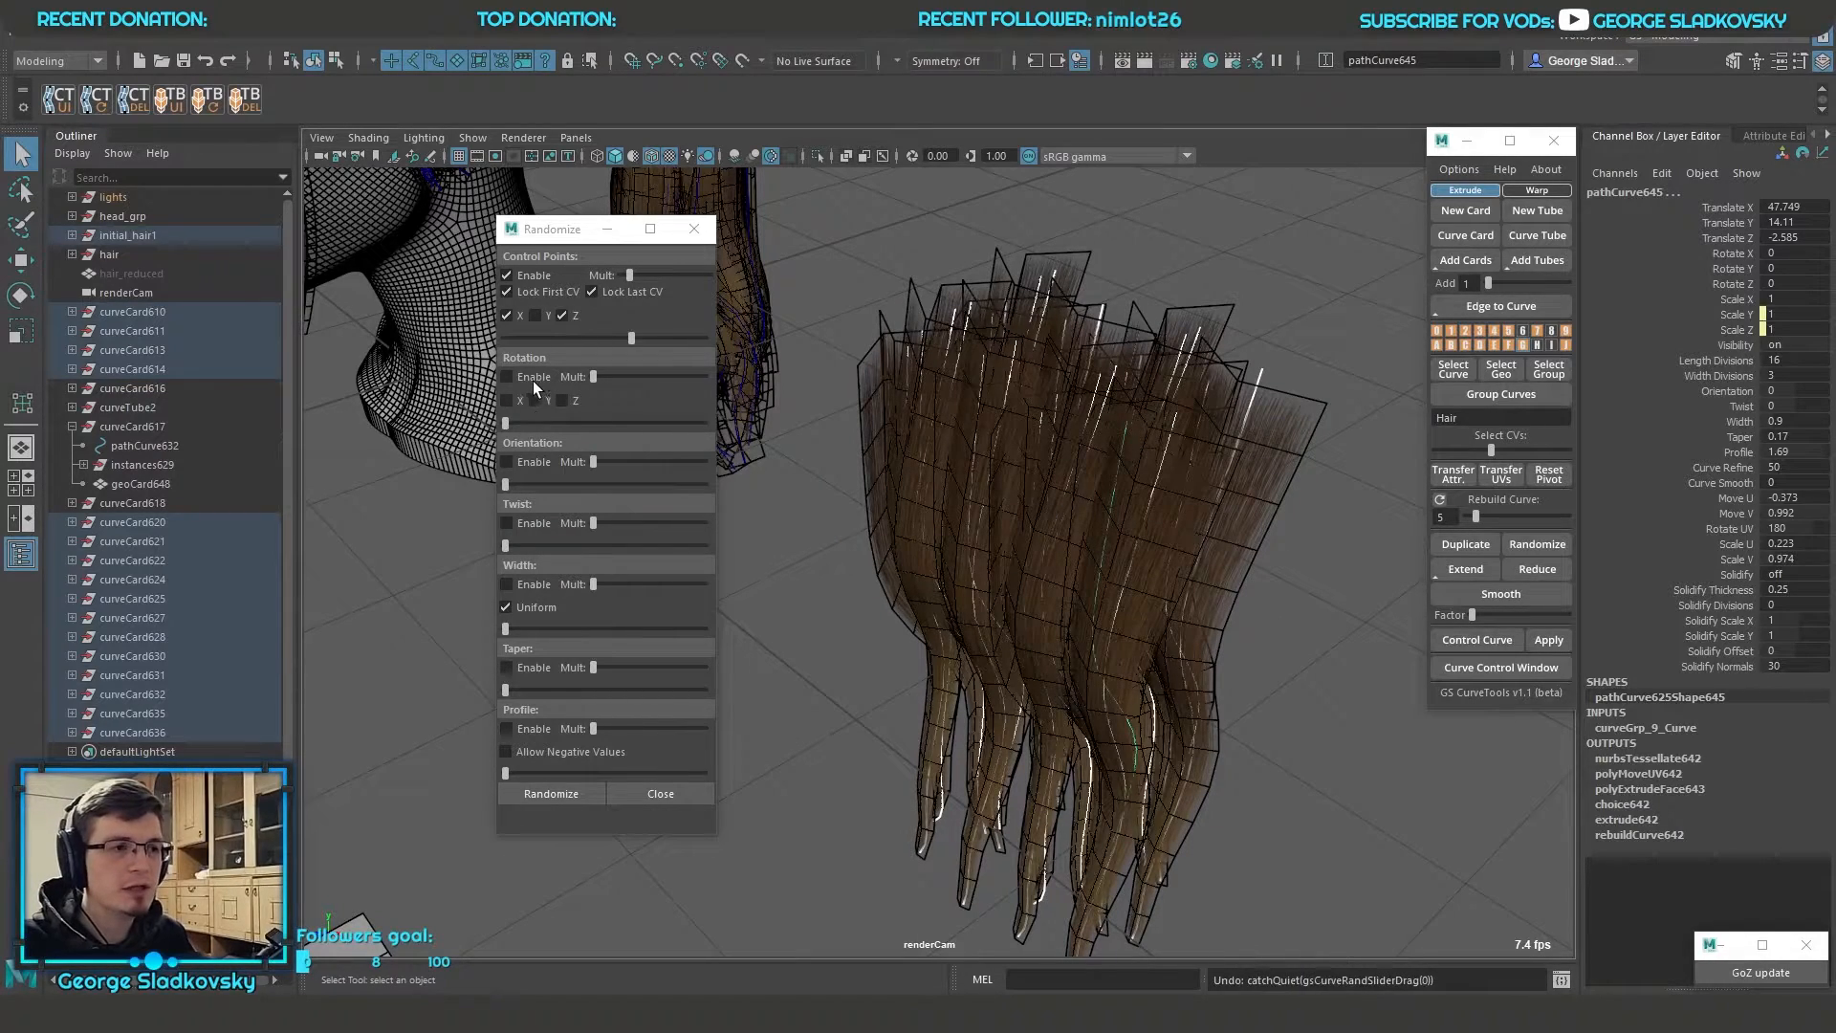
pyautogui.hotkey('ctrl', 'z')
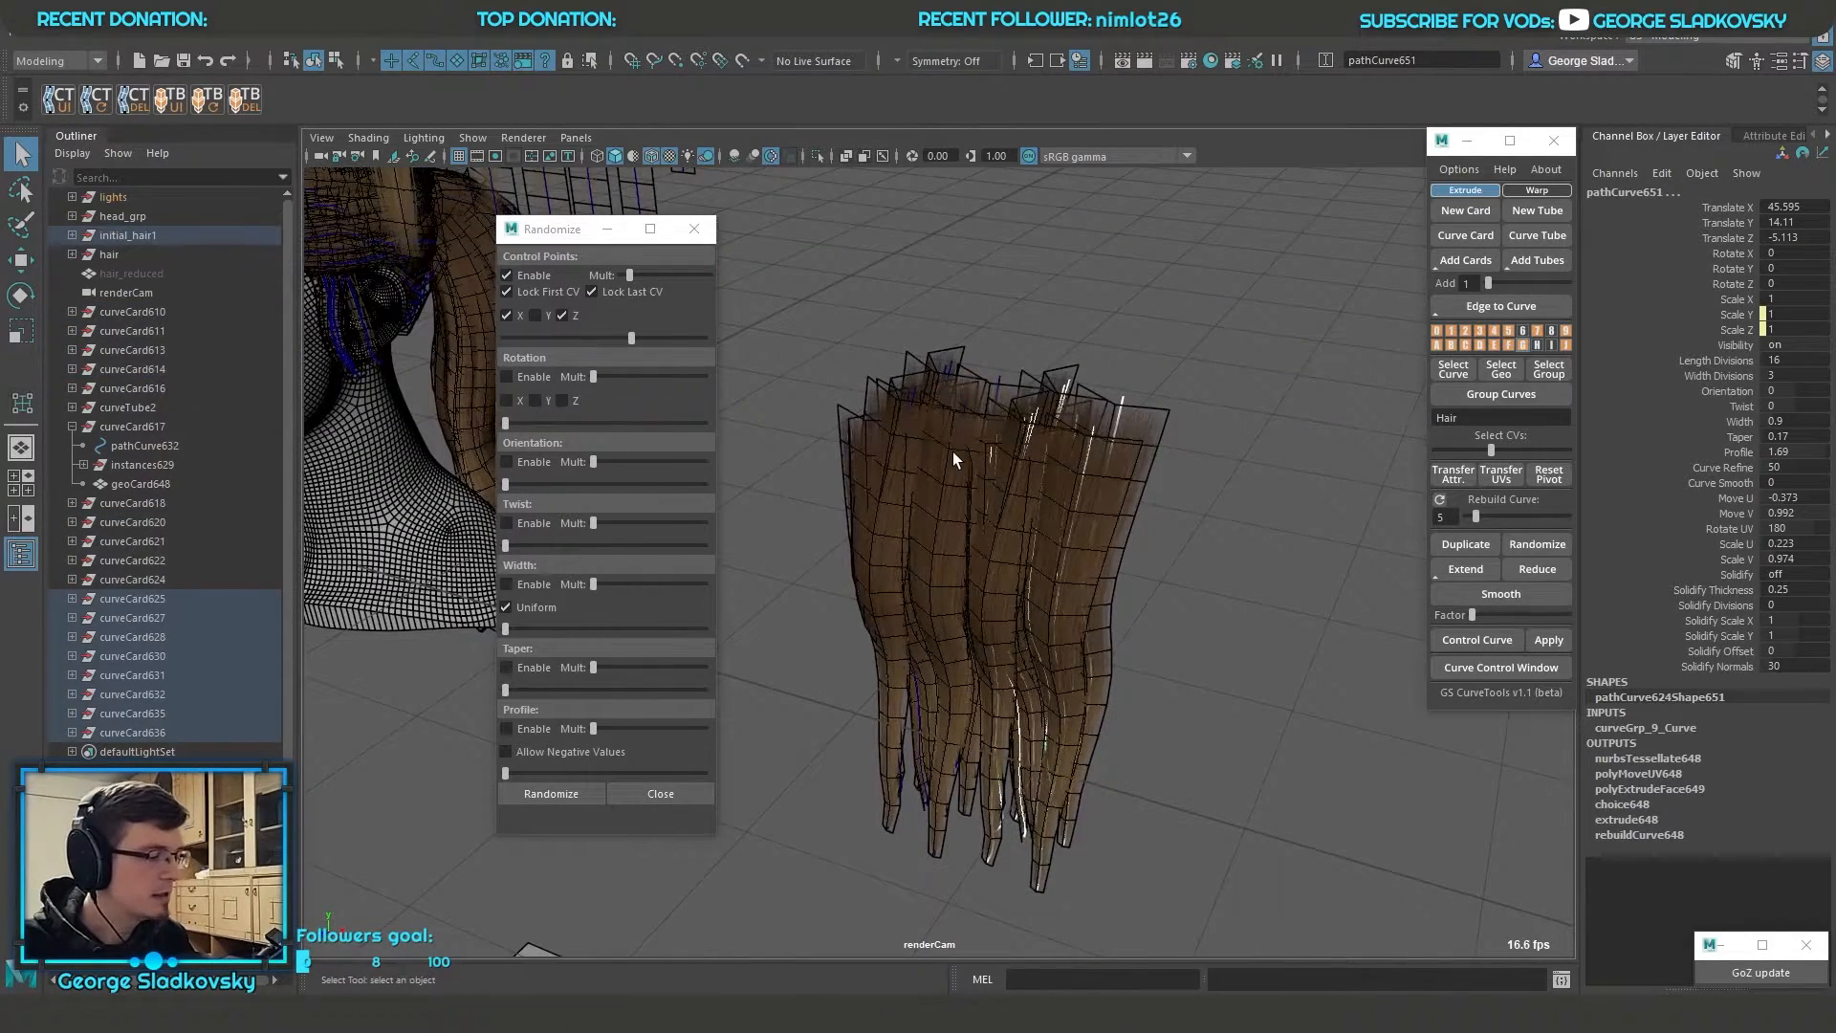
pyautogui.scroll(3, 951, 460)
pyautogui.hotkey('ctrl', 'z')
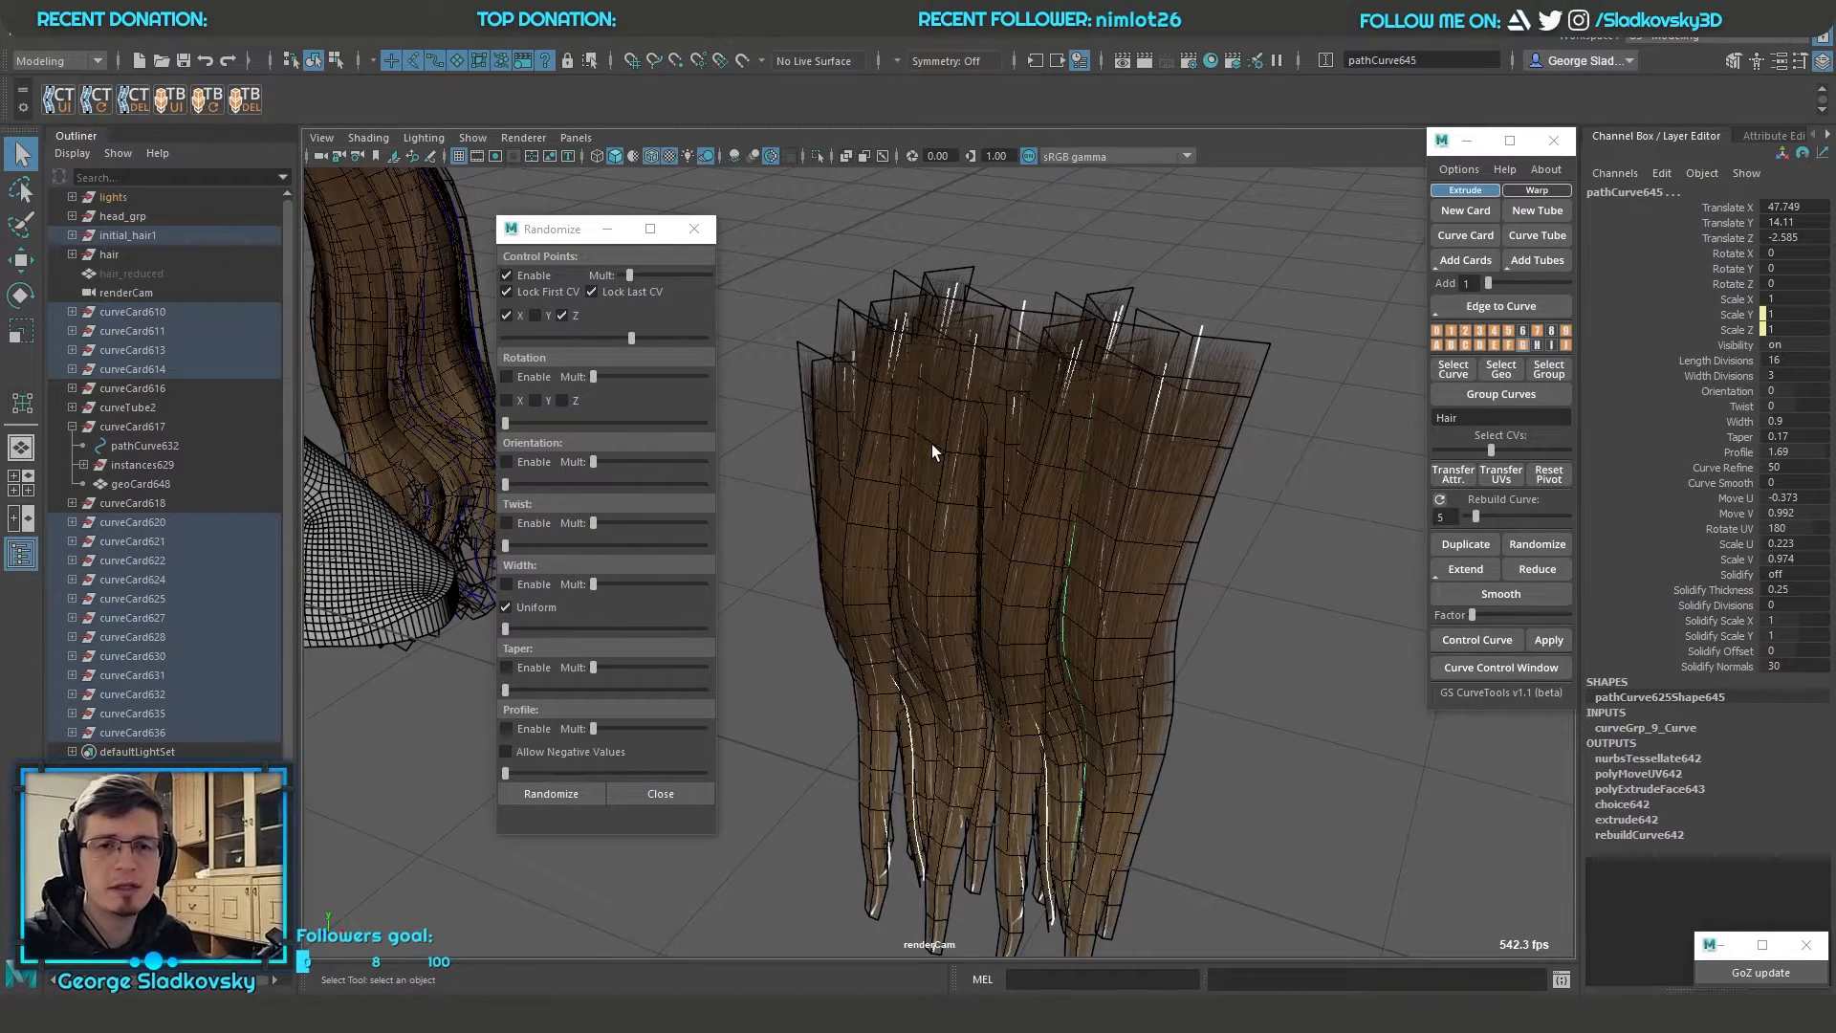
pyautogui.keyDown('alt'); pyautogui.moveTo(903, 442); pyautogui.dragTo(888, 450); pyautogui.keyUp('alt')
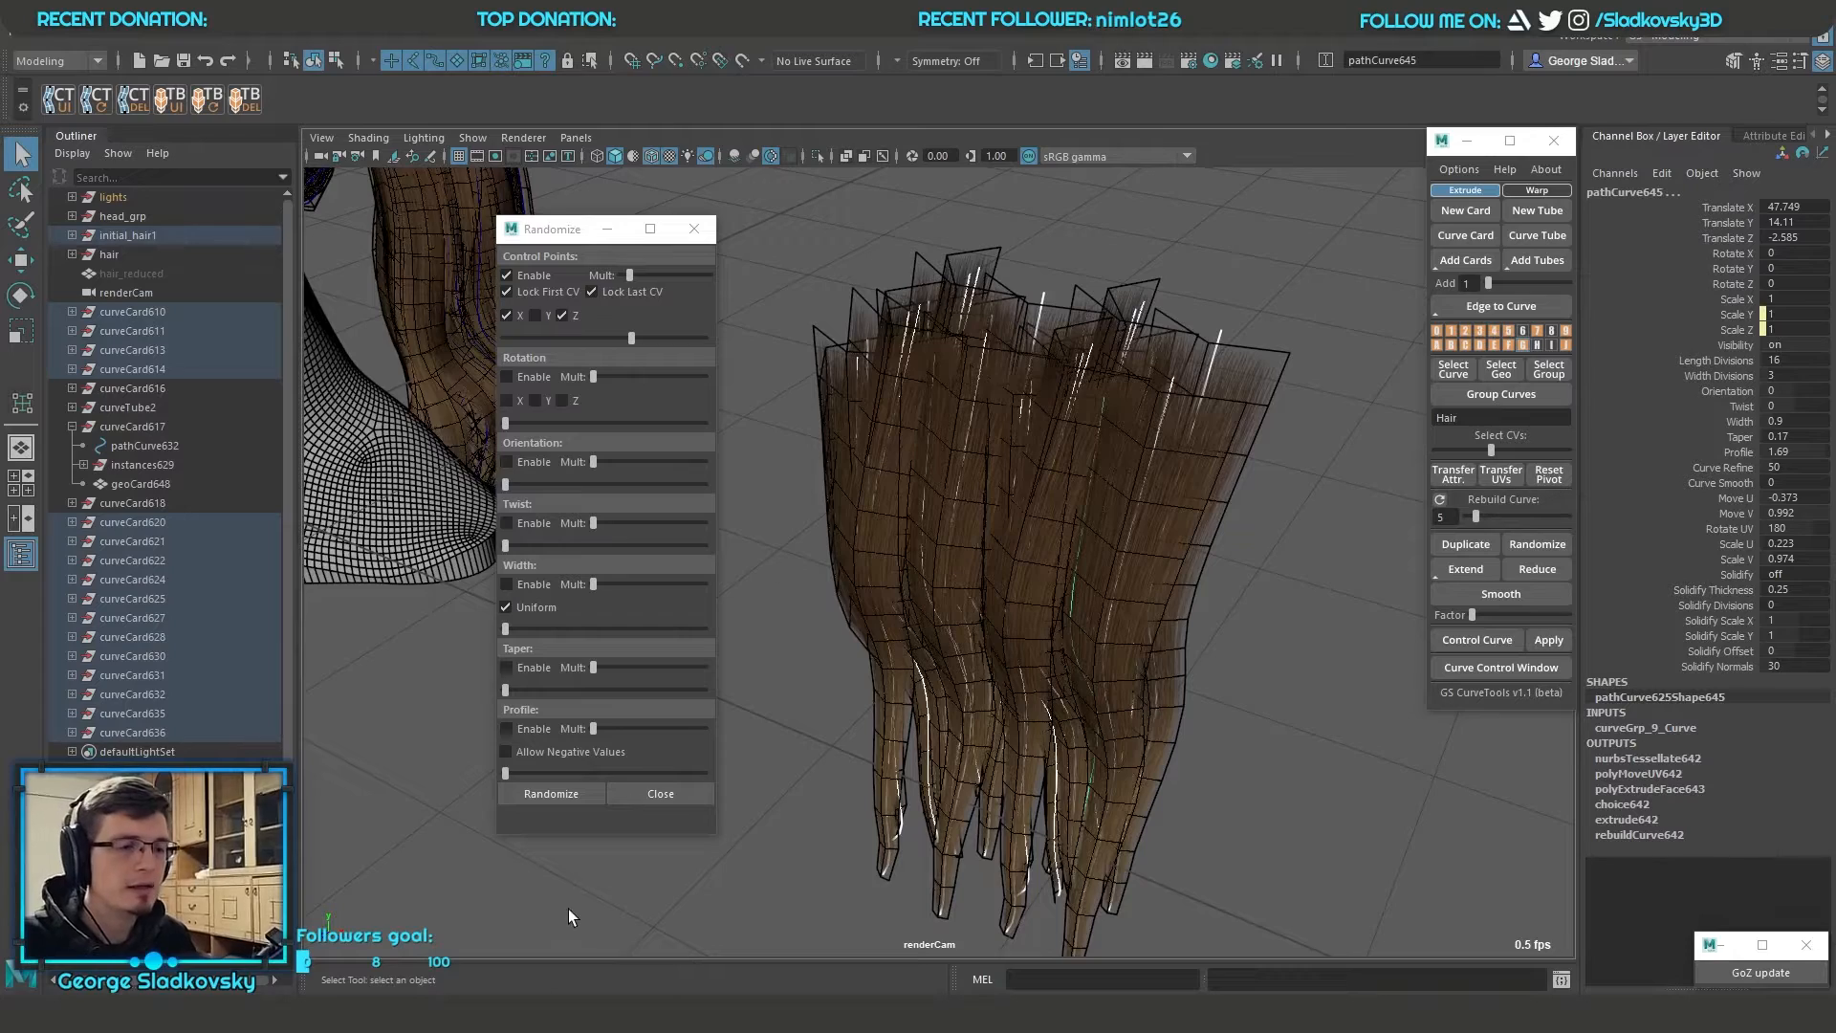
pyautogui.keyDown('alt'); pyautogui.moveTo(880, 450); pyautogui.dragTo(1046, 434); pyautogui.keyUp('alt')
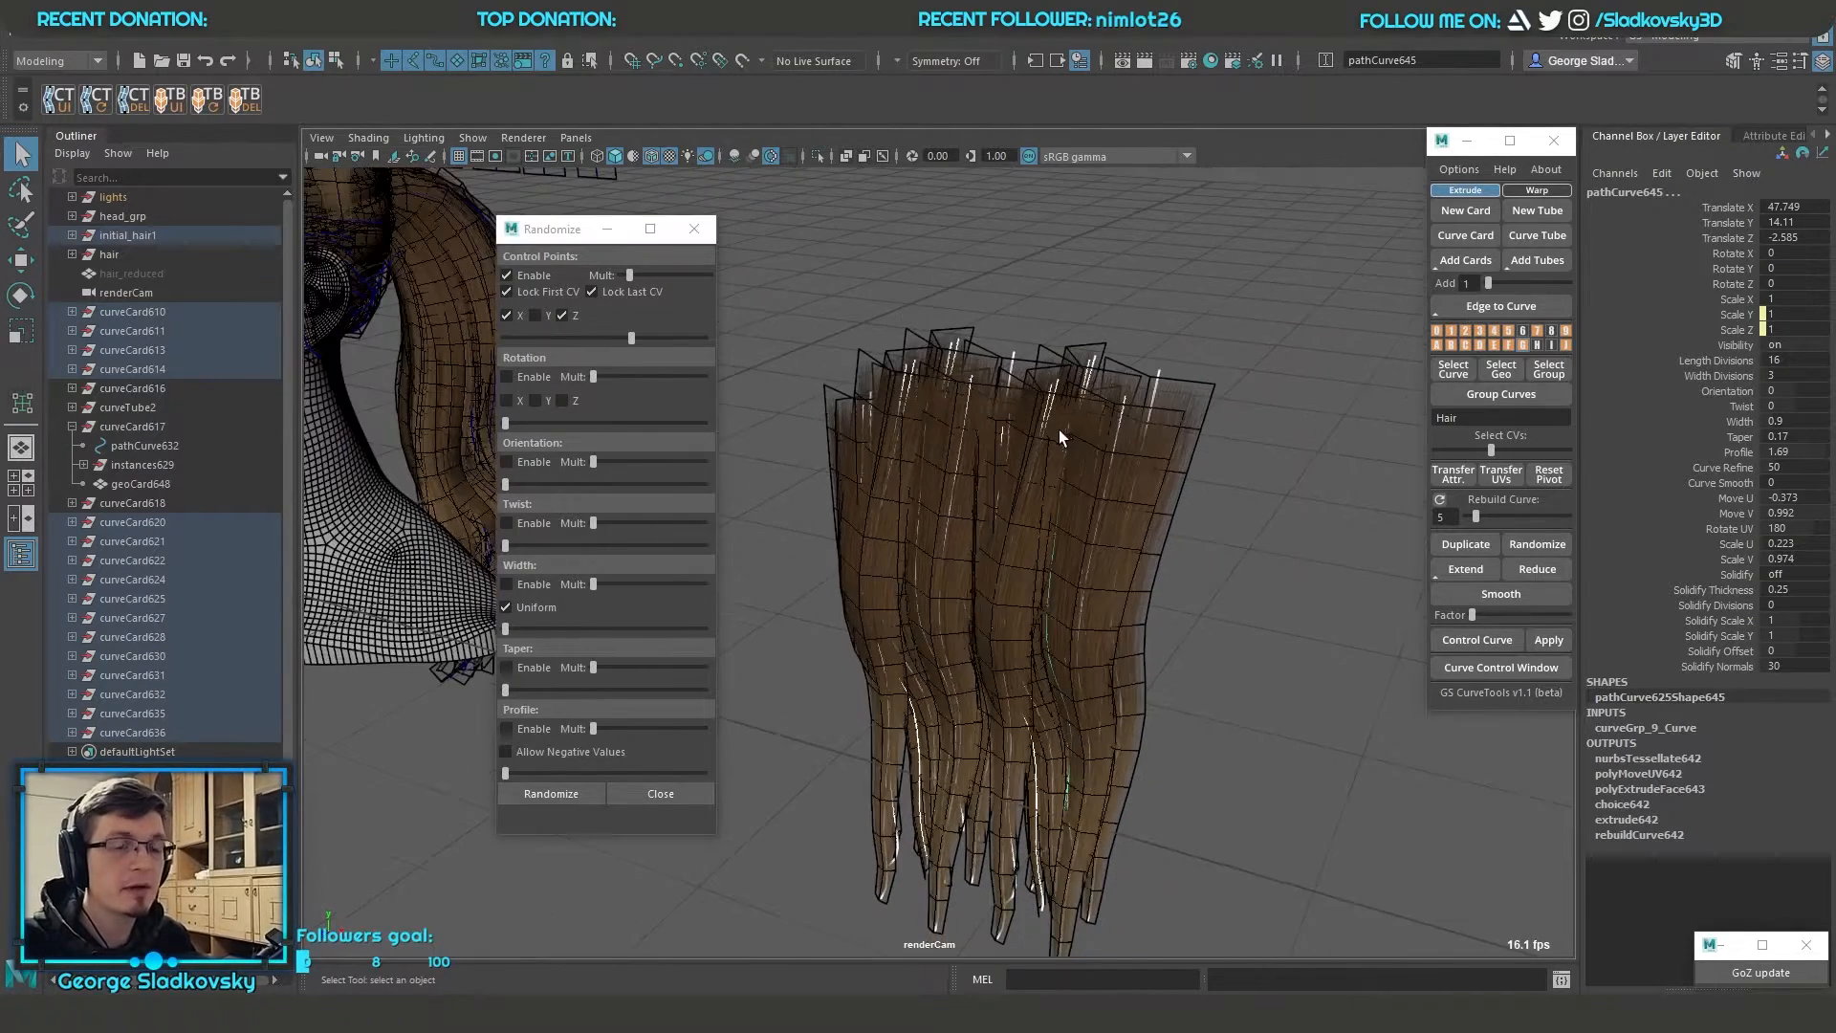
# Enable Rotation randomization on X, Y and Z and raise its amount to about half
pyautogui.click(506, 377)
pyautogui.click(506, 401)
pyautogui.moveTo(505, 421); pyautogui.dragTo(606, 421)
pyautogui.click(534, 401)
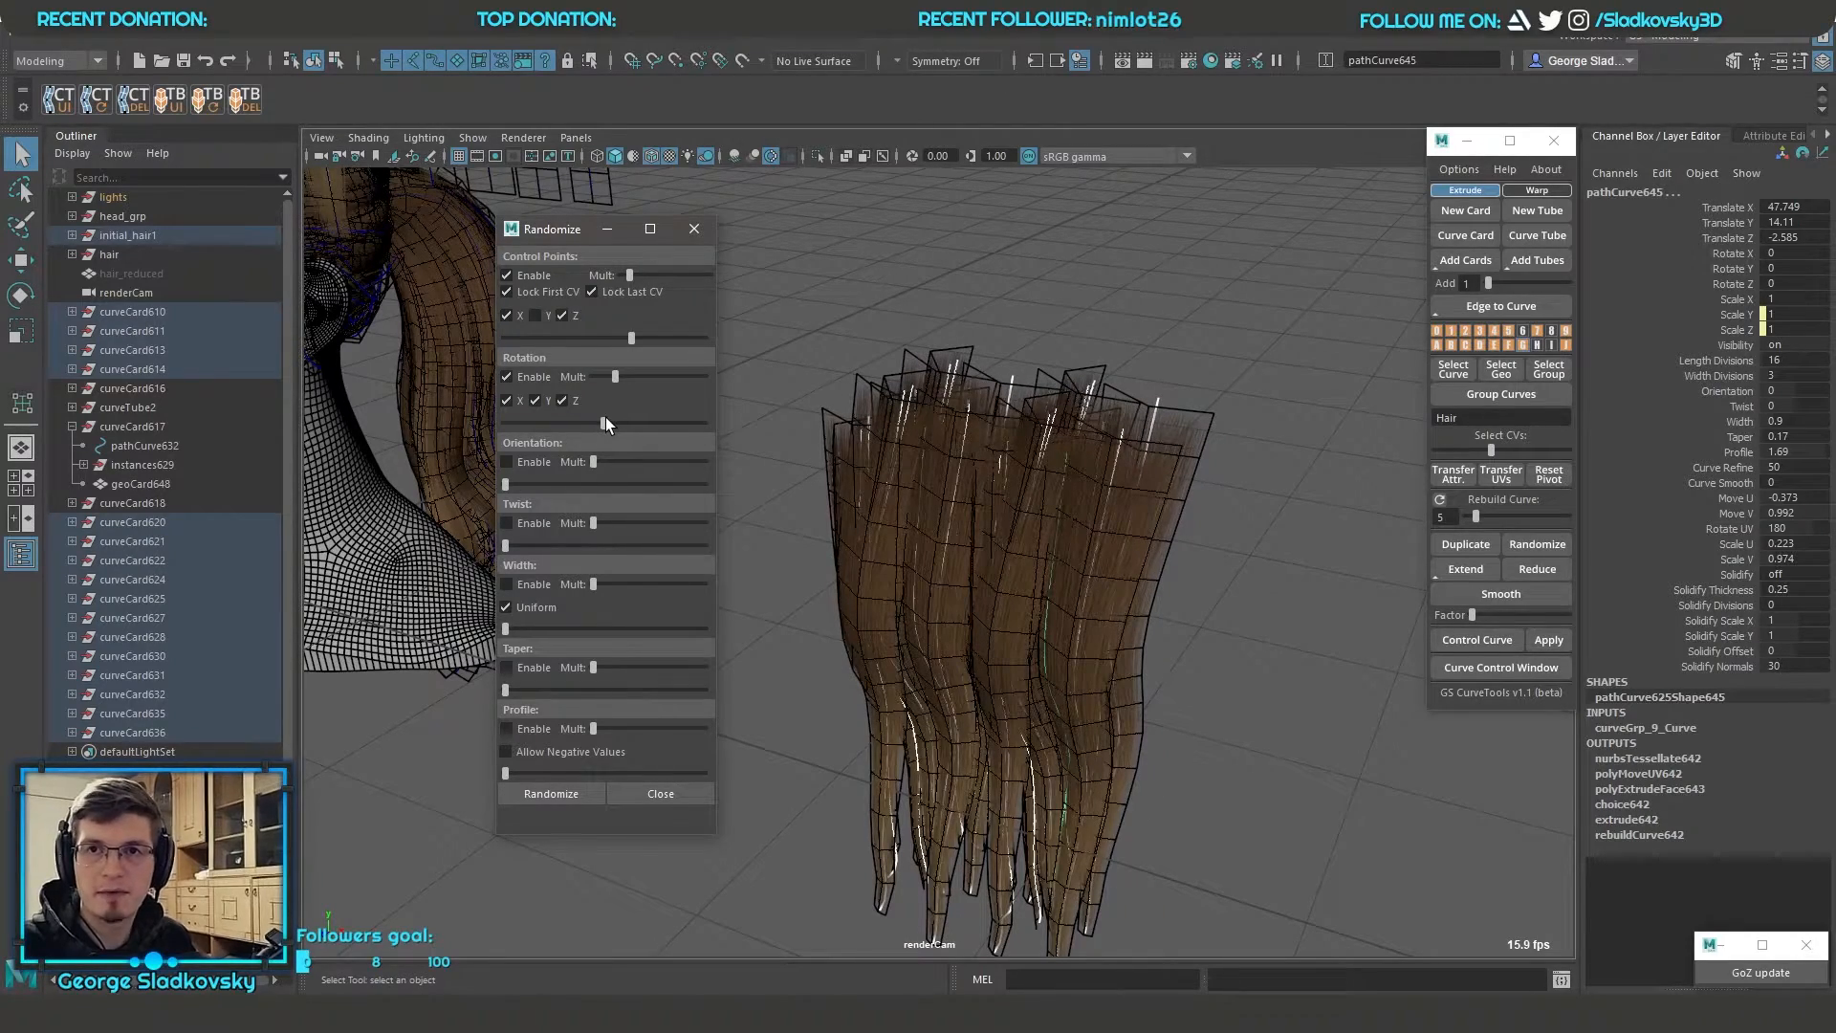
# Lower the Rotation and Control Points amounts and randomize the selected hair cards
pyautogui.moveTo(606, 421); pyautogui.dragTo(574, 420)
pyautogui.moveTo(617, 337)
pyautogui.mouseDown()
pyautogui.moveTo(572, 337)
pyautogui.moveTo(597, 338)
pyautogui.mouseUp()
pyautogui.click(588, 791)
pyautogui.keyDown('alt'); pyautogui.moveTo(1171, 658); pyautogui.dragTo(1097, 697); pyautogui.keyUp('alt')
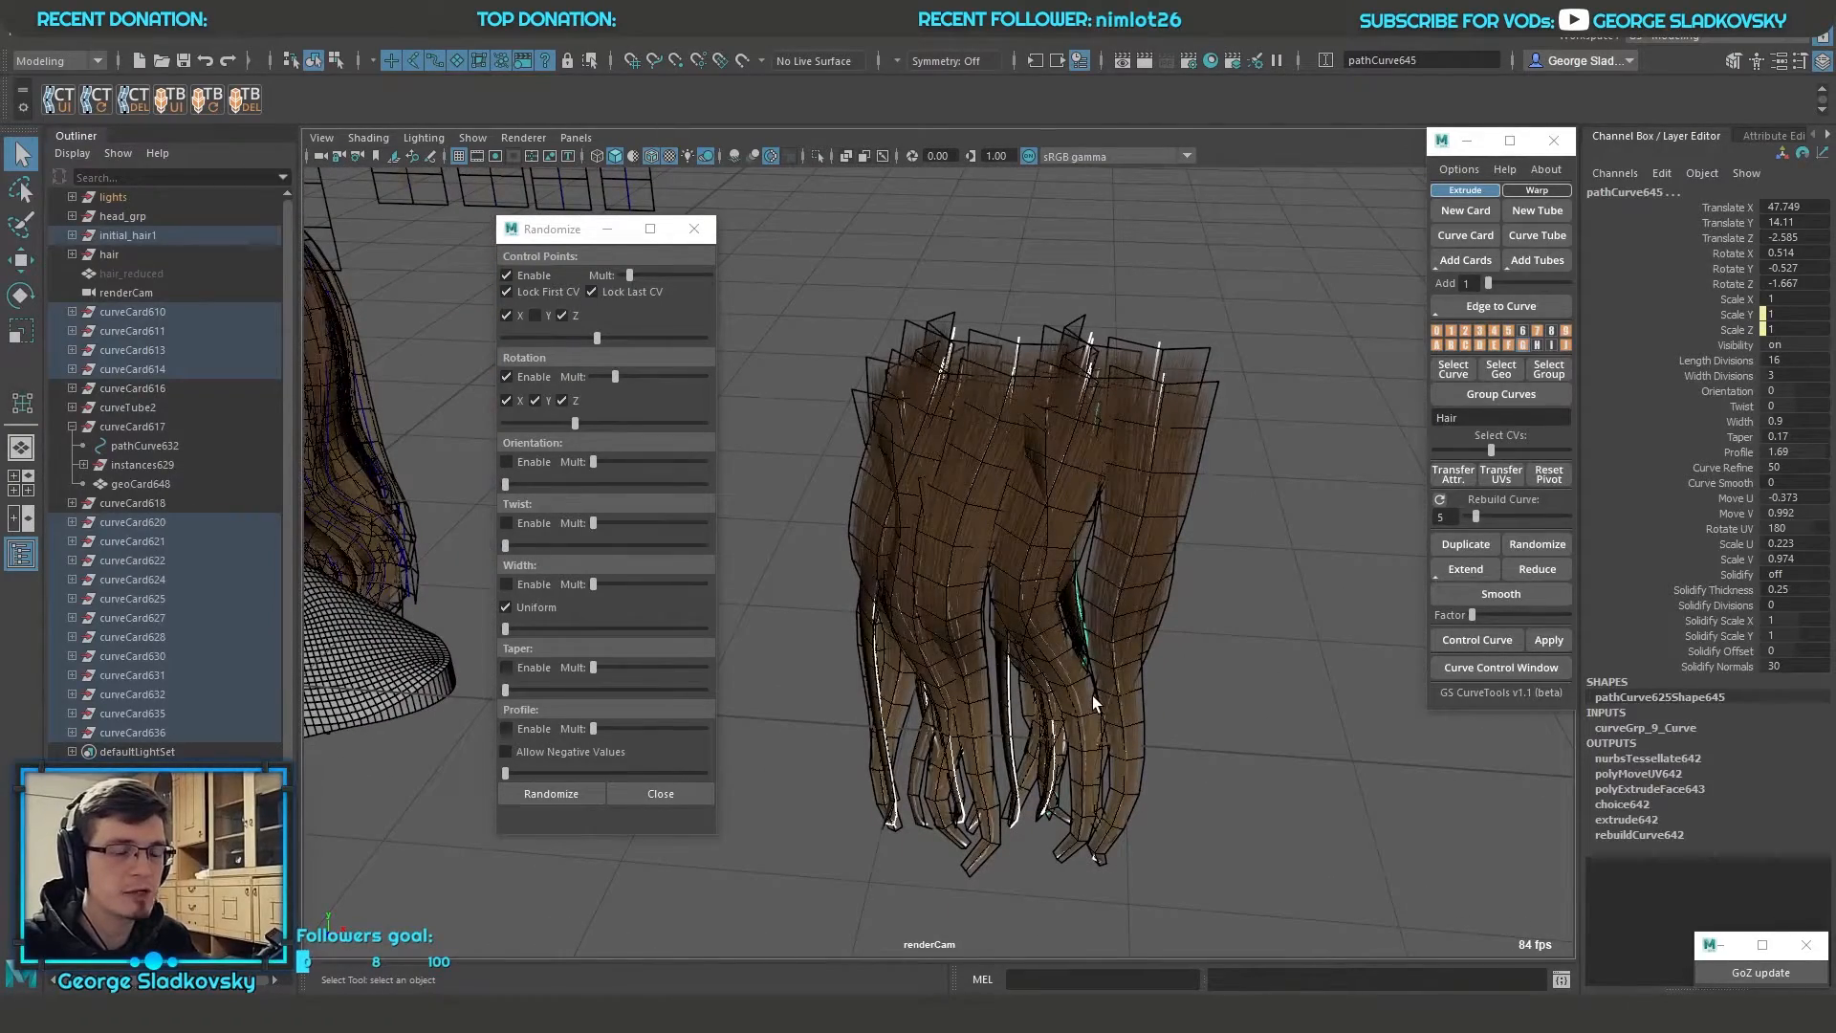
# Deselect the hair cards and examine the randomized clump from several angles beside the head's hair
pyautogui.moveTo(1092, 694)
pyautogui.keyDown('alt'); pyautogui.mouseDown()
pyautogui.moveTo(1282, 783)
pyautogui.moveTo(1071, 704)
pyautogui.mouseUp(); pyautogui.keyUp('alt')
pyautogui.rightClick(1170, 354)
pyautogui.click(1170, 353)
pyautogui.keyDown('alt'); pyautogui.moveTo(1170, 354); pyautogui.dragTo(1140, 491); pyautogui.keyUp('alt')
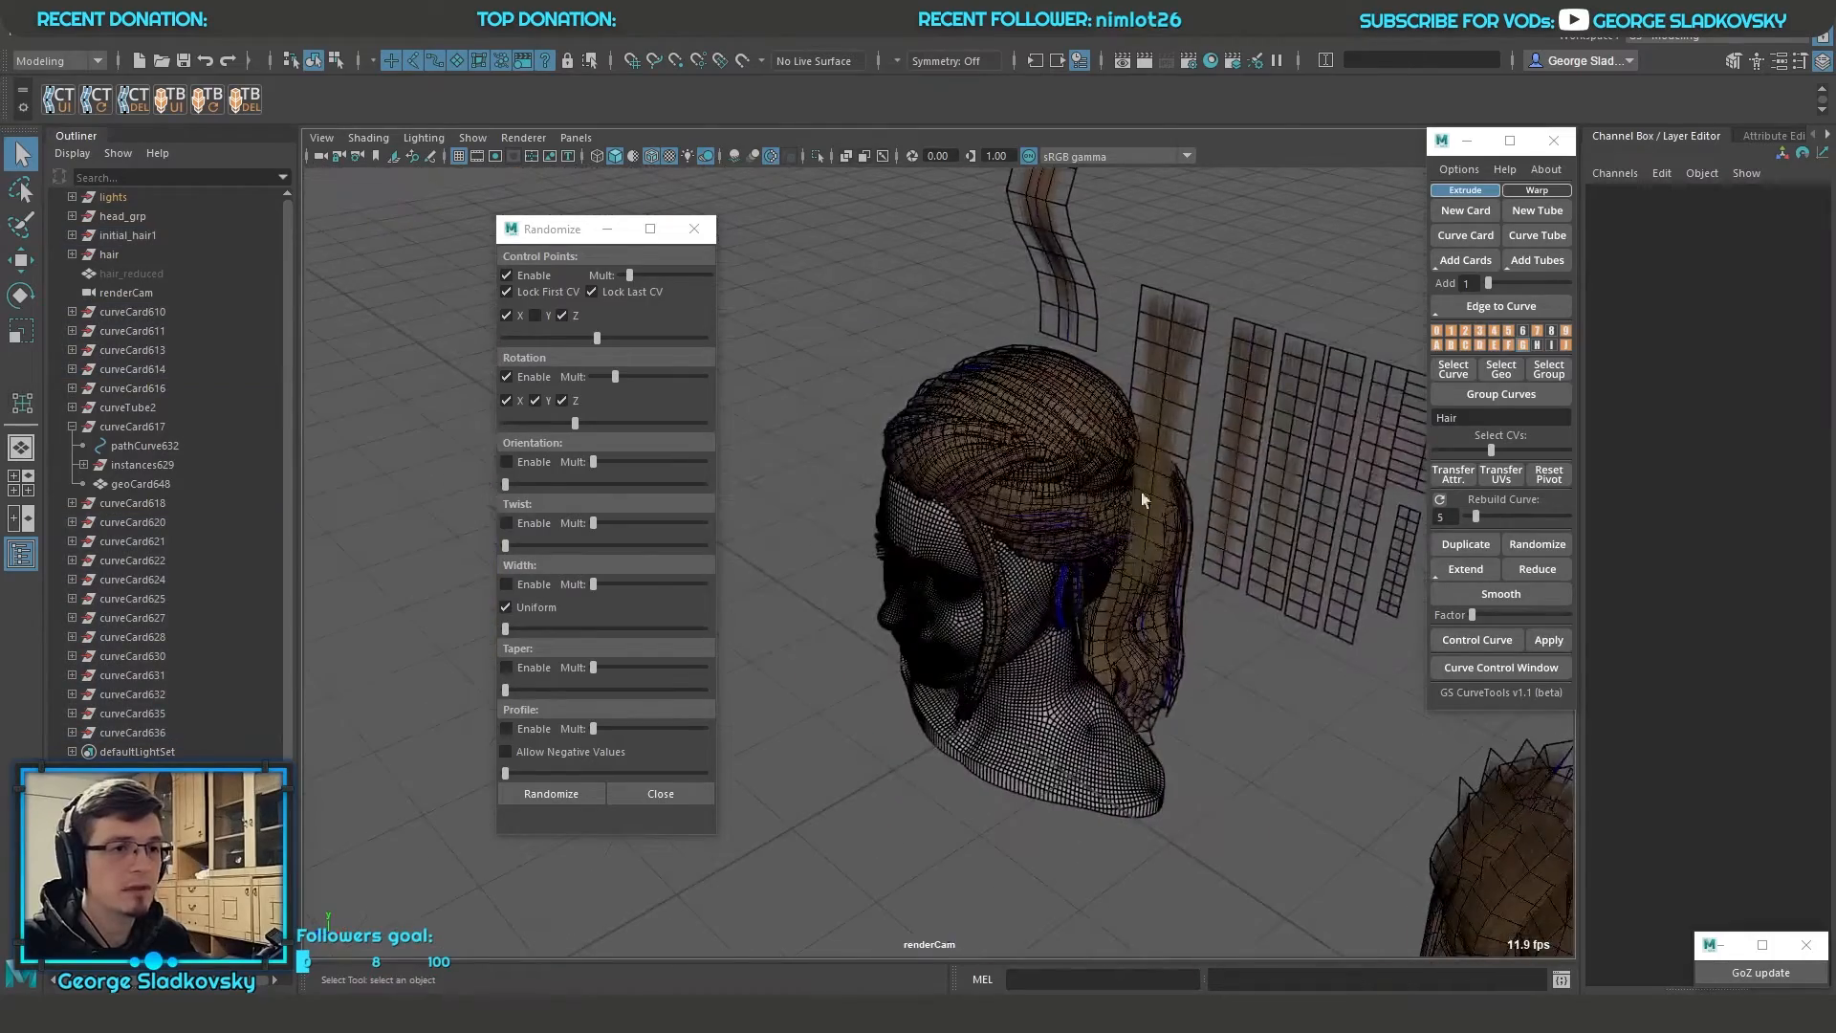
pyautogui.keyDown('alt'); pyautogui.moveTo(1034, 468); pyautogui.dragTo(856, 416); pyautogui.keyUp('alt')
pyautogui.keyDown('alt'); pyautogui.moveTo(1264, 709); pyautogui.dragTo(979, 455, button='middle'); pyautogui.keyUp('alt')
pyautogui.keyDown('alt'); pyautogui.moveTo(979, 455); pyautogui.dragTo(1085, 421); pyautogui.keyUp('alt')
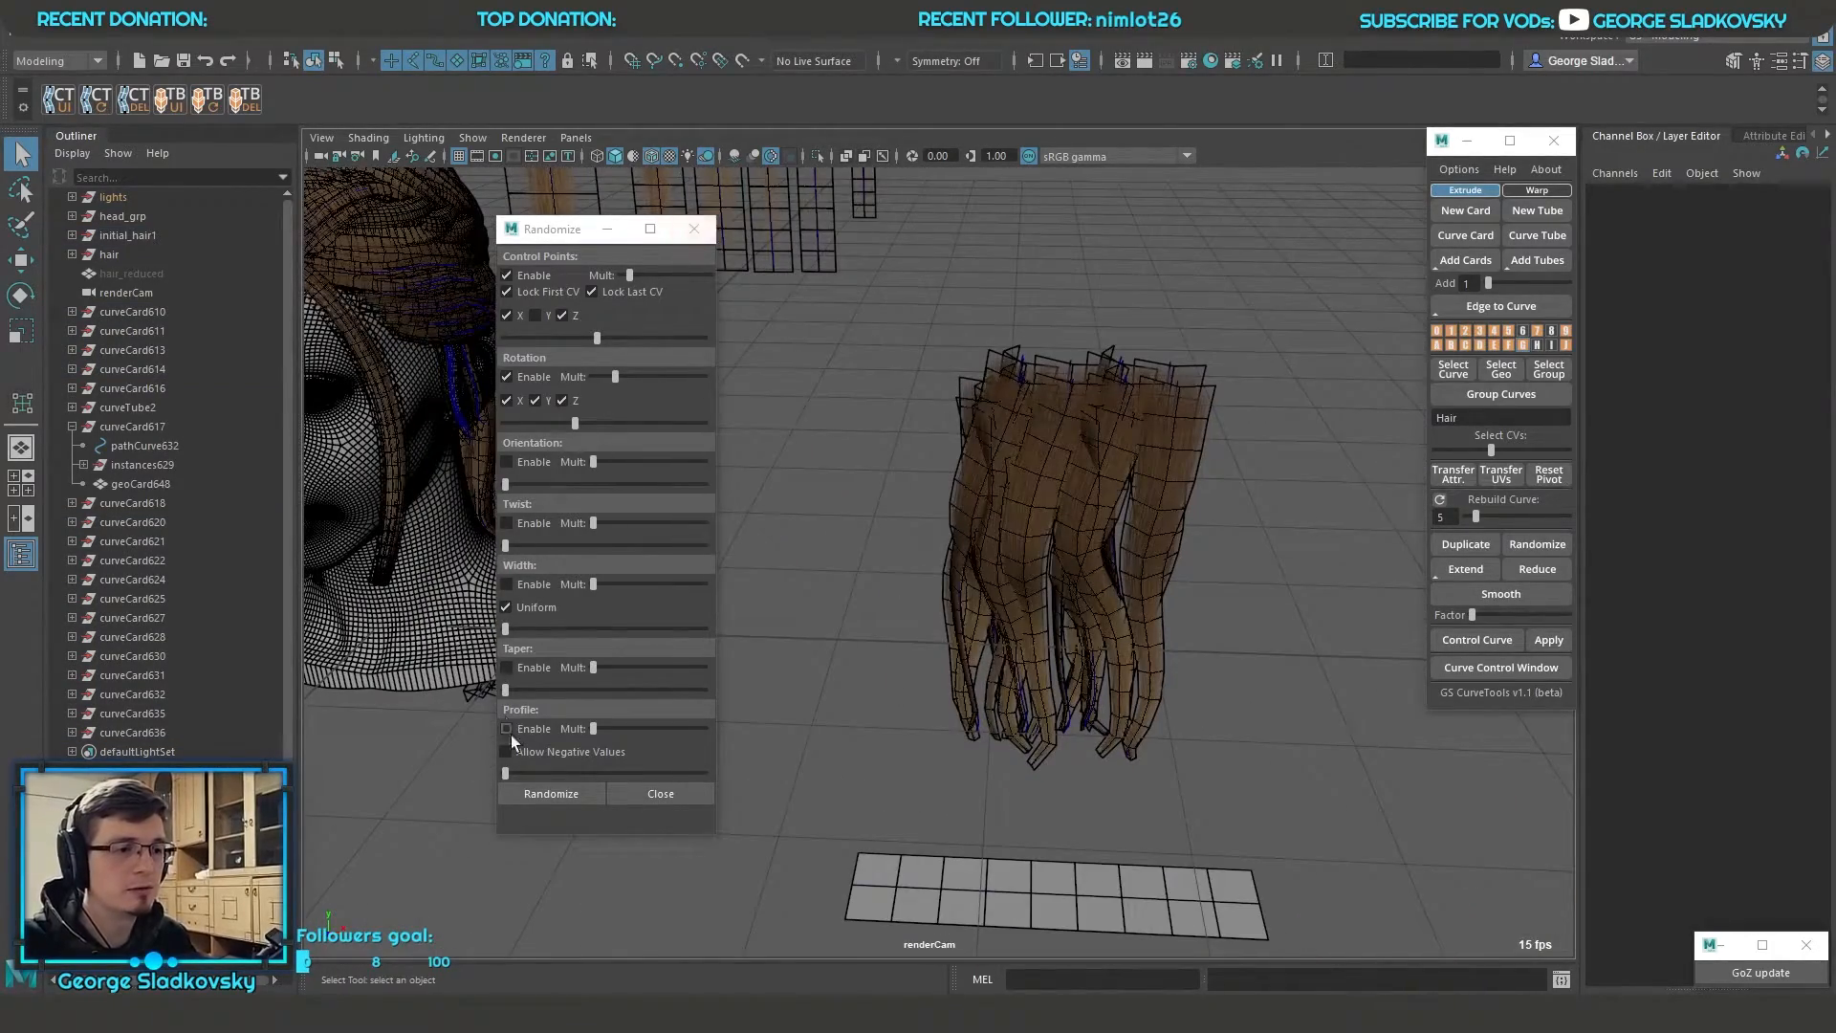
pyautogui.keyDown('alt'); pyautogui.moveTo(966, 437); pyautogui.dragTo(984, 545, button='middle'); pyautogui.keyUp('alt')
# Restore the selection of the randomized hair cards and close the Randomize window
pyautogui.hotkey('ctrl', 'z')
pyautogui.click(693, 228)
pyautogui.keyDown('alt'); pyautogui.moveTo(1100, 459); pyautogui.dragTo(1195, 532); pyautogui.keyUp('alt')
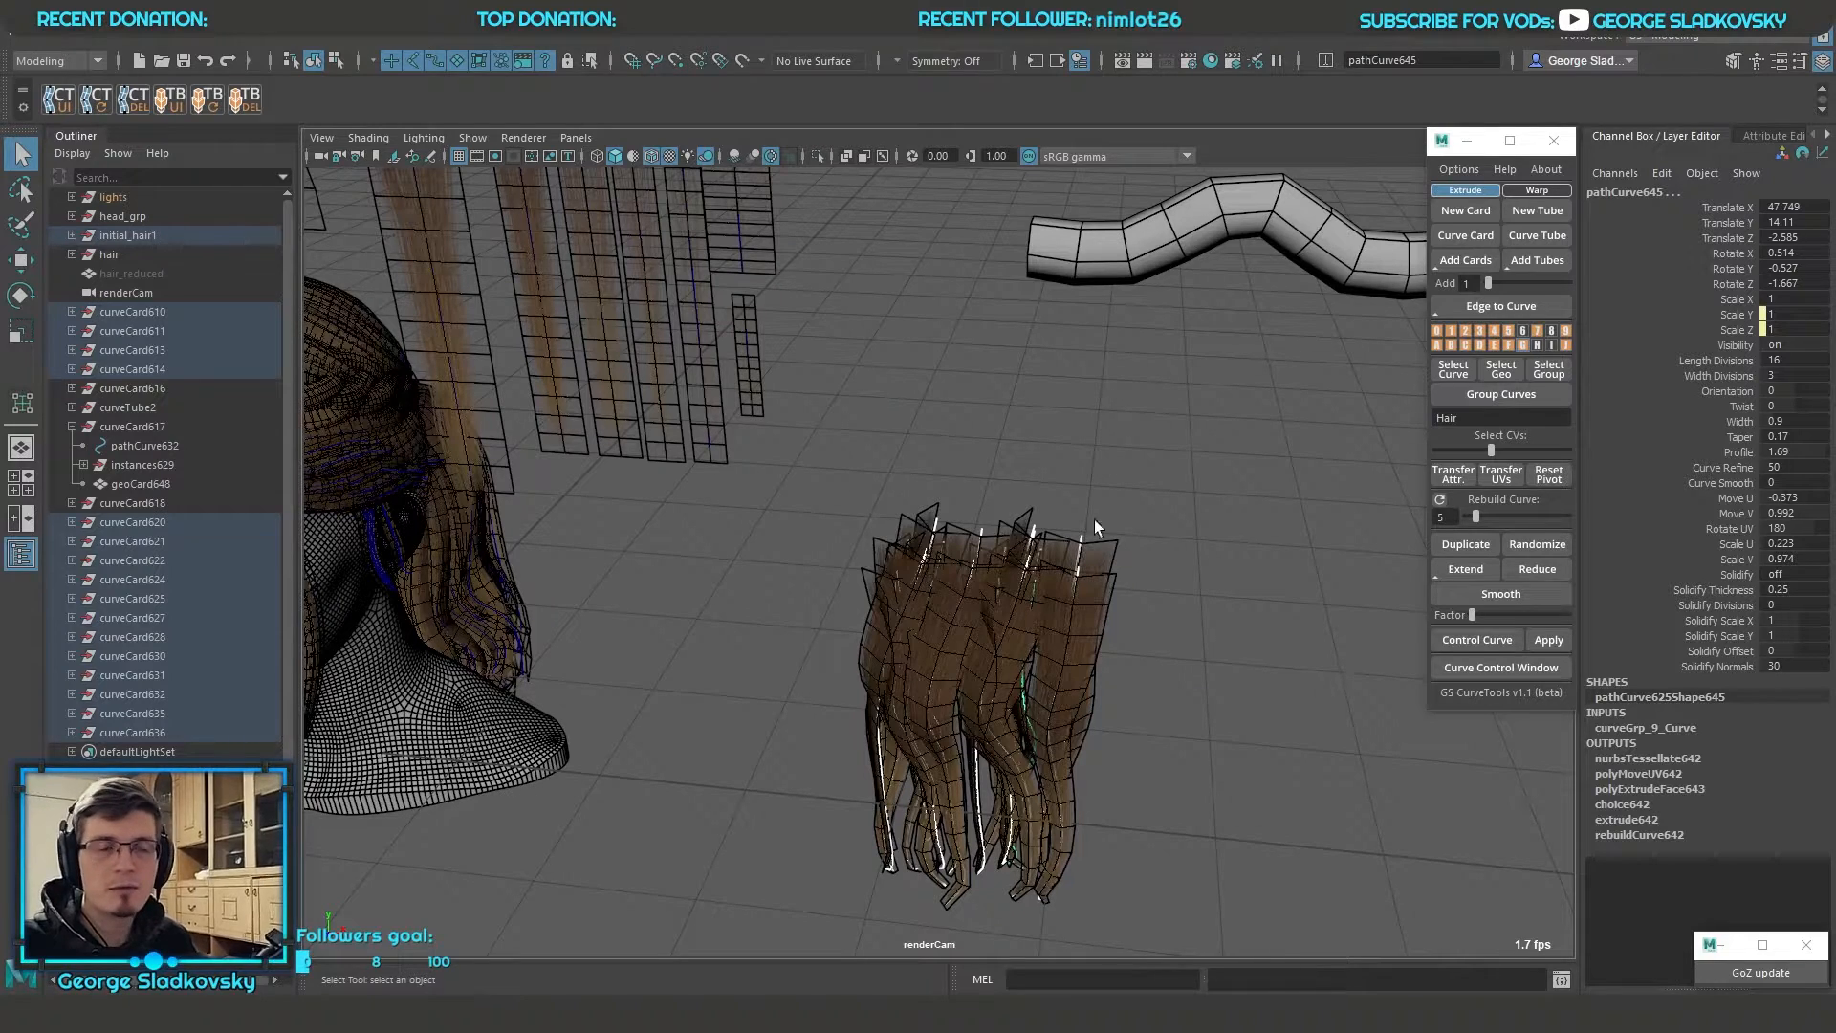
pyautogui.keyDown('alt'); pyautogui.moveTo(1104, 528); pyautogui.dragTo(1002, 530); pyautogui.keyUp('alt')
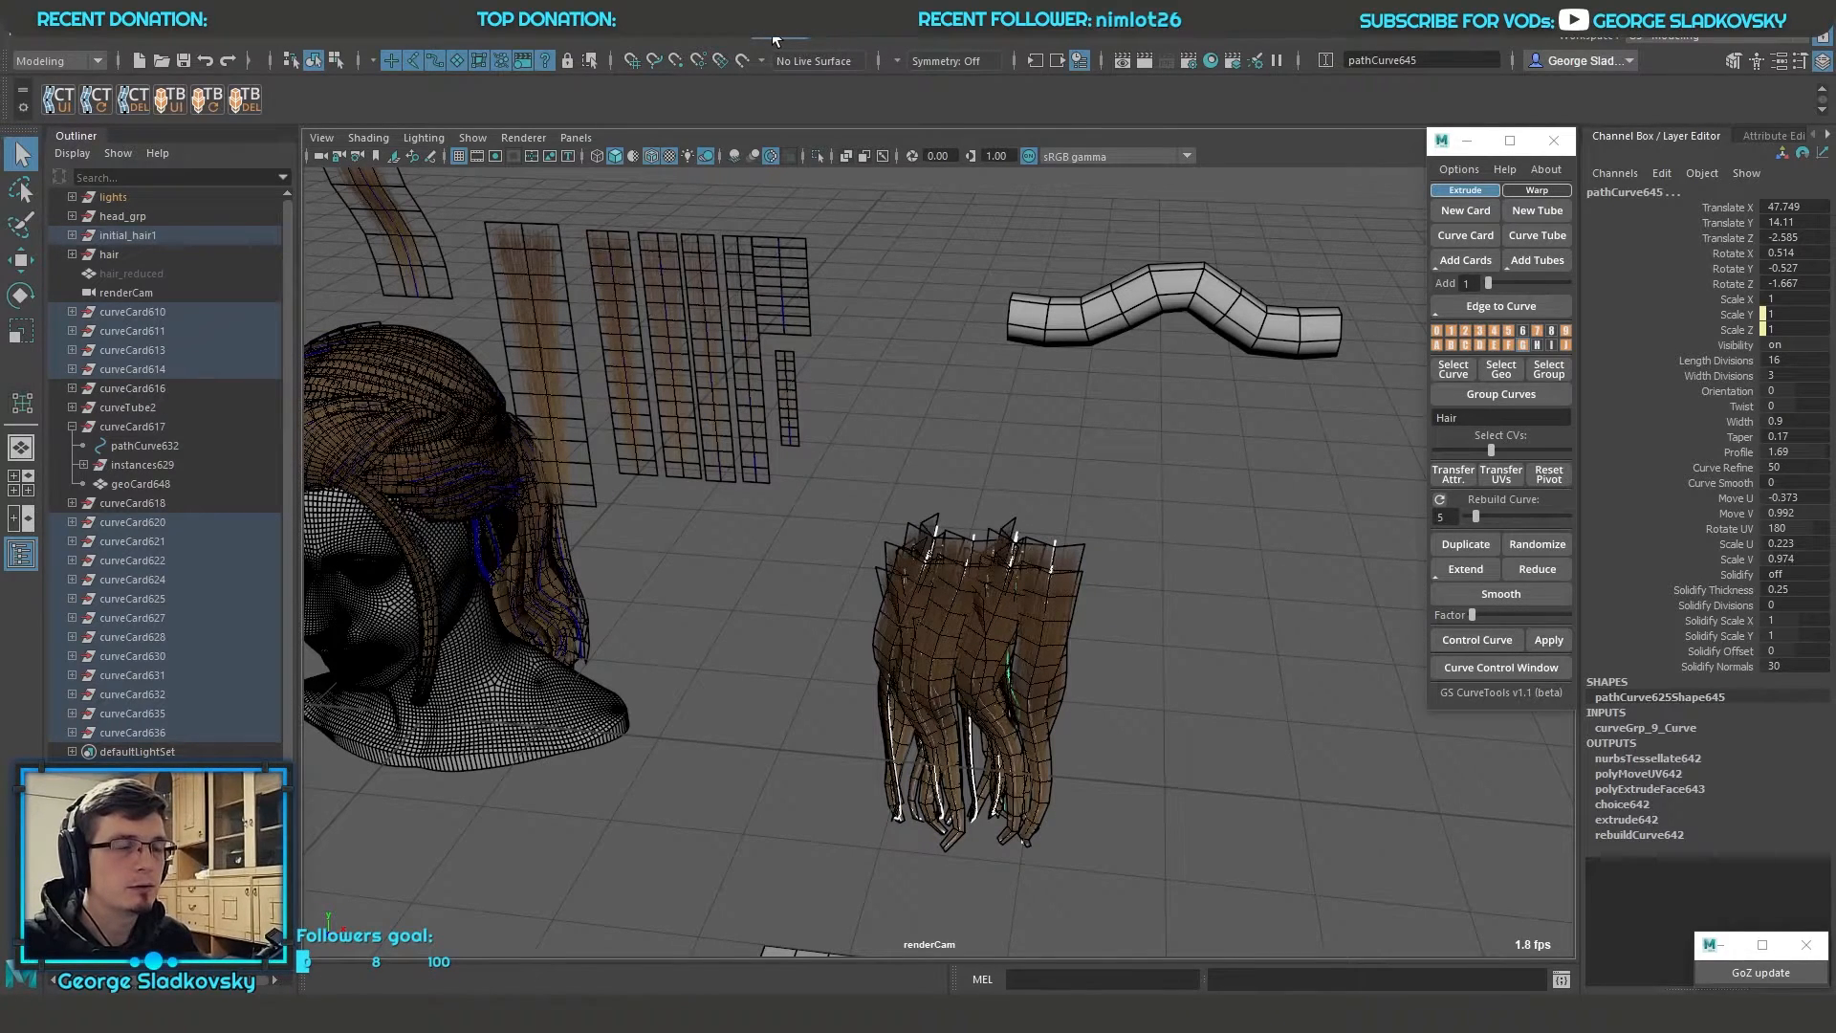
# Apply a Lattice deformer to the selected hair cards and frame it
pyautogui.click(695, 40)
pyautogui.click(767, 171)
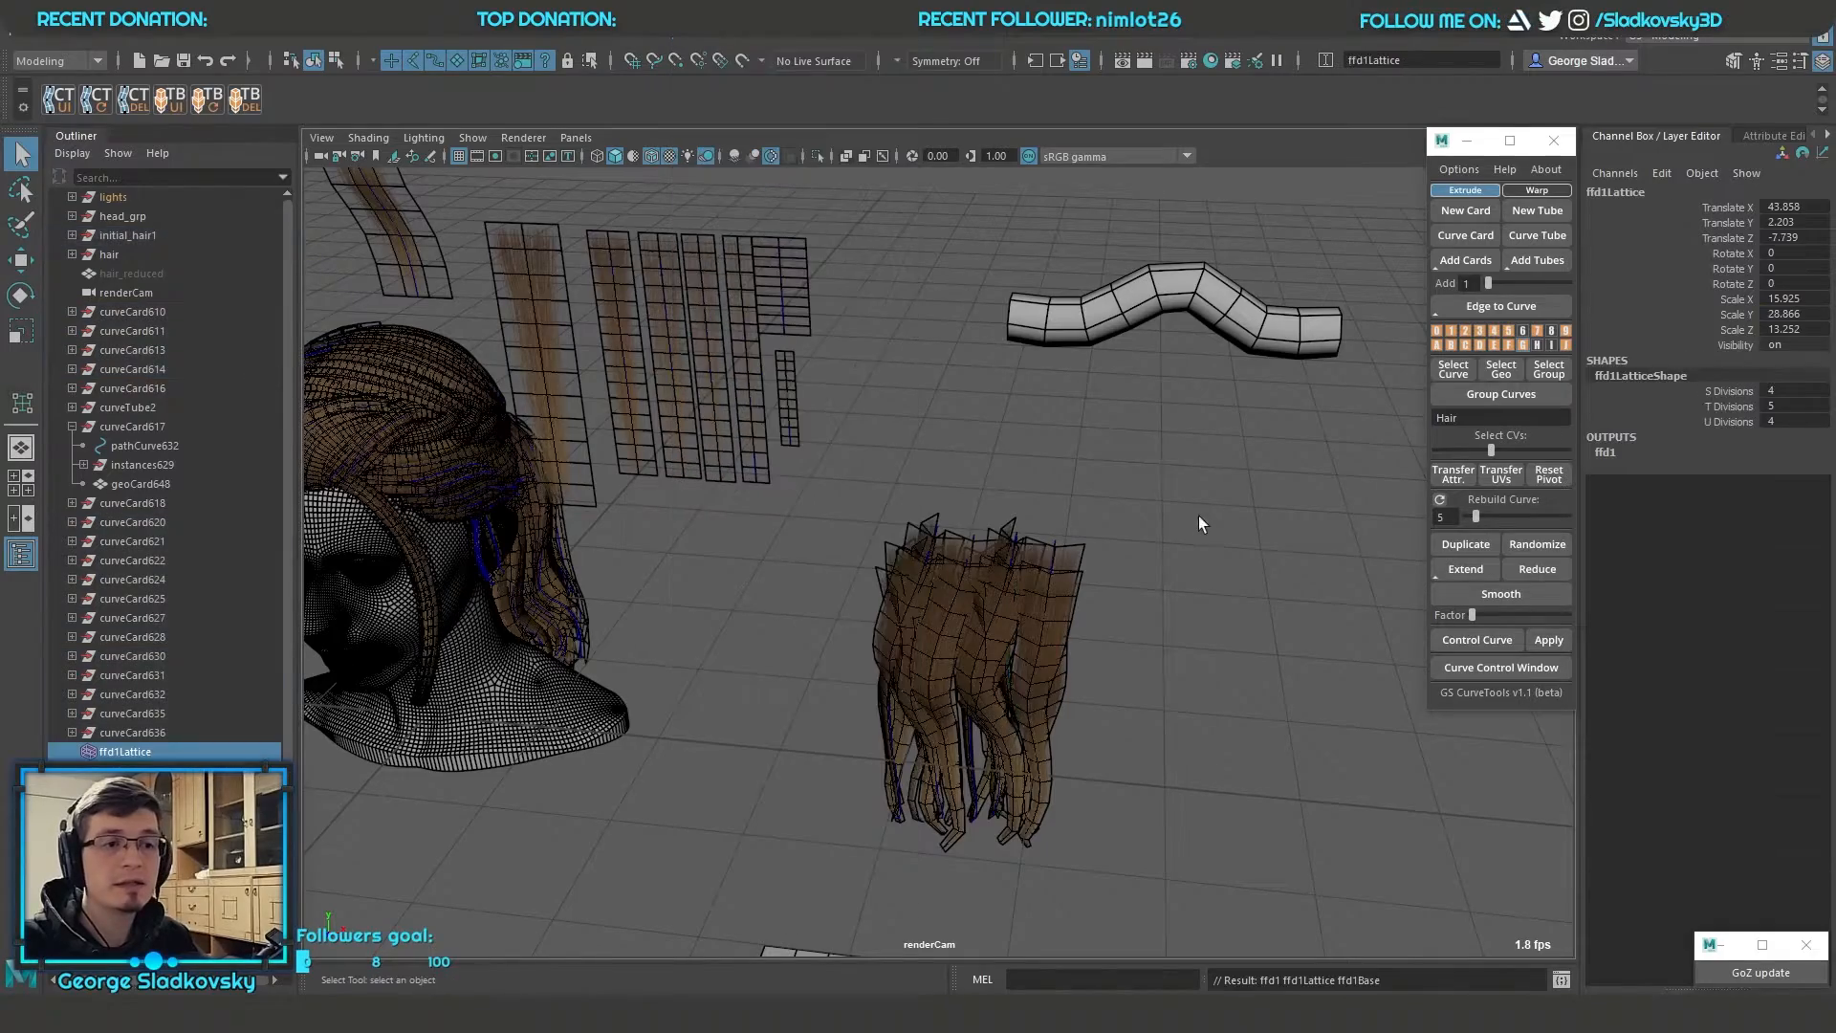
pyautogui.press('f')
pyautogui.keyDown('alt'); pyautogui.moveTo(1203, 519); pyautogui.dragTo(514, 210); pyautogui.keyUp('alt')
pyautogui.keyDown('alt'); pyautogui.moveTo(513, 209); pyautogui.dragTo(1049, 472, button='right'); pyautogui.keyUp('alt')
pyautogui.keyDown('alt'); pyautogui.moveTo(1049, 472); pyautogui.dragTo(1166, 408); pyautogui.keyUp('alt')
pyautogui.keyDown('alt'); pyautogui.moveTo(1167, 408); pyautogui.dragTo(1167, 482, button='middle'); pyautogui.keyUp('alt')
pyautogui.scroll(4, 1168, 482)
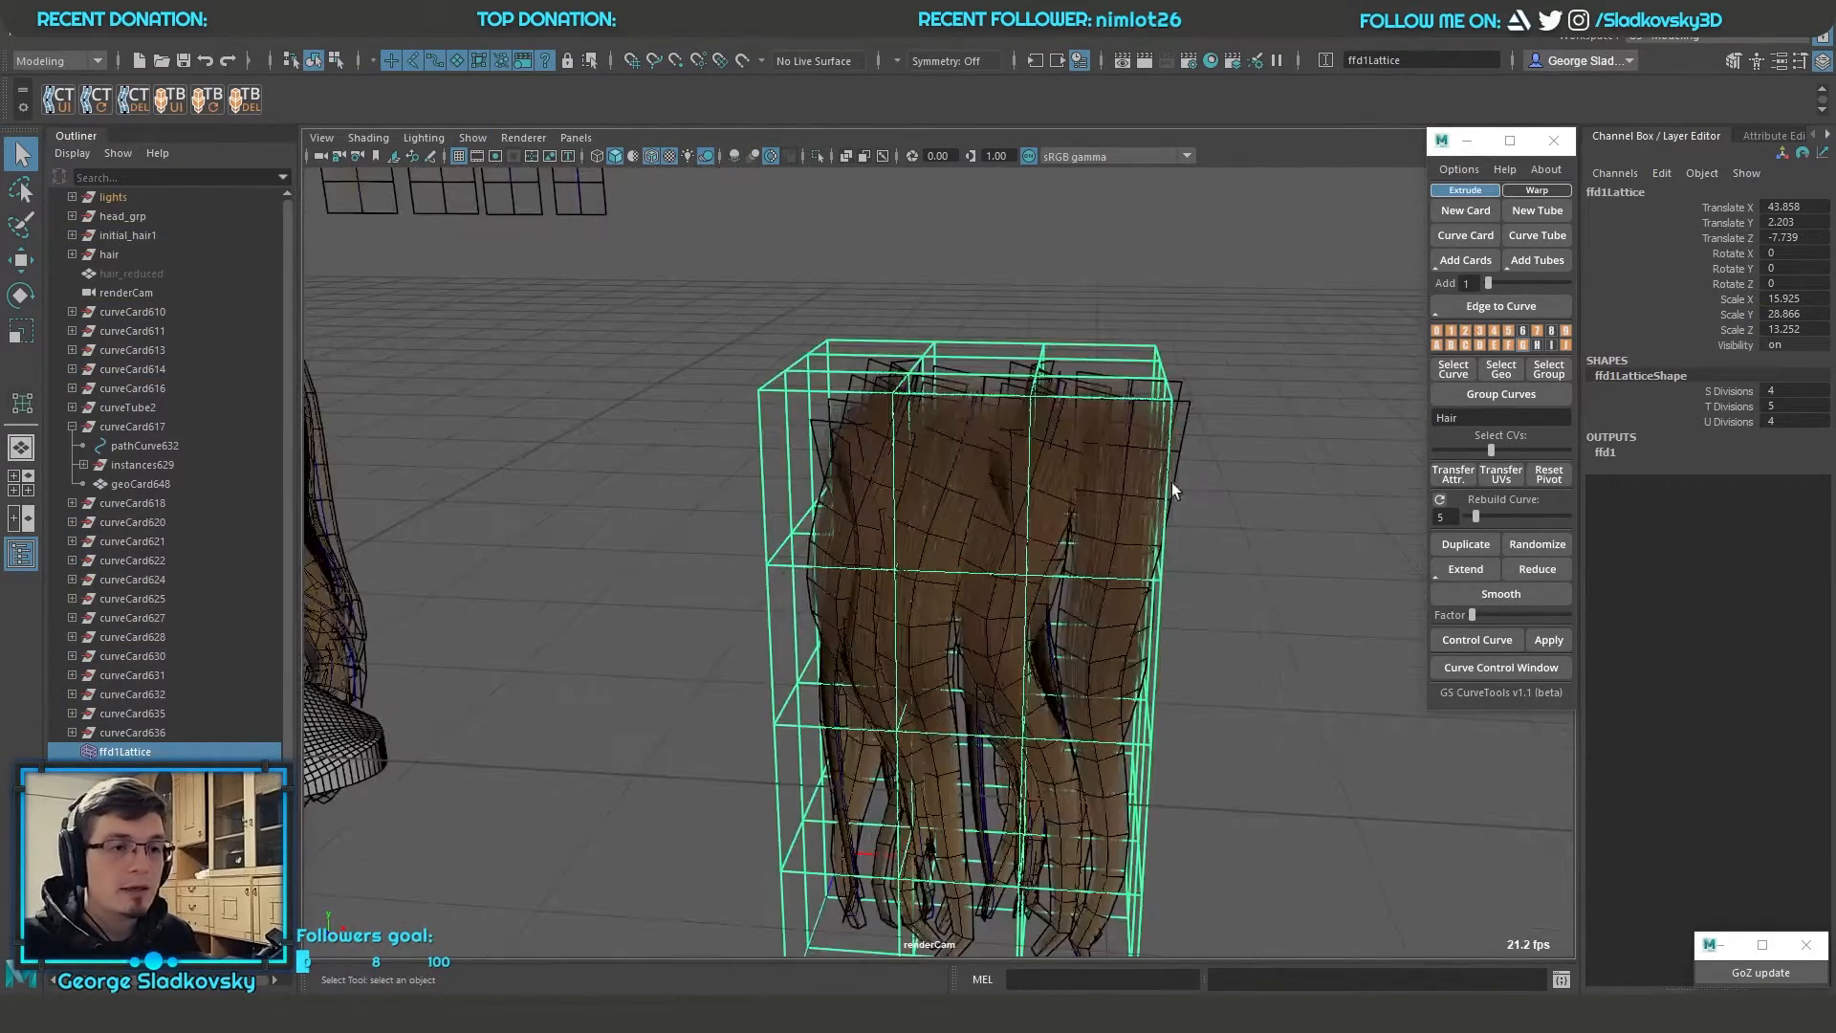
# Scale the lower lattice points inward so the hair clump tapers toward its tips
pyautogui.keyDown('alt'); pyautogui.moveTo(1308, 373); pyautogui.dragTo(1203, 232, button='middle'); pyautogui.keyUp('alt')
pyautogui.keyDown('alt'); pyautogui.moveTo(1242, 631); pyautogui.dragTo(1258, 455); pyautogui.keyUp('alt')
pyautogui.keyDown('alt'); pyautogui.moveTo(1251, 526); pyautogui.dragTo(1243, 461, button='middle'); pyautogui.keyUp('alt')
pyautogui.keyDown('alt'); pyautogui.moveTo(1243, 463); pyautogui.dragTo(1250, 572); pyautogui.keyUp('alt')
pyautogui.moveTo(1257, 526); pyautogui.dragTo(1272, 468, button='right')
pyautogui.moveTo(677, 528); pyautogui.dragTo(1181, 664)
pyautogui.press('r')
pyautogui.moveTo(1035, 592)
pyautogui.mouseDown()
pyautogui.moveTo(865, 642)
pyautogui.moveTo(1014, 607)
pyautogui.mouseUp()
pyautogui.keyDown('alt'); pyautogui.moveTo(1152, 598); pyautogui.dragTo(1247, 667); pyautogui.keyUp('alt')
pyautogui.keyDown('alt'); pyautogui.moveTo(1247, 667); pyautogui.dragTo(1100, 717); pyautogui.keyUp('alt')
pyautogui.moveTo(927, 667); pyautogui.dragTo(1215, 411)
pyautogui.press('q')
pyautogui.click(1287, 385)
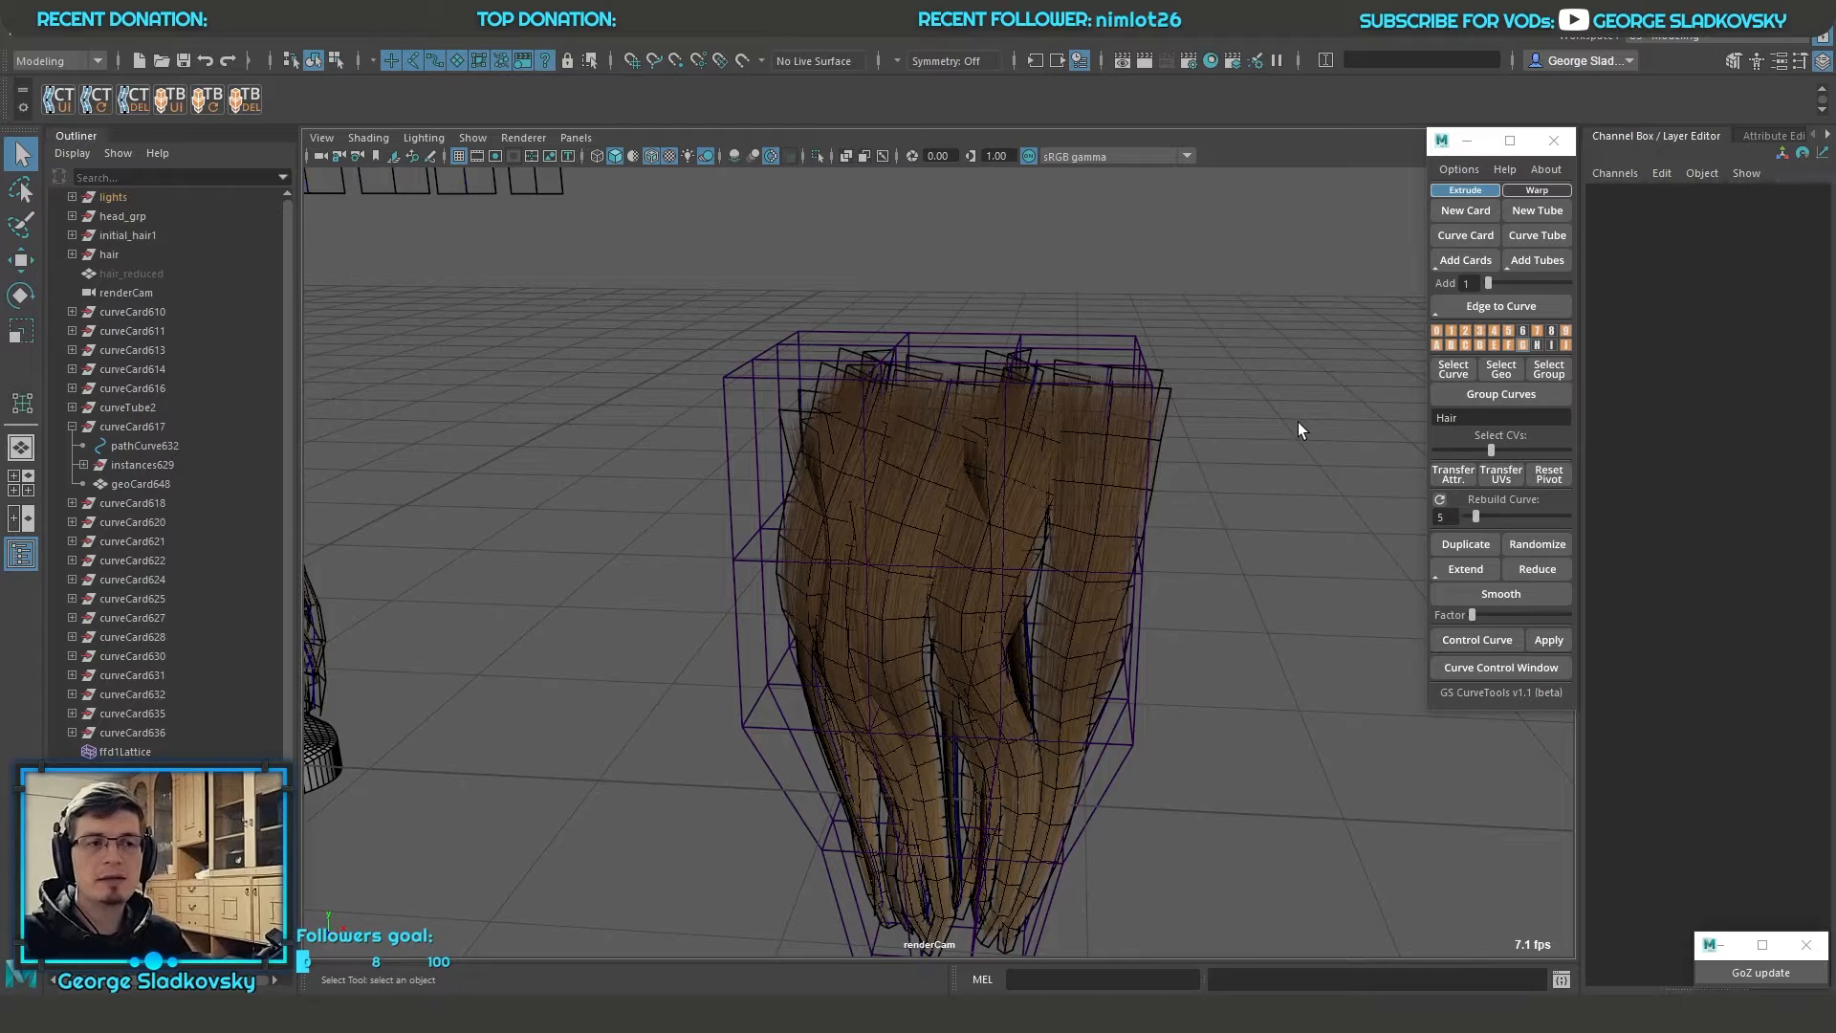
# Select the hair cards together with the lattice and delete their history to bake the taper
pyautogui.moveTo(639, 323); pyautogui.dragTo(1288, 859)
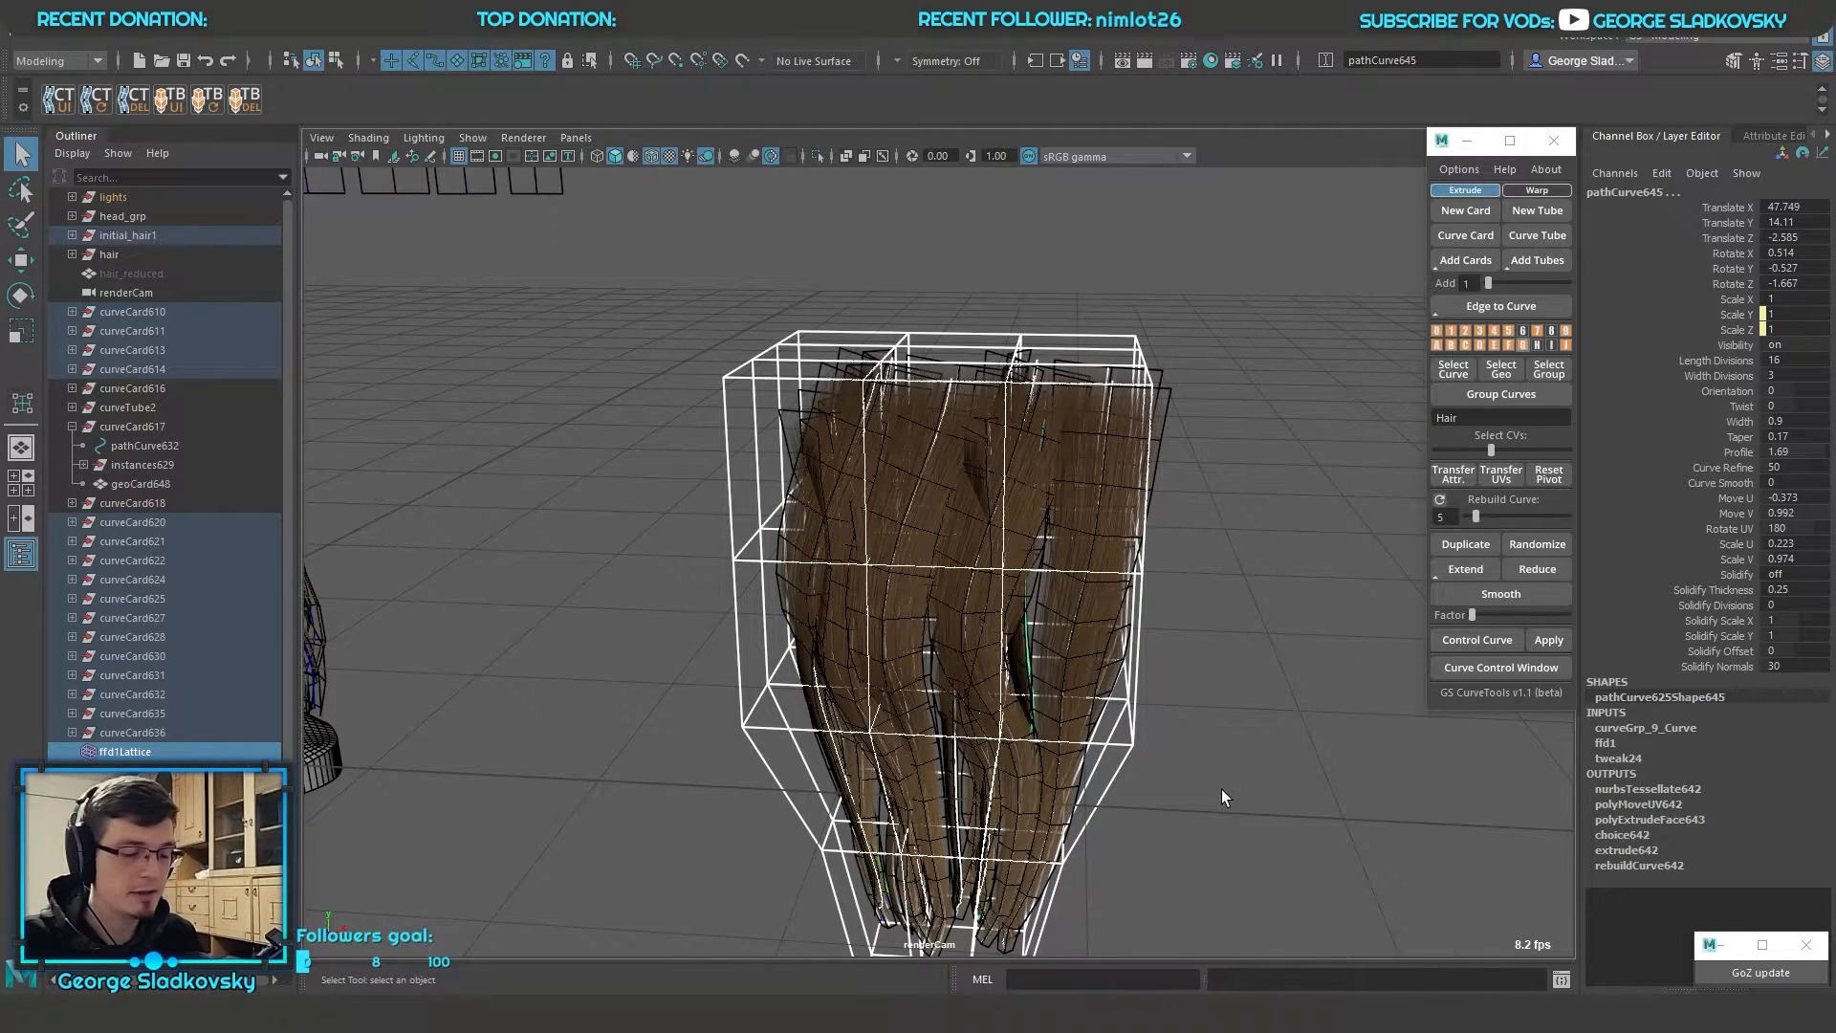
pyautogui.hotkey('alt', 'shift', 'd')
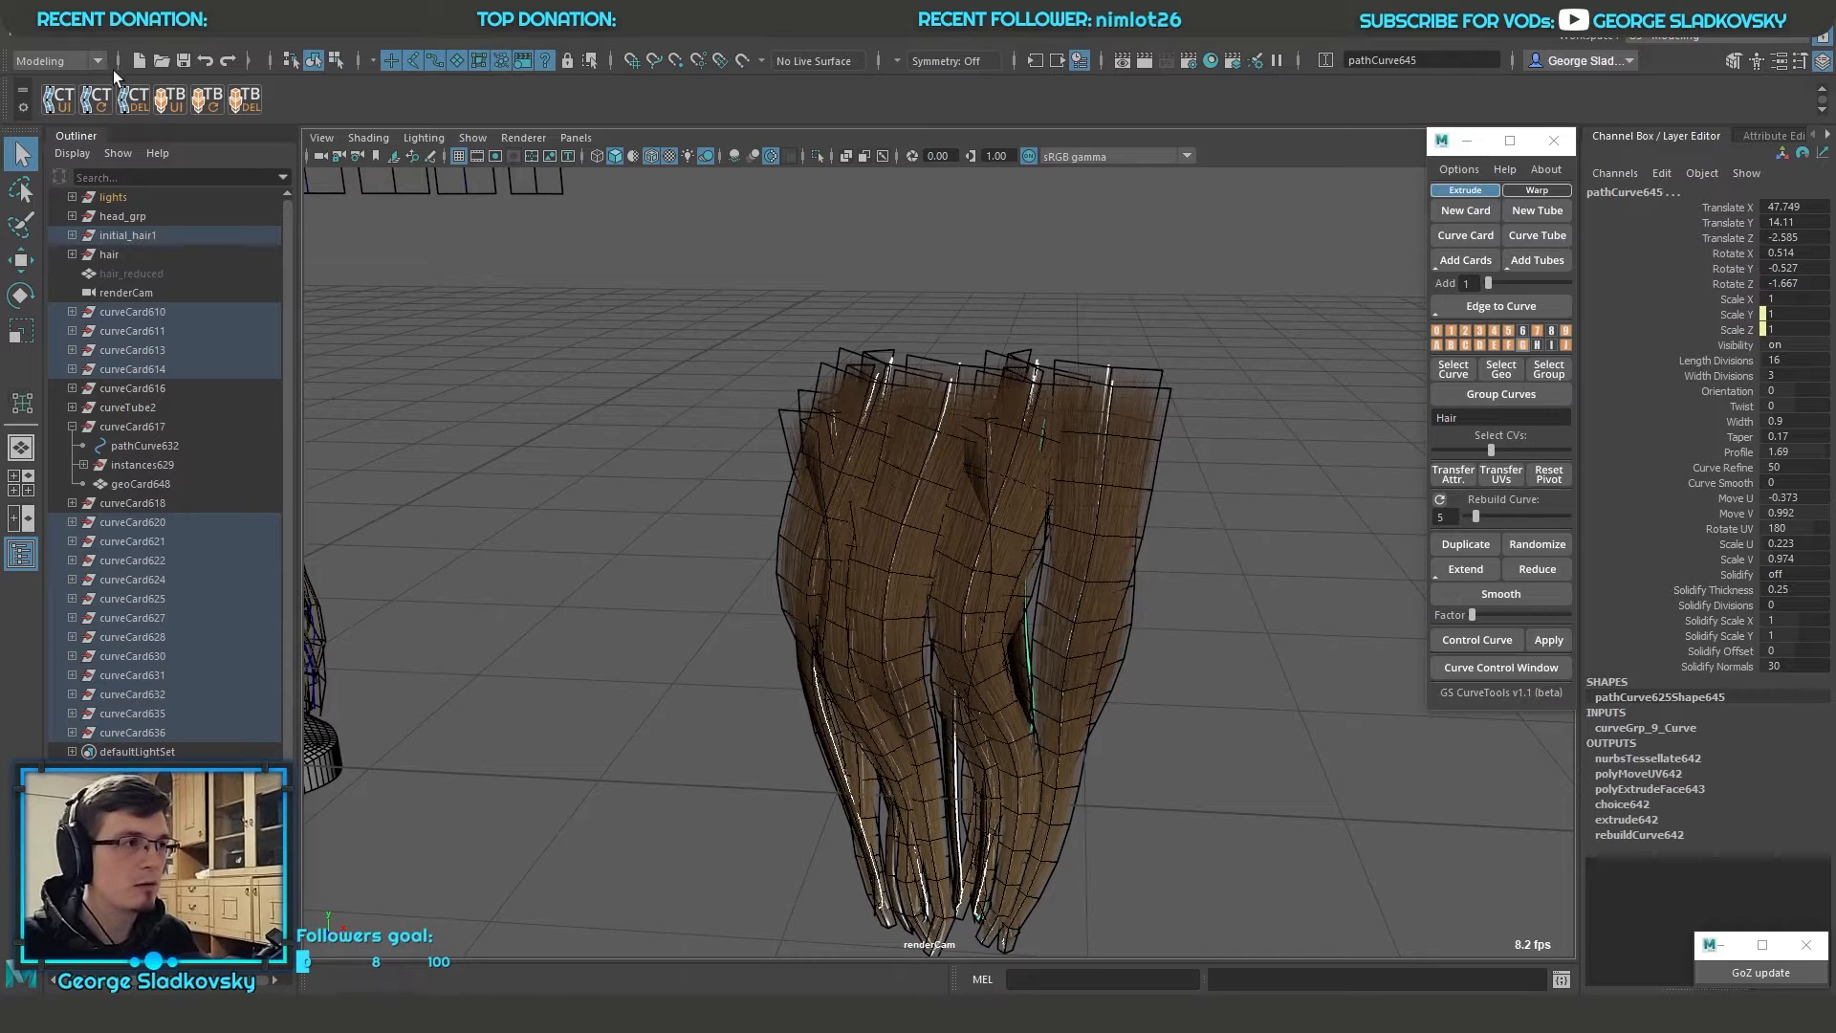
pyautogui.click(12, 32)
pyautogui.moveTo(59, 40)
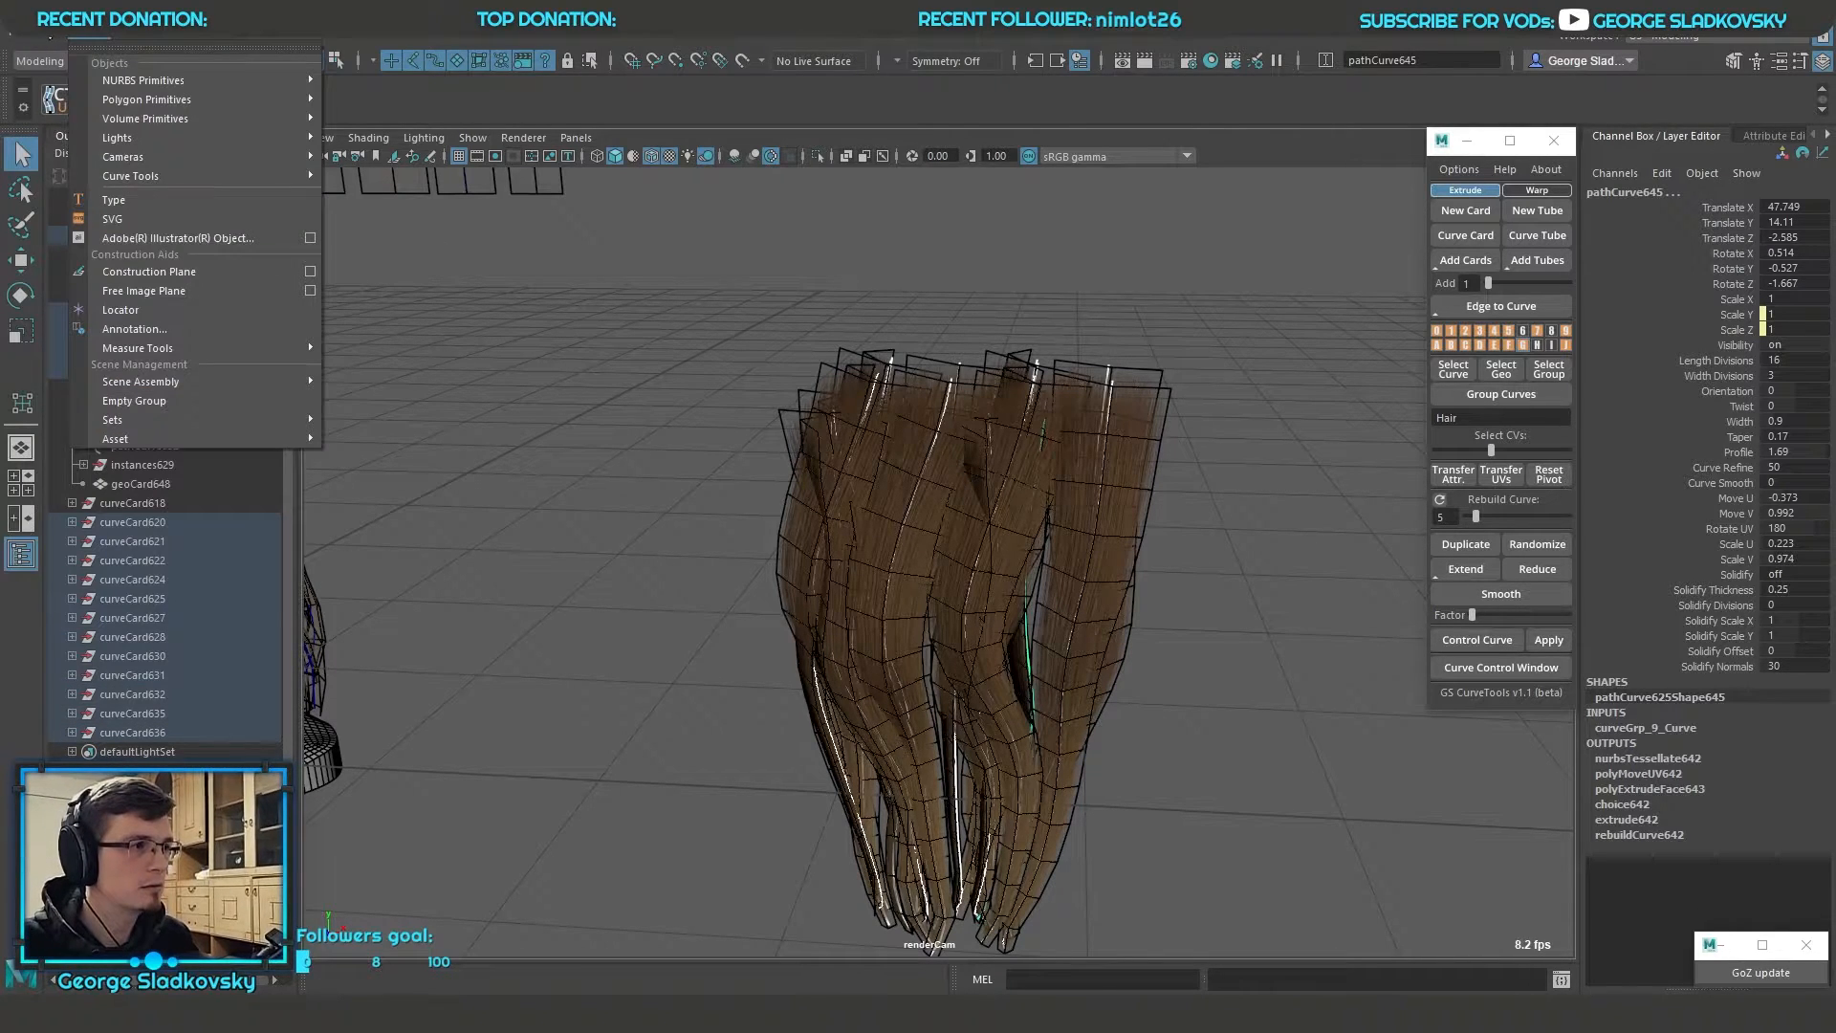
pyautogui.moveTo(161, 278)
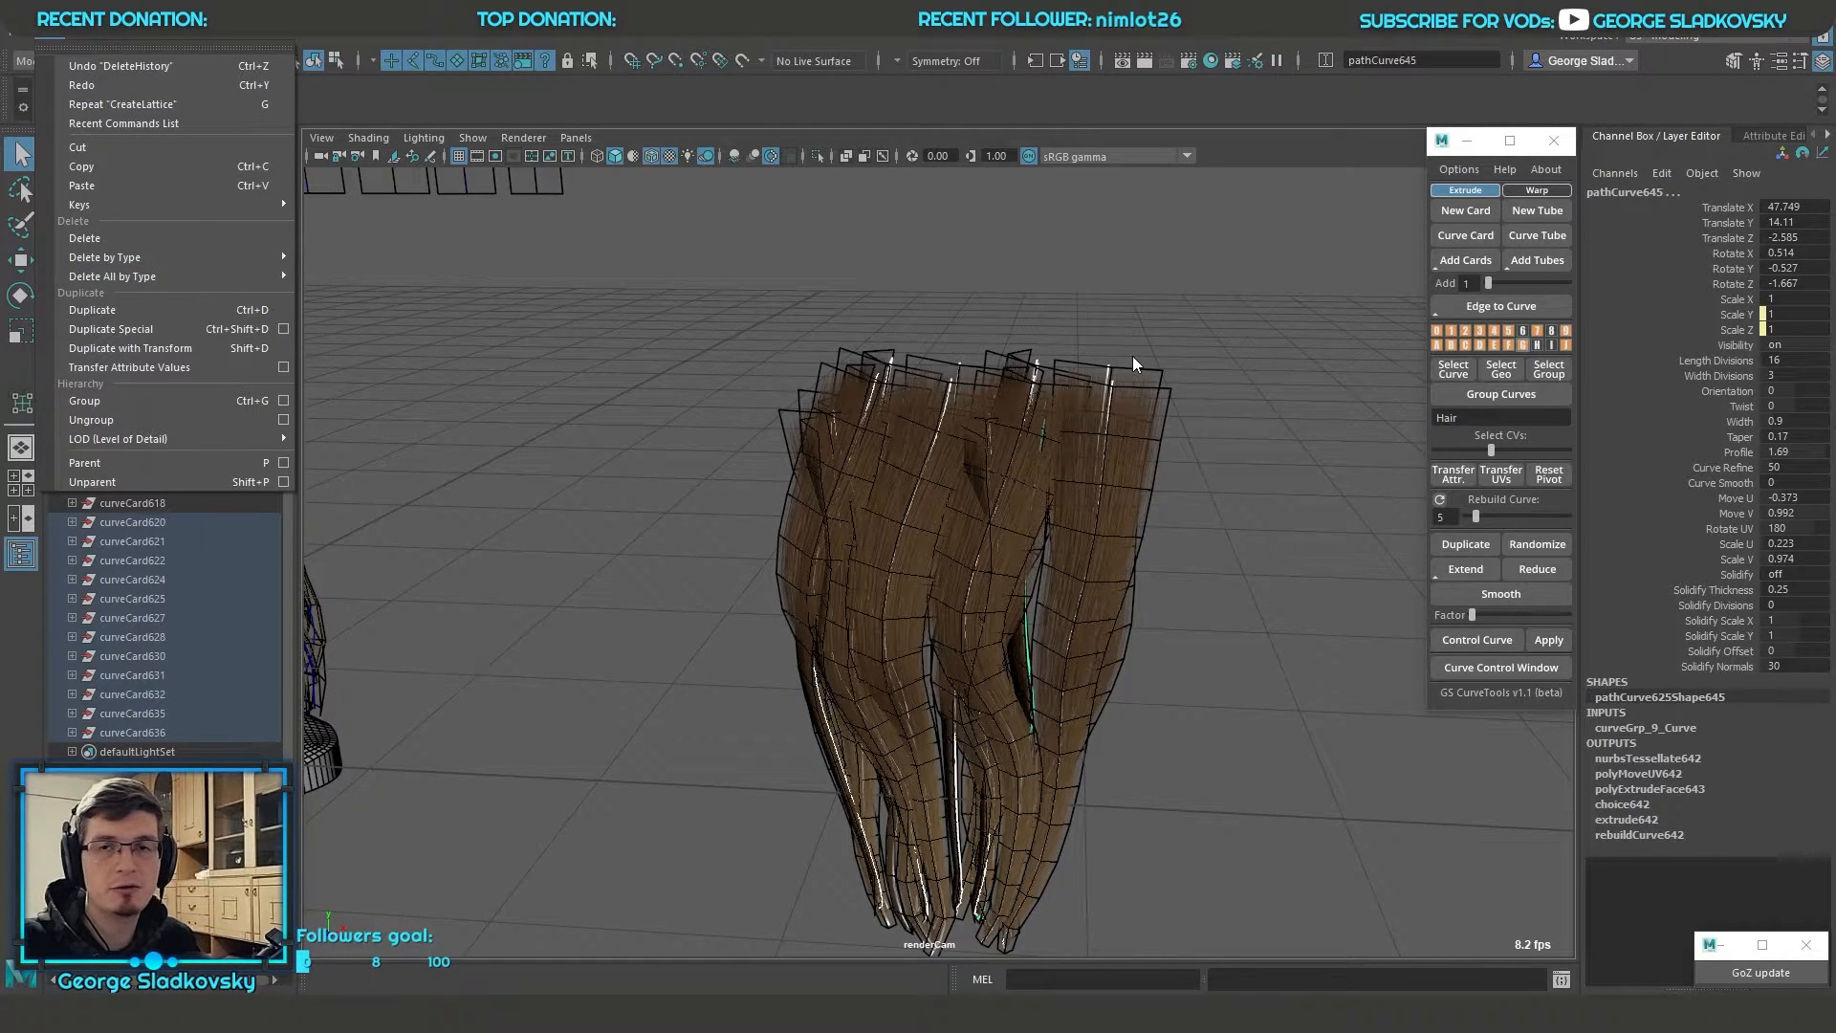
pyautogui.click(1143, 377)
# Select all the hair cards in the clump and apply a nonlinear Twist deformer to them
pyautogui.click(782, 371)
pyautogui.keyDown('alt'); pyautogui.moveTo(751, 316); pyautogui.dragTo(1190, 583); pyautogui.keyUp('alt')
pyautogui.keyDown('alt'); pyautogui.moveTo(1184, 592); pyautogui.dragTo(1176, 660); pyautogui.keyUp('alt')
pyautogui.click(751, 39)
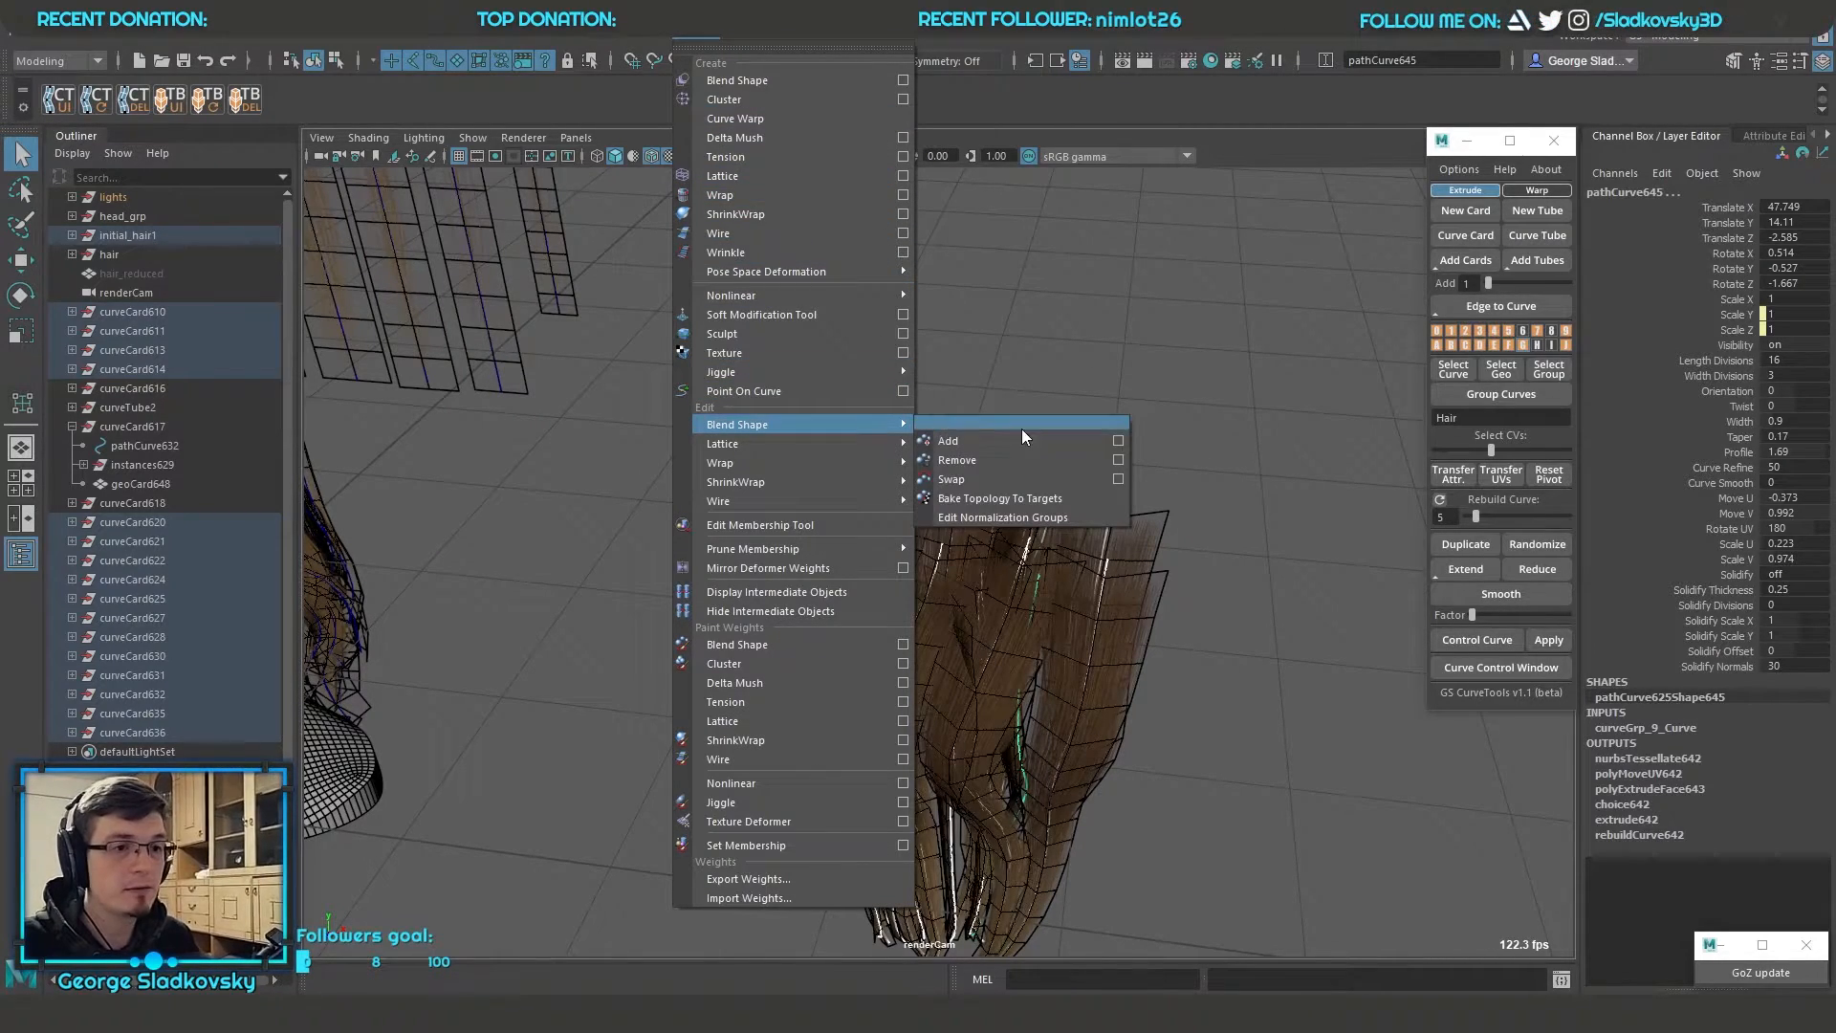
pyautogui.click(956, 380)
pyautogui.scroll(-4, 1185, 414)
pyautogui.scroll(4, 1186, 427)
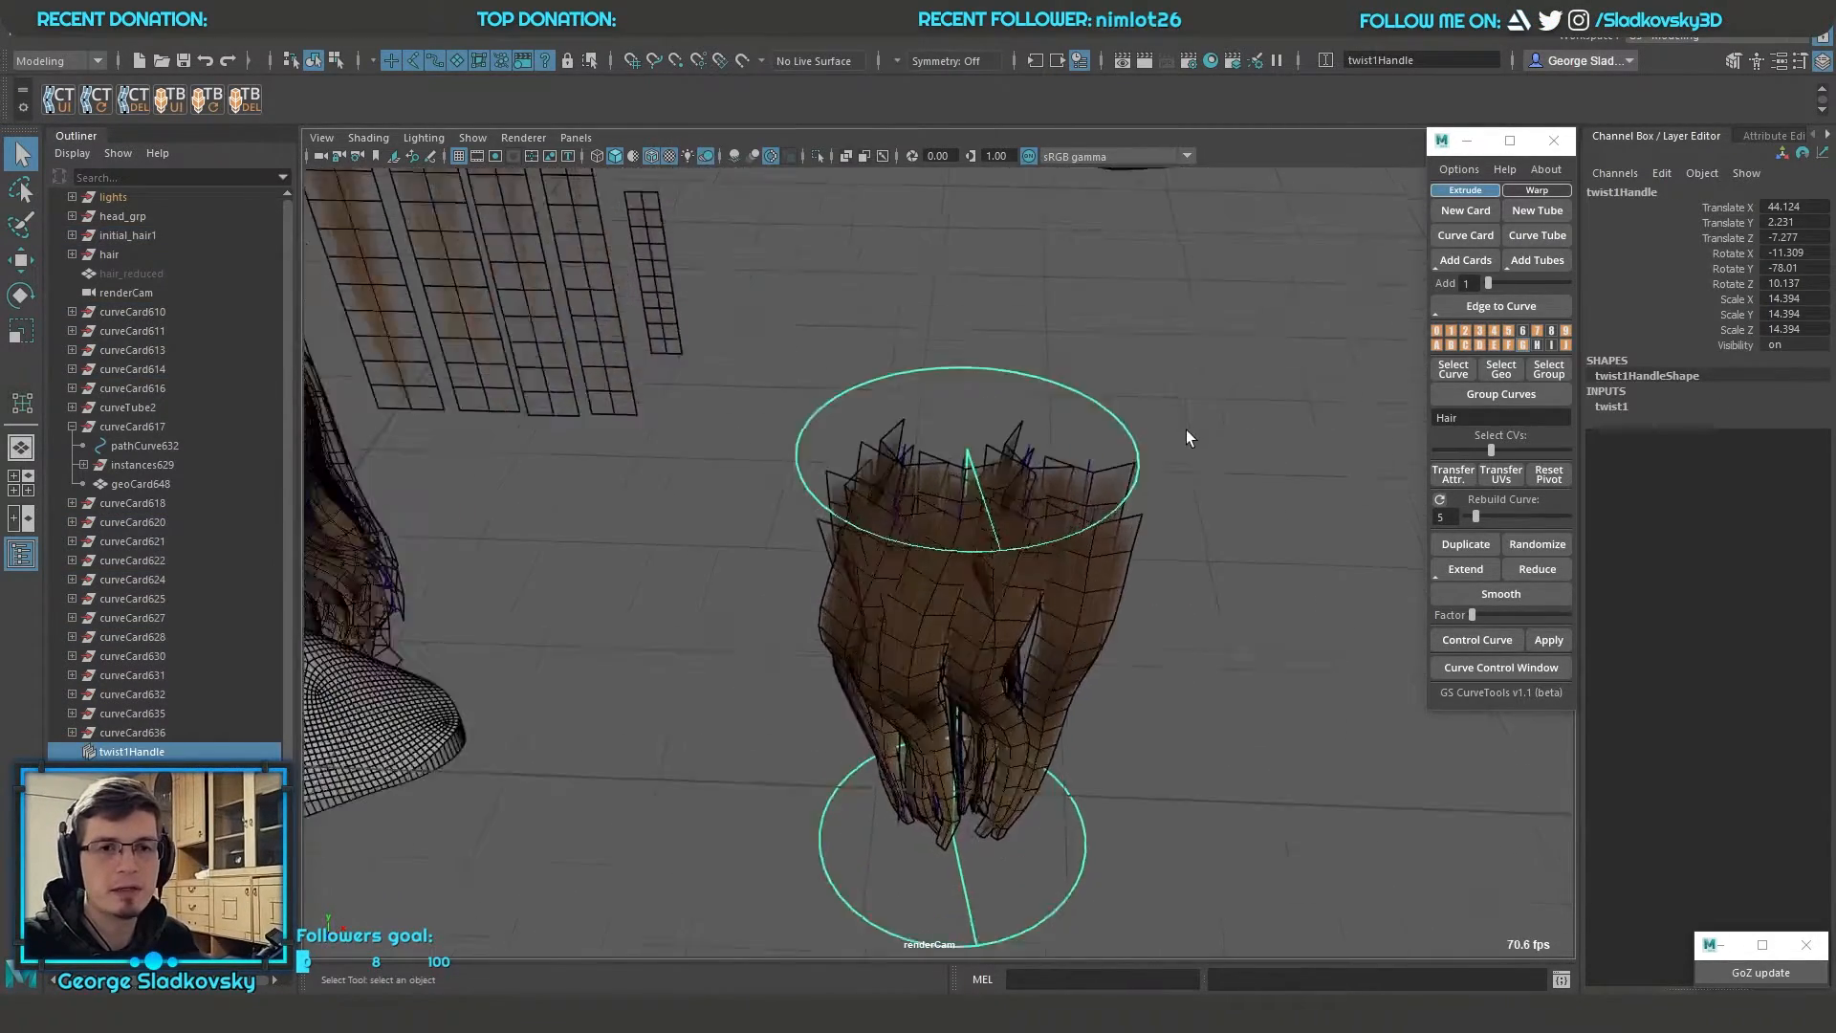
pyautogui.moveTo(1185, 428)
pyautogui.keyDown('alt'); pyautogui.mouseDown()
pyautogui.moveTo(1075, 461)
pyautogui.moveTo(1178, 412)
pyautogui.mouseUp(); pyautogui.keyUp('alt')
# Twist the hair clump into a spiral by turning the deformer's end angle to about 444 degrees
pyautogui.press('t')
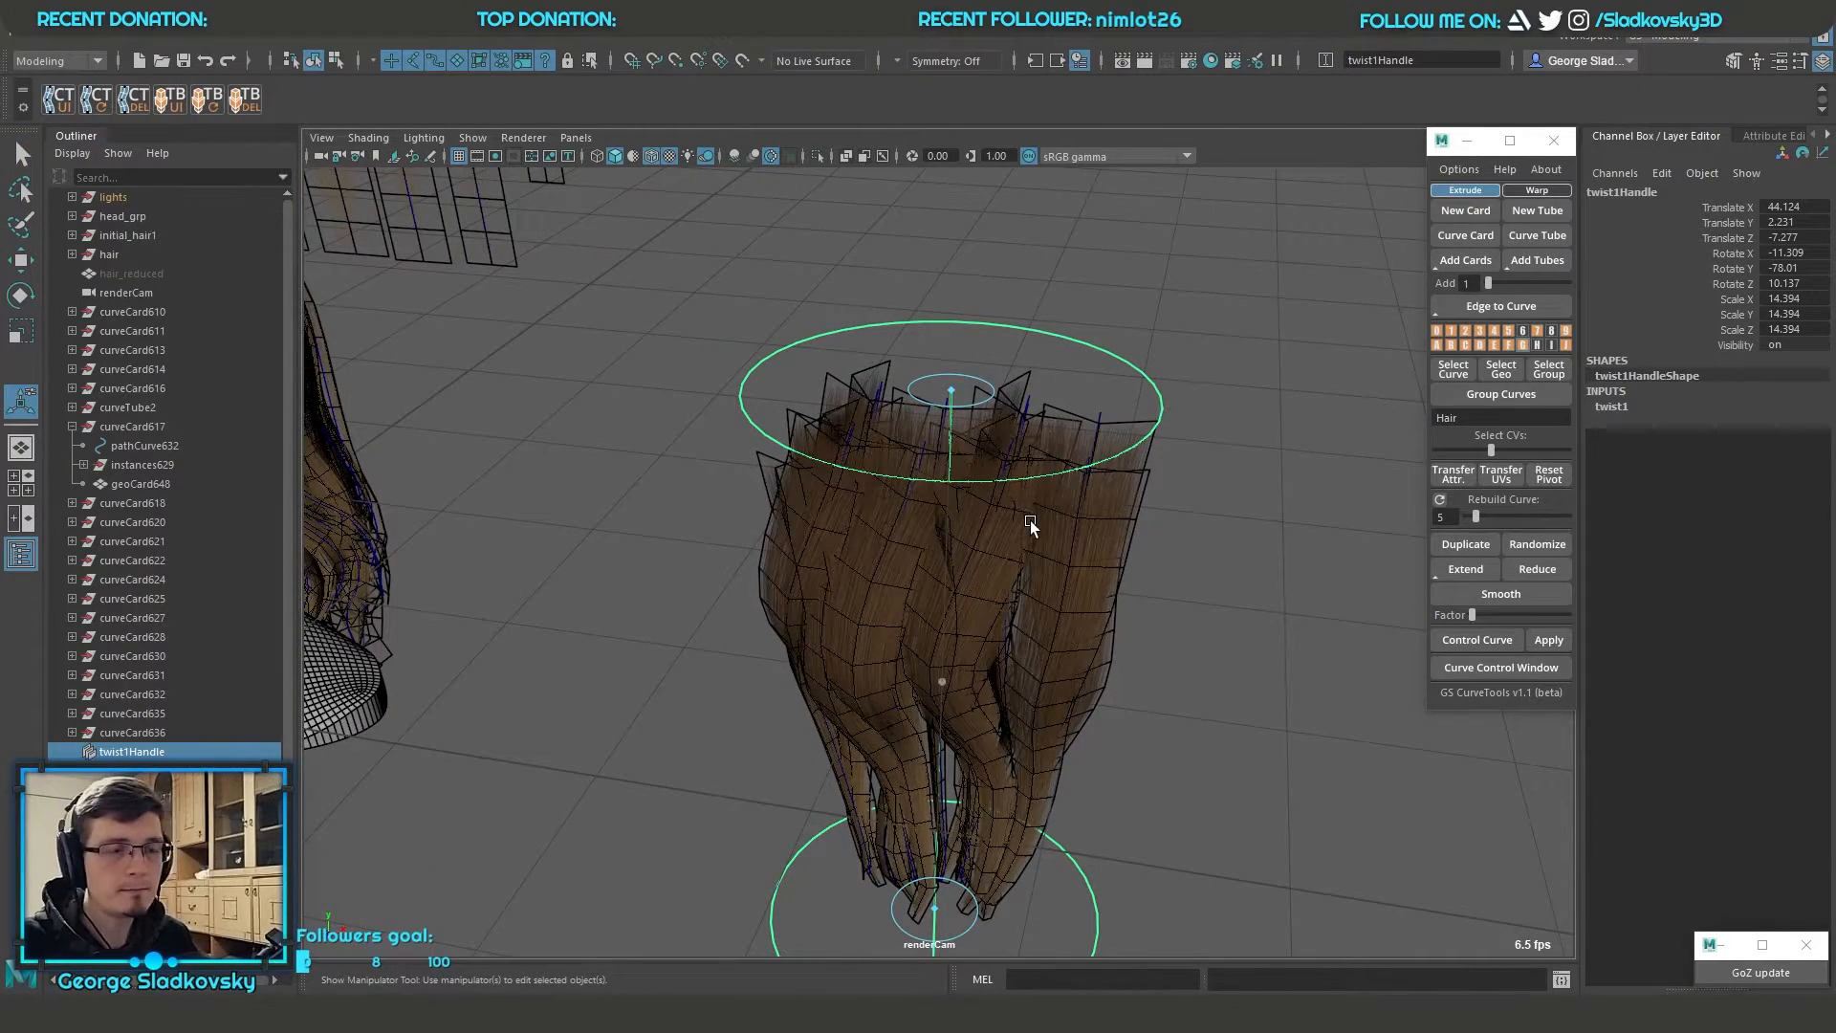
pyautogui.keyDown('alt'); pyautogui.moveTo(1024, 541); pyautogui.dragTo(944, 449); pyautogui.keyUp('alt')
pyautogui.keyDown('alt'); pyautogui.moveTo(1090, 454); pyautogui.dragTo(1125, 397); pyautogui.keyUp('alt')
pyautogui.keyDown('alt'); pyautogui.moveTo(1126, 393); pyautogui.dragTo(1139, 373, button='right'); pyautogui.keyUp('alt')
pyautogui.keyDown('alt'); pyautogui.moveTo(1139, 372); pyautogui.dragTo(963, 430); pyautogui.keyUp('alt')
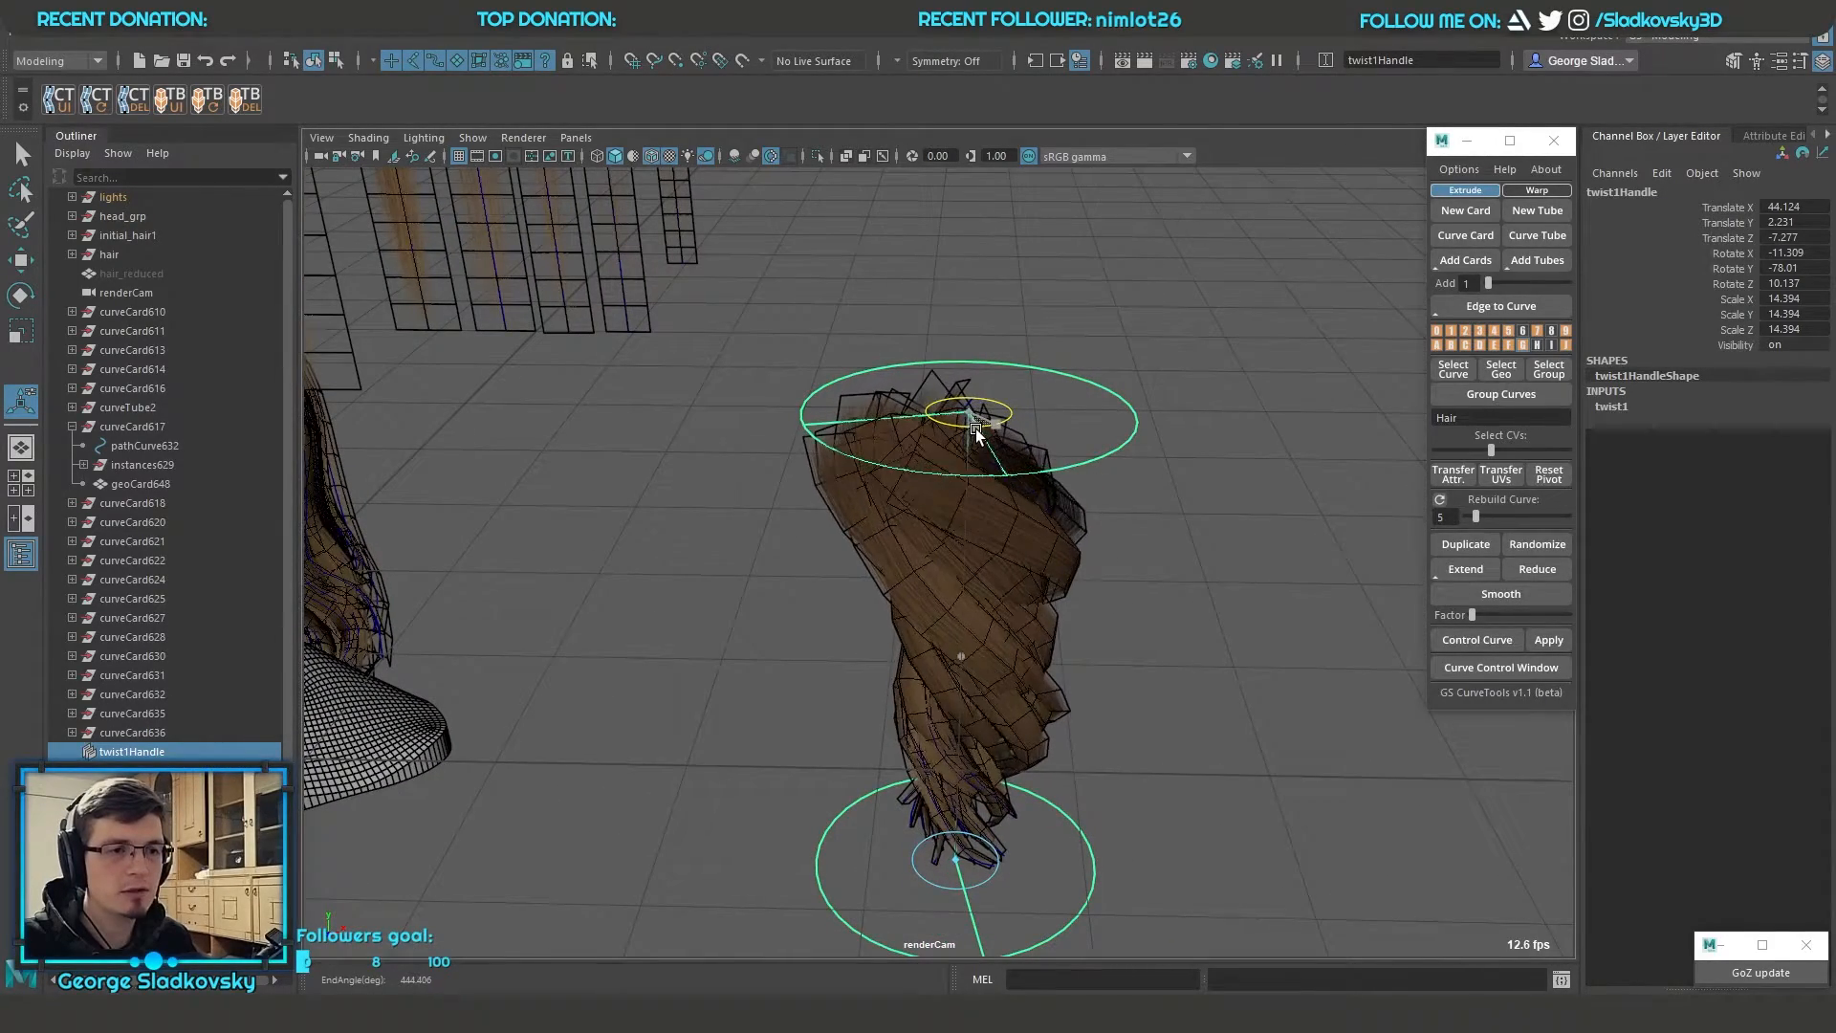
# Select the hair cards together with the twist handle and delete their history to bake the twist
pyautogui.press('q')
pyautogui.rightClick(1187, 372)
pyautogui.click(1297, 331)
pyautogui.moveTo(1296, 331); pyautogui.dragTo(861, 736)
pyautogui.moveTo(1195, 748); pyautogui.dragTo(796, 411)
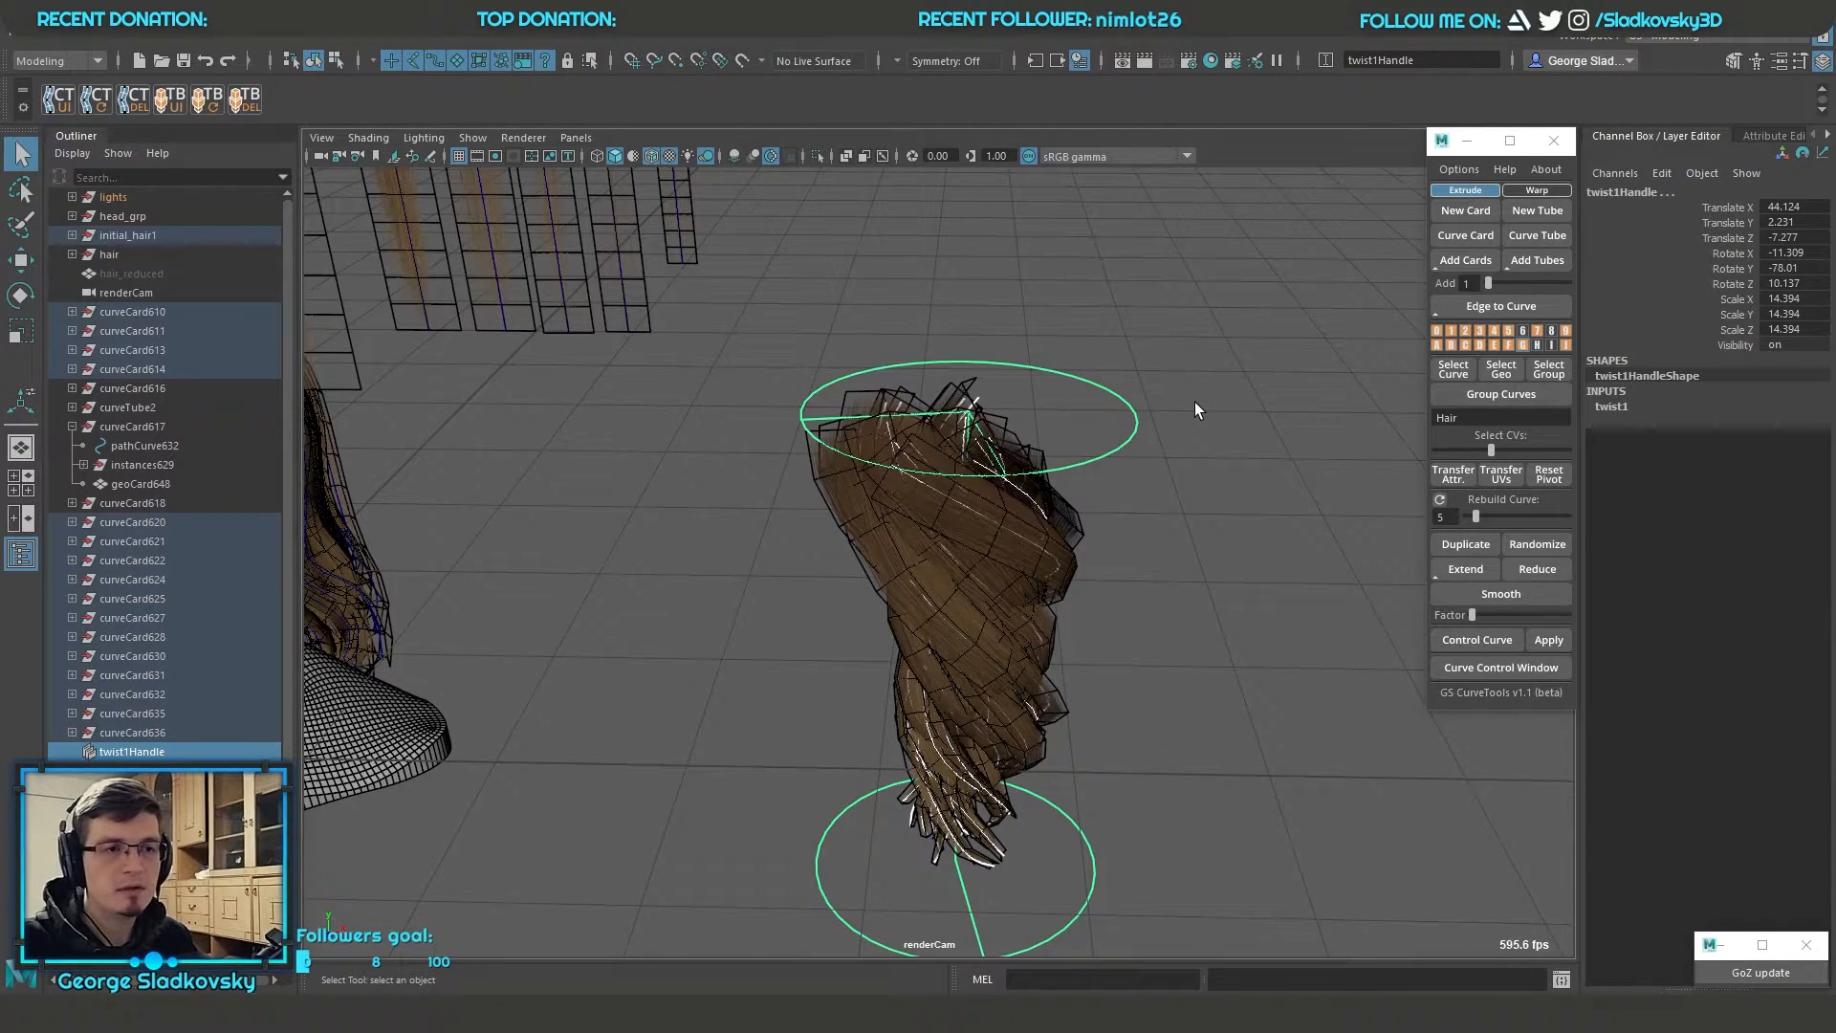
pyautogui.hotkey('alt', 'shift', 'd')
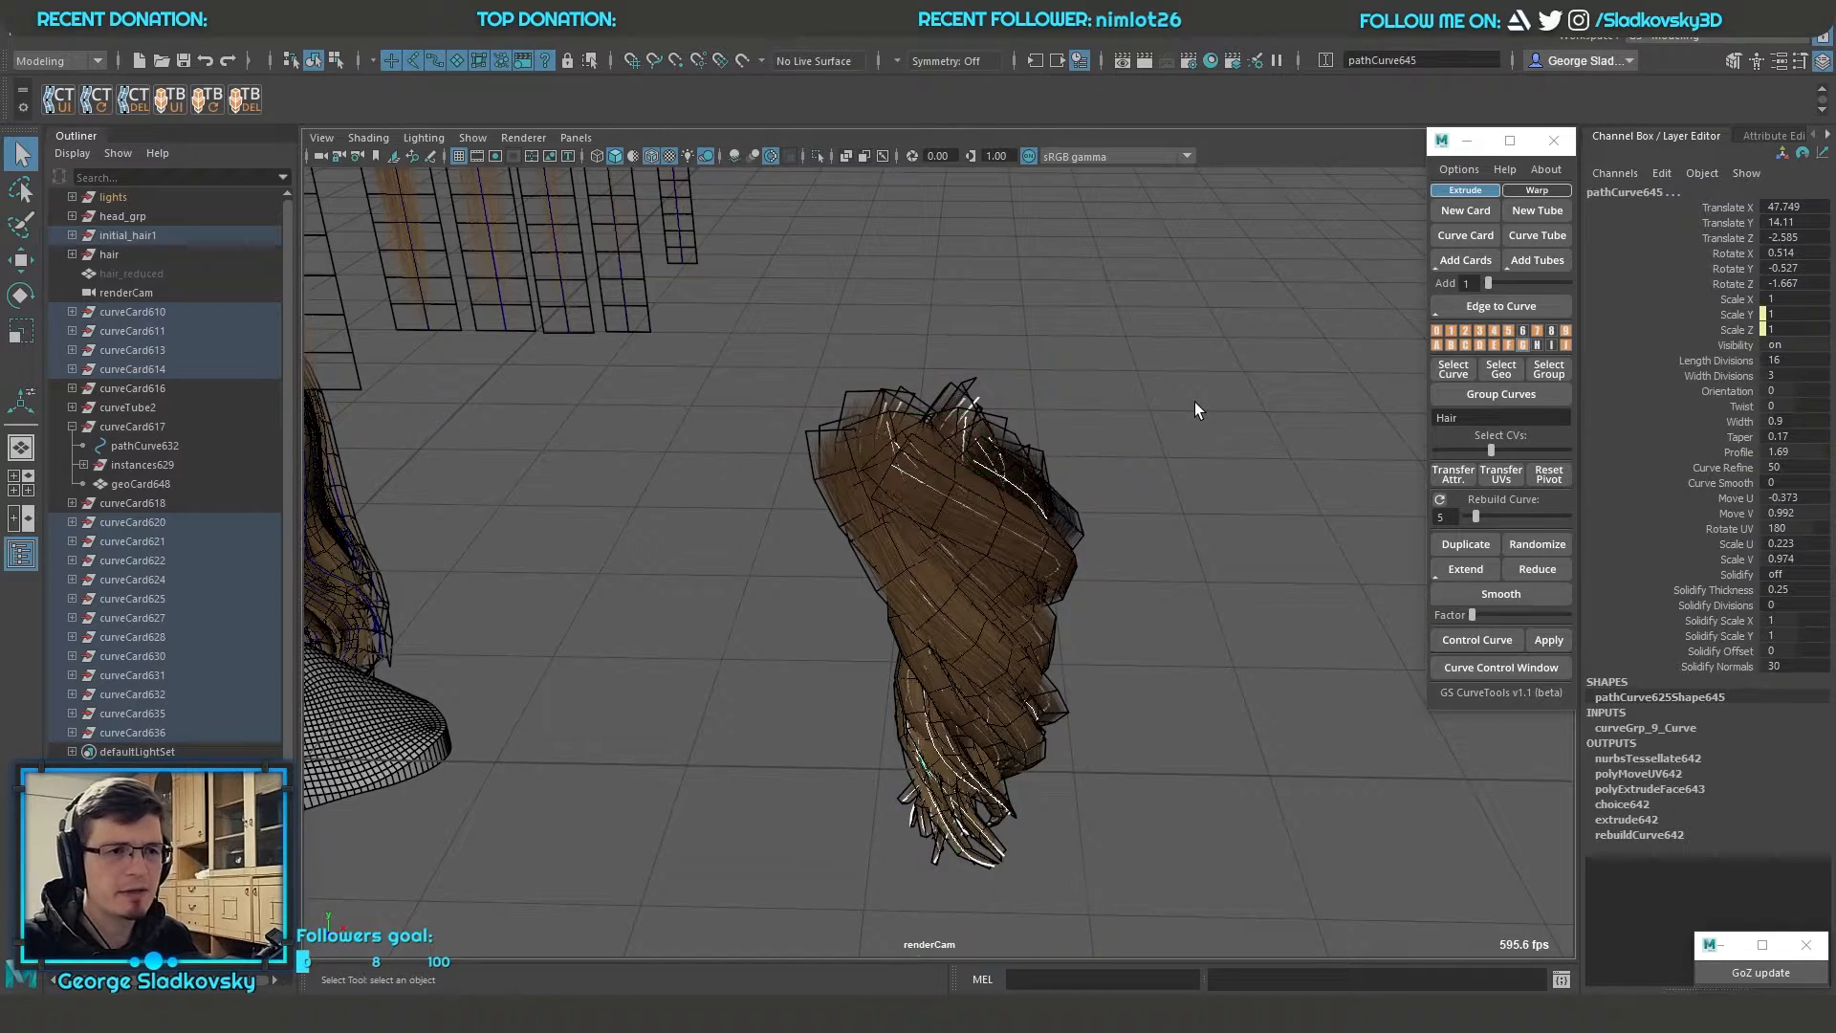
# Try to reshape a single curve in the twisted hair clump by moving its control vertex, and undo the move
pyautogui.click(1195, 402)
pyautogui.hotkey('ctrl', 'z')
pyautogui.keyDown('alt'); pyautogui.moveTo(904, 462); pyautogui.dragTo(1208, 560, button='right'); pyautogui.keyUp('alt')
pyautogui.click(1212, 562)
pyautogui.click(1140, 436)
pyautogui.moveTo(1285, 383); pyautogui.dragTo(1200, 390, button='right')
pyautogui.moveTo(1156, 458); pyautogui.dragTo(1222, 531)
pyautogui.press('w')
pyautogui.moveTo(1197, 504)
pyautogui.mouseDown()
pyautogui.moveTo(1260, 522)
pyautogui.moveTo(1199, 506)
pyautogui.mouseUp()
pyautogui.hotkey('ctrl', 'z')
pyautogui.hotkey('ctrl', 'z')
pyautogui.hotkey('ctrl', 'z')
pyautogui.hotkey('ctrl', 'z')
pyautogui.hotkey('ctrl', 'z')
pyautogui.hotkey('ctrl', 'z')
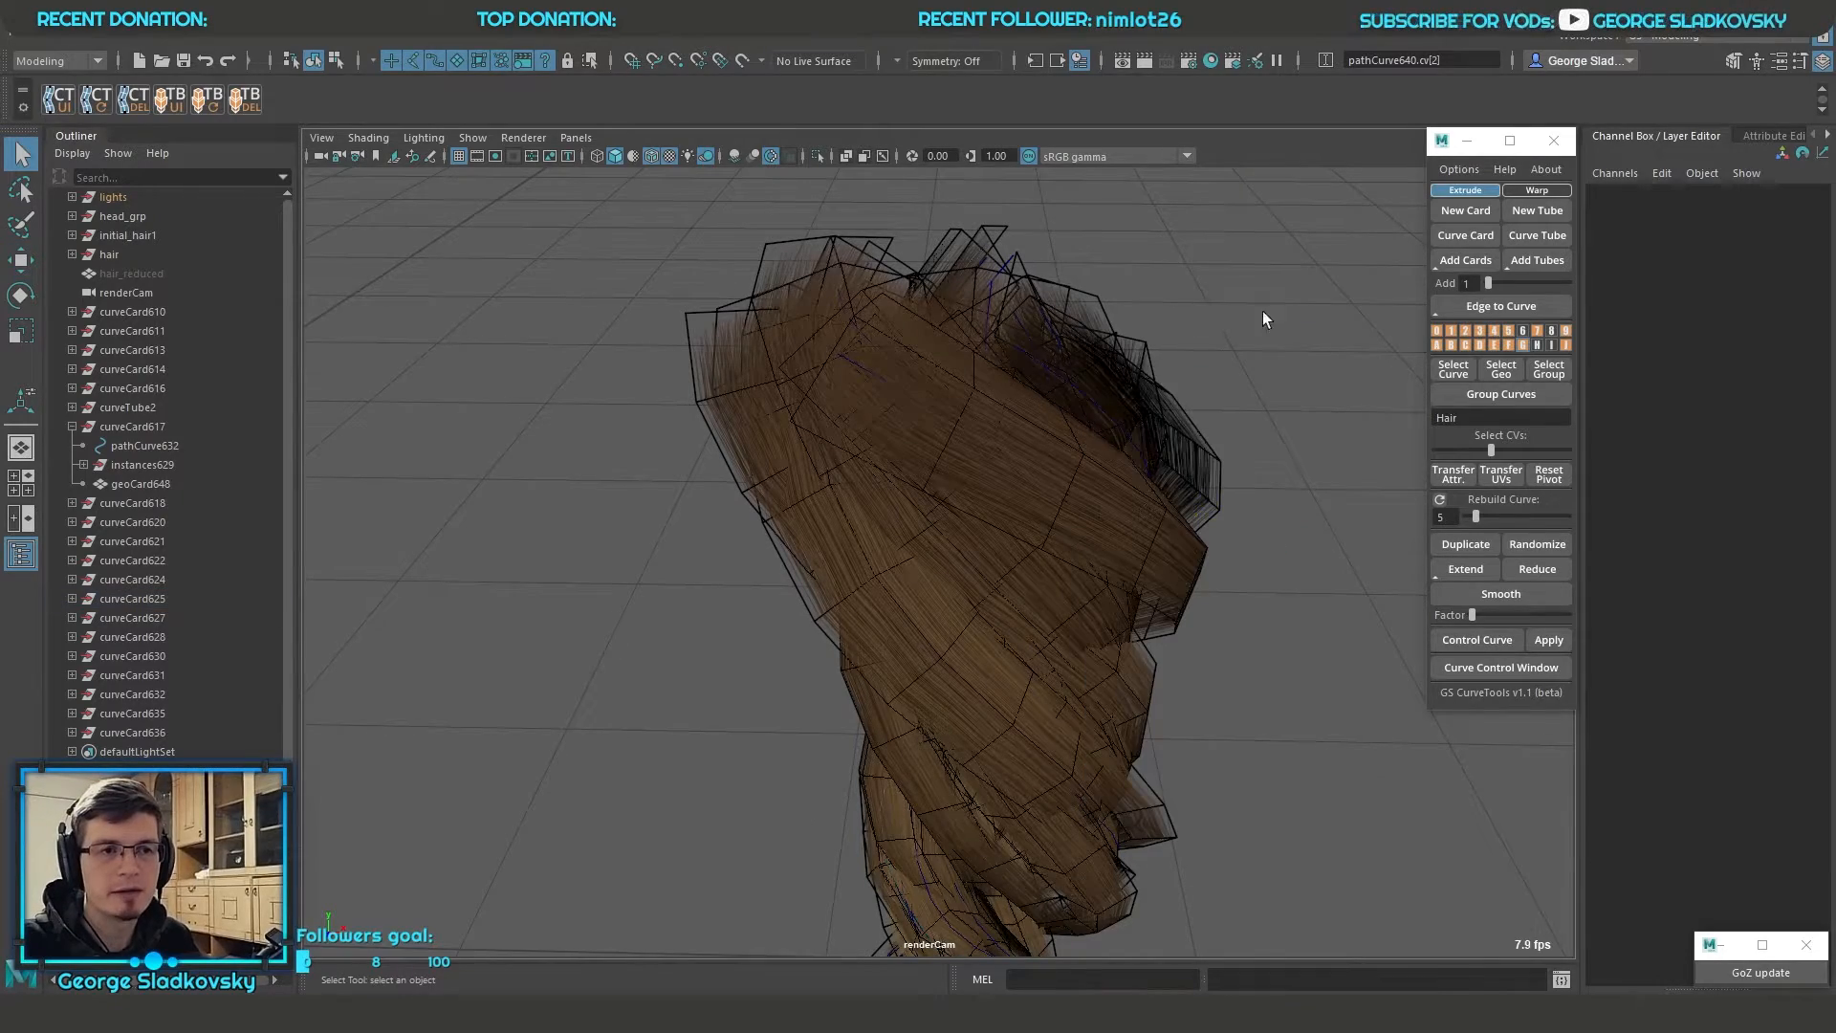
# Set the length divisions of all the clump's hair cards to 42 and display them textured without wireframe
pyautogui.click(1728, 362)
pyautogui.moveTo(790, 461); pyautogui.dragTo(1336, 531, button='middle')
pyautogui.keyDown('alt'); pyautogui.moveTo(1109, 813); pyautogui.dragTo(992, 545, button='middle'); pyautogui.keyUp('alt')
pyautogui.keyDown('alt'); pyautogui.moveTo(992, 545); pyautogui.dragTo(1128, 559); pyautogui.keyUp('alt')
pyautogui.moveTo(1128, 559); pyautogui.dragTo(962, 615, button='middle')
pyautogui.press('6')
pyautogui.click(652, 156)
pyautogui.moveTo(918, 430)
pyautogui.keyDown('alt'); pyautogui.mouseDown()
pyautogui.moveTo(1008, 586)
pyautogui.moveTo(1234, 597)
pyautogui.mouseUp(); pyautogui.keyUp('alt')
pyautogui.moveTo(1233, 597); pyautogui.dragTo(973, 574, button='middle')
pyautogui.keyDown('alt'); pyautogui.moveTo(973, 576); pyautogui.dragTo(984, 576); pyautogui.keyUp('alt')
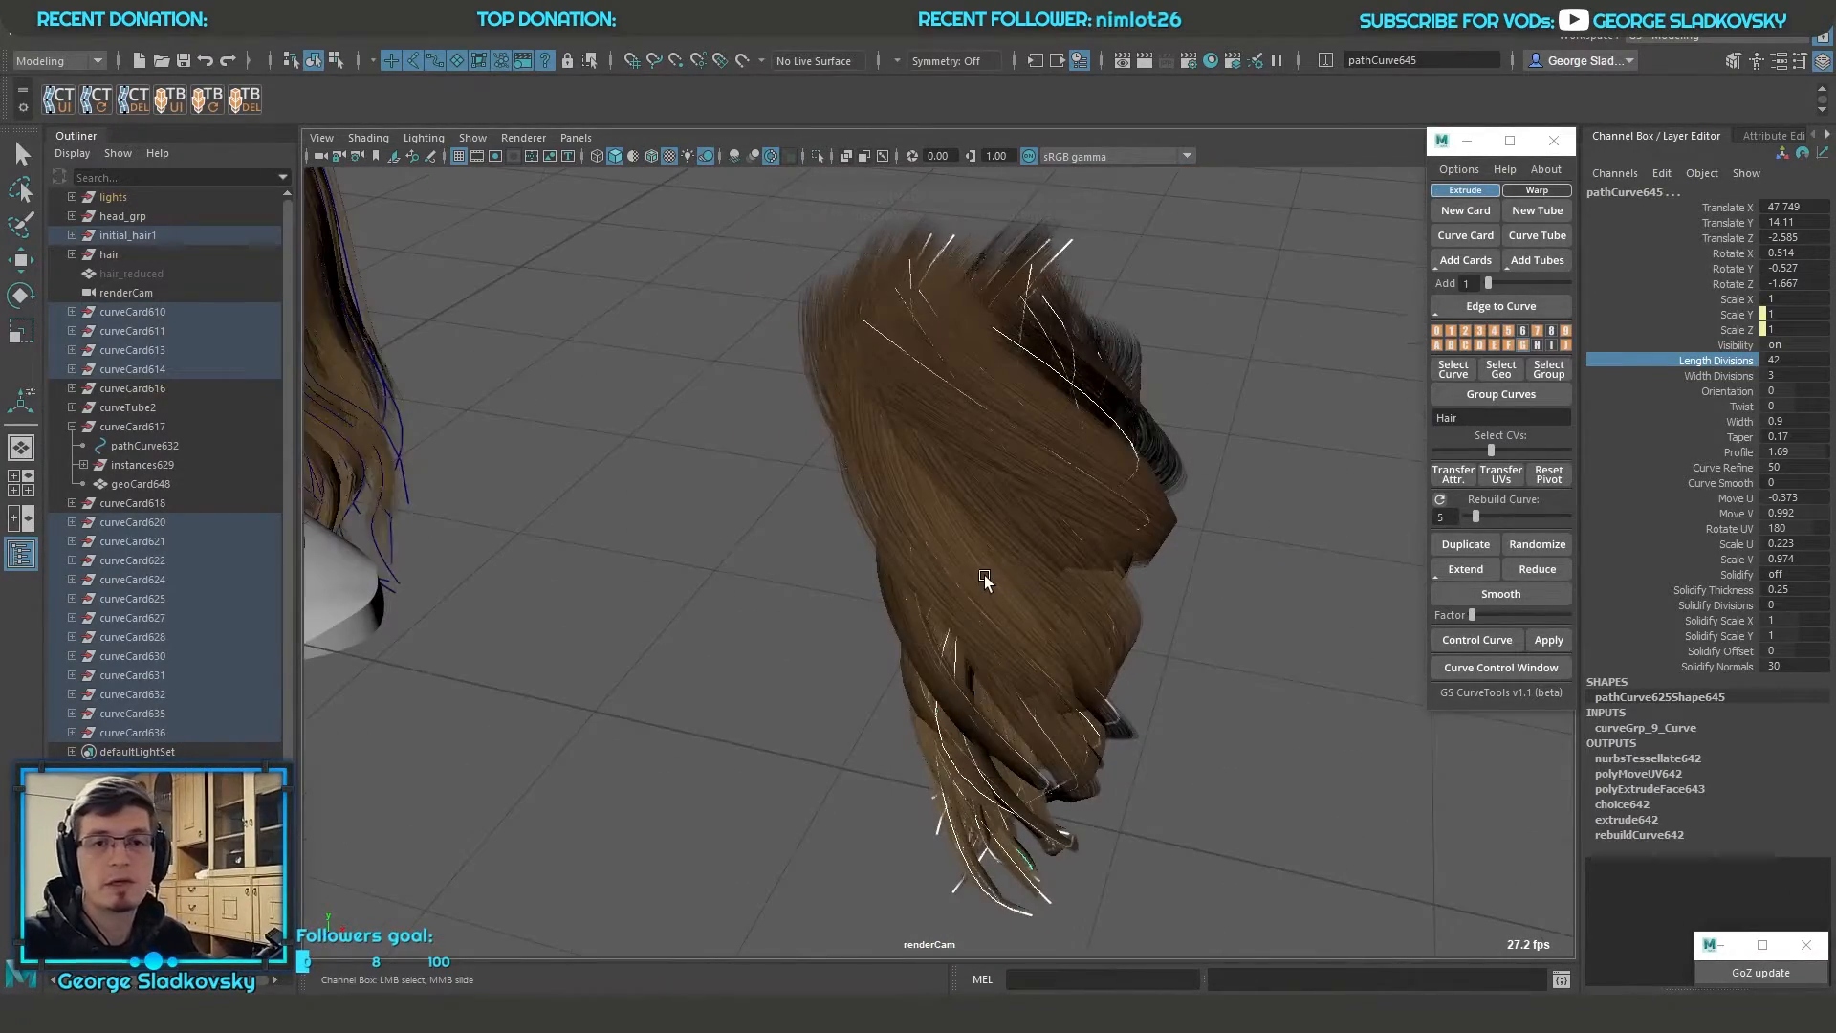
# Select and frame the curve tube, and turn its Solidify option off
pyautogui.press('q')
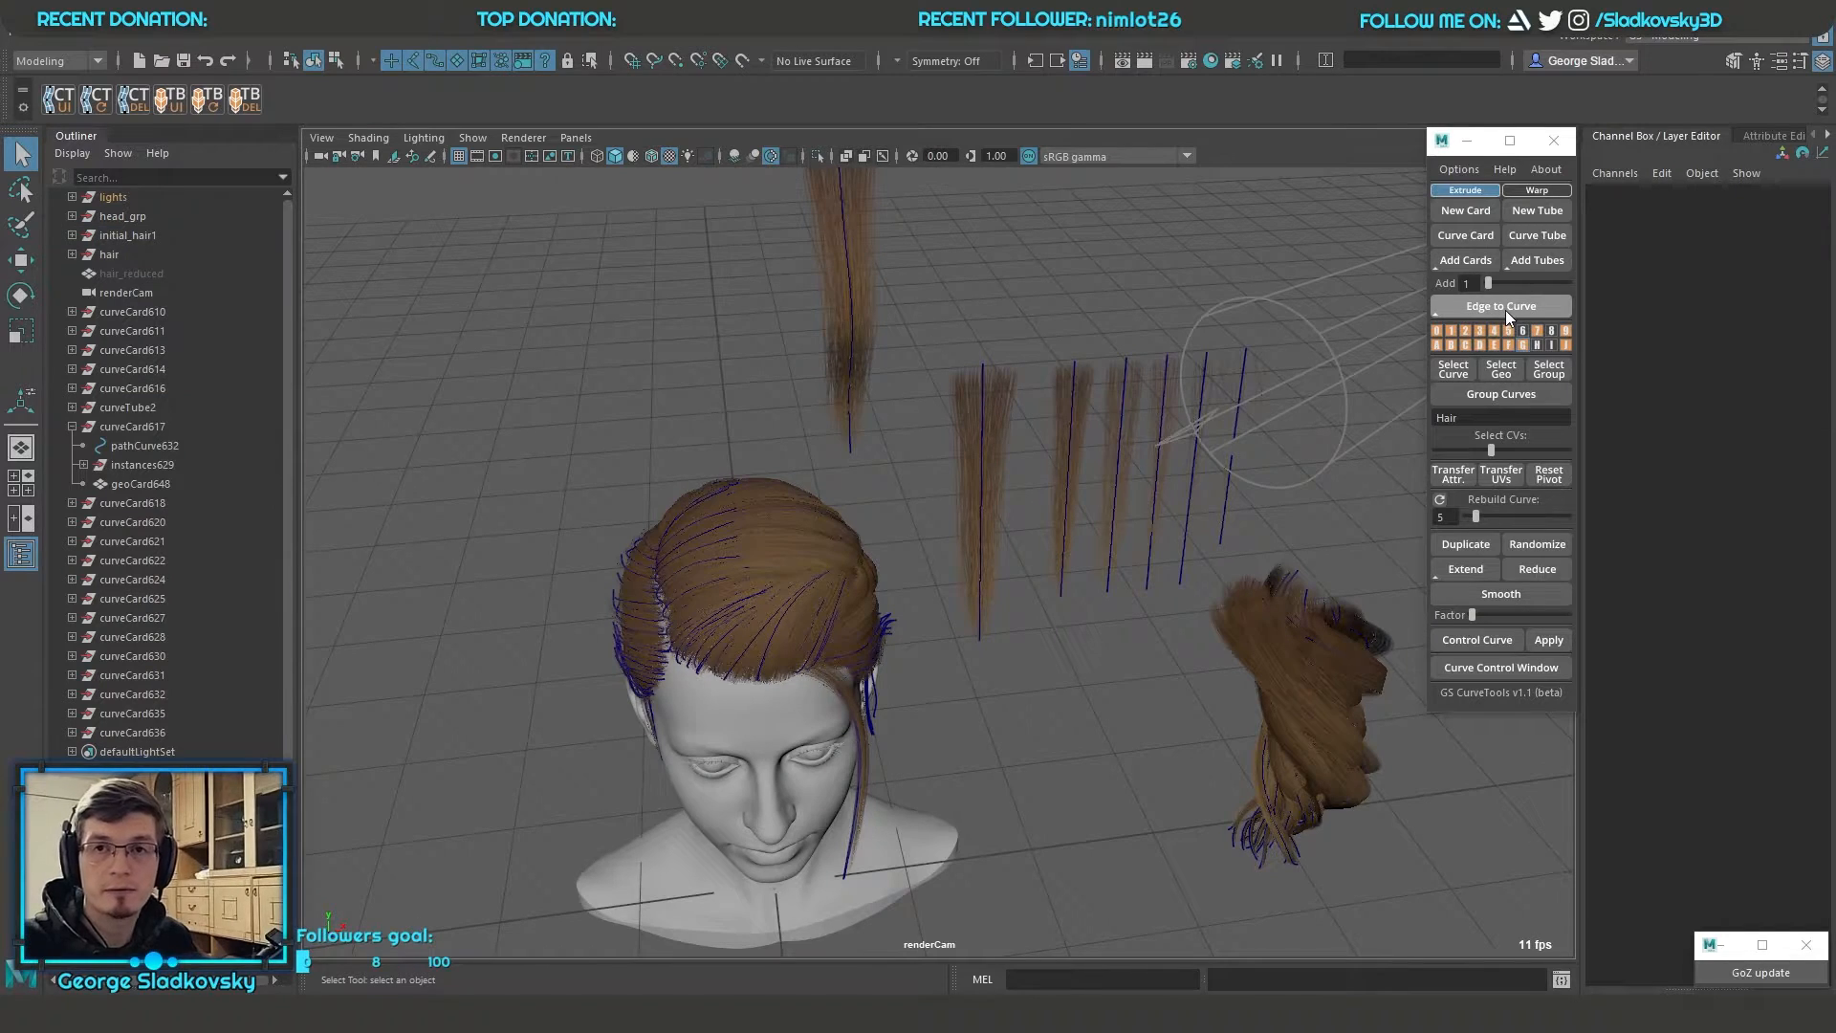
pyautogui.keyDown('alt'); pyautogui.moveTo(1142, 483); pyautogui.dragTo(985, 516, button='middle'); pyautogui.keyUp('alt')
pyautogui.keyDown('alt'); pyautogui.moveTo(1109, 589); pyautogui.dragTo(717, 617, button='middle'); pyautogui.keyUp('alt')
pyautogui.press('f')
pyautogui.moveTo(981, 364); pyautogui.dragTo(1017, 639)
pyautogui.moveTo(1017, 640)
pyautogui.keyDown('alt'); pyautogui.mouseDown(button='middle')
pyautogui.moveTo(1205, 536)
pyautogui.moveTo(1231, 478)
pyautogui.mouseUp(button='middle'); pyautogui.keyUp('alt')
pyautogui.click(1736, 604)
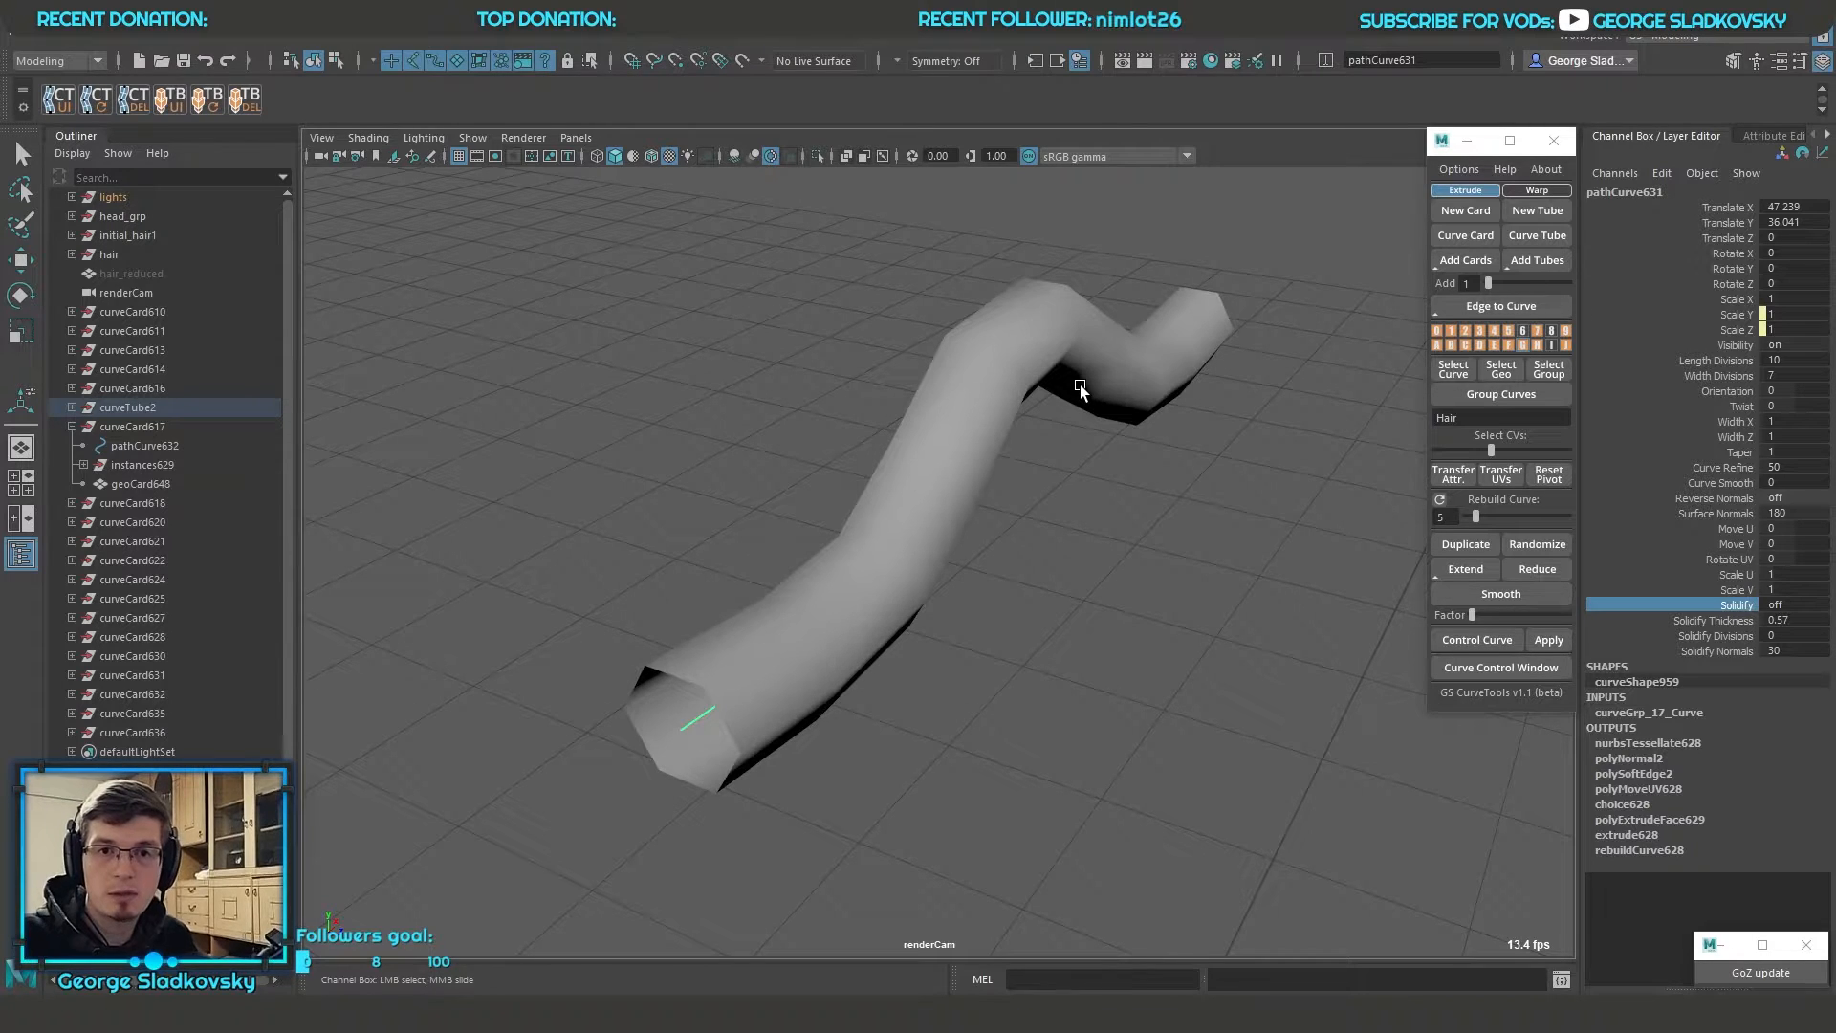
# Set the tube's width divisions to 4 and surface normals to 103.1, with wireframe shown over the shading
pyautogui.click(1718, 375)
pyautogui.moveTo(973, 436); pyautogui.dragTo(1189, 457, button='middle')
pyautogui.click(1715, 512)
pyautogui.moveTo(861, 559); pyautogui.dragTo(379, 558, button='middle')
pyautogui.keyDown('alt'); pyautogui.moveTo(1080, 603); pyautogui.dragTo(1152, 530); pyautogui.keyUp('alt')
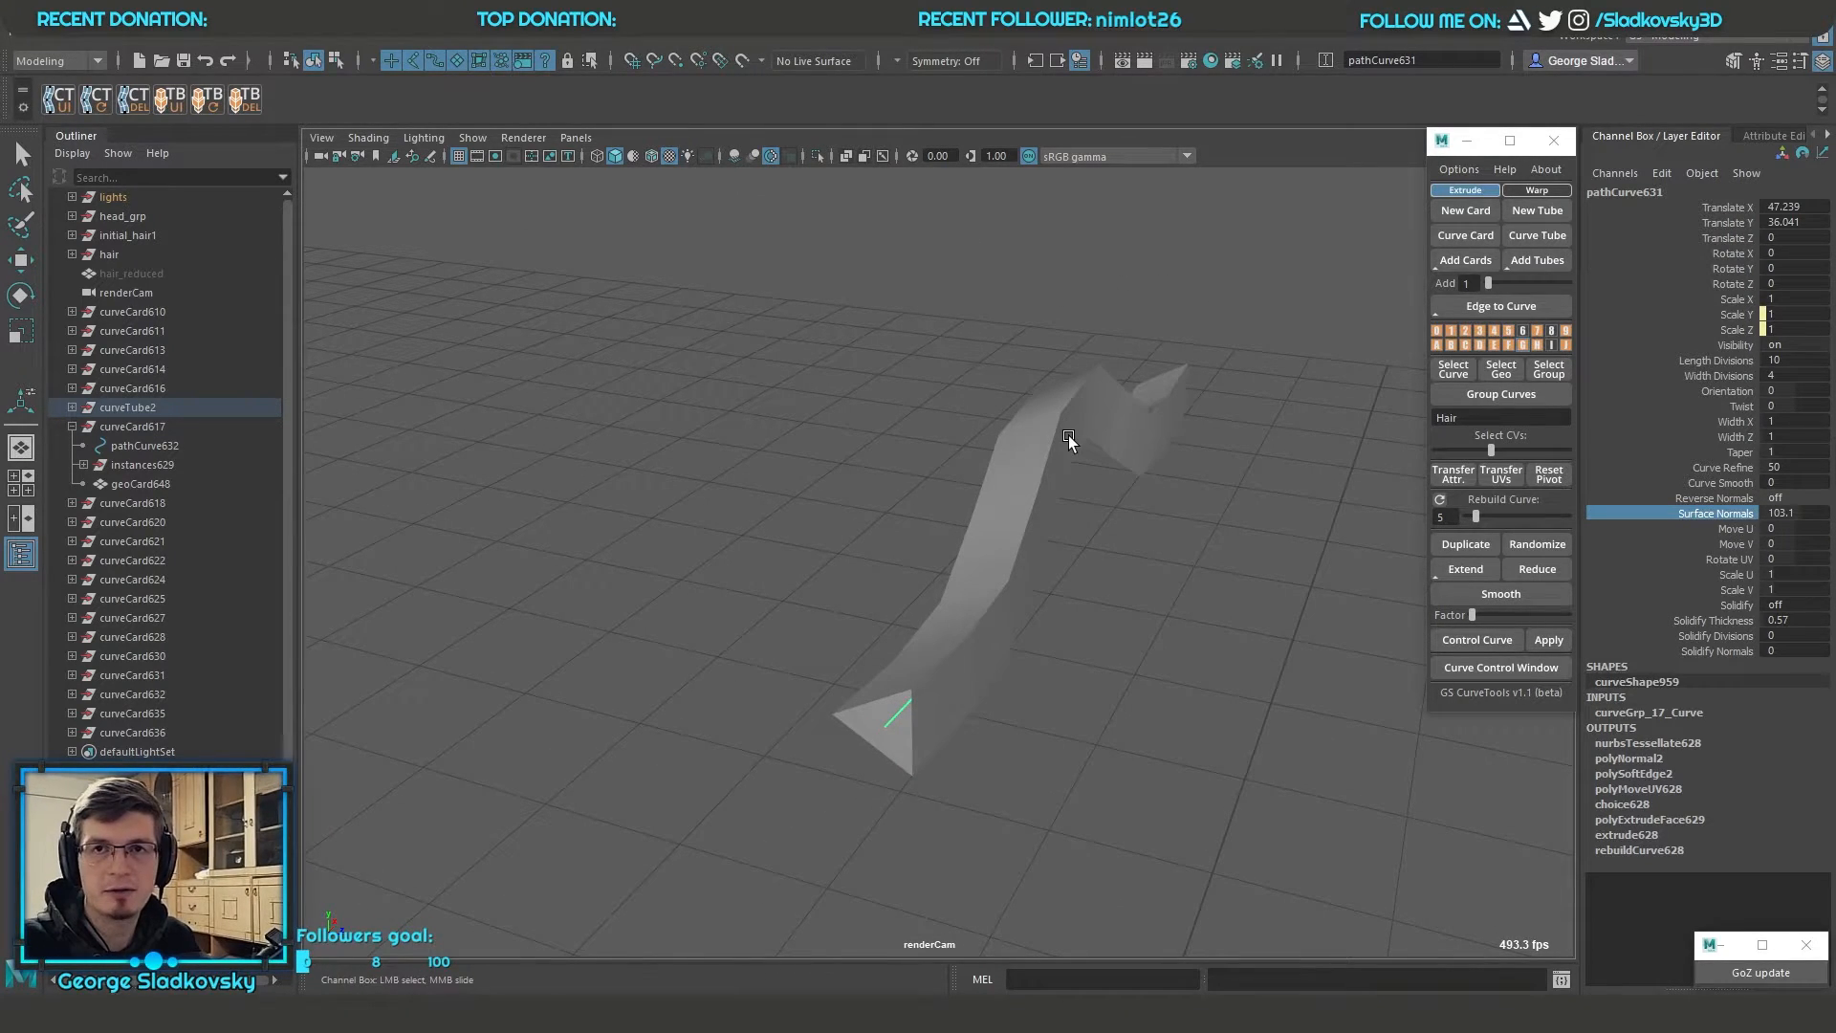
pyautogui.moveTo(1069, 440)
pyautogui.keyDown('alt'); pyautogui.mouseDown()
pyautogui.moveTo(1082, 500)
pyautogui.moveTo(1071, 468)
pyautogui.mouseUp(); pyautogui.keyUp('alt')
pyautogui.click(647, 157)
pyautogui.moveTo(942, 355)
pyautogui.keyDown('alt'); pyautogui.mouseDown()
pyautogui.moveTo(959, 328)
pyautogui.moveTo(999, 321)
pyautogui.mouseUp(); pyautogui.keyUp('alt')
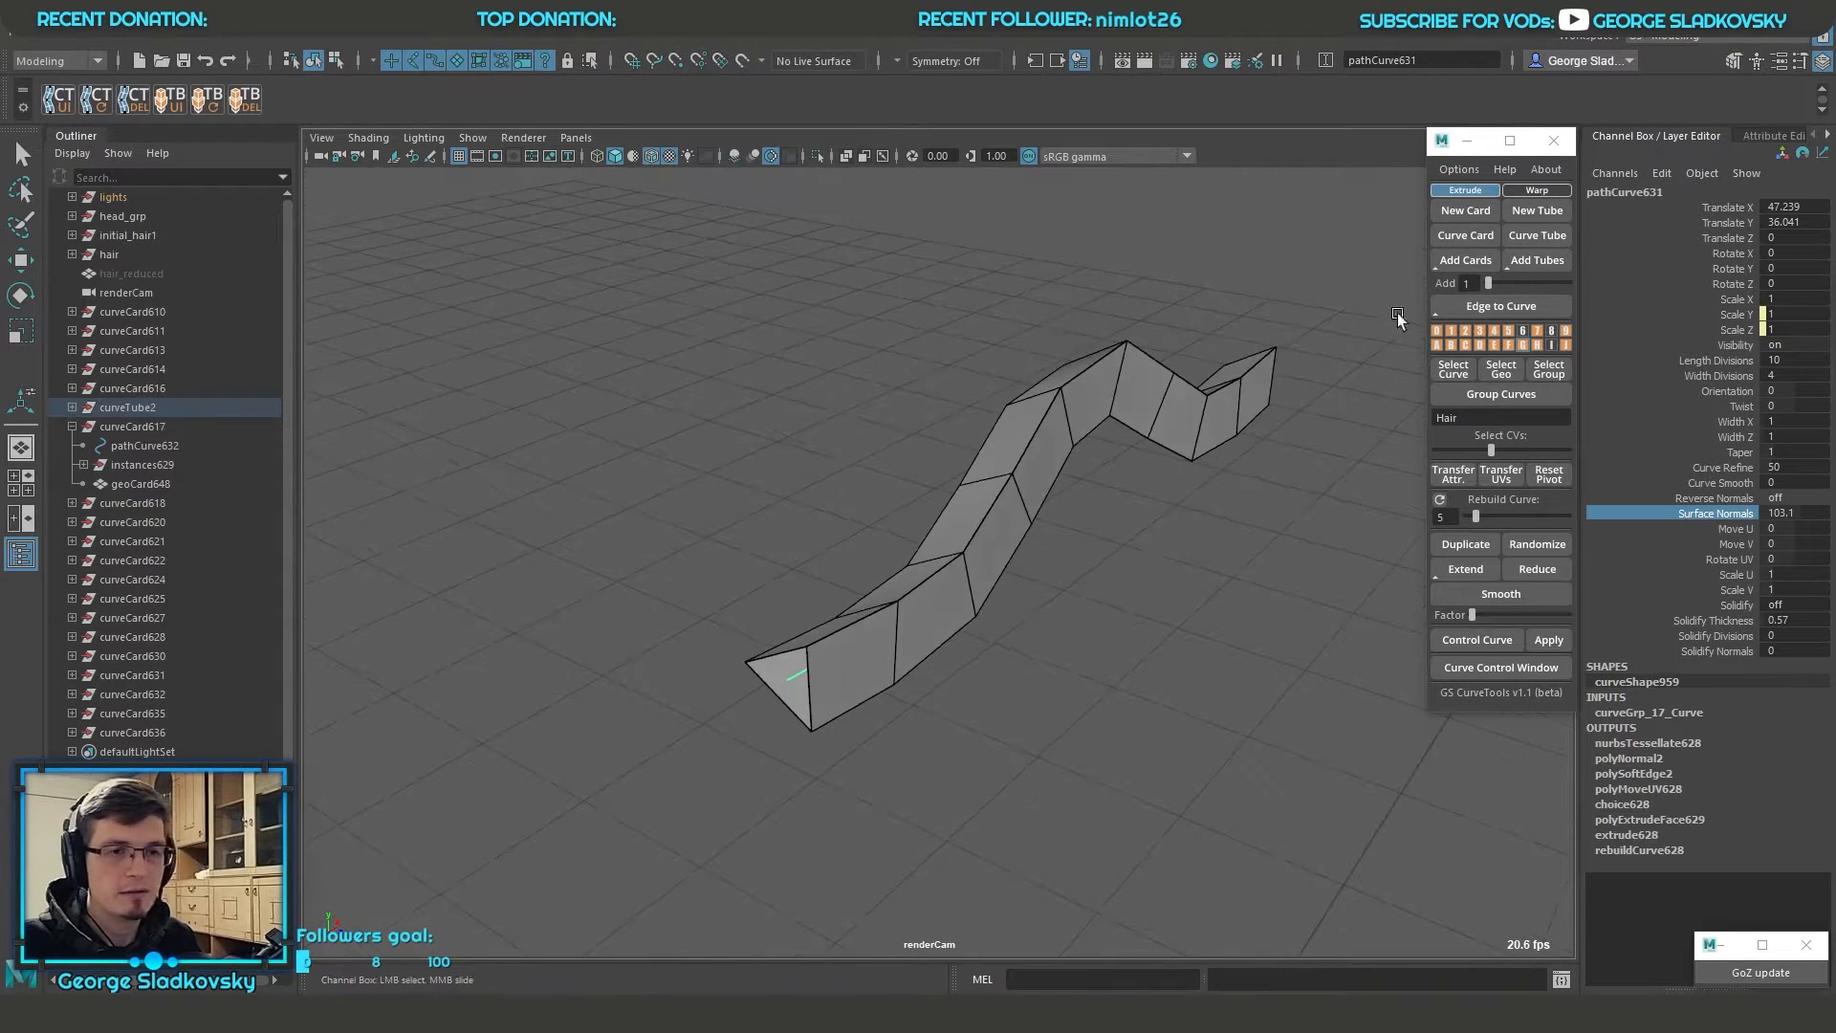
# Make the tube's geometry selectable, select its lengthwise edges and convert them to curves
pyautogui.click(1535, 346)
pyautogui.click(1099, 512)
pyautogui.click(1050, 459)
pyautogui.keyDown('alt'); pyautogui.moveTo(1100, 513); pyautogui.dragTo(1262, 564); pyautogui.keyUp('alt')
pyautogui.keyDown('shift'); pyautogui.doubleClick(1012, 475); pyautogui.keyUp('shift')
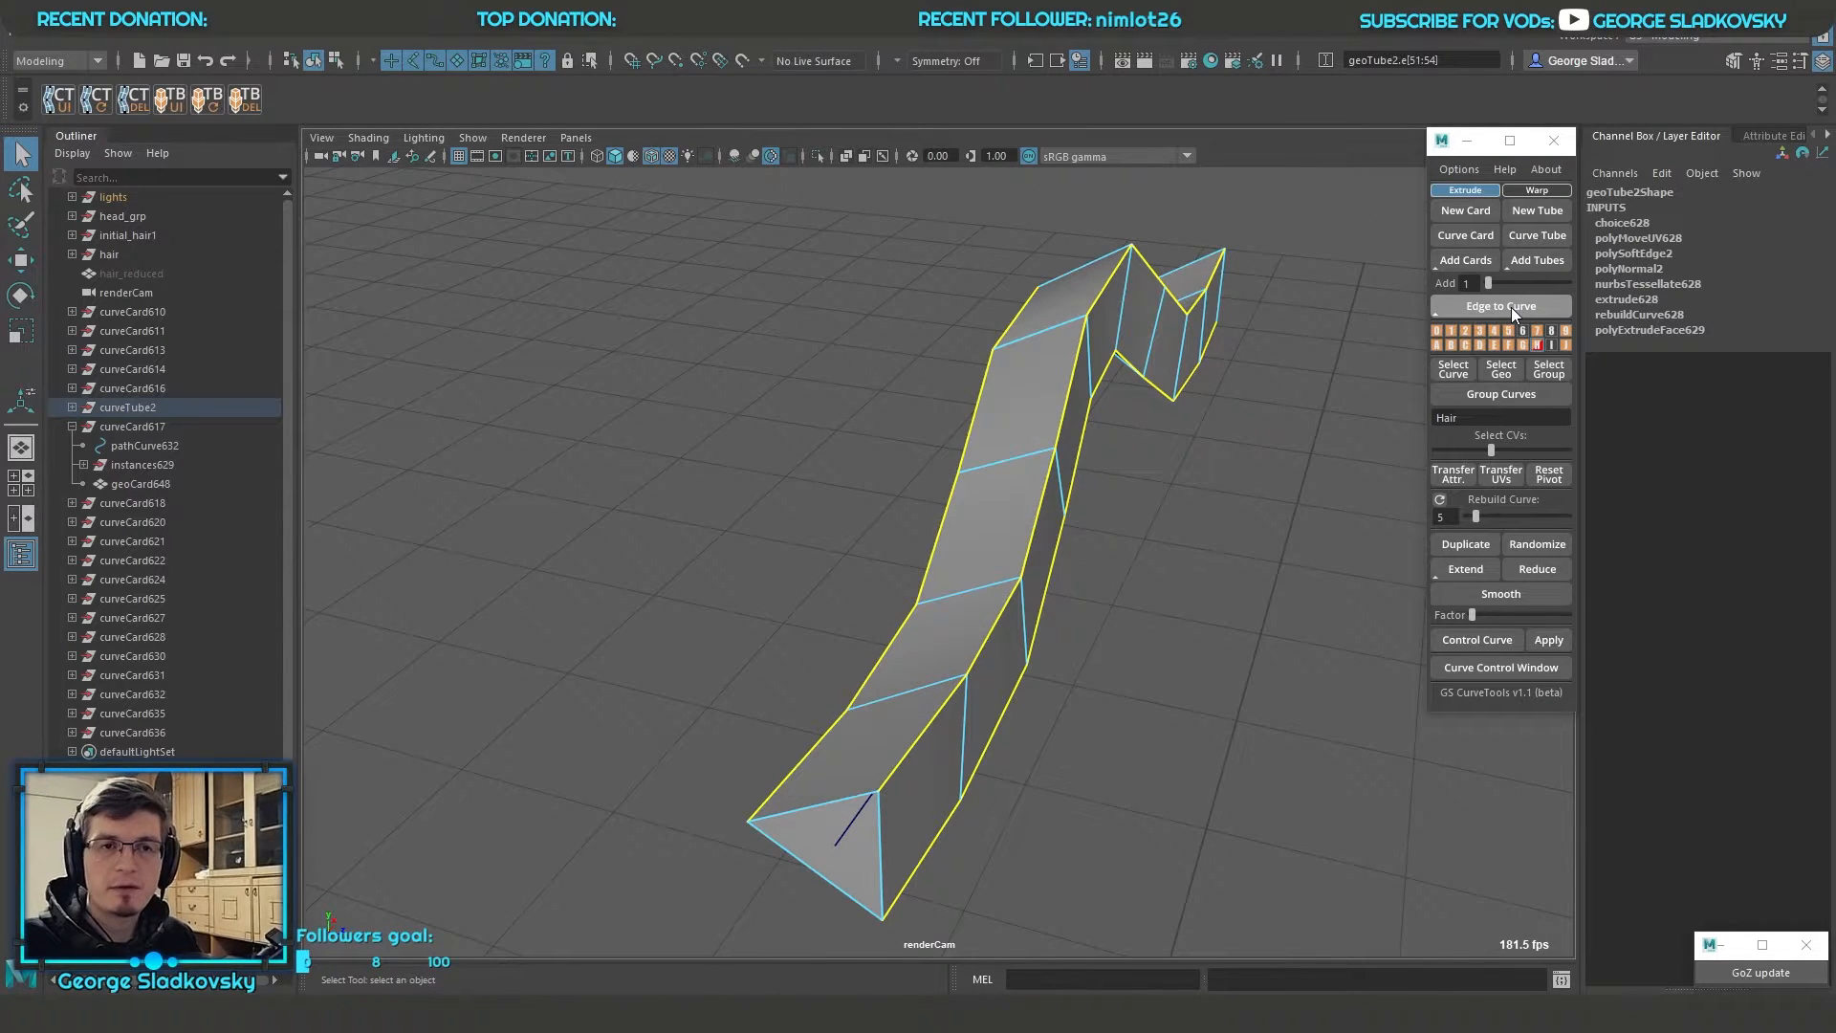
pyautogui.click(1511, 307)
pyautogui.keyDown('alt'); pyautogui.moveTo(1272, 315); pyautogui.dragTo(1159, 338); pyautogui.keyUp('alt')
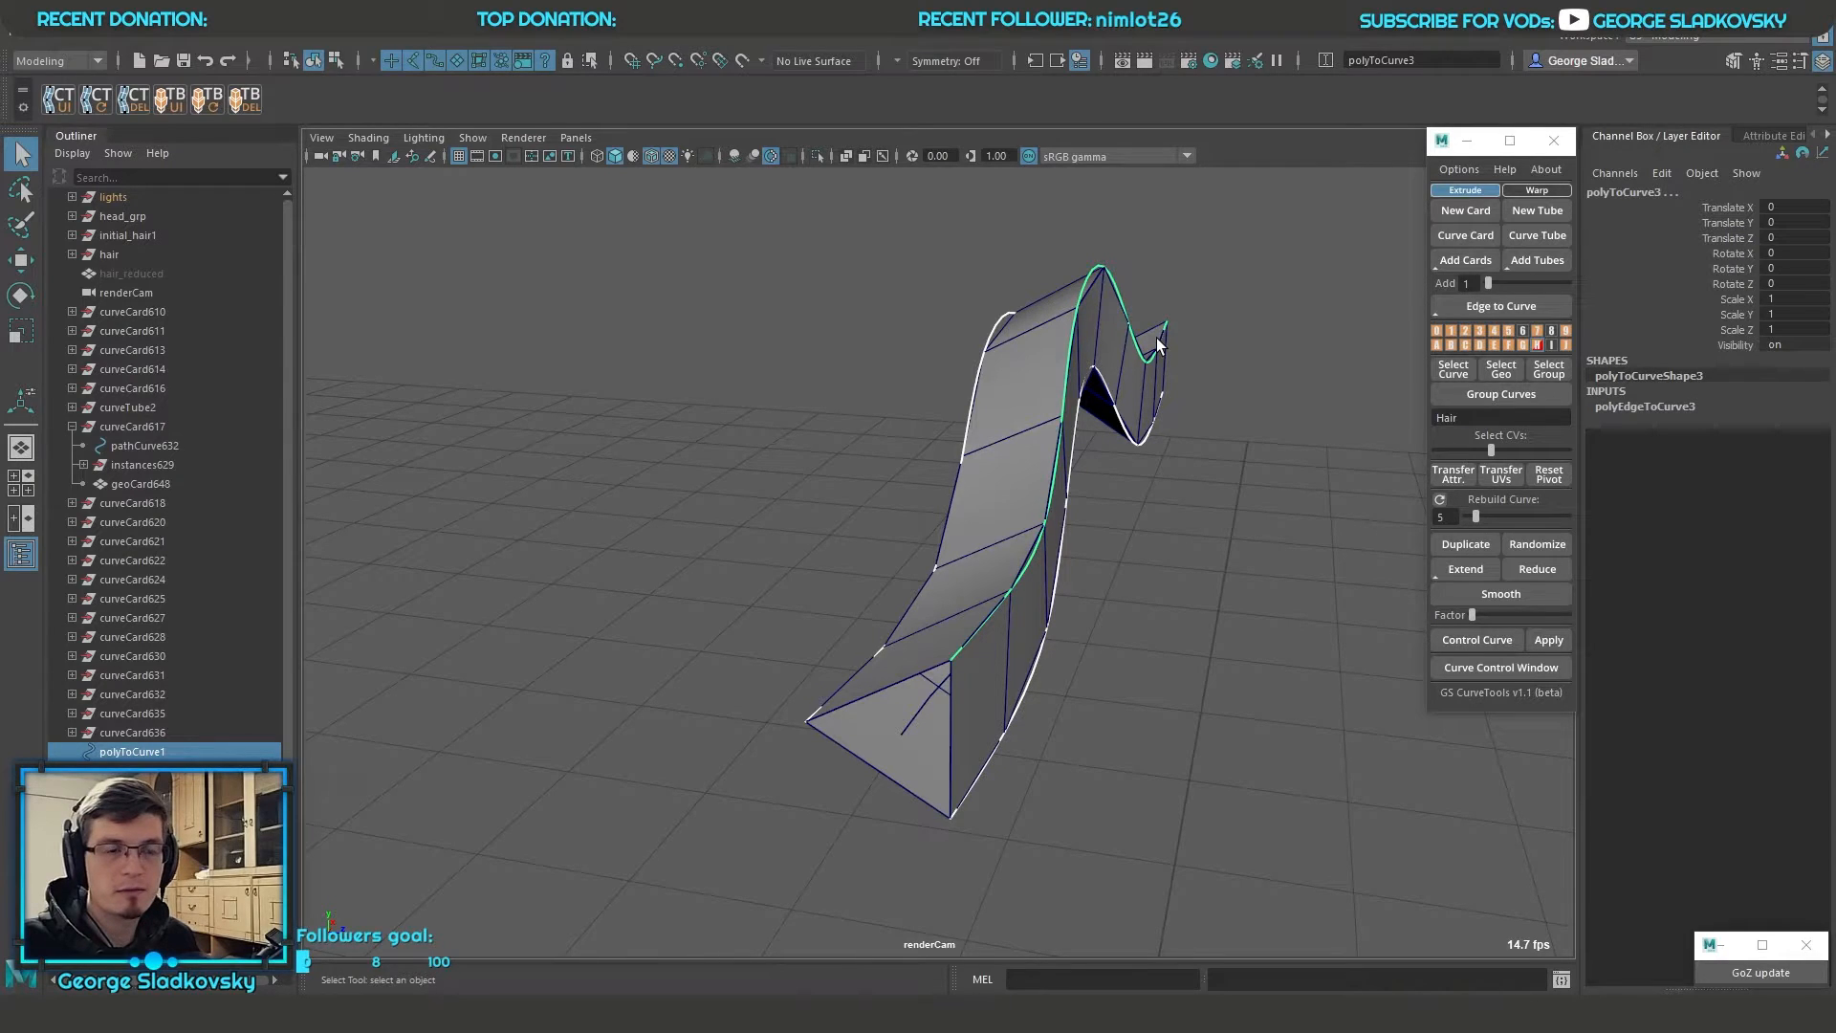
# Select the original tube's path curve and set its twist to 360
pyautogui.click(949, 674)
pyautogui.click(1741, 405)
pyautogui.moveTo(1329, 412); pyautogui.dragTo(1310, 514, button='middle')
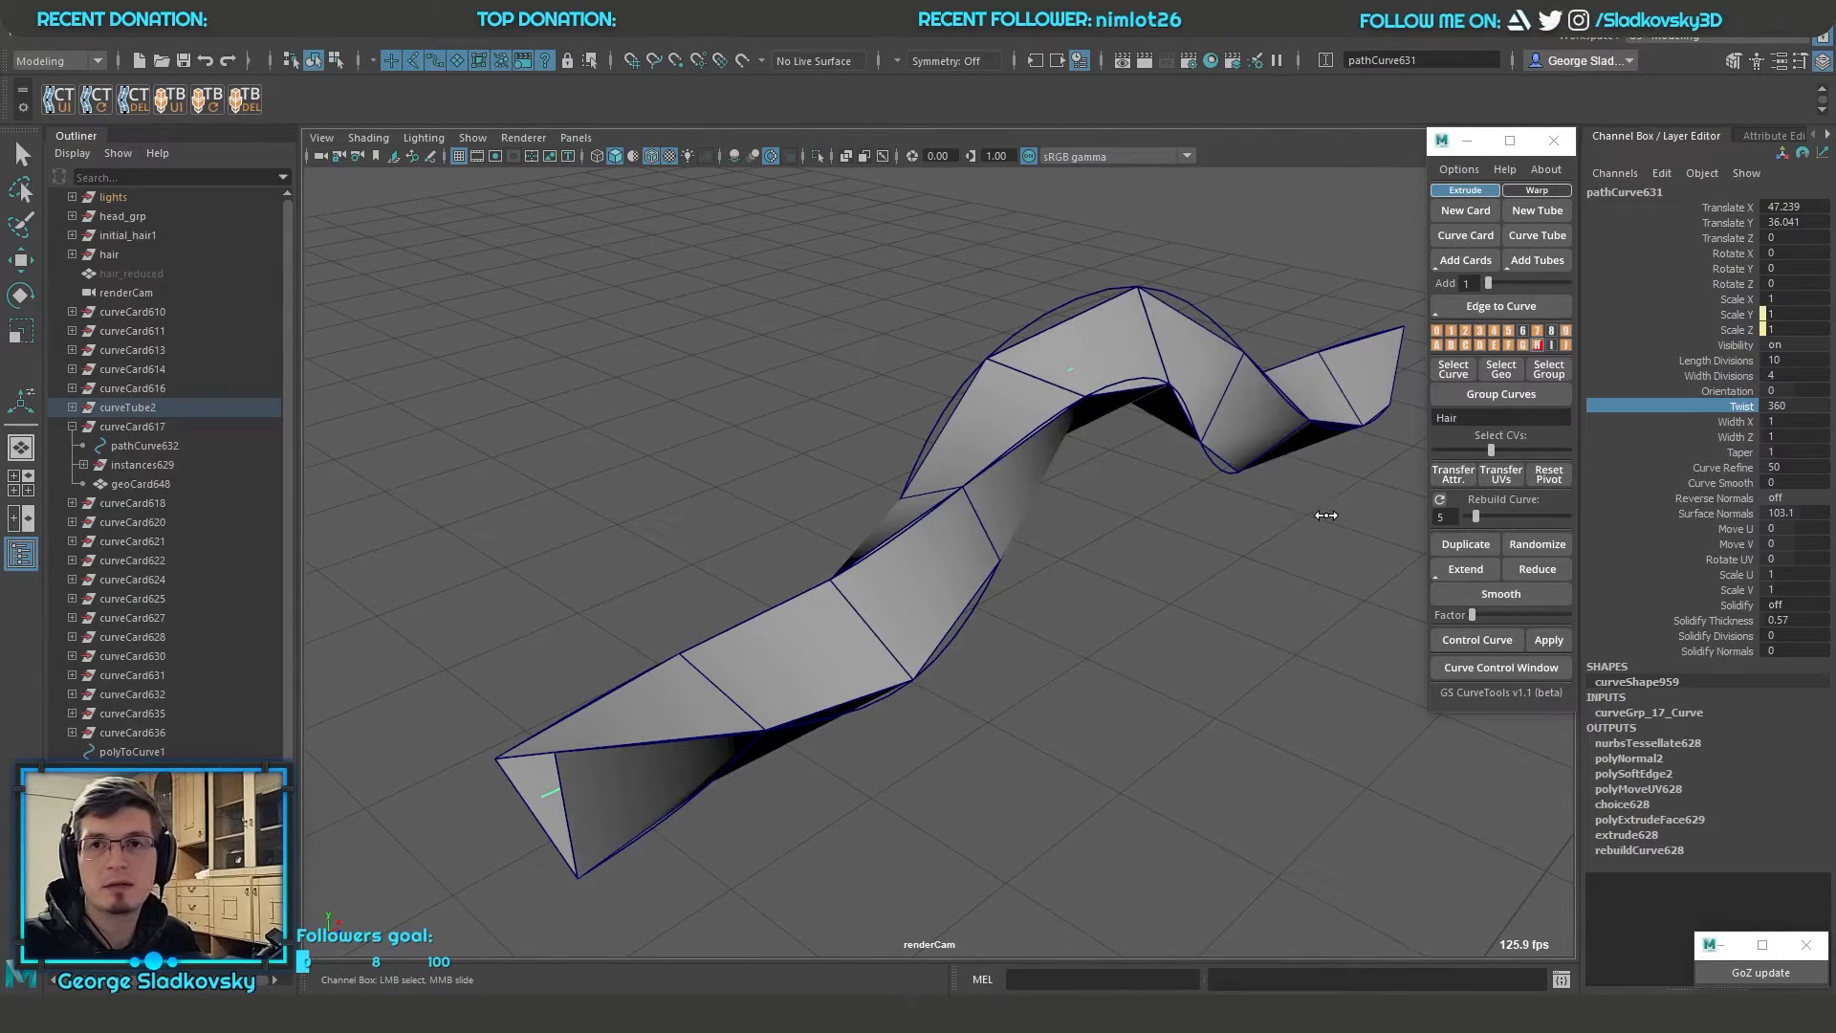
pyautogui.moveTo(1173, 499)
pyautogui.keyDown('alt'); pyautogui.mouseDown()
pyautogui.moveTo(1232, 508)
pyautogui.moveTo(1192, 516)
pyautogui.mouseUp(); pyautogui.keyUp('alt')
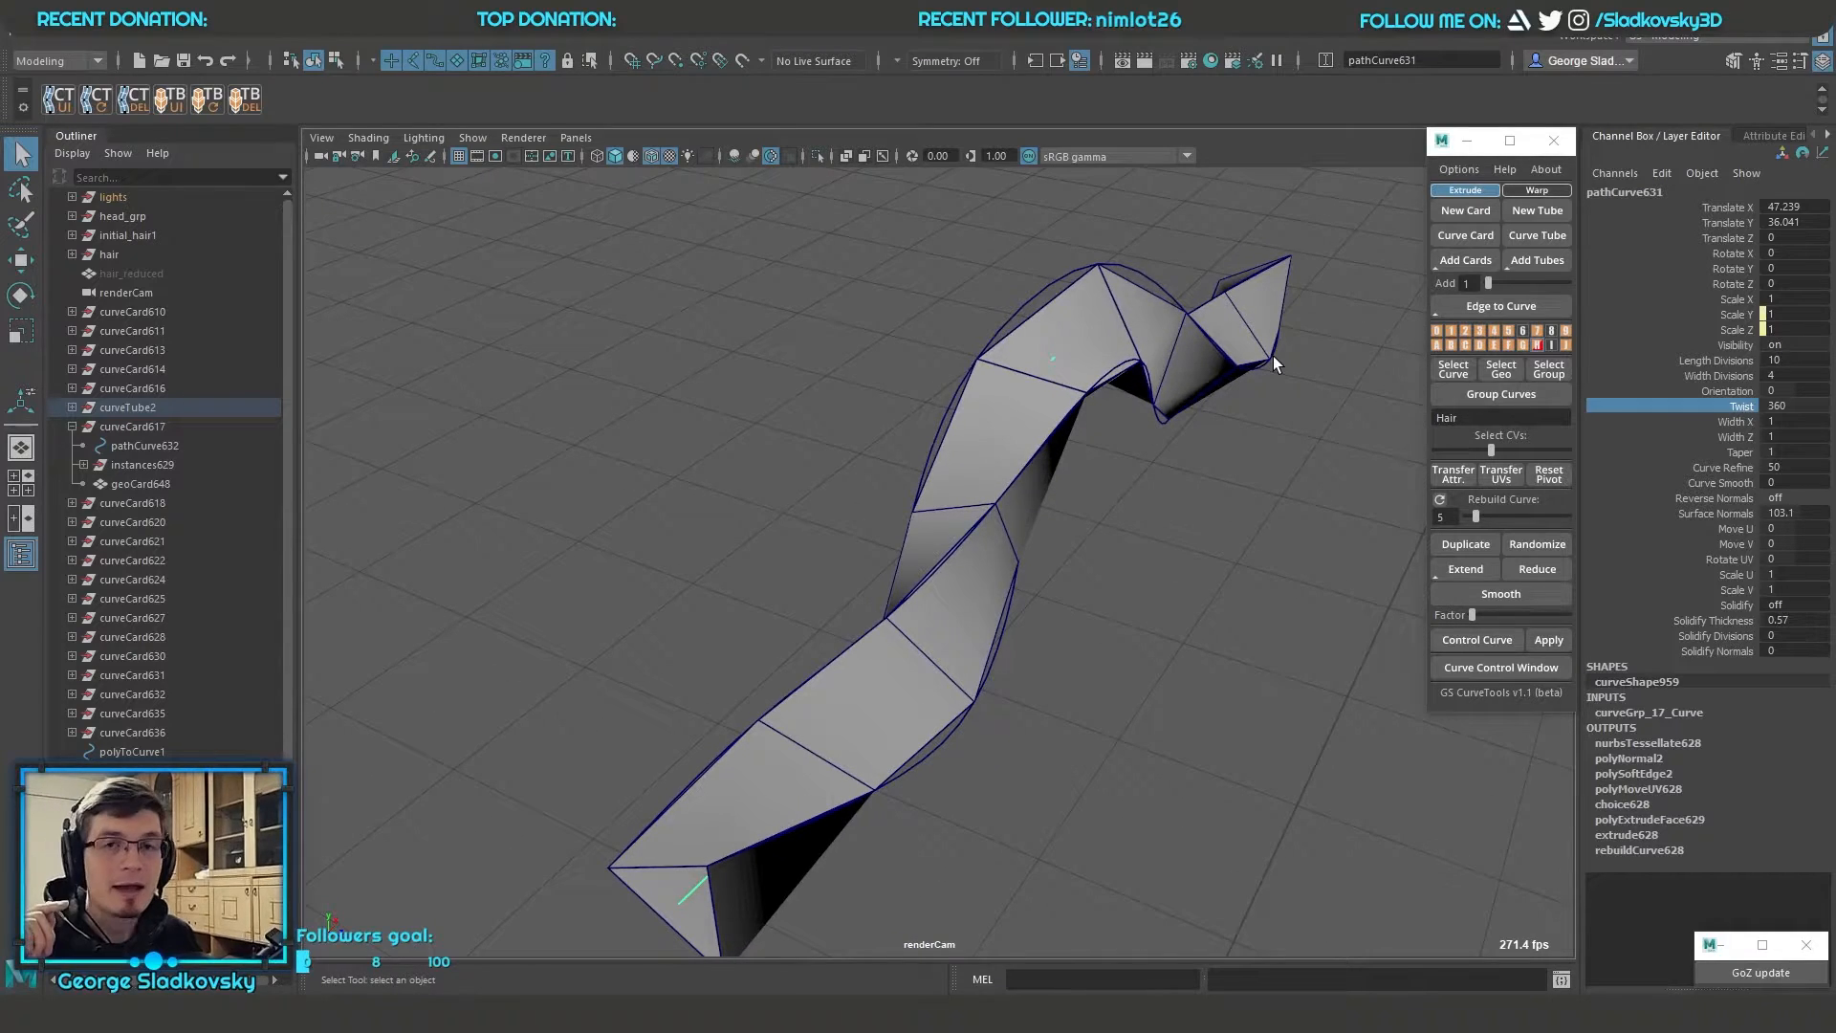
# Select the curves extracted from the twisted tube's edges and generate curve tubes along them
pyautogui.click(1157, 346)
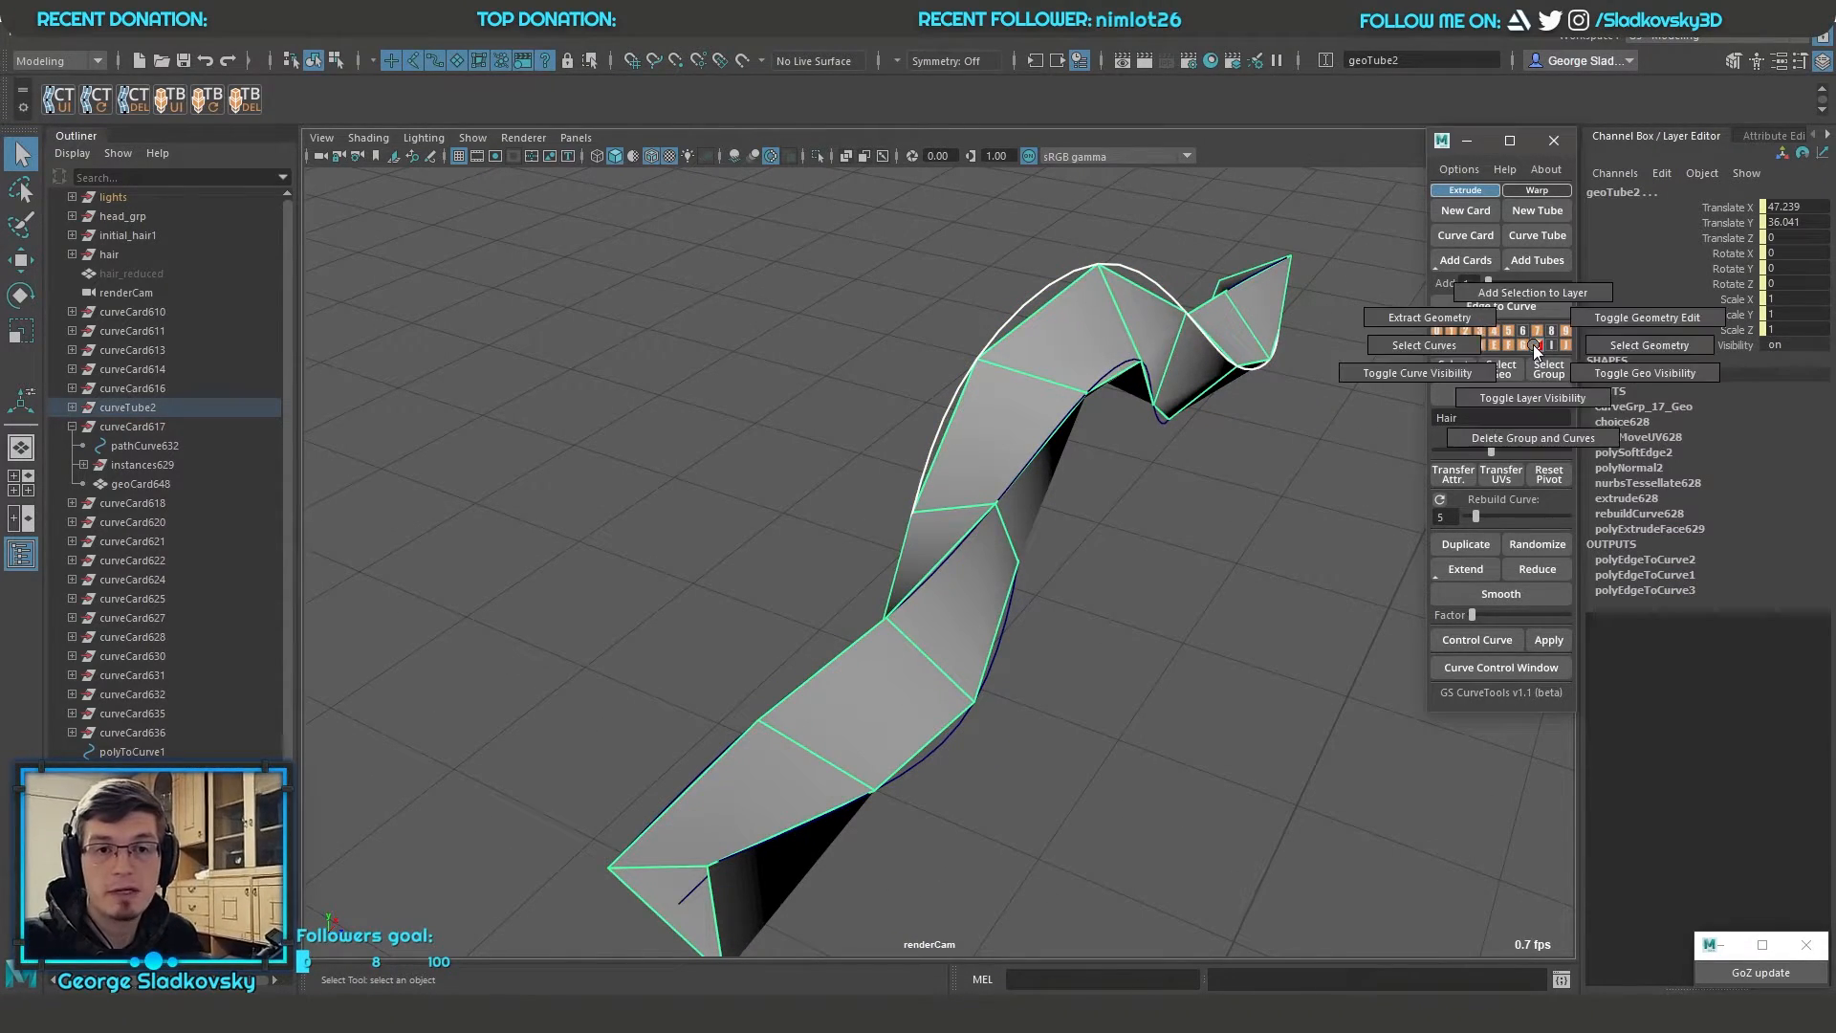
pyautogui.click(1233, 545)
pyautogui.moveTo(1245, 569); pyautogui.dragTo(1000, 541)
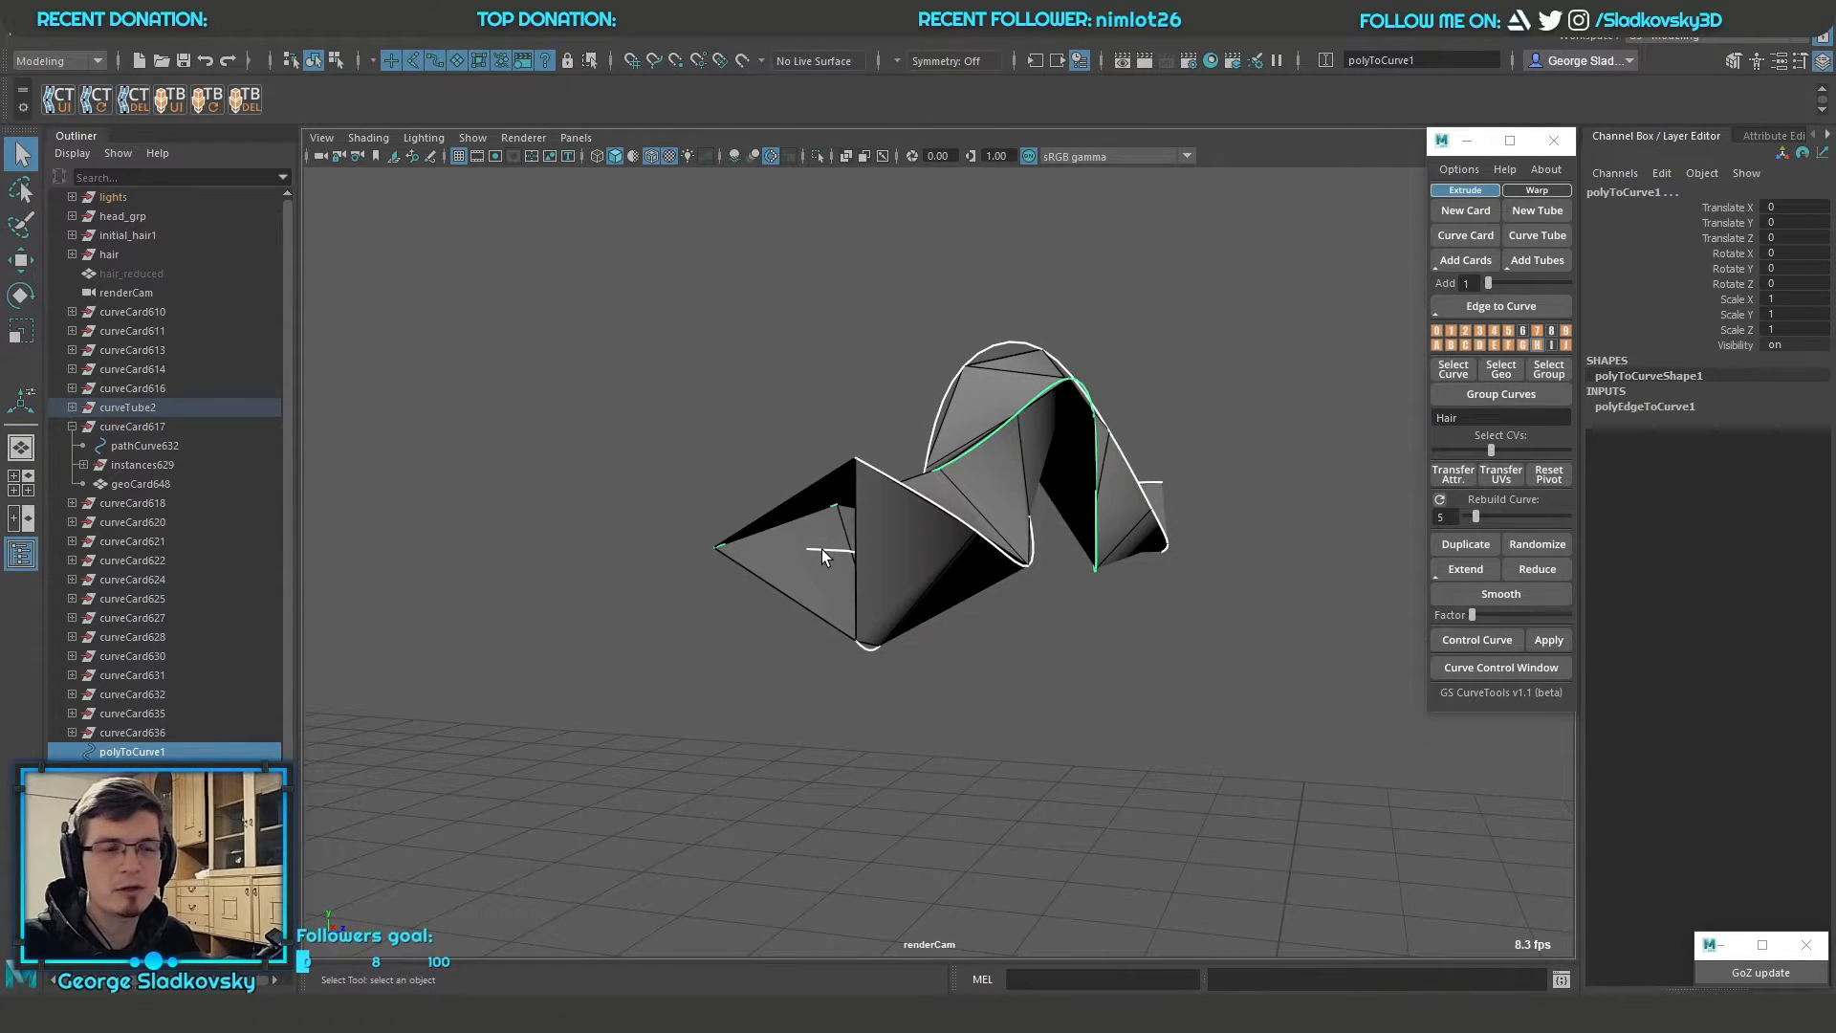
pyautogui.keyDown('alt'); pyautogui.moveTo(960, 556); pyautogui.dragTo(964, 647); pyautogui.keyUp('alt')
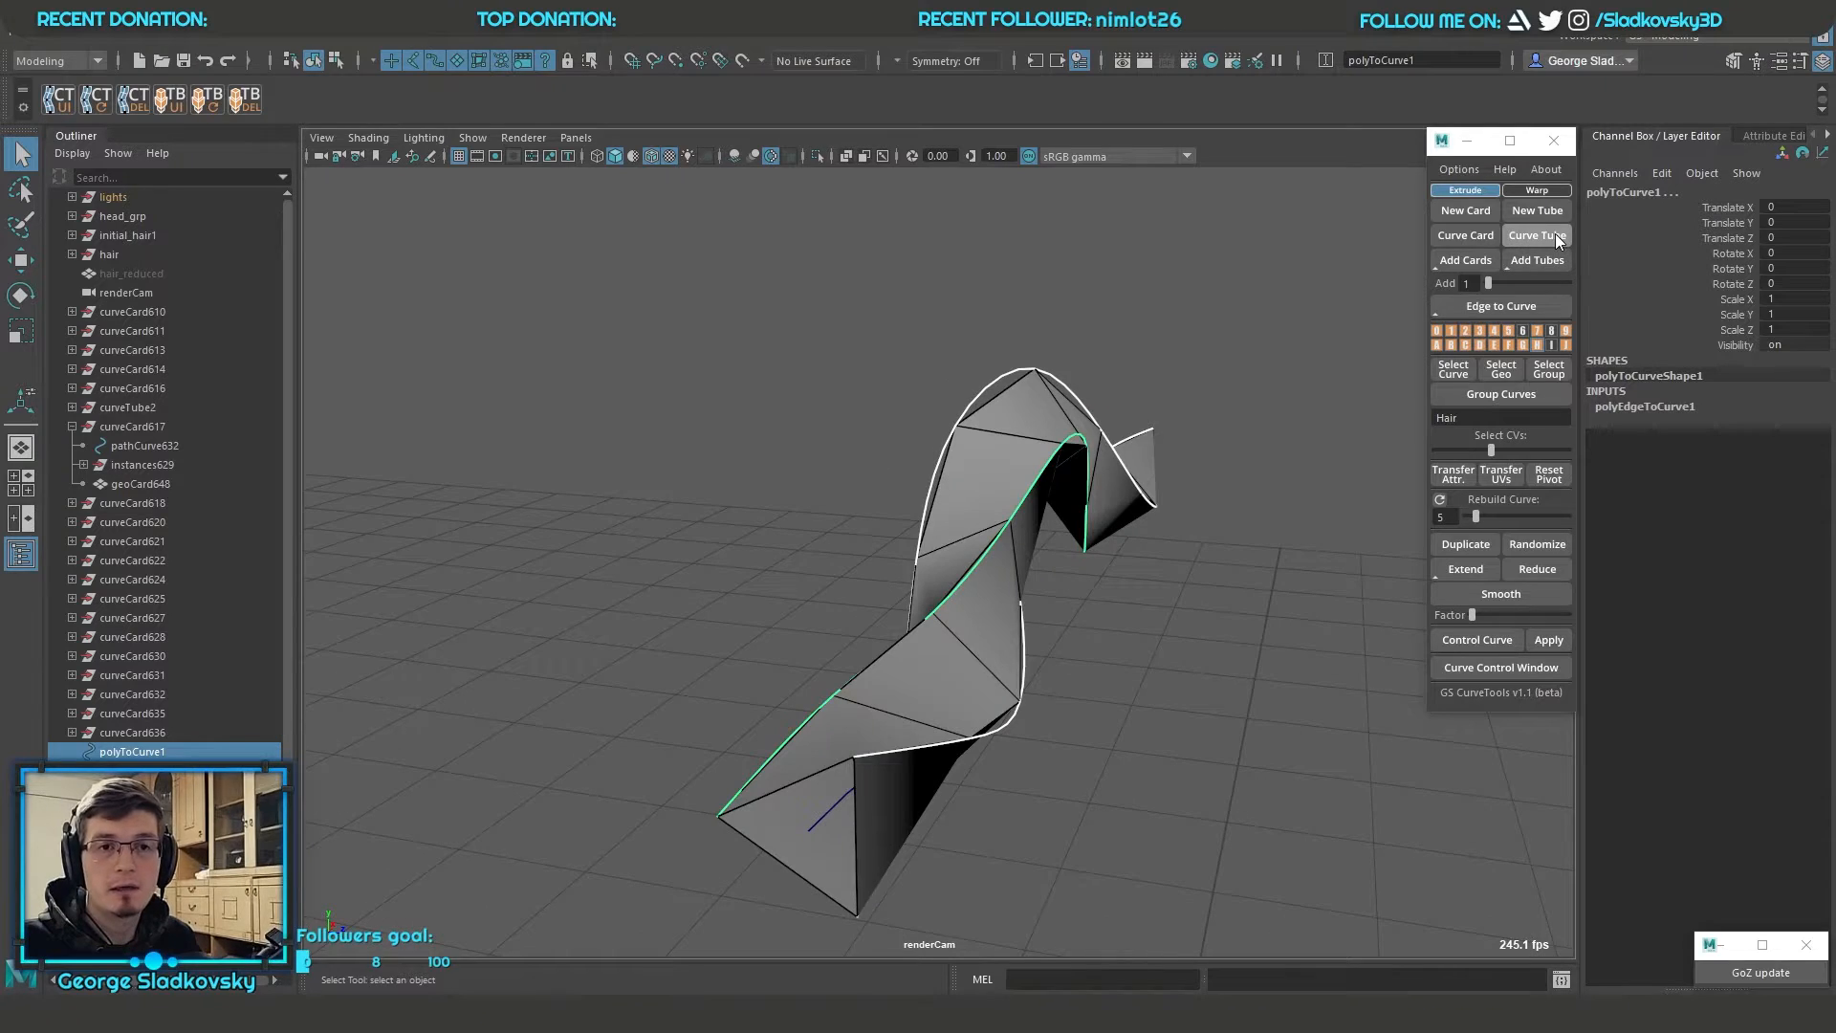
pyautogui.click(1555, 233)
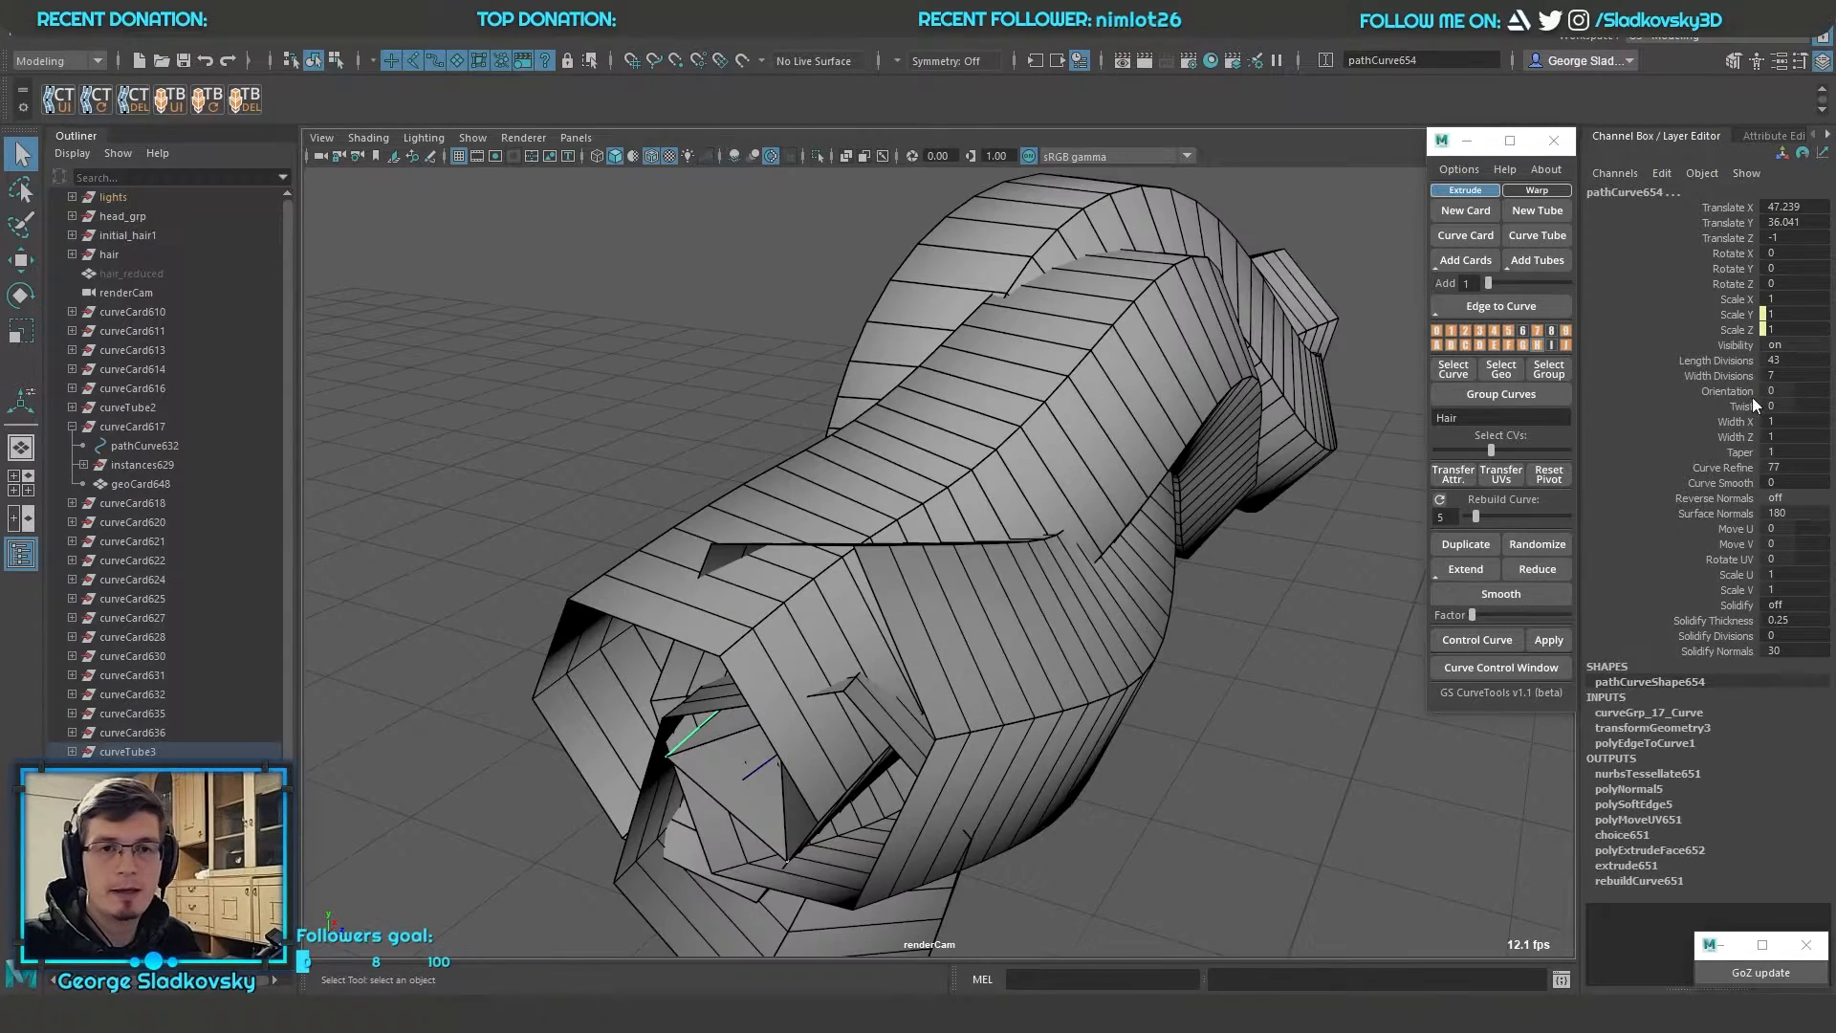
# Reduce the Width X and Width Z of the new tubes to make them thinner, and clear the selection
pyautogui.moveTo(1732, 421); pyautogui.dragTo(1736, 434)
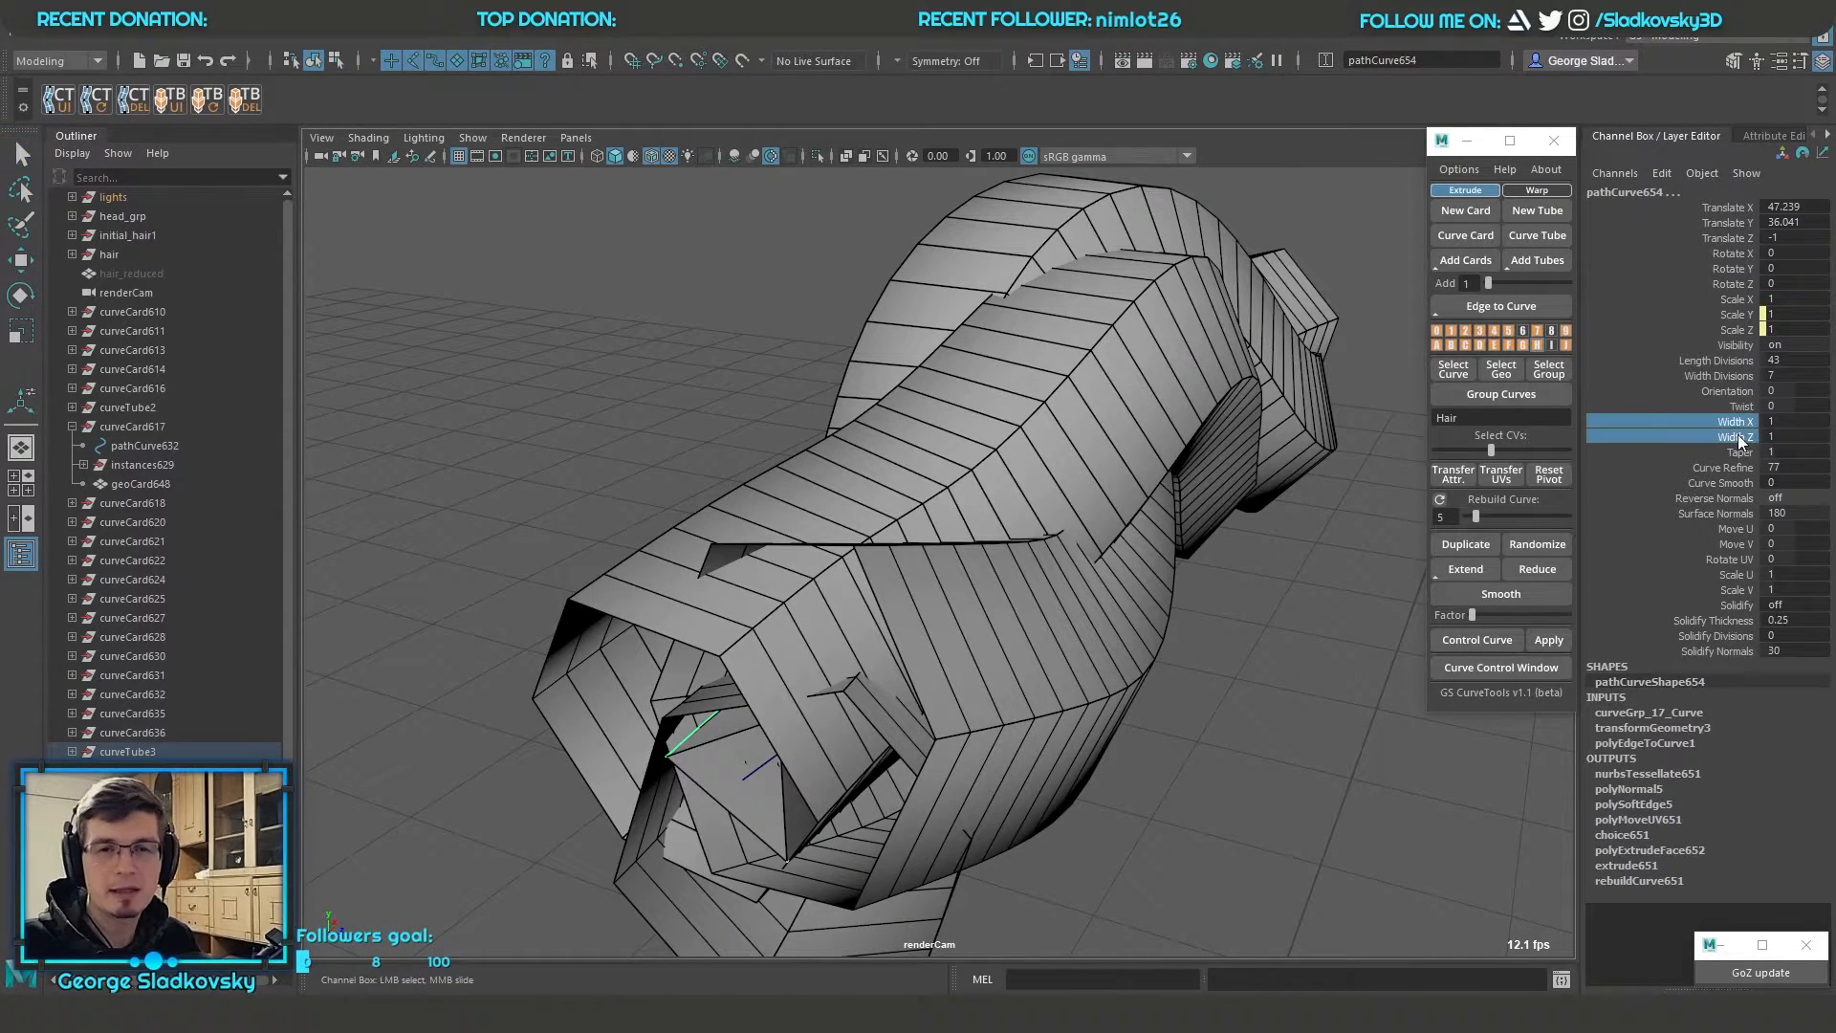
pyautogui.moveTo(1090, 496); pyautogui.dragTo(1036, 502, button='middle')
pyautogui.keyDown('alt'); pyautogui.moveTo(1229, 550); pyautogui.dragTo(1258, 599); pyautogui.keyUp('alt')
pyautogui.press('q')
pyautogui.click(1205, 589)
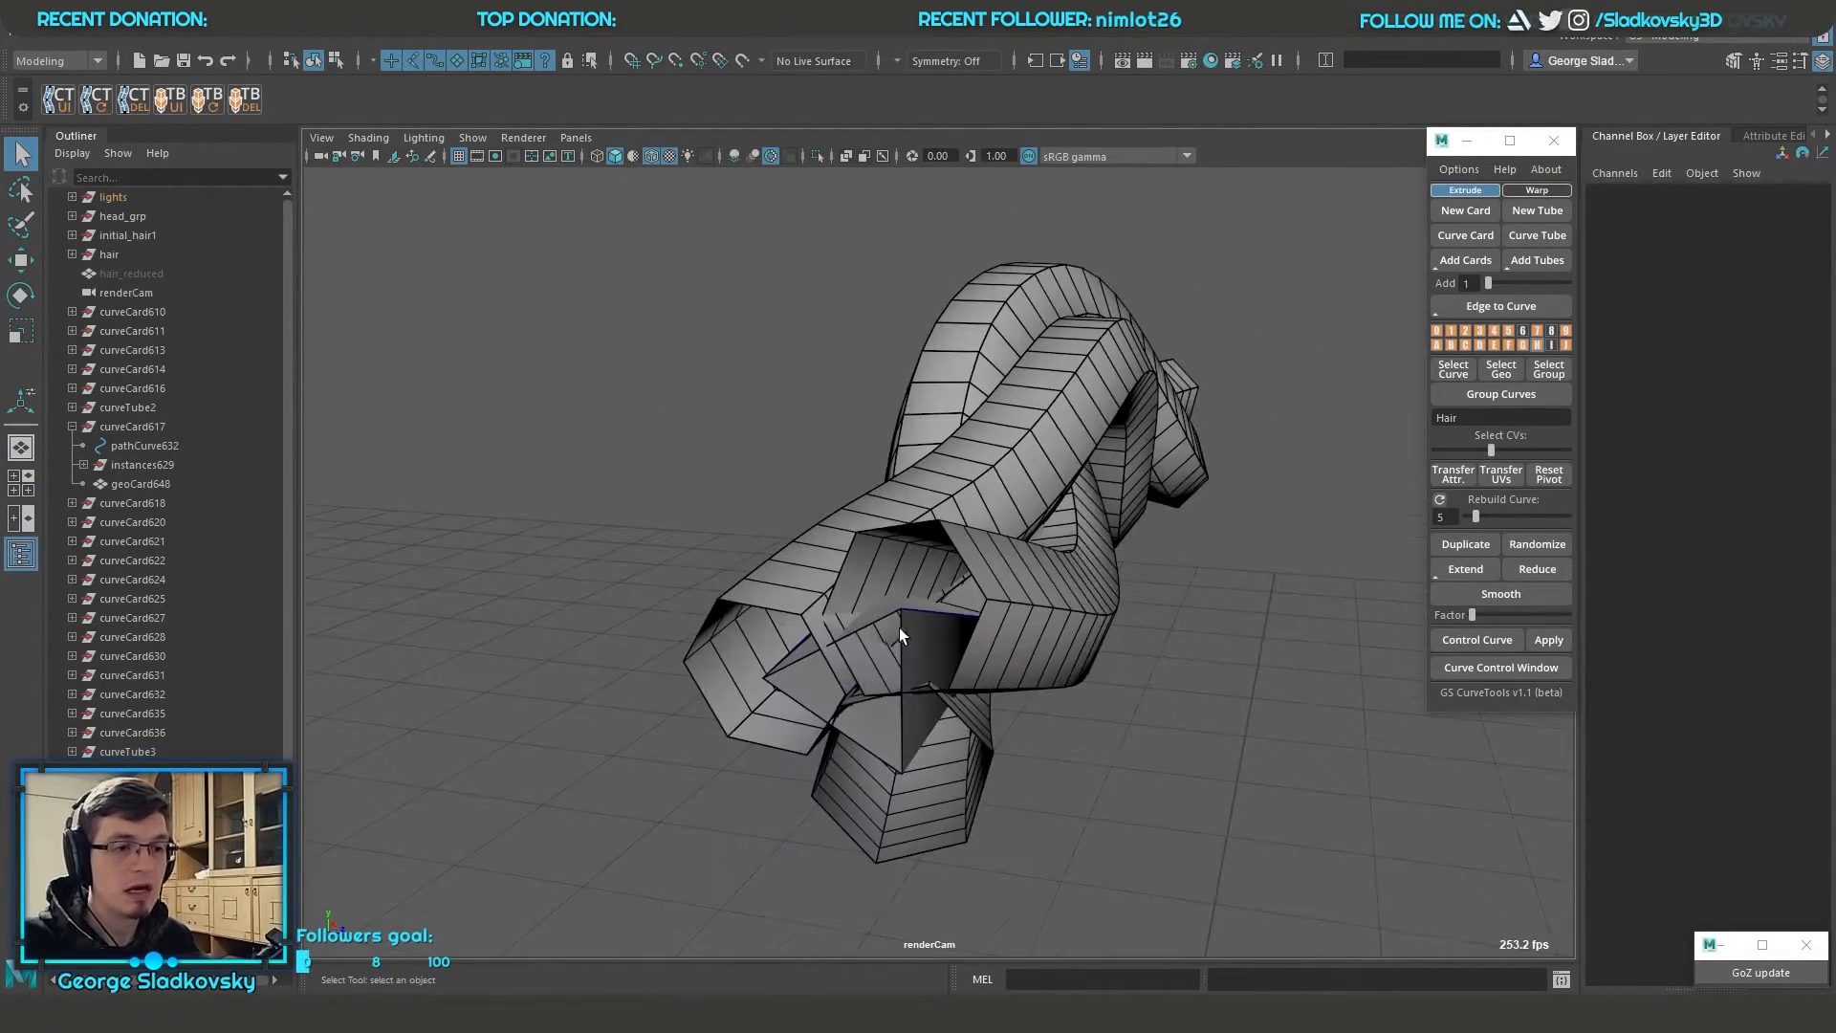
# Hide the original tube's geometry through its layer and display the remaining tubes in wireframe
pyautogui.rightClick(1541, 347)
pyautogui.moveTo(1540, 346); pyautogui.dragTo(1571, 329, button='right')
pyautogui.keyDown('alt'); pyautogui.moveTo(1099, 564); pyautogui.dragTo(1317, 520); pyautogui.keyUp('alt')
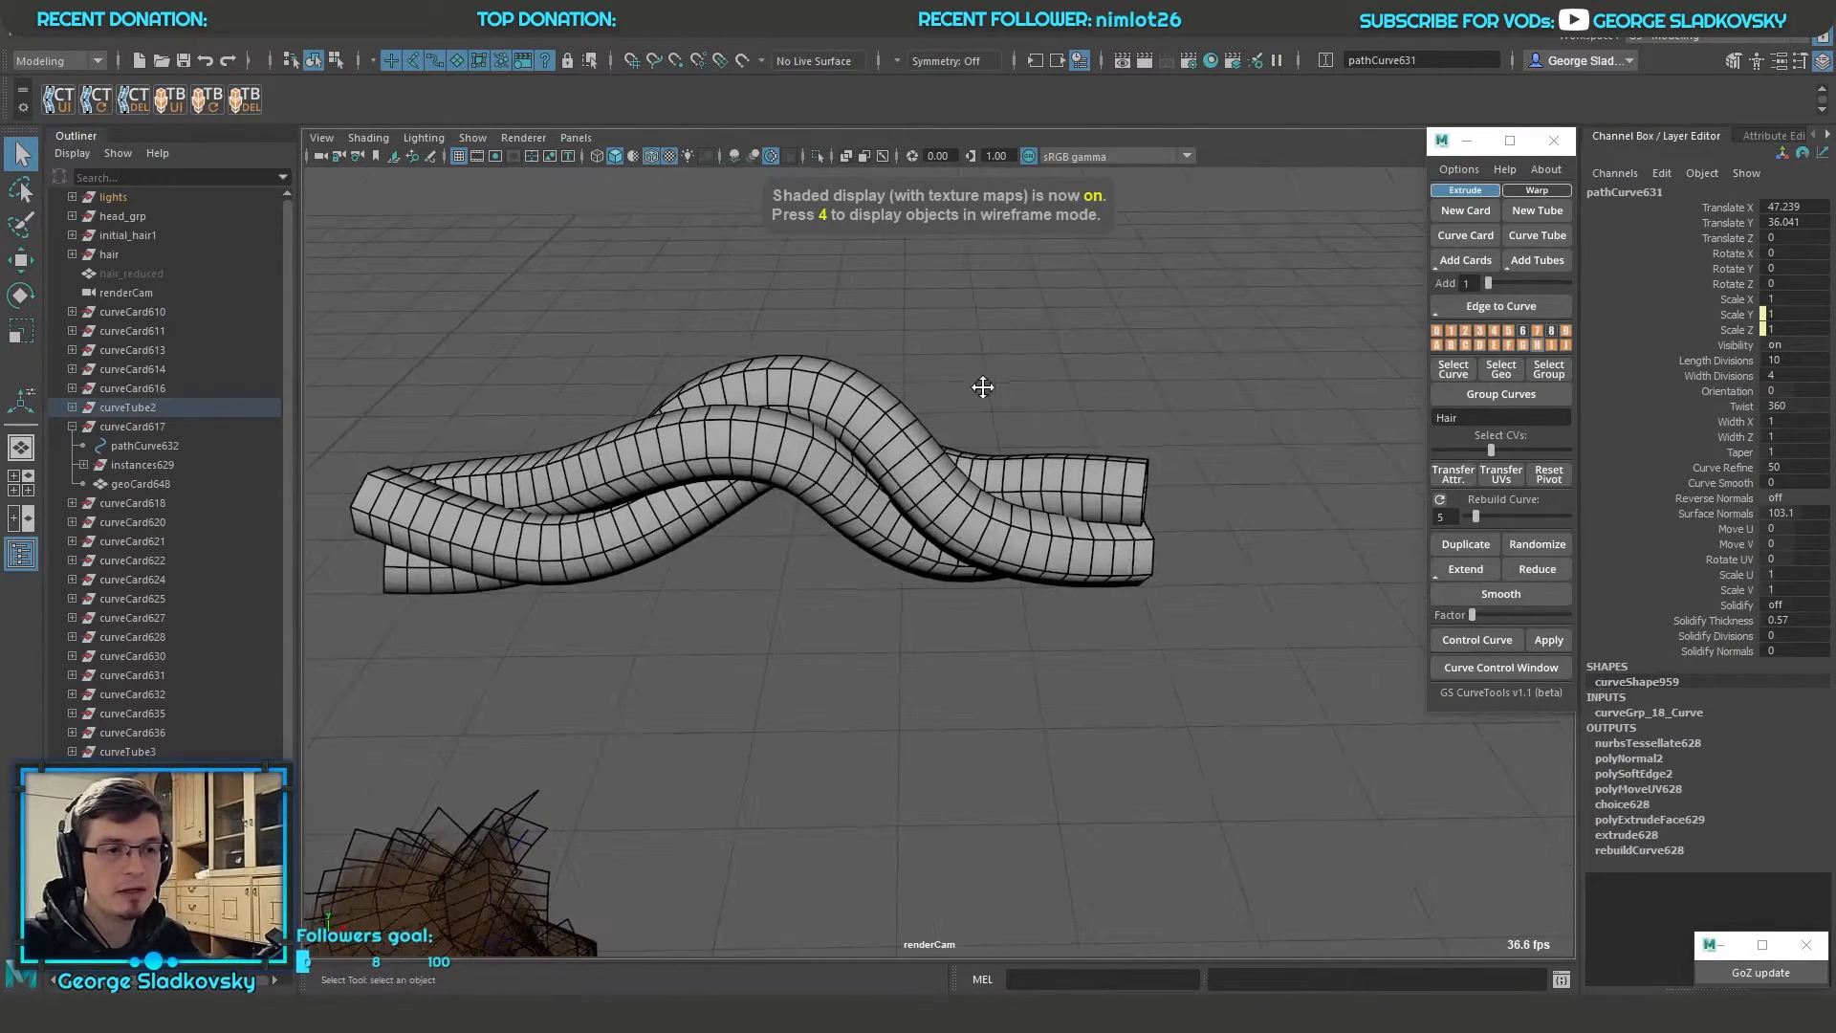
pyautogui.click(1317, 522)
pyautogui.moveTo(1537, 342); pyautogui.dragTo(1481, 370, button='right')
pyautogui.keyDown('alt'); pyautogui.moveTo(1358, 420); pyautogui.dragTo(841, 560); pyautogui.keyUp('alt')
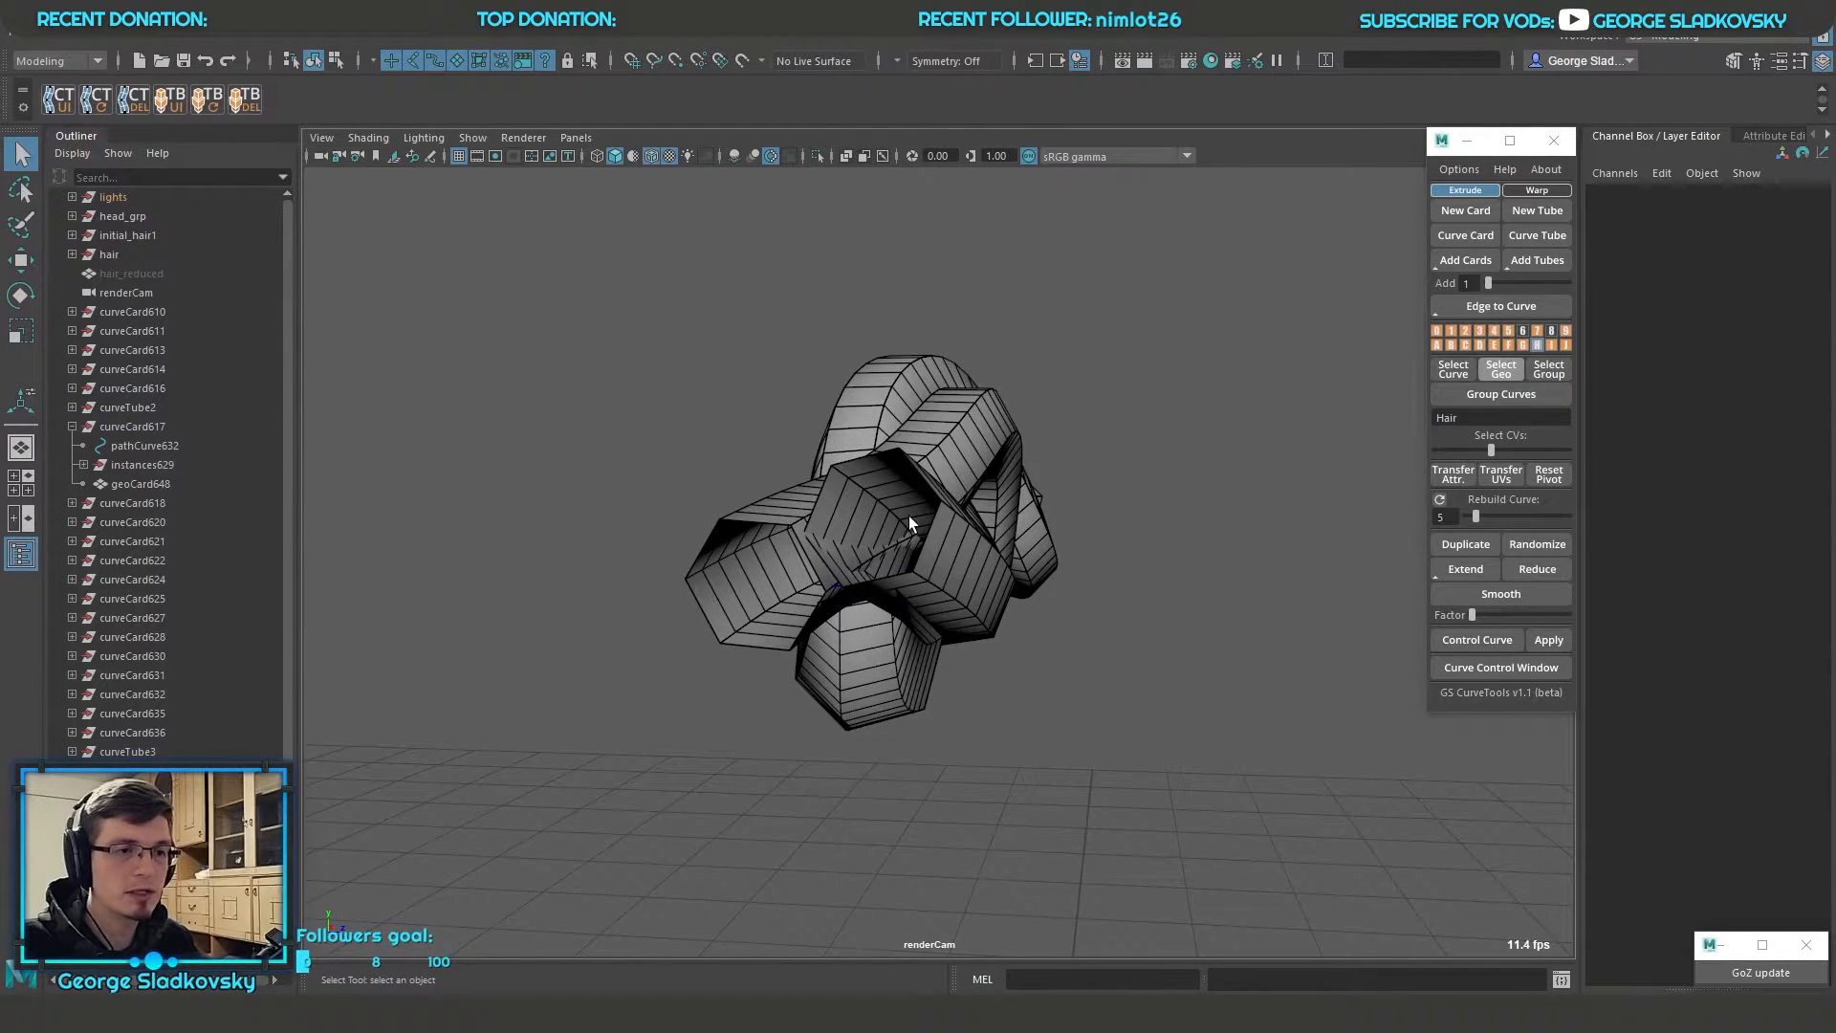
pyautogui.press('4')
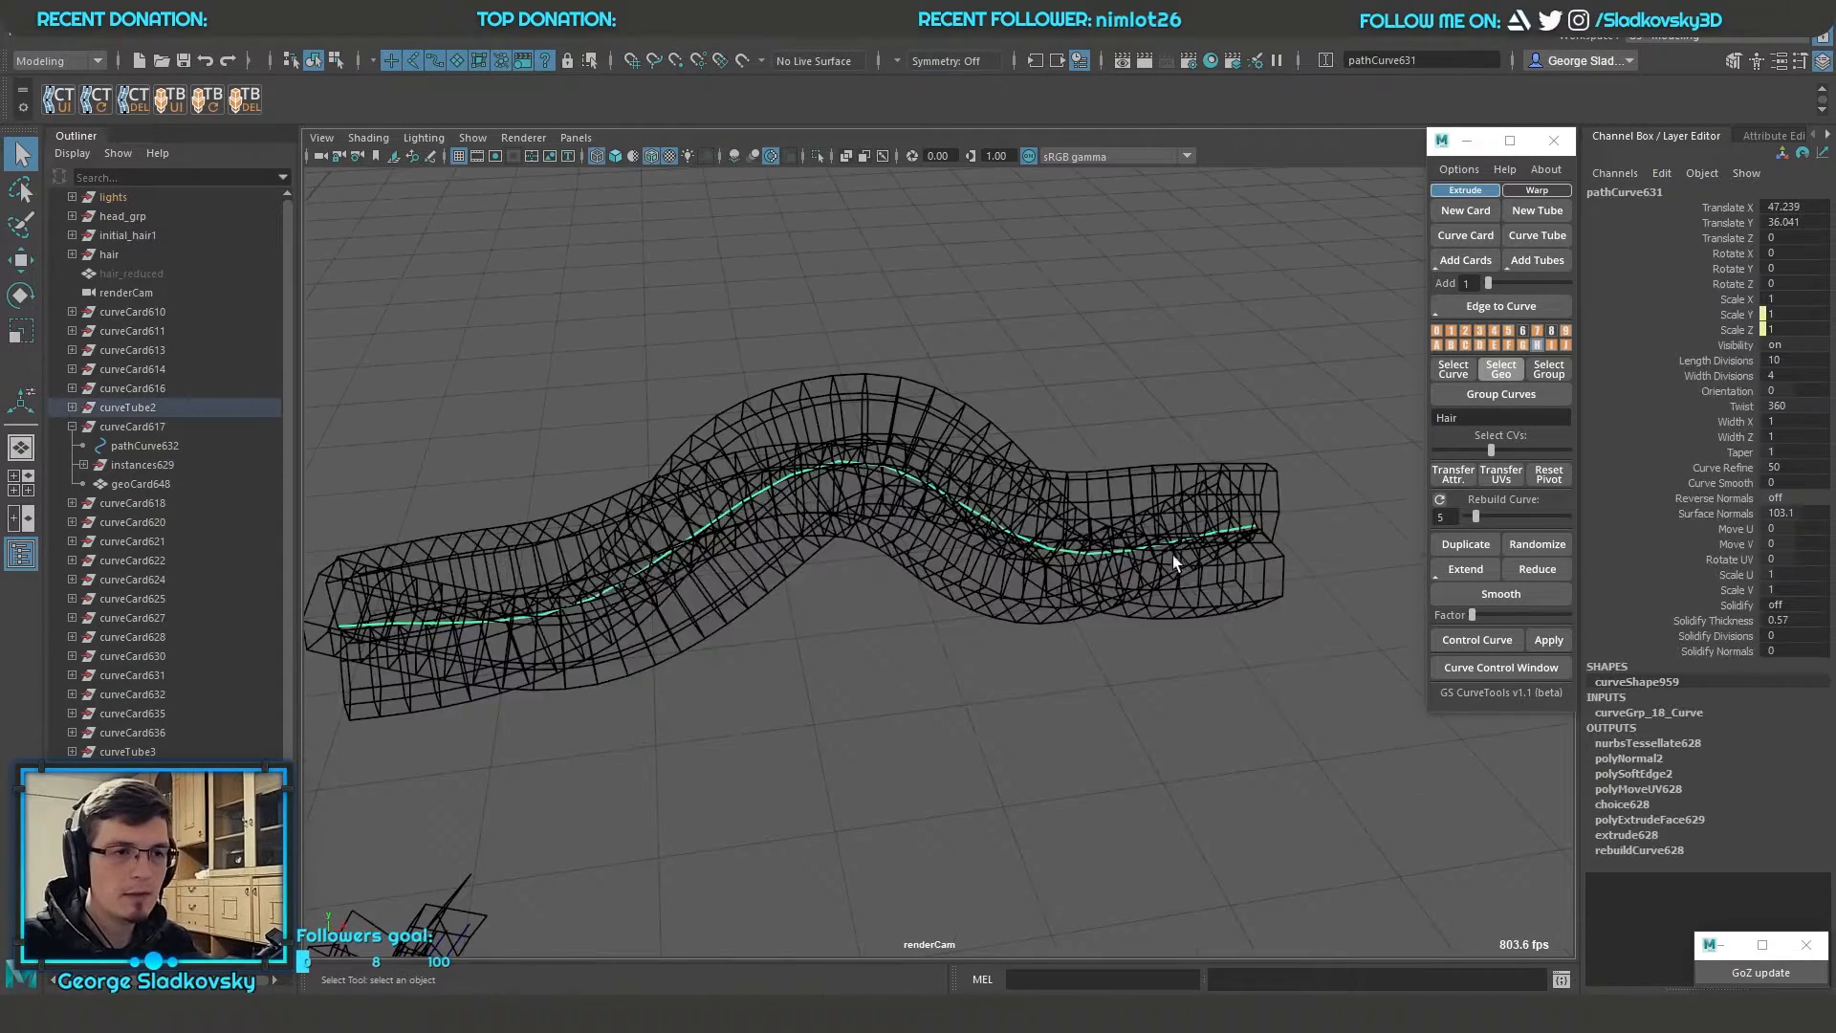
pyautogui.keyDown('alt'); pyautogui.moveTo(1172, 554); pyautogui.dragTo(1179, 586, button='middle'); pyautogui.keyUp('alt')
# Bend the tube bundle into deep waves in textured view by moving the original path curve's control vertices
pyautogui.hotkey('ctrl', 'z')
pyautogui.hotkey('ctrl', 'z')
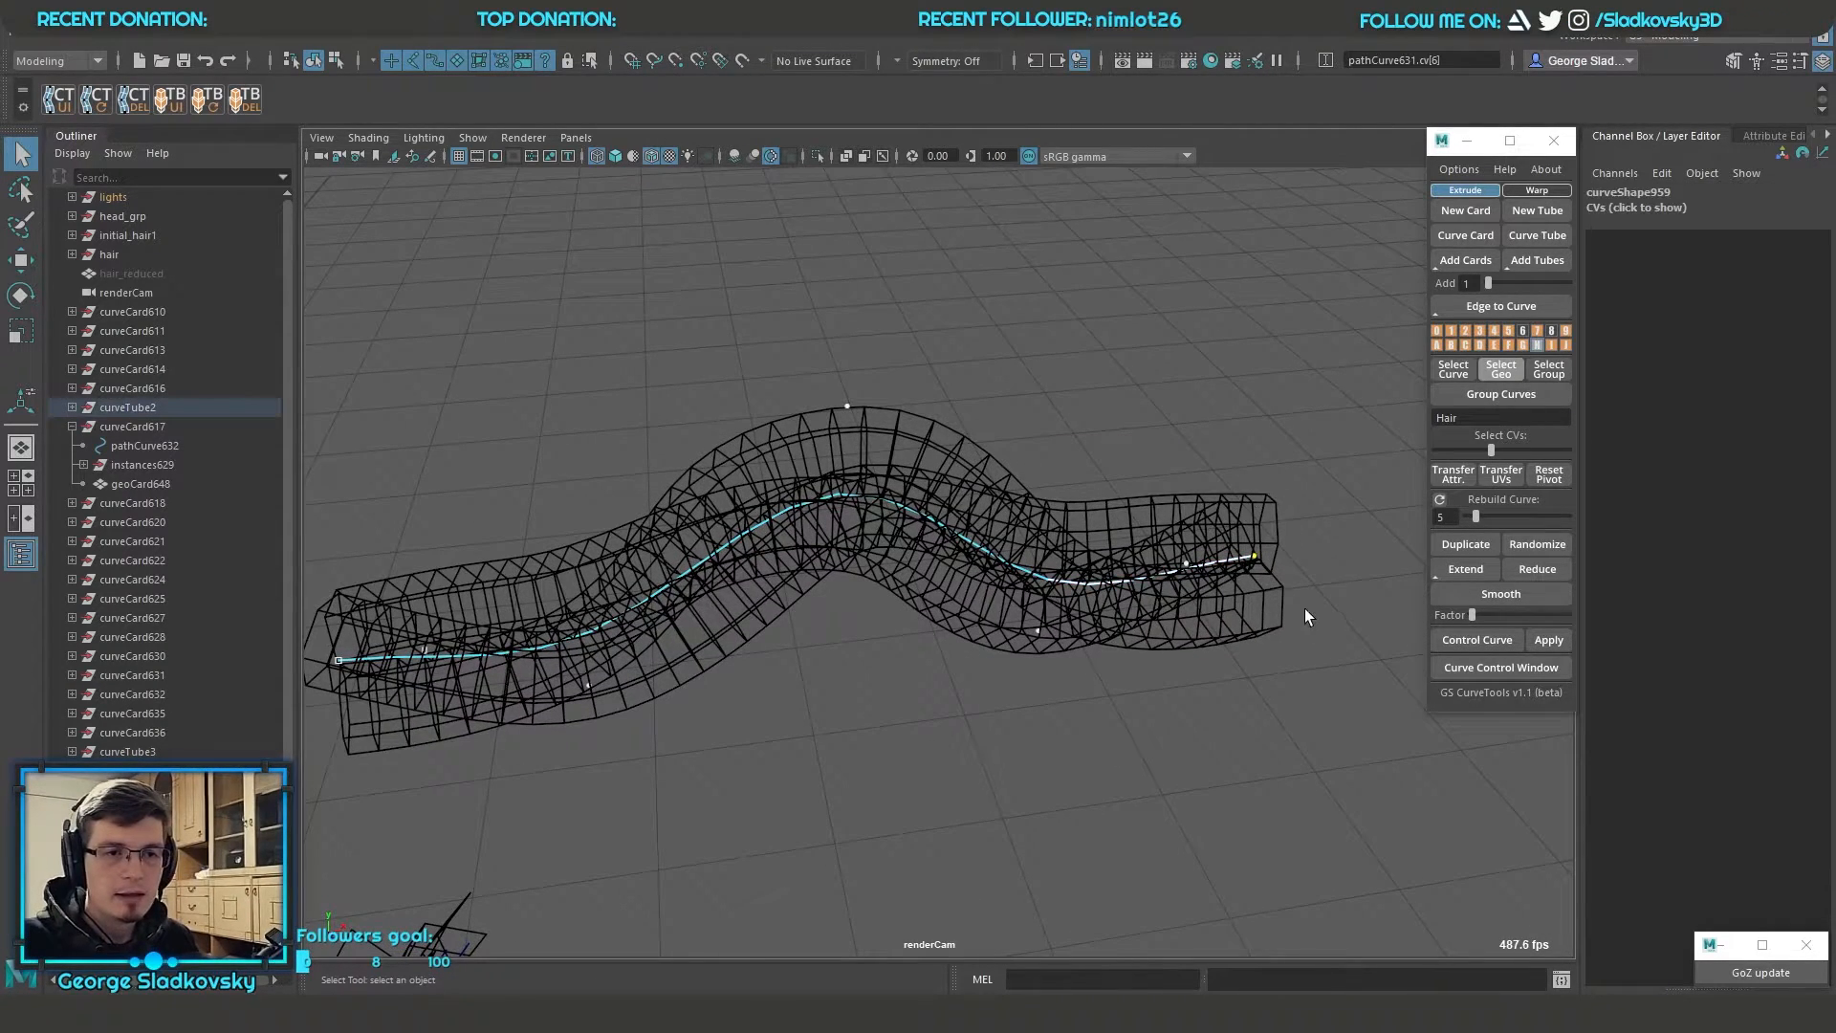
pyautogui.keyDown('alt'); pyautogui.moveTo(1306, 612); pyautogui.dragTo(1258, 577, button='right'); pyautogui.keyUp('alt')
pyautogui.press('6')
pyautogui.press('w')
pyautogui.moveTo(1167, 578); pyautogui.dragTo(1184, 231)
pyautogui.click(1124, 575)
pyautogui.moveTo(1124, 578)
pyautogui.mouseDown()
pyautogui.moveTo(1332, 733)
pyautogui.moveTo(1161, 578)
pyautogui.mouseUp()
pyautogui.click(876, 440)
pyautogui.moveTo(877, 440); pyautogui.dragTo(729, 268)
pyautogui.click(1010, 610)
pyautogui.moveTo(1012, 610); pyautogui.dragTo(1000, 528)
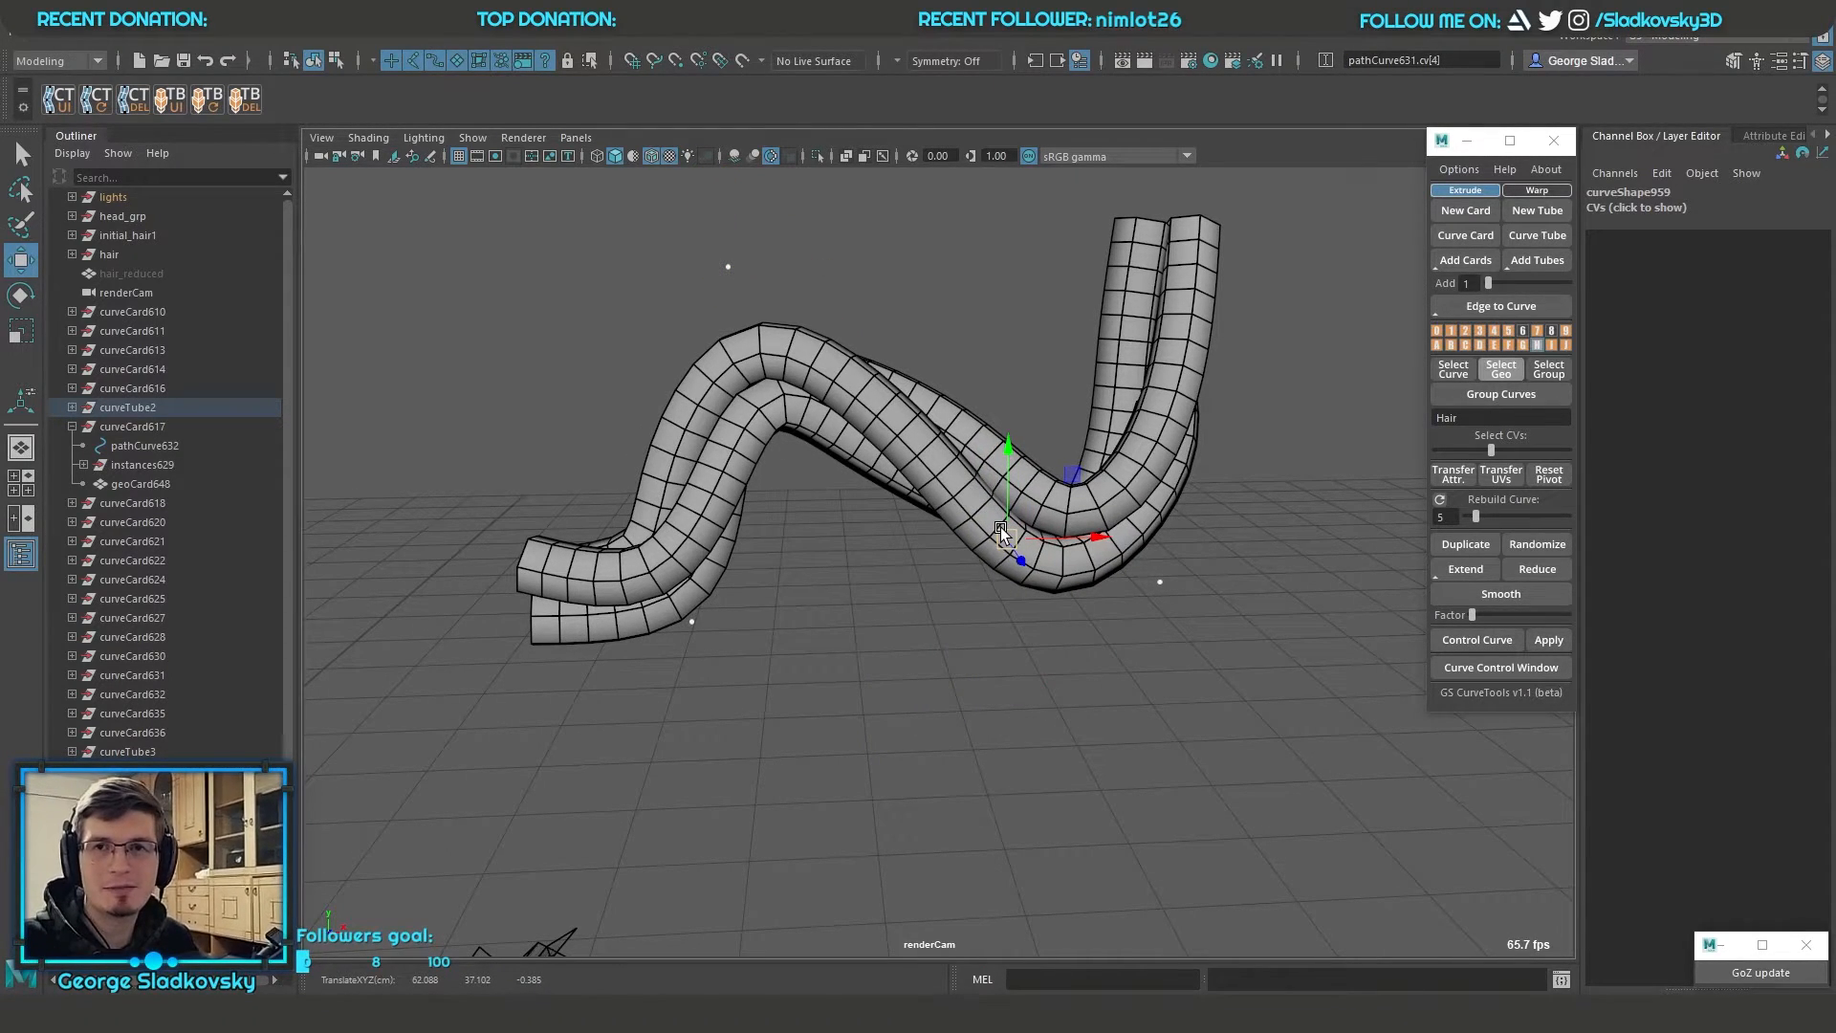
# Refine the bundle's bend by repositioning the path curve's control vertices near its raised end
pyautogui.moveTo(1168, 578); pyautogui.dragTo(1313, 548)
pyautogui.click(1162, 583)
pyautogui.moveTo(988, 308); pyautogui.dragTo(1077, 278, button='right')
pyautogui.keyDown('alt'); pyautogui.moveTo(1054, 378); pyautogui.dragTo(1031, 512); pyautogui.keyUp('alt')
pyautogui.moveTo(900, 423); pyautogui.dragTo(1097, 604)
pyautogui.keyDown('alt'); pyautogui.moveTo(1100, 605); pyautogui.dragTo(1151, 589); pyautogui.keyUp('alt')
pyautogui.moveTo(1168, 522); pyautogui.dragTo(1117, 511, button='right')
pyautogui.click(1155, 408)
pyautogui.moveTo(1155, 408); pyautogui.dragTo(1239, 361)
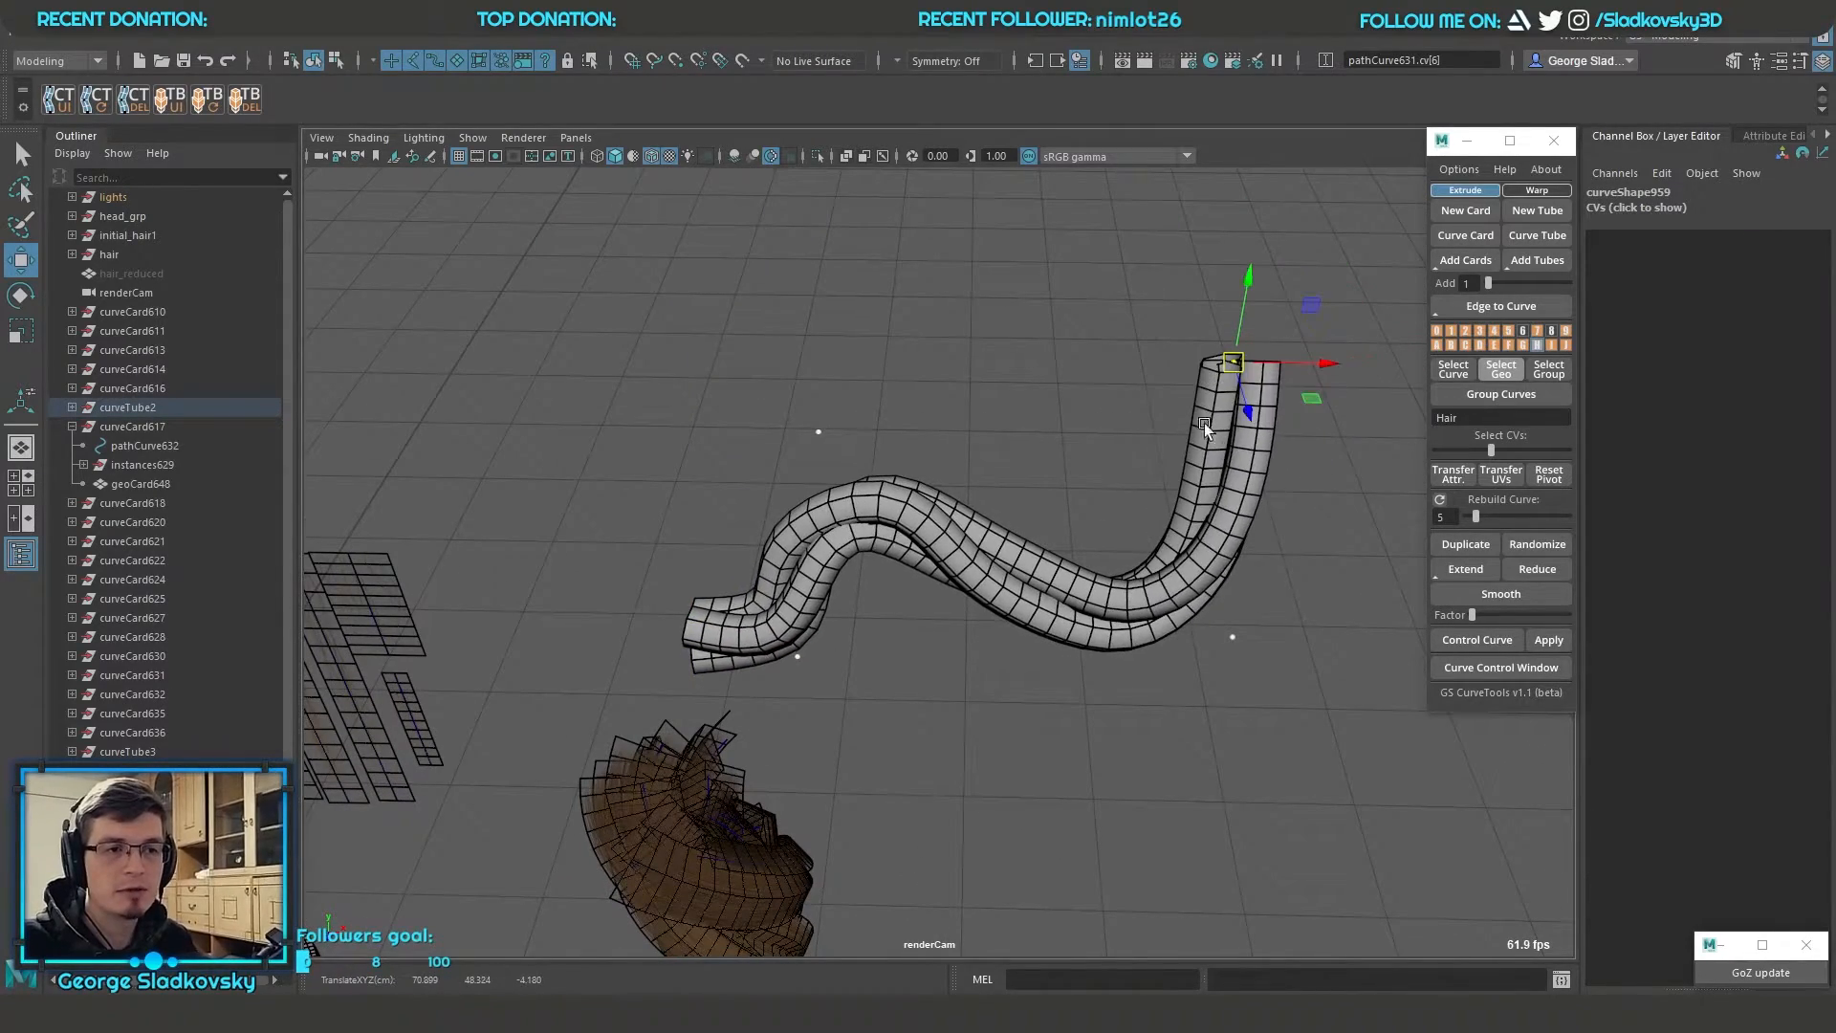
# Select the original path curve and examine how the surrounding tubes follow it
pyautogui.scroll(-3, 1017, 528)
pyautogui.scroll(3, 1017, 527)
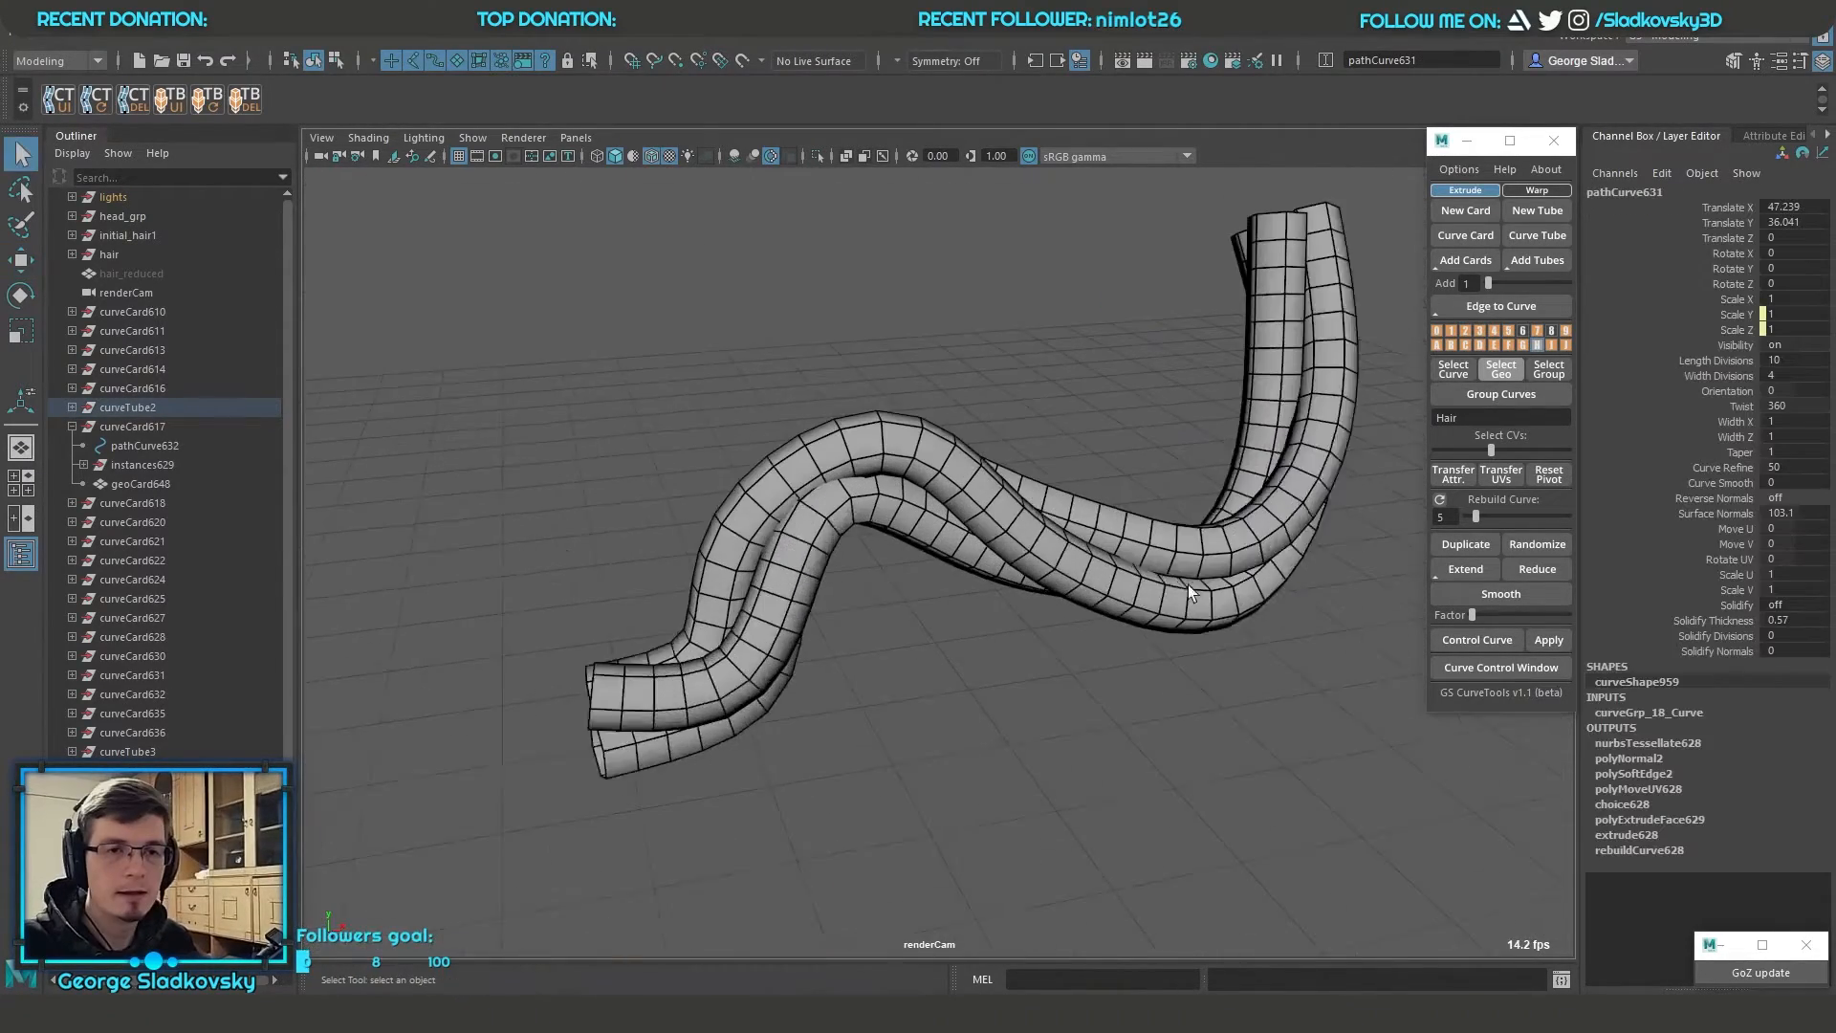
pyautogui.scroll(2, 1189, 478)
pyautogui.keyDown('alt'); pyautogui.moveTo(1189, 442); pyautogui.dragTo(1004, 475); pyautogui.keyUp('alt')
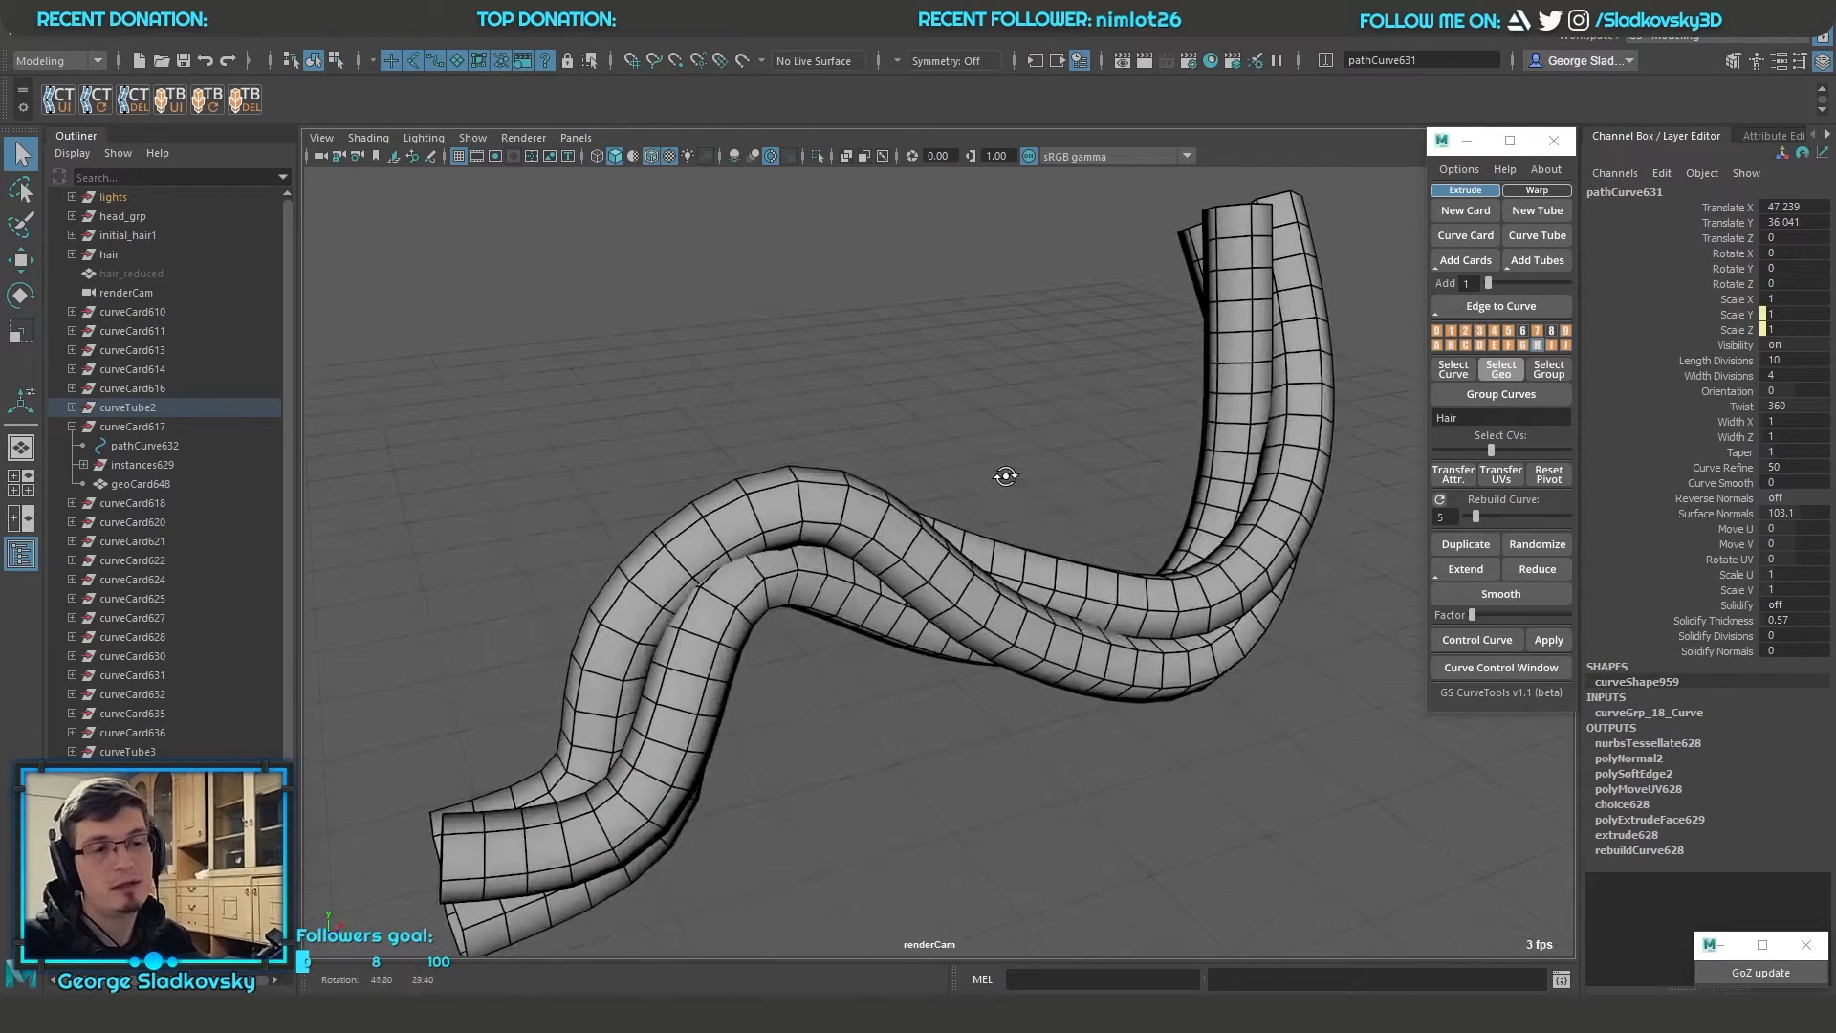
pyautogui.keyDown('alt'); pyautogui.moveTo(1004, 475); pyautogui.dragTo(1020, 405, button='middle'); pyautogui.keyUp('alt')
pyautogui.keyDown('alt'); pyautogui.moveTo(1020, 405); pyautogui.dragTo(1052, 402); pyautogui.keyUp('alt')
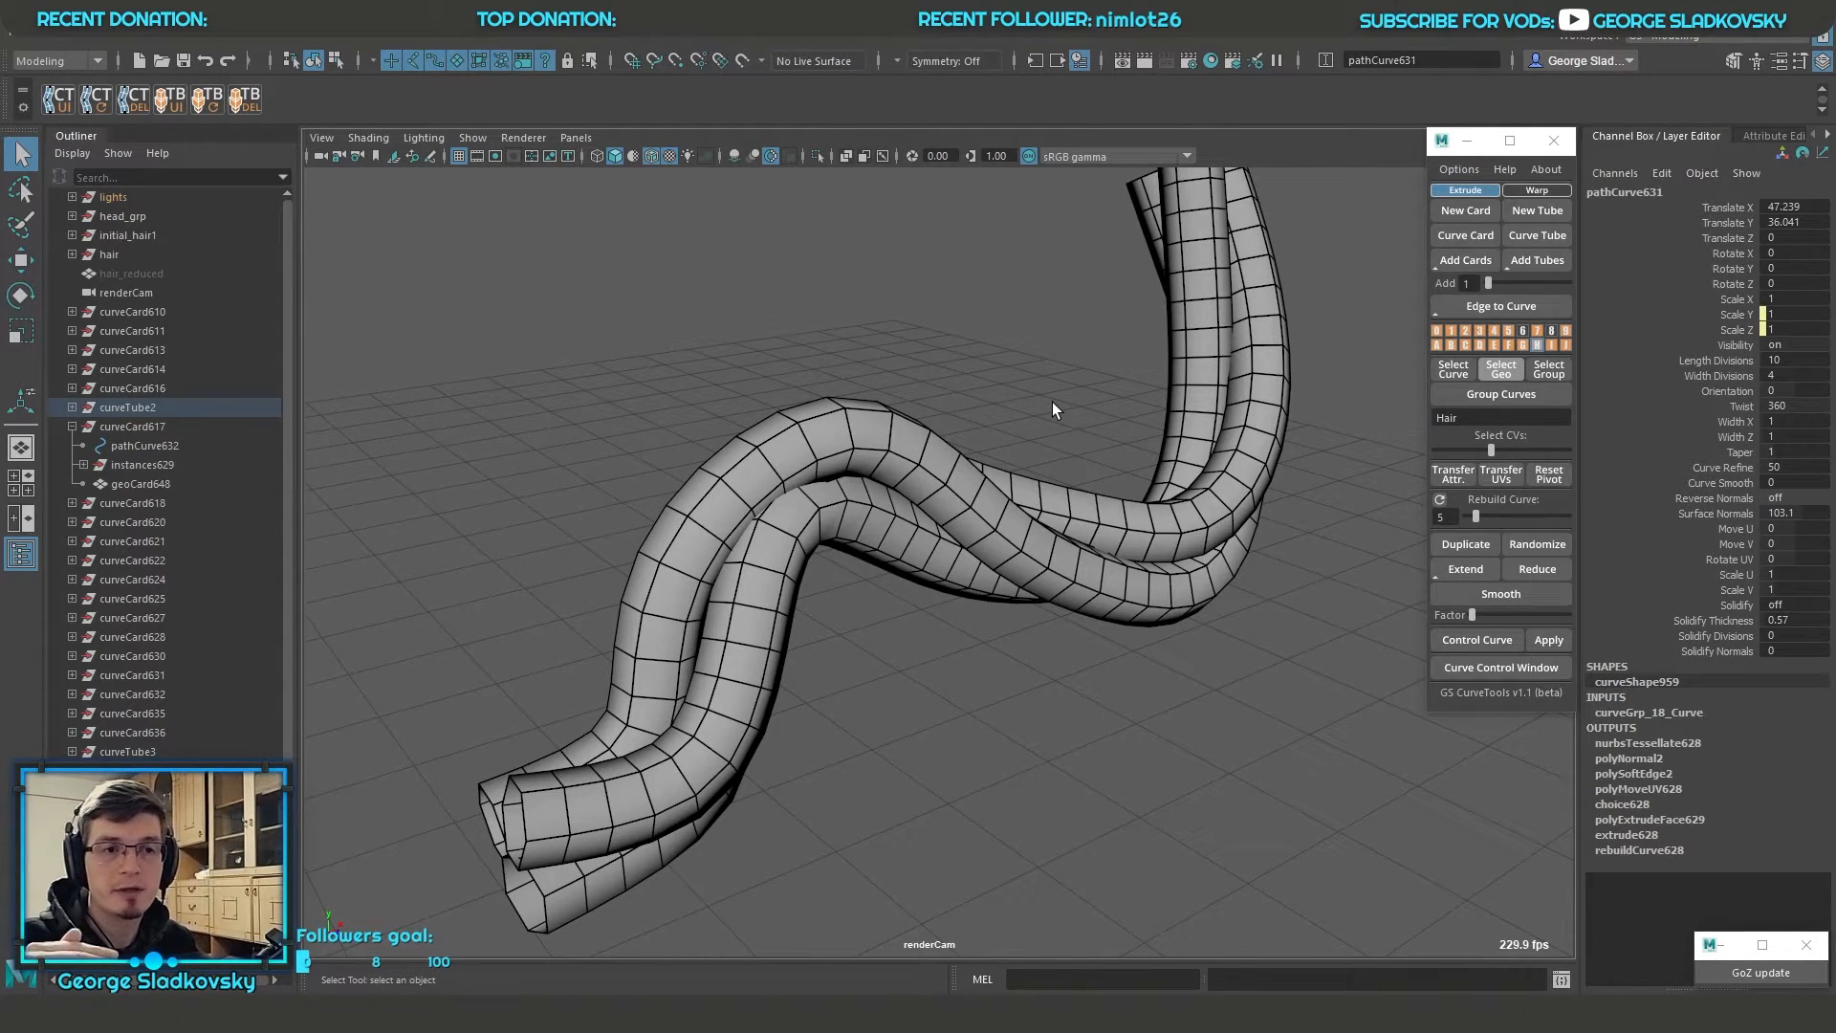
pyautogui.scroll(-1, 1051, 402)
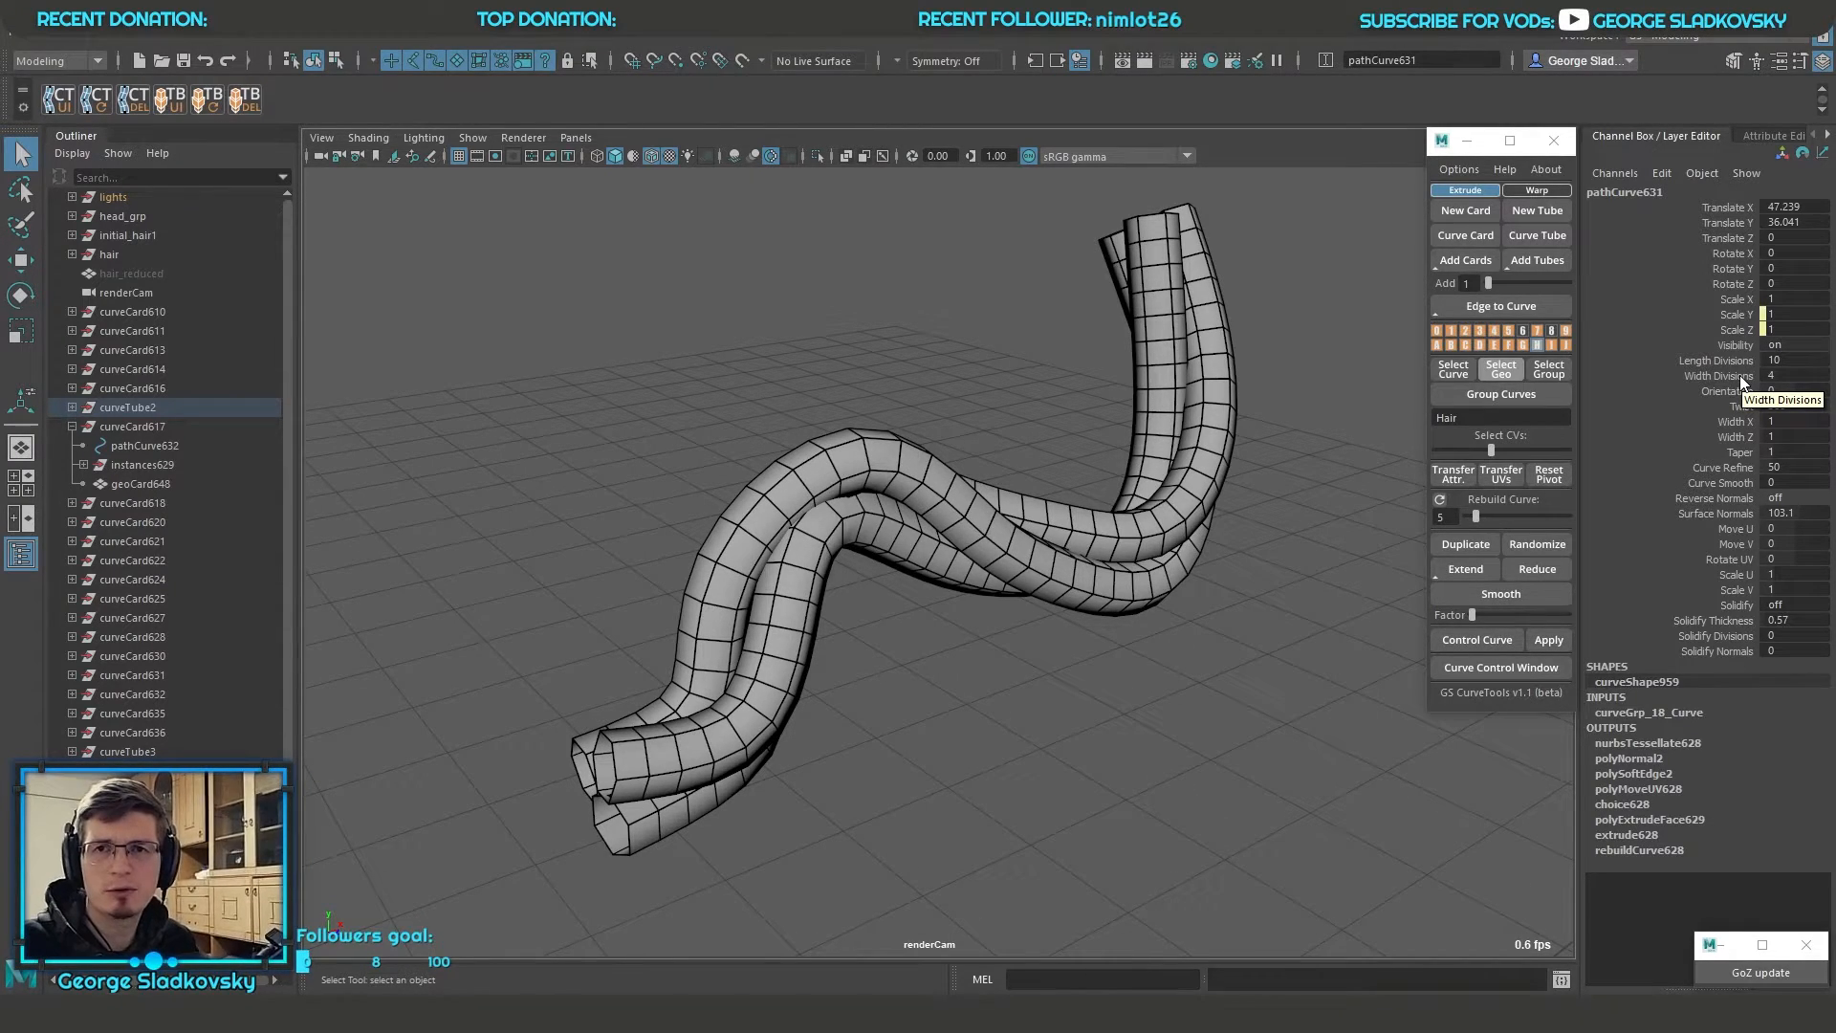
# Set the path curve's twist to 2000 to wind the tubes tightly into a rope
pyautogui.keyDown('alt'); pyautogui.moveTo(1273, 384); pyautogui.dragTo(1194, 583); pyautogui.keyUp('alt')
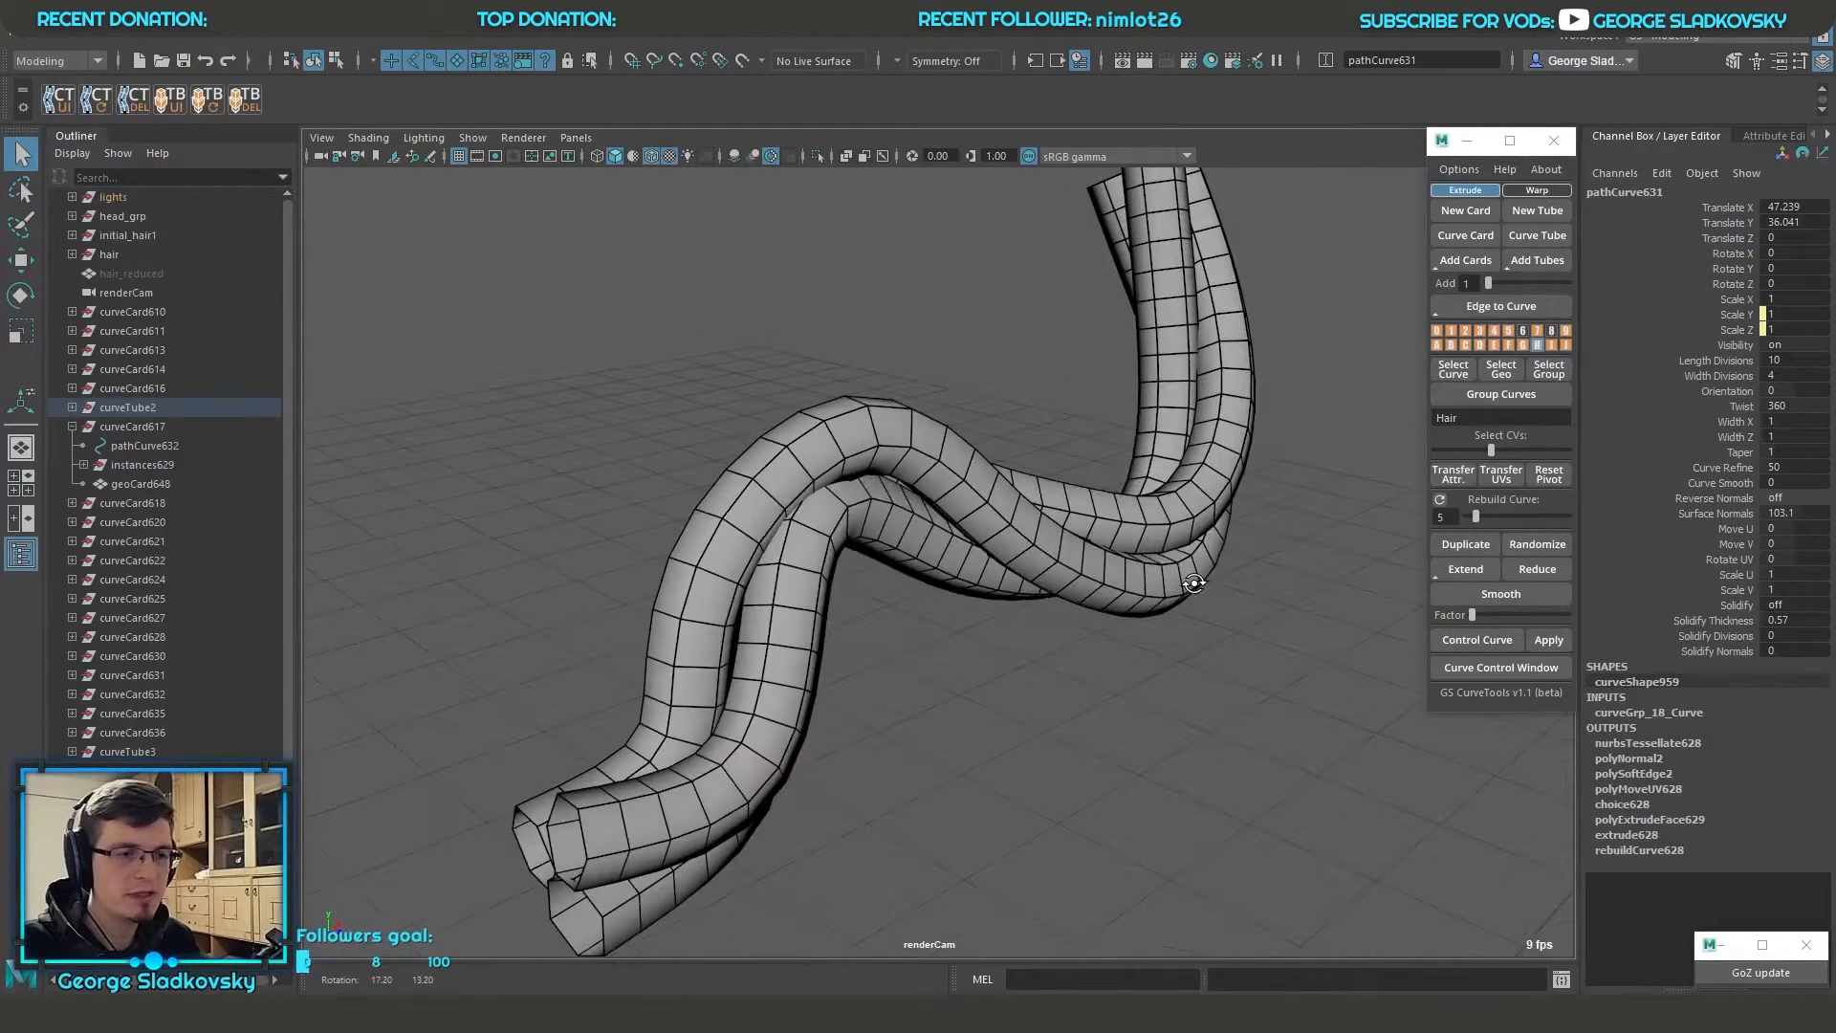
pyautogui.doubleClick(1812, 405)
pyautogui.write('2')
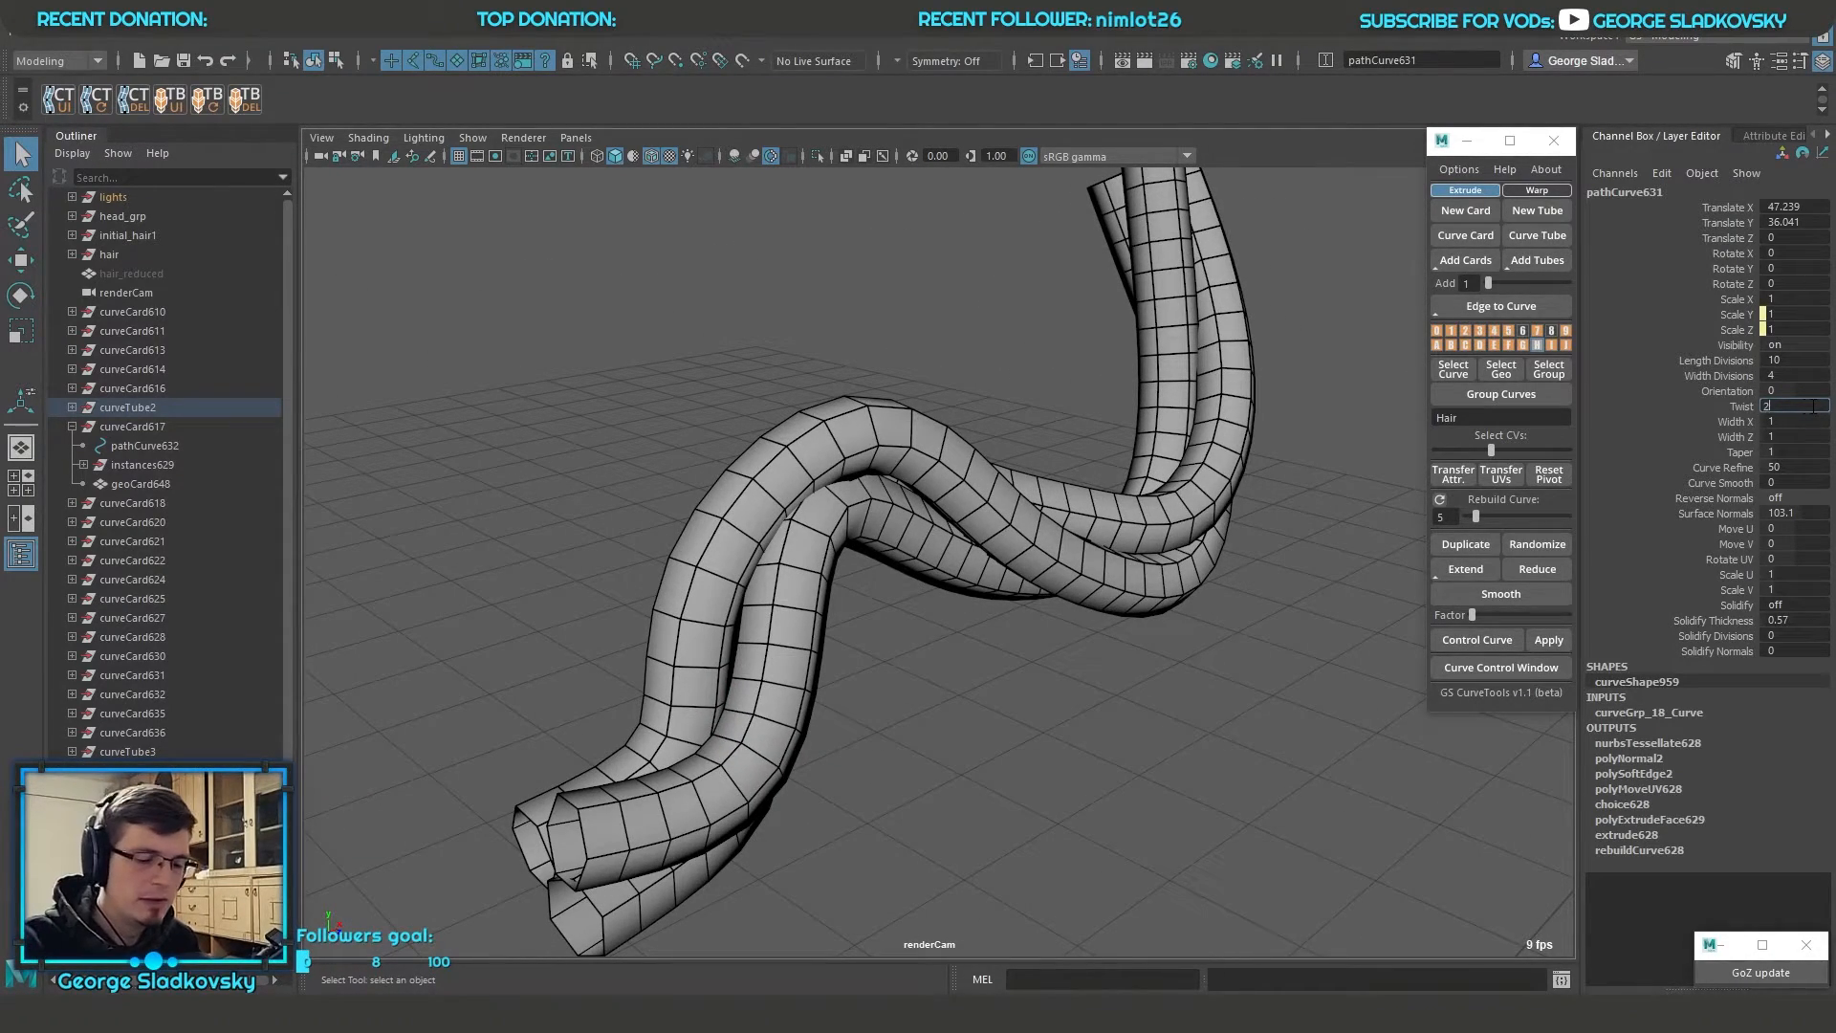
pyautogui.write('000')
pyautogui.press('Return')
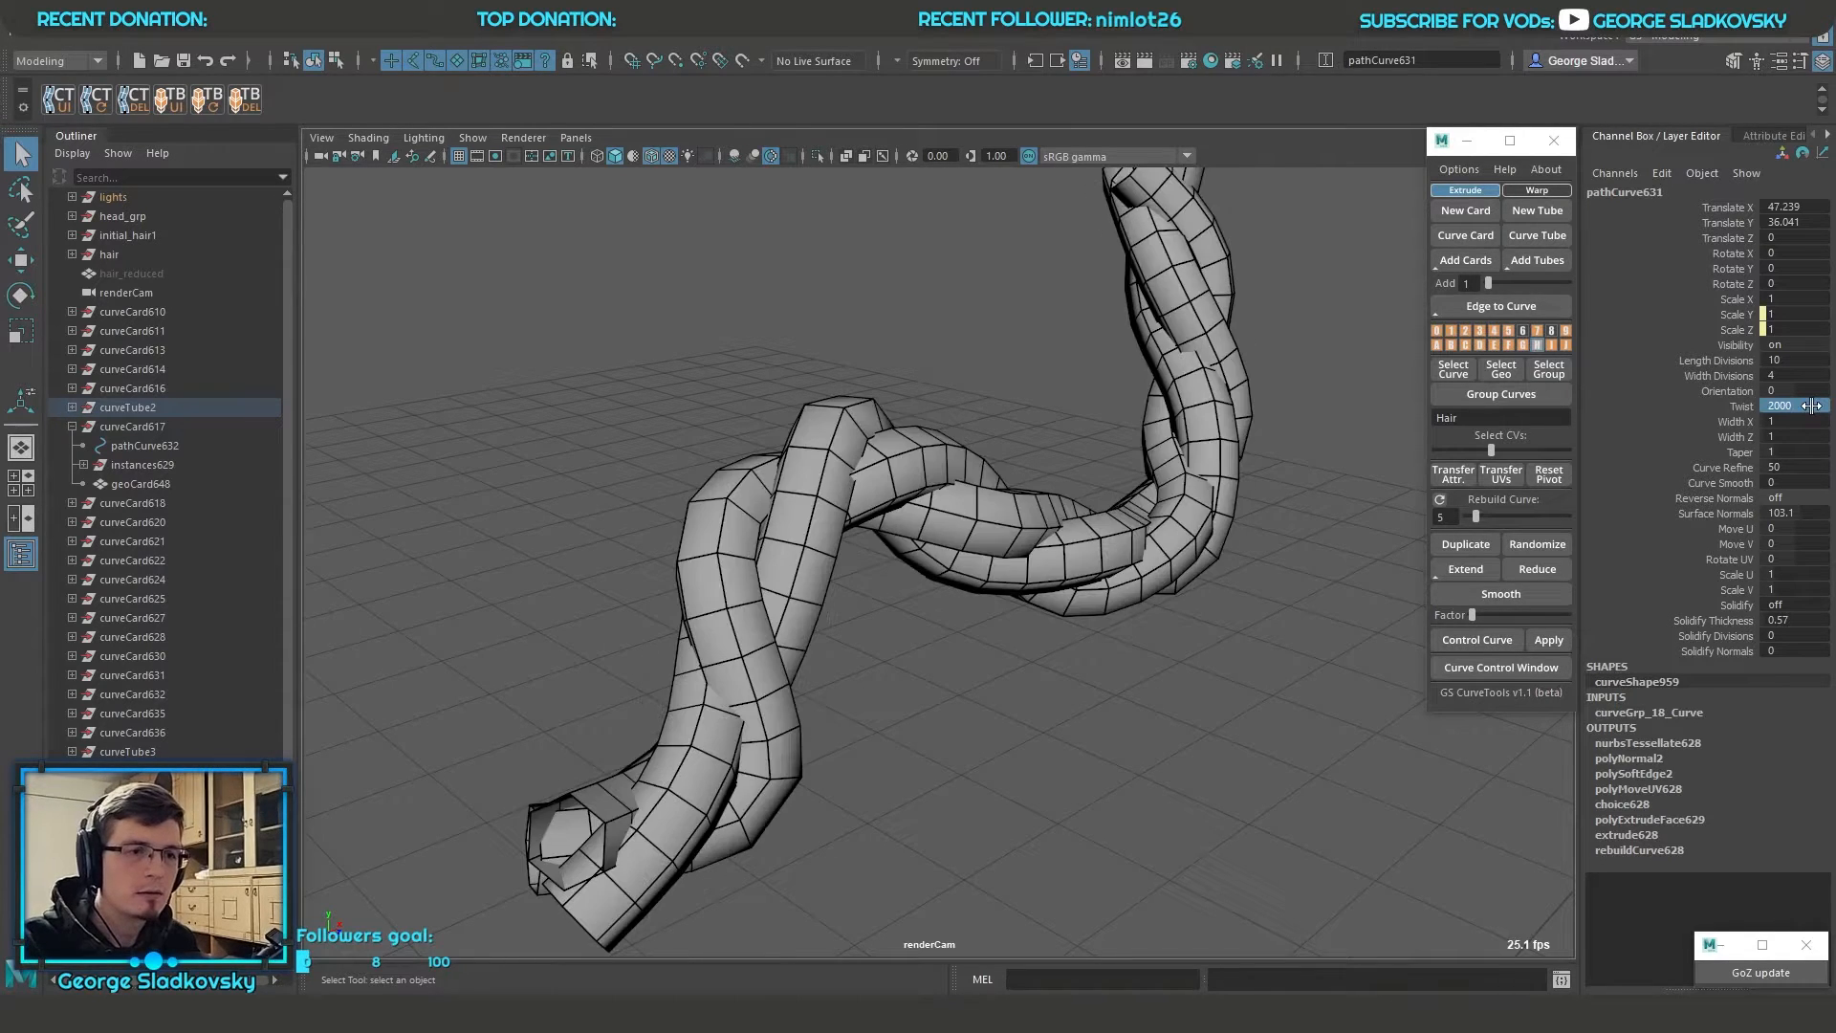
pyautogui.keyDown('alt'); pyautogui.moveTo(1266, 517); pyautogui.dragTo(1212, 557); pyautogui.keyUp('alt')
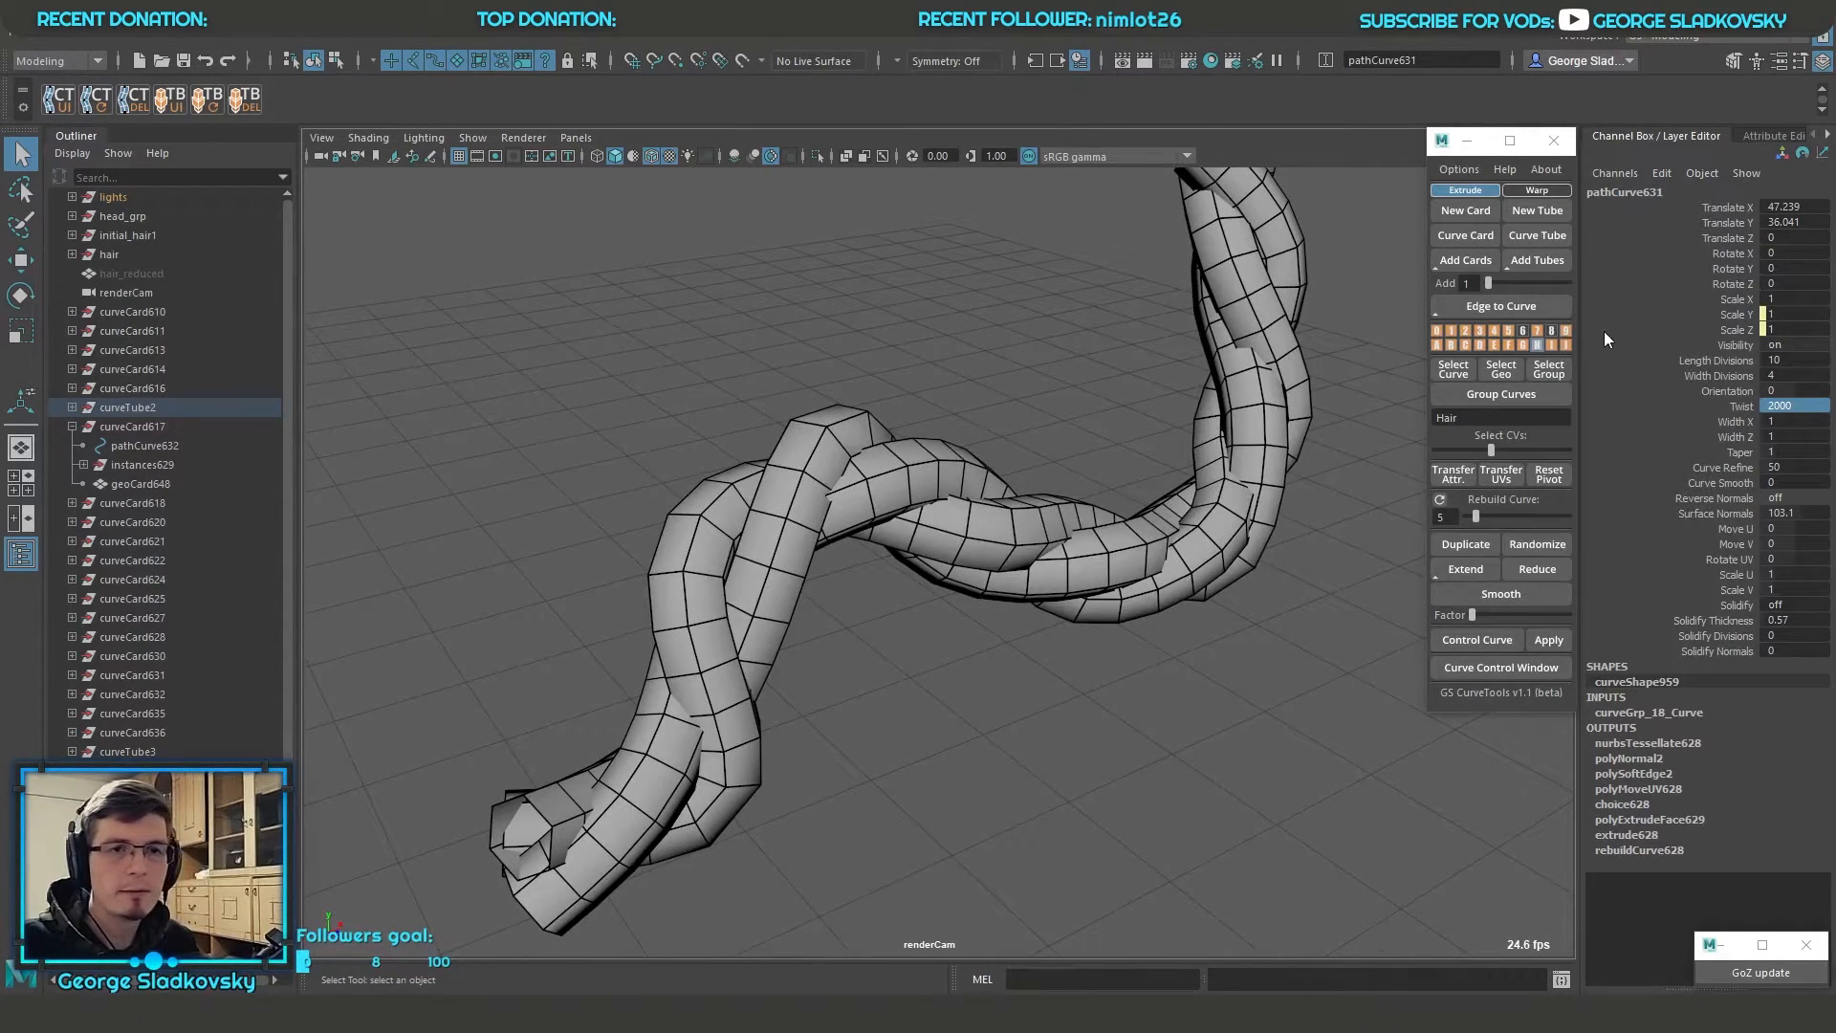
pyautogui.keyDown('alt'); pyautogui.moveTo(1250, 370); pyautogui.dragTo(1254, 394); pyautogui.keyUp('alt')
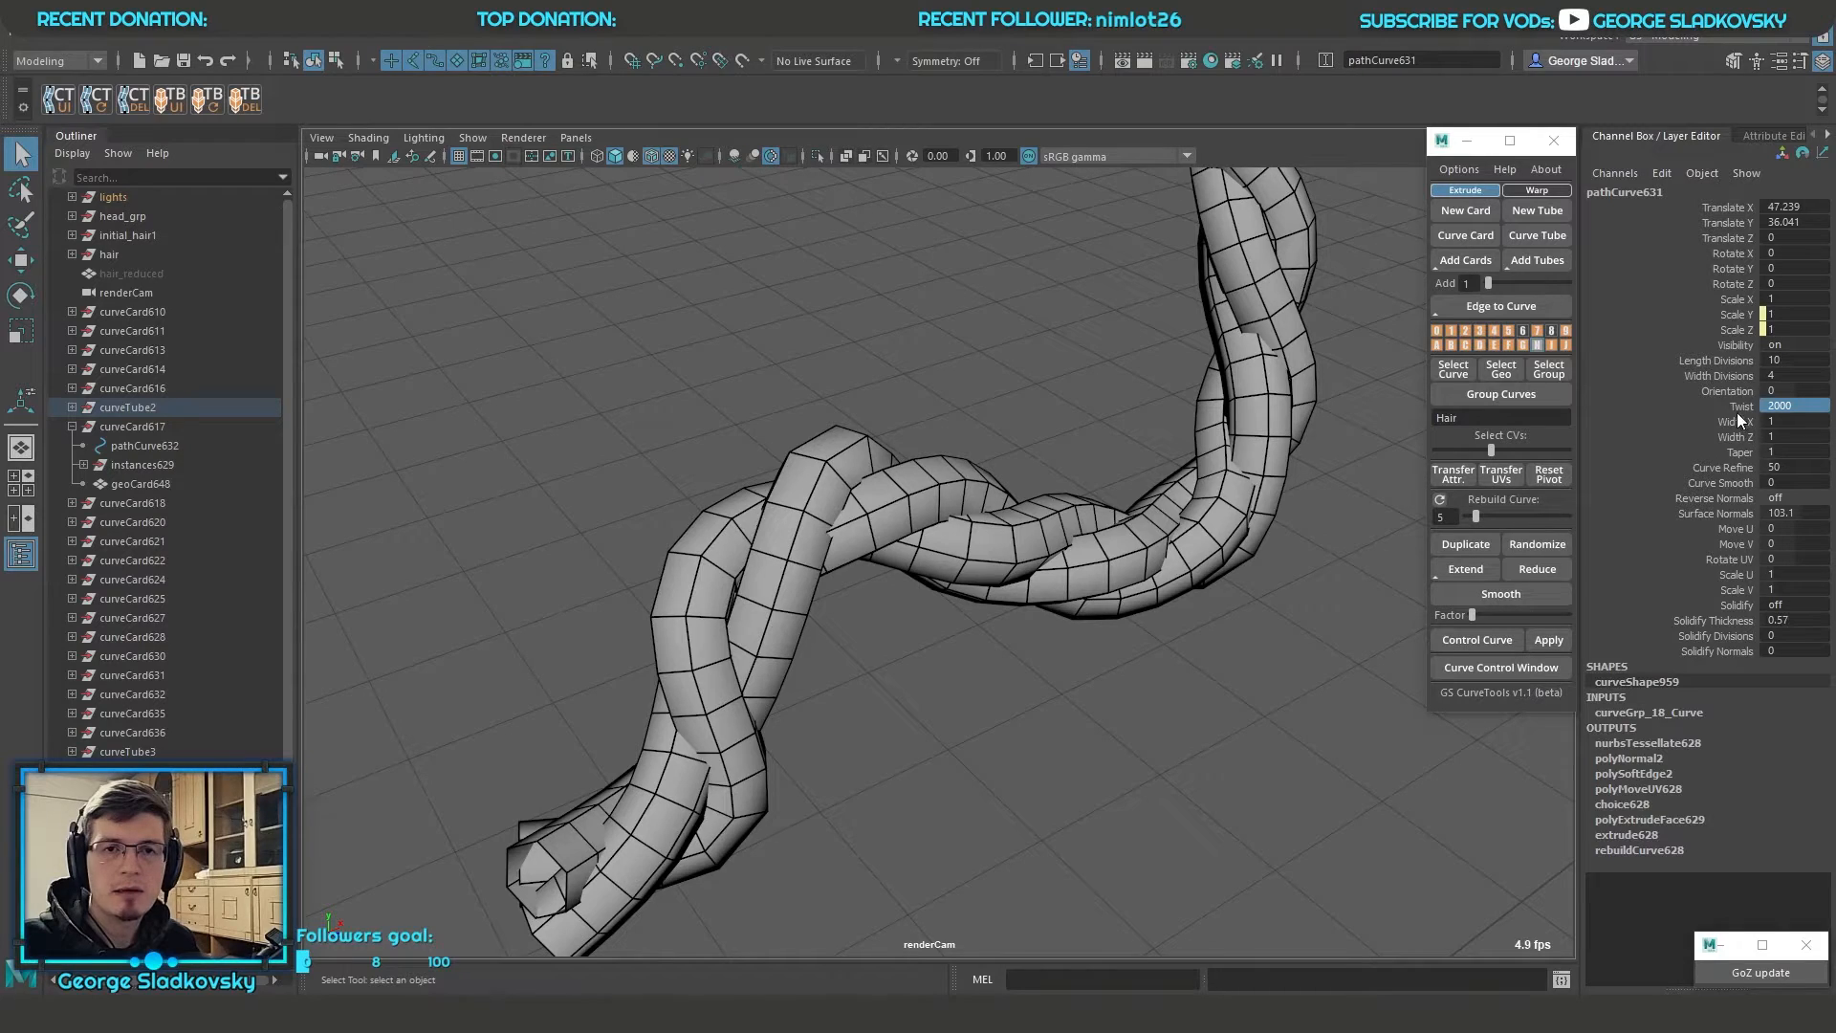
# Set the path curve's Width X and Width Z to 1.15
pyautogui.click(1734, 359)
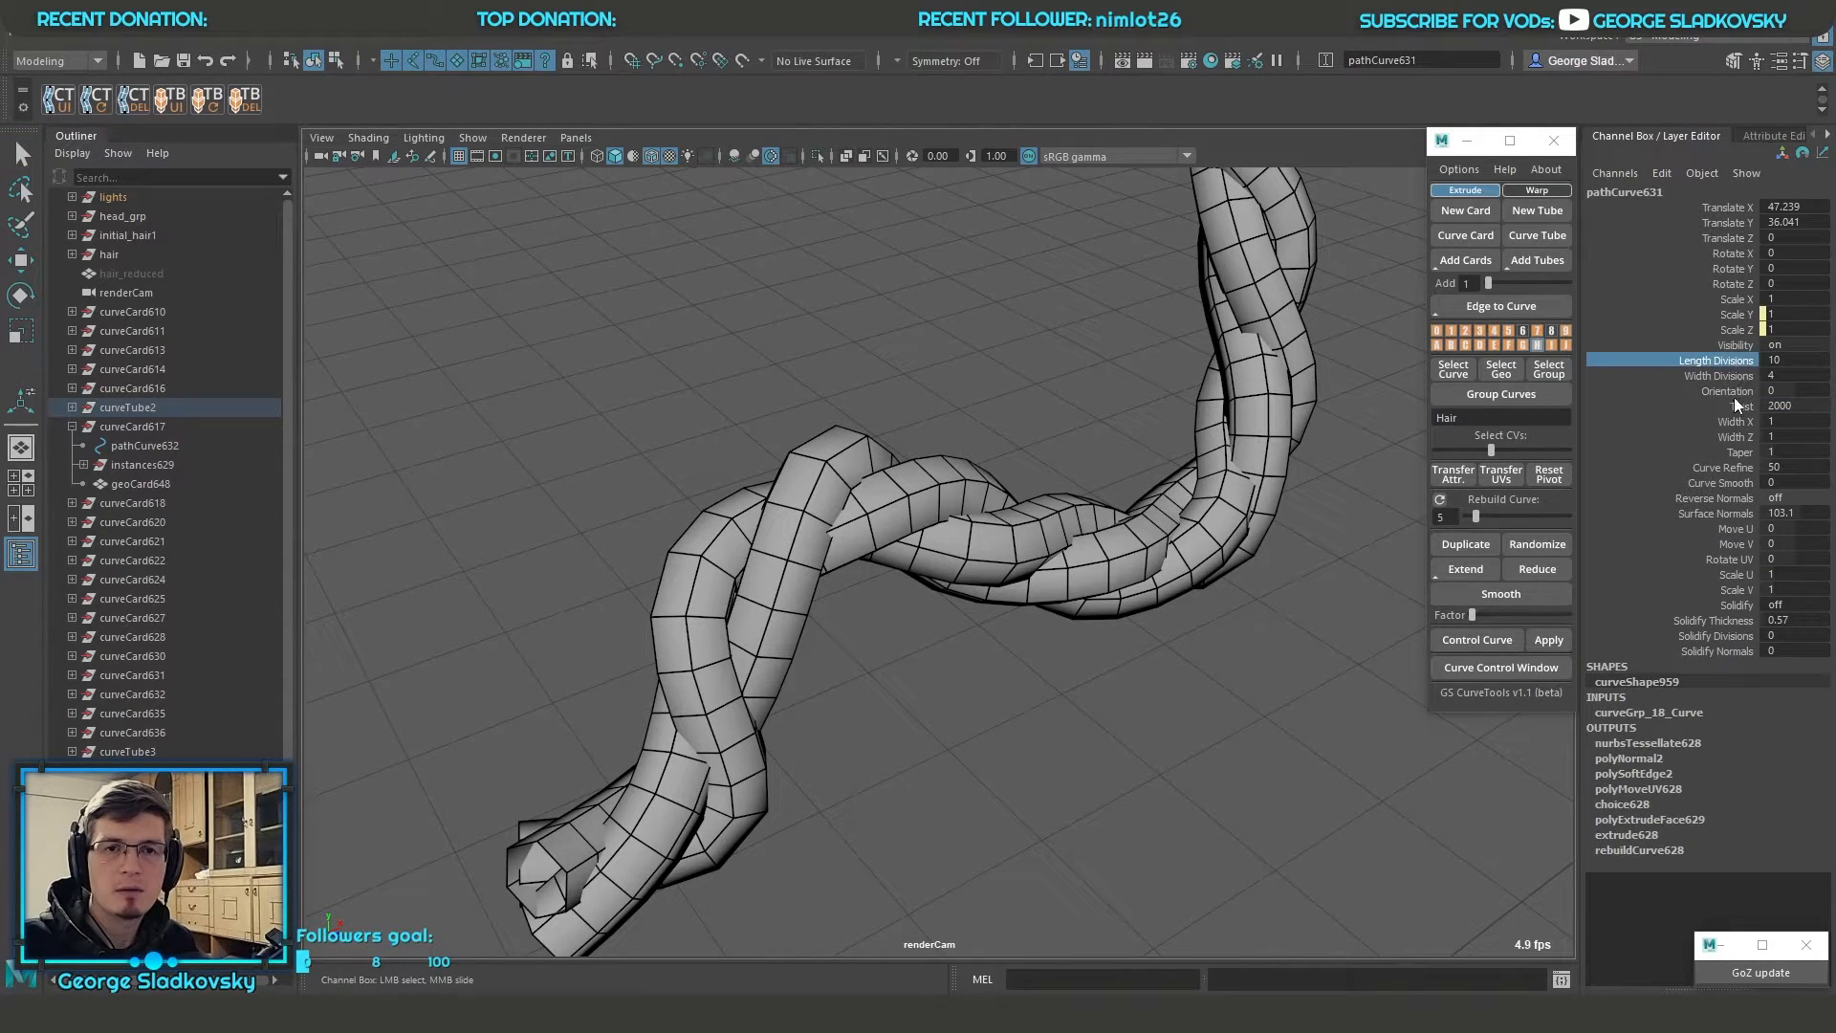
pyautogui.moveTo(1736, 424); pyautogui.dragTo(1734, 437)
pyautogui.keyDown('alt'); pyautogui.moveTo(1173, 491); pyautogui.dragTo(1168, 660); pyautogui.keyUp('alt')
pyautogui.moveTo(1167, 666)
pyautogui.mouseDown(button='middle')
pyautogui.moveTo(1217, 679)
pyautogui.moveTo(1182, 679)
pyautogui.mouseUp(button='middle')
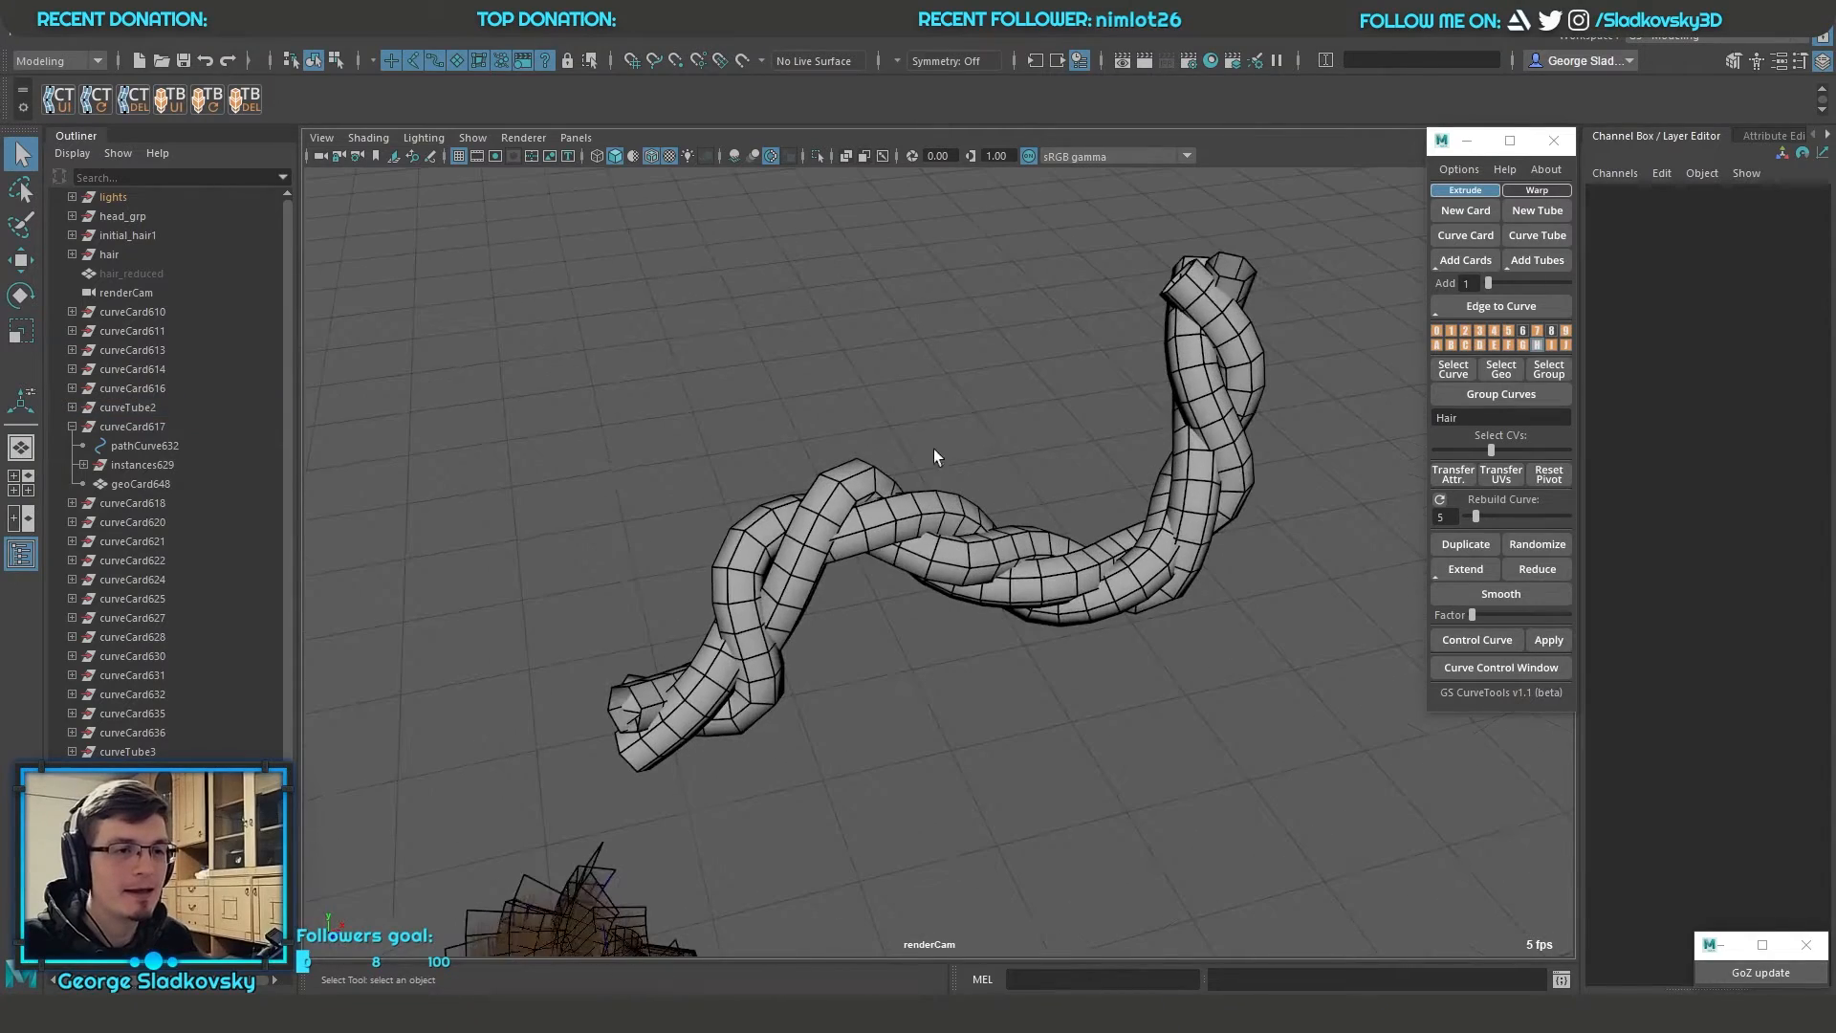
# Lower the raised end of the rope by moving the path curve's control vertices
pyautogui.click(1021, 525)
pyautogui.moveTo(1267, 287); pyautogui.dragTo(1162, 275, button='right')
pyautogui.moveTo(1151, 235); pyautogui.dragTo(1230, 291)
pyautogui.press('w')
pyautogui.moveTo(1244, 289); pyautogui.dragTo(1379, 430, button='middle')
pyautogui.moveTo(1227, 538); pyautogui.dragTo(1312, 669)
pyautogui.moveTo(1243, 564); pyautogui.dragTo(1189, 545, button='middle')
pyautogui.press('q')
pyautogui.keyDown('alt'); pyautogui.moveTo(1189, 545); pyautogui.dragTo(1094, 634, button='right'); pyautogui.keyUp('alt')
# Select the wide straight hair card beside the head and examine it up close
pyautogui.moveTo(981, 345); pyautogui.dragTo(1075, 315, button='right')
pyautogui.click(1176, 315)
pyautogui.keyDown('alt'); pyautogui.moveTo(1234, 320); pyautogui.dragTo(1344, 325); pyautogui.keyUp('alt')
pyautogui.keyDown('alt'); pyautogui.moveTo(1344, 325); pyautogui.dragTo(1441, 308, button='middle'); pyautogui.keyUp('alt')
pyautogui.moveTo(541, 589); pyautogui.dragTo(613, 641)
pyautogui.press('f')
pyautogui.keyDown('alt'); pyautogui.moveTo(622, 639); pyautogui.dragTo(730, 640); pyautogui.keyUp('alt')
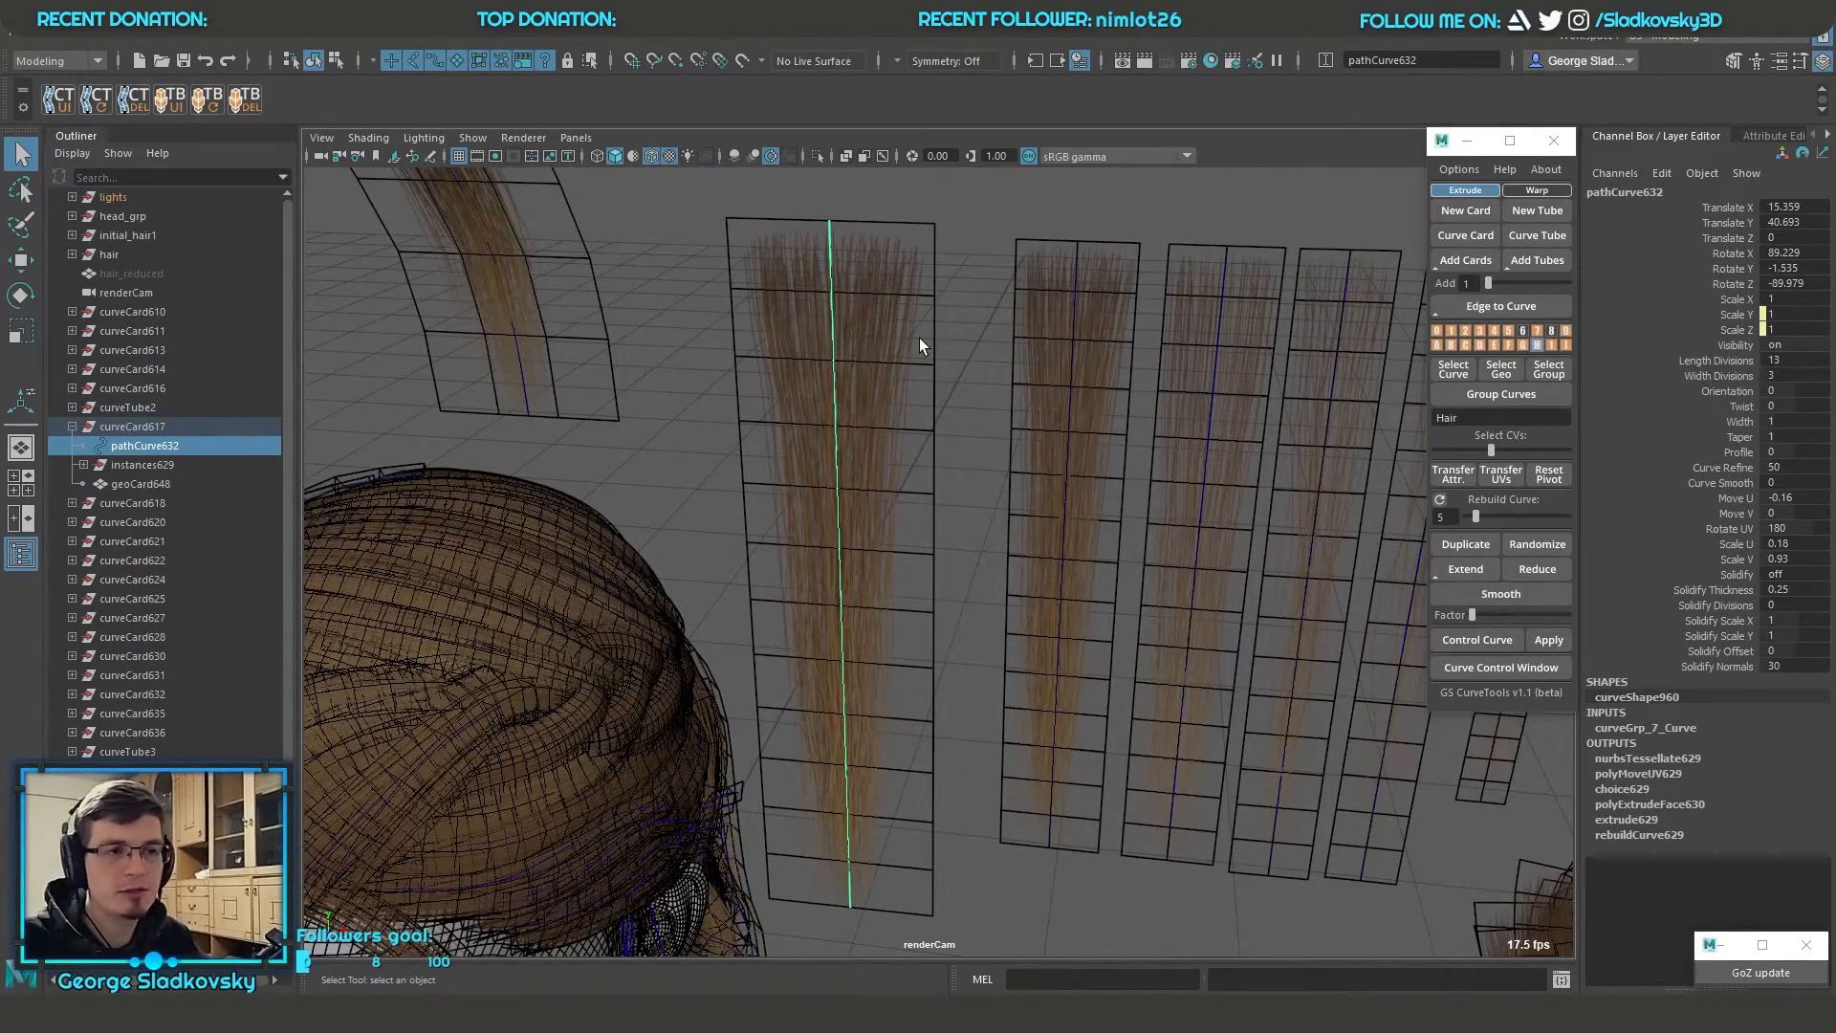
pyautogui.keyDown('alt'); pyautogui.moveTo(915, 342); pyautogui.dragTo(995, 484); pyautogui.keyUp('alt')
pyautogui.press('f')
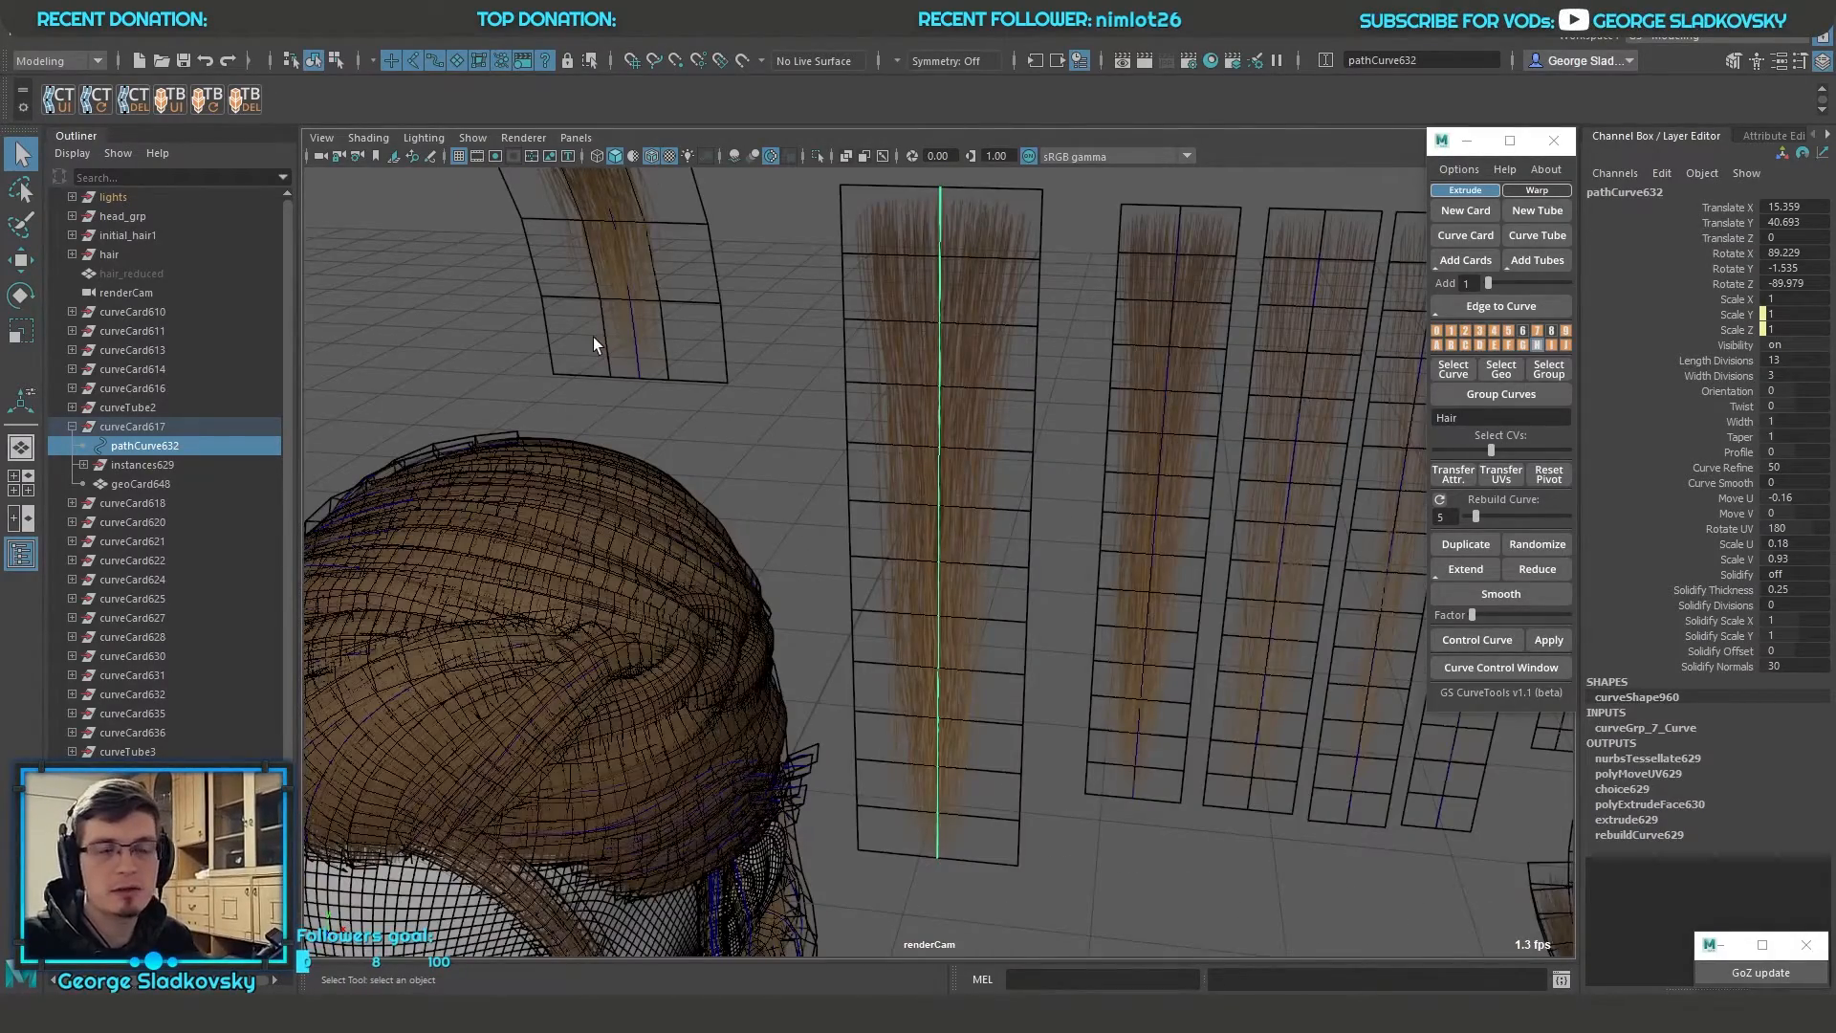
# Select the rope's path curve again and adjust its shape by moving control vertices near the far end
pyautogui.scroll(-5, 996, 439)
pyautogui.keyDown('alt'); pyautogui.moveTo(996, 439); pyautogui.dragTo(410, 485, button='middle'); pyautogui.keyUp('alt')
pyautogui.click(956, 390)
pyautogui.keyDown('alt'); pyautogui.moveTo(975, 406); pyautogui.dragTo(1201, 562); pyautogui.keyUp('alt')
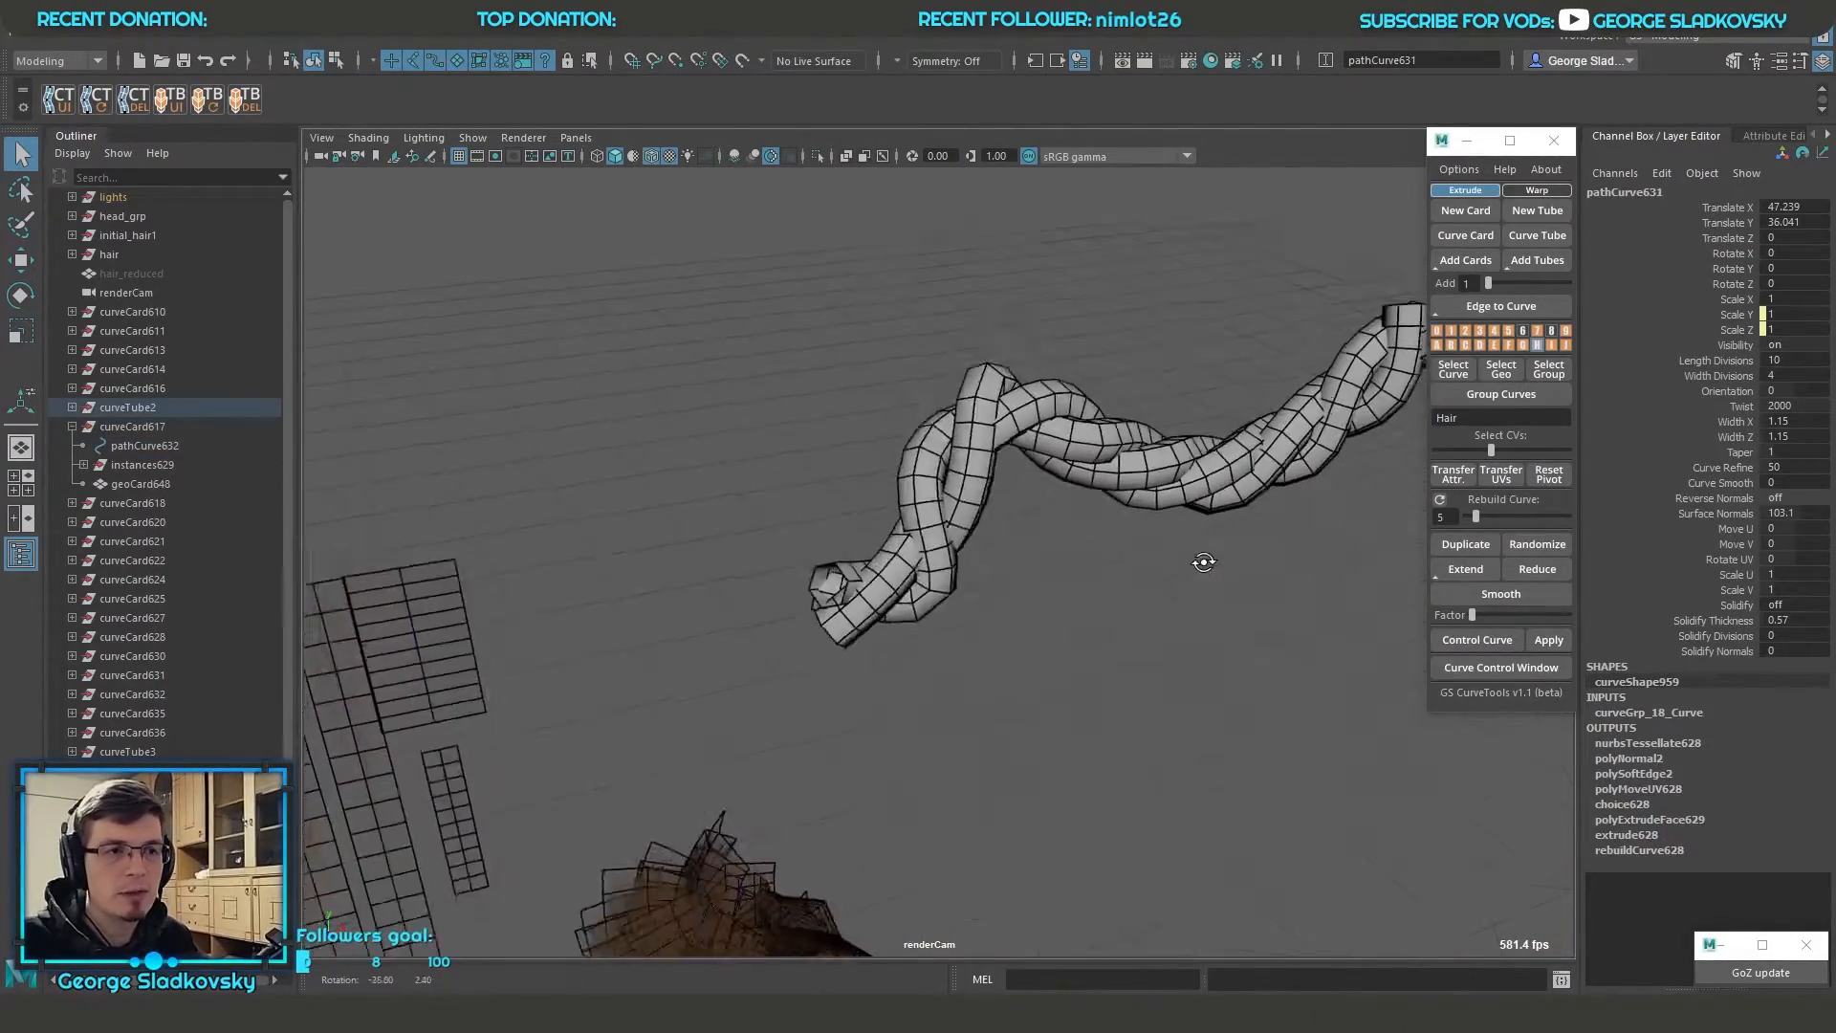
pyautogui.keyDown('alt'); pyautogui.moveTo(1201, 561); pyautogui.dragTo(937, 660, button='middle'); pyautogui.keyUp('alt')
pyautogui.press('F9')
pyautogui.press('w')
pyautogui.moveTo(1138, 382); pyautogui.dragTo(1260, 502)
pyautogui.moveTo(1184, 432)
pyautogui.mouseDown()
pyautogui.moveTo(1288, 507)
pyautogui.moveTo(1195, 437)
pyautogui.mouseUp()
pyautogui.moveTo(1030, 375); pyautogui.dragTo(1143, 350, button='right')
pyautogui.click(1193, 521)
pyautogui.keyDown('alt'); pyautogui.moveTo(1195, 528); pyautogui.dragTo(1325, 468, button='middle'); pyautogui.keyUp('alt')
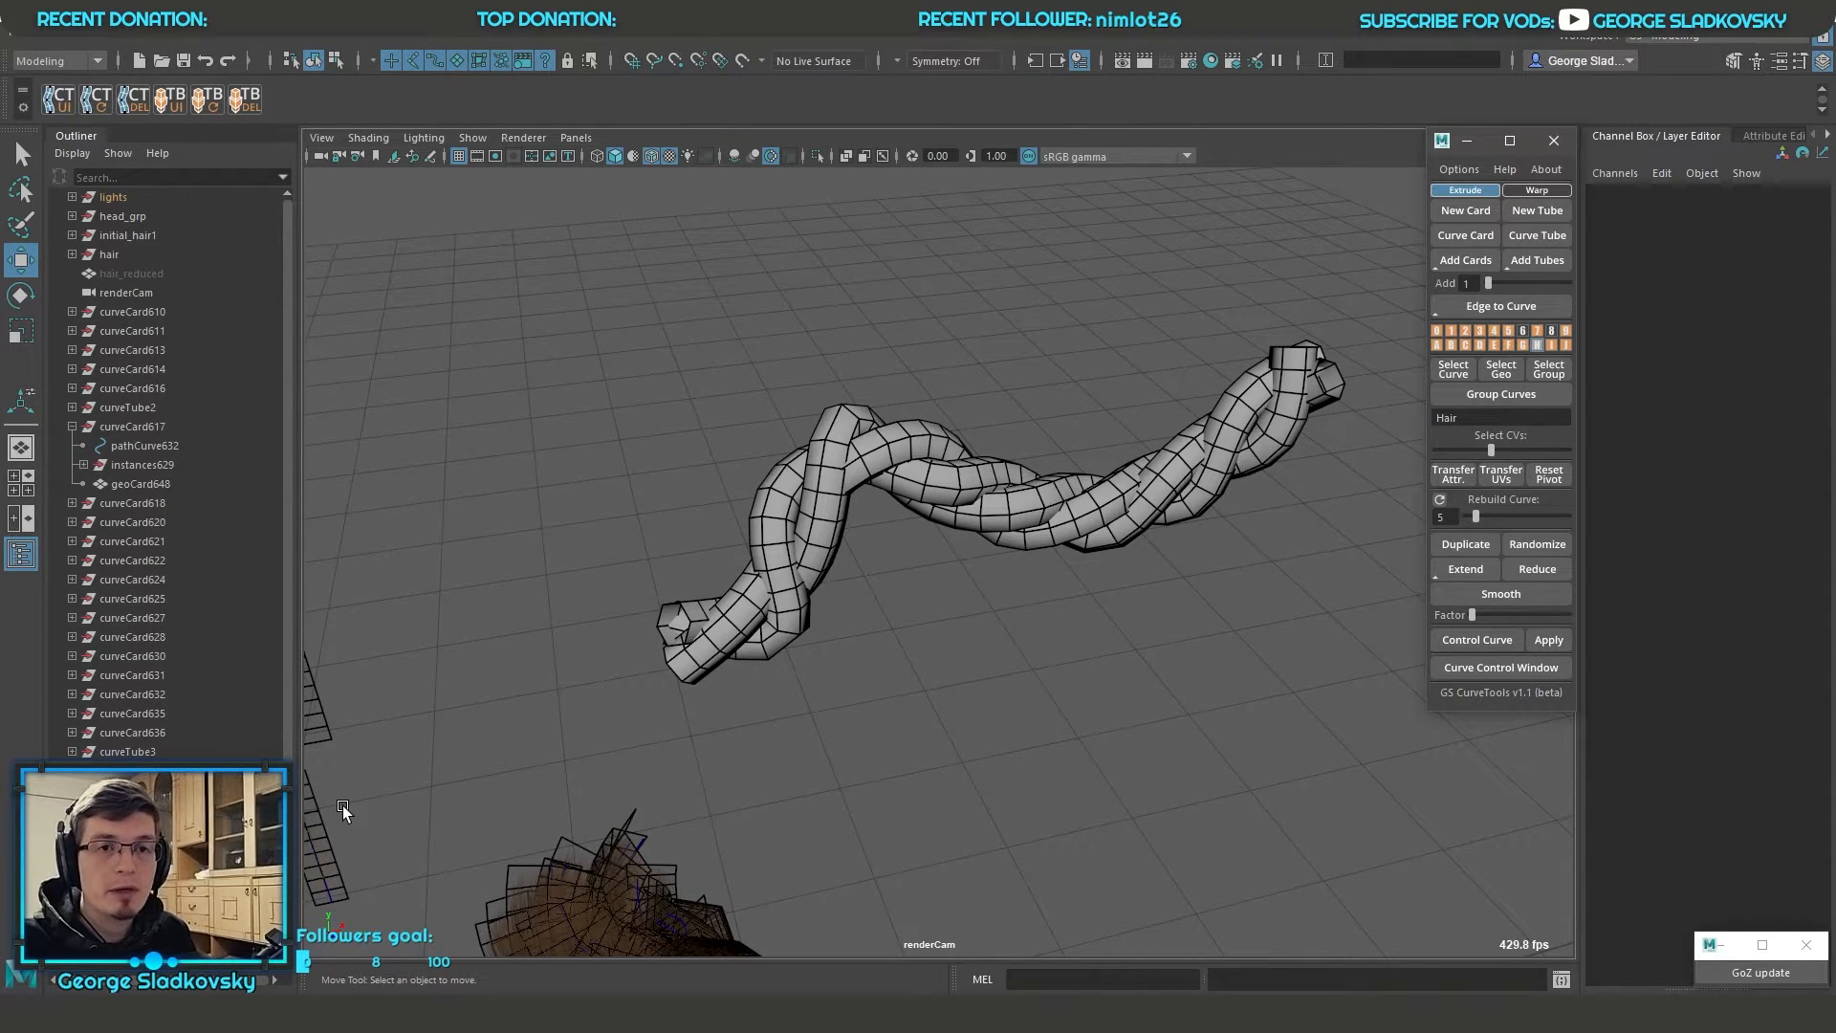
# Toggle layer 8 and view the whole scene with the head, hair cards, twisted clump and rope
pyautogui.click(1550, 331)
pyautogui.scroll(-7, 1070, 602)
pyautogui.keyDown('alt'); pyautogui.moveTo(1070, 602); pyautogui.dragTo(1100, 581, button='middle'); pyautogui.keyUp('alt')
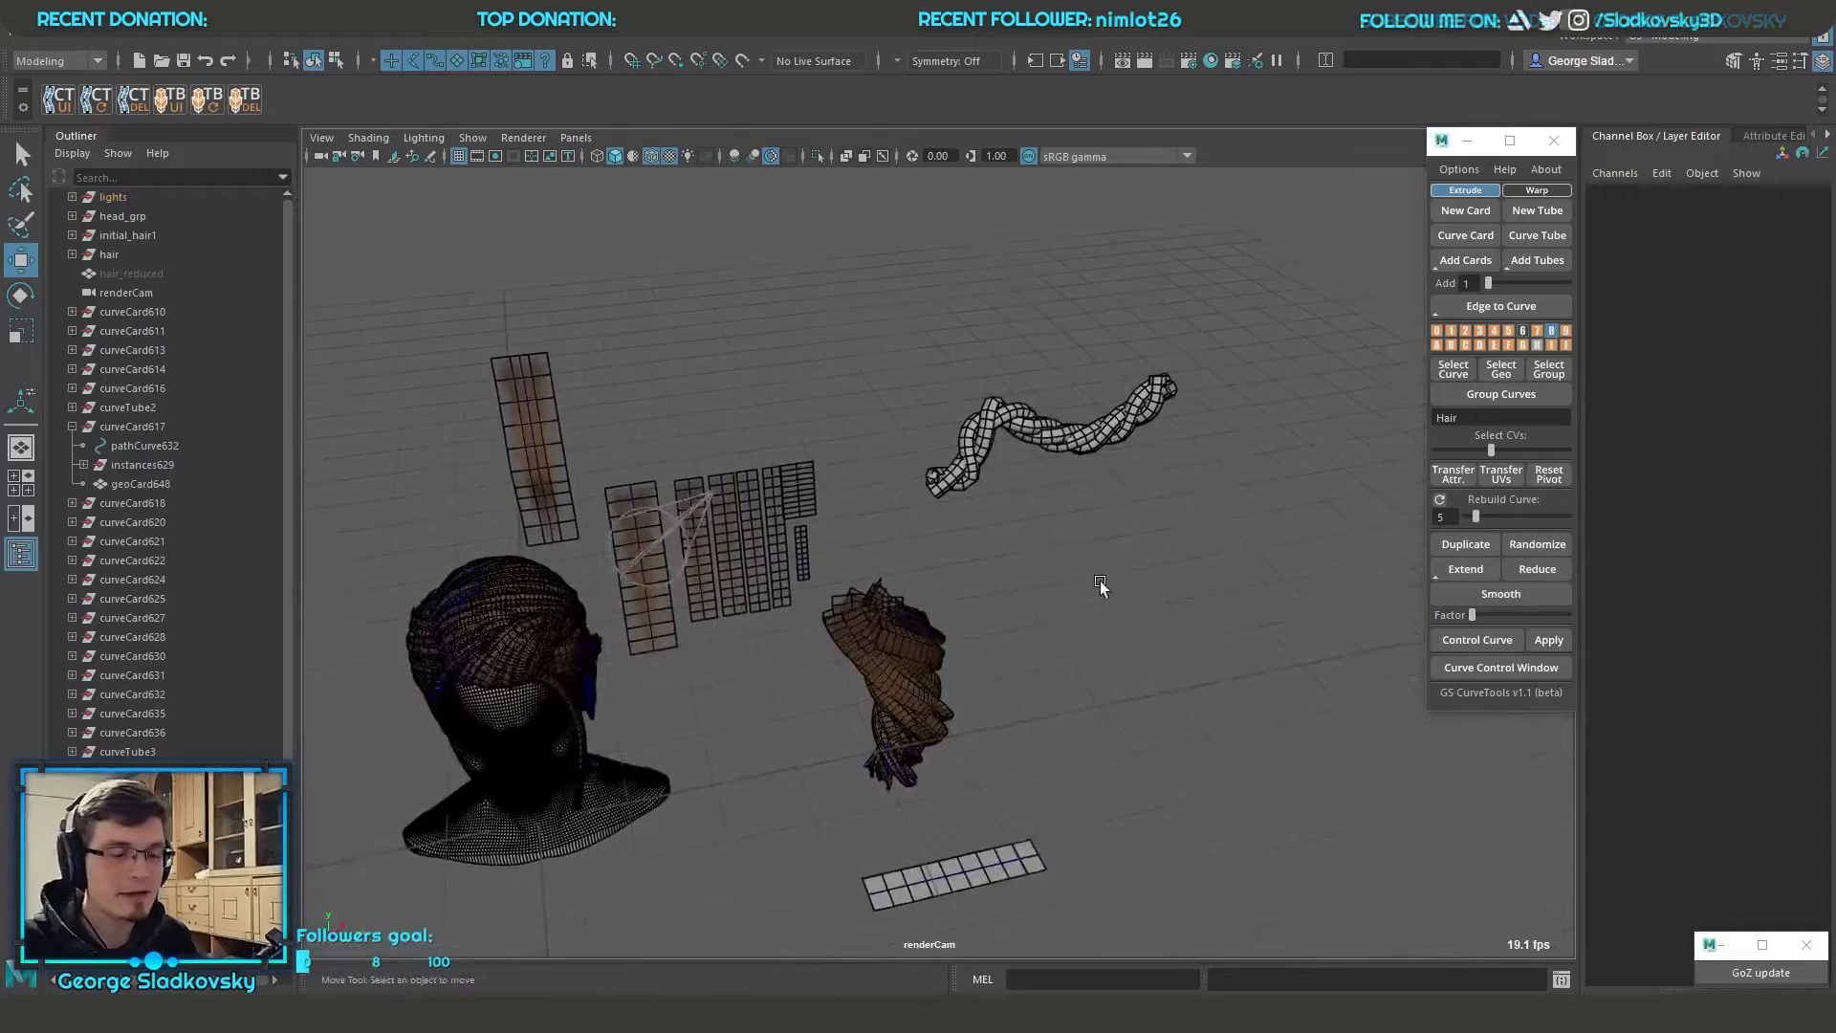
pyautogui.keyDown('alt'); pyautogui.moveTo(1099, 581); pyautogui.dragTo(1152, 626); pyautogui.keyUp('alt')
pyautogui.scroll(3, 1257, 731)
pyautogui.keyDown('alt'); pyautogui.moveTo(1209, 738); pyautogui.dragTo(1262, 709); pyautogui.keyUp('alt')
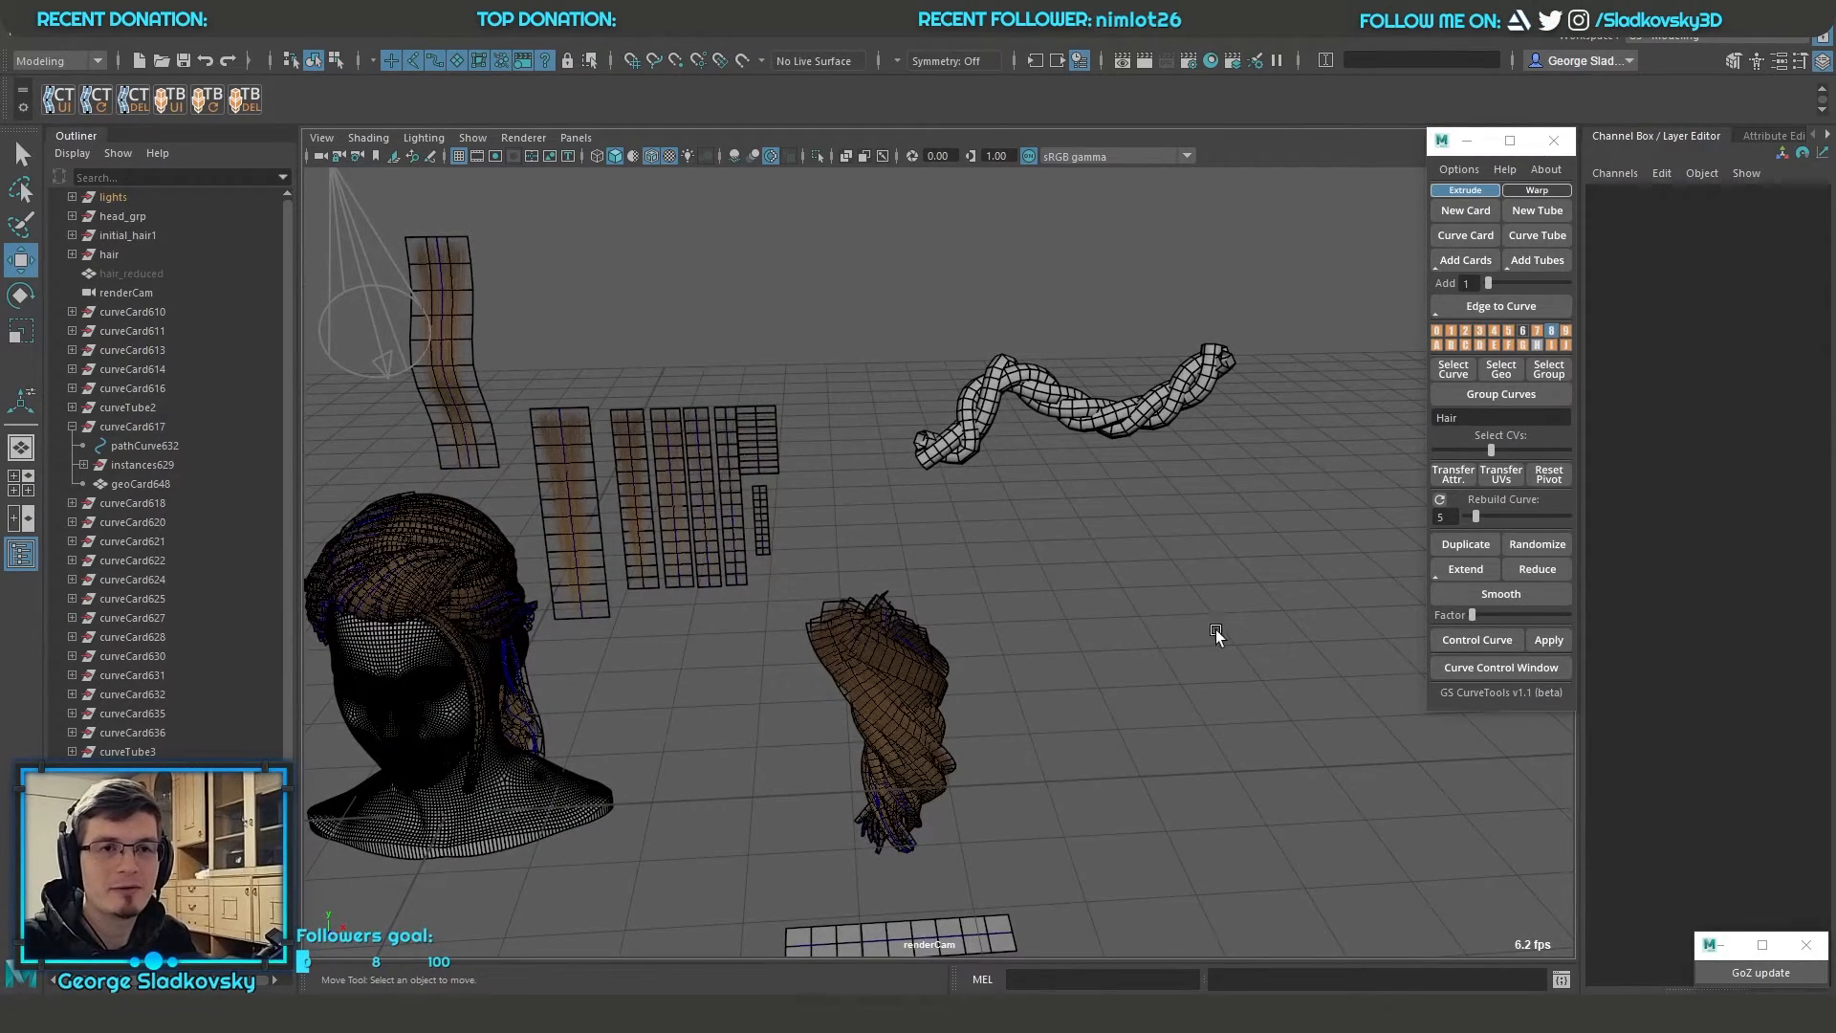
# Switch the card creation mode to Warp and back to Extrude
pyautogui.keyDown('alt'); pyautogui.moveTo(1216, 631); pyautogui.dragTo(1216, 572); pyautogui.keyUp('alt')
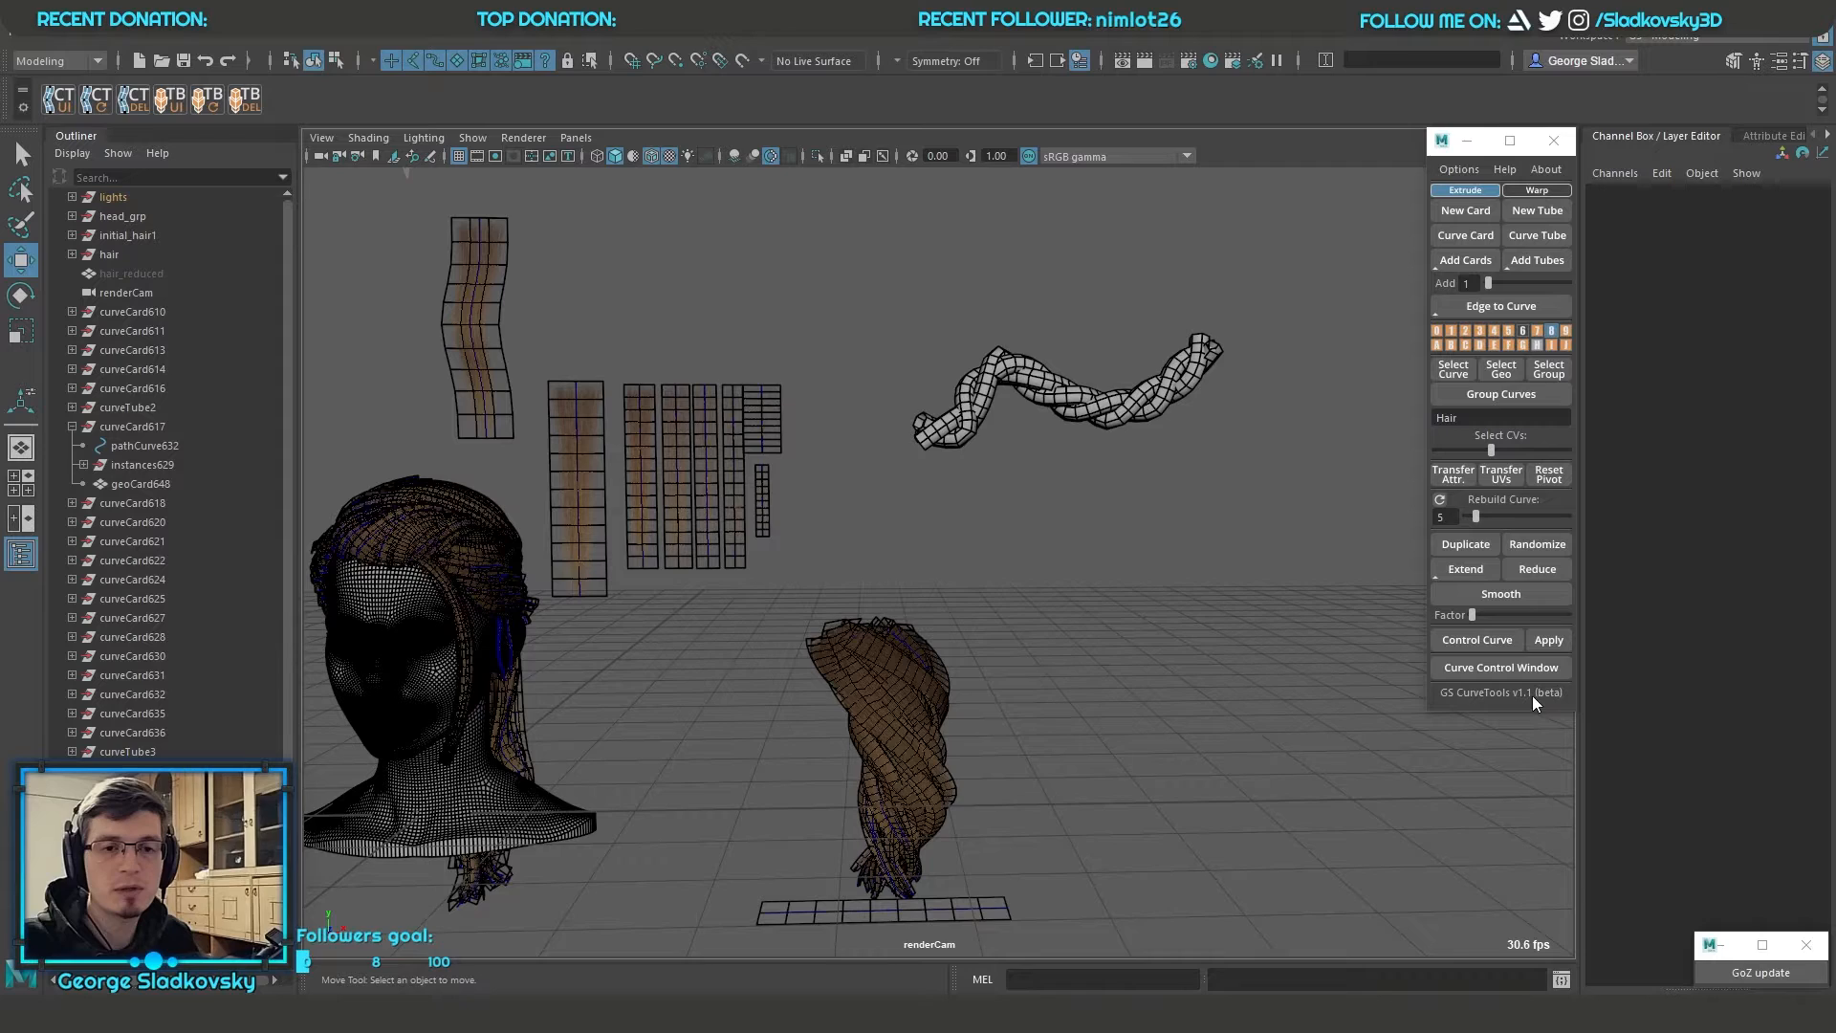
pyautogui.keyDown('alt'); pyautogui.moveTo(1373, 447); pyautogui.dragTo(1340, 480); pyautogui.keyUp('alt')
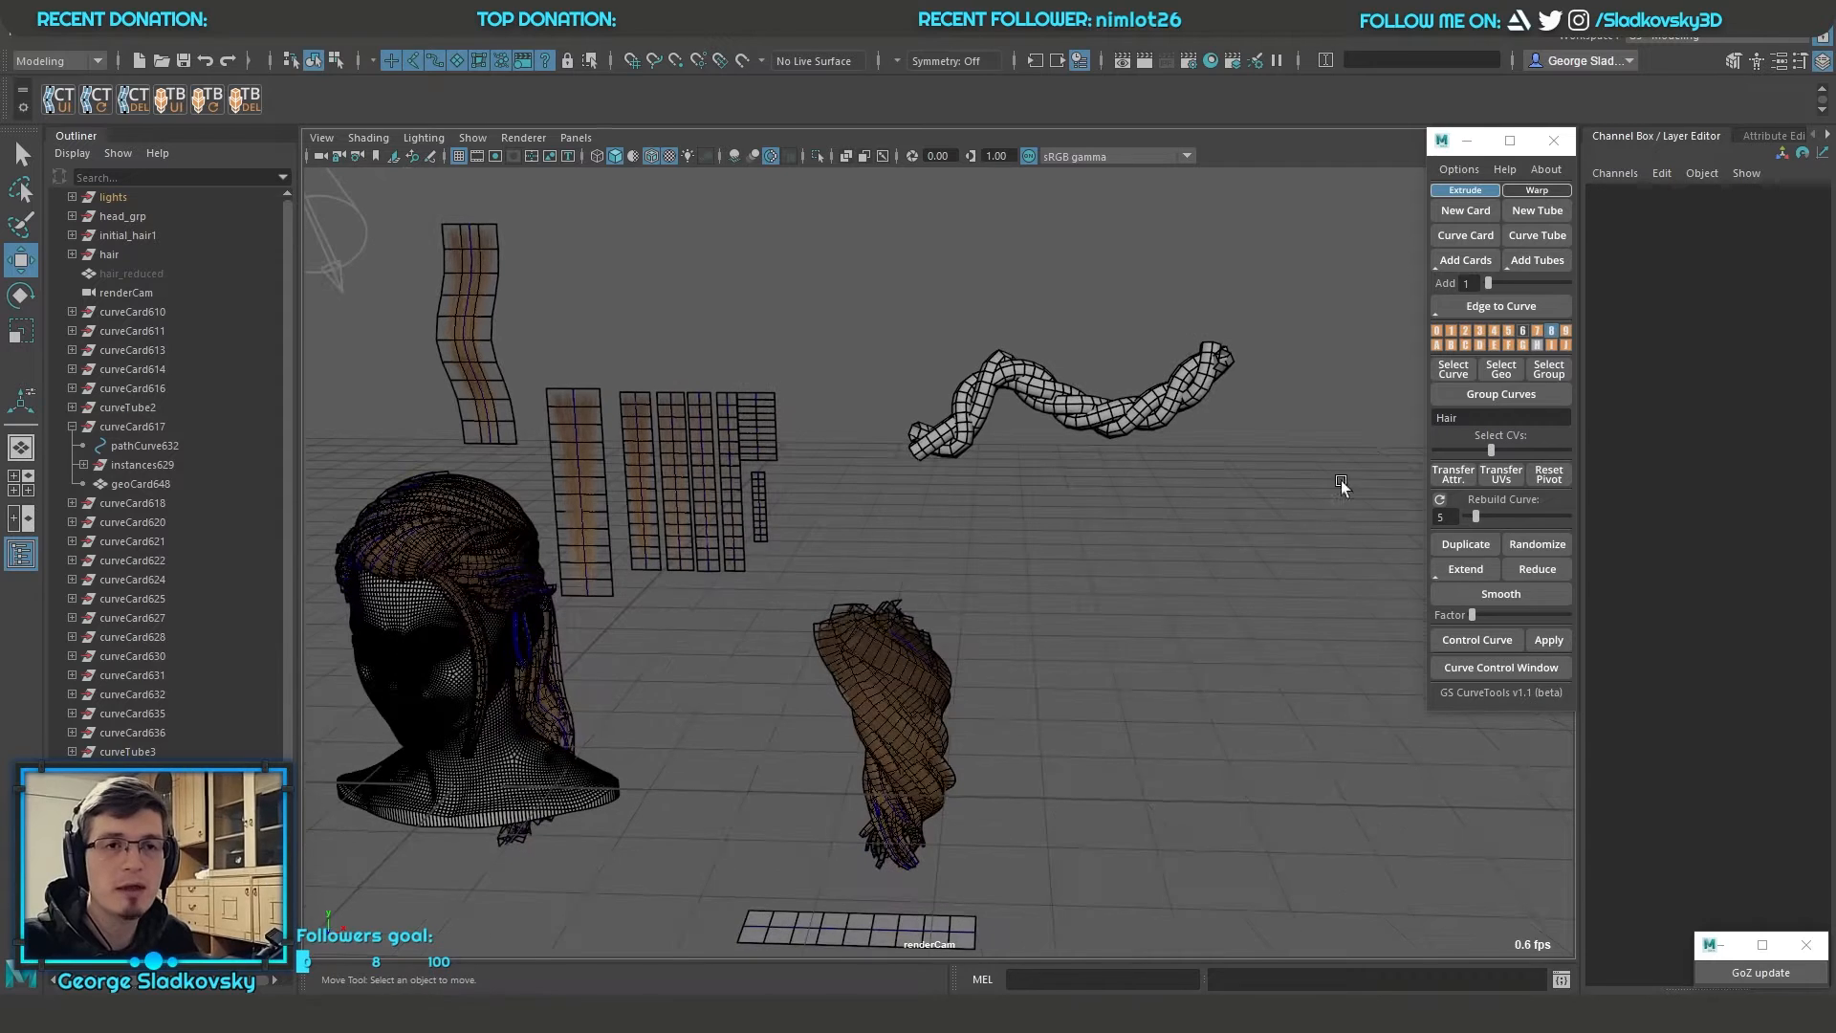
pyautogui.click(1535, 189)
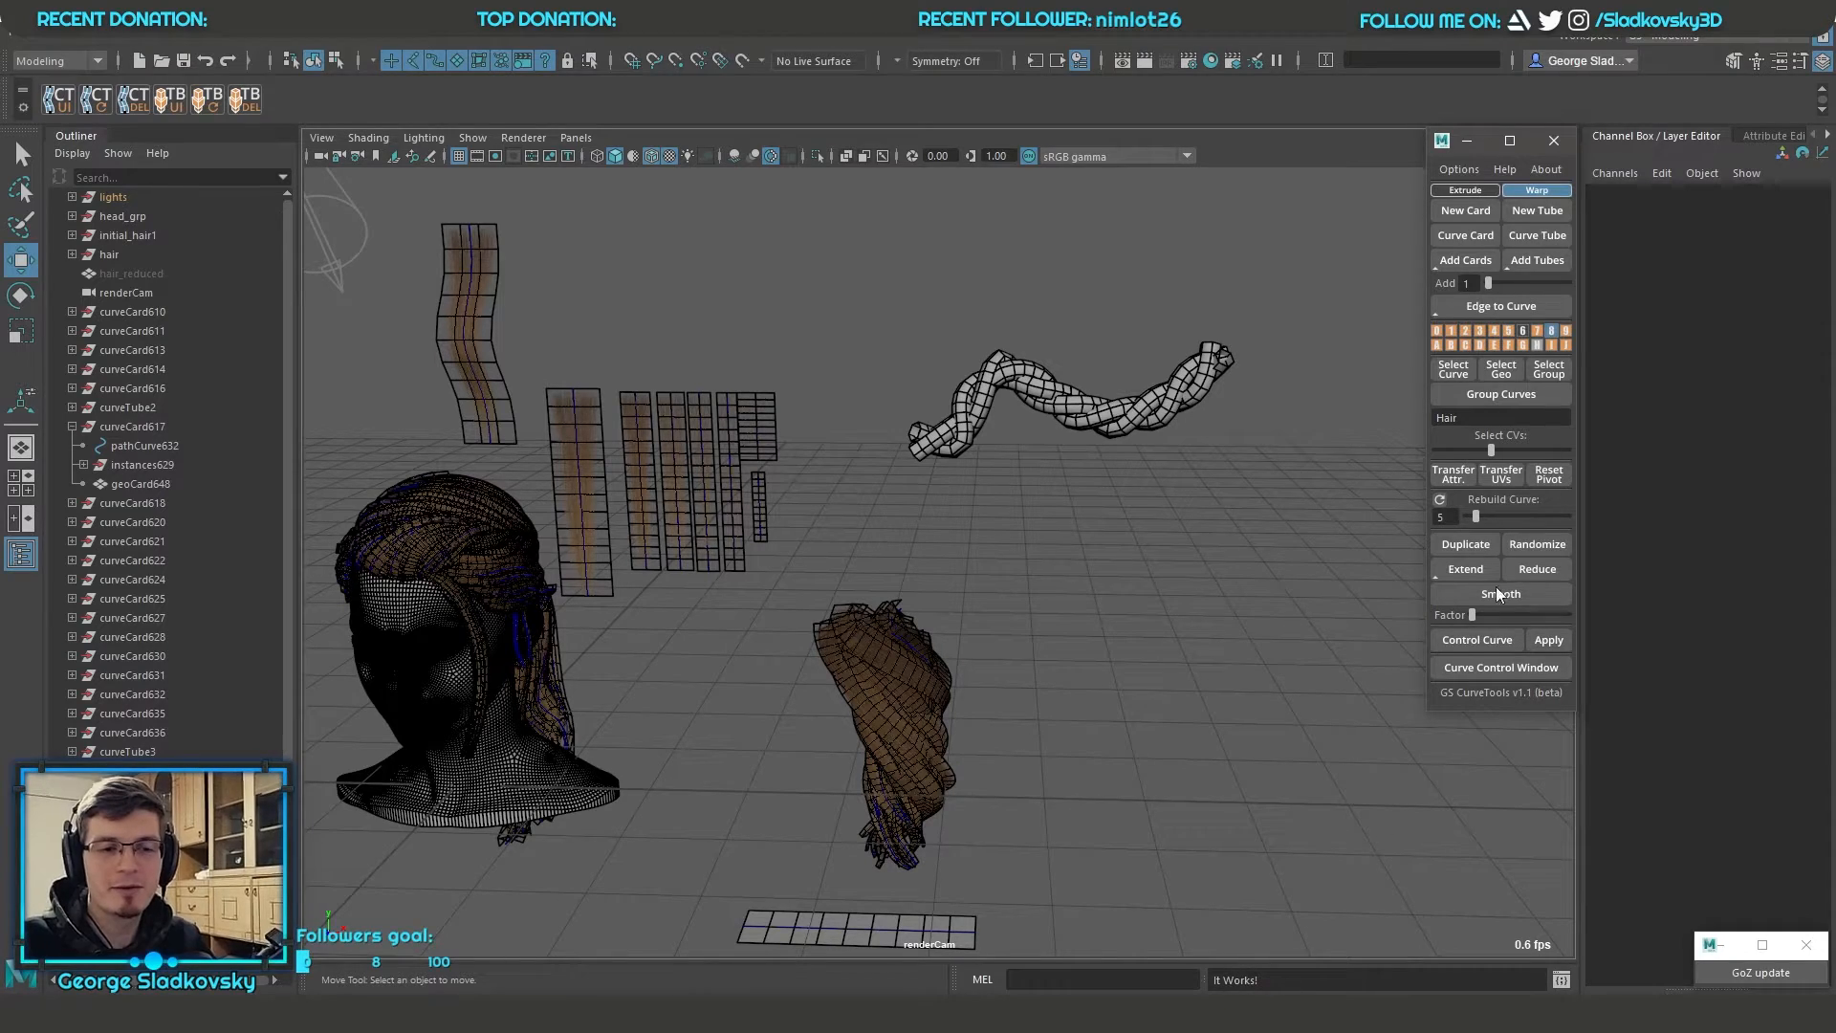
pyautogui.click(1465, 190)
pyautogui.press('q')
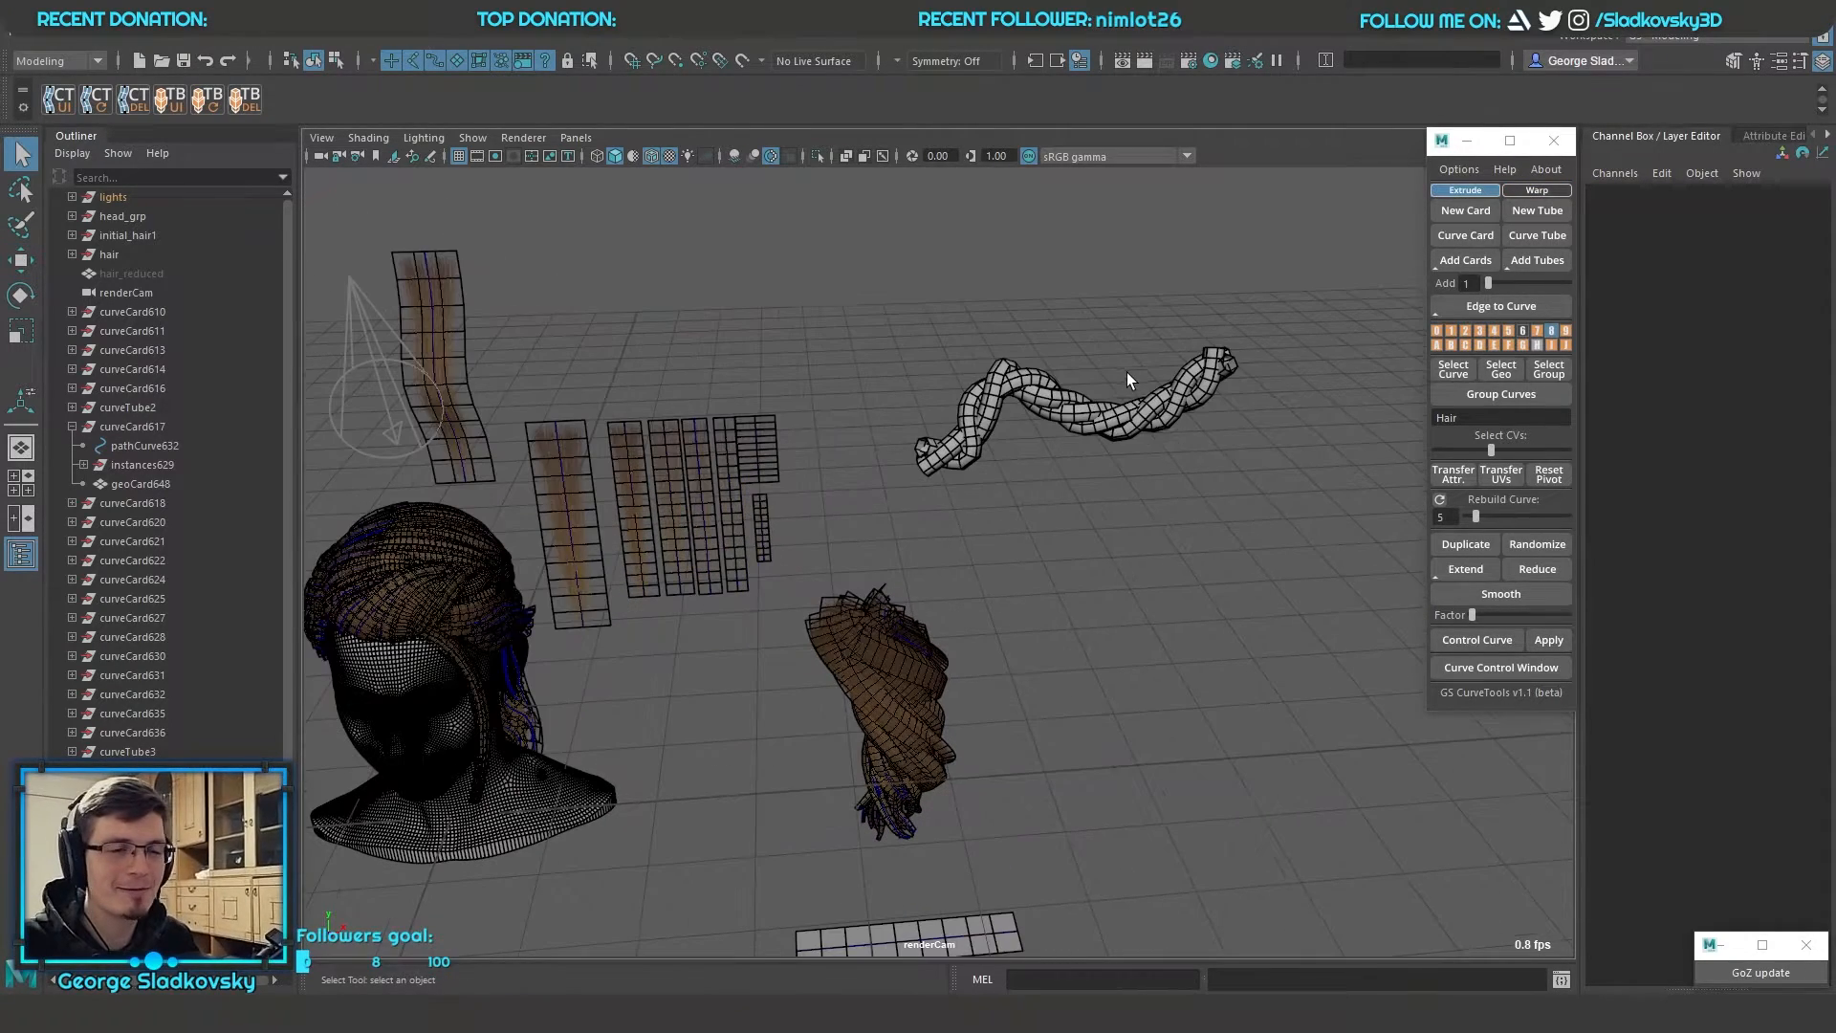
# Create a new hair card and move it above the scene to about X 21.018, Y 73.992, Z 1.293
pyautogui.click(1465, 211)
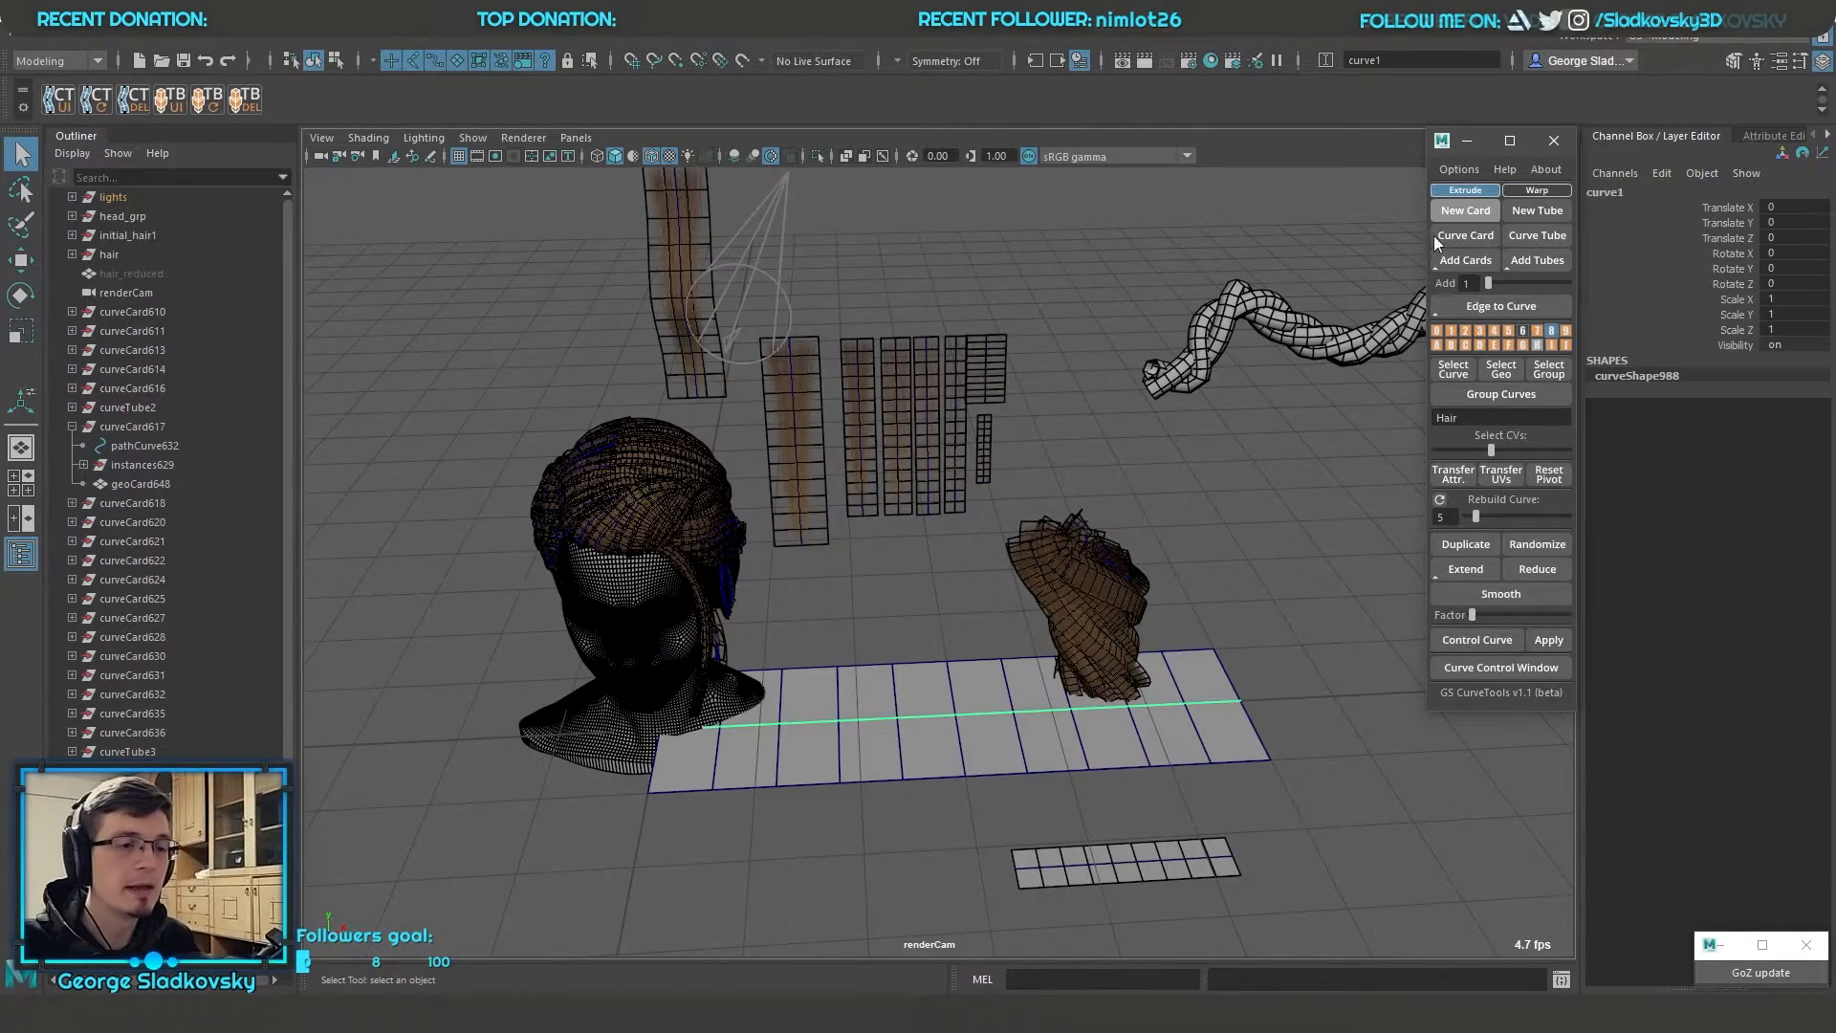
pyautogui.keyDown('alt'); pyautogui.moveTo(1130, 418); pyautogui.dragTo(1163, 409); pyautogui.keyUp('alt')
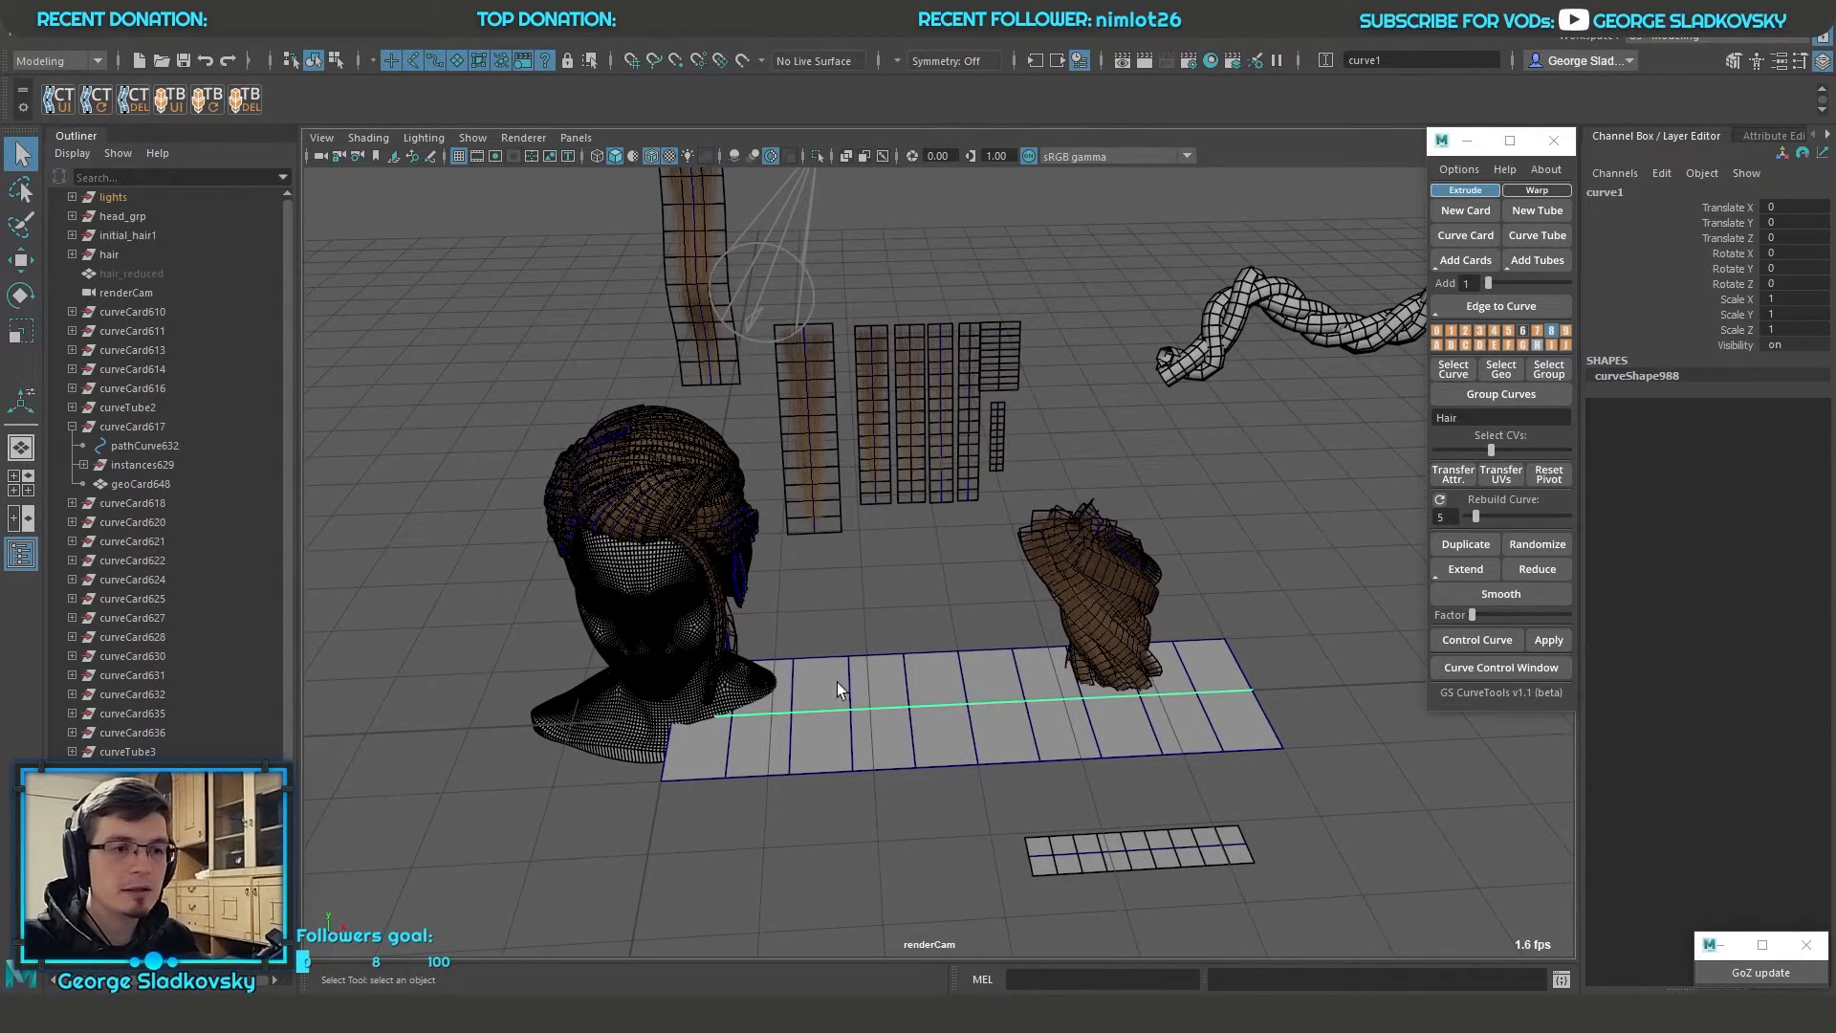
pyautogui.press('w')
pyautogui.moveTo(668, 718); pyautogui.dragTo(863, 163)
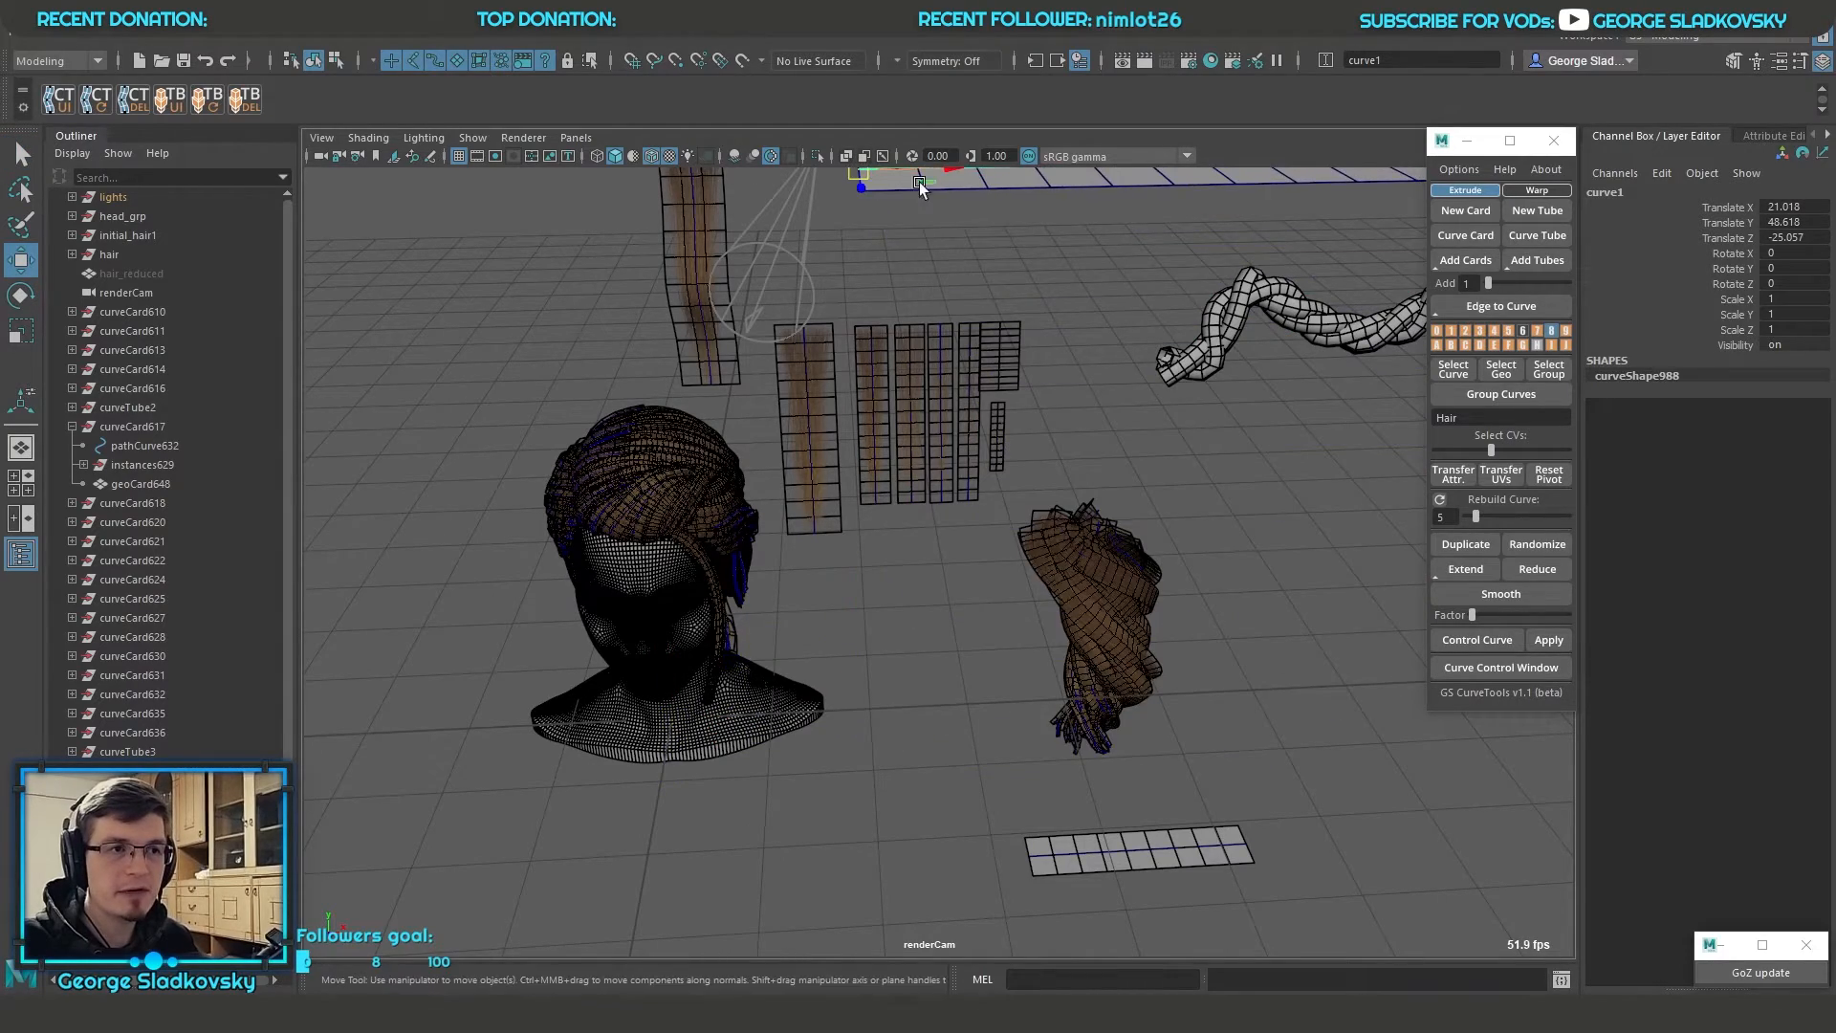
pyautogui.keyDown('alt'); pyautogui.moveTo(1002, 247); pyautogui.dragTo(947, 518, button='middle'); pyautogui.keyUp('alt')
pyautogui.keyDown('alt'); pyautogui.moveTo(949, 520); pyautogui.dragTo(944, 565); pyautogui.keyUp('alt')
pyautogui.moveTo(804, 501); pyautogui.dragTo(827, 757)
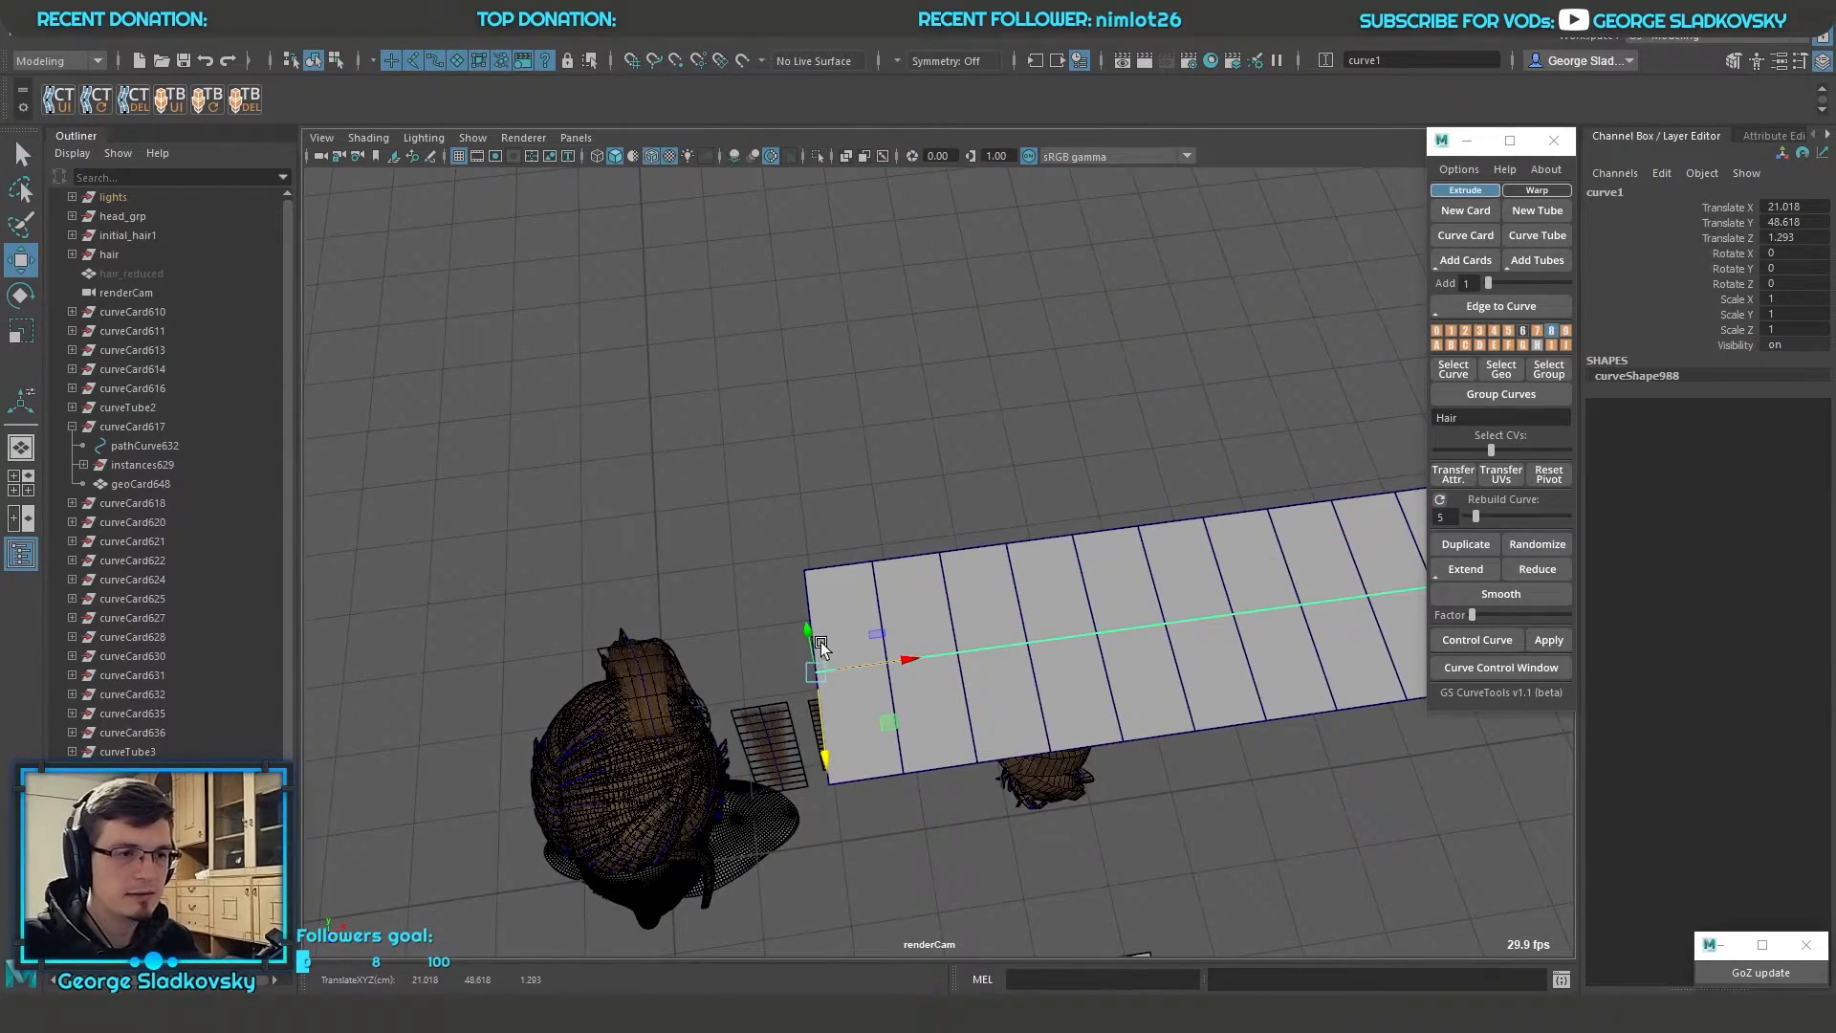
pyautogui.moveTo(809, 629); pyautogui.dragTo(766, 454)
# Bend the new card into a wave by moving control vertices of its curve
pyautogui.keyDown('alt'); pyautogui.moveTo(1050, 466); pyautogui.dragTo(971, 497, button='middle'); pyautogui.keyUp('alt')
pyautogui.keyDown('alt'); pyautogui.moveTo(972, 497); pyautogui.dragTo(1086, 423); pyautogui.keyUp('alt')
pyautogui.keyDown('alt'); pyautogui.moveTo(1087, 423); pyautogui.dragTo(944, 535, button='middle'); pyautogui.keyUp('alt')
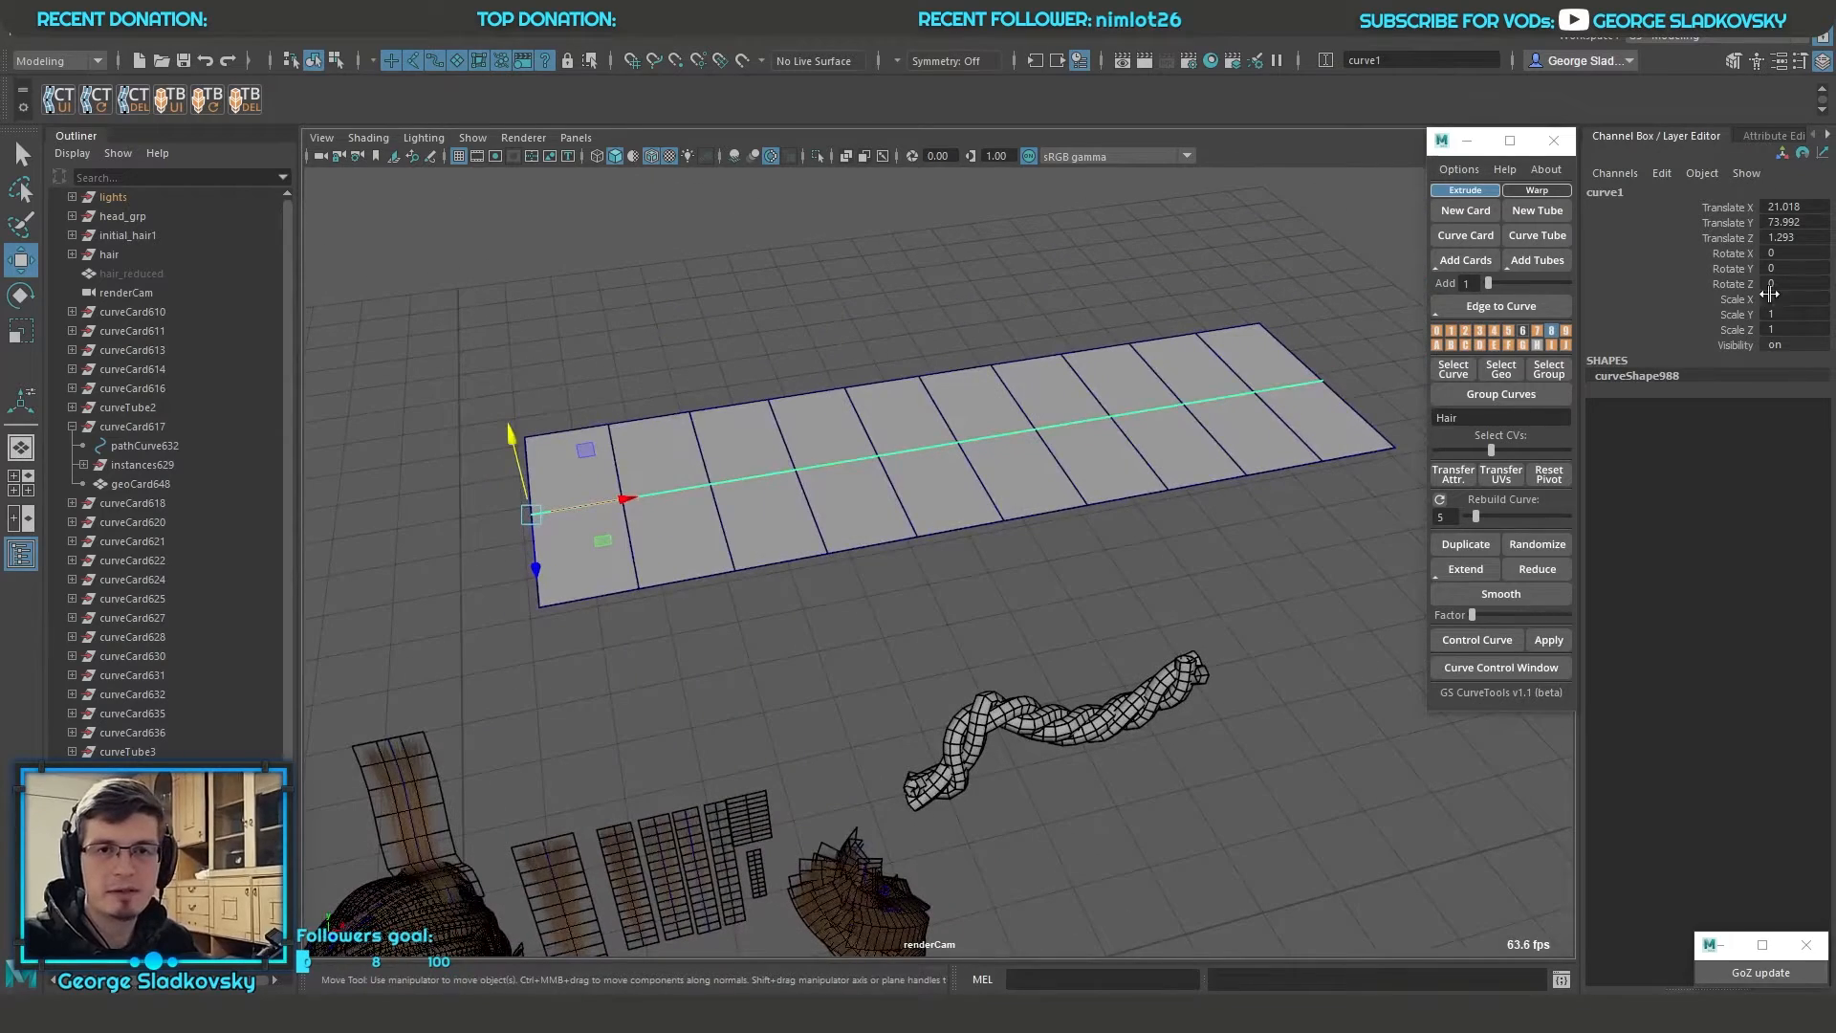
pyautogui.keyDown('alt'); pyautogui.moveTo(1098, 328); pyautogui.dragTo(1139, 357, button='middle'); pyautogui.keyUp('alt')
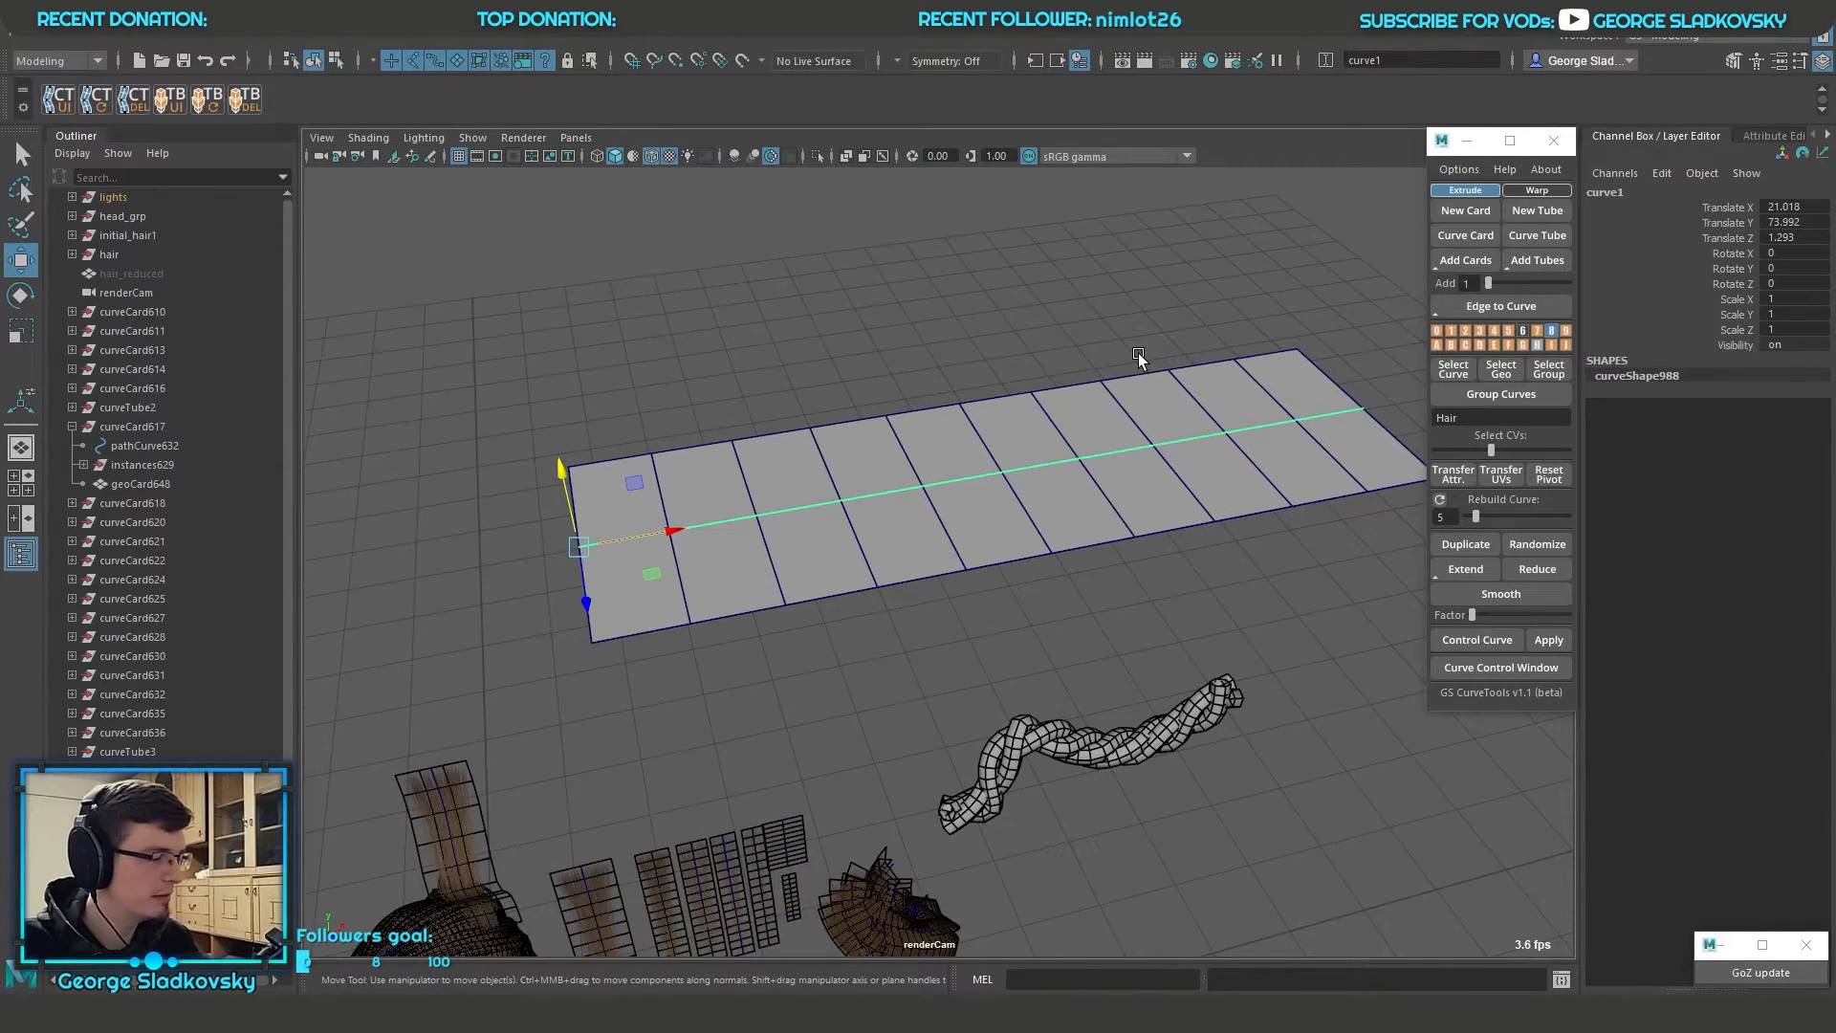
pyautogui.keyDown('alt'); pyautogui.moveTo(1138, 350); pyautogui.dragTo(1087, 297); pyautogui.keyUp('alt')
pyautogui.moveTo(1088, 297); pyautogui.dragTo(918, 310, button='right')
pyautogui.click(1013, 416)
pyautogui.moveTo(1014, 418); pyautogui.dragTo(809, 191)
pyautogui.keyDown('alt'); pyautogui.moveTo(1047, 316); pyautogui.dragTo(1024, 428); pyautogui.keyUp('alt')
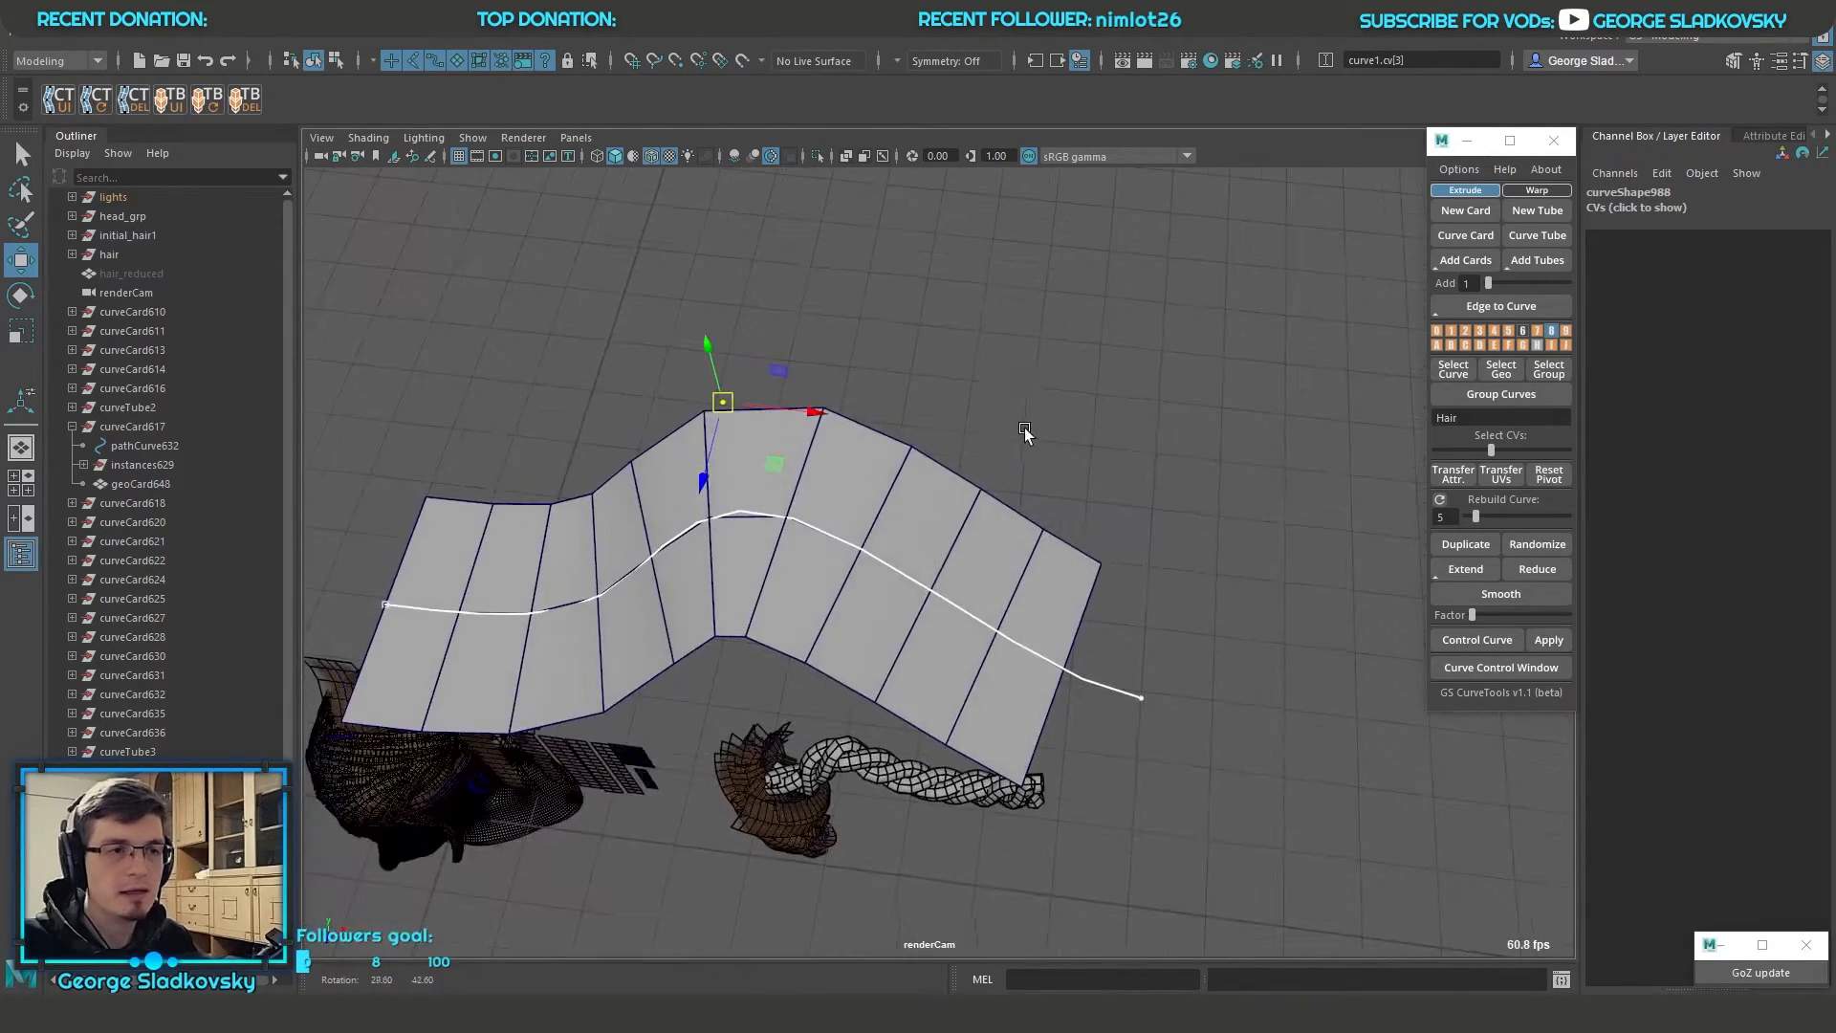
pyautogui.moveTo(709, 356); pyautogui.dragTo(1098, 410)
# Raise the end point of the card's curveWarp Twist Curve and turn off Keep Length
pyautogui.click(1067, 556)
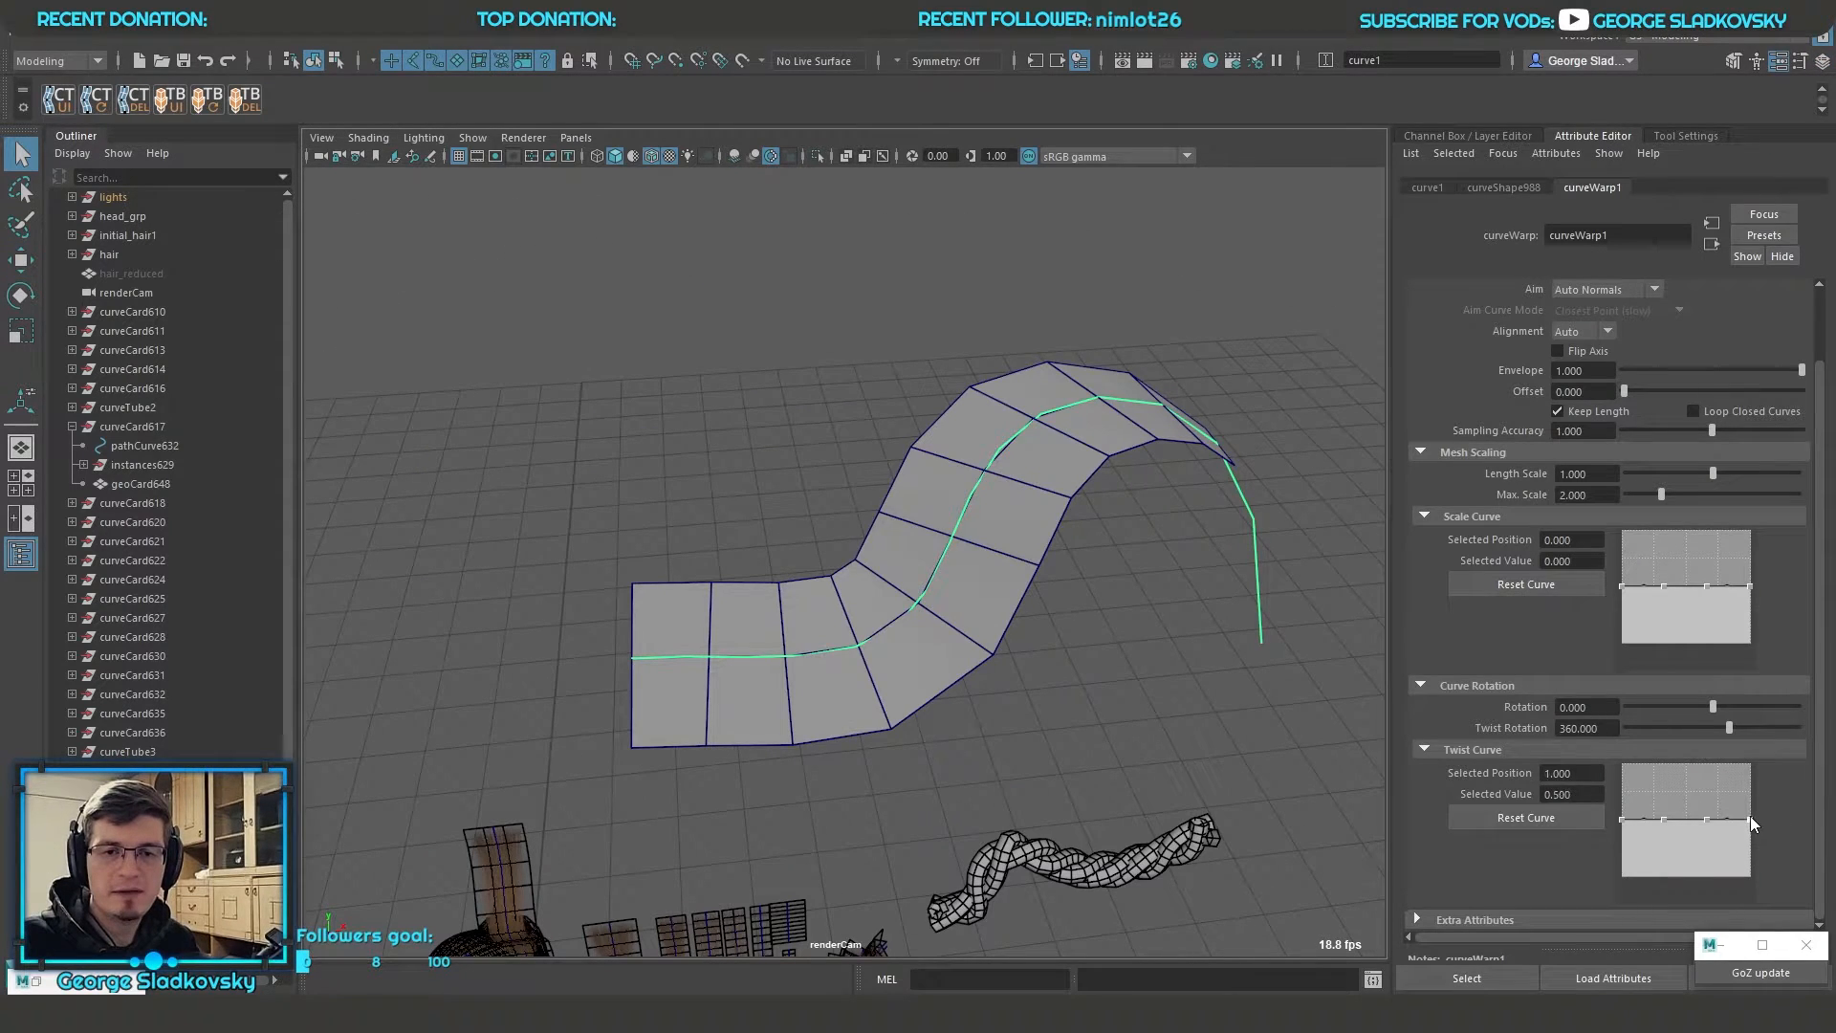
pyautogui.moveTo(1750, 819); pyautogui.dragTo(1751, 755)
pyautogui.moveTo(1622, 818); pyautogui.dragTo(1688, 790)
pyautogui.hotkey('ctrl', 'z')
pyautogui.click(1618, 498)
# Adjust the far end of the twisted card by moving its curve's control vertices
pyautogui.keyDown('alt'); pyautogui.moveTo(1291, 610); pyautogui.dragTo(1130, 641); pyautogui.keyUp('alt')
pyautogui.keyDown('alt'); pyautogui.moveTo(1099, 573); pyautogui.dragTo(1134, 537); pyautogui.keyUp('alt')
pyautogui.moveTo(1234, 587); pyautogui.dragTo(1084, 631, button='right')
pyautogui.moveTo(1150, 579); pyautogui.dragTo(1299, 337)
pyautogui.press('w')
pyautogui.keyDown('alt'); pyautogui.moveTo(1216, 569); pyautogui.dragTo(1190, 537); pyautogui.keyUp('alt')
pyautogui.press('q')
pyautogui.moveTo(977, 342); pyautogui.dragTo(1051, 287, button='right')
# Reshape the Twist Curve by moving its intermediate points, including one to position 0.246 and value 0.441
pyautogui.scroll(-2, 1543, 628)
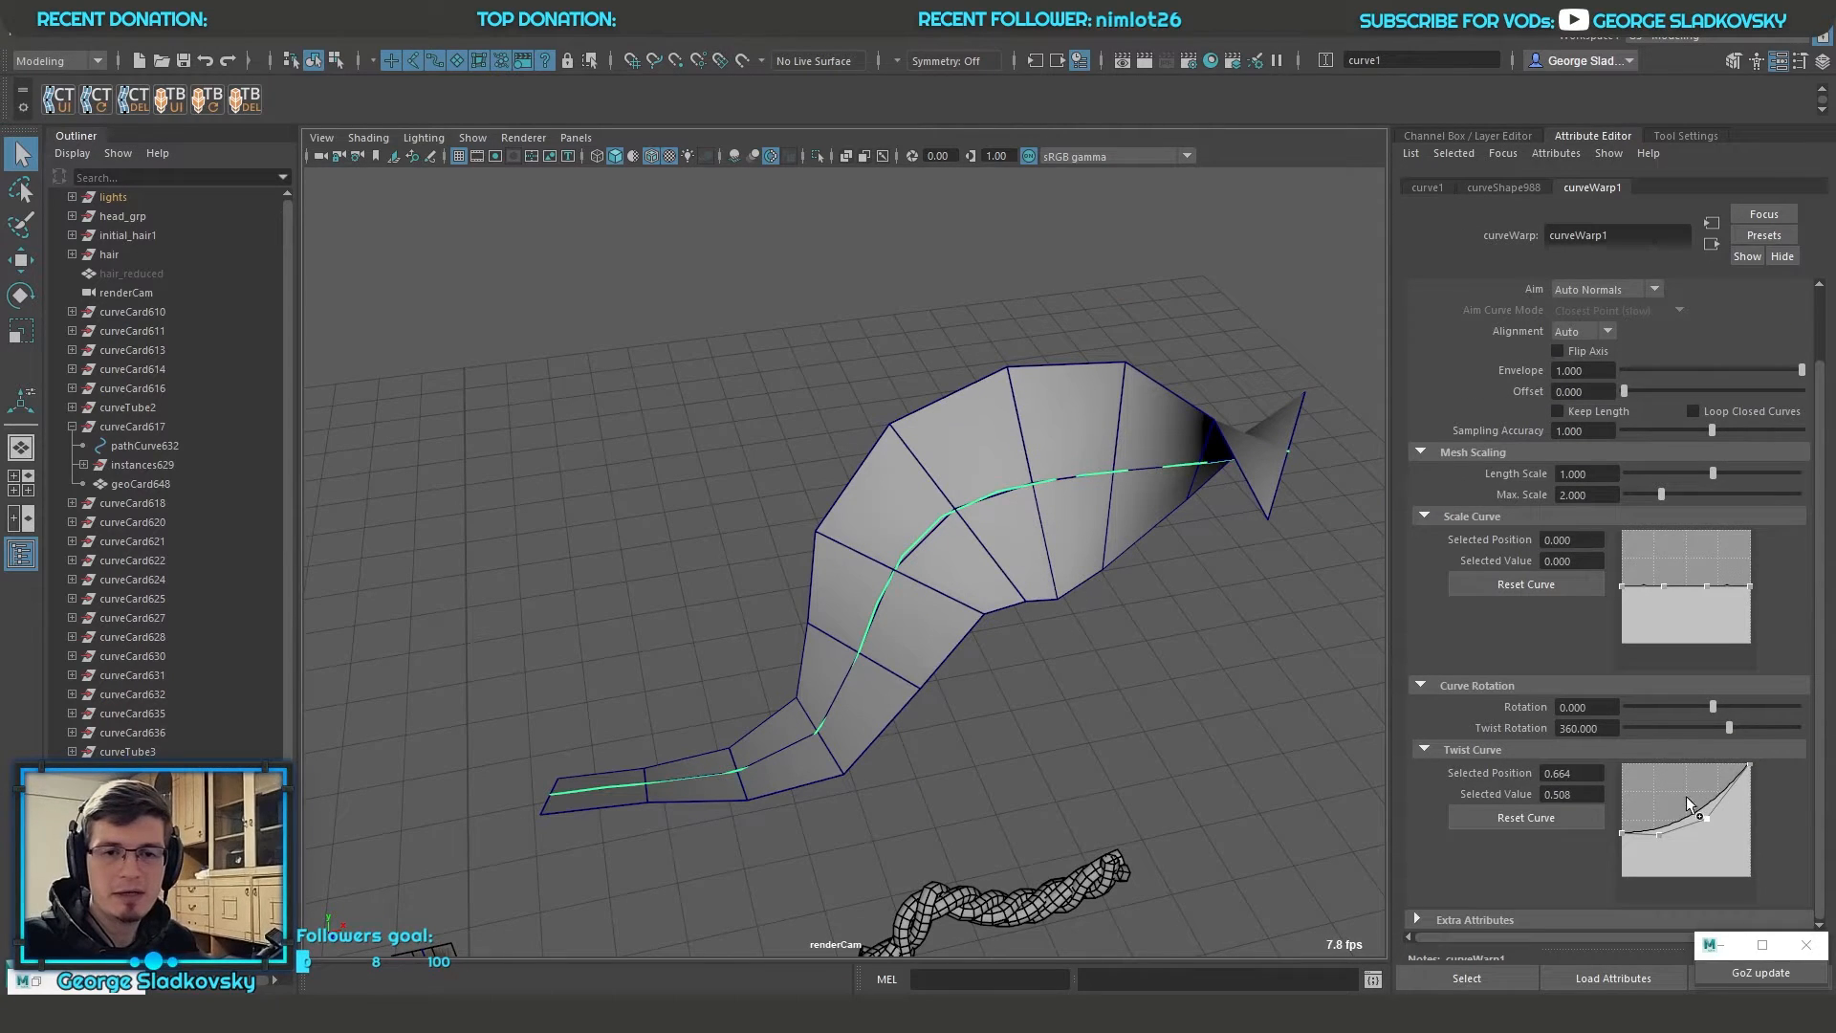
pyautogui.moveTo(1659, 835)
pyautogui.mouseDown()
pyautogui.moveTo(1659, 795)
pyautogui.moveTo(1663, 818)
pyautogui.moveTo(1689, 806)
pyautogui.moveTo(1684, 778)
pyautogui.moveTo(1711, 820)
pyautogui.moveTo(1717, 792)
pyautogui.moveTo(1650, 800)
pyautogui.moveTo(1649, 826)
pyautogui.mouseUp()
pyautogui.click(1689, 816)
pyautogui.scroll(-3, 1143, 681)
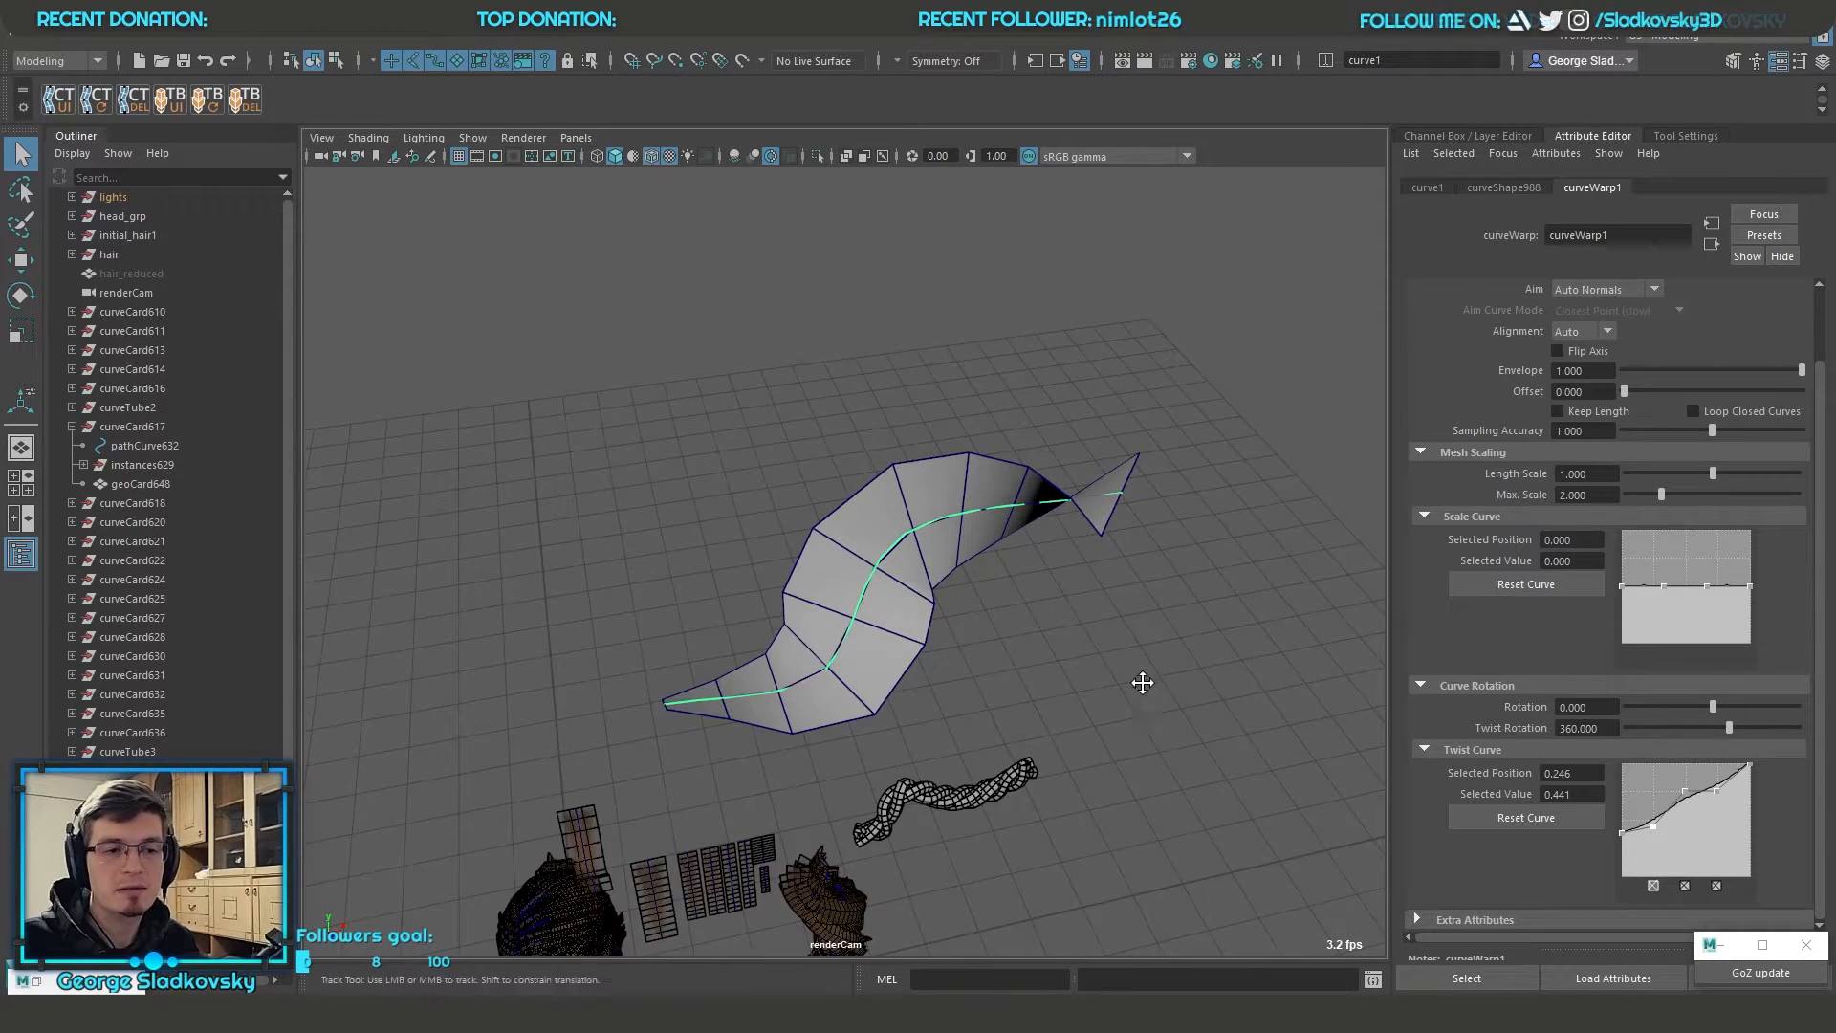
pyautogui.keyDown('alt'); pyautogui.moveTo(1143, 682); pyautogui.dragTo(1186, 589, button='middle'); pyautogui.keyUp('alt')
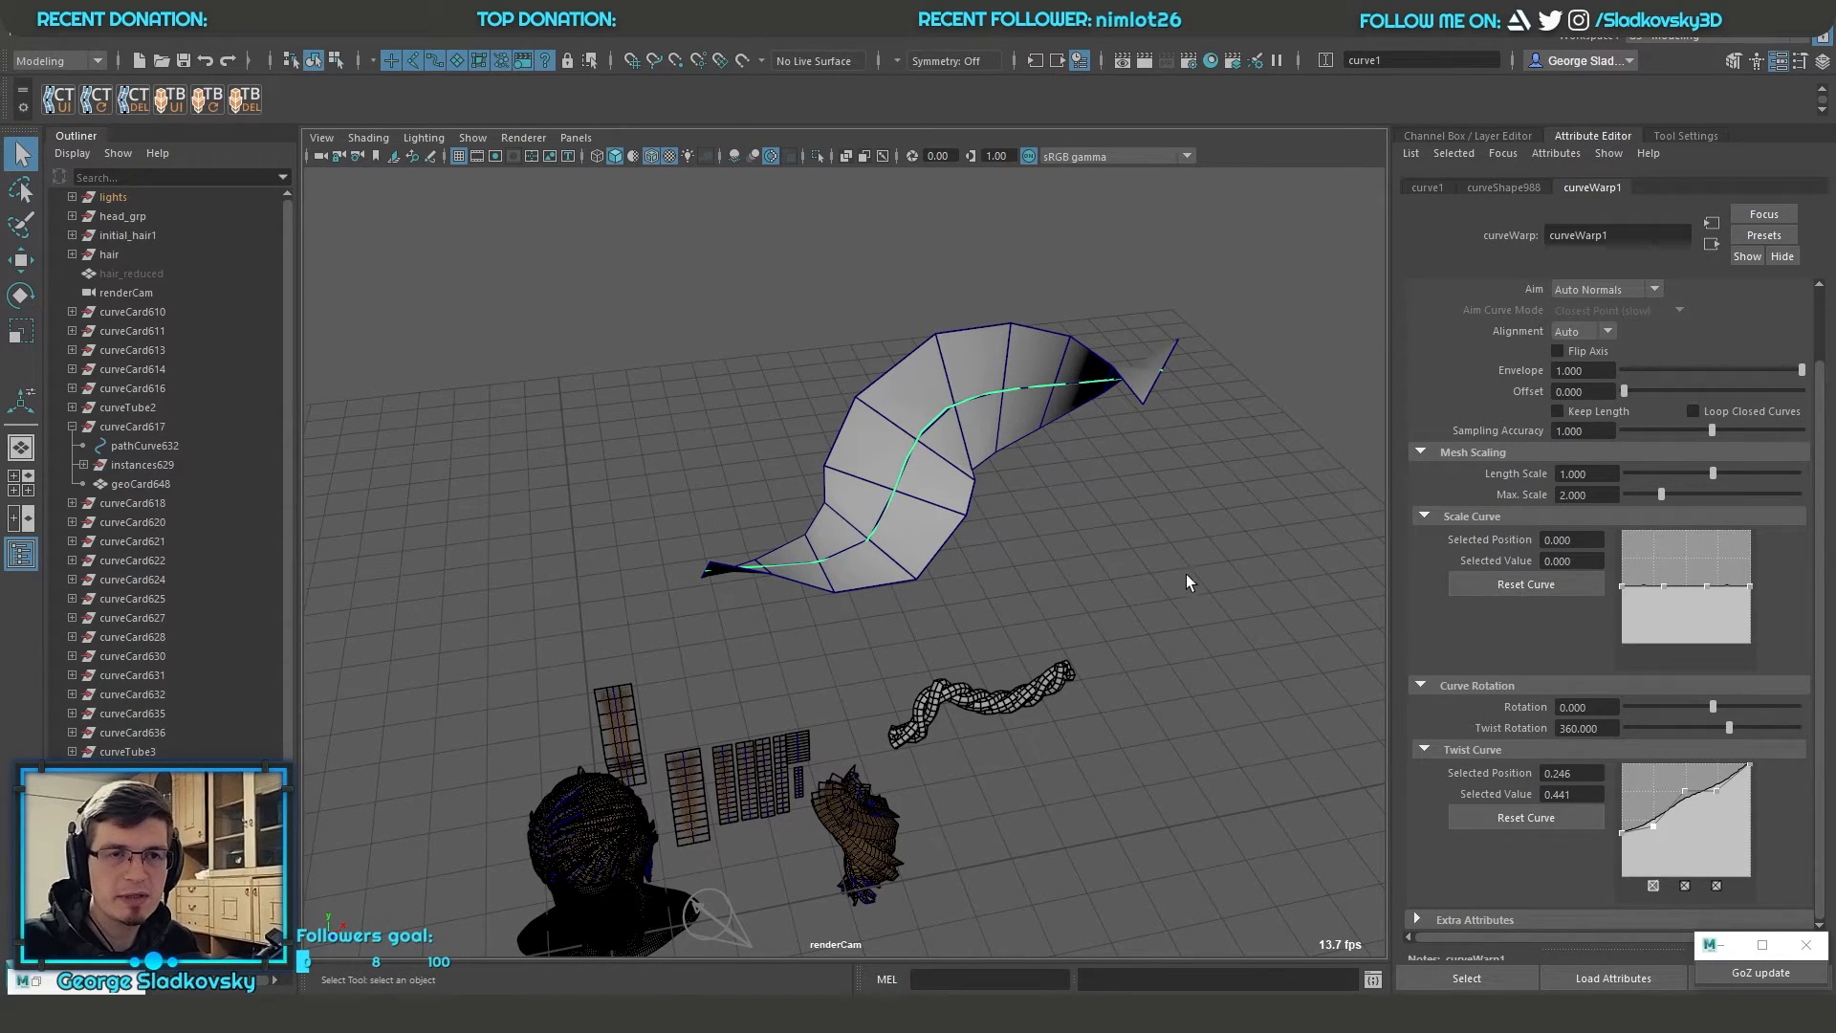
# Select the twisted warp card together with its curve and delete it
pyautogui.click(1239, 470)
pyautogui.scroll(4, 1239, 470)
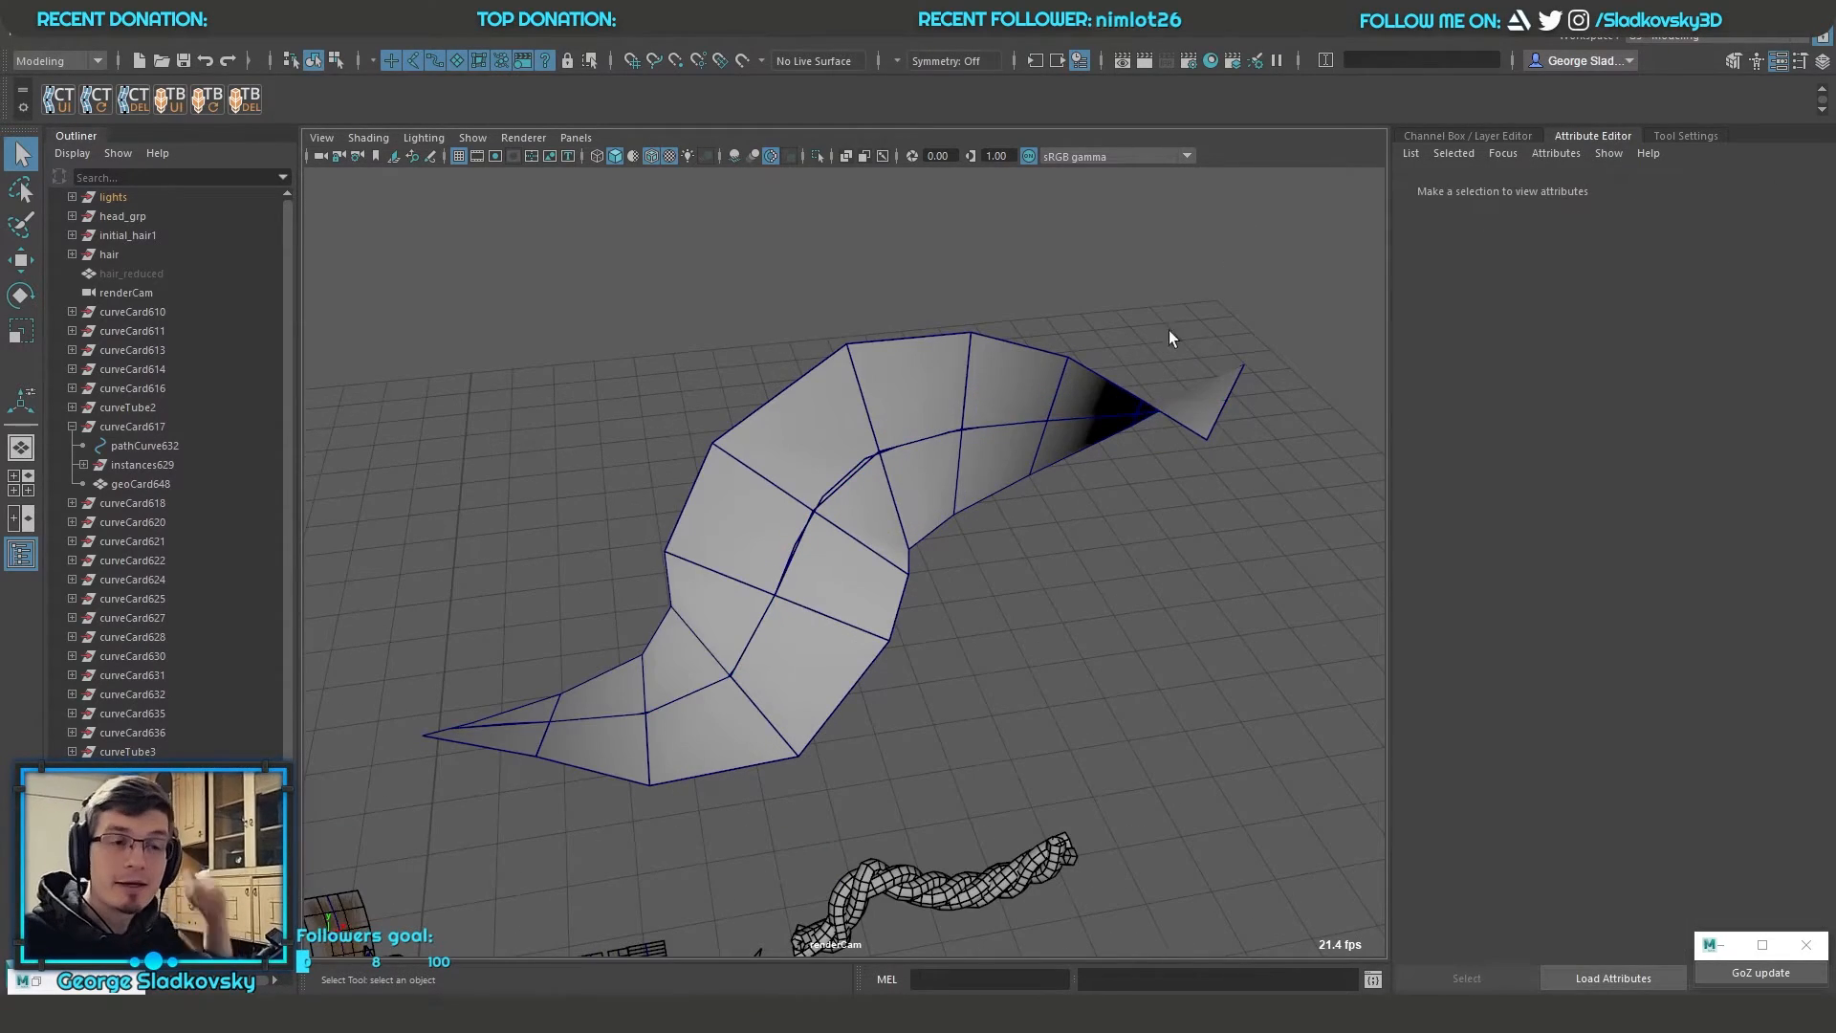
pyautogui.click(1002, 398)
pyautogui.moveTo(841, 421); pyautogui.dragTo(1031, 610)
pyautogui.press('Delete')
# Display the Channel Box in place of the Attribute Editor, with the head and hair in view
pyautogui.keyDown('alt'); pyautogui.moveTo(1031, 614); pyautogui.dragTo(1188, 430, button='middle'); pyautogui.keyUp('alt')
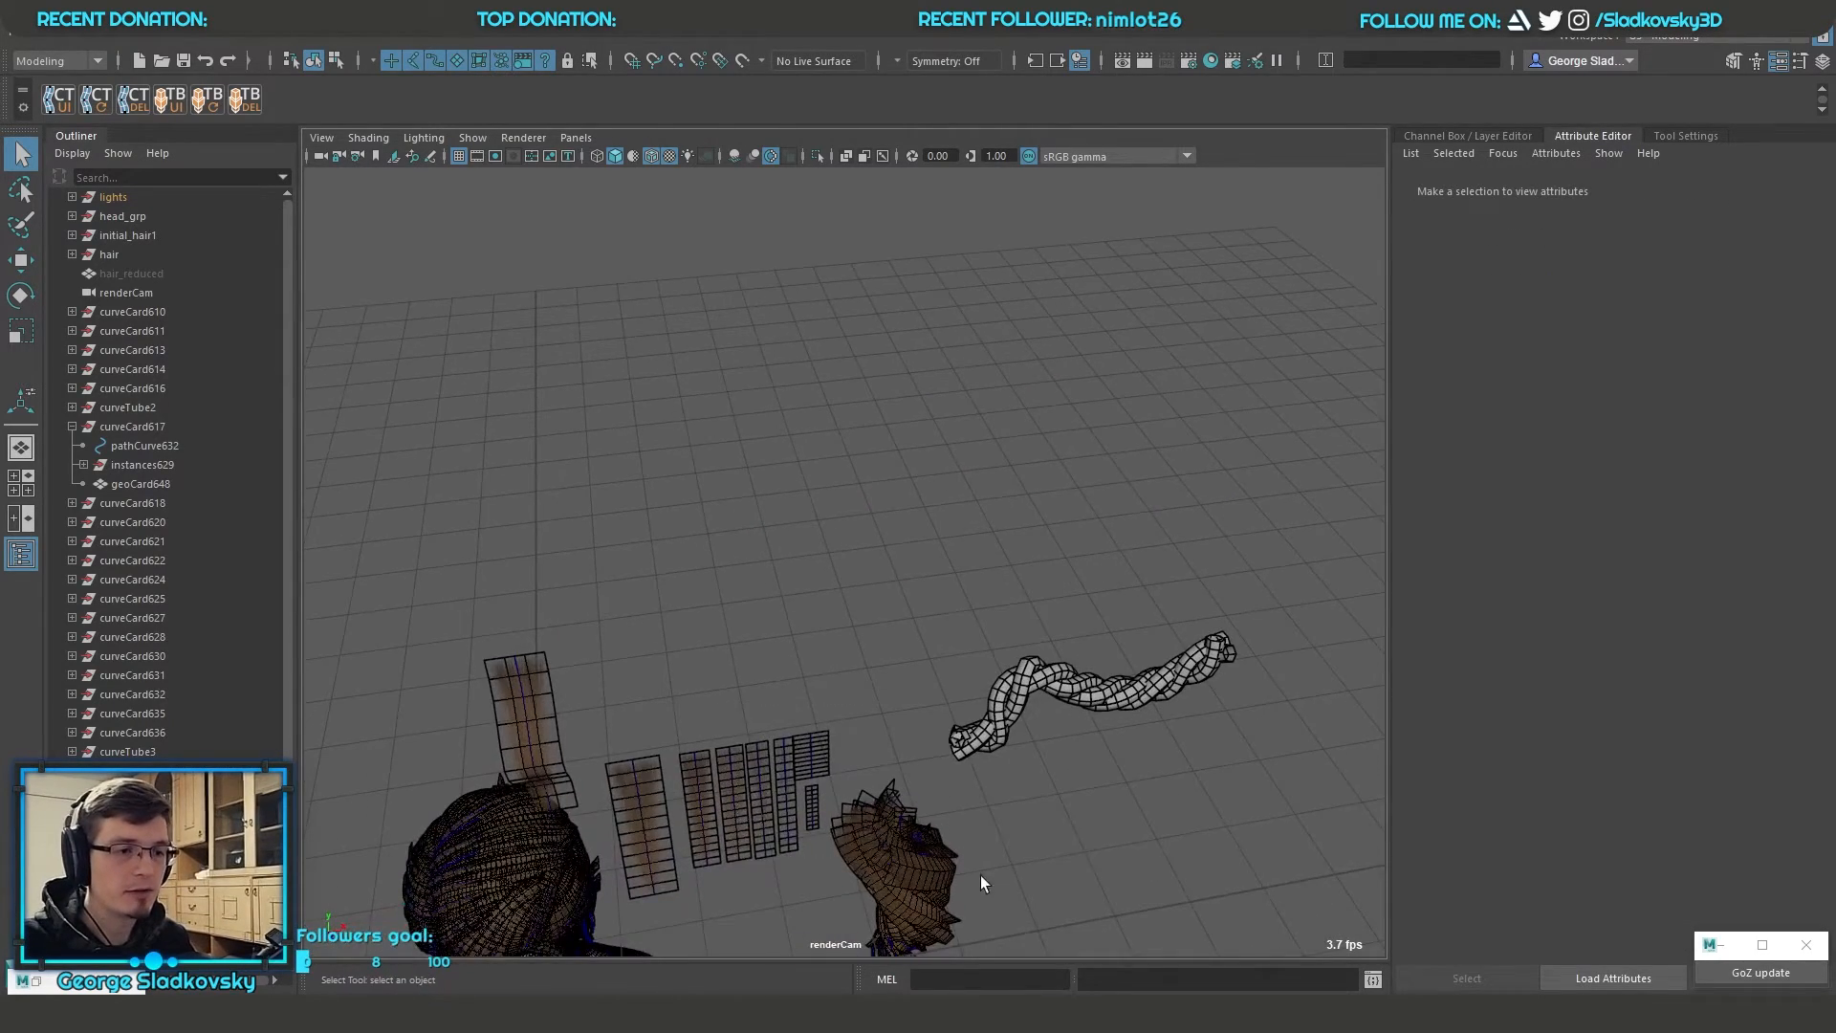
pyautogui.moveTo(978, 875); pyautogui.dragTo(734, 755)
pyautogui.keyDown('alt'); pyautogui.moveTo(1224, 670); pyautogui.dragTo(1153, 720); pyautogui.keyUp('alt')
pyautogui.scroll(3, 1153, 720)
pyautogui.keyDown('alt'); pyautogui.moveTo(1153, 720); pyautogui.dragTo(1244, 711, button='middle'); pyautogui.keyUp('alt')
pyautogui.click(1126, 711)
pyautogui.keyDown('alt'); pyautogui.moveTo(1126, 711); pyautogui.dragTo(1057, 683); pyautogui.keyUp('alt')
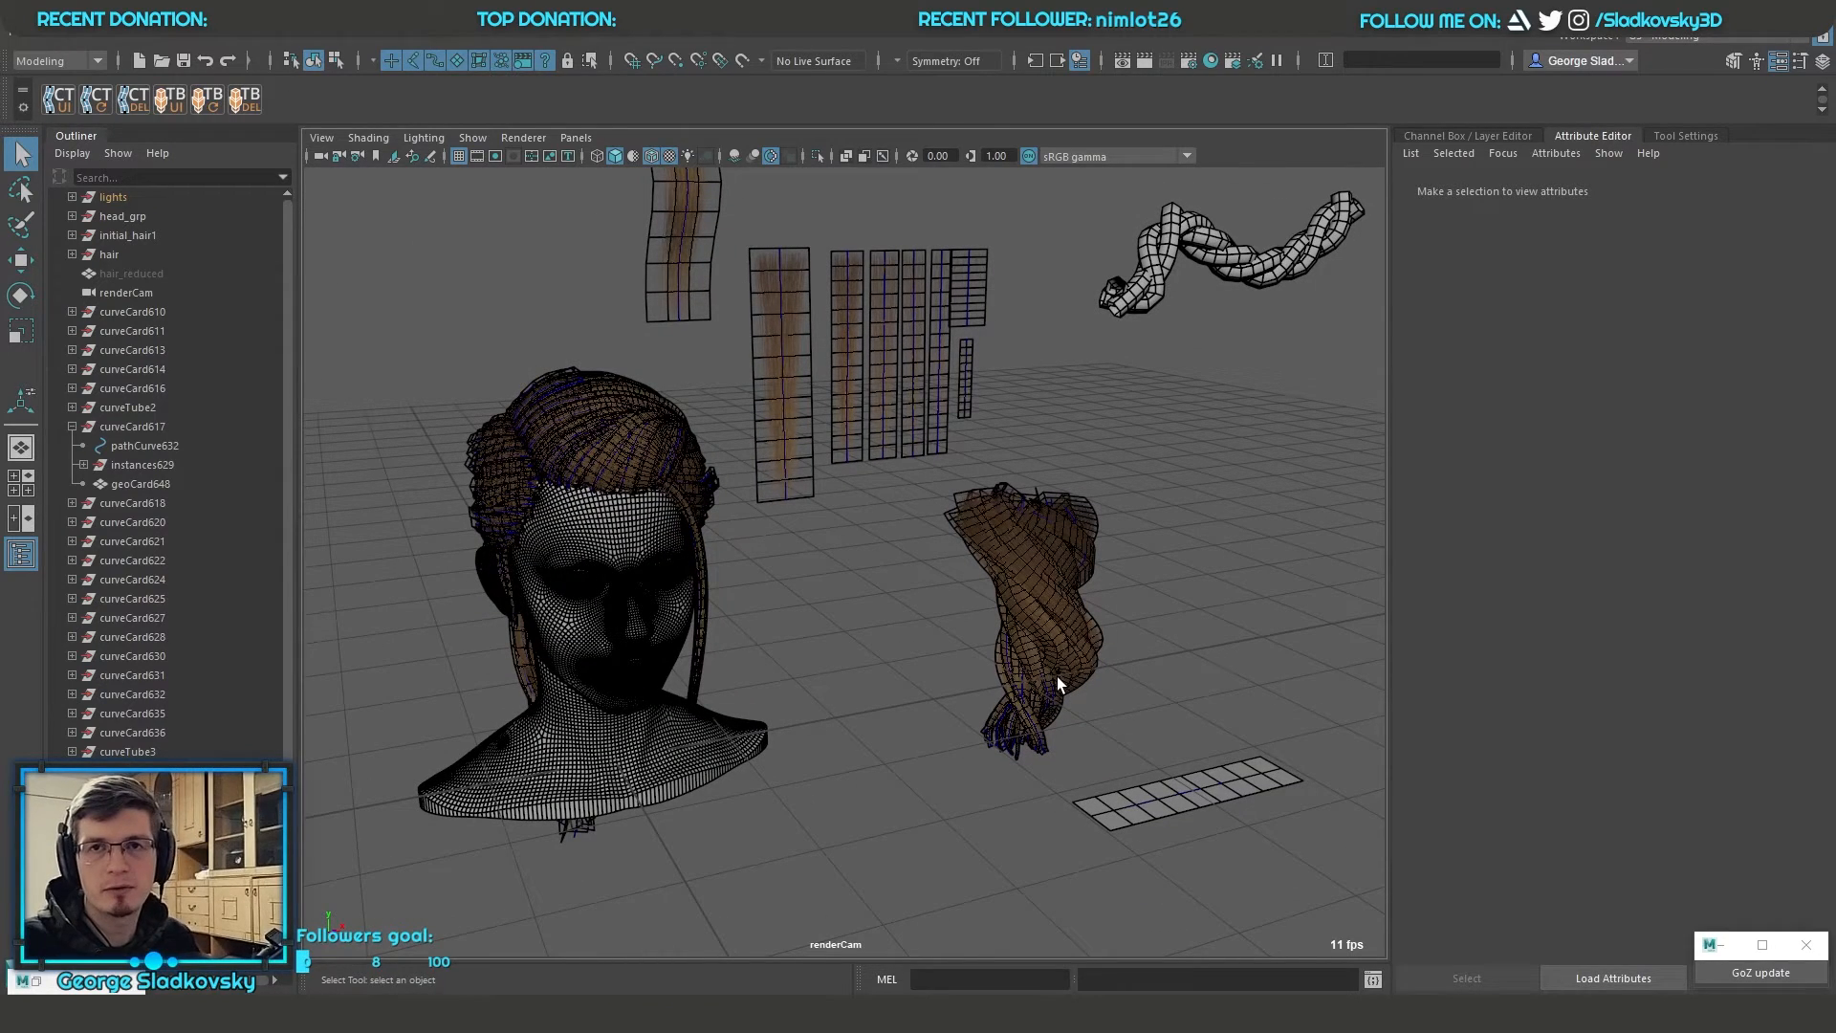
pyautogui.click(1671, 139)
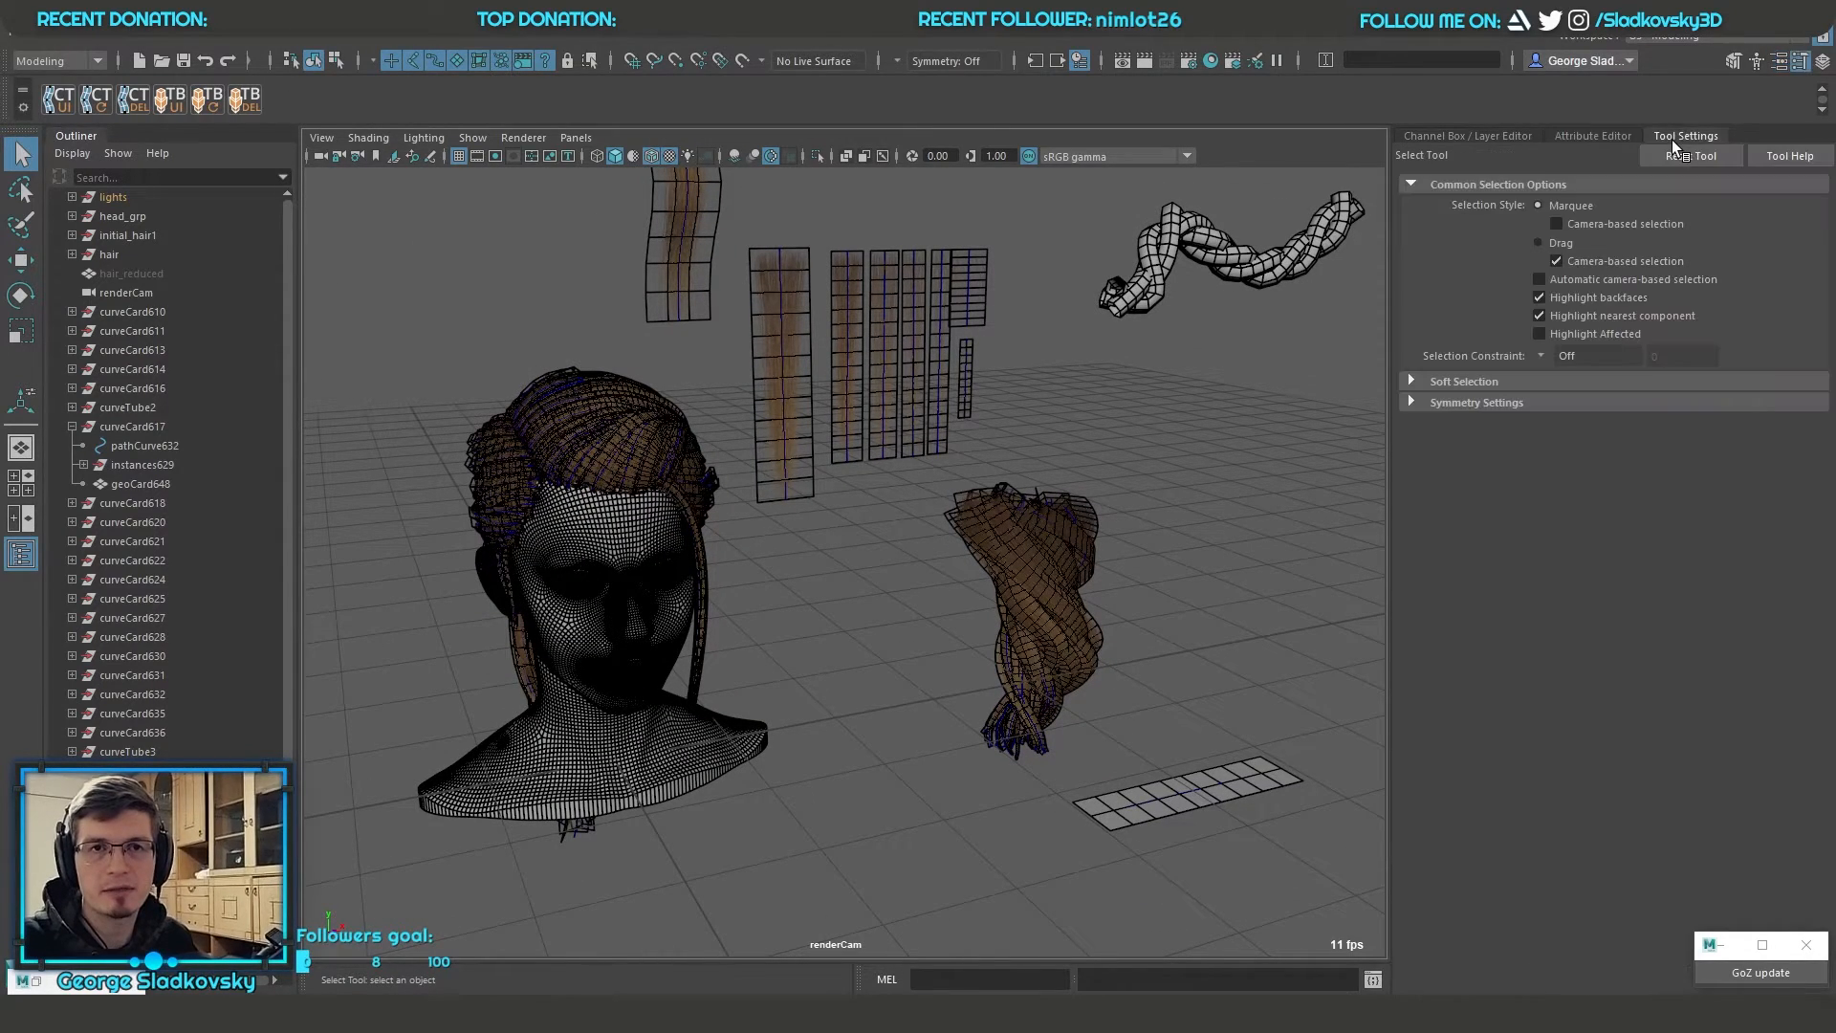
pyautogui.click(1525, 135)
# Select the hair curves on the head and display the textured hair without the wireframe overlay
pyautogui.moveTo(538, 507); pyautogui.dragTo(652, 593)
pyautogui.keyDown('alt'); pyautogui.moveTo(652, 593); pyautogui.dragTo(908, 507, button='middle'); pyautogui.keyUp('alt')
pyautogui.keyDown('alt'); pyautogui.moveTo(908, 507); pyautogui.dragTo(1048, 631); pyautogui.keyUp('alt')
pyautogui.hotkey('alt', '5')
pyautogui.keyDown('alt'); pyautogui.moveTo(1180, 599); pyautogui.dragTo(1262, 574, button='right'); pyautogui.keyUp('alt')
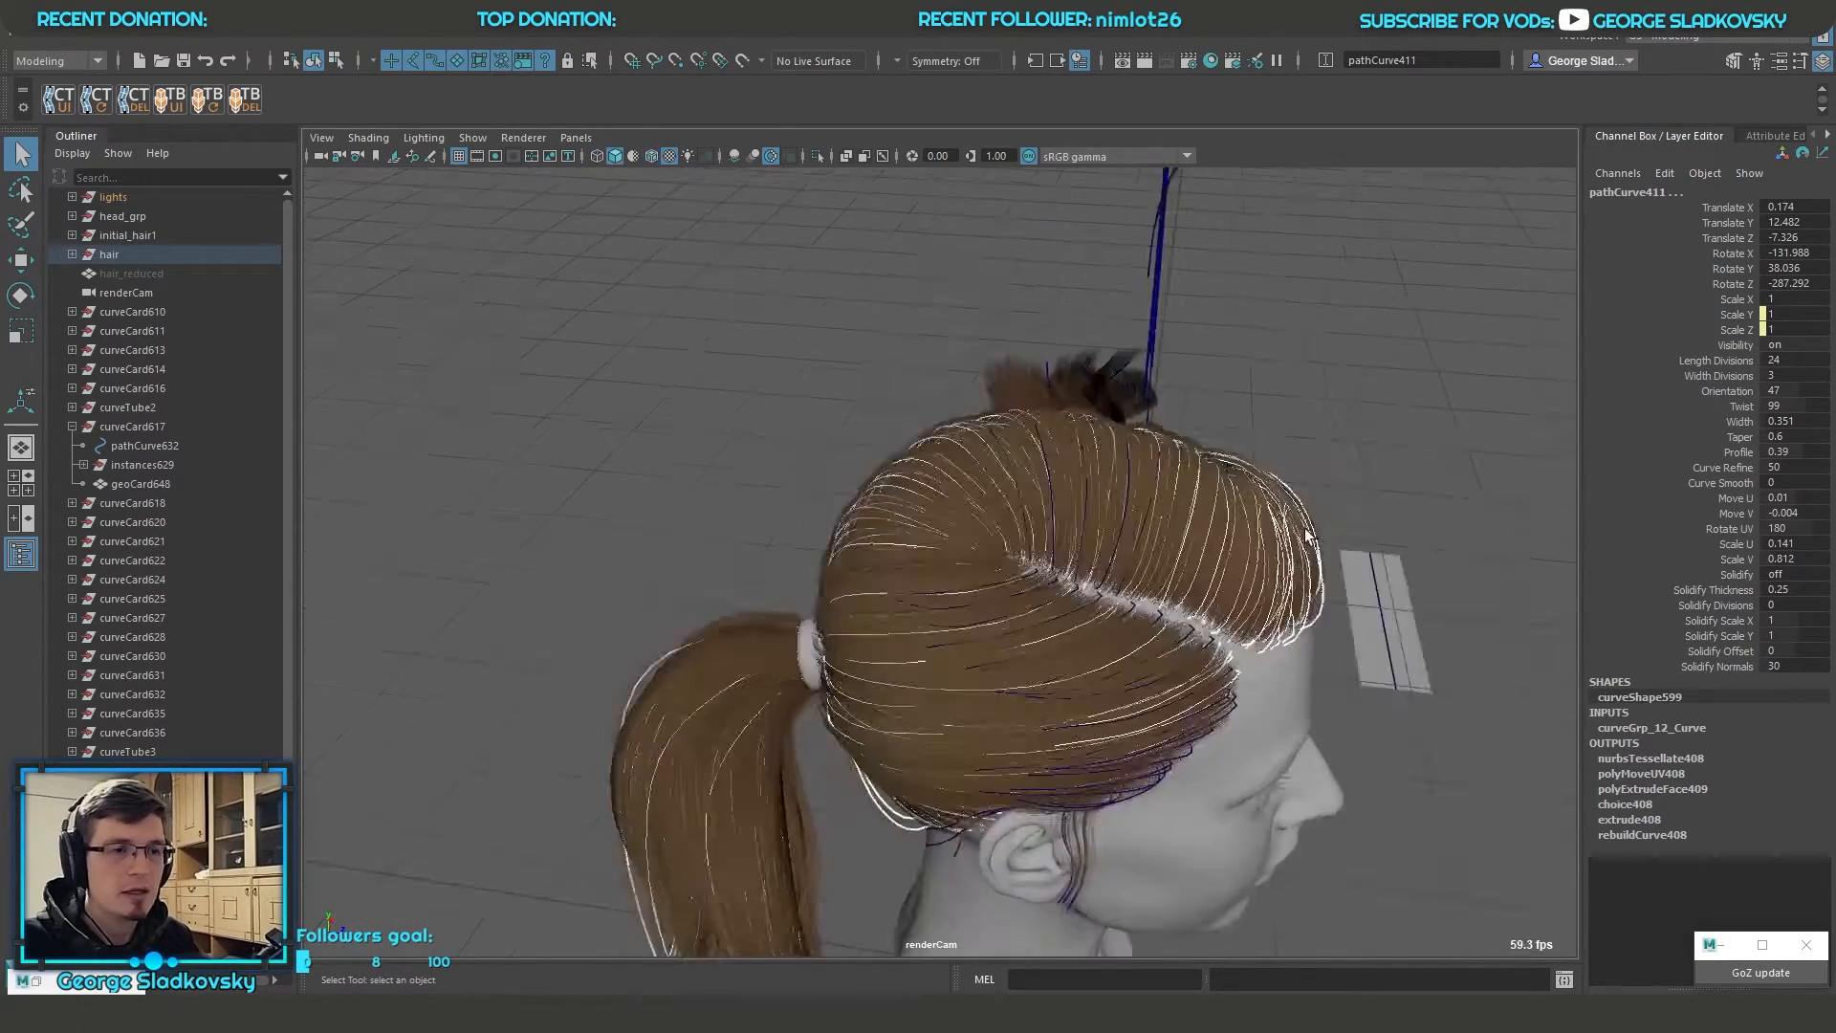
pyautogui.keyDown('alt'); pyautogui.moveTo(1186, 478); pyautogui.dragTo(746, 382); pyautogui.keyUp('alt')
# Turn on scene lights and shadows in the viewport and clear the curve selection
pyautogui.click(688, 155)
pyautogui.click(705, 155)
pyautogui.click(794, 277)
pyautogui.moveTo(875, 354)
pyautogui.keyDown('alt'); pyautogui.mouseDown()
pyautogui.moveTo(1156, 385)
pyautogui.moveTo(1067, 375)
pyautogui.moveTo(1080, 558)
pyautogui.moveTo(909, 553)
pyautogui.moveTo(960, 502)
pyautogui.moveTo(930, 532)
pyautogui.moveTo(844, 516)
pyautogui.moveTo(846, 535)
pyautogui.moveTo(848, 488)
pyautogui.moveTo(861, 525)
pyautogui.moveTo(883, 527)
pyautogui.mouseUp(); pyautogui.keyUp('alt')
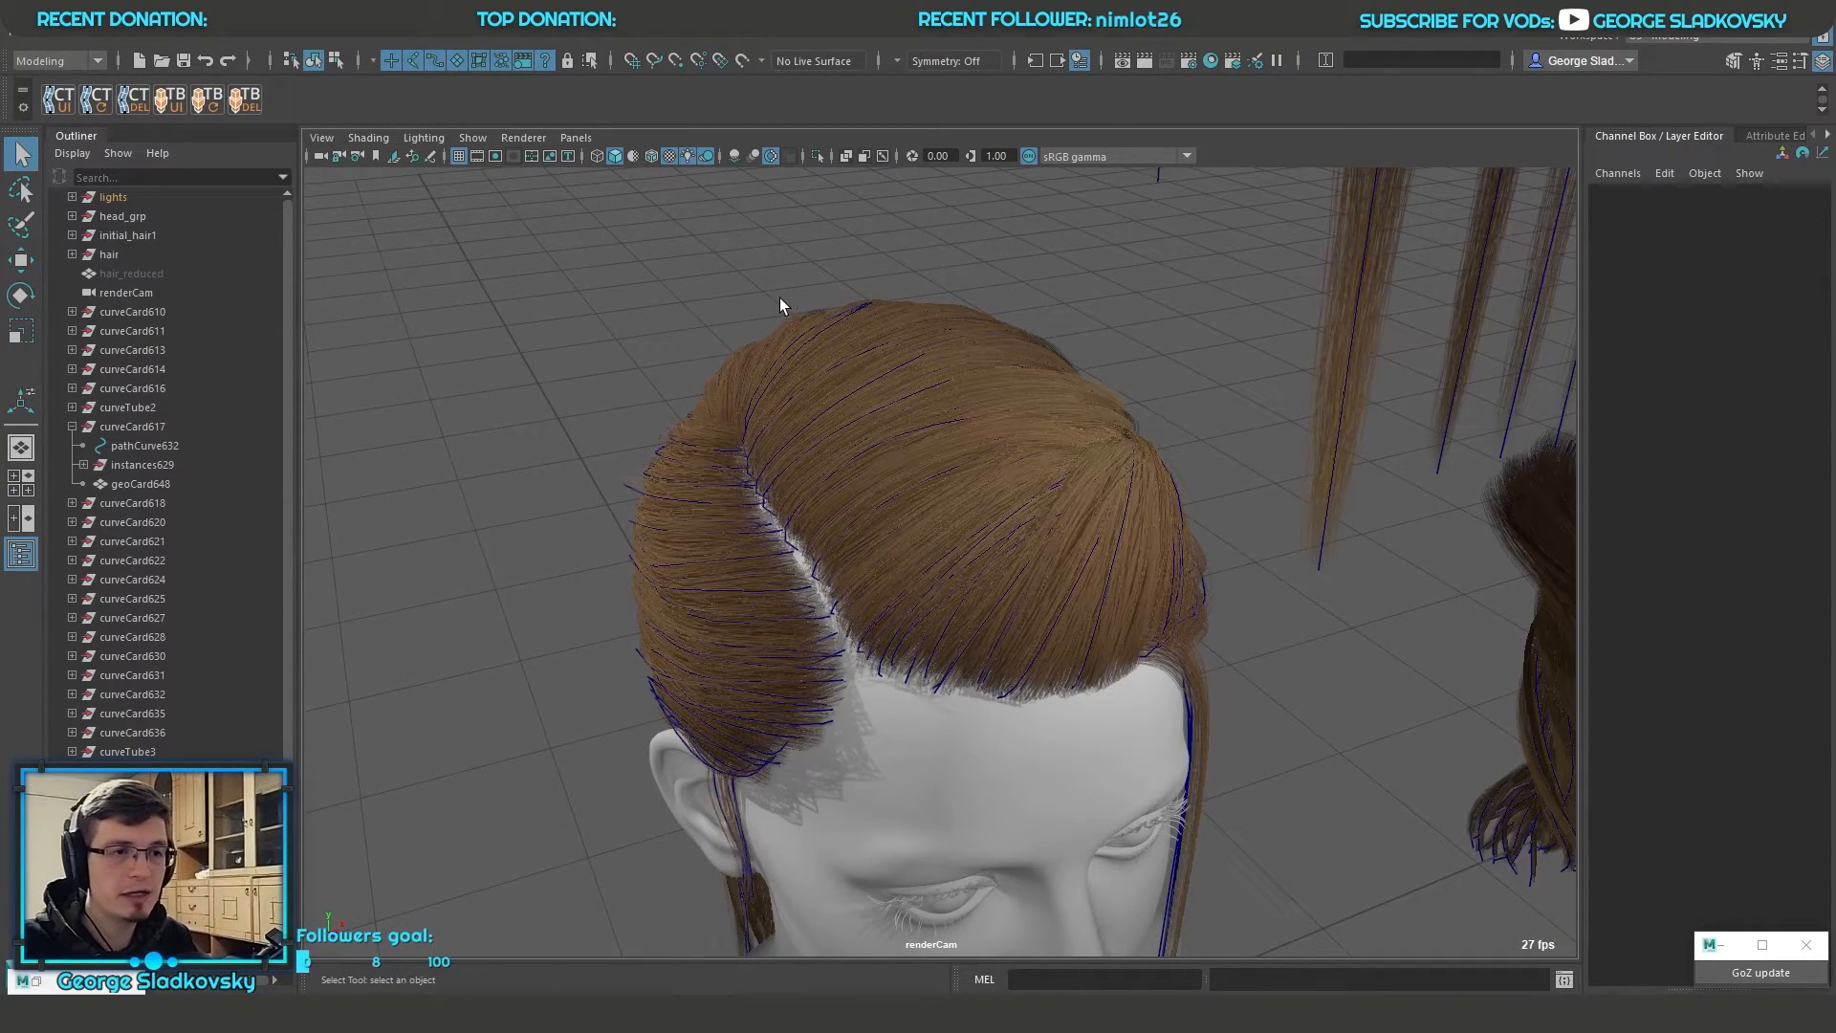
# Select the path curve of the wavy hair card above the head and examine the card up close
pyautogui.scroll(-2, 1174, 394)
pyautogui.keyDown('alt'); pyautogui.moveTo(1162, 384); pyautogui.dragTo(908, 657, button='middle'); pyautogui.keyUp('alt')
pyautogui.moveTo(864, 371); pyautogui.dragTo(926, 426)
pyautogui.keyDown('alt'); pyautogui.moveTo(959, 290); pyautogui.dragTo(1000, 506, button='middle'); pyautogui.keyUp('alt')
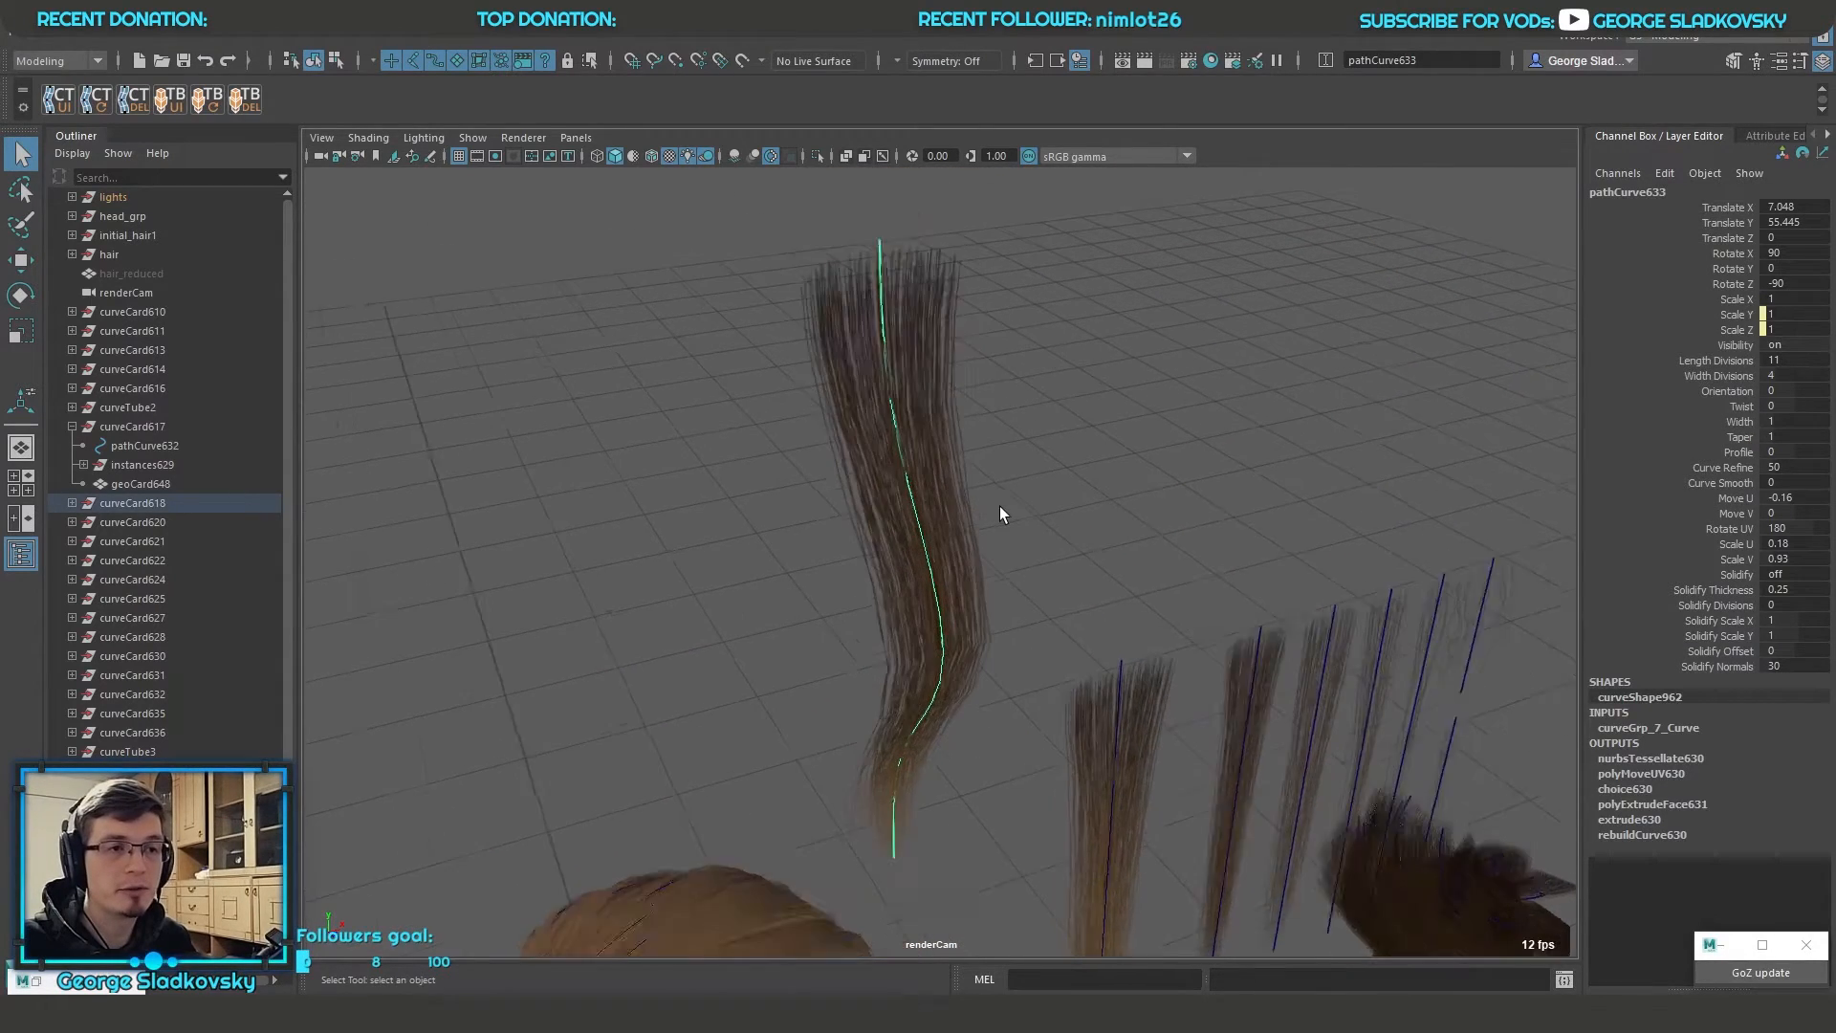
pyautogui.scroll(2, 1000, 507)
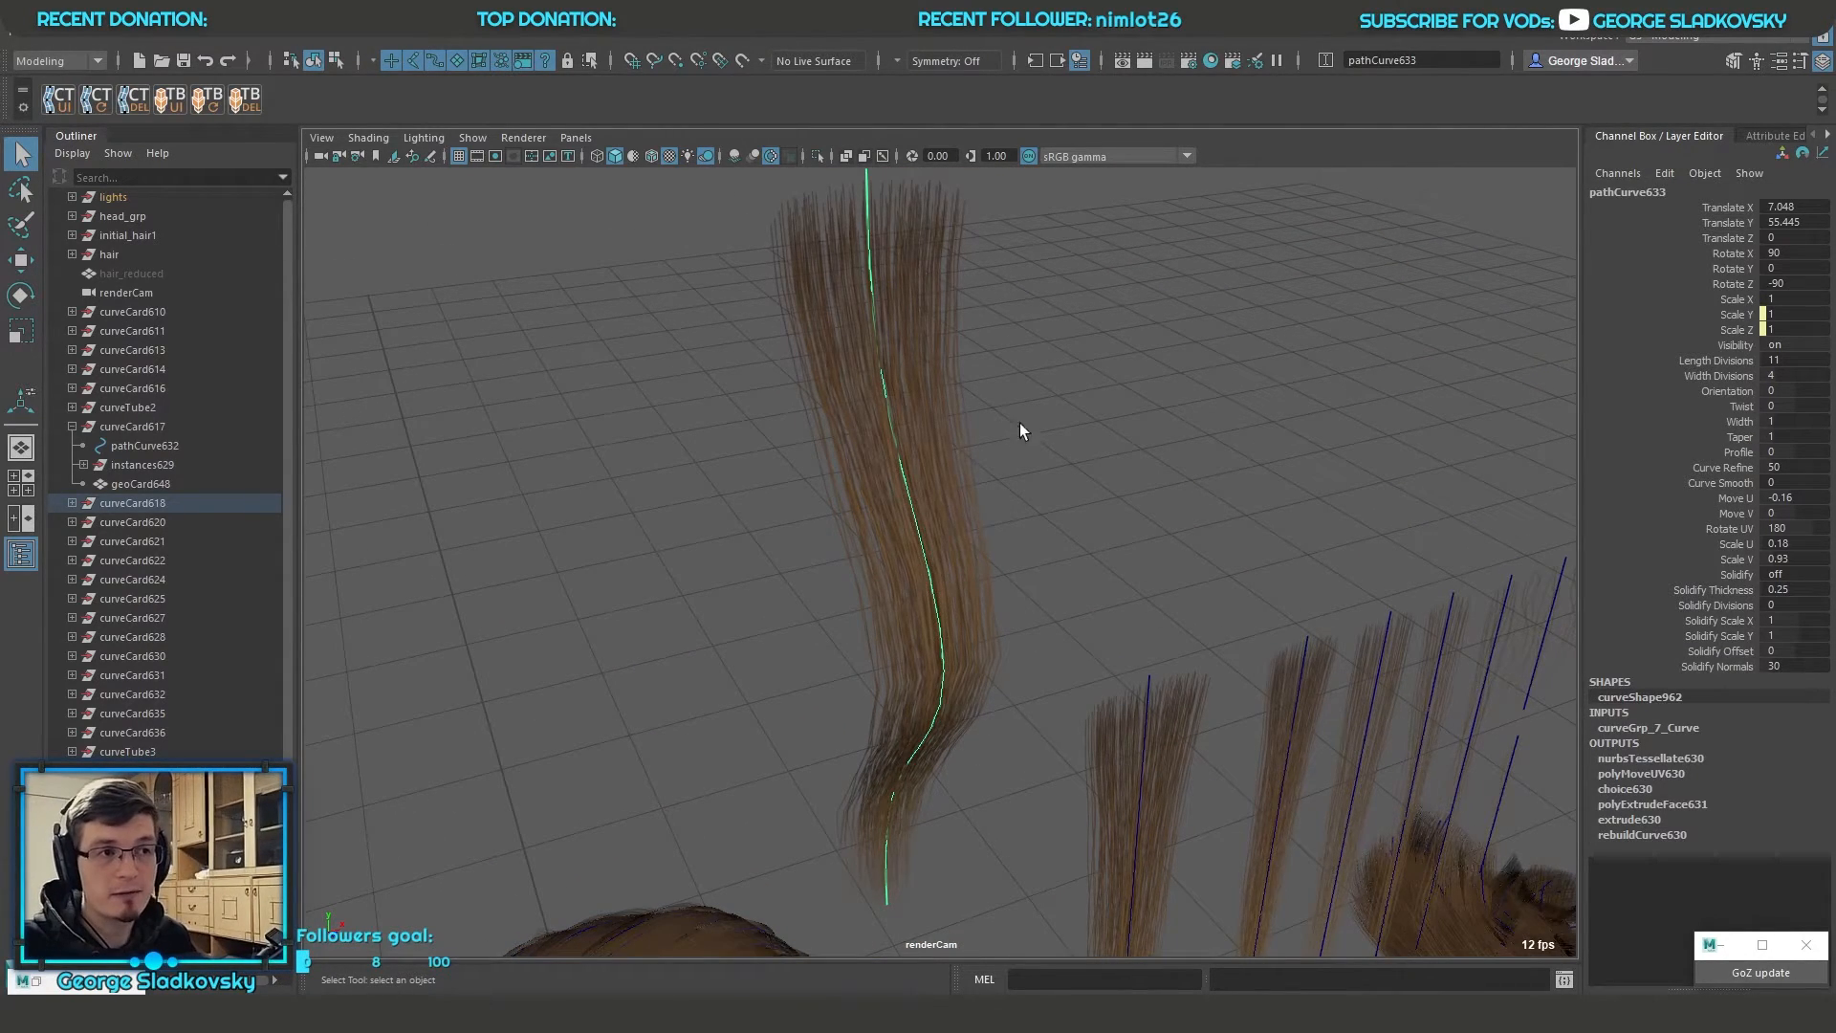
pyautogui.keyDown('alt'); pyautogui.moveTo(1019, 422); pyautogui.dragTo(1071, 411); pyautogui.keyUp('alt')
pyautogui.keyDown('alt'); pyautogui.moveTo(1105, 338); pyautogui.dragTo(1128, 389, button='middle'); pyautogui.keyUp('alt')
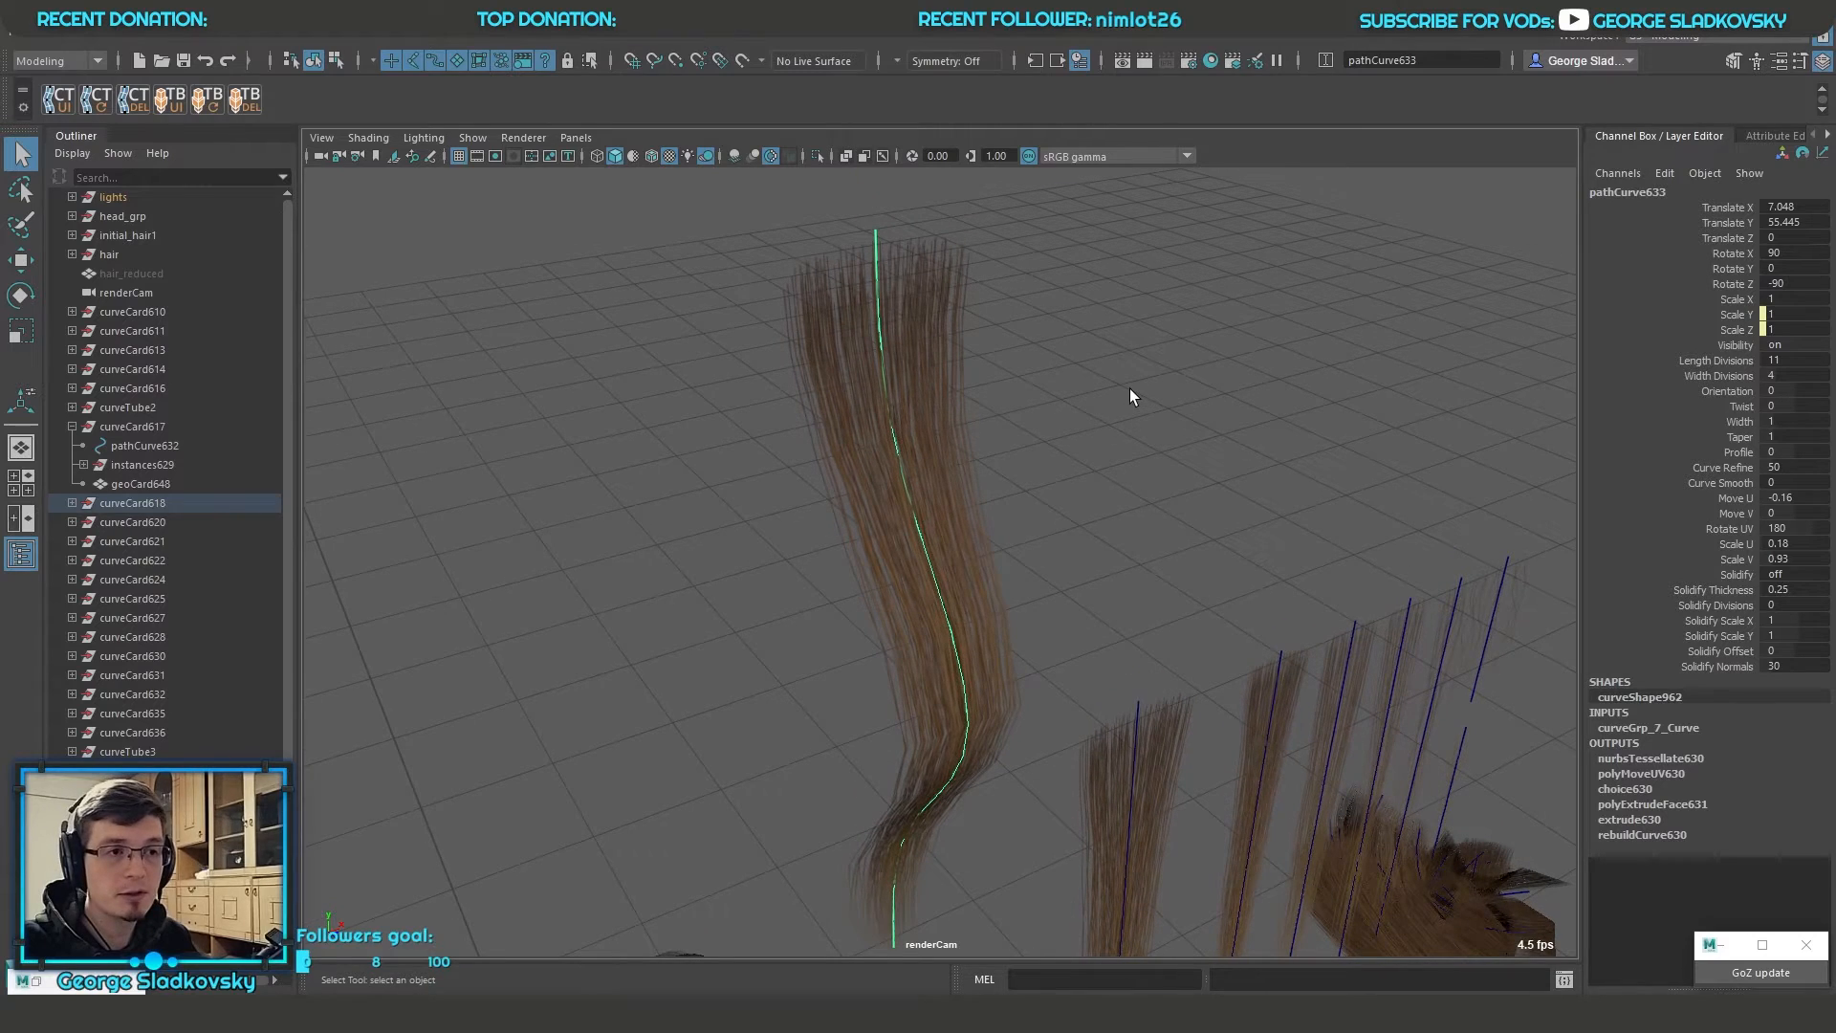
# Restore the GS CurveTools window and make the geometry of layer 8 editable
pyautogui.click(36, 981)
pyautogui.moveTo(1551, 330); pyautogui.dragTo(1629, 303, button='right')
pyautogui.keyDown('alt'); pyautogui.moveTo(1103, 429); pyautogui.dragTo(1138, 508, button='middle'); pyautogui.keyUp('alt')
# Switch the wavy card to edge selection and move individual edges in its upper part
pyautogui.press('F10')
pyautogui.click(976, 390)
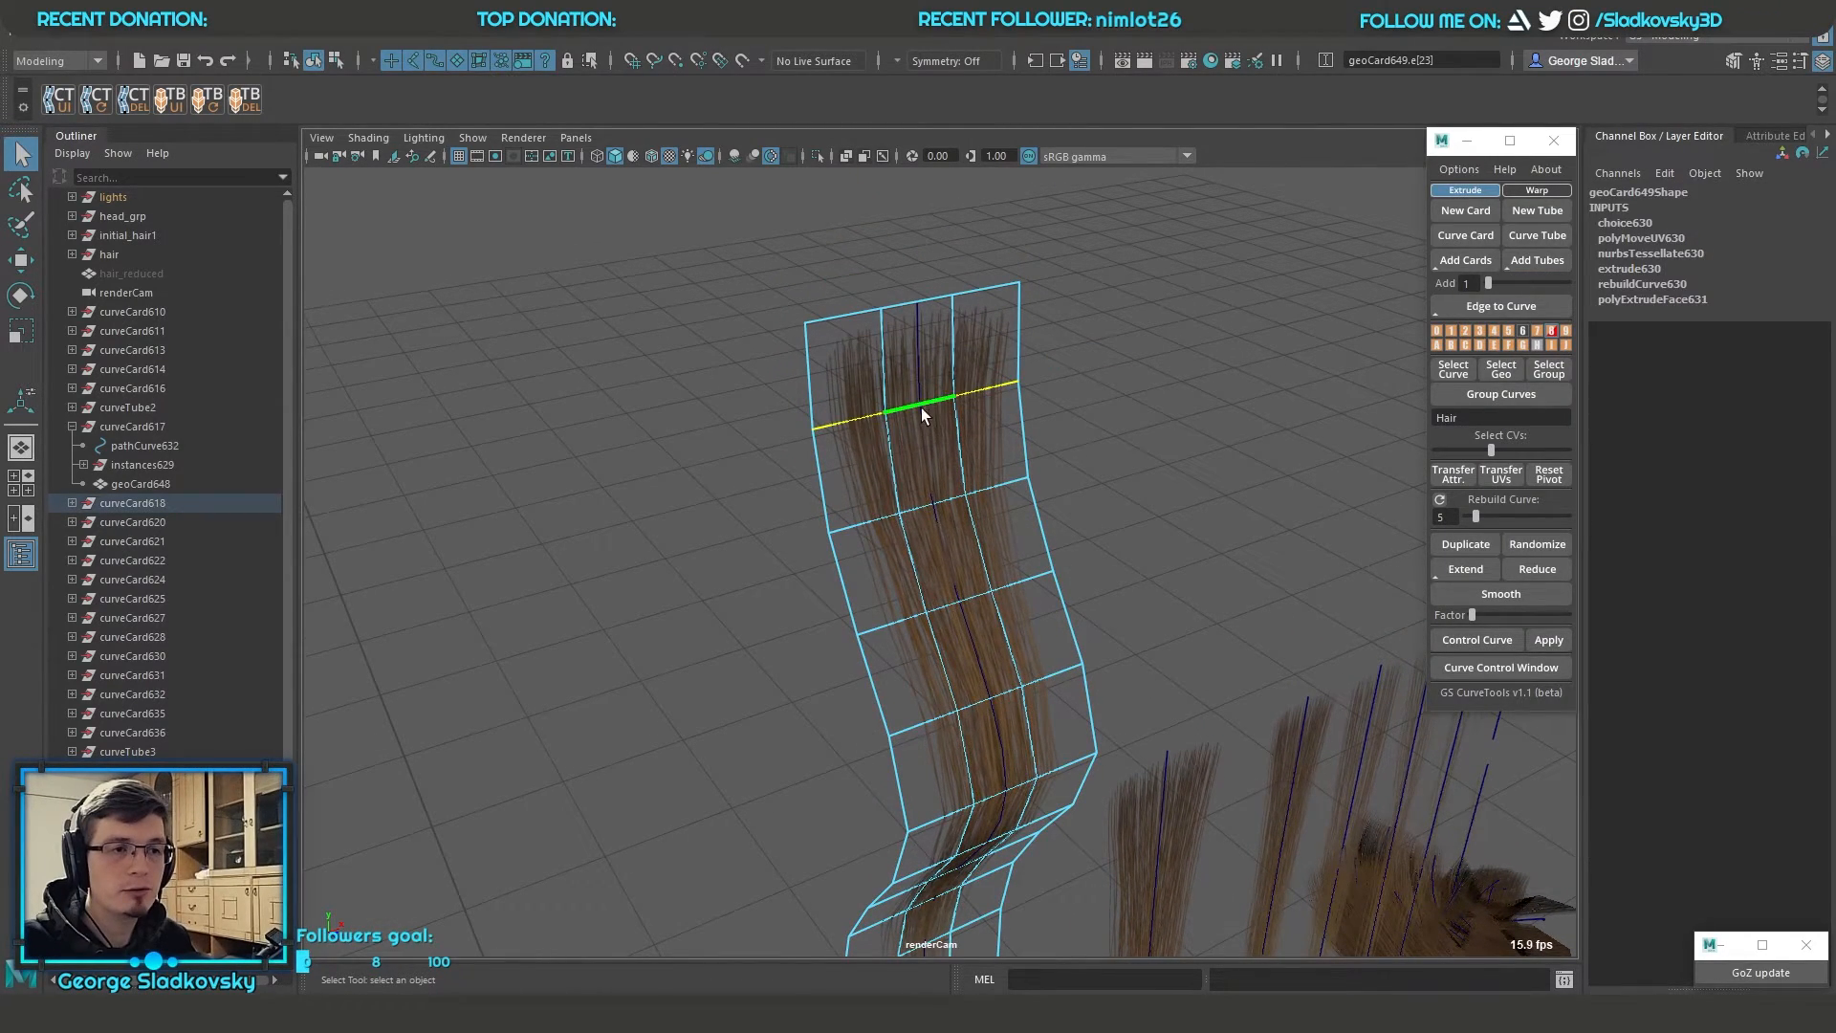
pyautogui.press('w')
pyautogui.keyDown('alt'); pyautogui.moveTo(1004, 455); pyautogui.dragTo(926, 380); pyautogui.keyUp('alt')
pyautogui.moveTo(1069, 575)
pyautogui.keyDown('alt'); pyautogui.mouseDown()
pyautogui.moveTo(1063, 536)
pyautogui.moveTo(1052, 561)
pyautogui.mouseUp(); pyautogui.keyUp('alt')
pyautogui.press('q')
pyautogui.click(948, 507)
pyautogui.press('w')
pyautogui.press('q')
# Try moving another edge of the wavy card and undo the move
pyautogui.moveTo(1141, 365); pyautogui.dragTo(1205, 346, button='right')
pyautogui.click(1209, 369)
pyautogui.keyDown('alt'); pyautogui.moveTo(1208, 369); pyautogui.dragTo(1186, 335); pyautogui.keyUp('alt')
pyautogui.click(916, 335)
pyautogui.keyDown('alt'); pyautogui.moveTo(910, 432); pyautogui.dragTo(1167, 365); pyautogui.keyUp('alt')
pyautogui.click(1219, 350)
pyautogui.moveTo(1166, 365); pyautogui.dragTo(1133, 402, button='right')
pyautogui.click(944, 415)
pyautogui.moveTo(882, 450); pyautogui.dragTo(992, 591)
pyautogui.press('w')
pyautogui.moveTo(941, 535); pyautogui.dragTo(1087, 450)
pyautogui.hotkey('ctrl', 'z')
pyautogui.press('q')
# Return the wavy card to object selection and set layer 8 back to its normal curve mode
pyautogui.moveTo(1087, 451); pyautogui.dragTo(1243, 345, button='right')
pyautogui.click(1233, 348)
pyautogui.click(952, 358)
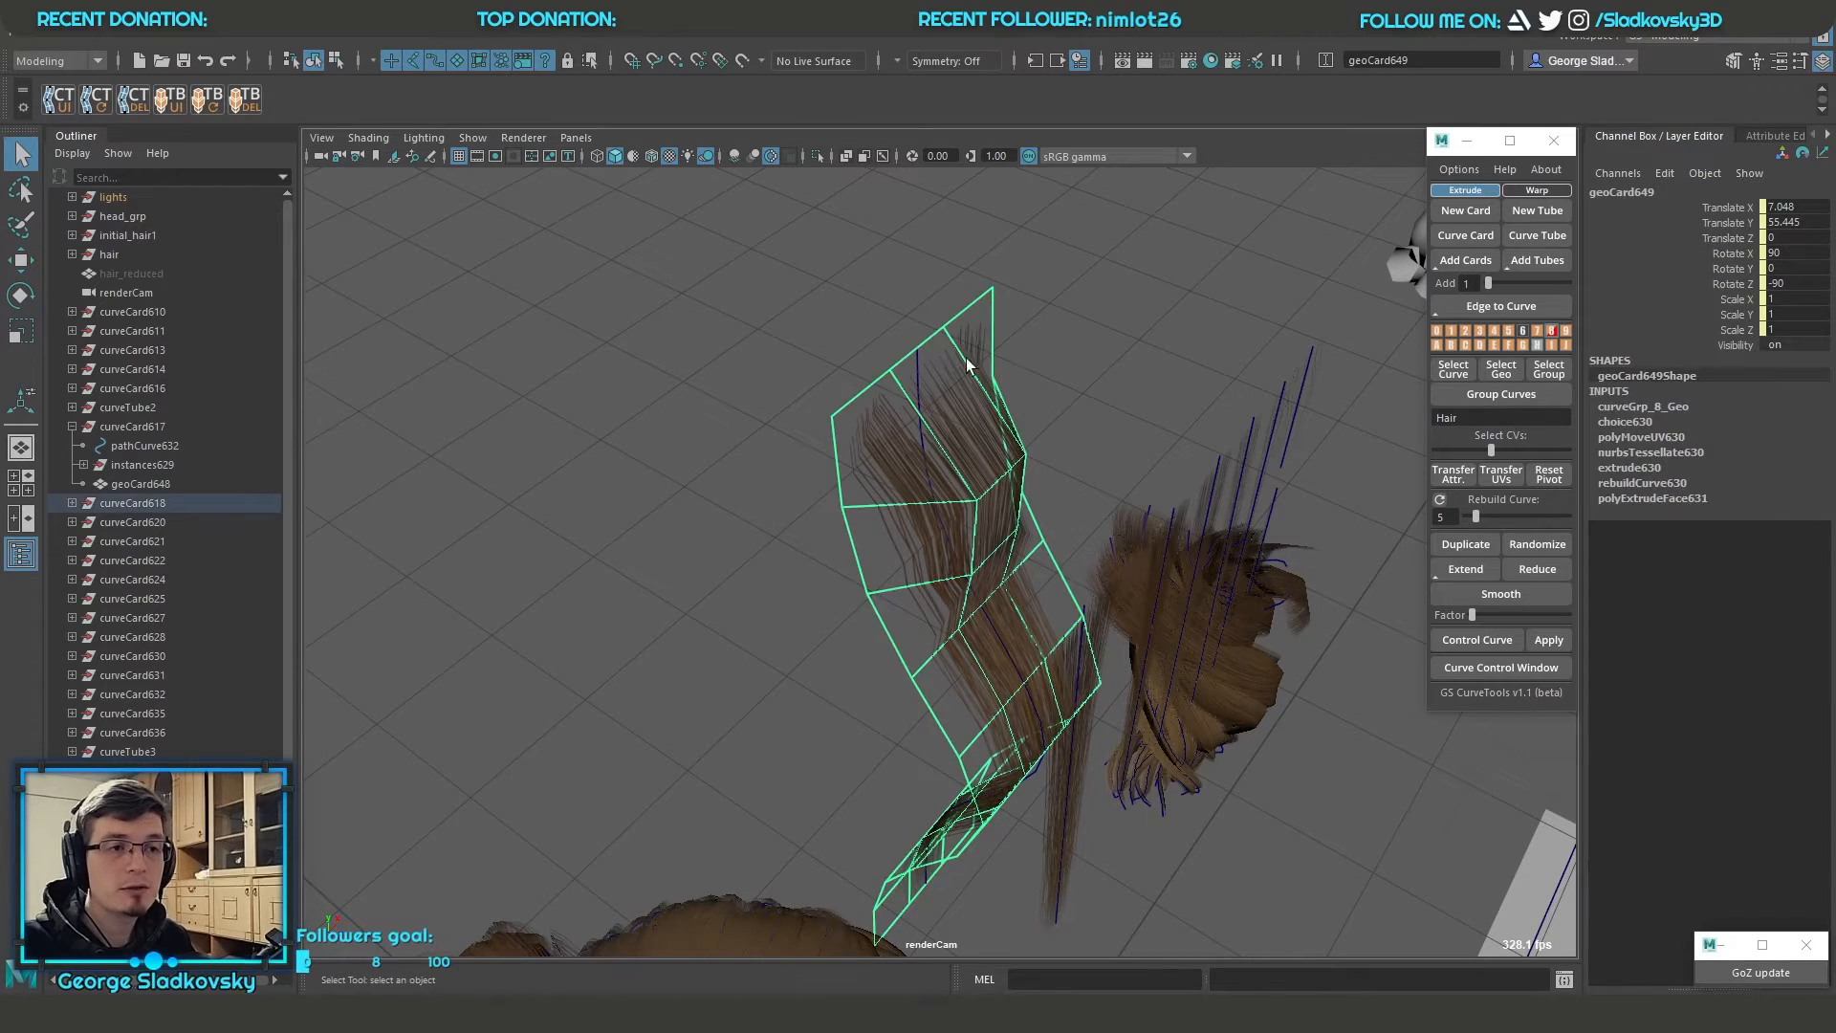
pyautogui.moveTo(1551, 330); pyautogui.dragTo(1621, 307, button='right')
# Select the edited card's path curve and highlight its Length Divisions attribute
pyautogui.keyDown('alt'); pyautogui.moveTo(1090, 362); pyautogui.dragTo(970, 356); pyautogui.keyUp('alt')
pyautogui.scroll(3, 901, 354)
pyautogui.click(898, 352)
pyautogui.keyDown('alt'); pyautogui.moveTo(1032, 433); pyautogui.dragTo(1027, 473, button='middle'); pyautogui.keyUp('alt')
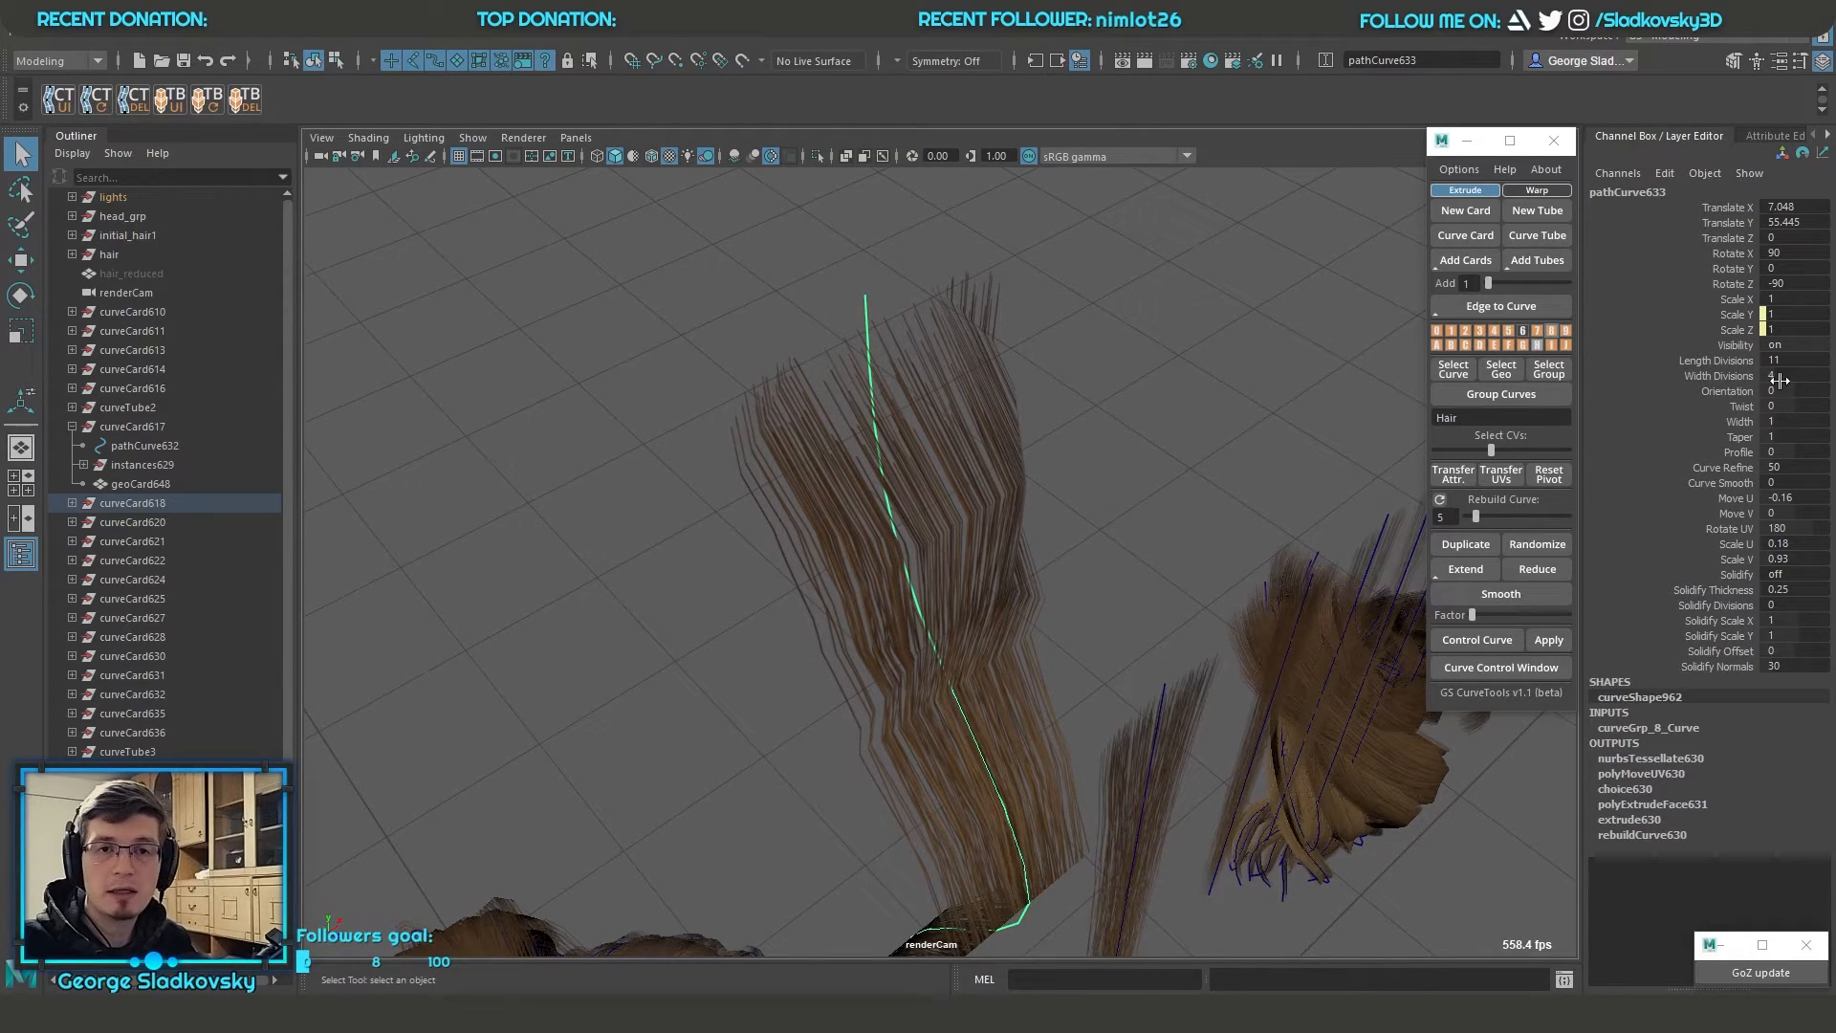
pyautogui.click(1746, 362)
pyautogui.moveTo(1013, 483); pyautogui.dragTo(1158, 561, button='middle')
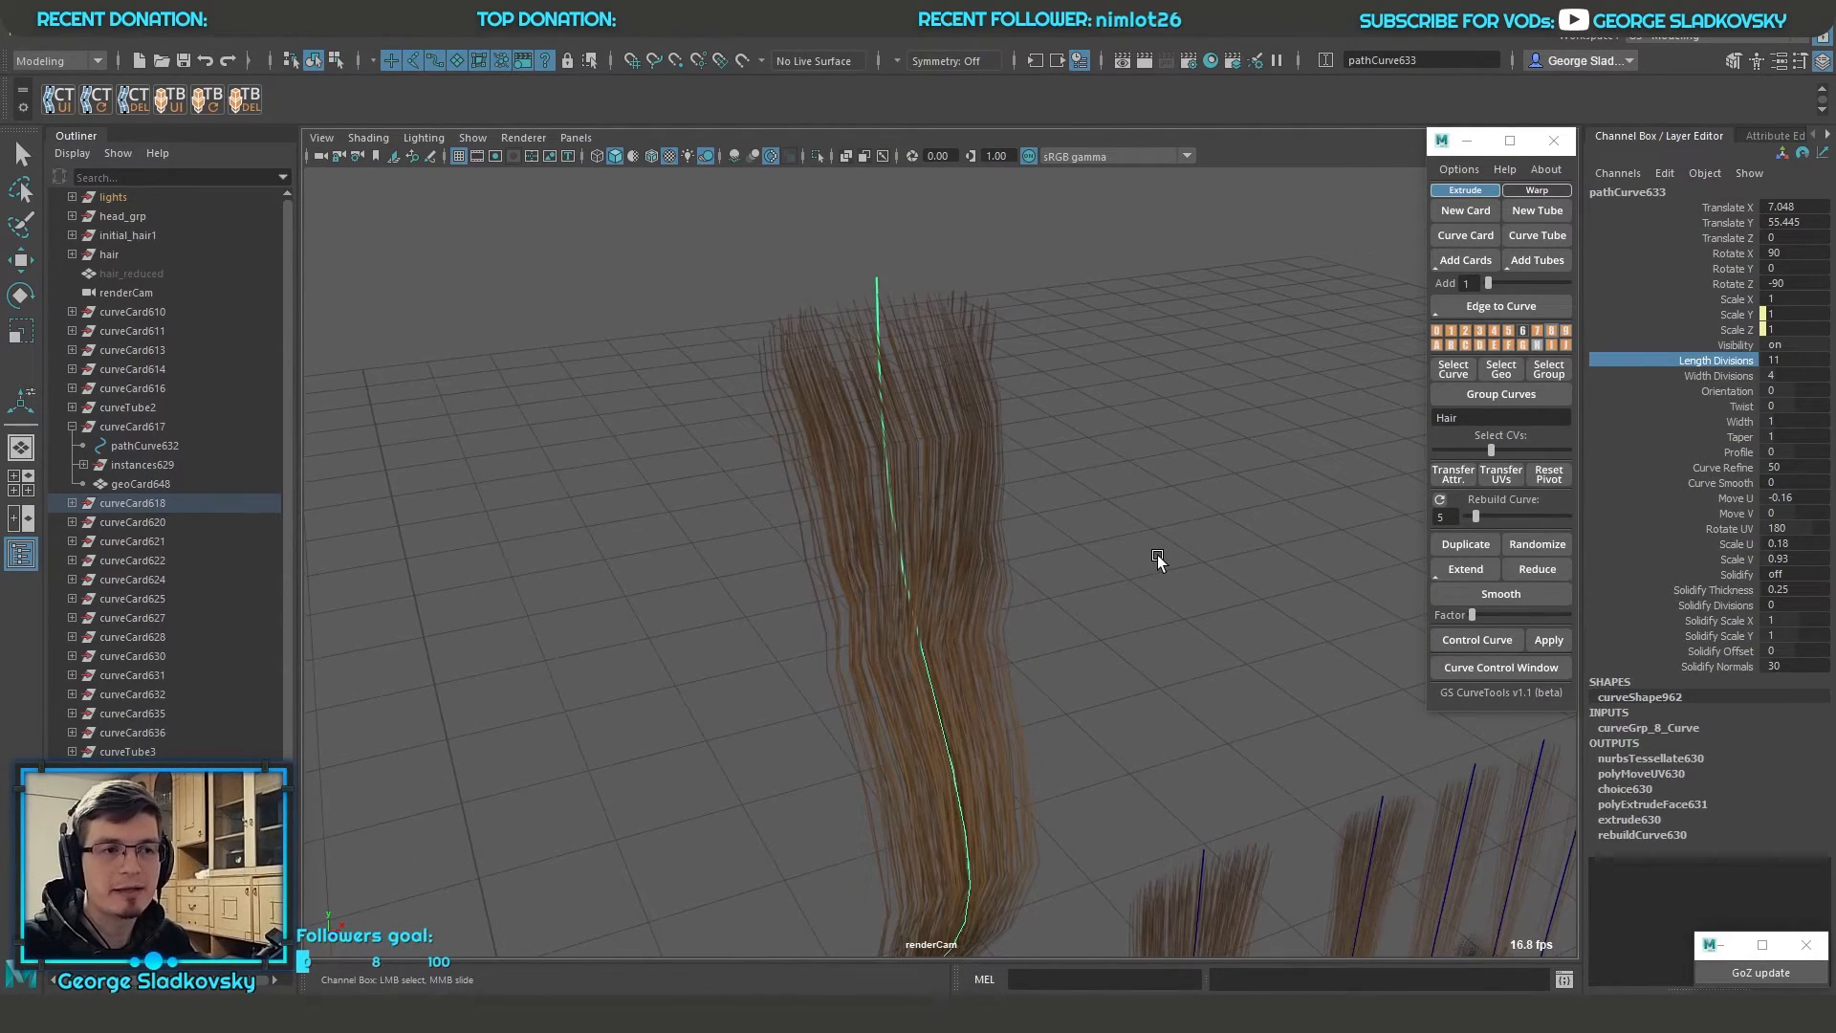
# Turn on wireframe on shaded and examine the manually edited edges of the wavy card
pyautogui.click(653, 157)
pyautogui.moveTo(1100, 421)
pyautogui.mouseDown(button='middle')
pyautogui.moveTo(1180, 447)
pyautogui.moveTo(1103, 446)
pyautogui.moveTo(1055, 494)
pyautogui.moveTo(1076, 380)
pyautogui.mouseUp(button='middle')
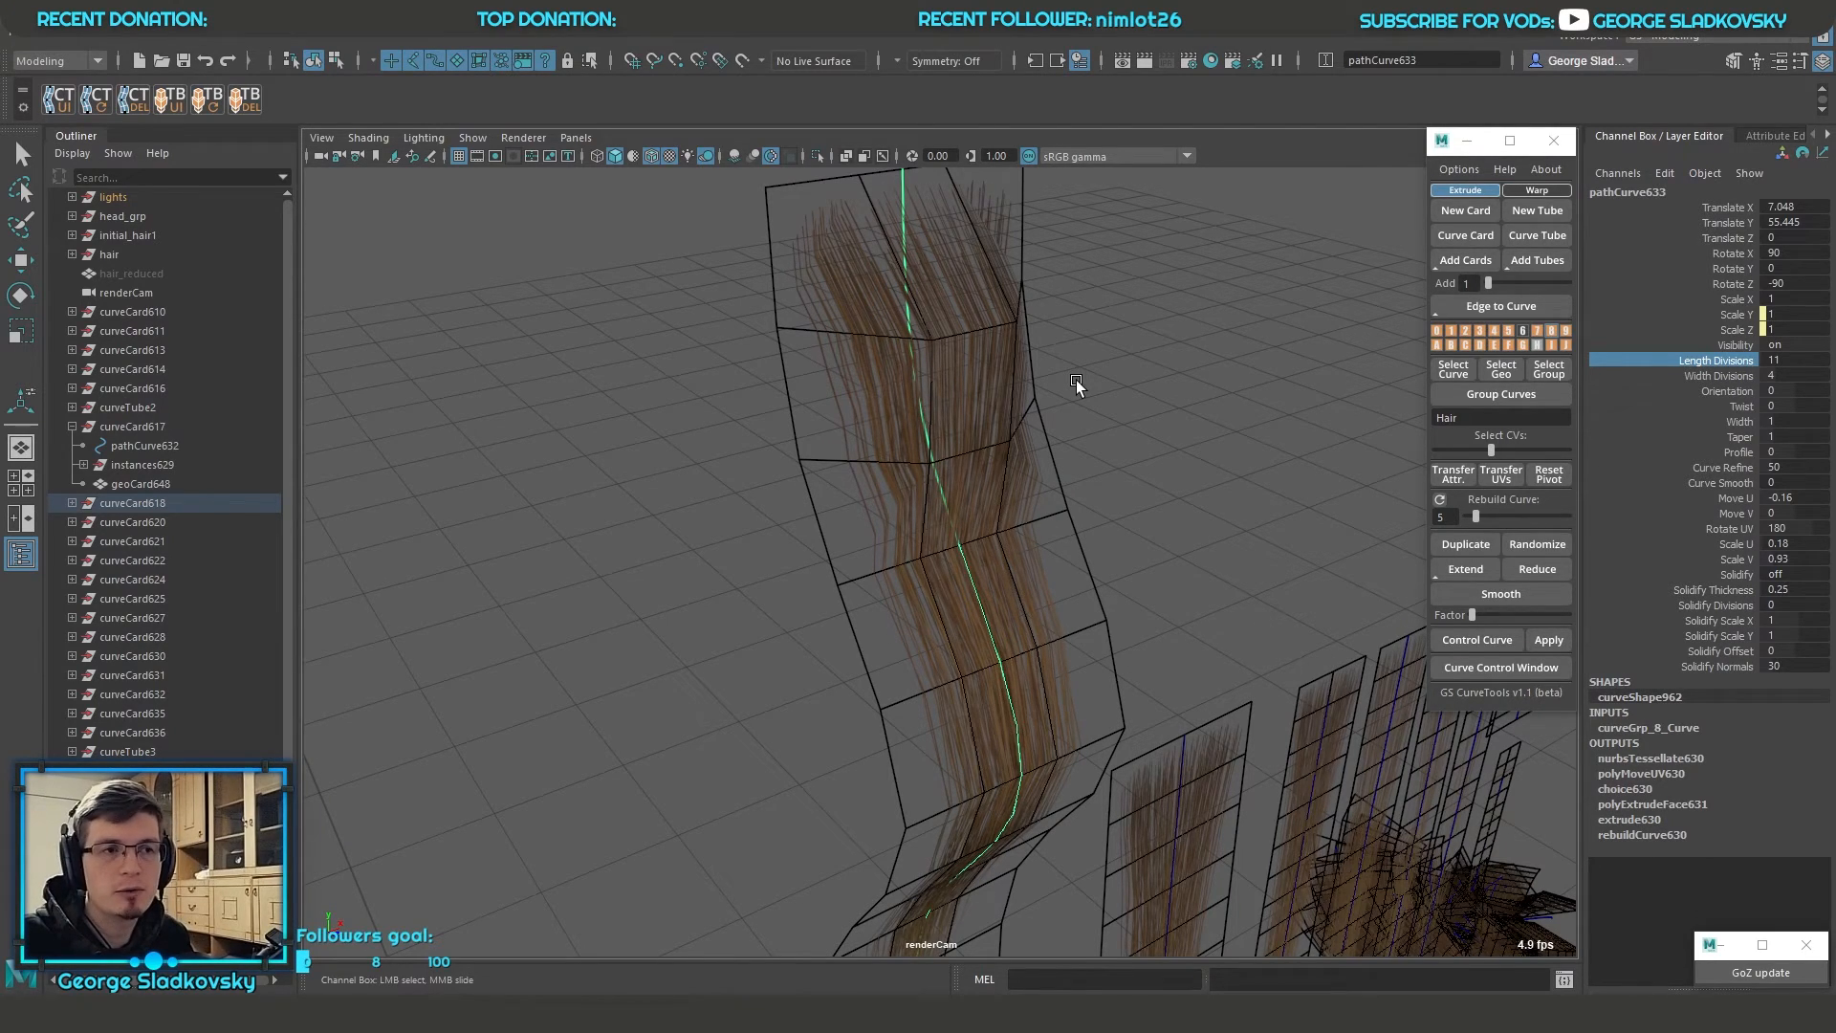
pyautogui.press('q')
pyautogui.keyDown('alt'); pyautogui.moveTo(1089, 383); pyautogui.dragTo(1000, 565, button='right'); pyautogui.keyUp('alt')
pyautogui.click(1000, 565)
pyautogui.keyDown('alt'); pyautogui.moveTo(1000, 565); pyautogui.dragTo(991, 526); pyautogui.keyUp('alt')
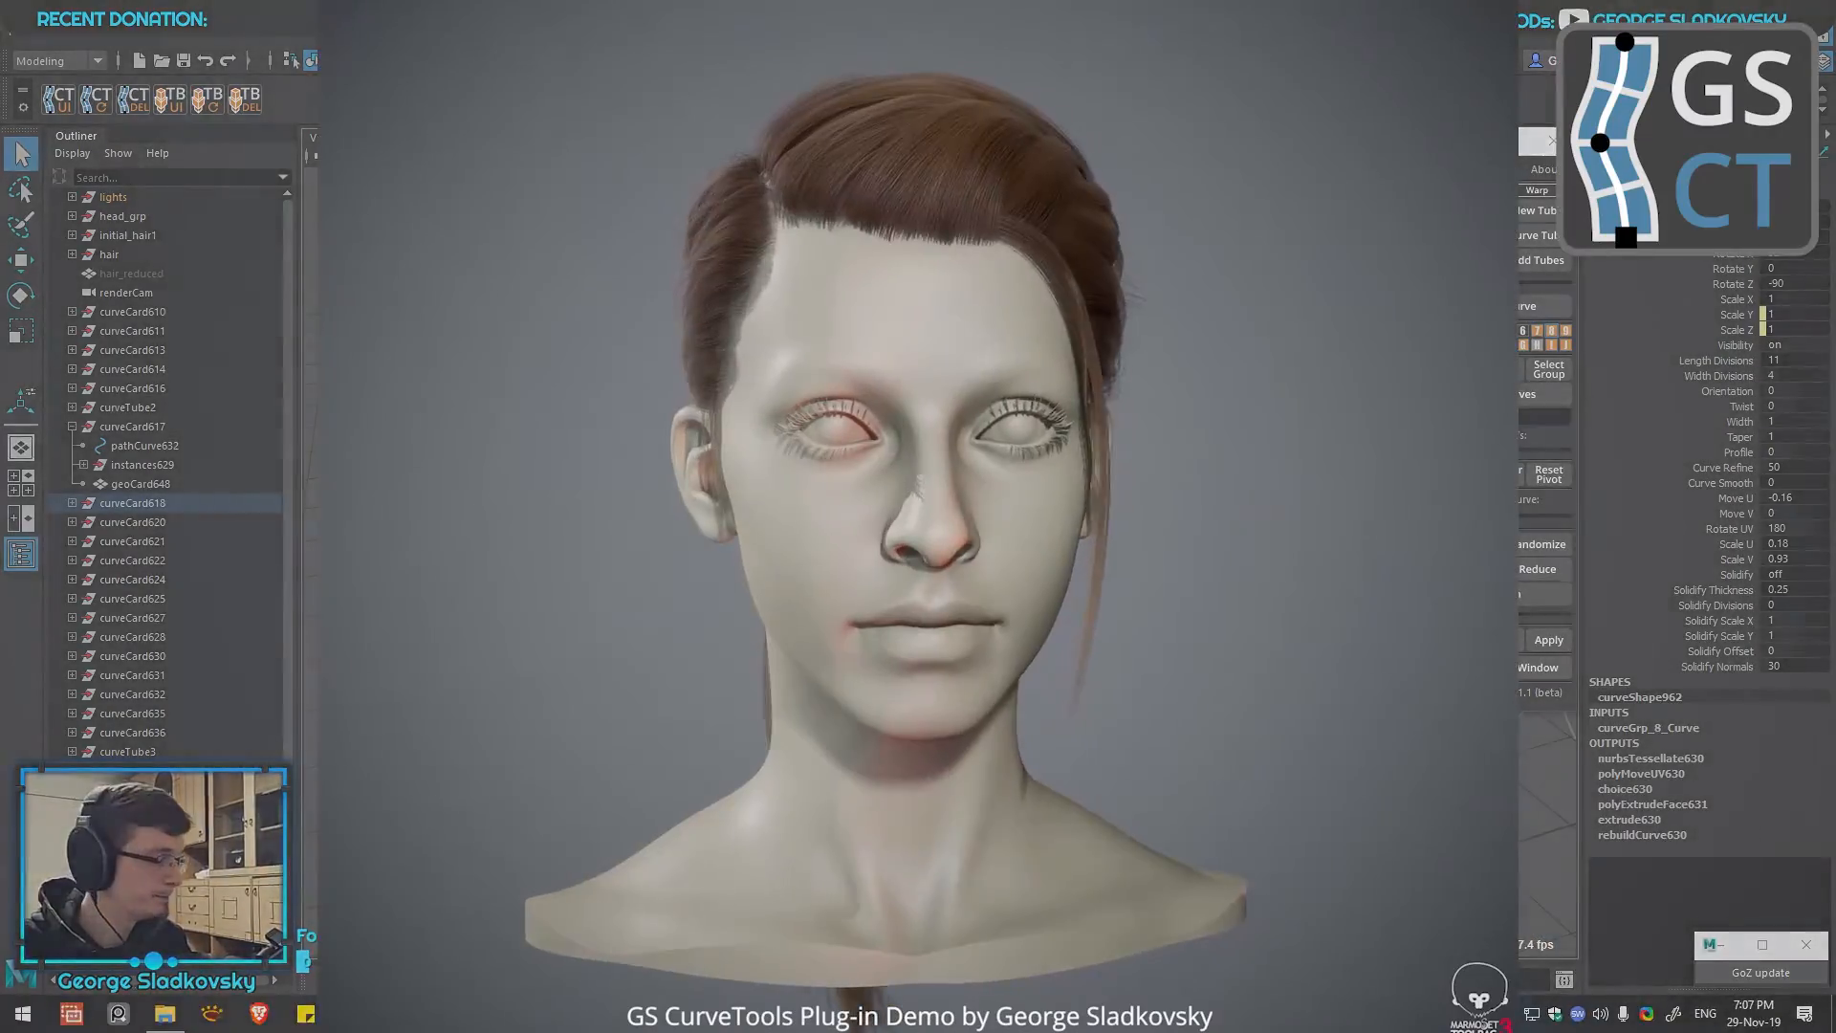